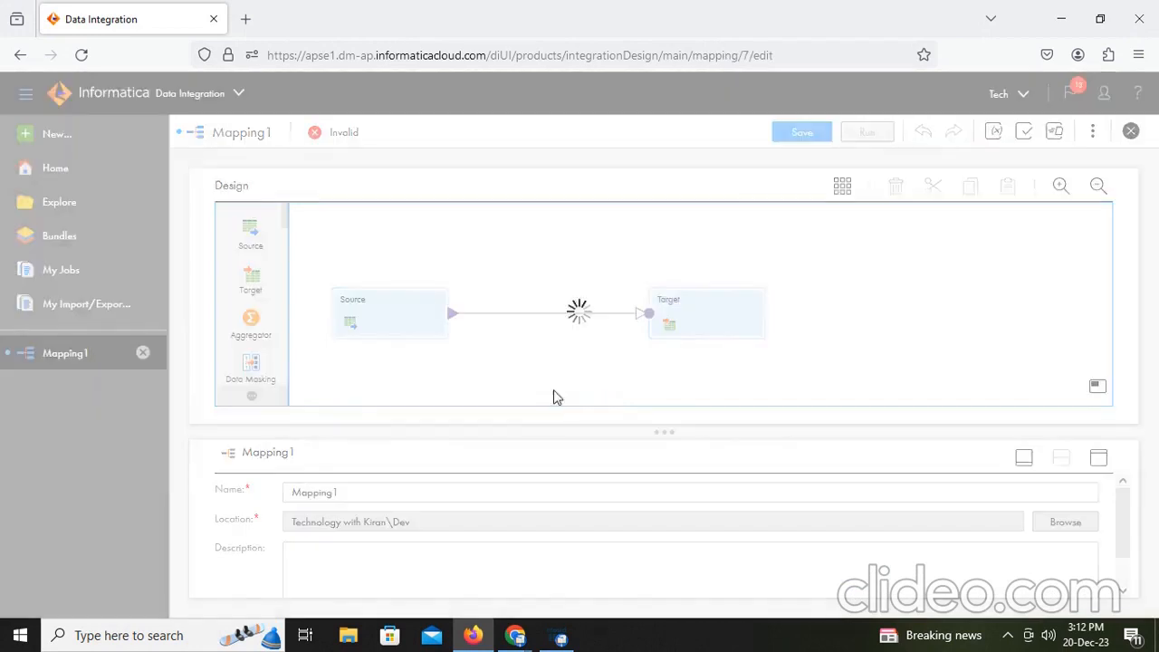
Step: Set the Source transformation's connection to Oracle_src_desktop (Oracle)
{"action": "left_click", "coordinate": [378, 321]}
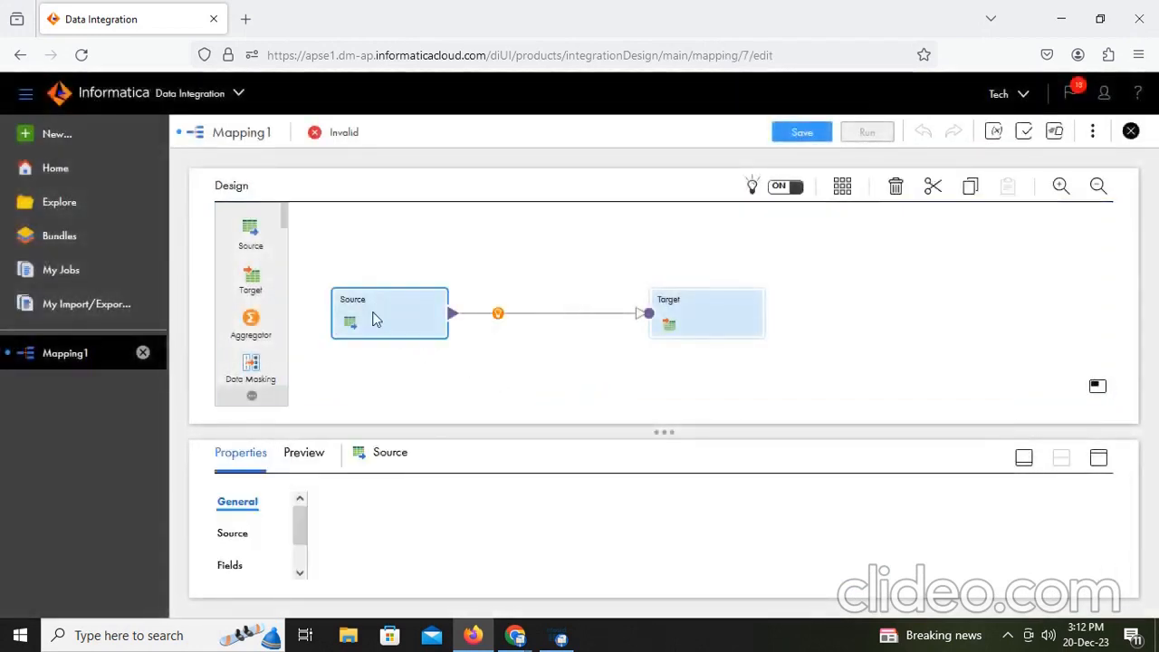
{"action": "left_click", "coordinate": [233, 533]}
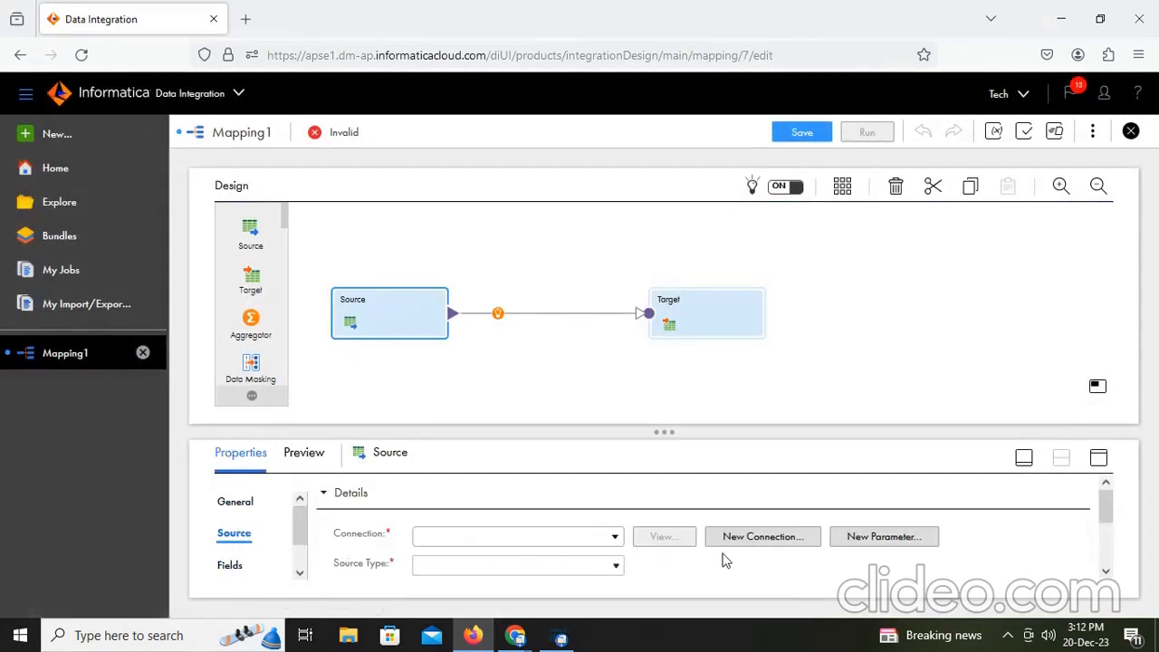
{"action": "left_click", "coordinate": [606, 538]}
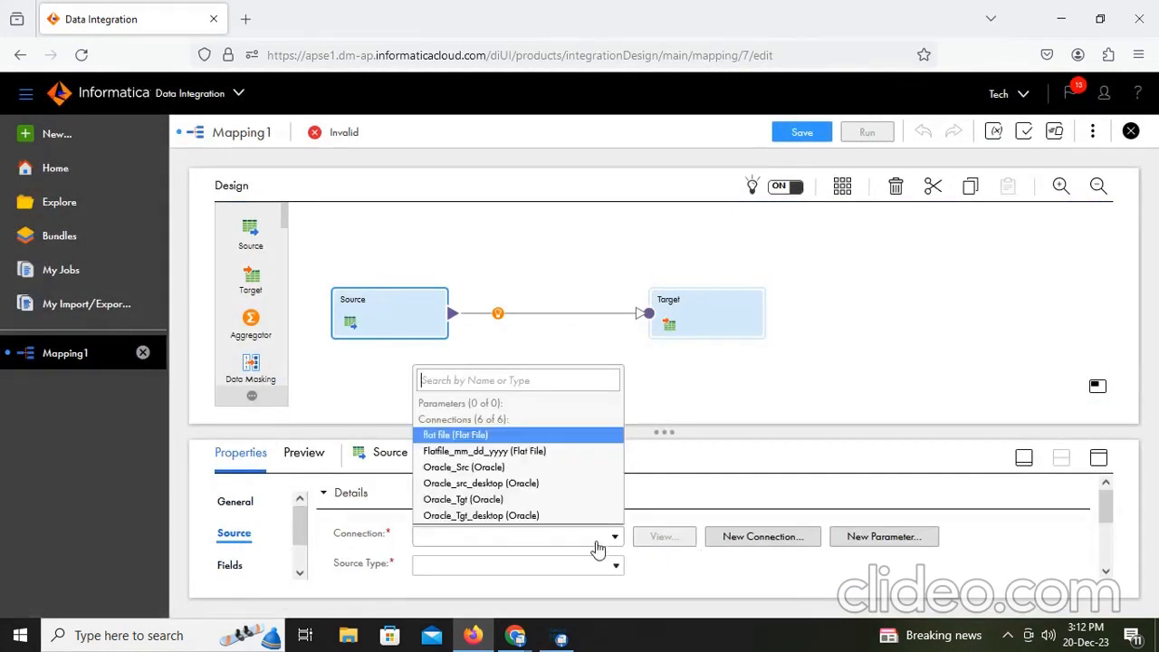
{"action": "left_click", "coordinate": [502, 484]}
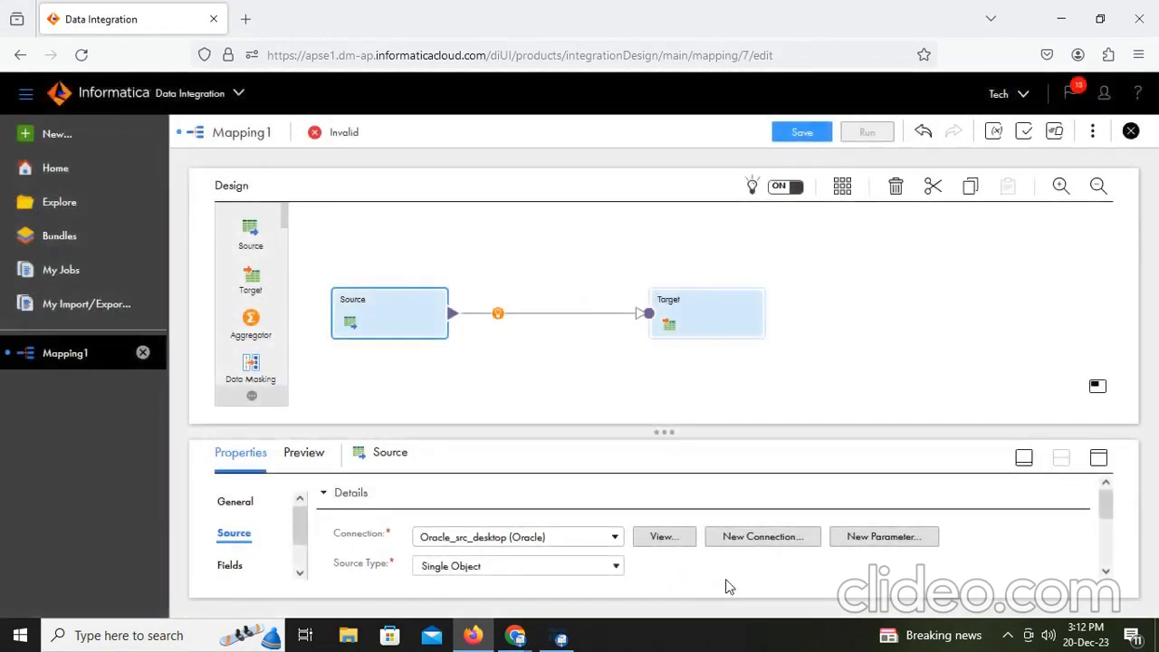
Step: Search the source objects for "emp" and choose the EMPLOYEES table as the source object
{"action": "left_click", "coordinate": [1099, 458]}
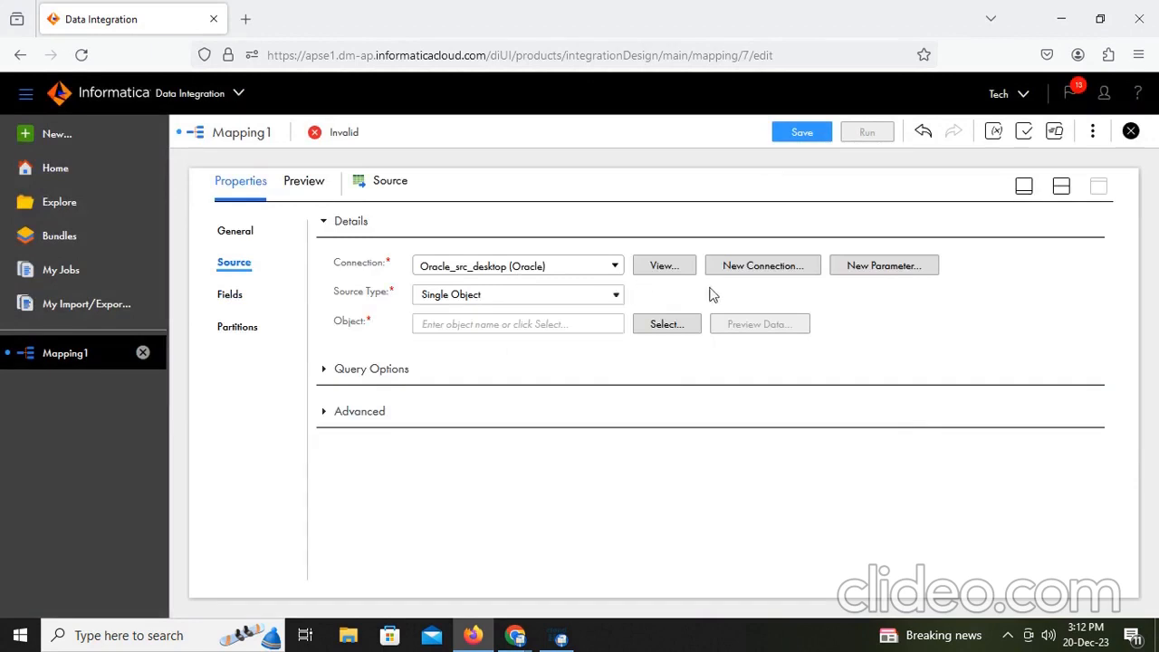
{"action": "left_click", "coordinate": [656, 324]}
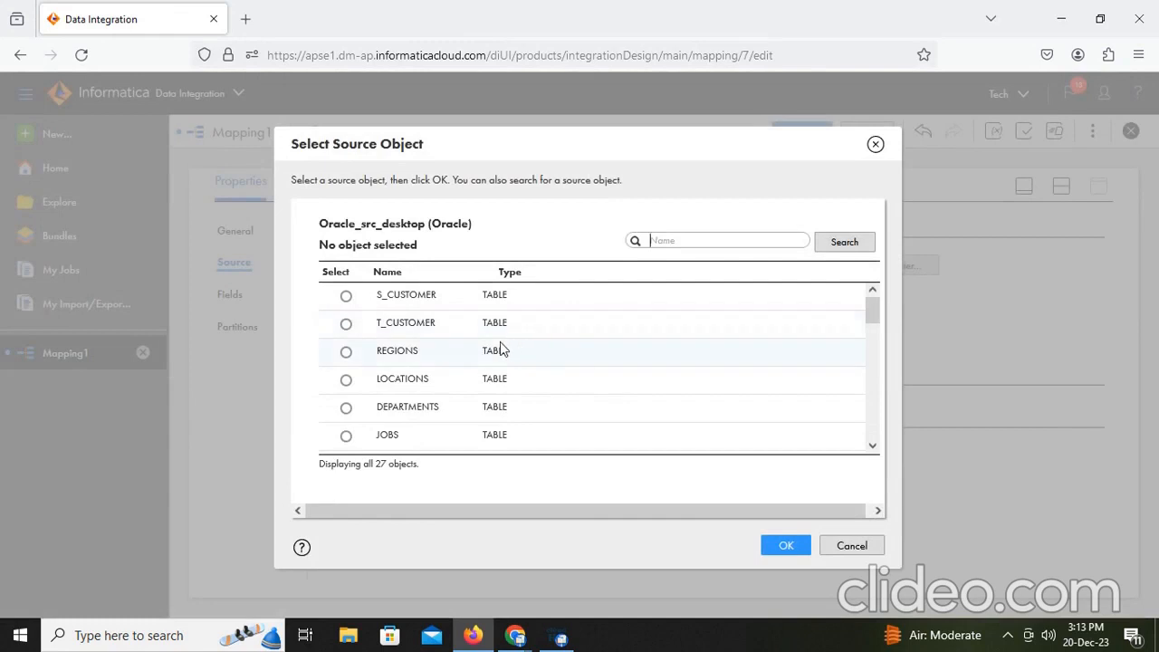
{"action": "scroll", "coordinate": [500, 345], "scroll_direction": "down", "scroll_amount": 5}
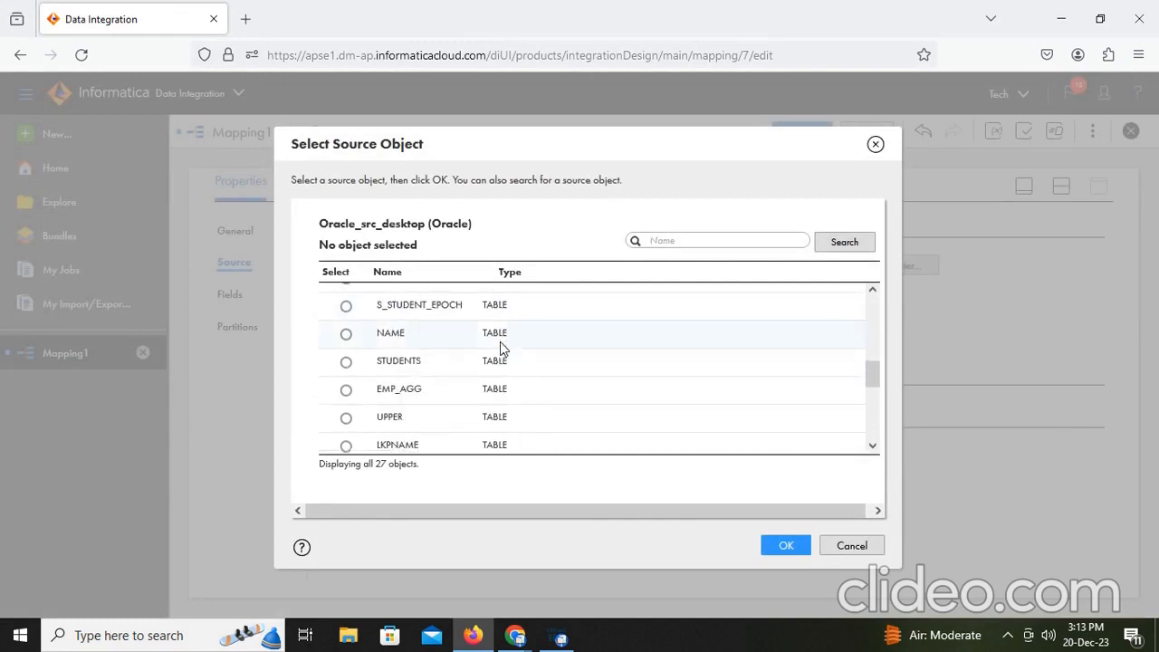
{"action": "type", "text": "emp"}
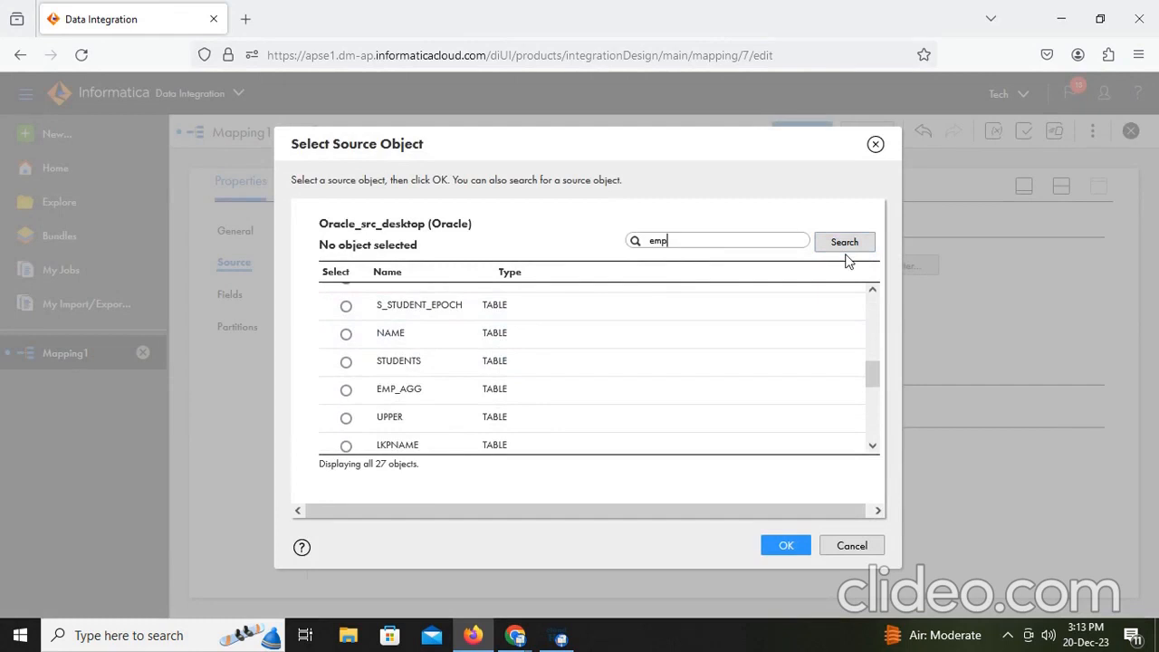
{"action": "left_click", "coordinate": [842, 242]}
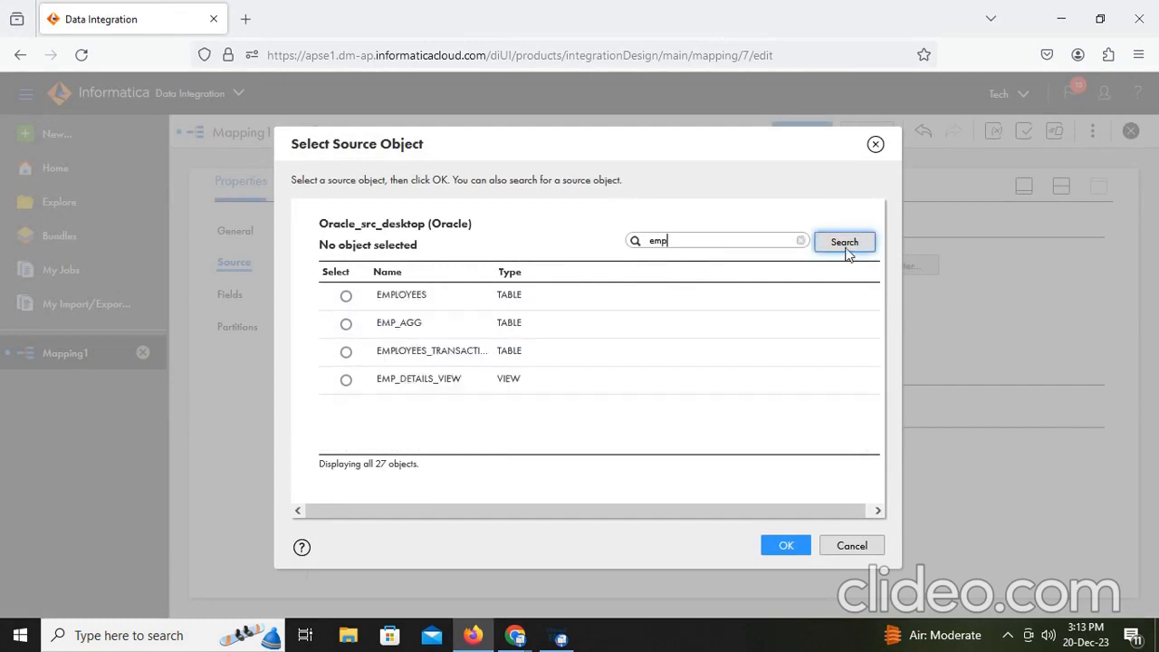
{"action": "left_click", "coordinate": [346, 296]}
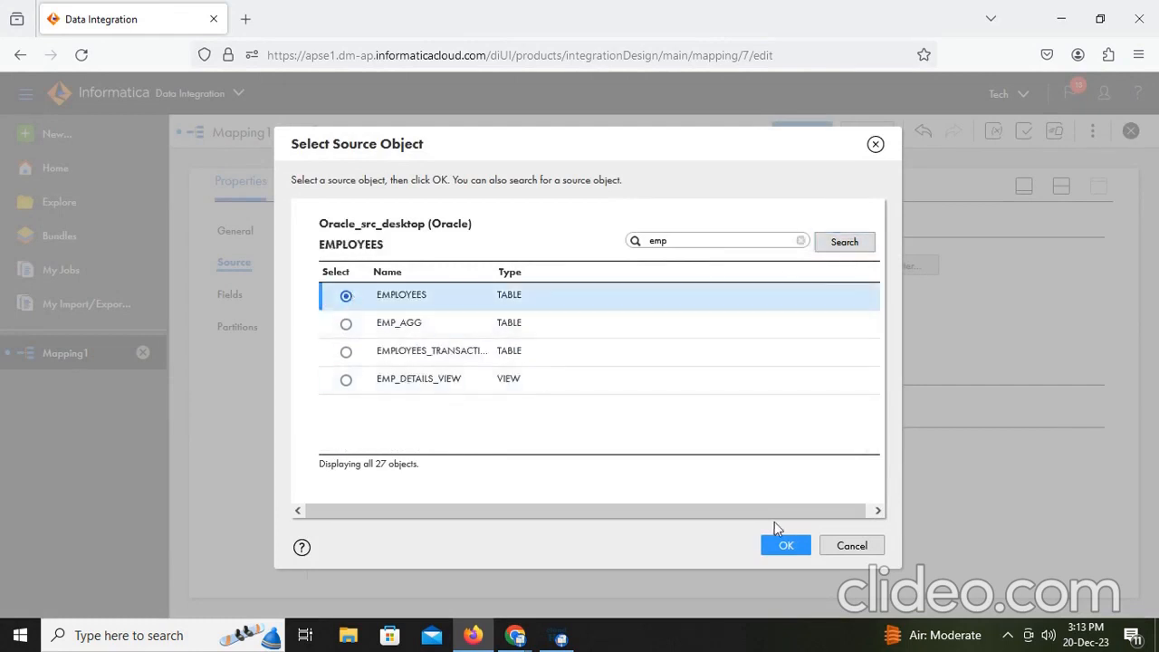
{"action": "left_click", "coordinate": [783, 547]}
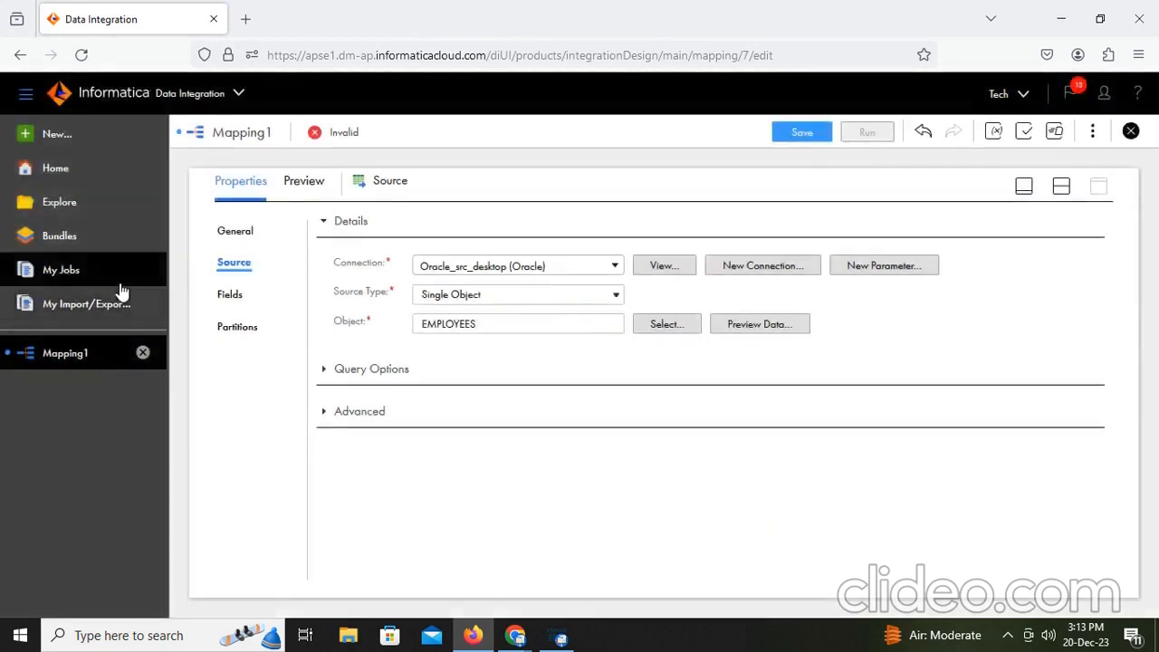
Step: Review the source's field list and its available partitioning types
{"action": "left_click", "coordinate": [230, 297]}
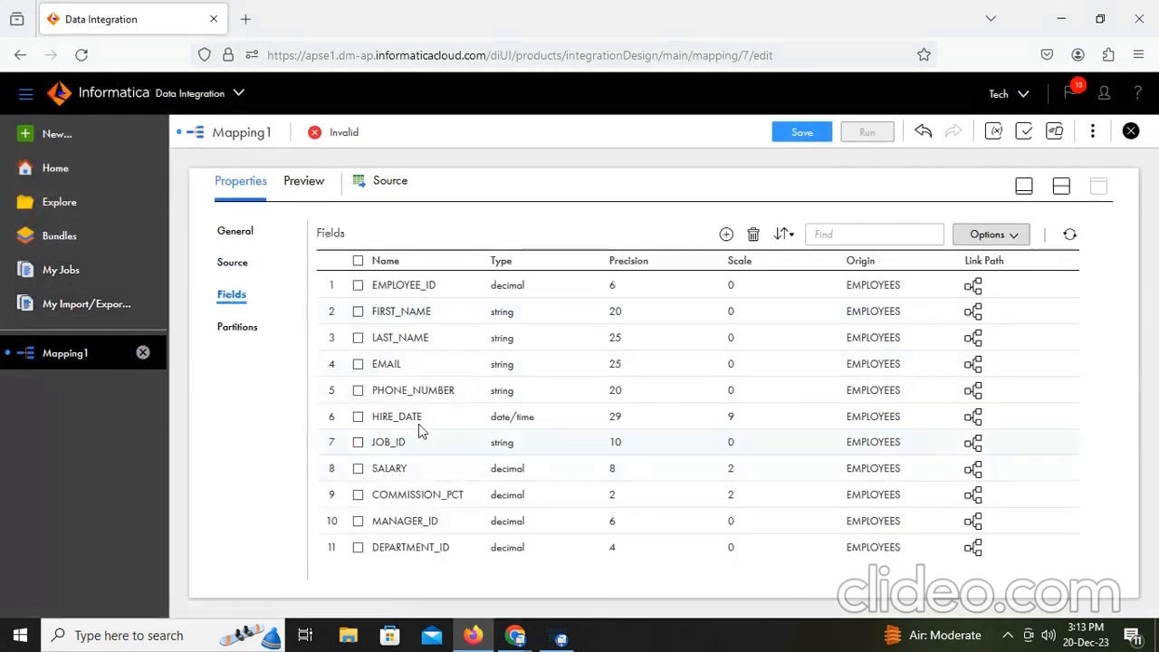
{"action": "left_click", "coordinate": [240, 327]}
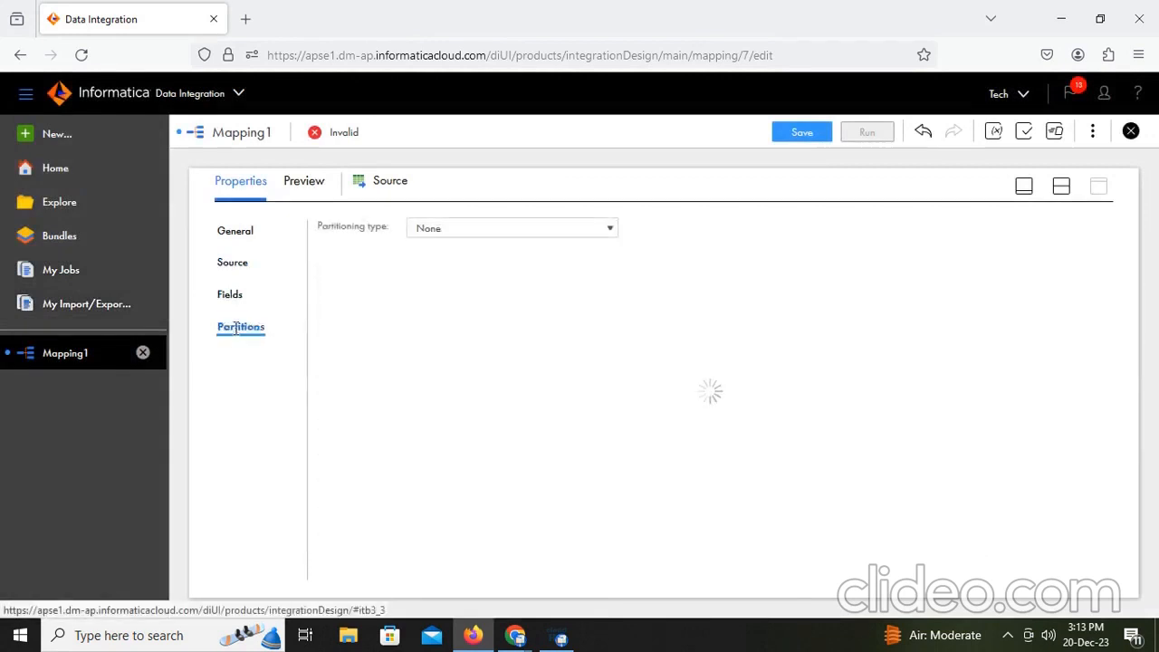
{"action": "left_click", "coordinate": [581, 232]}
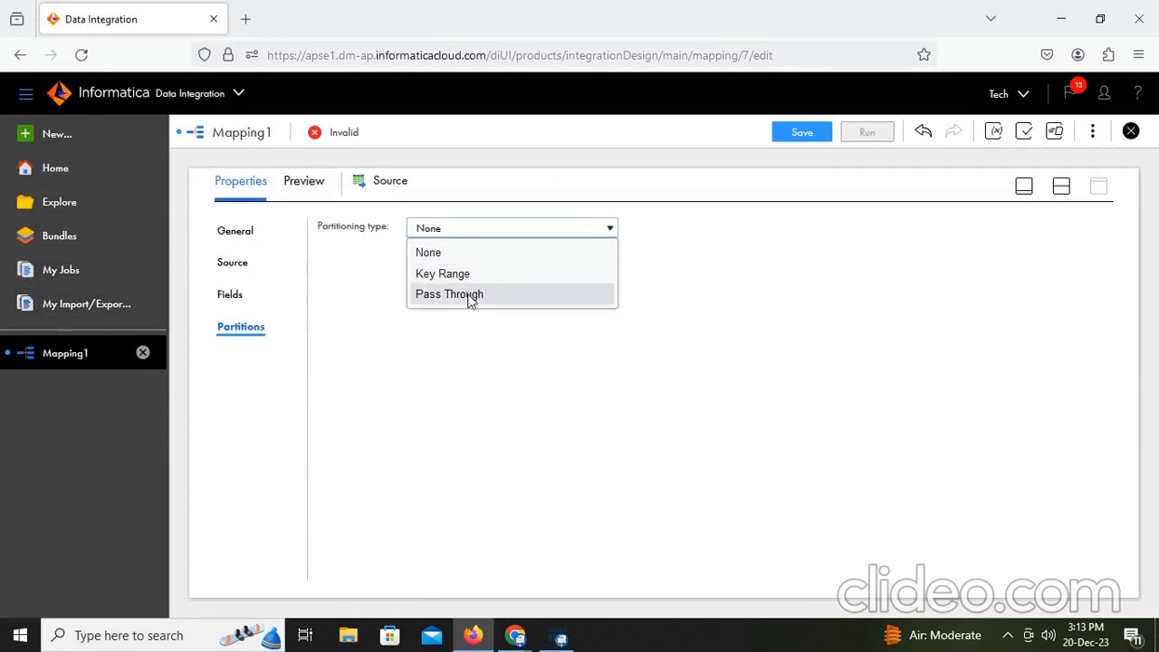
{"action": "left_click", "coordinate": [230, 298]}
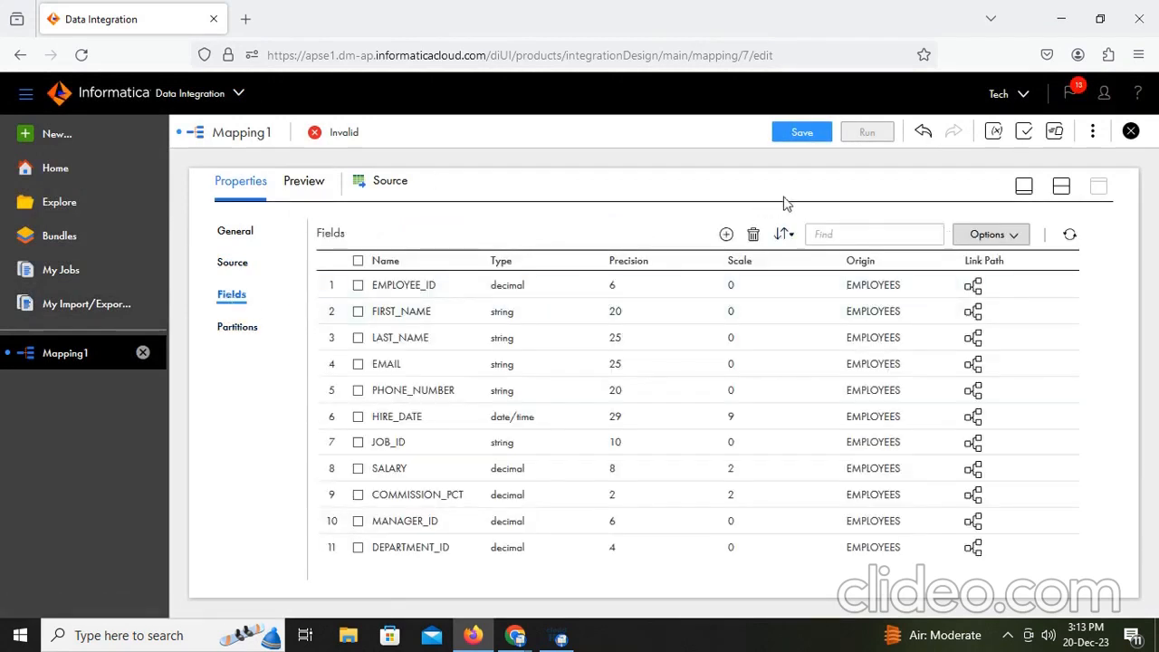
Step: Open the Target transformation's properties and review its general settings and incoming fields
{"action": "left_click", "coordinate": [1023, 186]}
{"action": "left_click", "coordinate": [730, 313]}
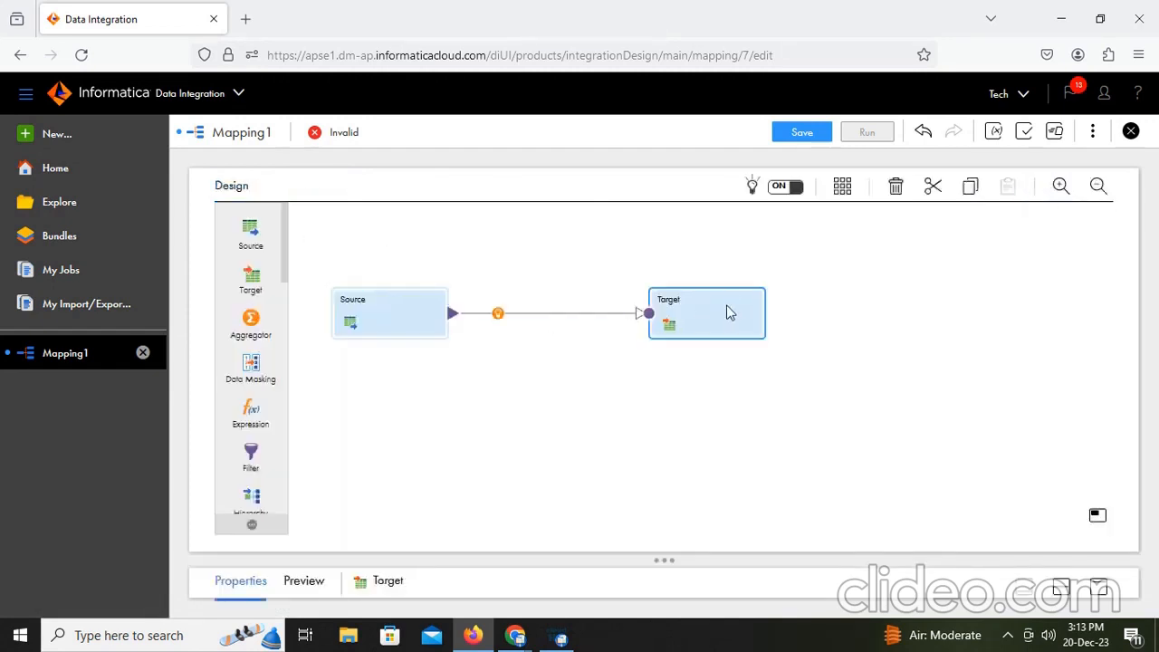
{"action": "left_click", "coordinate": [1101, 589]}
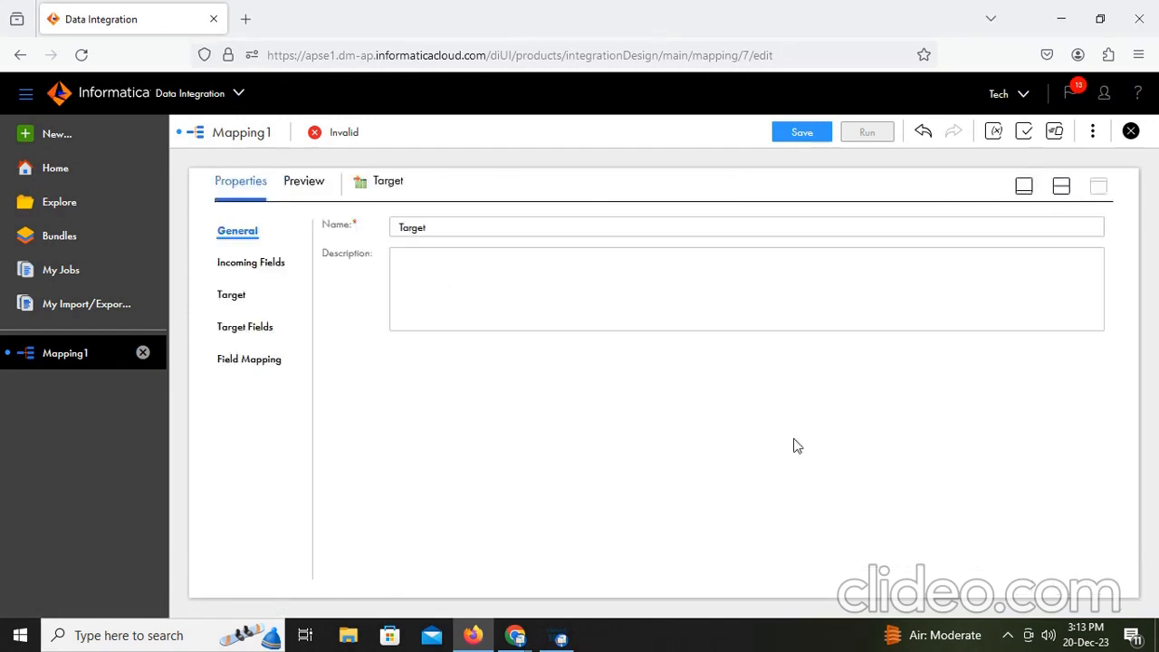
{"action": "left_click", "coordinate": [269, 267]}
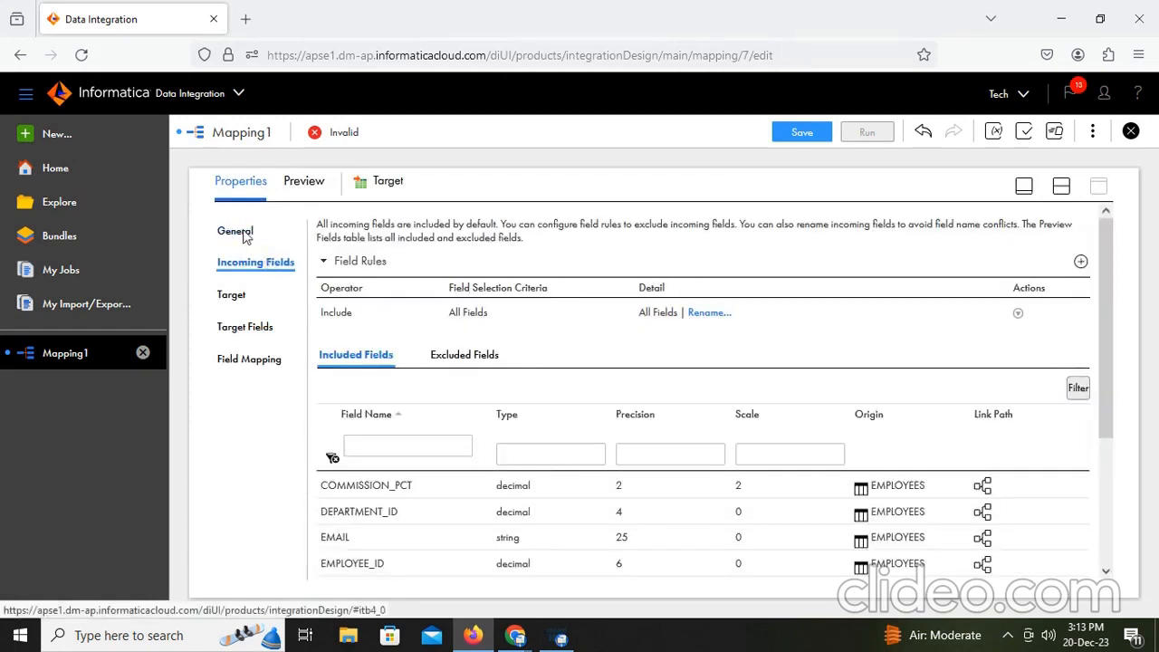
{"action": "left_click", "coordinate": [241, 233]}
{"action": "left_click", "coordinate": [249, 259]}
{"action": "scroll", "coordinate": [471, 489], "scroll_direction": "down", "scroll_amount": 3}
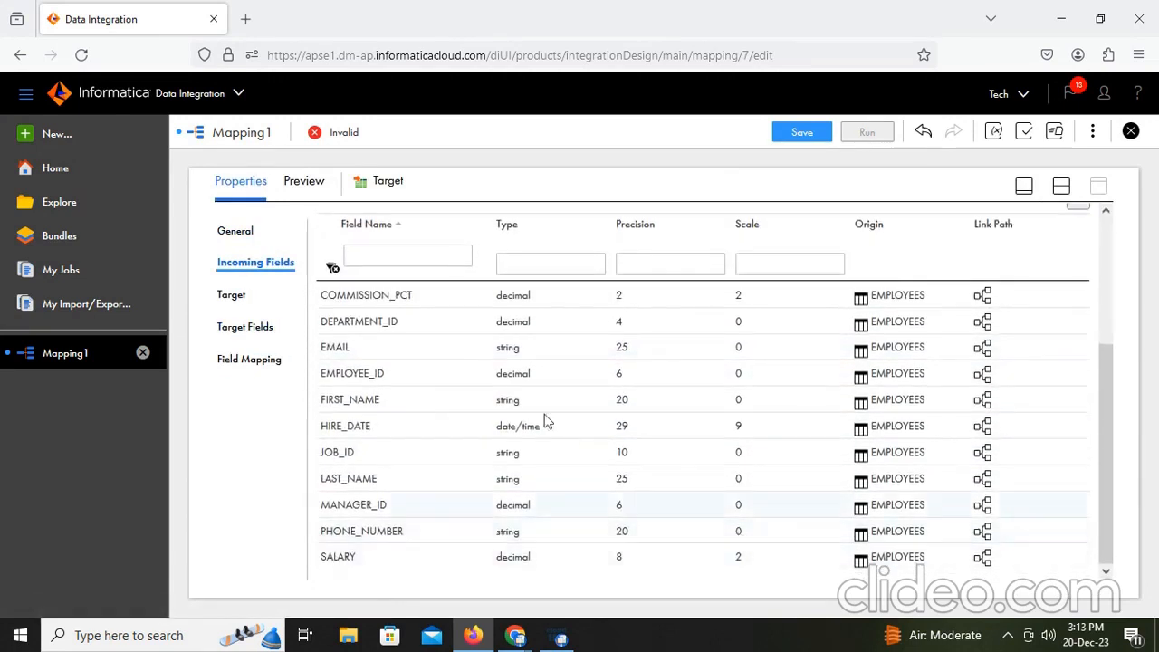
Step: Set the target connection to Oracle_Tgt_desktop (Oracle) and choose the existing T_EMPLOYEES table as the target object
{"action": "left_click", "coordinate": [238, 296]}
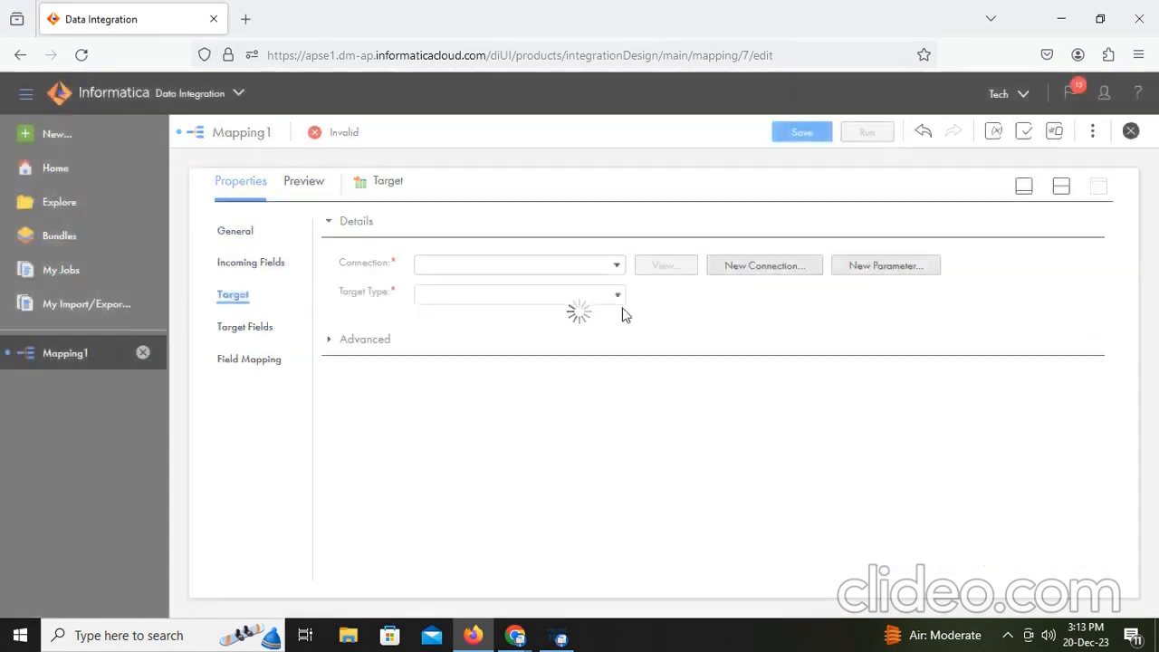
{"action": "left_click", "coordinate": [617, 265]}
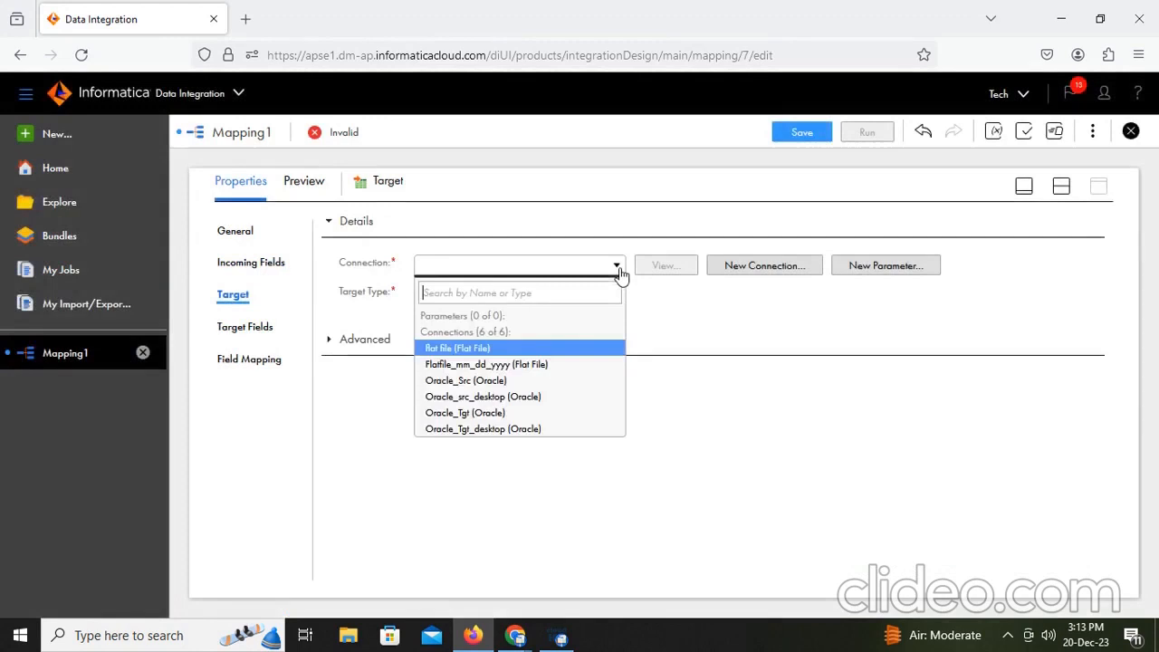
{"action": "left_click", "coordinate": [494, 429]}
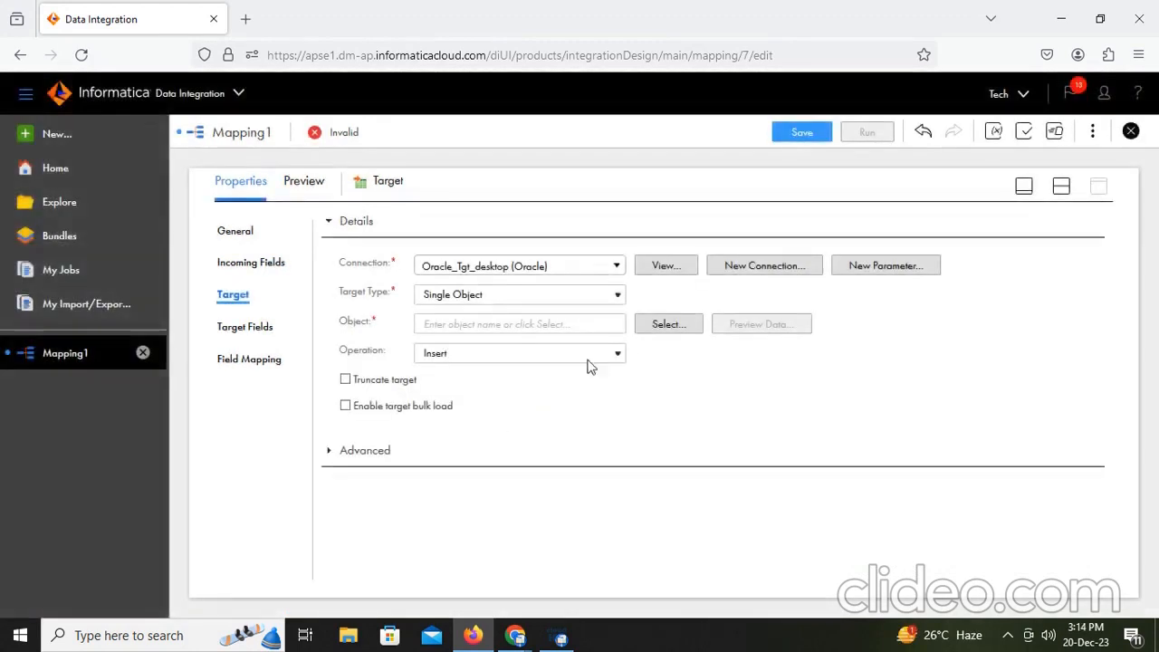
{"action": "left_click", "coordinate": [666, 324]}
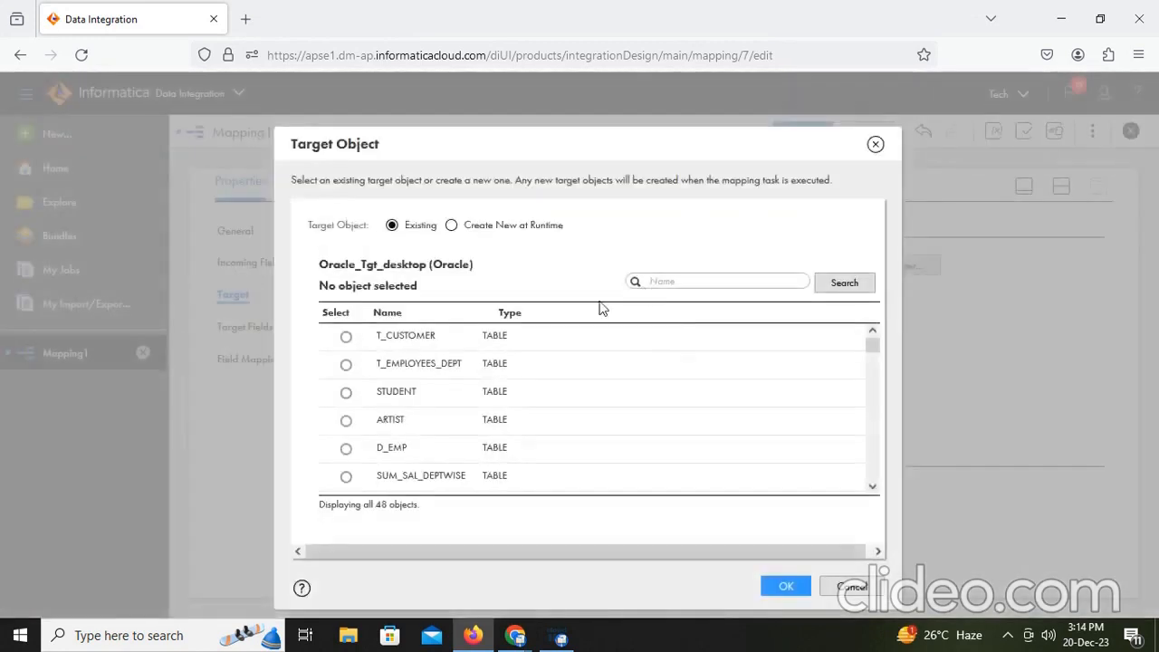
{"action": "scroll", "coordinate": [519, 399], "scroll_direction": "down", "scroll_amount": 2}
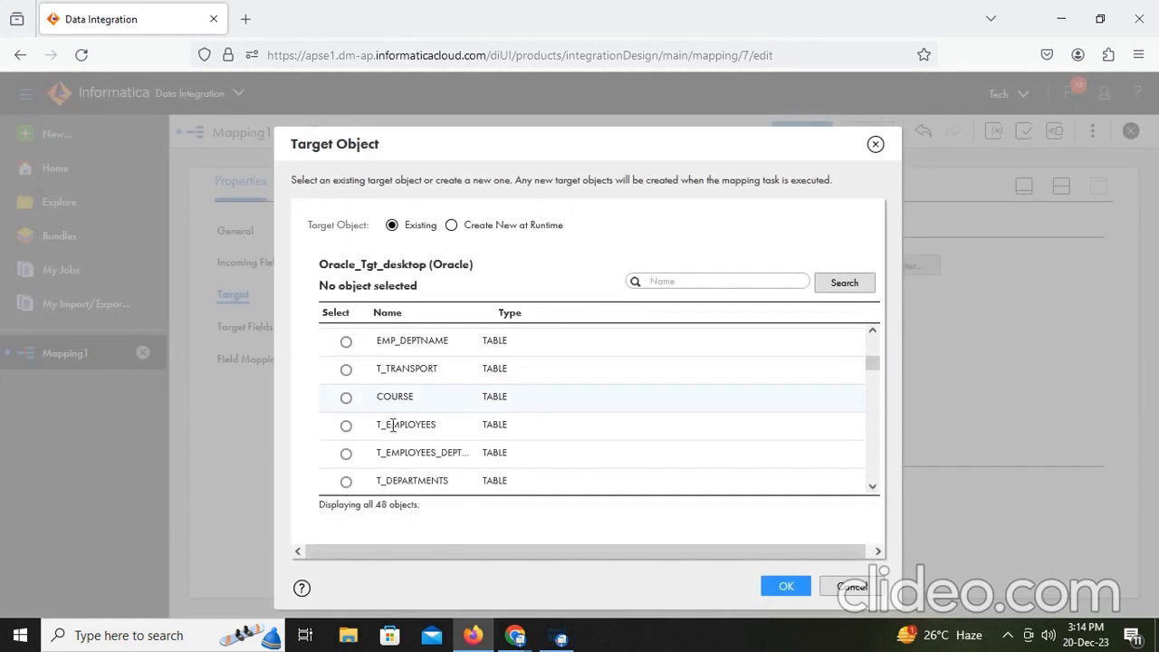
{"action": "left_click", "coordinate": [346, 426]}
{"action": "left_click", "coordinate": [785, 585]}
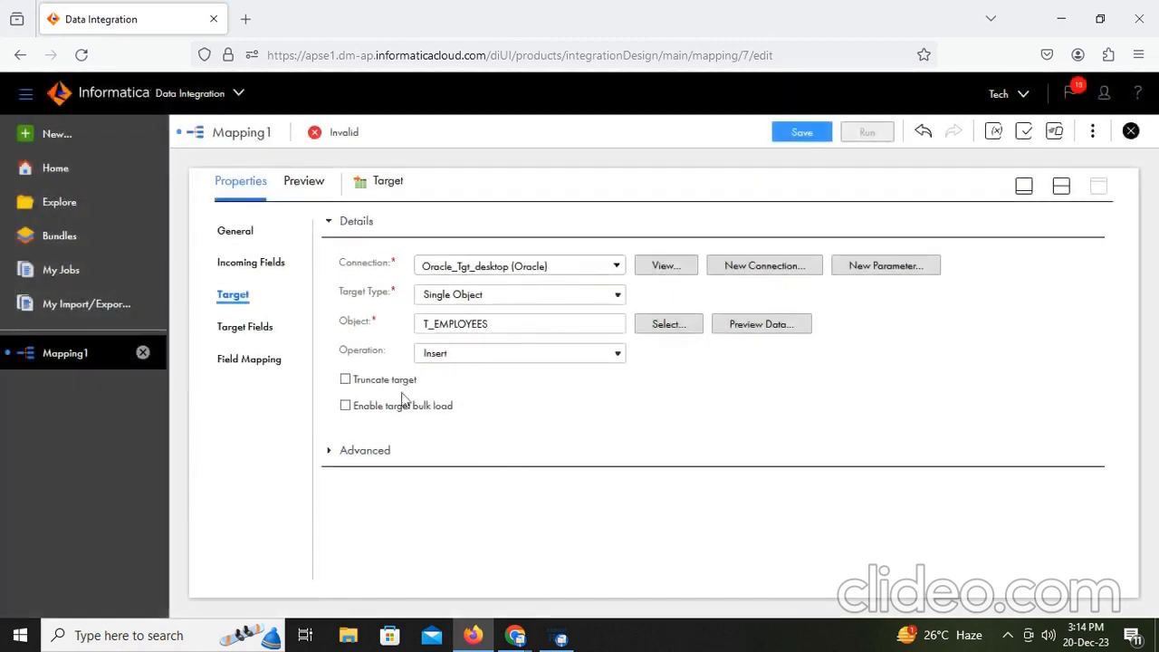
Step: Keep the target operation as Insert and enable truncating the target
{"action": "left_click", "coordinate": [517, 360]}
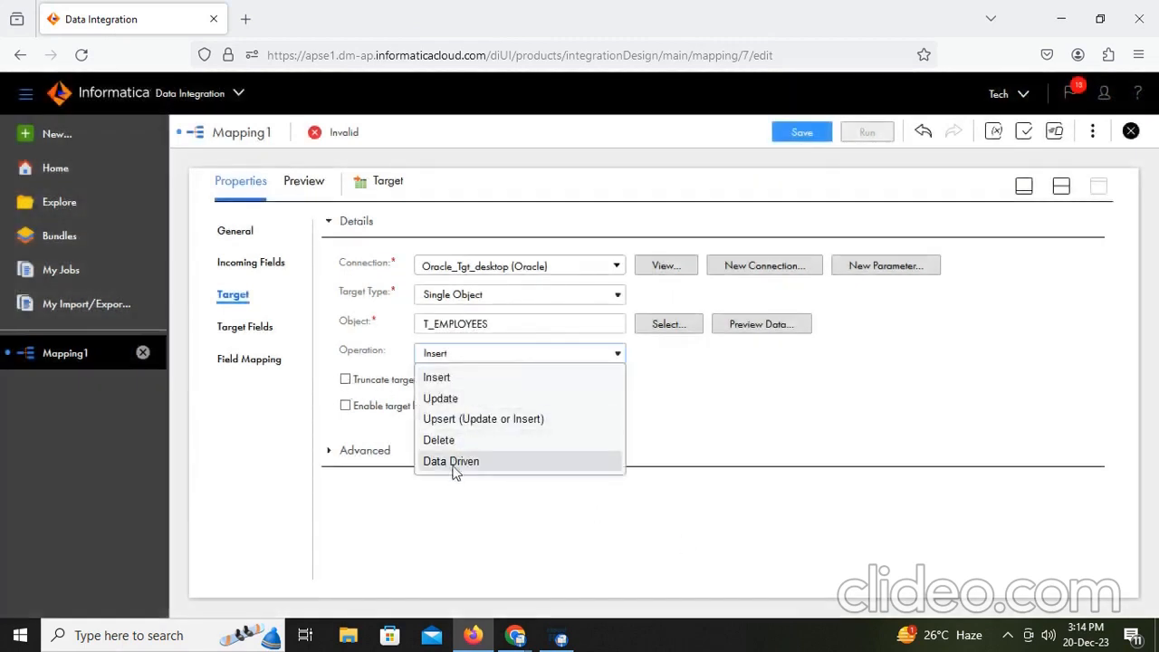
{"action": "left_click", "coordinate": [494, 381]}
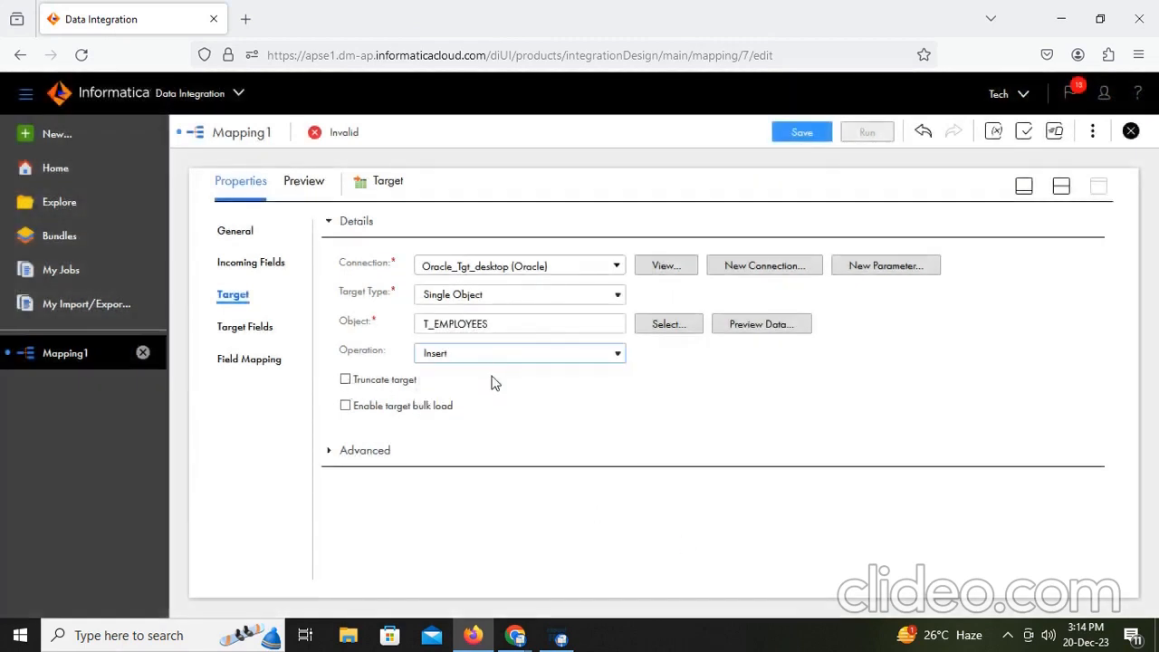
{"action": "left_click", "coordinate": [345, 380]}
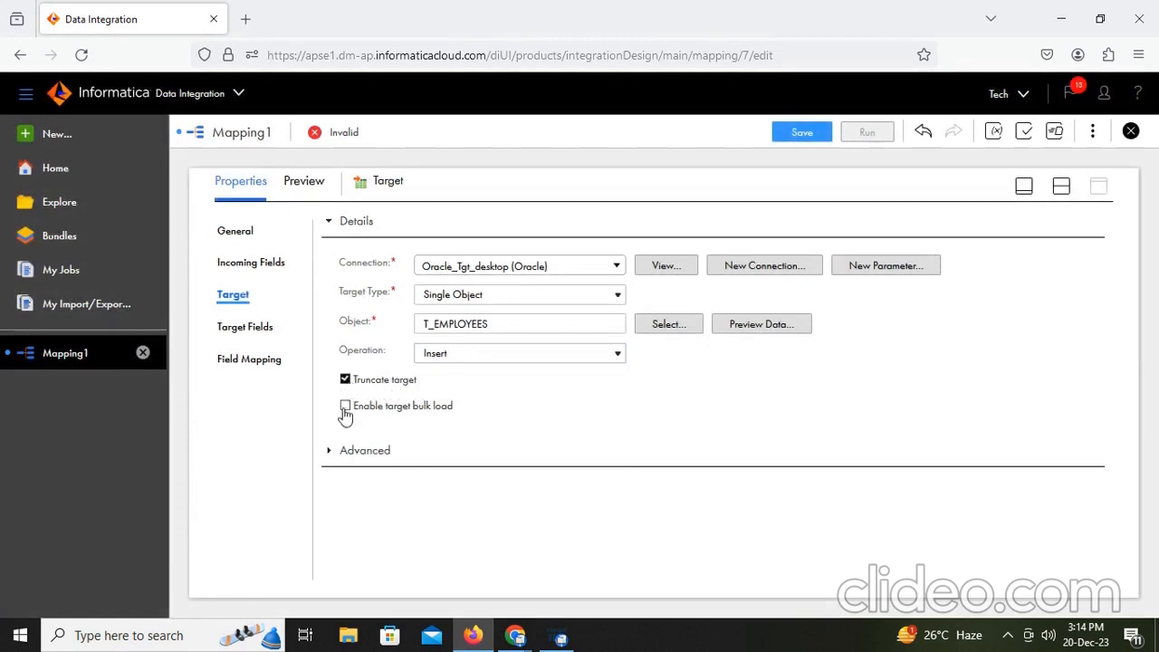
Step: Automap the incoming fields to the target fields with Smart Map and save the mapping
{"action": "left_click", "coordinate": [252, 327]}
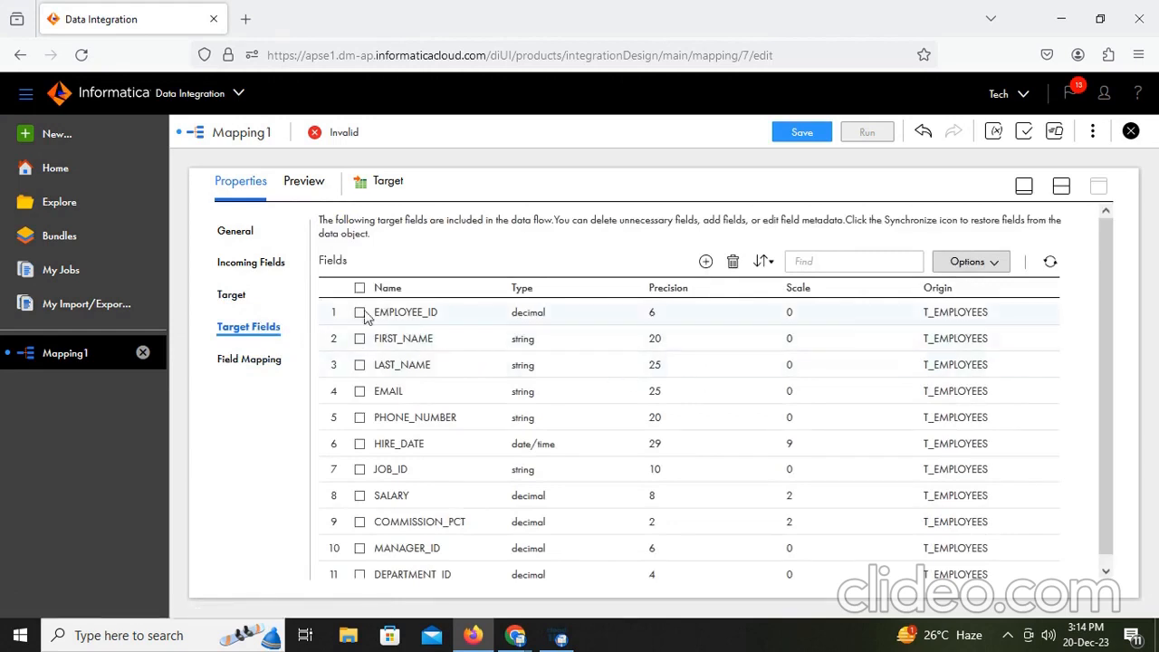
{"action": "left_click", "coordinate": [985, 262]}
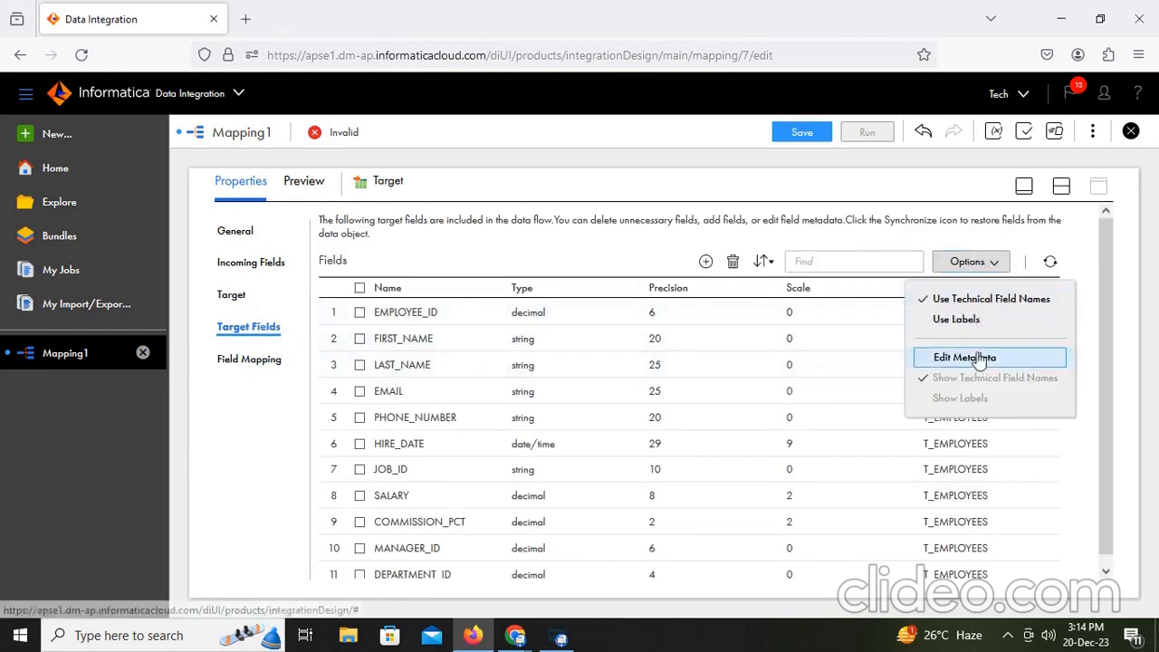
{"action": "left_click", "coordinate": [252, 365]}
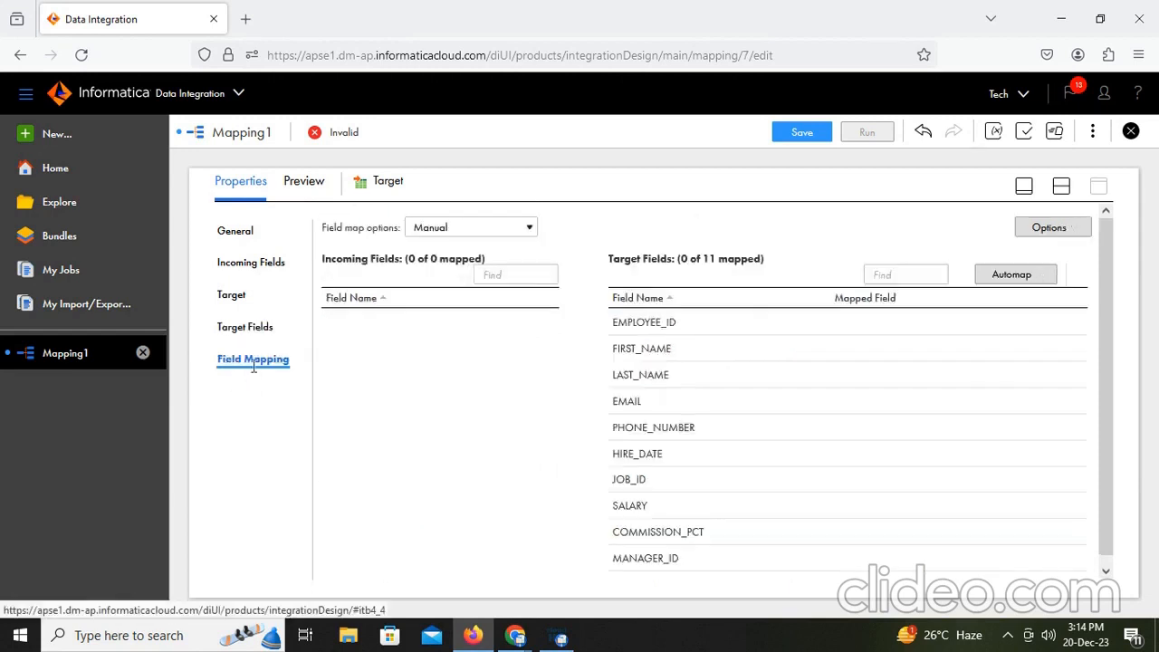
{"action": "left_click", "coordinate": [1015, 274]}
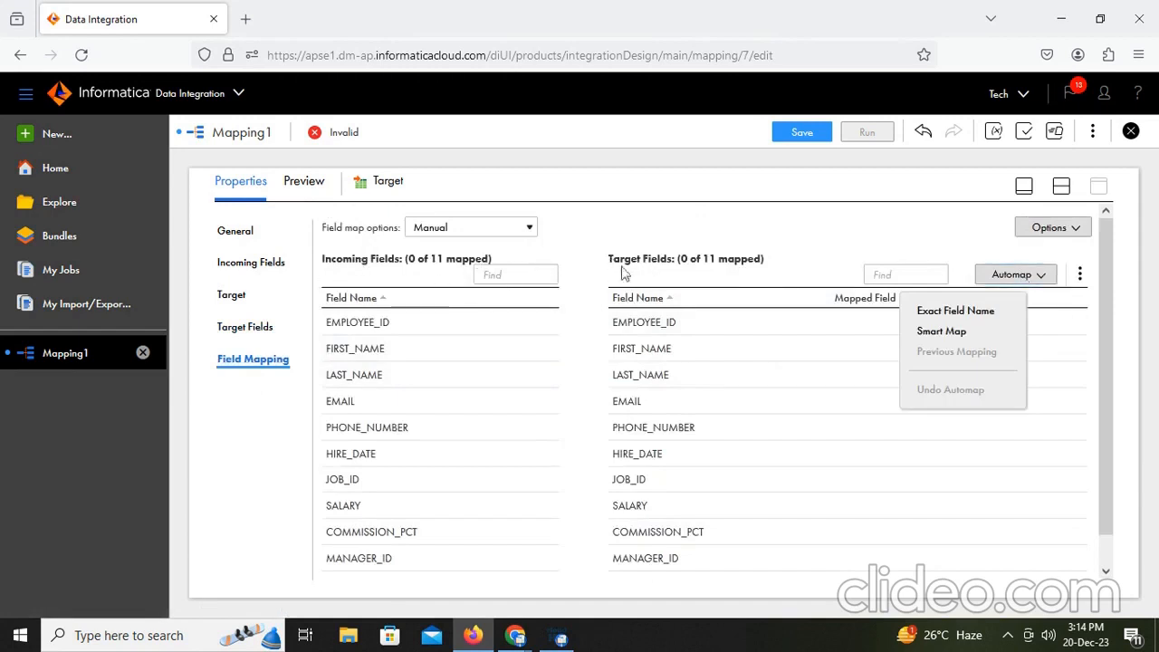
{"action": "left_click", "coordinate": [915, 333]}
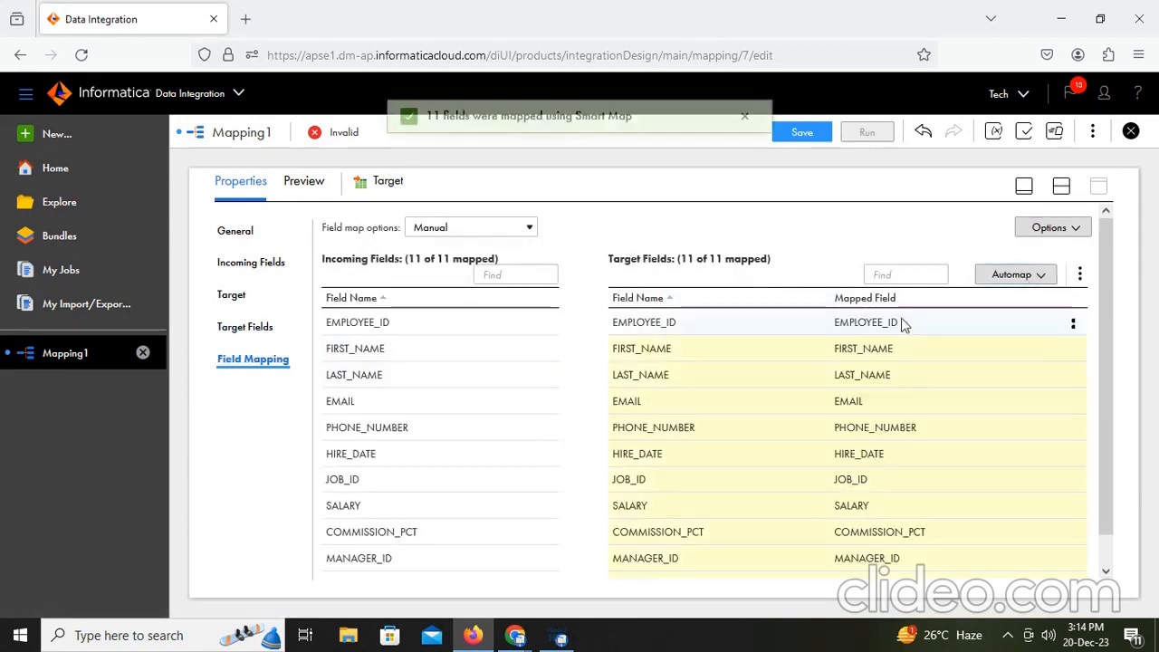
{"action": "scroll", "coordinate": [894, 460], "scroll_direction": "down", "scroll_amount": 1}
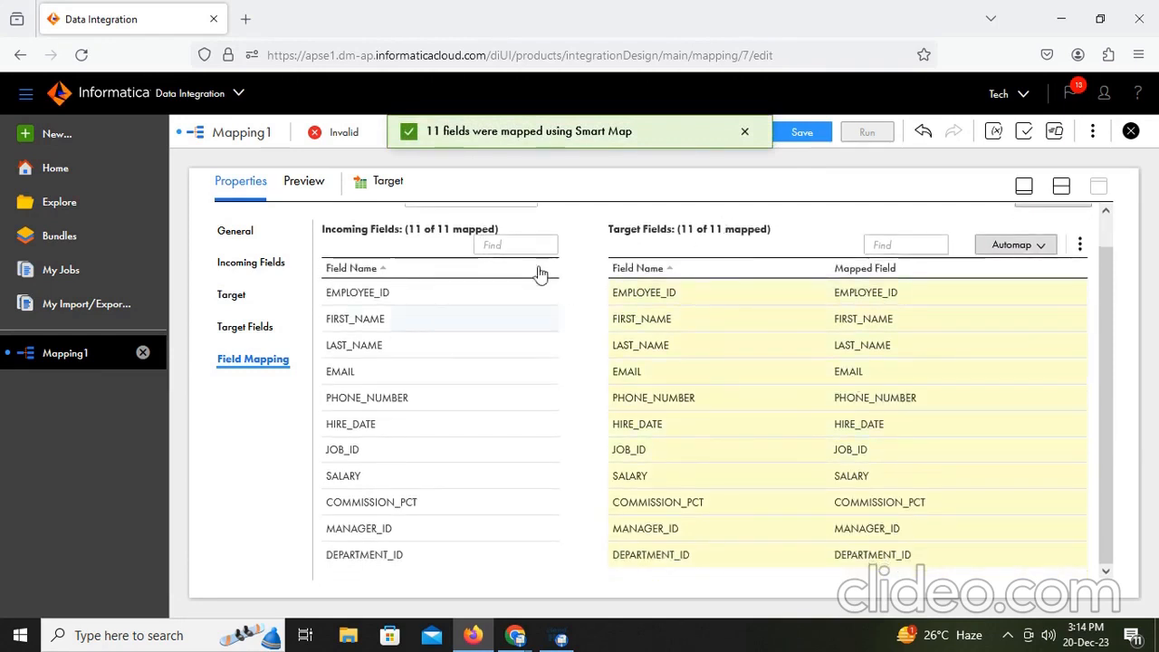
{"action": "left_click", "coordinate": [803, 134]}
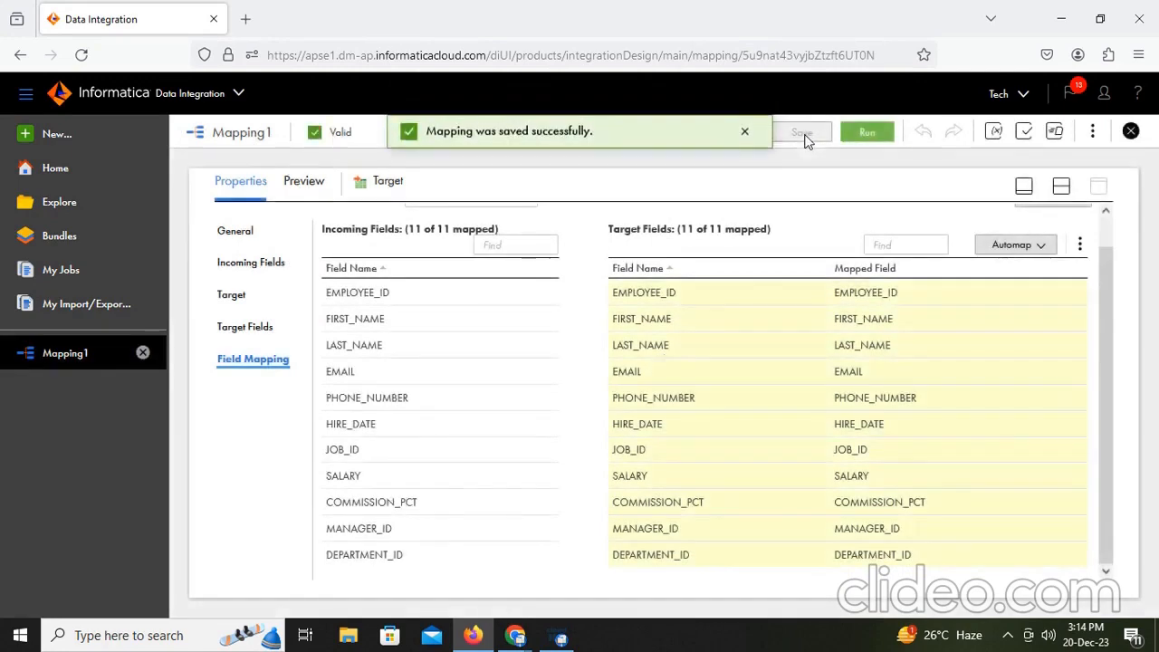
Step: Run the mapping with DESKTOP-VTL1F6J as the runtime environment
{"action": "left_click", "coordinate": [870, 136]}
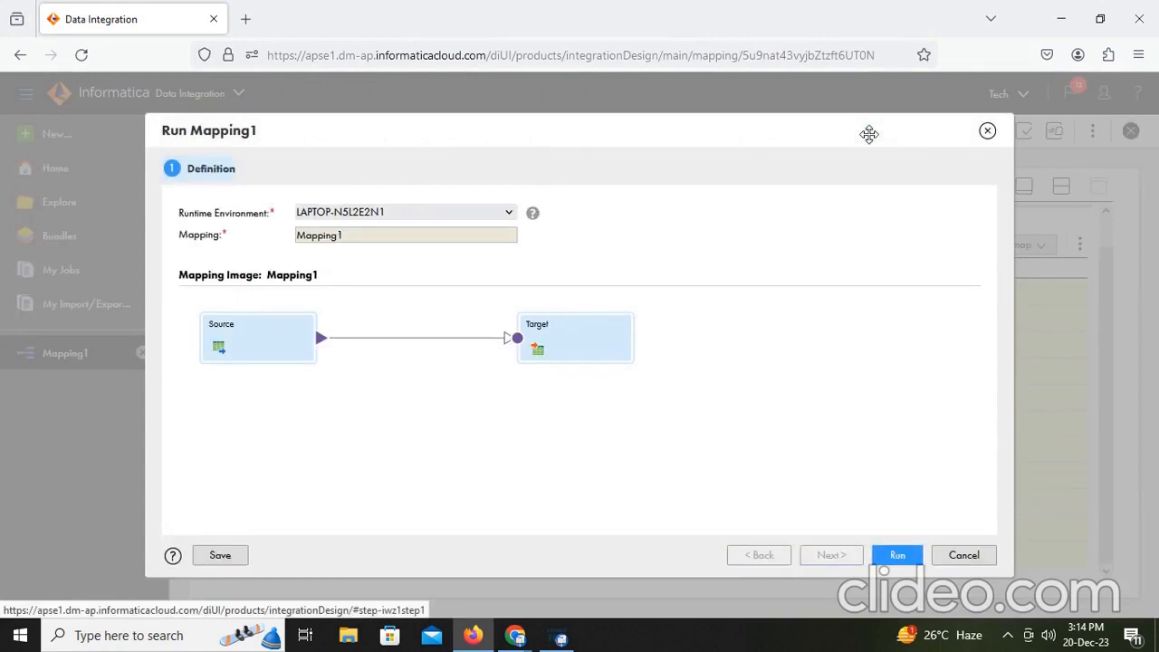
{"action": "left_click", "coordinate": [356, 217]}
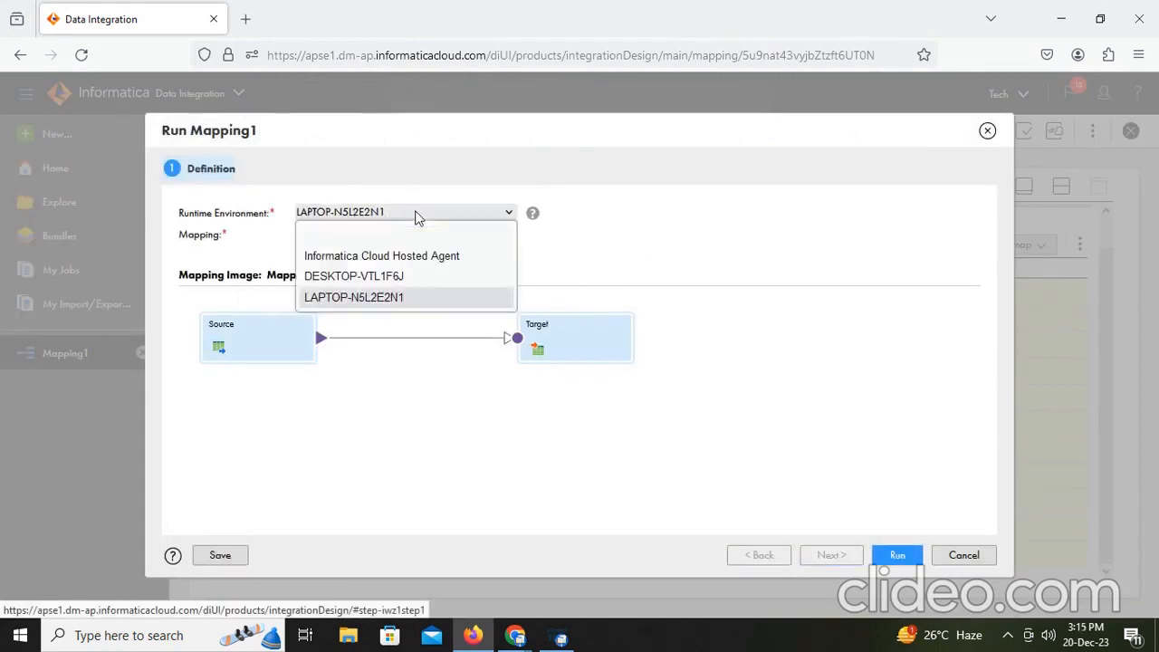
{"action": "left_click", "coordinate": [345, 278]}
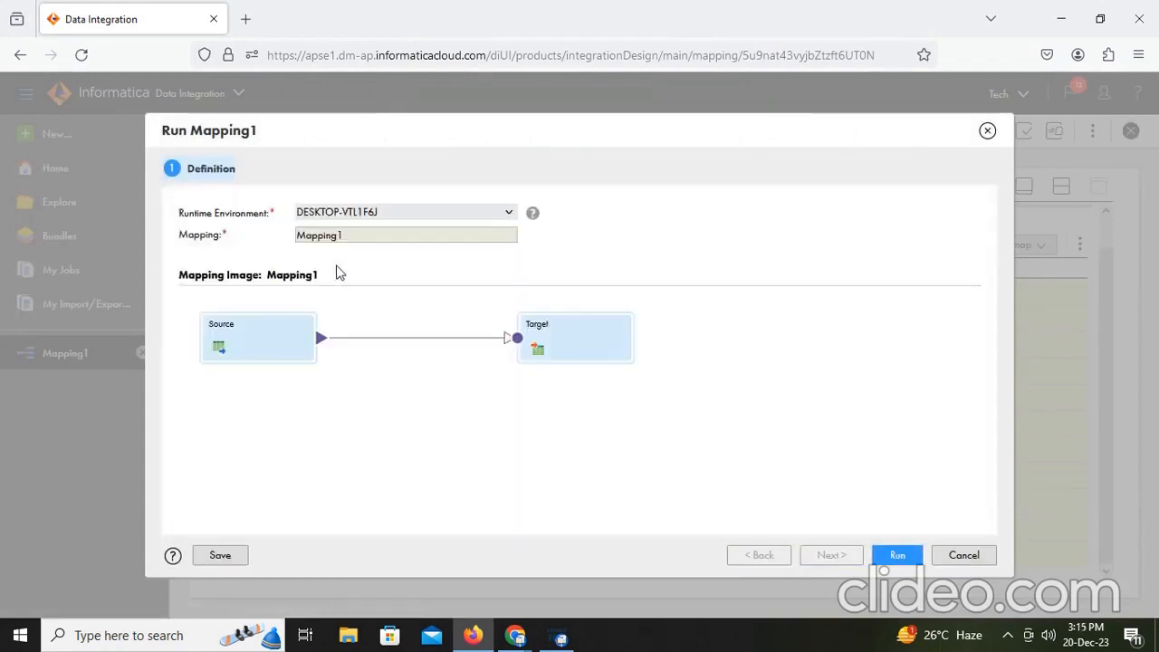
{"action": "left_click", "coordinate": [897, 554]}
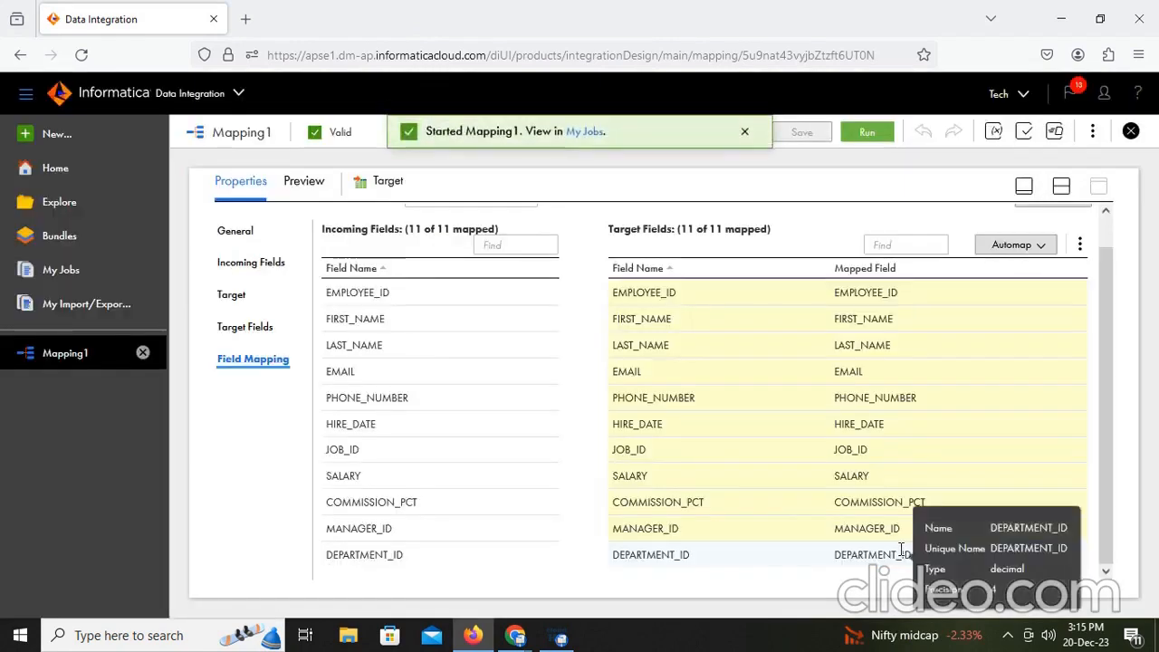
Step: Open the job list for the started mapping and refresh it until the newest run finishes
{"action": "left_click", "coordinate": [585, 133]}
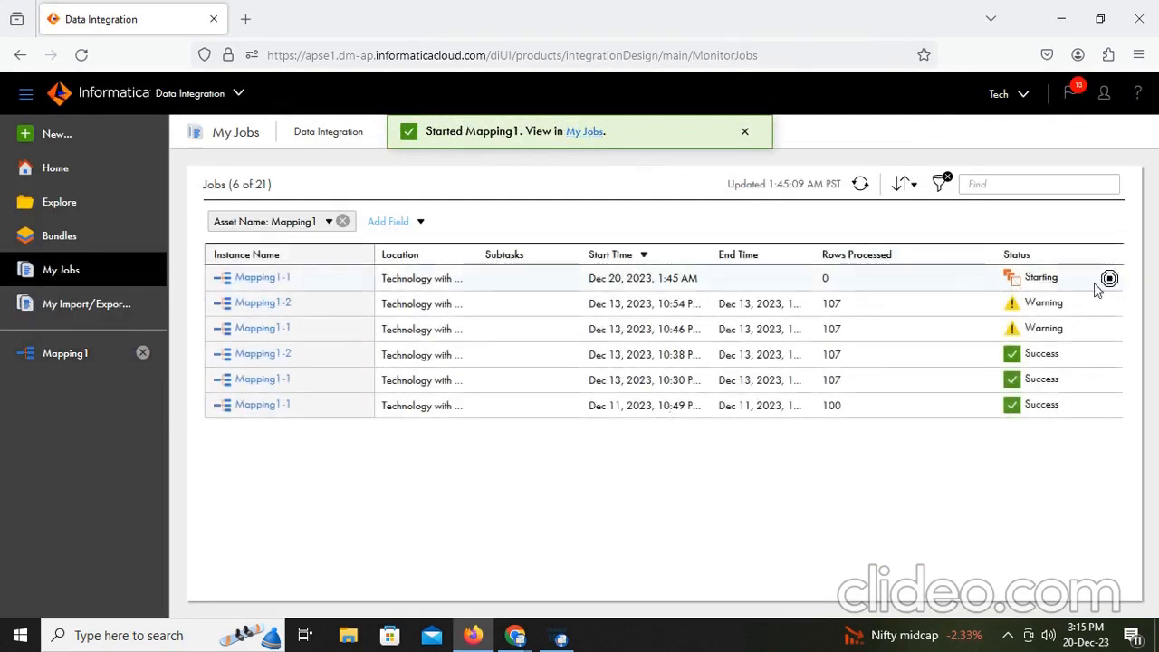
{"action": "left_click", "coordinate": [860, 184]}
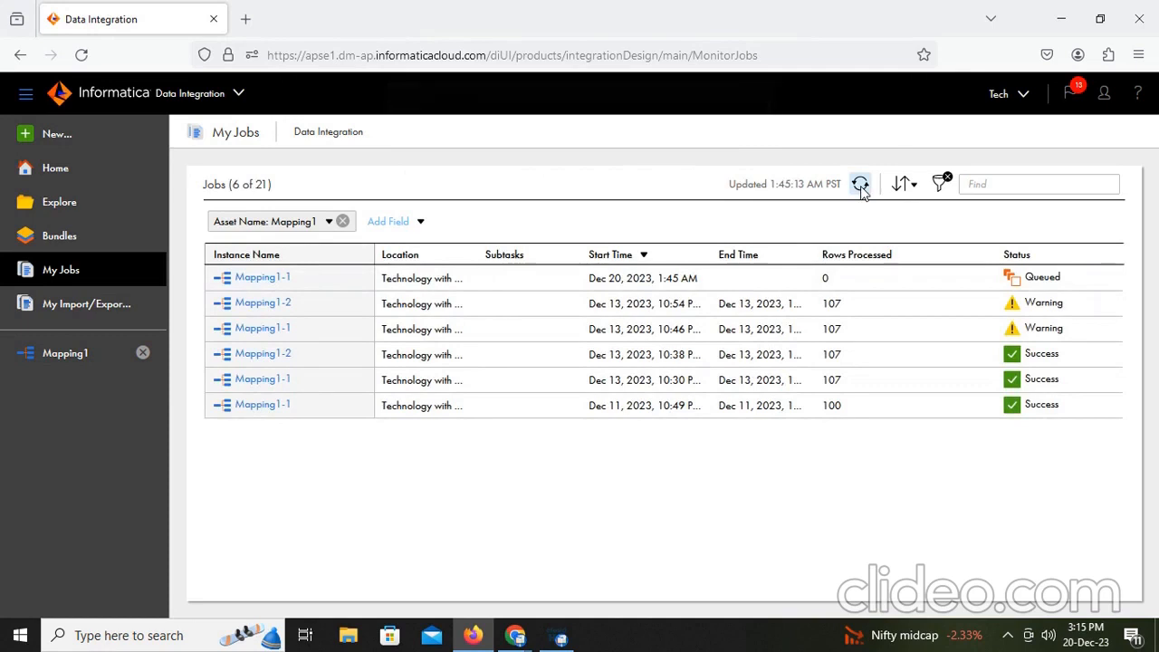
{"action": "left_click", "coordinate": [860, 185]}
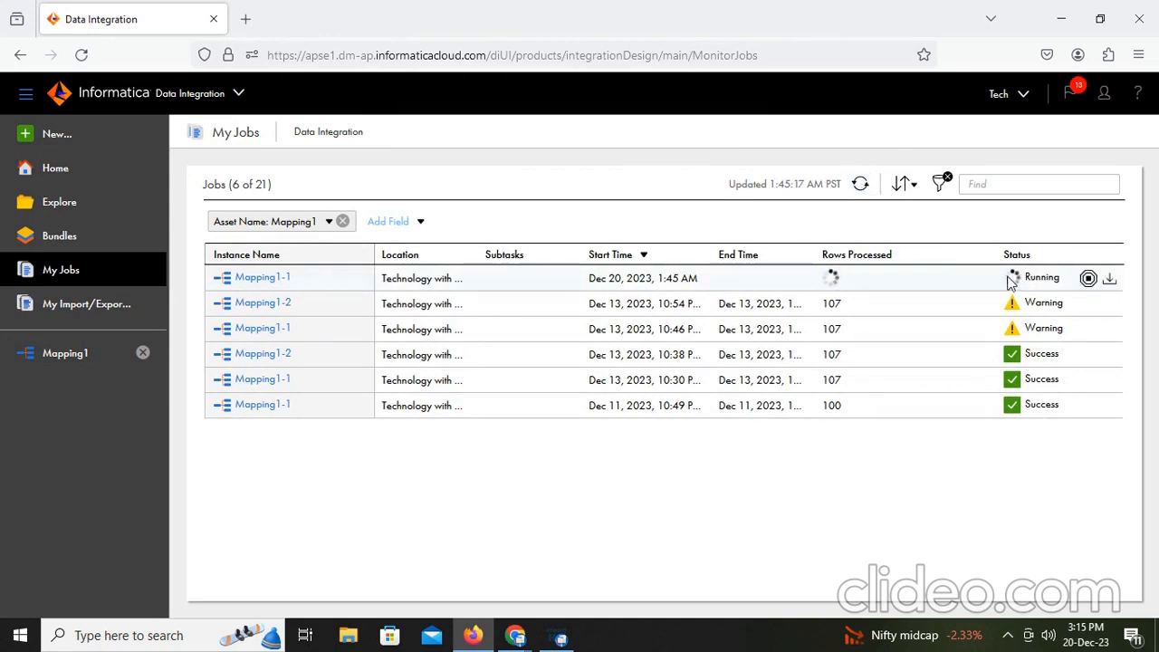
{"action": "left_click", "coordinate": [860, 185]}
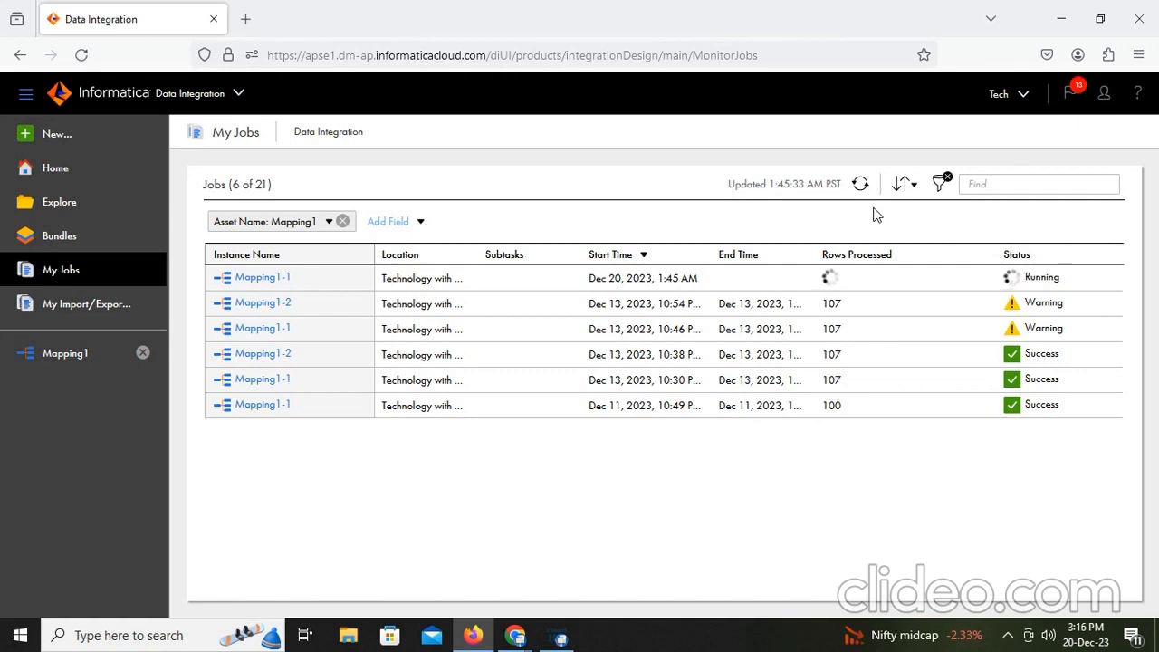
{"action": "left_click", "coordinate": [861, 185]}
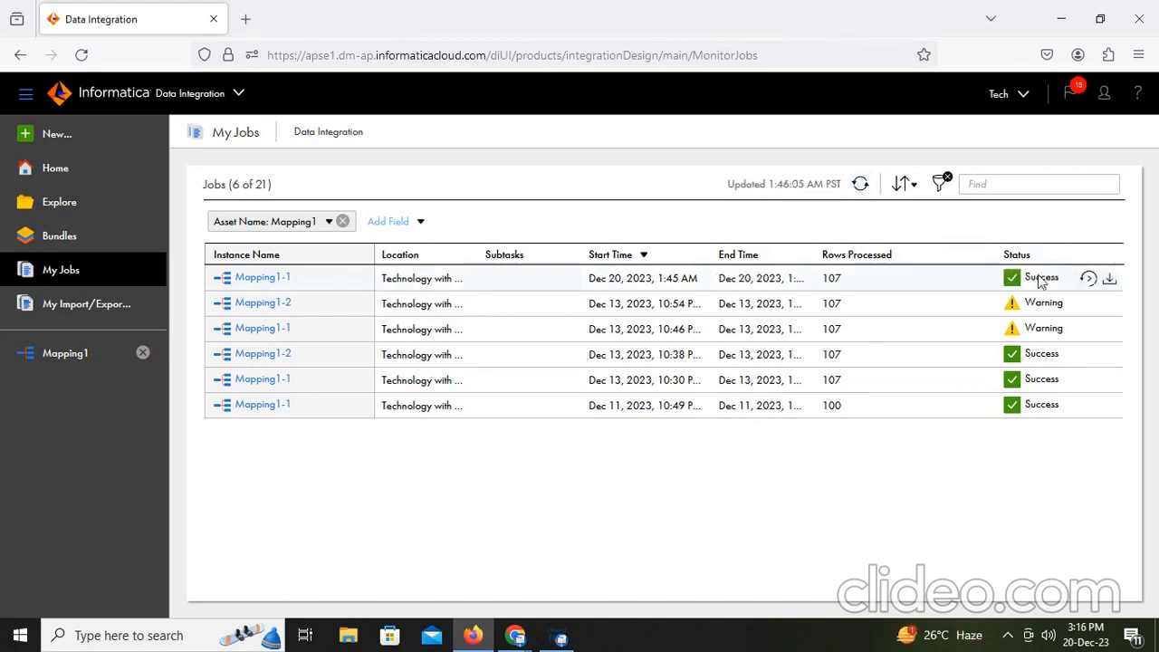
Step: Open the newest Mapping1-1 job's details, download its session log and open the log file full-screen
{"action": "left_click", "coordinate": [281, 280]}
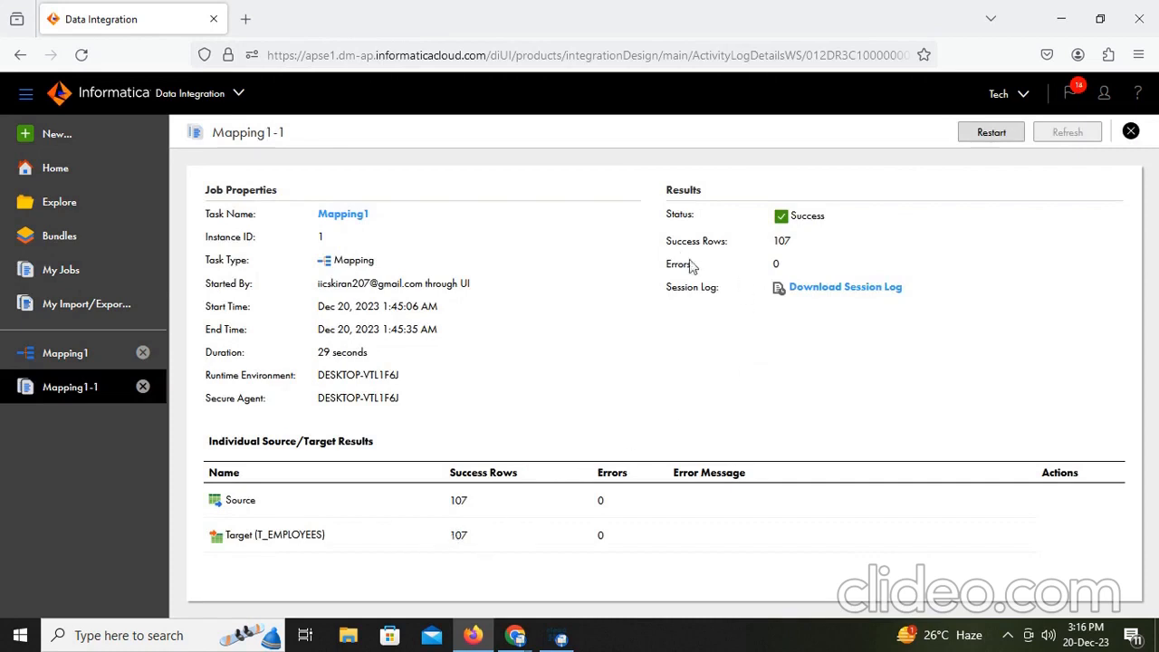
{"action": "left_click", "coordinate": [820, 288]}
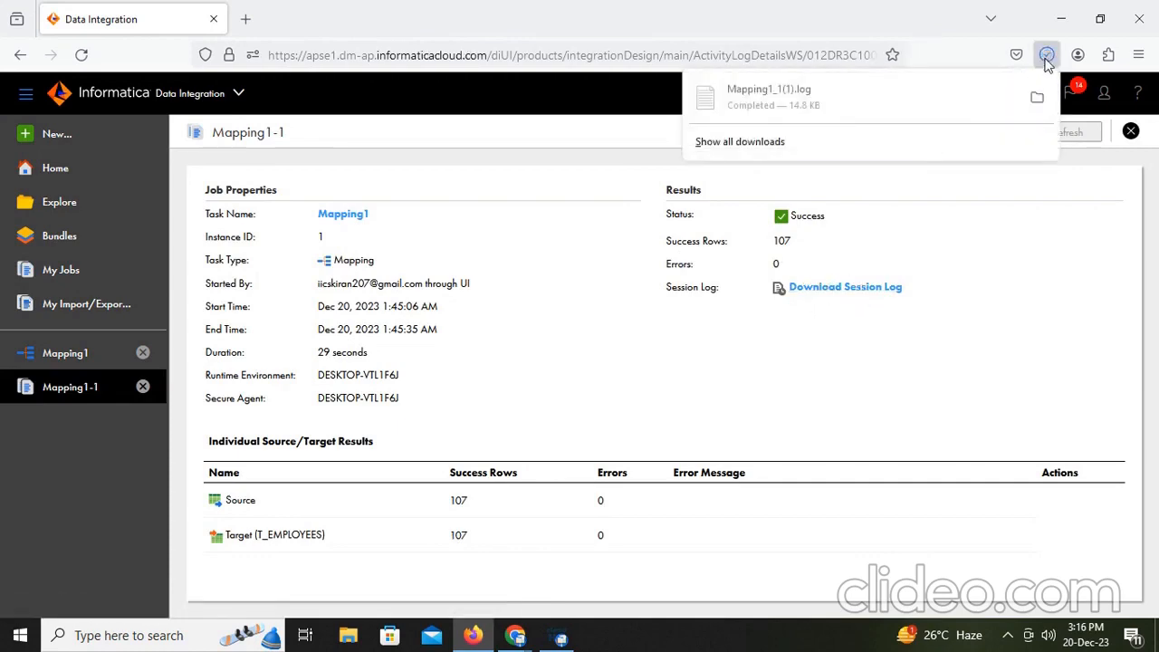
{"action": "left_click", "coordinate": [868, 101]}
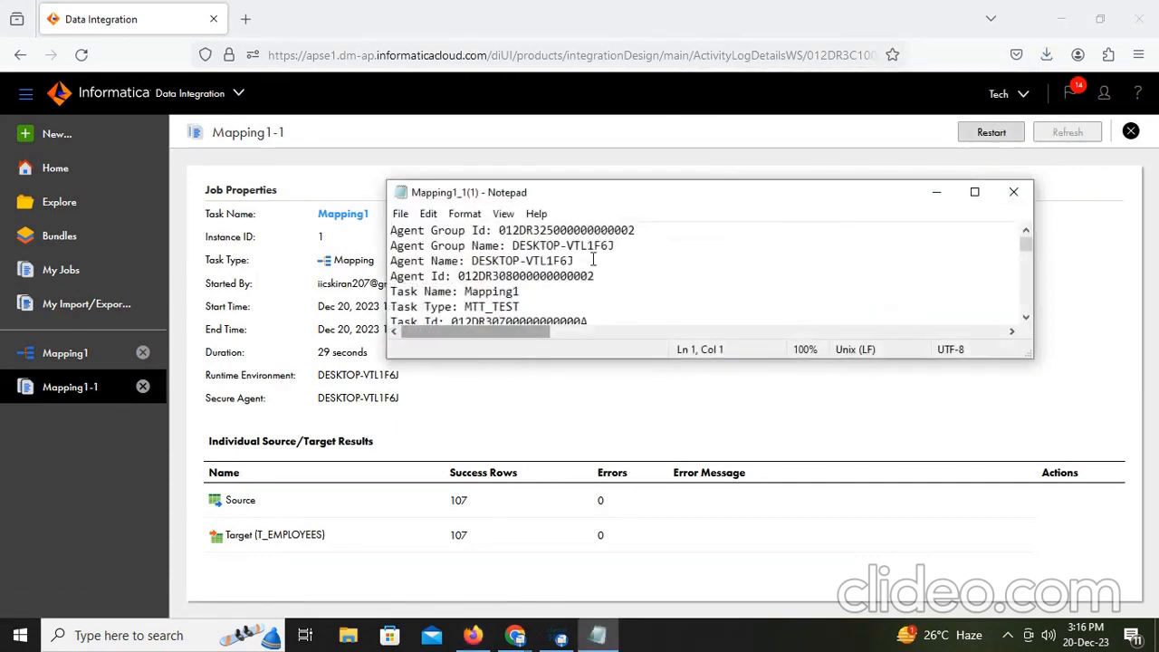
{"action": "left_click", "coordinate": [975, 193]}
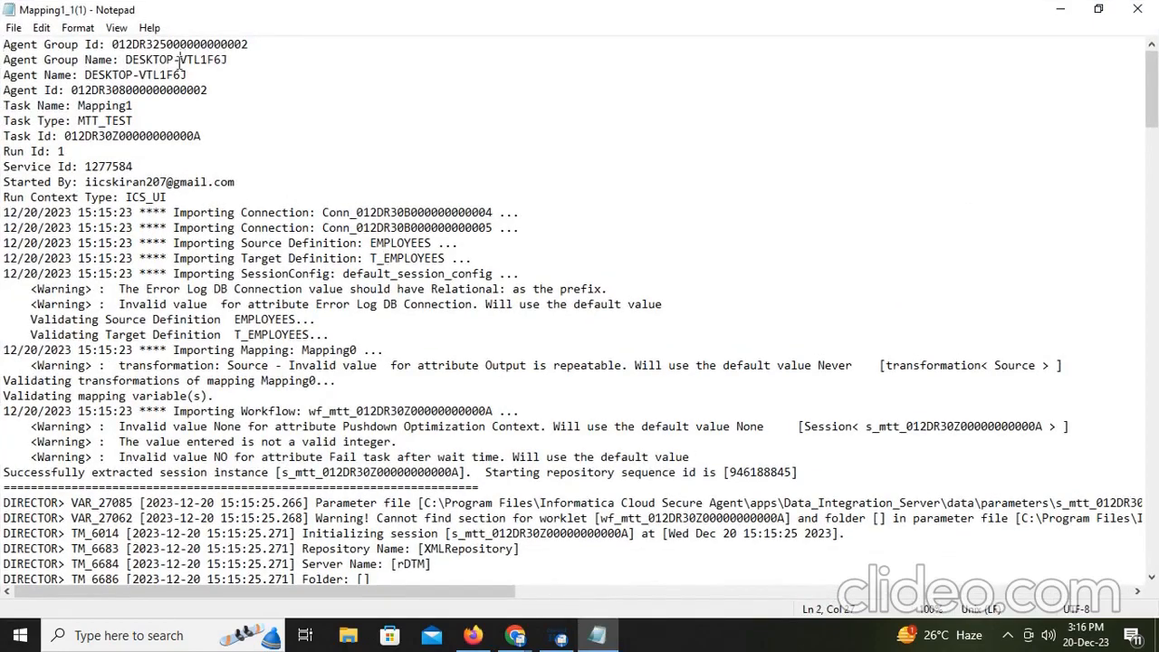
Step: Examine the session log's reader query, T_EMPLOYEES load entries and session load summary, and close the log
{"action": "scroll", "coordinate": [136, 350], "scroll_direction": "down", "scroll_amount": 4}
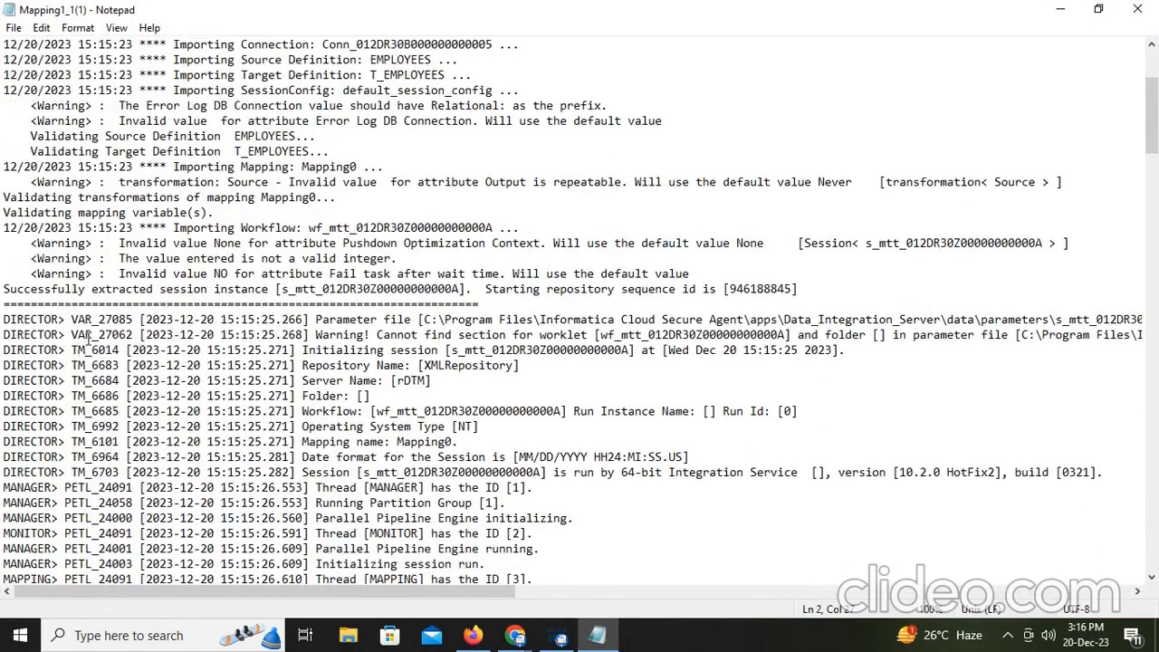
{"action": "scroll", "coordinate": [224, 415], "scroll_direction": "down", "scroll_amount": 20}
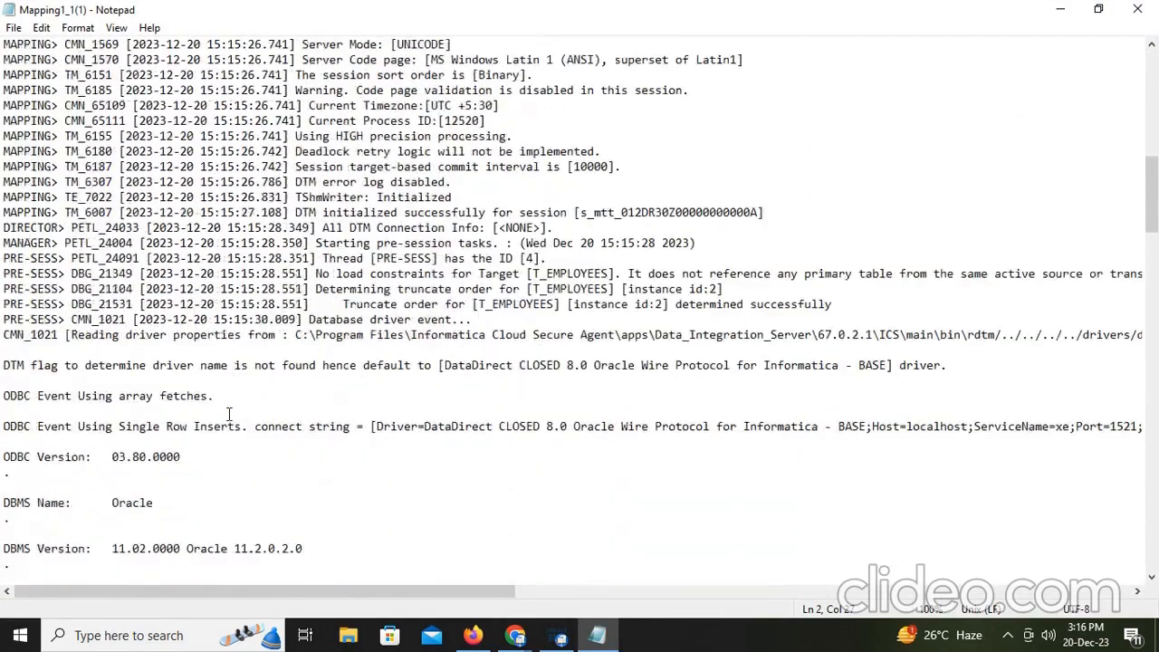
{"action": "scroll", "coordinate": [230, 414], "scroll_direction": "down", "scroll_amount": 20}
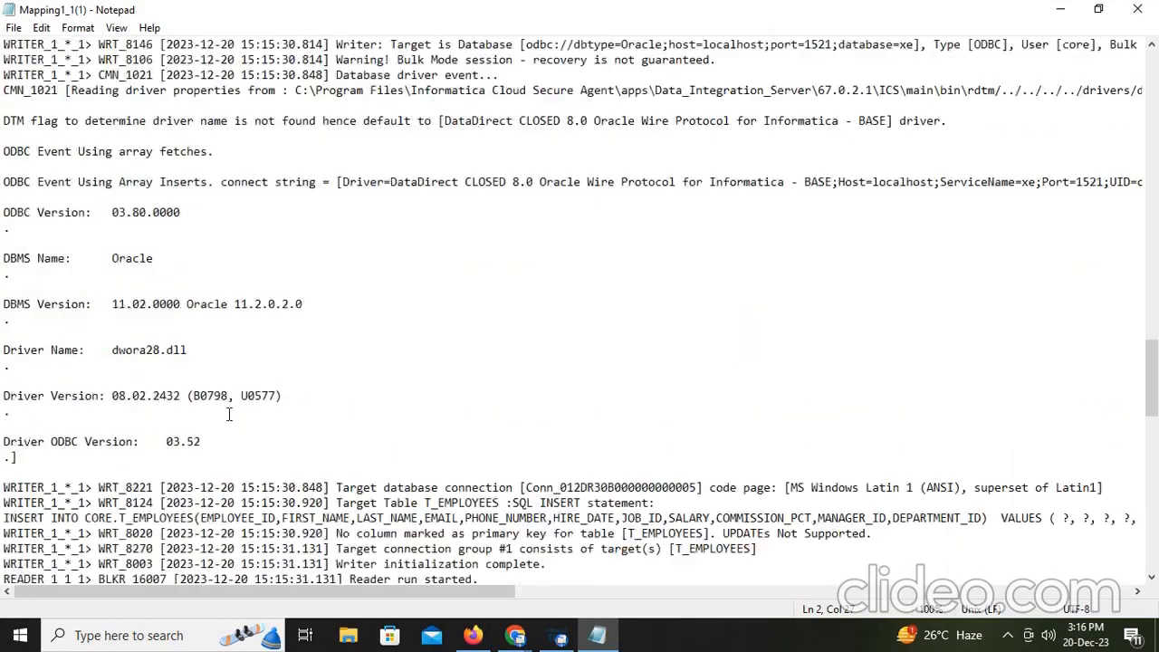
{"action": "left_click_drag", "start_coordinate": [19, 370], "coordinate": [16, 387]}
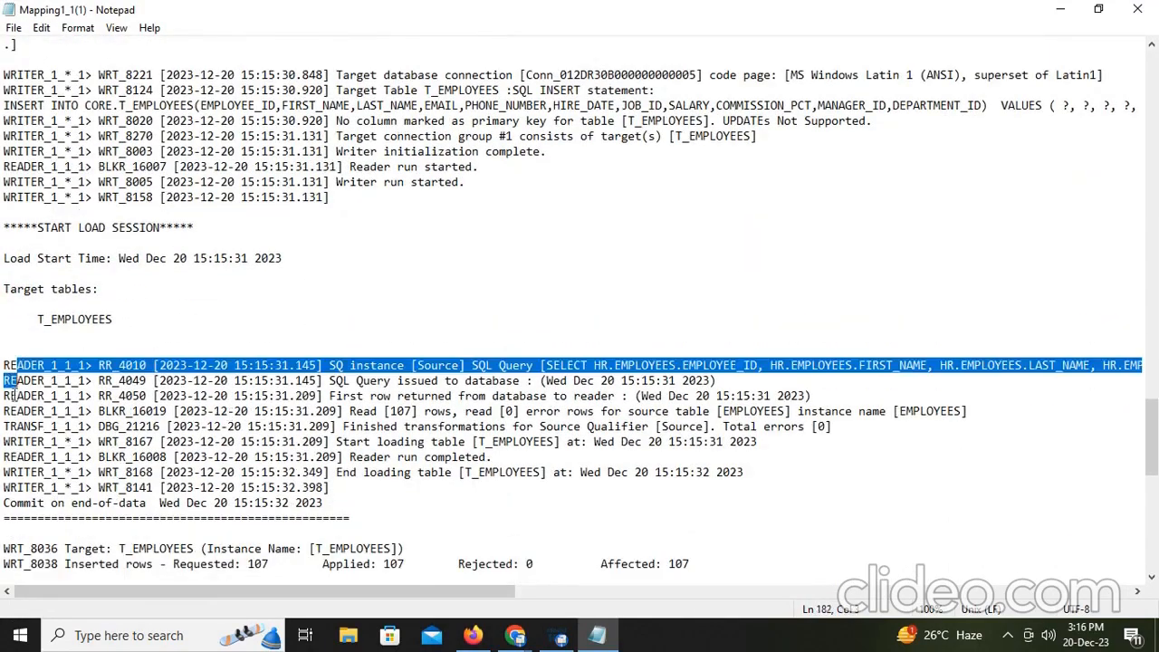
{"action": "left_click", "coordinate": [16, 403]}
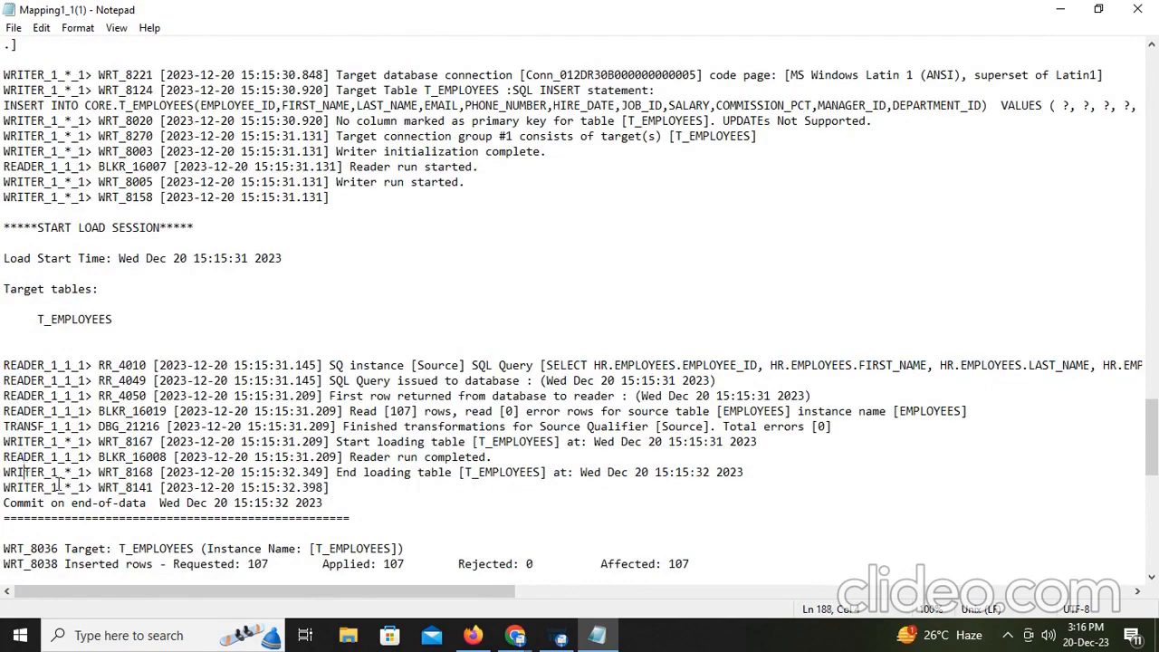
{"action": "scroll", "coordinate": [60, 486], "scroll_direction": "down", "scroll_amount": 12}
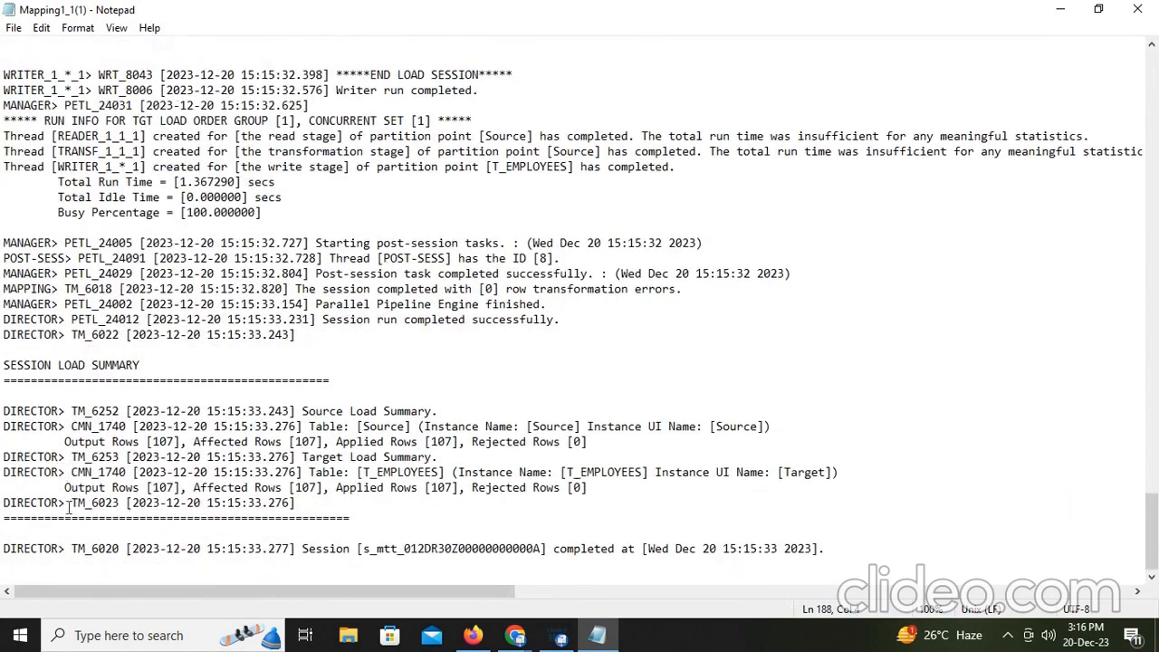
{"action": "left_click", "coordinate": [174, 488]}
{"action": "left_click", "coordinate": [578, 487]}
{"action": "left_click", "coordinate": [1137, 9]}
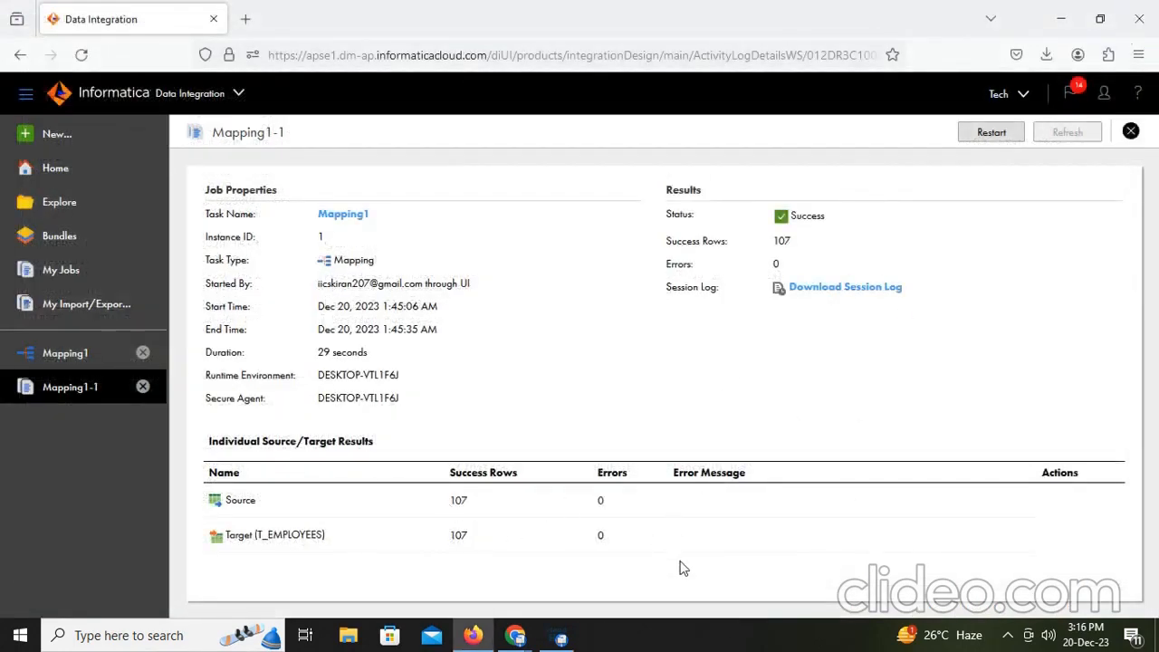
{"action": "left_click", "coordinate": [561, 639]}
{"action": "left_click", "coordinate": [296, 114]}
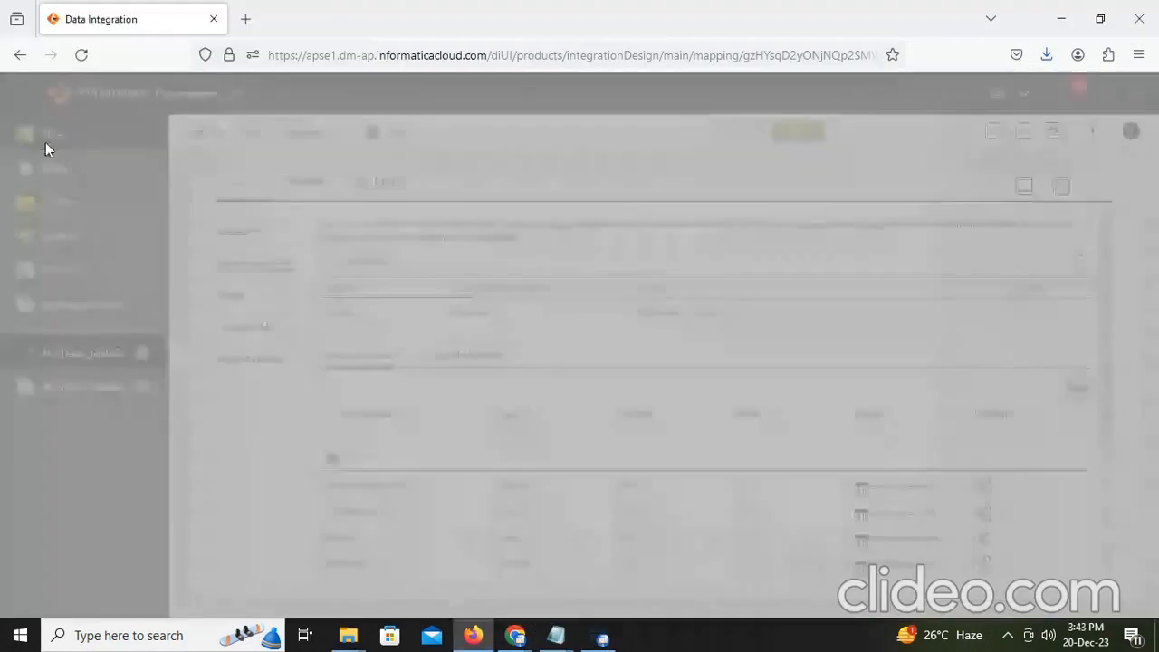
Step: Create a new blank mapping asset of type Mapping
{"action": "left_click", "coordinate": [48, 141]}
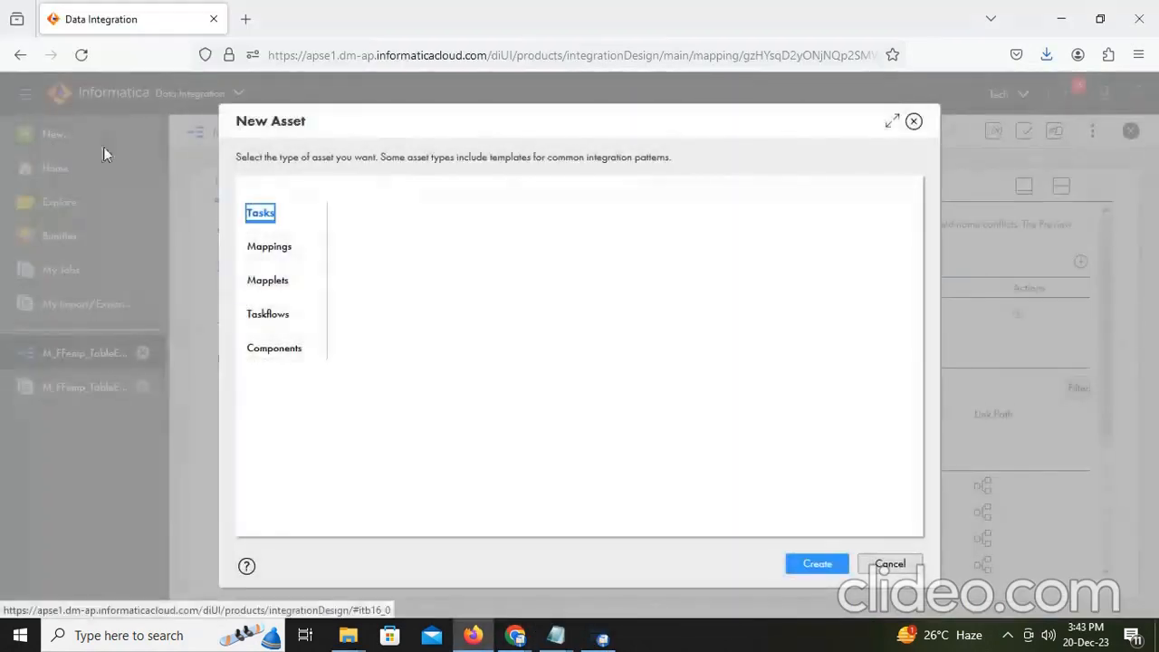
{"action": "left_click", "coordinate": [267, 246]}
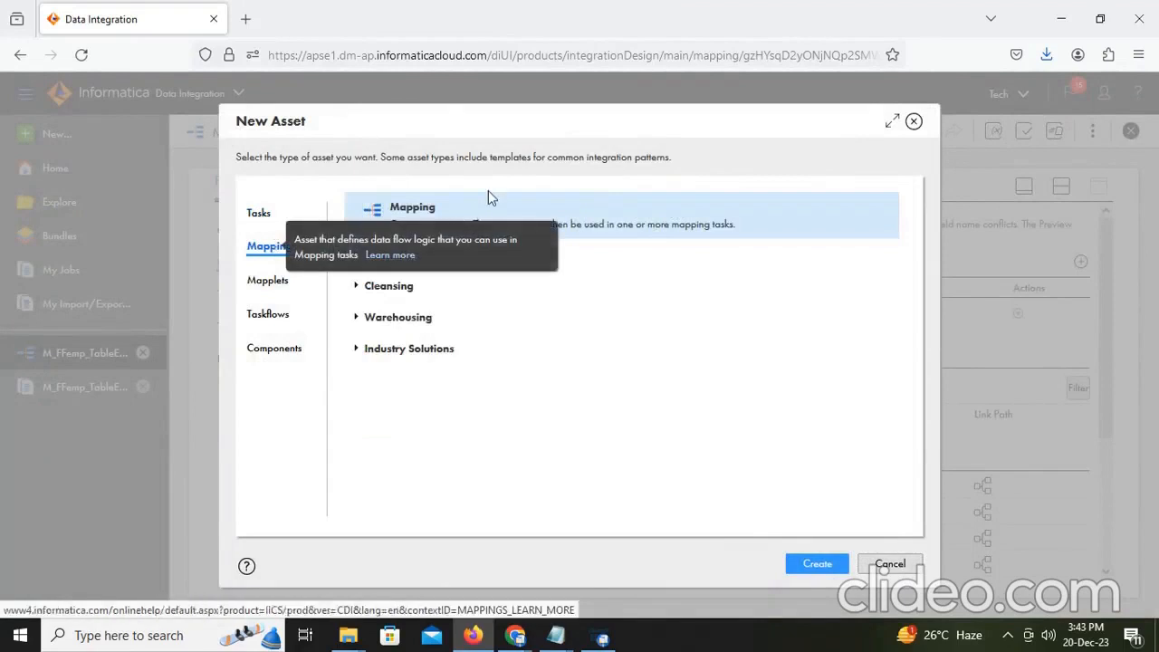
{"action": "left_click", "coordinate": [817, 565]}
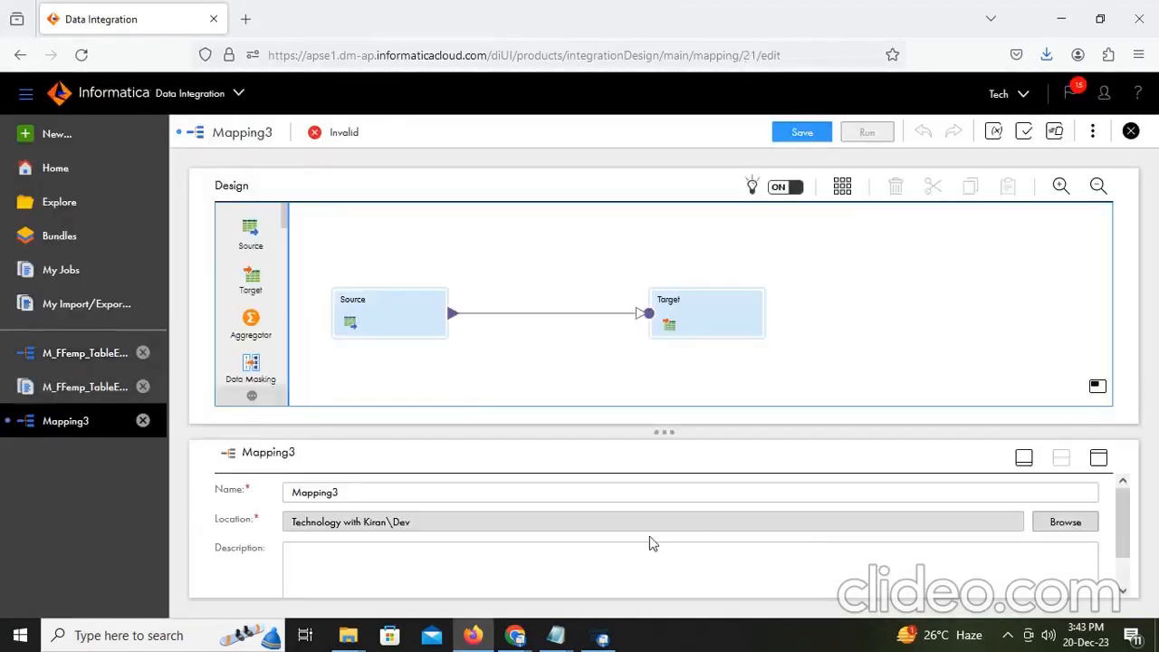
Step: Name the new mapping Map_FFEmp_TableEmp and save it
{"action": "left_click", "coordinate": [362, 490]}
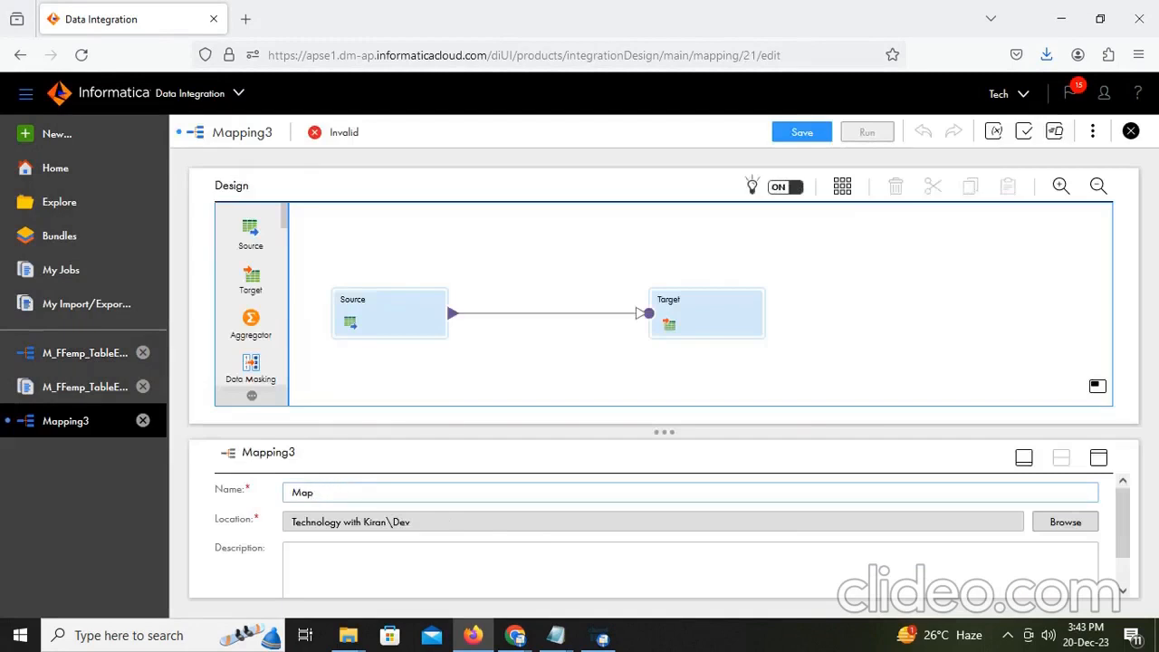
{"action": "type", "text": "_FFEmp_Table"}
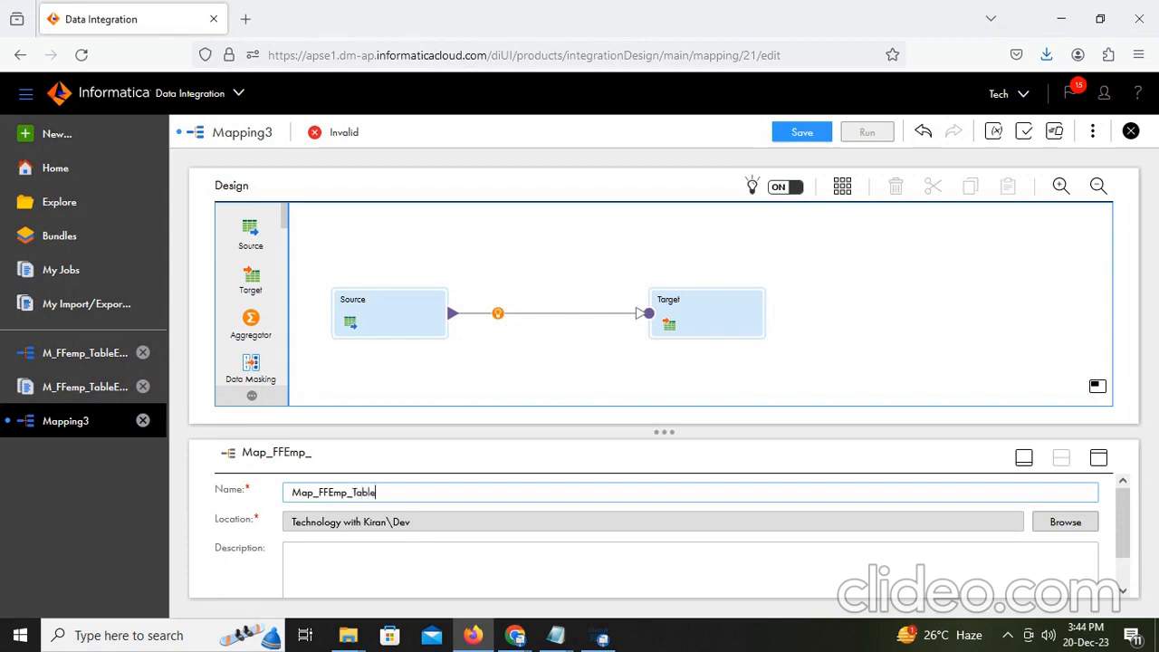
{"action": "type", "text": "Emp"}
{"action": "left_click", "coordinate": [803, 133]}
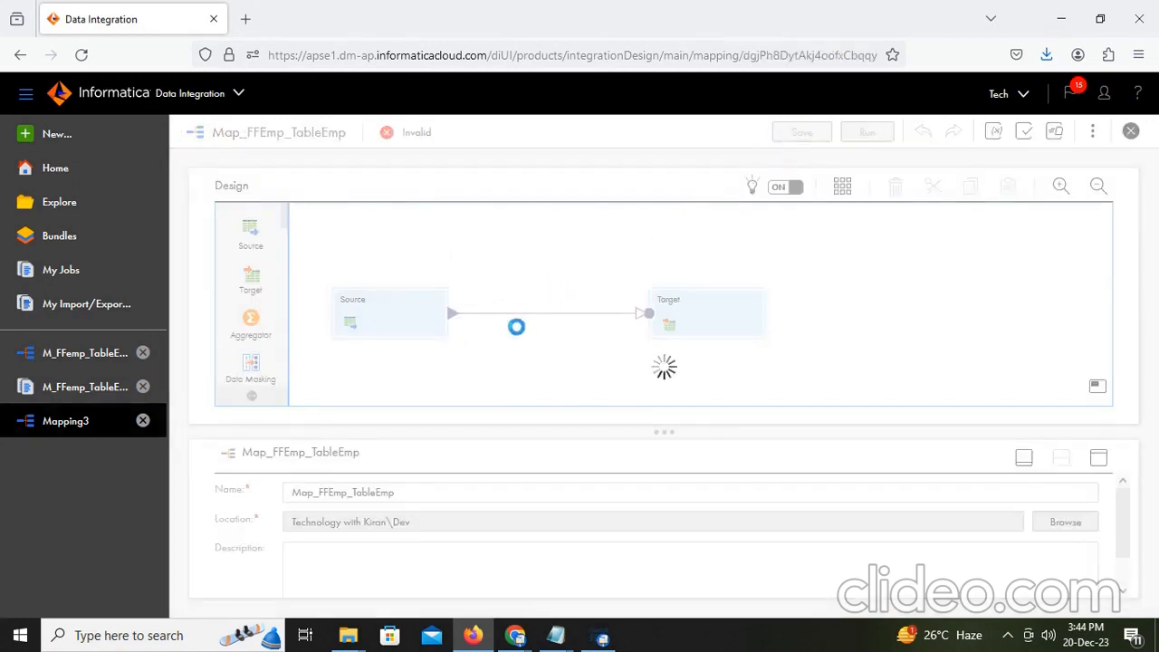
Step: Set the Source transformation's connection to flat file (Flat File) in its expanded source properties
{"action": "left_click", "coordinate": [389, 321]}
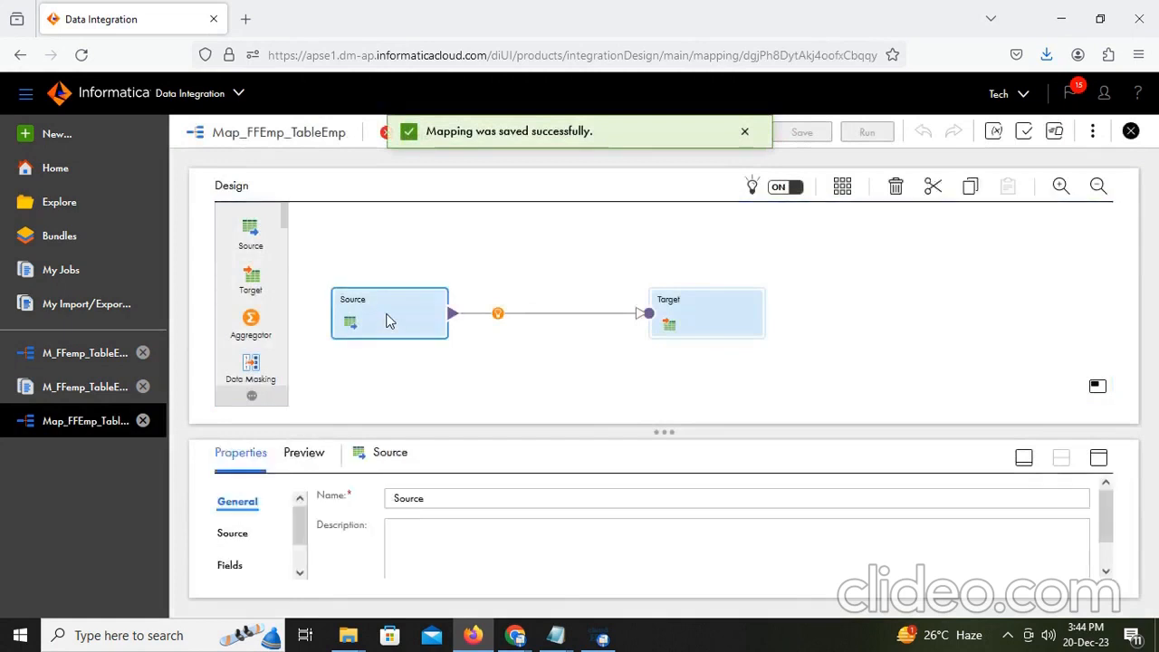
{"action": "left_click", "coordinate": [1098, 460]}
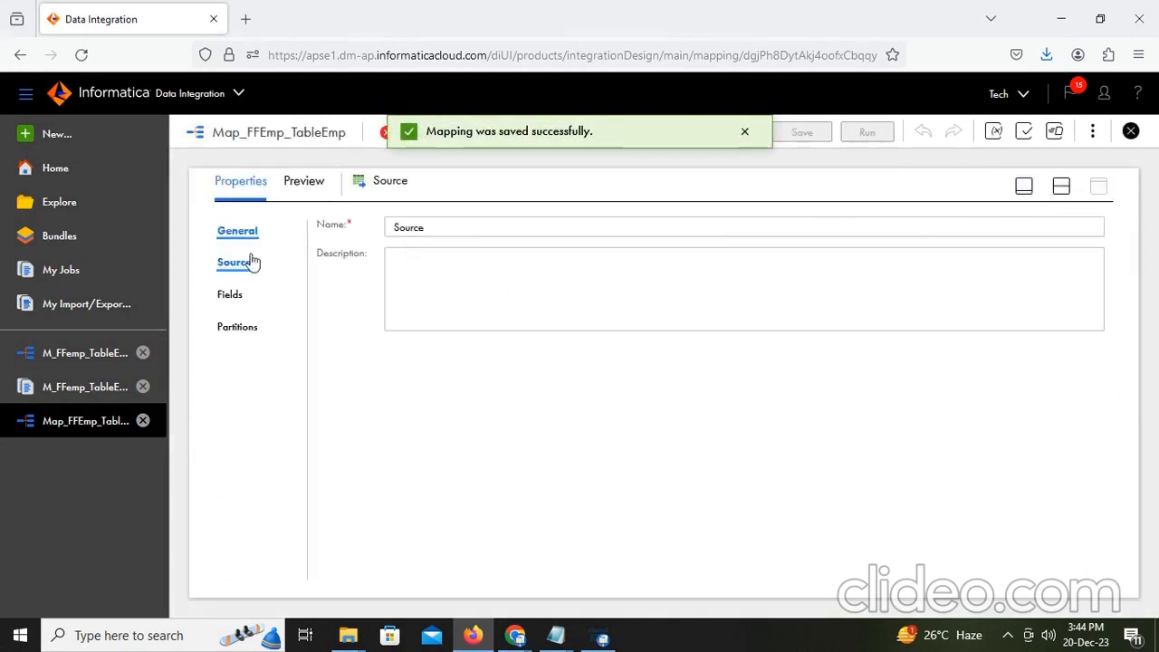
{"action": "left_click", "coordinate": [240, 264]}
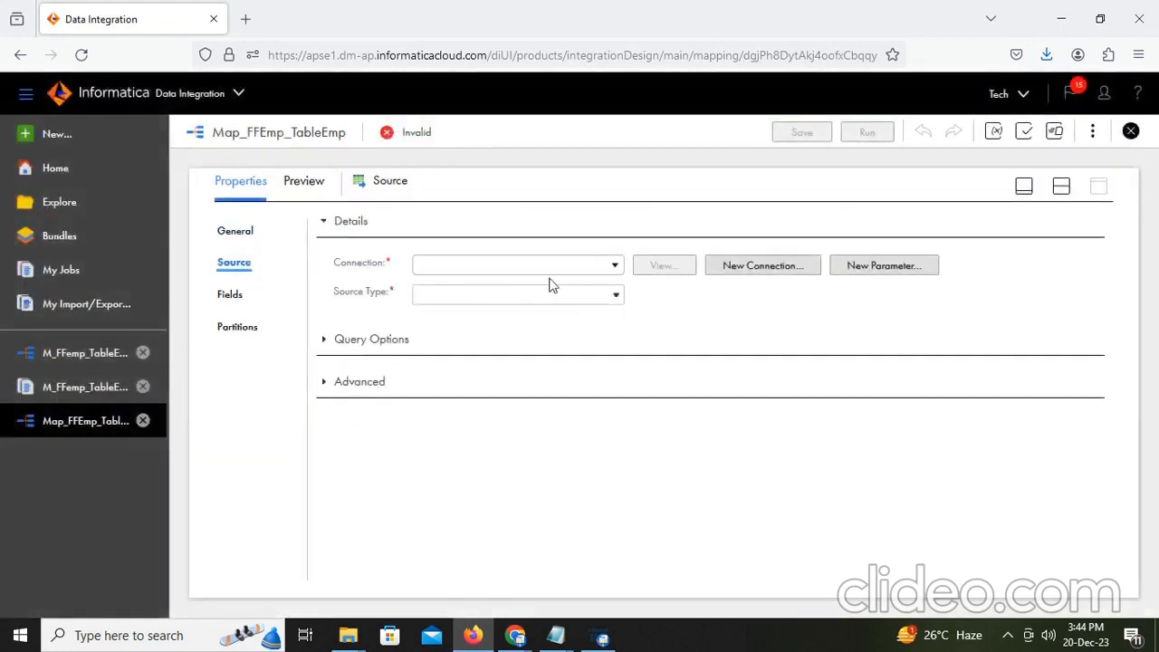
{"action": "left_click", "coordinate": [614, 267]}
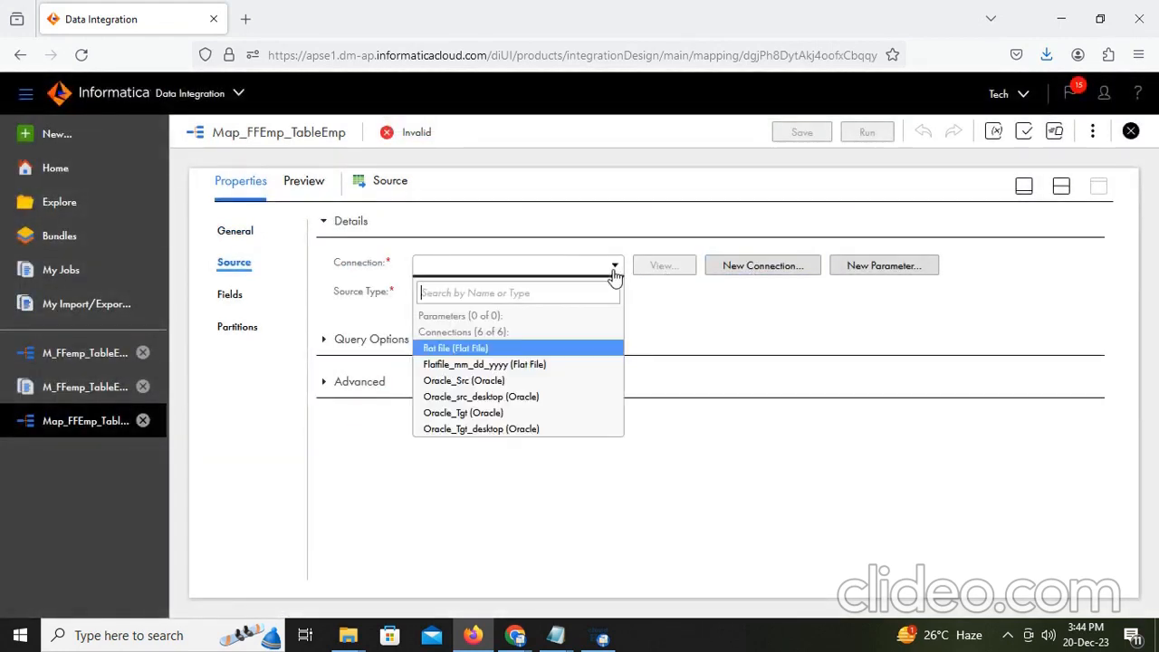
{"action": "left_click", "coordinate": [450, 350]}
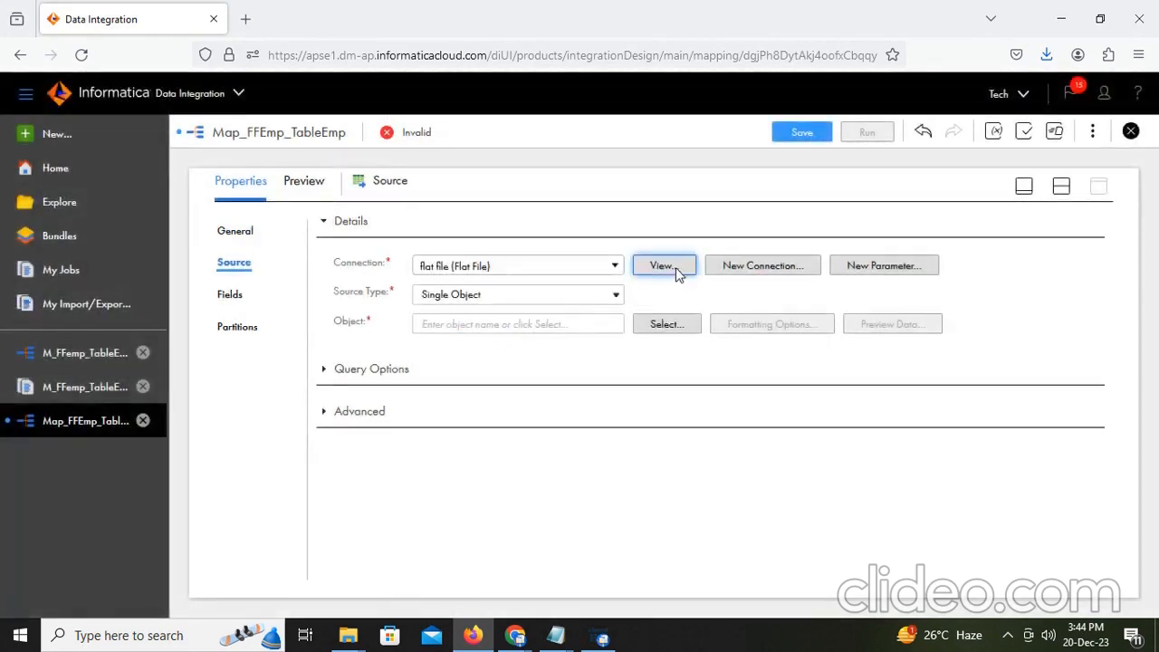
Step: View the flat file connection's details, check its source directory and test the connection
{"action": "left_click", "coordinate": [676, 267]}
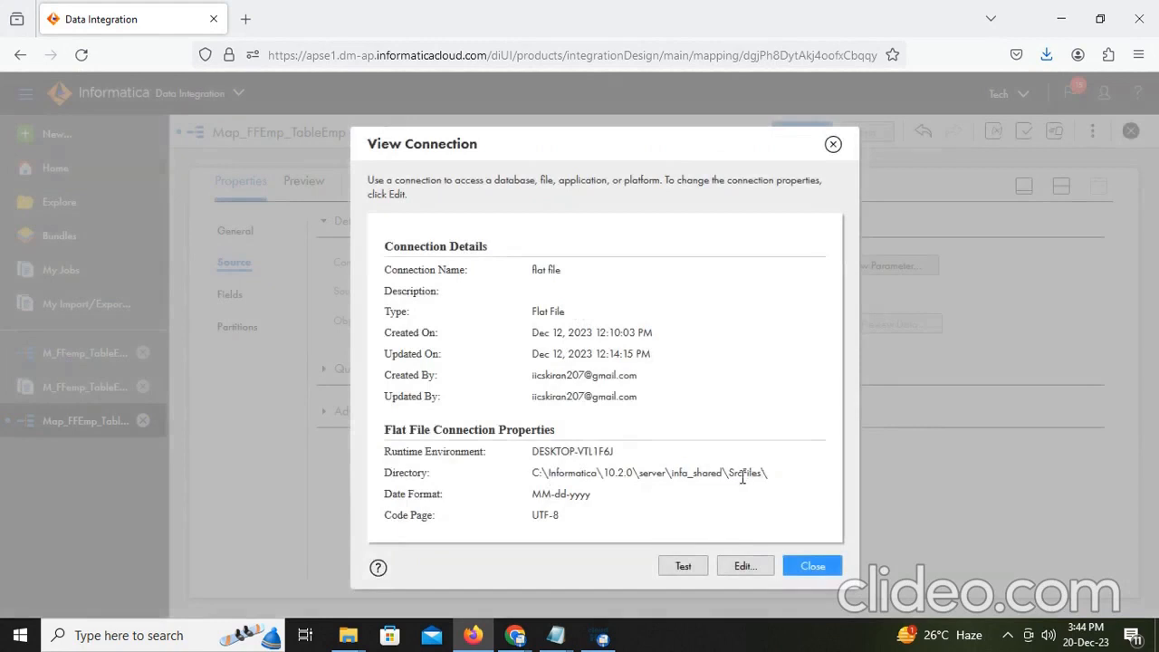
{"action": "left_click_drag", "start_coordinate": [770, 476], "coordinate": [531, 479]}
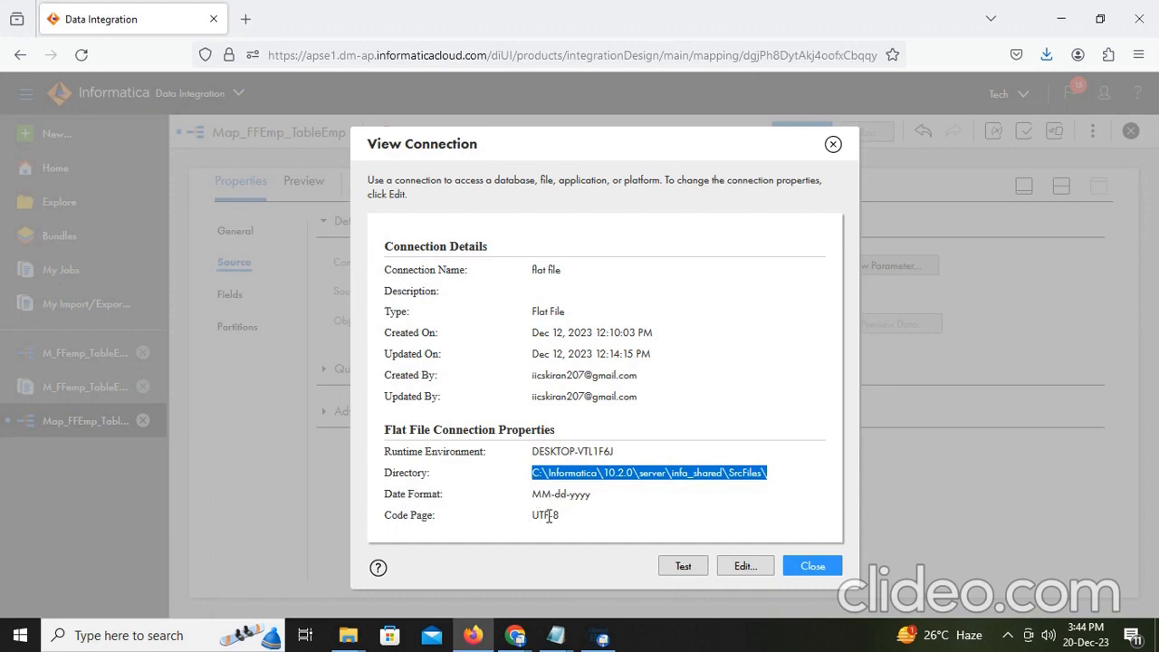
{"action": "left_click", "coordinate": [681, 567]}
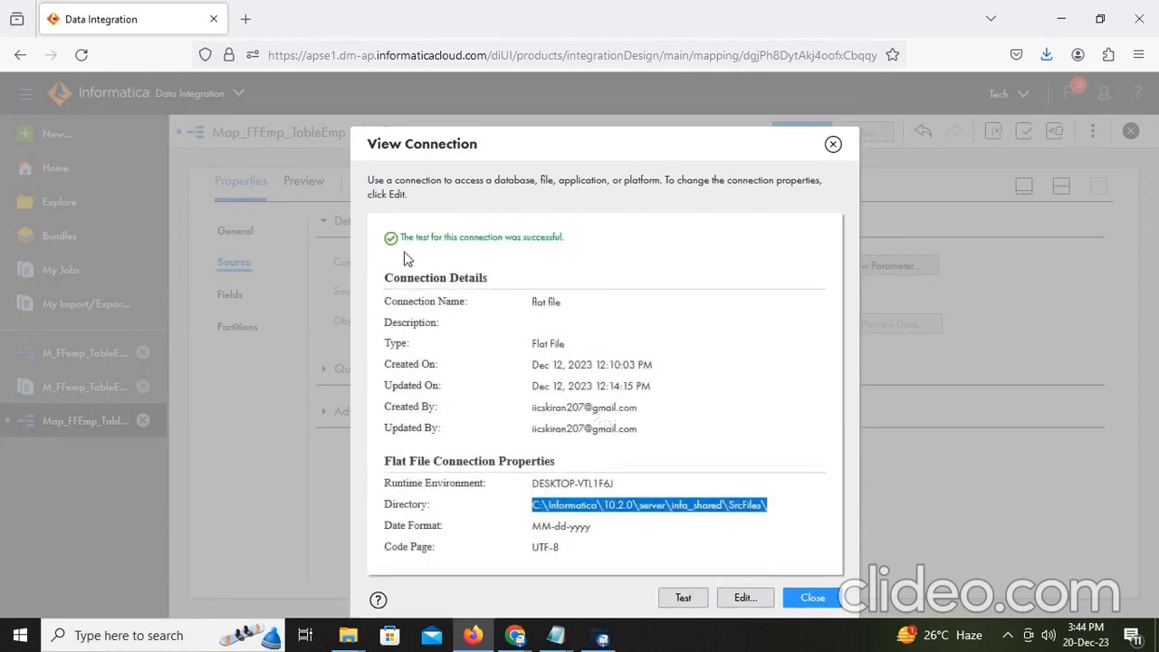
Step: Close the connection details and select employee1.csv as the Source transformation's object
{"action": "left_click", "coordinate": [811, 599]}
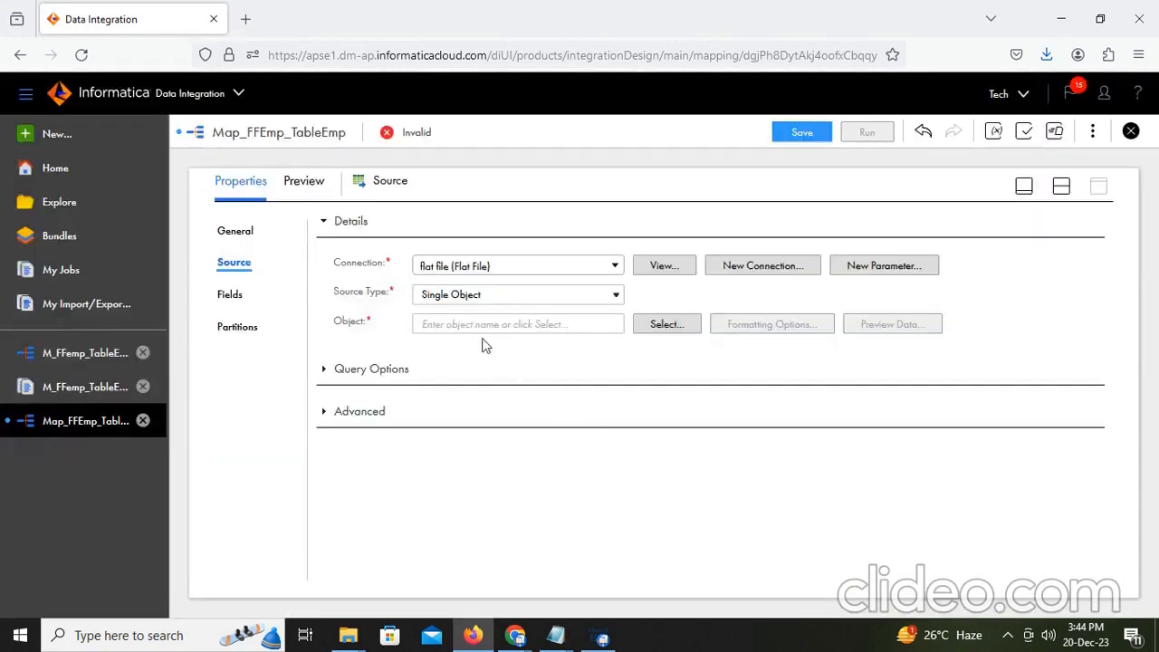
{"action": "left_click", "coordinate": [661, 325]}
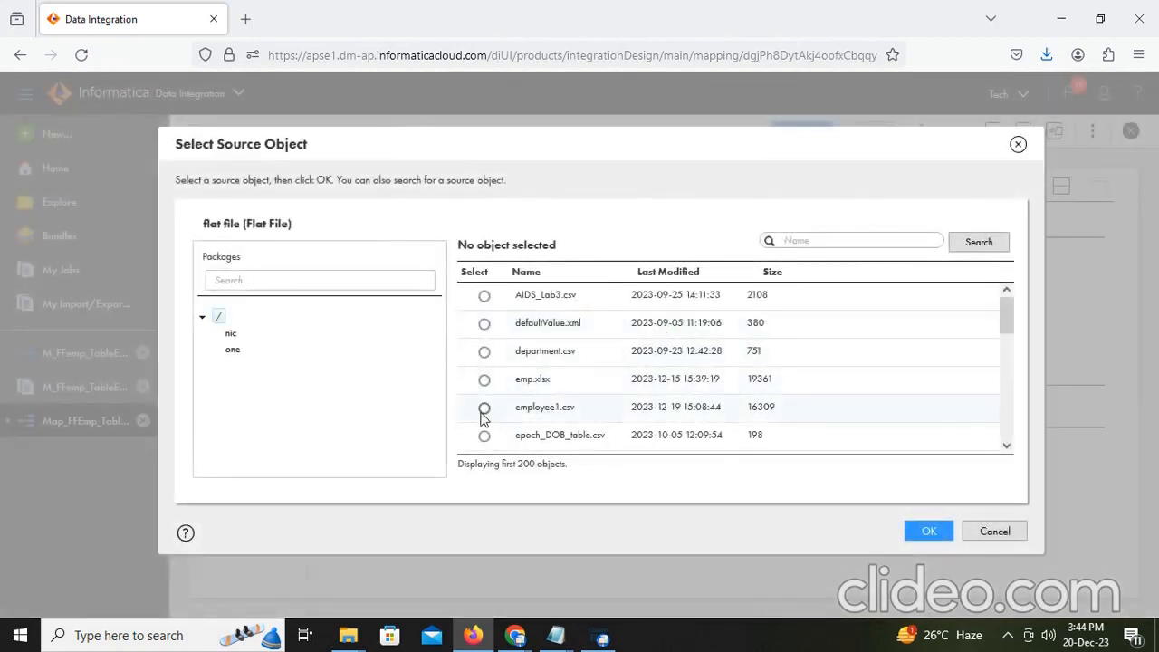
{"action": "left_click", "coordinate": [484, 408]}
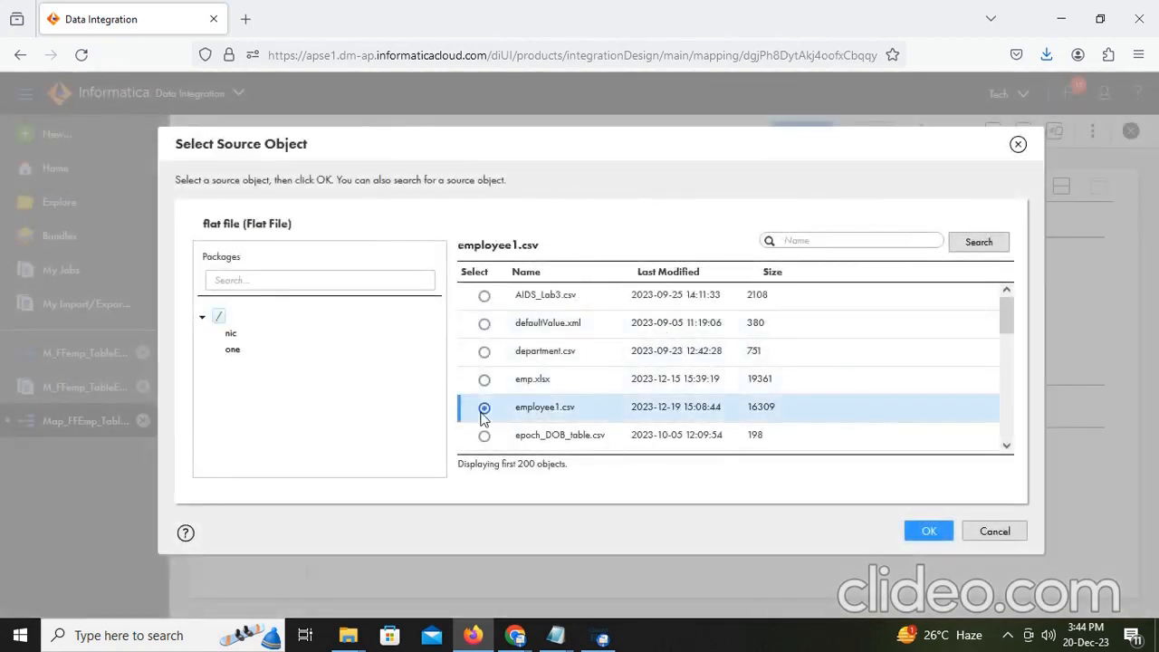
{"action": "left_click", "coordinate": [924, 533]}
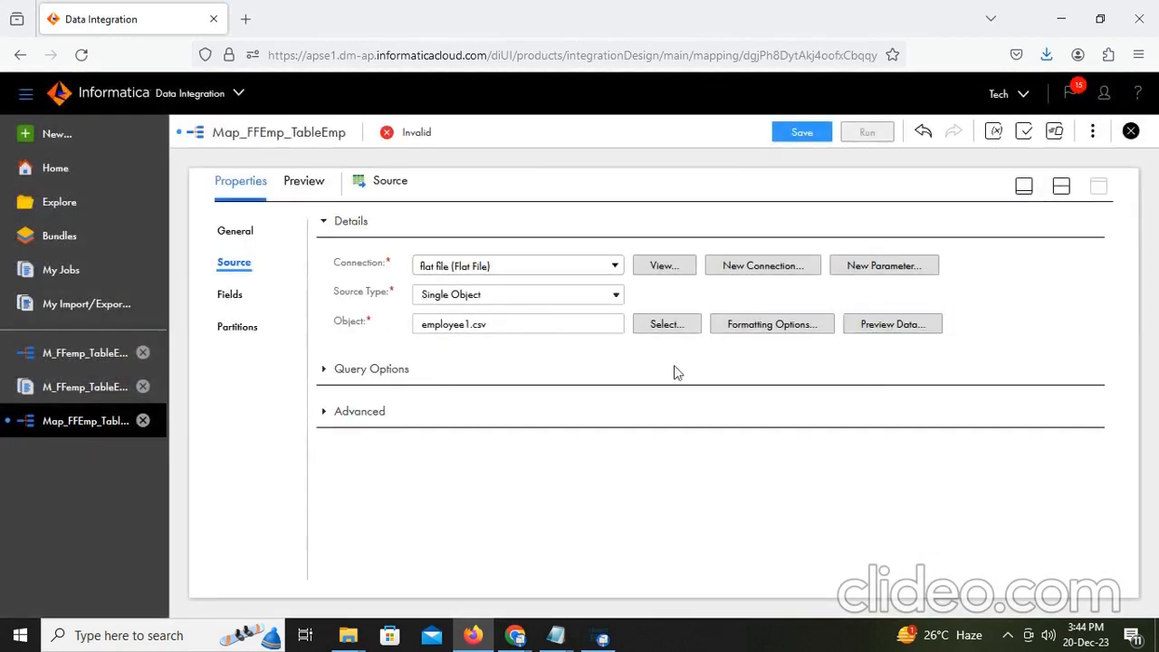
Step: Make the source fields' native metadata editable and set EMPLOYEE_ID's native type to number
{"action": "left_click", "coordinate": [228, 295]}
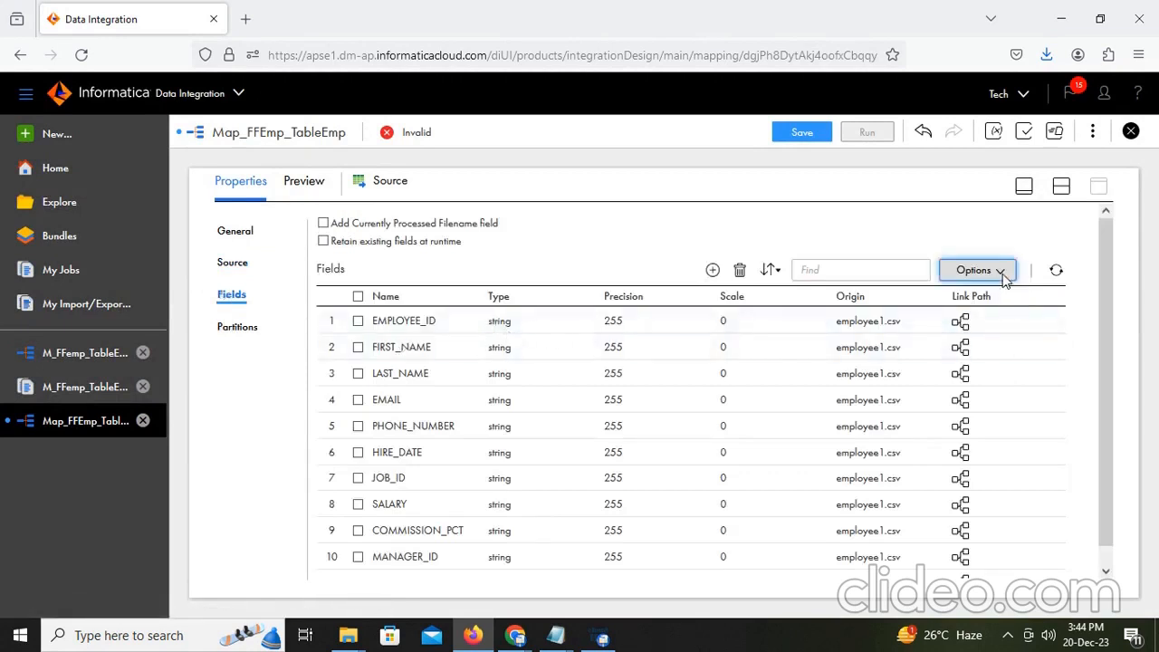
{"action": "left_click", "coordinate": [973, 270]}
{"action": "left_click", "coordinate": [978, 367]}
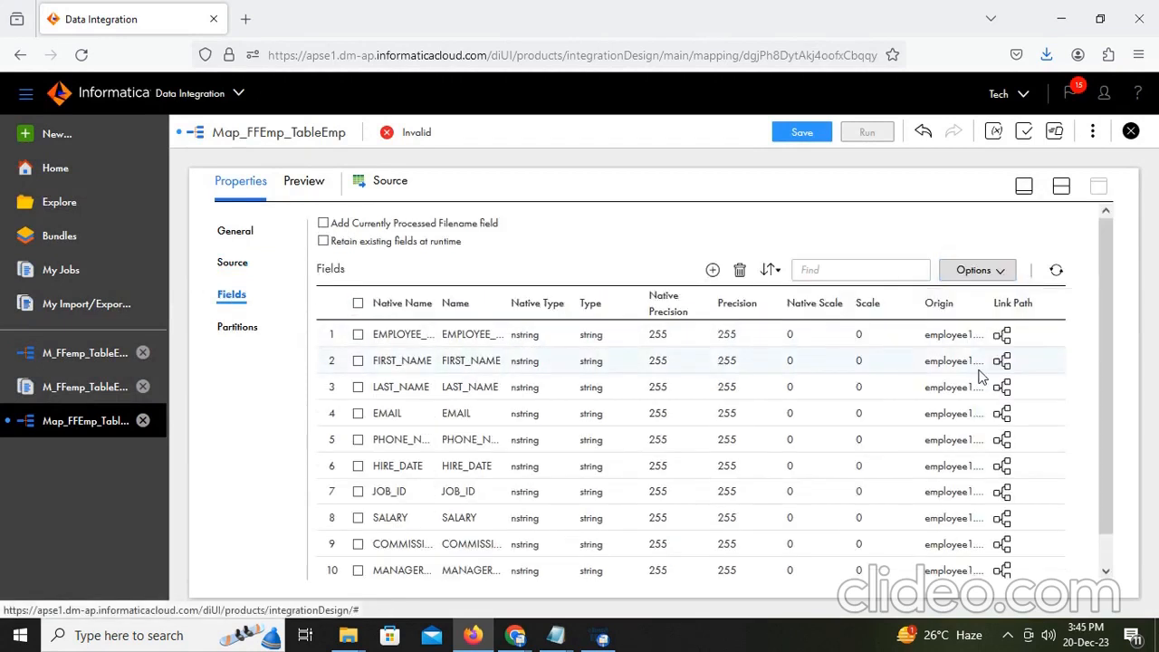
{"action": "left_click", "coordinate": [536, 335]}
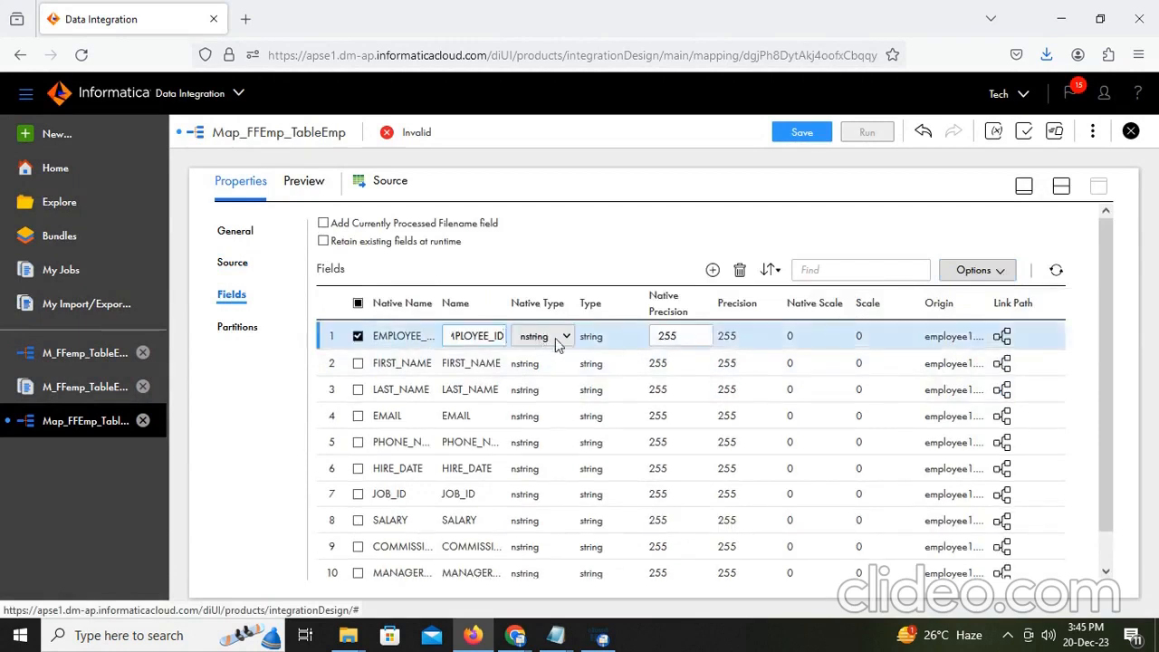
{"action": "left_click", "coordinate": [557, 342]}
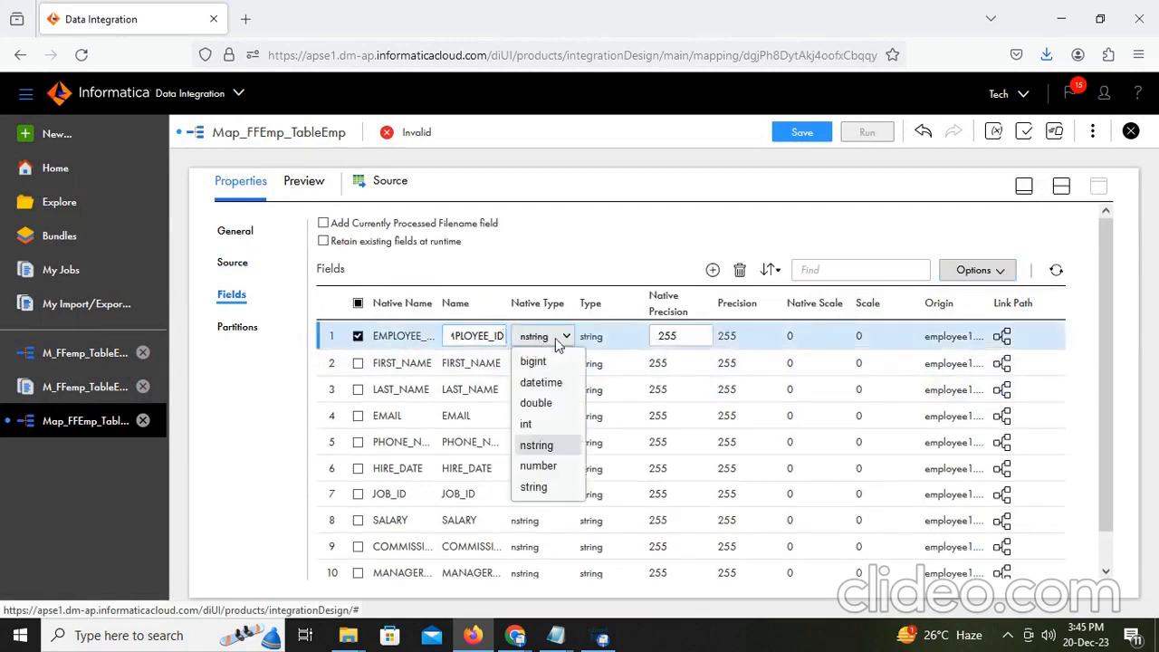
{"action": "left_click", "coordinate": [542, 466]}
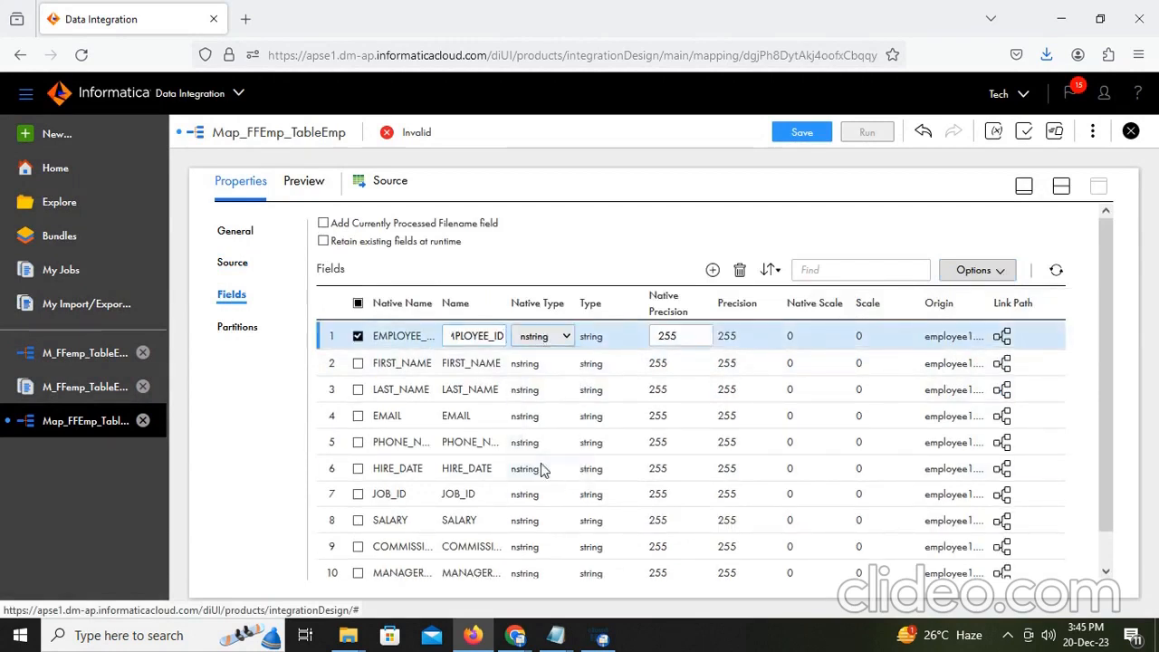
Step: Set the HIRE_DATE source field's native type to datetime
{"action": "left_click", "coordinate": [362, 469]}
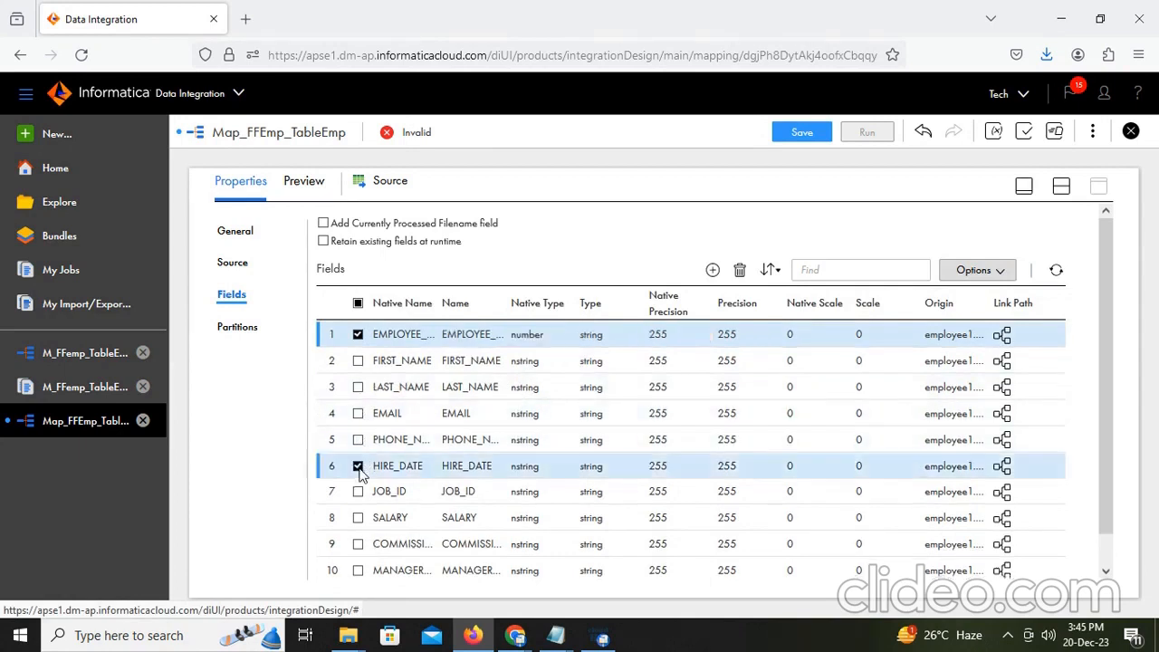
{"action": "left_click", "coordinate": [563, 469]}
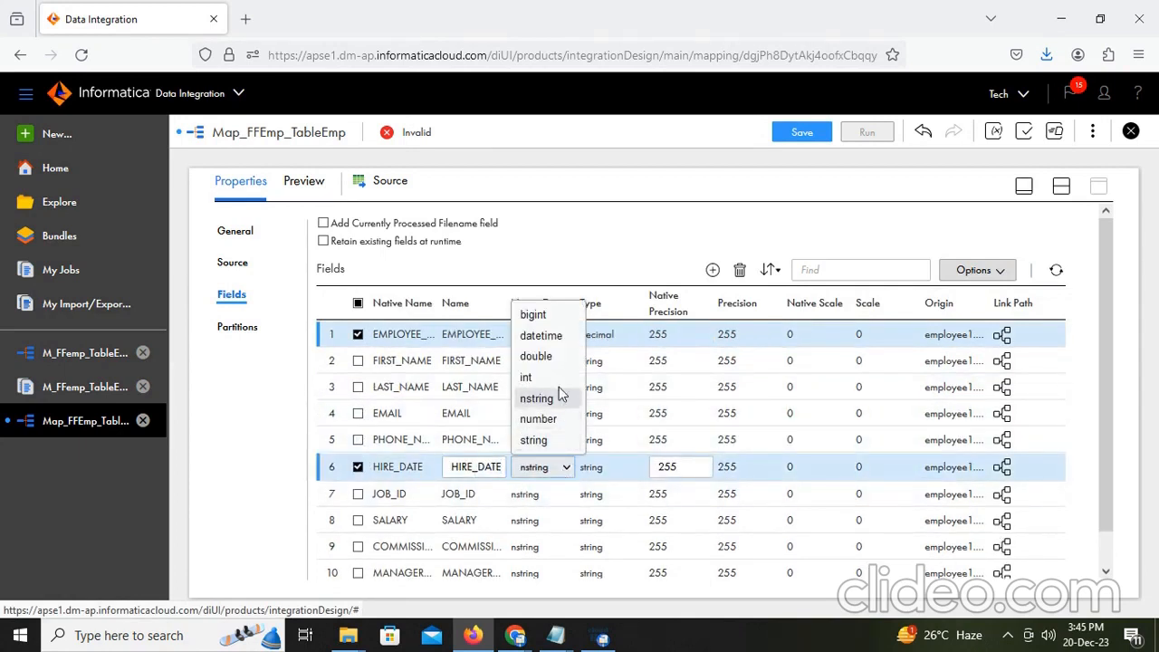
{"action": "left_click", "coordinate": [551, 336]}
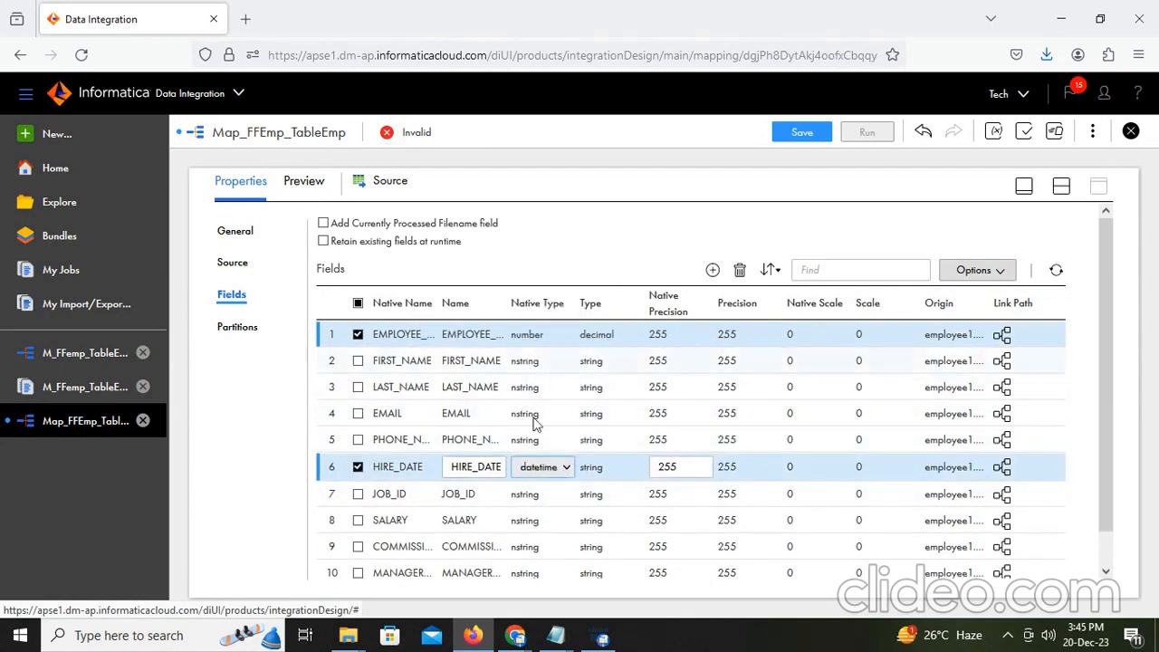
Step: Set the native type of the SALARY and COMMISSION_PCT source fields to number
{"action": "left_click", "coordinate": [358, 522]}
{"action": "left_click", "coordinate": [559, 523]}
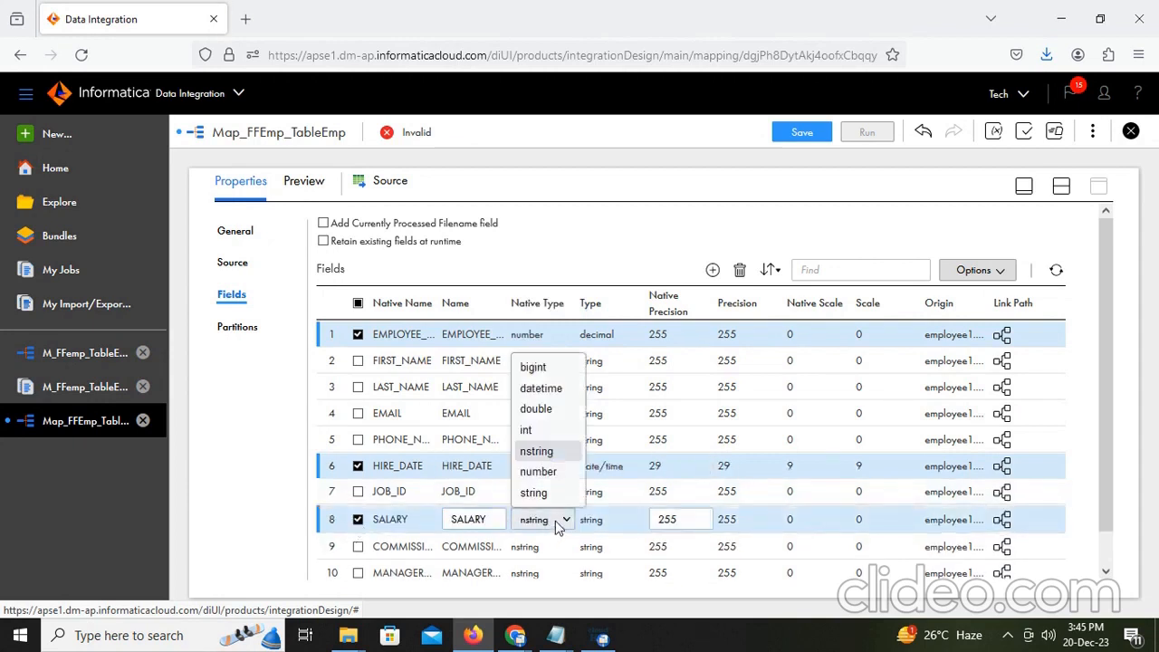
{"action": "left_click", "coordinate": [553, 473]}
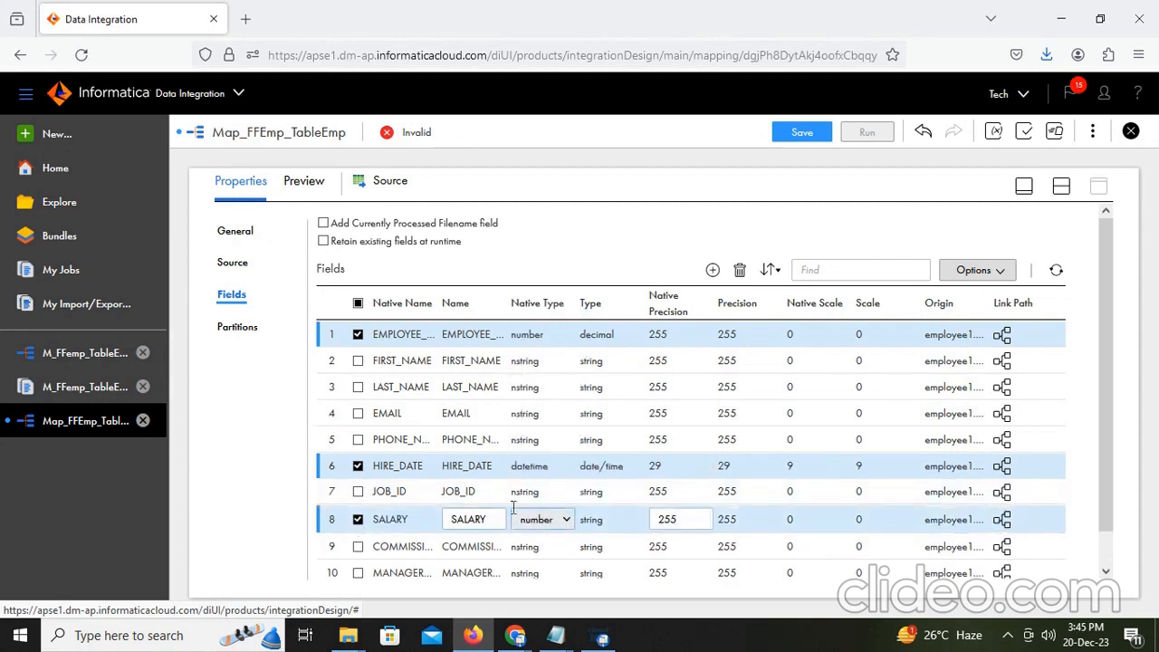
{"action": "left_click", "coordinate": [358, 546]}
{"action": "left_click", "coordinate": [558, 546]}
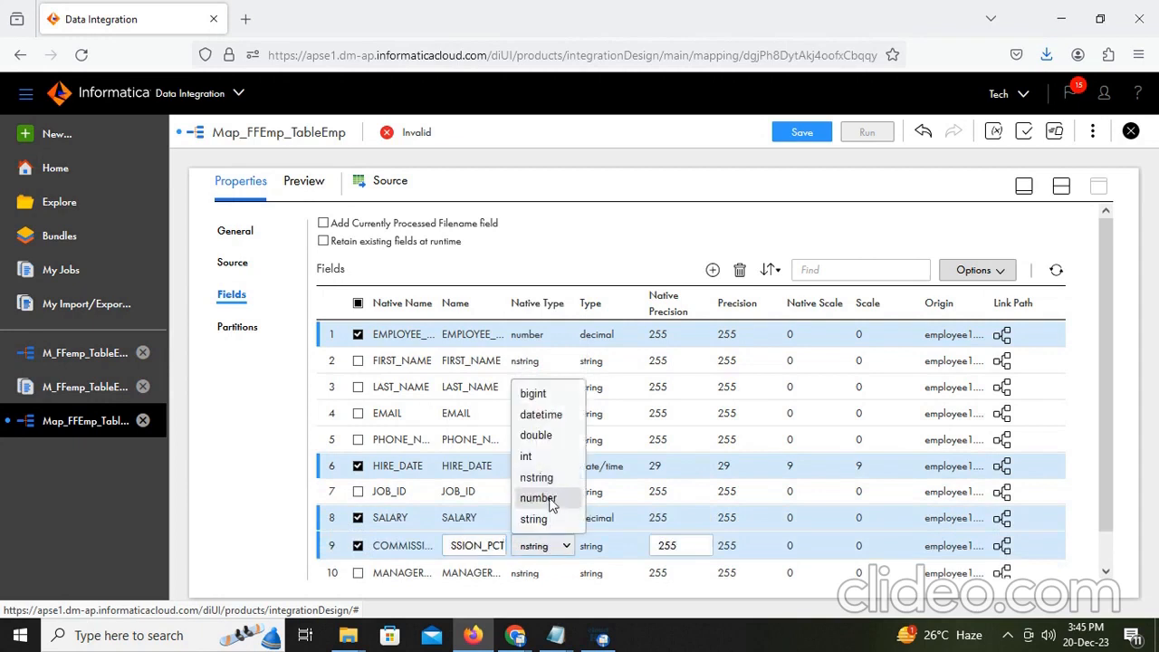
{"action": "left_click", "coordinate": [551, 498]}
Step: Set the DEPARTMENT_ID source field's native type to number and save the mapping
{"action": "scroll", "coordinate": [621, 568], "scroll_direction": "down", "scroll_amount": 1}
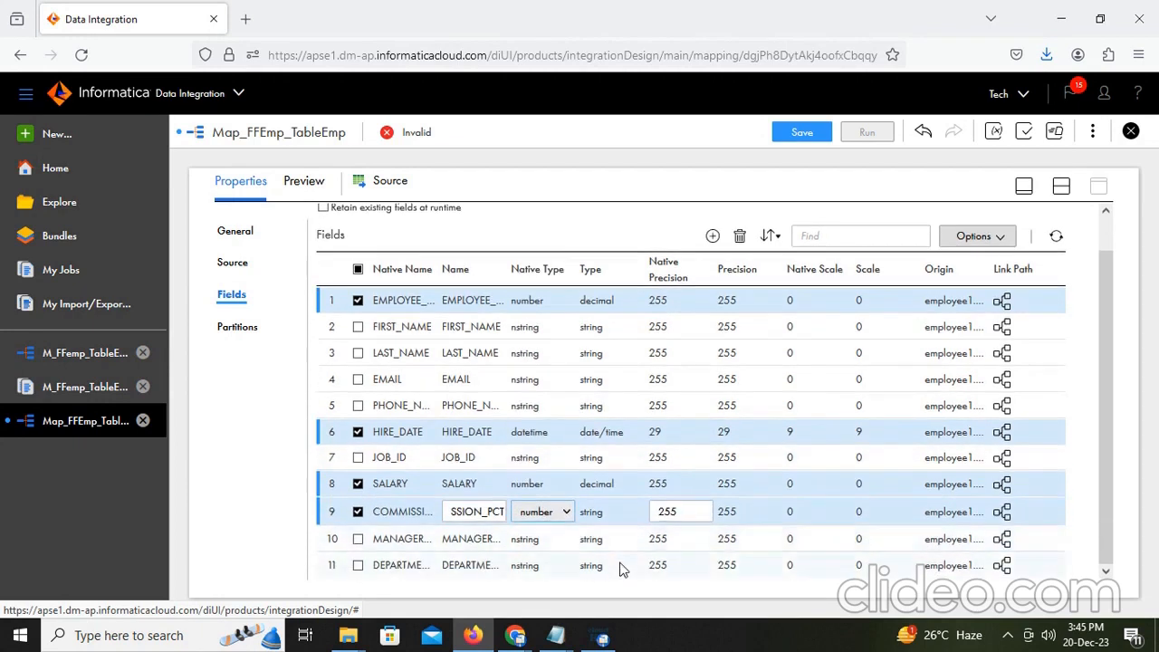
{"action": "left_click", "coordinate": [357, 566]}
{"action": "left_click", "coordinate": [565, 571]}
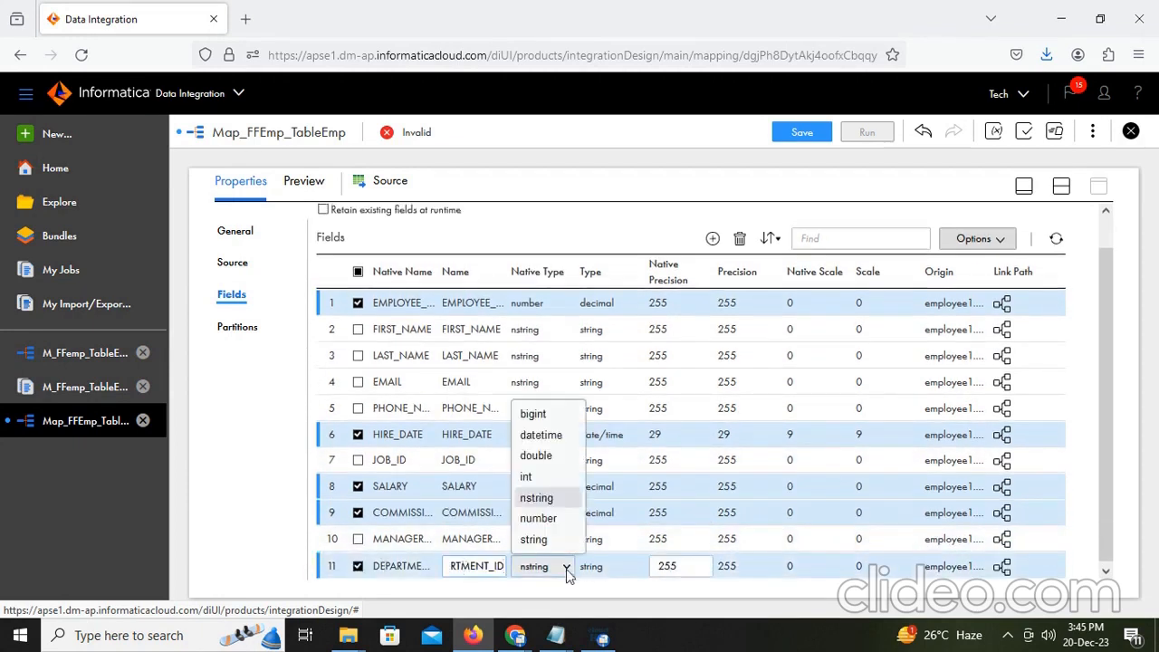
{"action": "left_click", "coordinate": [565, 524]}
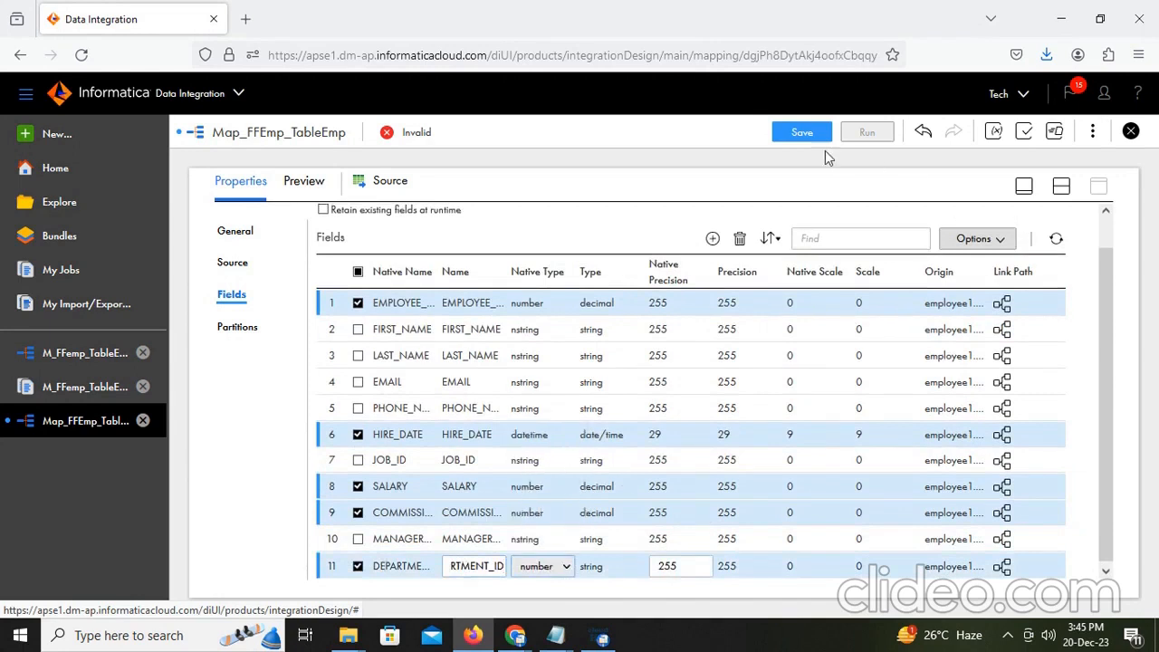
{"action": "left_click", "coordinate": [795, 136]}
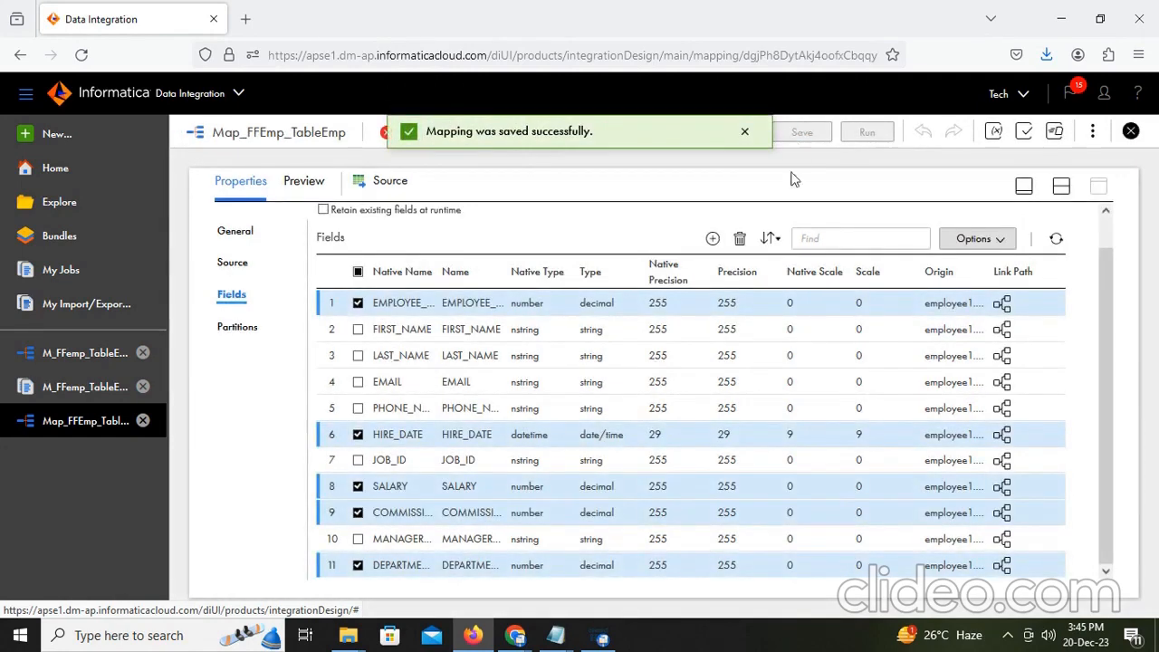
Step: Expand the Target transformation's properties and review the names and types of its incoming fields
{"action": "left_click", "coordinate": [1060, 190]}
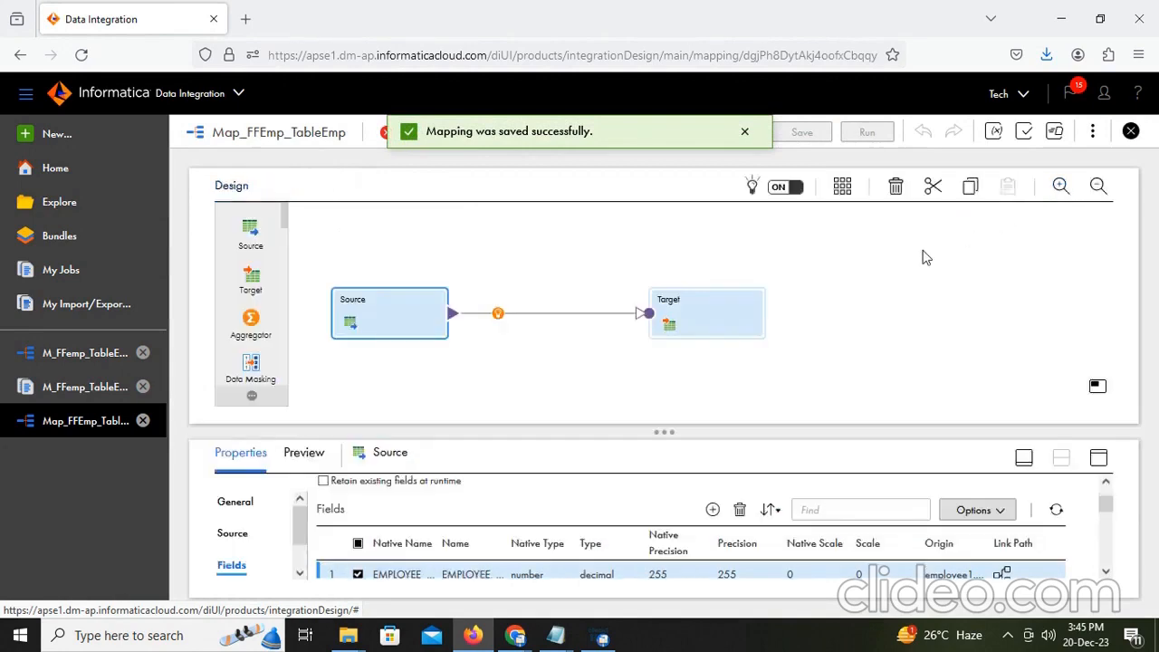
{"action": "left_click", "coordinate": [692, 324]}
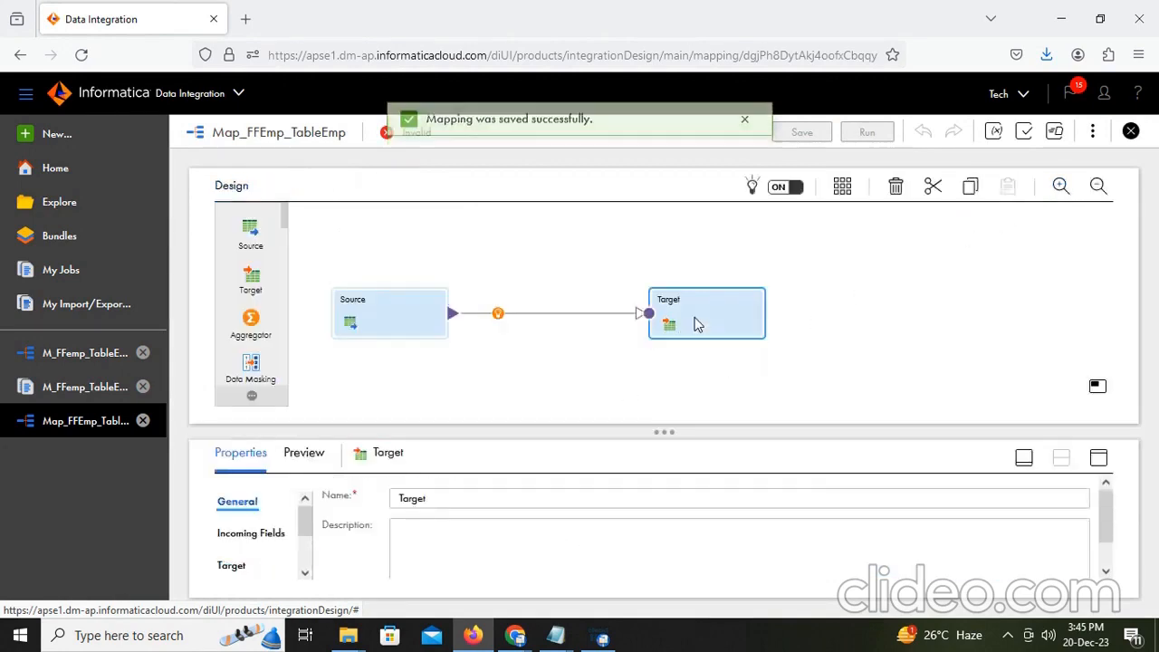
{"action": "left_click", "coordinate": [1102, 462]}
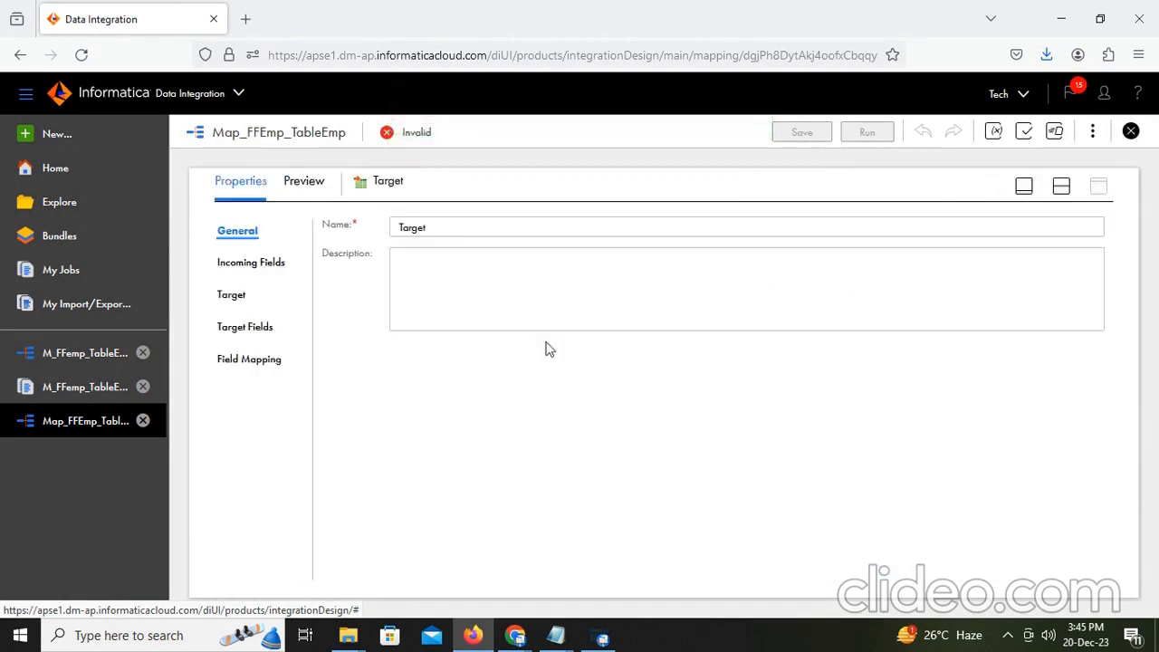
{"action": "left_click", "coordinate": [259, 264]}
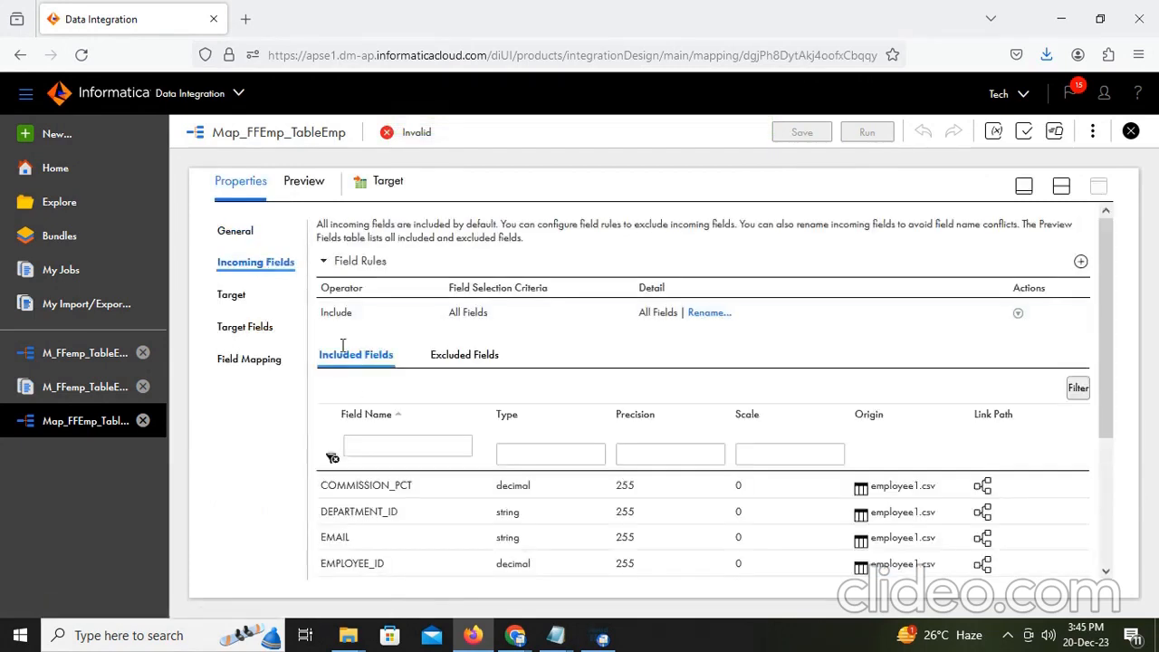
{"action": "scroll", "coordinate": [586, 515], "scroll_direction": "down", "scroll_amount": 2}
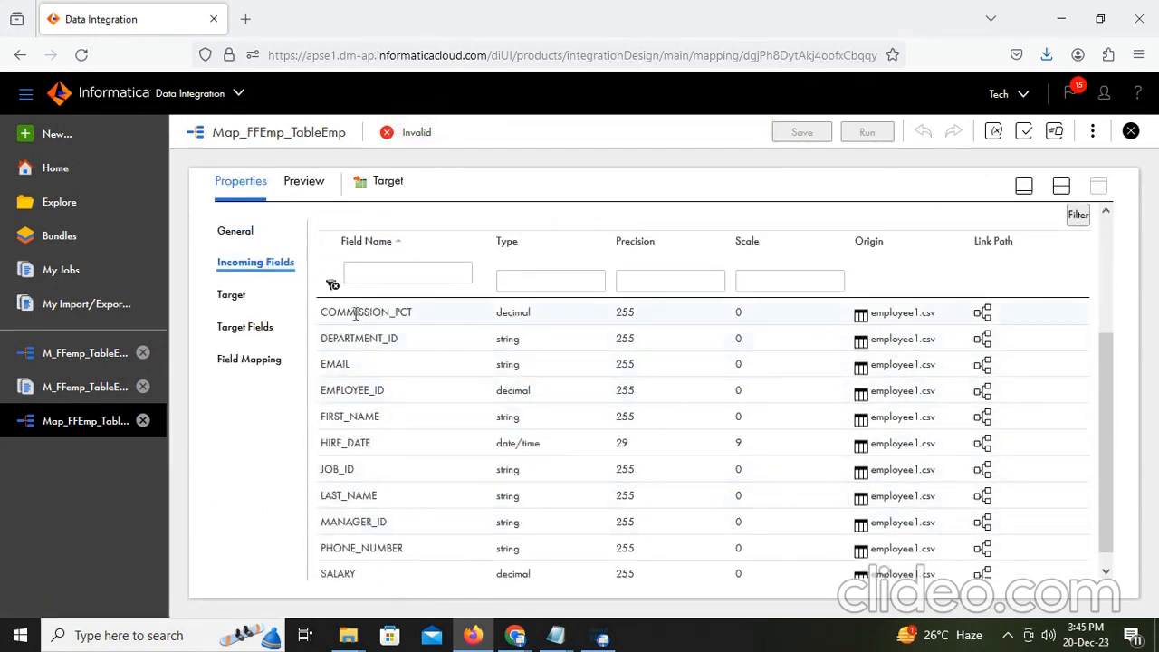
{"action": "scroll", "coordinate": [525, 564], "scroll_direction": "down", "scroll_amount": 1}
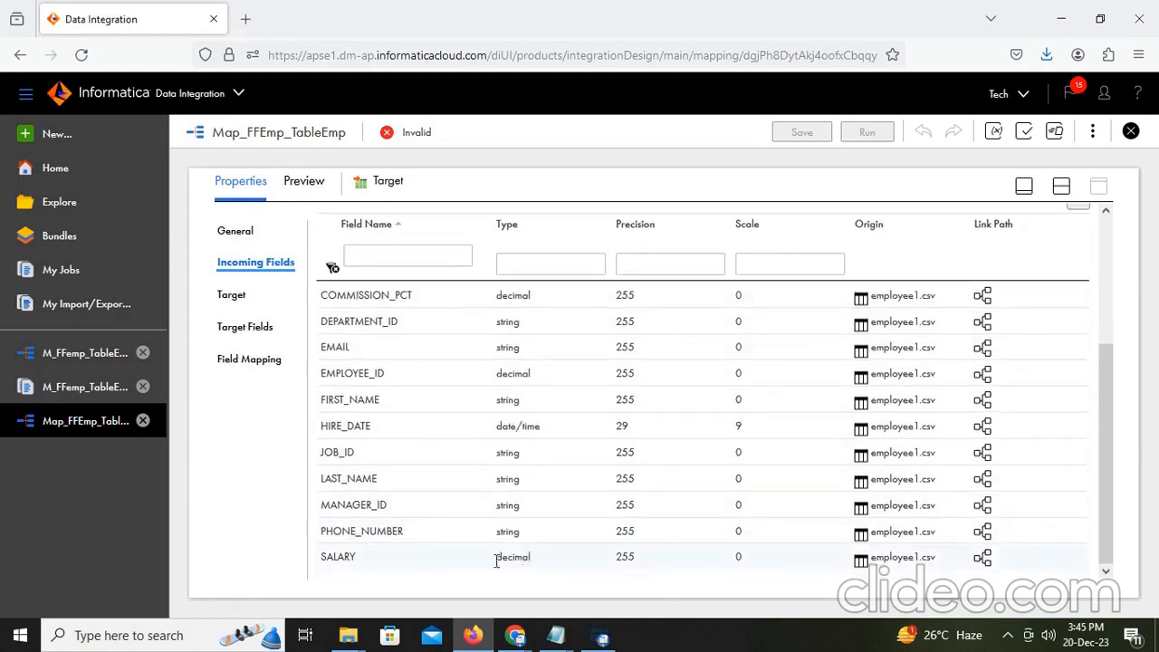
Step: Set the Target transformation's connection to Oracle_Tgt_desktop (Oracle)
{"action": "left_click", "coordinate": [230, 299]}
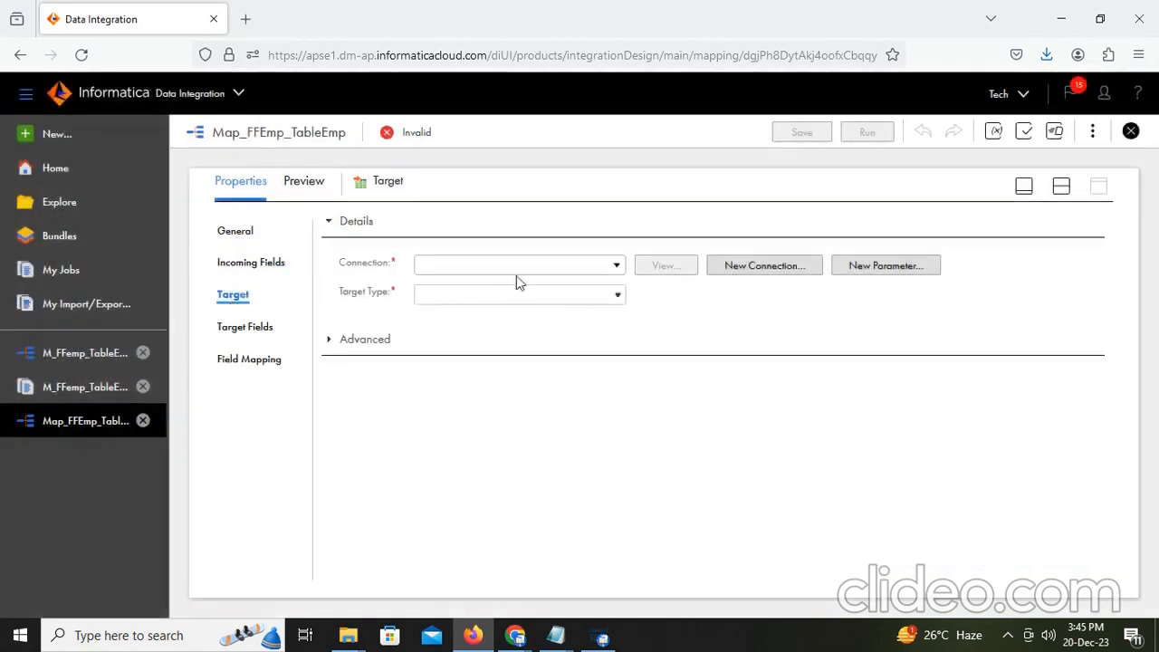
{"action": "left_click", "coordinate": [585, 268]}
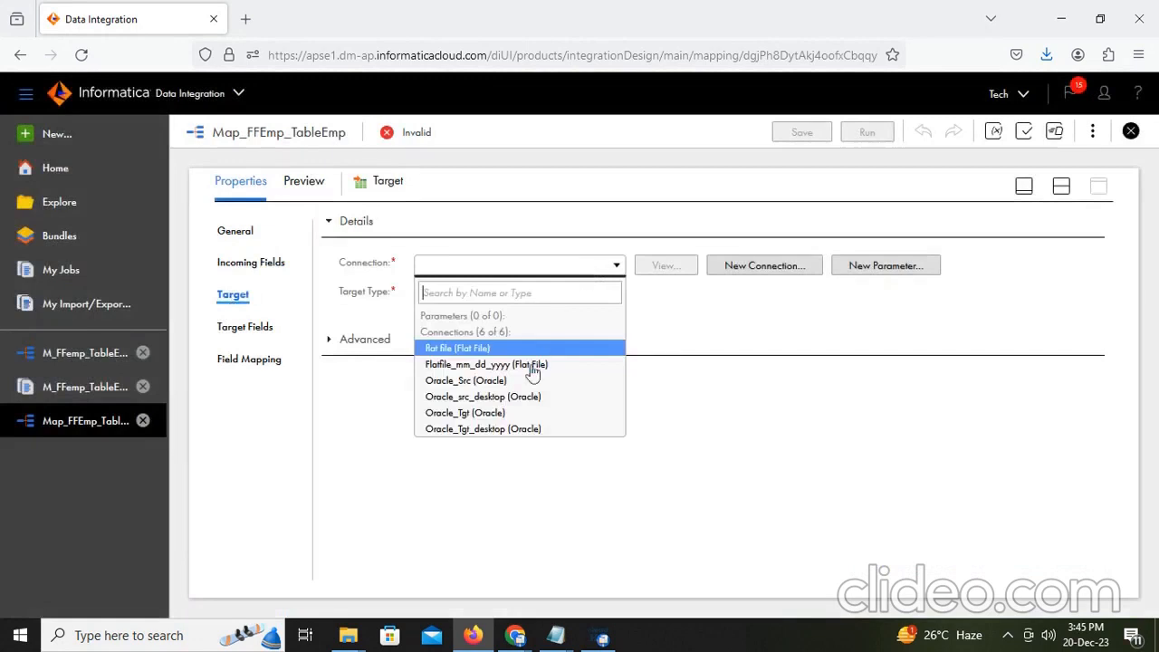
{"action": "left_click", "coordinate": [483, 429]}
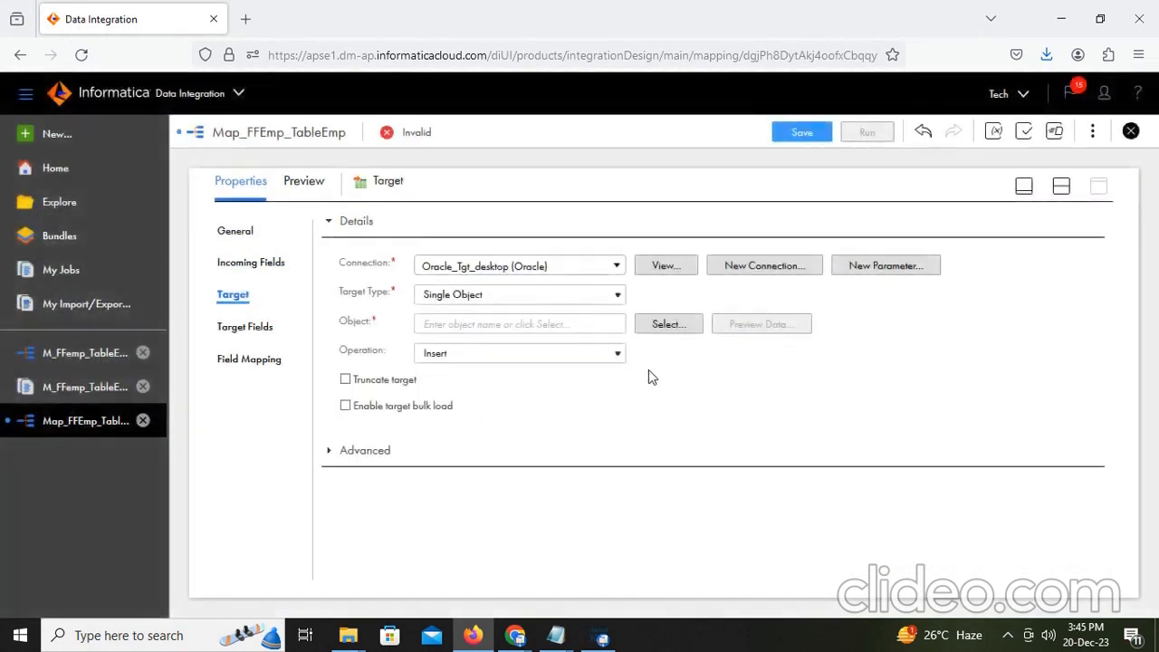
Step: View the Oracle_Tgt_desktop connection's details, test the connection and close the details
{"action": "left_click", "coordinate": [662, 267]}
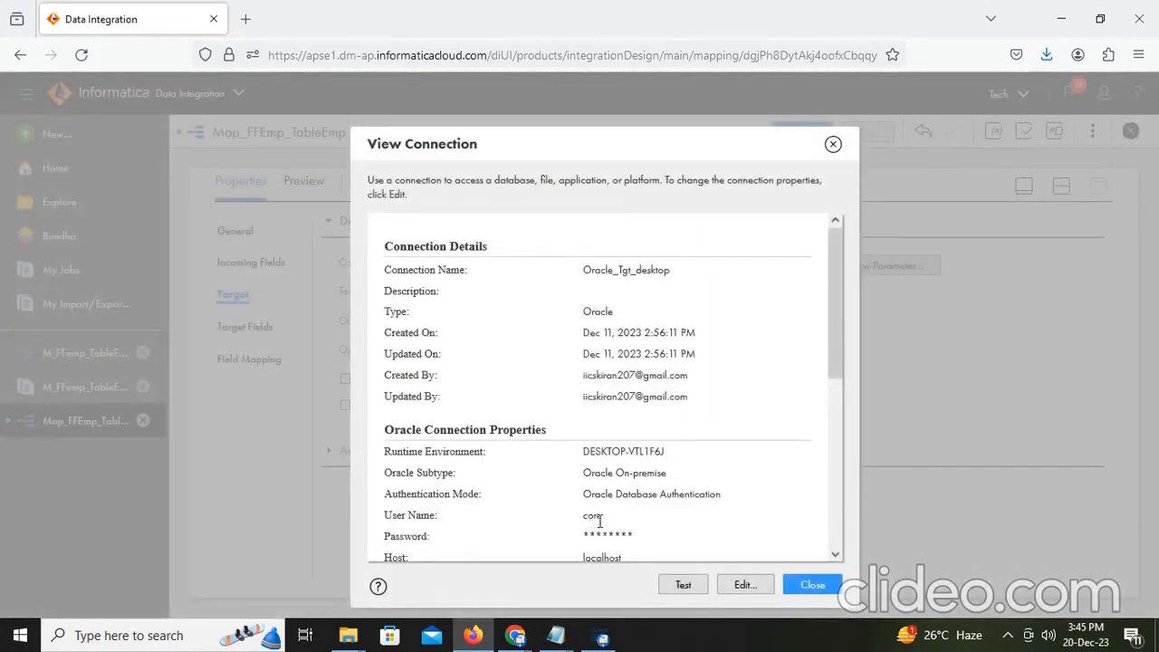
{"action": "scroll", "coordinate": [681, 491], "scroll_direction": "down", "scroll_amount": 3}
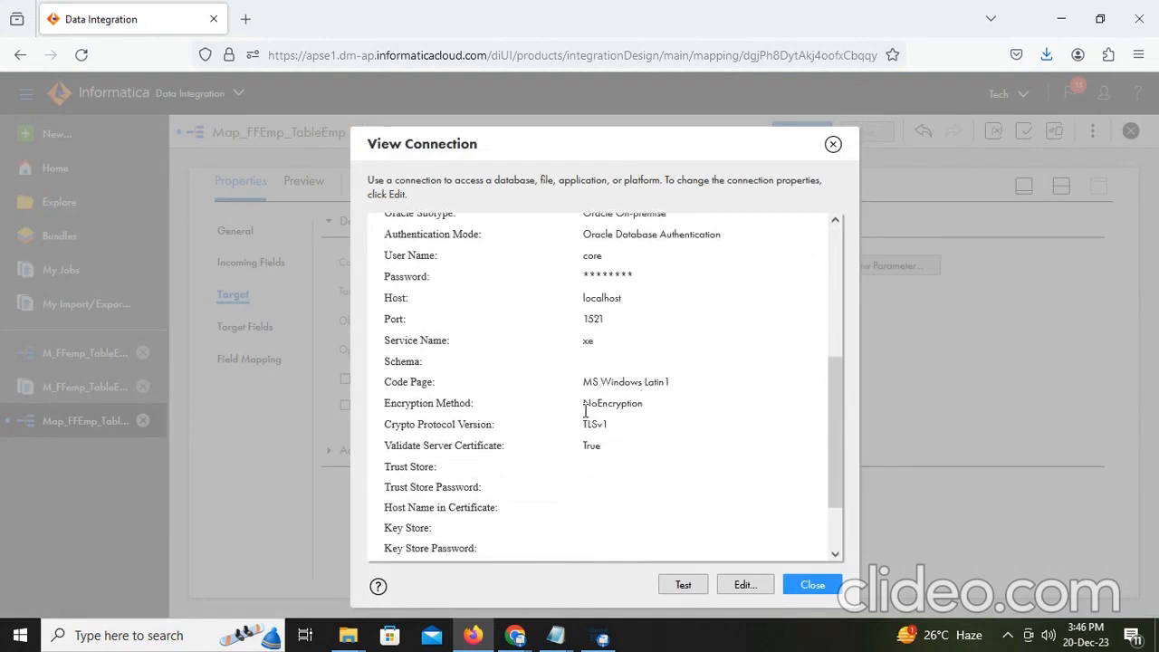
{"action": "scroll", "coordinate": [576, 475], "scroll_direction": "down", "scroll_amount": 2}
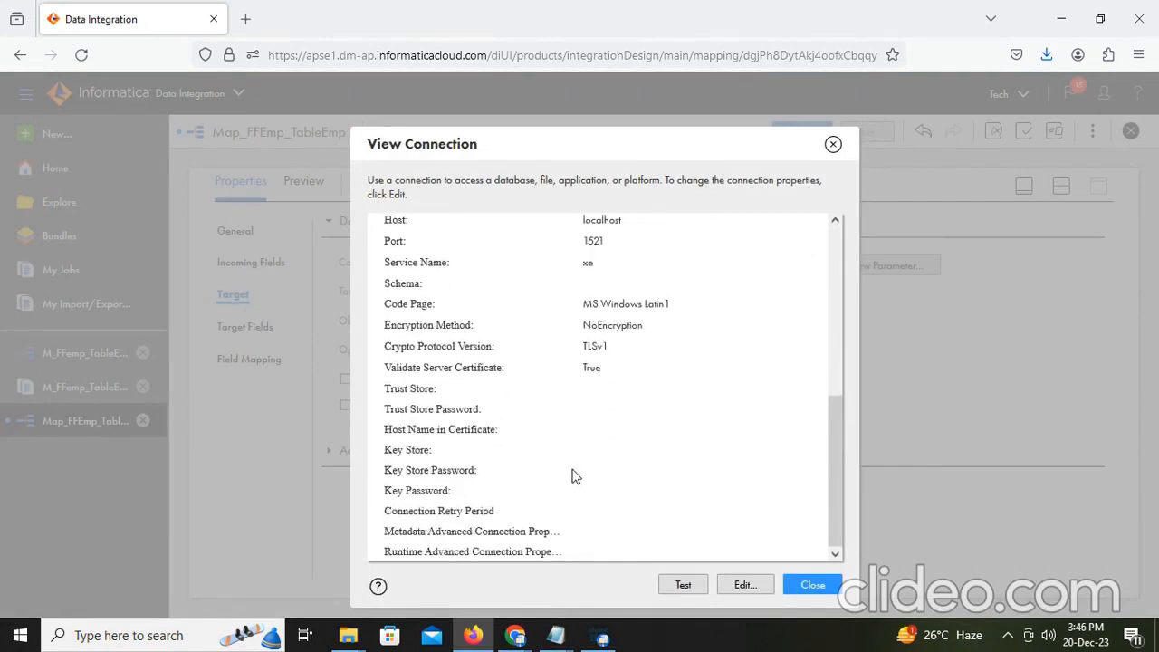
{"action": "scroll", "coordinate": [574, 475], "scroll_direction": "up", "scroll_amount": 8}
{"action": "left_click", "coordinate": [683, 586]}
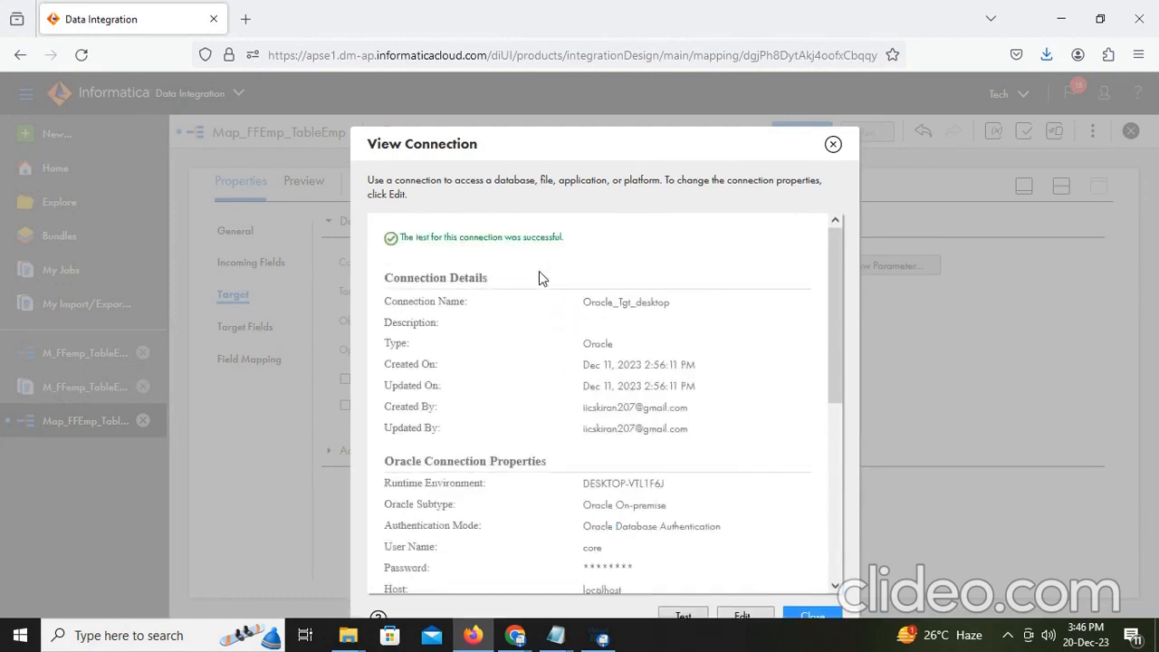
{"action": "left_click", "coordinate": [812, 616]}
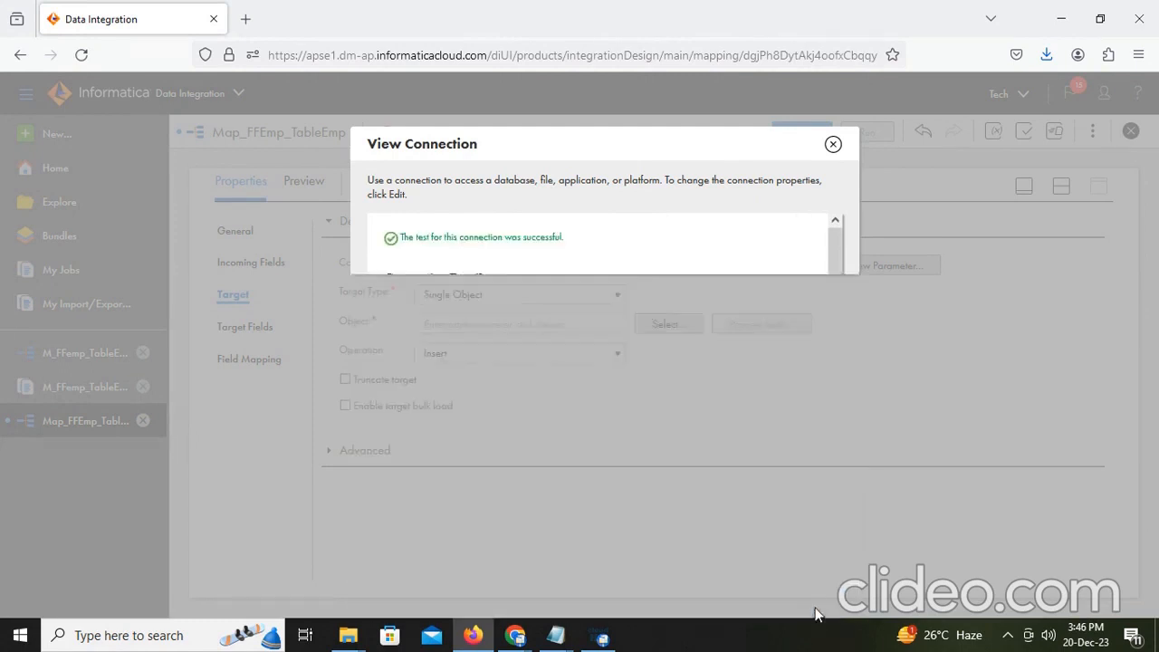
Step: Select the existing table T_EMPLOYEES as the target object and enable Truncate target and Enable target bulk load
{"action": "left_click", "coordinate": [668, 325]}
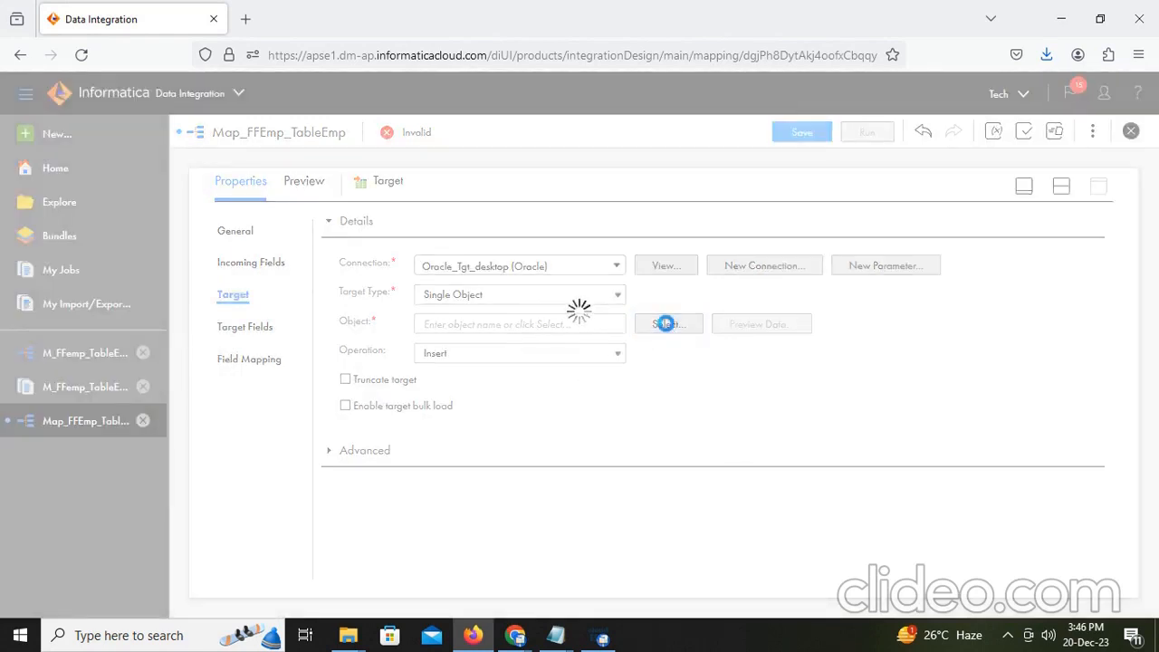
{"action": "scroll", "coordinate": [561, 398], "scroll_direction": "down", "scroll_amount": 3}
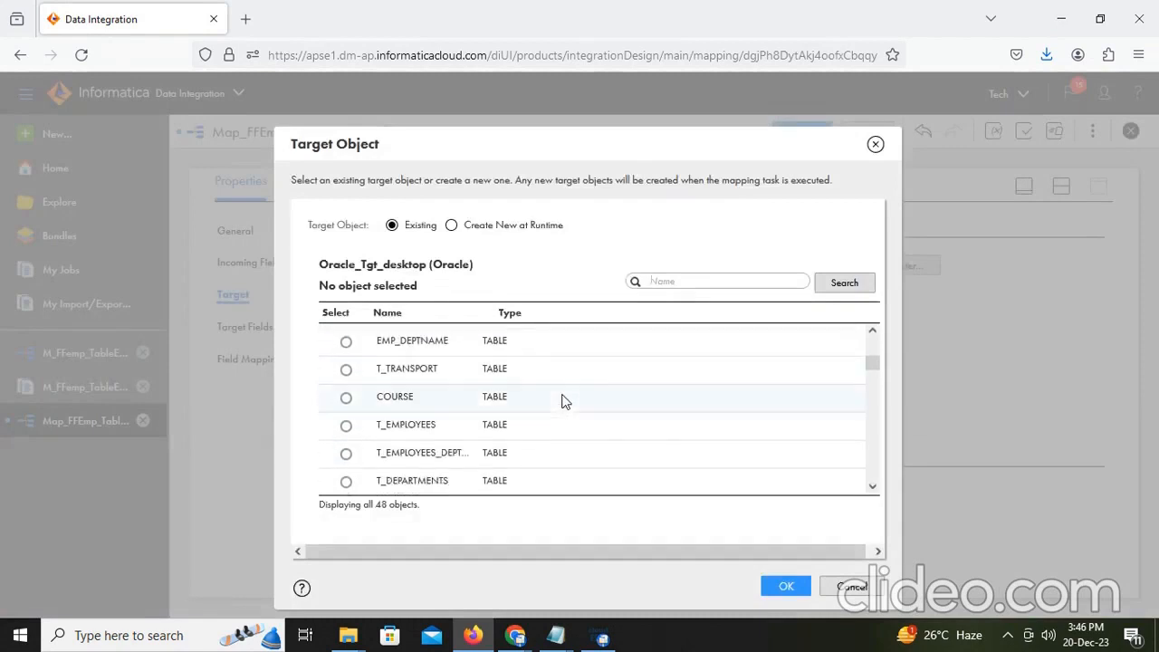
{"action": "left_click", "coordinate": [347, 427]}
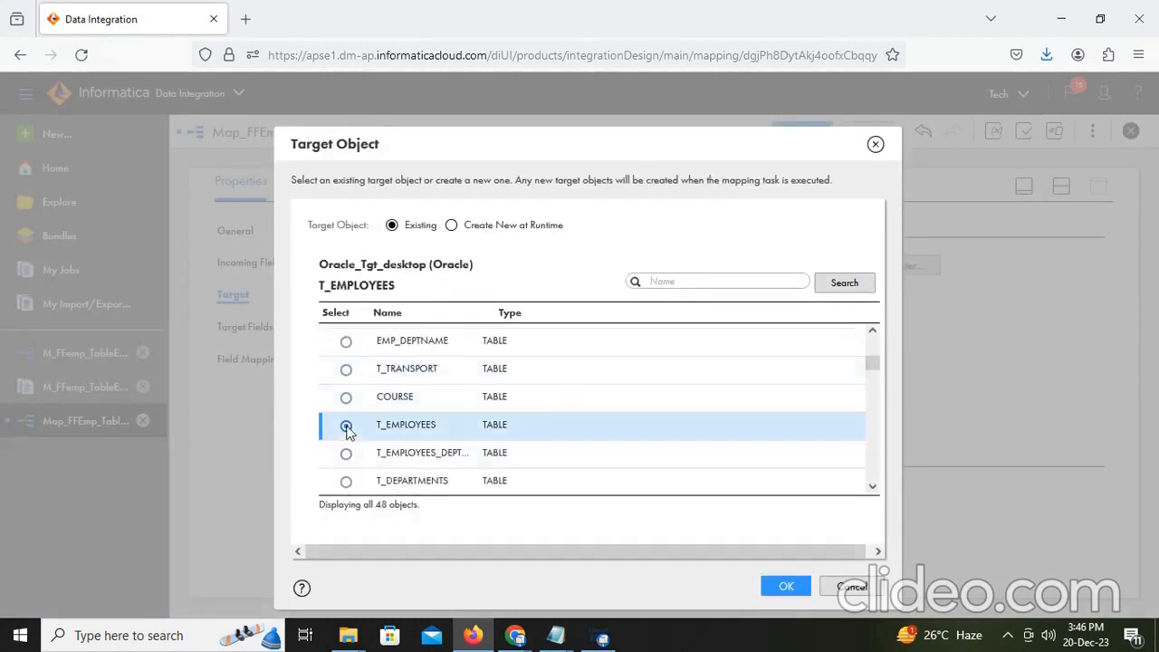
{"action": "left_click", "coordinate": [784, 586]}
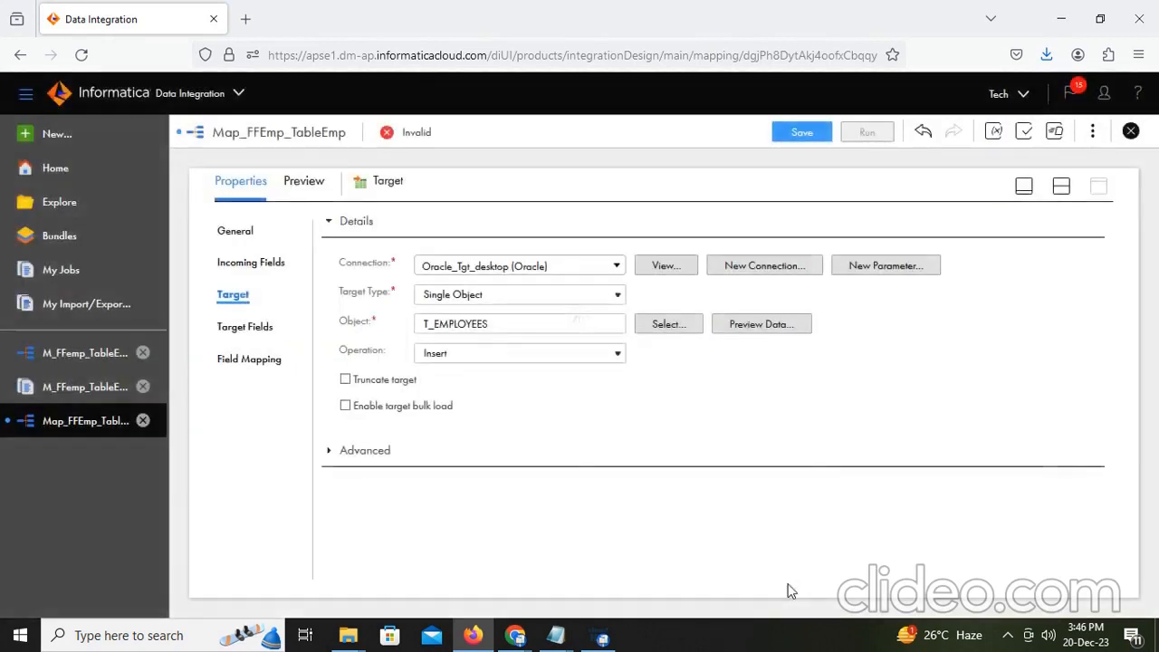
{"action": "left_click", "coordinate": [345, 380]}
{"action": "left_click", "coordinate": [345, 407]}
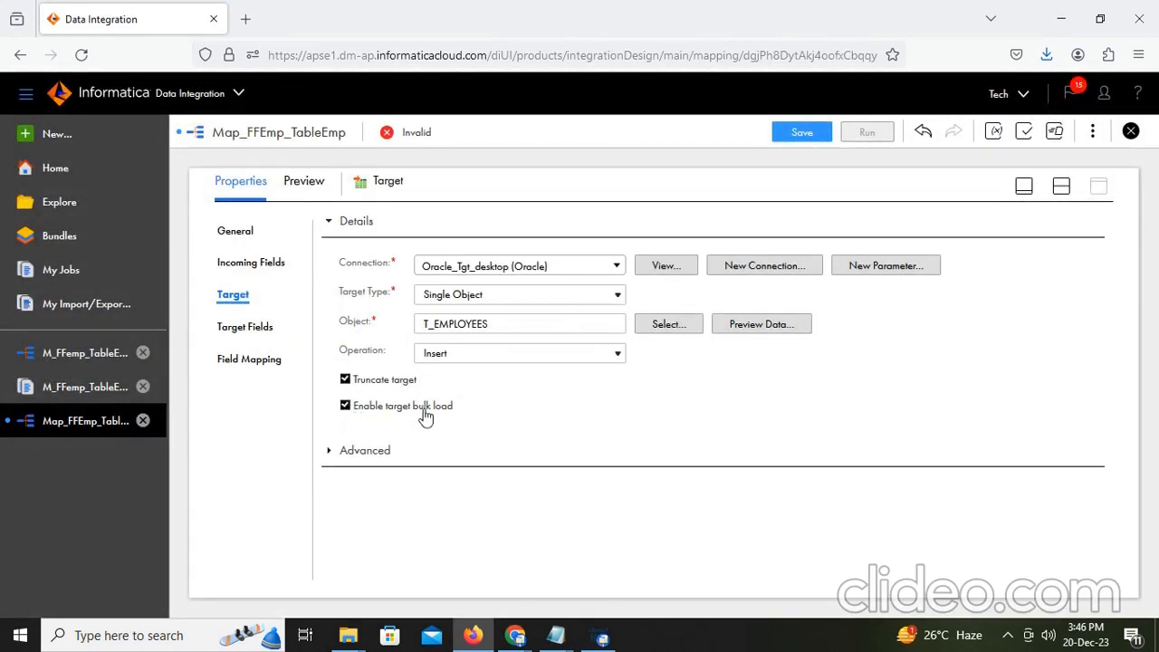
Step: Review the target fields, map the incoming fields to them automatically with Smart Map, and save the mapping
{"action": "left_click", "coordinate": [260, 337]}
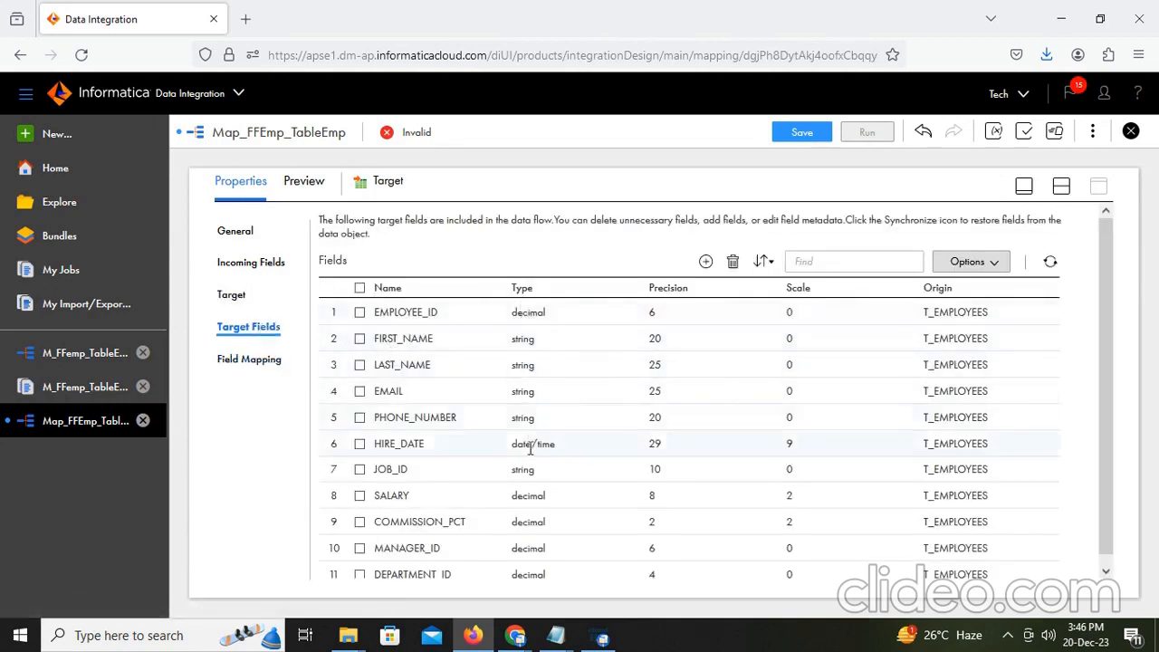
{"action": "scroll", "coordinate": [534, 576], "scroll_direction": "down", "scroll_amount": 1}
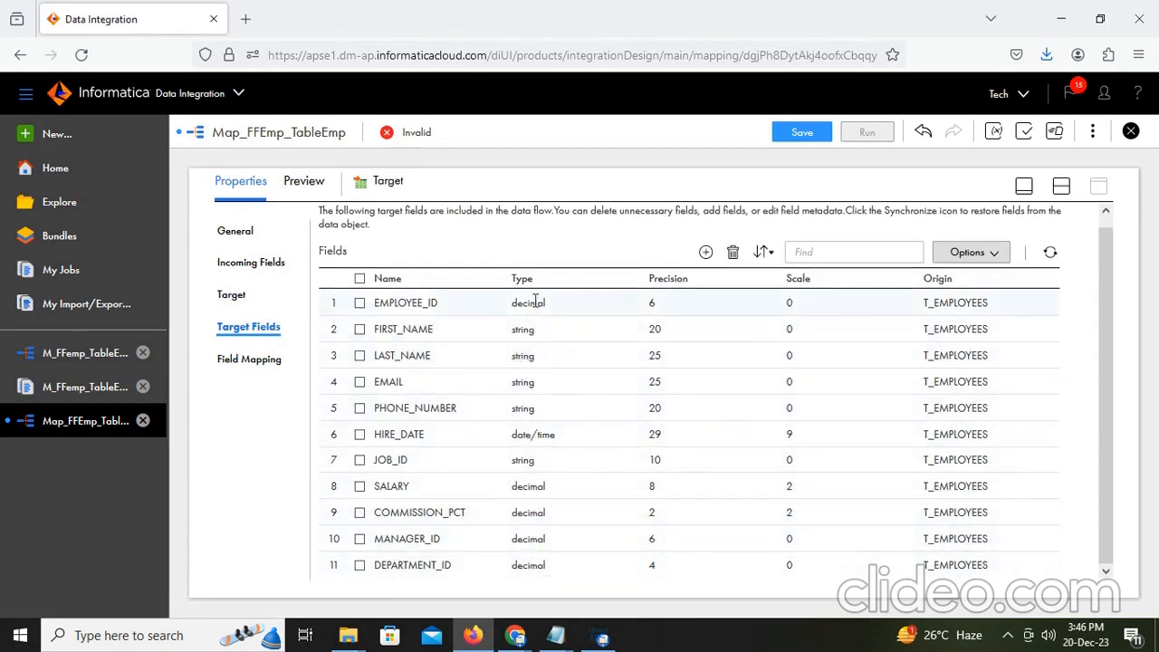
{"action": "left_click", "coordinate": [256, 360]}
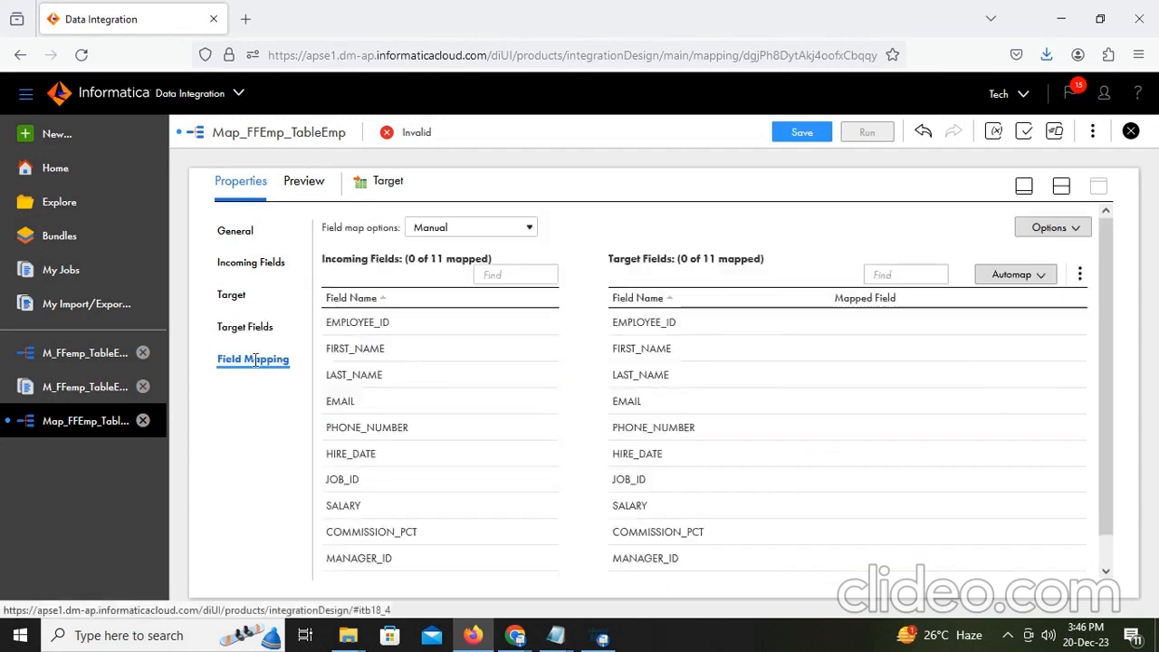
{"action": "left_click", "coordinate": [1035, 278]}
{"action": "left_click", "coordinate": [957, 332]}
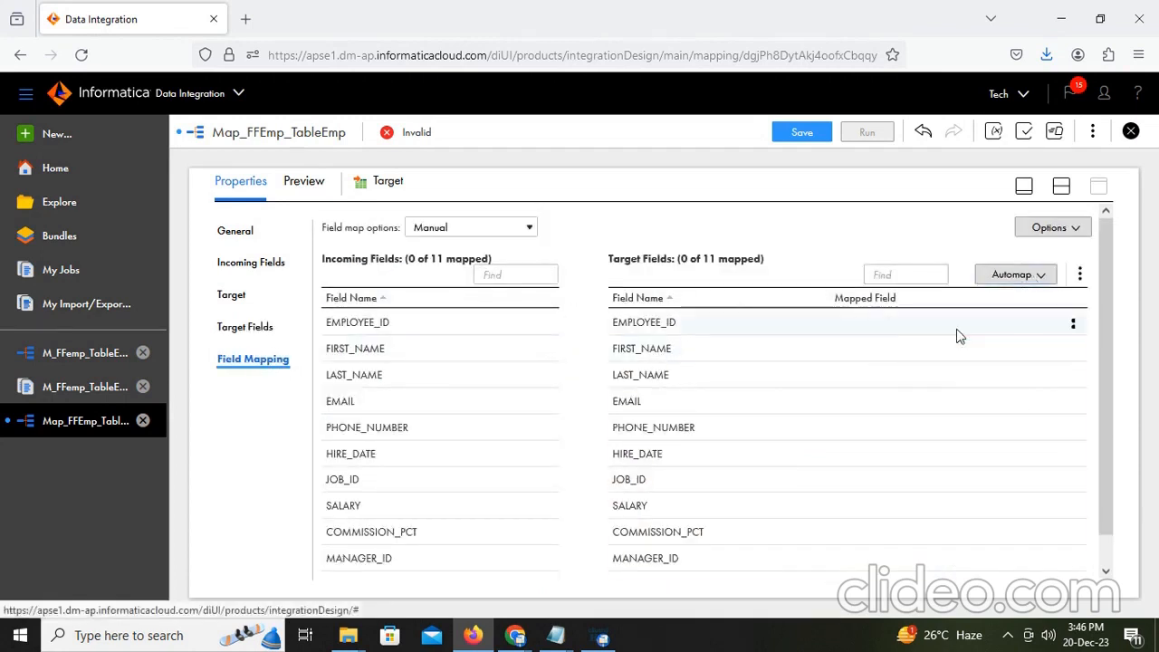
{"action": "left_click", "coordinate": [801, 133]}
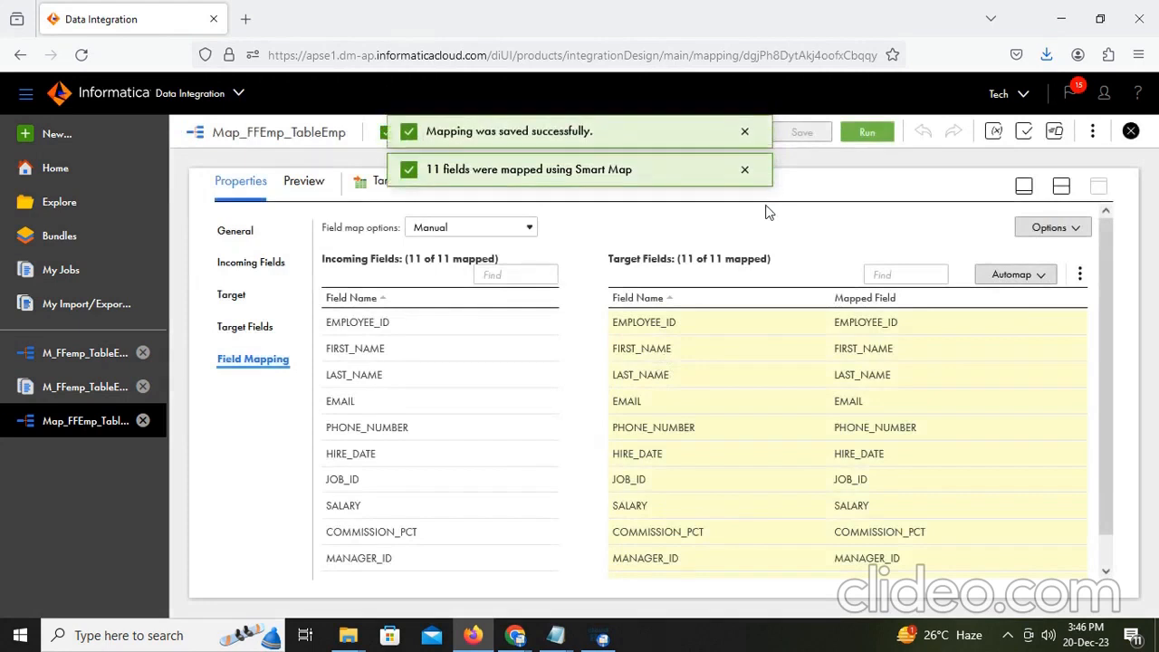
{"action": "left_click", "coordinate": [746, 137]}
Step: Run Map_FFEmp_TableEmp on the DESKTOP-VTL1F6J runtime environment and open its entry in the job list
{"action": "left_click", "coordinate": [867, 133]}
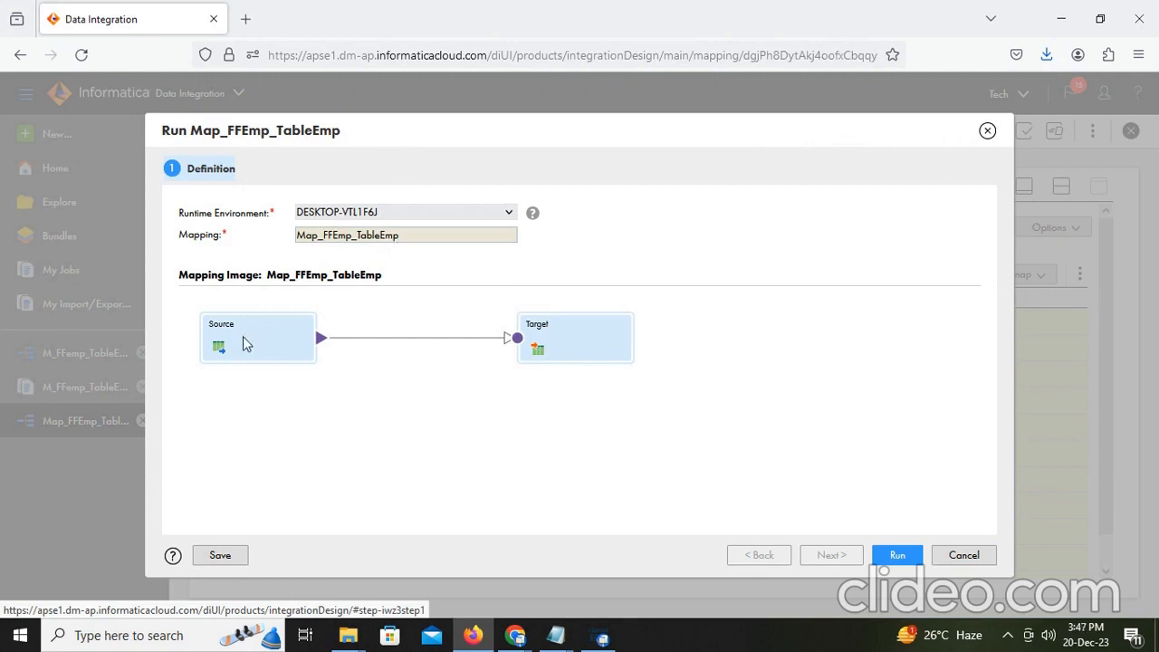
{"action": "left_click", "coordinate": [893, 555]}
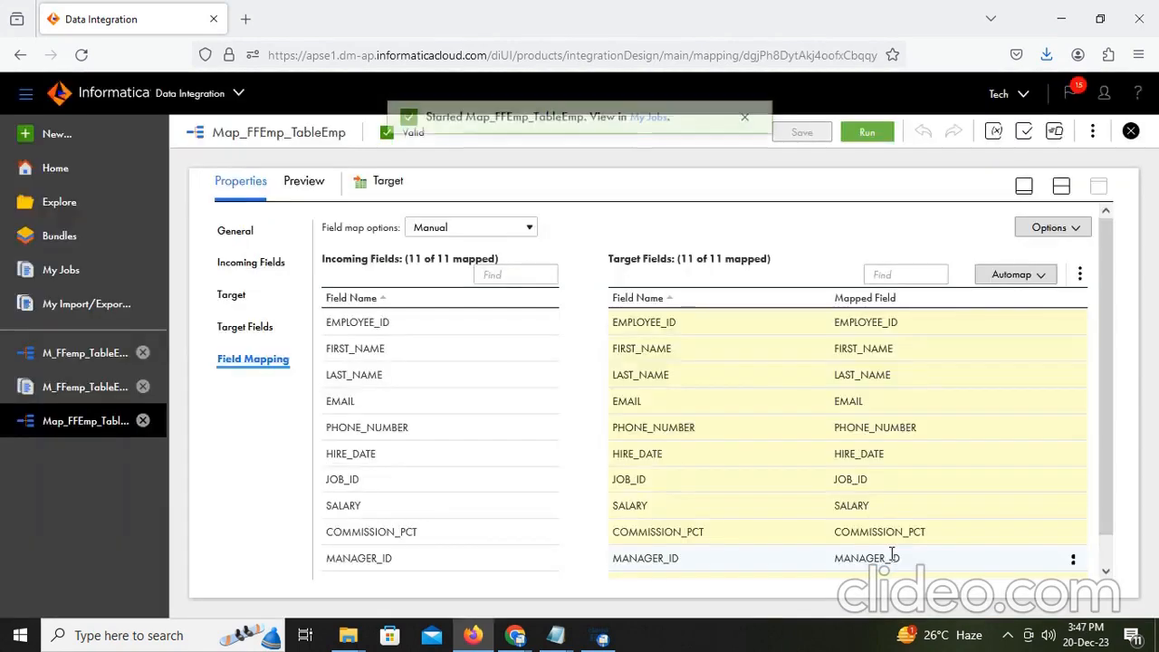
{"action": "left_click", "coordinate": [649, 132]}
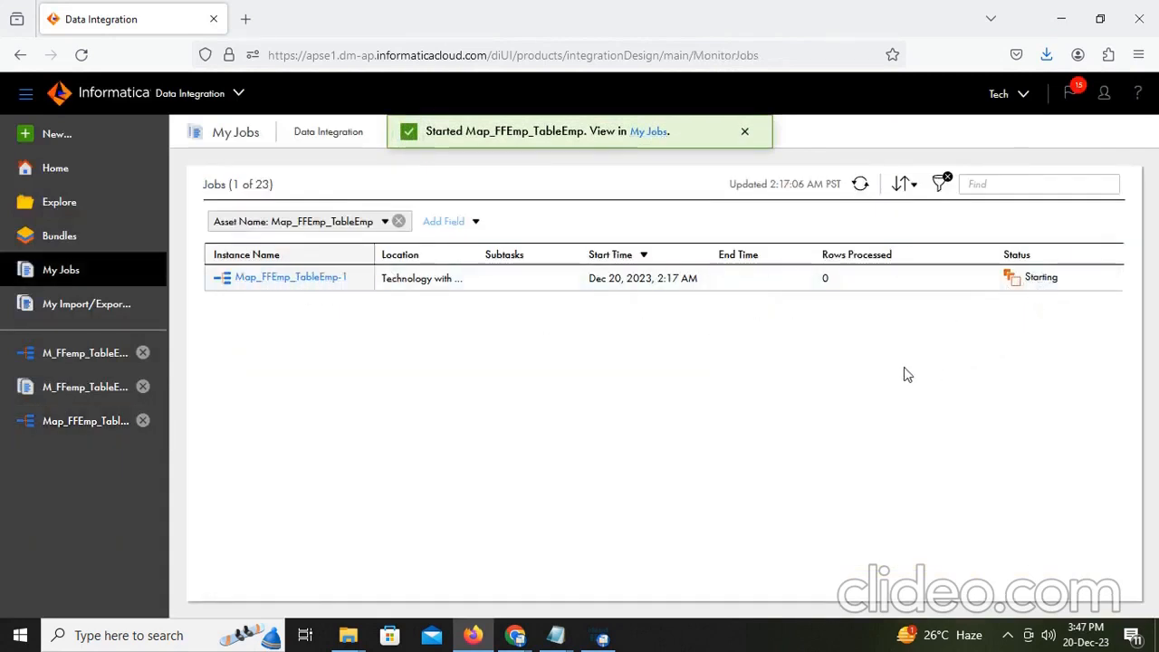
Step: Refresh the job list until the Map_FFEmp_TableEmp run finishes and open that job's details
{"action": "left_click", "coordinate": [860, 185]}
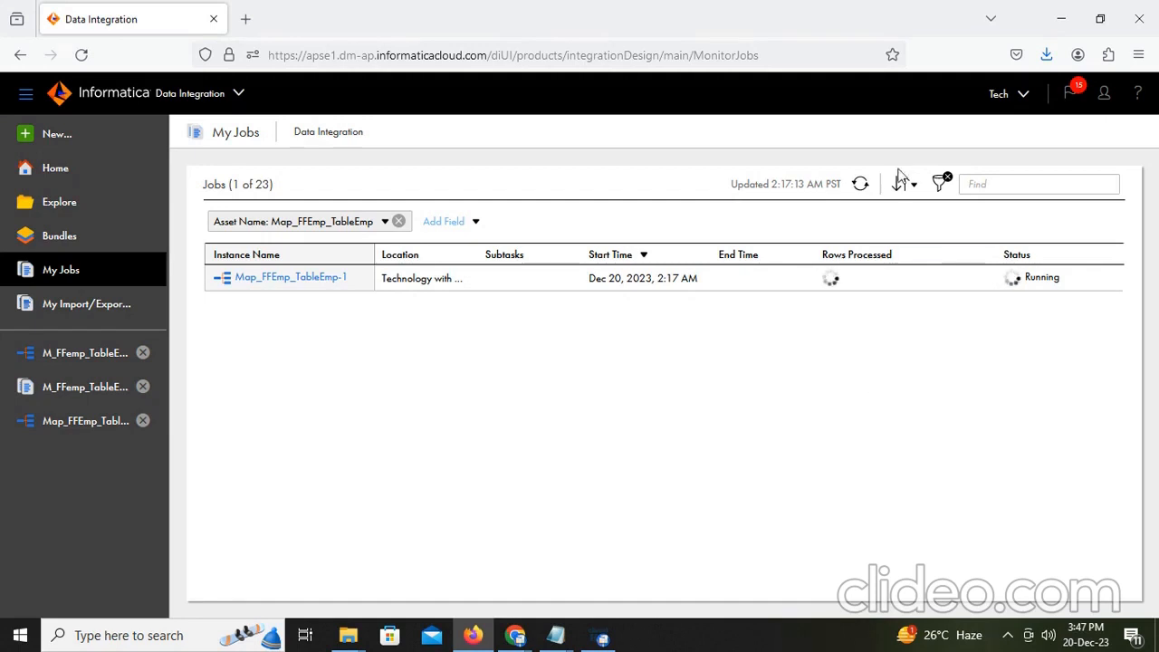
{"action": "left_click", "coordinate": [860, 186]}
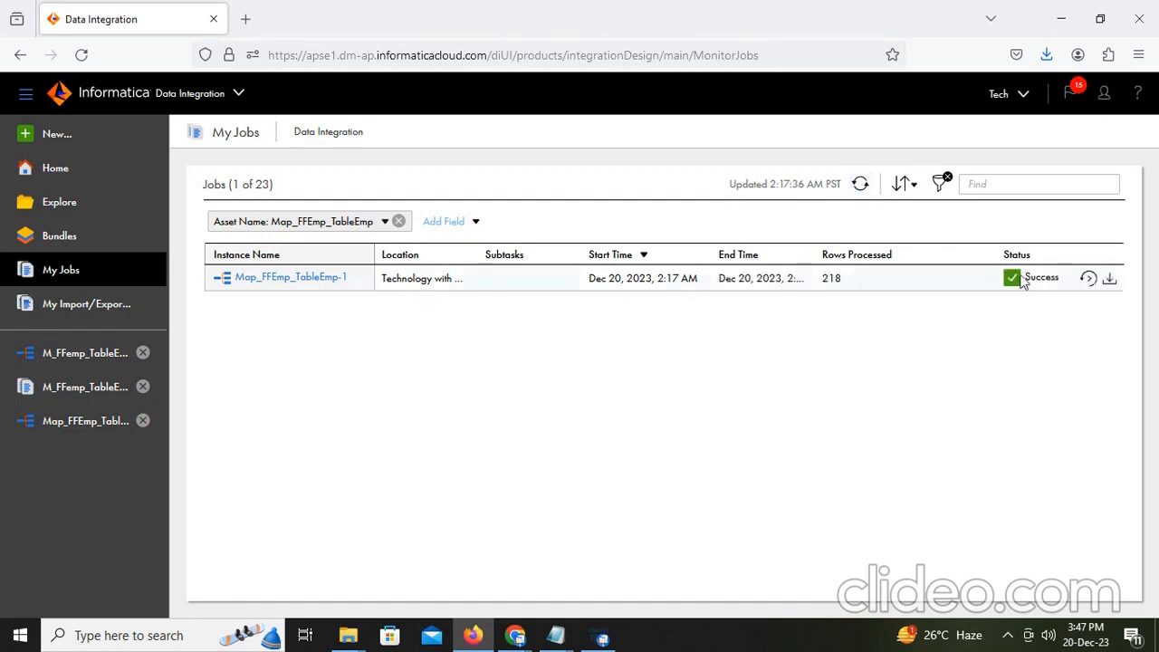
{"action": "left_click", "coordinate": [322, 278]}
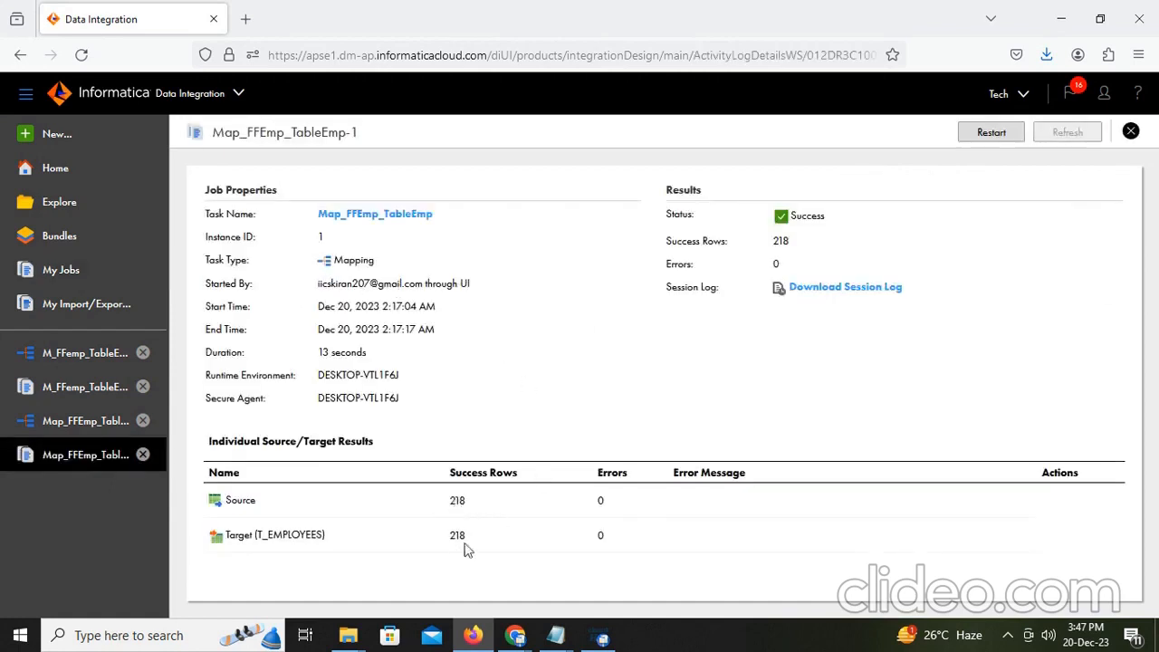
Step: Switch to File Explorer and open the folder C:\Informatica\10.2.0\server\infa_shared\SrcFiles
{"action": "left_click", "coordinate": [351, 638]}
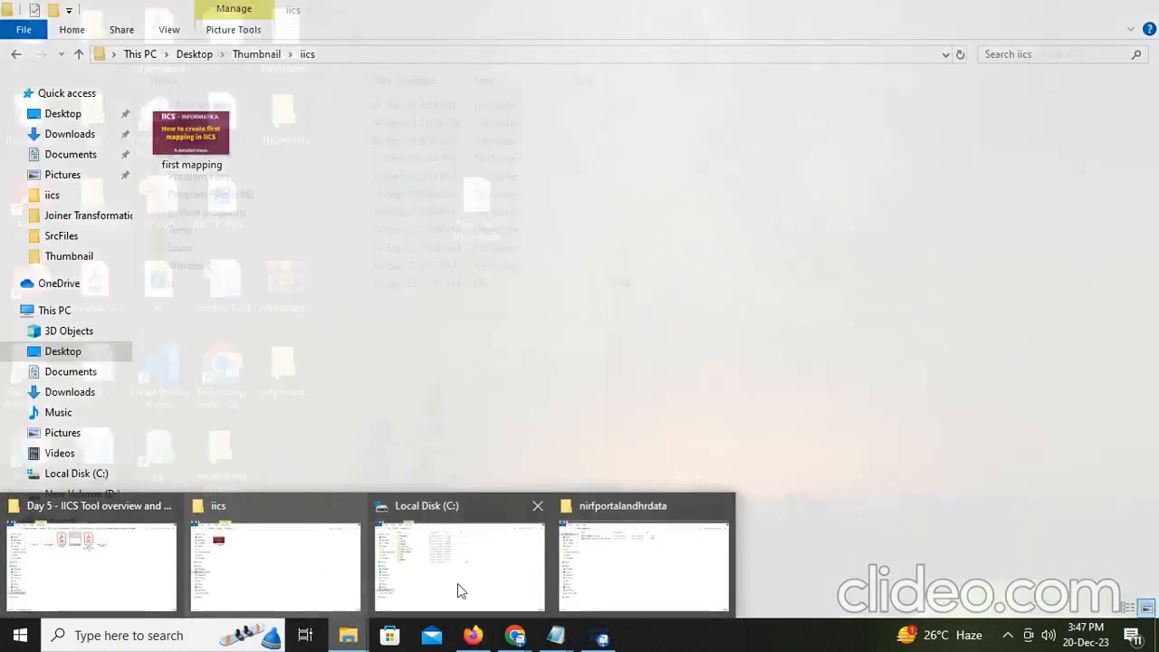
{"action": "left_click", "coordinate": [459, 571]}
{"action": "double_click", "coordinate": [205, 106]}
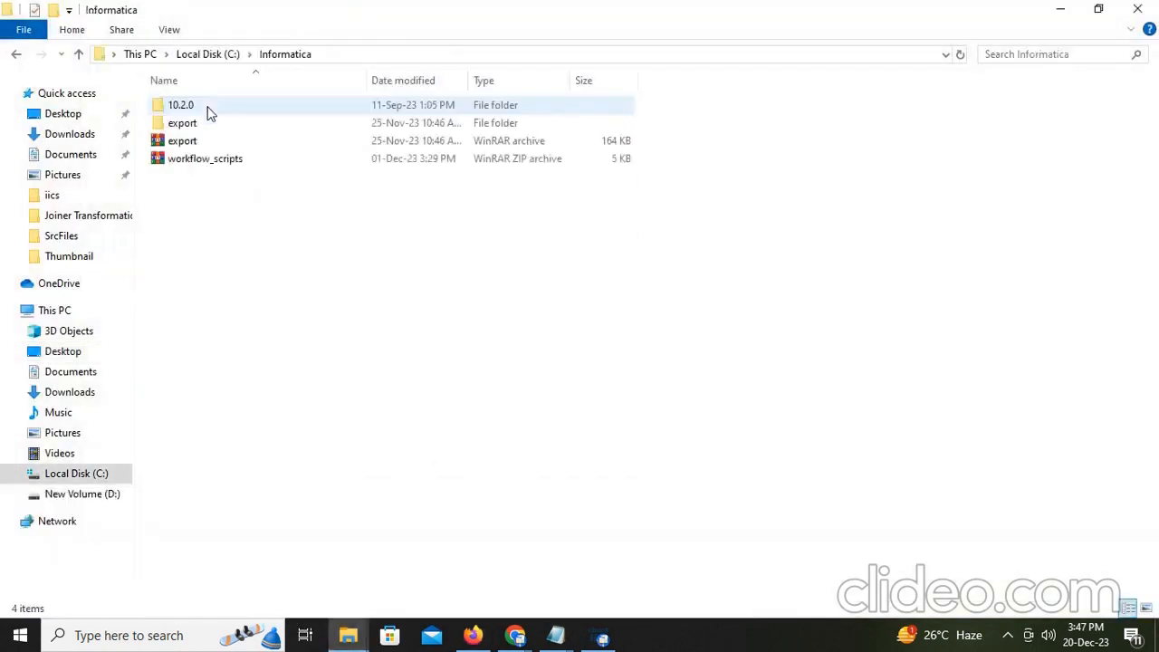
{"action": "left_click", "coordinate": [191, 107]}
{"action": "double_click", "coordinate": [191, 107]}
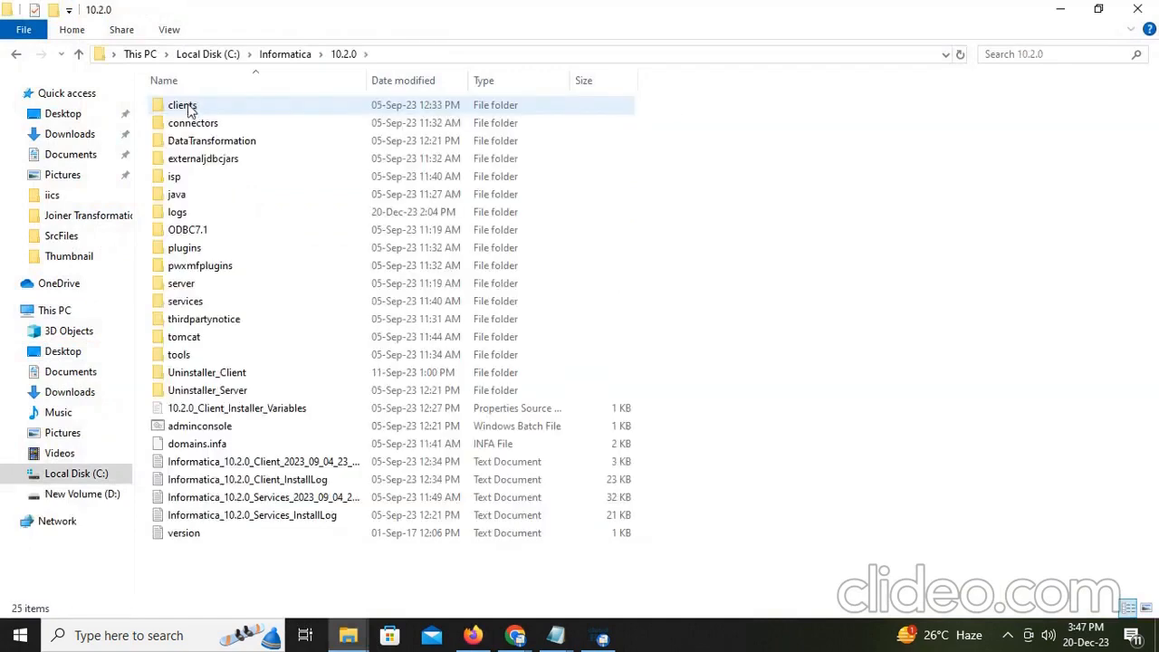
{"action": "double_click", "coordinate": [197, 286]}
{"action": "left_click", "coordinate": [201, 148]}
{"action": "double_click", "coordinate": [201, 148]}
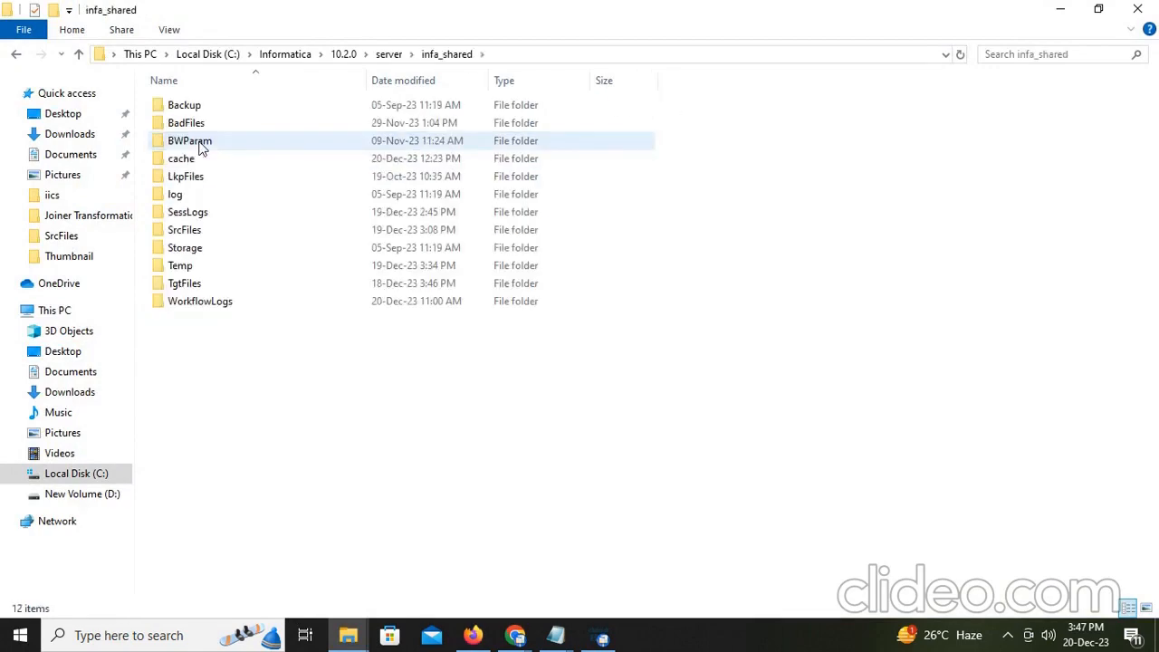
{"action": "double_click", "coordinate": [186, 230]}
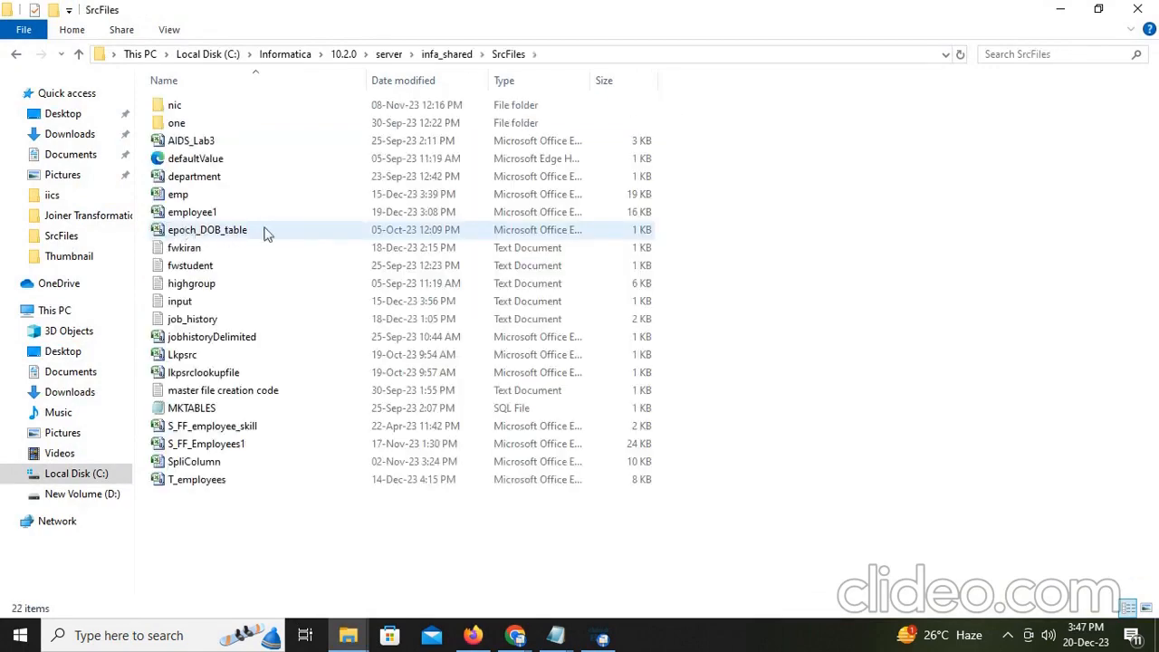
Step: Open employee1 in Excel, count the EMPLOYEE_ID values from A2 down, and compare the count with the job's success rows in Data Integration
{"action": "left_click", "coordinate": [216, 214]}
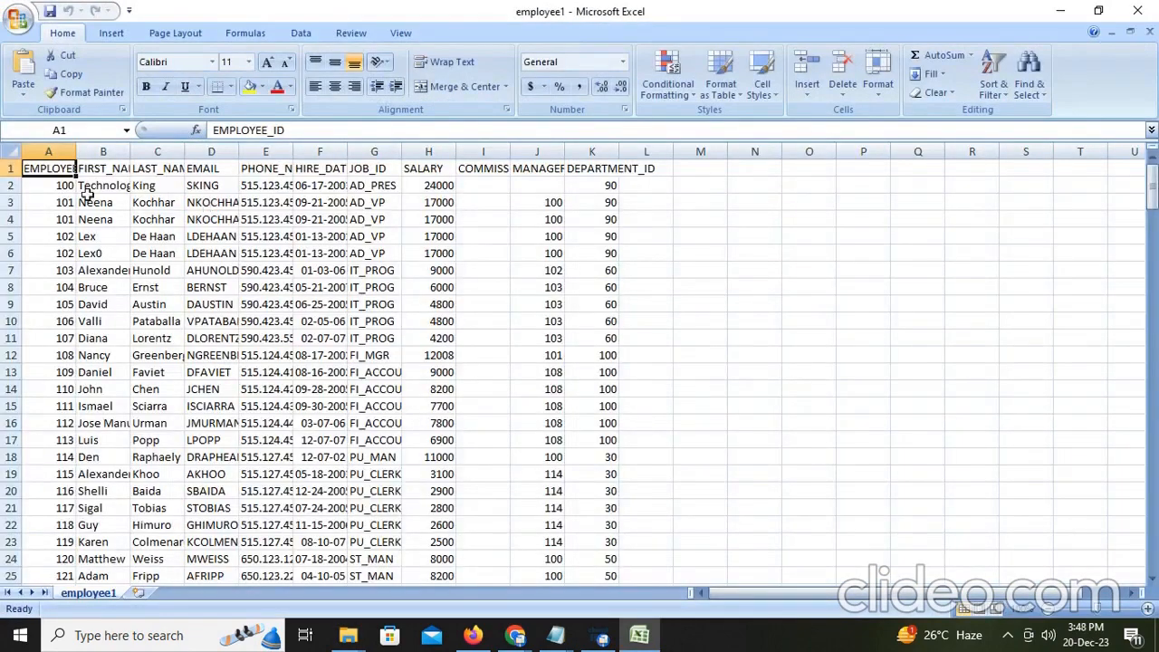
{"action": "left_click", "coordinate": [68, 188]}
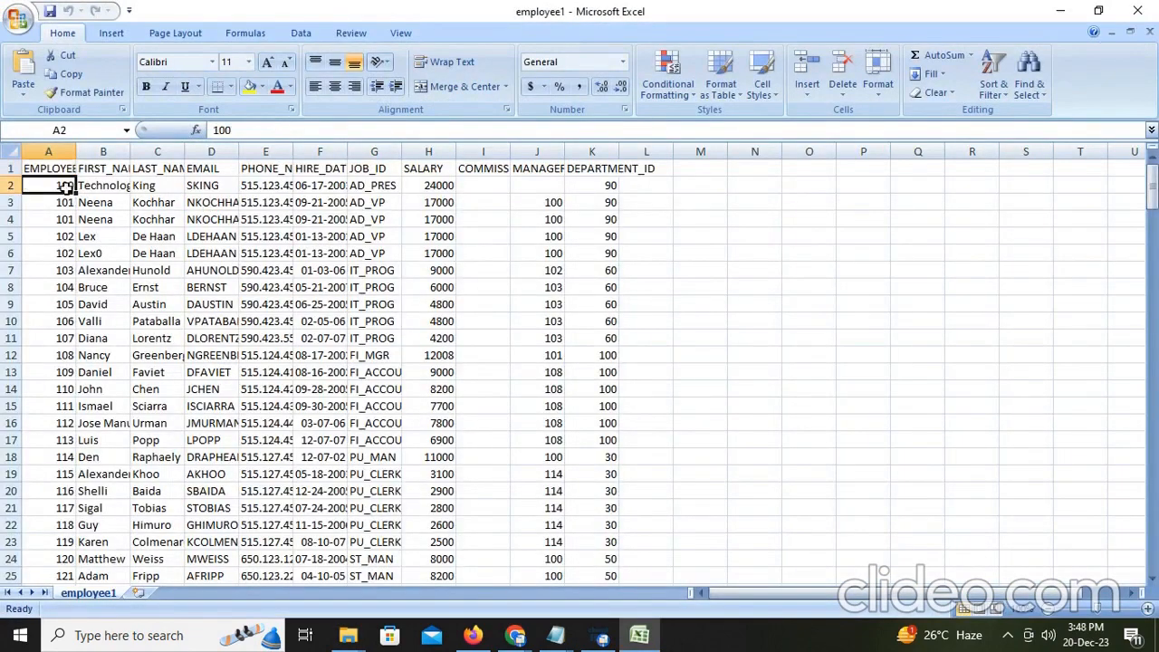
{"action": "key", "text": "ctrl+shift+Down"}
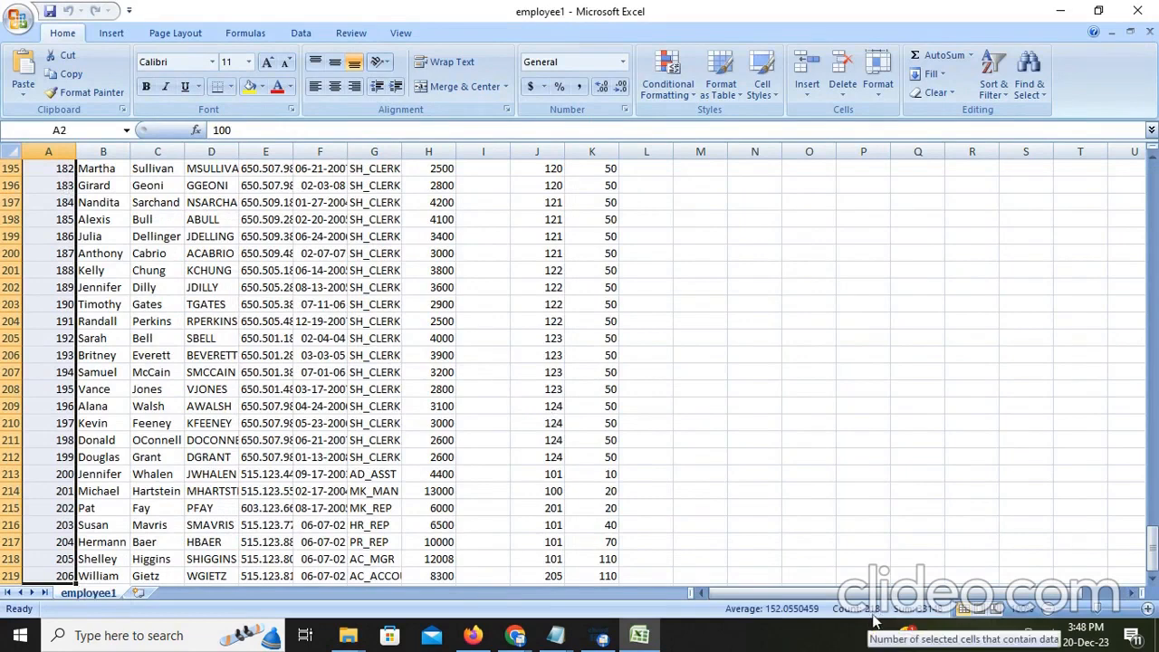
{"action": "left_click", "coordinate": [473, 635]}
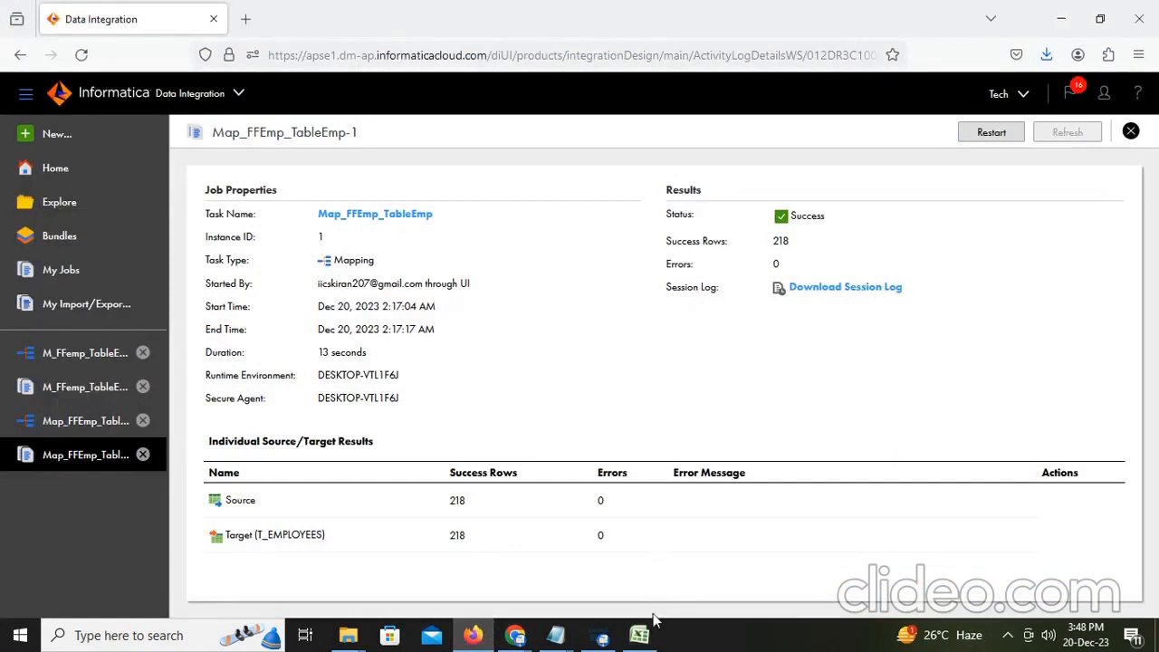
{"action": "left_click", "coordinate": [603, 639]}
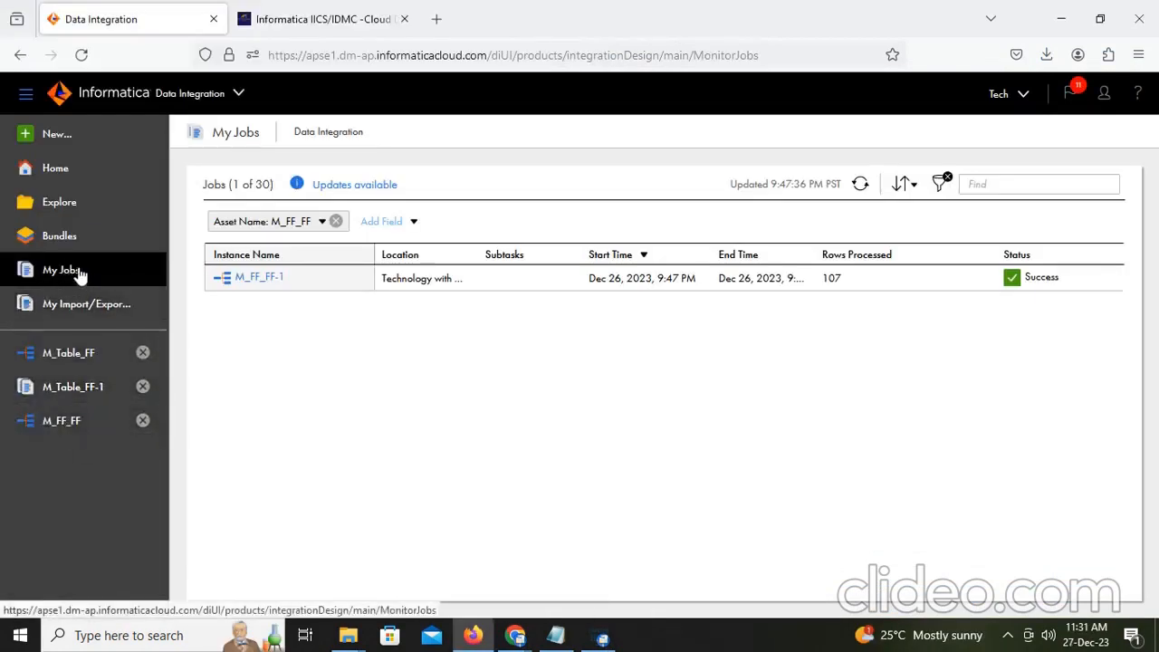
Step: Open the mapping M_FF_FF from the Dev folder and expand the Source transformation's properties
{"action": "left_click", "coordinate": [68, 215]}
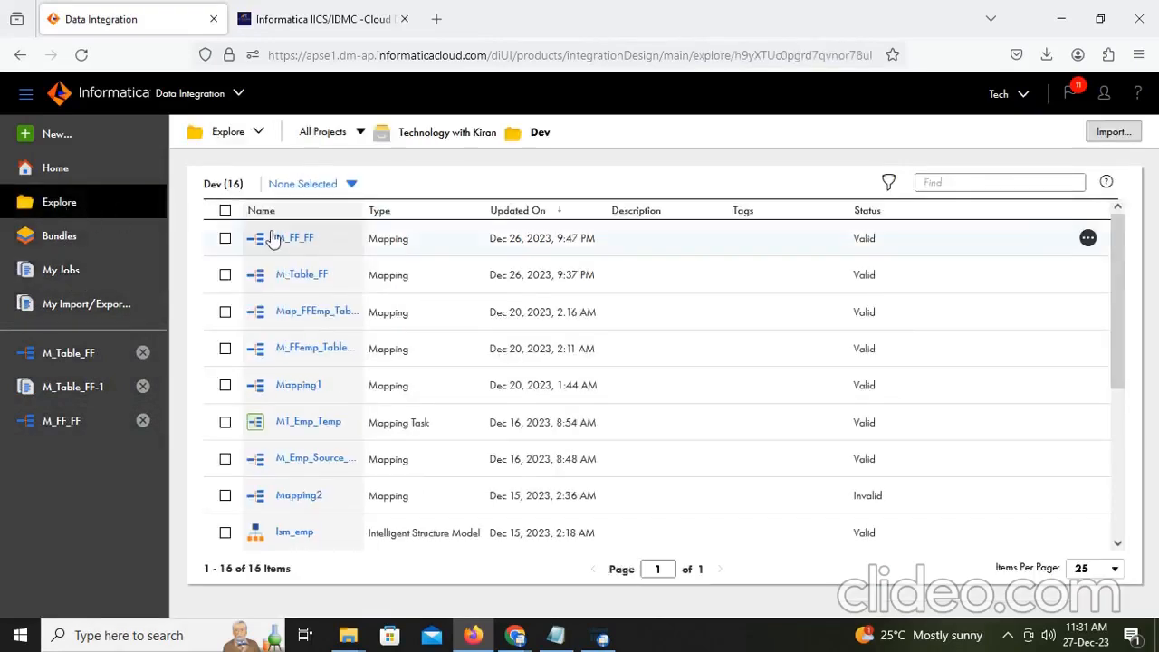
{"action": "left_click", "coordinate": [291, 240]}
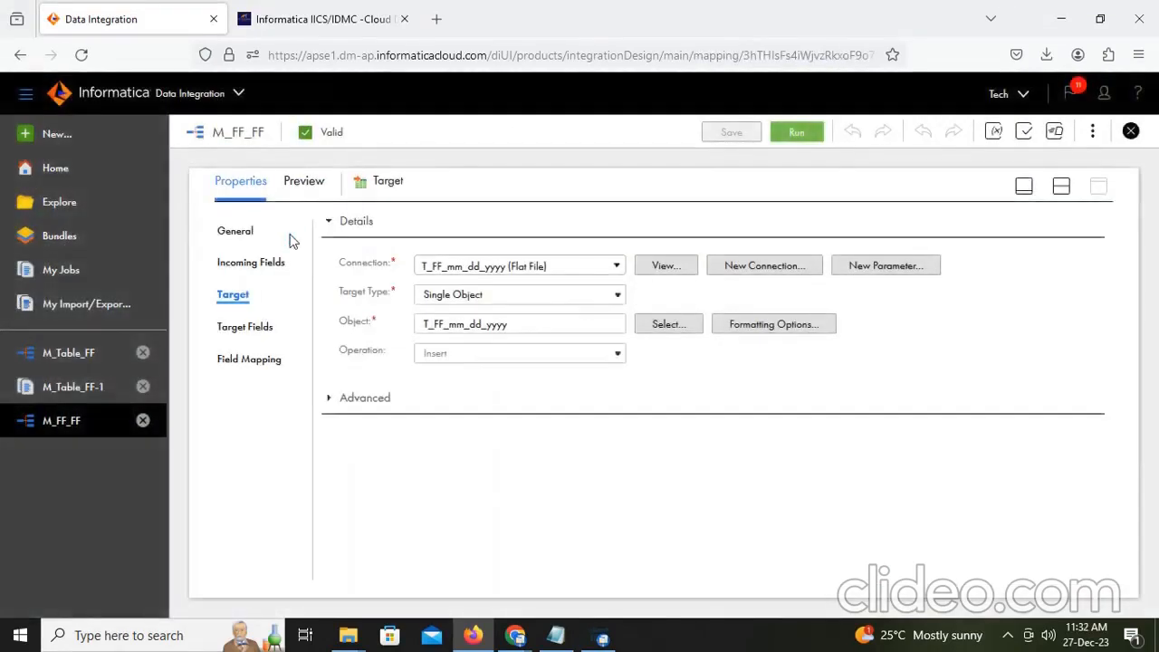
{"action": "left_click", "coordinate": [1027, 188]}
{"action": "left_click", "coordinate": [392, 308]}
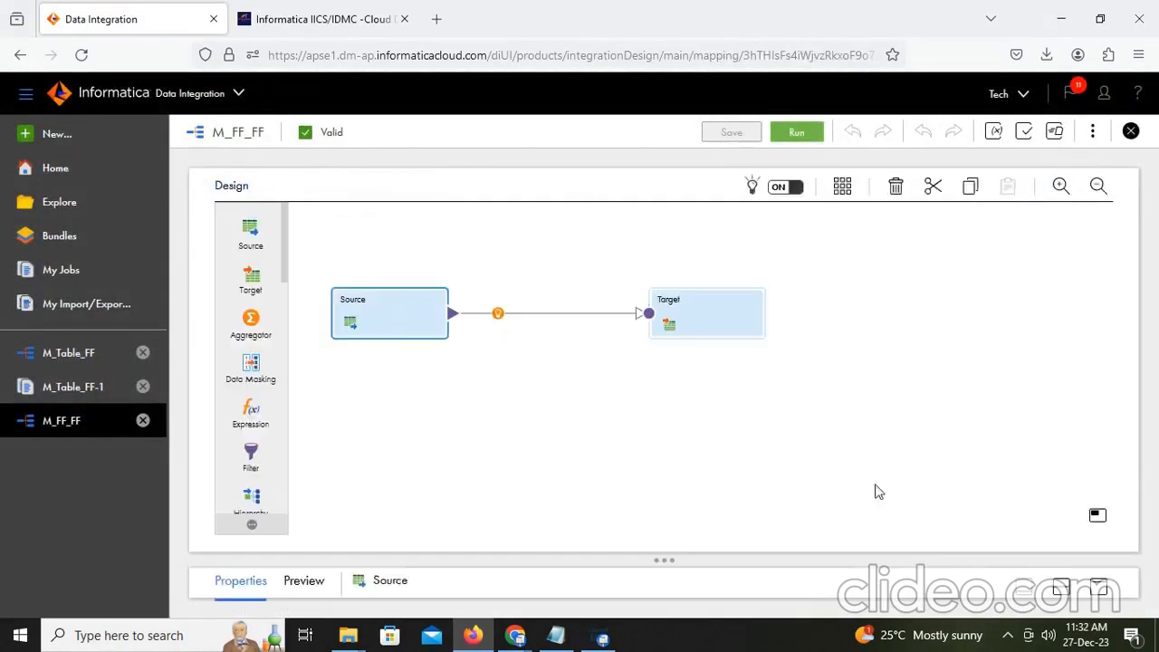
{"action": "left_click", "coordinate": [1098, 587]}
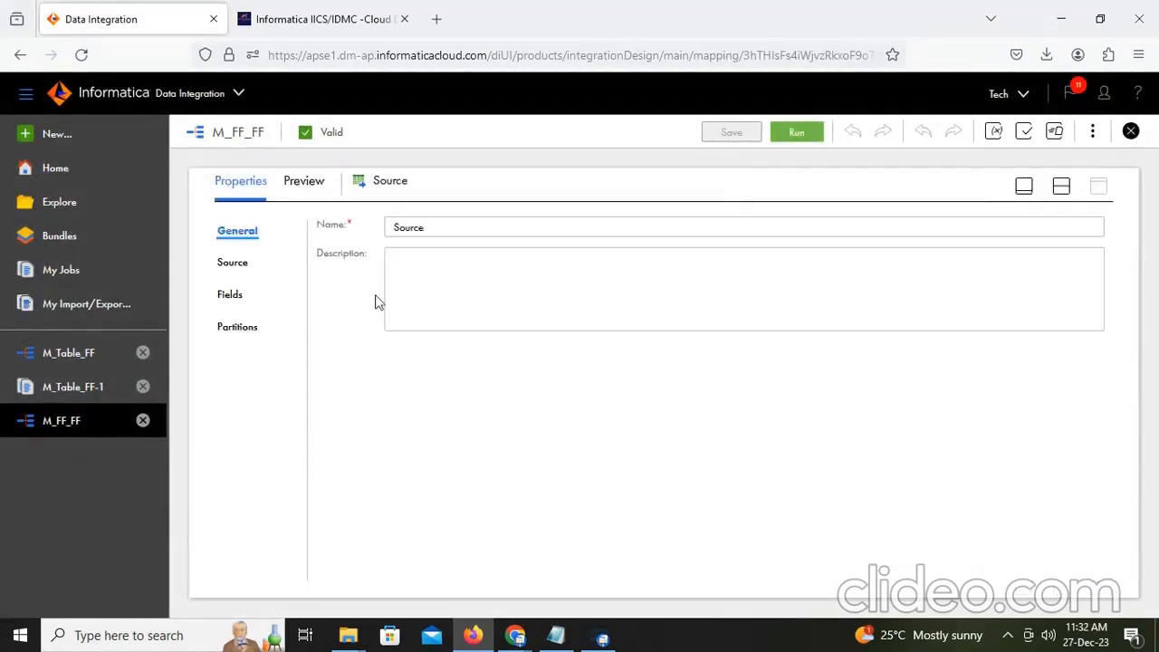
Step: Rename the Source transformation as Src_FF
{"action": "left_click", "coordinate": [436, 230]}
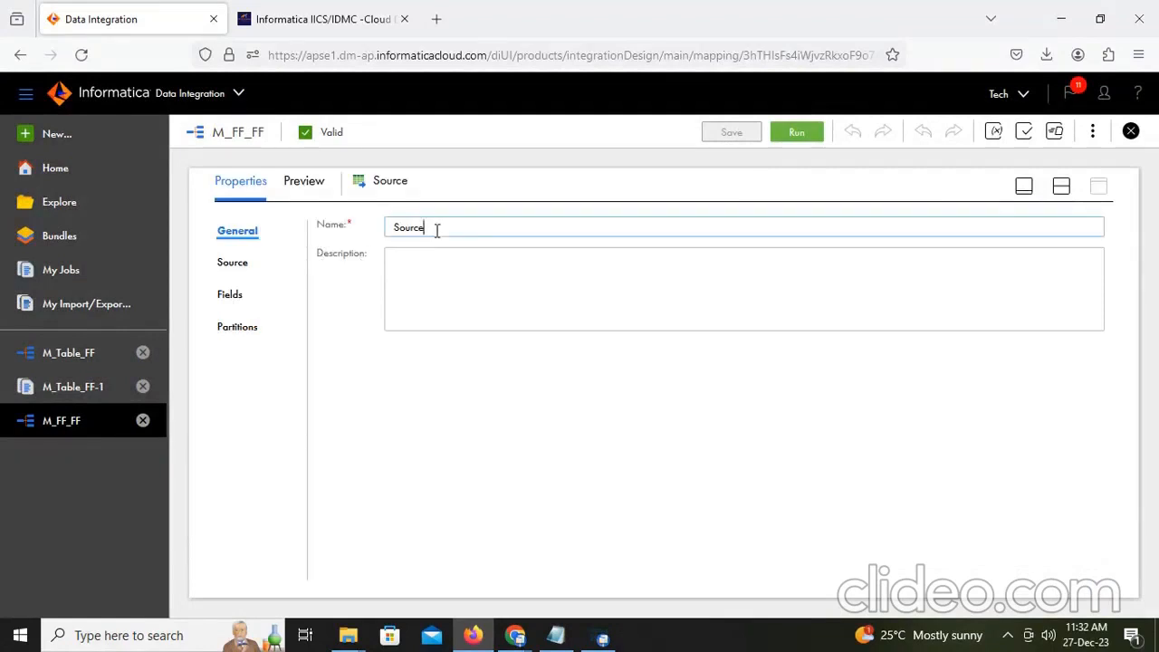
{"action": "left_click_drag", "start_coordinate": [419, 227], "coordinate": [335, 227]}
{"action": "key", "text": "BackSpace"}
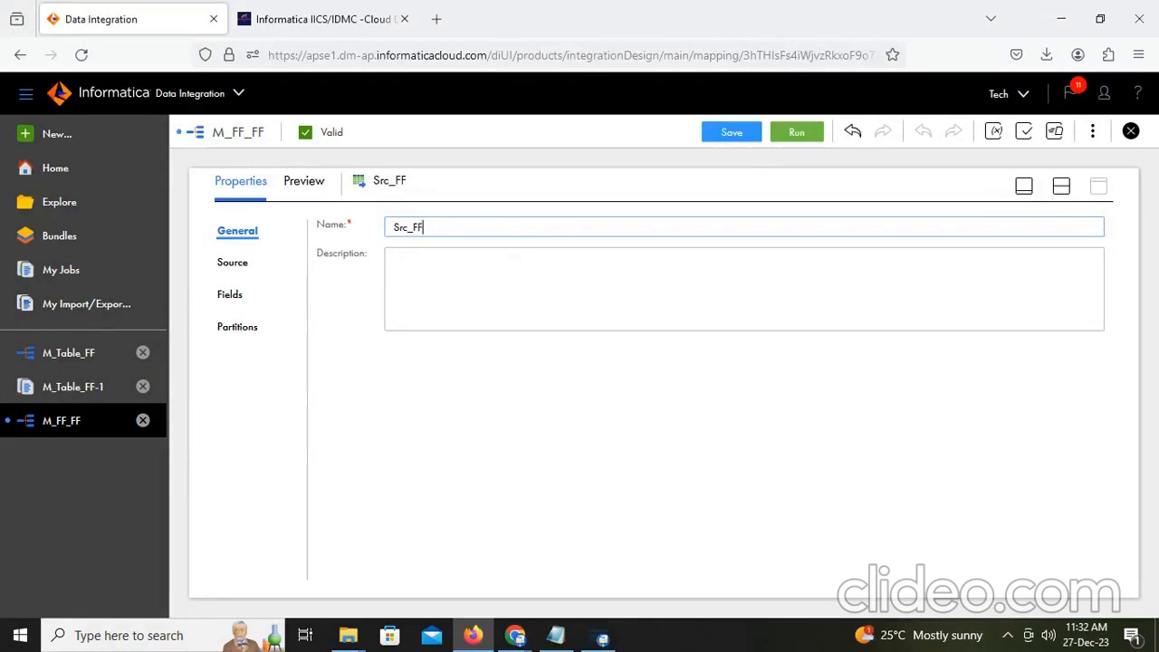
Step: View the source connection FF_Delieter_mm_dd_yyyy and copy its directory path C:\IICS\src_files
{"action": "left_click", "coordinate": [234, 262]}
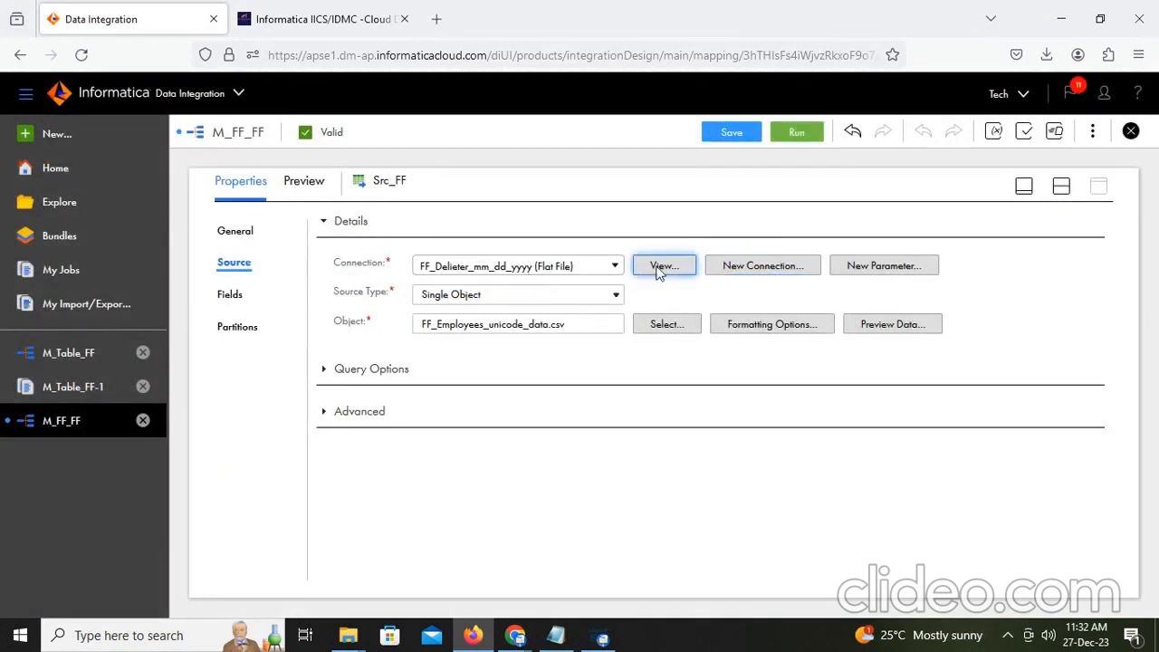
{"action": "left_click", "coordinate": [666, 267]}
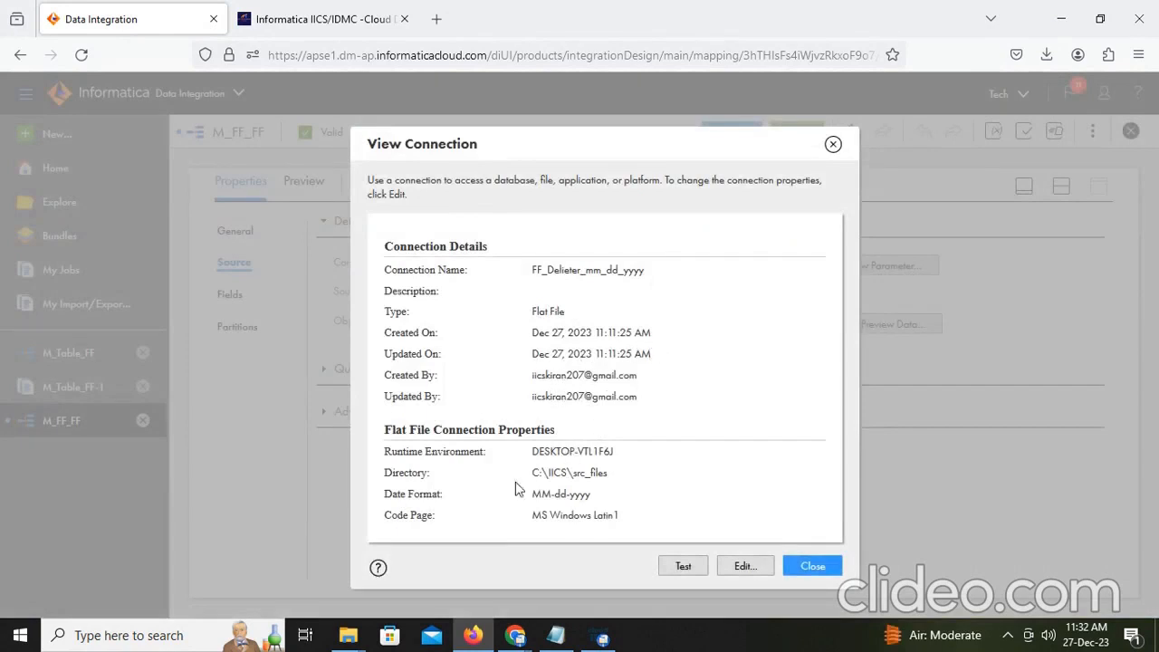
{"action": "left_click_drag", "start_coordinate": [532, 481], "coordinate": [621, 482]}
{"action": "key", "text": "ctrl+c"}
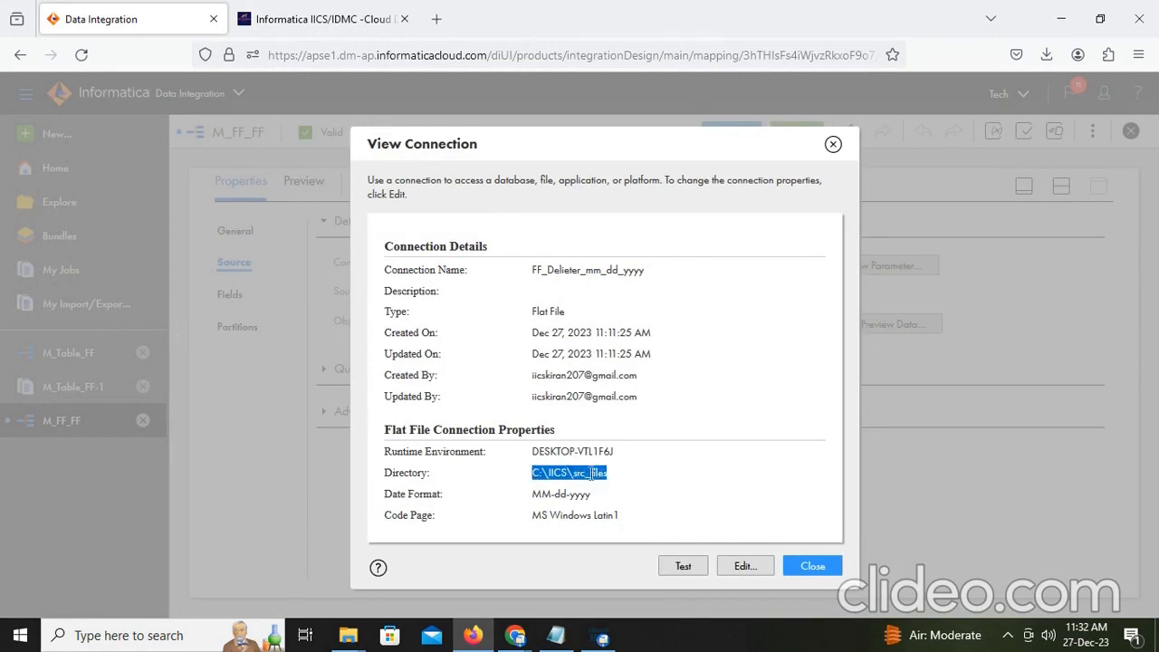
Step: Switch to the tgt_files window in File Explorer and go to the copied directory C:\IICS\src_files
{"action": "left_click", "coordinate": [348, 635]}
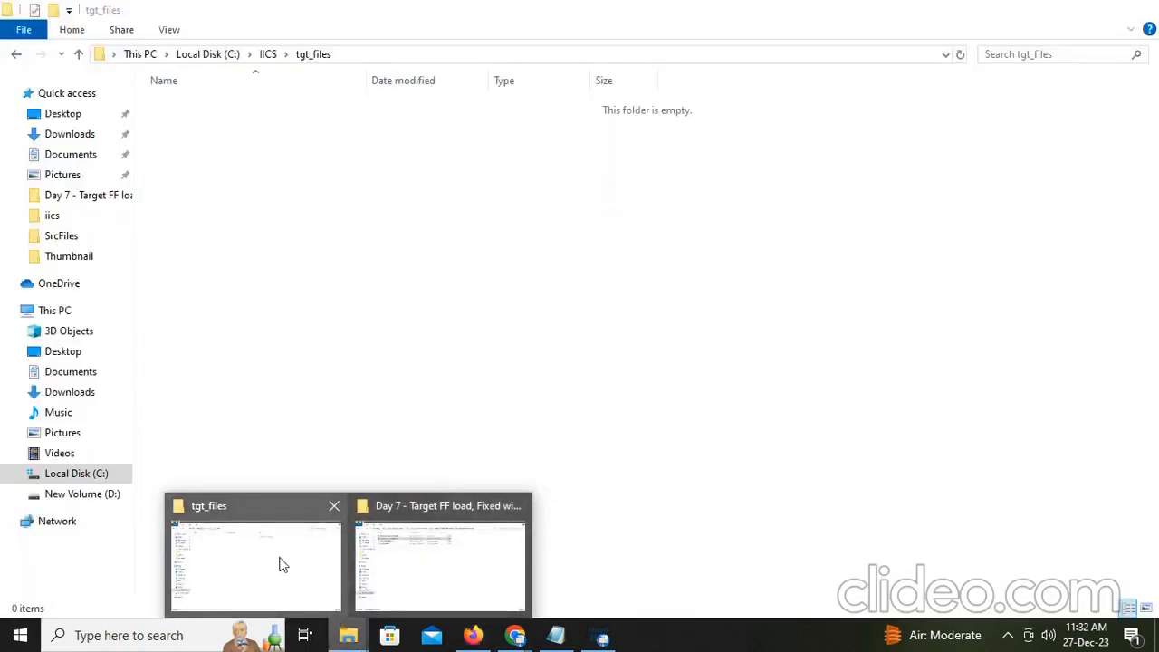
{"action": "left_click", "coordinate": [280, 565]}
{"action": "left_click", "coordinate": [356, 55]}
{"action": "key", "text": "ctrl+v"}
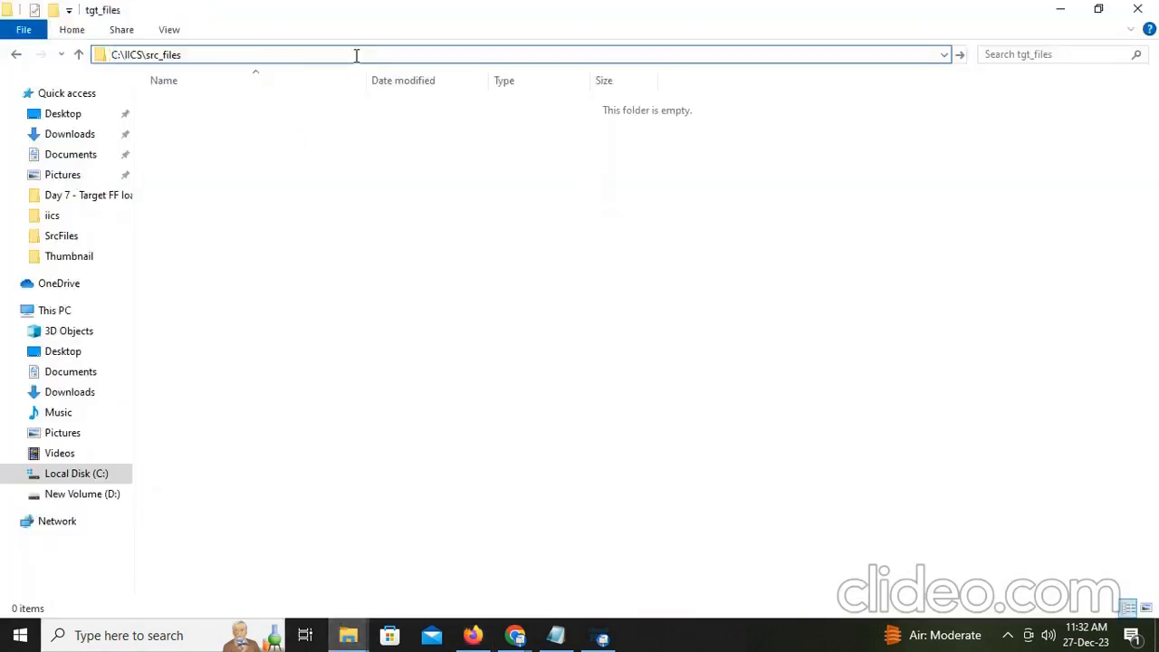
{"action": "key", "text": "Return"}
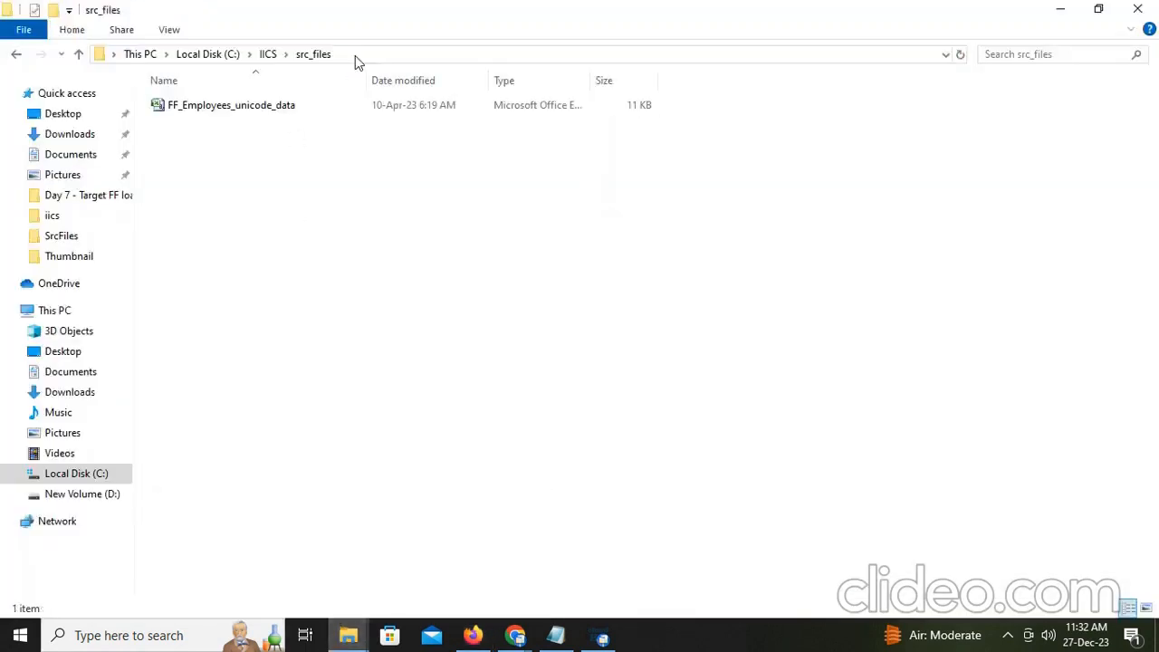
Step: Open FF_Employees_unicode_data in Excel, highlight the delimiter after EMPLOYEE_ID in the header, and close the file without saving
{"action": "left_click", "coordinate": [243, 112]}
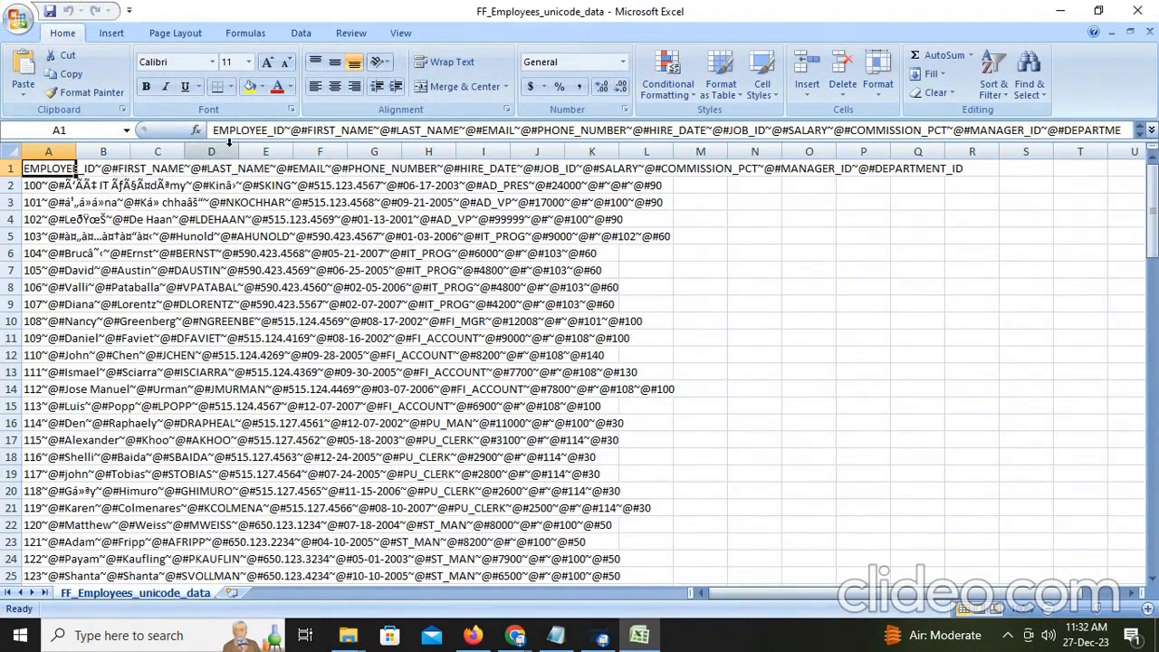
{"action": "mouse_move", "coordinate": [287, 131]}
{"action": "left_mouse_down"}
{"action": "mouse_move", "coordinate": [308, 134]}
{"action": "mouse_move", "coordinate": [288, 134]}
{"action": "left_mouse_up"}
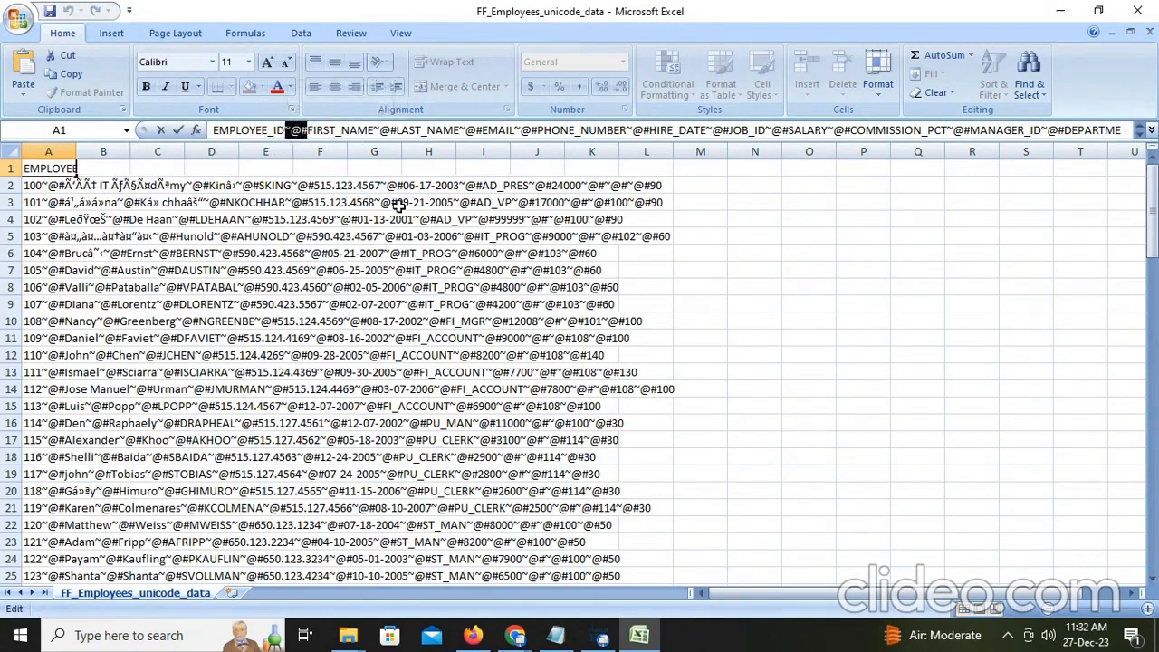
{"action": "left_click", "coordinate": [1137, 11]}
{"action": "left_click", "coordinate": [584, 360]}
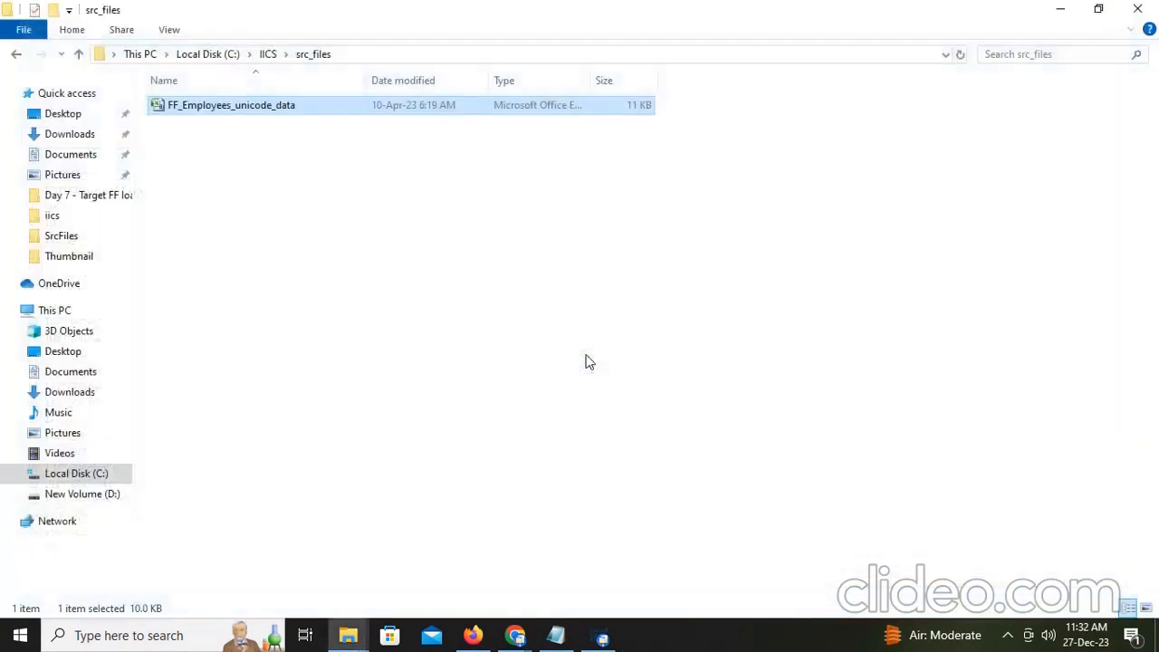
Step: Return to Data Integration, test the FF_Delieter_mm_dd_yyyy connection, and close its details
{"action": "left_click", "coordinate": [471, 639]}
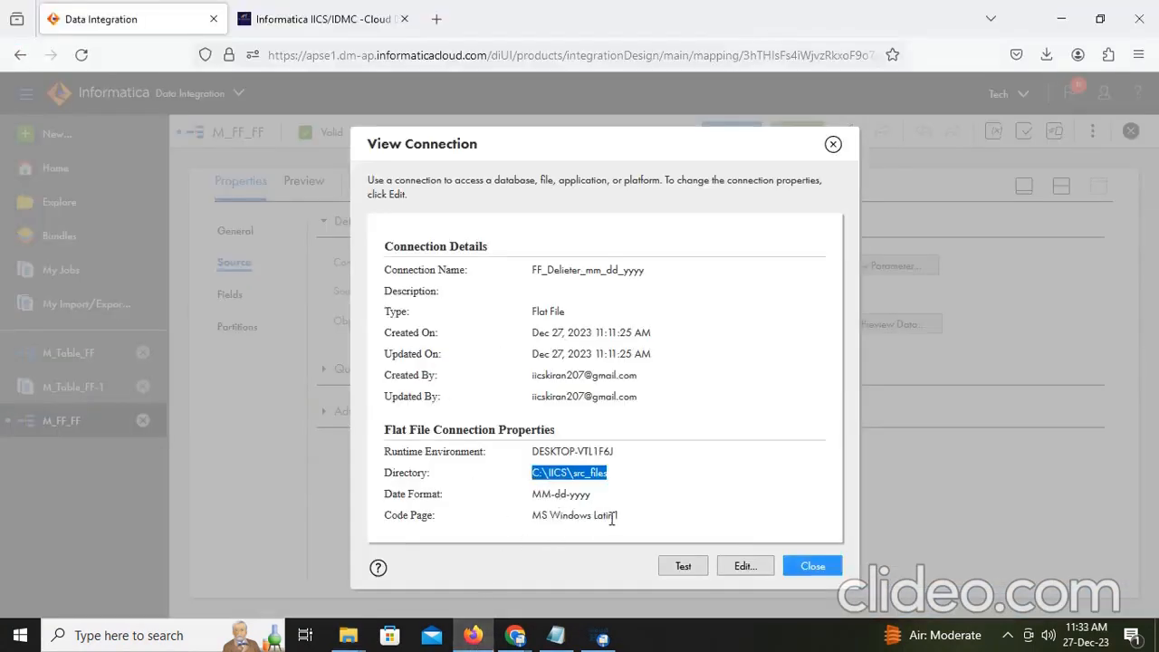
{"action": "left_click", "coordinate": [684, 569]}
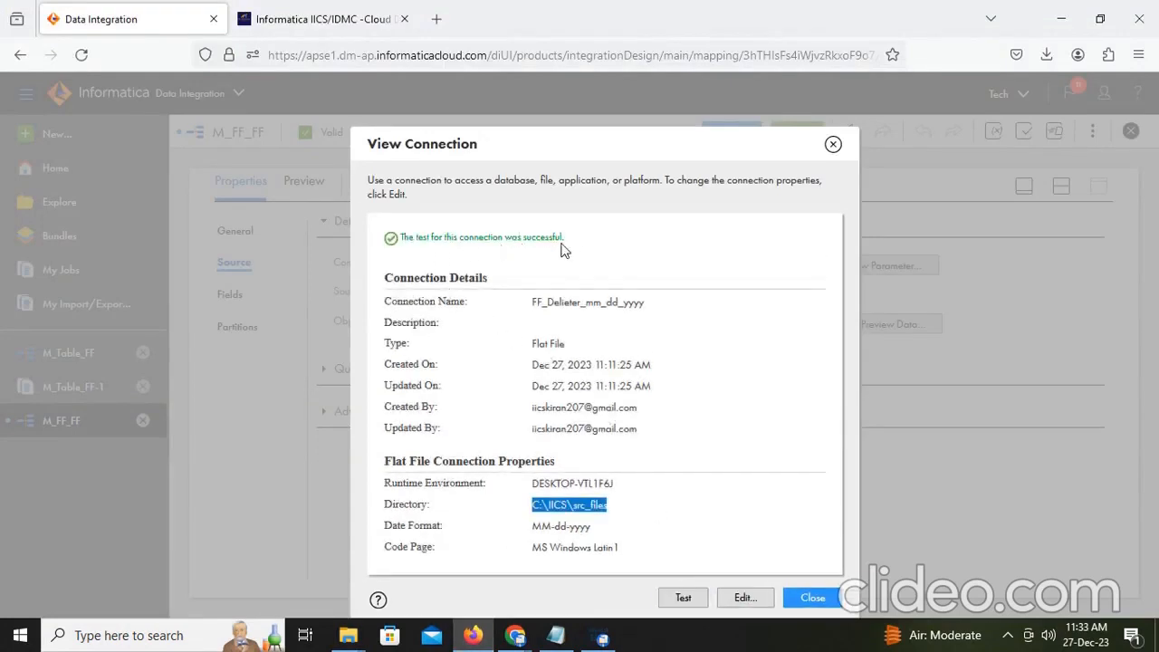
{"action": "left_click", "coordinate": [812, 598]}
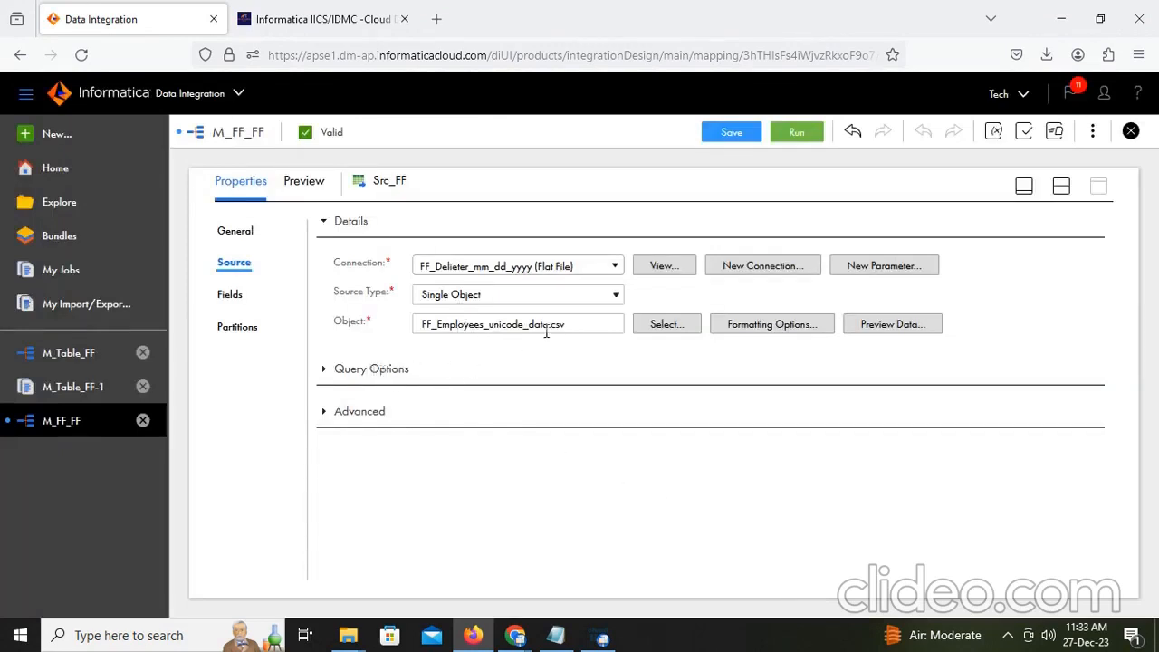
Step: Choose FF_Employees_unicode_data.csv as the source object of Src_FF
{"action": "left_click", "coordinate": [670, 327]}
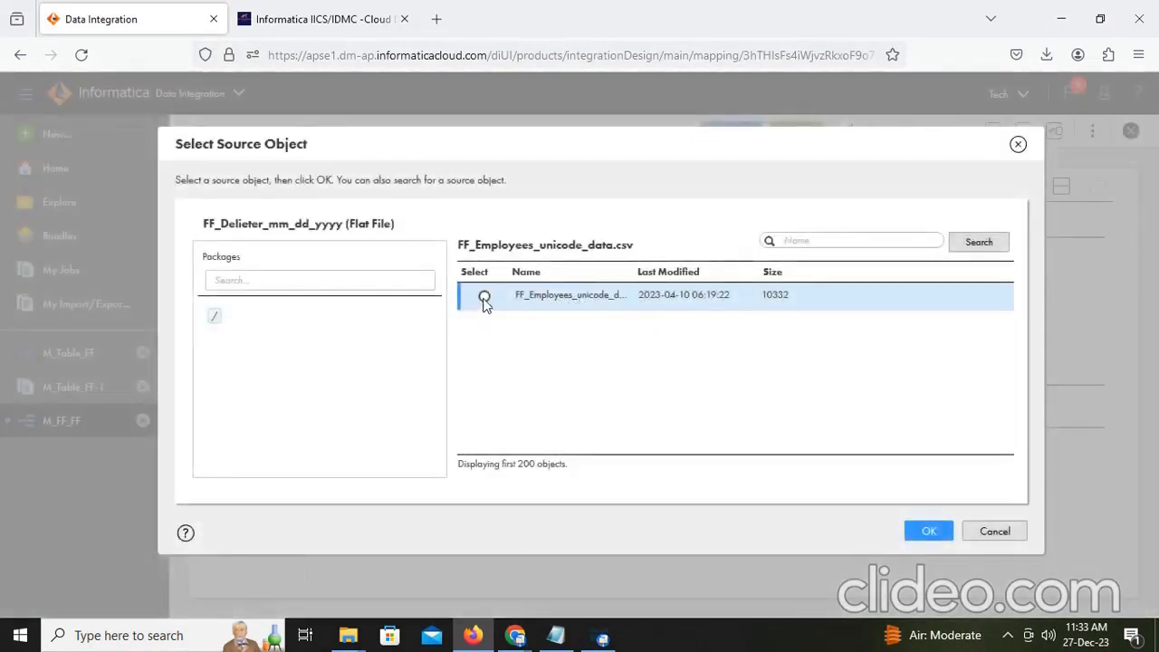
{"action": "left_click", "coordinate": [485, 297]}
{"action": "left_click", "coordinate": [928, 530]}
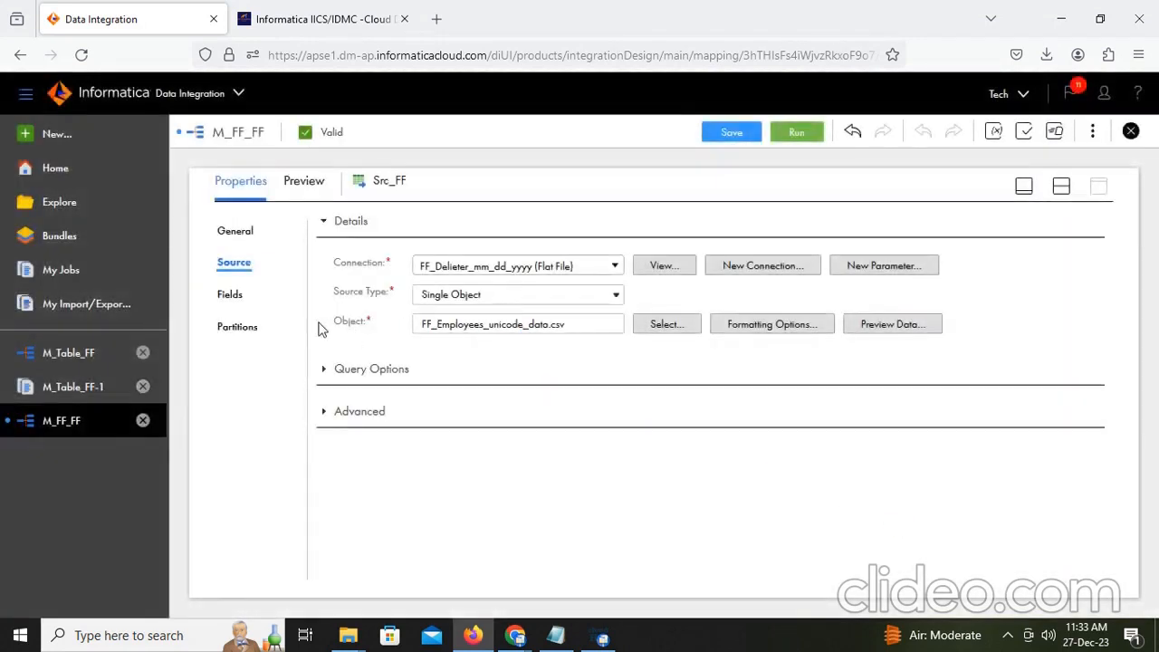
Step: In the fields of Src_FF, select EMPLOYEE_ID, HIRE_DATE, SALARY, COMMISSION_PCT, MANAGER_ID and DEPARTMENT_ID
{"action": "left_click", "coordinate": [232, 295]}
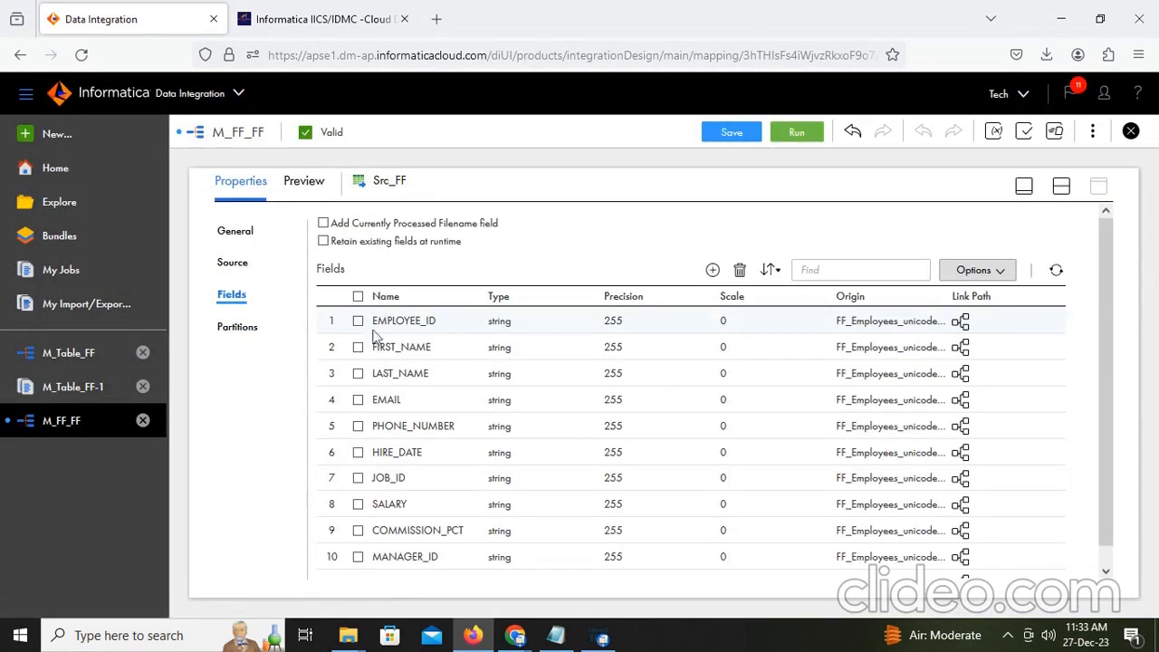
{"action": "scroll", "coordinate": [510, 401], "scroll_direction": "down", "scroll_amount": 1}
{"action": "scroll", "coordinate": [512, 401], "scroll_direction": "up", "scroll_amount": 1}
{"action": "left_click", "coordinate": [358, 322]}
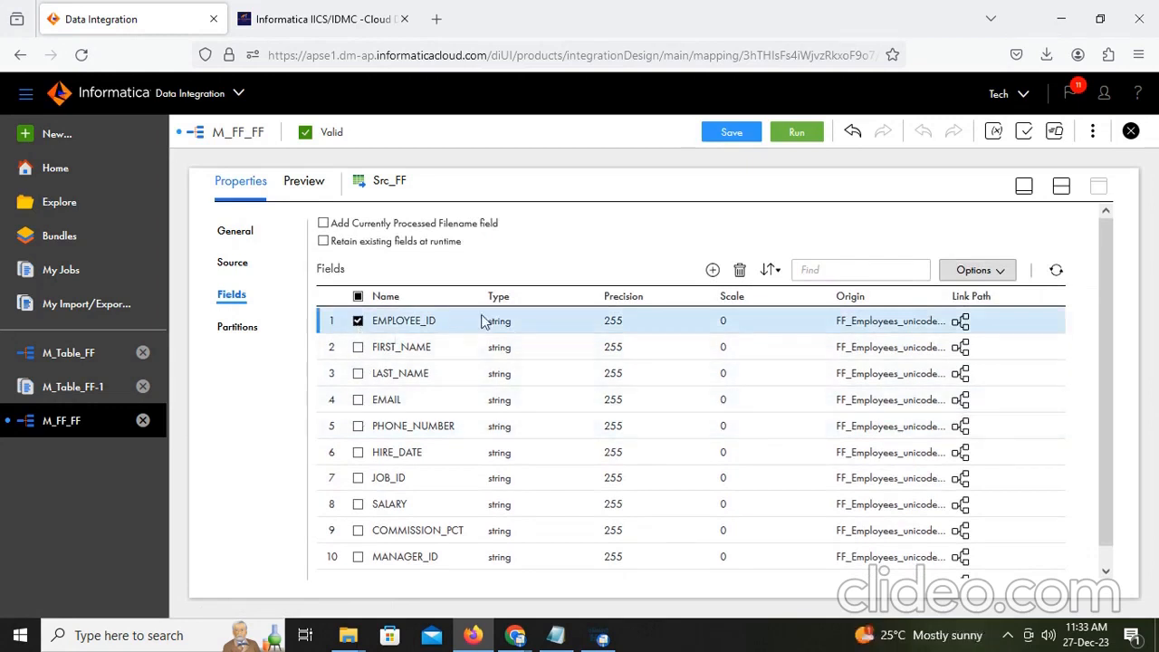
{"action": "left_click", "coordinate": [507, 320]}
{"action": "left_click", "coordinate": [358, 323]}
{"action": "left_click", "coordinate": [359, 452]}
{"action": "scroll", "coordinate": [376, 463], "scroll_direction": "down", "scroll_amount": 1}
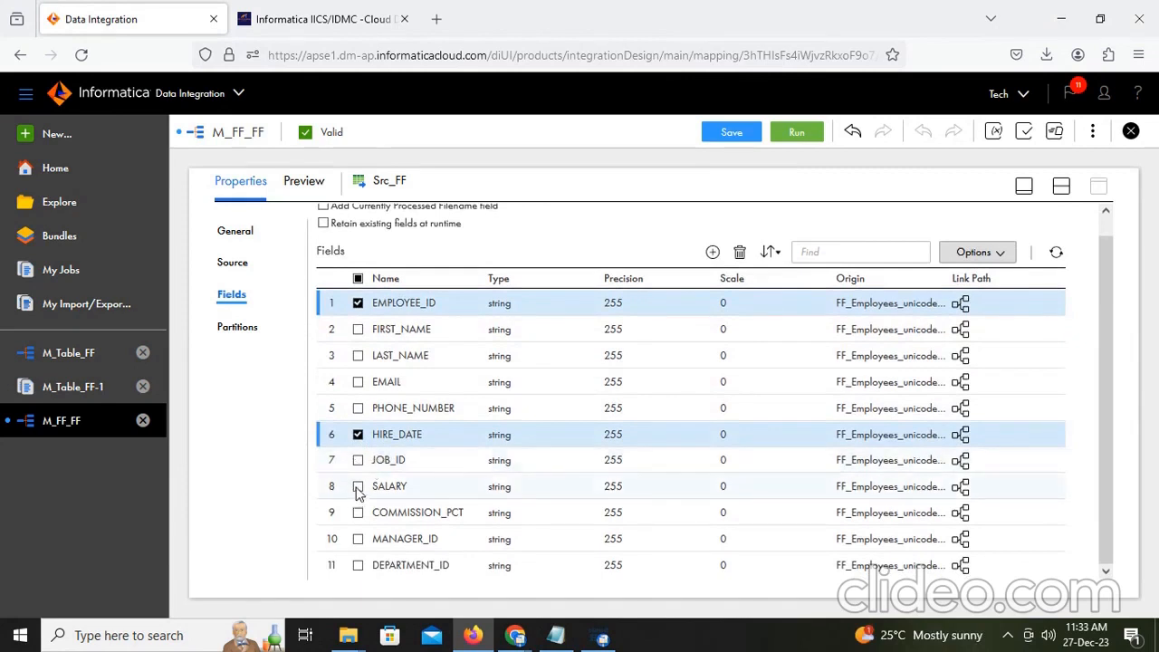
{"action": "left_click", "coordinate": [358, 487]}
{"action": "left_click", "coordinate": [358, 512]}
{"action": "left_click", "coordinate": [358, 539]}
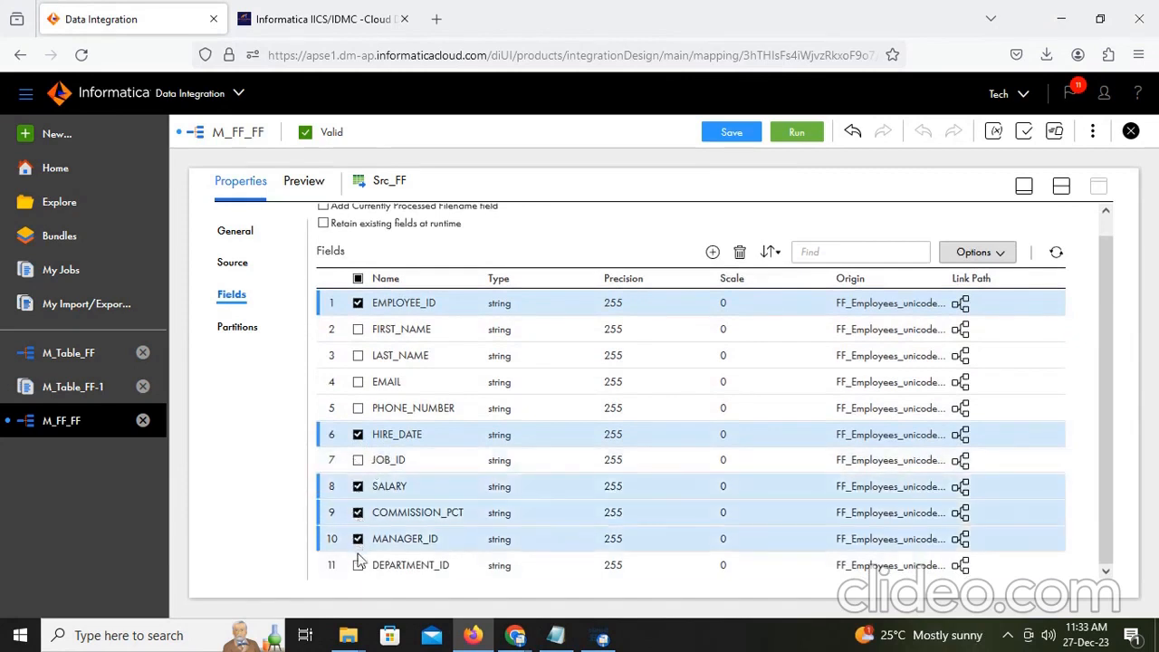
{"action": "left_click", "coordinate": [358, 566]}
Step: Enable metadata editing for the source fields and set the native type of EMPLOYEE_ID to int
{"action": "left_click", "coordinate": [984, 254]}
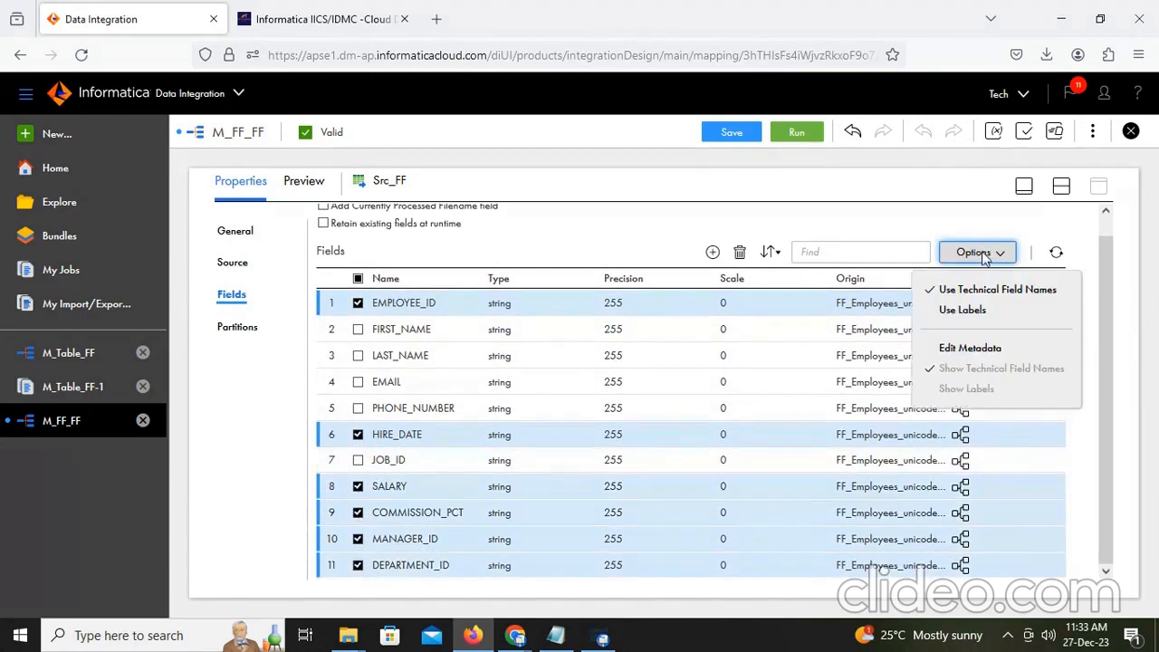
{"action": "left_click", "coordinate": [962, 348]}
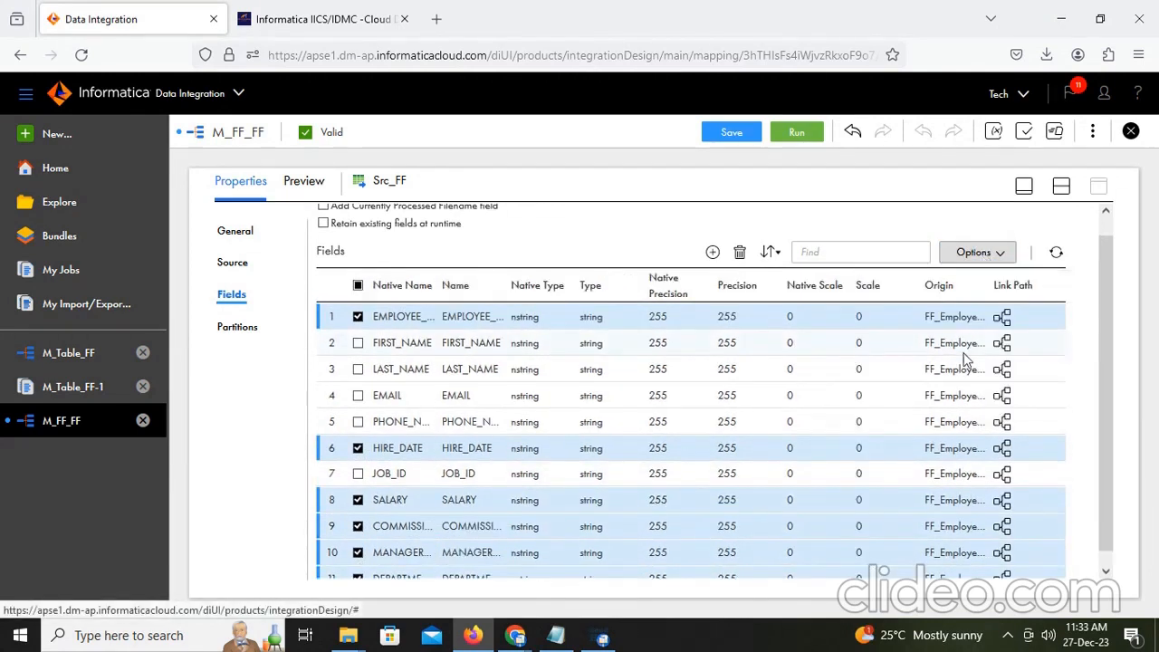
{"action": "left_click", "coordinate": [538, 316]}
{"action": "left_click", "coordinate": [551, 319]}
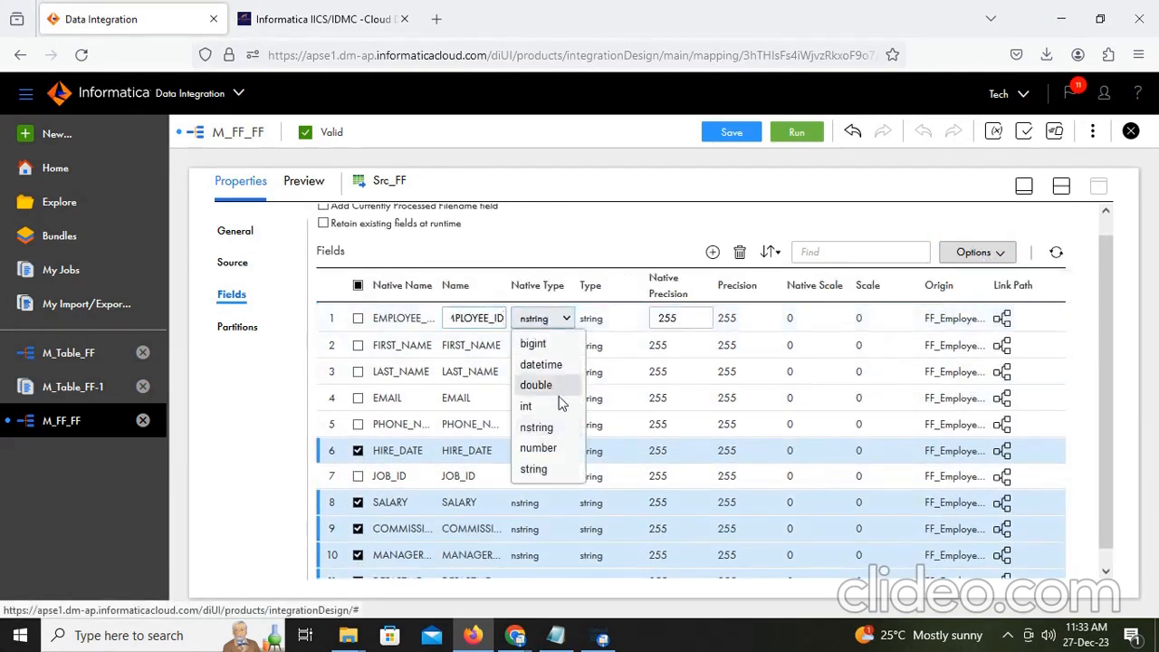
{"action": "left_click", "coordinate": [548, 406]}
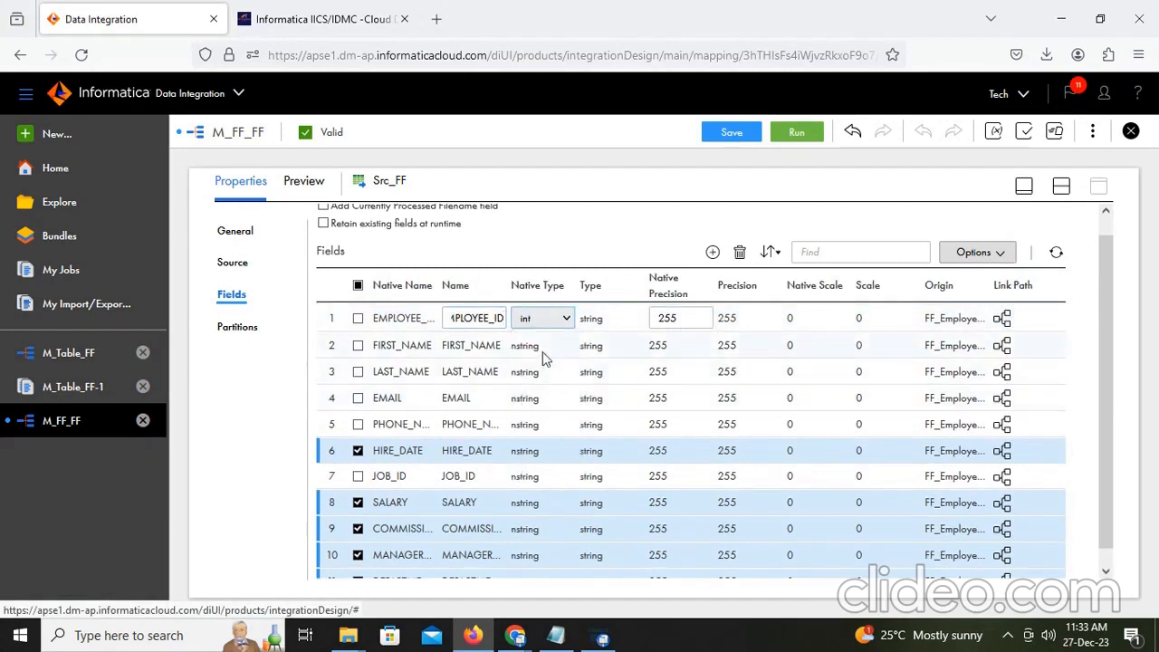
Step: Set the native type of the HIRE_DATE field to datetime
{"action": "left_click", "coordinate": [543, 452]}
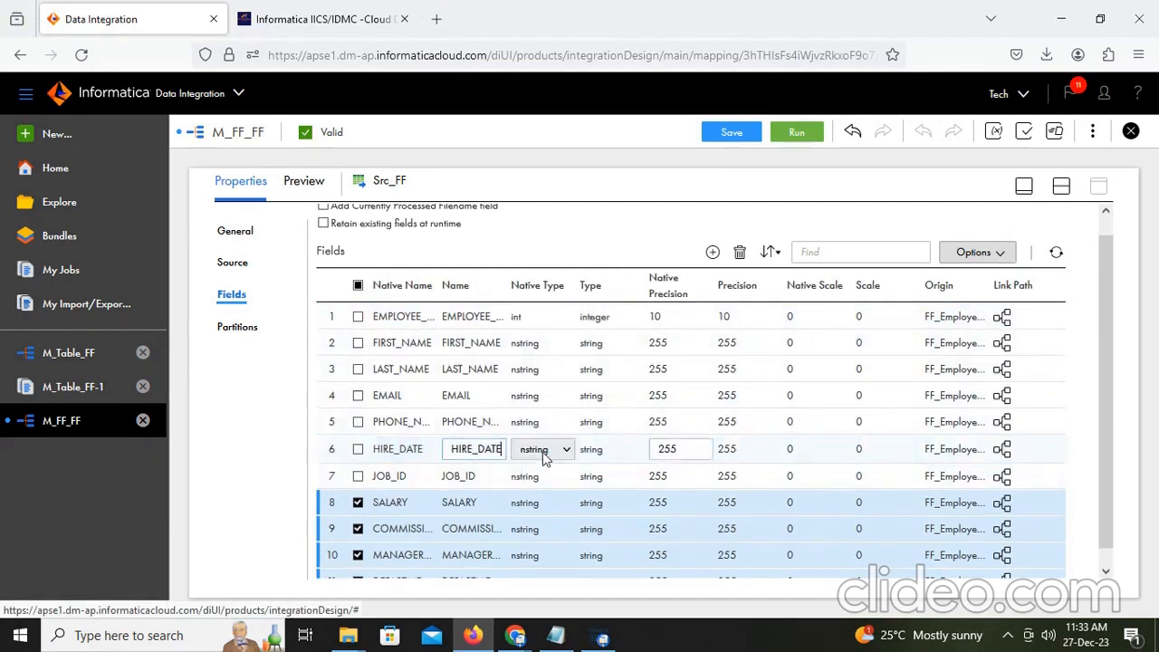
{"action": "left_click", "coordinate": [543, 456]}
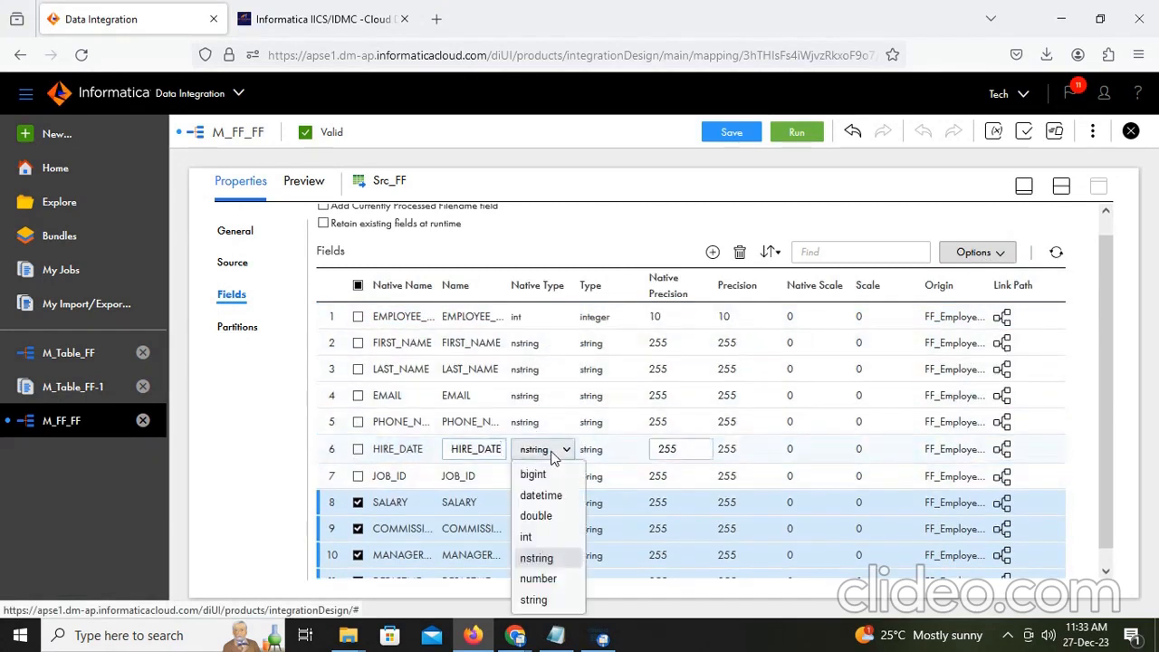
{"action": "left_click", "coordinate": [550, 497]}
Step: Set the native type of the SALARY field to number, keeping the field selected
{"action": "left_click", "coordinate": [536, 510]}
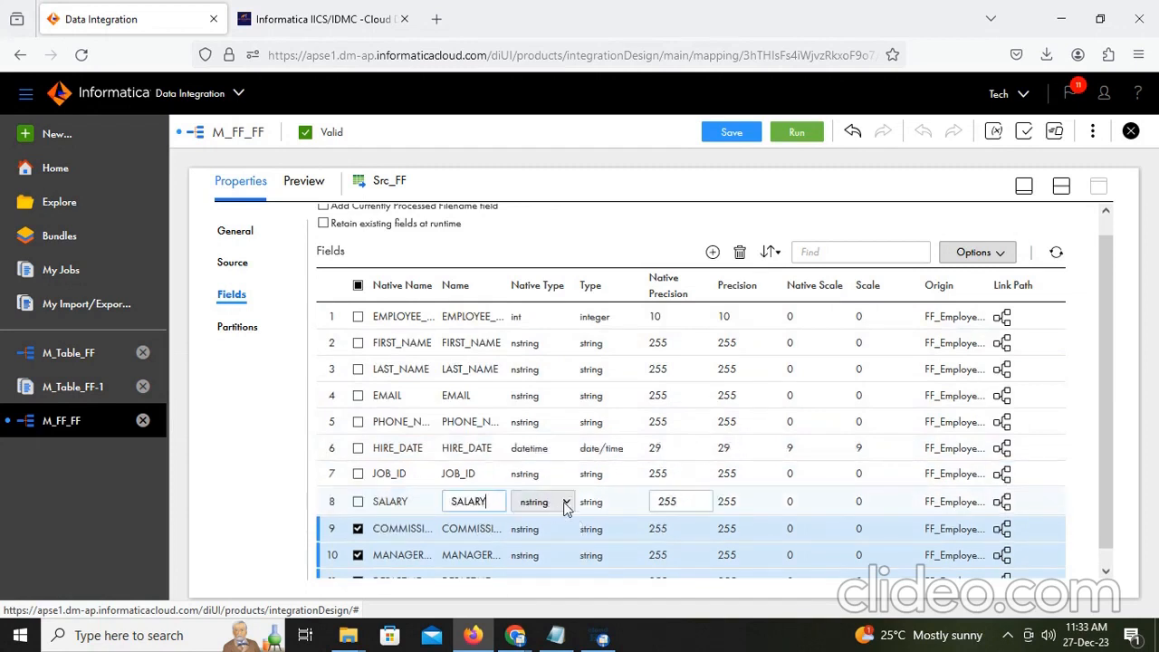
{"action": "left_click", "coordinate": [566, 504]}
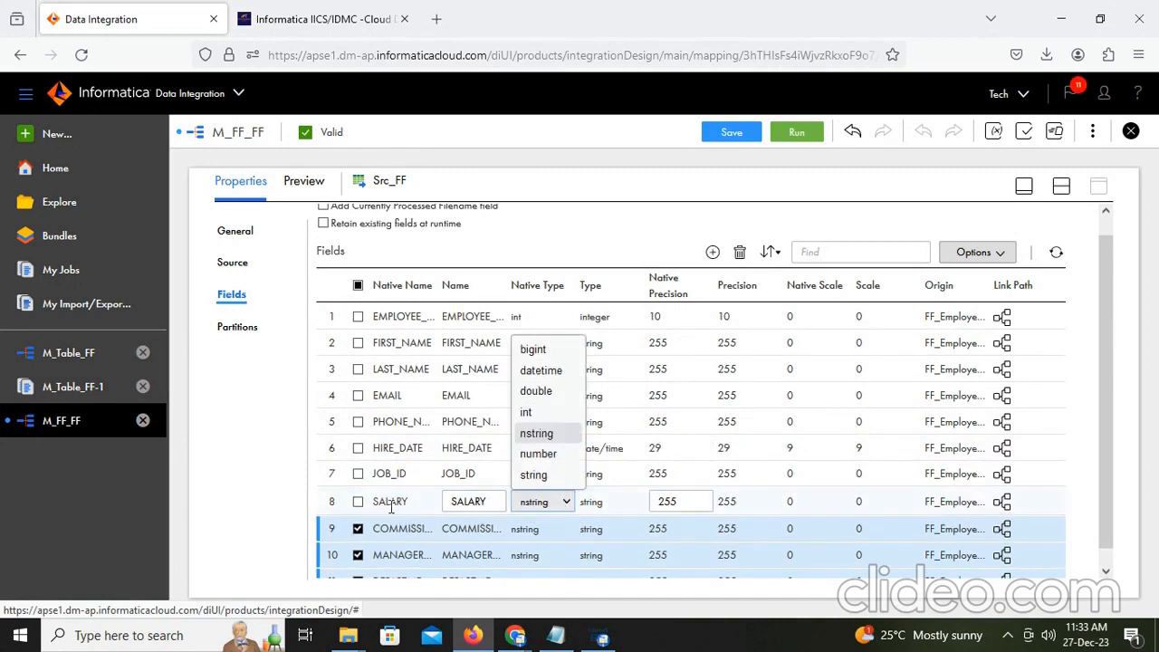
{"action": "left_click", "coordinate": [358, 503]}
{"action": "left_click", "coordinate": [359, 503]}
{"action": "left_click", "coordinate": [566, 504]}
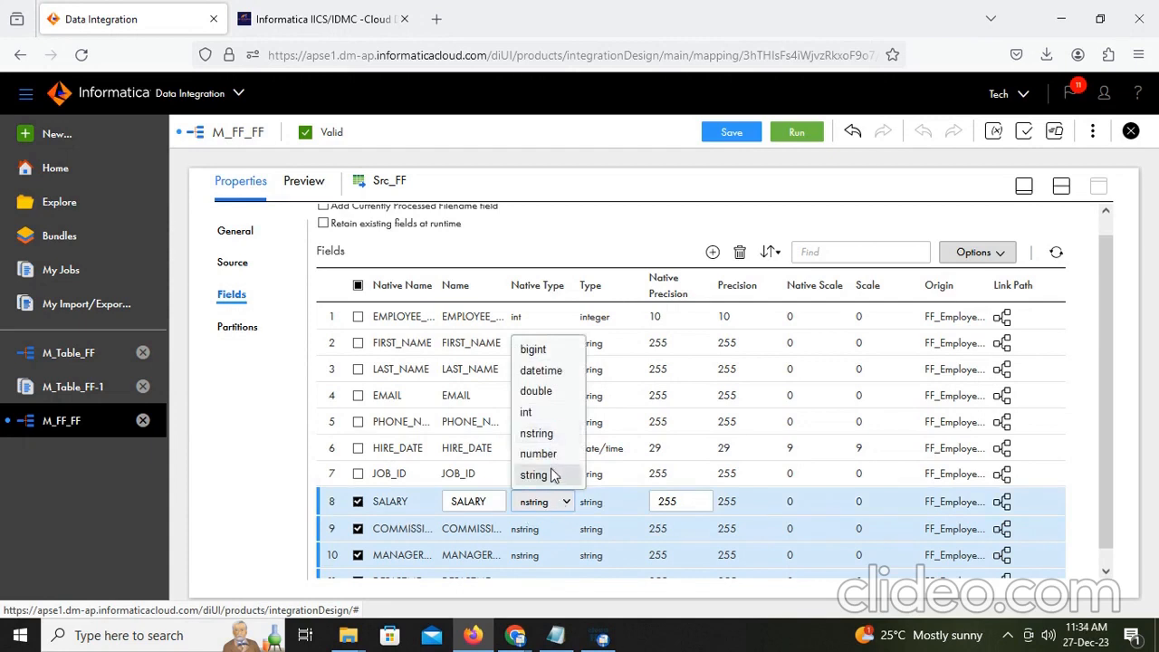
{"action": "left_click", "coordinate": [538, 453]}
Step: Set the native type of the COMMISSION_PCT field to number
{"action": "scroll", "coordinate": [535, 538], "scroll_direction": "down", "scroll_amount": 1}
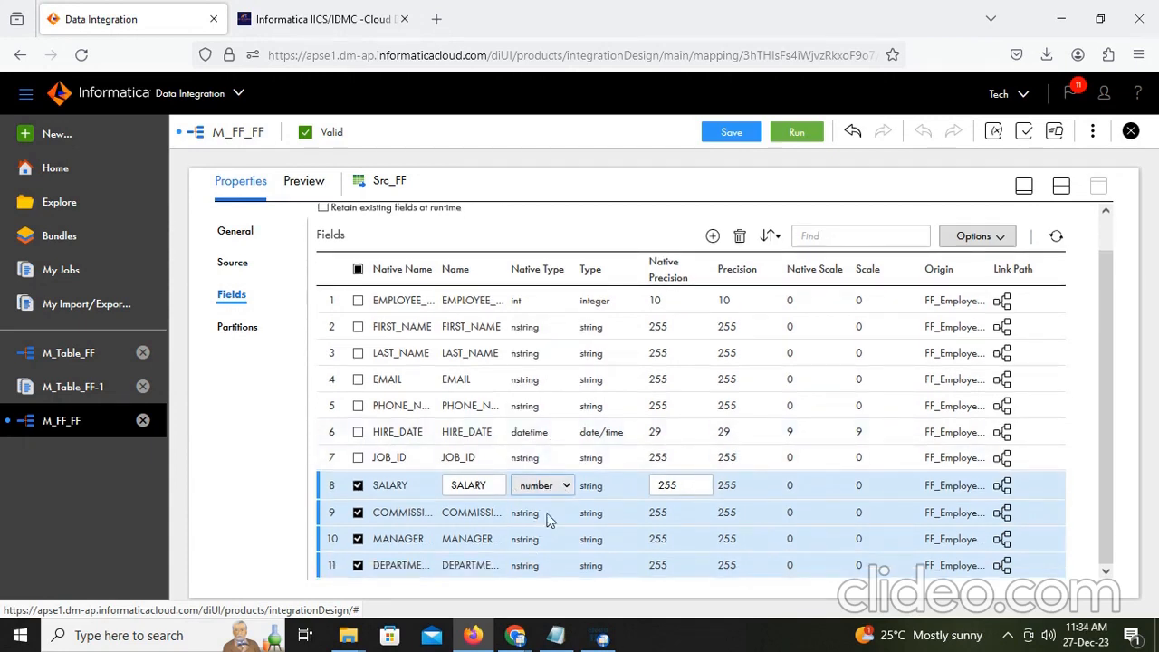
{"action": "left_click", "coordinate": [548, 515]}
{"action": "left_click", "coordinate": [540, 522]}
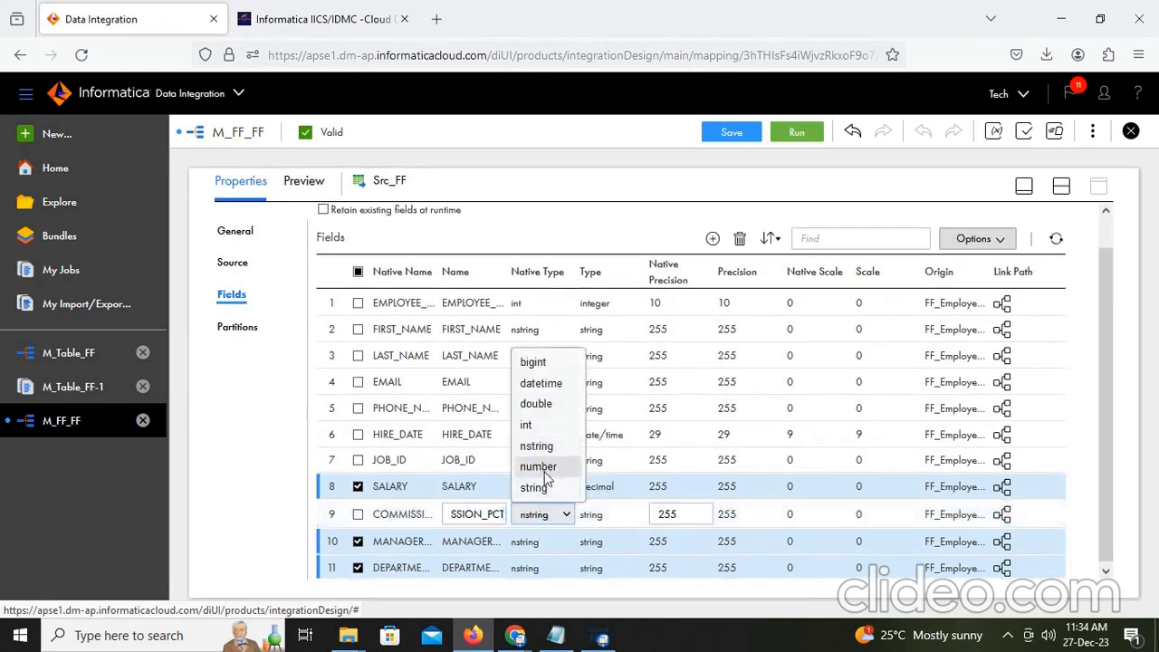
{"action": "left_click", "coordinate": [538, 467]}
Step: Reselect COMMISSION_PCT and MANAGER_ID, and set the native type of MANAGER_ID to number
{"action": "left_click", "coordinate": [538, 544]}
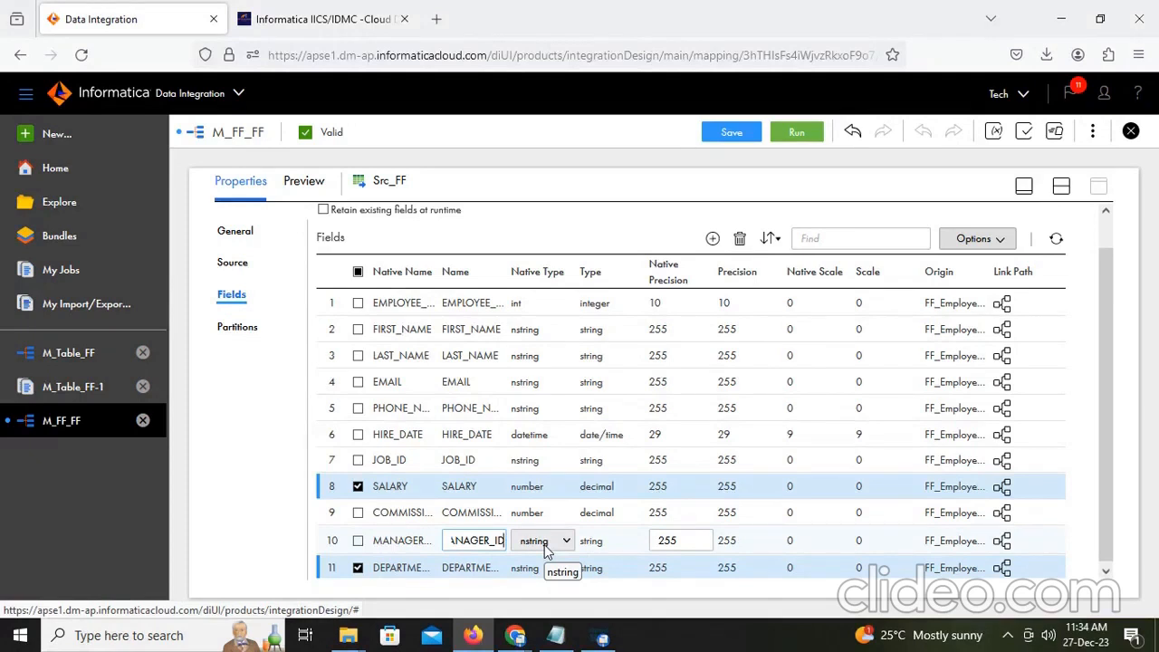
{"action": "left_click", "coordinate": [546, 552]}
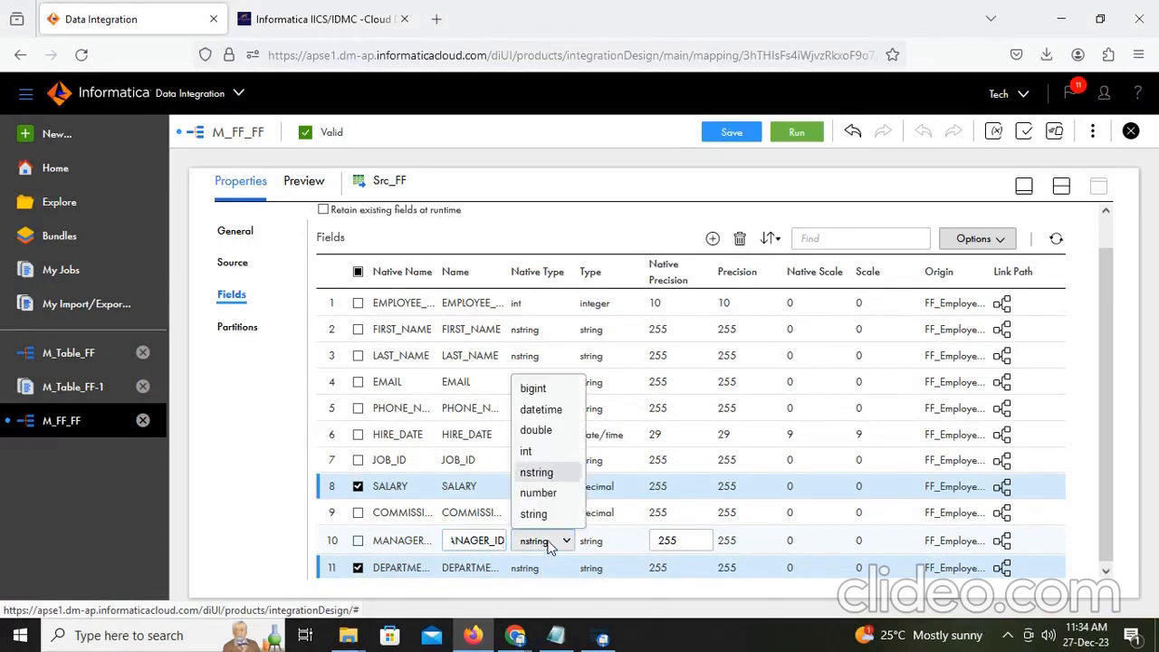
{"action": "left_click", "coordinate": [359, 513]}
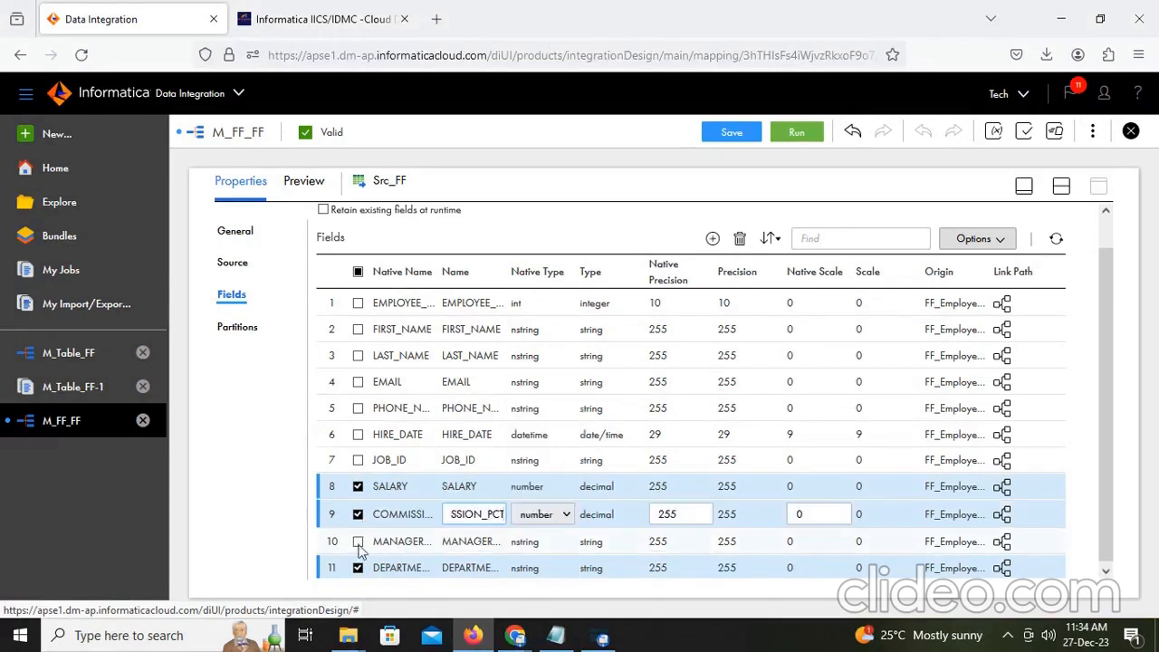
{"action": "left_click", "coordinate": [359, 542]}
{"action": "left_click", "coordinate": [541, 551]}
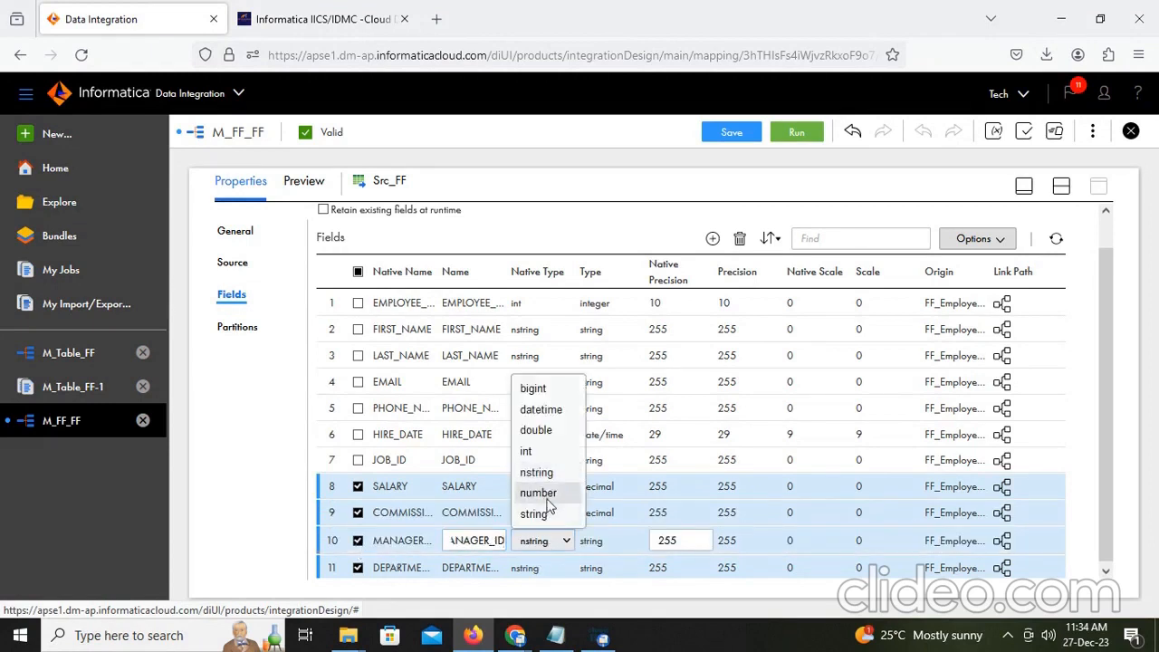
{"action": "left_click", "coordinate": [552, 502]}
Step: Set the native type of the DEPARTMENT_ID field to number and reselect the field
{"action": "left_click", "coordinate": [548, 577]}
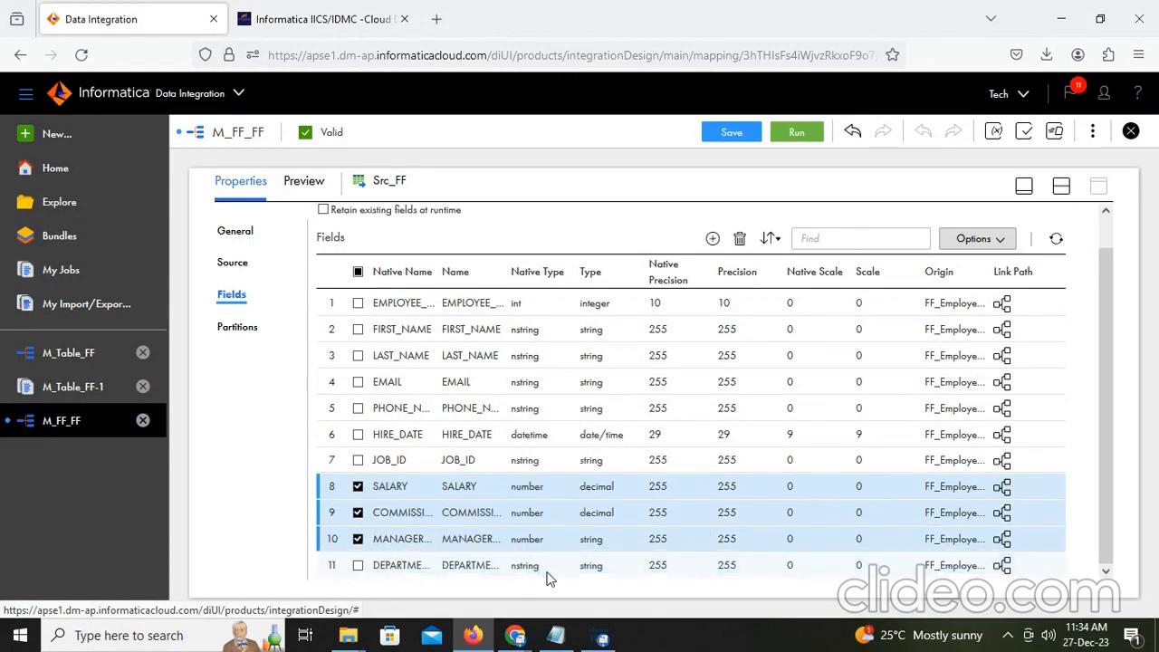
{"action": "left_click", "coordinate": [550, 573]}
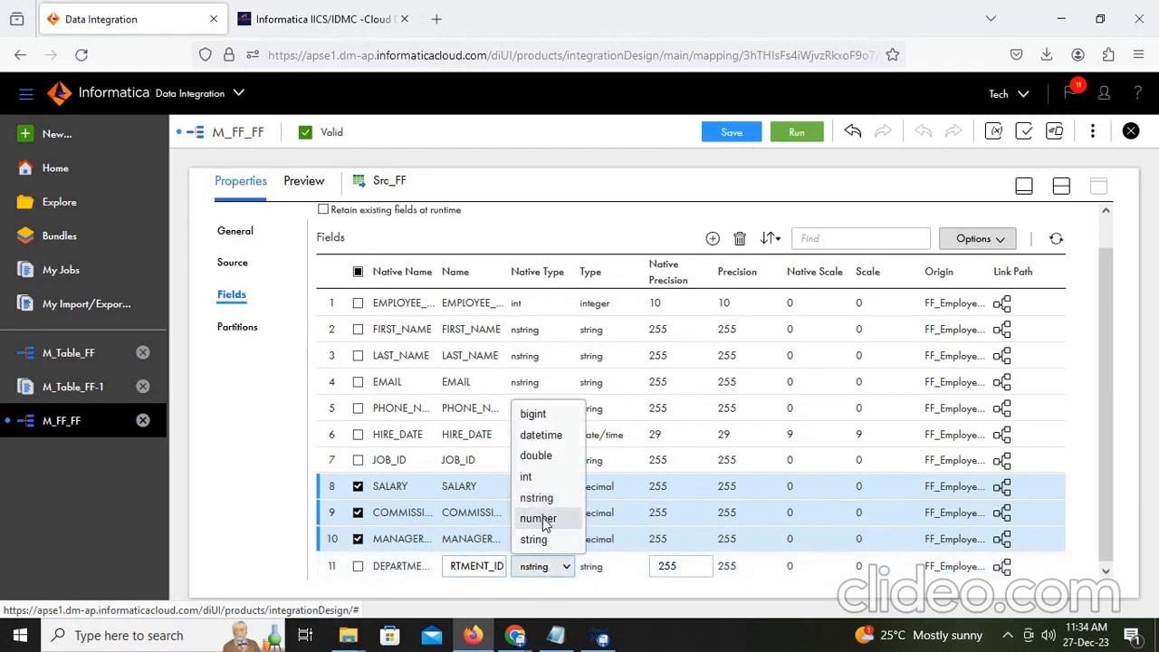
{"action": "left_click", "coordinate": [547, 517]}
{"action": "left_click", "coordinate": [357, 569]}
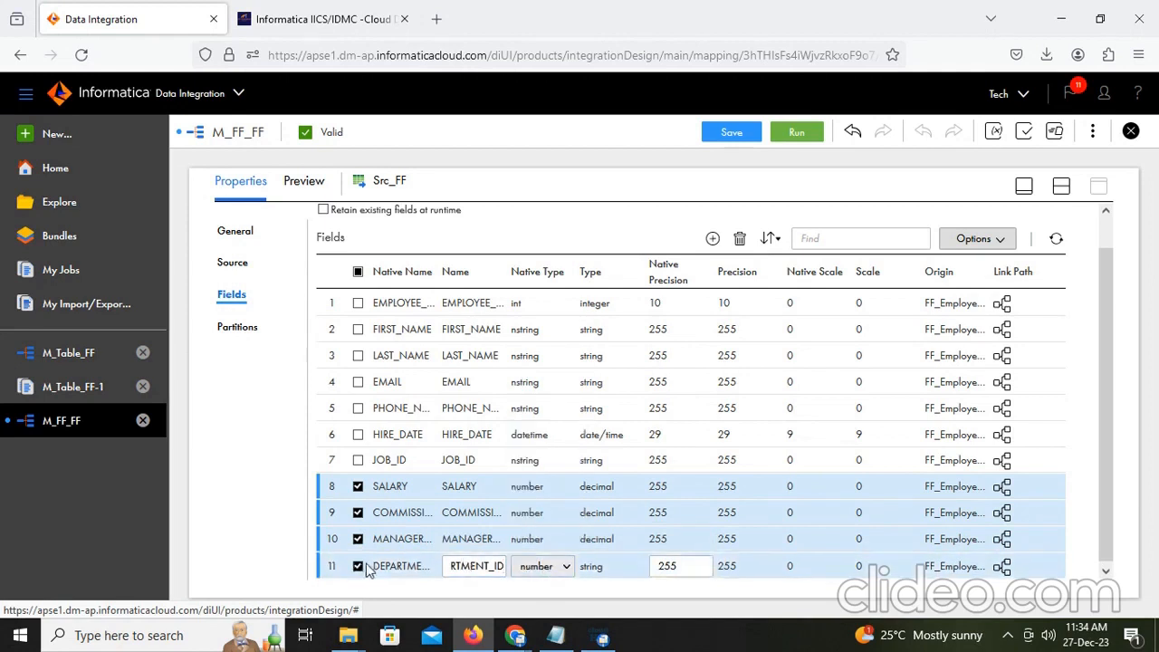
Step: Select the EMPLOYEE_ID field of Src_FF and set its native type to number
{"action": "scroll", "coordinate": [471, 455], "scroll_direction": "up", "scroll_amount": 1}
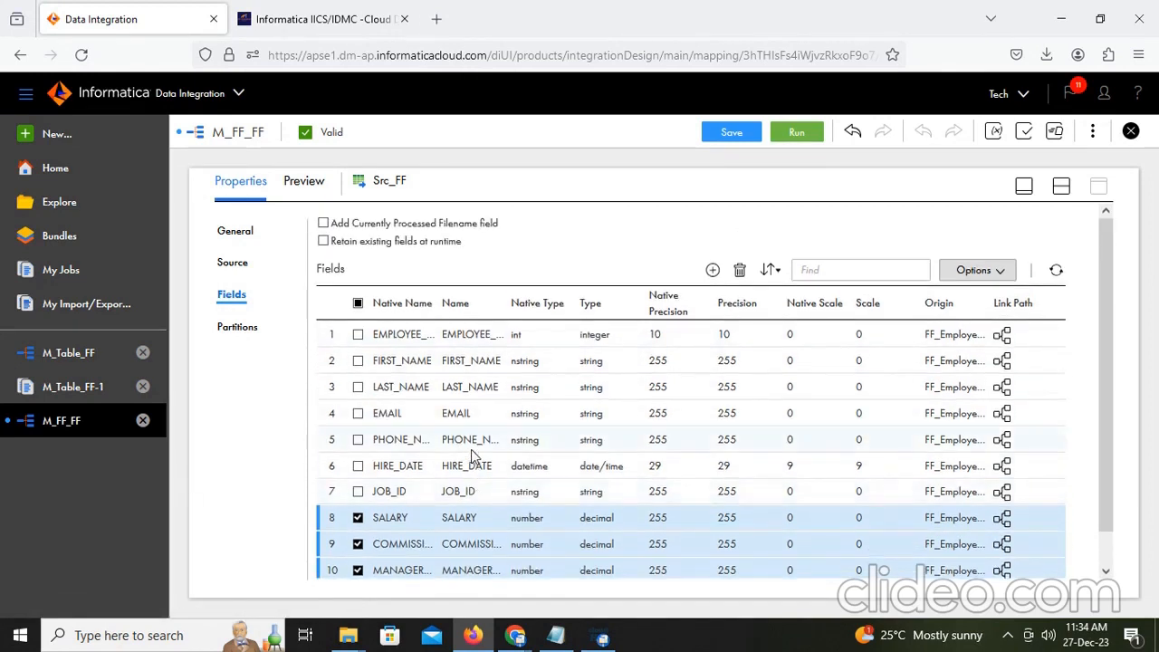
{"action": "left_click", "coordinate": [358, 335]}
{"action": "left_click", "coordinate": [548, 337]}
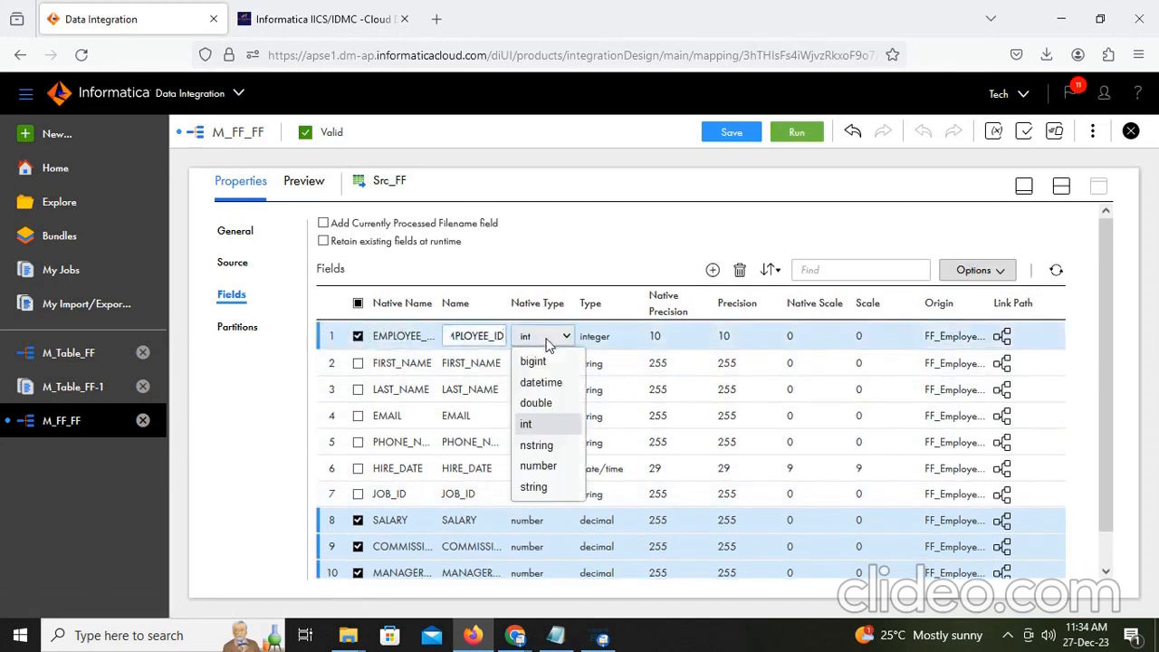
{"action": "left_click", "coordinate": [549, 465]}
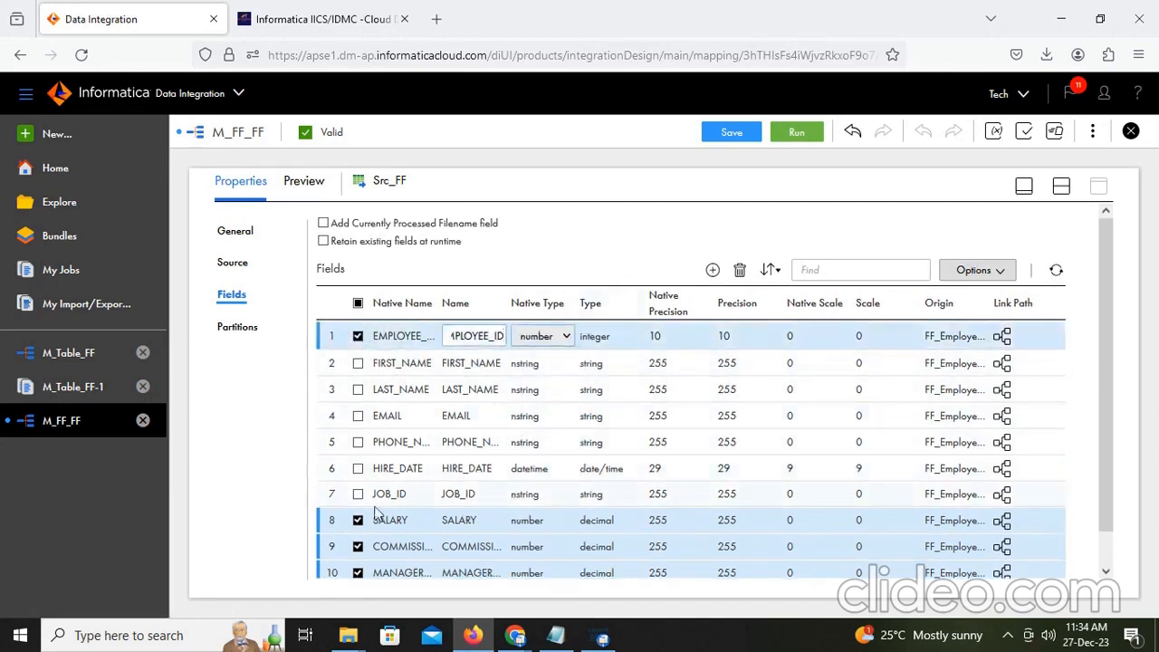
Step: Select the HIRE_DATE field with its datetime native type, and save the mapping
{"action": "left_click", "coordinate": [358, 468]}
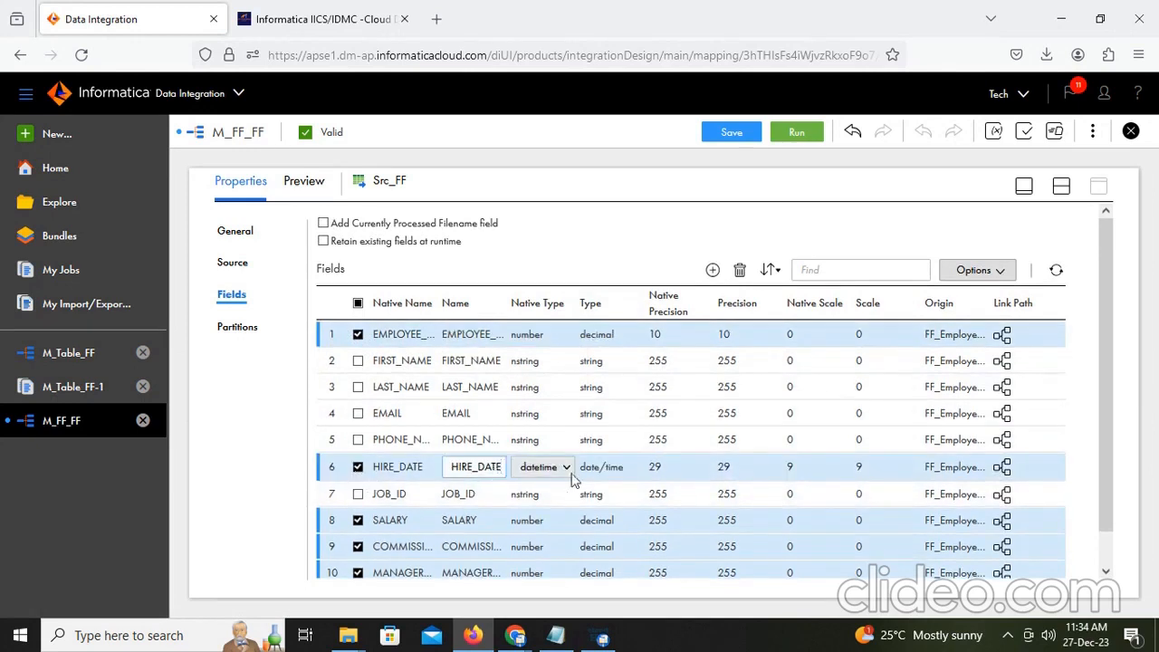
{"action": "left_click", "coordinate": [1002, 272]}
{"action": "left_click", "coordinate": [1025, 244]}
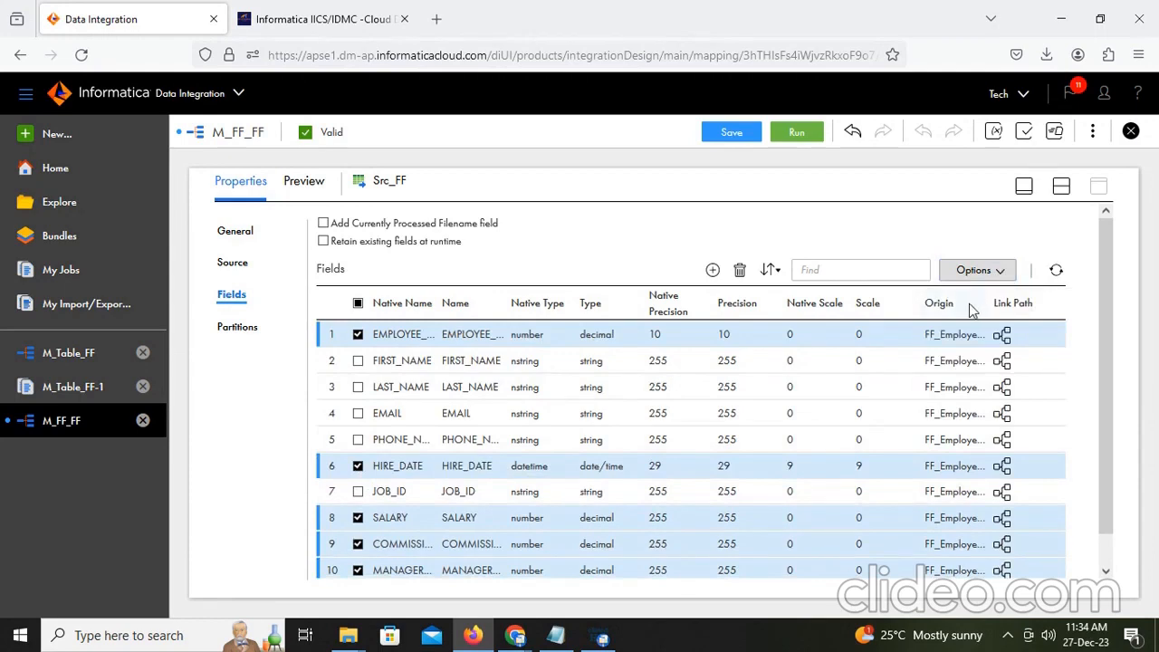
{"action": "left_click", "coordinate": [732, 132]}
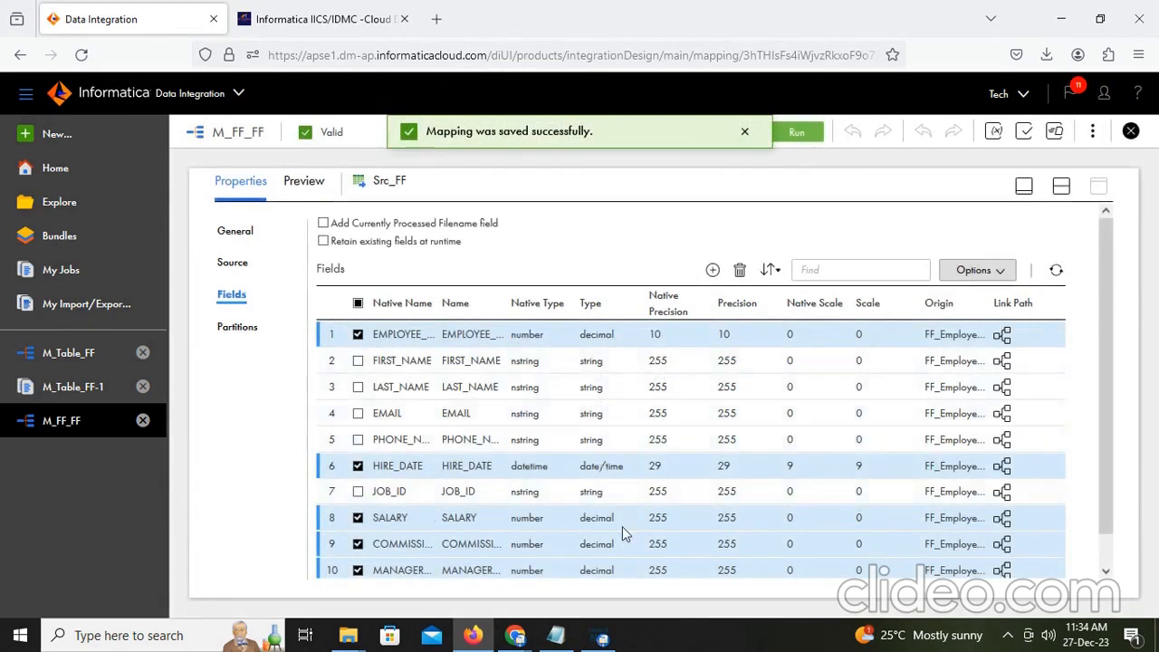
{"action": "scroll", "coordinate": [623, 527], "scroll_direction": "down", "scroll_amount": 1}
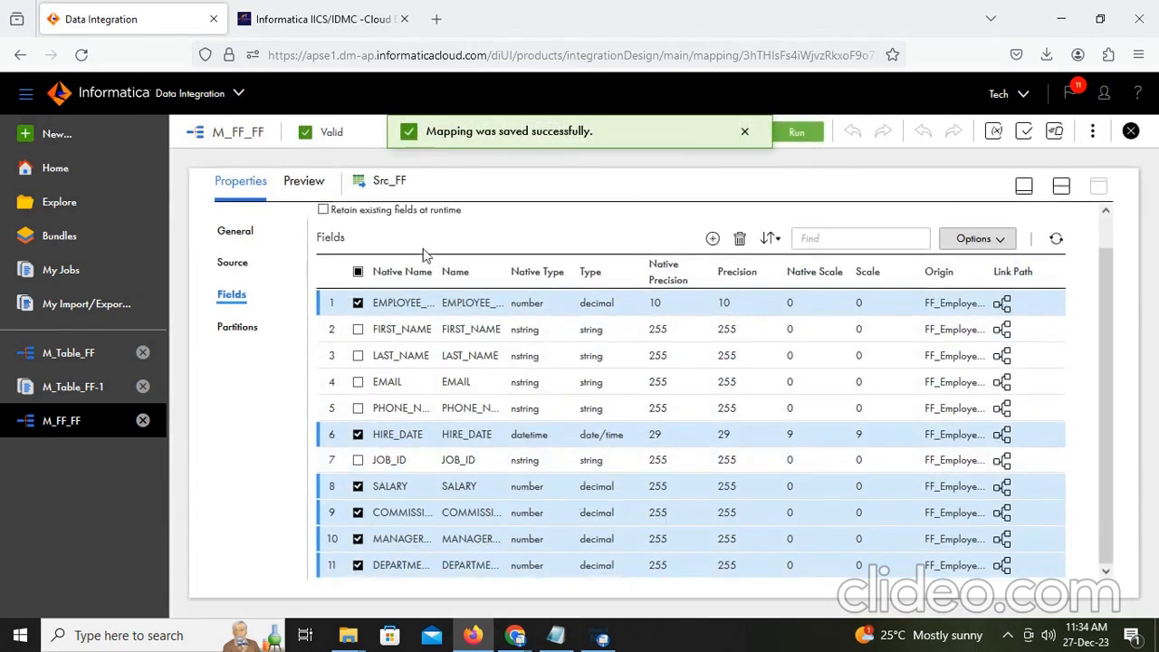
Step: Open the maximized properties of the Target transformation and rename it Tgt_FF
{"action": "left_click", "coordinate": [1062, 186]}
{"action": "left_click", "coordinate": [684, 314]}
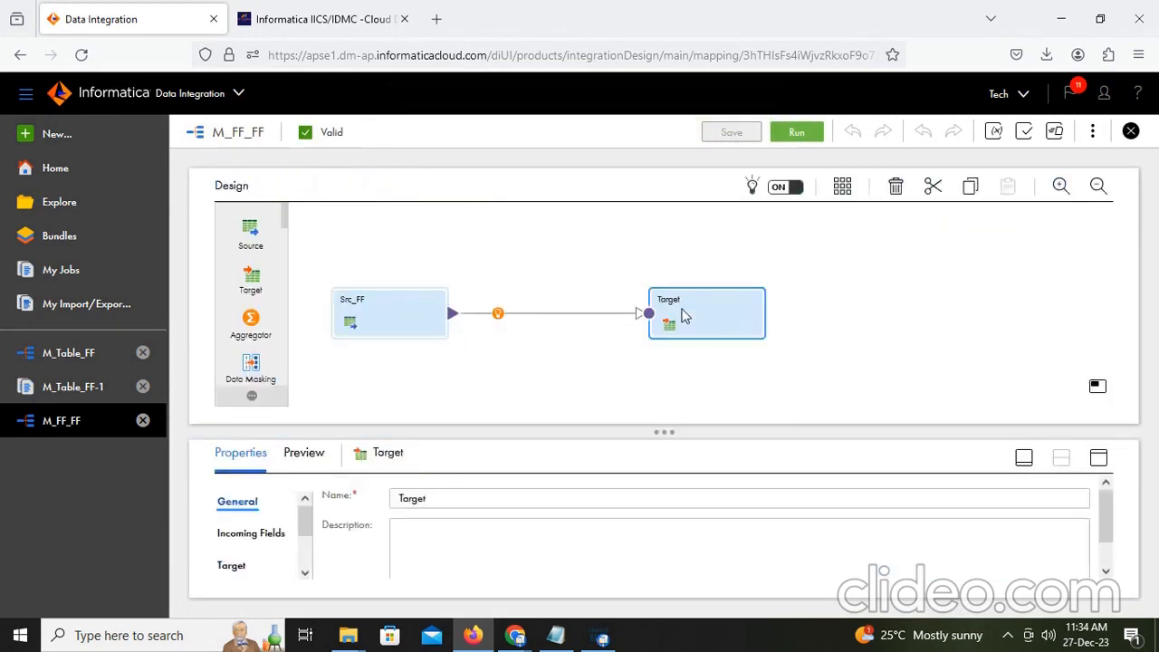
{"action": "left_click", "coordinate": [1099, 459]}
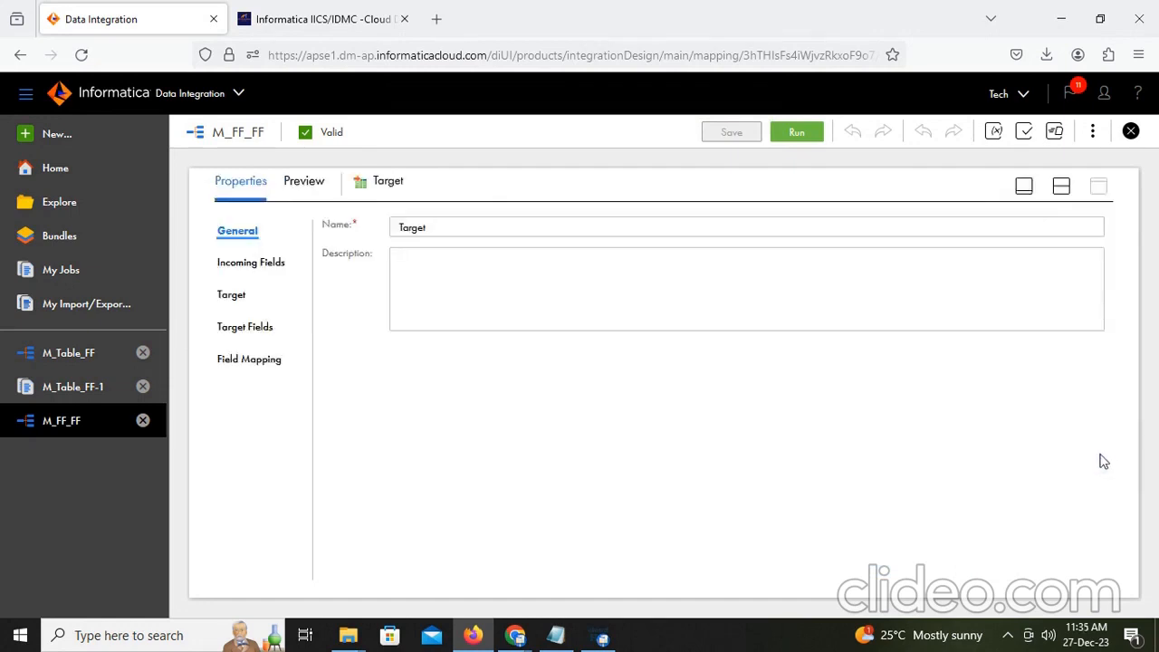
{"action": "left_click", "coordinate": [451, 226]}
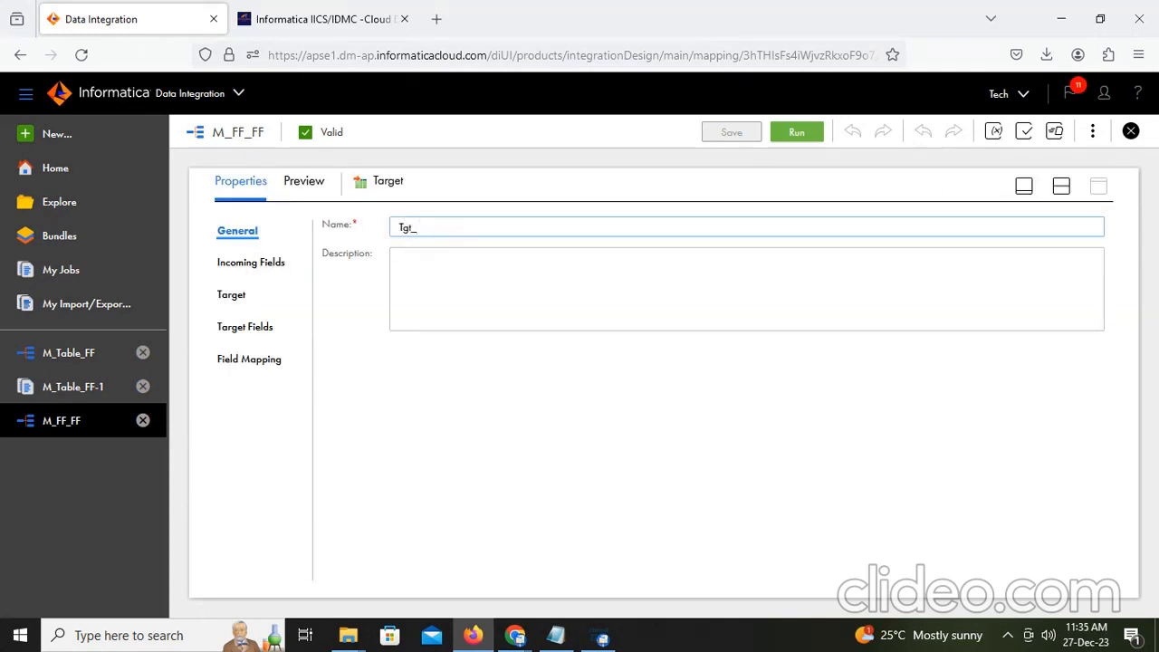
{"action": "type", "text": "Tgt_FF"}
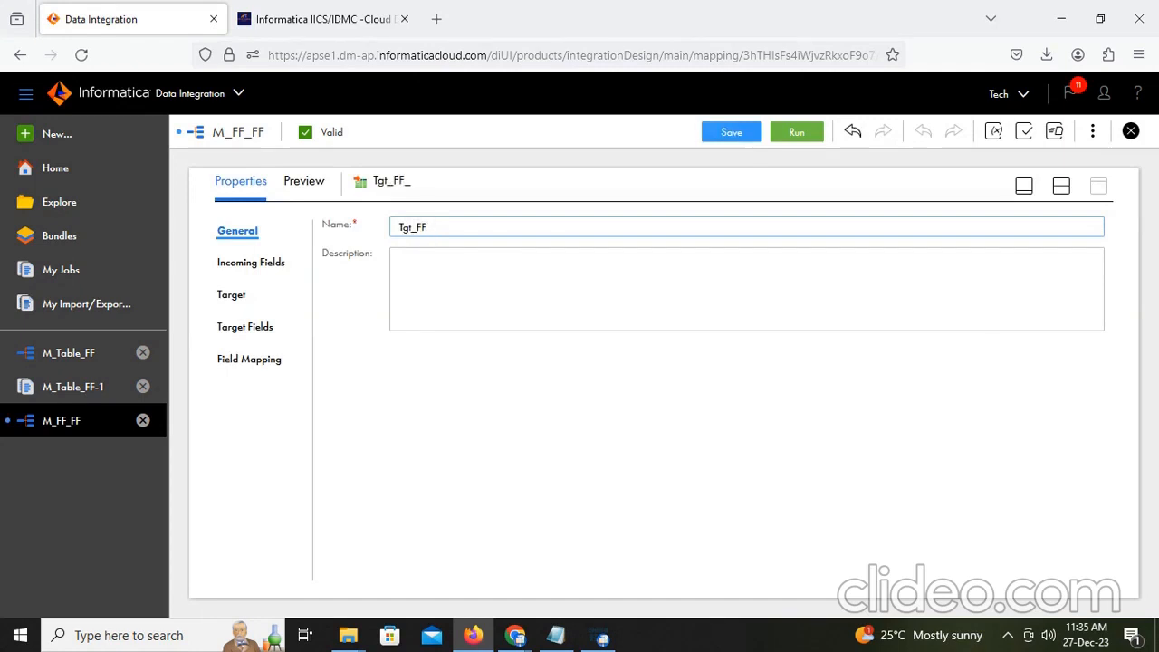
Step: Review the incoming fields of Tgt_FF, and view and test its T_FF_mm_dd_yyyy connection, checking the directory
{"action": "left_click", "coordinate": [239, 264]}
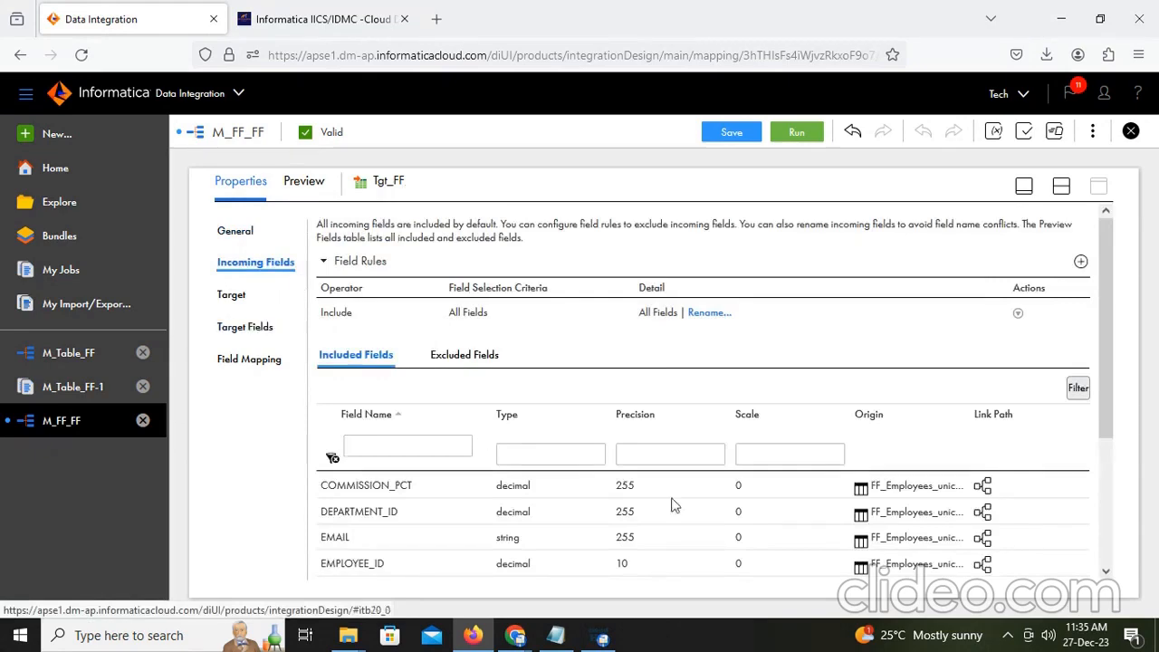
{"action": "scroll", "coordinate": [1082, 417], "scroll_direction": "down", "scroll_amount": 3}
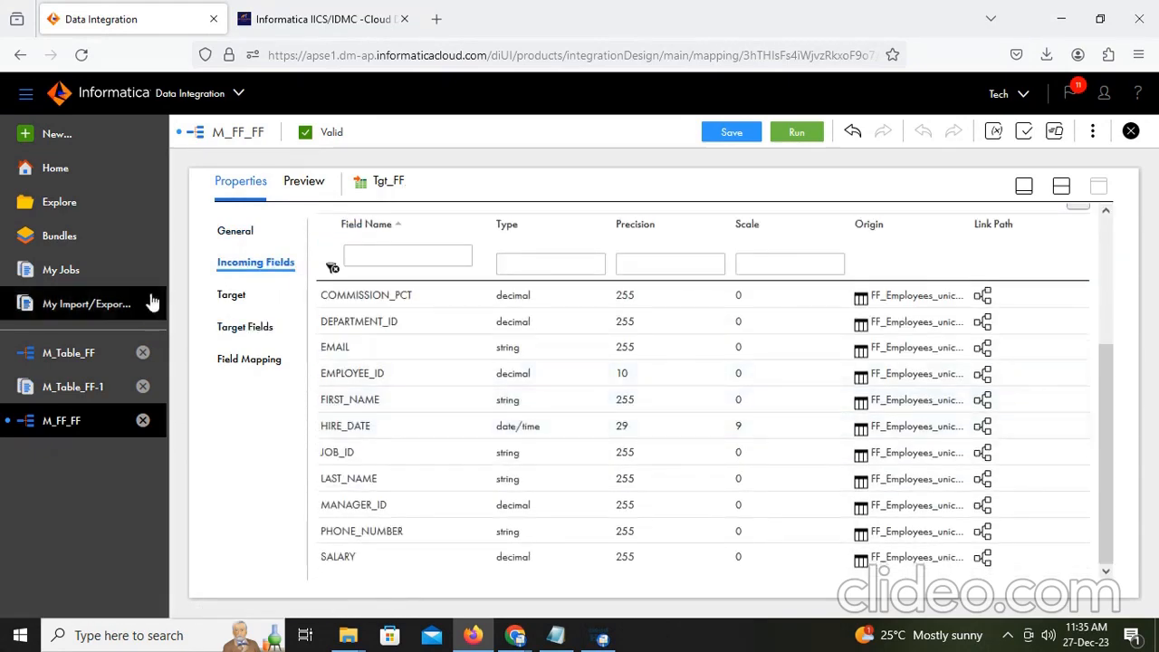
{"action": "left_click", "coordinate": [232, 294]}
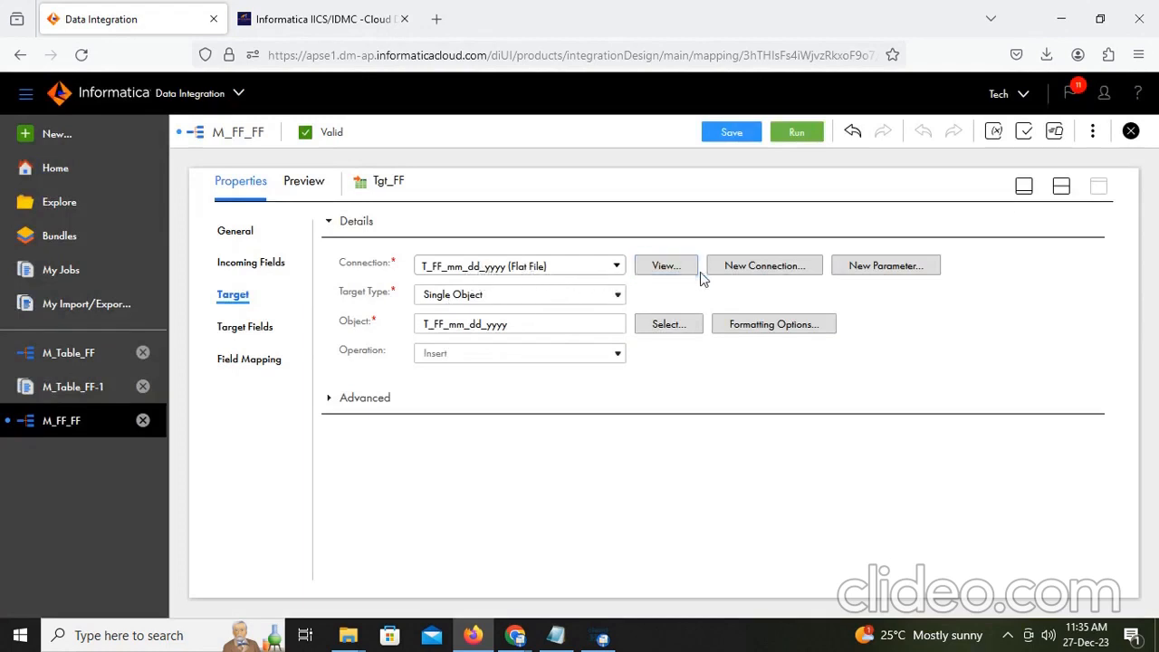
{"action": "left_click", "coordinate": [658, 270]}
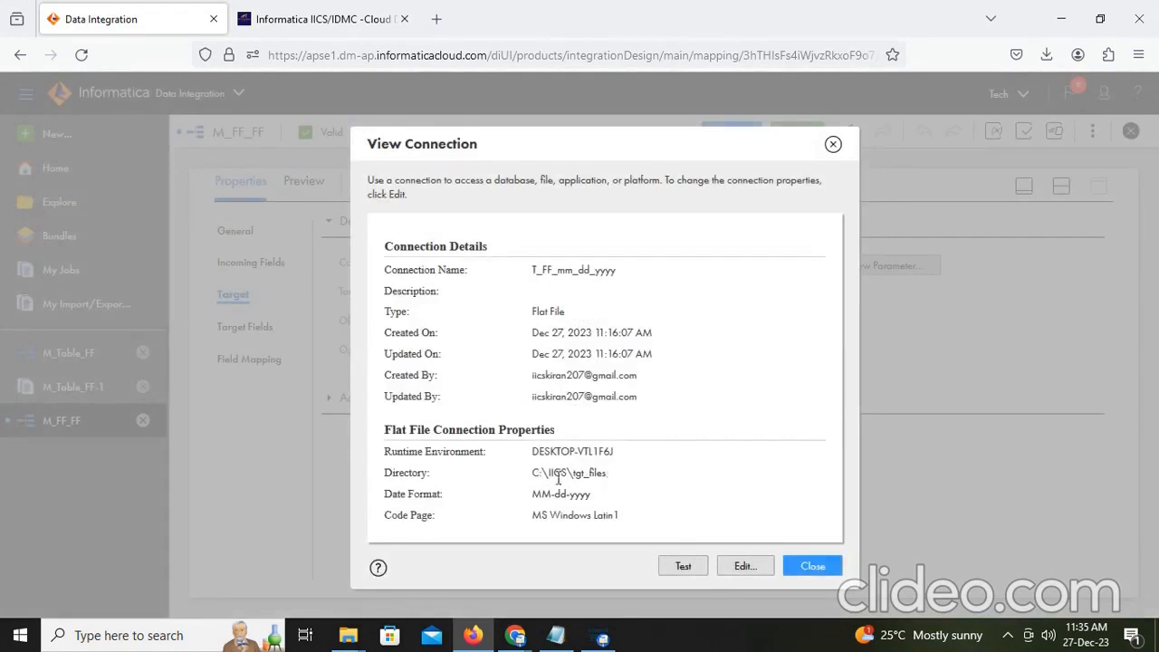
{"action": "left_click_drag", "start_coordinate": [612, 477], "coordinate": [519, 475]}
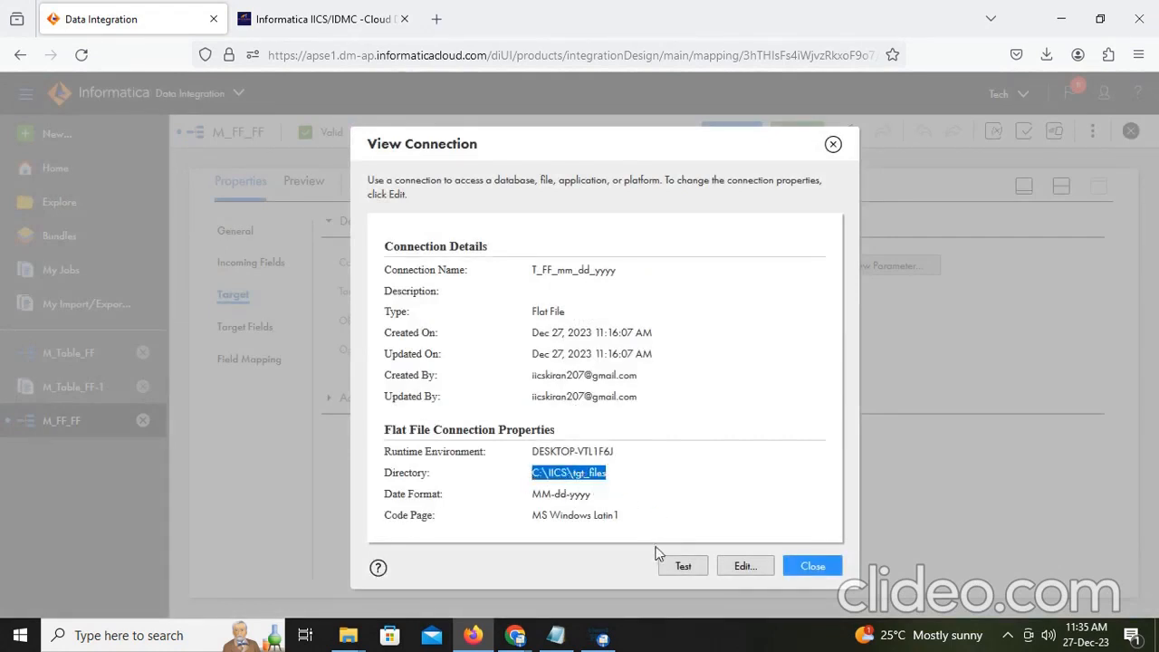
{"action": "left_click", "coordinate": [690, 571]}
{"action": "left_click", "coordinate": [819, 597]}
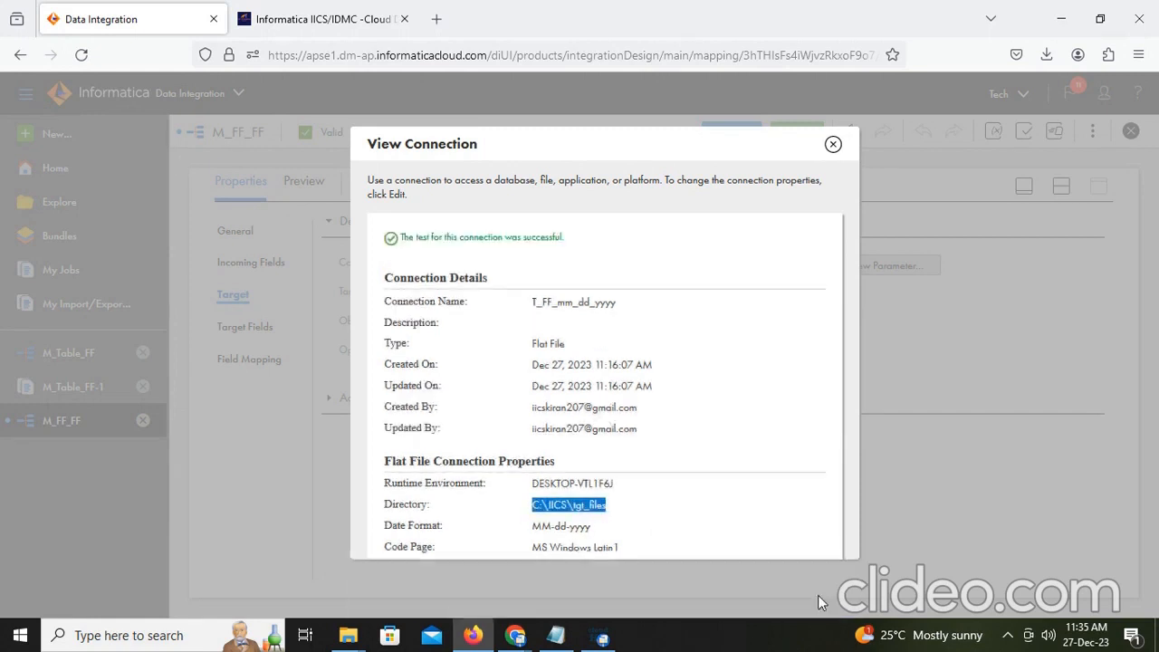
Step: Review the advanced settings of the target and accept its comma-delimited formatting options with field labels imported from row 1
{"action": "left_click", "coordinate": [249, 326]}
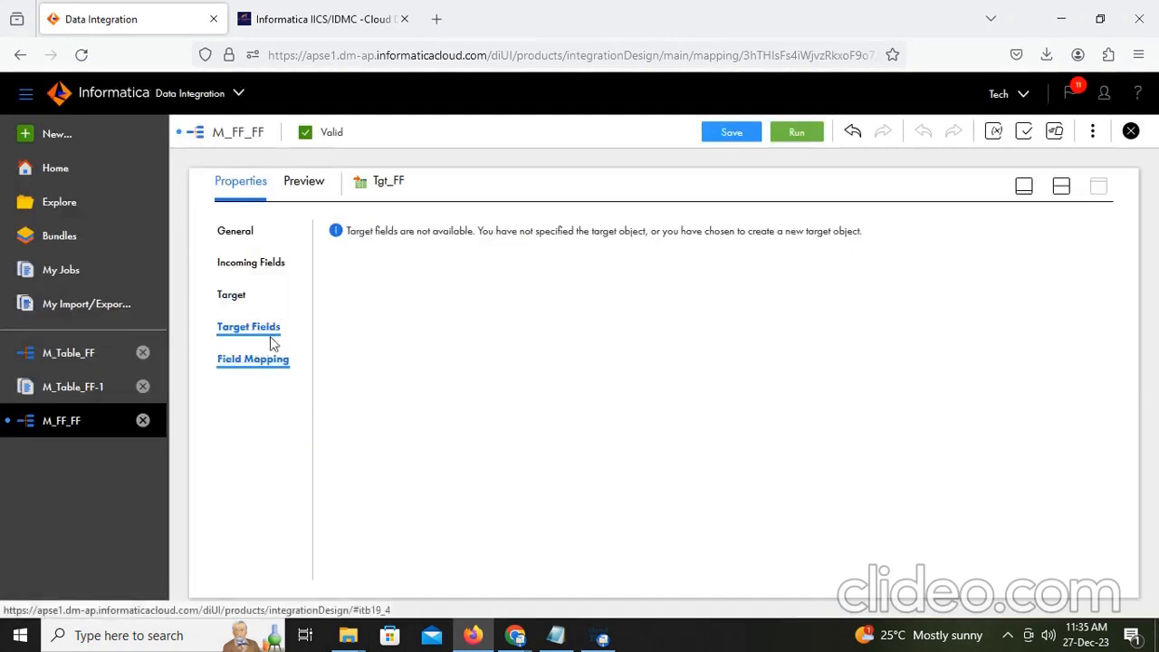
{"action": "left_click", "coordinate": [233, 296]}
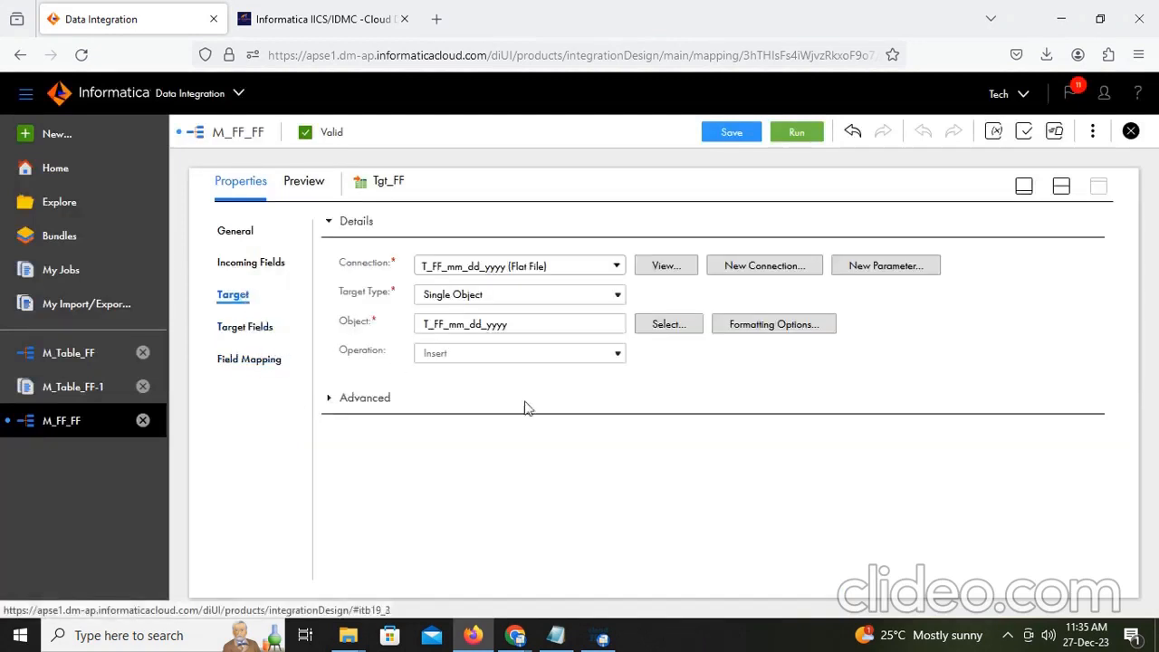
{"action": "left_click", "coordinate": [340, 399]}
{"action": "scroll", "coordinate": [815, 485], "scroll_direction": "down", "scroll_amount": 5}
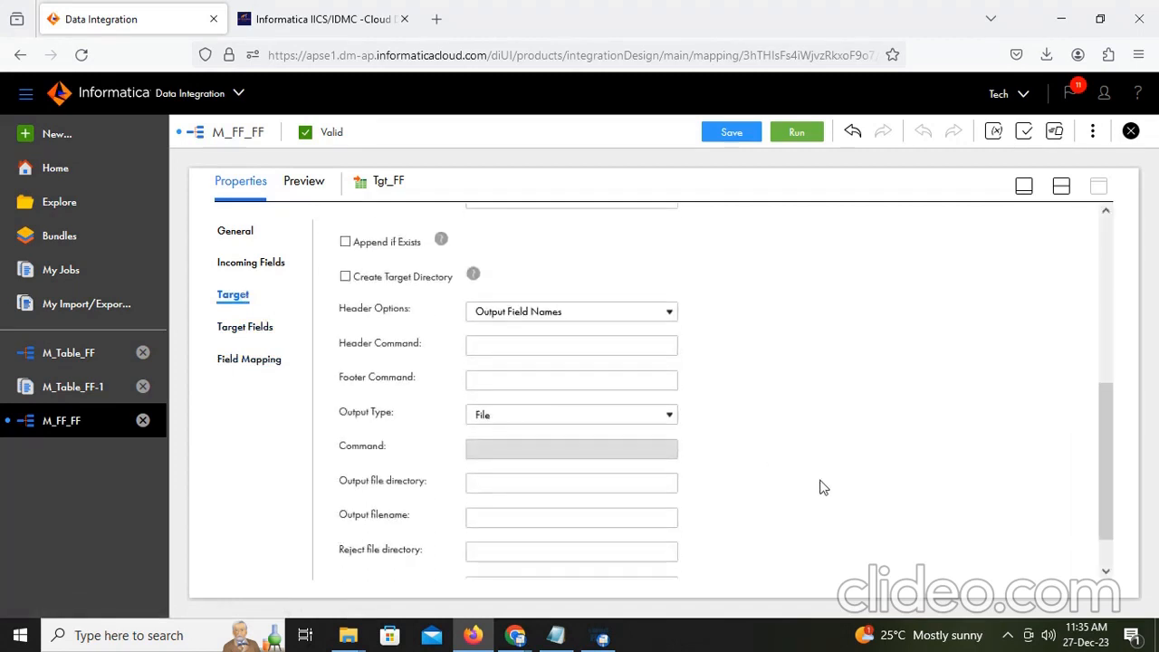
{"action": "scroll", "coordinate": [823, 489], "scroll_direction": "down", "scroll_amount": 1}
{"action": "scroll", "coordinate": [823, 488], "scroll_direction": "up", "scroll_amount": 6}
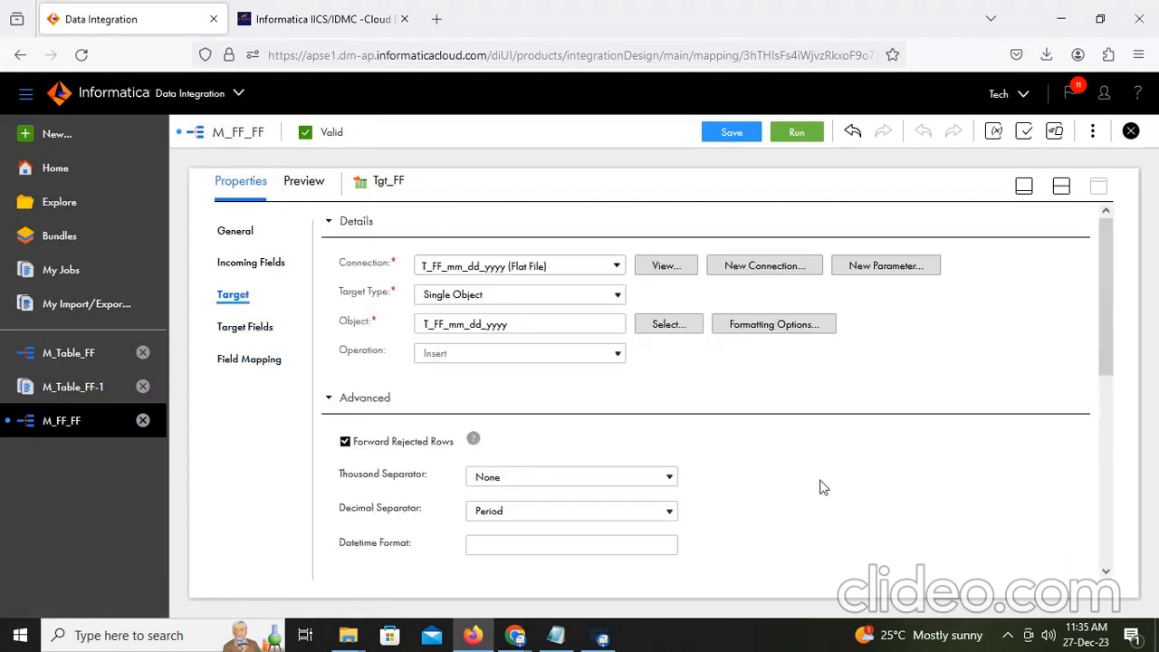
{"action": "left_click", "coordinate": [781, 327]}
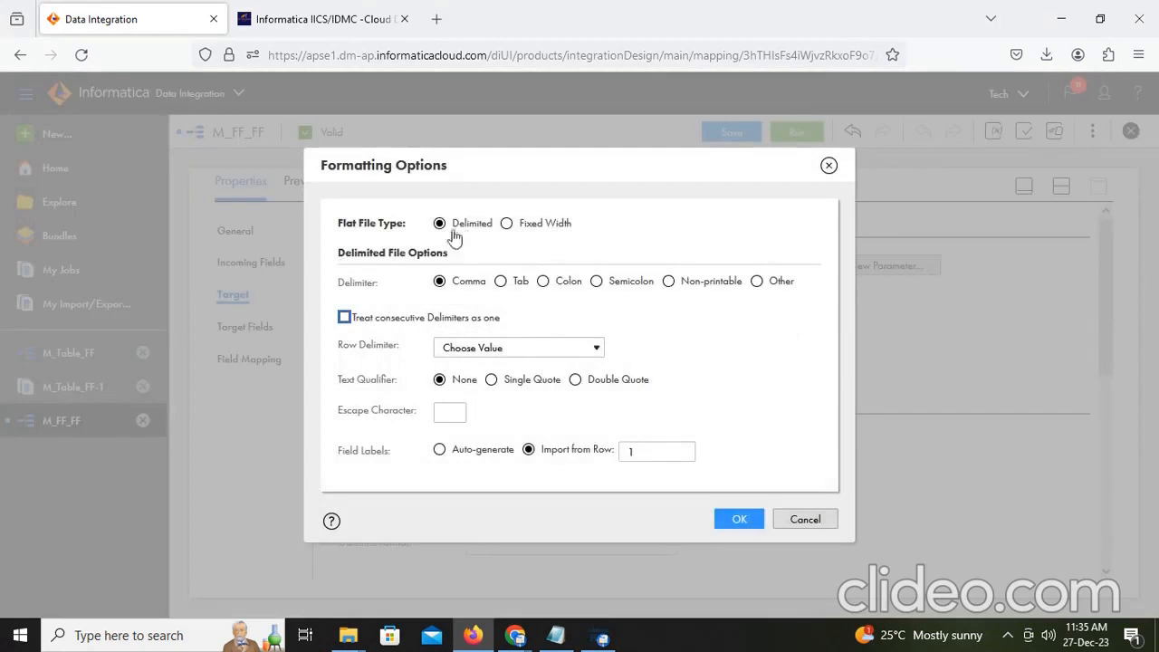
{"action": "left_click", "coordinate": [741, 521]}
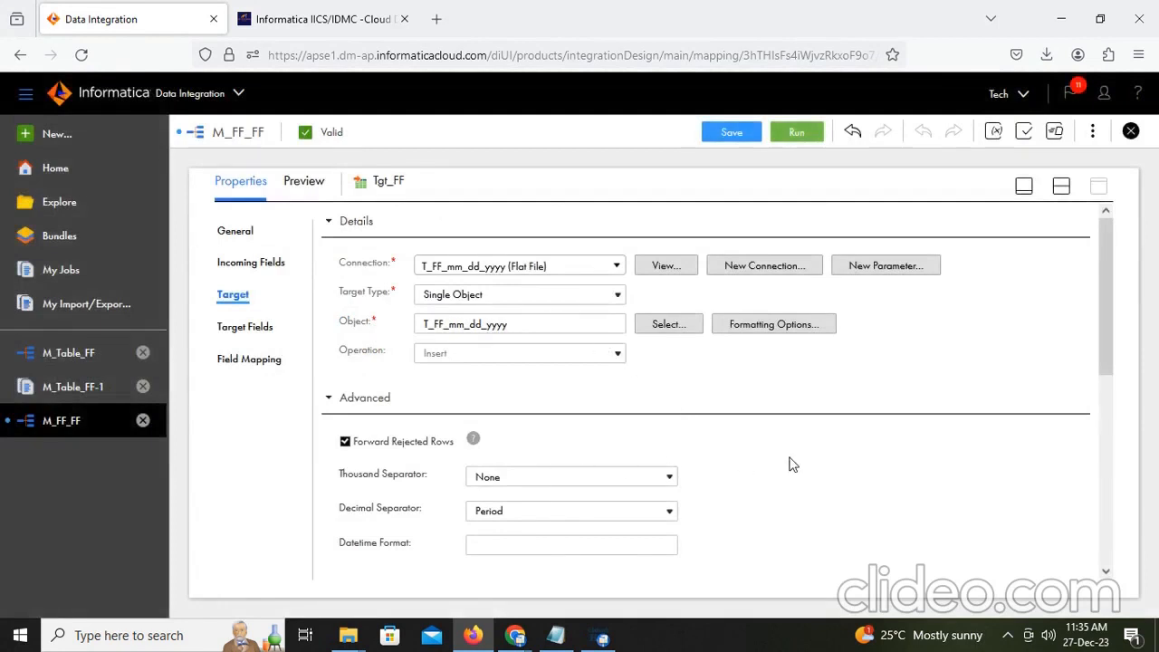
Step: Examine the target fields and field mapping of Tgt_FF, and read through its advanced target settings
{"action": "scroll", "coordinate": [789, 465], "scroll_direction": "down", "scroll_amount": 5}
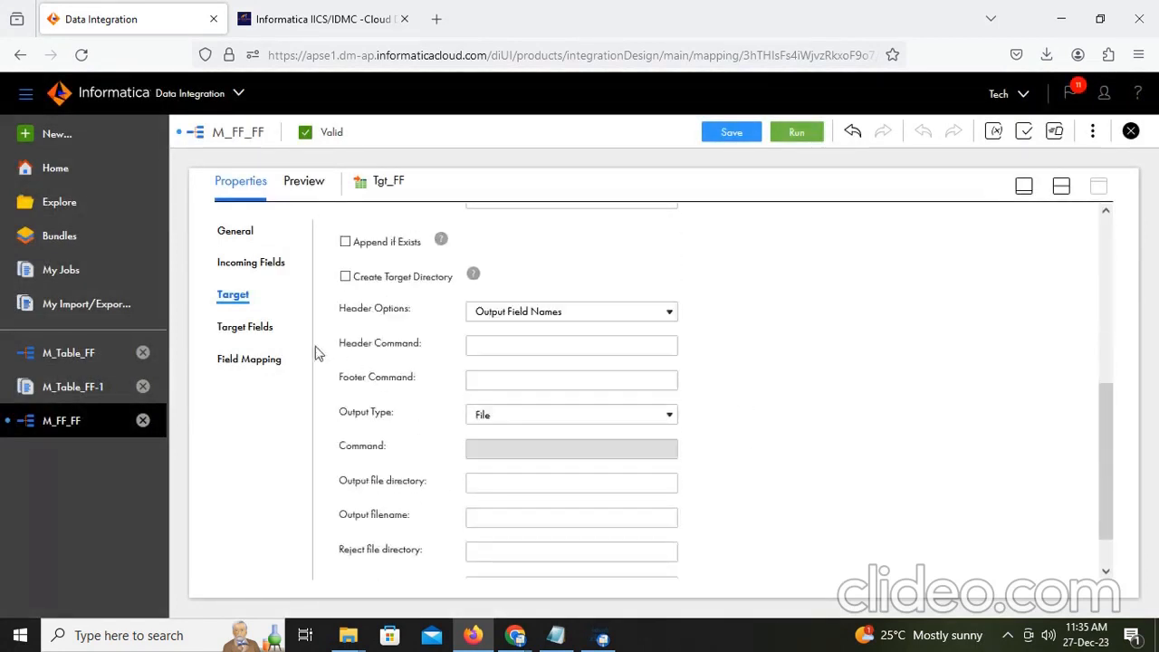
{"action": "left_click", "coordinate": [268, 330]}
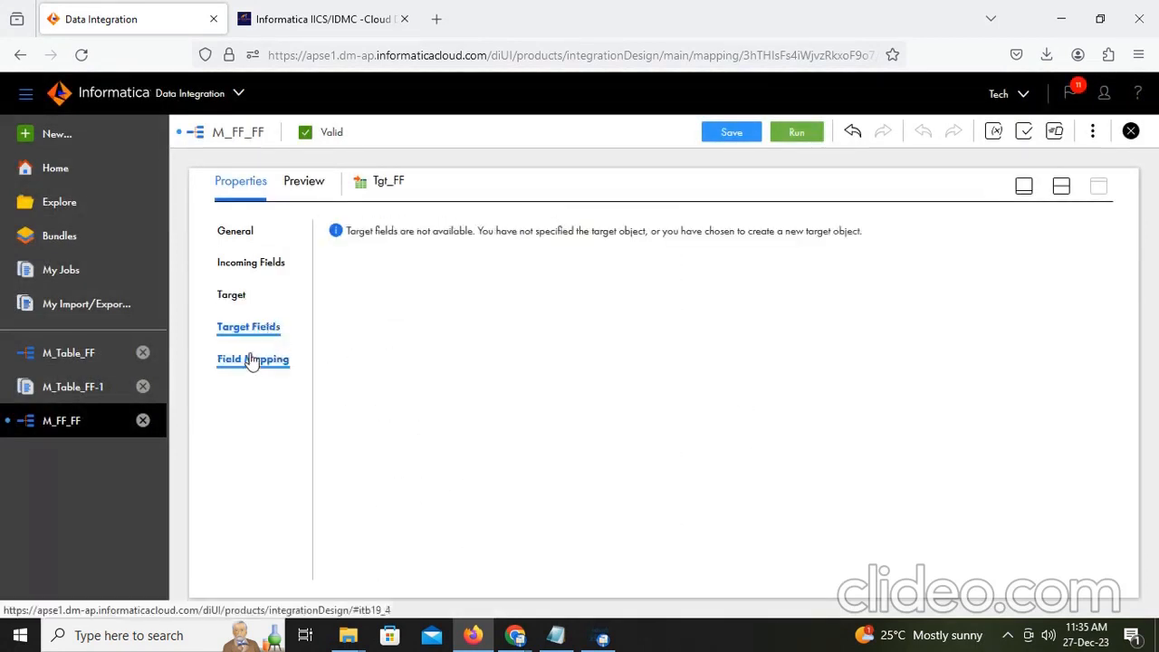
{"action": "left_click", "coordinate": [260, 362]}
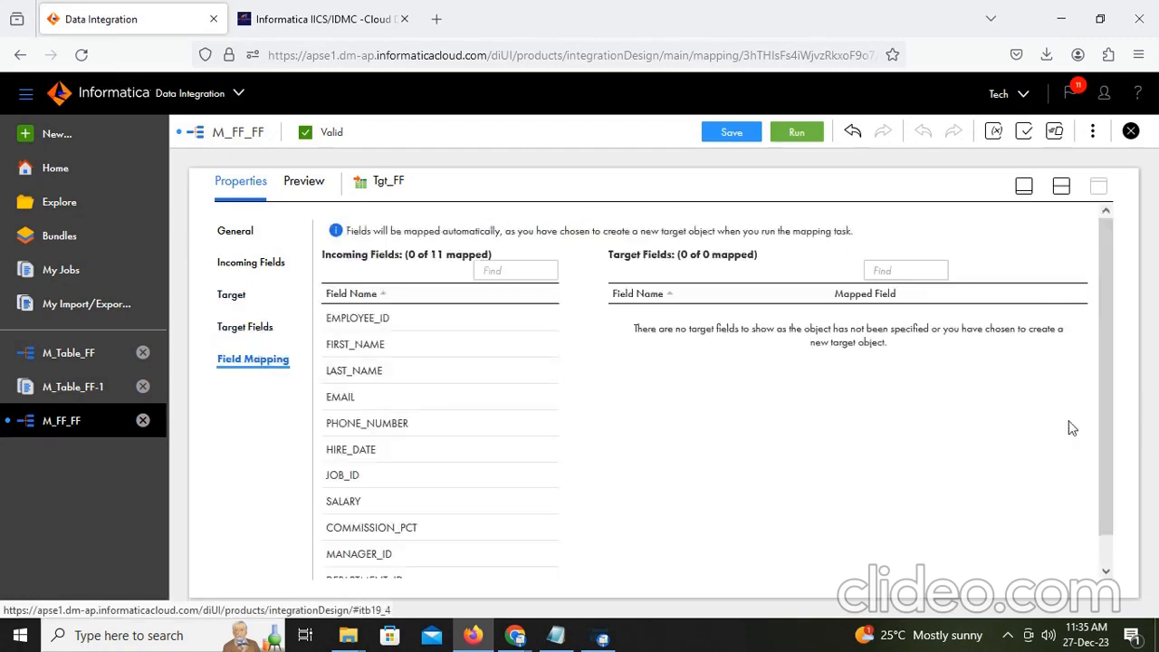
{"action": "left_click", "coordinate": [252, 330]}
{"action": "left_click", "coordinate": [247, 296]}
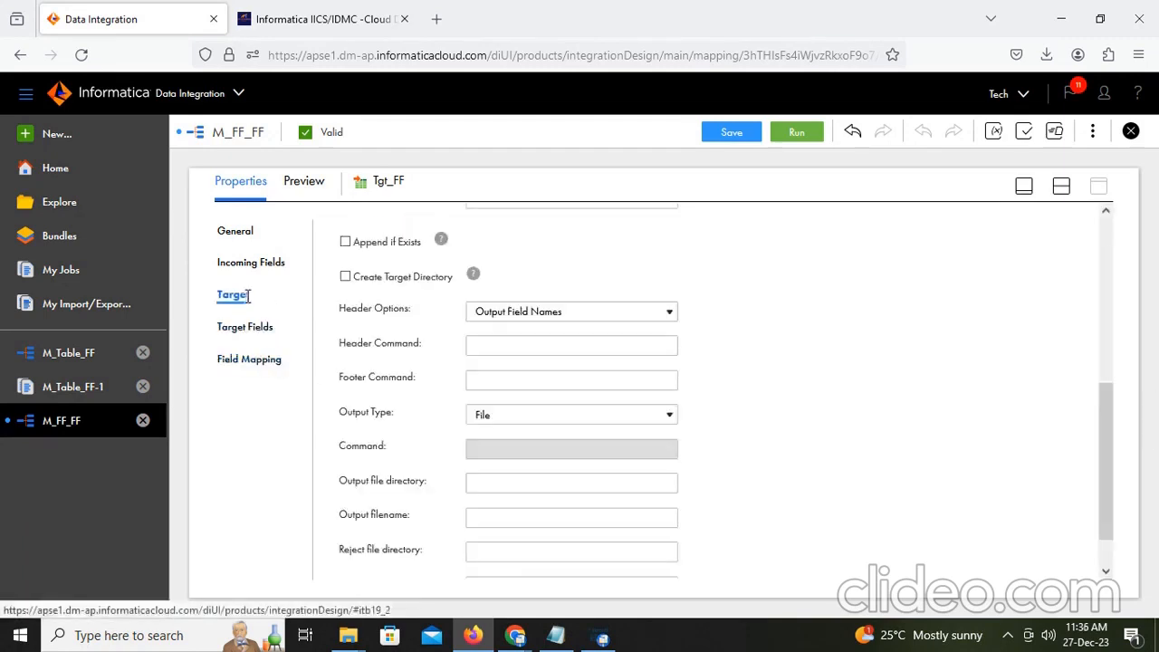
{"action": "scroll", "coordinate": [987, 451], "scroll_direction": "down", "scroll_amount": 1}
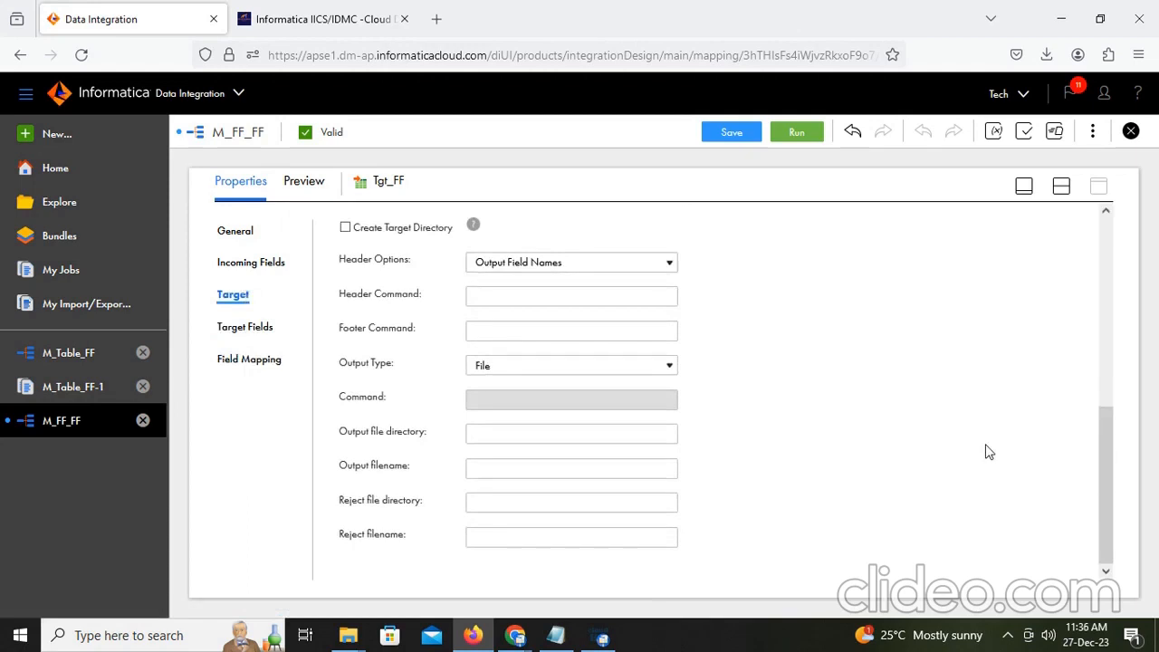
{"action": "scroll", "coordinate": [989, 451], "scroll_direction": "up", "scroll_amount": 2}
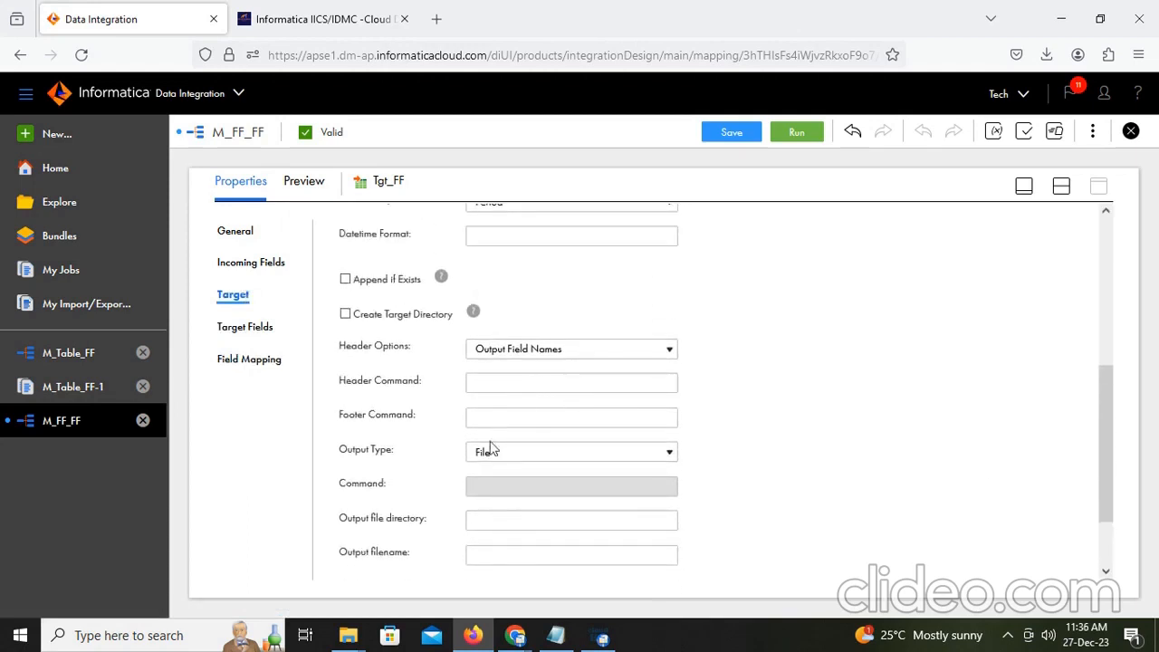
{"action": "scroll", "coordinate": [634, 474], "scroll_direction": "up", "scroll_amount": 7}
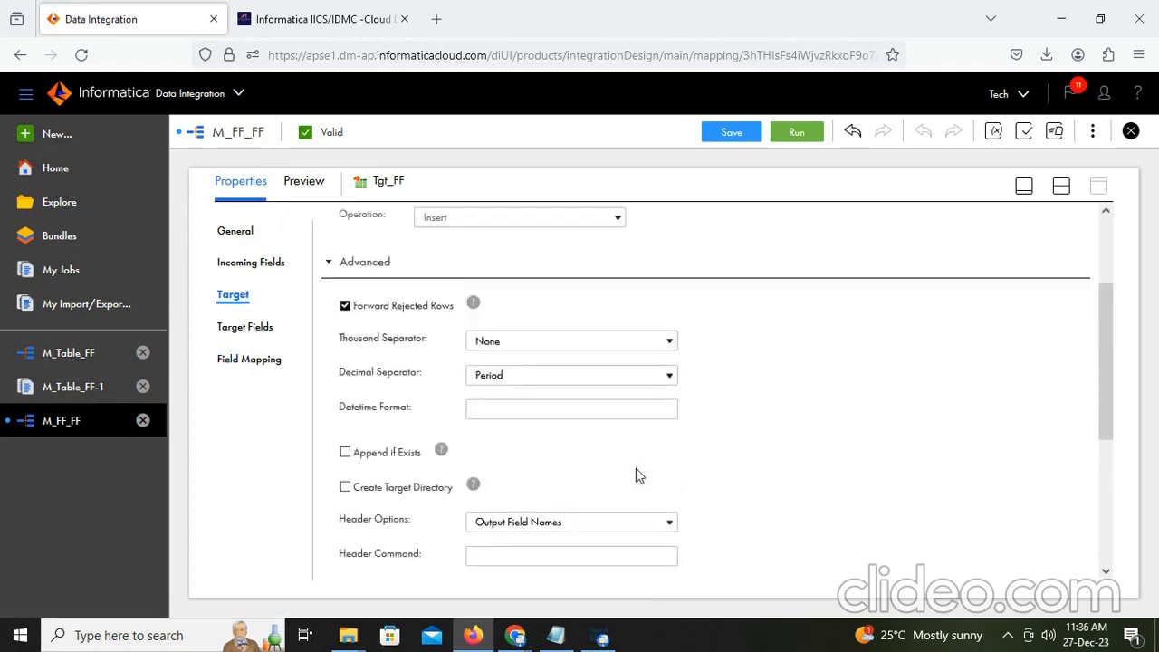
{"action": "scroll", "coordinate": [636, 475], "scroll_direction": "down", "scroll_amount": 4}
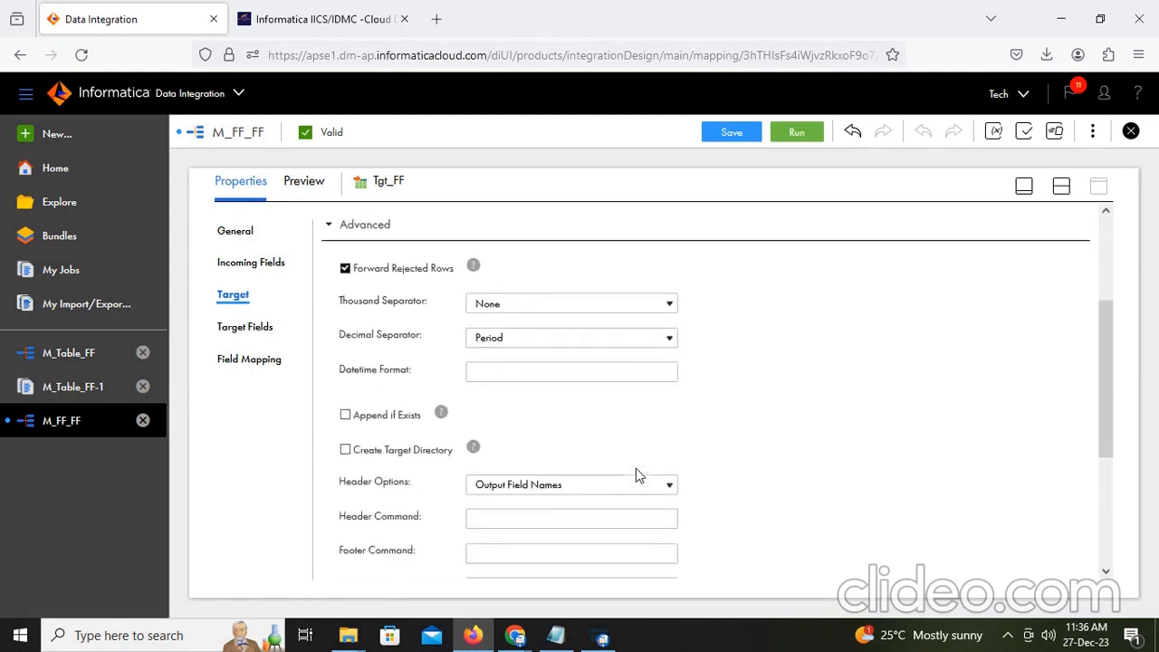
{"action": "scroll", "coordinate": [636, 475], "scroll_direction": "up", "scroll_amount": 4}
{"action": "scroll", "coordinate": [636, 474], "scroll_direction": "down", "scroll_amount": 4}
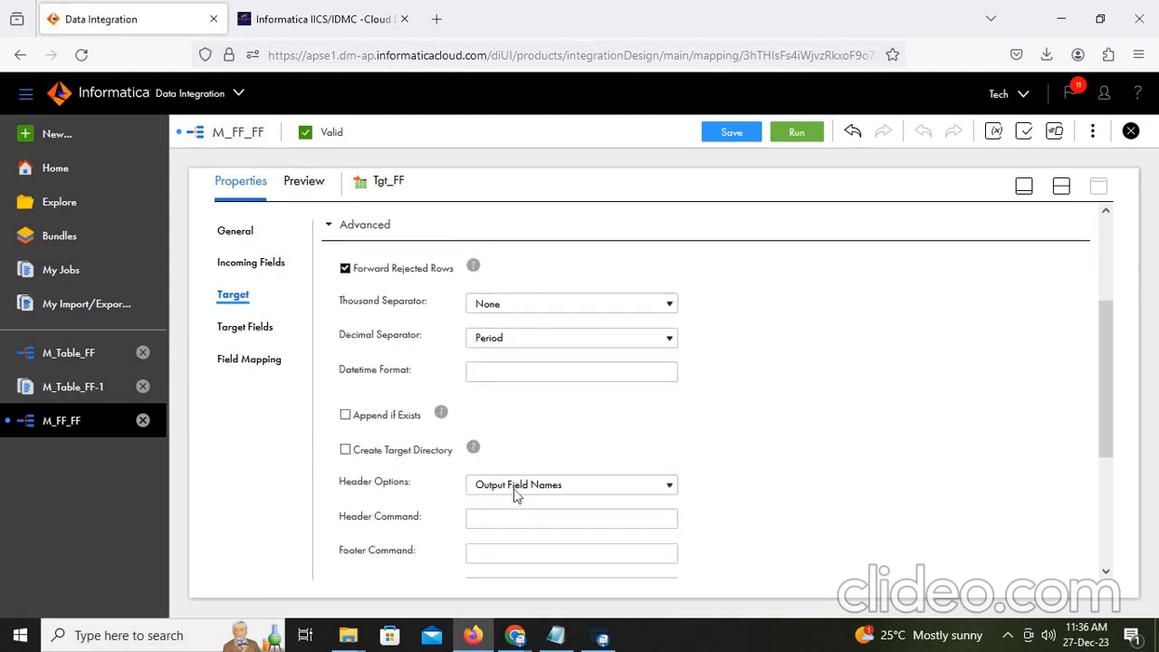
{"action": "scroll", "coordinate": [517, 507], "scroll_direction": "down", "scroll_amount": 4}
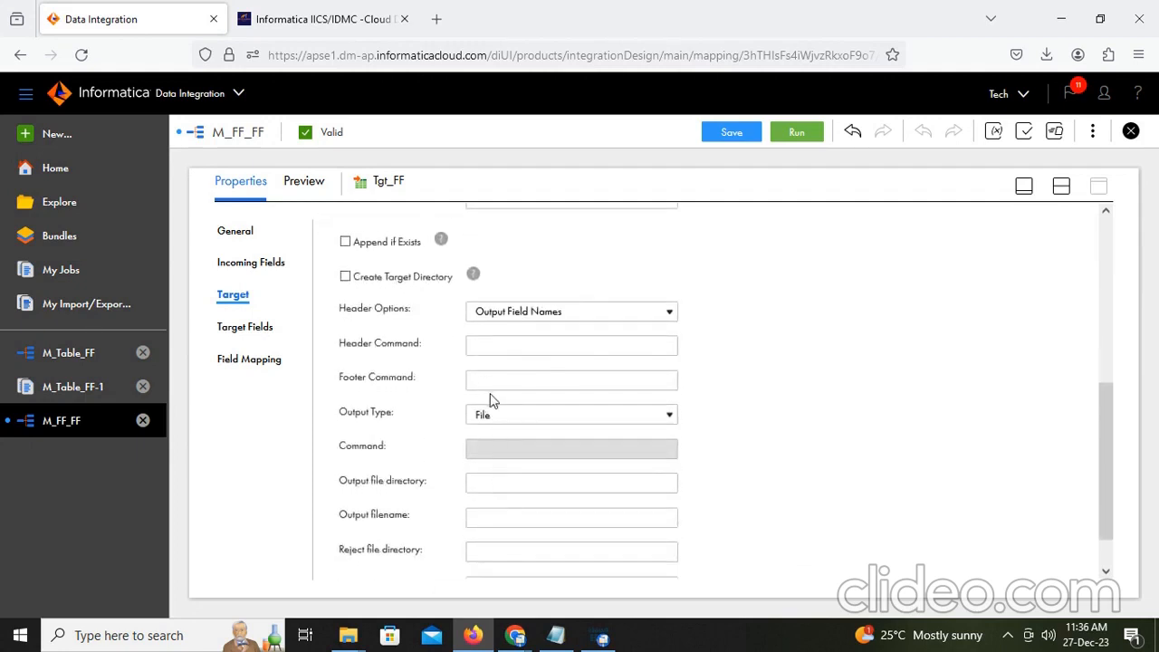
Step: Set the target's output filename to T_FF_employees.csv with output type File, and open the field mapping
{"action": "left_click", "coordinate": [543, 431]}
{"action": "left_click", "coordinate": [503, 442]}
{"action": "scroll", "coordinate": [771, 448], "scroll_direction": "down", "scroll_amount": 1}
{"action": "left_click", "coordinate": [560, 469]}
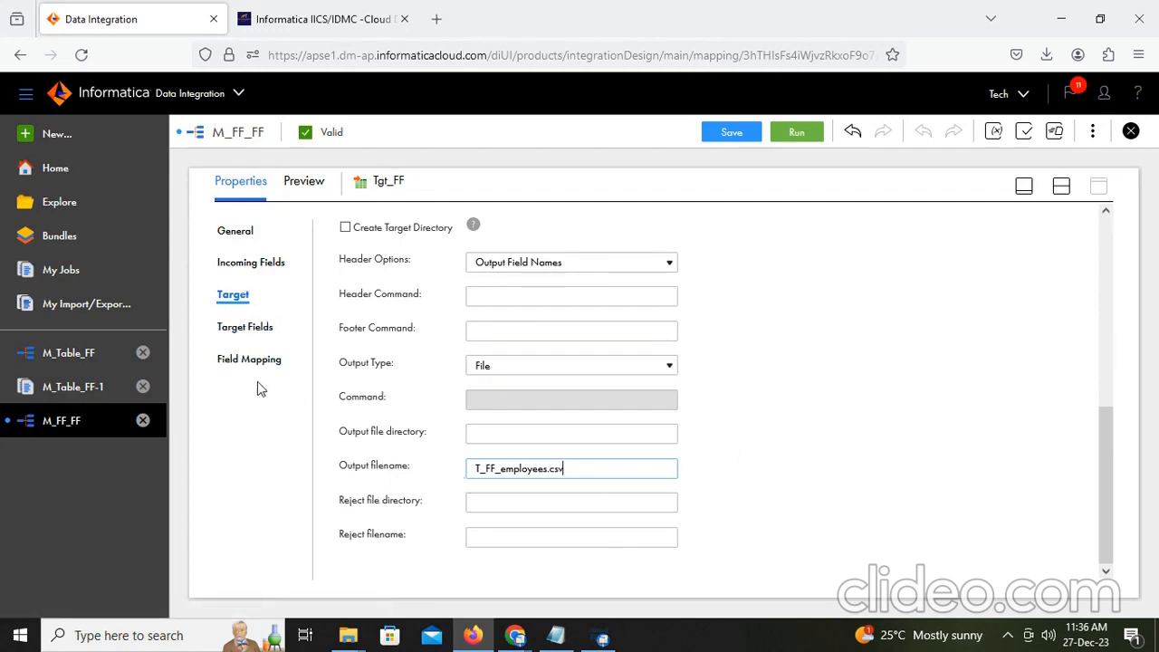
{"action": "left_click", "coordinate": [237, 359]}
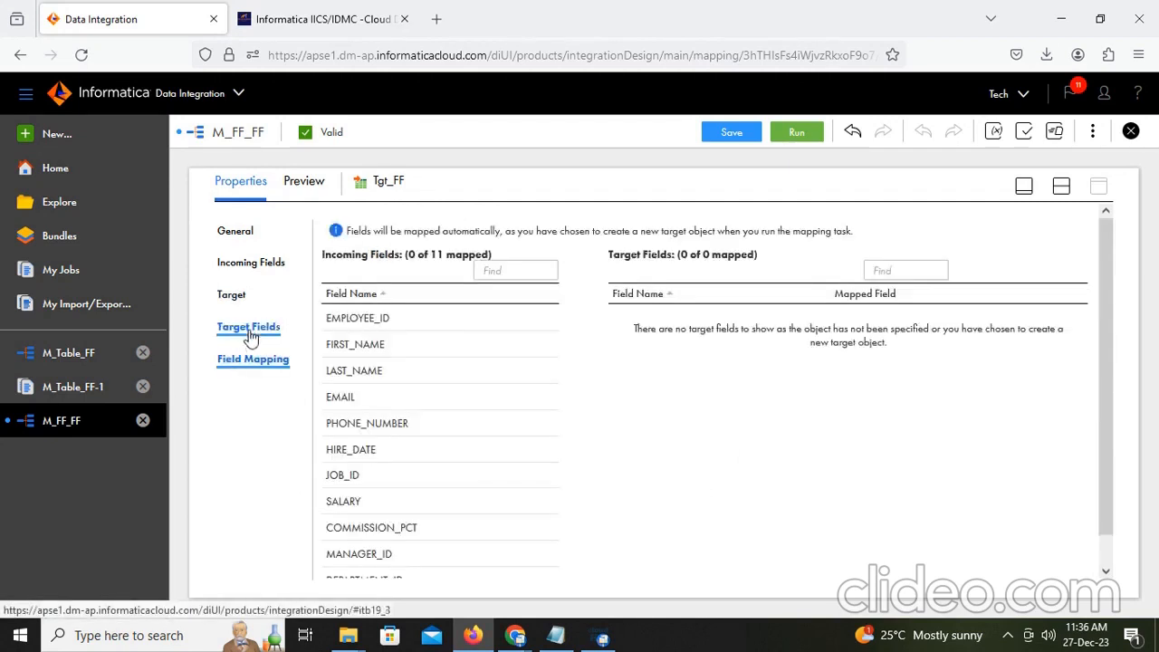
Step: Return from the field mapping to the Tgt_FF target settings and save the M_FF_FF mapping
{"action": "left_click", "coordinate": [250, 330]}
{"action": "left_click", "coordinate": [234, 297]}
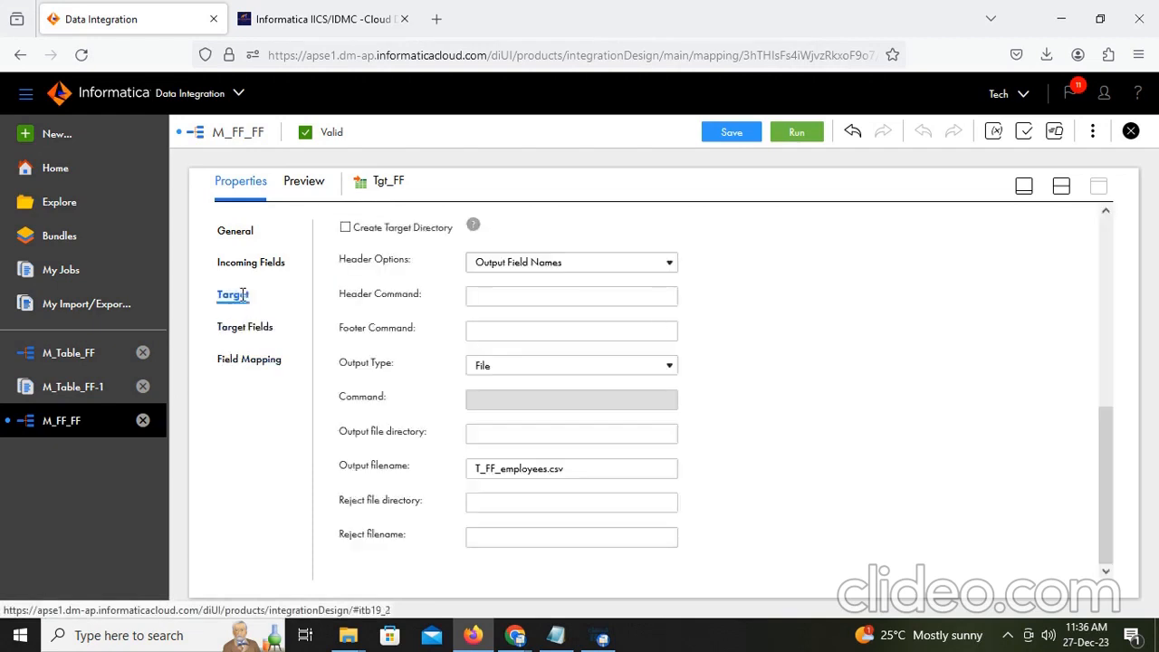
{"action": "left_click", "coordinate": [716, 134]}
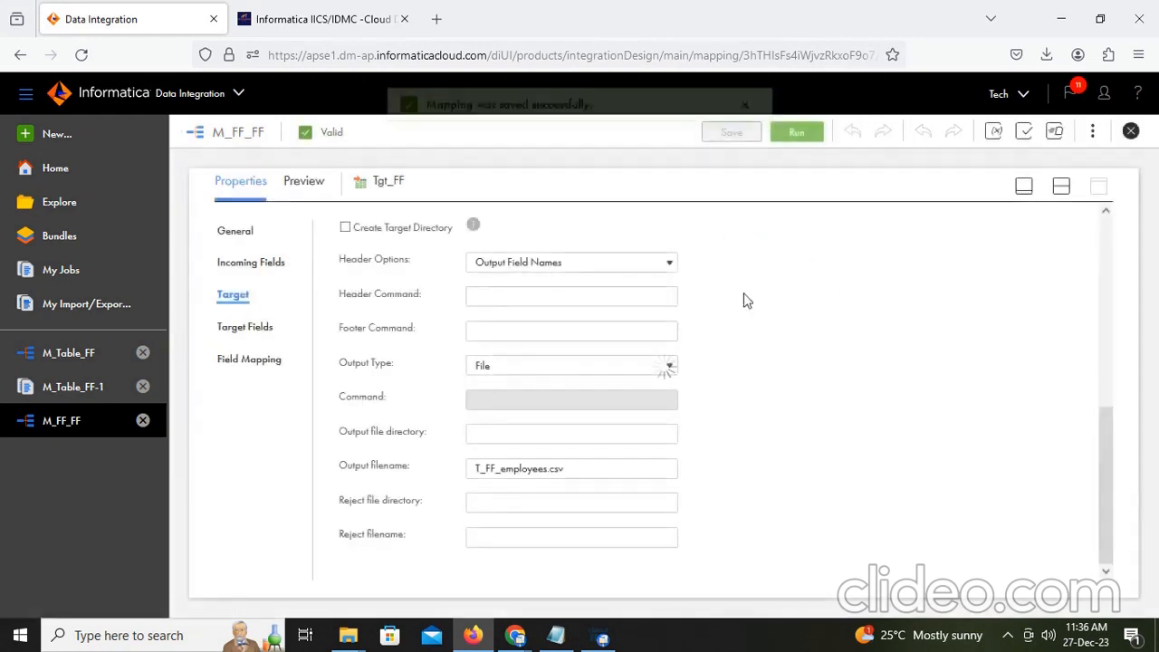
Step: Review the general details, incoming fields and output file settings of Tgt_FF
{"action": "left_click", "coordinate": [238, 231]}
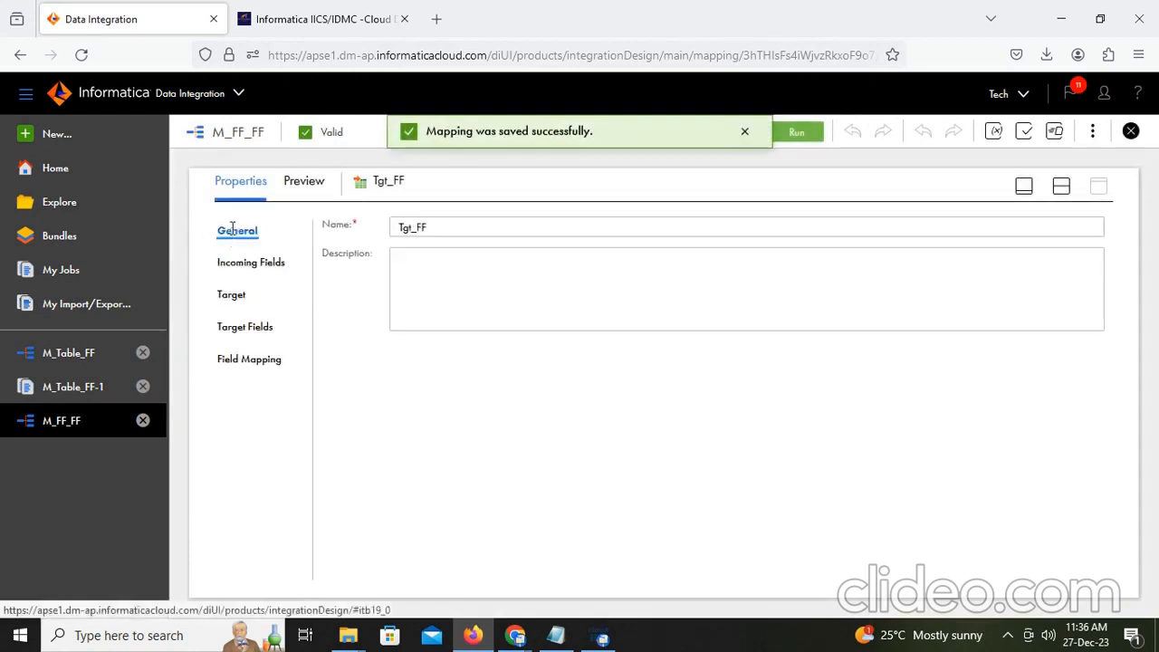
{"action": "left_click", "coordinate": [244, 267]}
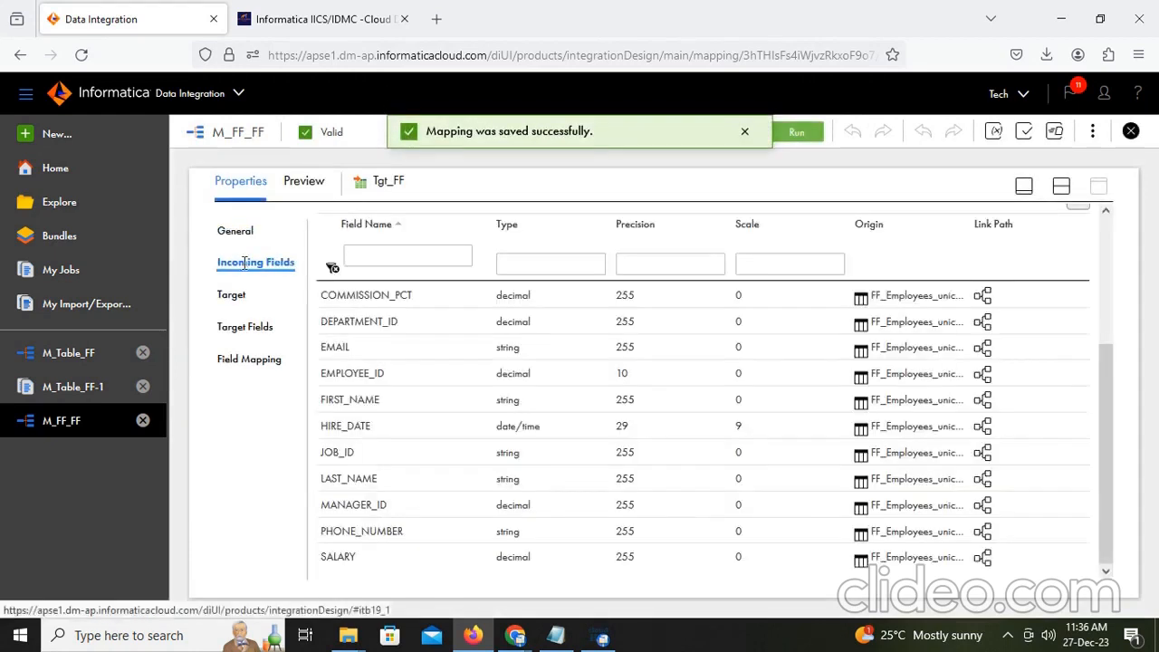
{"action": "left_click", "coordinate": [247, 301]}
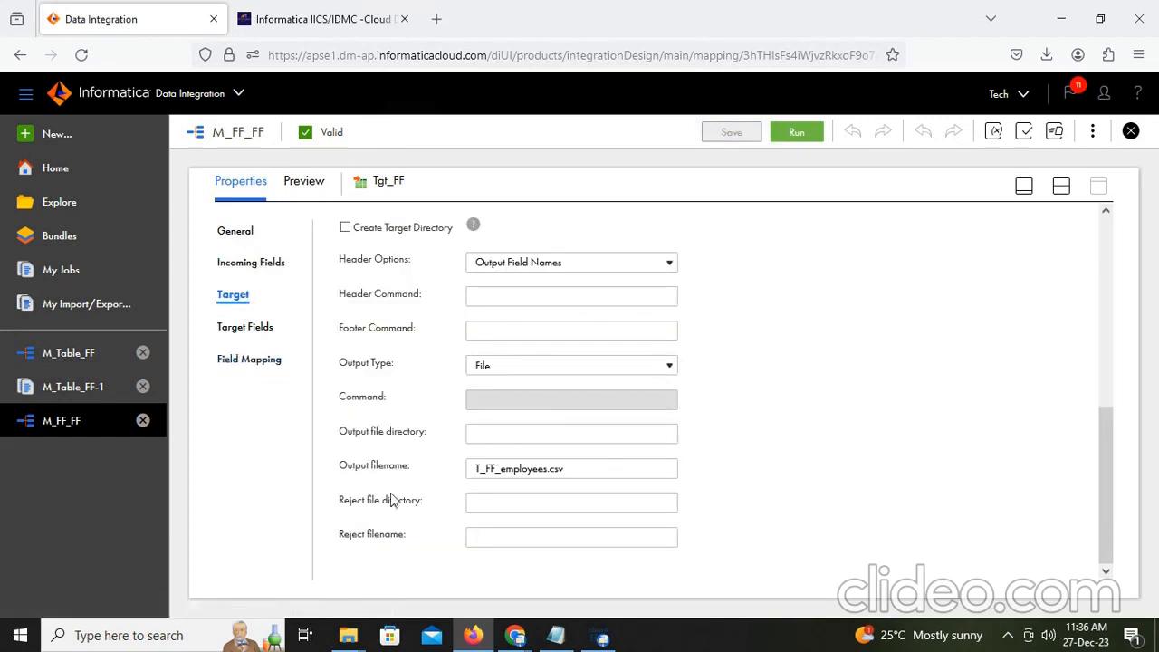
{"action": "scroll", "coordinate": [395, 501], "scroll_direction": "up", "scroll_amount": 1}
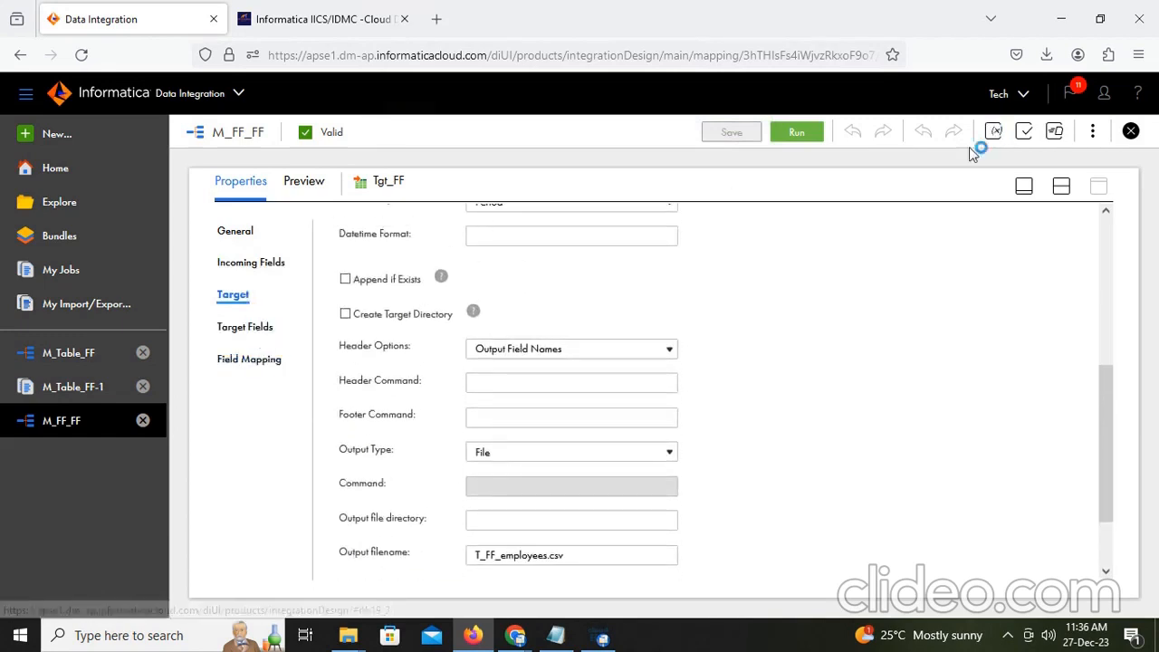
{"action": "left_click", "coordinate": [795, 132]}
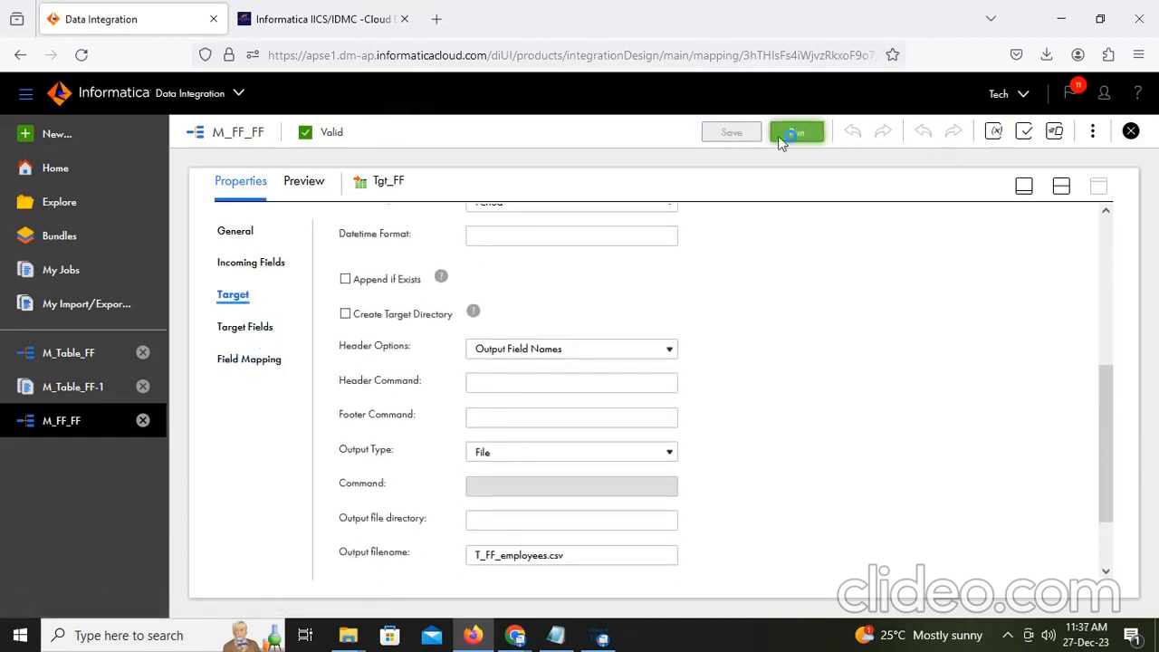
{"action": "left_click", "coordinate": [237, 232]}
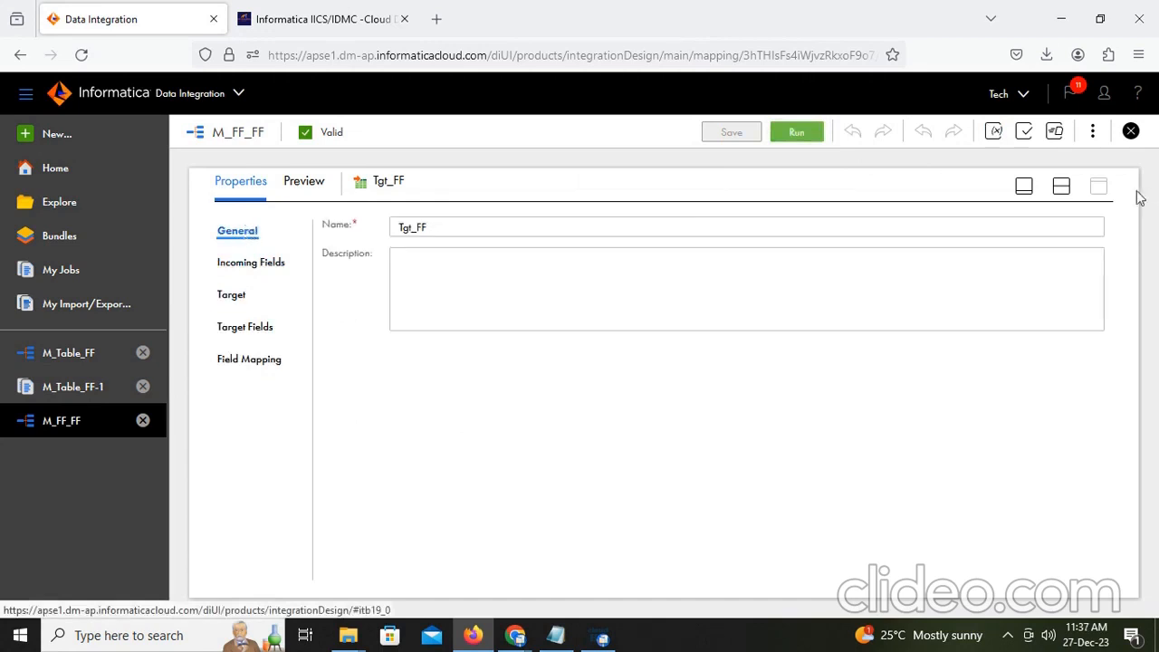
Step: Check the Src_FF to Tgt_FF flow on the mapping canvas, and read through the target's connection details and advanced settings
{"action": "left_click", "coordinate": [1061, 185]}
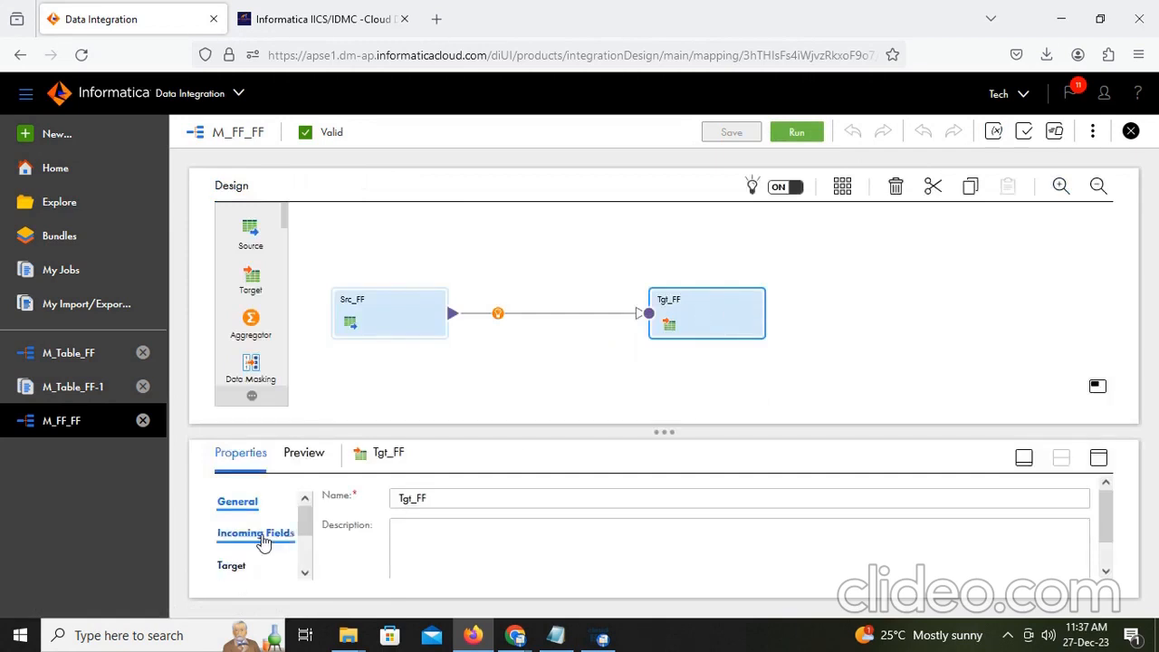
{"action": "scroll", "coordinate": [259, 542], "scroll_direction": "down", "scroll_amount": 1}
{"action": "left_click", "coordinate": [233, 497]}
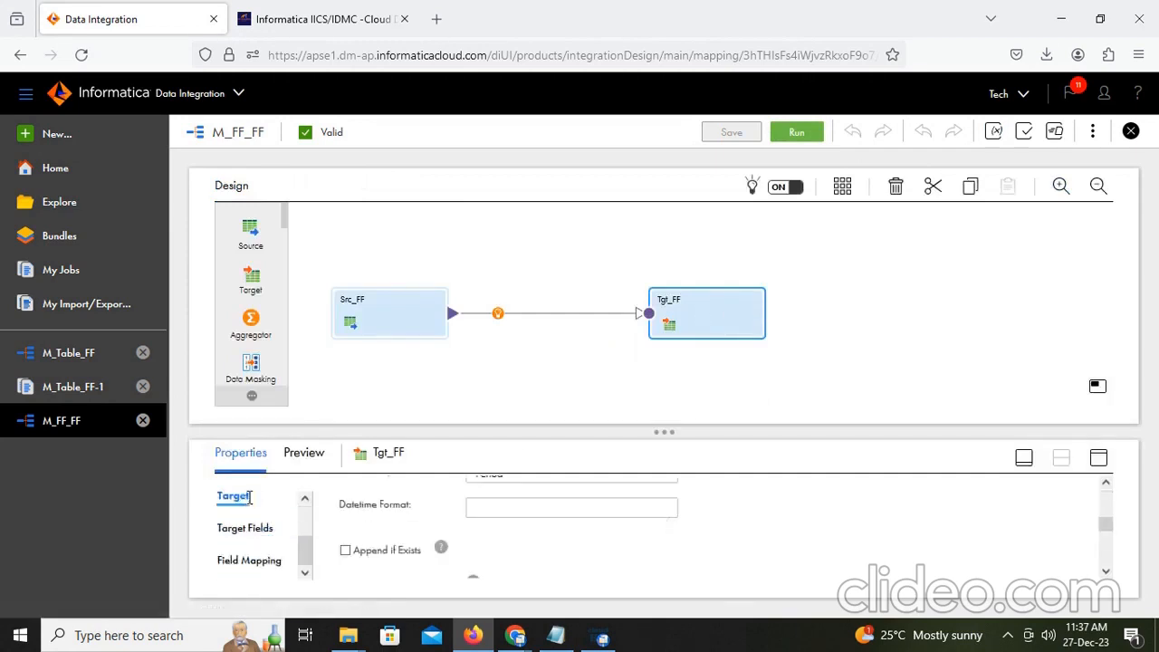
{"action": "left_click", "coordinate": [1101, 460]}
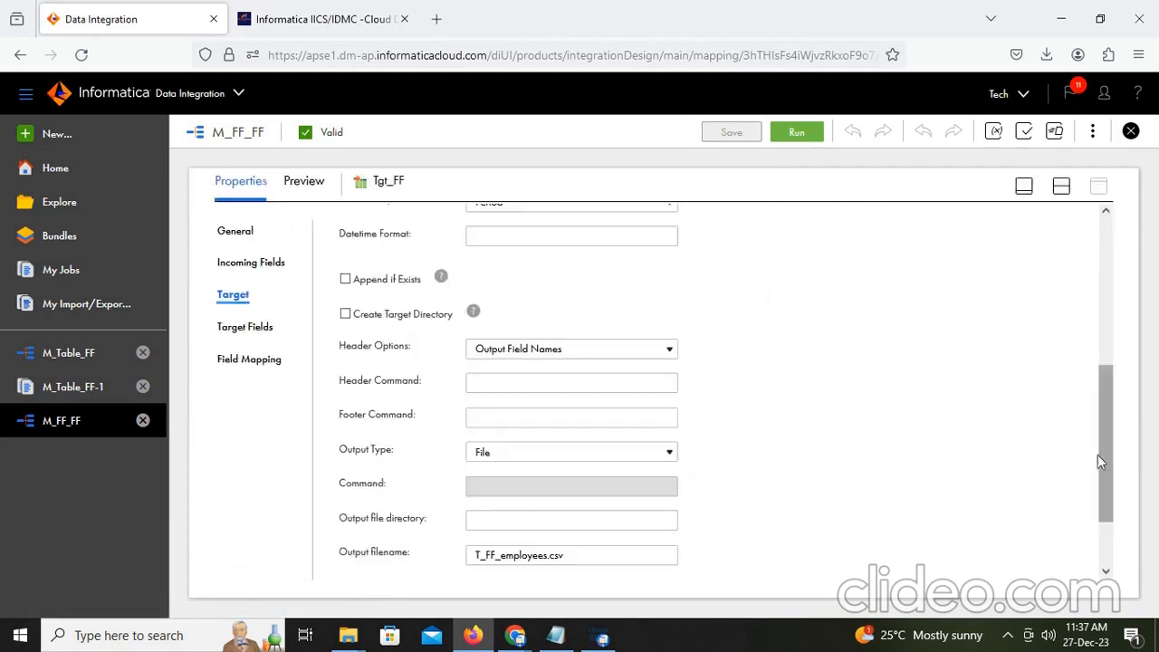
{"action": "scroll", "coordinate": [748, 422], "scroll_direction": "up", "scroll_amount": 3}
{"action": "scroll", "coordinate": [748, 422], "scroll_direction": "down", "scroll_amount": 2}
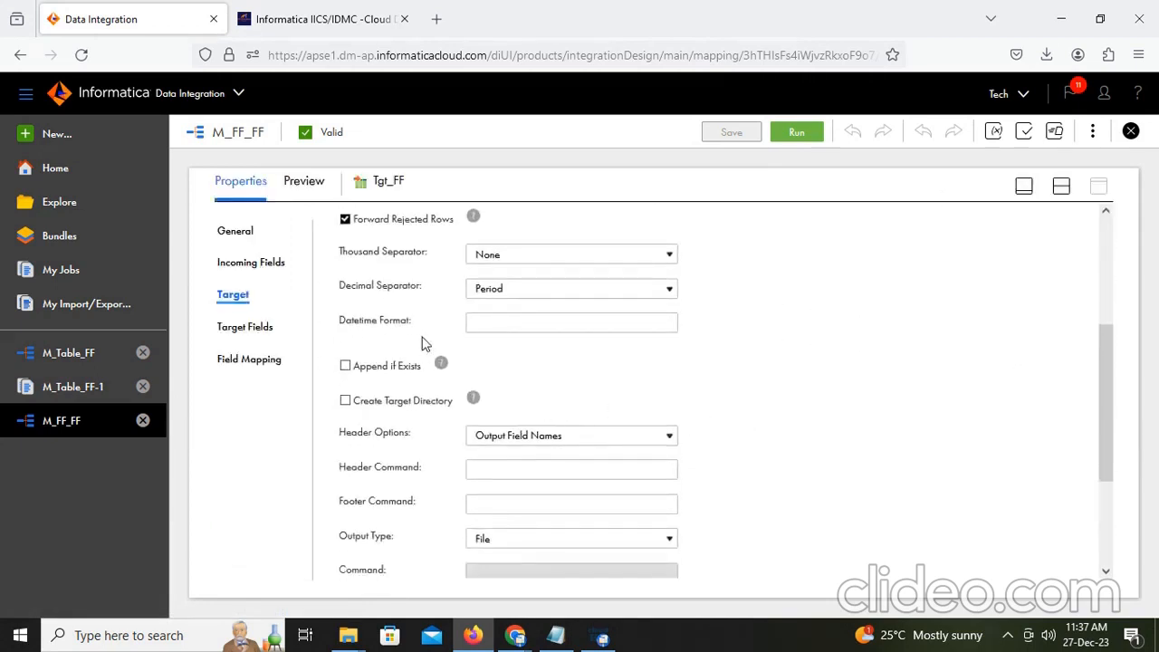
{"action": "scroll", "coordinate": [422, 342], "scroll_direction": "up", "scroll_amount": 2}
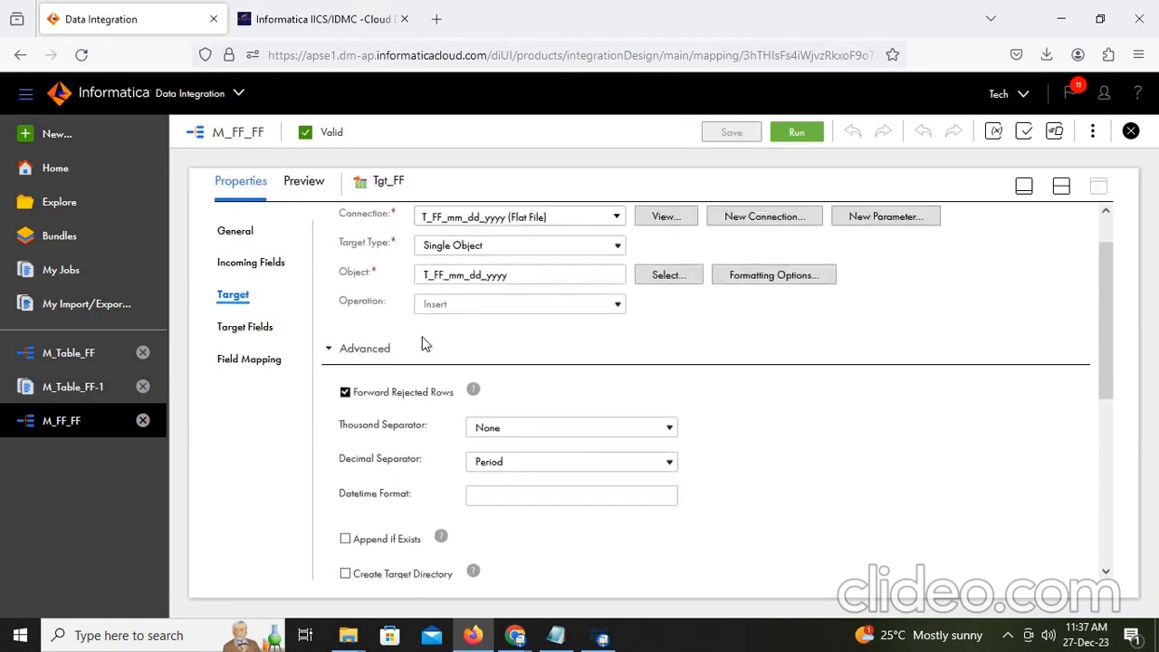
{"action": "left_click", "coordinate": [609, 504]}
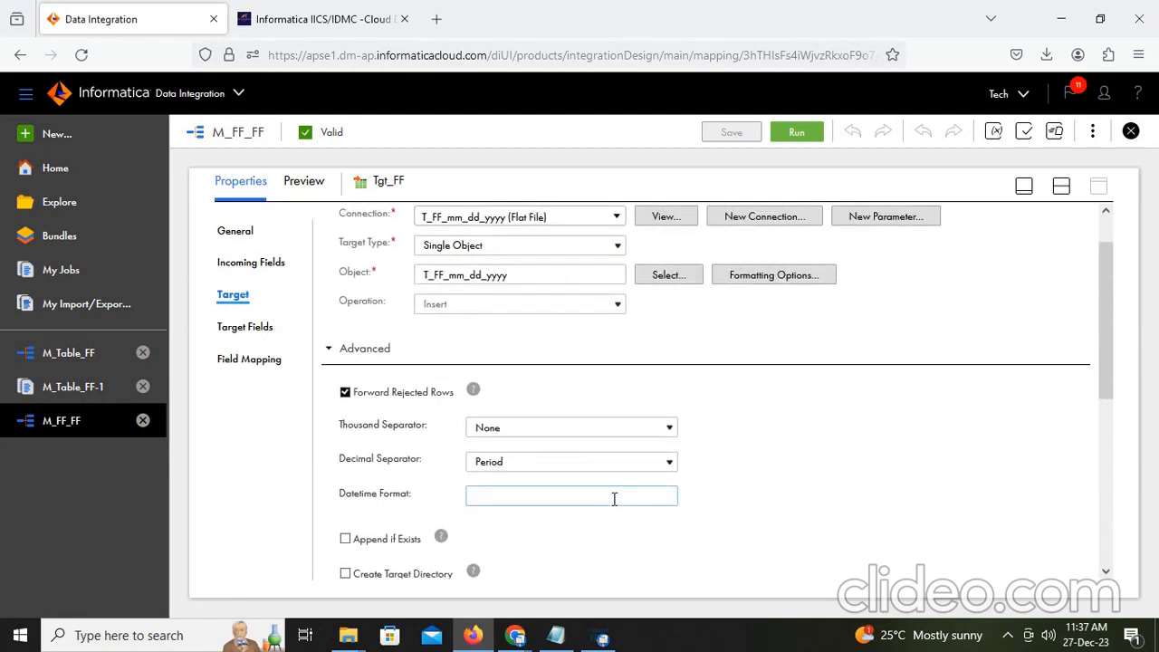
{"action": "scroll", "coordinate": [614, 499], "scroll_direction": "down", "scroll_amount": 2}
{"action": "scroll", "coordinate": [615, 499], "scroll_direction": "down", "scroll_amount": 2}
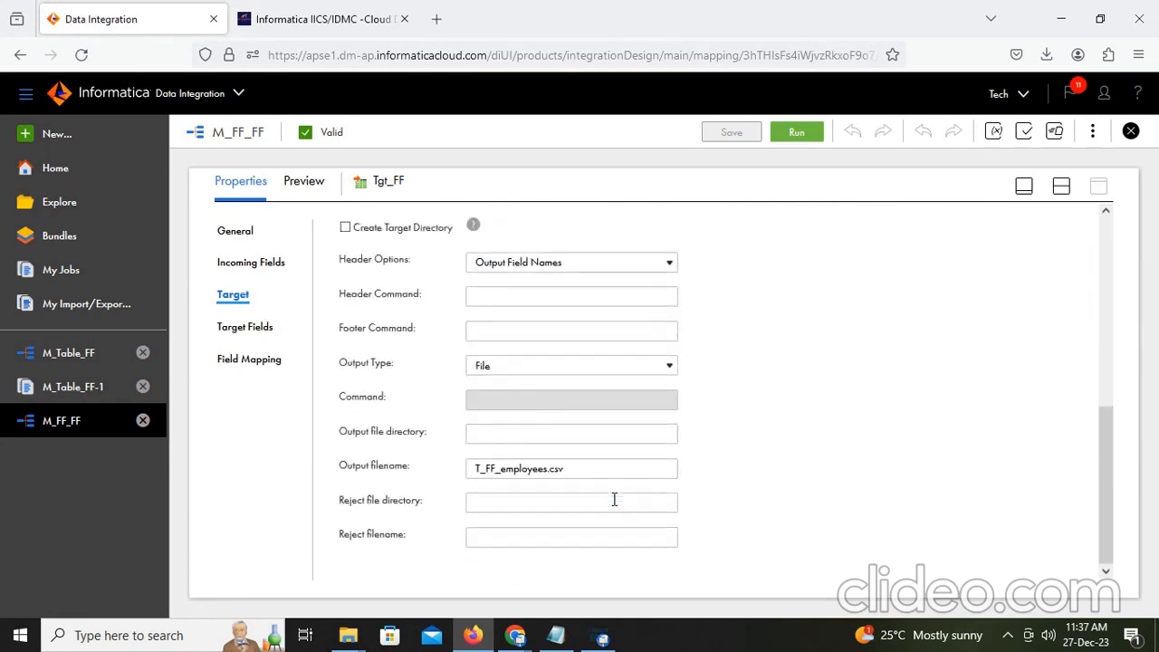
{"action": "scroll", "coordinate": [614, 499], "scroll_direction": "up", "scroll_amount": 3}
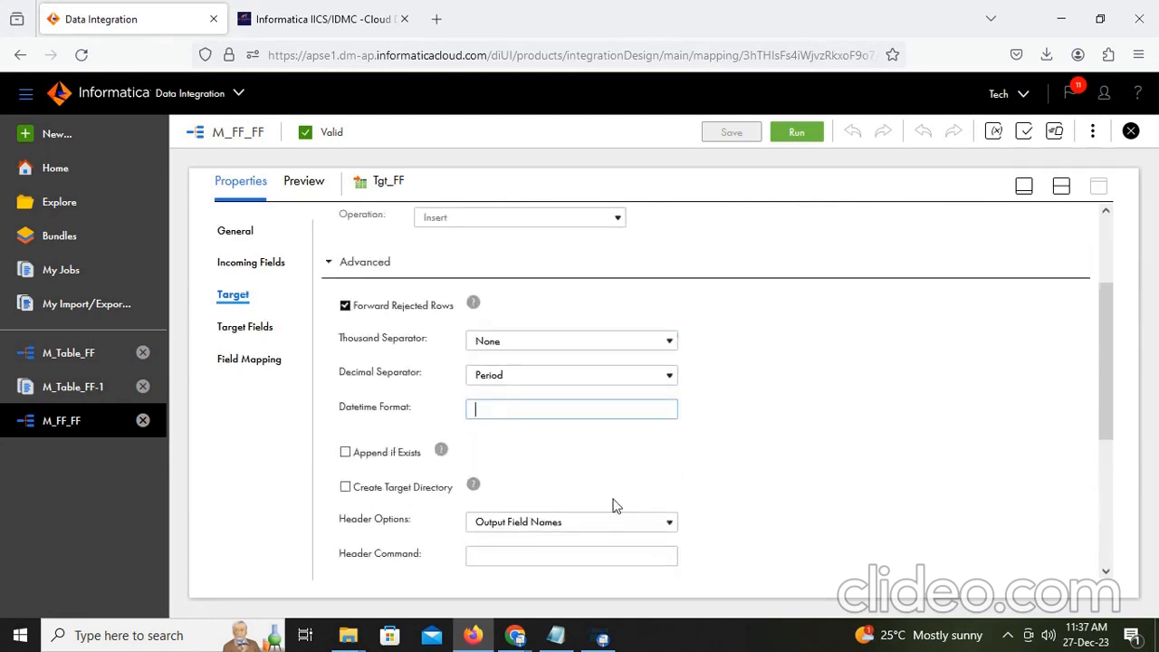
{"action": "scroll", "coordinate": [615, 505], "scroll_direction": "up", "scroll_amount": 2}
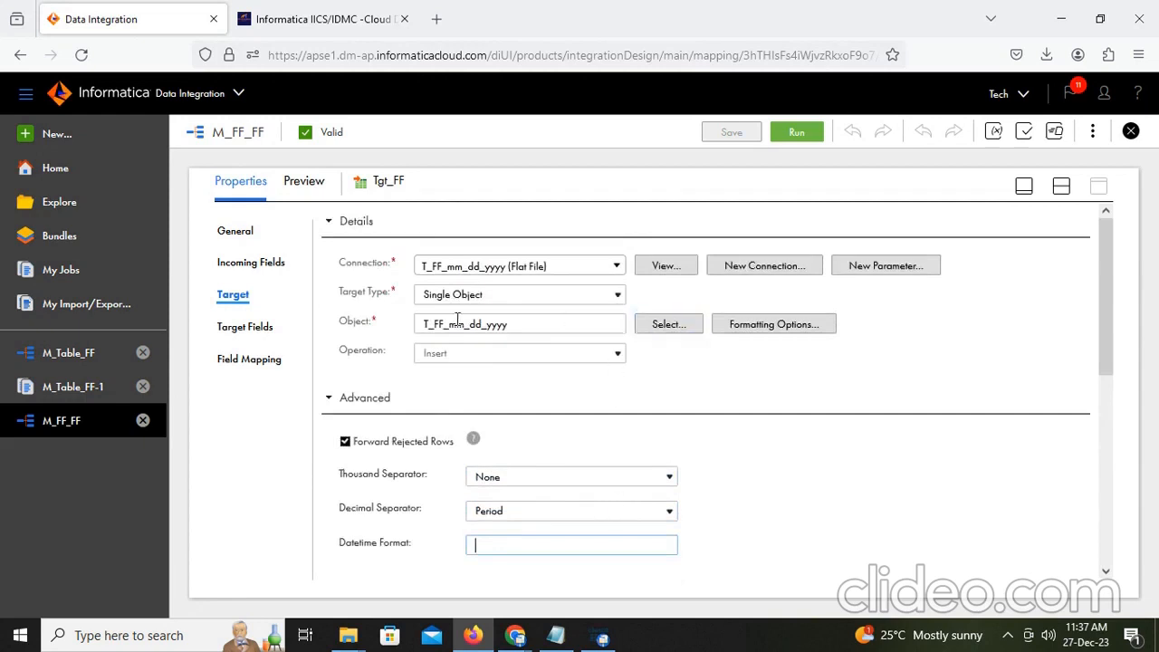
Step: View and test the T_FF_mm_dd_yyyy connection, and accept the comma-delimited formatting options with field labels imported from row 1
{"action": "left_click", "coordinate": [647, 265]}
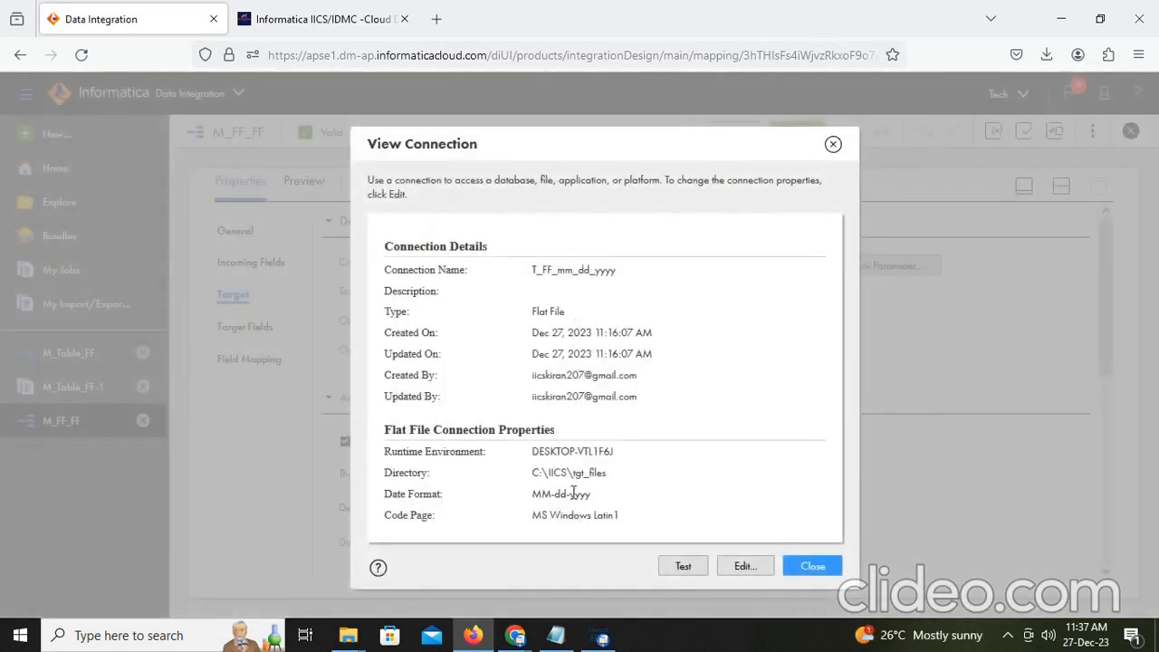
{"action": "left_click", "coordinate": [679, 567]}
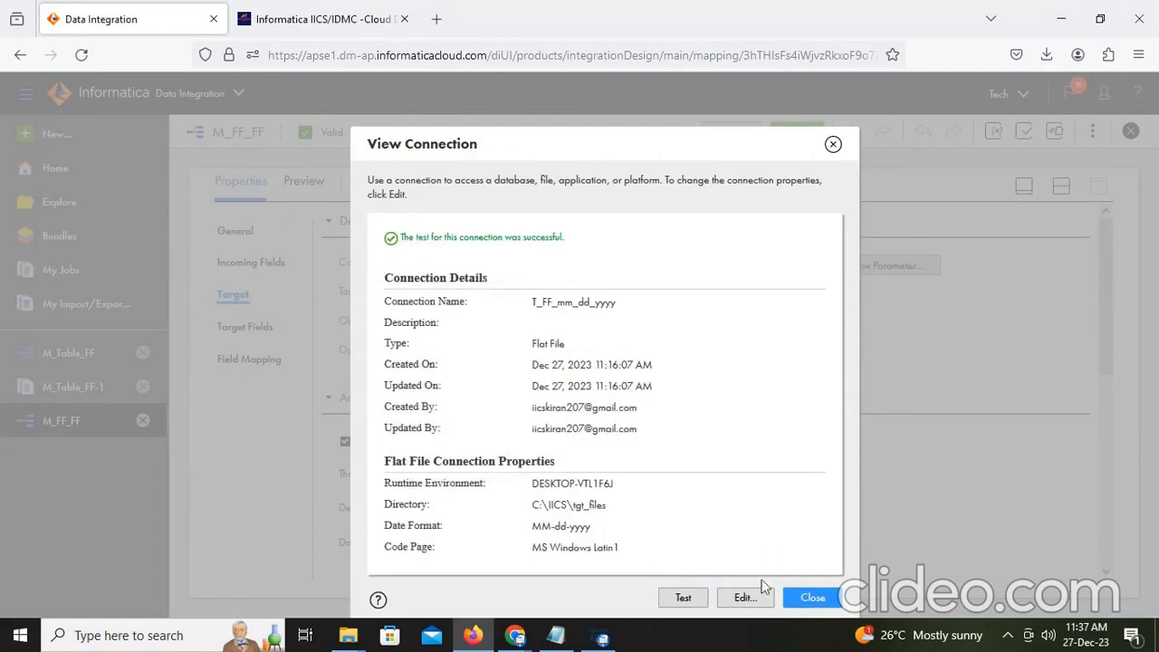
{"action": "left_click", "coordinate": [812, 597]}
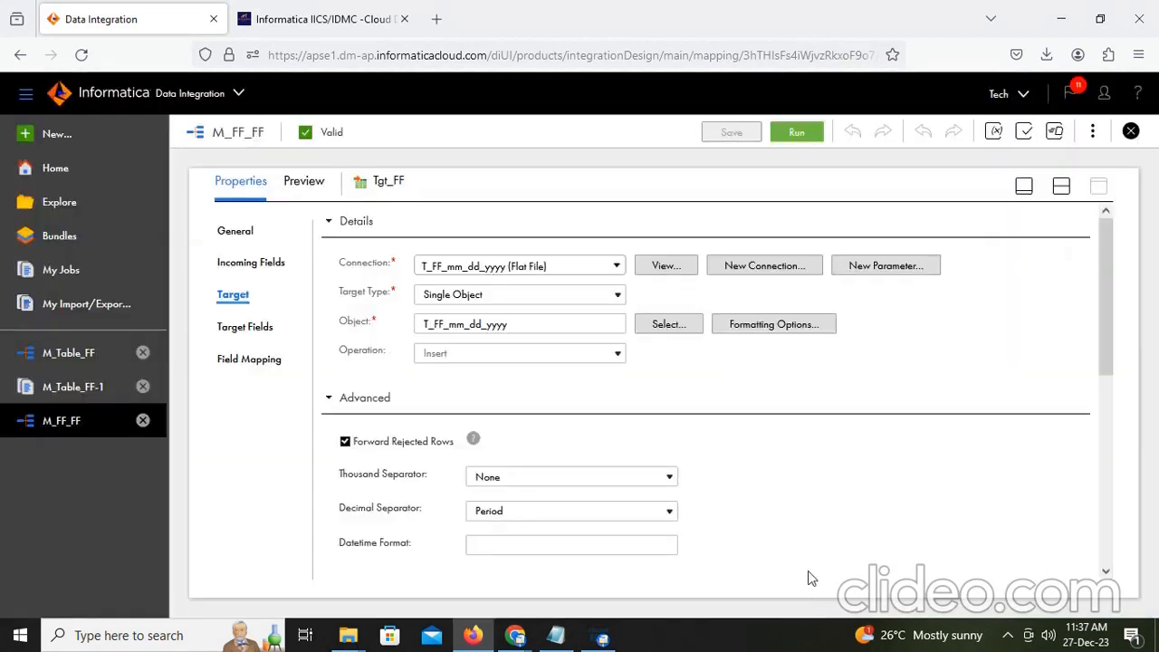
{"action": "left_click", "coordinate": [776, 326]}
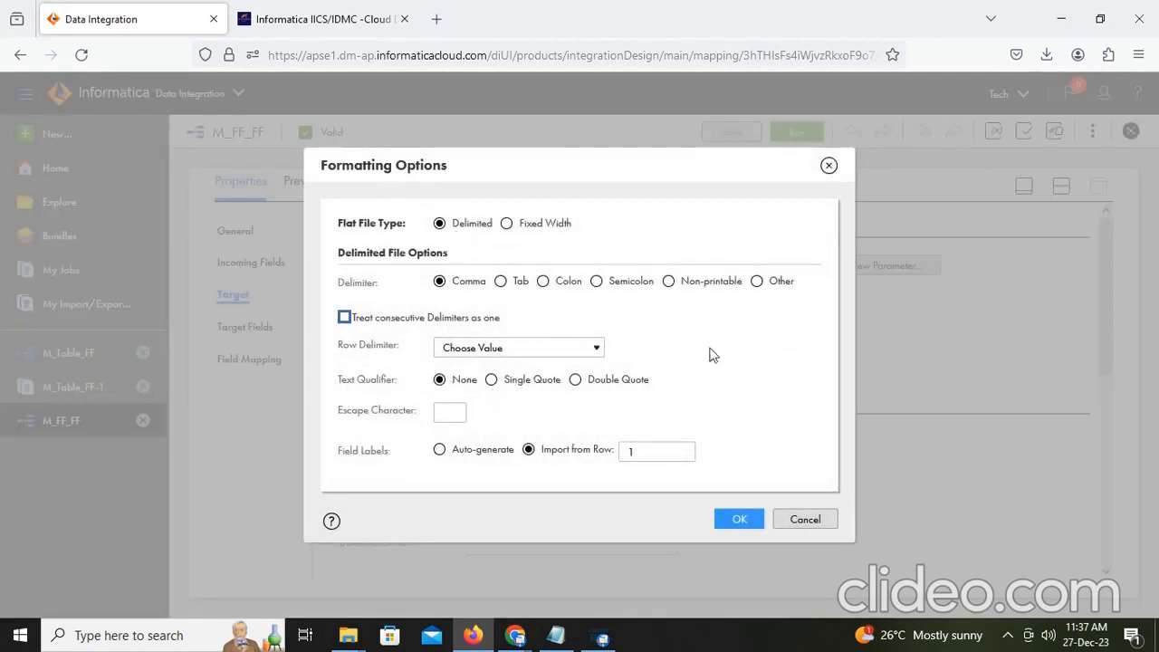
{"action": "left_click", "coordinate": [733, 519]}
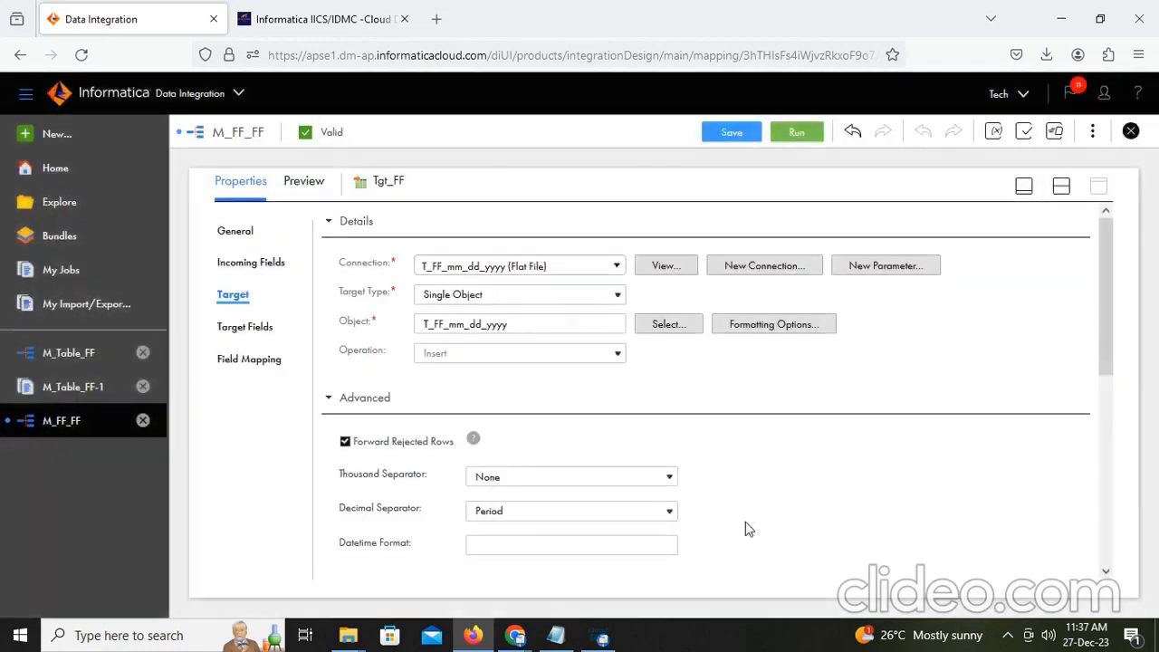
Step: Examine the target fields of Tgt_FF and the list of incoming fields in its field mapping
{"action": "left_click", "coordinate": [258, 334]}
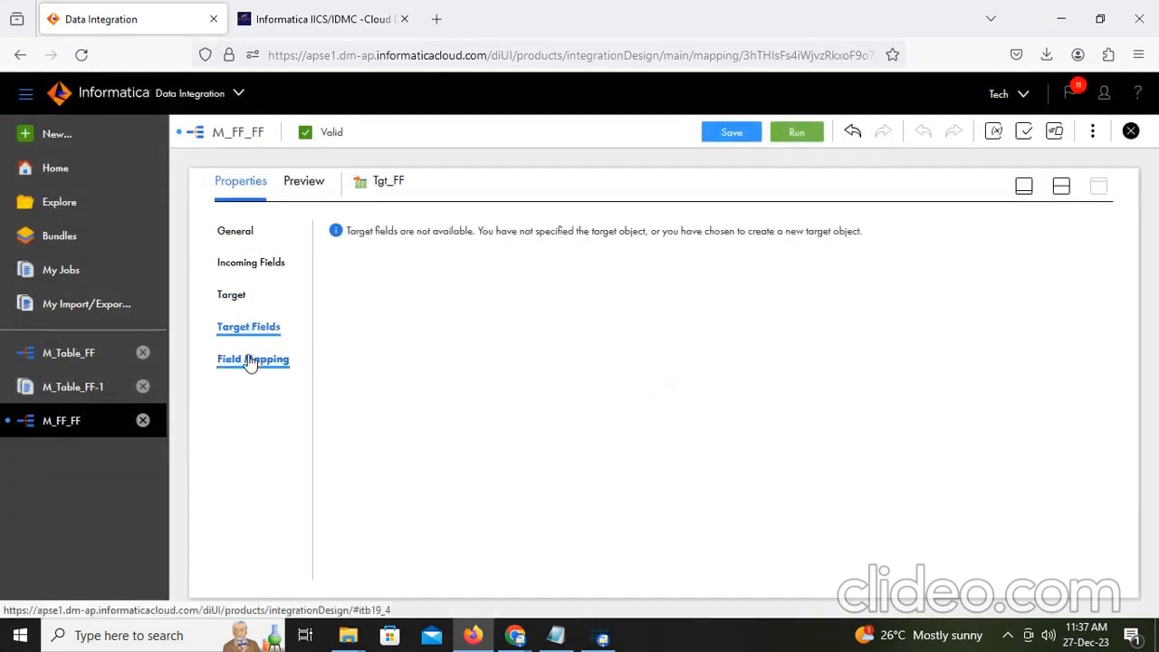
{"action": "left_click", "coordinate": [252, 360]}
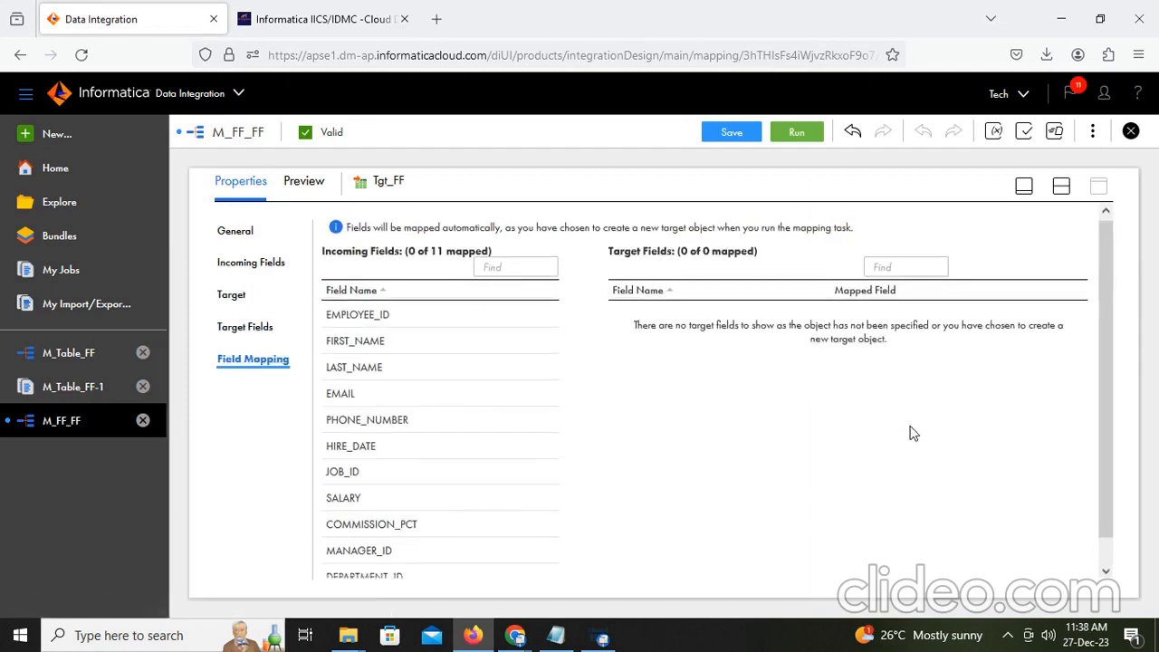
{"action": "scroll", "coordinate": [912, 434], "scroll_direction": "down", "scroll_amount": 1}
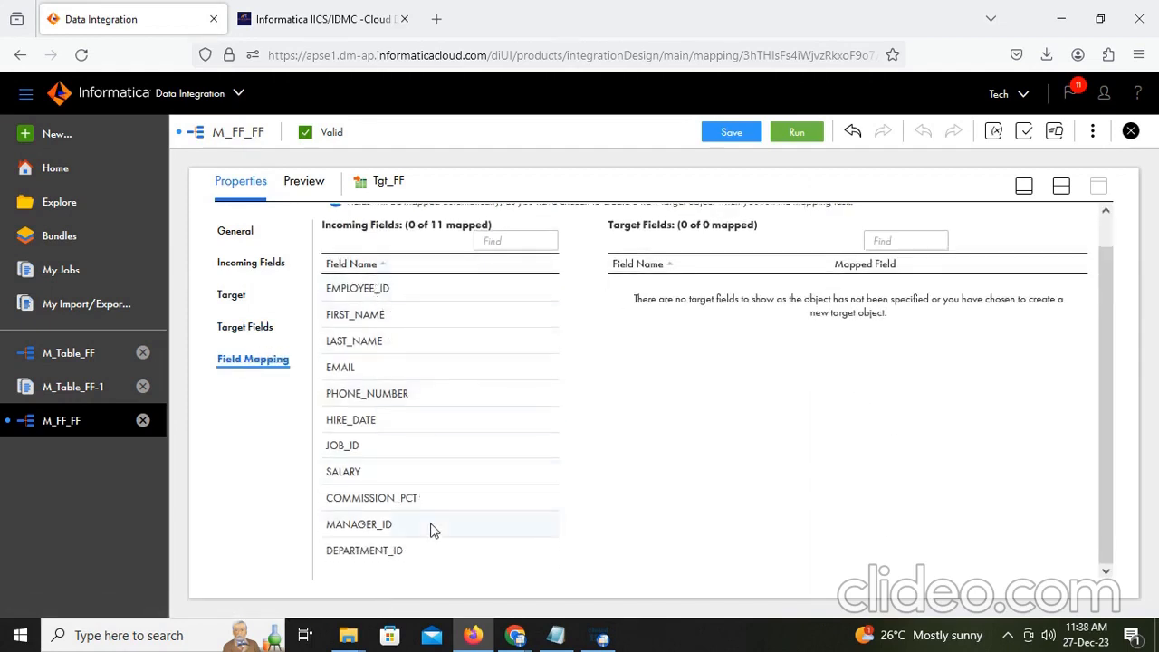
{"action": "scroll", "coordinate": [431, 533], "scroll_direction": "up", "scroll_amount": 1}
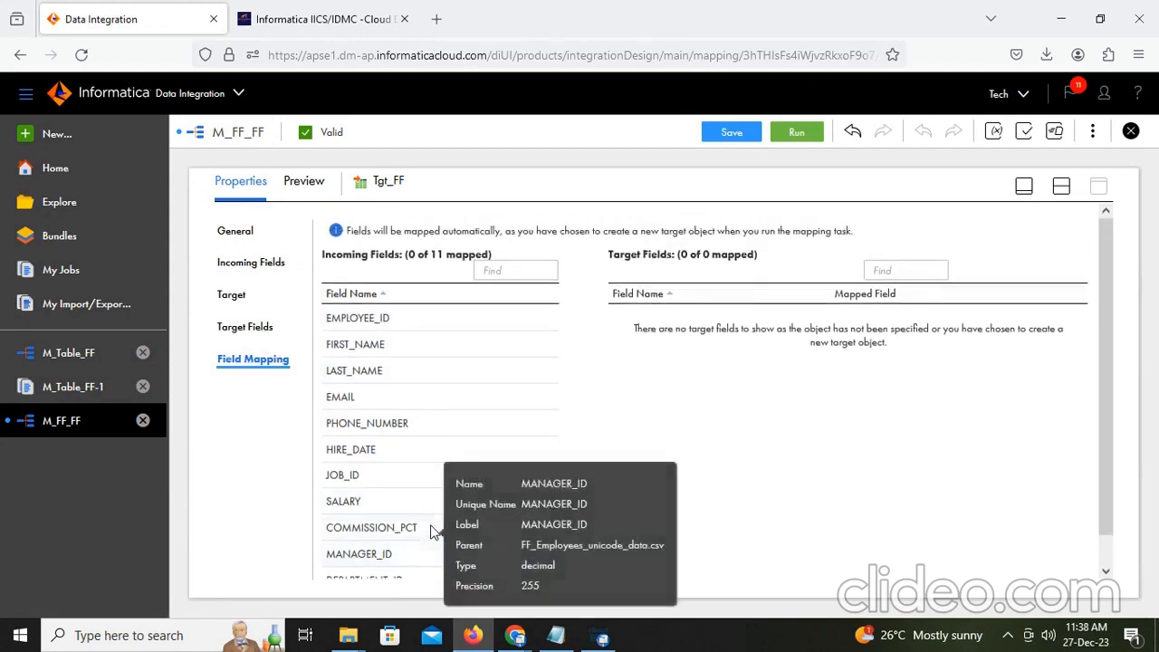
{"action": "left_click", "coordinate": [237, 328]}
Step: Recheck the advanced target settings and the formatting options of Tgt_FF, leaving the formatting dialog without applying changes
{"action": "left_click", "coordinate": [234, 295]}
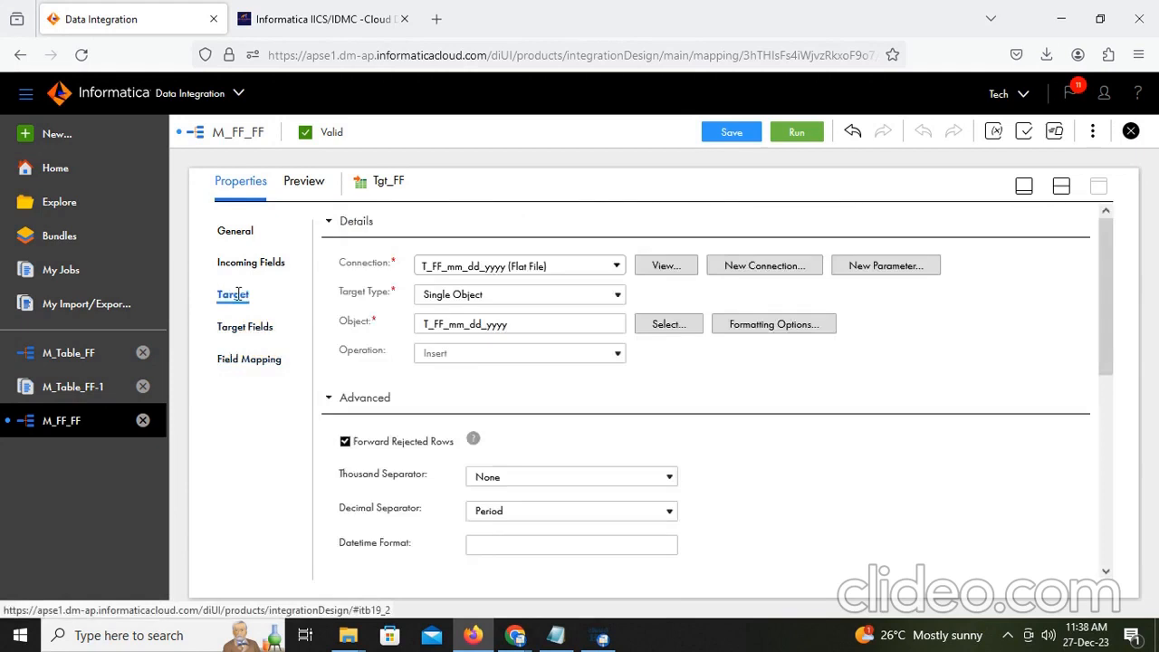
{"action": "left_click", "coordinate": [327, 401]}
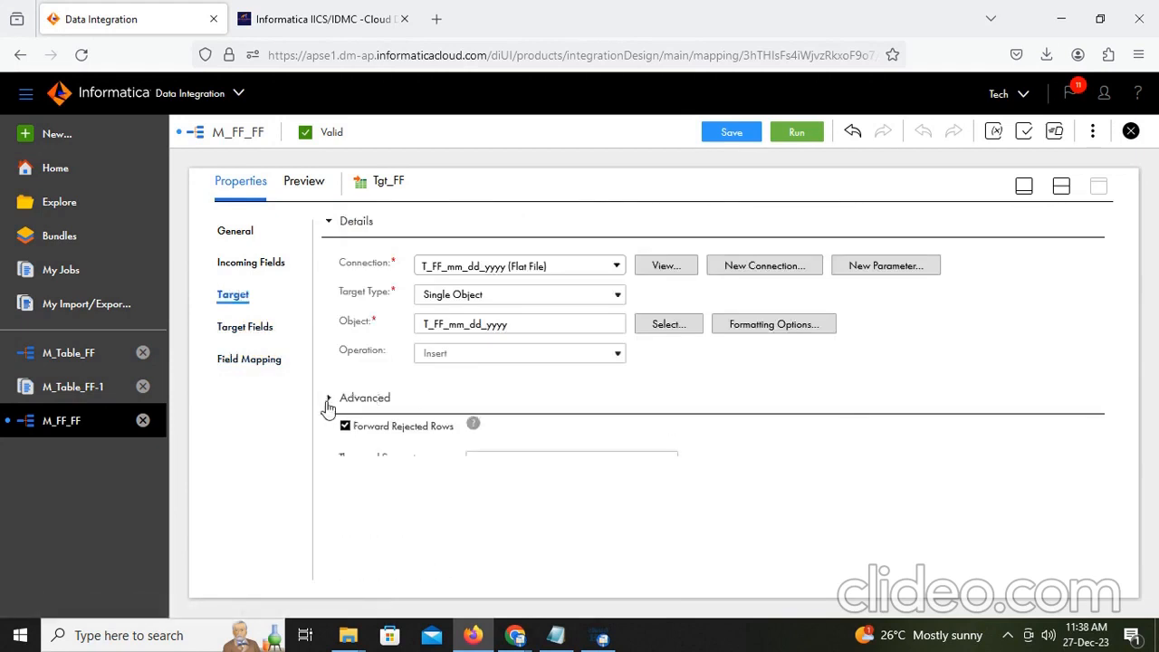
{"action": "left_click", "coordinate": [328, 401]}
{"action": "scroll", "coordinate": [775, 451], "scroll_direction": "down", "scroll_amount": 1}
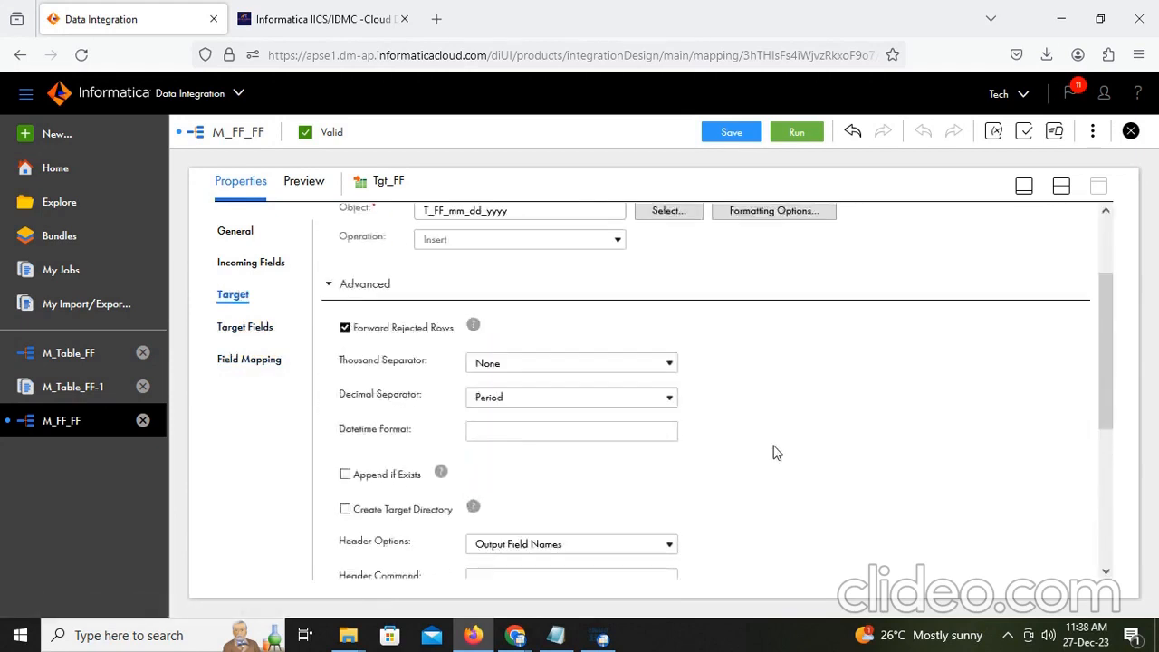
{"action": "scroll", "coordinate": [774, 451], "scroll_direction": "down", "scroll_amount": 3}
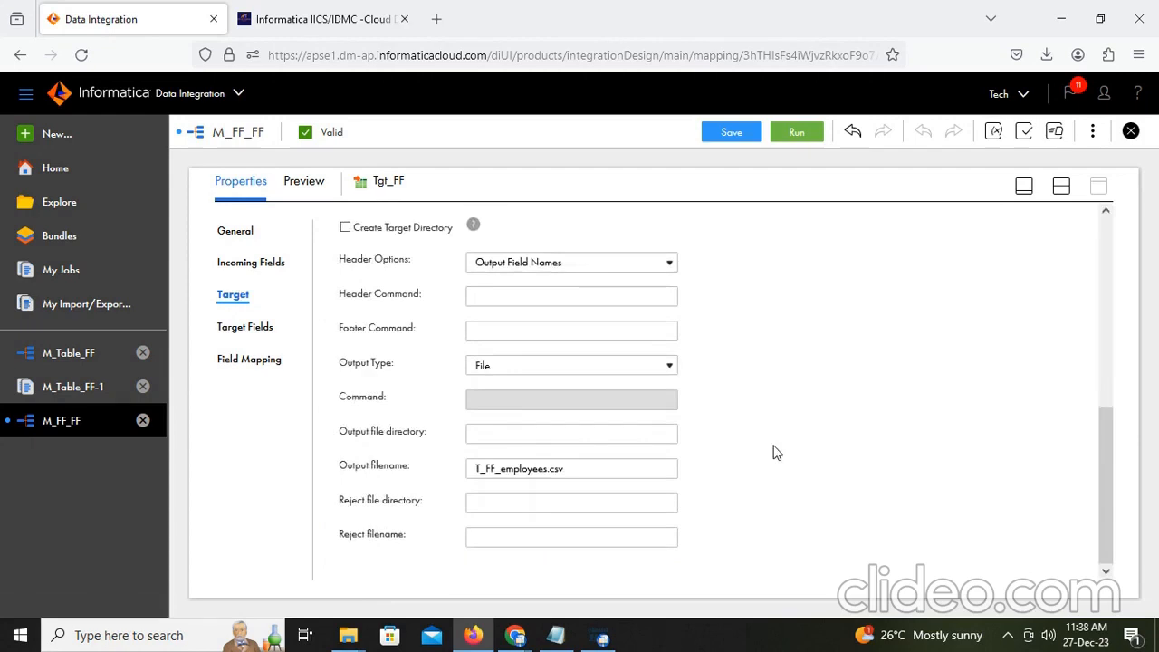
{"action": "scroll", "coordinate": [774, 451], "scroll_direction": "up", "scroll_amount": 2}
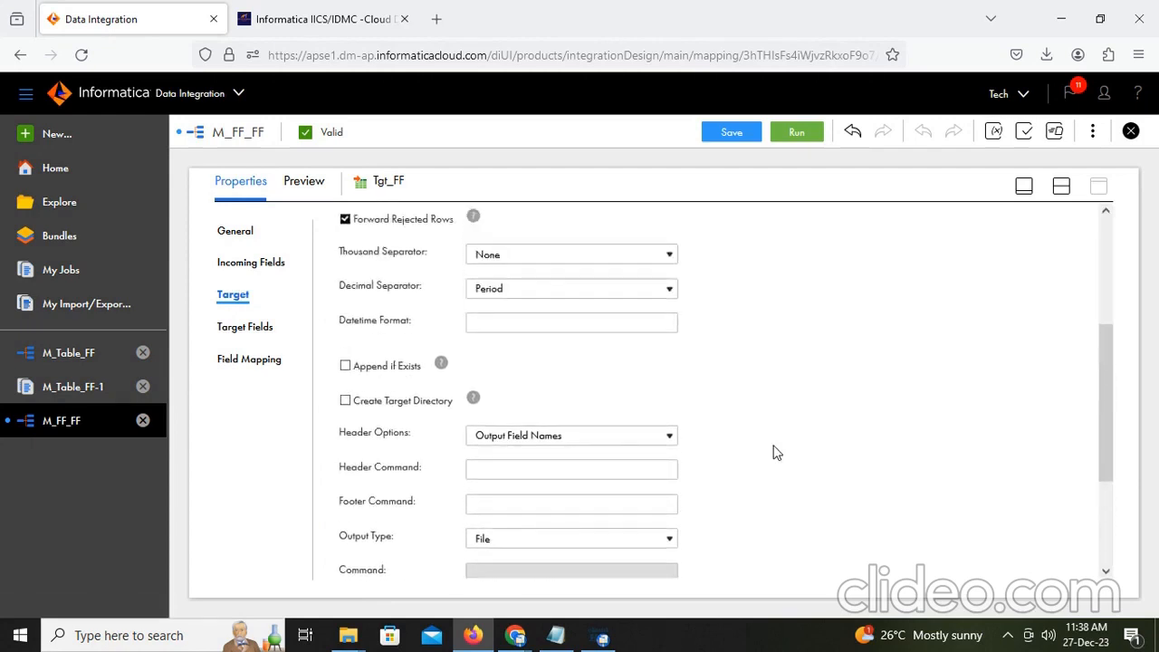
{"action": "scroll", "coordinate": [774, 451], "scroll_direction": "up", "scroll_amount": 2}
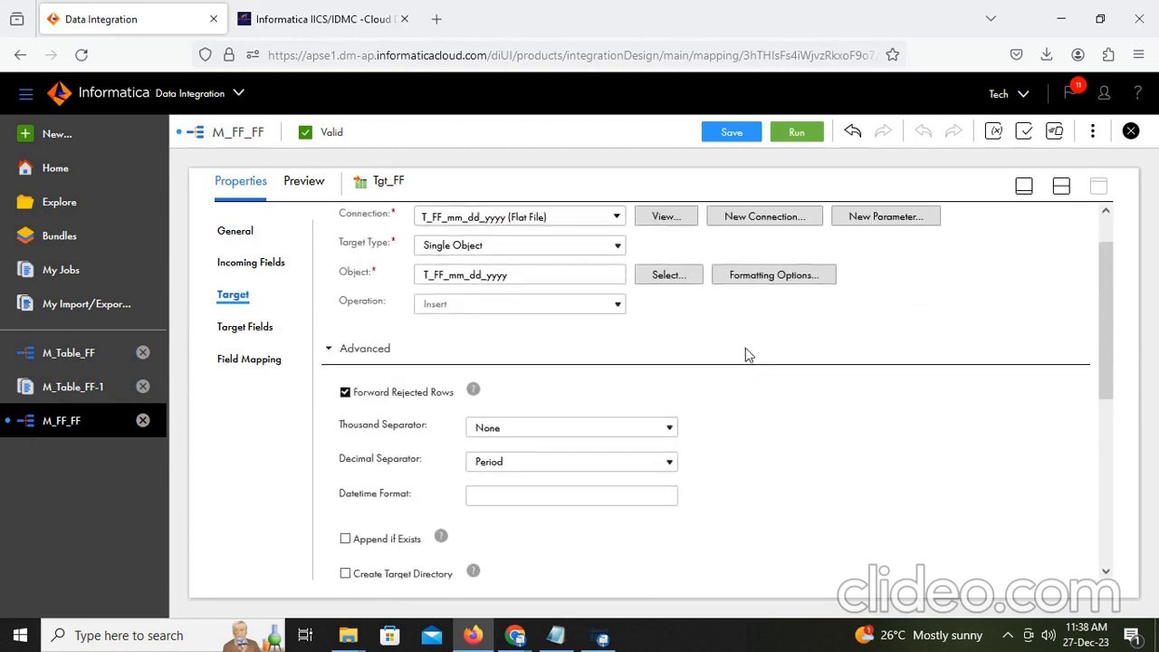
{"action": "left_click", "coordinate": [777, 280]}
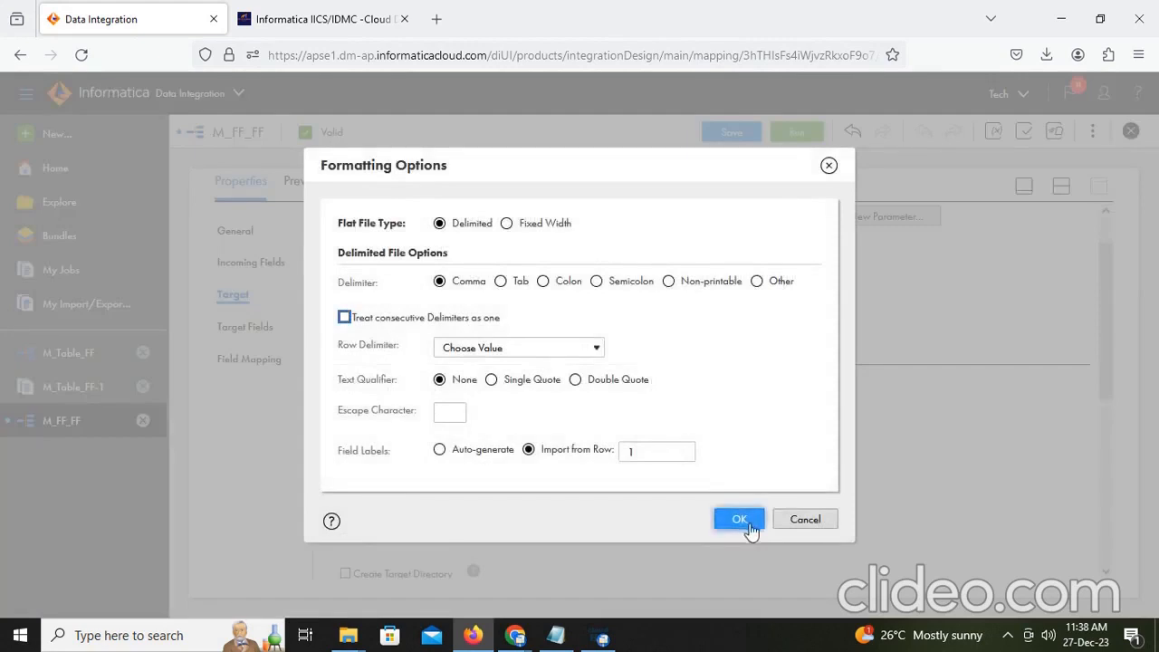
{"action": "left_click", "coordinate": [826, 526]}
Step: Save the M_FF_FF mapping and run it from its definition
{"action": "left_click", "coordinate": [732, 132]}
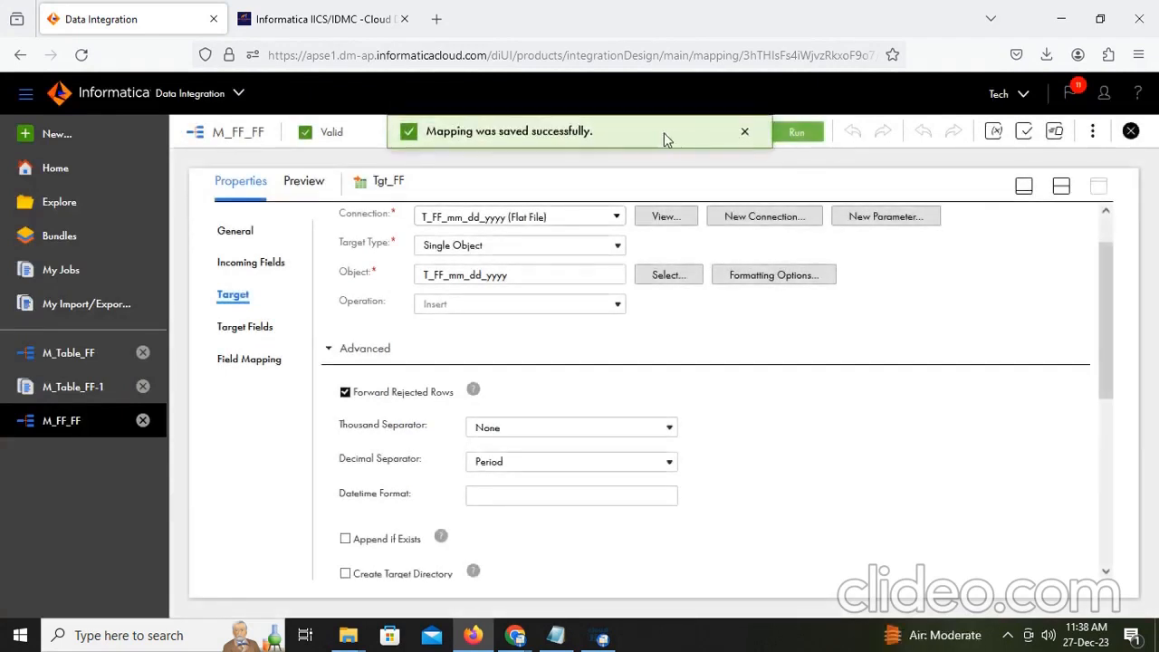
{"action": "left_click", "coordinate": [796, 132]}
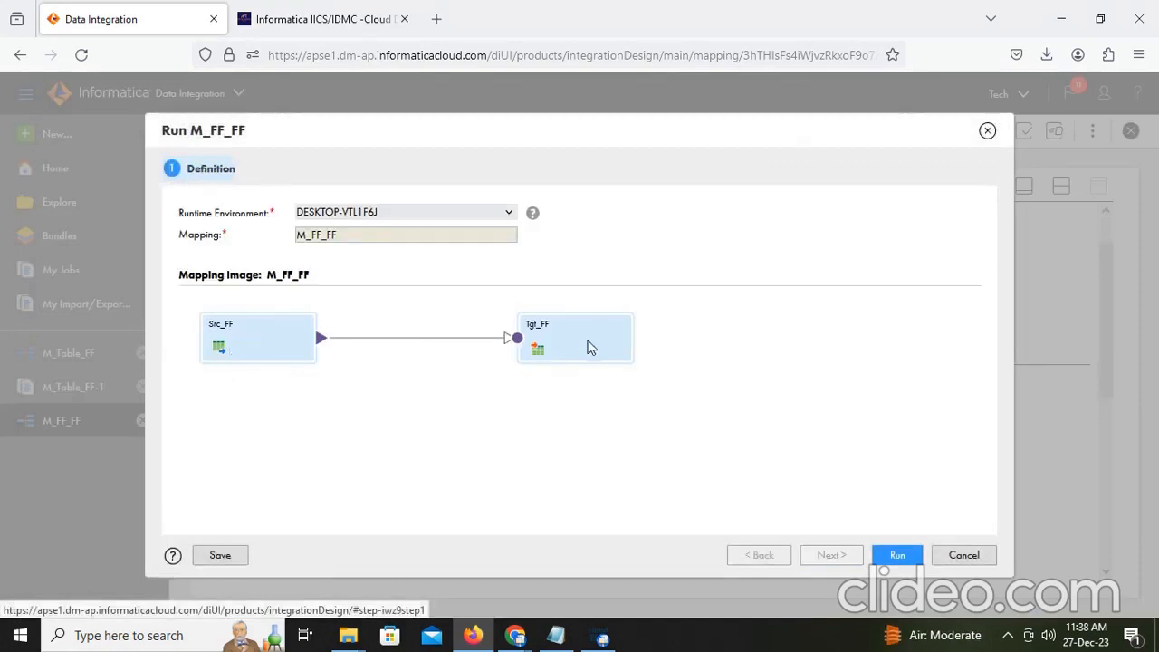
{"action": "left_click", "coordinate": [895, 556]}
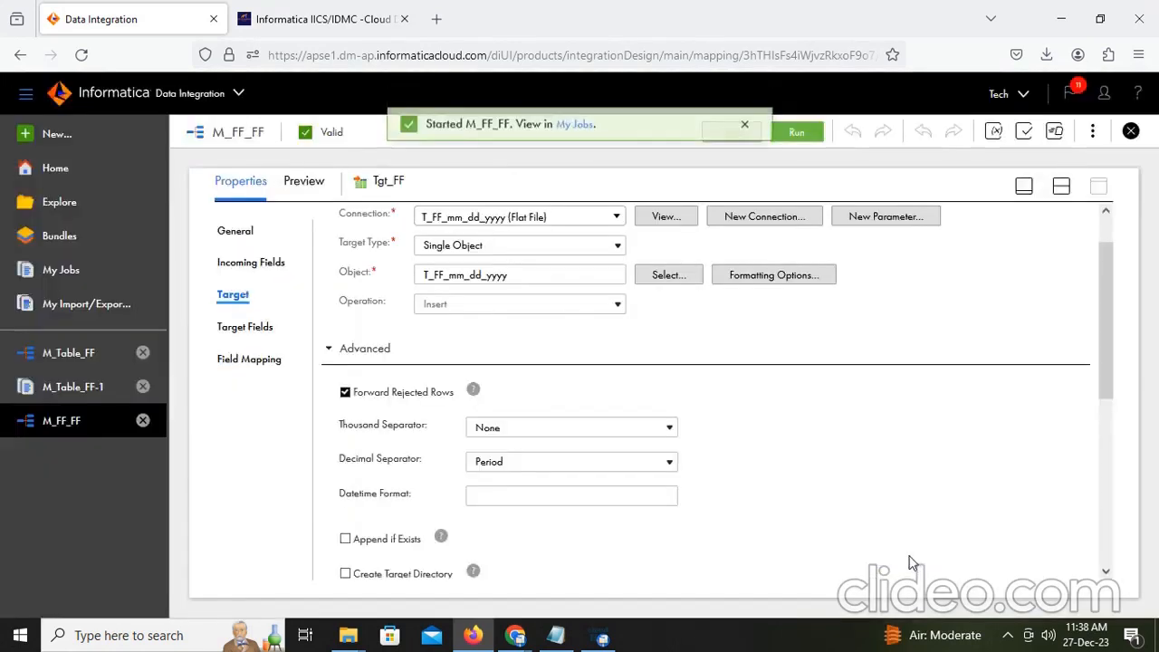
Step: Monitor the new M_FF_FF run in the job list, refreshing its status until the job finishes
{"action": "left_click", "coordinate": [572, 134]}
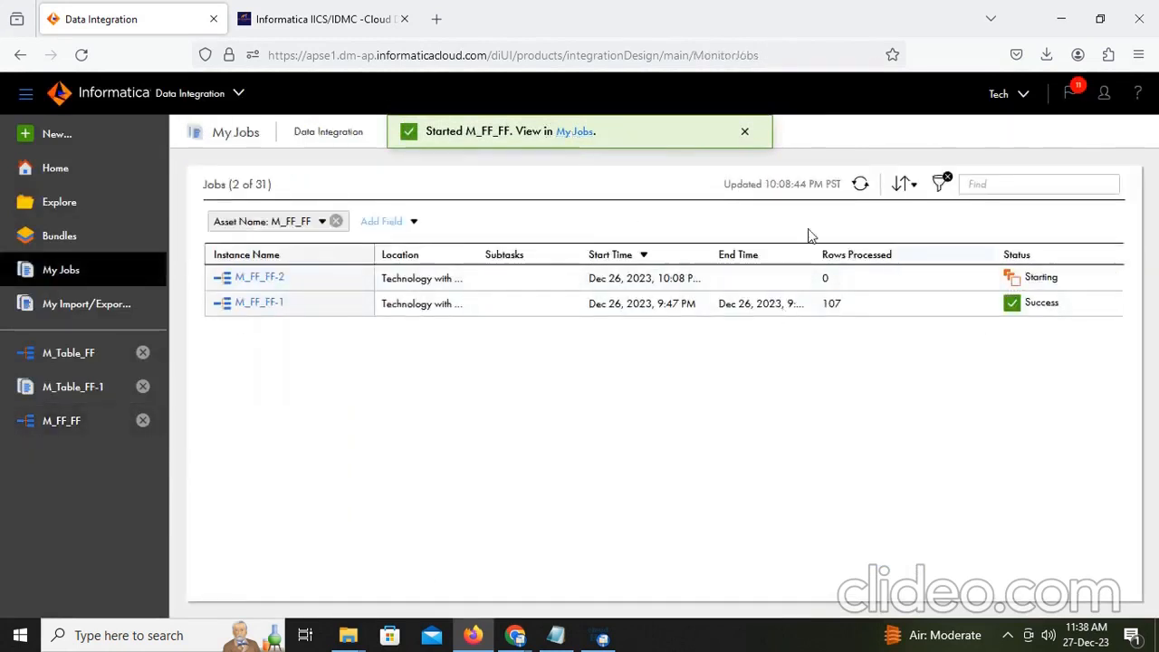
{"action": "left_click", "coordinate": [861, 185]}
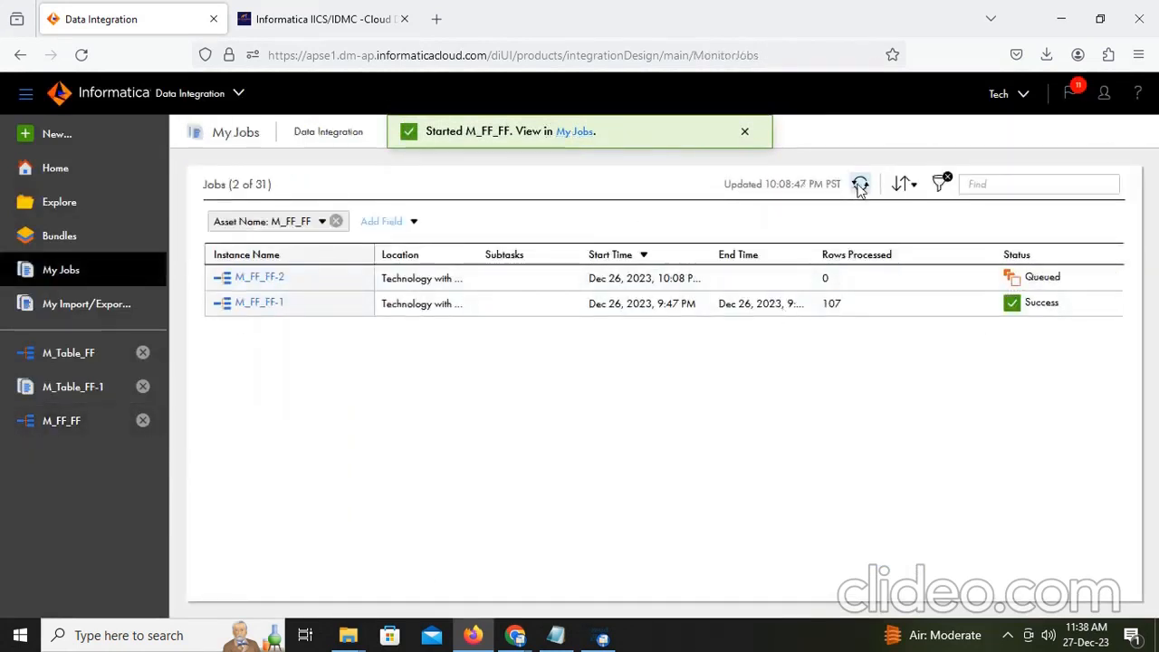
{"action": "left_click", "coordinate": [861, 185]}
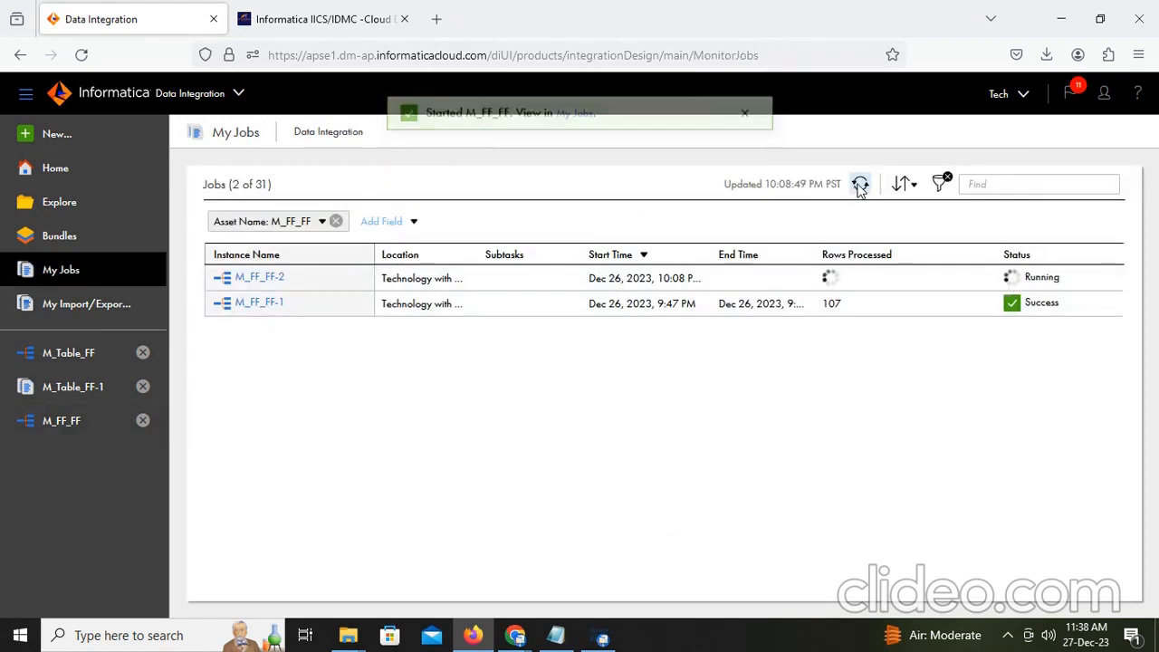
{"action": "left_click", "coordinate": [860, 184]}
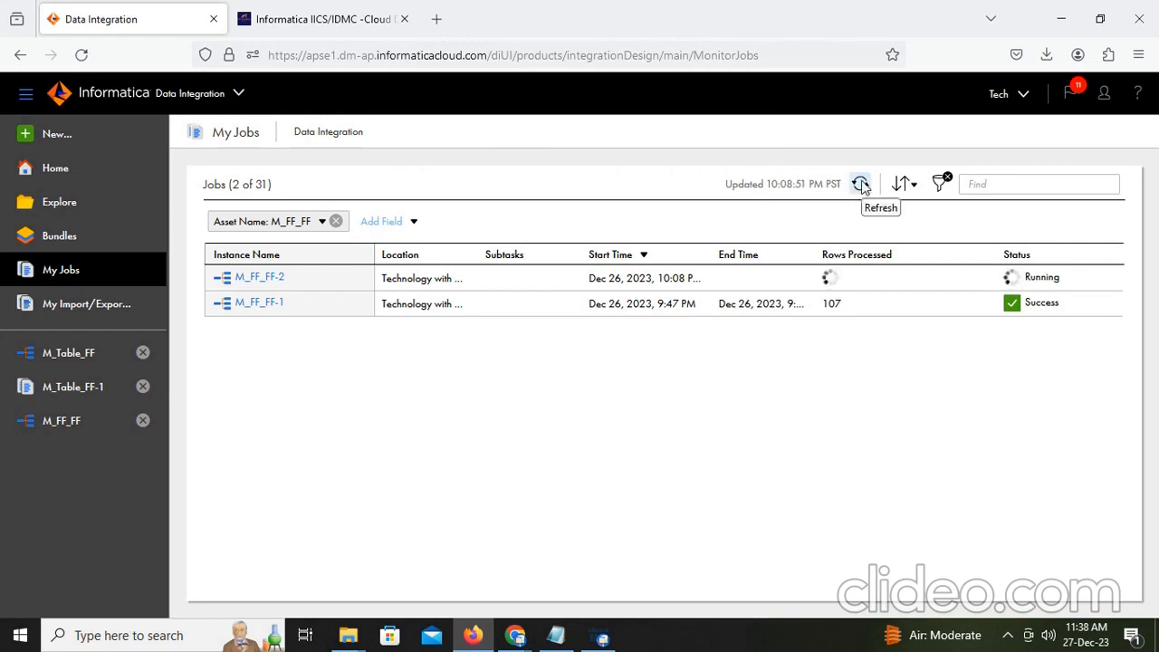
{"action": "left_click", "coordinate": [861, 185]}
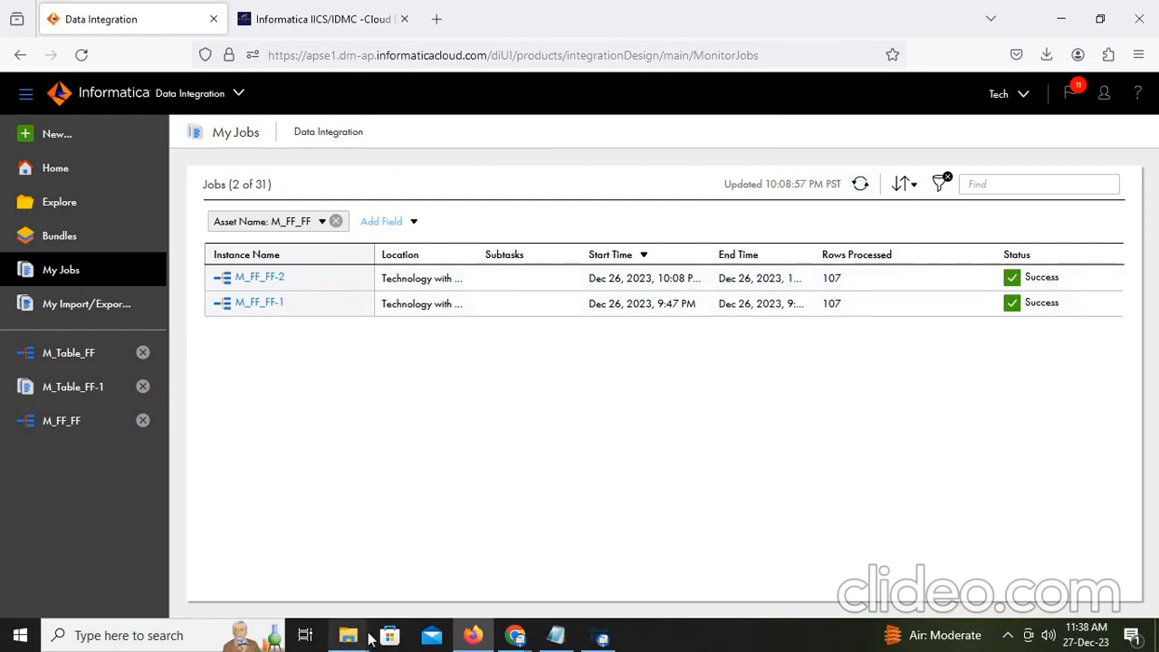
Step: Switch to File Explorer and open the T_FF_employees file from C:\IICS\tgt_files
{"action": "mouse_move", "coordinate": [348, 635]}
{"action": "left_click", "coordinate": [291, 584]}
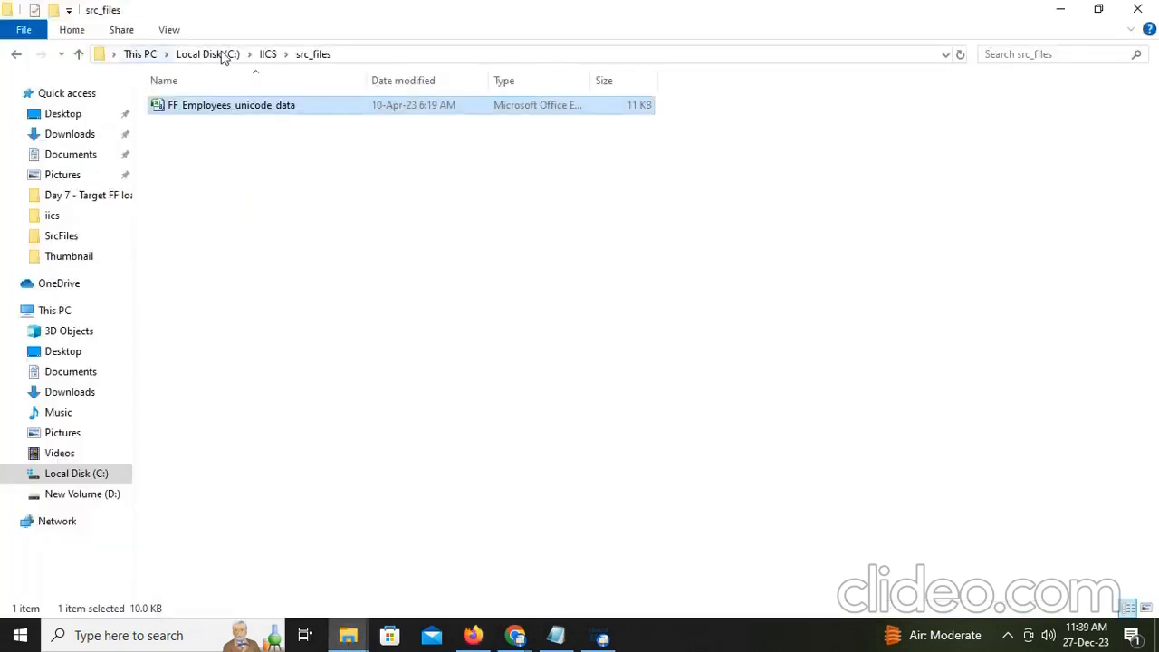
{"action": "left_click", "coordinate": [269, 54]}
{"action": "double_click", "coordinate": [186, 130]}
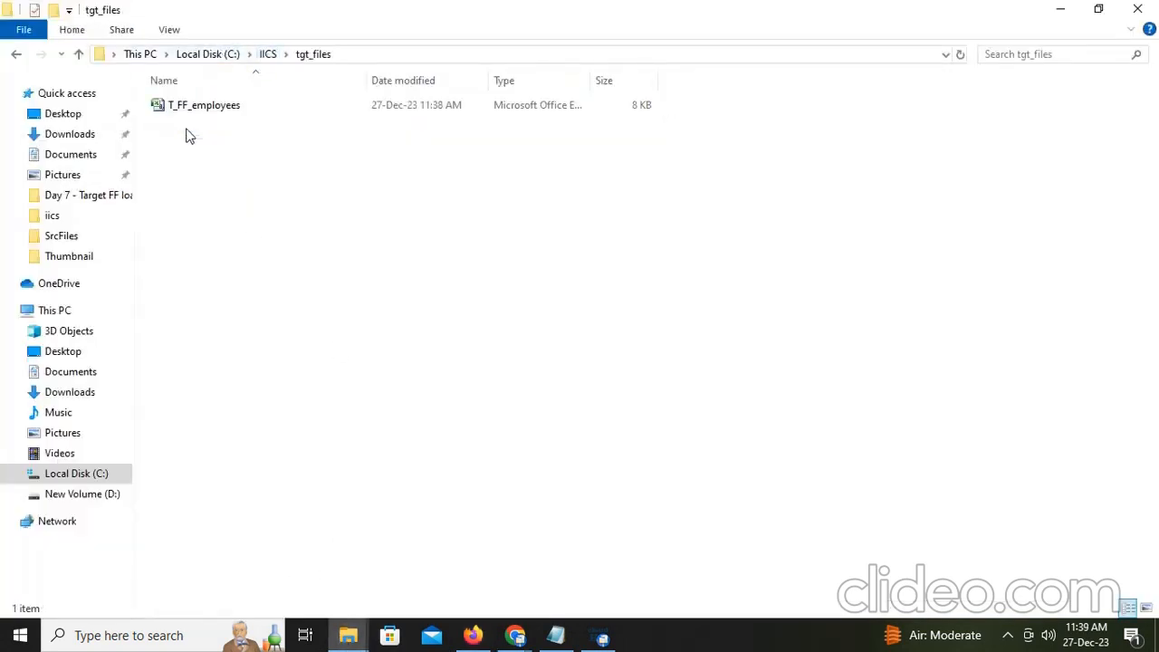
{"action": "double_click", "coordinate": [202, 106]}
{"action": "right_click", "coordinate": [201, 103]}
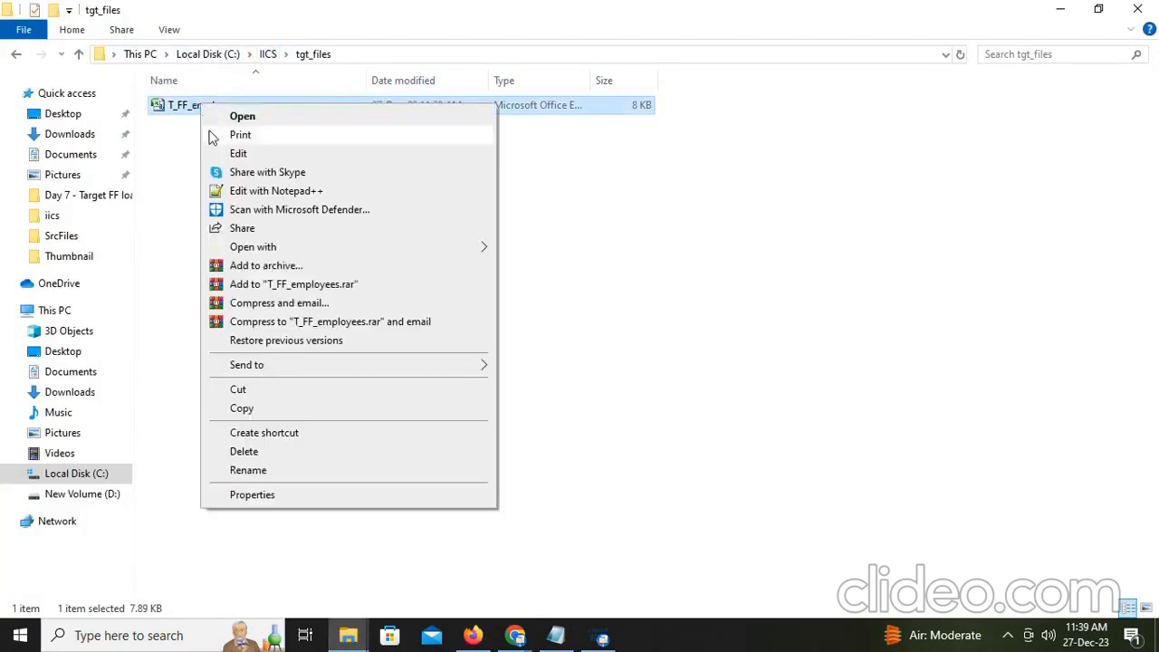
{"action": "left_click", "coordinate": [195, 107]}
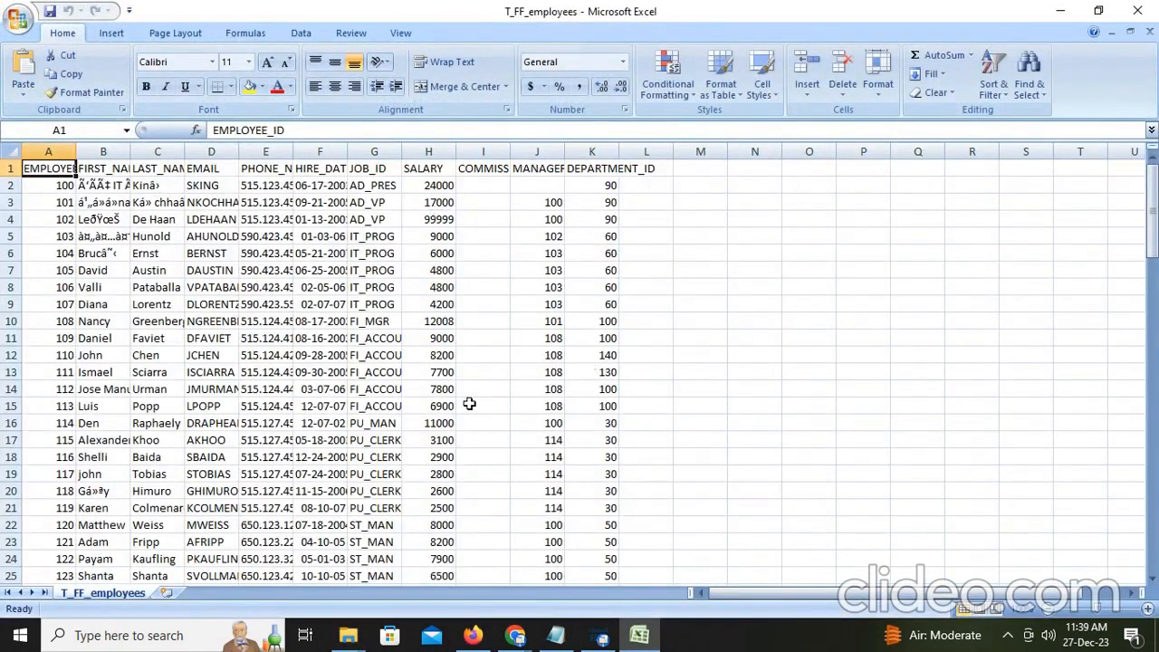
Step: Read through the employee rows in T_FF_employees from the header to the last record, and close the workbook
{"action": "scroll", "coordinate": [469, 401], "scroll_direction": "down", "scroll_amount": 20}
{"action": "scroll", "coordinate": [447, 423], "scroll_direction": "up", "scroll_amount": 2}
{"action": "scroll", "coordinate": [446, 423], "scroll_direction": "down", "scroll_amount": 17}
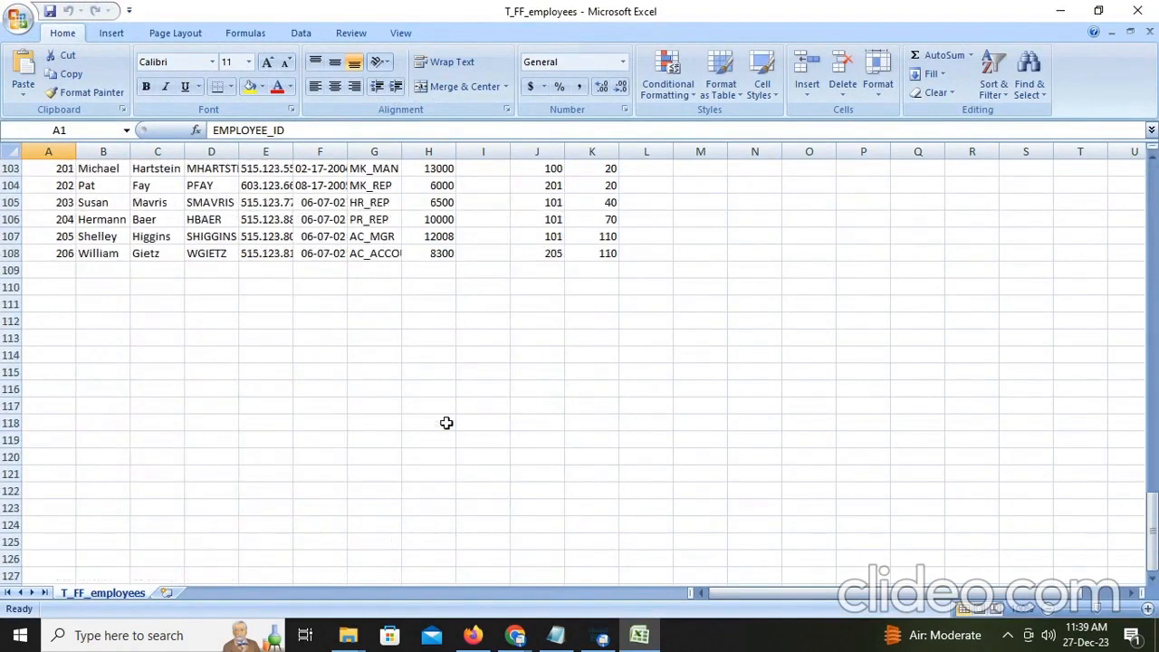
{"action": "scroll", "coordinate": [446, 423], "scroll_direction": "up", "scroll_amount": 20}
{"action": "scroll", "coordinate": [447, 423], "scroll_direction": "up", "scroll_amount": 15}
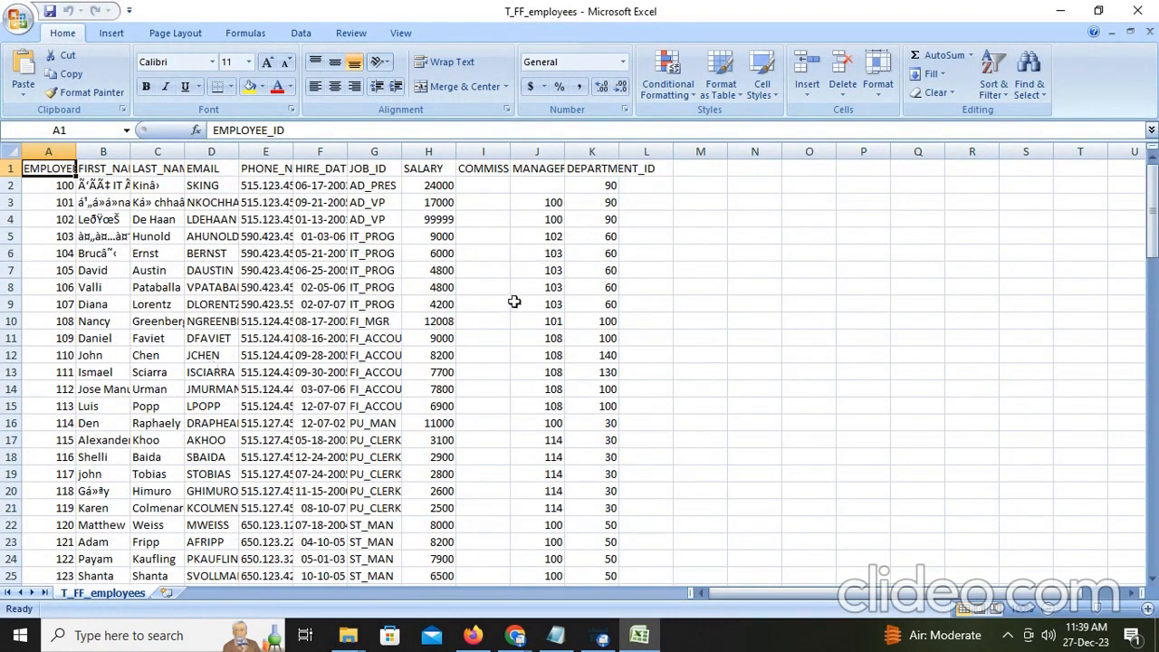
{"action": "left_click", "coordinate": [1143, 11]}
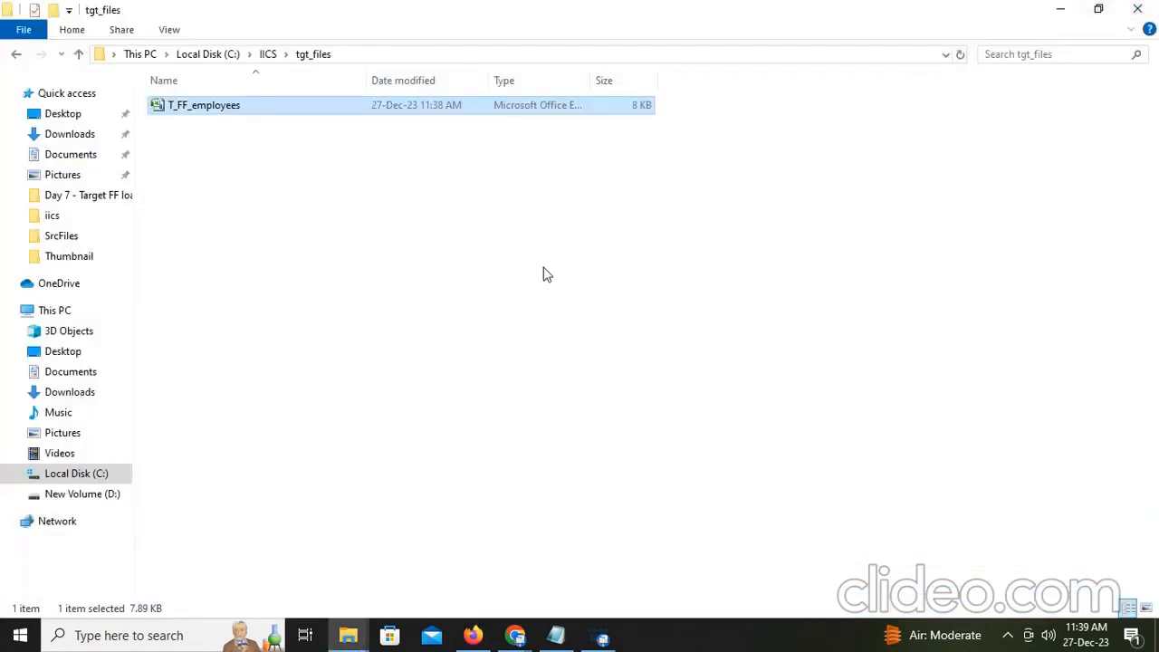
{"action": "left_click", "coordinate": [515, 636]}
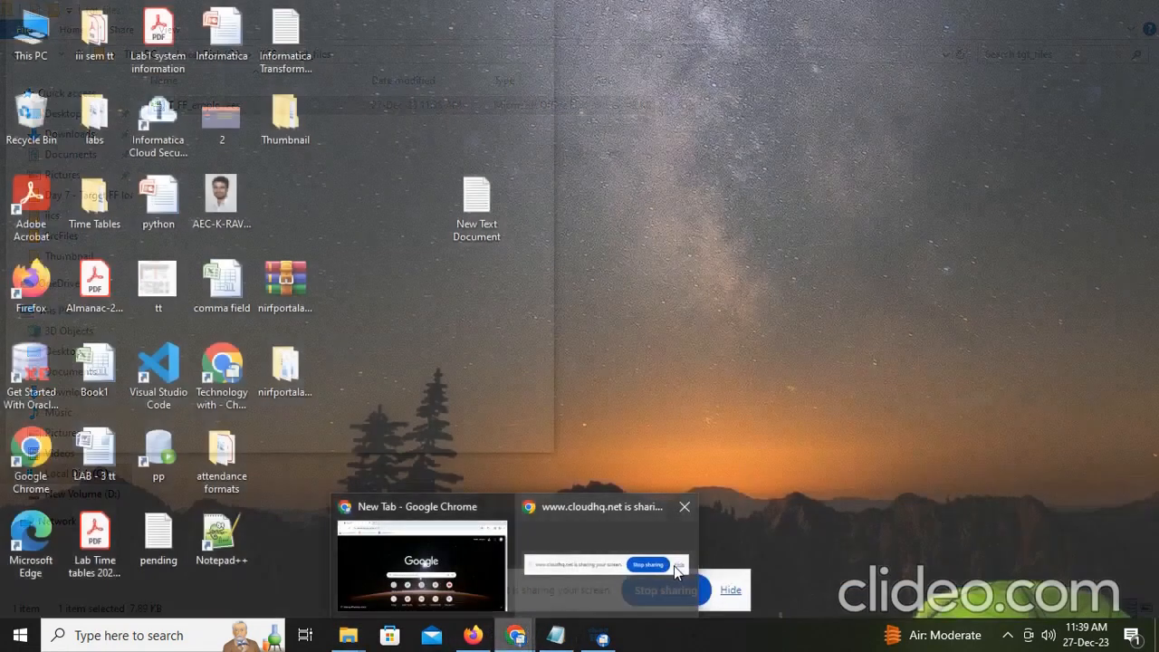
{"action": "left_click", "coordinate": [674, 566]}
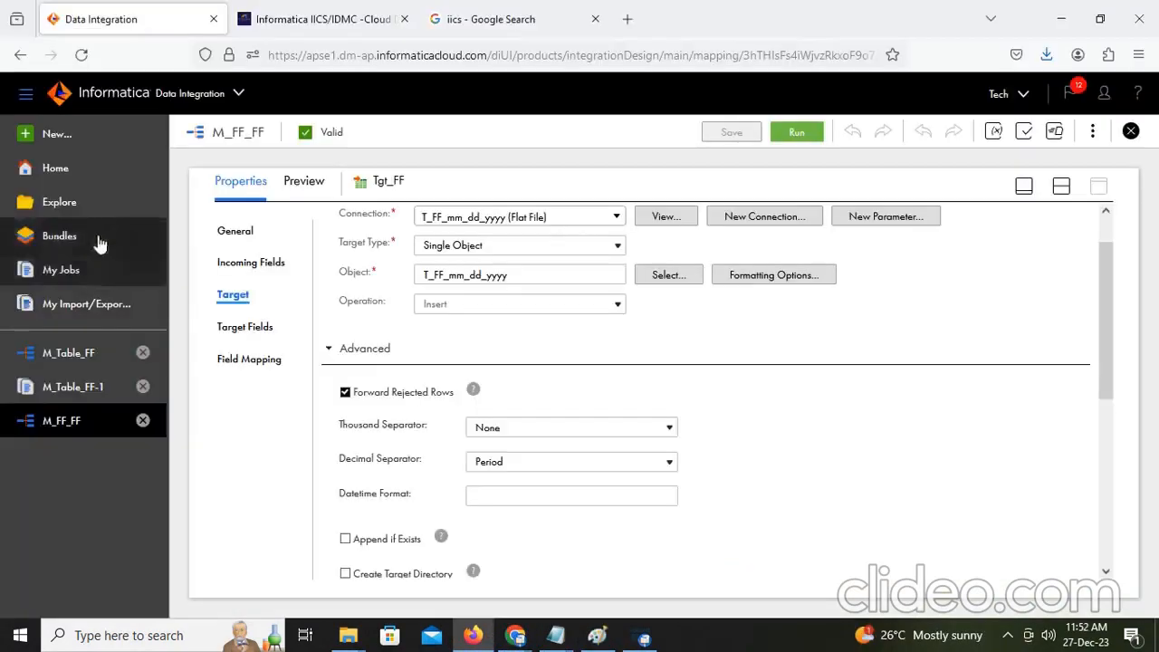
Step: Reopen M_FF_FF from the Dev folder, and show the properties of Src_FF at full size from the mapping canvas
{"action": "left_click", "coordinate": [101, 205]}
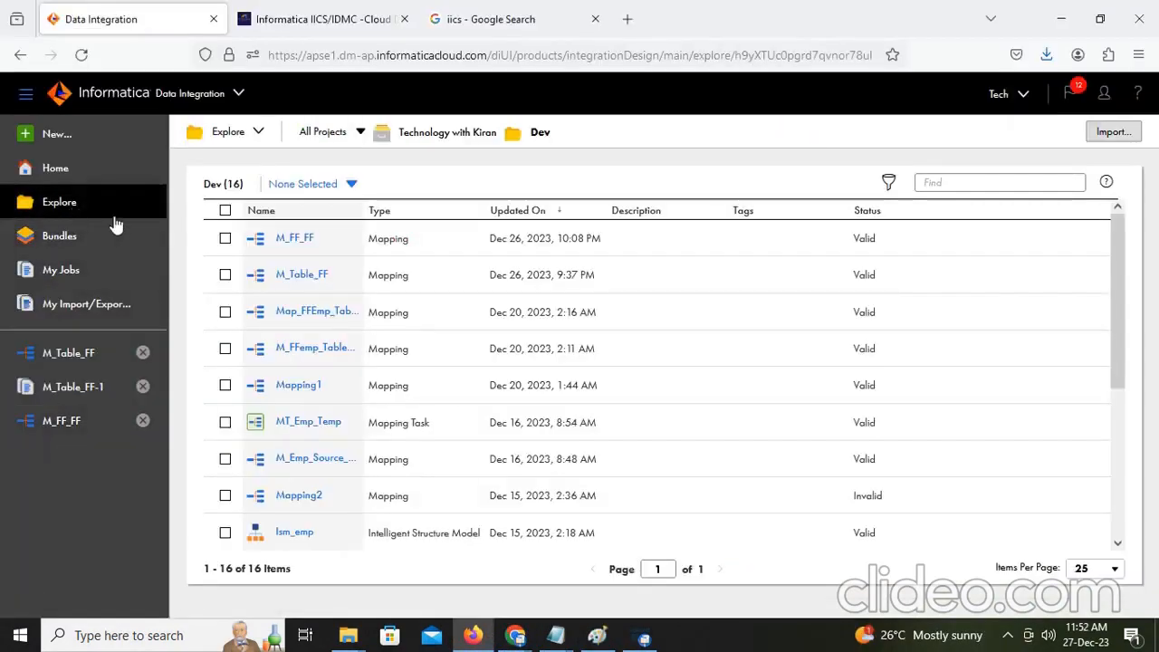
{"action": "left_click", "coordinate": [295, 239]}
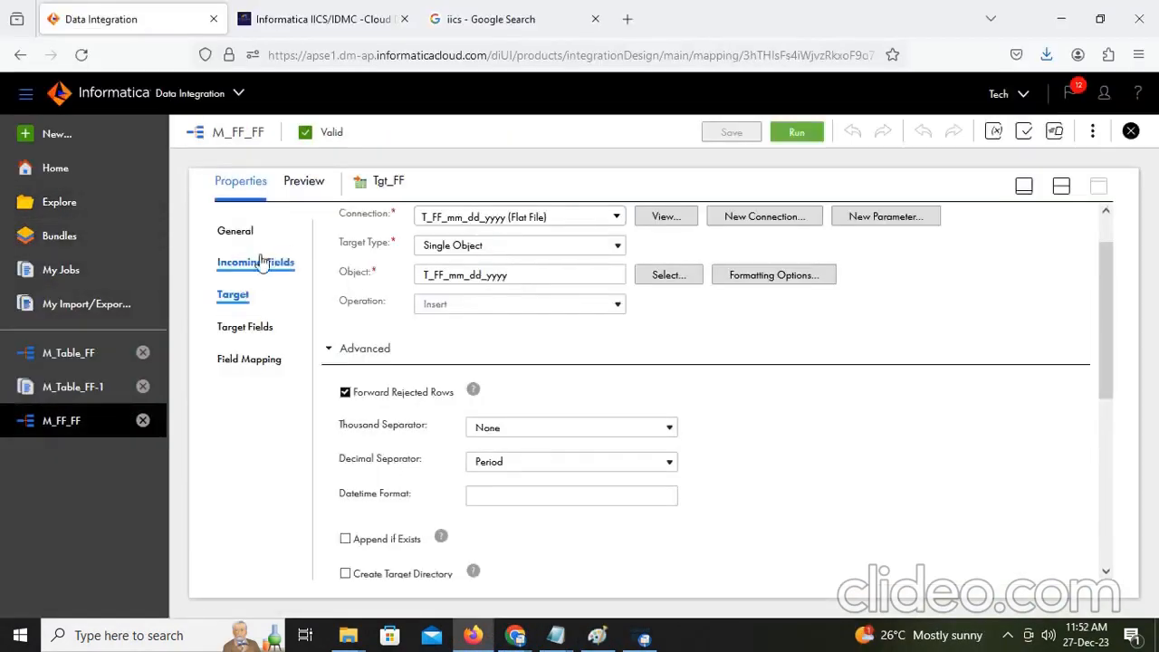
{"action": "left_click", "coordinate": [1024, 187]}
{"action": "left_click", "coordinate": [378, 317]}
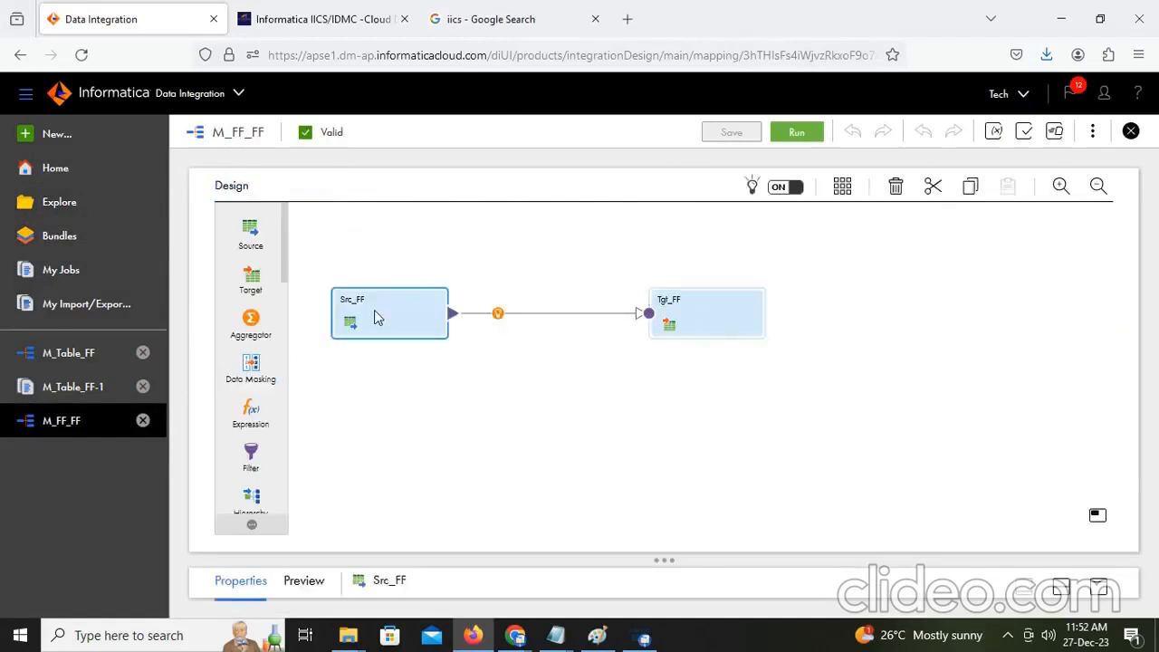
{"action": "left_click", "coordinate": [1061, 587]}
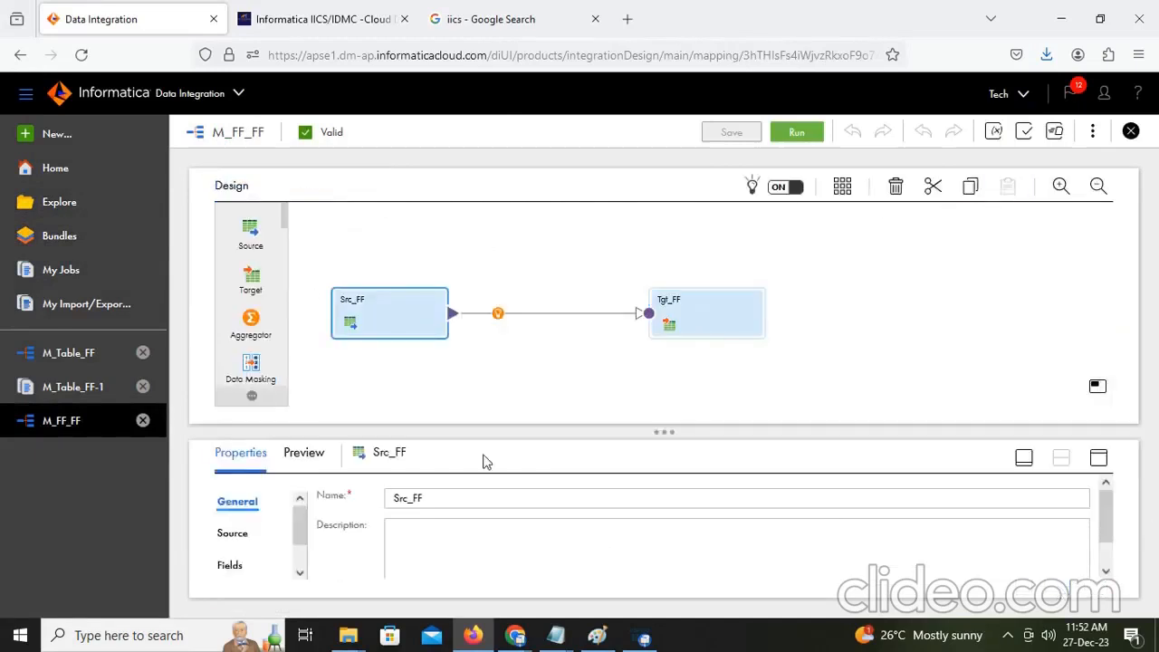
{"action": "left_click", "coordinate": [1099, 457]}
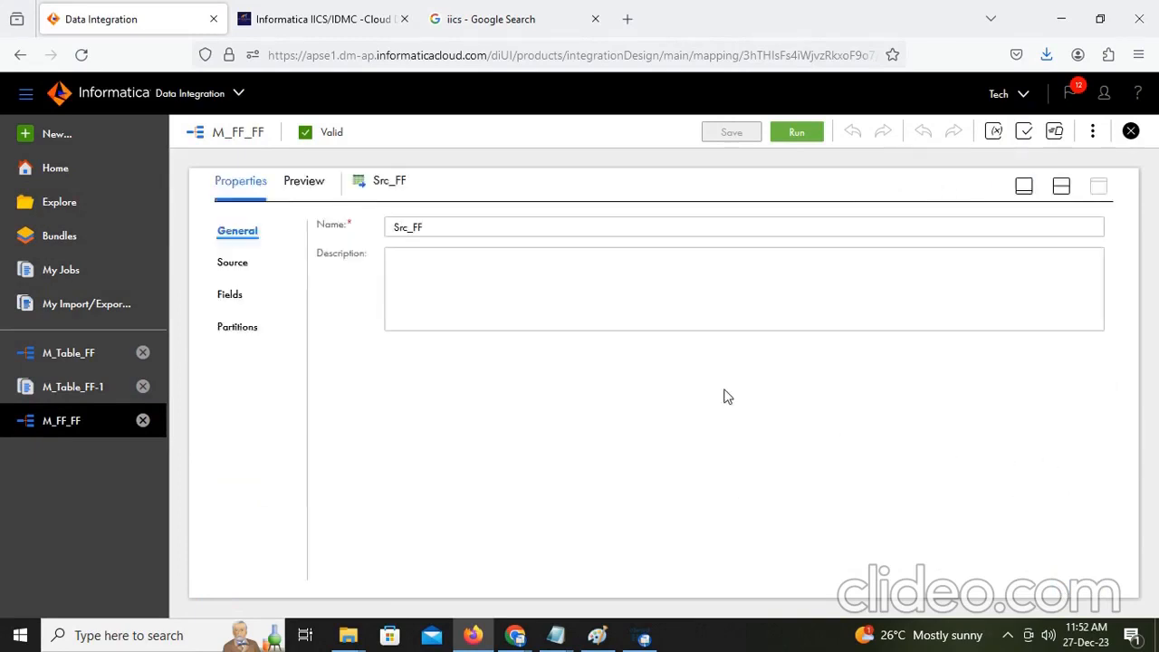
Step: View the FF_Delieter_mm_dd_yyyy connection in the source details of Src_FF, check its date format, and test the connection
{"action": "left_click", "coordinate": [233, 264]}
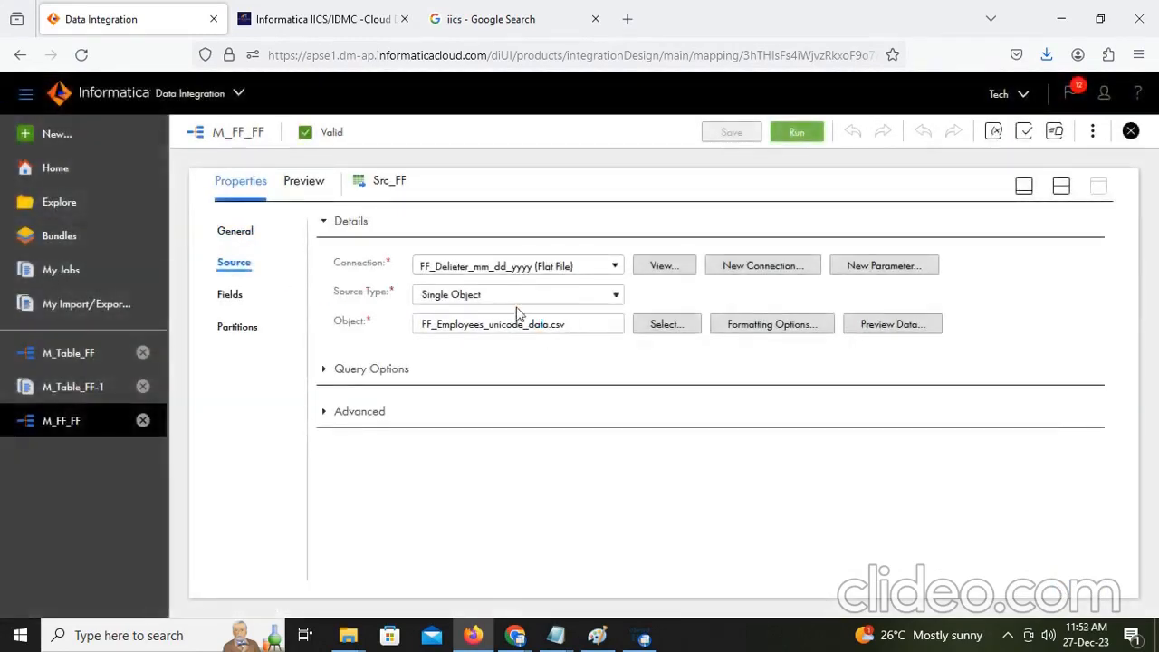
{"action": "left_click", "coordinate": [662, 268]}
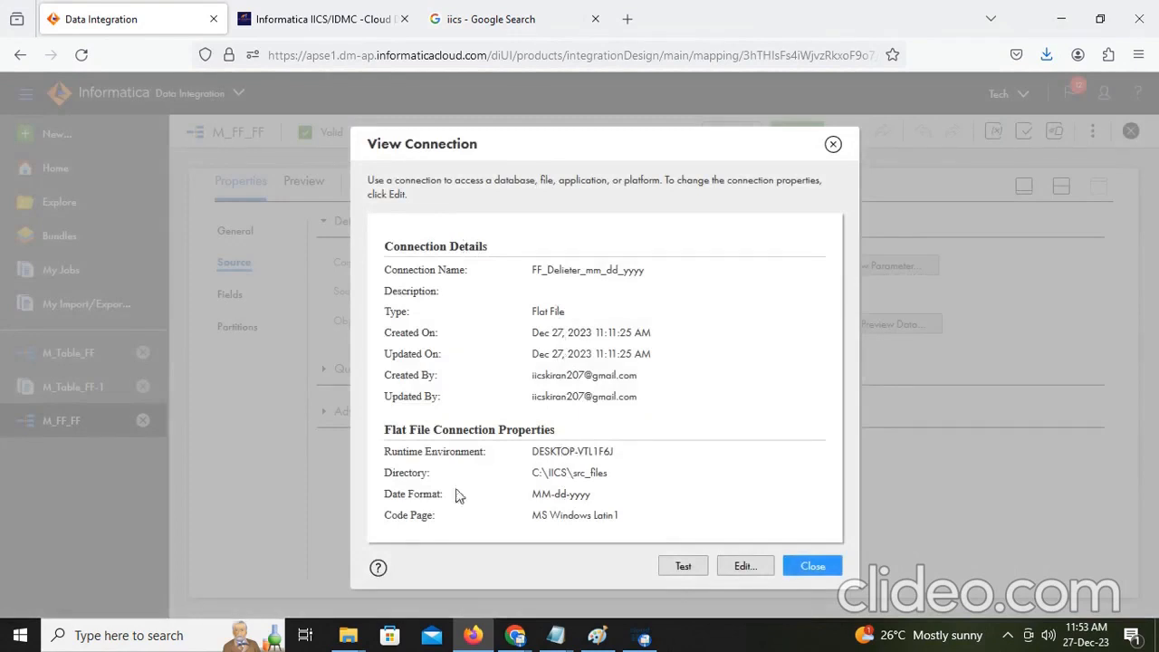
{"action": "left_click_drag", "start_coordinate": [392, 492], "coordinate": [604, 501]}
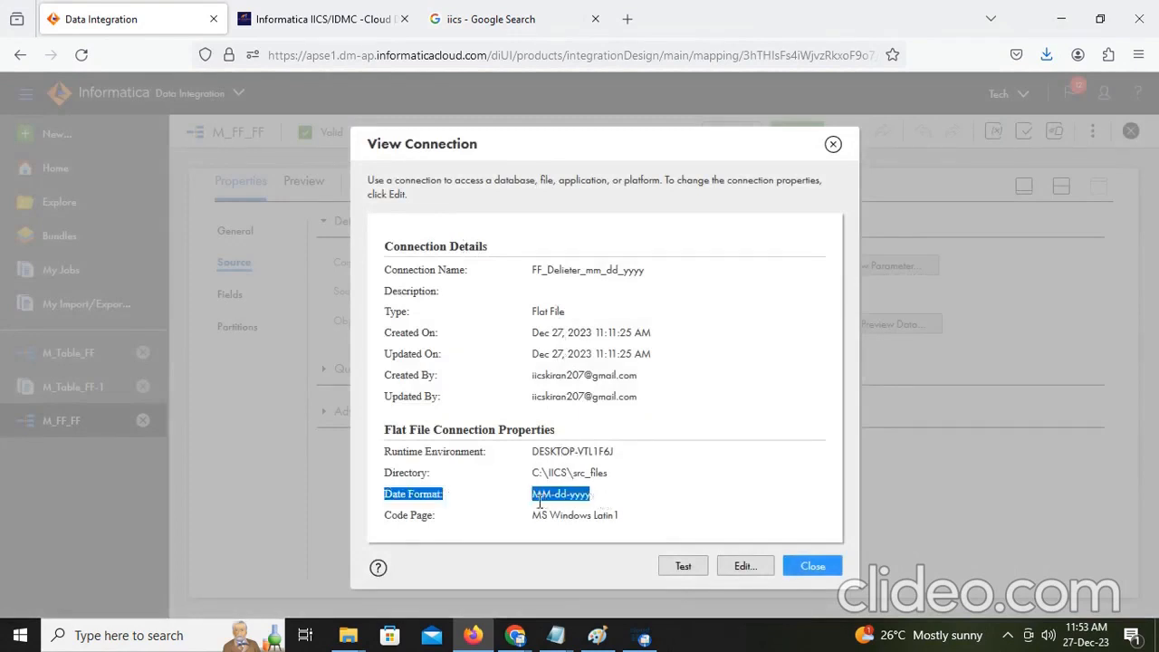
{"action": "left_click", "coordinate": [685, 568]}
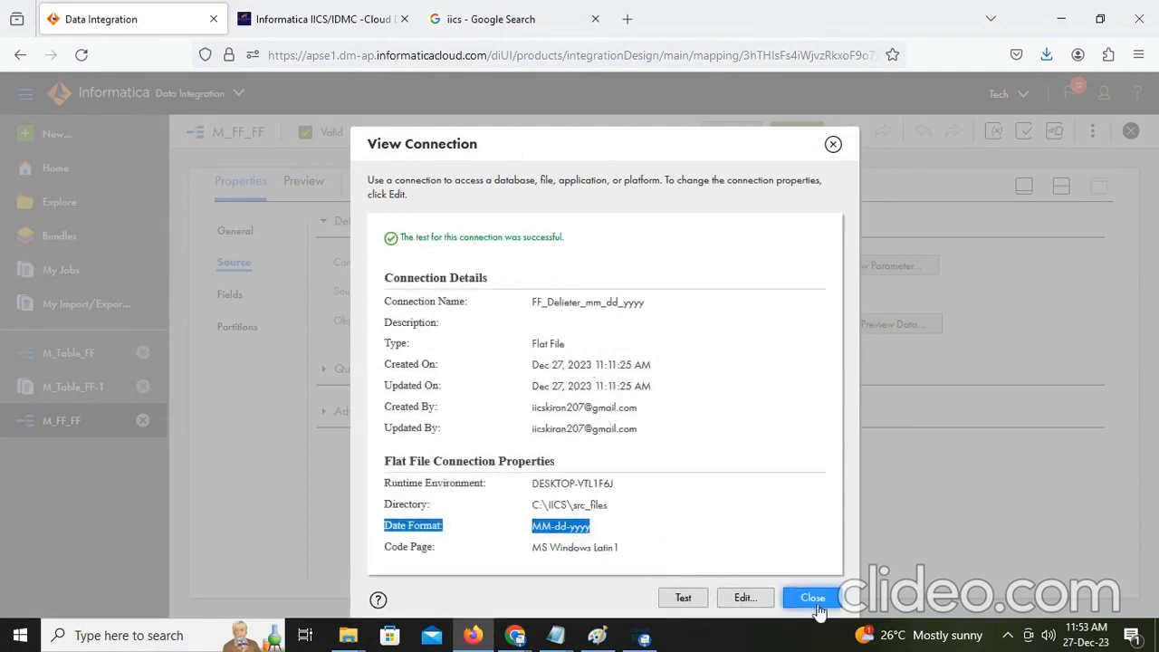
{"action": "left_click", "coordinate": [813, 599]}
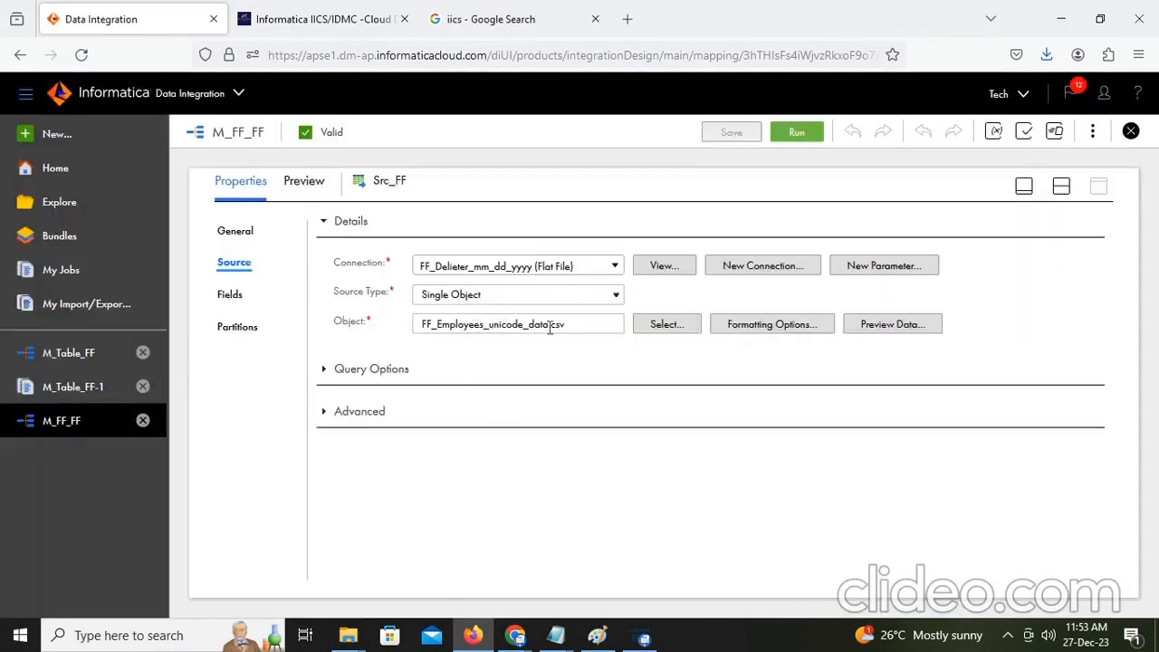
Step: Look at the selectable source objects of Src_FF without applying a change, and examine its field list
{"action": "left_click", "coordinate": [671, 327]}
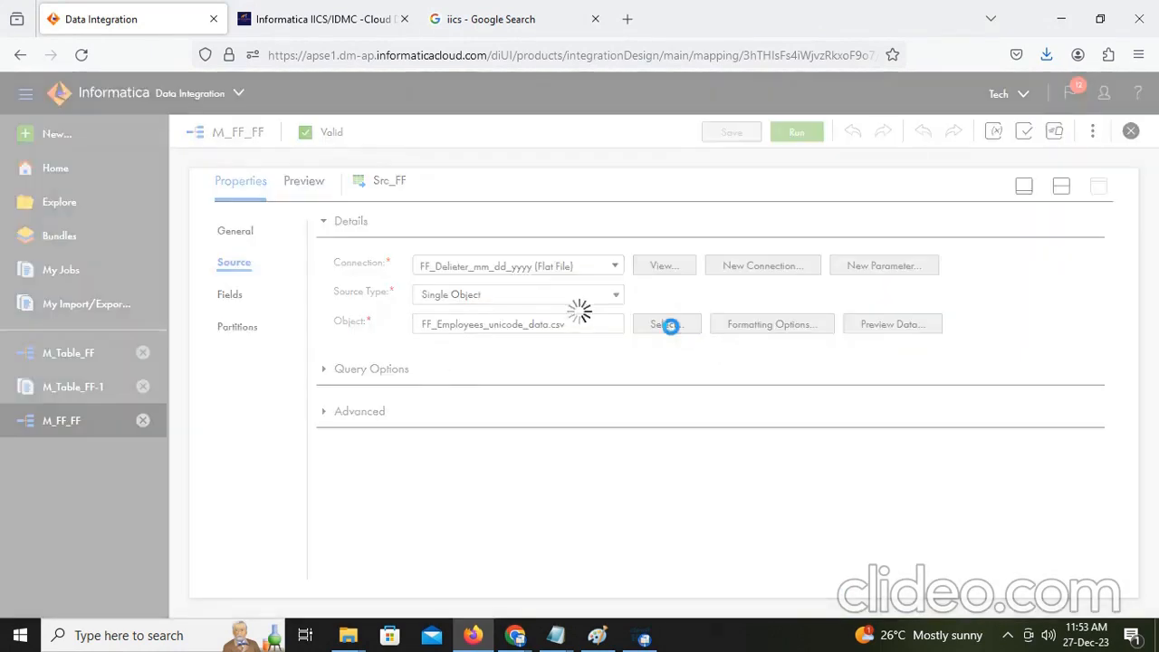
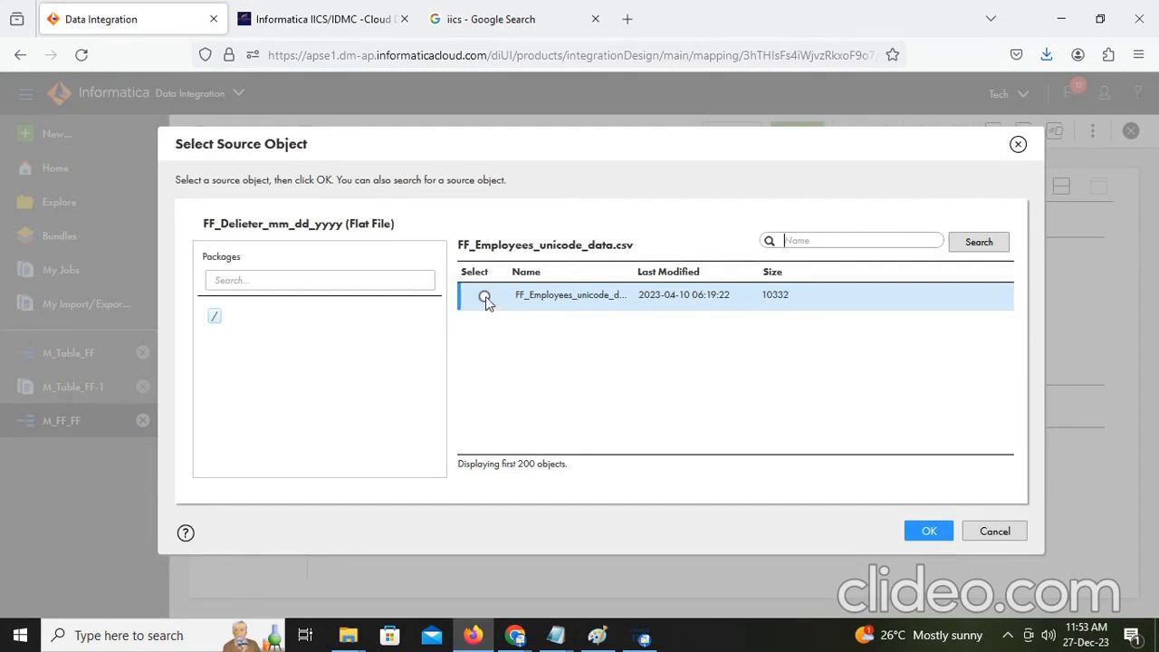
{"action": "left_click", "coordinate": [485, 296]}
{"action": "left_click", "coordinate": [996, 531]}
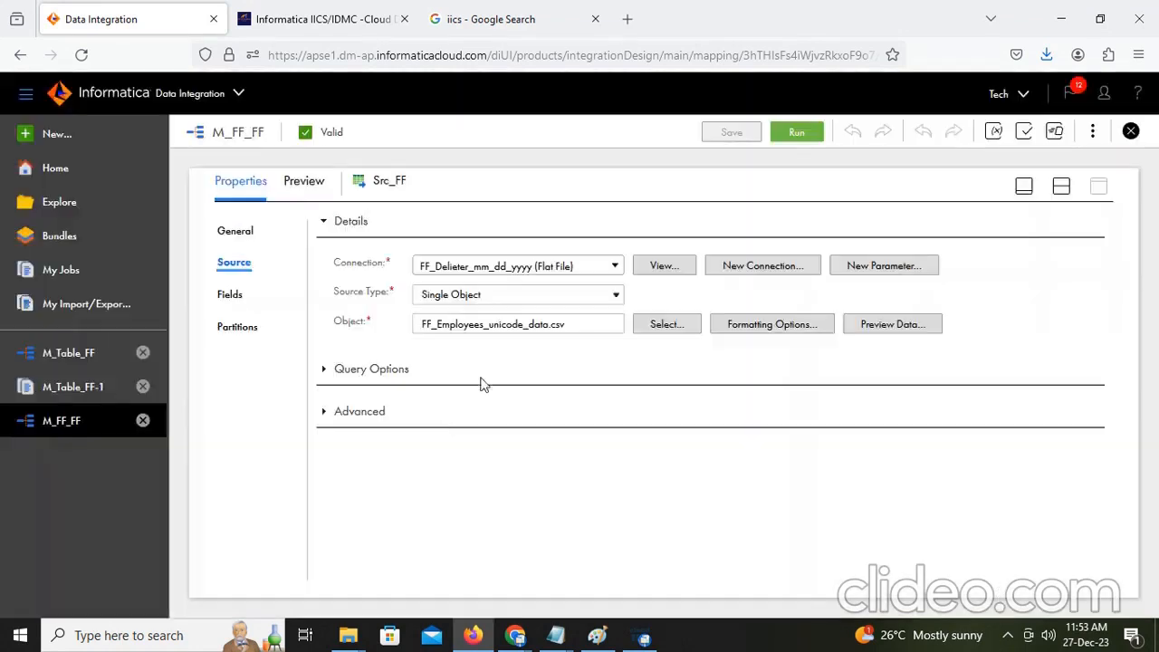
{"action": "left_click", "coordinate": [232, 295]}
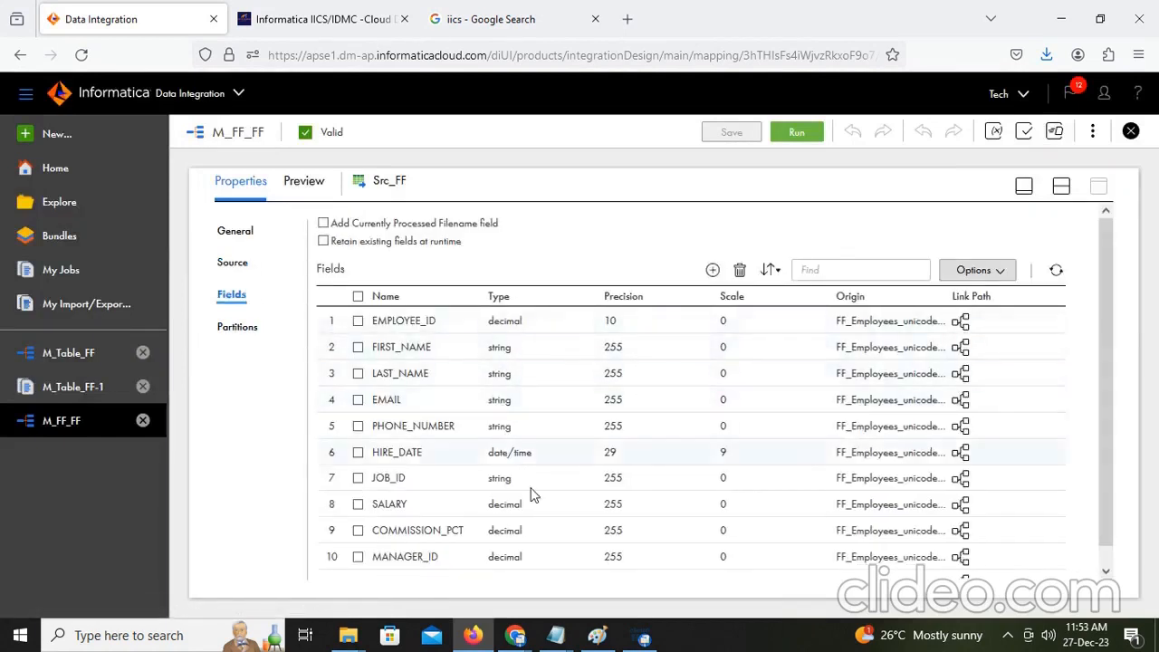
{"action": "scroll", "coordinate": [532, 495], "scroll_direction": "down", "scroll_amount": 1}
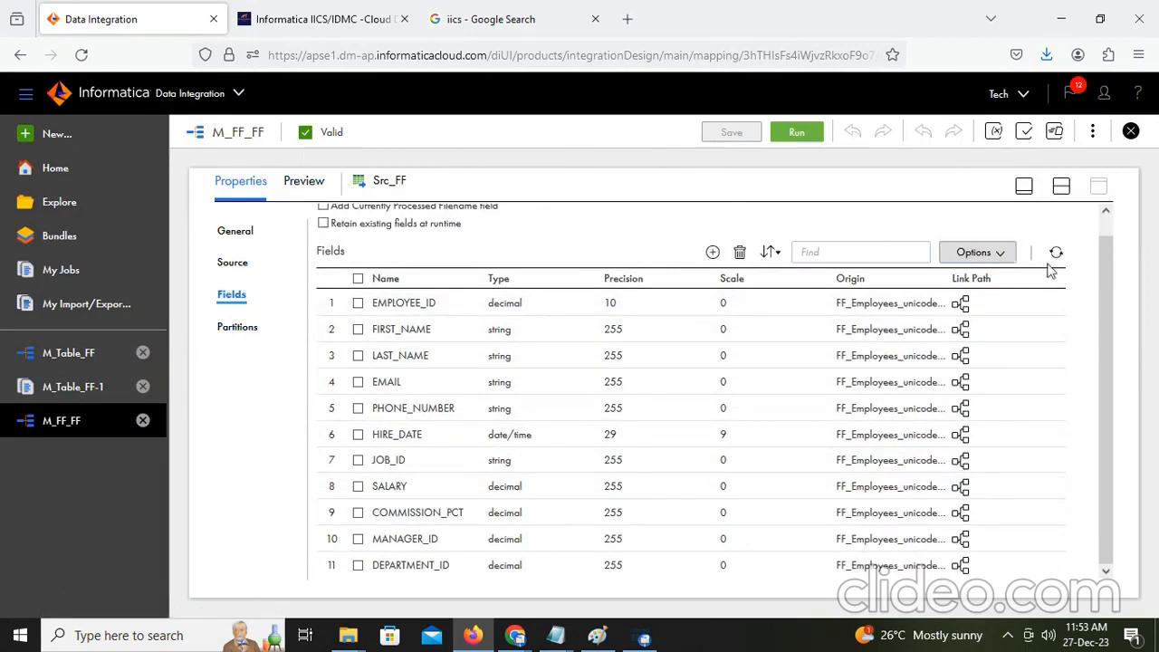
Step: Select Tgt_FF on the mapping canvas and view its incoming fields in the enlarged properties
{"action": "left_click", "coordinate": [1062, 187]}
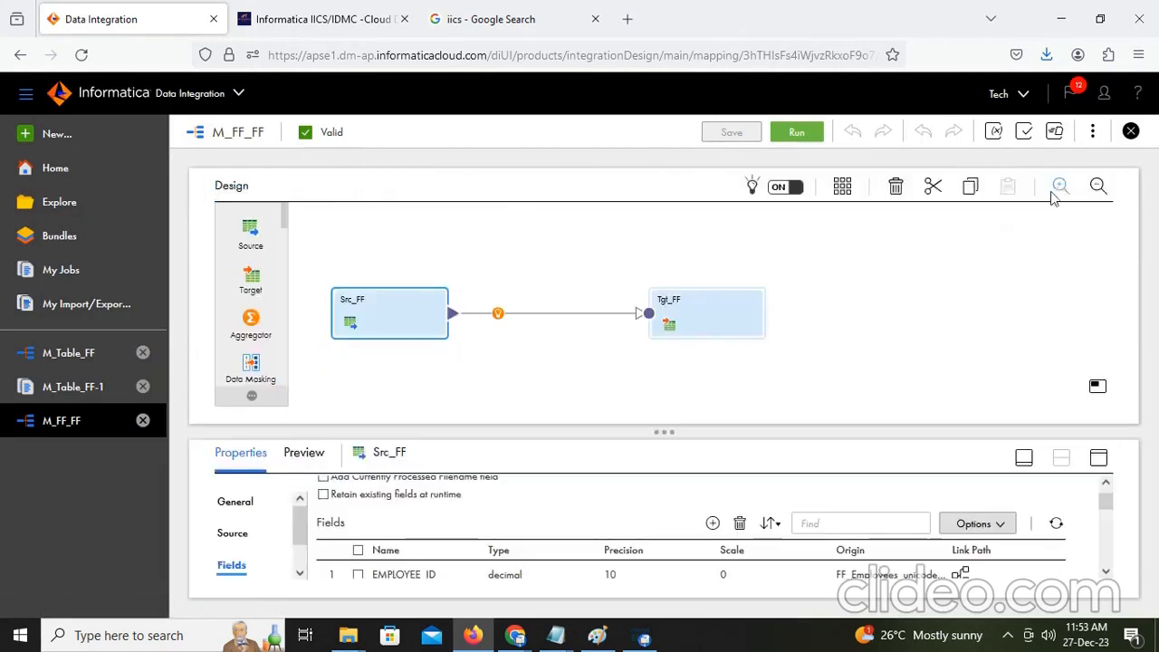
{"action": "left_click", "coordinate": [720, 314]}
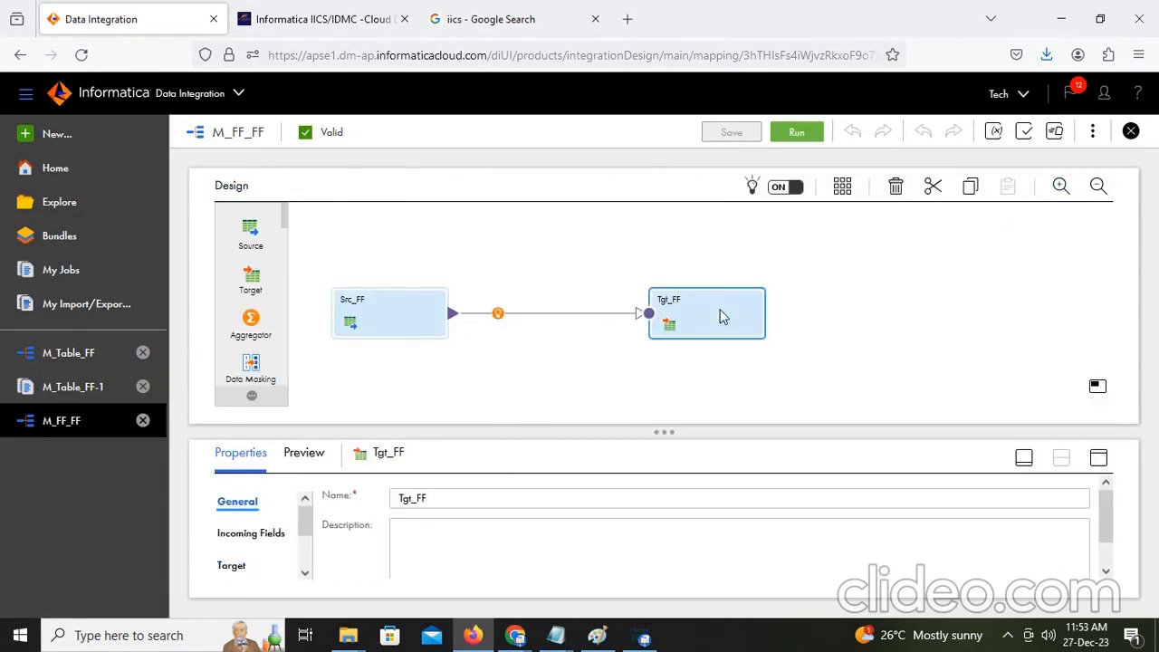
{"action": "left_click", "coordinate": [1099, 457]}
{"action": "left_click", "coordinate": [252, 264]}
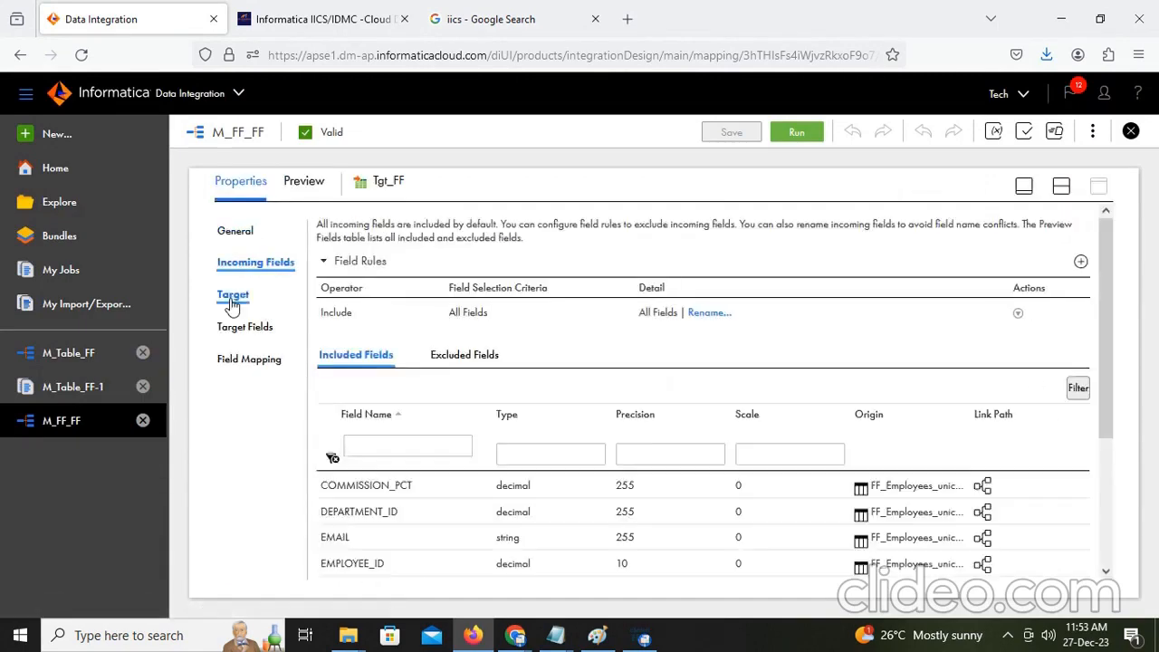
Step: Give the Tgt_FF target object a dynamic file name with the expression 'T_FF_Employees_'||to_char(sysdate,'mmddyyyyhh24miss')||'.csv'
{"action": "left_click", "coordinate": [233, 297]}
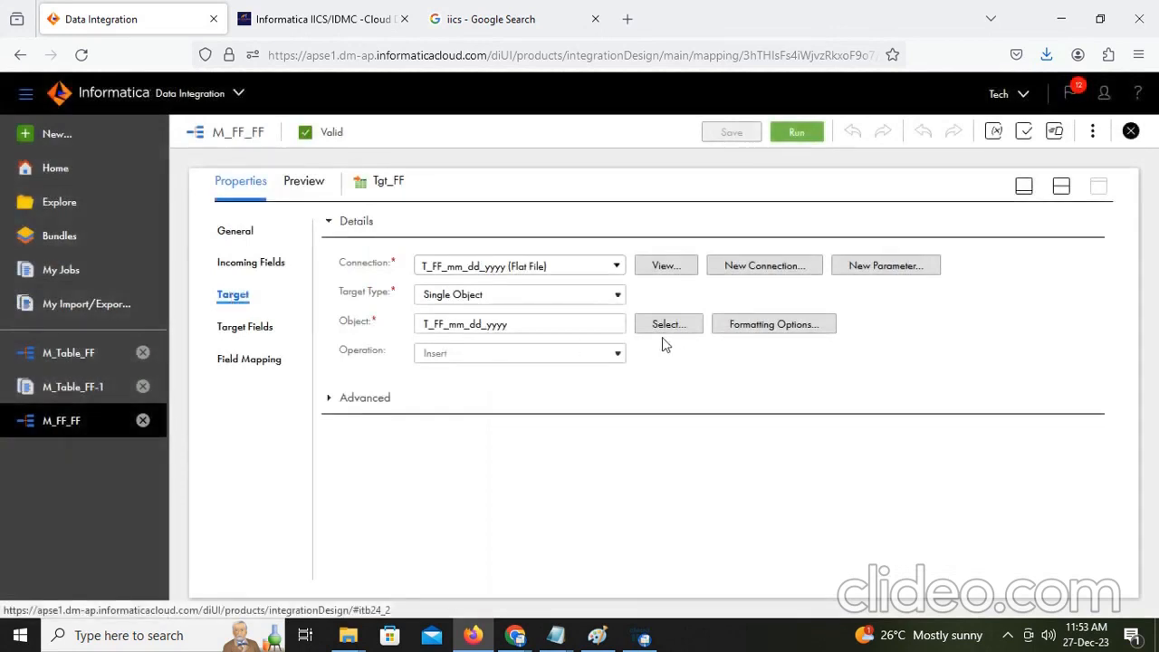
{"action": "left_click", "coordinate": [669, 325]}
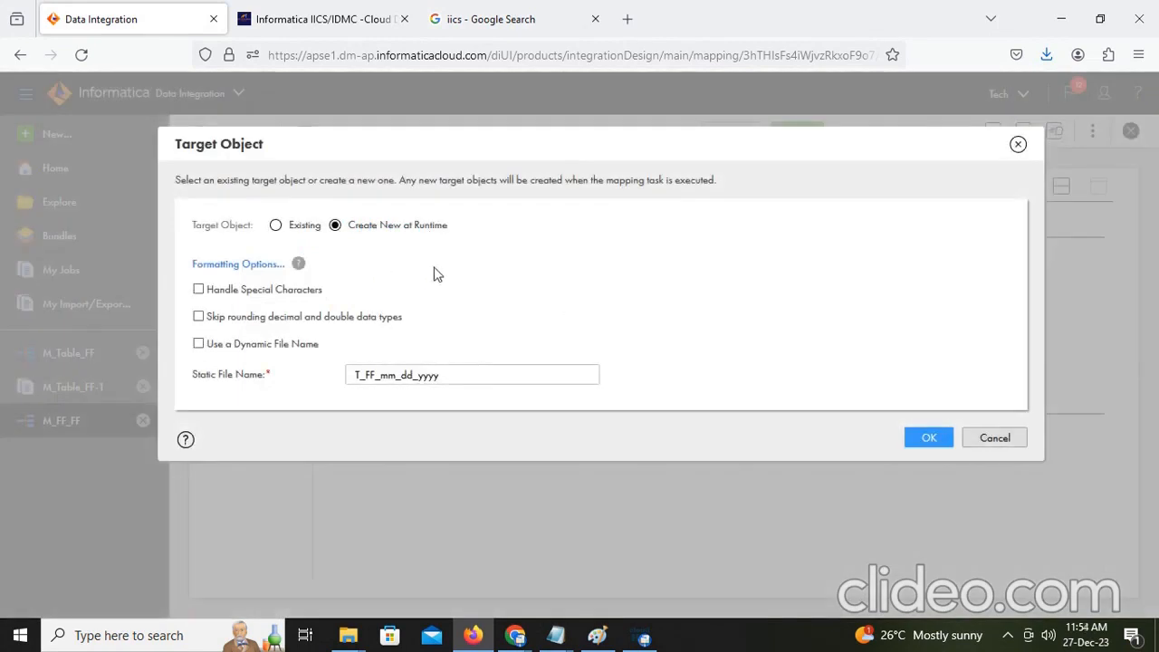
{"action": "left_click_drag", "start_coordinate": [450, 226], "coordinate": [330, 241]}
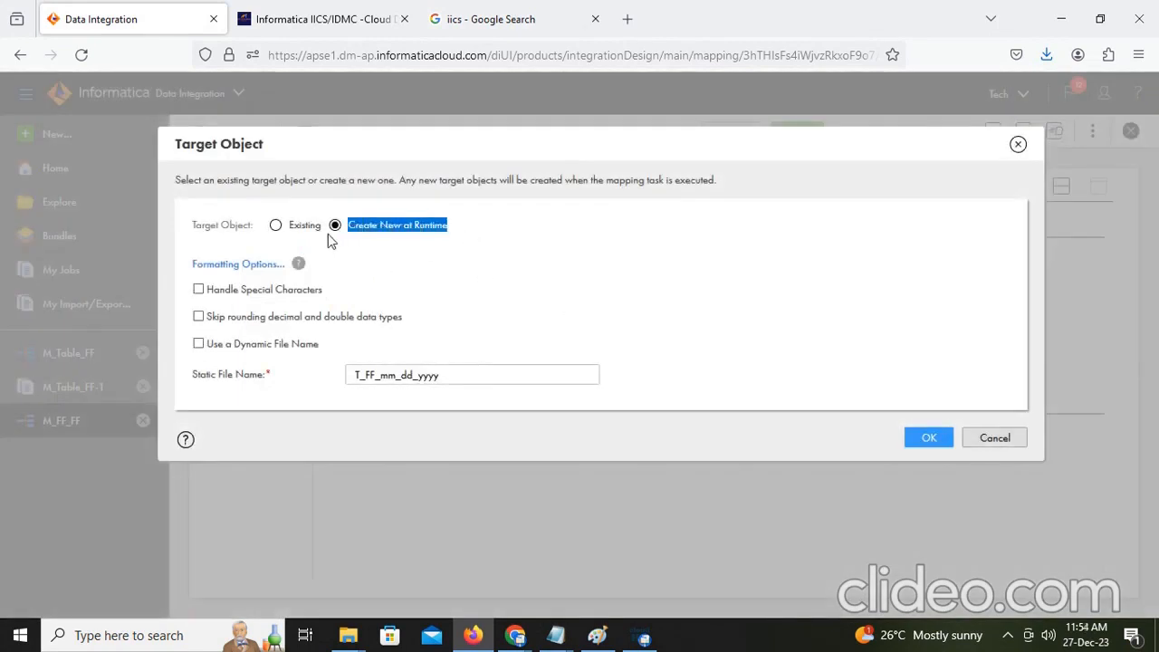
{"action": "left_click", "coordinate": [194, 345]}
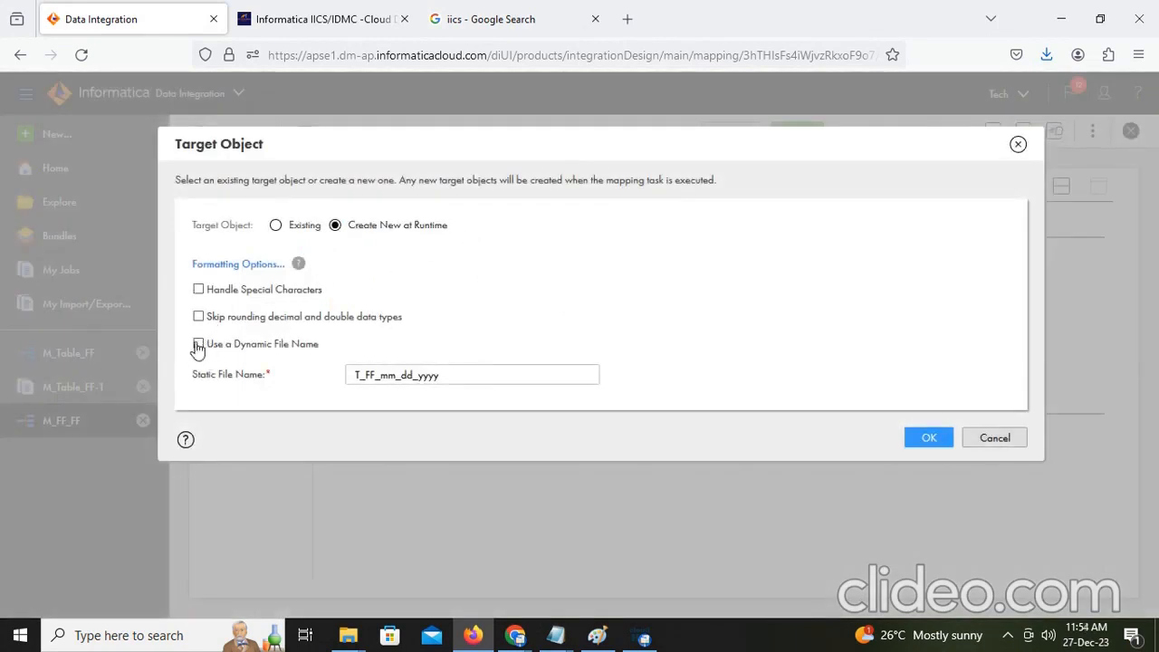
{"action": "left_click", "coordinate": [198, 345]}
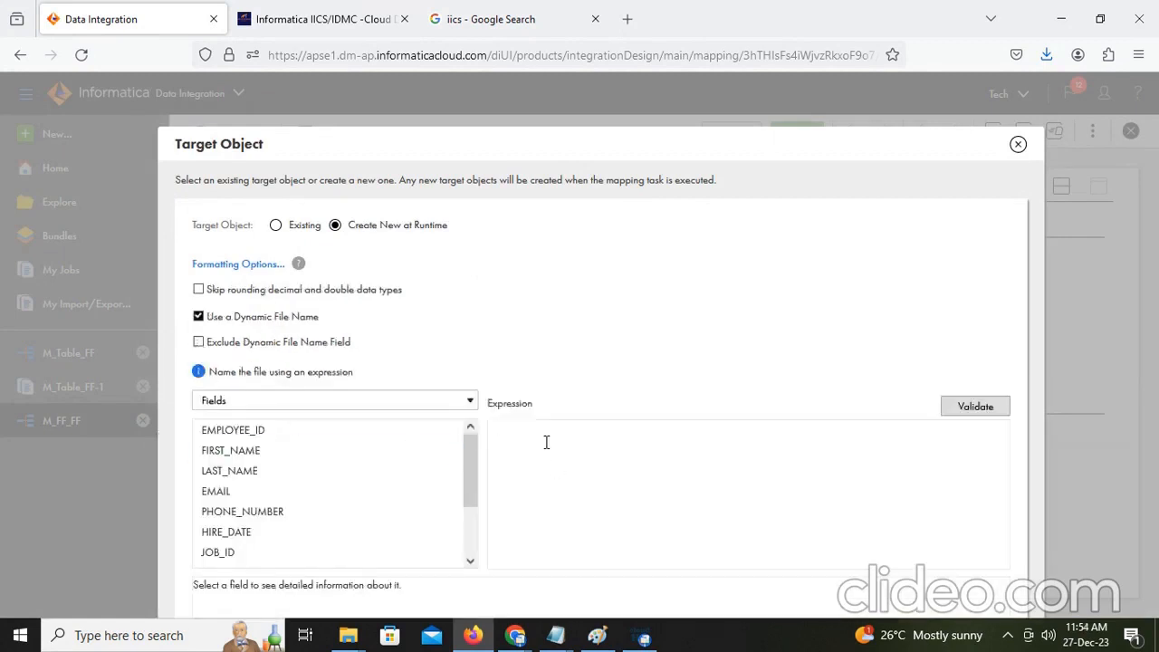
{"action": "type", "text": "'T_FF_Employees_'||to_char(sysdate,'mmddyyyyhh24miss')||'.csv'"}
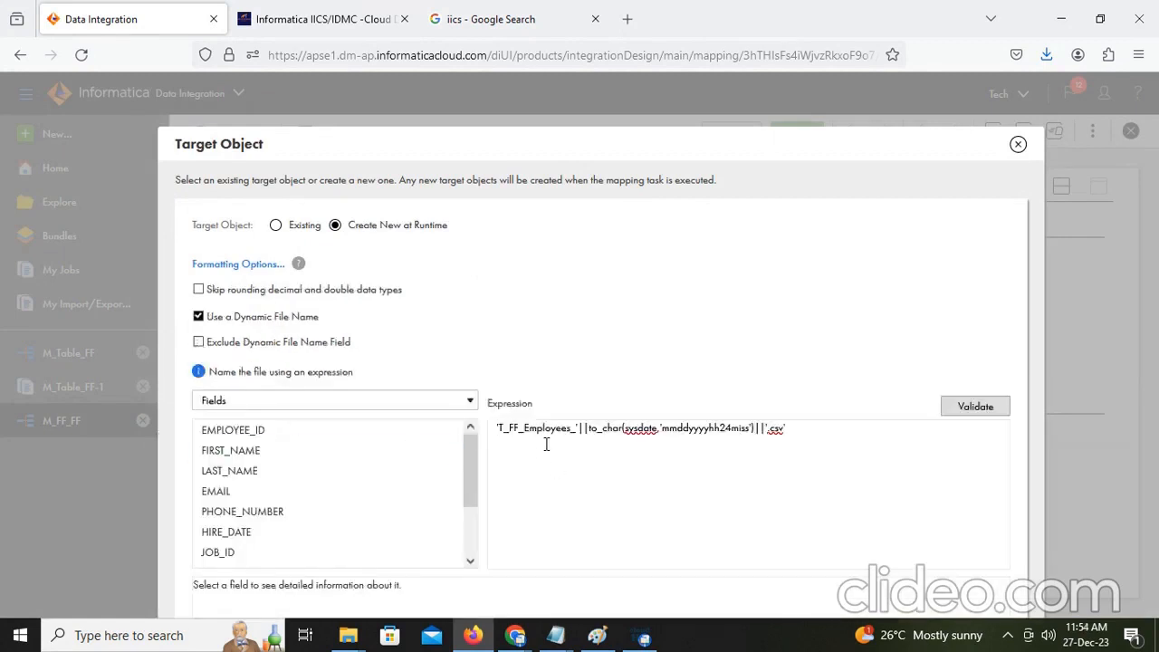
Step: Review and validate the dynamic file name expression, and apply the changed target object to Tgt_FF
{"action": "left_click_drag", "start_coordinate": [547, 451], "coordinate": [573, 428]}
{"action": "left_click", "coordinate": [588, 429]}
{"action": "left_click", "coordinate": [597, 434]}
{"action": "left_click_drag", "start_coordinate": [625, 433], "coordinate": [657, 433]}
{"action": "left_click", "coordinate": [677, 433]}
{"action": "left_click", "coordinate": [982, 406]}
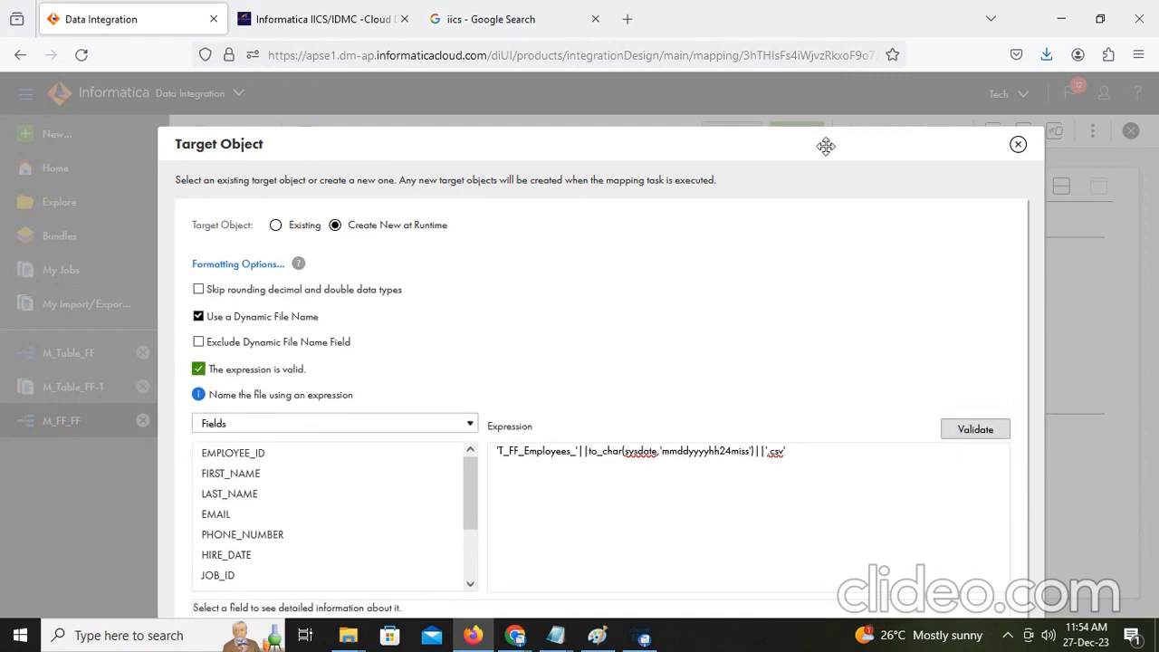
{"action": "scroll", "coordinate": [826, 76], "scroll_direction": "down", "scroll_amount": 2}
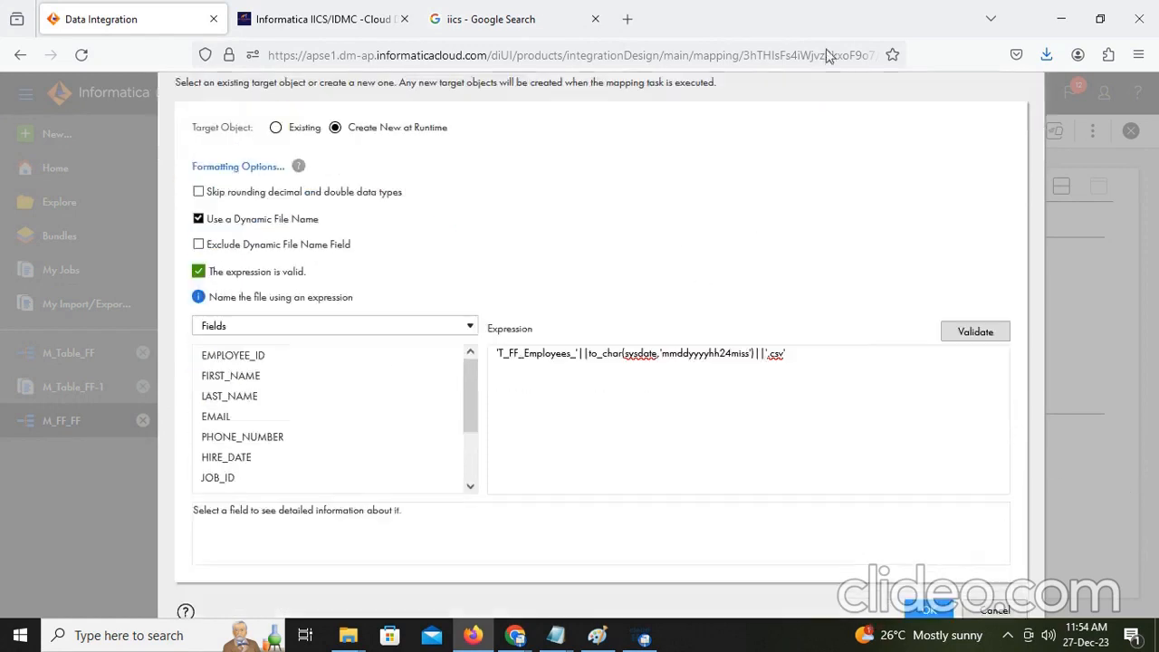
{"action": "left_click", "coordinate": [933, 612]}
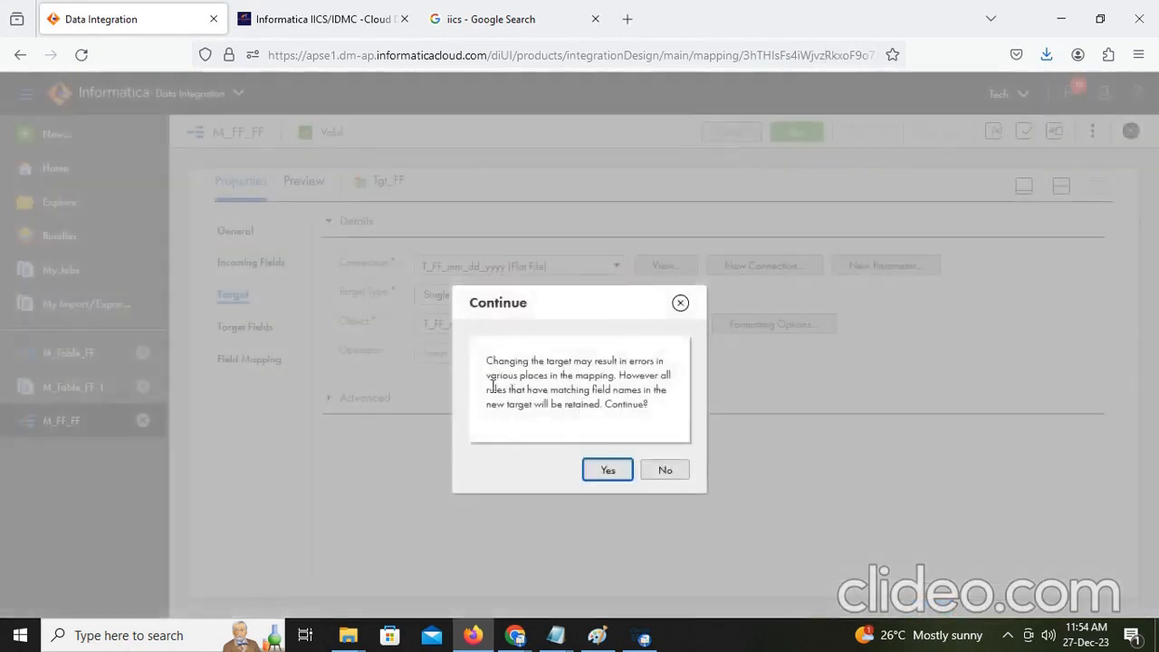
{"action": "left_click", "coordinate": [608, 471]}
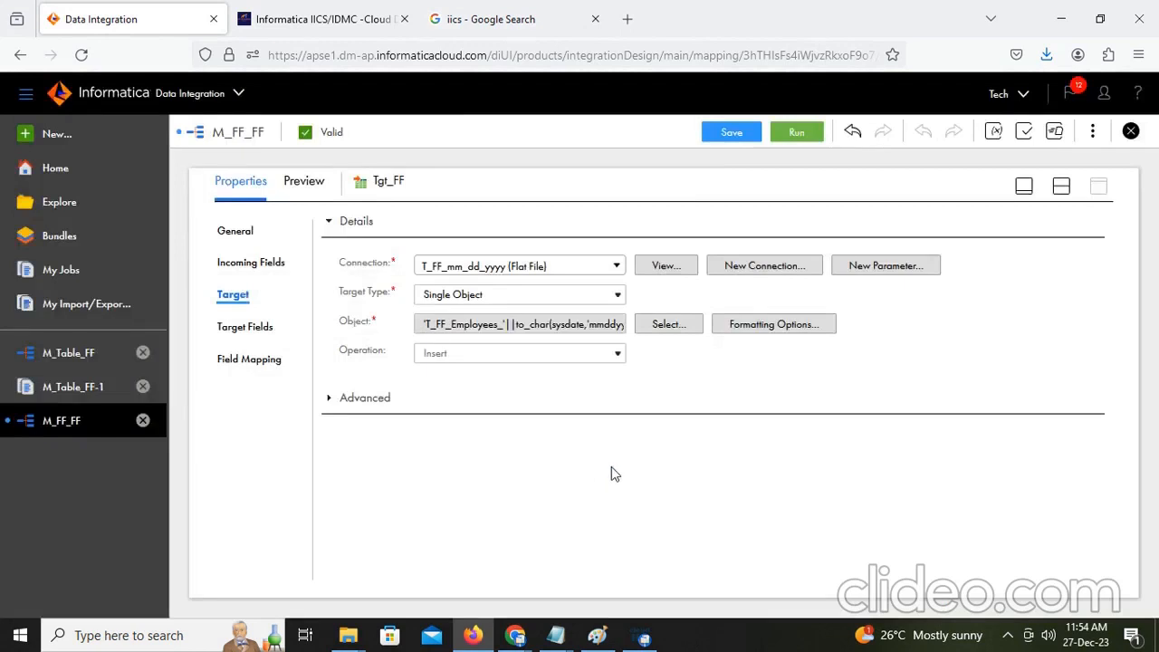
Step: Save the M_FF_FF mapping and run it on the runtime environment DESKTOP-VTL1F6J
{"action": "left_click", "coordinate": [732, 132]}
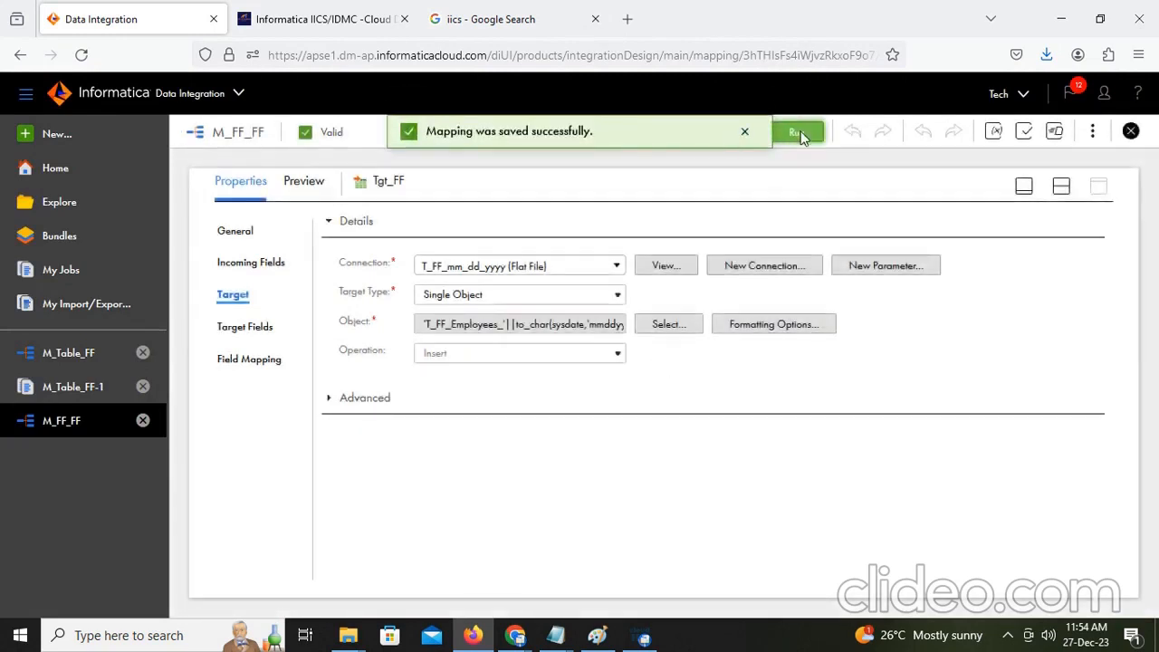
{"action": "left_click", "coordinate": [801, 134]}
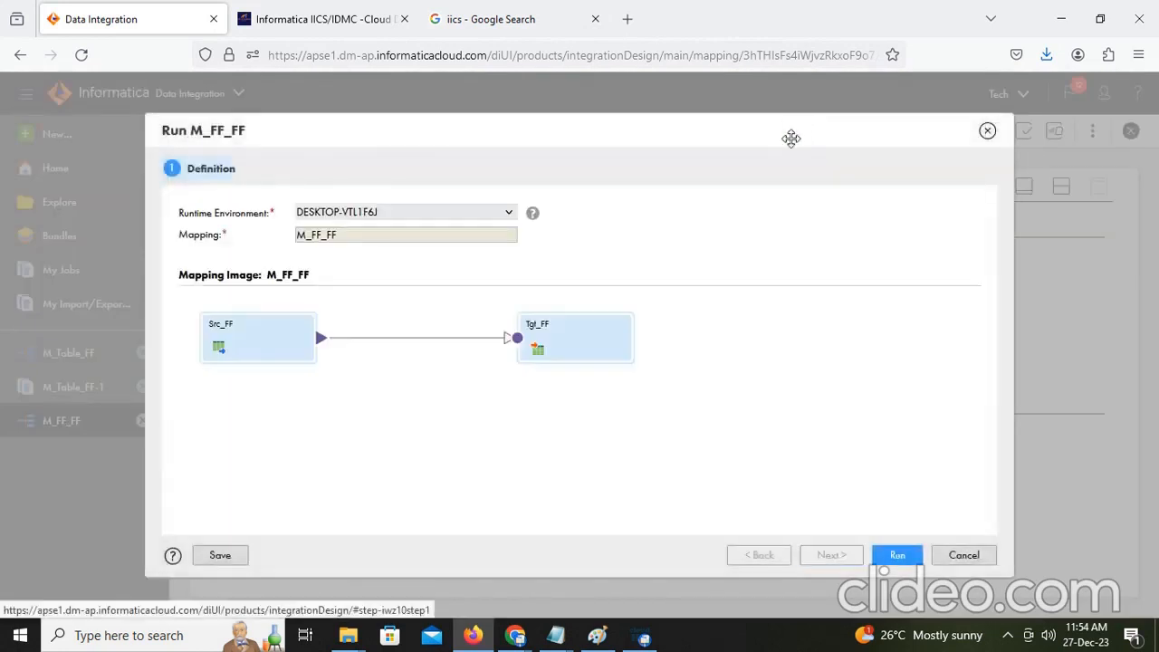
{"action": "left_click", "coordinate": [877, 558]}
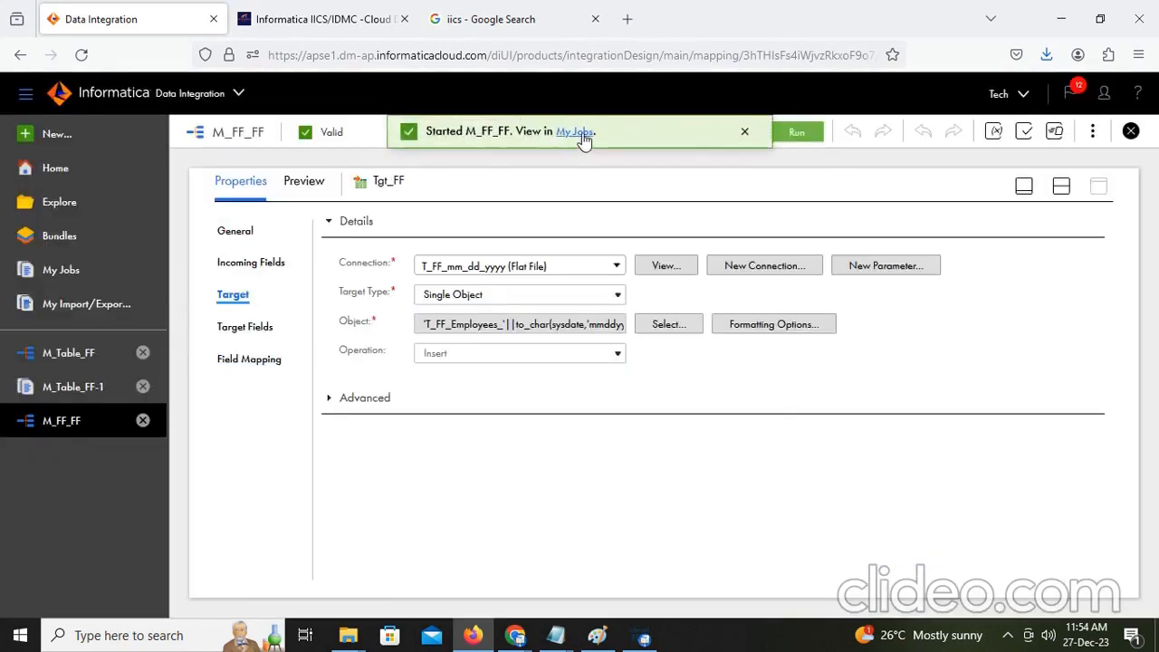
Step: Open the job list for M_FF_FF and refresh the status of the newest run until it finishes
{"action": "left_click", "coordinate": [578, 134]}
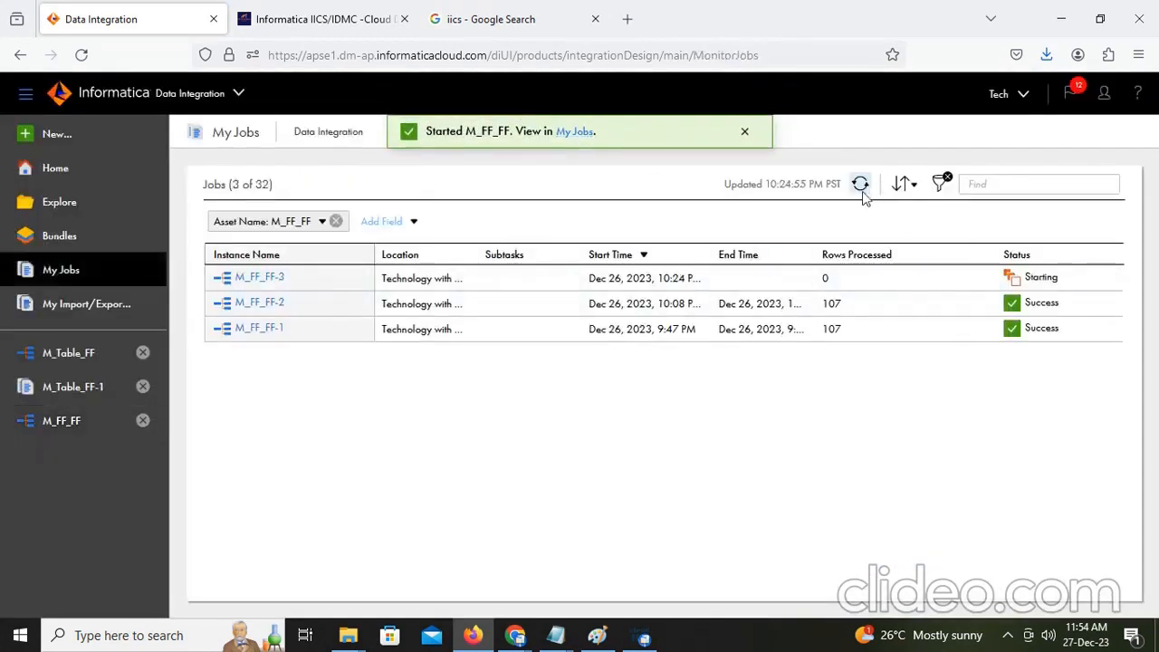
{"action": "left_click", "coordinate": [861, 185]}
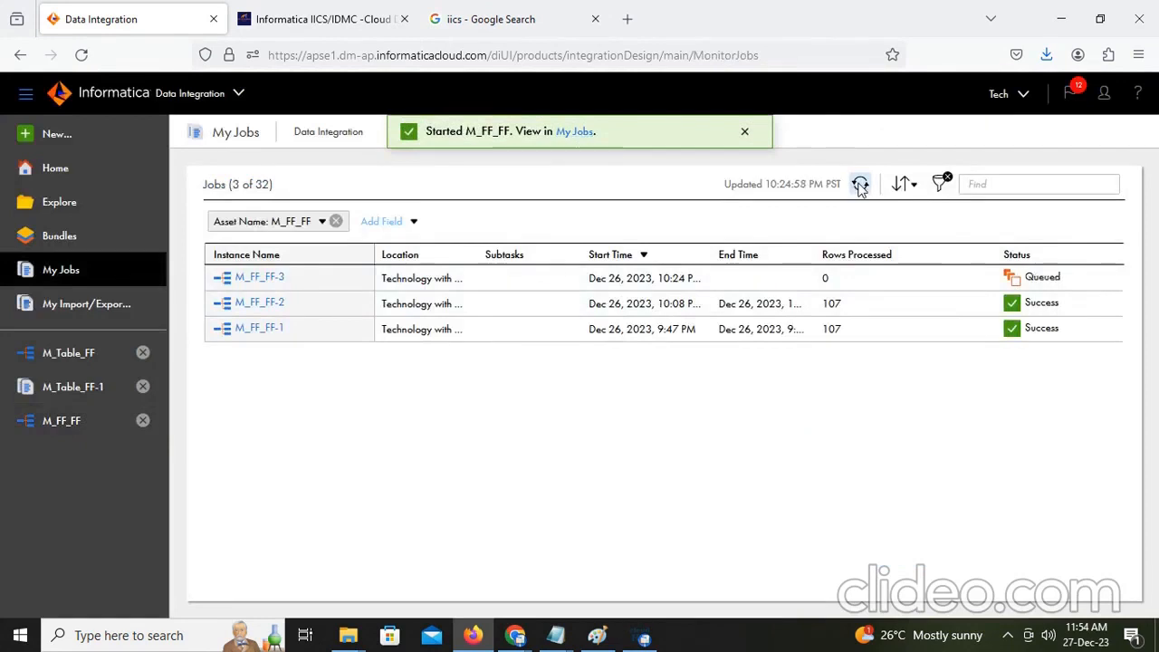
{"action": "left_click", "coordinate": [861, 186]}
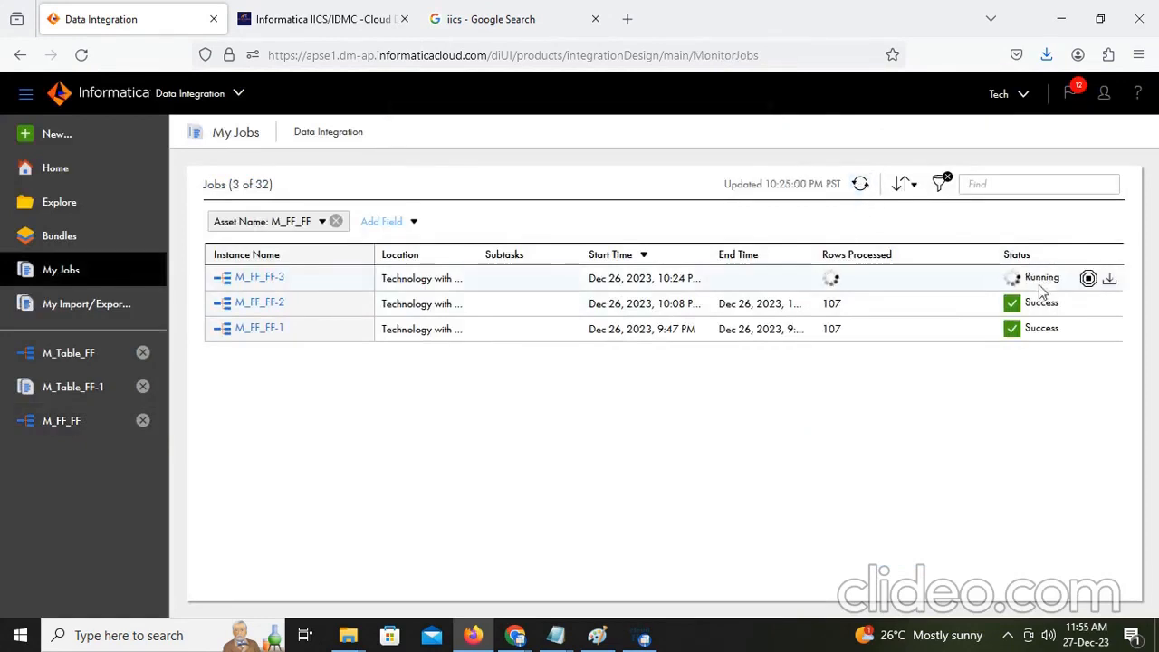
{"action": "left_click", "coordinate": [862, 186]}
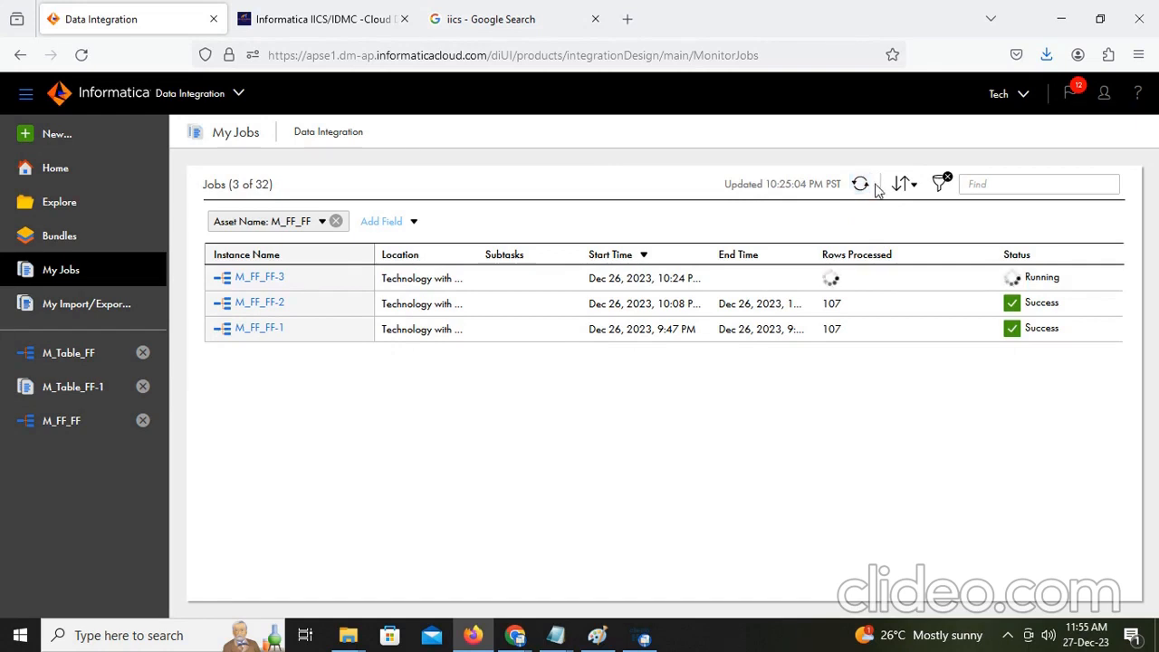
{"action": "left_click", "coordinate": [862, 186]}
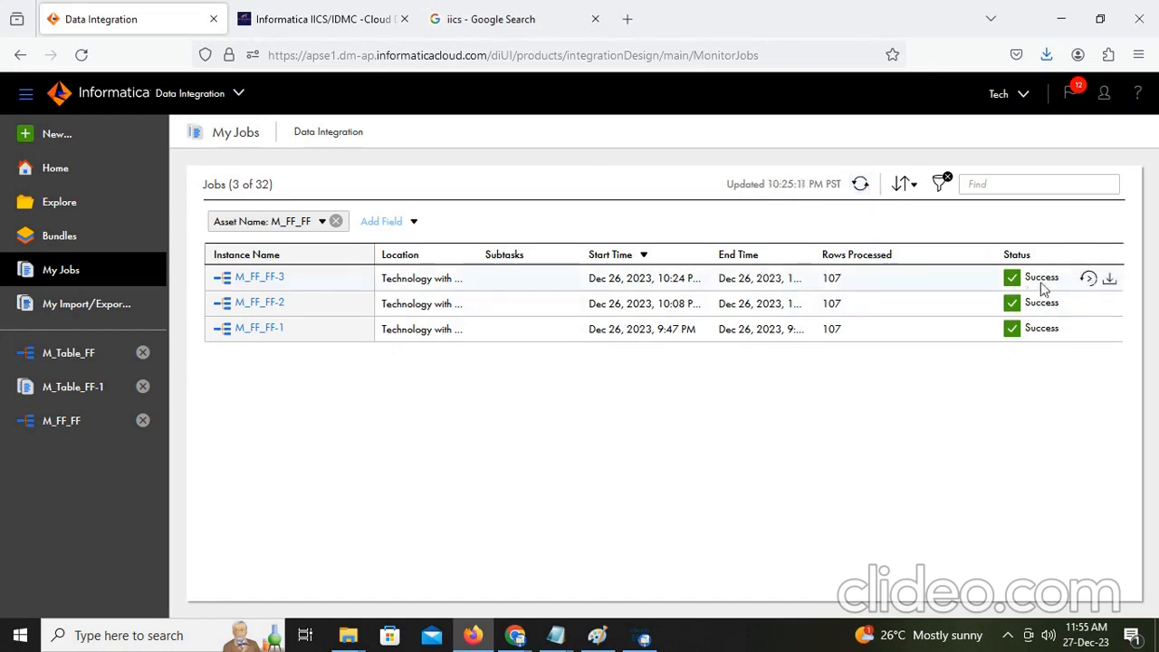
Step: Switch to the tgt_files folder in File Explorer, check the timestamp in the new T_FF_Employees file's name, and review its data in Excel
{"action": "mouse_move", "coordinate": [347, 638]}
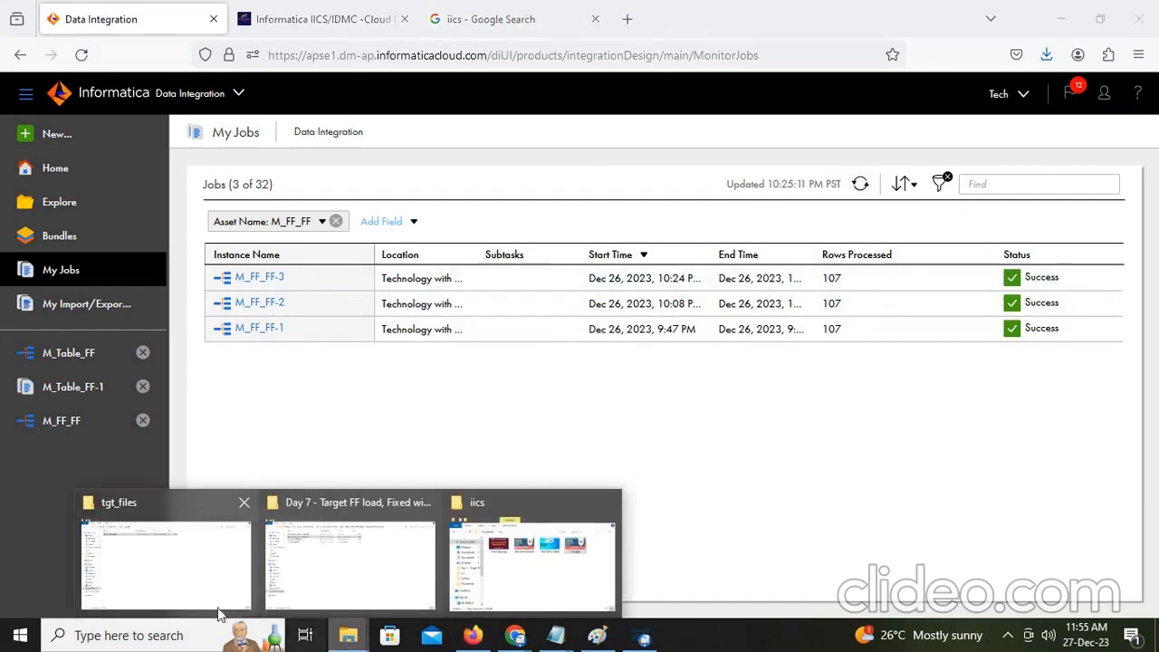
{"action": "left_click", "coordinate": [181, 590]}
{"action": "left_click", "coordinate": [352, 309]}
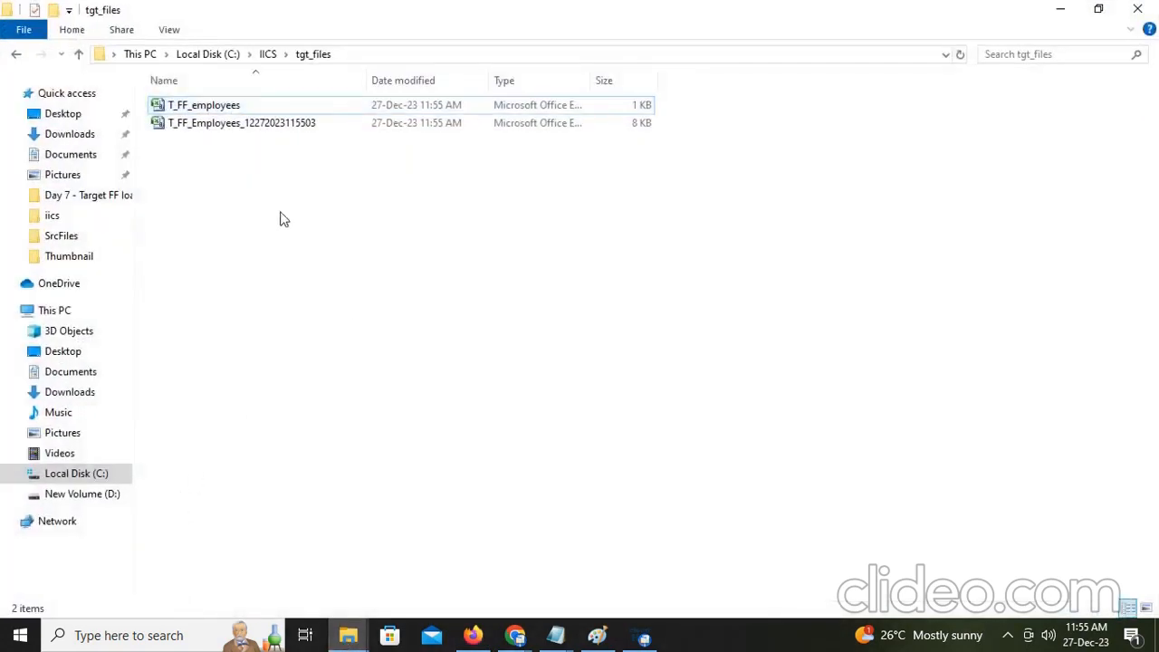
{"action": "left_click", "coordinate": [255, 133]}
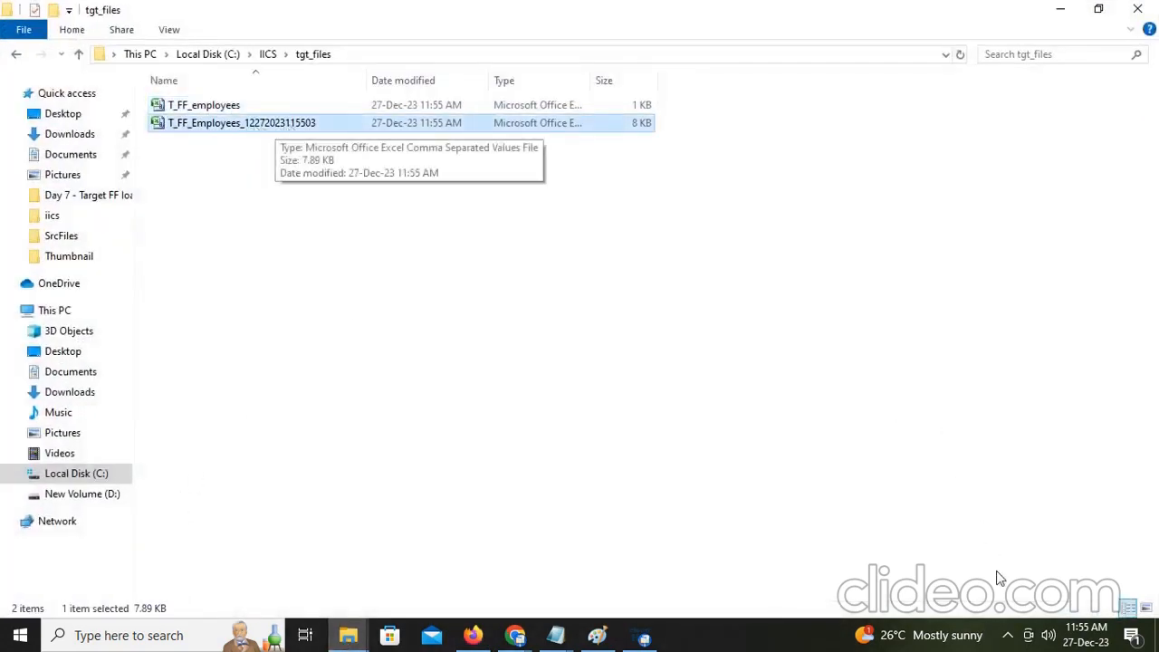
{"action": "left_click", "coordinate": [260, 131]}
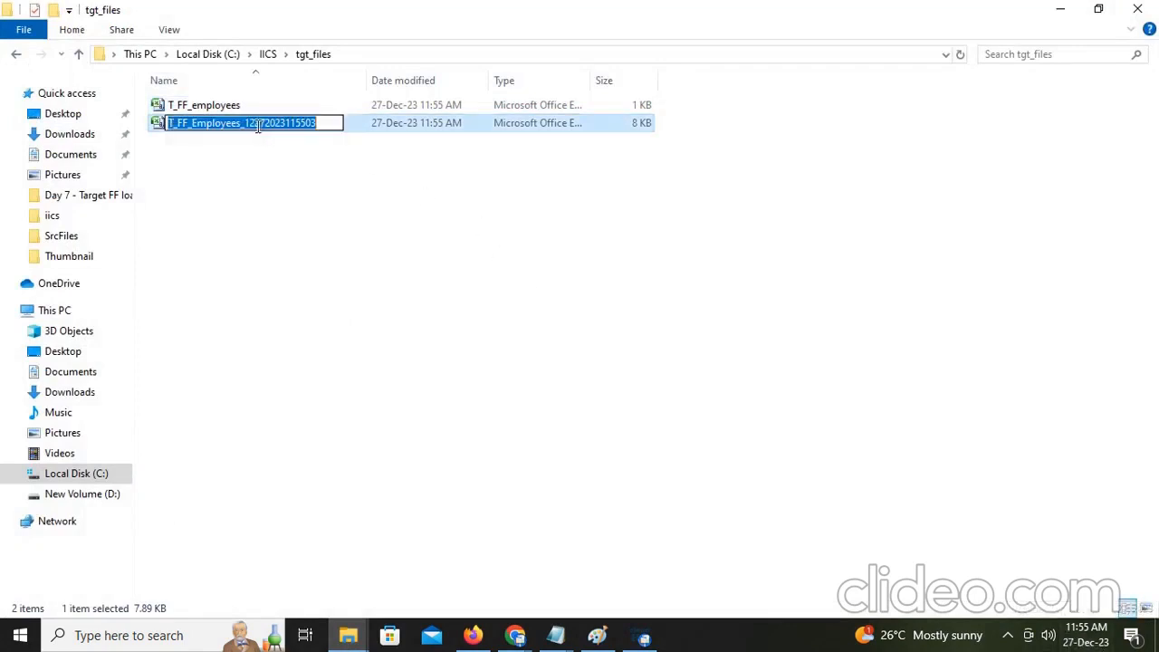
{"action": "left_click", "coordinate": [257, 125]}
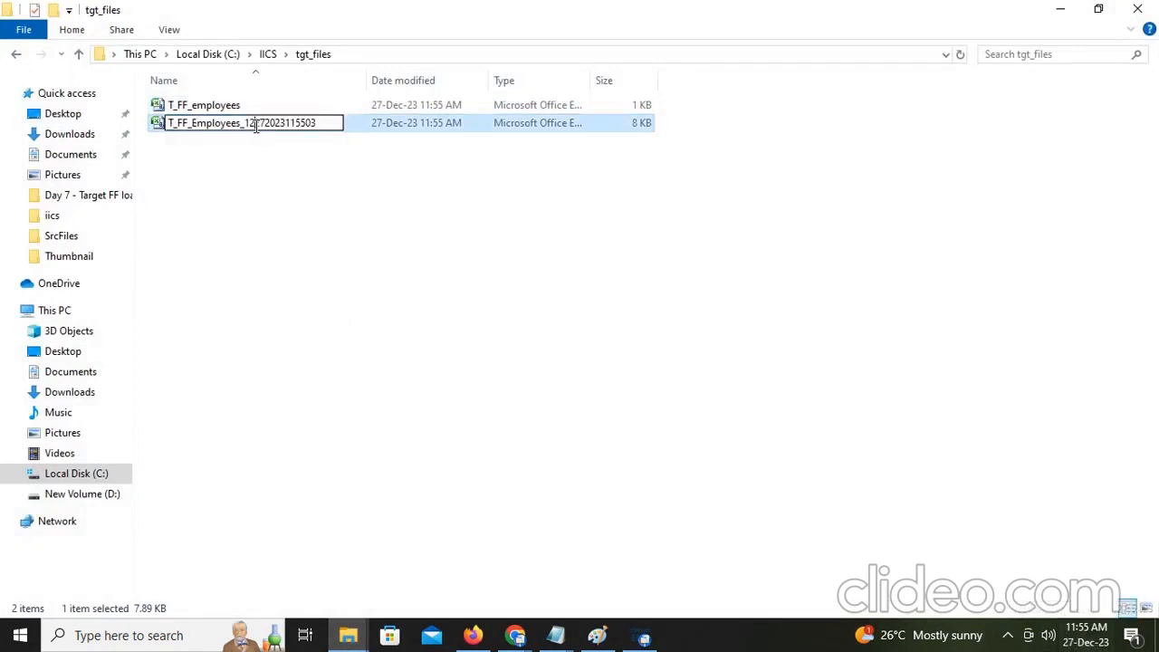
{"action": "left_click", "coordinate": [528, 198]}
{"action": "left_click", "coordinate": [187, 128]}
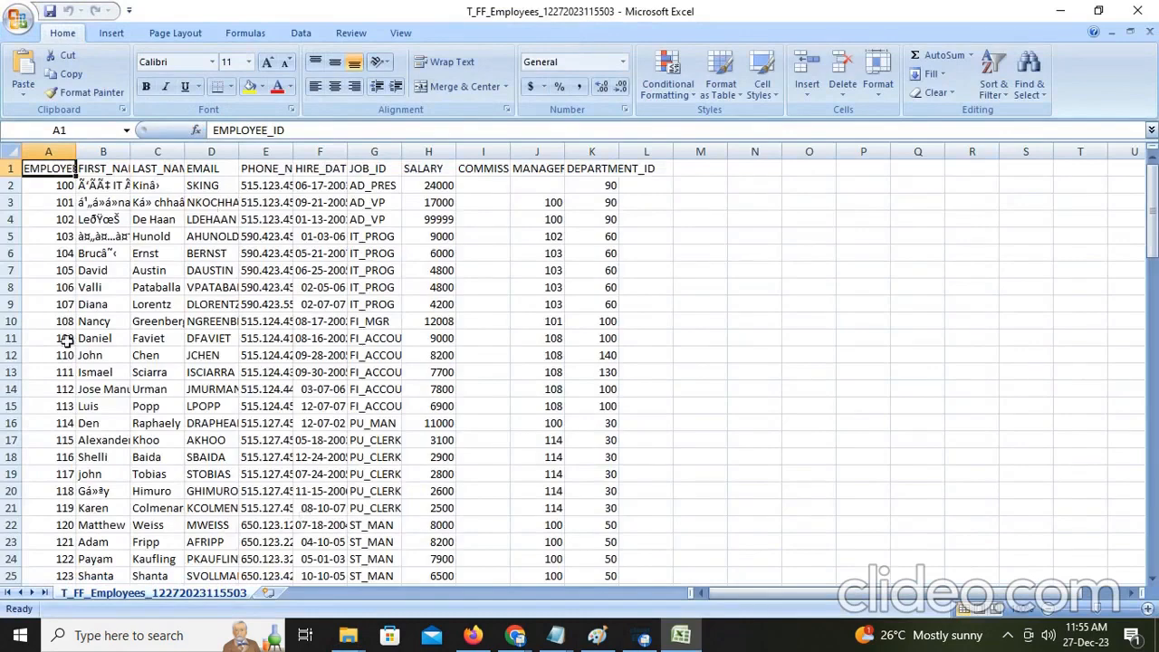
{"action": "left_click", "coordinate": [1138, 10]}
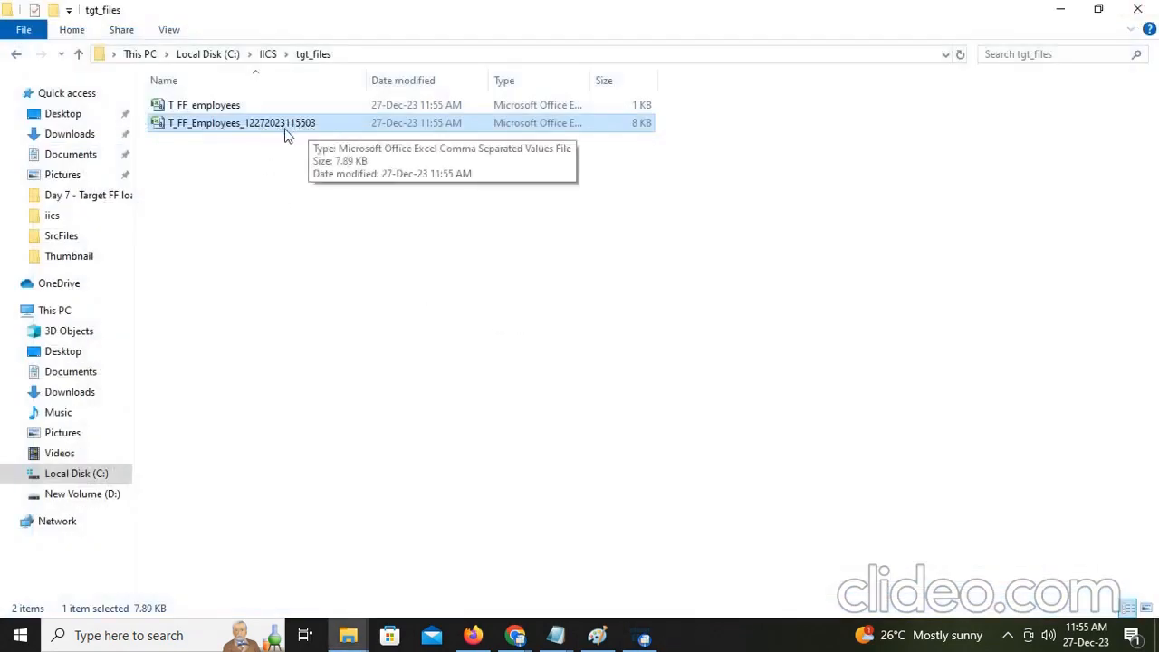
{"action": "left_click", "coordinate": [579, 442]}
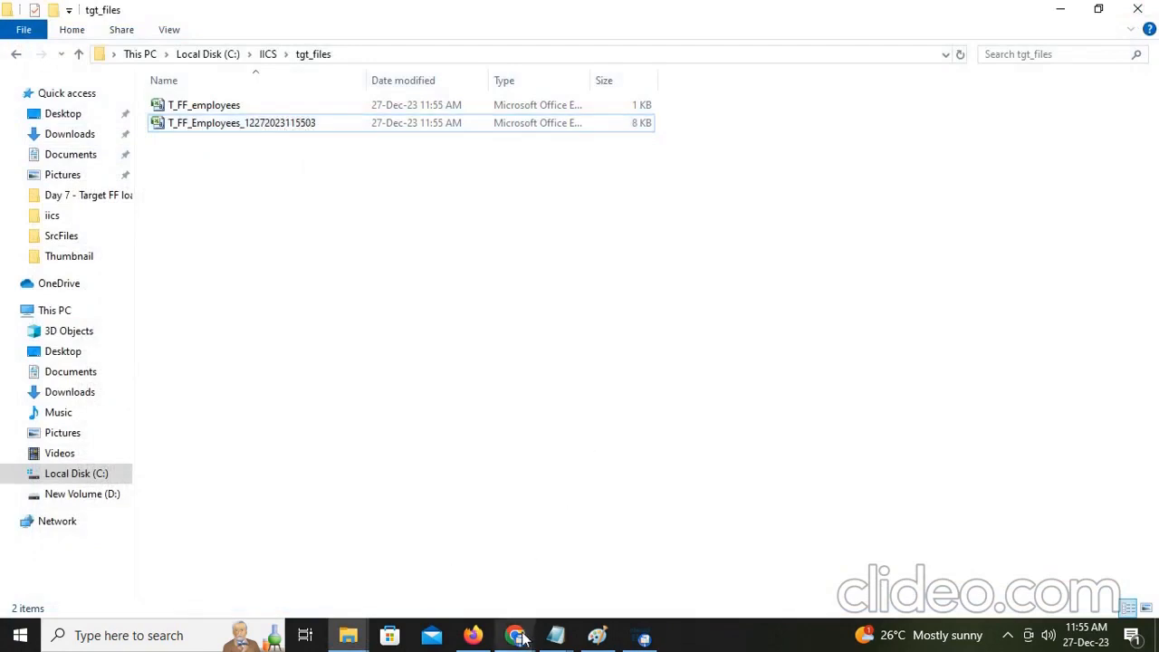
{"action": "left_click", "coordinate": [643, 638]}
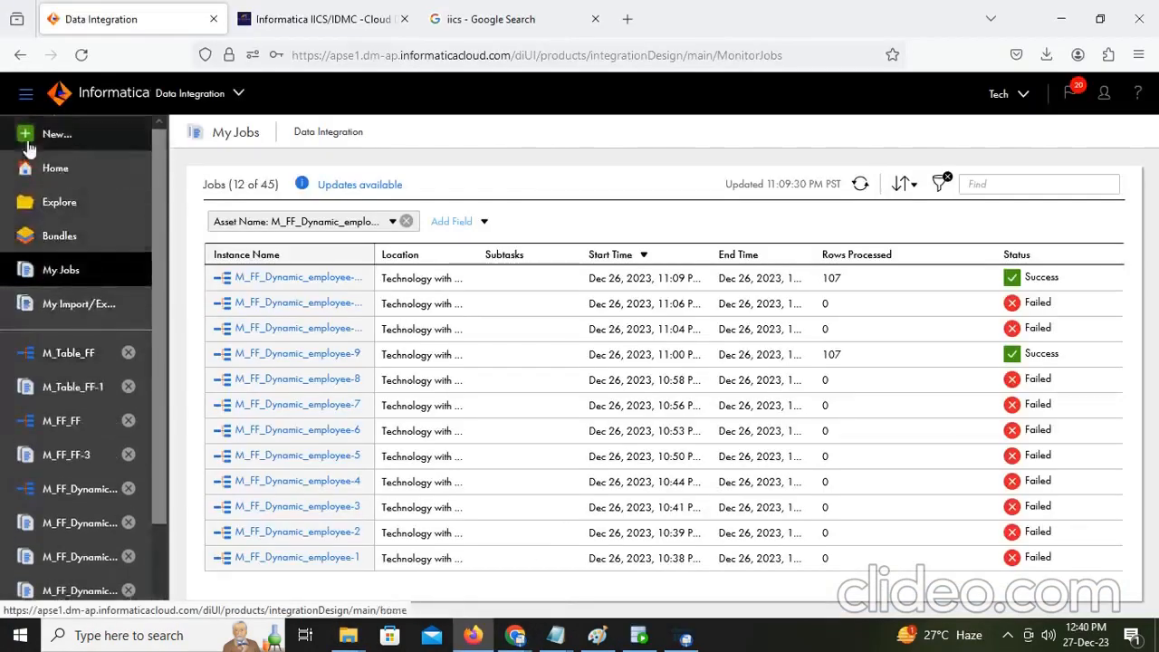
Step: Reopen the M_FF_Dynamic_employee mapping from the Dev folder, and show the properties of its Source transformation at full size
{"action": "left_click", "coordinate": [68, 210]}
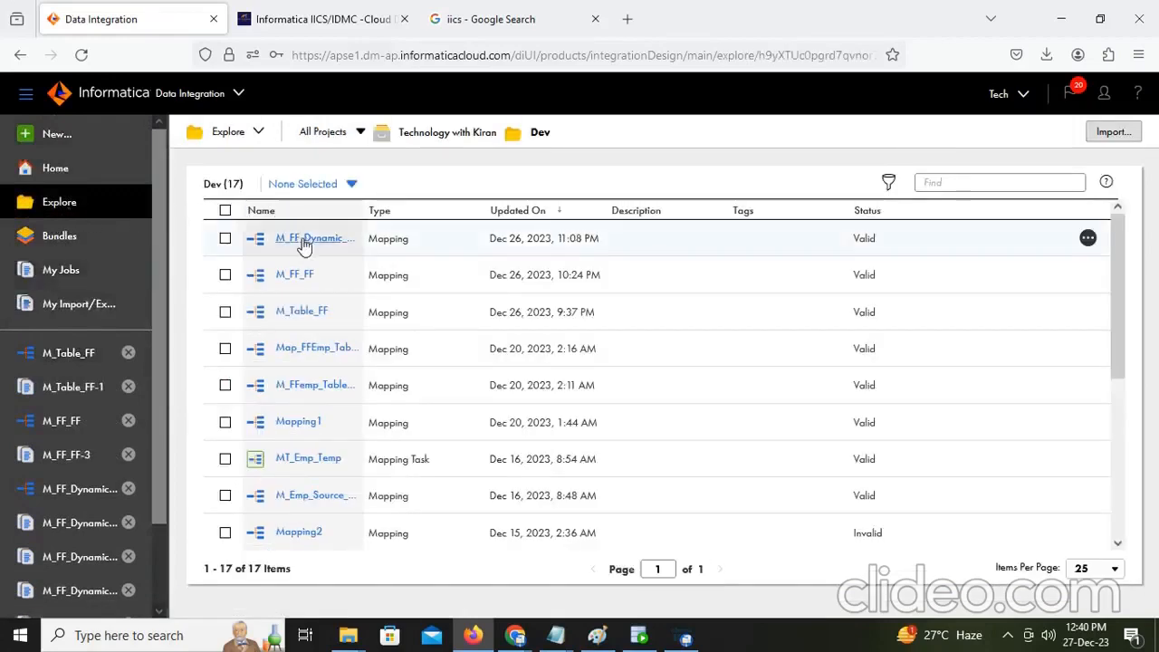
{"action": "left_click", "coordinate": [308, 238]}
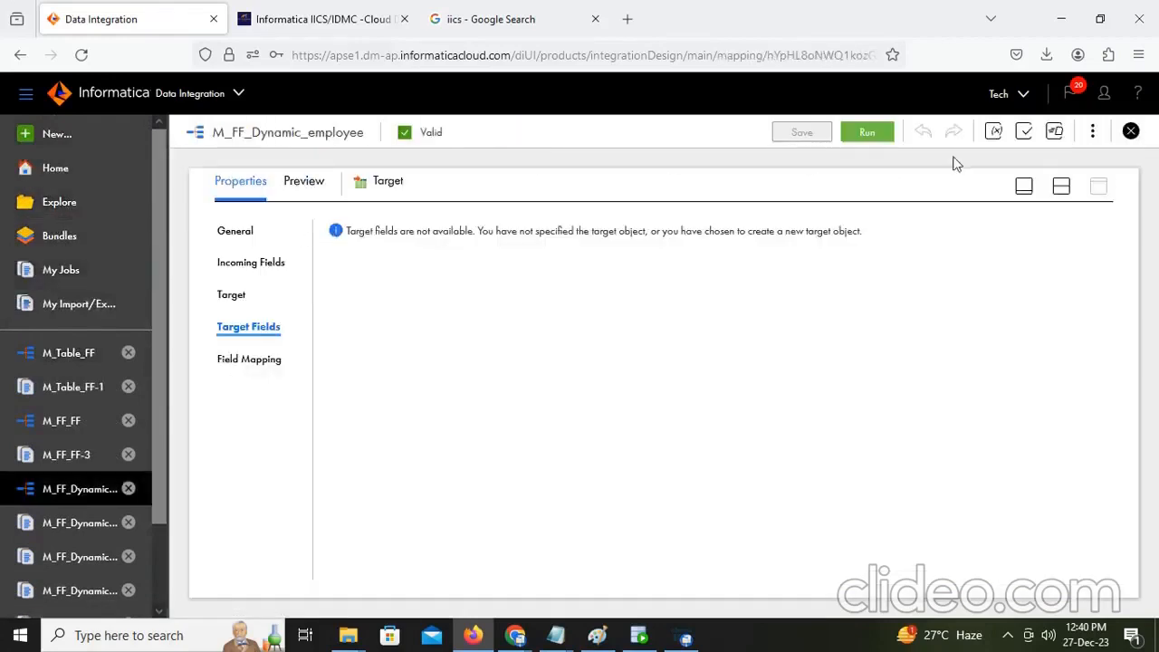
{"action": "left_click", "coordinate": [1061, 187]}
{"action": "left_click", "coordinate": [412, 313]}
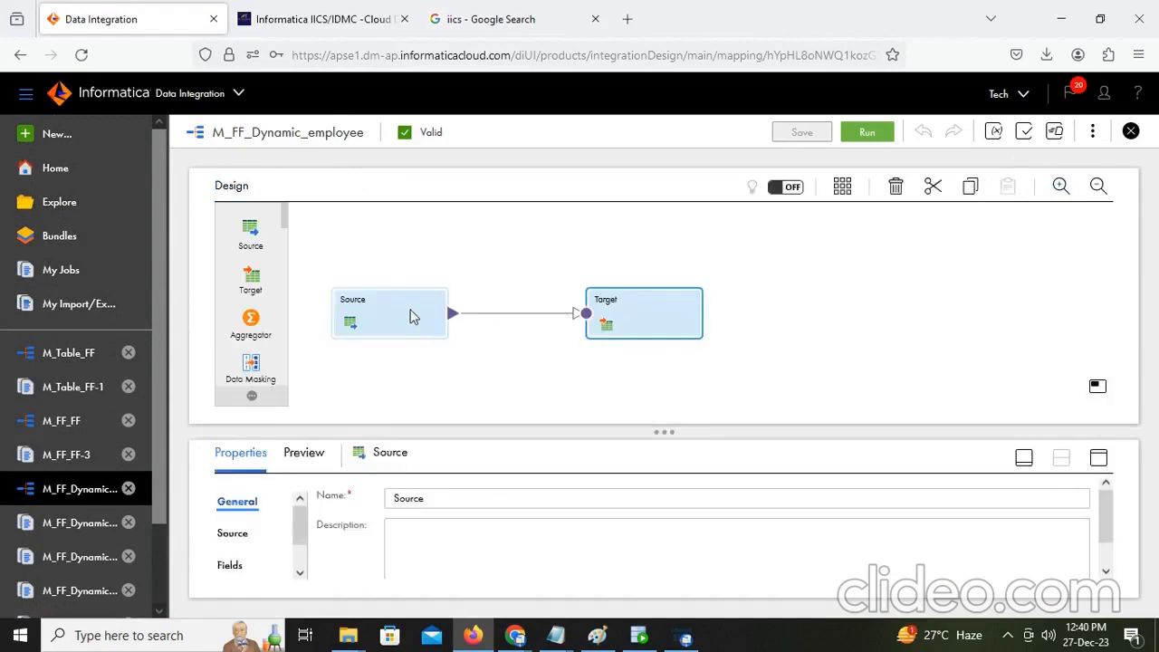
{"action": "left_click", "coordinate": [1099, 459]}
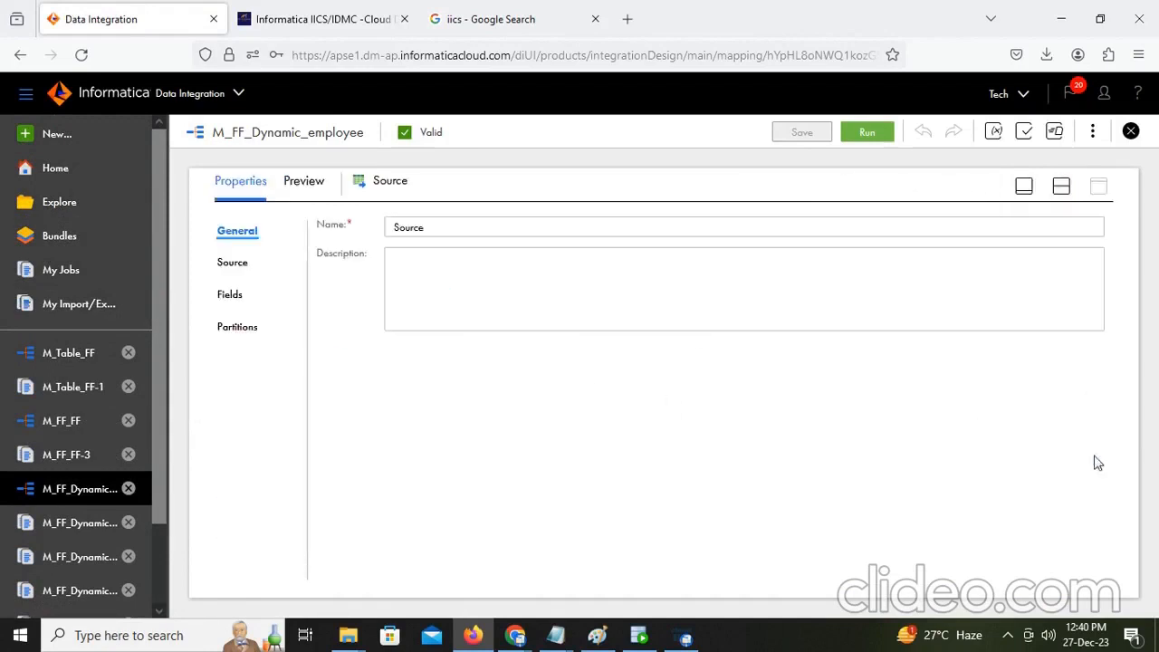
Step: View the details of the Source transformation's FF_Delieter_mm_dd_yyyy connection and copy its directory path
{"action": "left_click", "coordinate": [226, 263]}
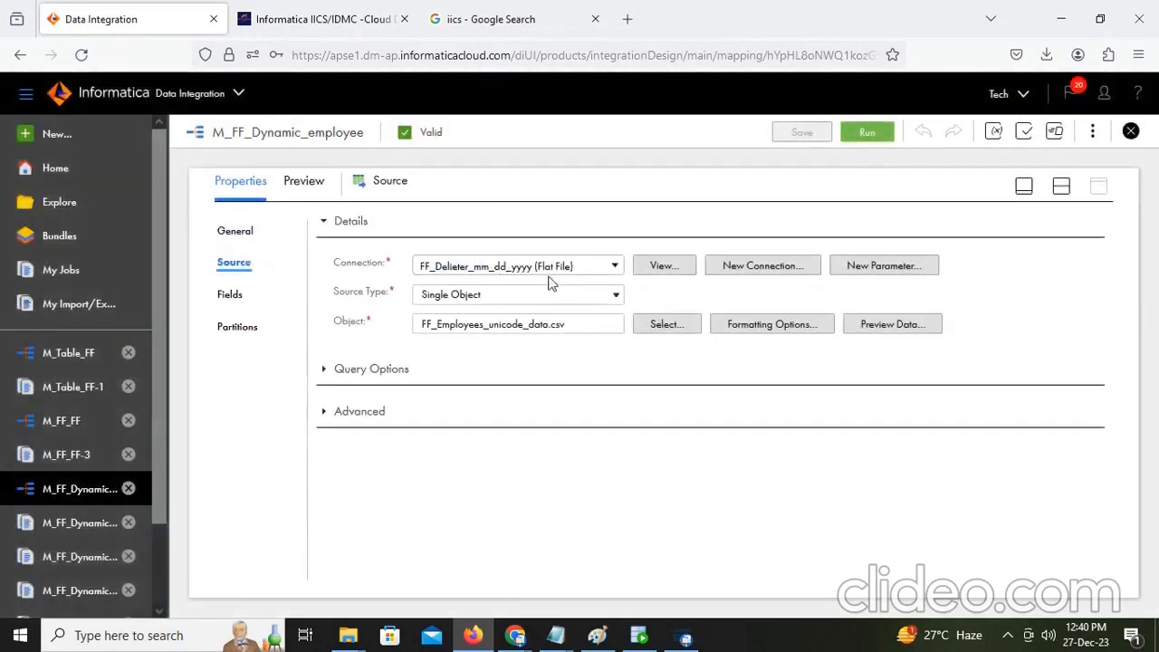
{"action": "left_click", "coordinate": [672, 267]}
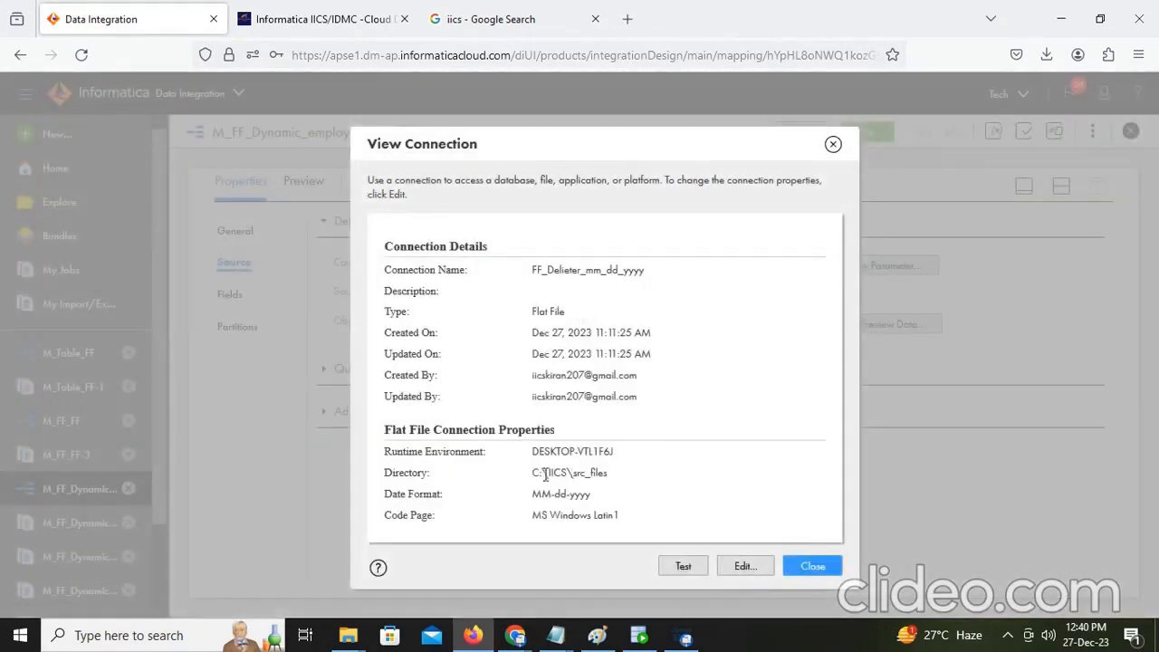
{"action": "left_click_drag", "start_coordinate": [533, 473], "coordinate": [617, 481]}
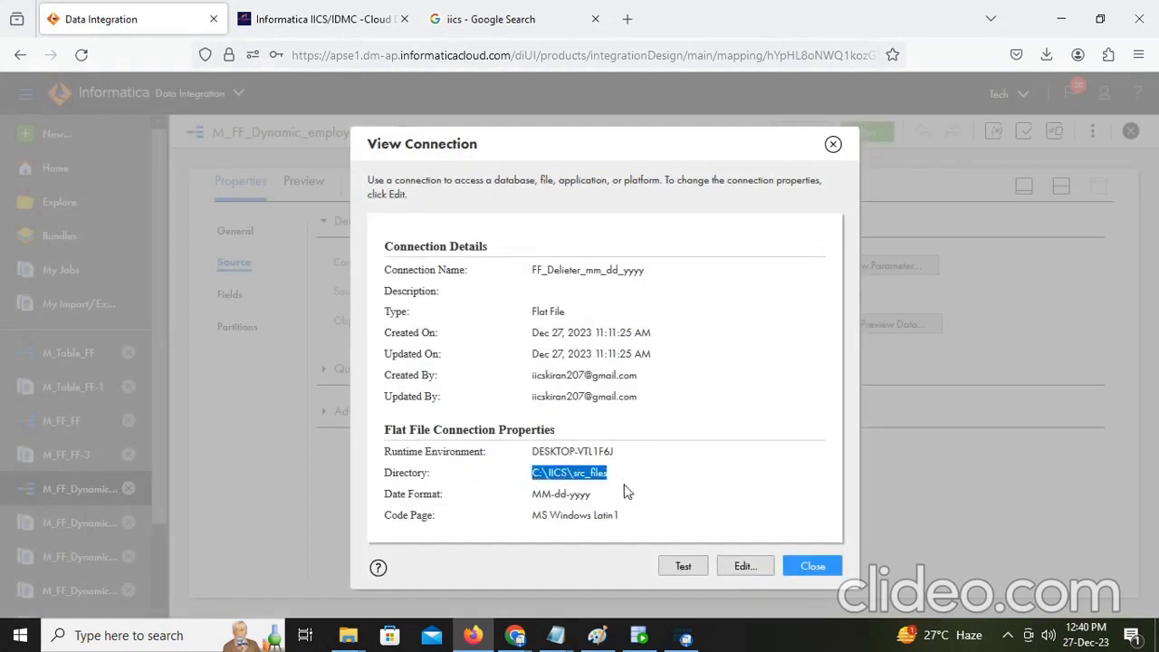
Step: Switch to File Explorer and go to the C:\IICS\src_files folder
{"action": "left_click", "coordinate": [347, 635]}
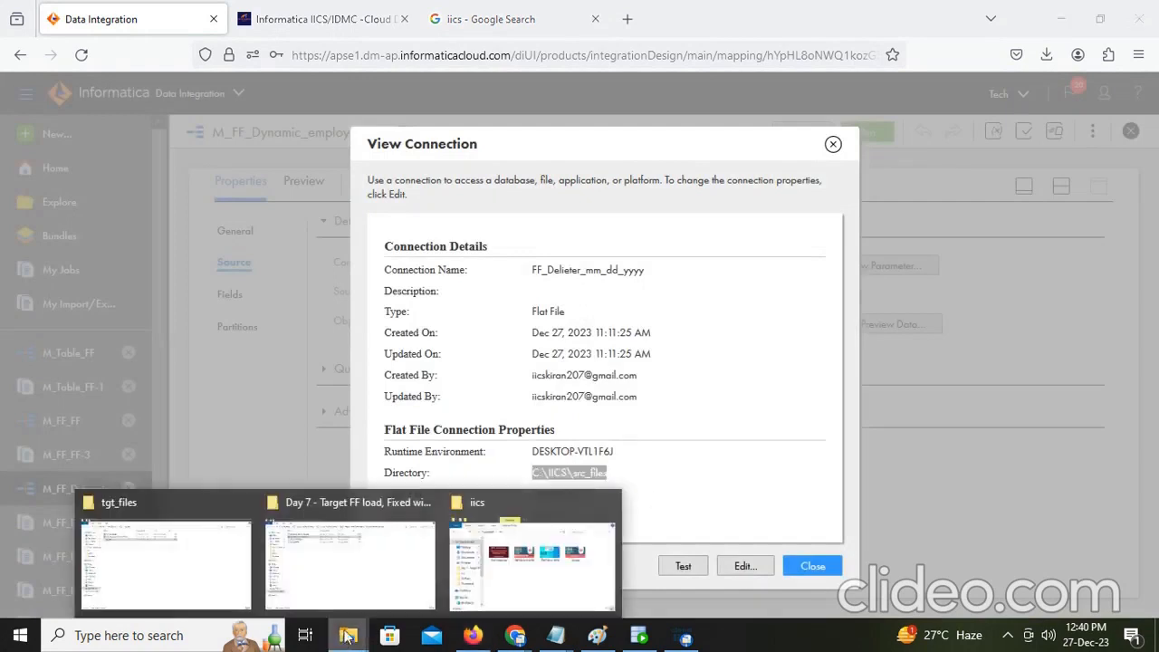
{"action": "left_click", "coordinate": [190, 586]}
{"action": "left_click", "coordinate": [18, 56]}
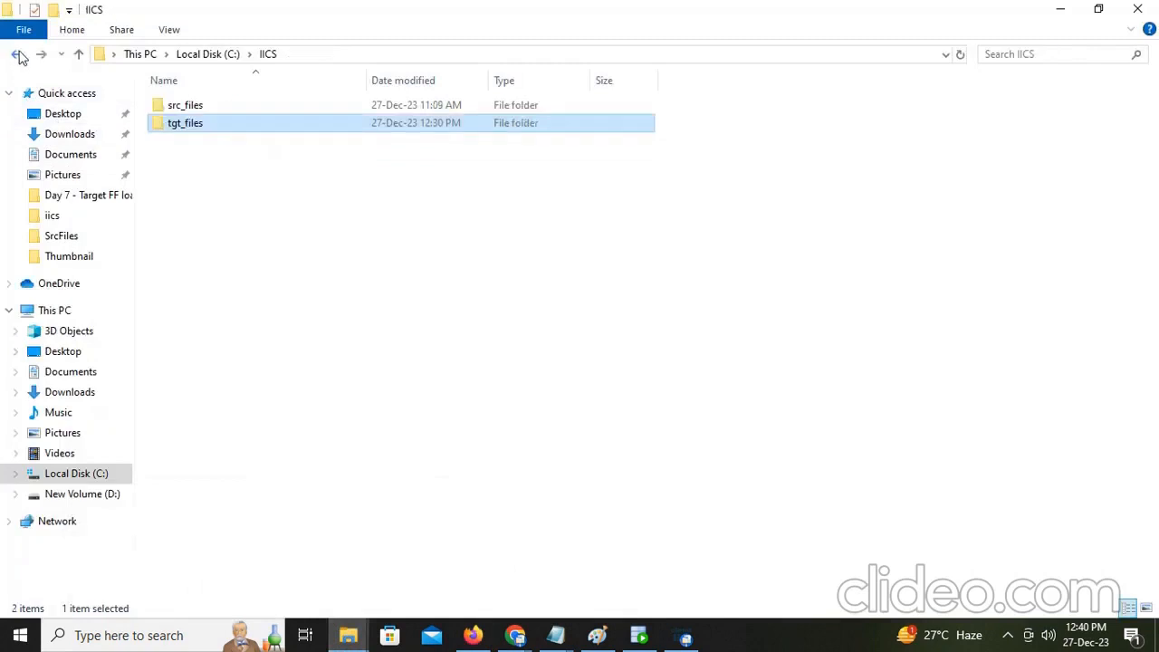
{"action": "left_click", "coordinate": [334, 54]}
{"action": "type", "text": "C:\\IICS\\src_files"}
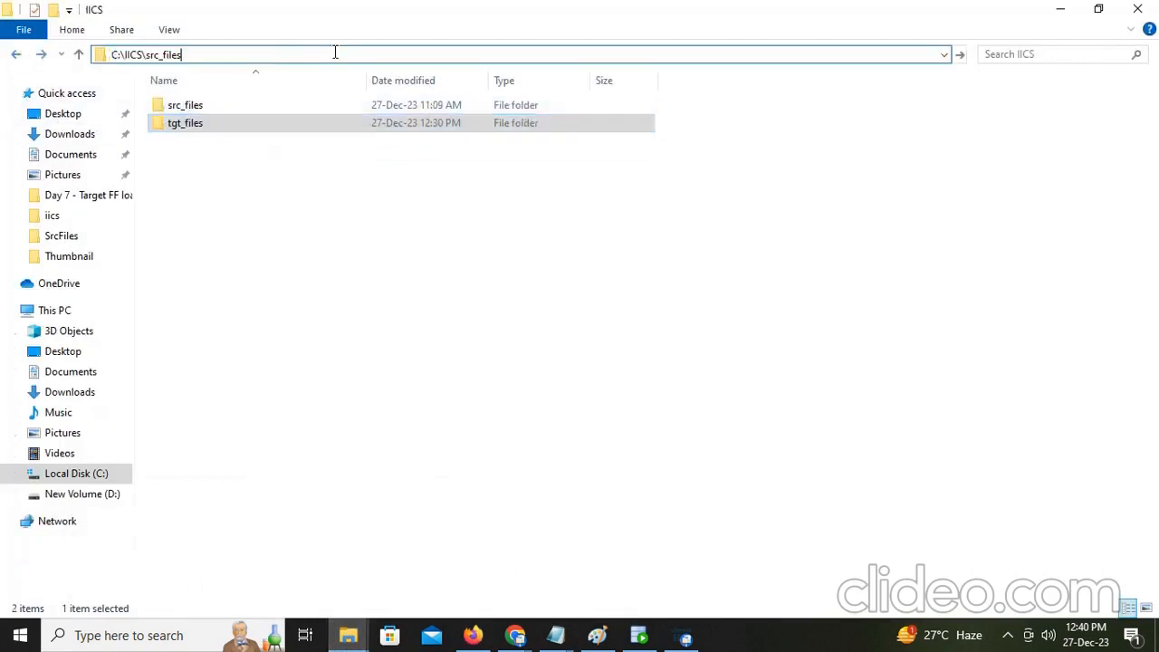
{"action": "key", "text": "Return"}
Step: Open FF_Employees_unicode_data in Excel, examine the delimiter characters in the header row, and close the file without saving
{"action": "left_click", "coordinate": [232, 110]}
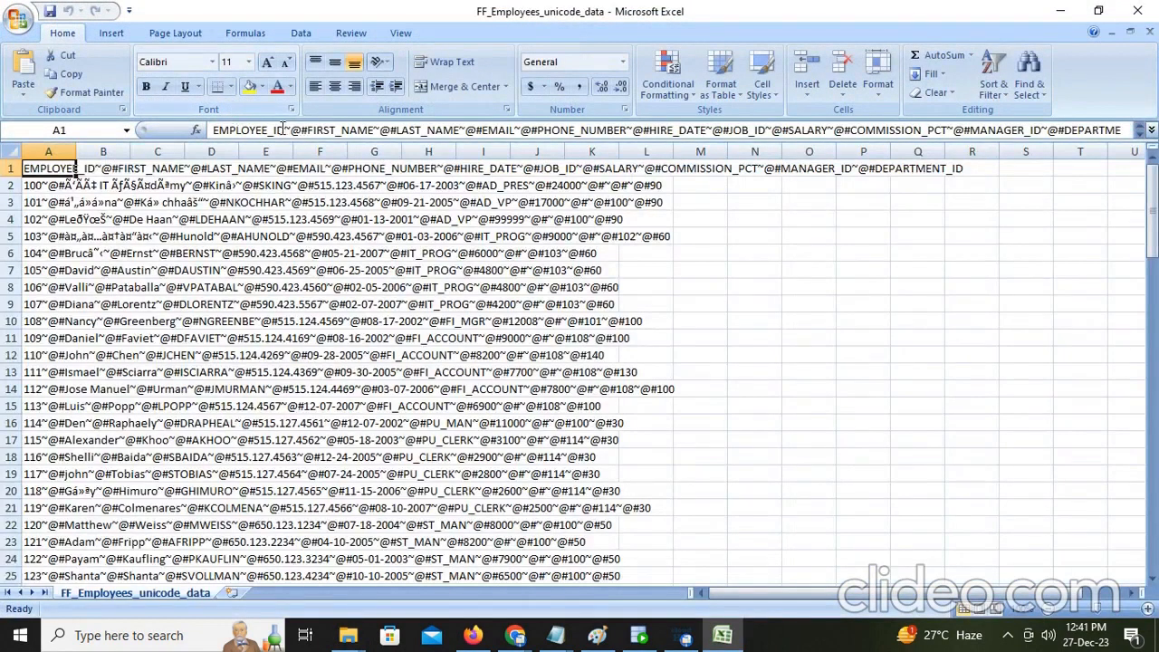
{"action": "left_click", "coordinate": [310, 129]}
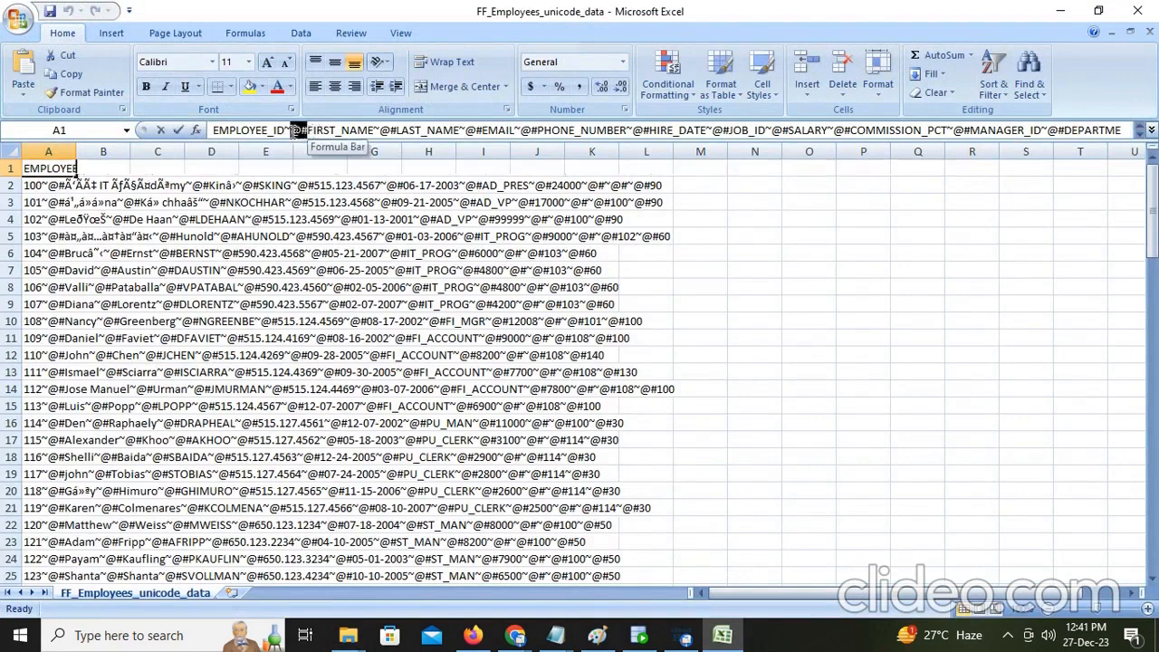
{"action": "left_click_drag", "start_coordinate": [295, 132], "coordinate": [286, 137]}
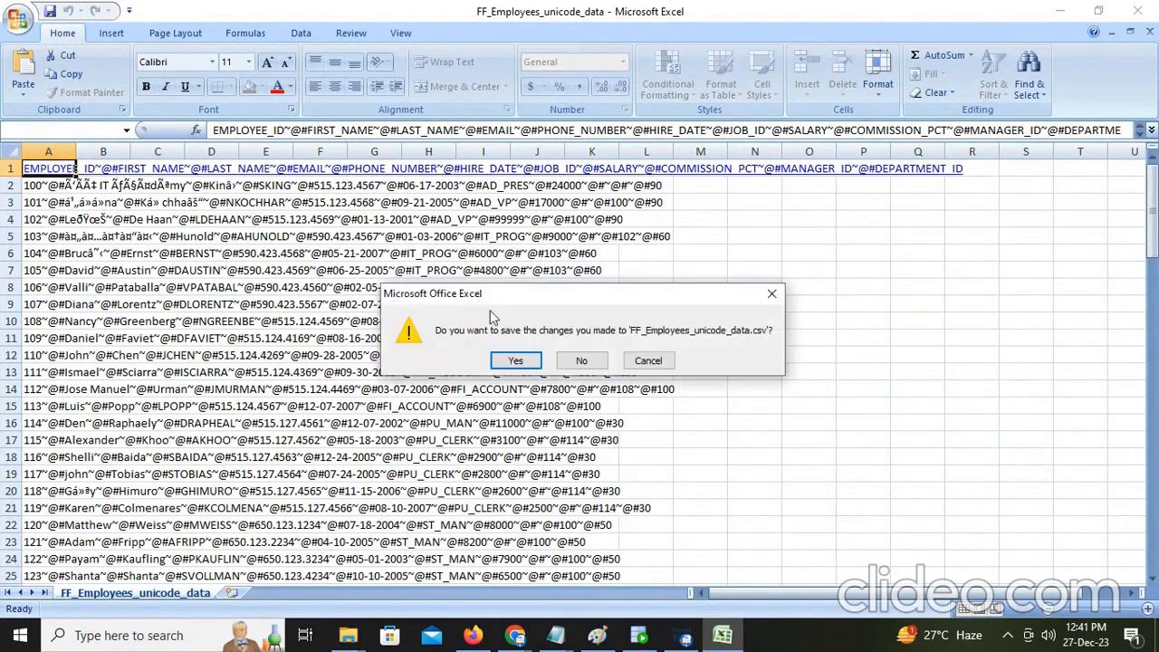
{"action": "left_click", "coordinate": [587, 361]}
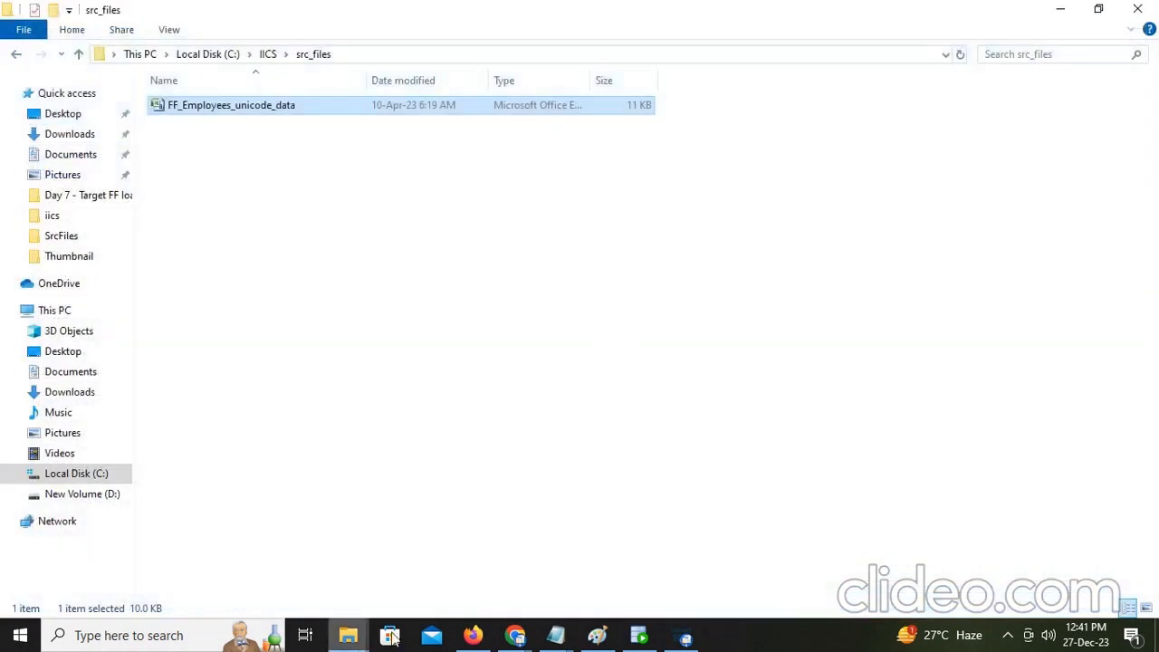
Step: Switch back to Informatica in Firefox, test the FF_Delieter_mm_dd_yyyy connection, and close its details
{"action": "left_click", "coordinate": [480, 637]}
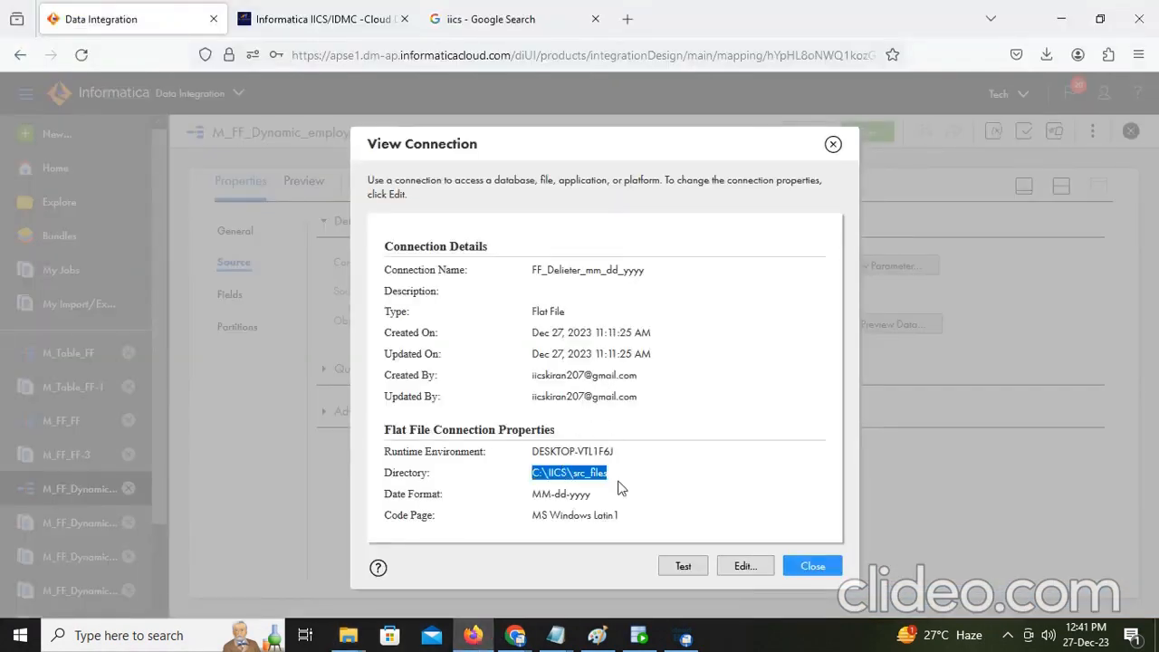
{"action": "left_click", "coordinate": [685, 567]}
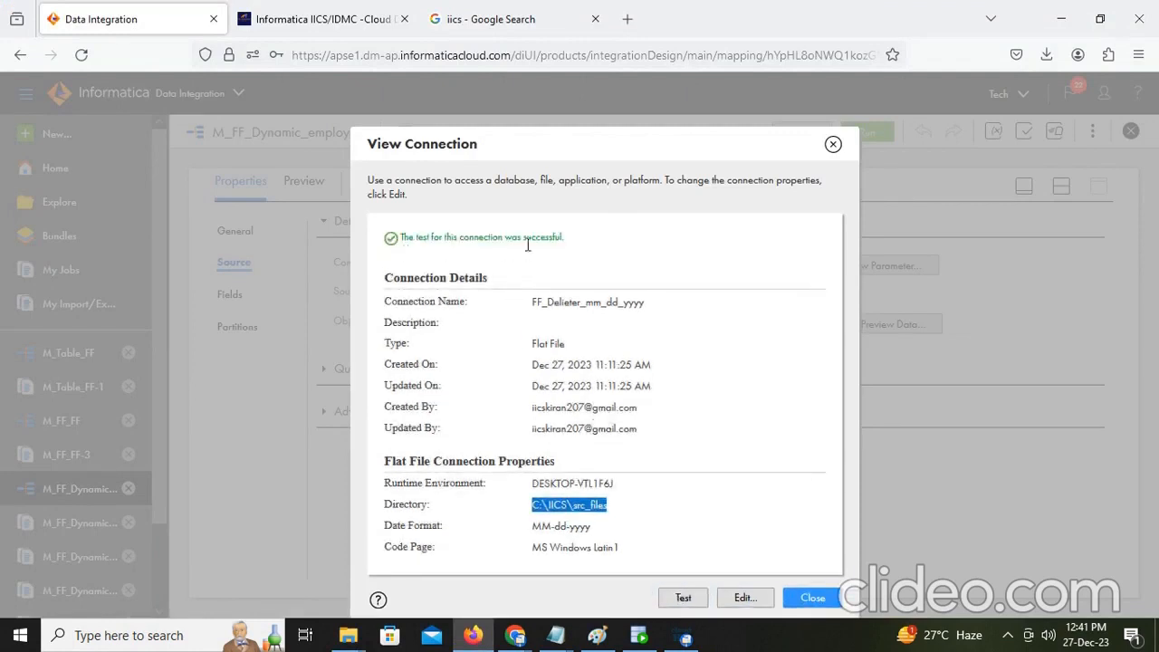
{"action": "left_click", "coordinate": [810, 598]}
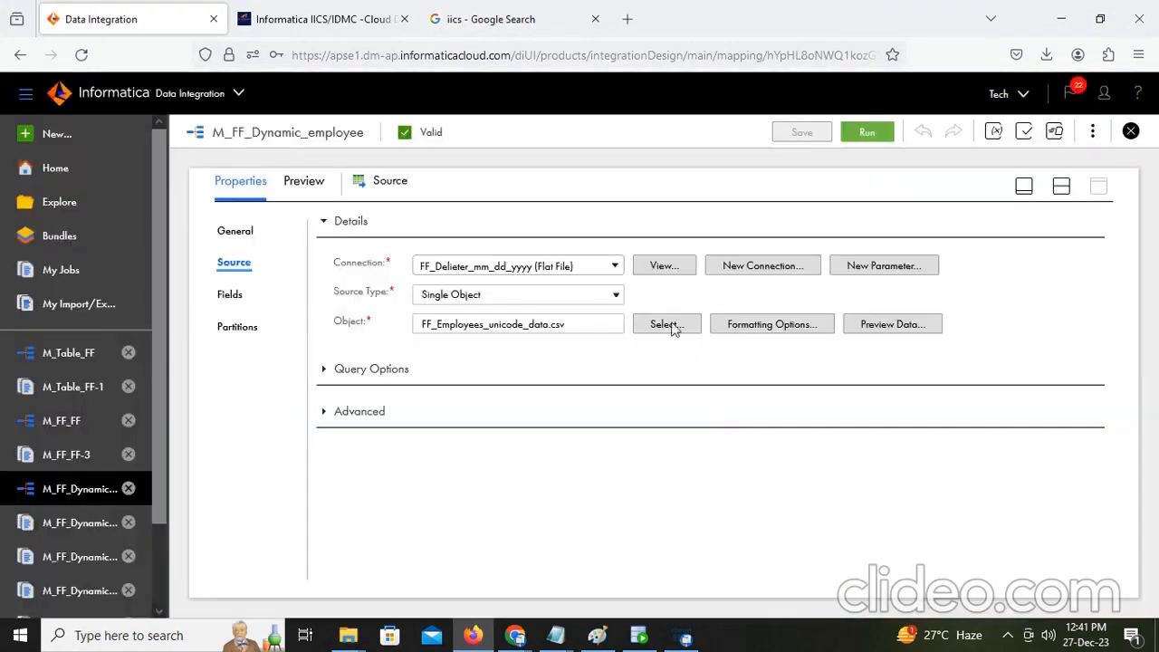
Step: Check and accept the source file's delimiter and row formatting options, and review the Source transformation's field list
{"action": "left_click", "coordinate": [776, 328]}
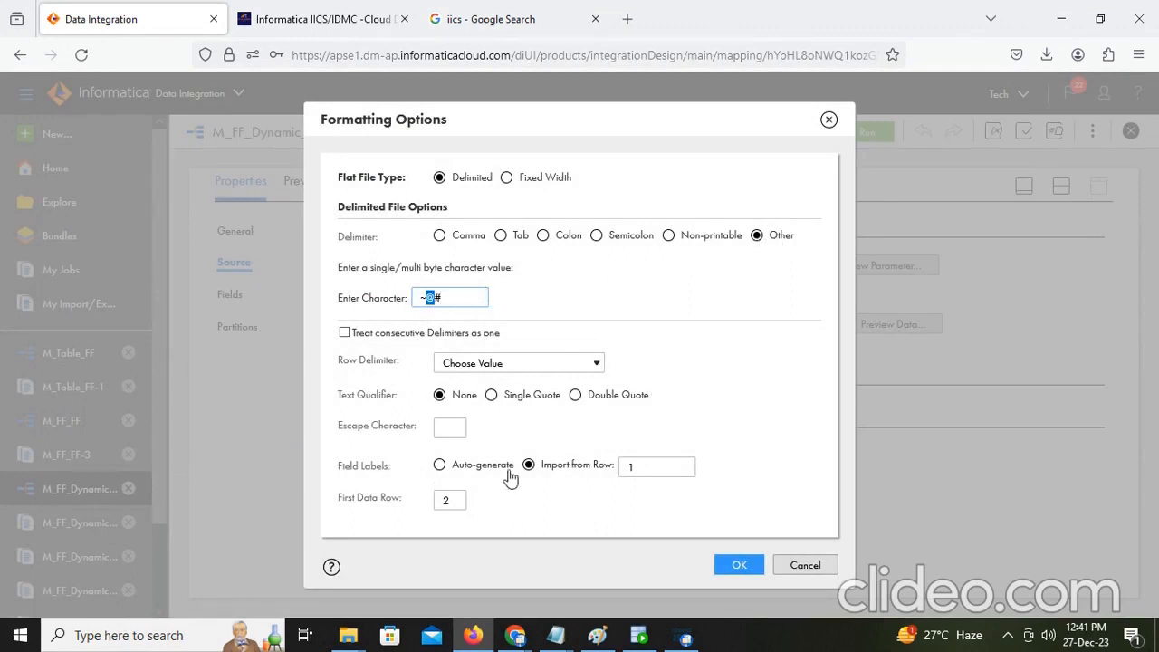
{"action": "double_click", "coordinate": [445, 502]}
{"action": "left_click", "coordinate": [735, 565]}
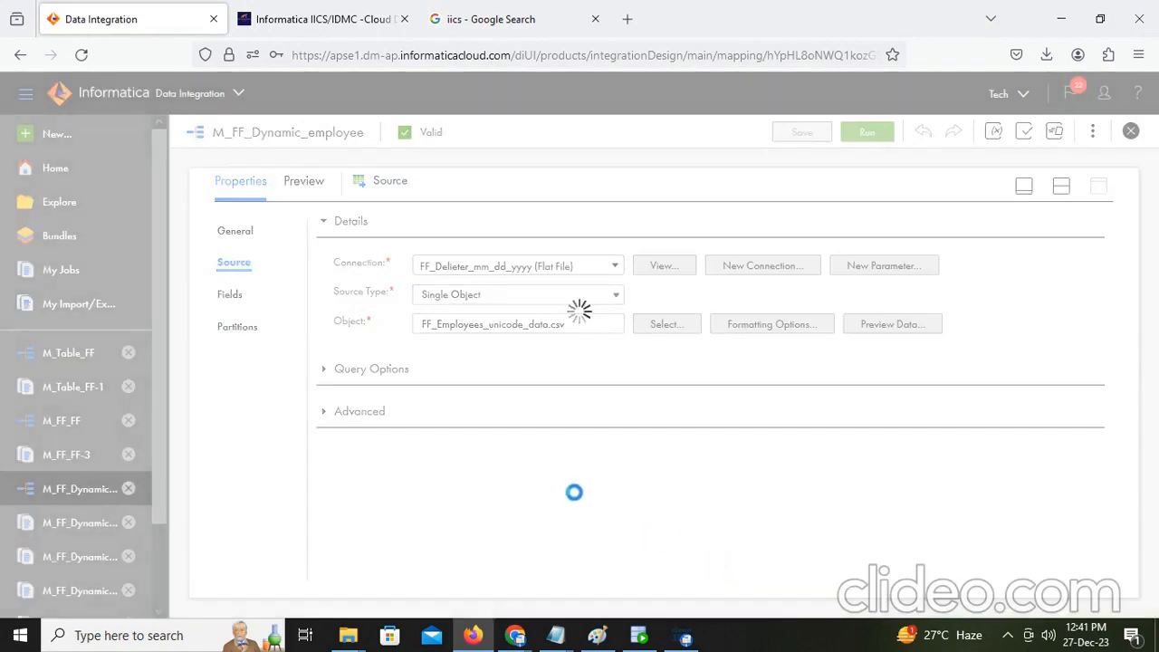
{"action": "left_click", "coordinate": [228, 294]}
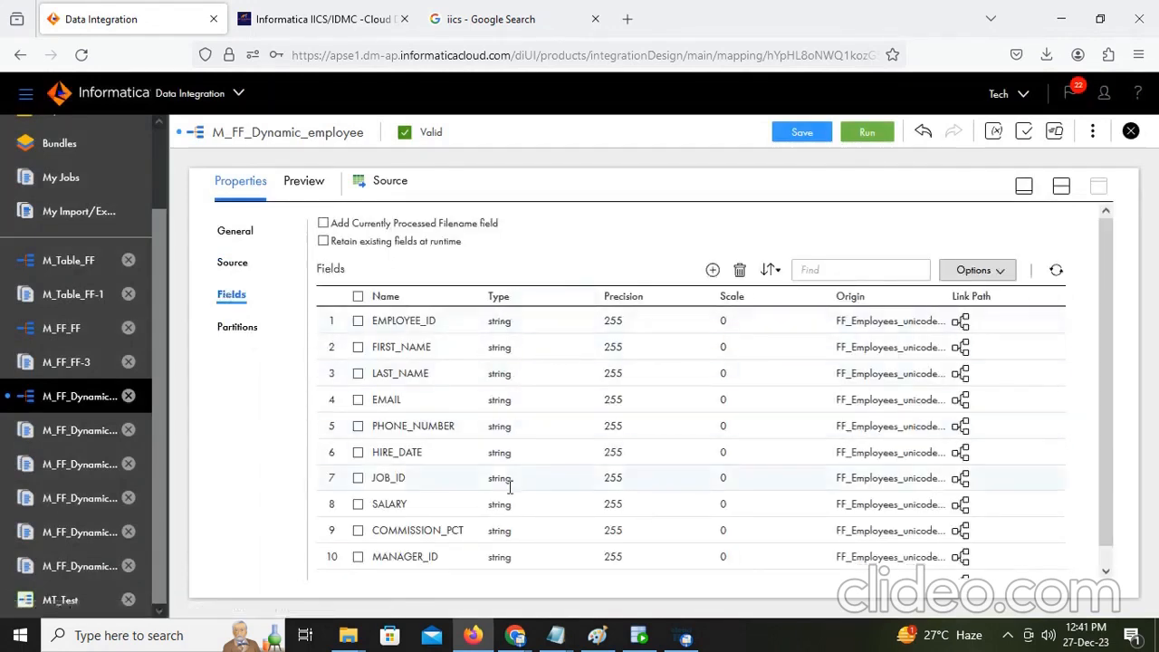
{"action": "scroll", "coordinate": [521, 567], "scroll_direction": "down", "scroll_amount": 1}
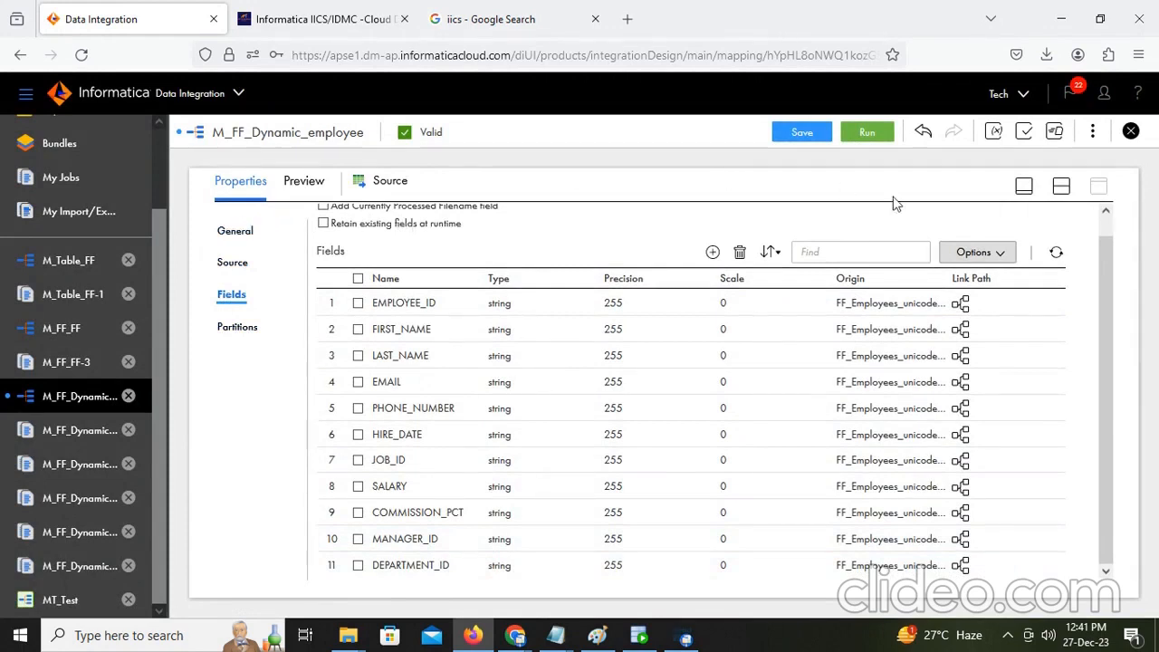
Step: Show the Target transformation's properties at full size and rename it Dynamic_Target
{"action": "left_click", "coordinate": [1062, 190]}
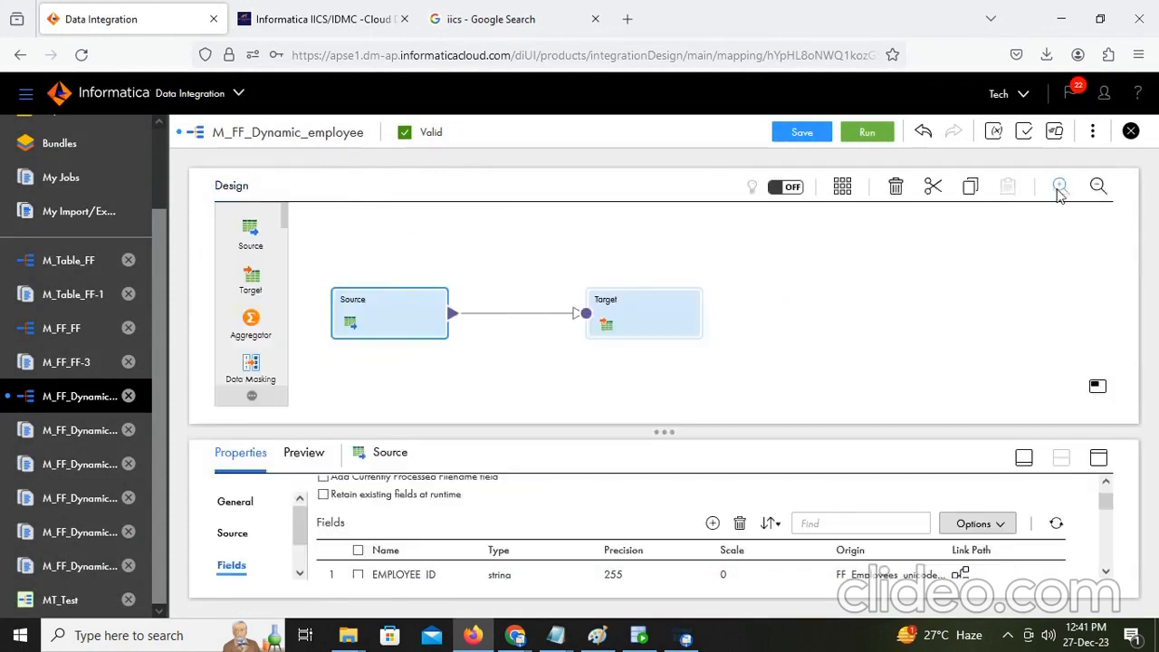
{"action": "left_click", "coordinate": [607, 329]}
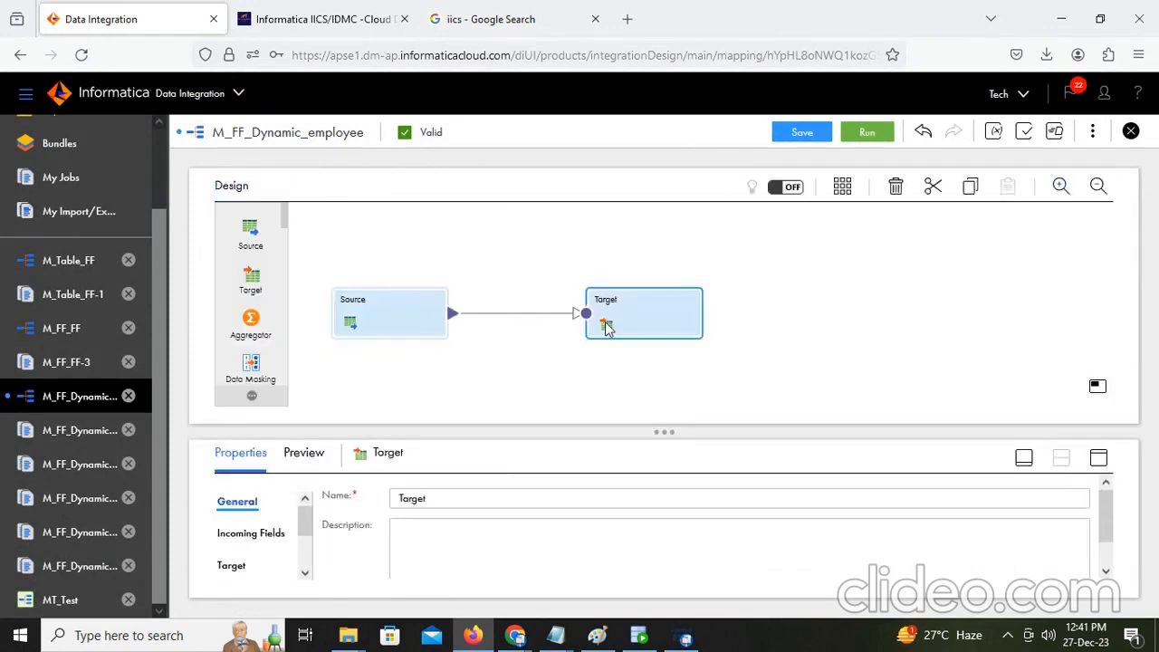
{"action": "left_click", "coordinate": [1098, 460]}
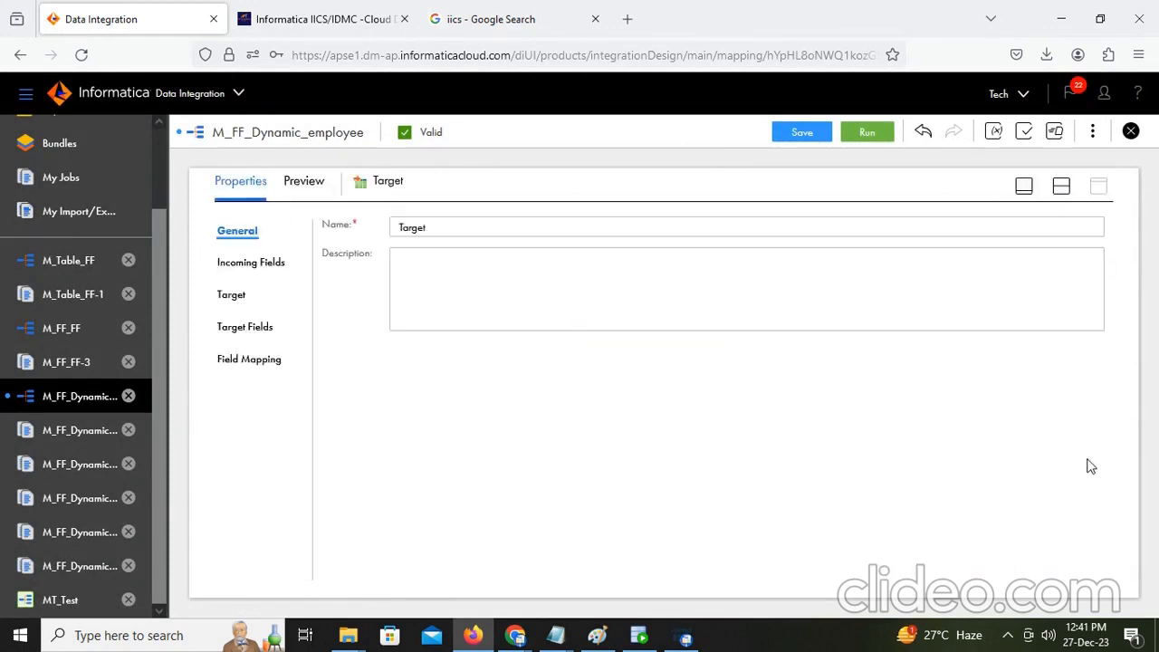
{"action": "left_click", "coordinate": [397, 229]}
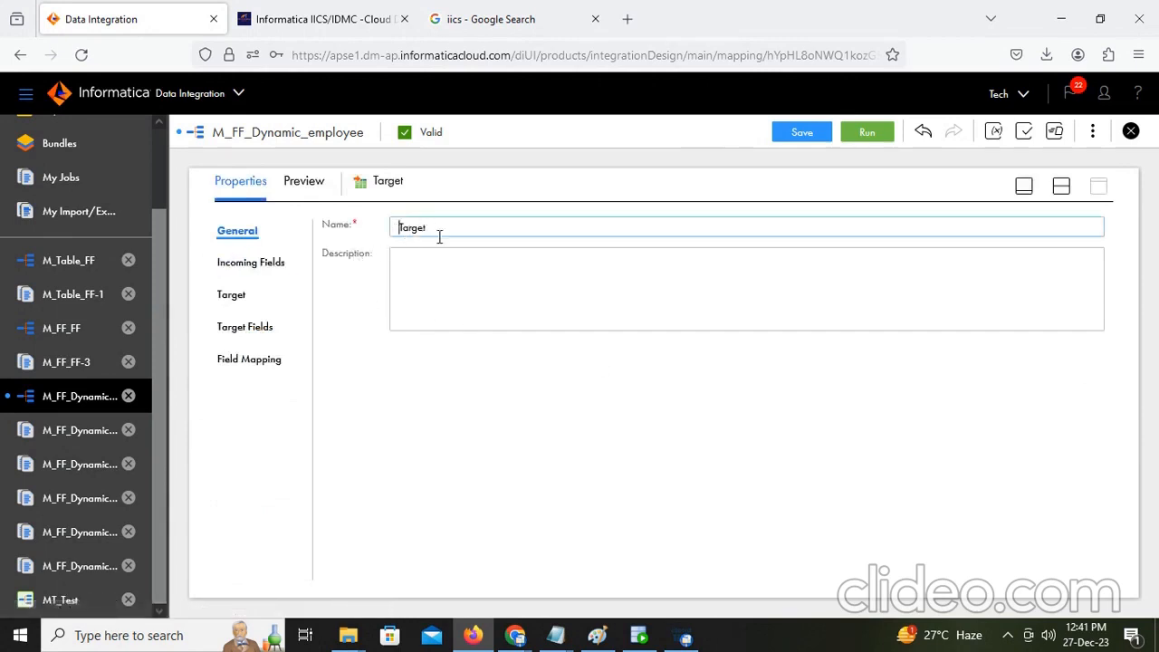
{"action": "type", "text": "Dynamic"}
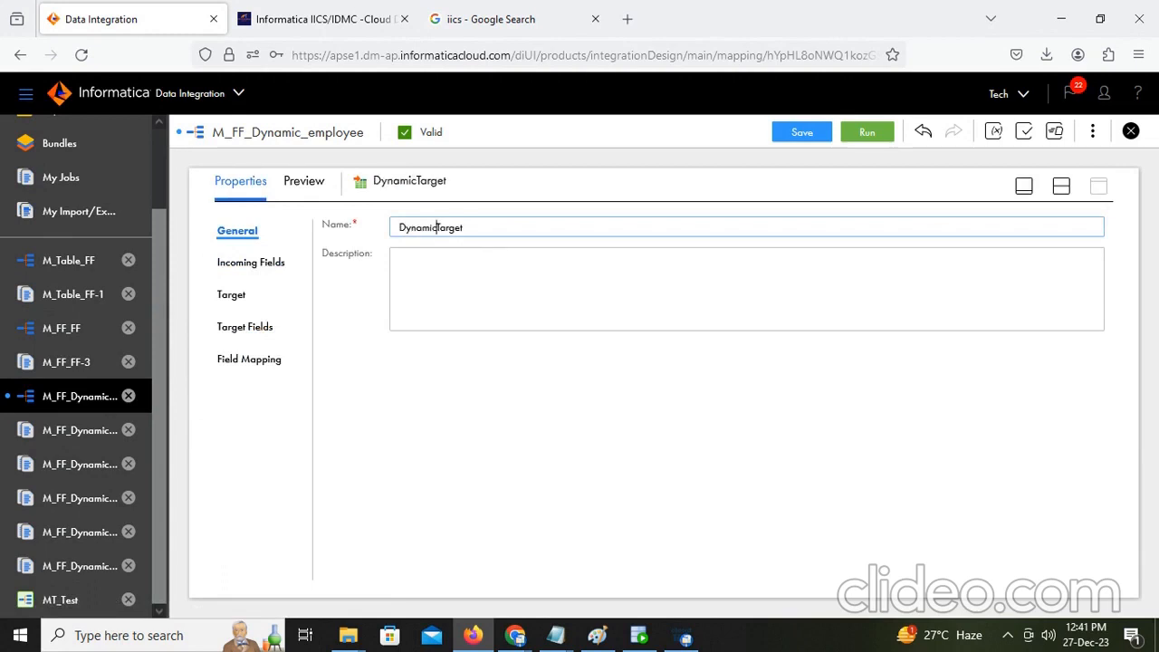
{"action": "type", "text": "_"}
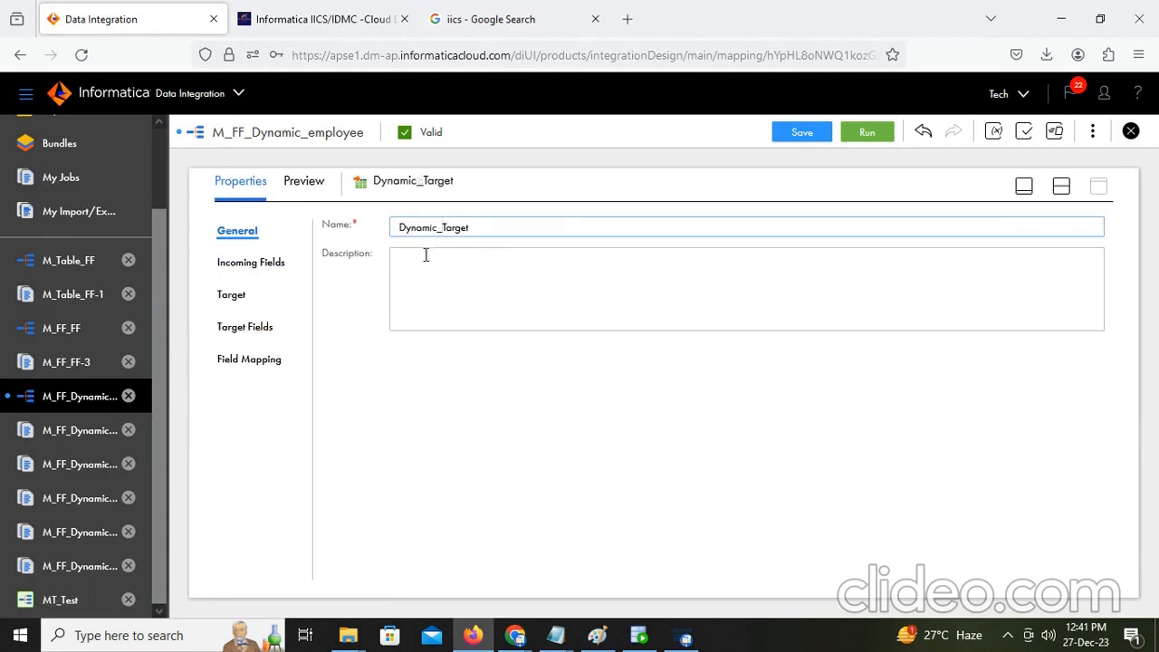
Step: Review Dynamic_Target's incoming fields and target settings, and check the user name in the Oracle_Tgt_desktop connection details
{"action": "left_click", "coordinate": [258, 261]}
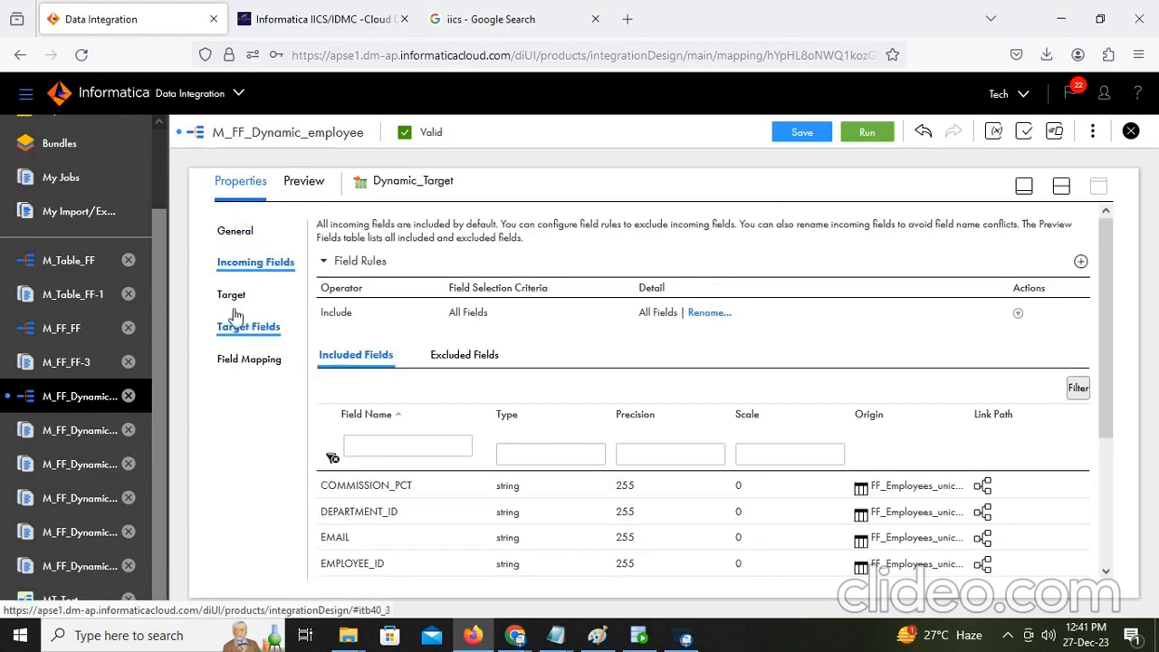
{"action": "left_click", "coordinate": [231, 296]}
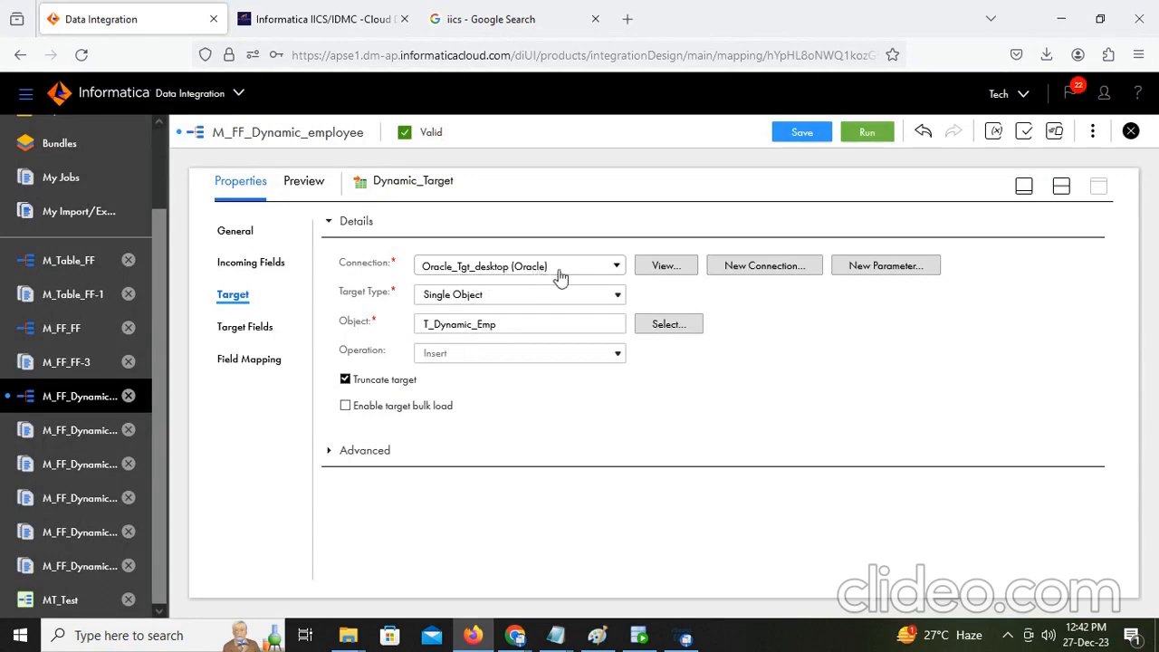
{"action": "left_click", "coordinate": [647, 264]}
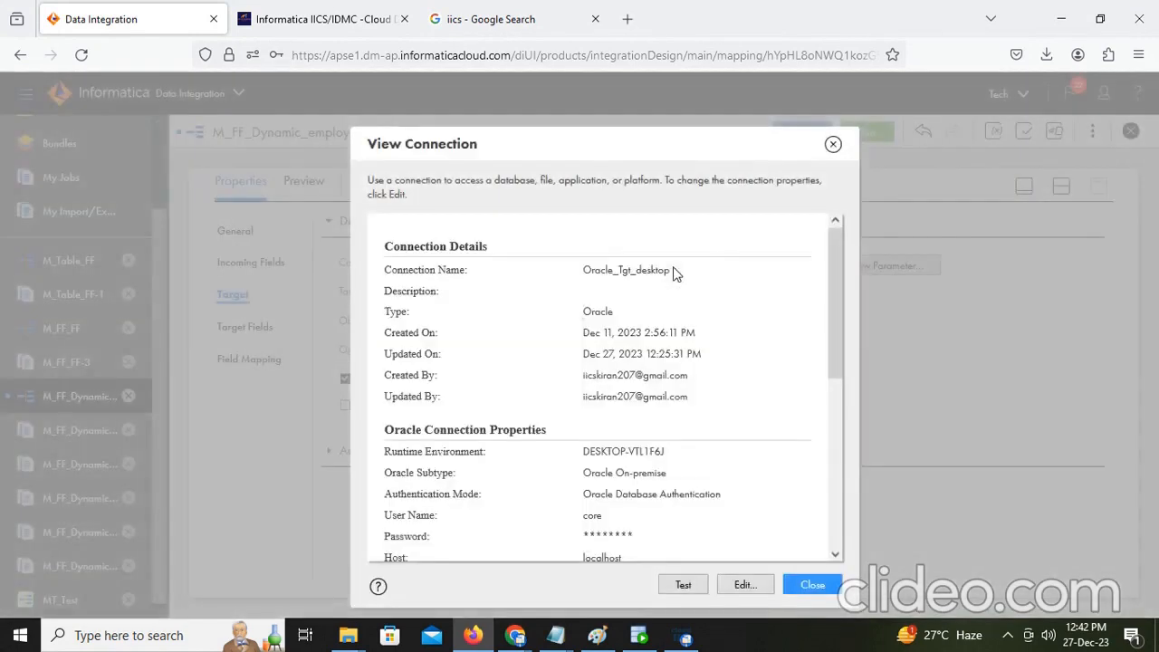
{"action": "scroll", "coordinate": [653, 371], "scroll_direction": "down", "scroll_amount": 3}
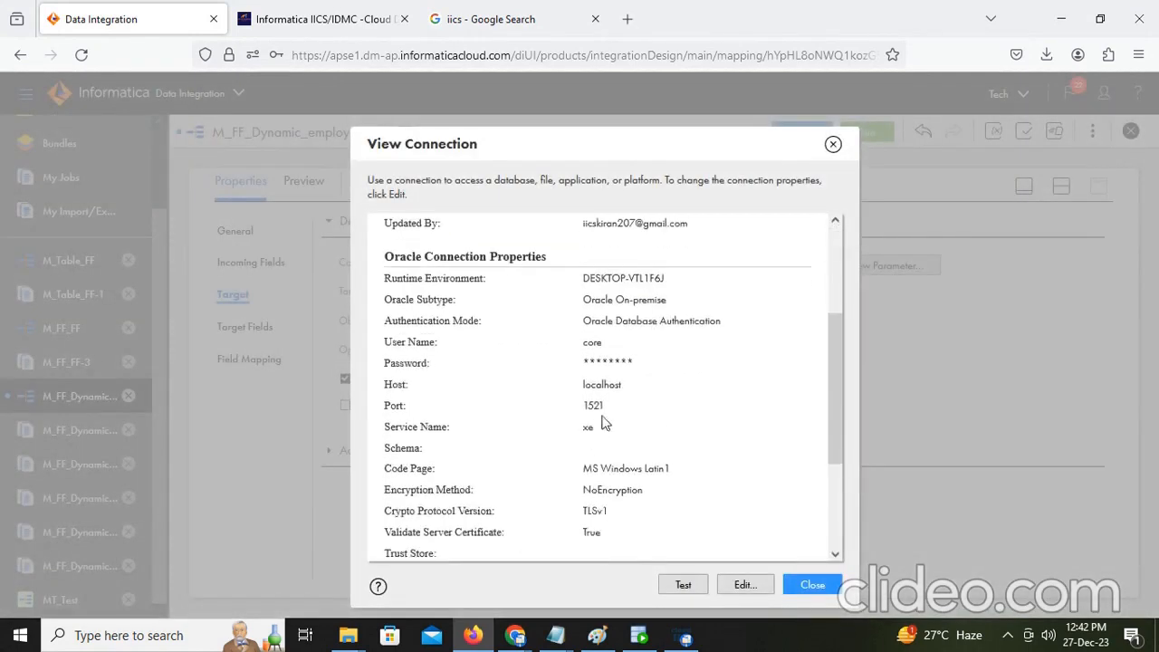
{"action": "left_click_drag", "start_coordinate": [603, 347], "coordinate": [566, 340]}
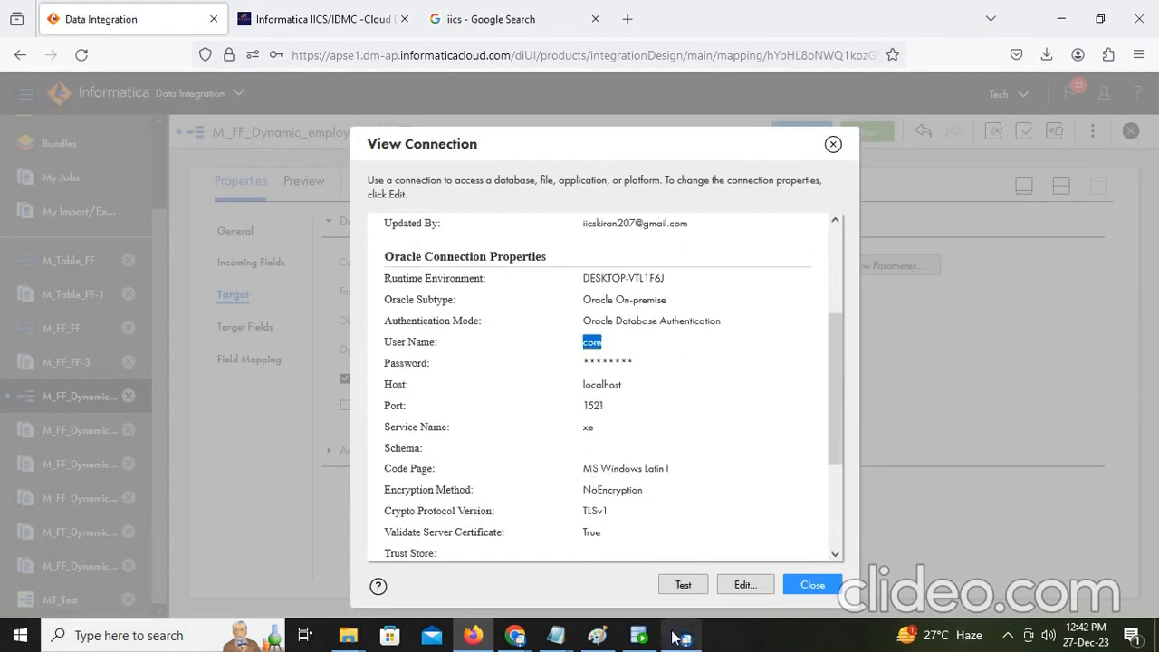
Step: Switch to Oracle SQL Developer and query all rows of T_dynamic_emp on the CORE connection to check whether the table exists
{"action": "left_click", "coordinate": [639, 637]}
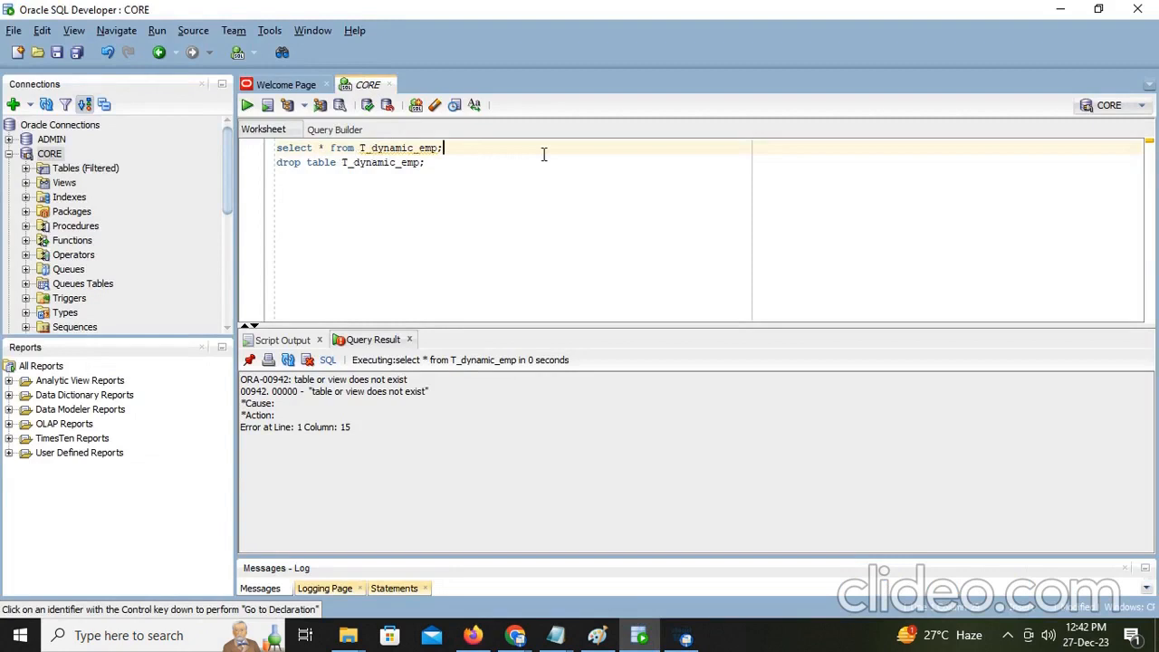
{"action": "key", "text": "ctrl+Return"}
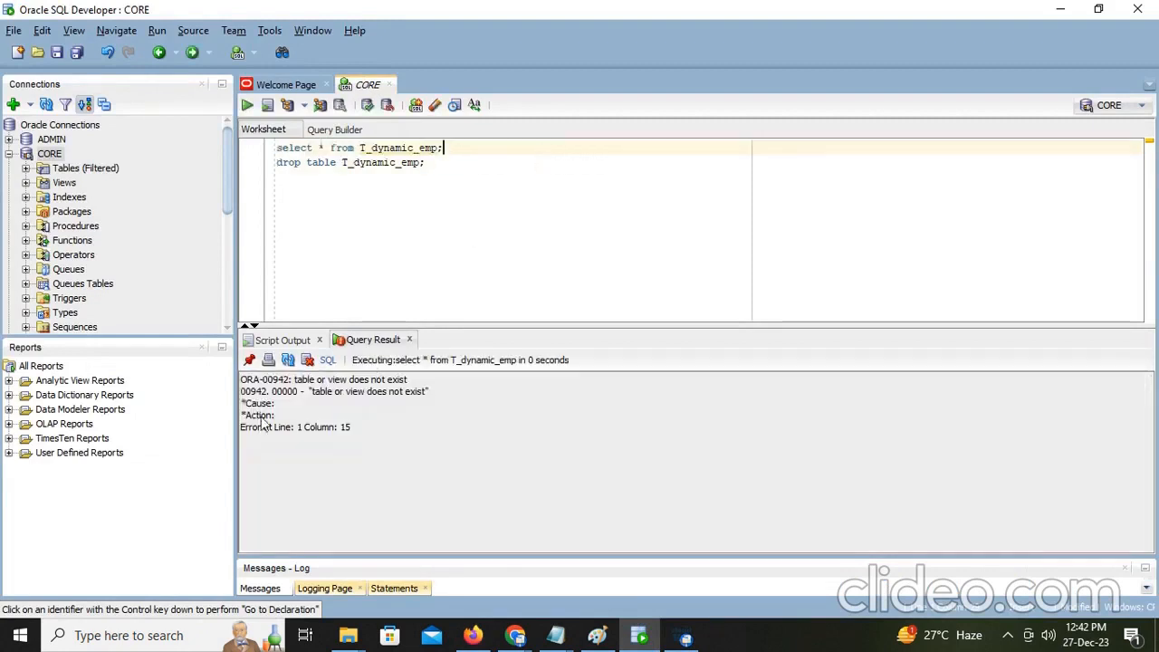
{"action": "left_click_drag", "start_coordinate": [310, 393], "coordinate": [366, 408]}
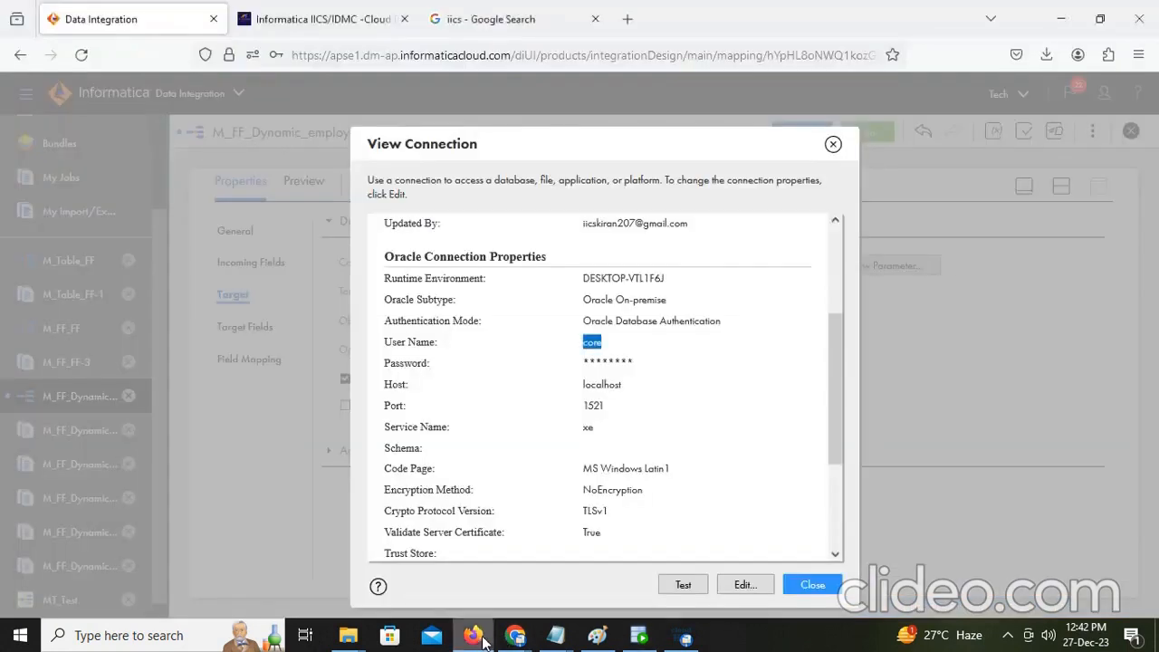
Step: Return to Informatica, finish reviewing and close the Oracle connection details, and examine Dynamic_Target's target fields and field mapping
{"action": "left_click", "coordinate": [473, 635]}
{"action": "scroll", "coordinate": [617, 474], "scroll_direction": "down", "scroll_amount": 3}
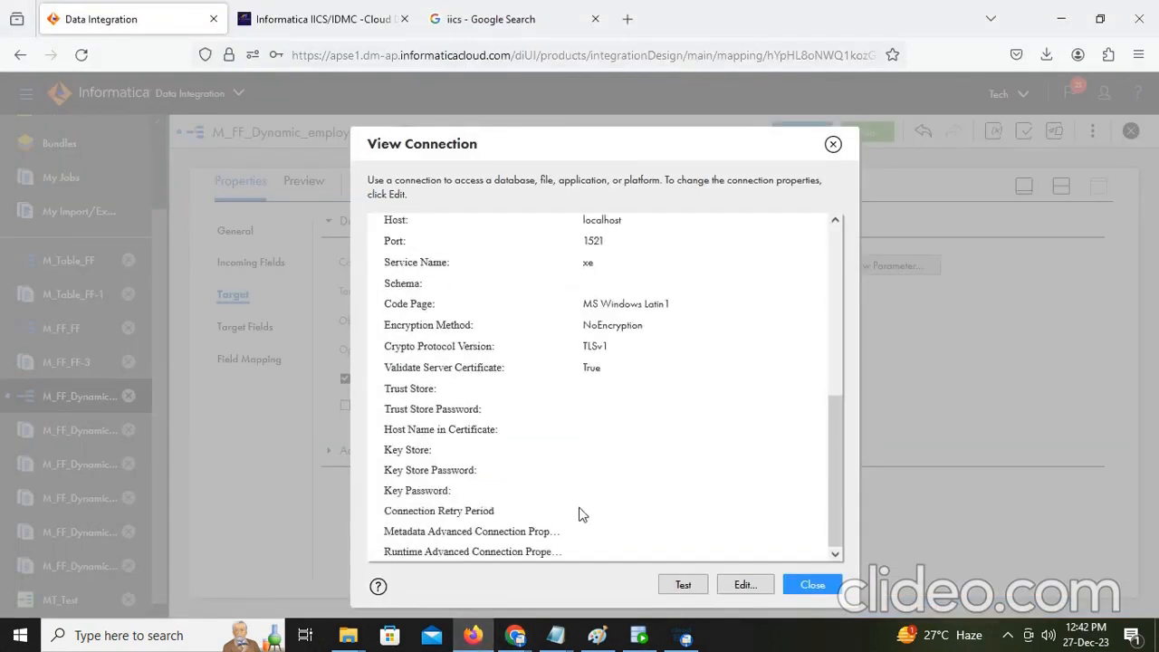
{"action": "left_click", "coordinate": [813, 584]}
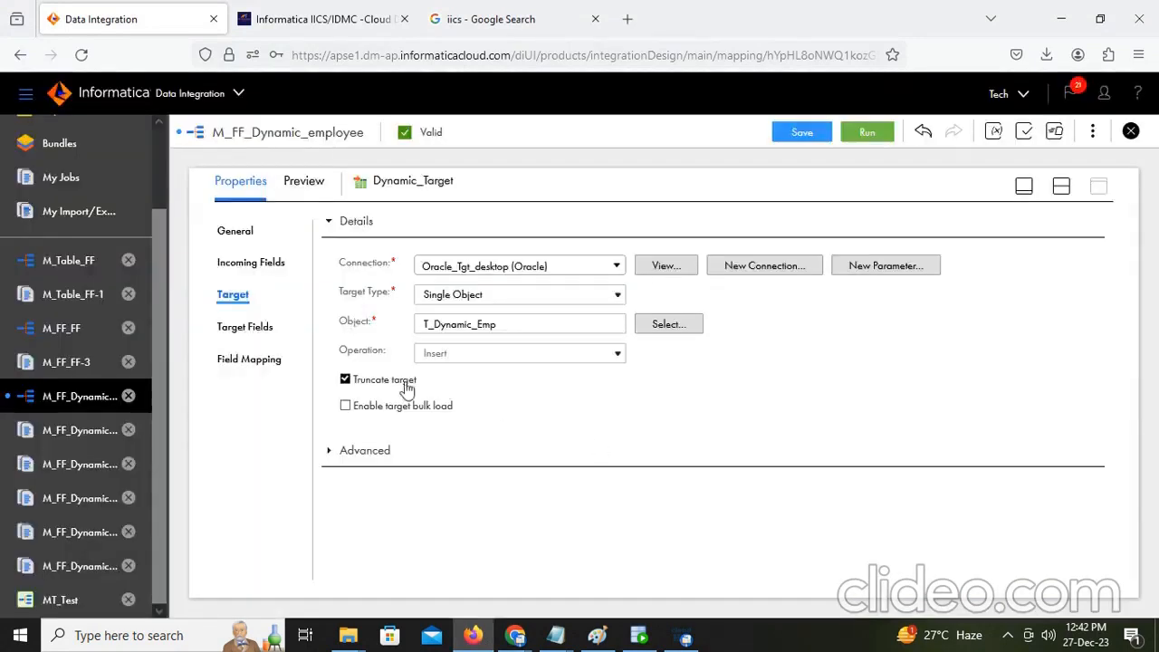
{"action": "left_click", "coordinate": [243, 328]}
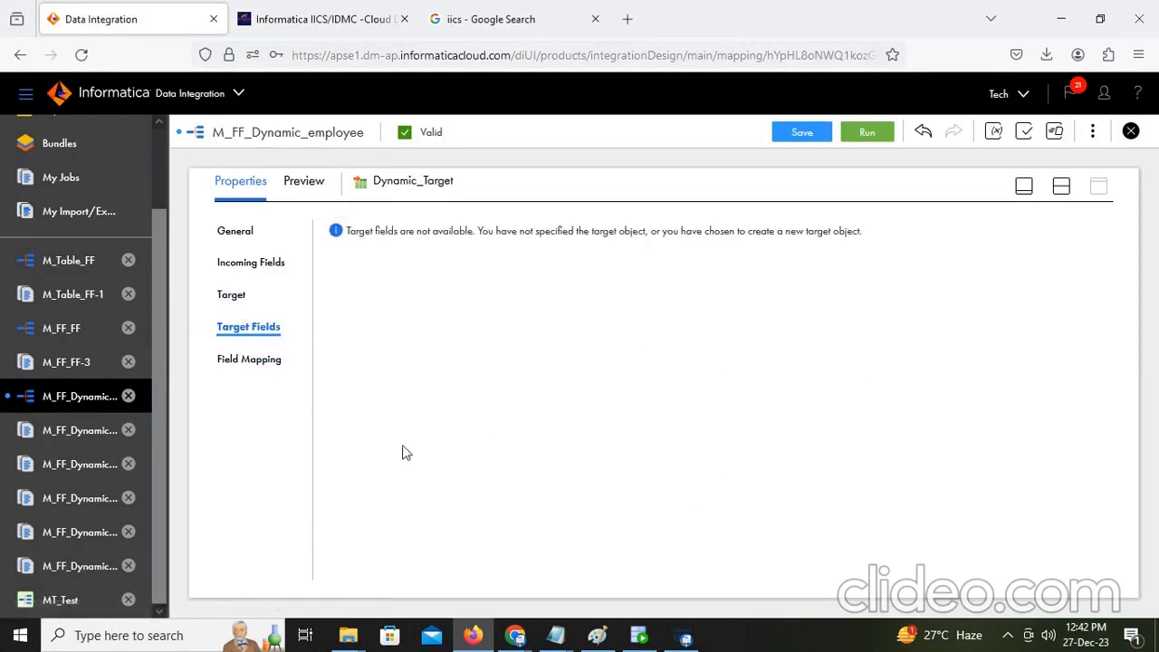
{"action": "left_click", "coordinate": [256, 361]}
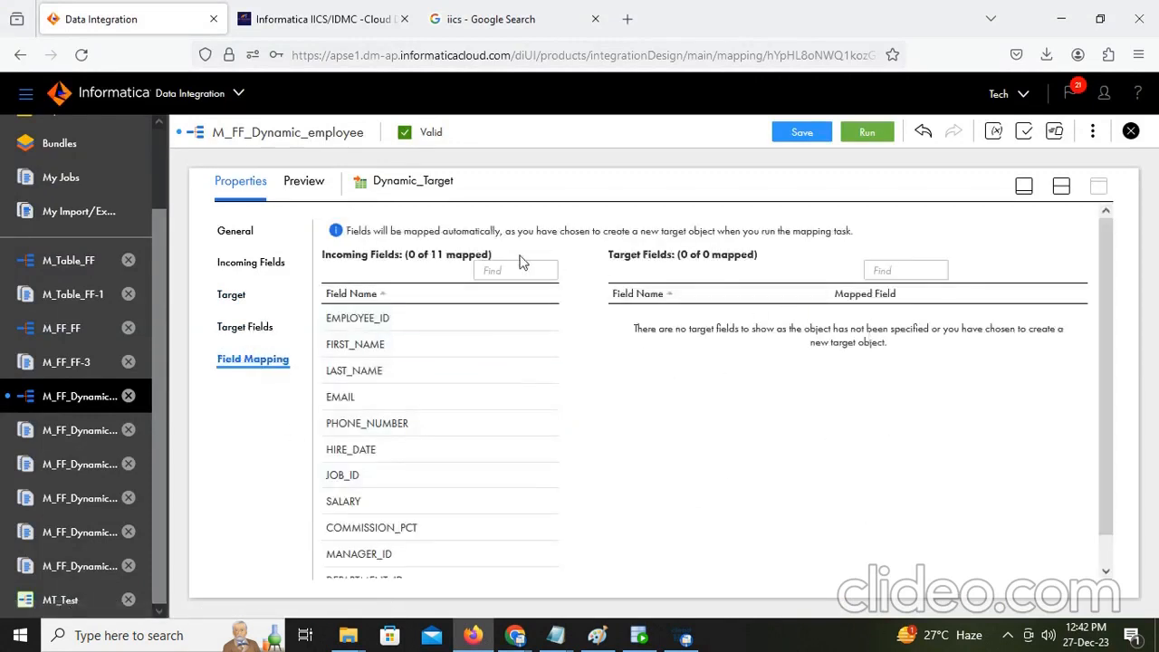
Step: Save the M_FF_Dynamic_employee mapping and run it on the DESKTOP-VTL1F6J runtime environment
{"action": "left_click", "coordinate": [803, 132]}
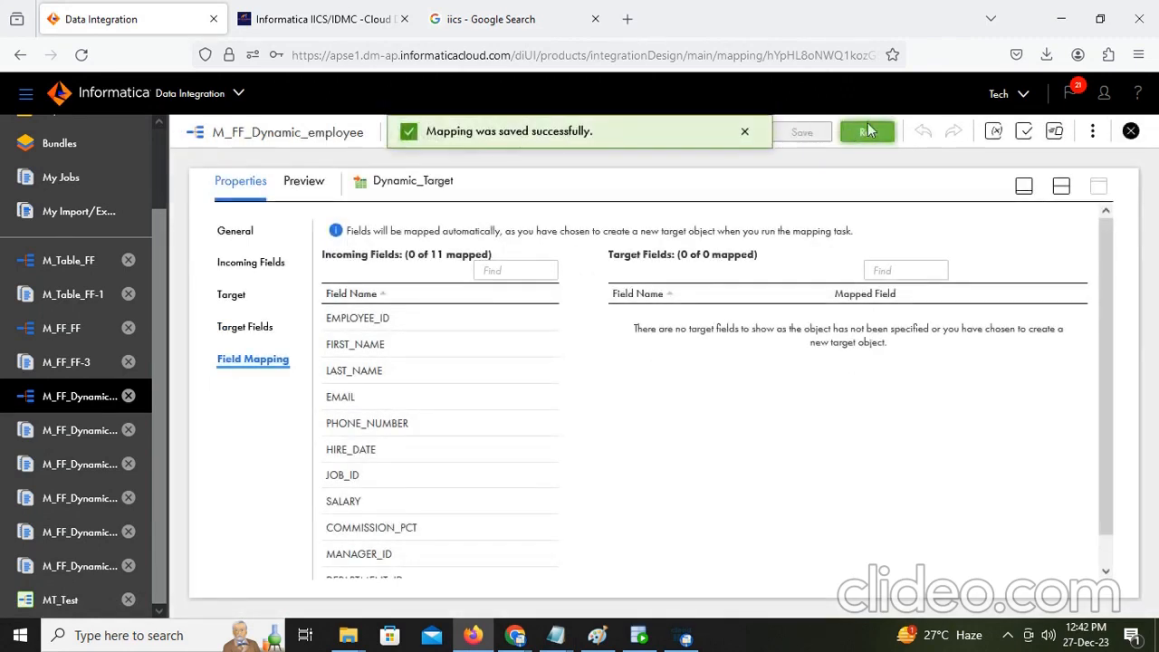
{"action": "left_click", "coordinate": [870, 132]}
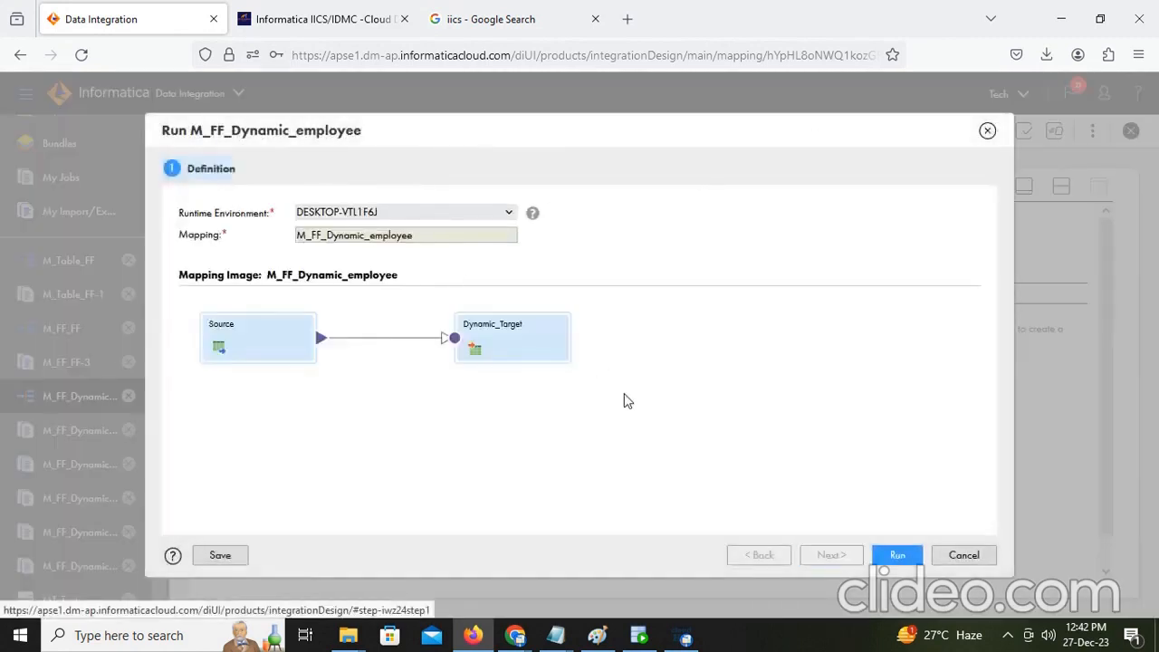
{"action": "left_click", "coordinate": [897, 556]}
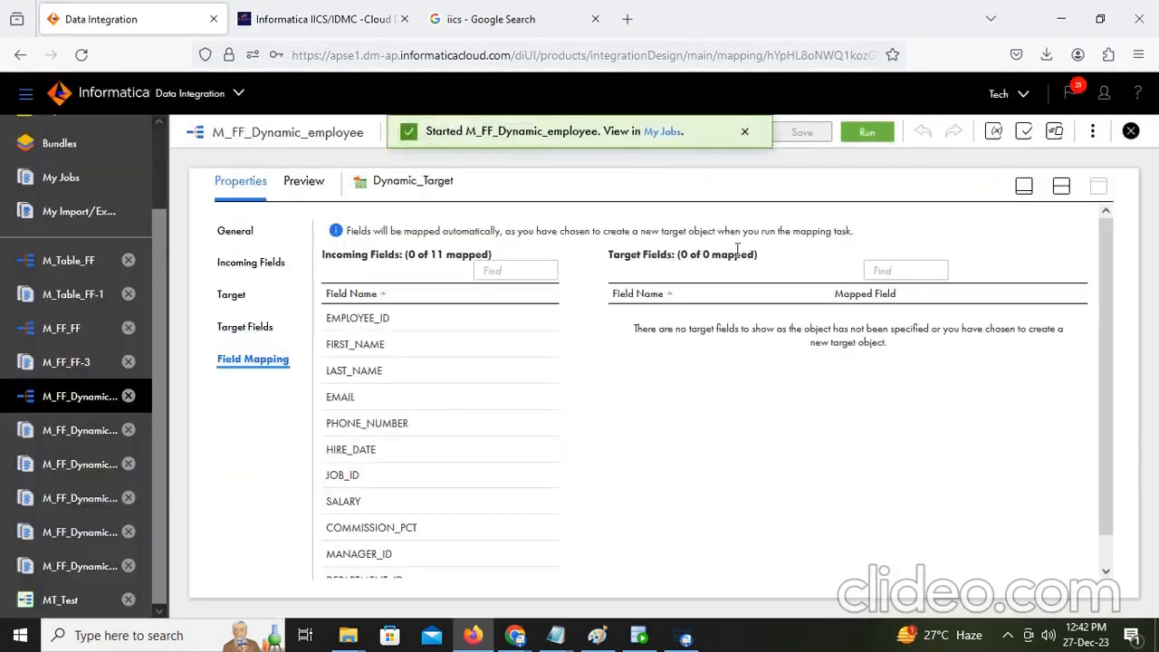
Step: Monitor the newly started M_FF_Dynamic_employee run in My Jobs, refreshing the job list until it finishes
{"action": "left_click", "coordinate": [665, 133]}
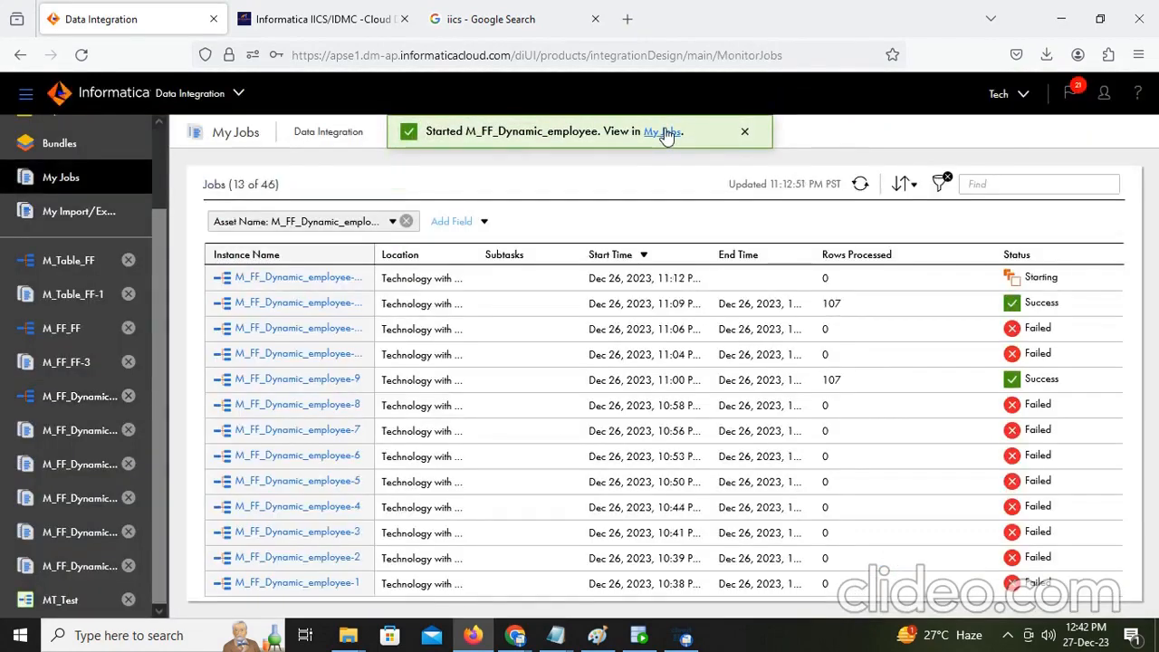
{"action": "left_click", "coordinate": [861, 185]}
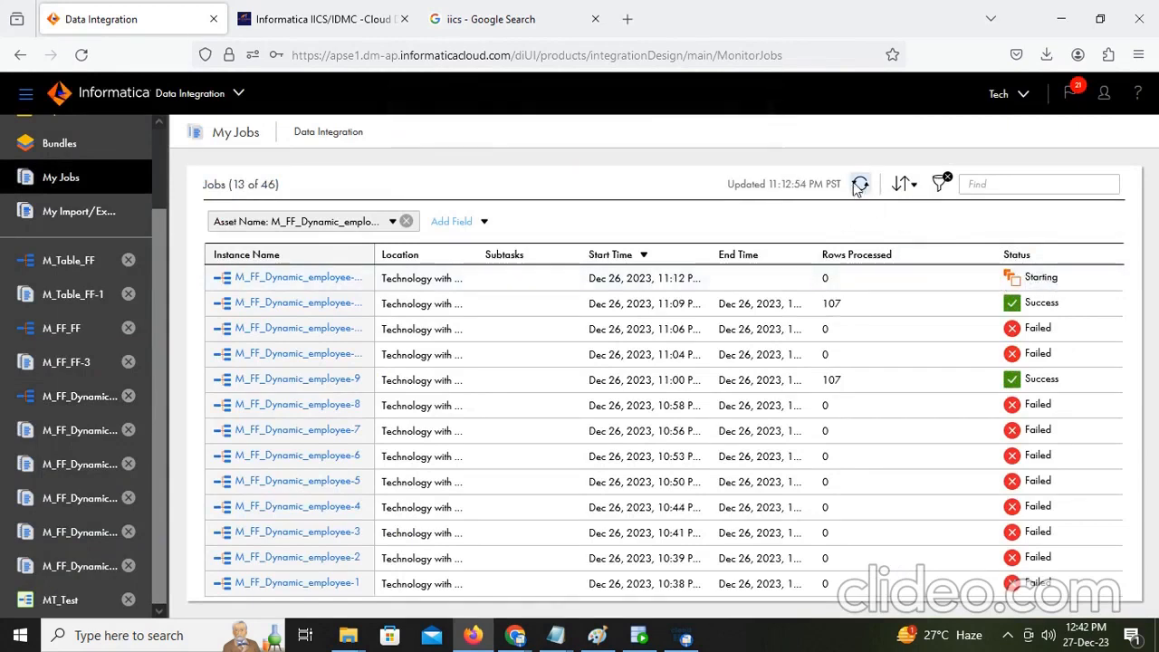
{"action": "left_click", "coordinate": [860, 186]}
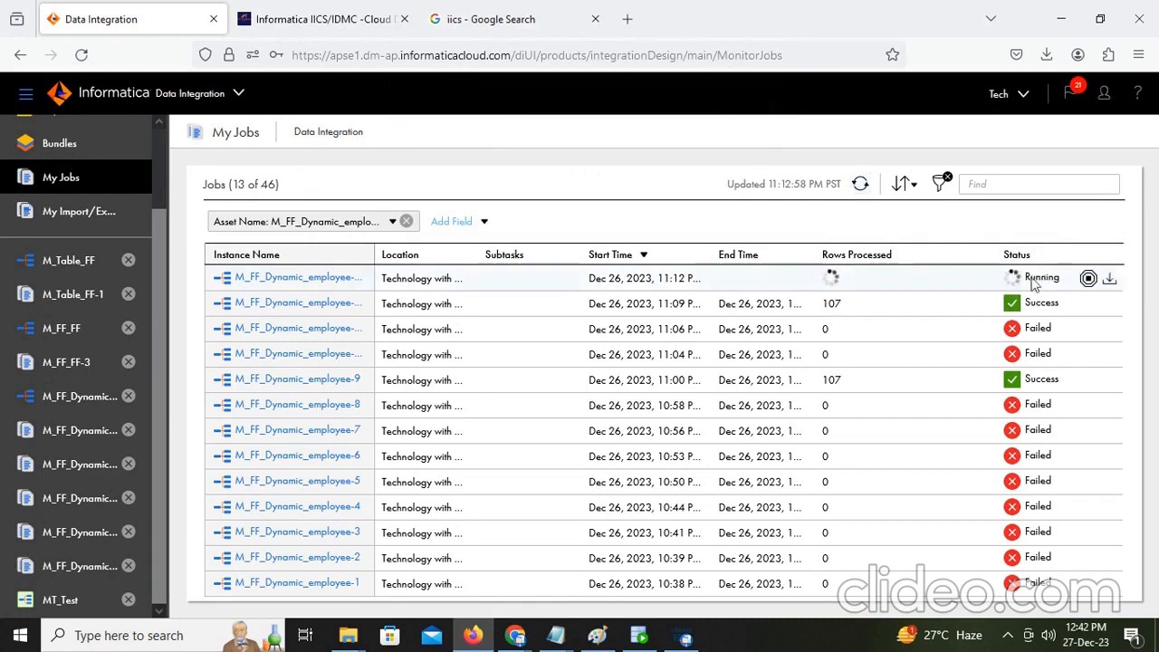
{"action": "left_click", "coordinate": [856, 186]}
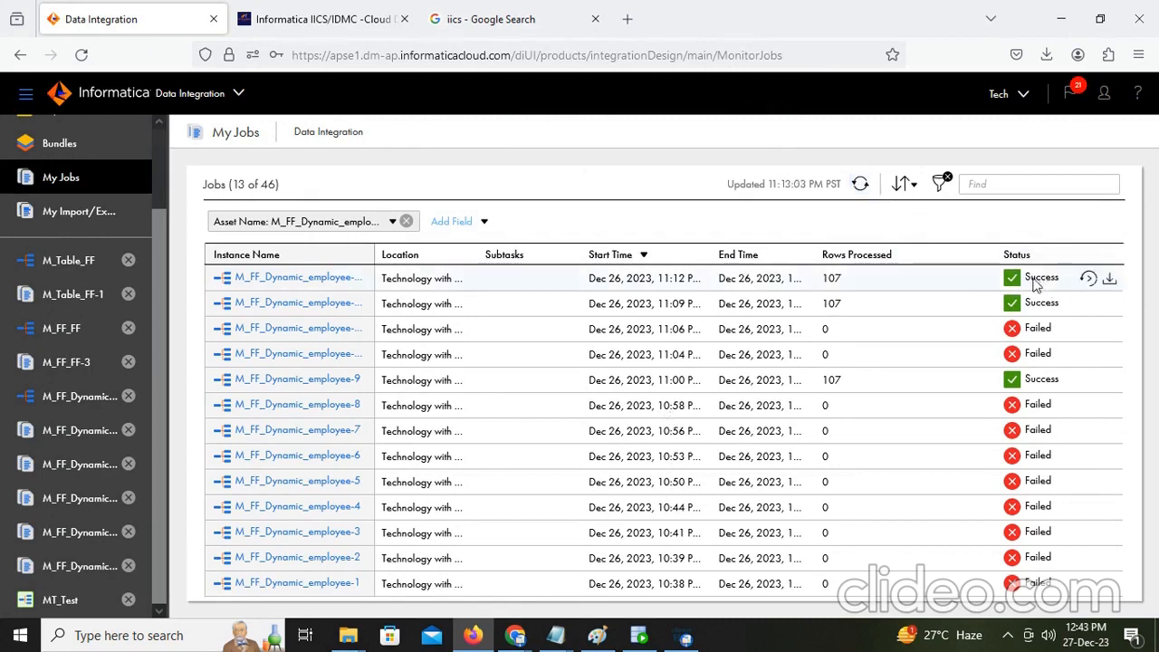
Step: Examine the latest M_FF_Dynamic_employee job's details, checking the success rows for Source and Dynamic_Target and the target table name
{"action": "left_click", "coordinate": [281, 278]}
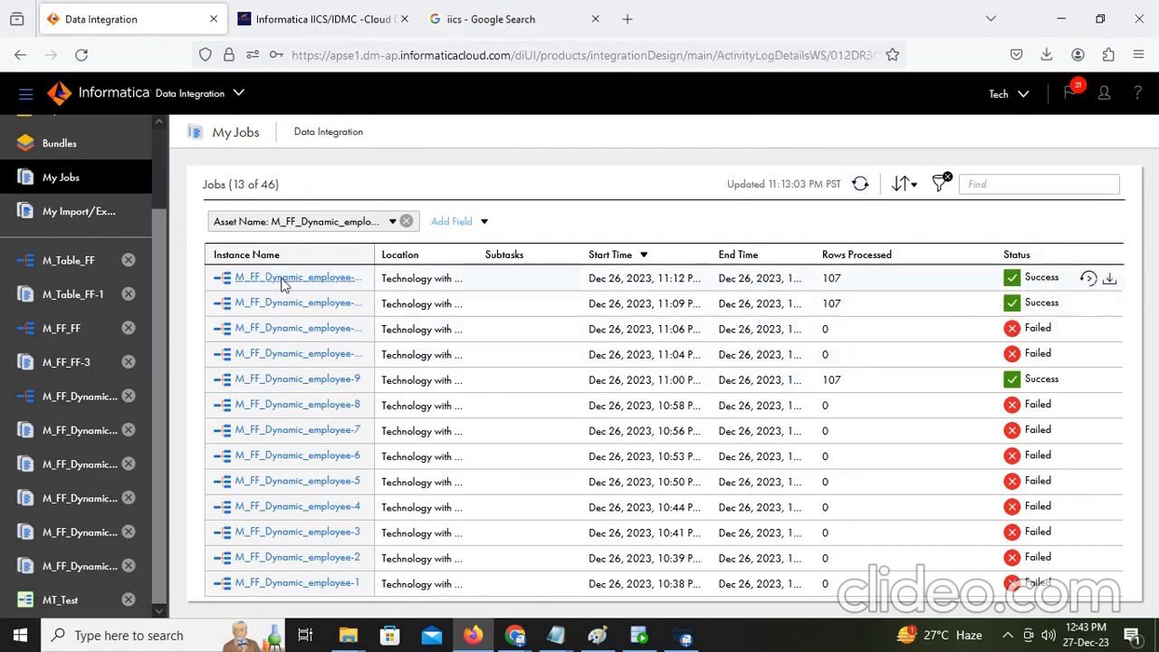
{"action": "double_click", "coordinate": [511, 501]}
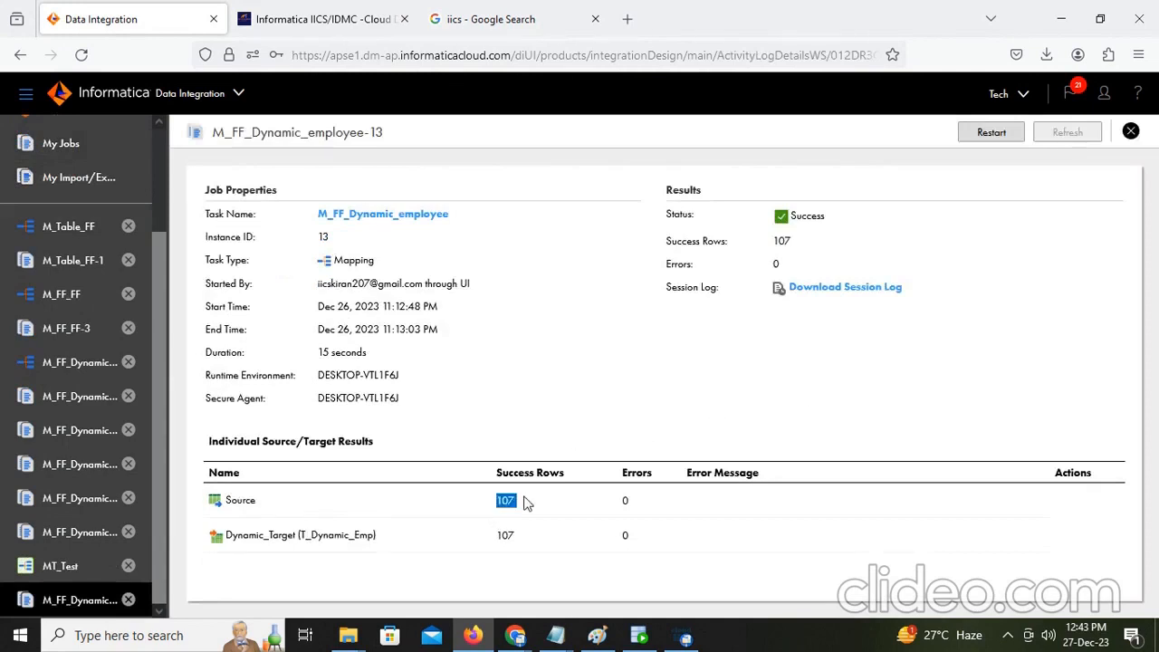
{"action": "double_click", "coordinate": [505, 535]}
{"action": "left_click_drag", "start_coordinate": [306, 539], "coordinate": [376, 544]}
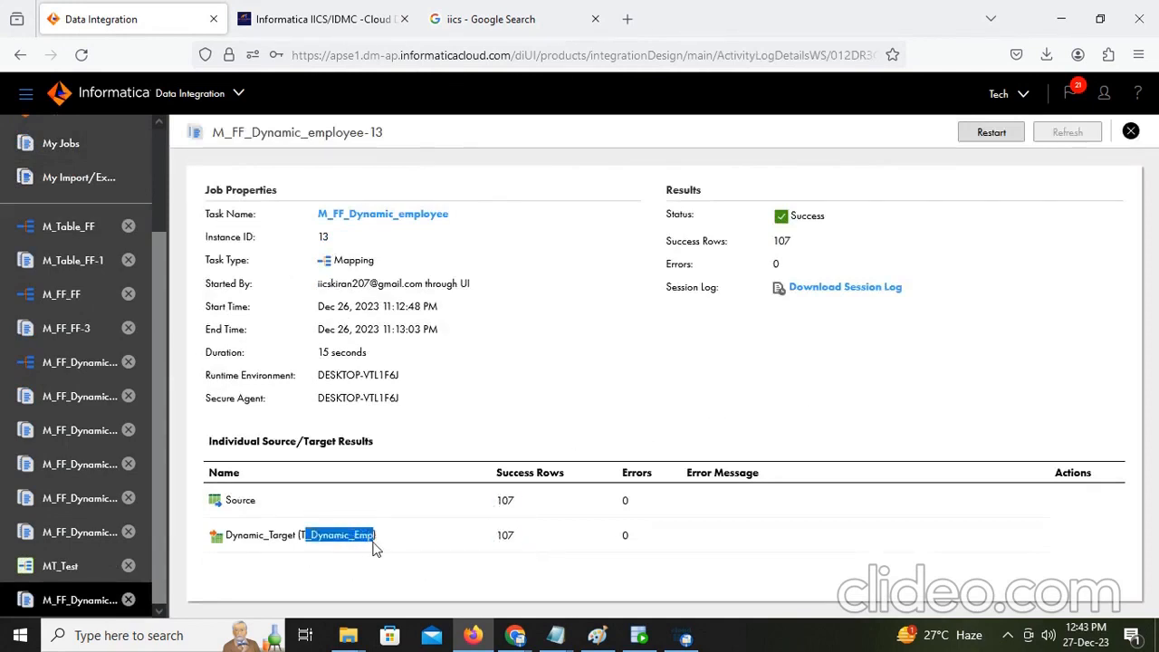
Step: Switch to Oracle SQL Developer, rerun the select query on T_dynamic_emp and look through the loaded employee rows
{"action": "left_click", "coordinate": [639, 637]}
{"action": "left_click_drag", "start_coordinate": [359, 147], "coordinate": [453, 148]}
{"action": "left_click", "coordinate": [462, 152]}
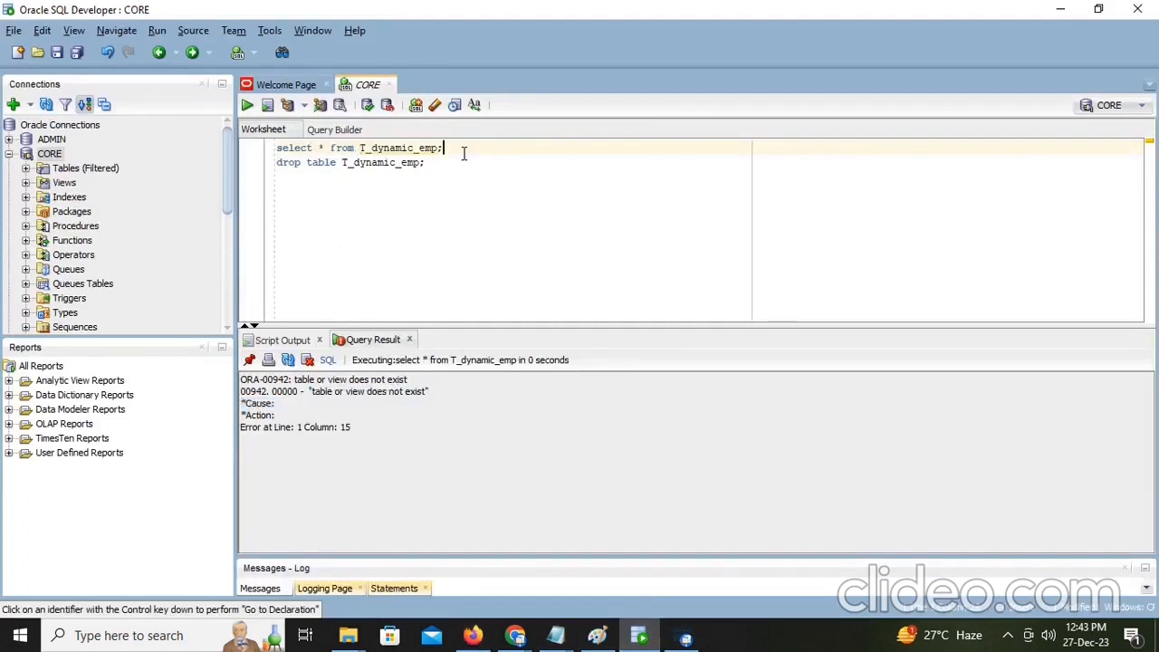
{"action": "key", "text": "ctrl+Return"}
{"action": "left_click", "coordinate": [426, 433]}
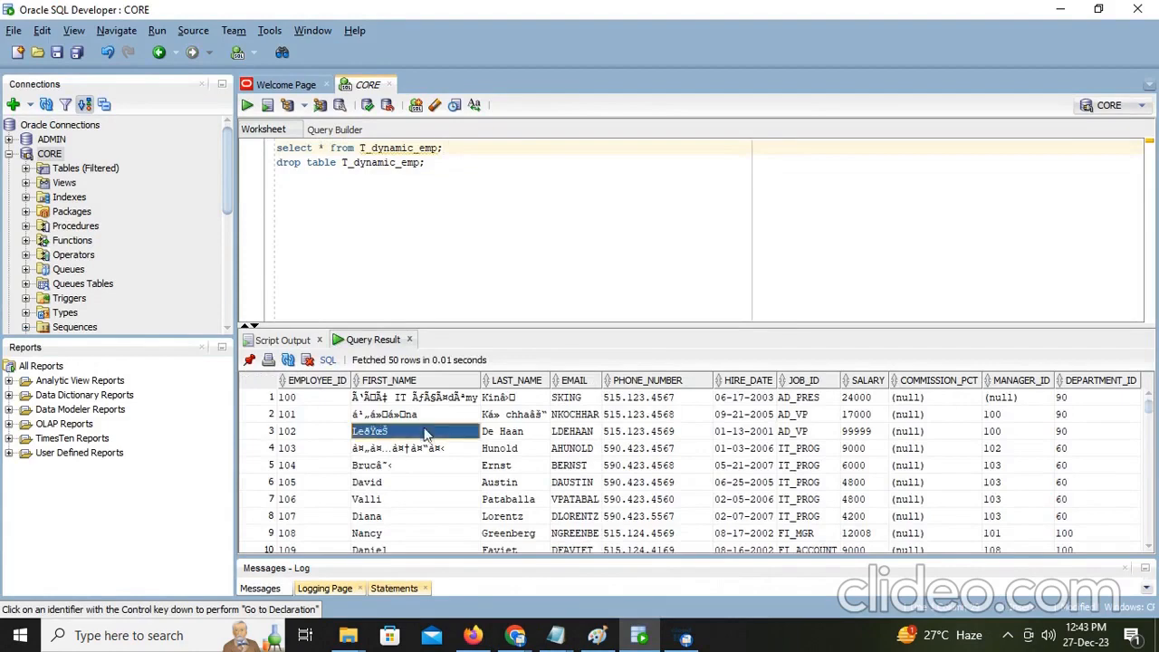
{"action": "scroll", "coordinate": [426, 433], "scroll_direction": "down", "scroll_amount": 12}
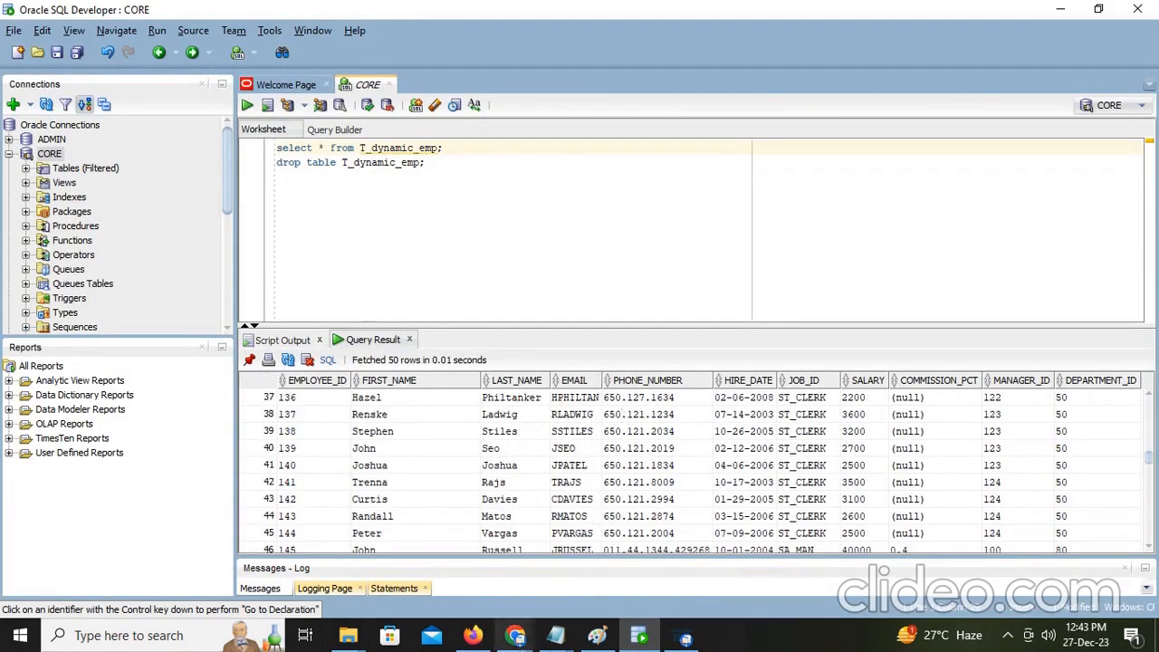
{"action": "left_click", "coordinate": [688, 639]}
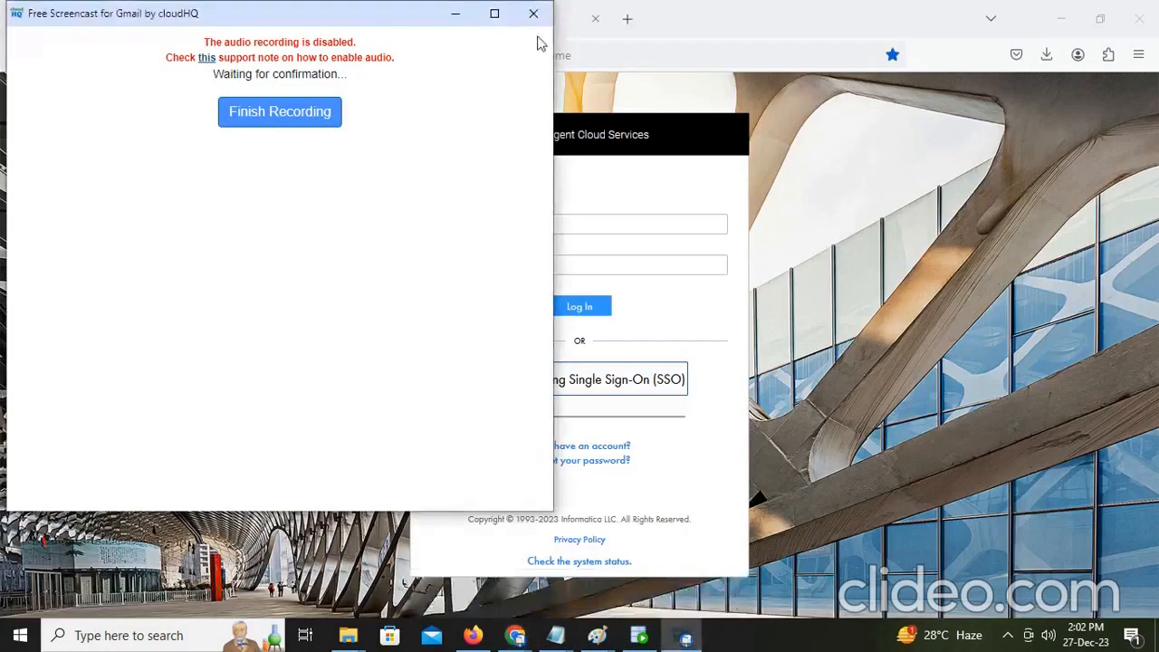
{"action": "left_click", "coordinate": [455, 14]}
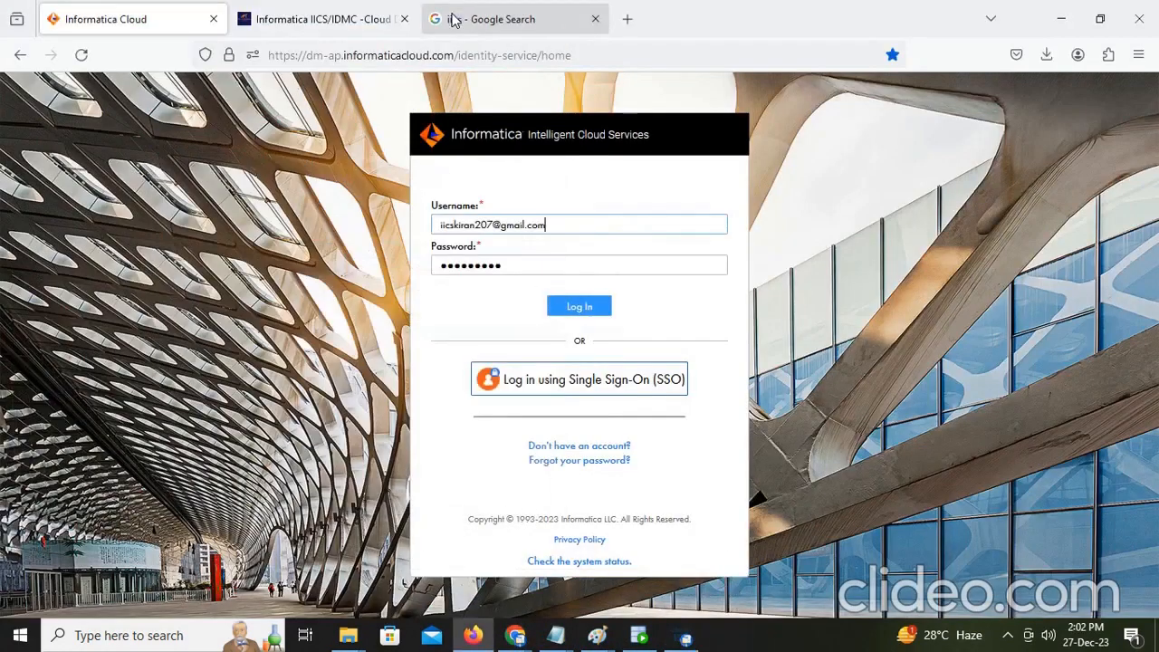
Step: Log in to Informatica with the prefilled credentials, dismiss the trial questionnaire permanently and open the Data Integration service
{"action": "left_click", "coordinate": [610, 308]}
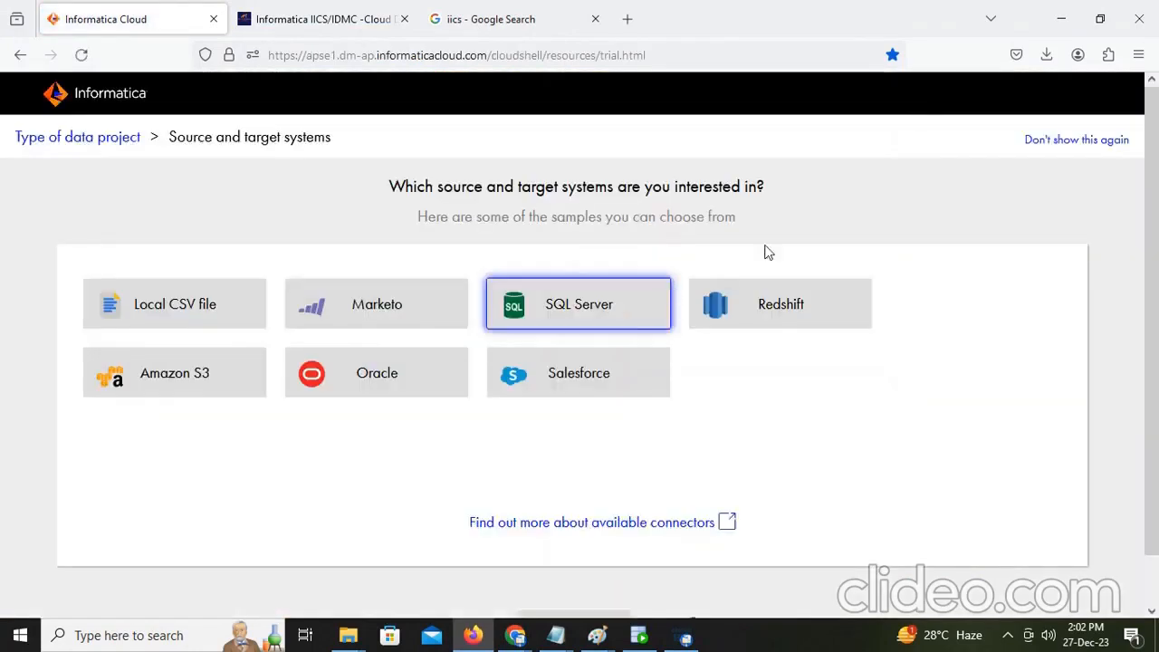
{"action": "left_click", "coordinate": [1060, 145]}
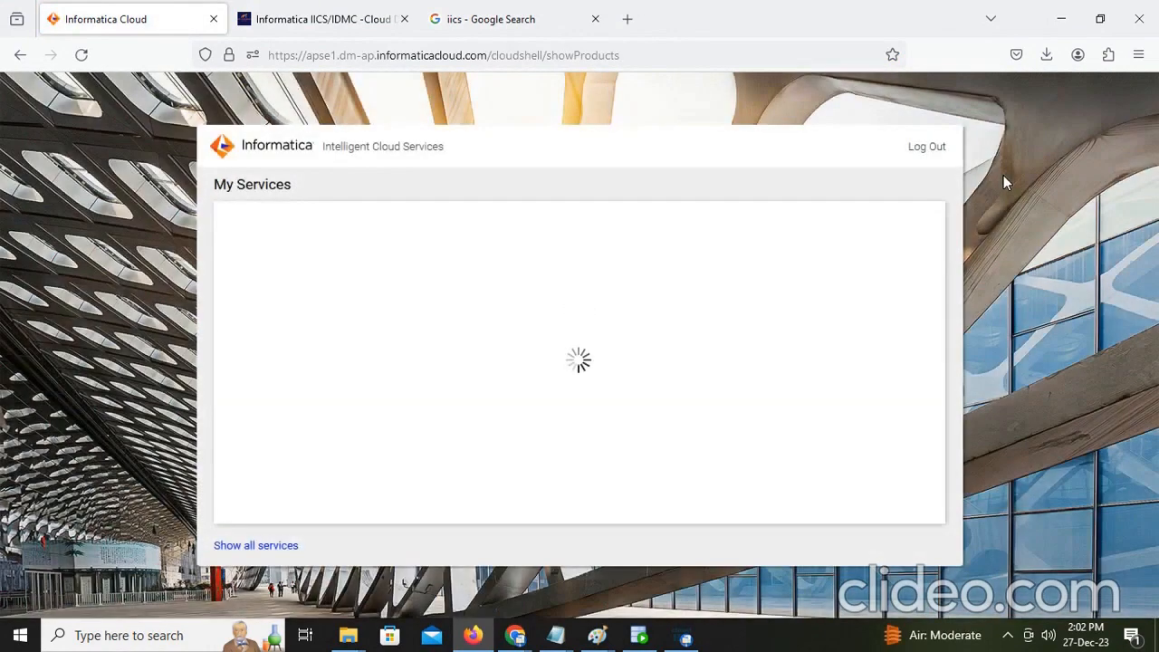
{"action": "left_click", "coordinate": [785, 326]}
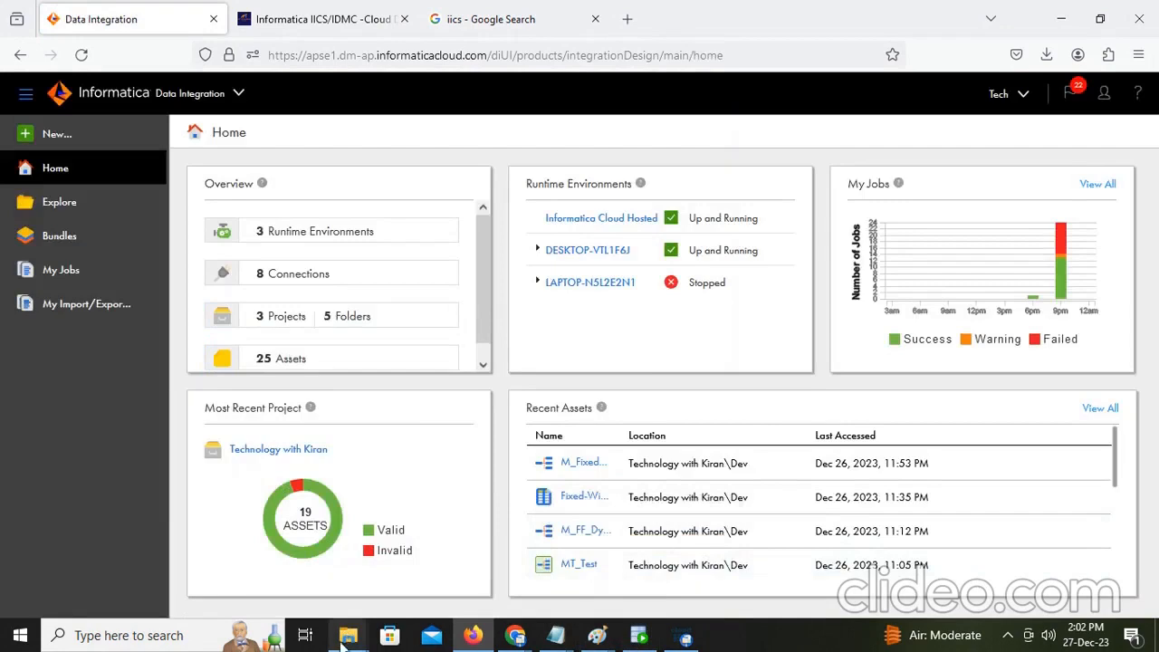
Step: Create a new Fixed-Width File Format component asset
{"action": "left_click", "coordinate": [60, 137]}
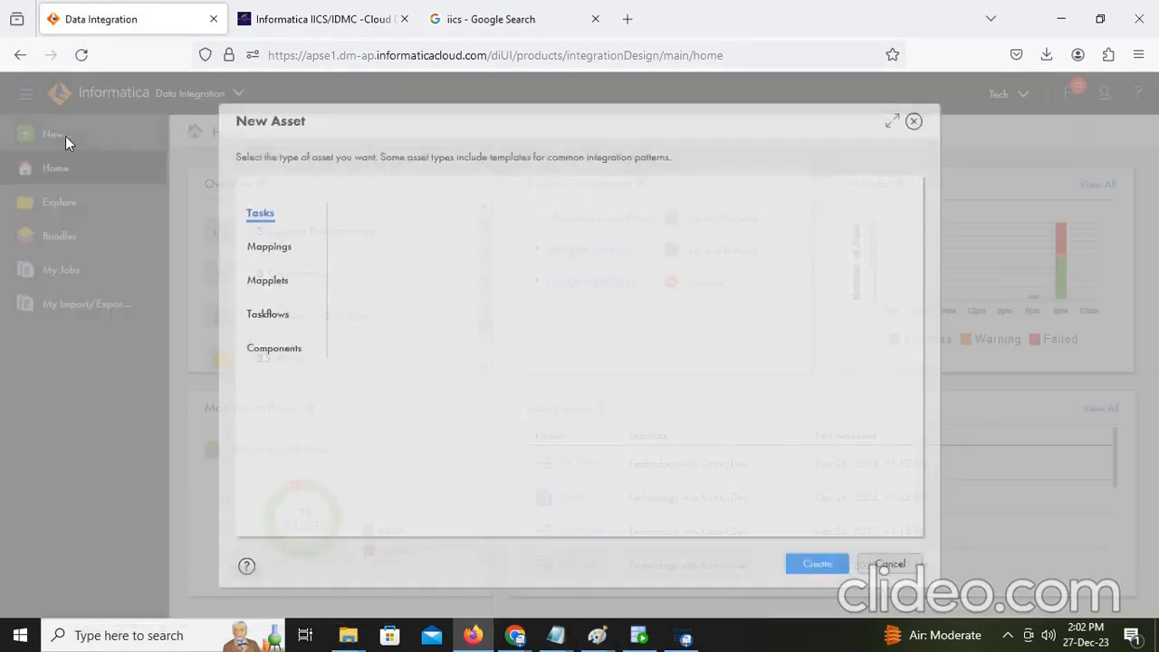
{"action": "left_click", "coordinate": [272, 352]}
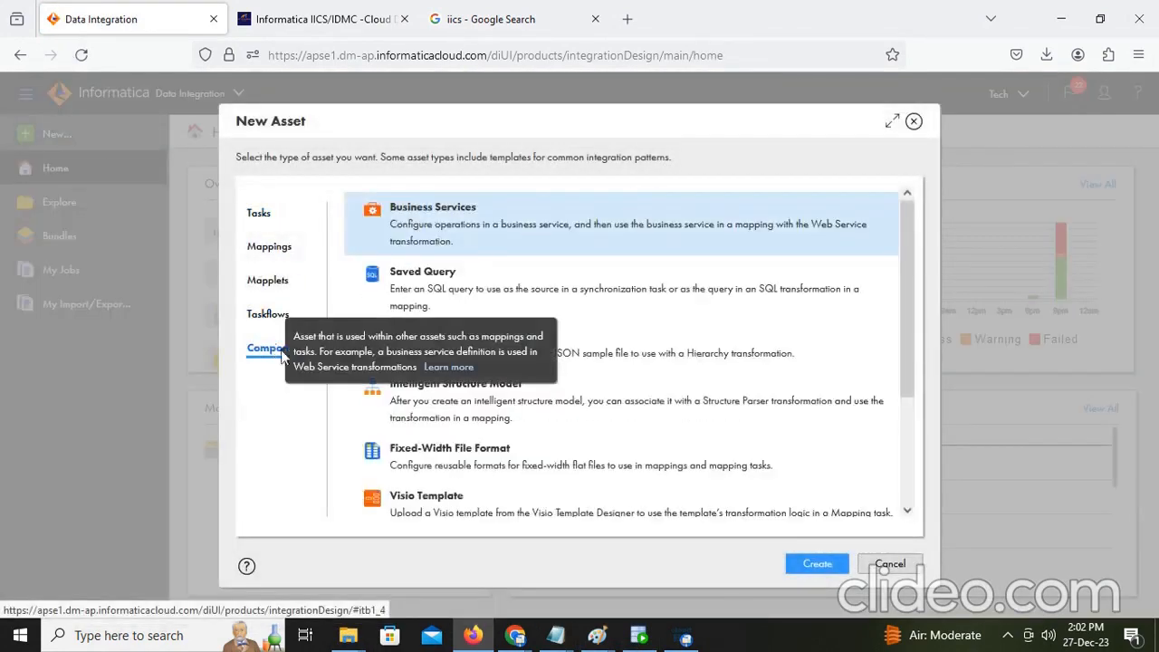
{"action": "left_click", "coordinate": [489, 462]}
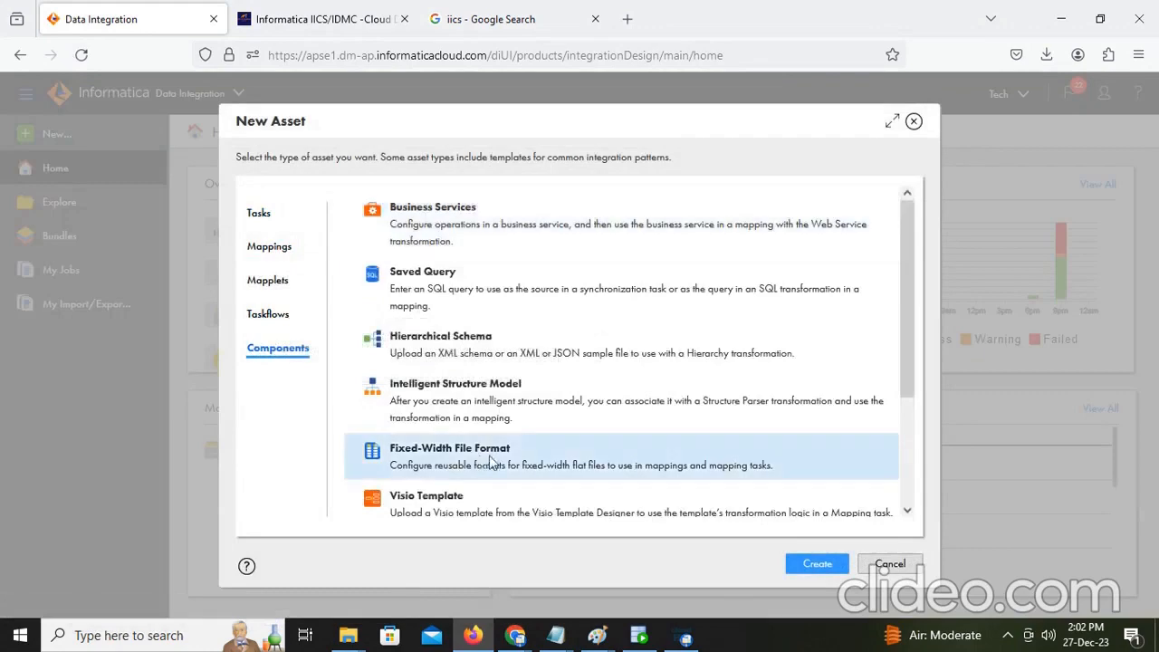
{"action": "left_click", "coordinate": [818, 564]}
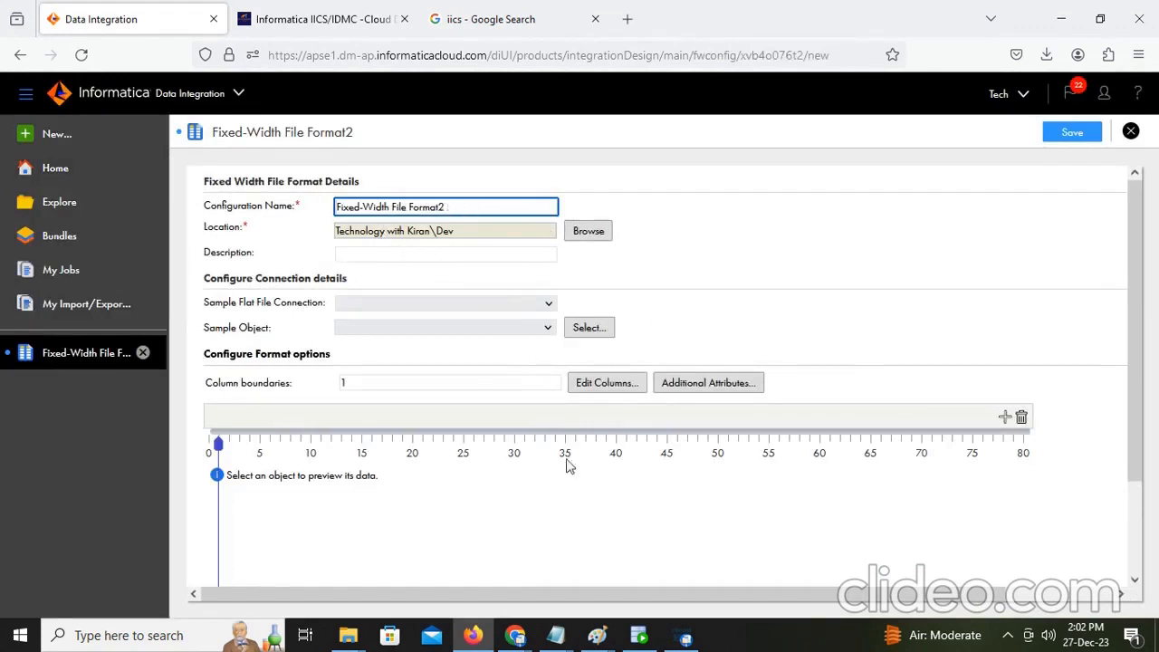
Step: Review the fixed-width format settings and set the sample flat file connection to FF_Delieter_mm_dd_yyyy
{"action": "left_click", "coordinate": [809, 199]}
{"action": "scroll", "coordinate": [634, 276], "scroll_direction": "down", "scroll_amount": 2}
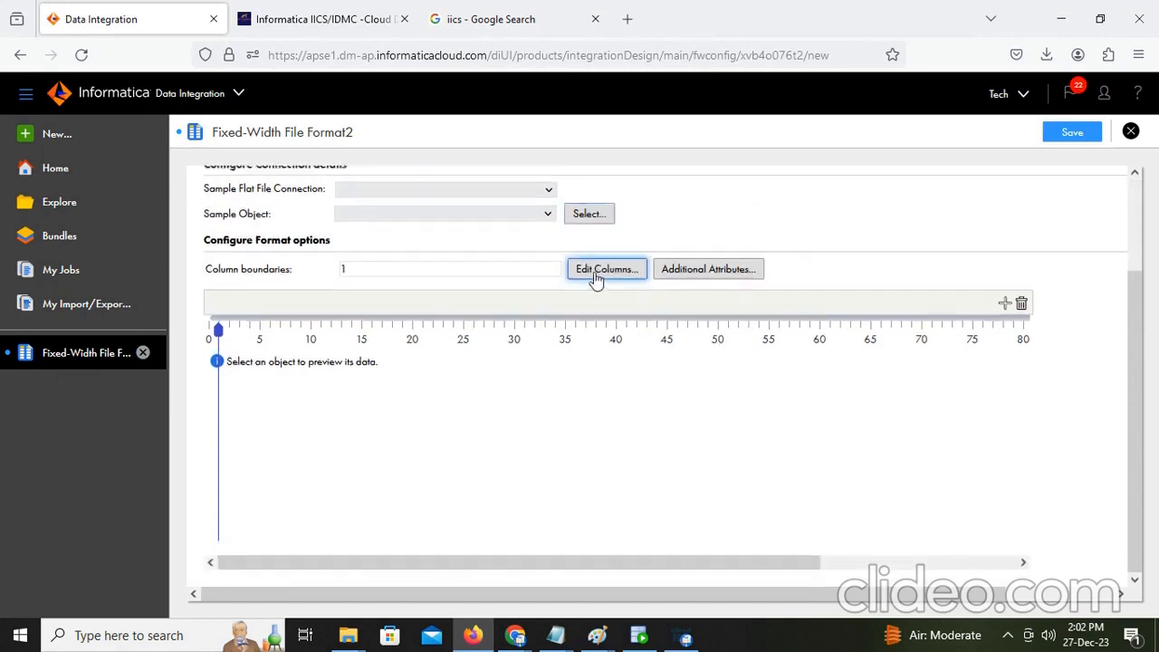
{"action": "scroll", "coordinate": [572, 277], "scroll_direction": "up", "scroll_amount": 2}
{"action": "left_click", "coordinate": [541, 310]}
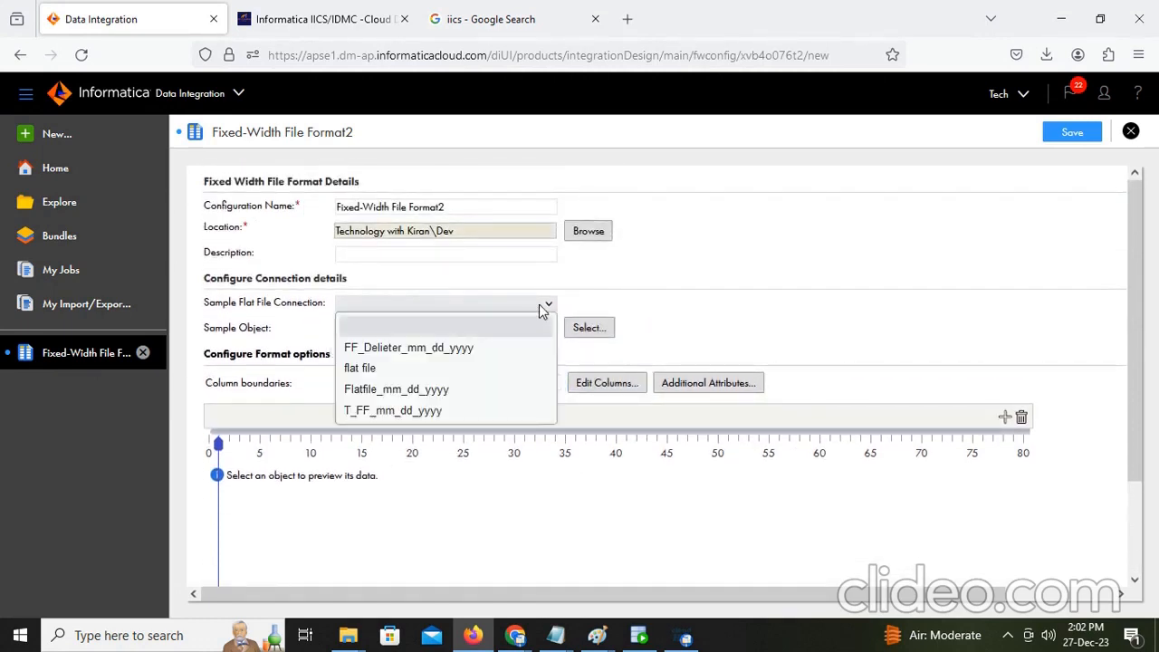
{"action": "left_click", "coordinate": [446, 350]}
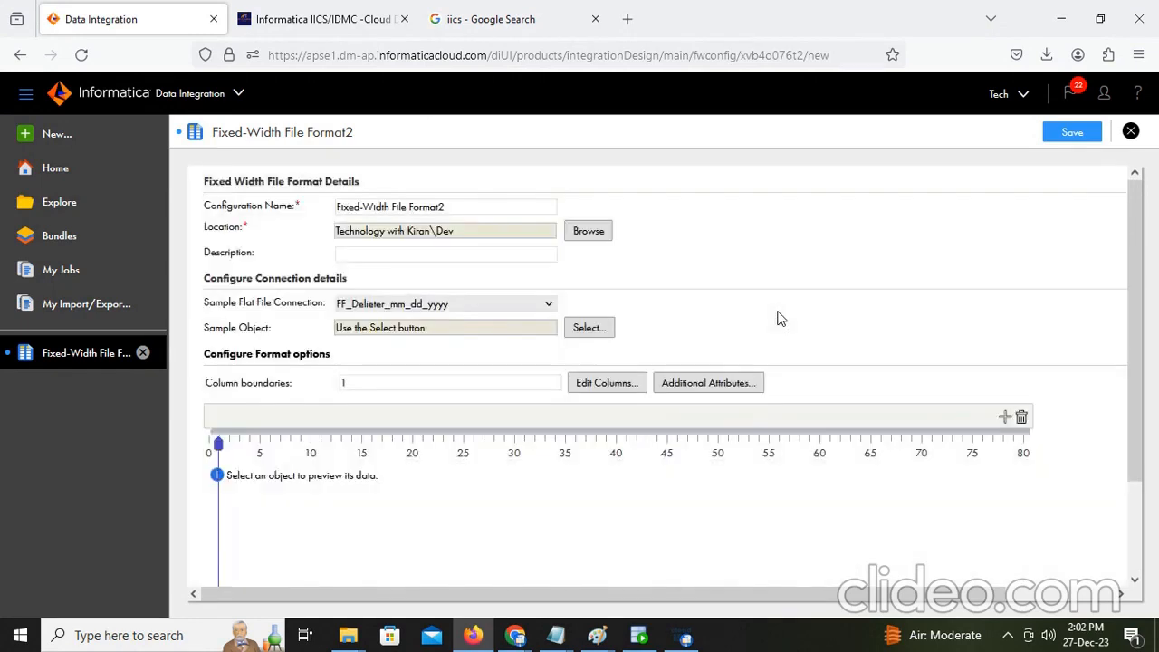
Step: Choose s_FF_CUSTOMER_fw.txt as the sample object for the fixed-width file format
{"action": "scroll", "coordinate": [754, 299], "scroll_direction": "down", "scroll_amount": 2}
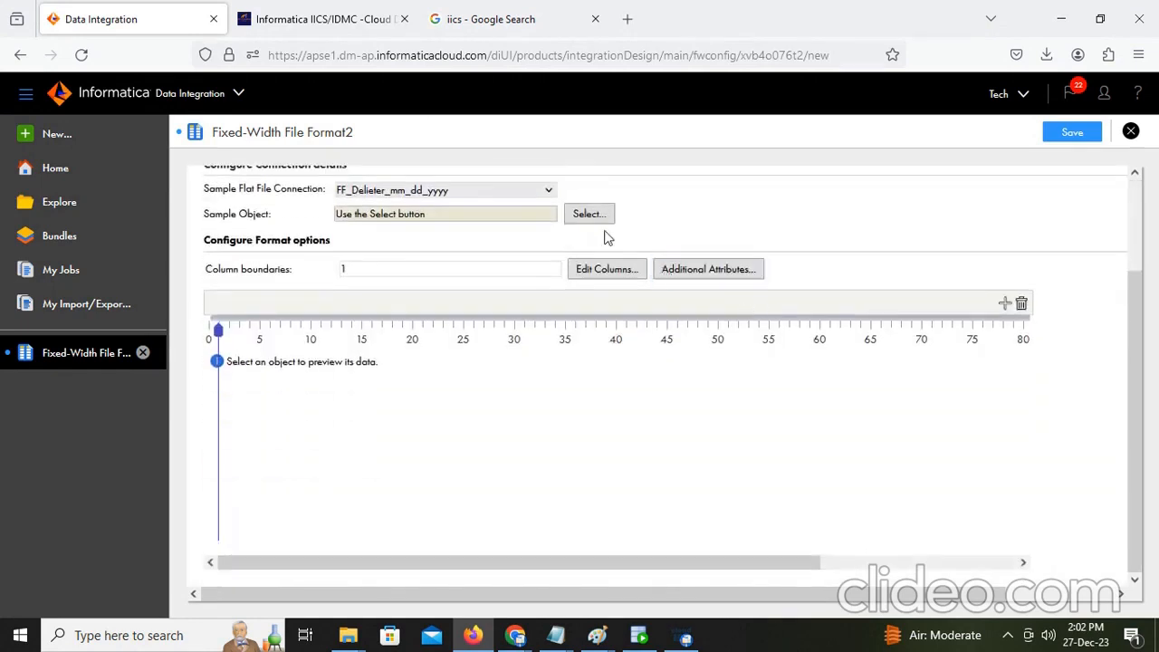
{"action": "left_click", "coordinate": [581, 214]}
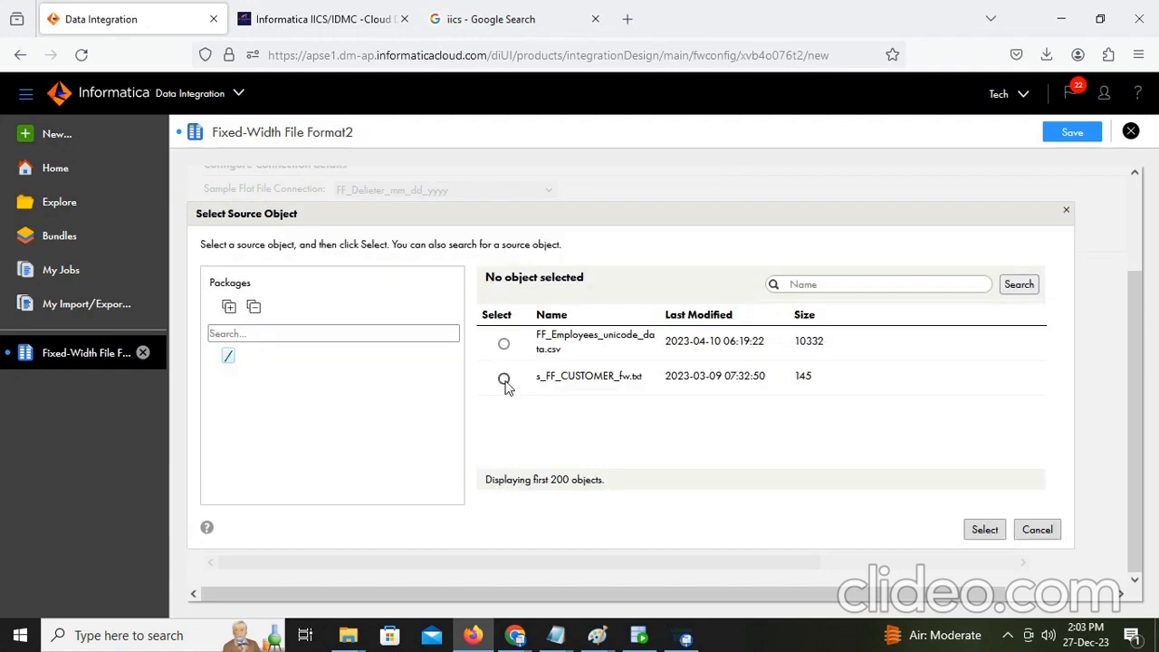
{"action": "left_click", "coordinate": [505, 380]}
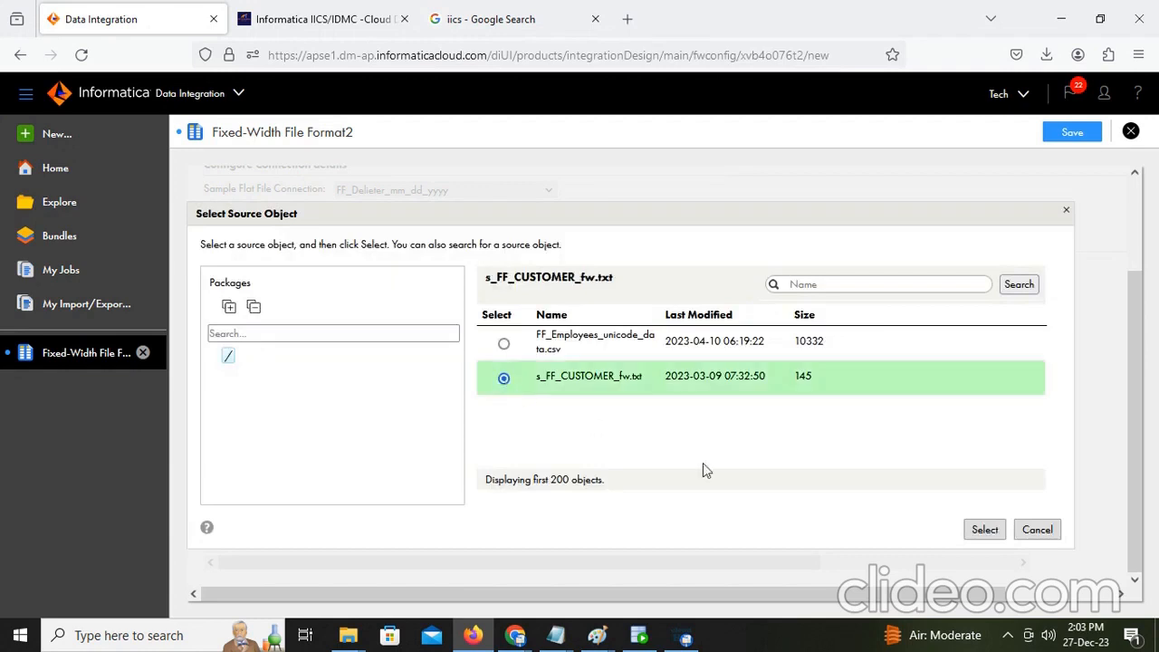
{"action": "left_click", "coordinate": [981, 537]}
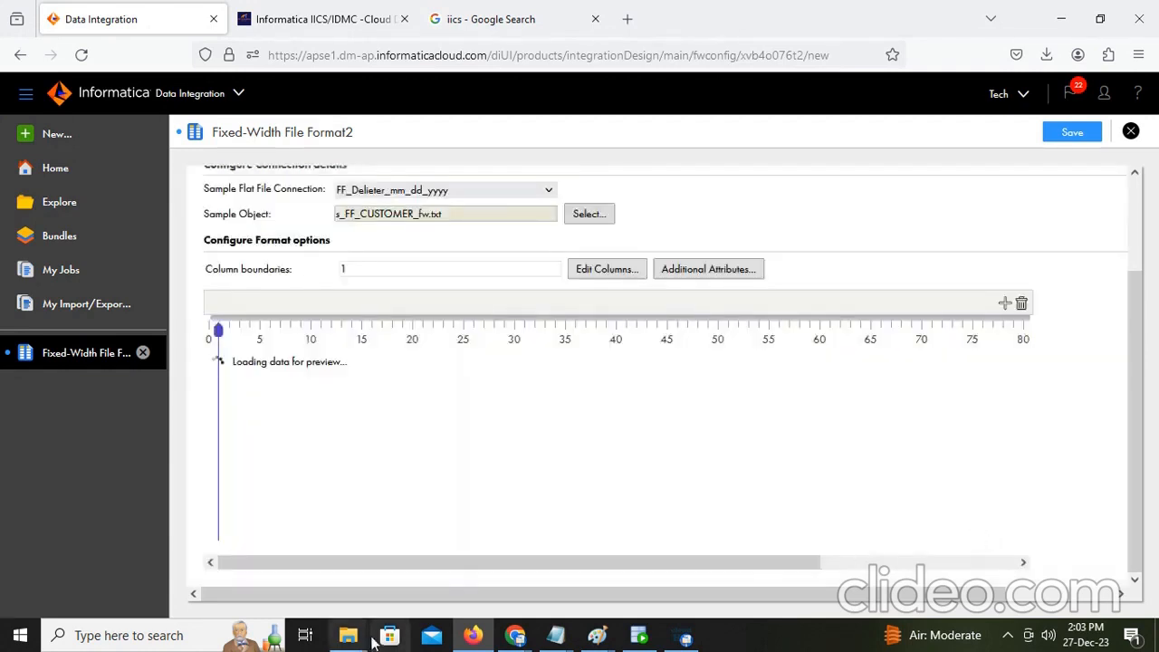
Step: Switch to File Explorer, open s_FF_CUSTOMER_fw in Notepad to examine where its columns start, close it and return to the browser
{"action": "mouse_move", "coordinate": [353, 637]}
{"action": "left_click", "coordinate": [210, 574]}
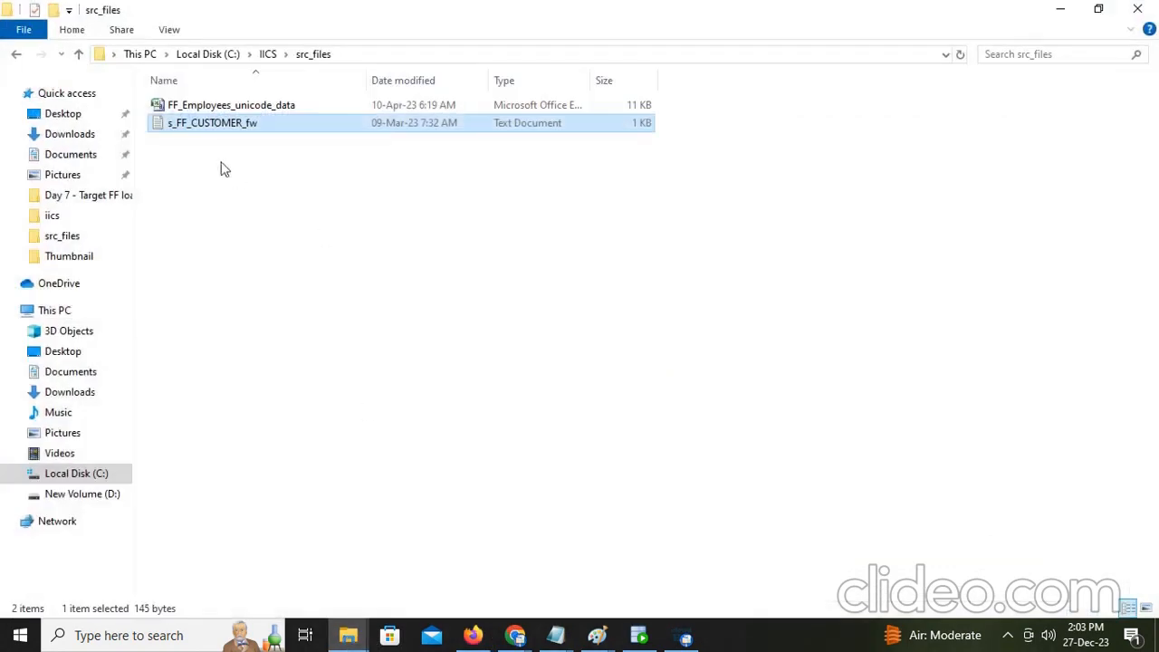
{"action": "double_click", "coordinate": [216, 124]}
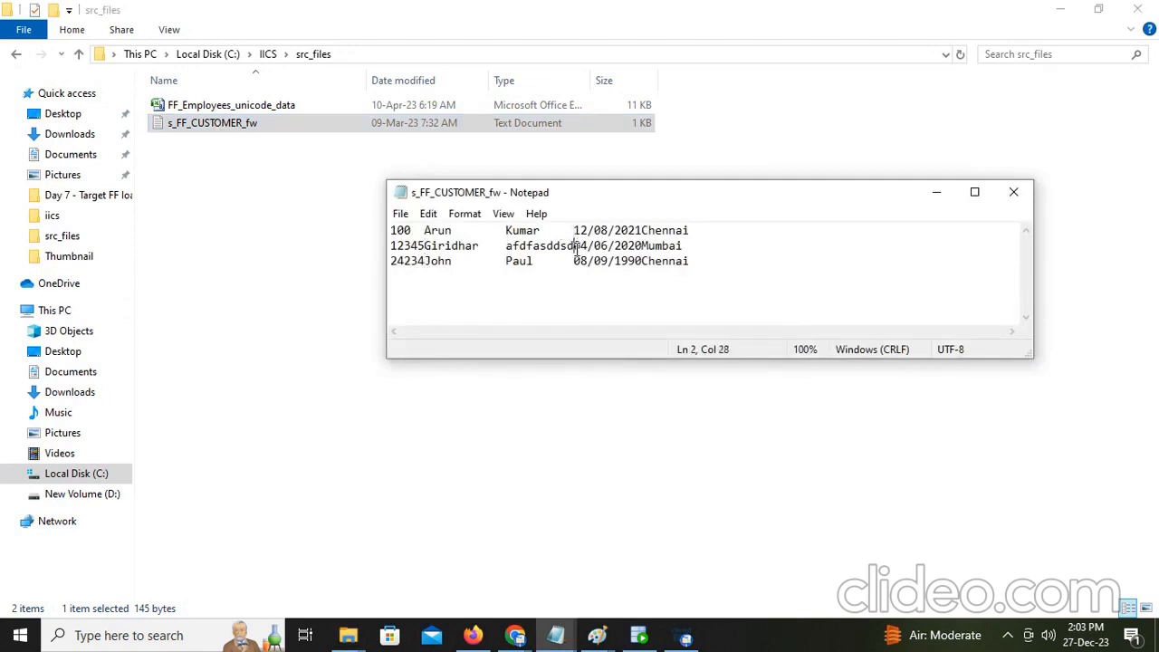
{"action": "left_click", "coordinate": [573, 262]}
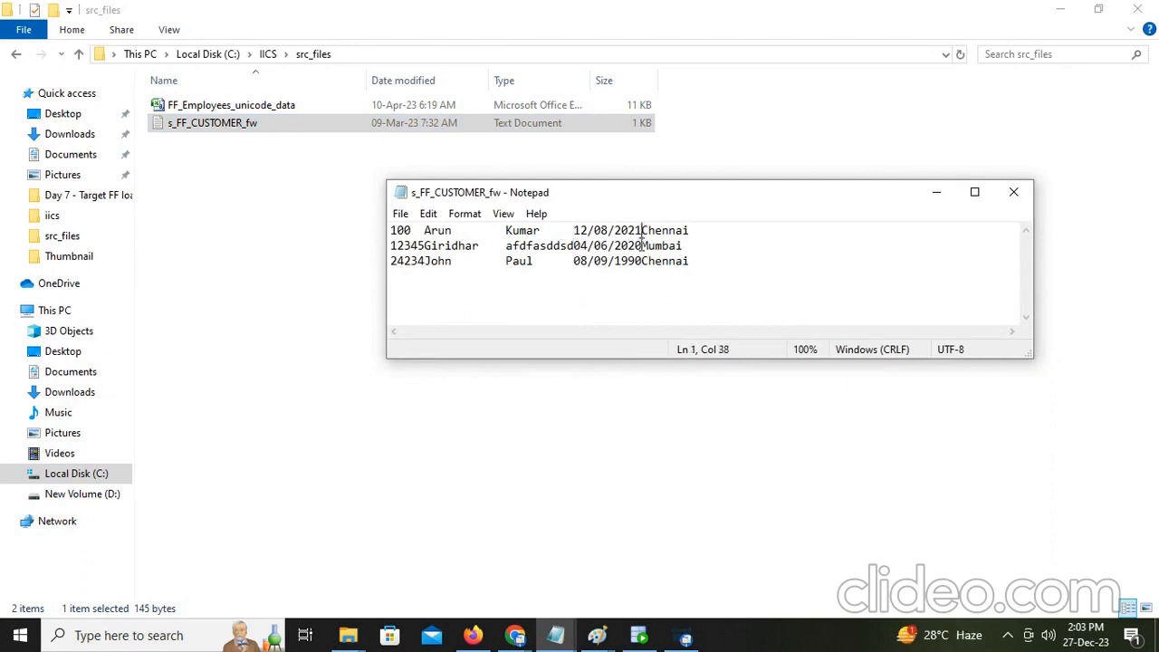
{"action": "left_click", "coordinate": [1017, 193]}
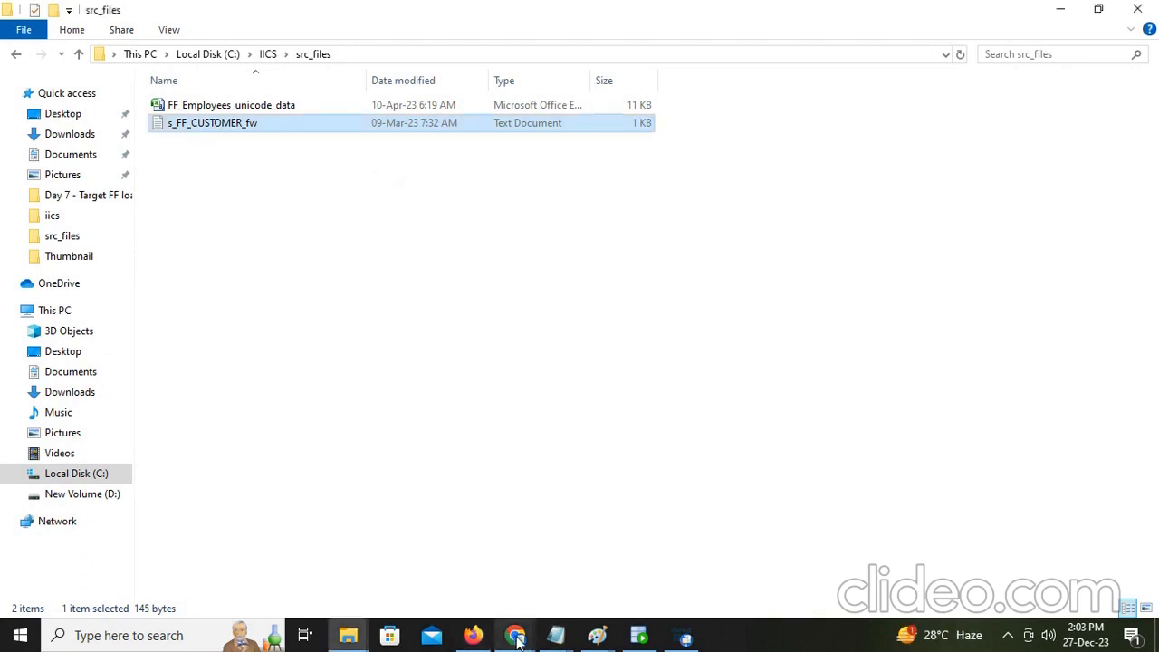
{"action": "left_click", "coordinate": [458, 544]}
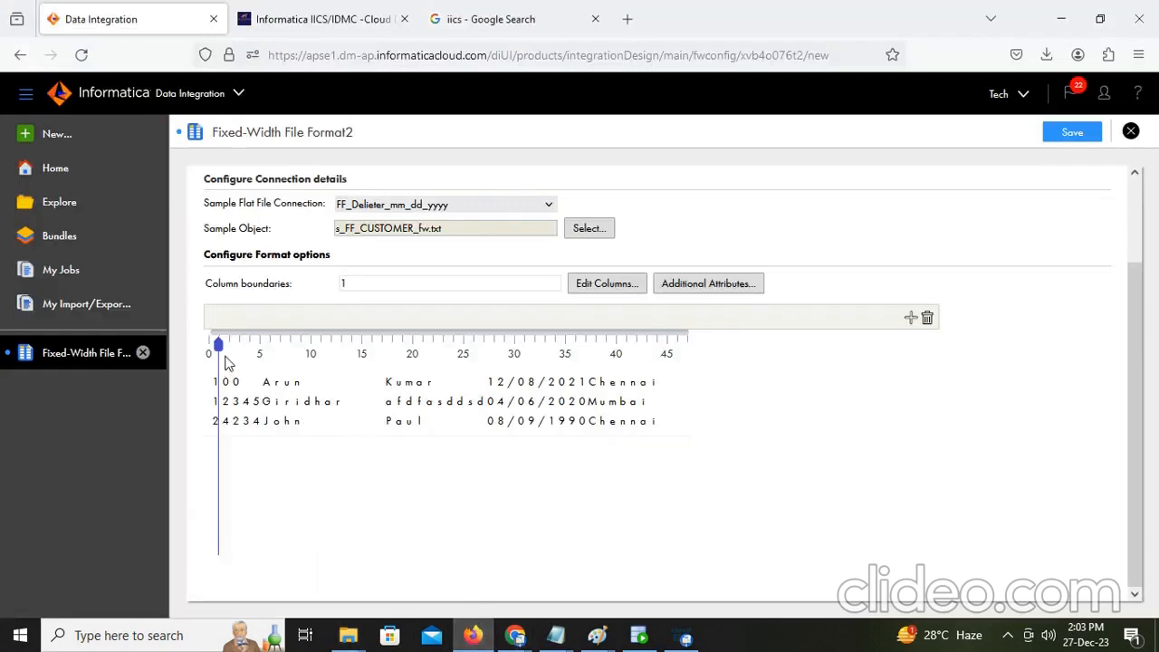
Step: Place the column boundaries on the preview ruler at positions 5, 17, 27, 37 and 47
{"action": "mouse_move", "coordinate": [218, 345]}
{"action": "left_mouse_down"}
{"action": "mouse_move", "coordinate": [282, 346]}
{"action": "mouse_move", "coordinate": [260, 346]}
{"action": "left_mouse_up"}
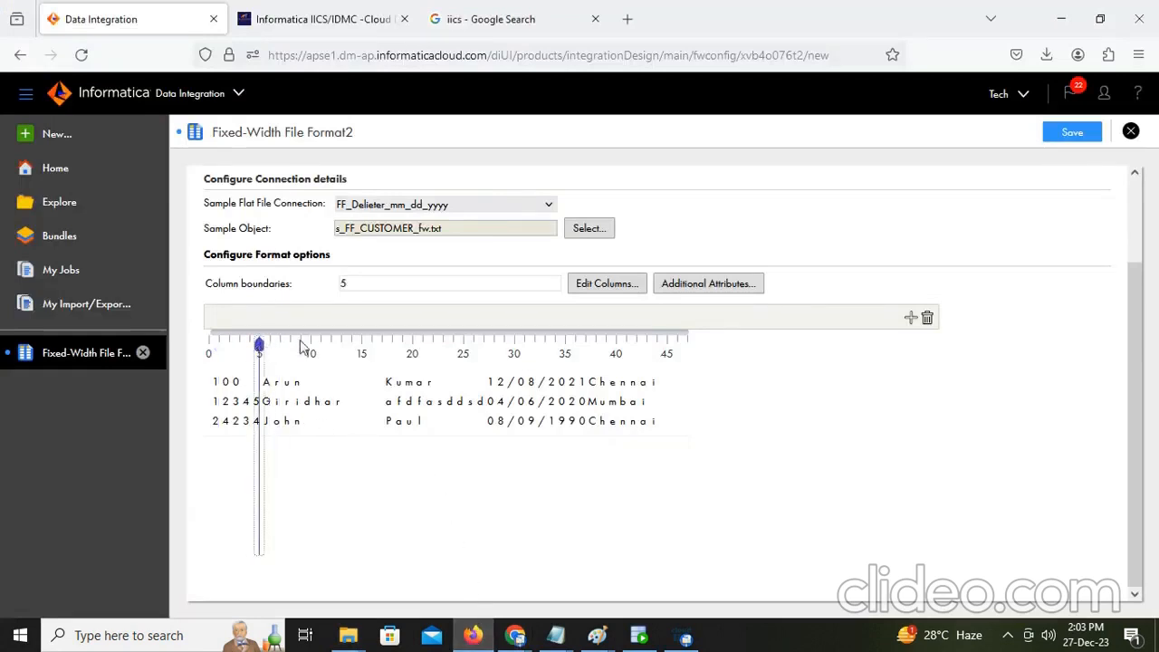
{"action": "left_click", "coordinate": [372, 346]}
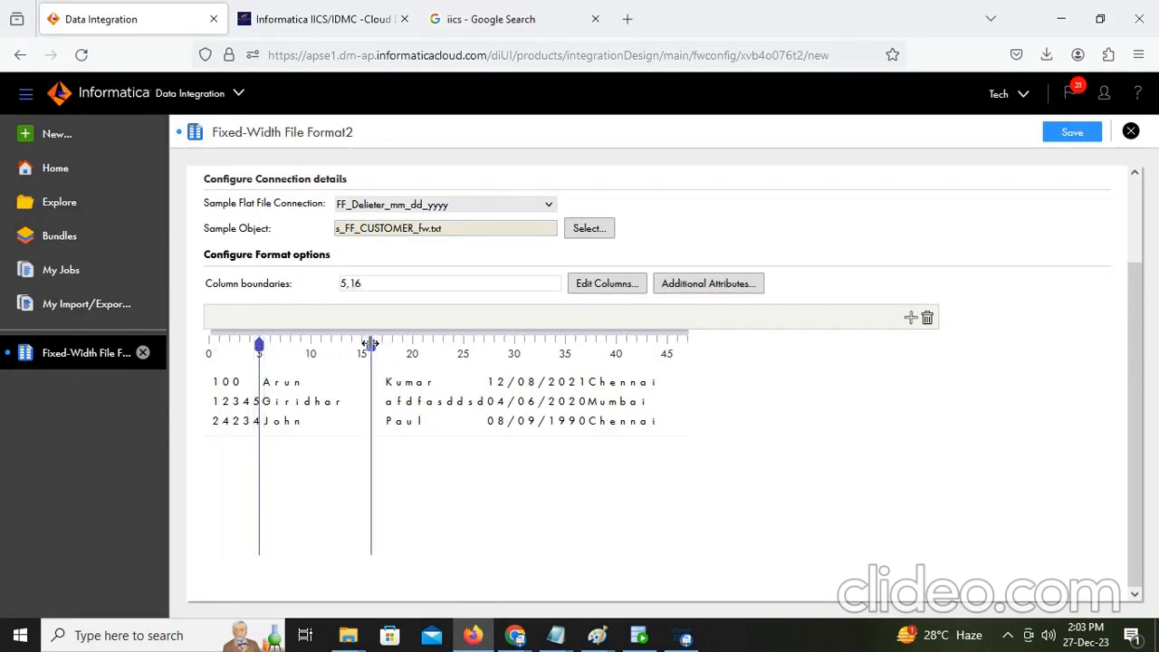
{"action": "left_click_drag", "start_coordinate": [371, 346], "coordinate": [381, 347]}
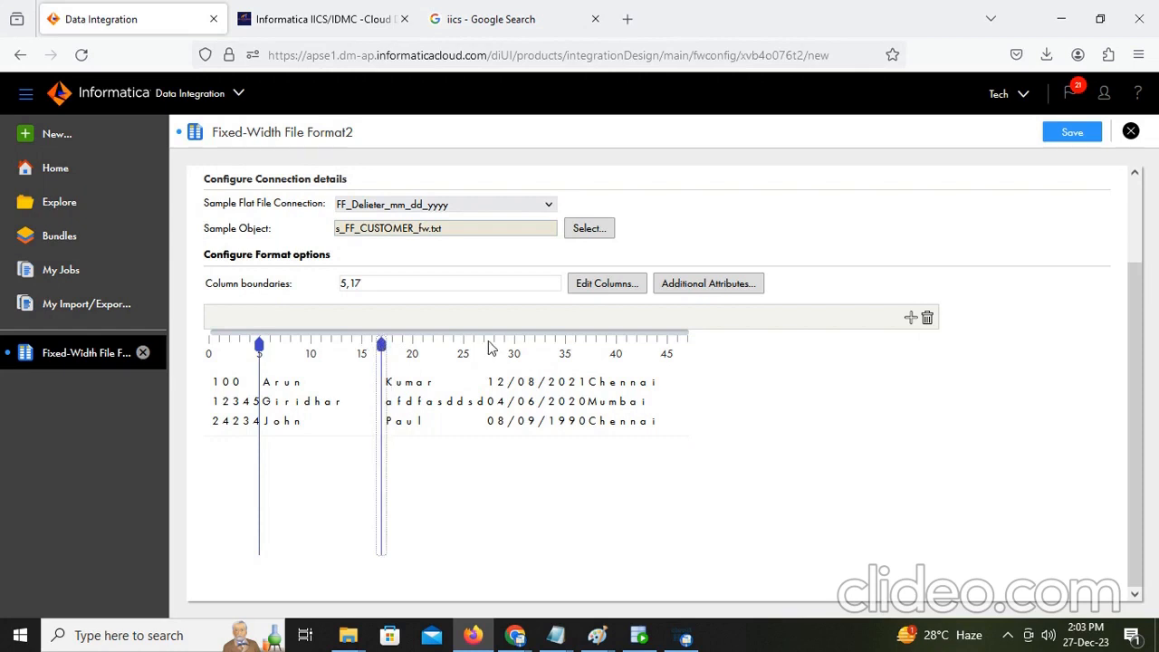
{"action": "left_click", "coordinate": [484, 342]}
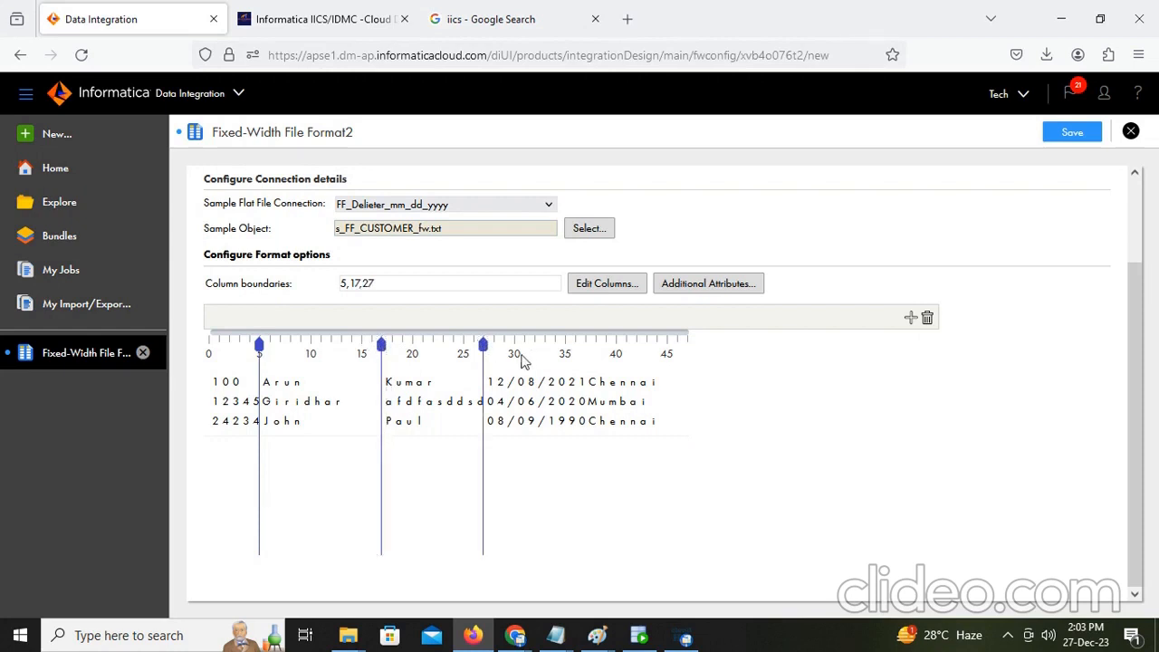
{"action": "left_click", "coordinate": [587, 345]}
{"action": "left_click", "coordinate": [688, 342]}
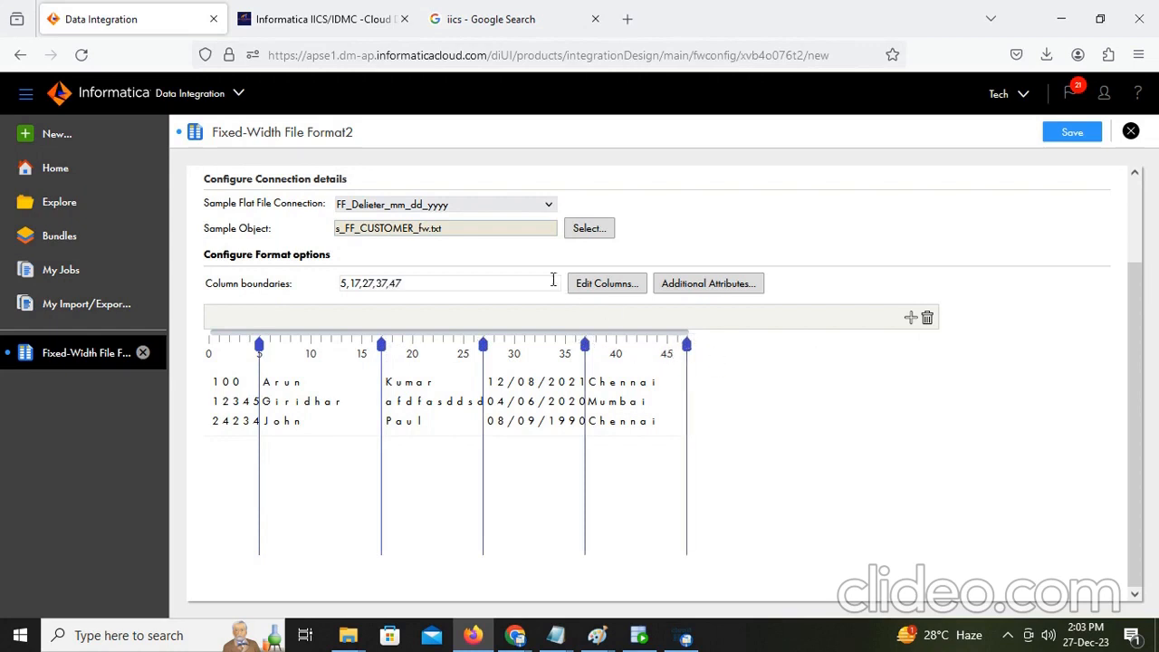
Step: Name the first three fixed-width columns Id, FName and Lname, and set the Id column's type to int
{"action": "left_click", "coordinate": [625, 285]}
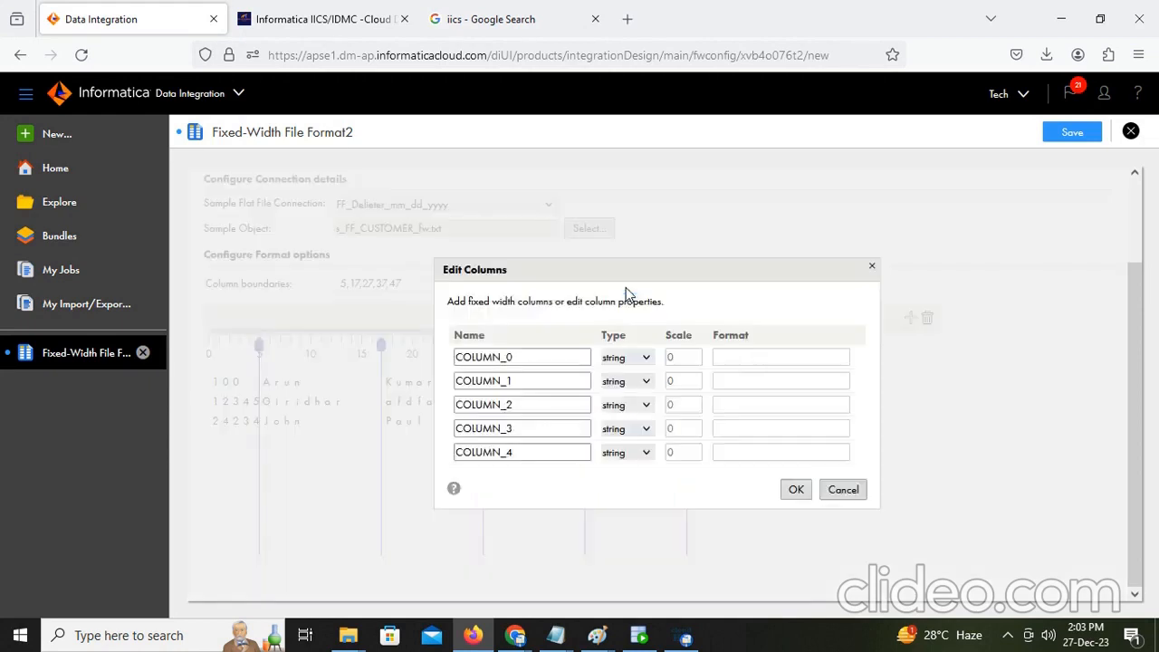
{"action": "double_click", "coordinate": [535, 362]}
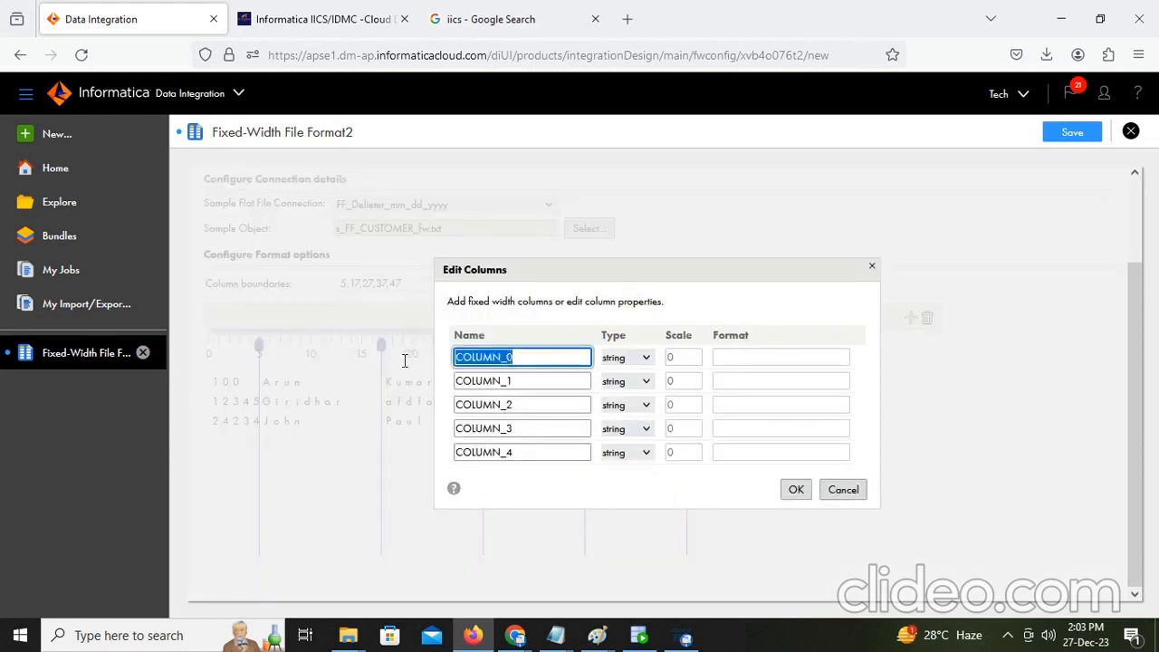
{"action": "key", "text": "BackSpace"}
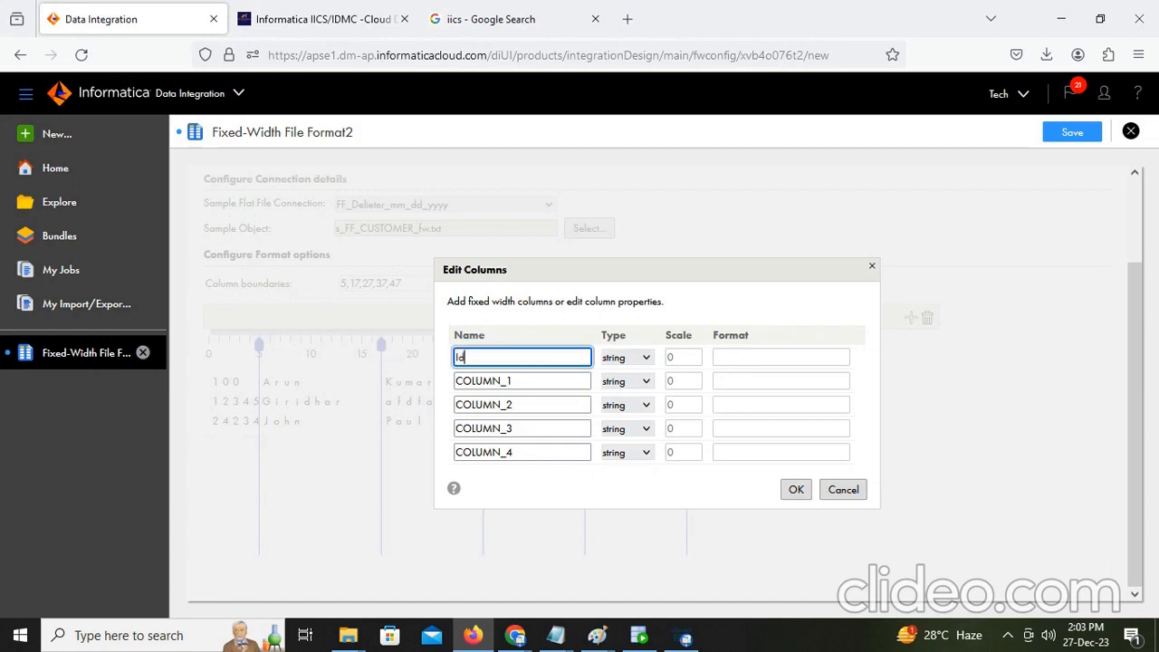
{"action": "left_click", "coordinate": [536, 382]}
{"action": "double_click", "coordinate": [535, 381]}
{"action": "type", "text": "F"}
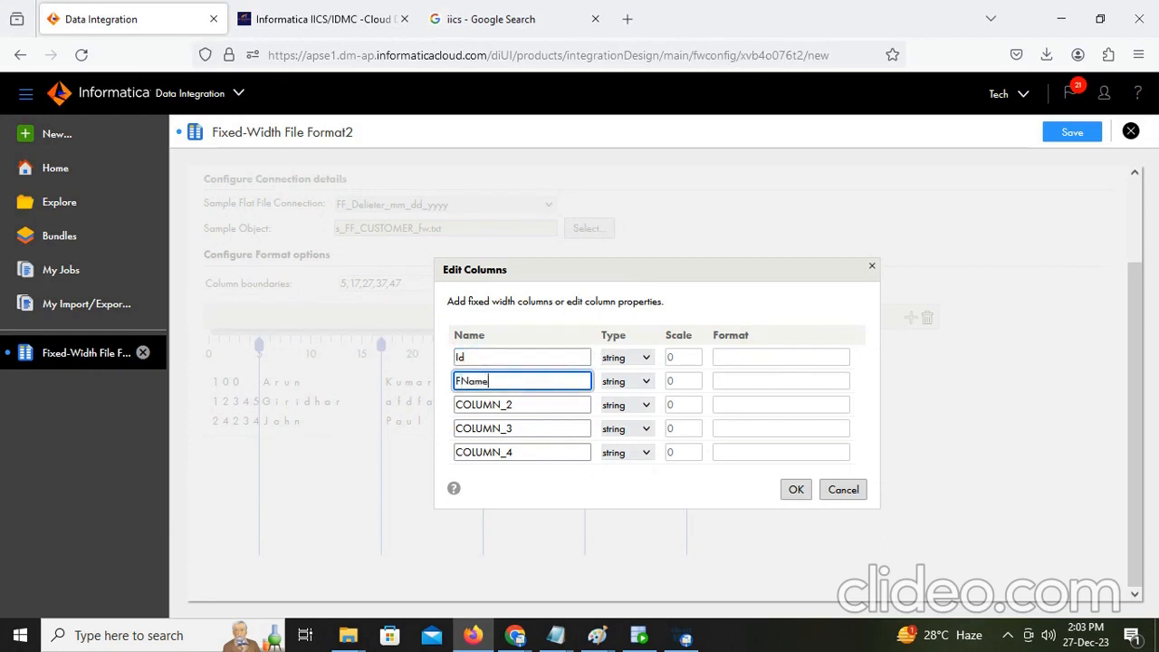
{"action": "type", "text": "Name"}
{"action": "left_click_drag", "start_coordinate": [521, 405], "coordinate": [367, 411]}
{"action": "type", "text": "La"}
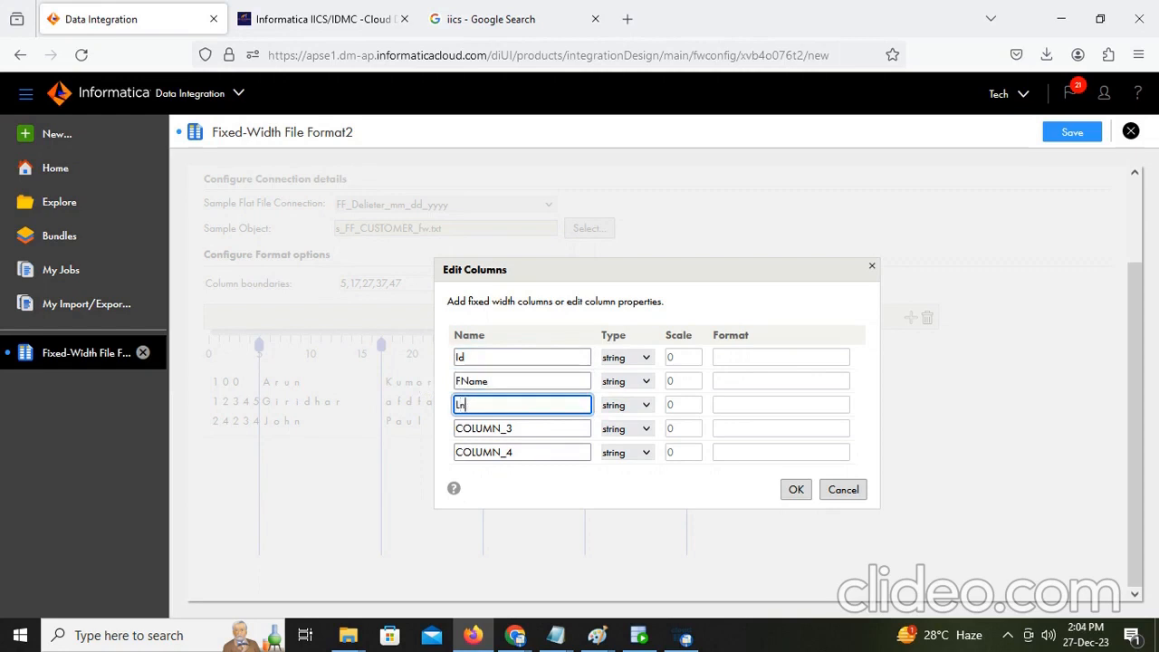
{"action": "left_click", "coordinate": [627, 357]}
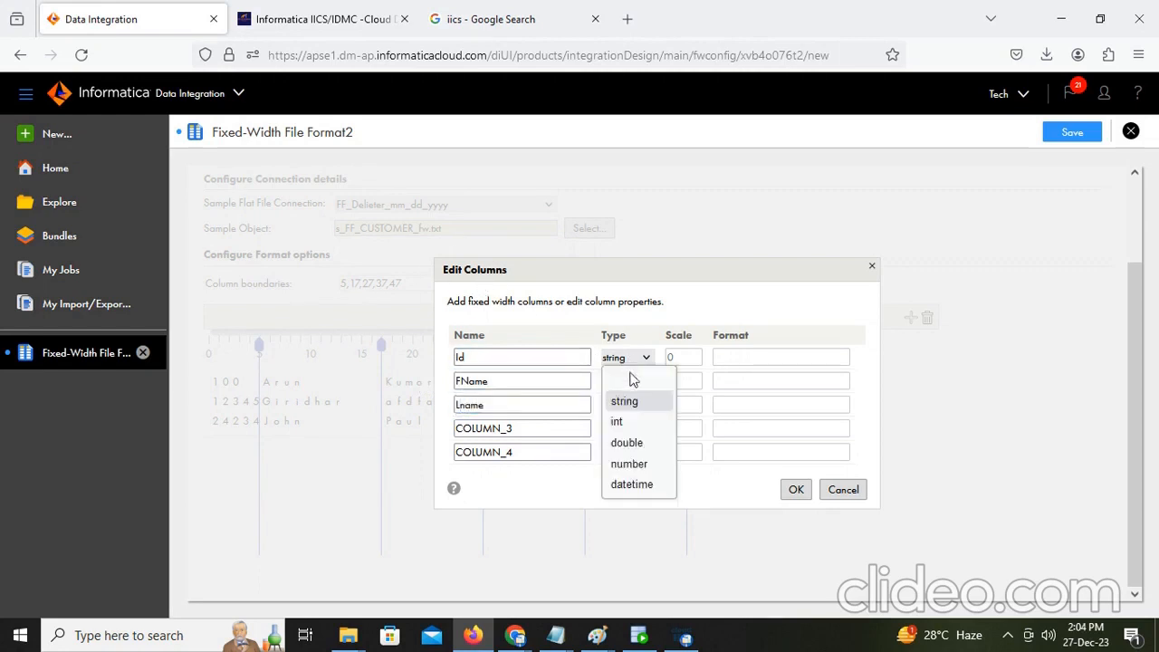
{"action": "left_click", "coordinate": [642, 422]}
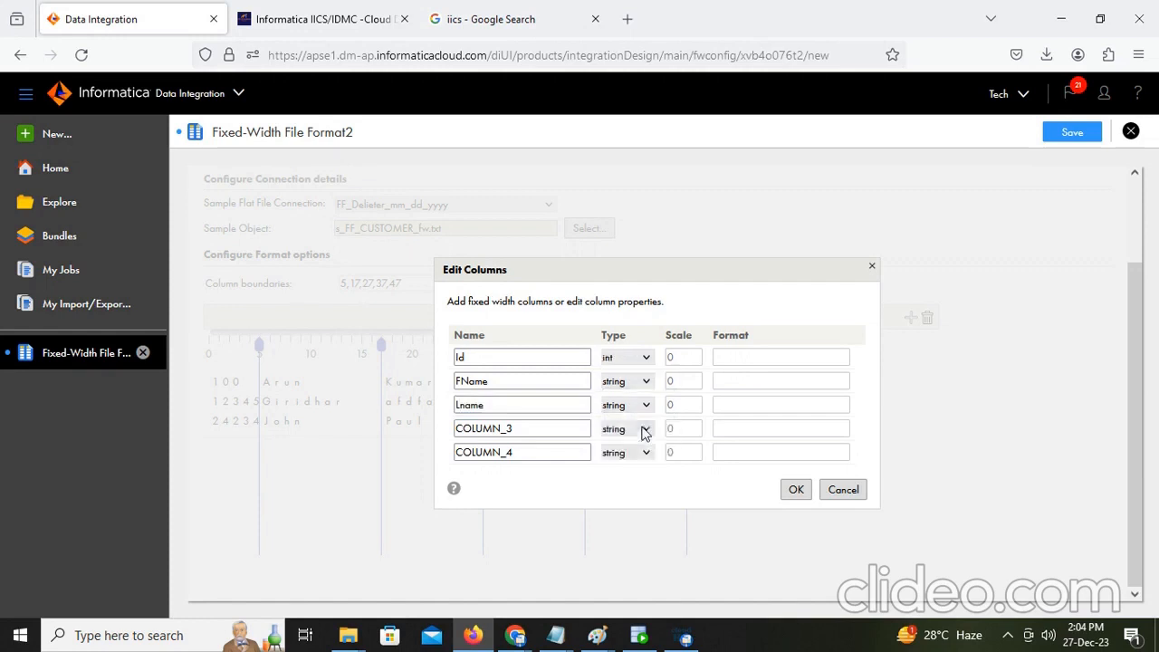
Step: Rename the fourth column COLUMN_3 as dob and set its type to datetime
{"action": "left_click", "coordinate": [525, 430]}
{"action": "left_click_drag", "start_coordinate": [605, 272], "coordinate": [761, 252]}
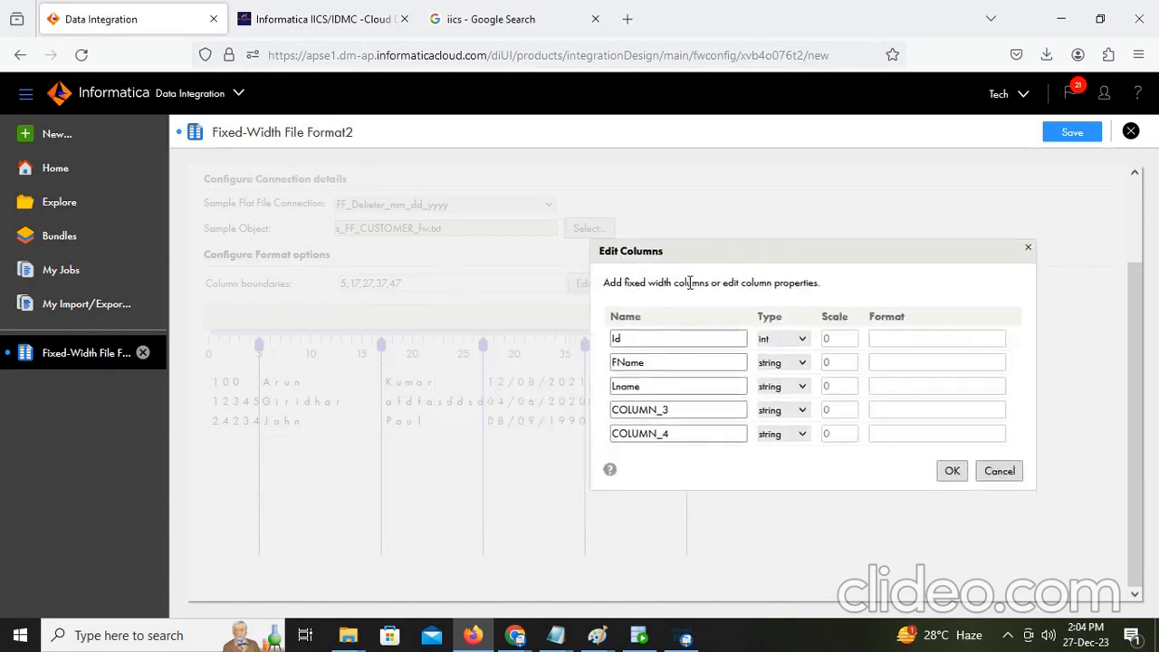
{"action": "left_click_drag", "start_coordinate": [711, 283], "coordinate": [688, 409]}
{"action": "left_click_drag", "start_coordinate": [714, 359], "coordinate": [731, 282]}
{"action": "left_click_drag", "start_coordinate": [686, 434], "coordinate": [598, 428]}
{"action": "type", "text": "do"}
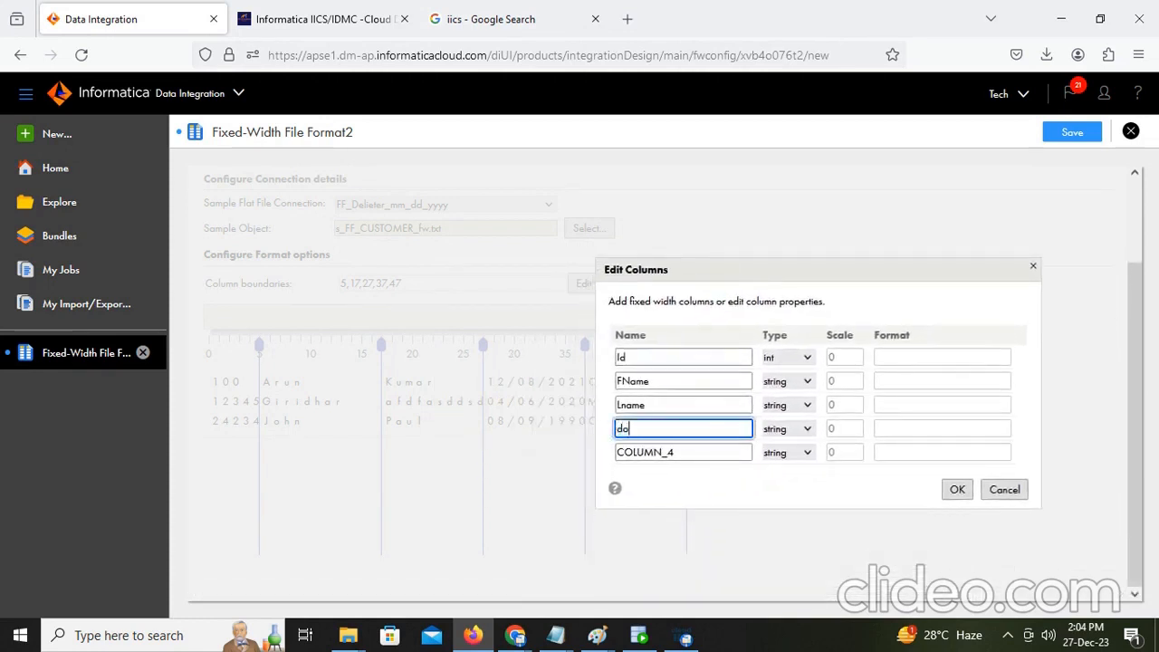
{"action": "type", "text": "b"}
{"action": "left_click", "coordinate": [811, 431]}
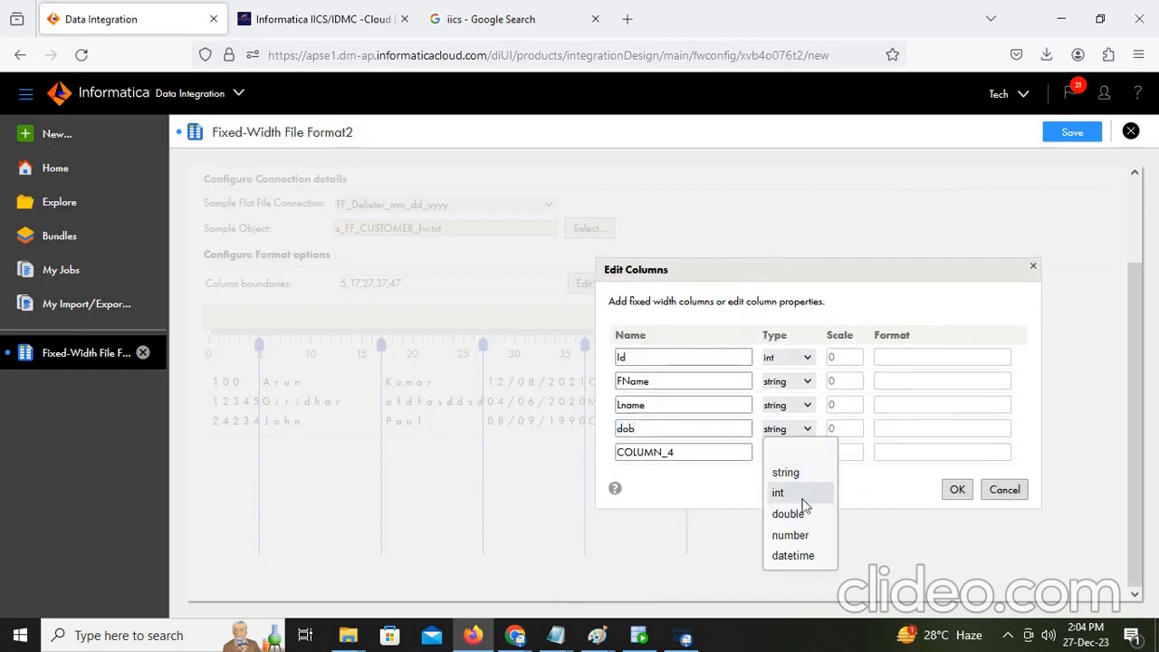
{"action": "left_click", "coordinate": [794, 555]}
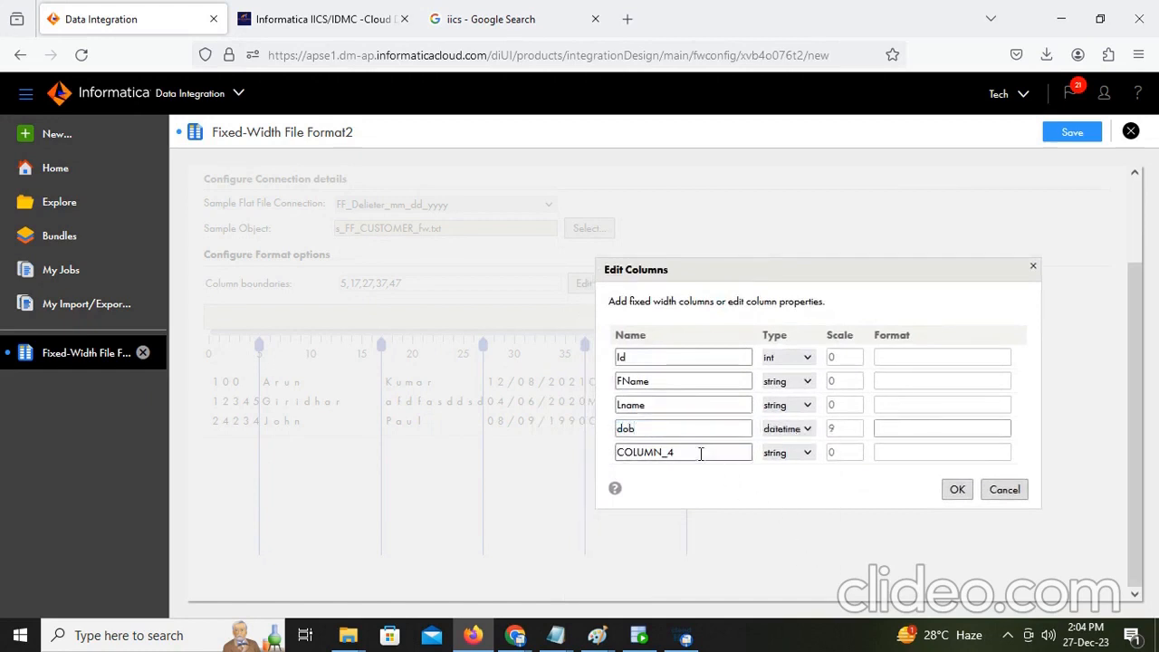
Step: Rename the last column as city, accept the column definitions and save the fixed-width file format
{"action": "left_click_drag", "start_coordinate": [700, 454], "coordinate": [539, 453]}
{"action": "type", "text": "city"}
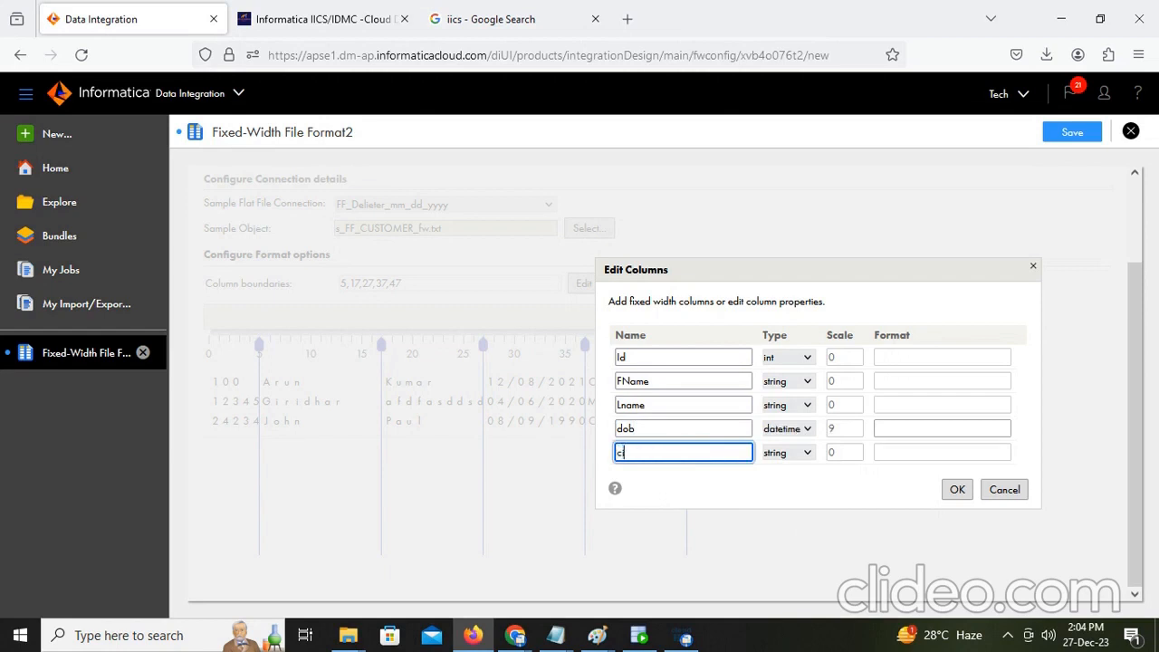
{"action": "left_click", "coordinate": [953, 490]}
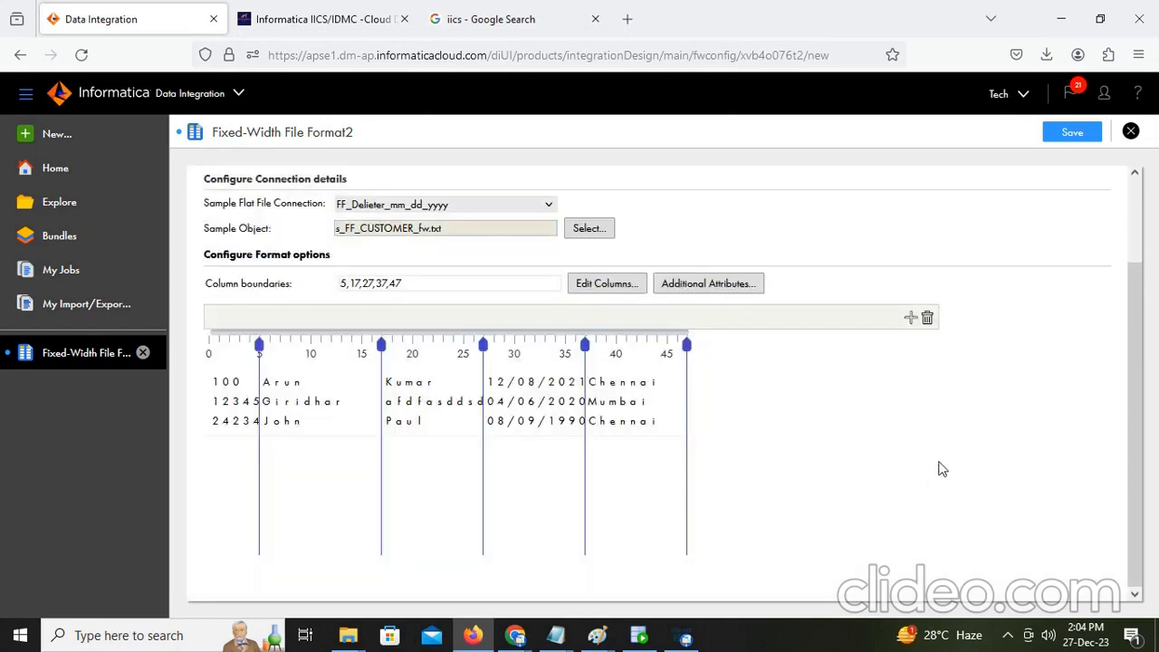
{"action": "left_click", "coordinate": [1073, 133]}
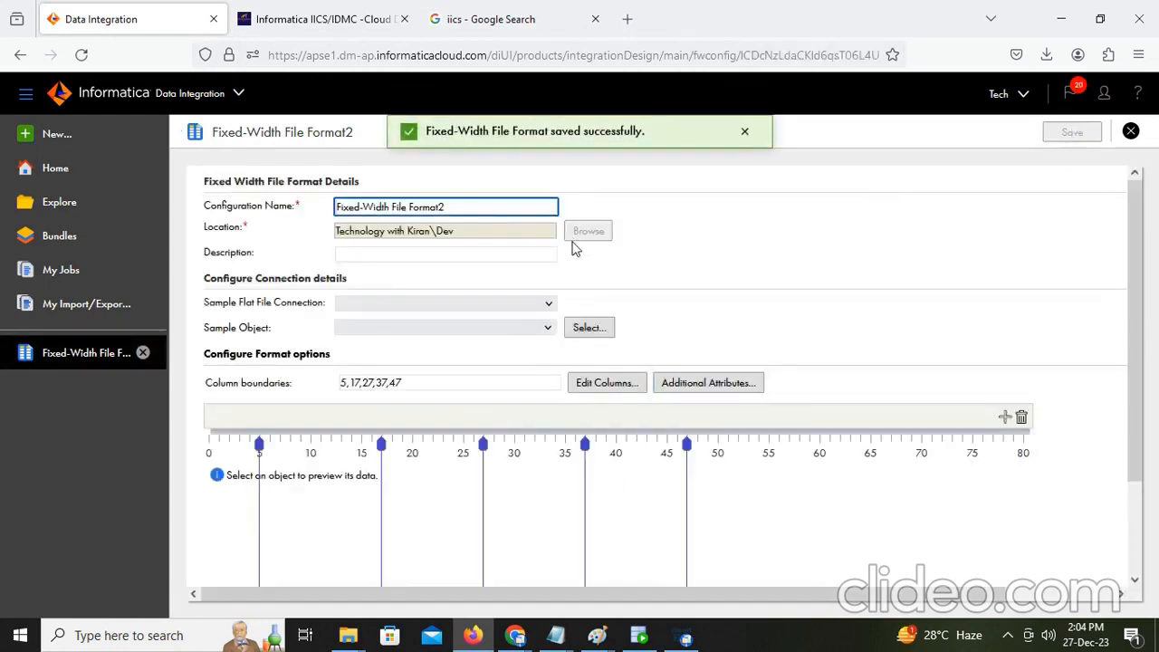
Step: Close the fixed-width file format and create a new blank mapping
{"action": "left_click", "coordinate": [1131, 132]}
{"action": "left_click", "coordinate": [48, 133]}
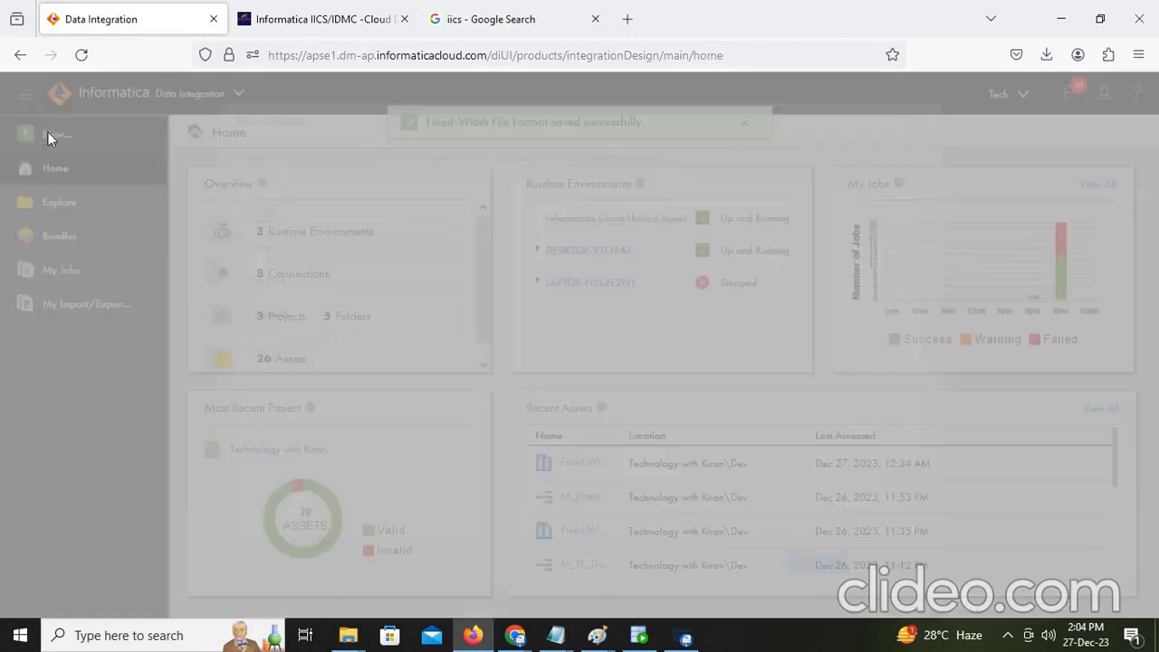
{"action": "left_click", "coordinate": [272, 246]}
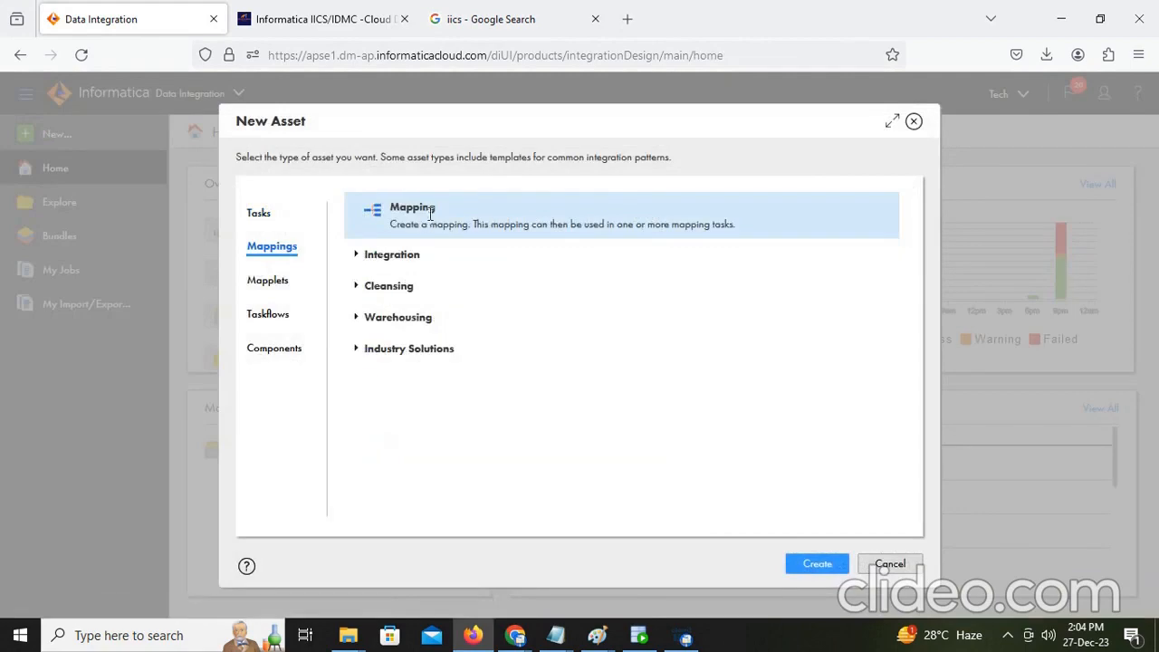
{"action": "left_click", "coordinate": [826, 561]}
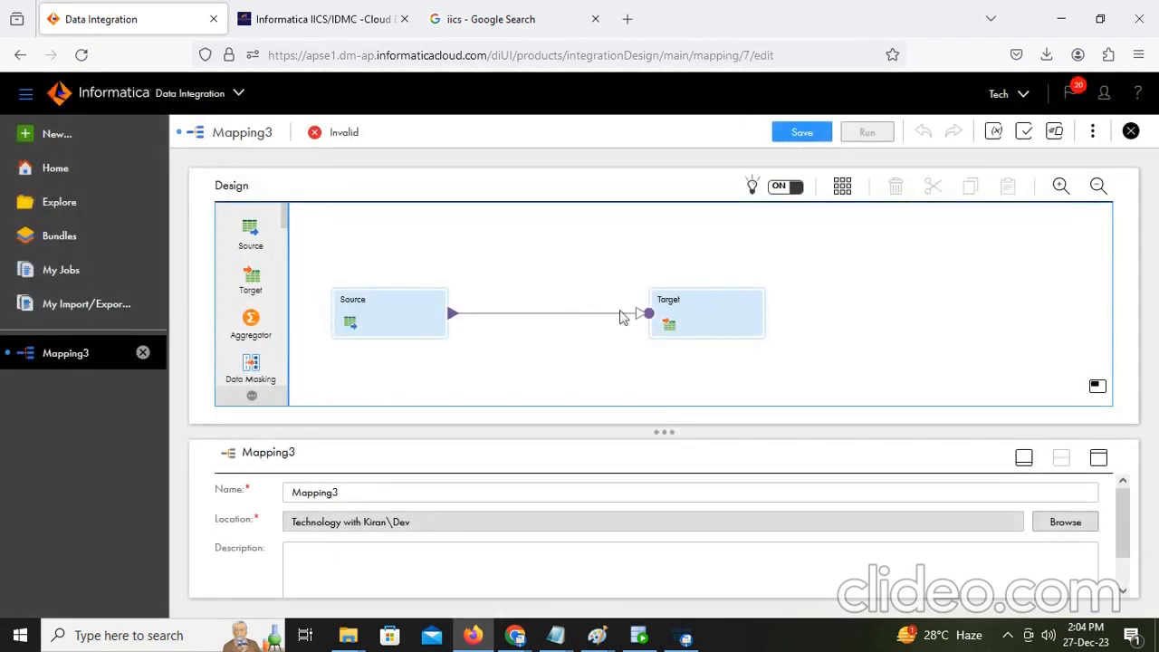
Step: Set the Source transformation's connection to the flat file connection FF_Delieter_mm_dd_yyyy
{"action": "left_click", "coordinate": [379, 322]}
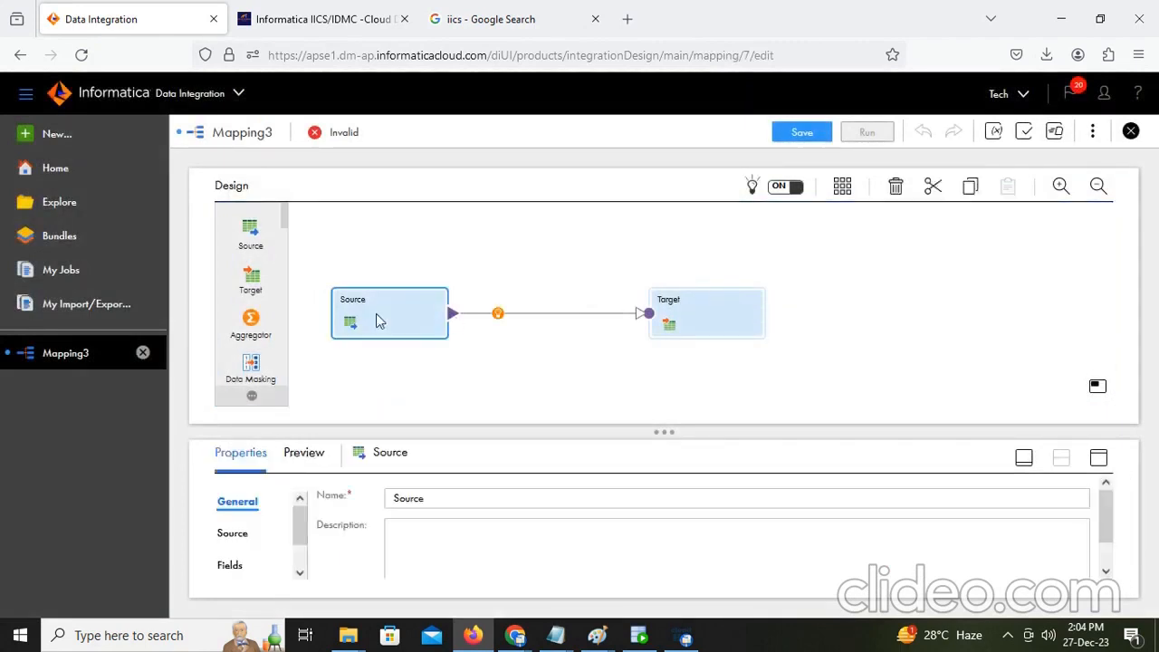
{"action": "left_click", "coordinate": [1103, 459]}
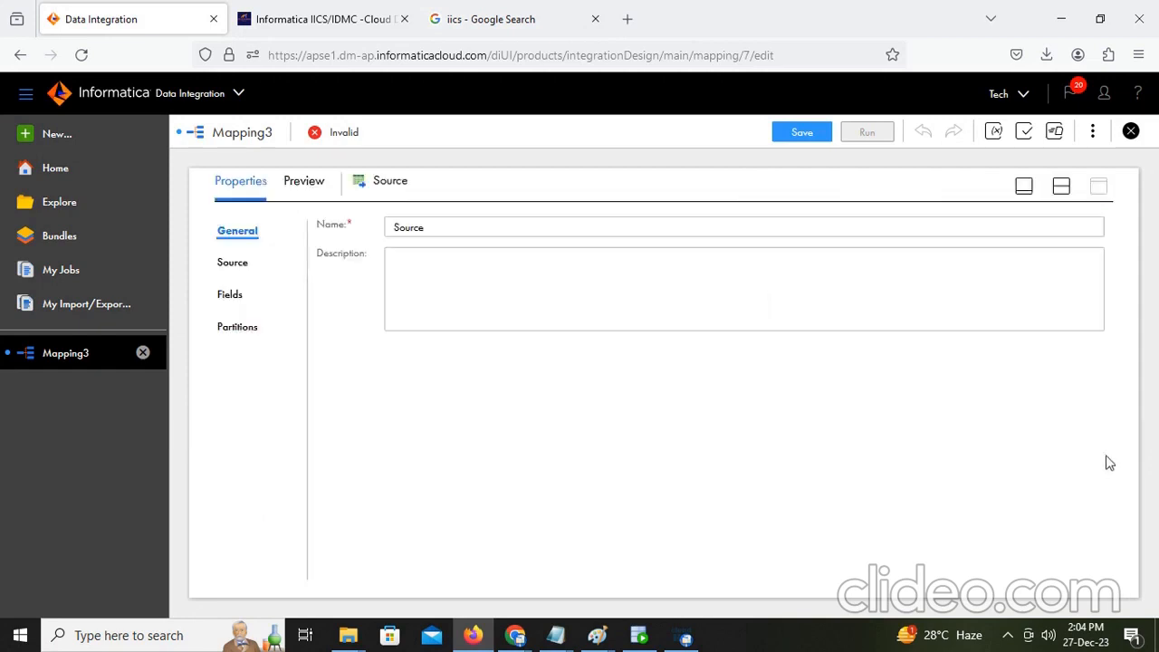
{"action": "left_click", "coordinate": [243, 263]}
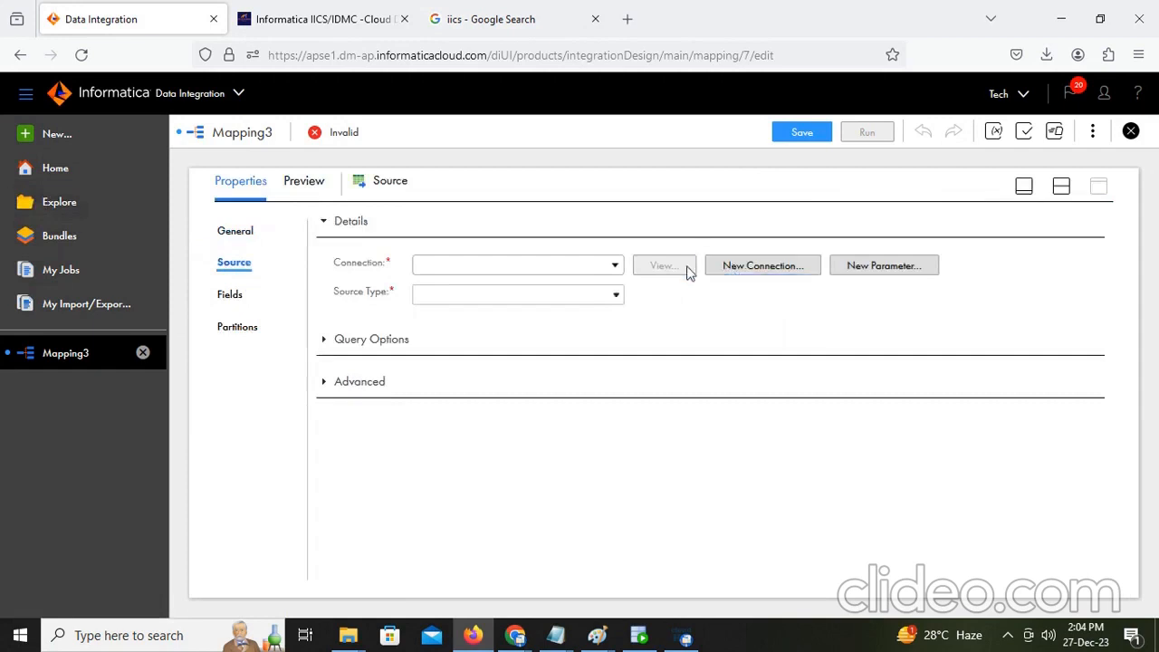
{"action": "left_click", "coordinate": [579, 271]}
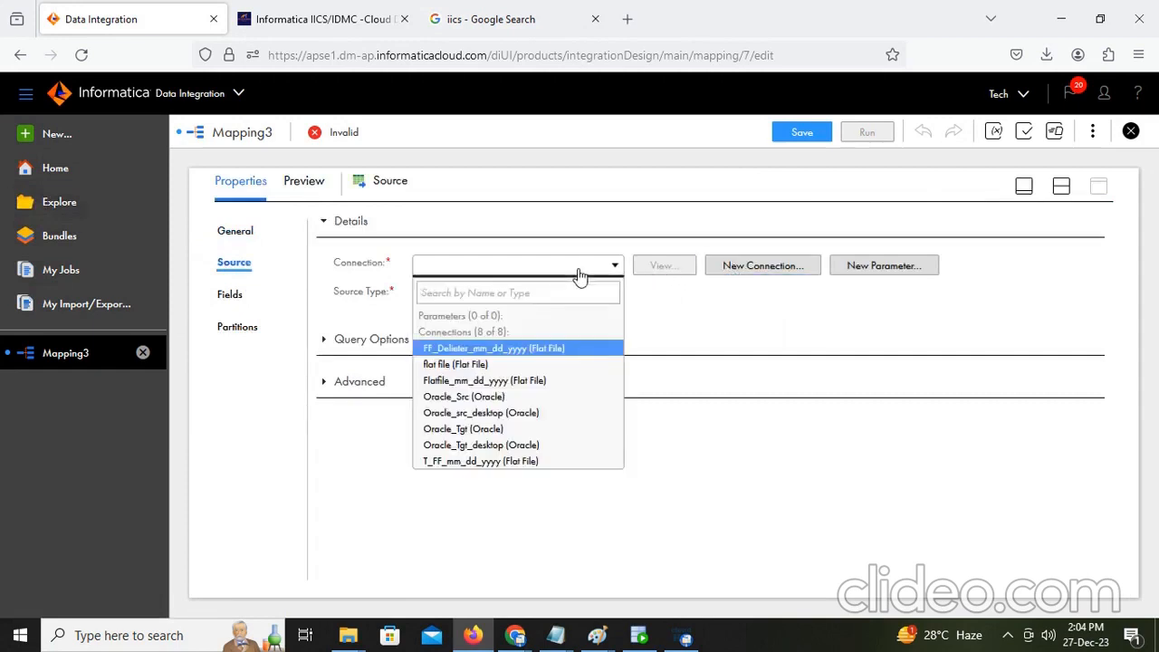
{"action": "left_click", "coordinate": [534, 350]}
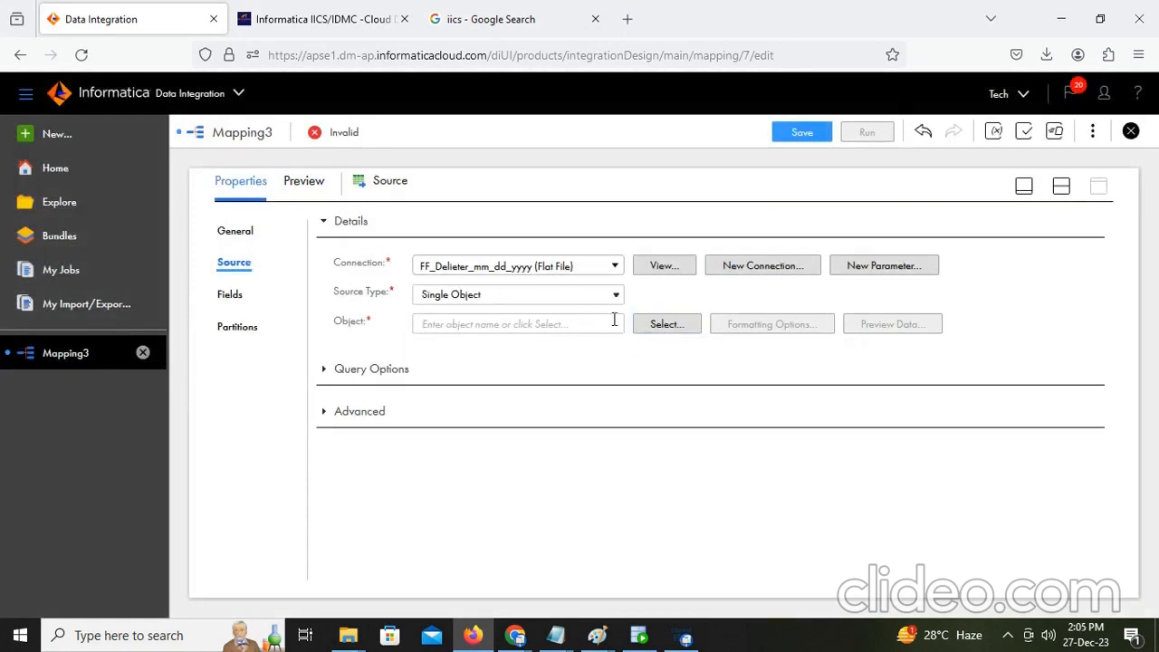
Step: Select the file s_FF_CUSTOMER_fw.txt as the source object
{"action": "left_click", "coordinate": [667, 327]}
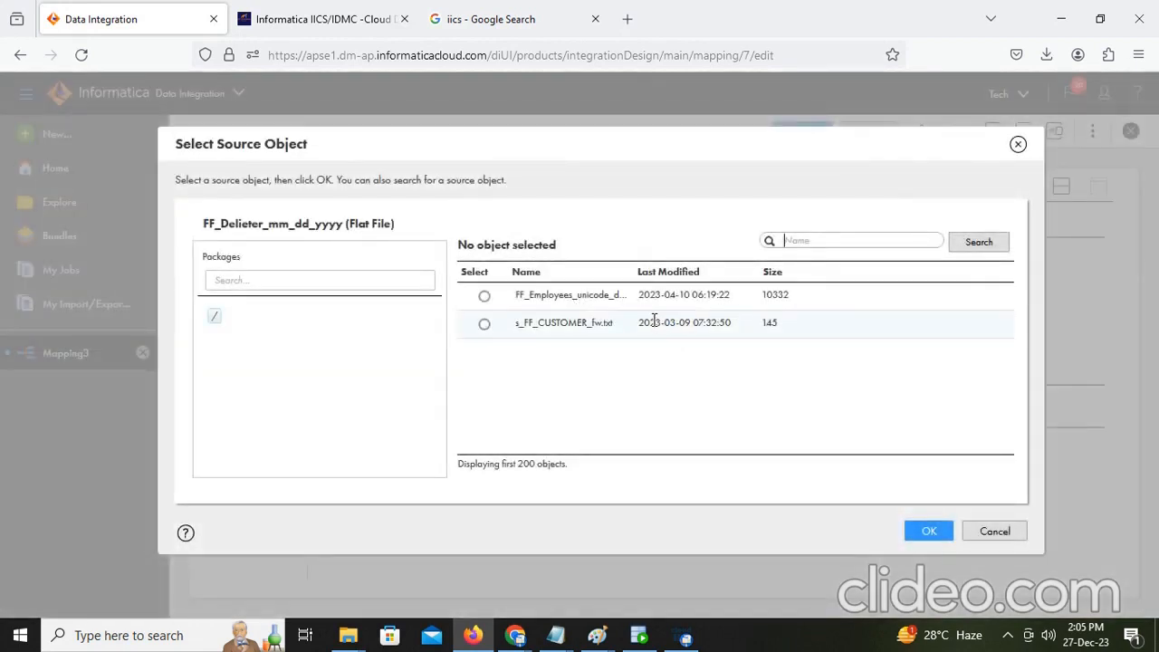
{"action": "left_click", "coordinate": [1001, 533]}
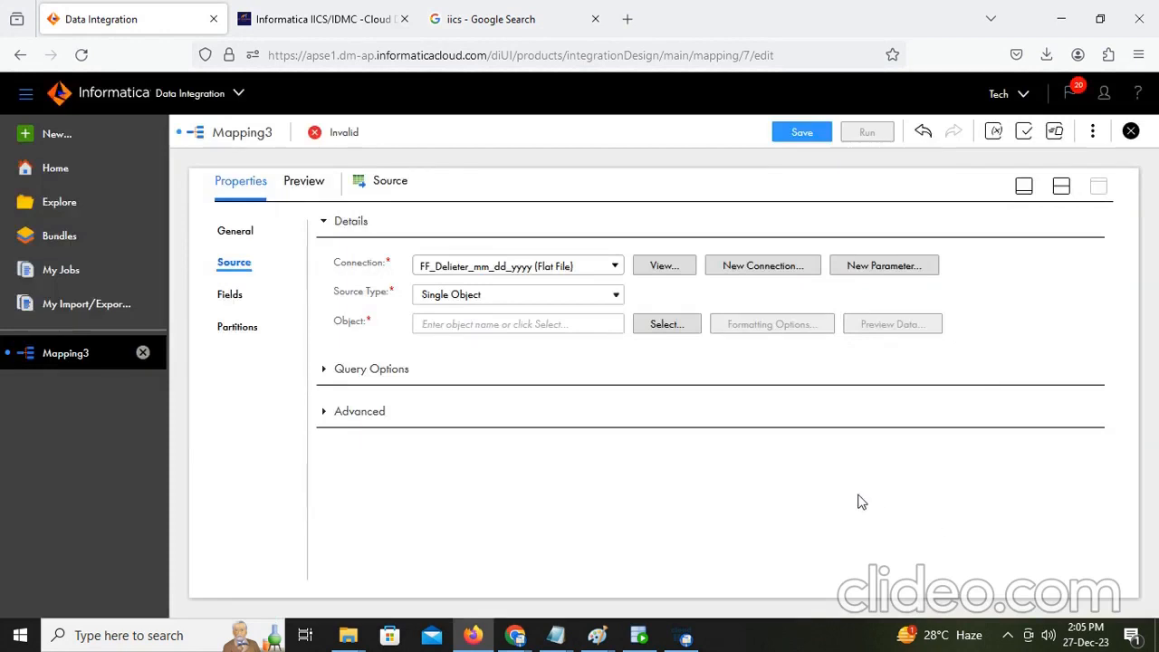
{"action": "left_click", "coordinate": [667, 328]}
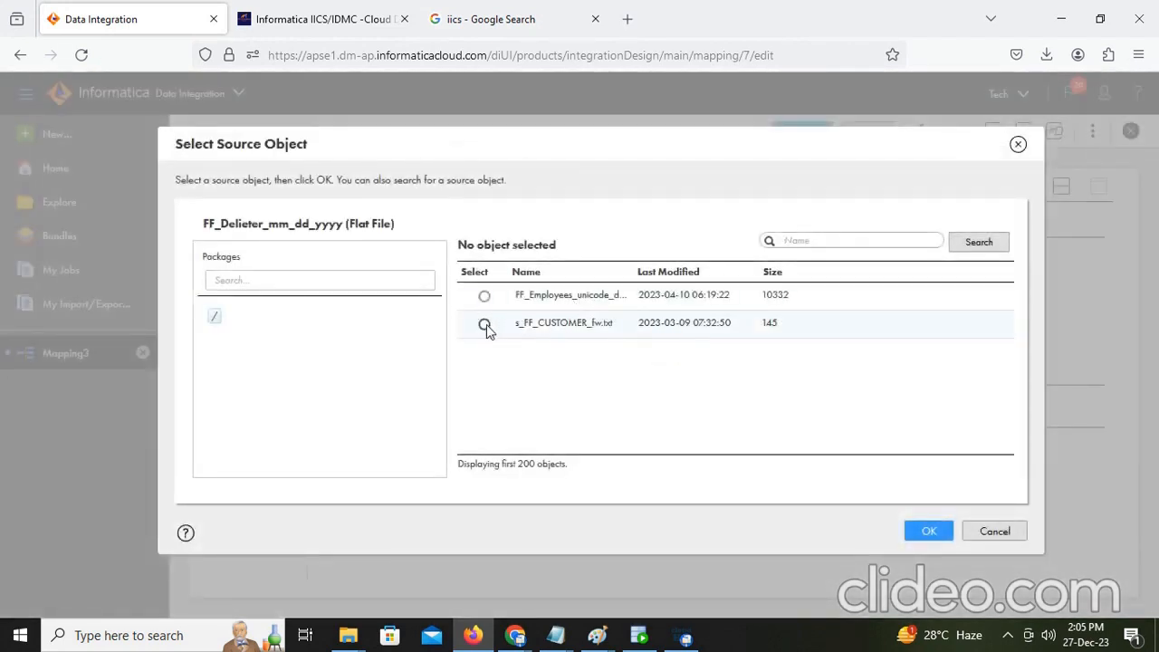
{"action": "left_click", "coordinate": [484, 324]}
{"action": "left_click", "coordinate": [942, 530]}
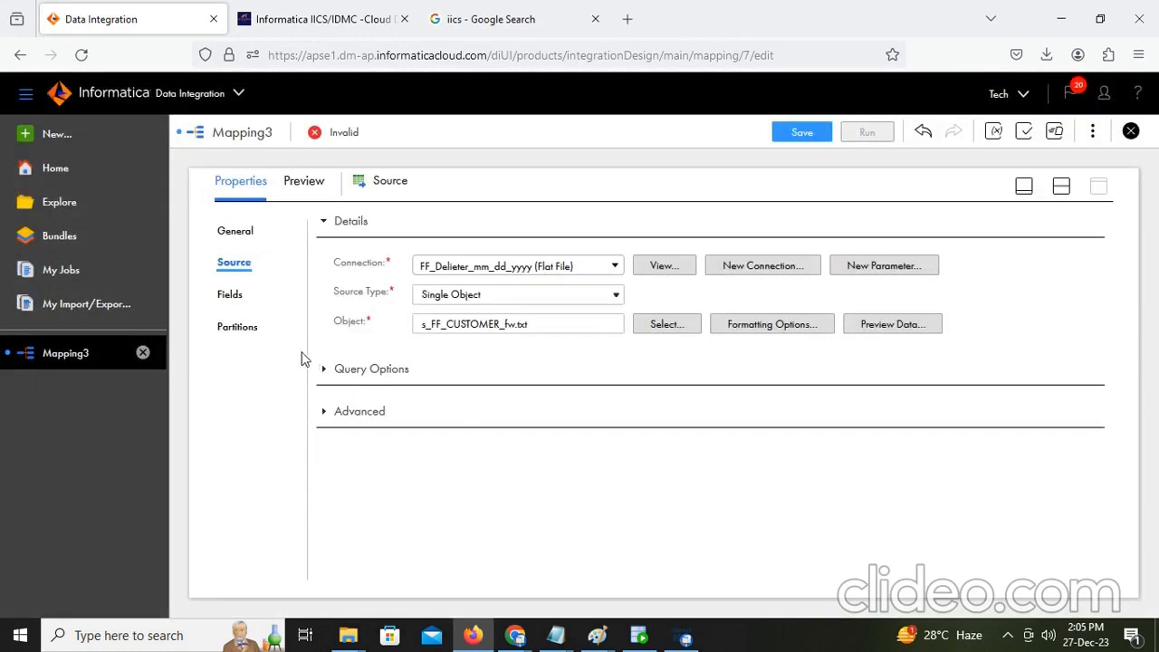
Step: Preview the data of s_FF_CUSTOMER_fw.txt and examine the source's fields, available connections and source types
{"action": "left_click", "coordinate": [897, 323]}
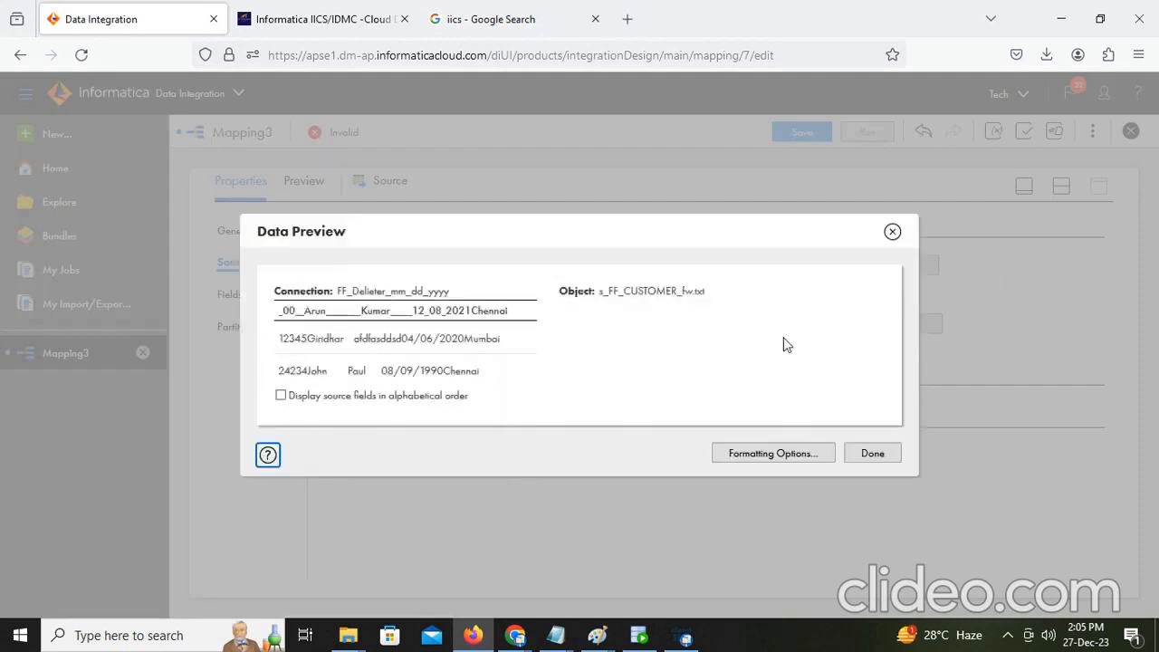
{"action": "left_click", "coordinate": [873, 453]}
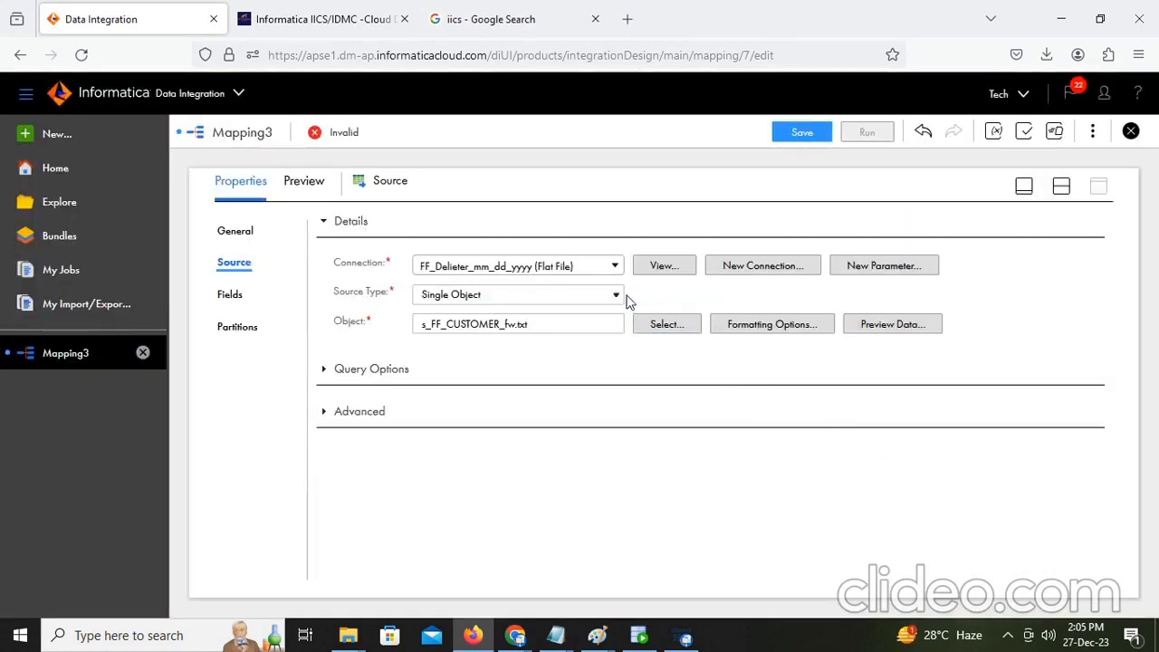
{"action": "left_click", "coordinate": [615, 266]}
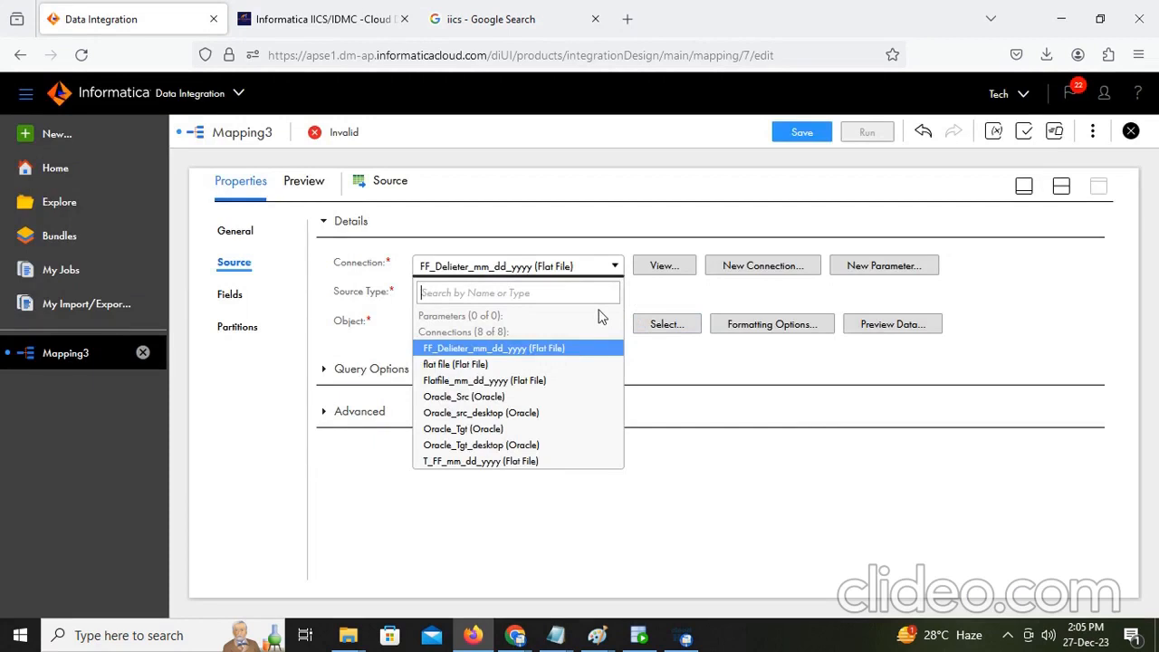
{"action": "left_click", "coordinate": [819, 450]}
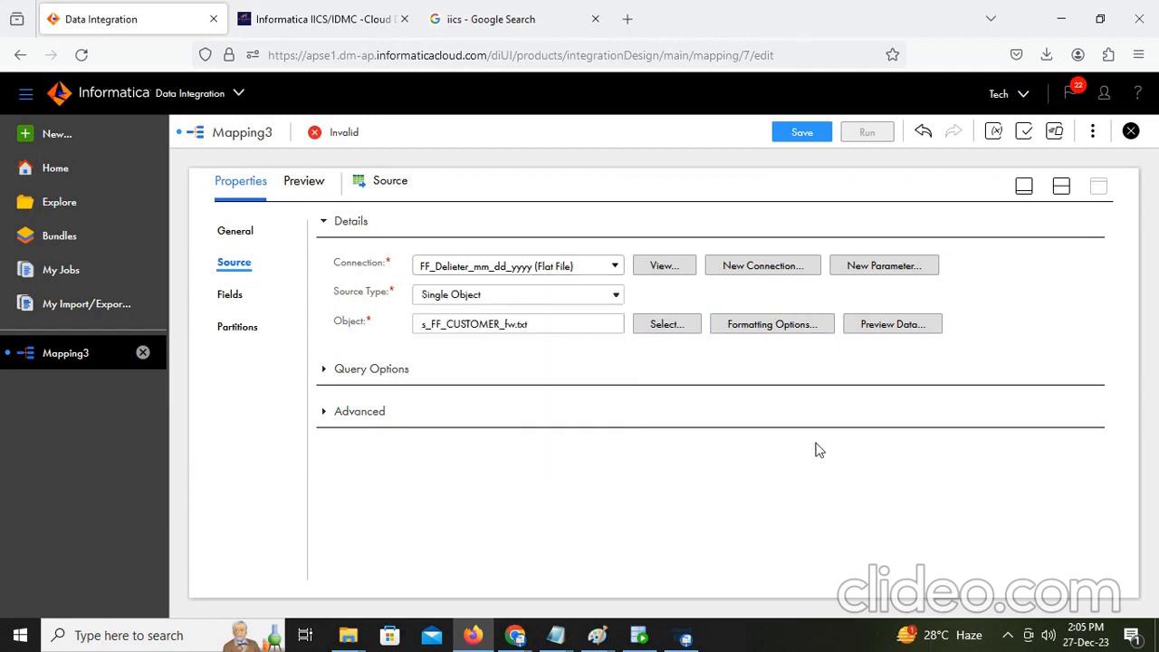
{"action": "left_click", "coordinate": [226, 294]}
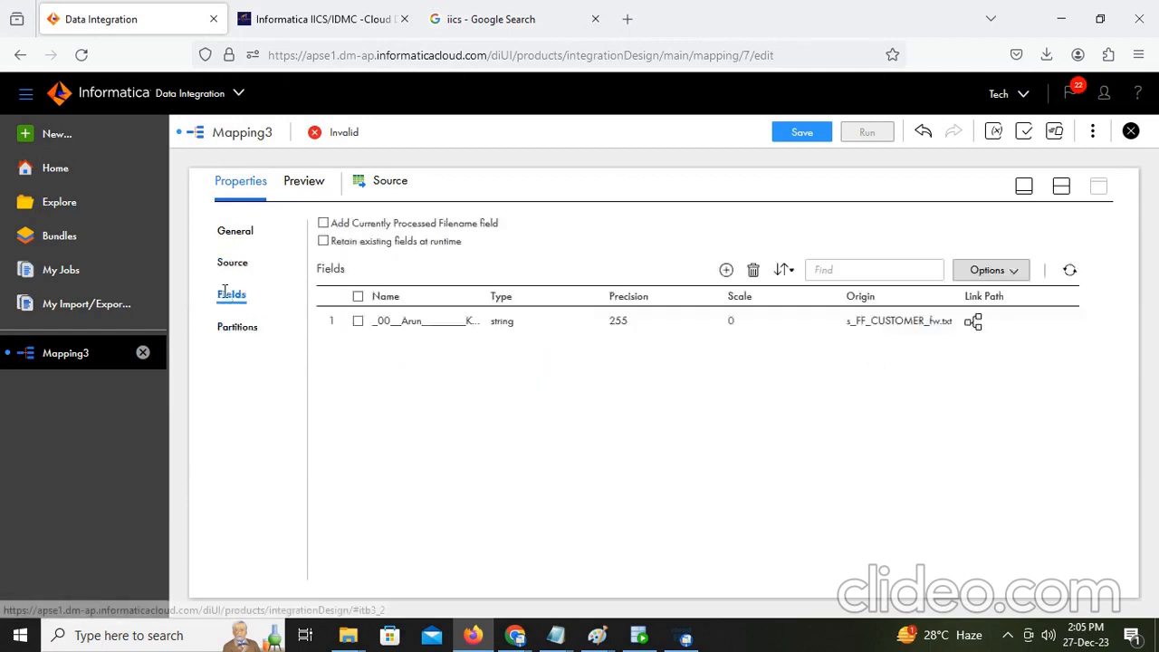
{"action": "left_click", "coordinate": [233, 329]}
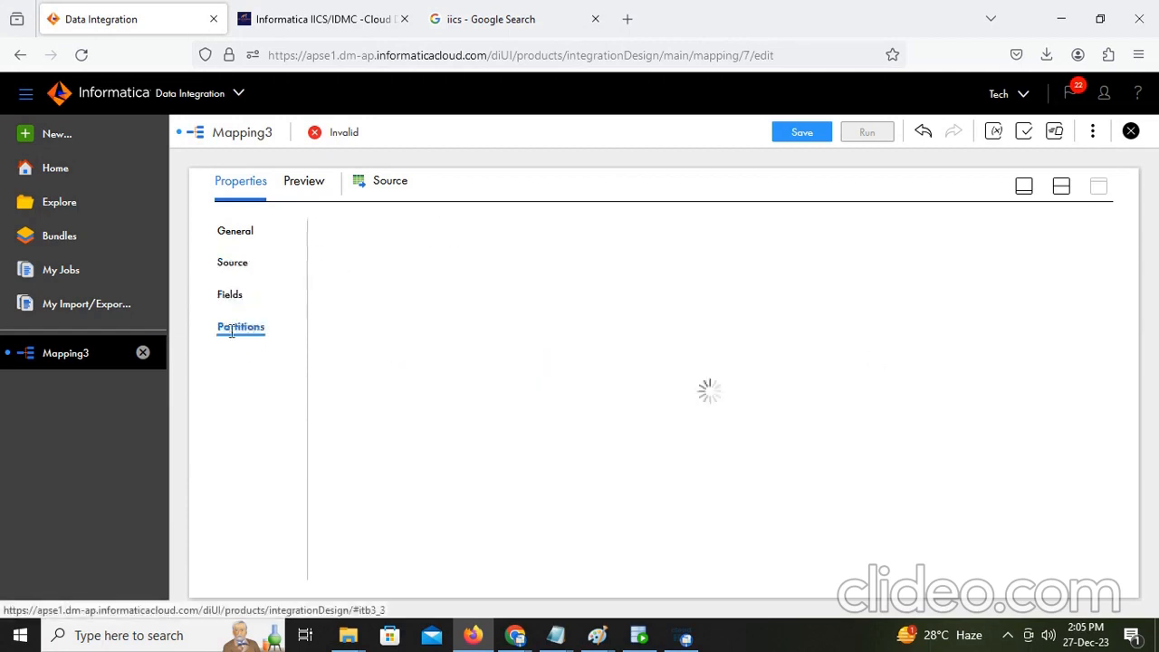
{"action": "left_click", "coordinate": [228, 296]}
{"action": "left_click", "coordinate": [232, 265]}
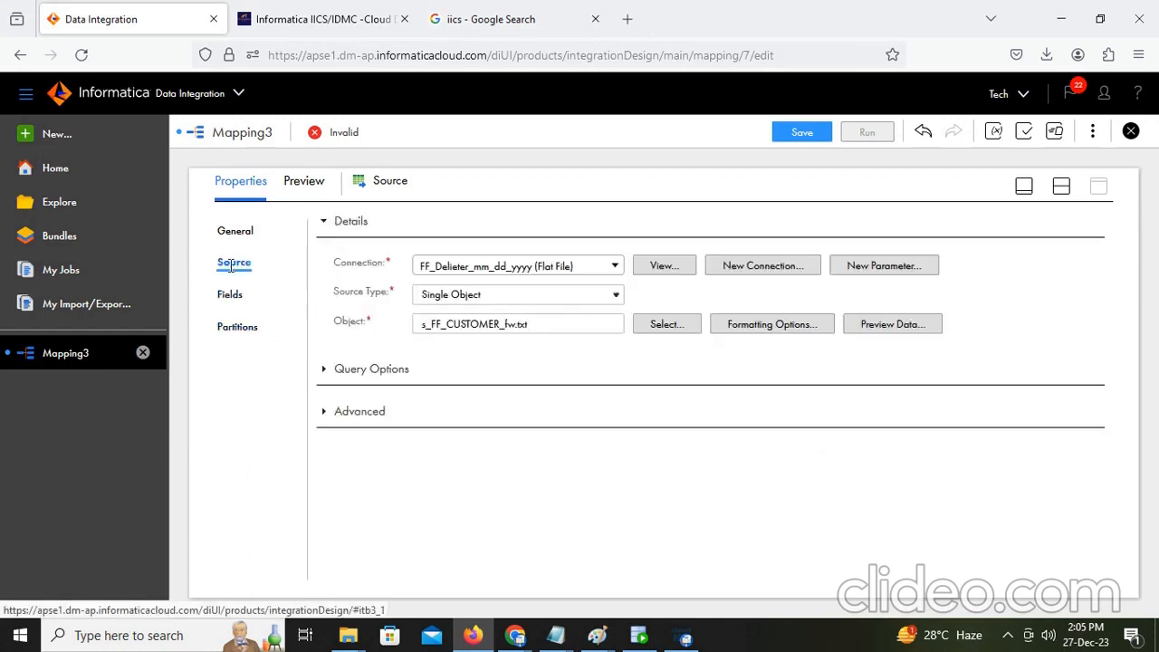
{"action": "left_click", "coordinate": [548, 295]}
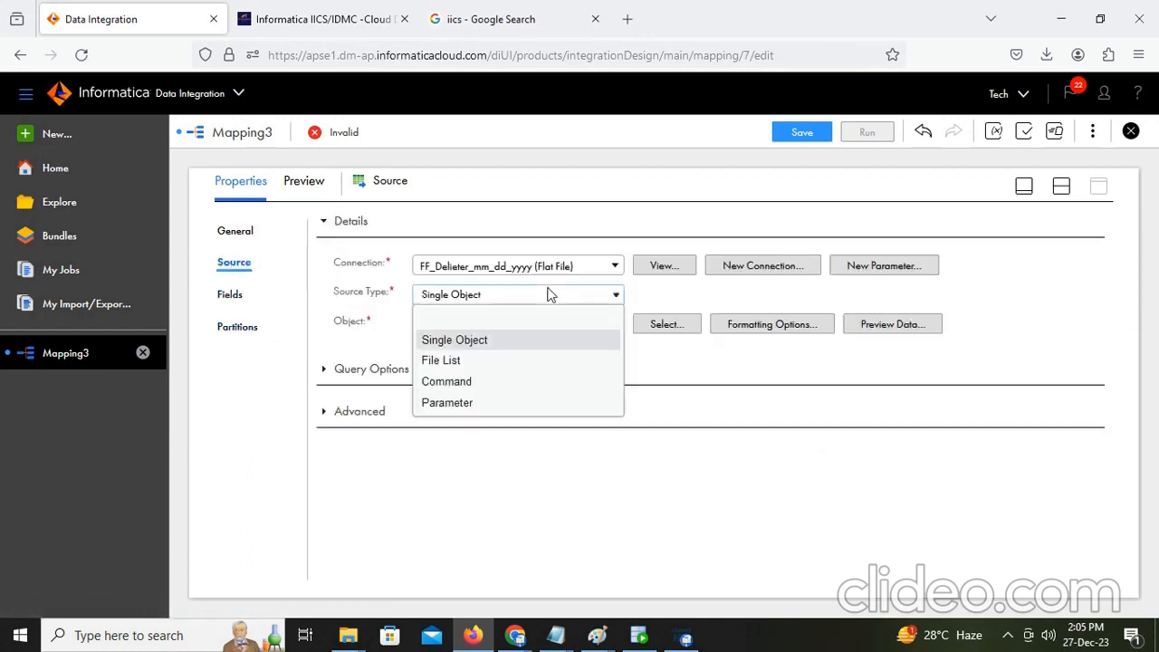
{"action": "left_click", "coordinate": [745, 377]}
Step: Set the source's flat file type to Fixed Width using Fixed-Width File Format1, and preview the formatted data
{"action": "left_click", "coordinate": [776, 328]}
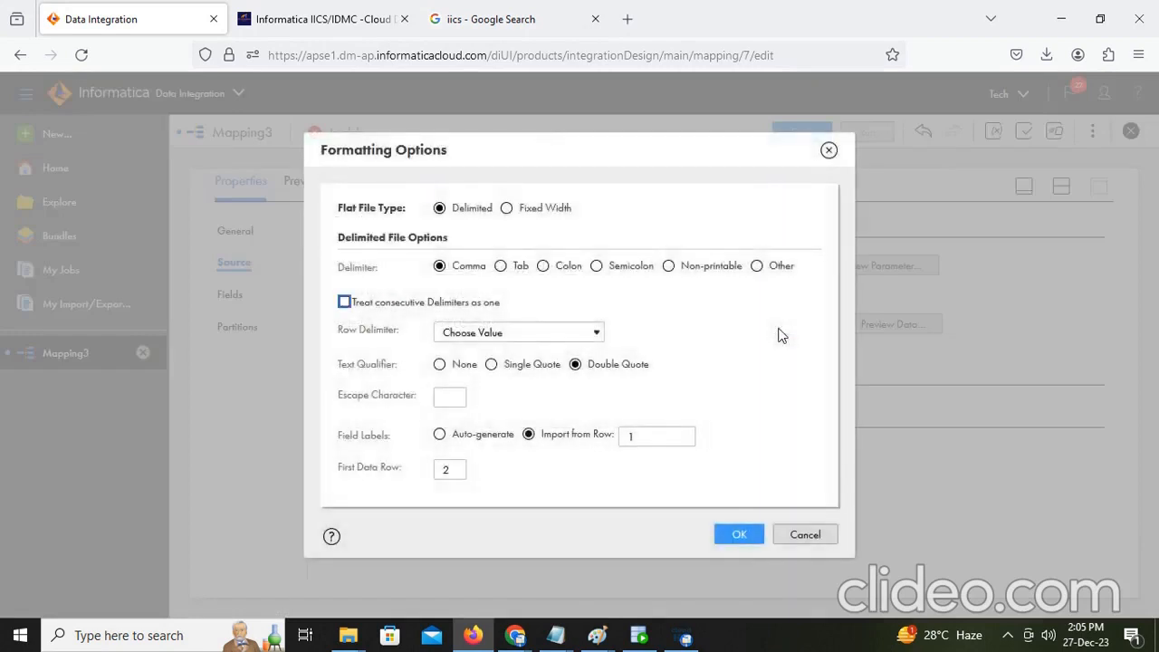
{"action": "left_click", "coordinate": [506, 209]}
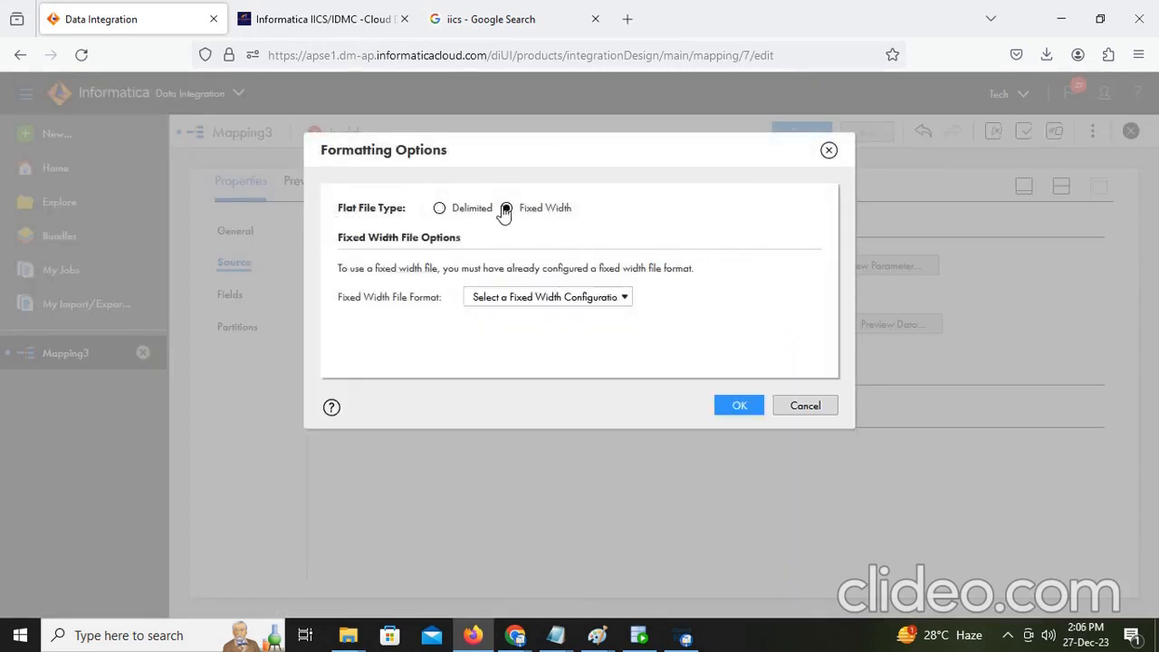
{"action": "left_click", "coordinate": [622, 303]}
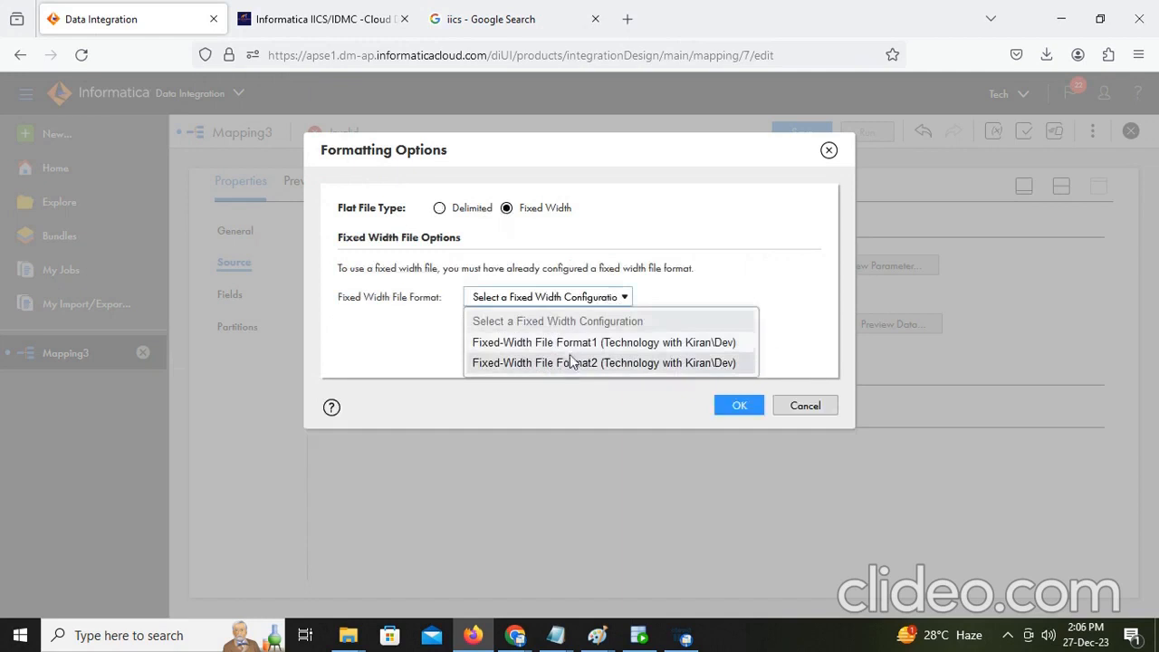
{"action": "left_click", "coordinate": [573, 343]}
{"action": "left_click", "coordinate": [741, 407]}
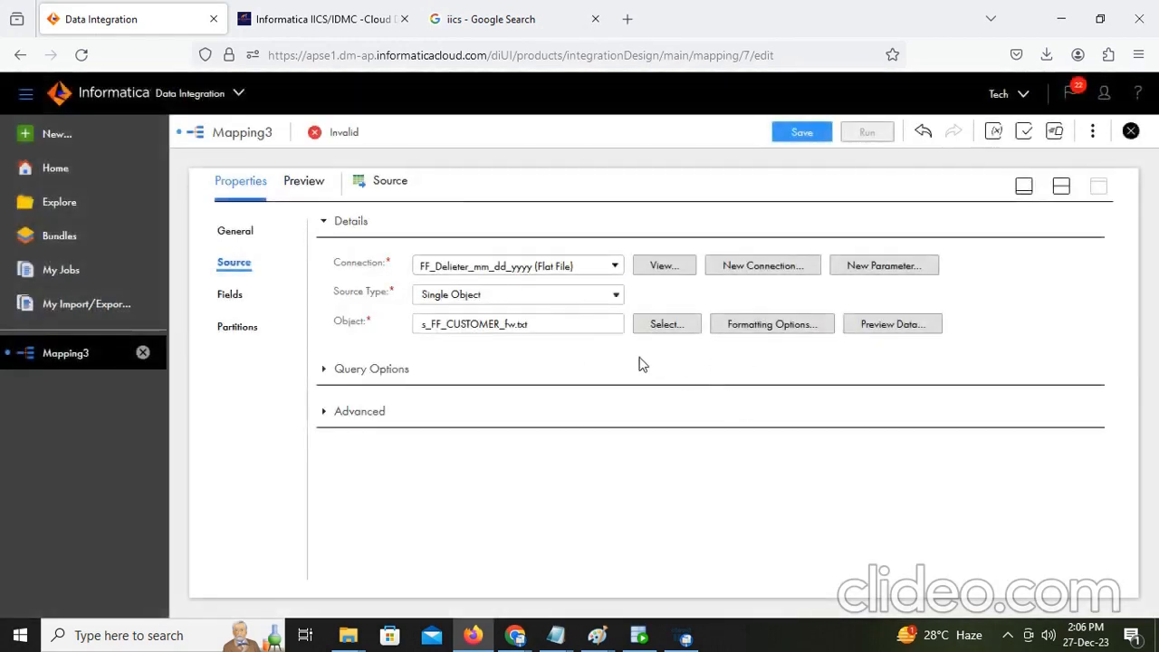
{"action": "left_click", "coordinate": [869, 325]}
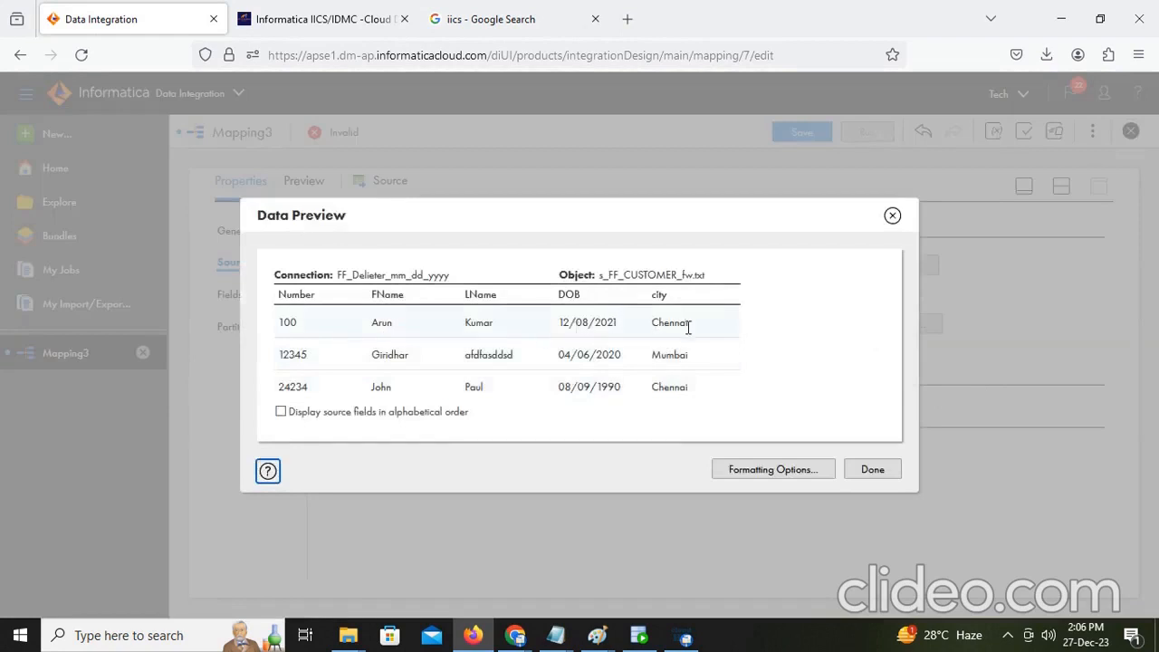
{"action": "left_click", "coordinate": [892, 473]}
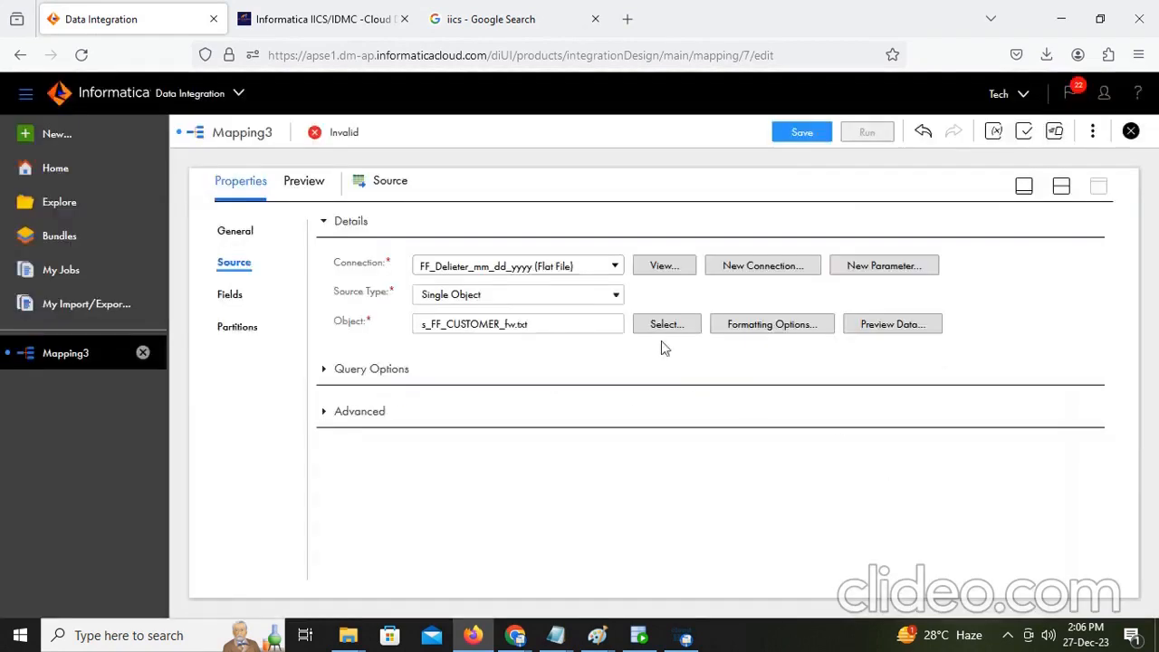
Step: Edit the source fields' metadata to set the Number field's native type to int, and save the mapping
{"action": "left_click", "coordinate": [241, 296]}
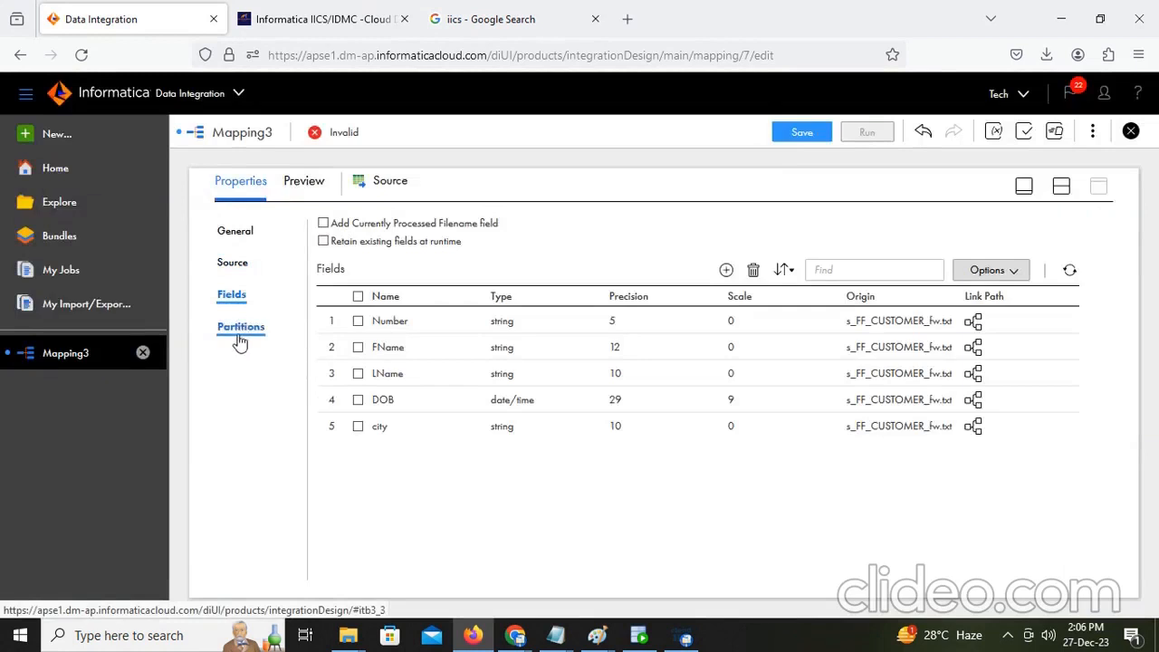
{"action": "left_click", "coordinate": [1013, 270]}
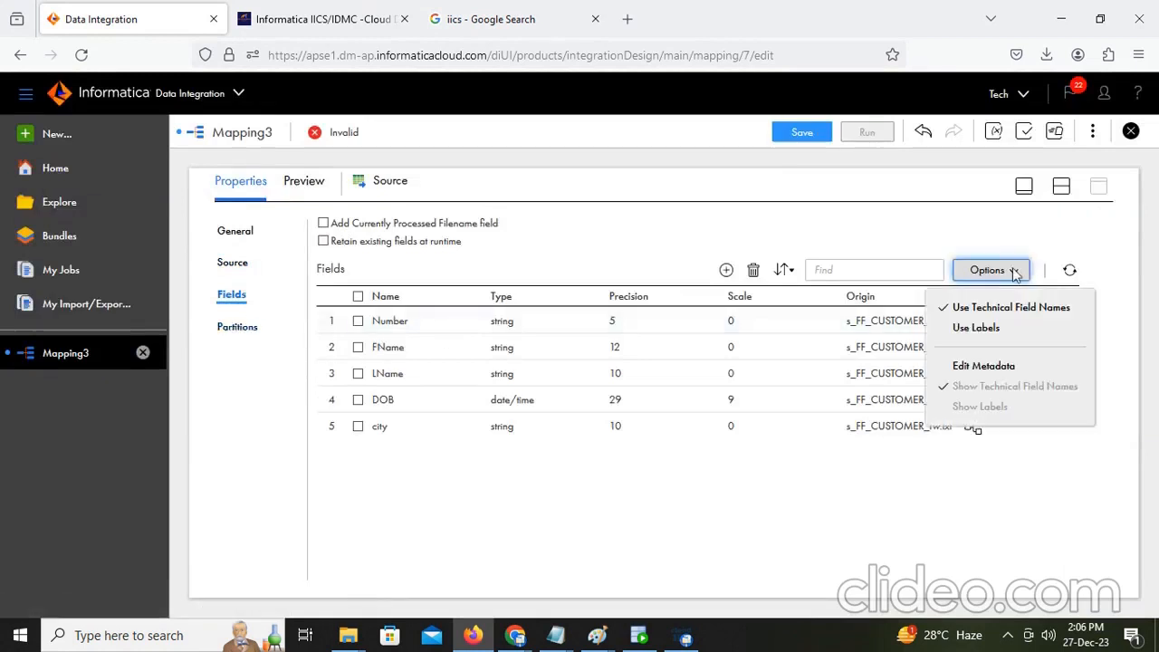
{"action": "left_click", "coordinate": [975, 365]}
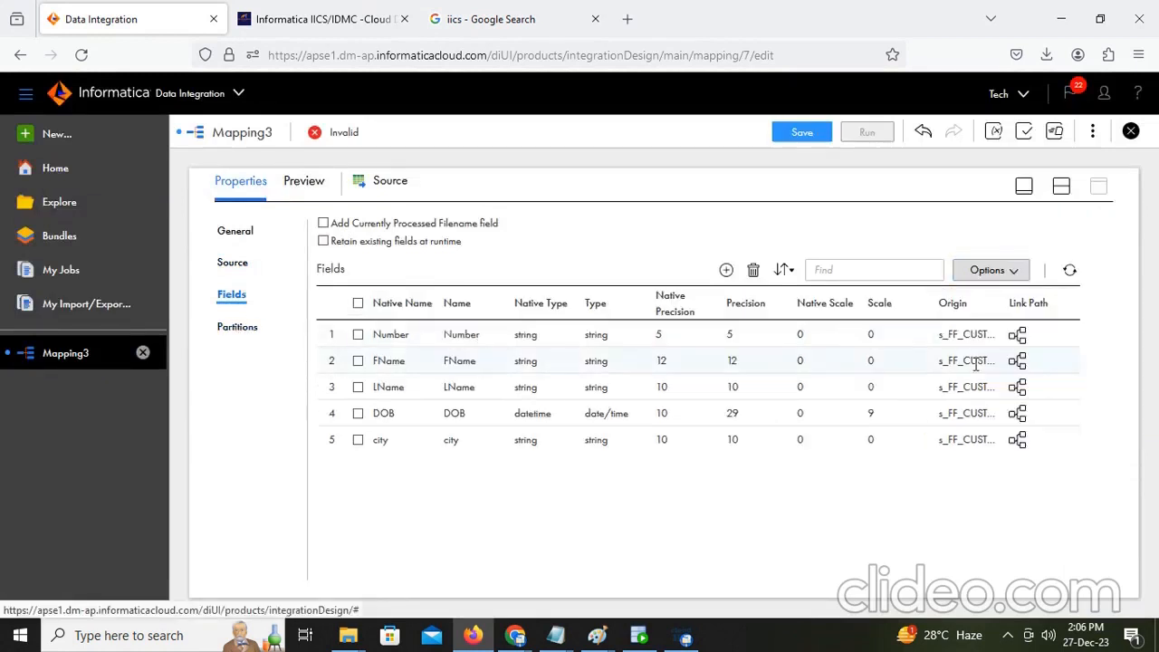
{"action": "left_click", "coordinate": [528, 340]}
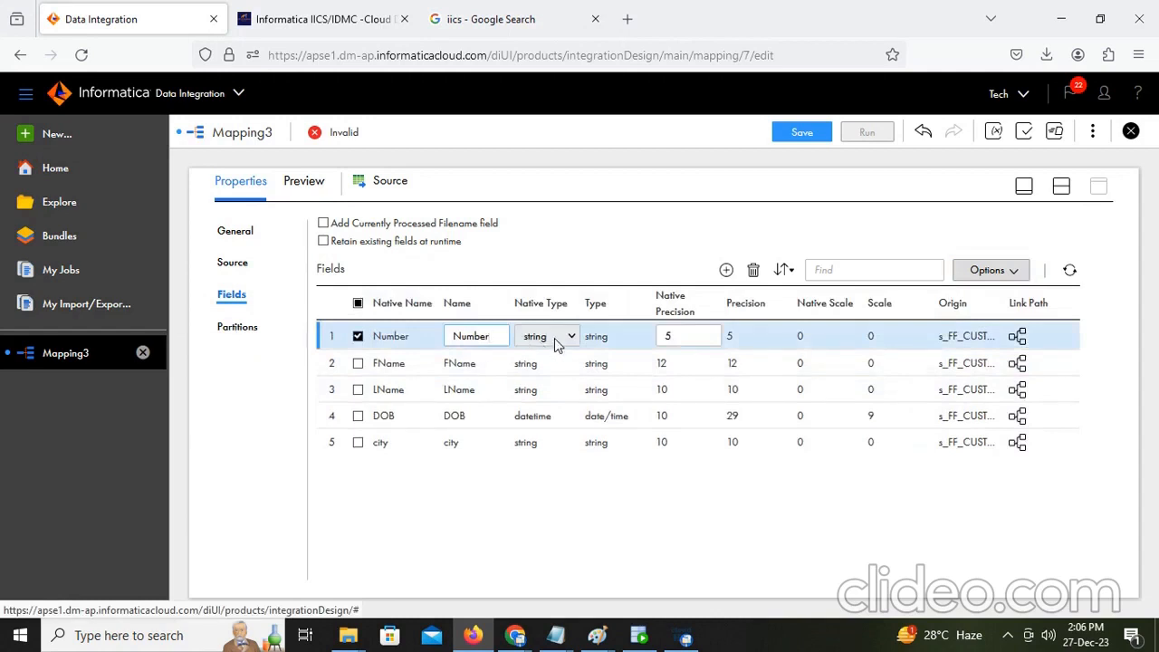
{"action": "left_click", "coordinate": [555, 344]}
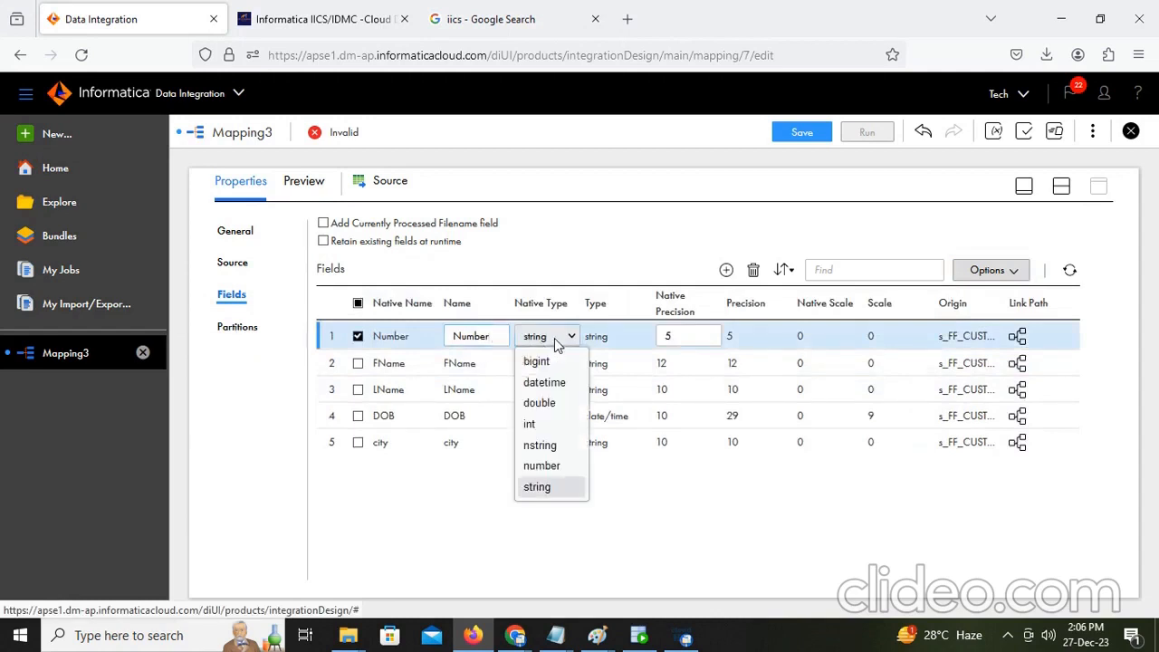
{"action": "left_click", "coordinate": [552, 424]}
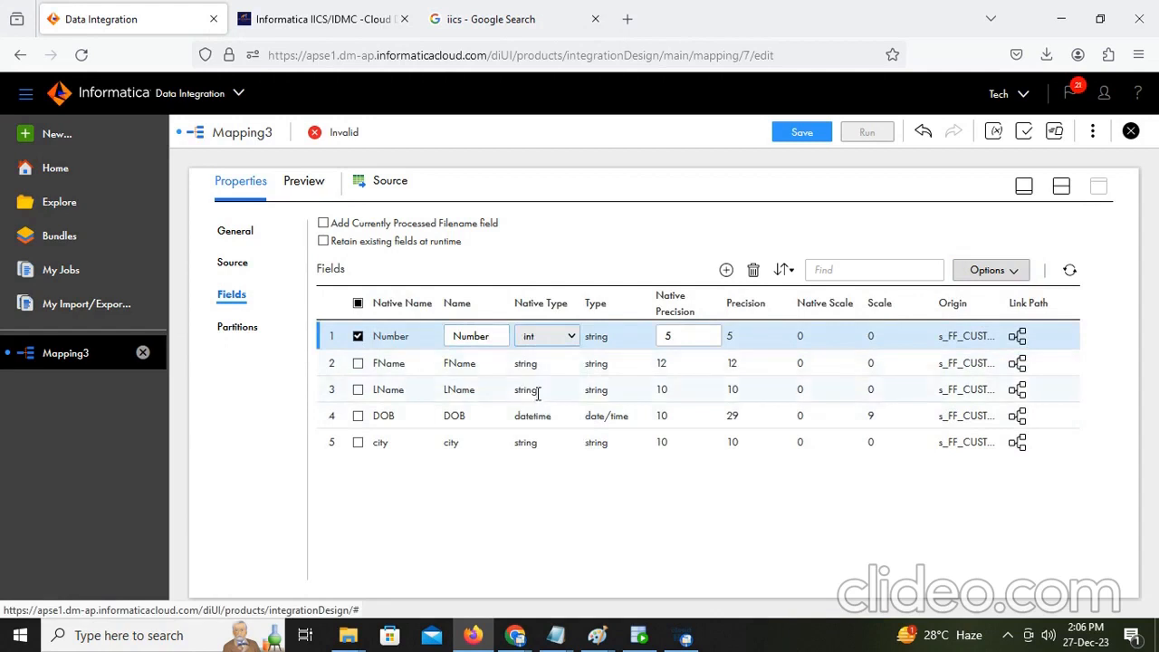
{"action": "left_click", "coordinate": [790, 136]}
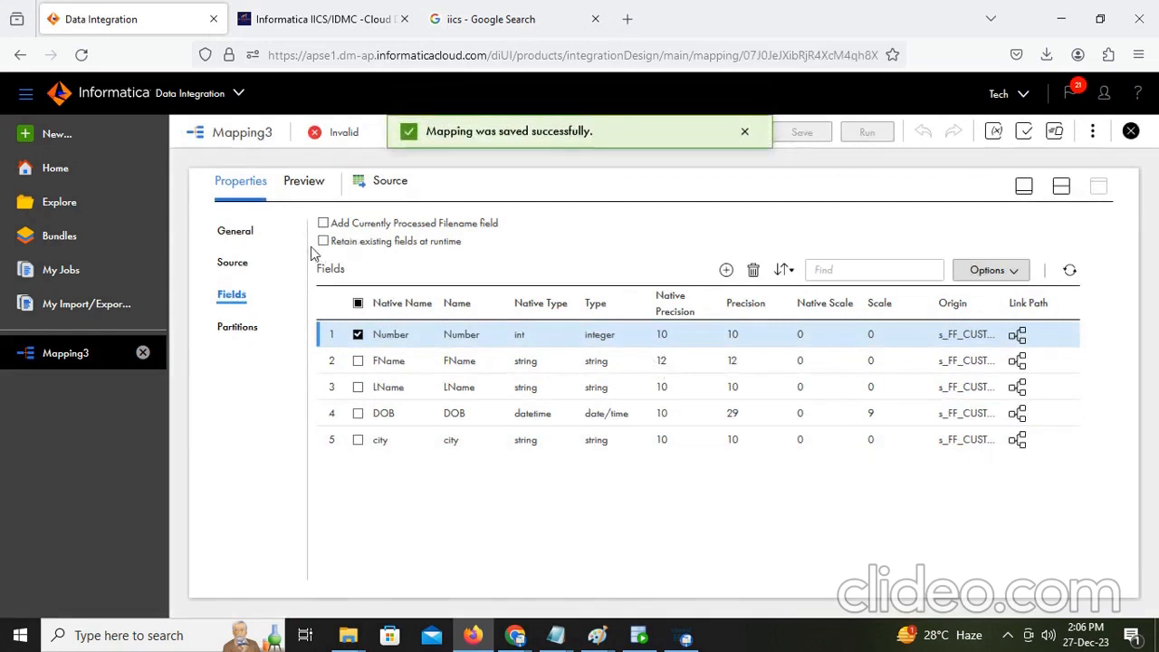
Step: Set the target's connection to Oracle_Tgt_desktop (Oracle) and open the selection of its target object
{"action": "left_click", "coordinate": [1061, 187]}
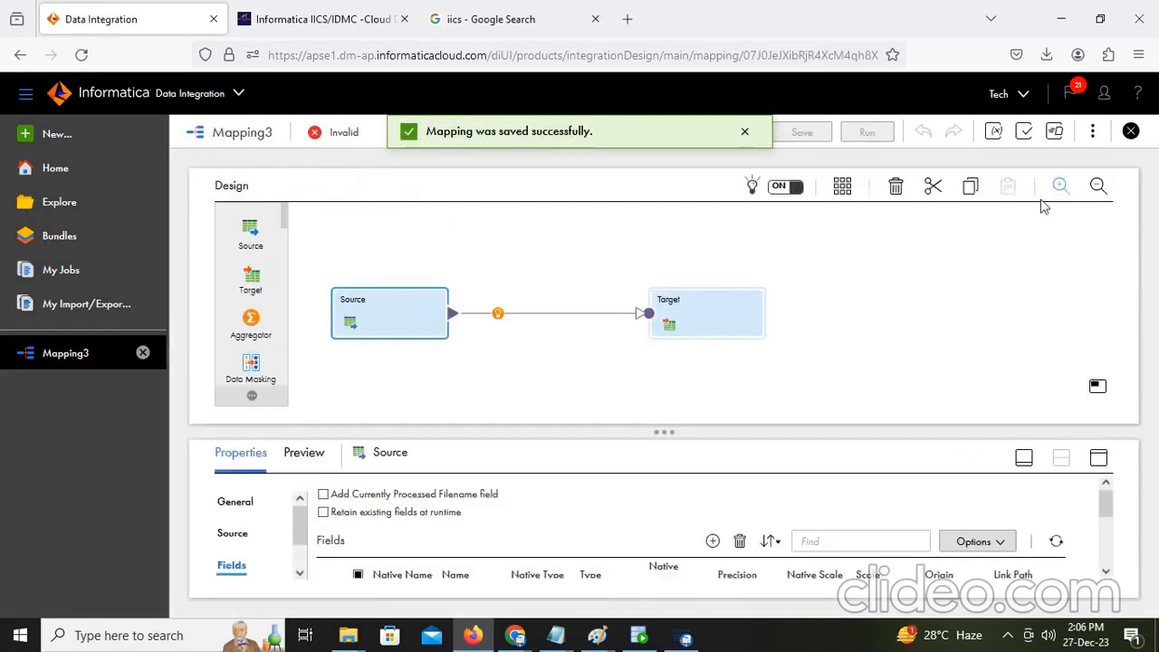
{"action": "left_click", "coordinate": [699, 315]}
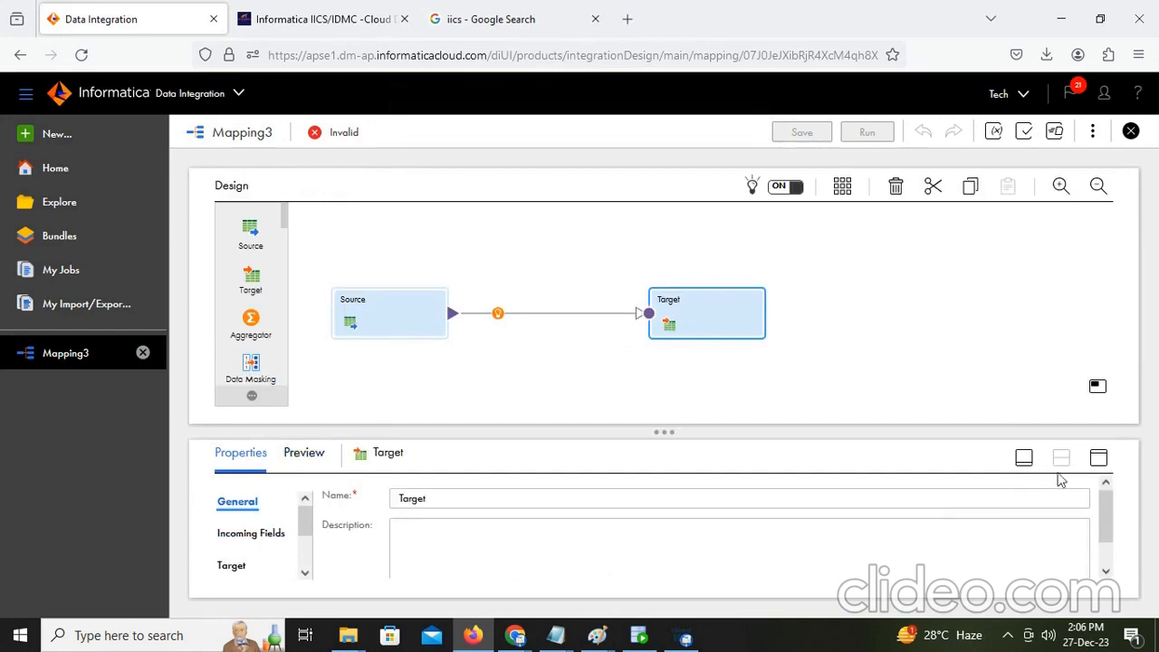
{"action": "left_click", "coordinate": [1099, 458]}
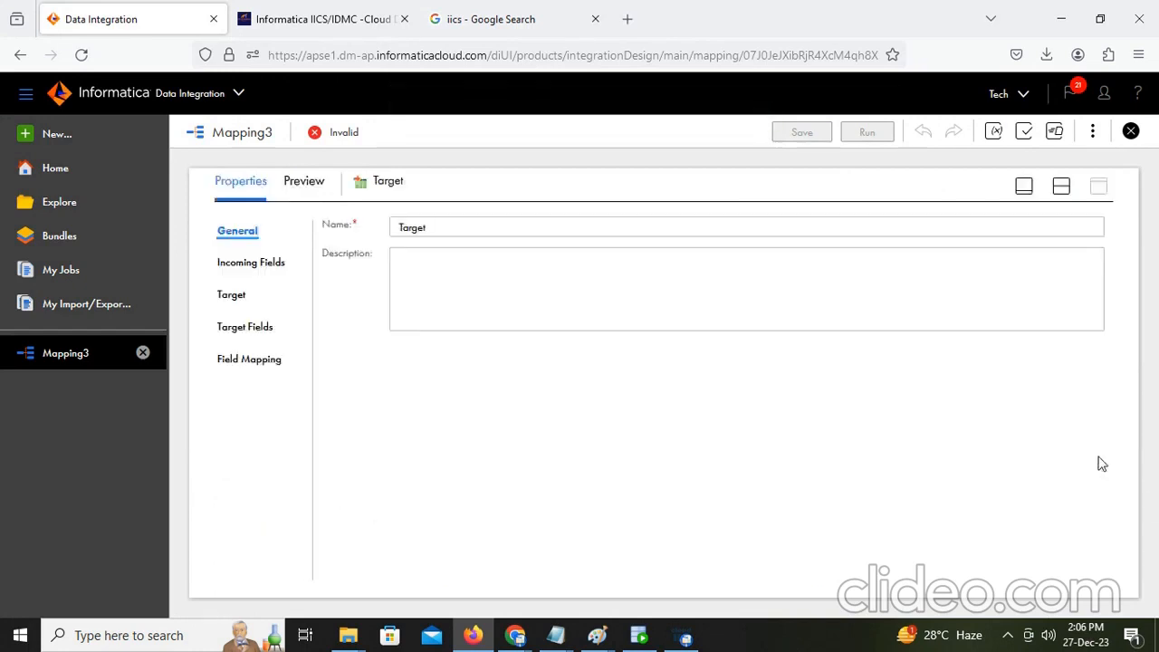
{"action": "left_click", "coordinate": [259, 263]}
{"action": "left_click", "coordinate": [244, 298]}
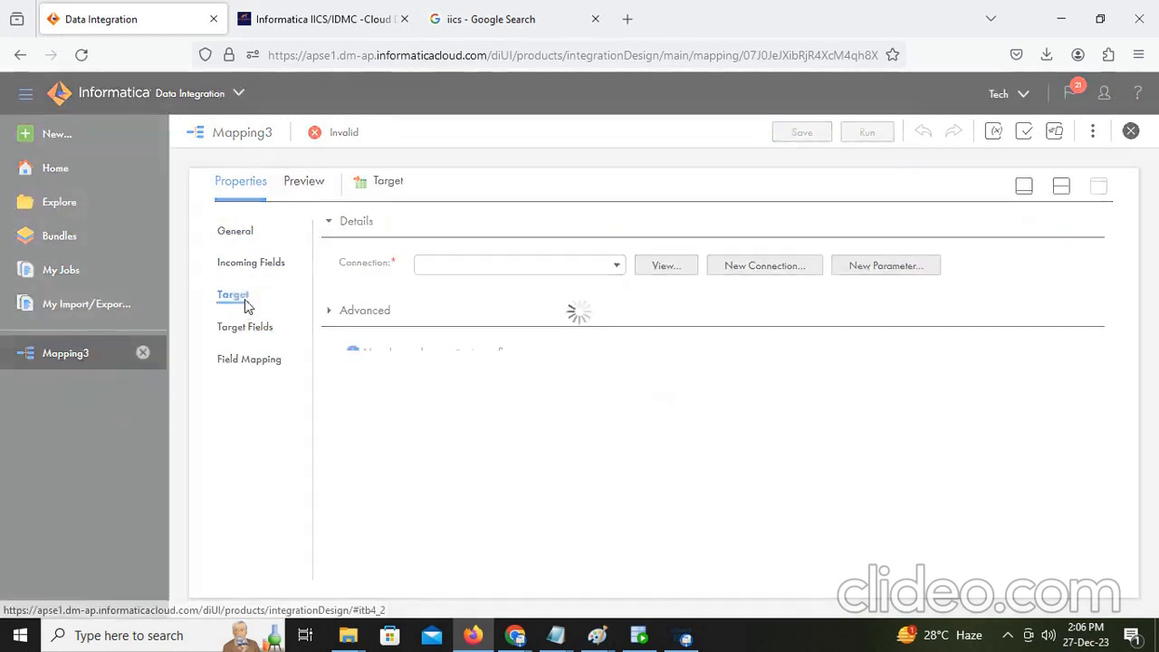
{"action": "left_click", "coordinate": [615, 265]}
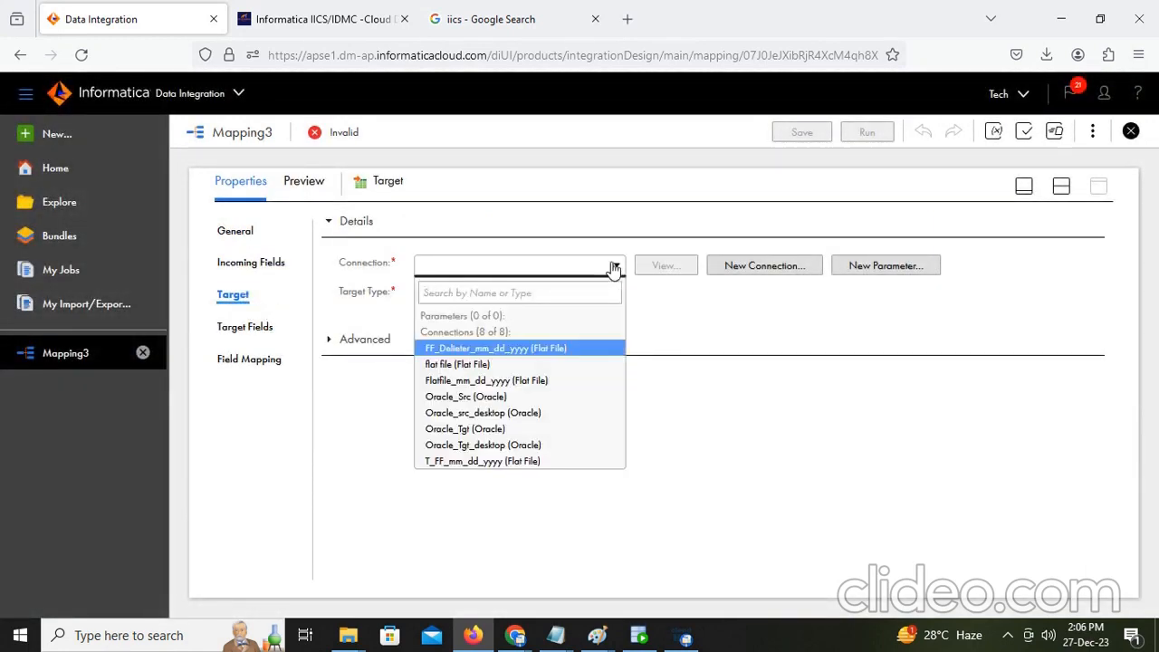
{"action": "left_click", "coordinate": [535, 446]}
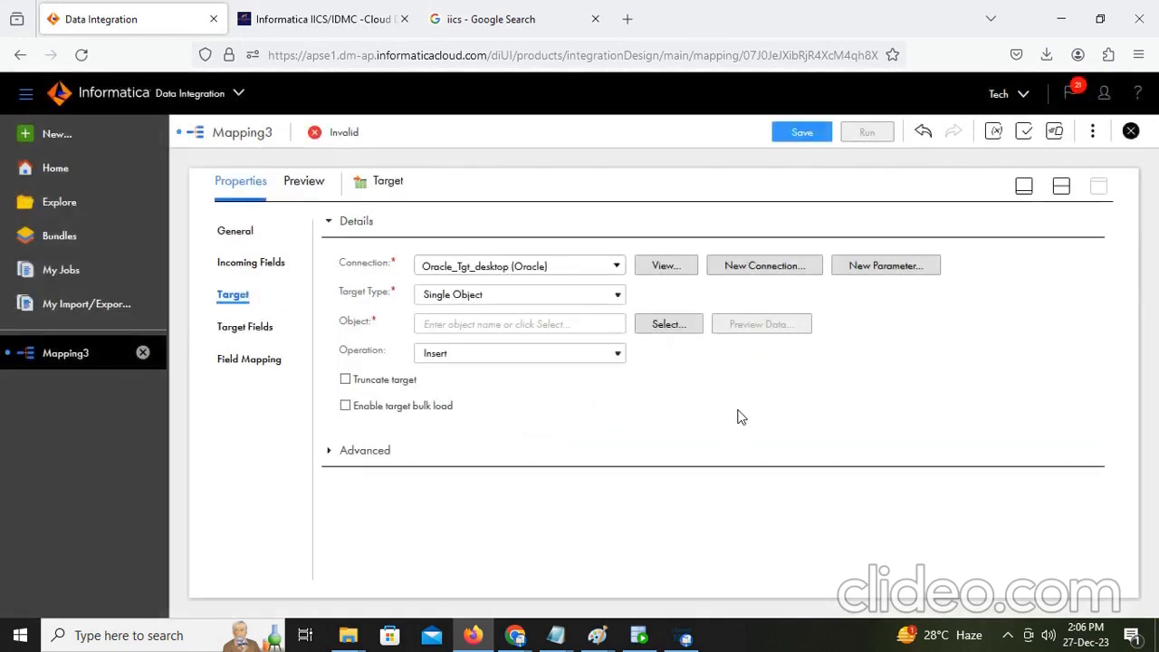
{"action": "left_click", "coordinate": [670, 325]}
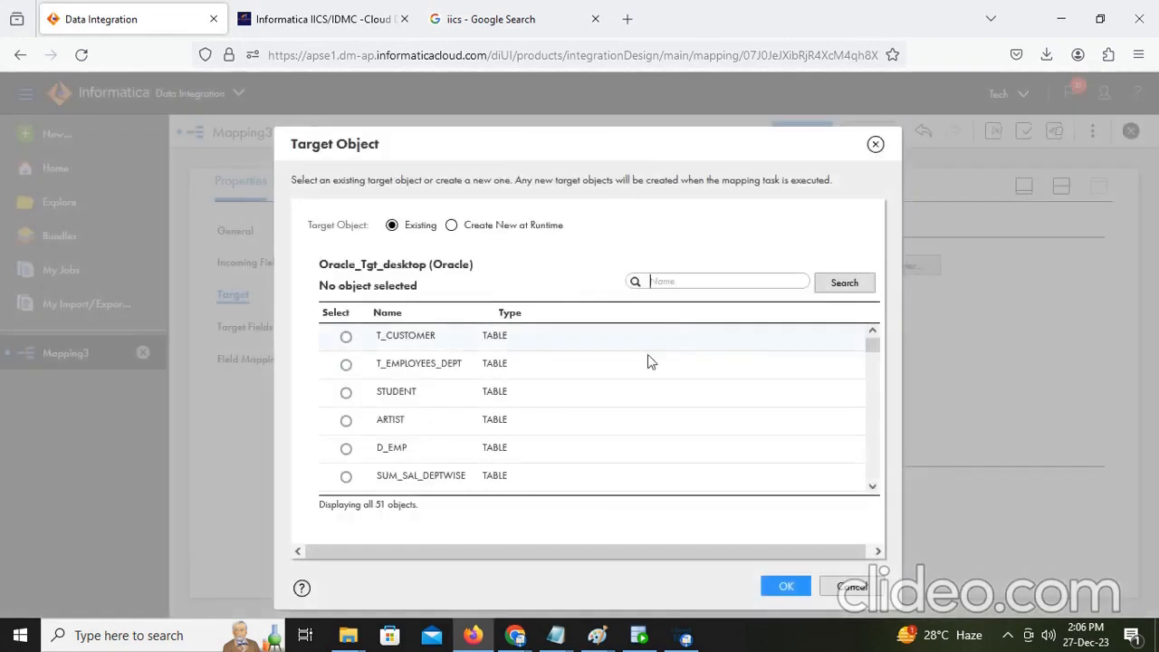
Step: Switch to Oracle SQL Developer, review the create statement of T_Fixed_width, and query all rows of that table
{"action": "left_click", "coordinate": [639, 635]}
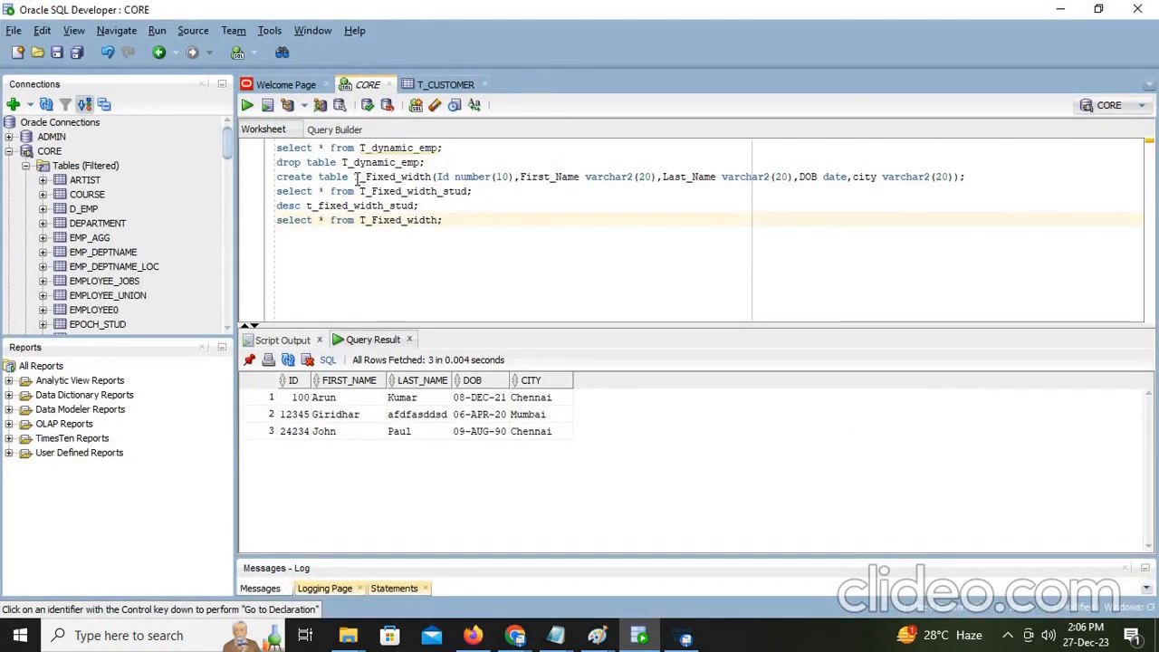
{"action": "left_click_drag", "start_coordinate": [354, 178], "coordinate": [967, 178]}
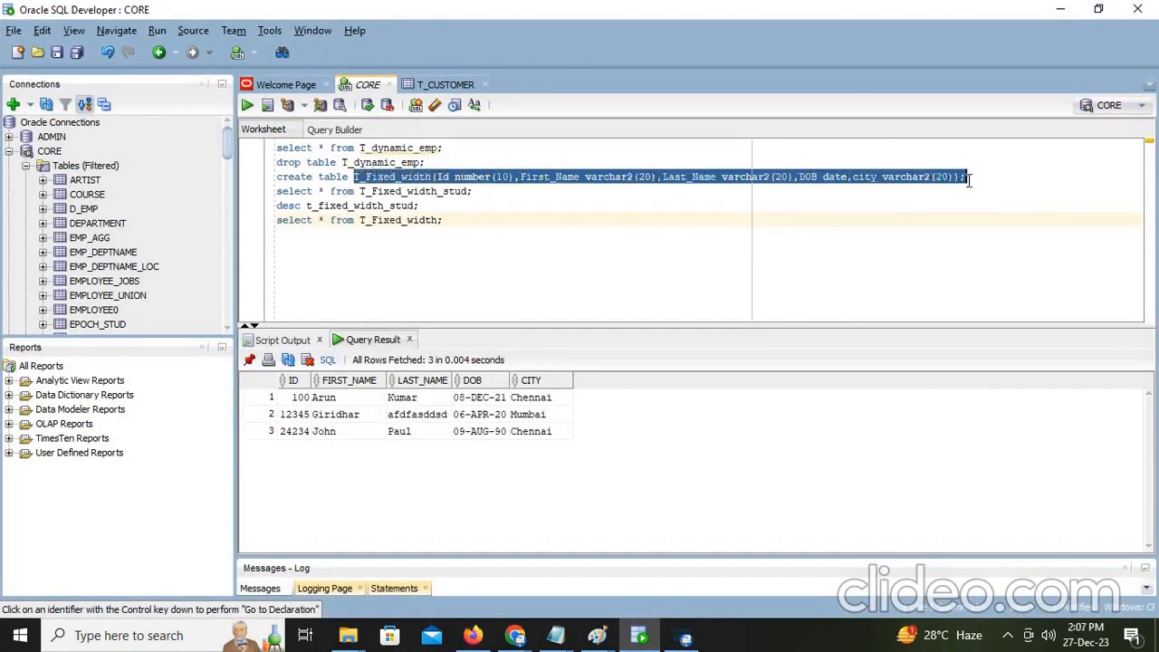
{"action": "left_click", "coordinate": [464, 220]}
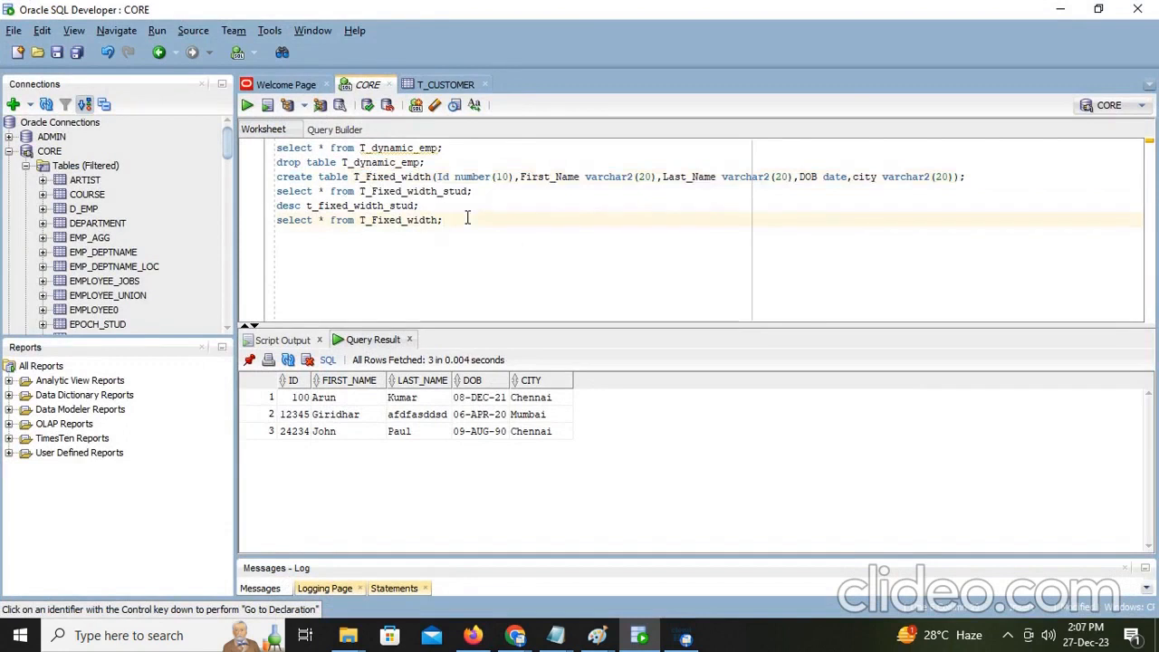
{"action": "key", "text": "shift+Home"}
{"action": "key", "text": "ctrl+Return"}
Step: Add and run the statement truncate table T_Fixed_width; and query the table again
{"action": "key", "text": "Return"}
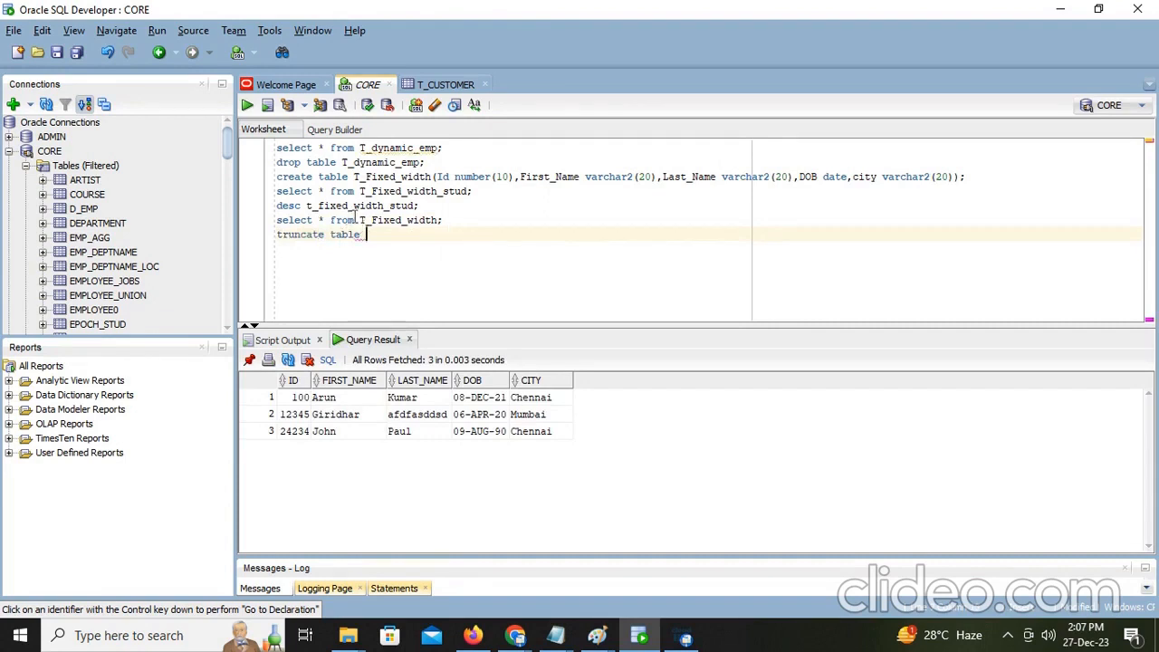
{"action": "left_click_drag", "start_coordinate": [360, 221], "coordinate": [442, 221]}
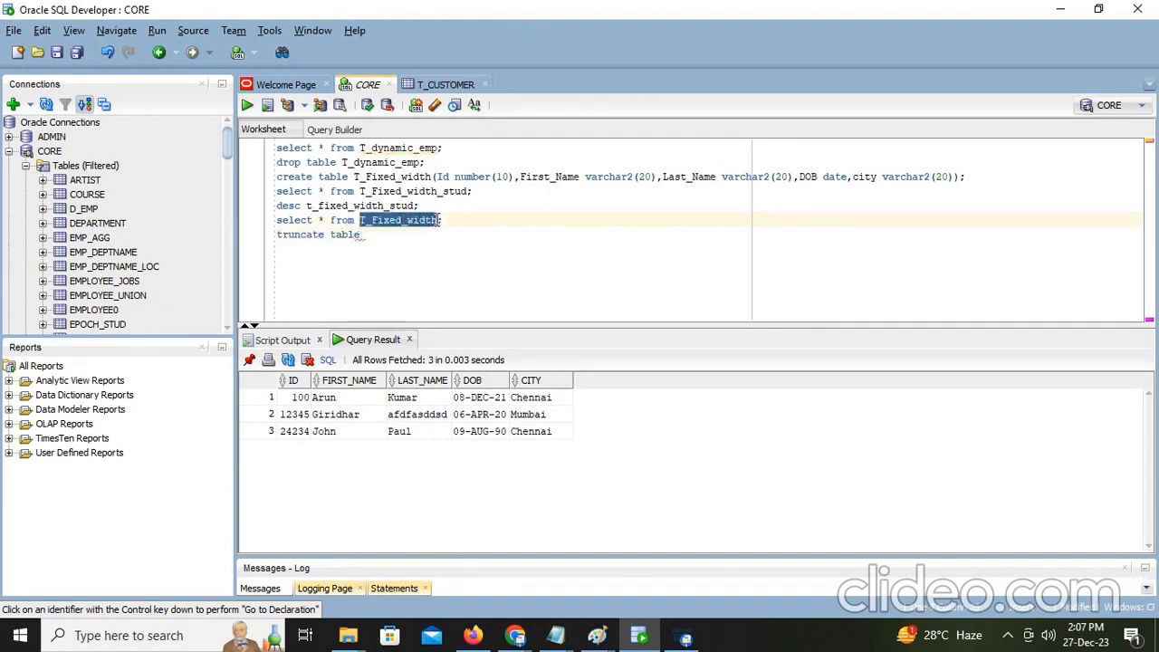
{"action": "key", "text": "ctrl+c"}
{"action": "left_click", "coordinate": [398, 238]}
{"action": "key", "text": "ctrl+v"}
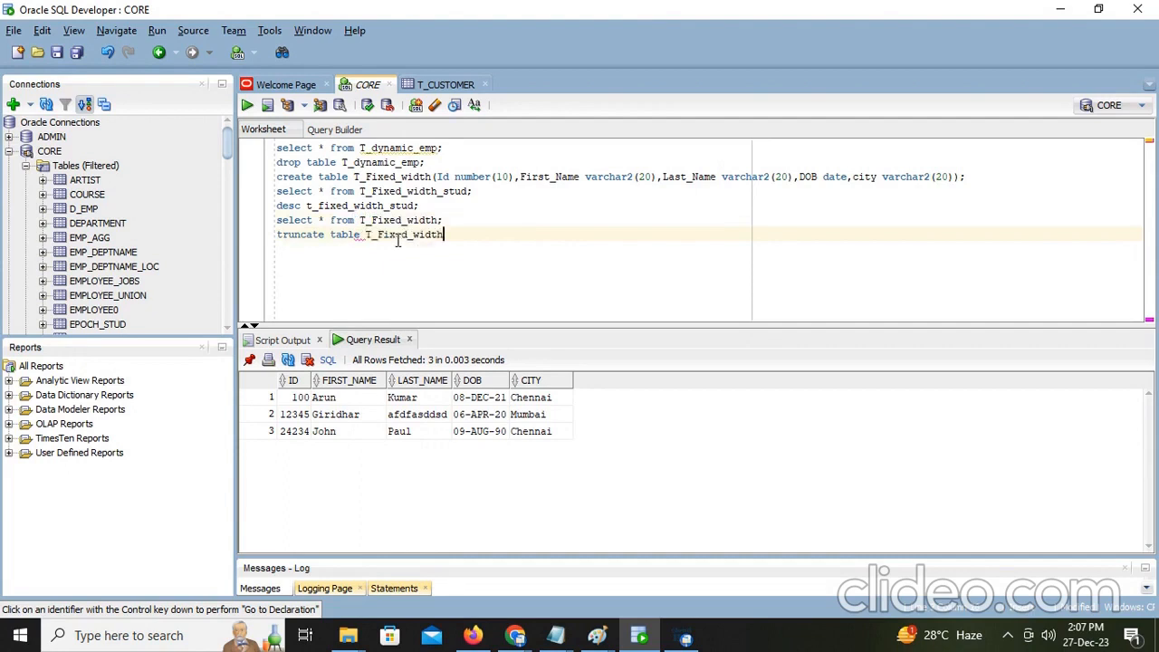
{"action": "key", "text": "ctrl+Return"}
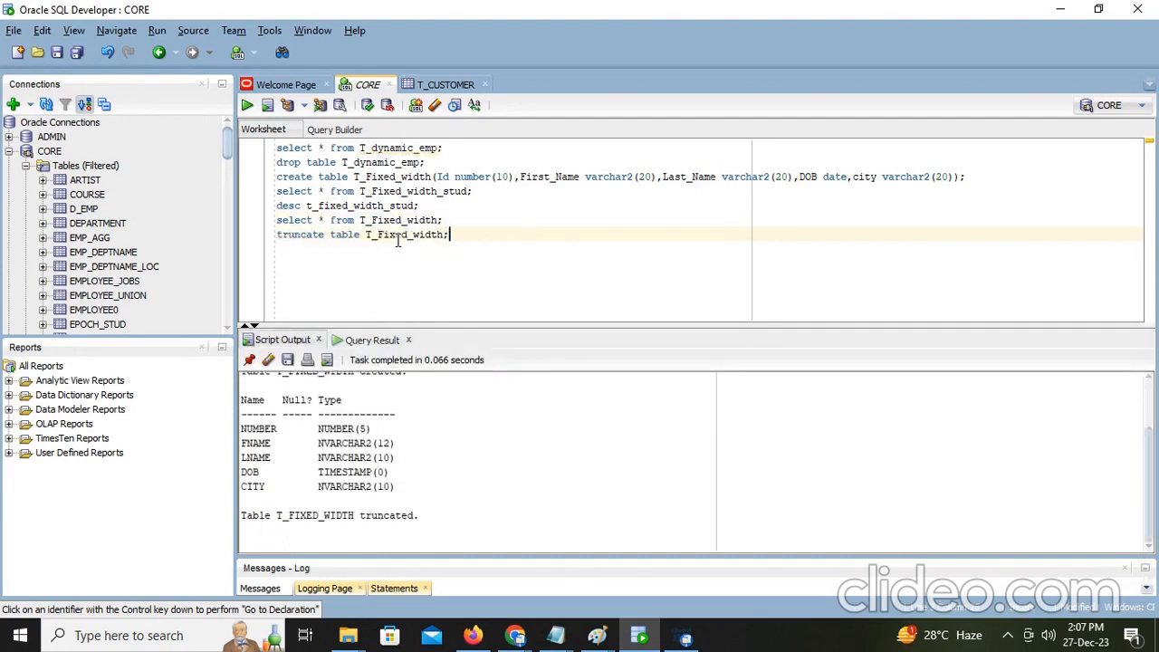
{"action": "left_click", "coordinate": [445, 220]}
{"action": "key", "text": "ctrl+Return"}
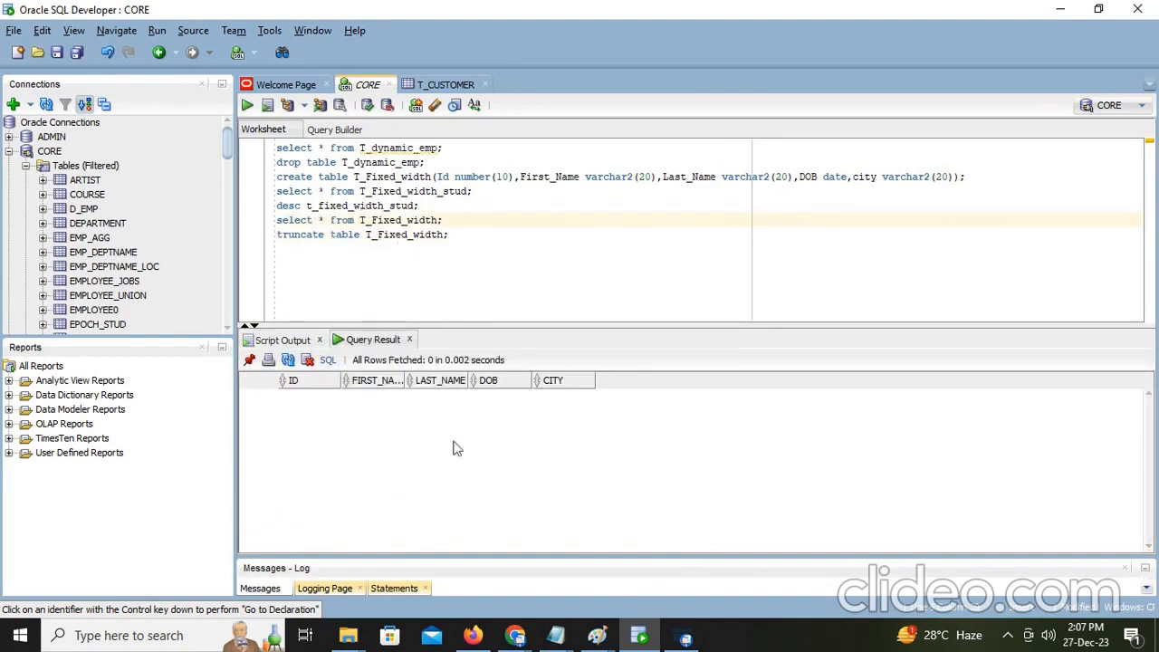
Step: Switch back to Data Integration, search the target objects for t_fixed, choose the existing table T_FIXED_WIDTH, and enable truncating the target
{"action": "left_click", "coordinate": [473, 635]}
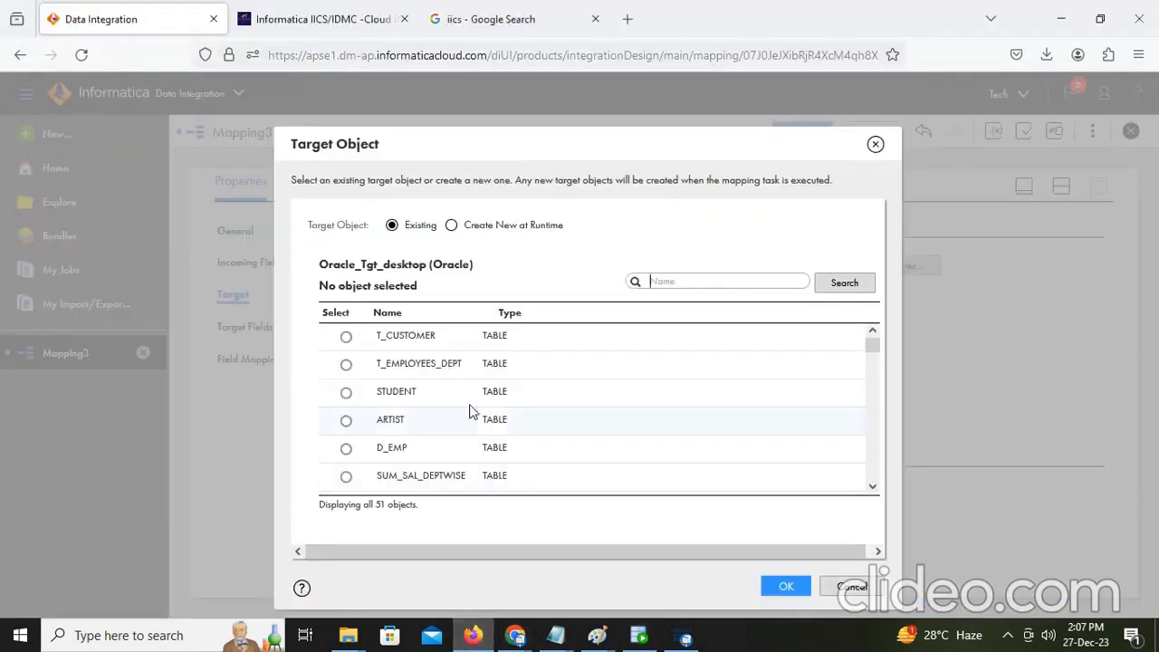
{"action": "left_click", "coordinate": [709, 283]}
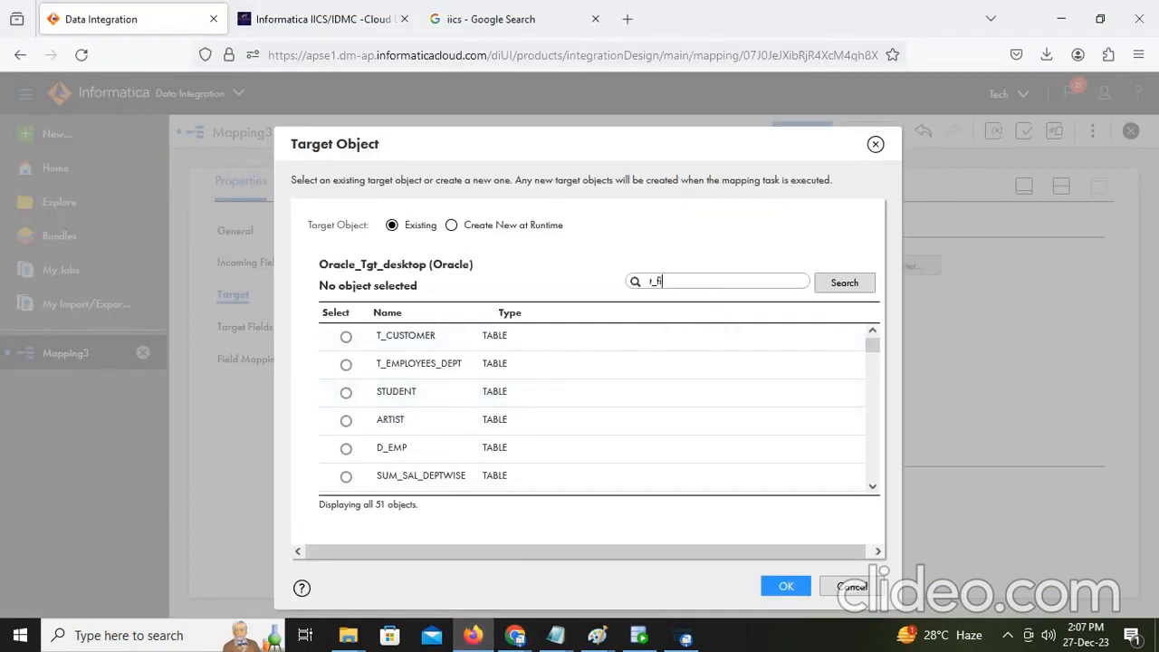
{"action": "left_click", "coordinate": [847, 283]}
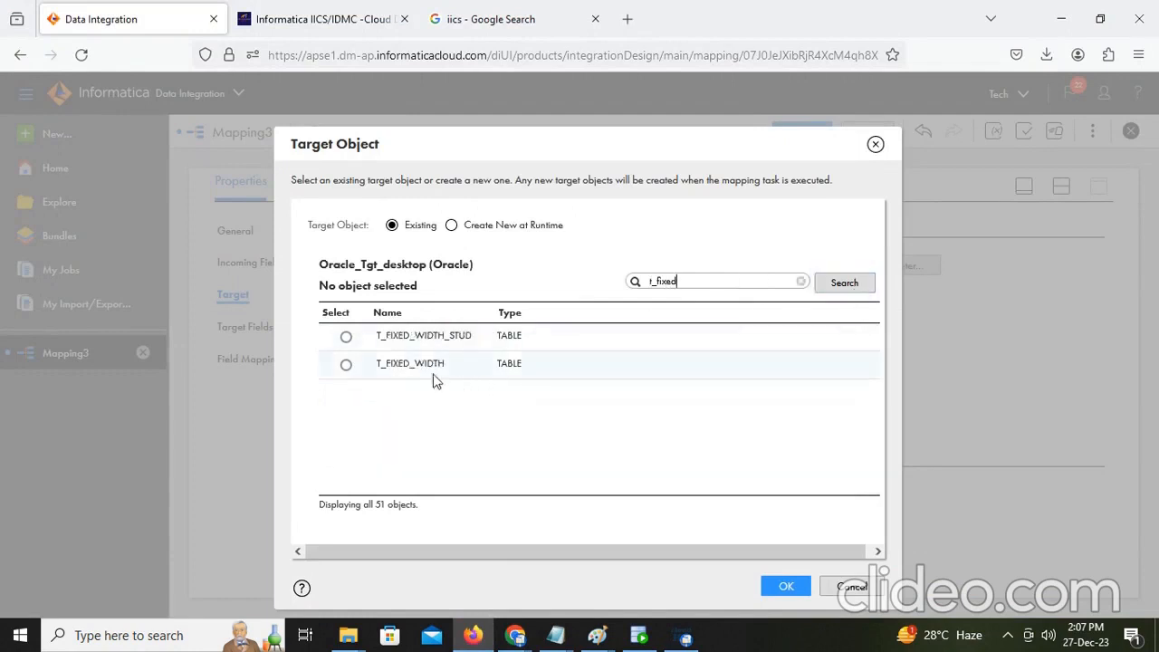
{"action": "left_click", "coordinate": [346, 365]}
{"action": "left_click", "coordinate": [785, 587]}
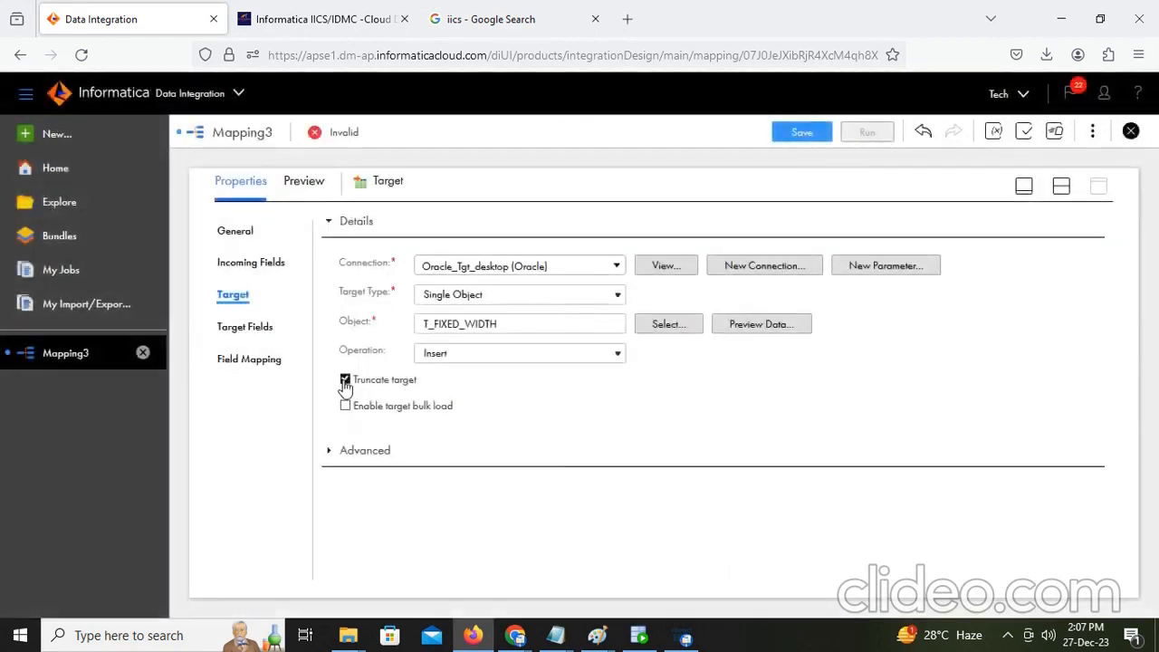
Step: Map the incoming fields to the target fields with Smart Map, map Number to ID manually, and save the mapping
{"action": "left_click", "coordinate": [266, 326]}
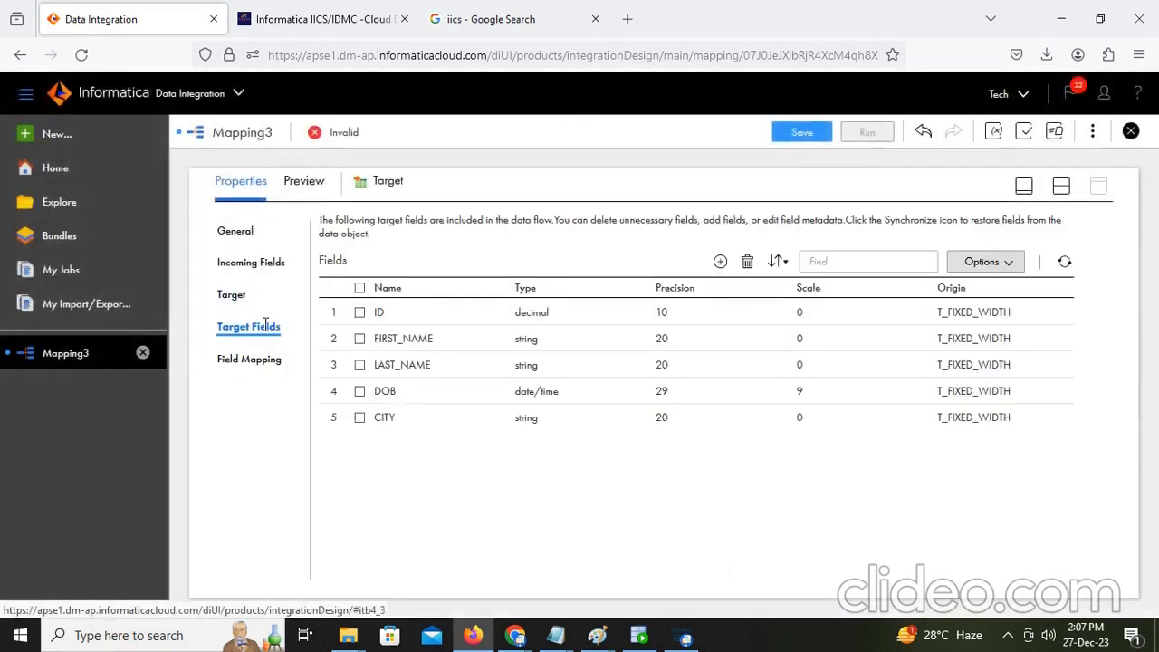
{"action": "left_click", "coordinate": [263, 361]}
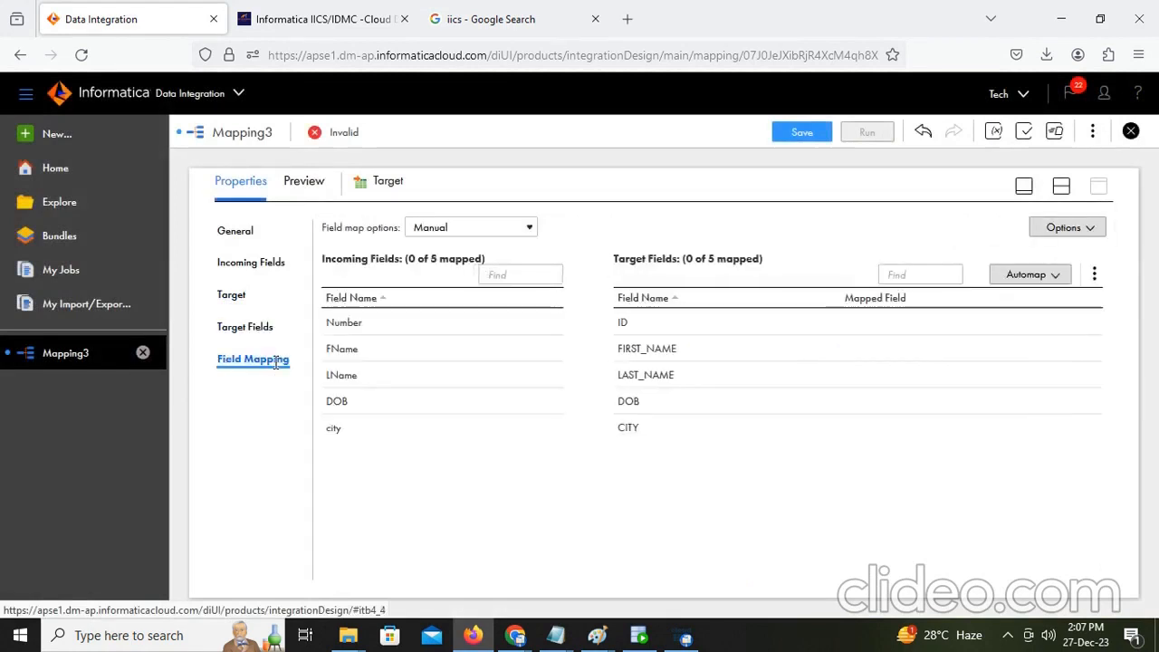
{"action": "left_click", "coordinate": [1056, 279]}
{"action": "left_click", "coordinate": [951, 331]}
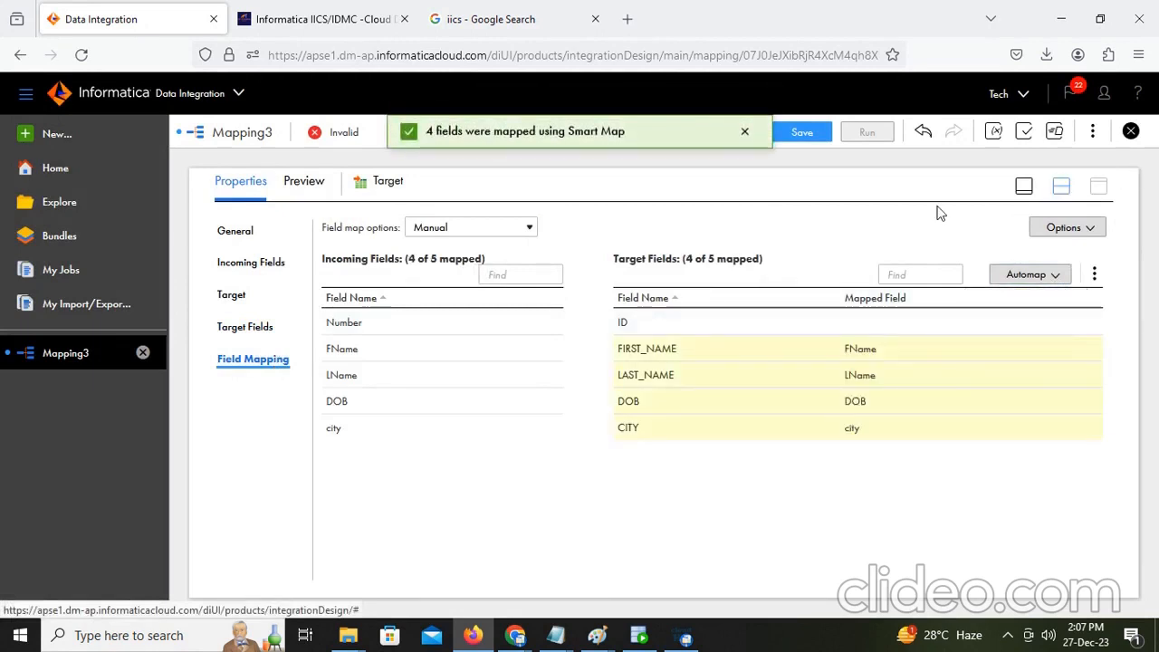
{"action": "left_click_drag", "start_coordinate": [369, 332], "coordinate": [874, 319]}
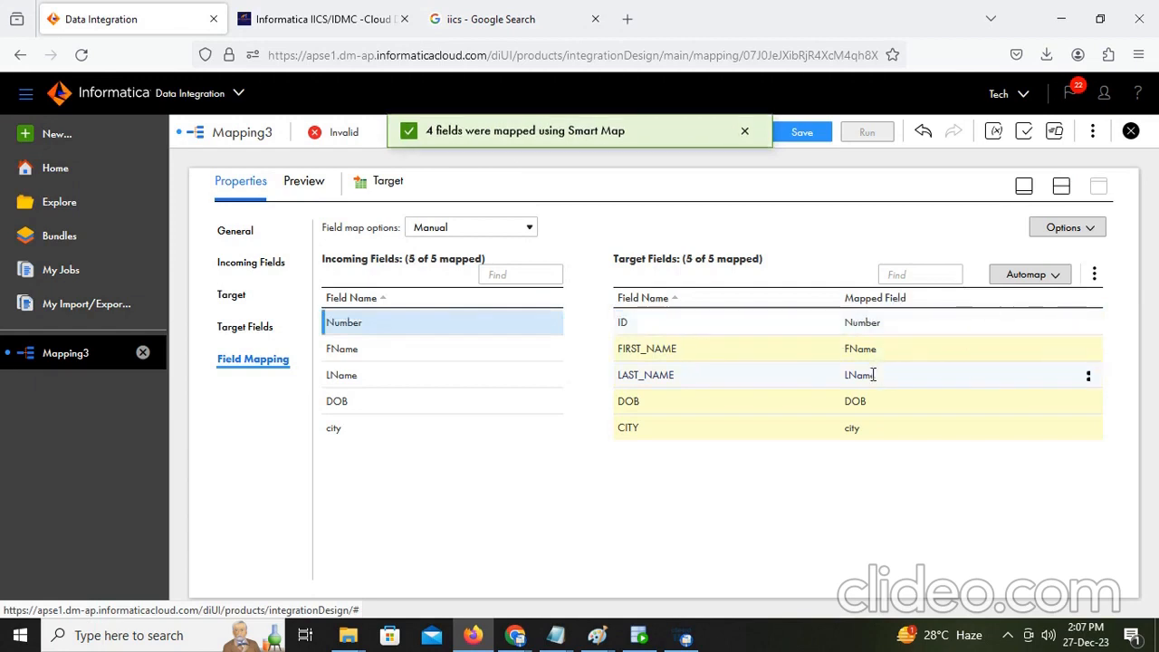
{"action": "left_click", "coordinate": [798, 135]}
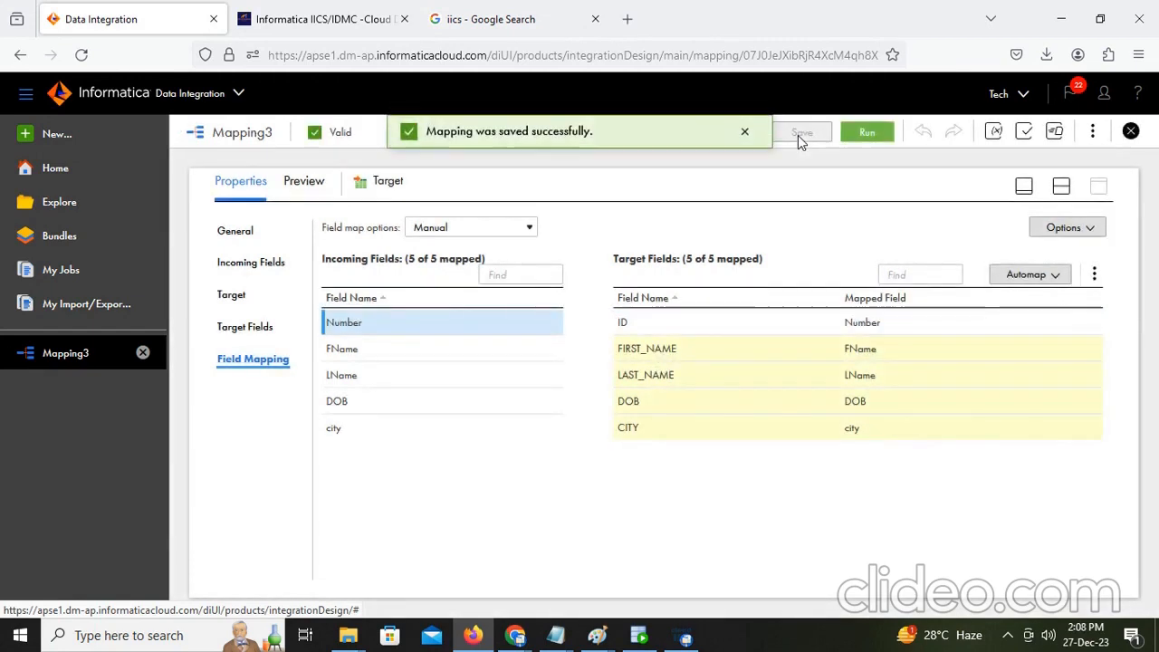
Step: Run Mapping3 in the runtime environment DESKTOP-VTL1F6J and show its job in My Jobs
{"action": "left_click", "coordinate": [867, 136]}
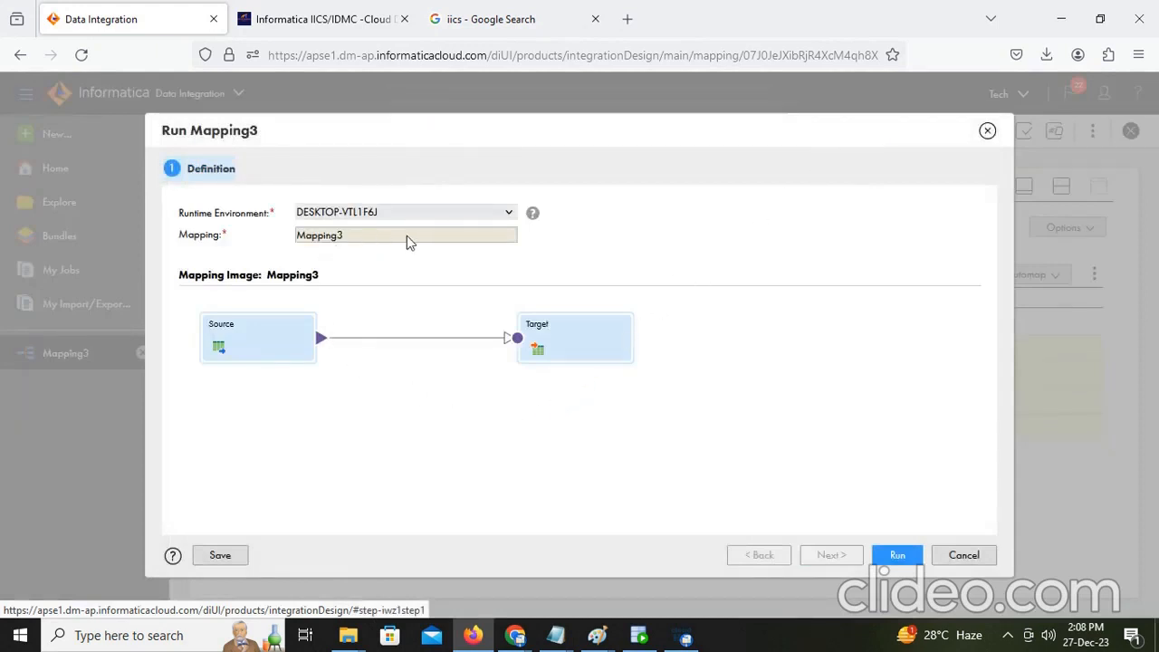
{"action": "left_click", "coordinate": [910, 562]}
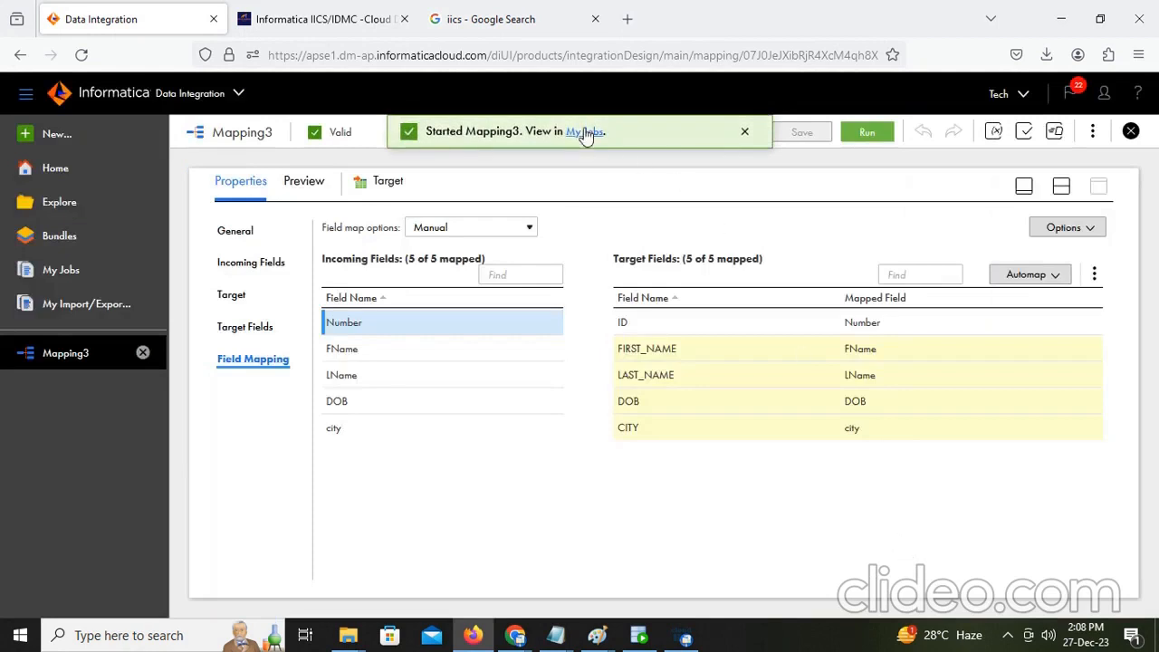
{"action": "left_click", "coordinate": [584, 132]}
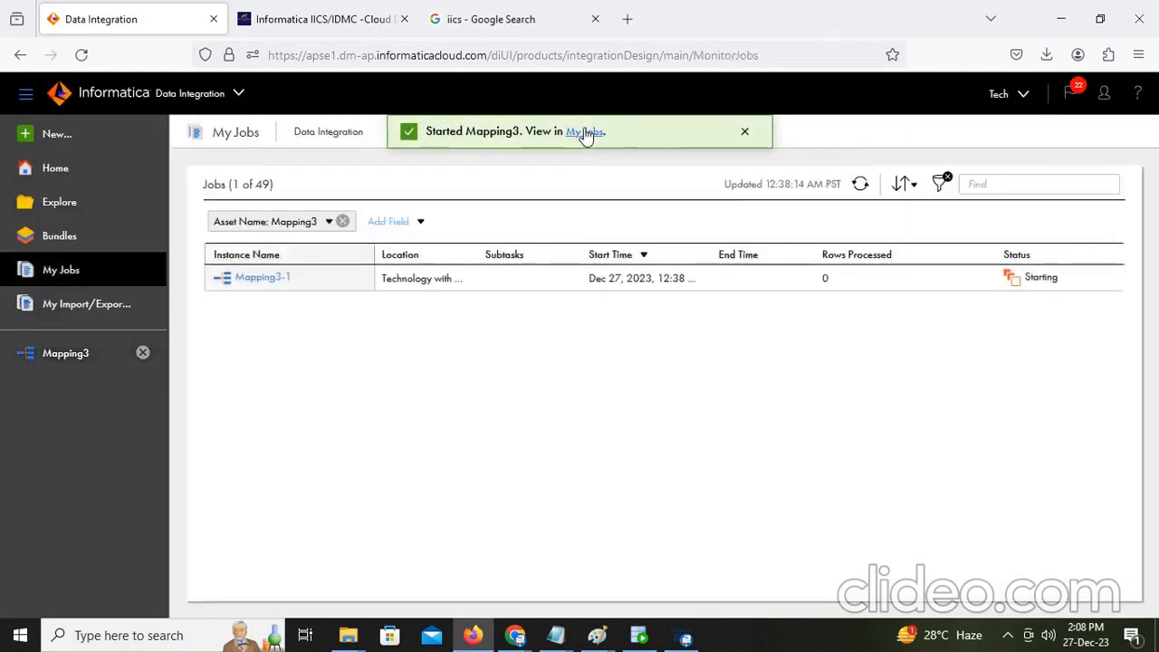
Step: Refresh the job list until the Mapping3 run finishes, and examine the job's source and target row results
{"action": "left_click", "coordinate": [860, 185]}
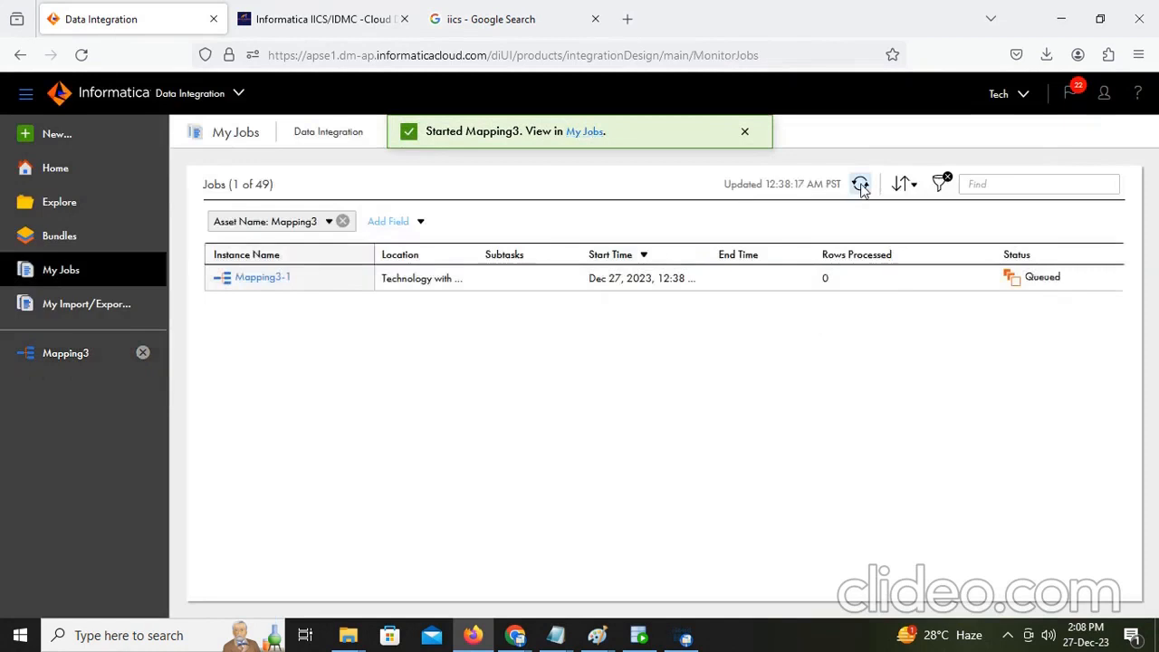
{"action": "left_click", "coordinate": [744, 132]}
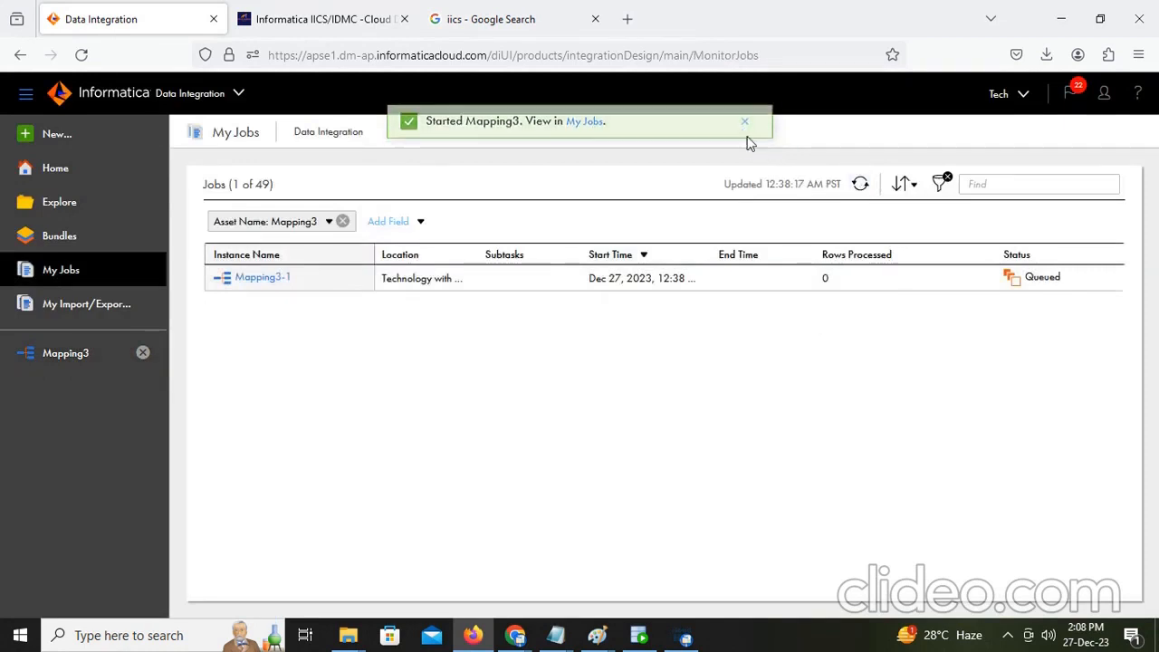
{"action": "left_click", "coordinate": [861, 185]}
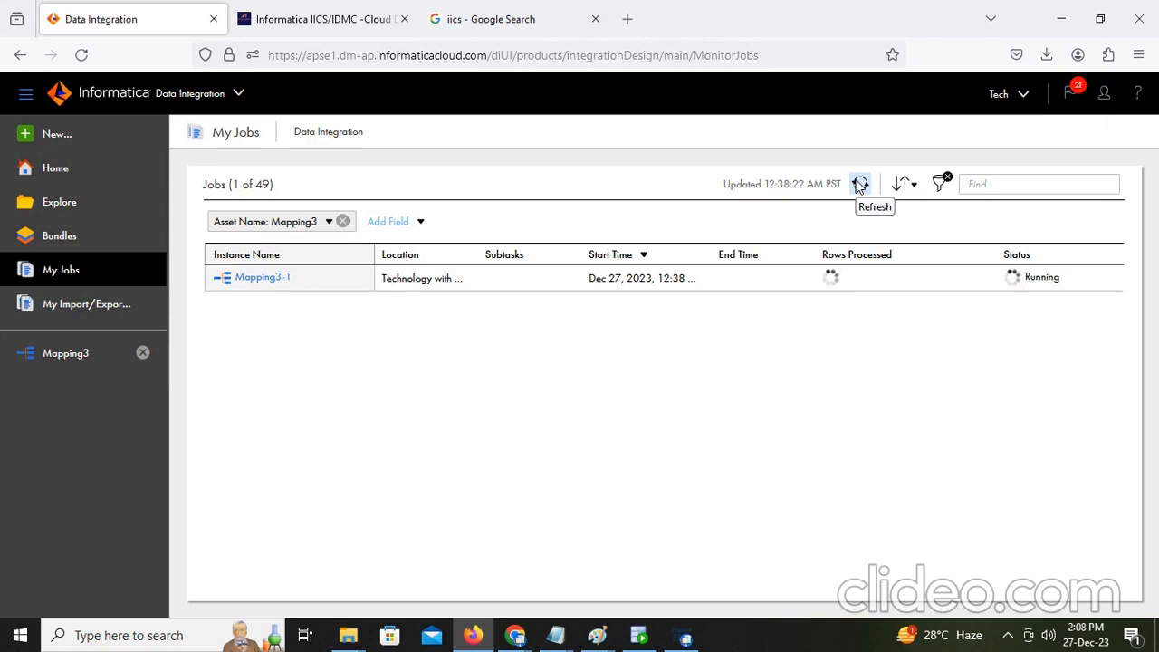
{"action": "left_click", "coordinate": [860, 184]}
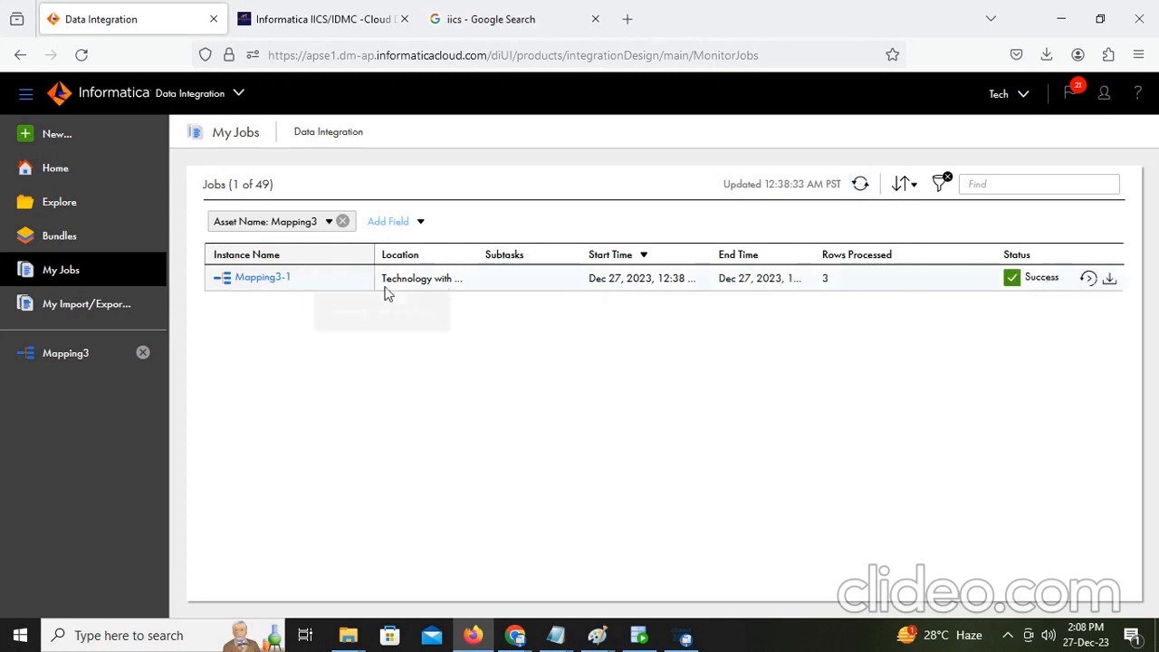
{"action": "left_click", "coordinate": [272, 279]}
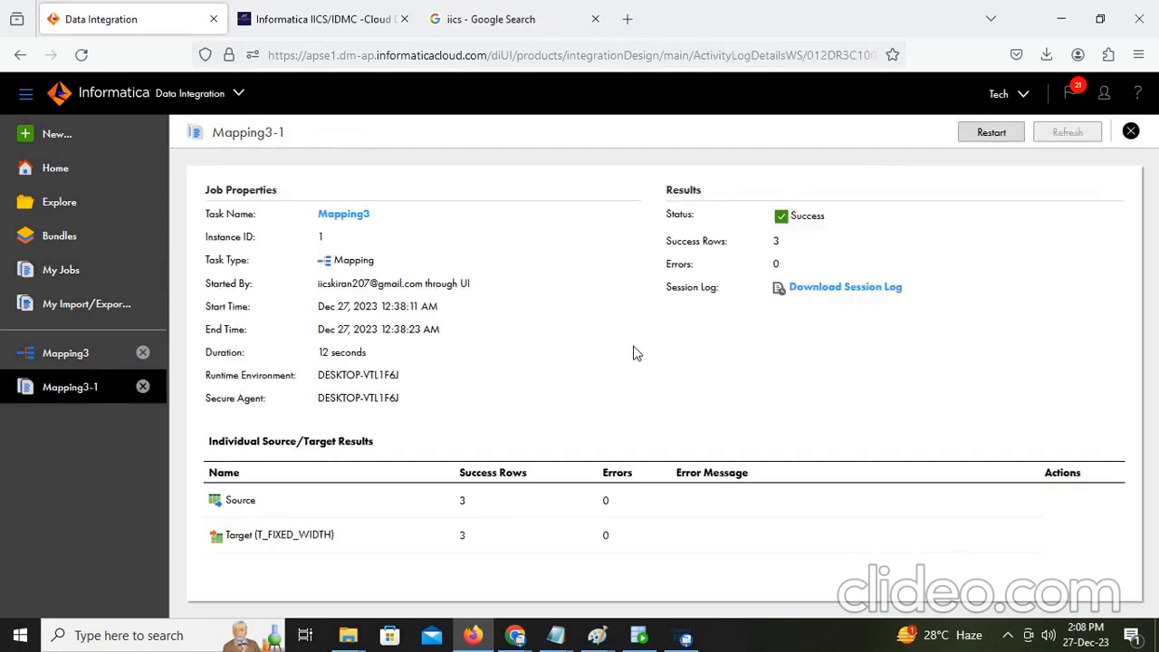
{"action": "left_click_drag", "start_coordinate": [432, 518], "coordinate": [444, 540]}
Step: Switch to the src_files folder and open the source file s_FF_CUSTOMER_fw to examine its rows
{"action": "mouse_move", "coordinate": [558, 640]}
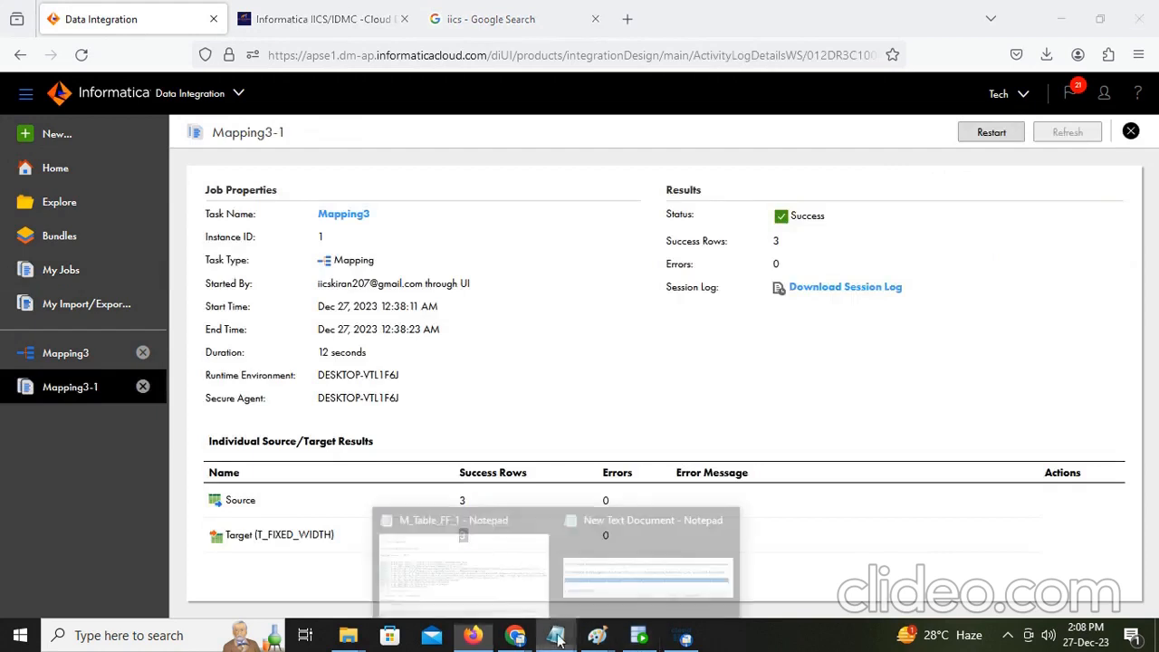
{"action": "mouse_move", "coordinate": [348, 635]}
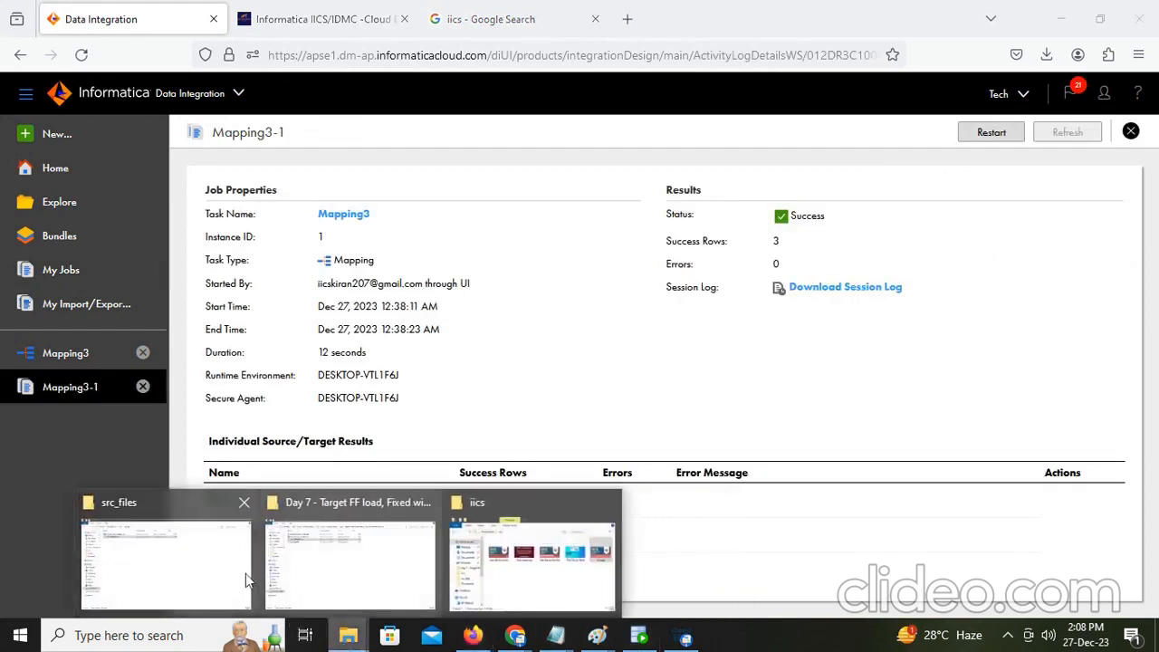
{"action": "left_click", "coordinate": [212, 575]}
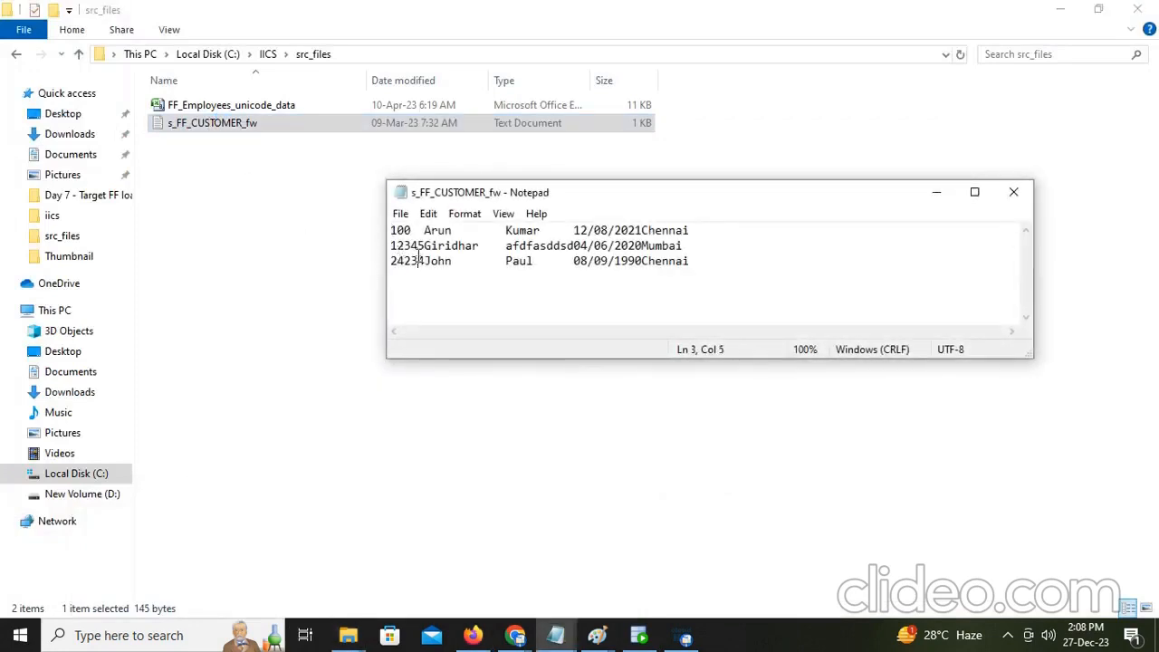
Step: Look over the source file's rows, switch to Oracle SQL Developer and run select * from T_Fixed_width to check the loaded data
{"action": "key", "text": "Up"}
{"action": "key", "text": "Left"}
{"action": "key", "text": "Up"}
{"action": "key", "text": "Left"}
{"action": "left_click", "coordinate": [474, 634]}
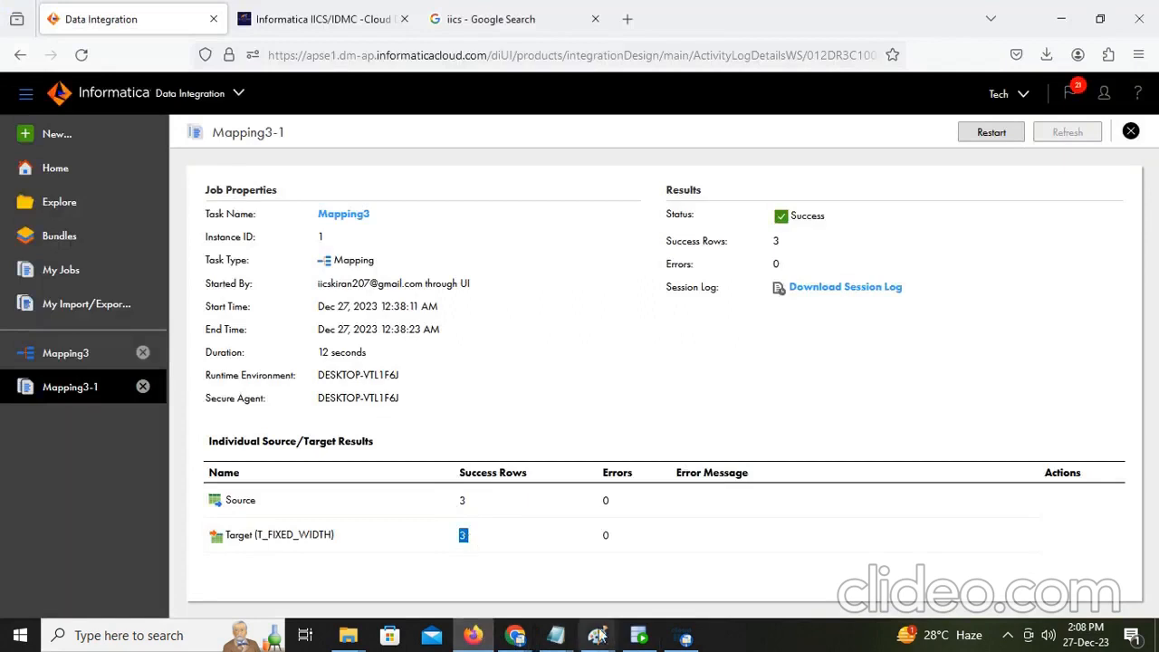
{"action": "left_click", "coordinate": [640, 636]}
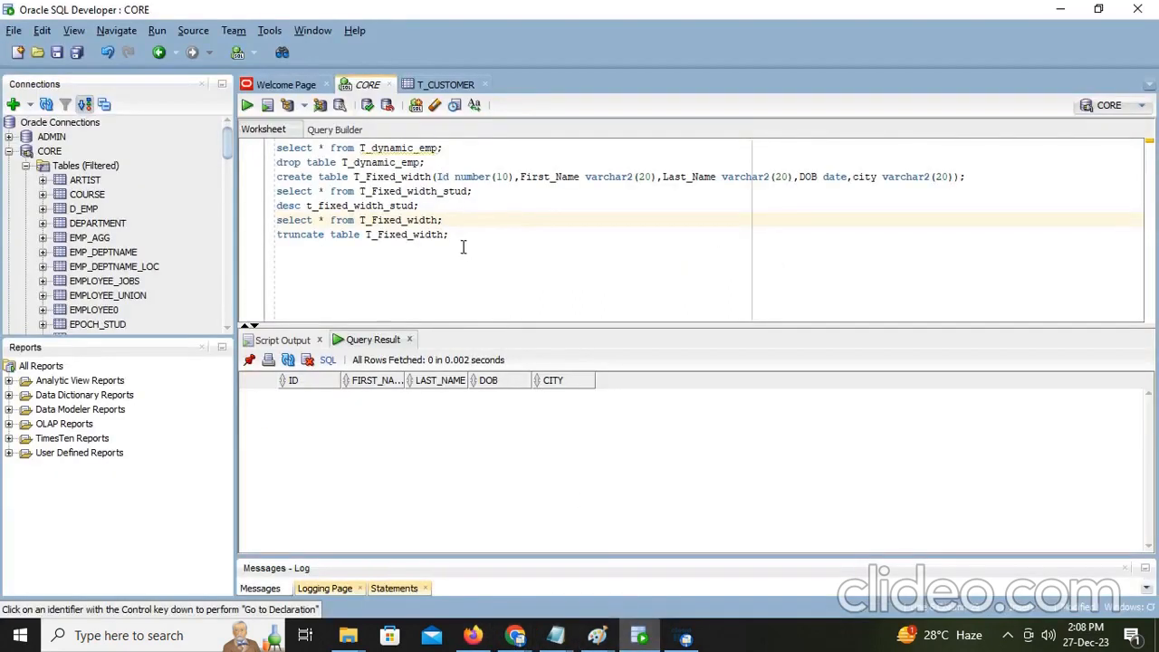
{"action": "key", "text": "ctrl+Return"}
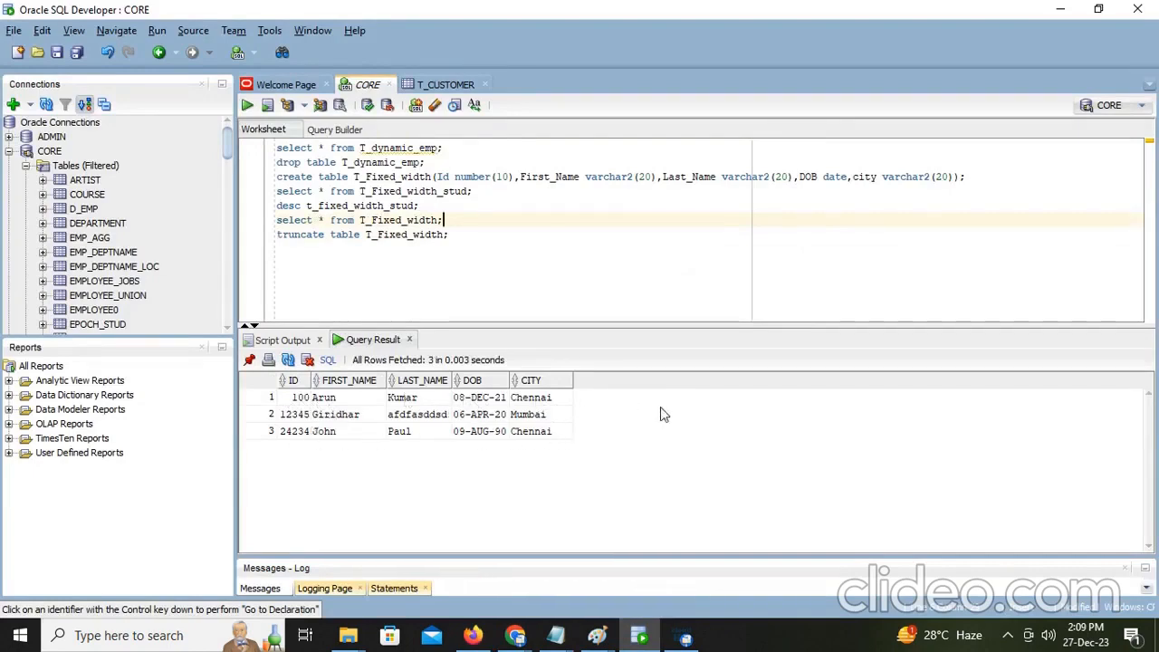
Step: Switch back to Informatica Data Integration, rename the mapping as M_Fixed_width_trim, and save it
{"action": "left_click", "coordinate": [686, 639]}
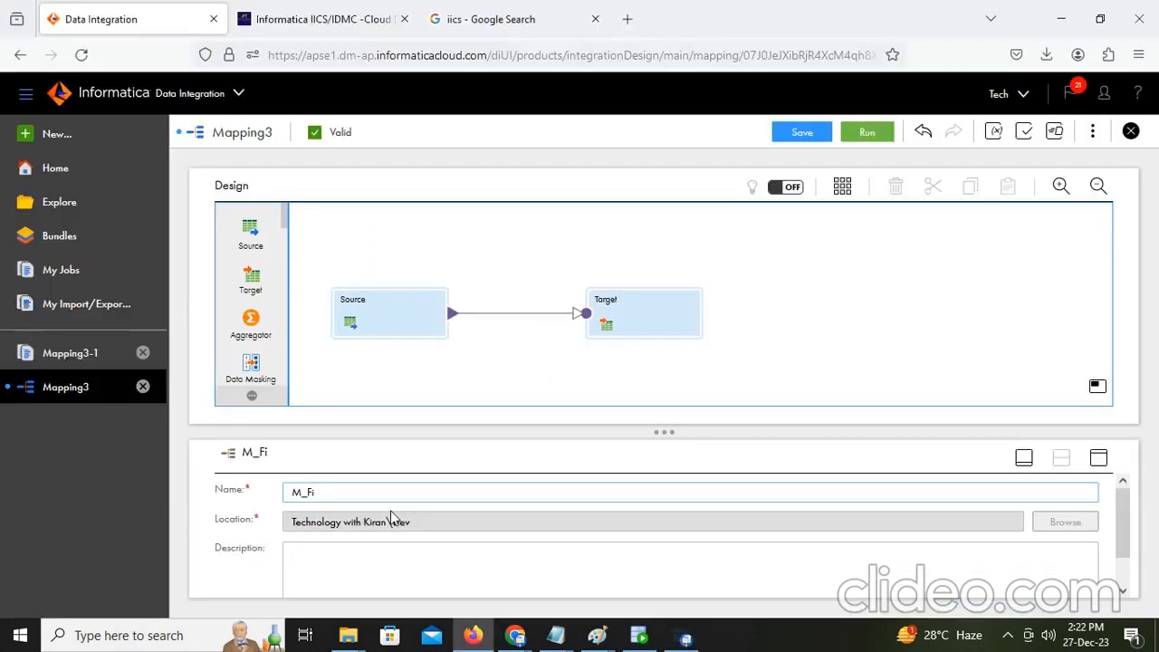
{"action": "type", "text": "xed_width_trim"}
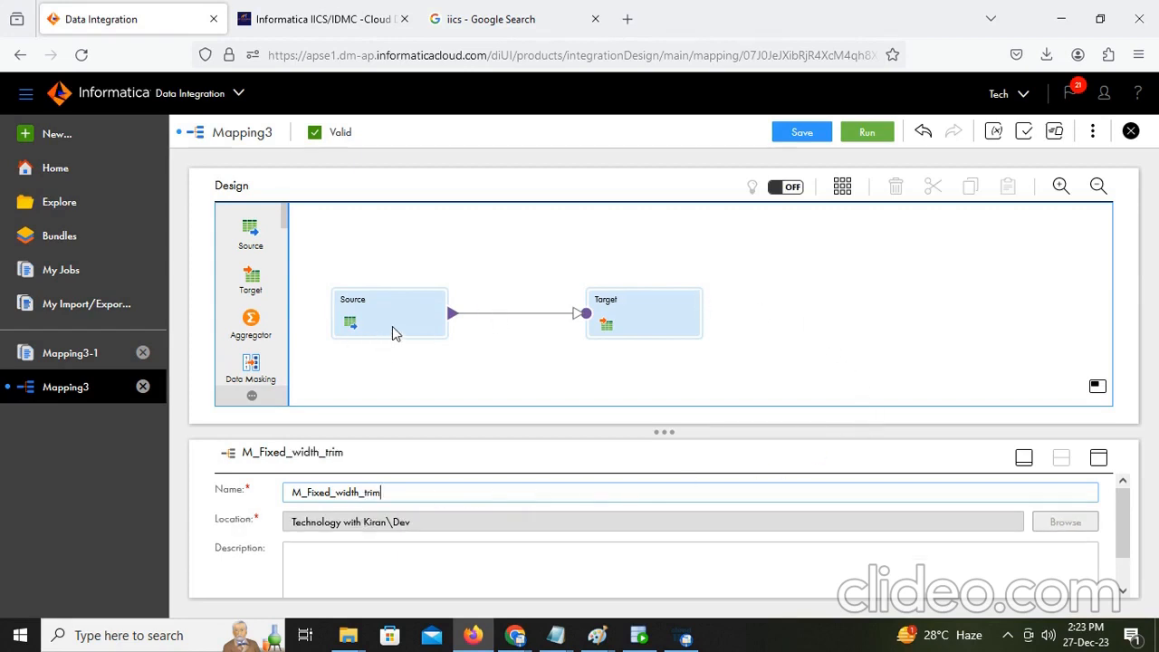
{"action": "left_click", "coordinate": [815, 135]}
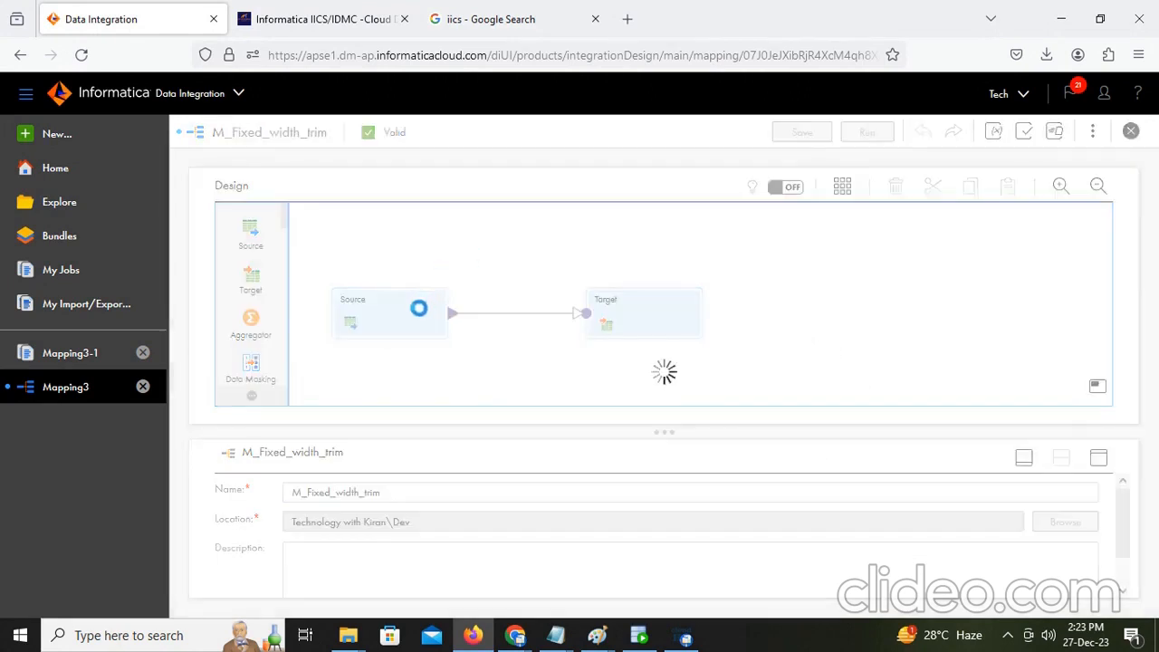
Step: Examine the Source transformation's connection, object, fixed-width formatting options and field list
{"action": "left_click", "coordinate": [420, 310]}
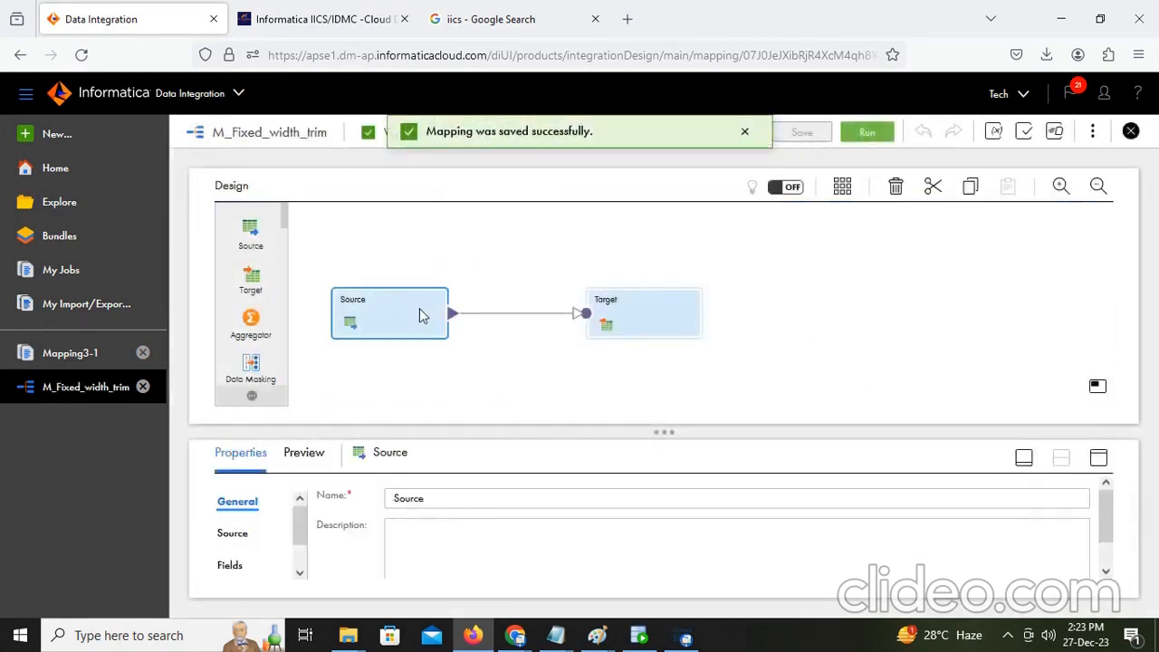
{"action": "left_click", "coordinate": [1099, 457]}
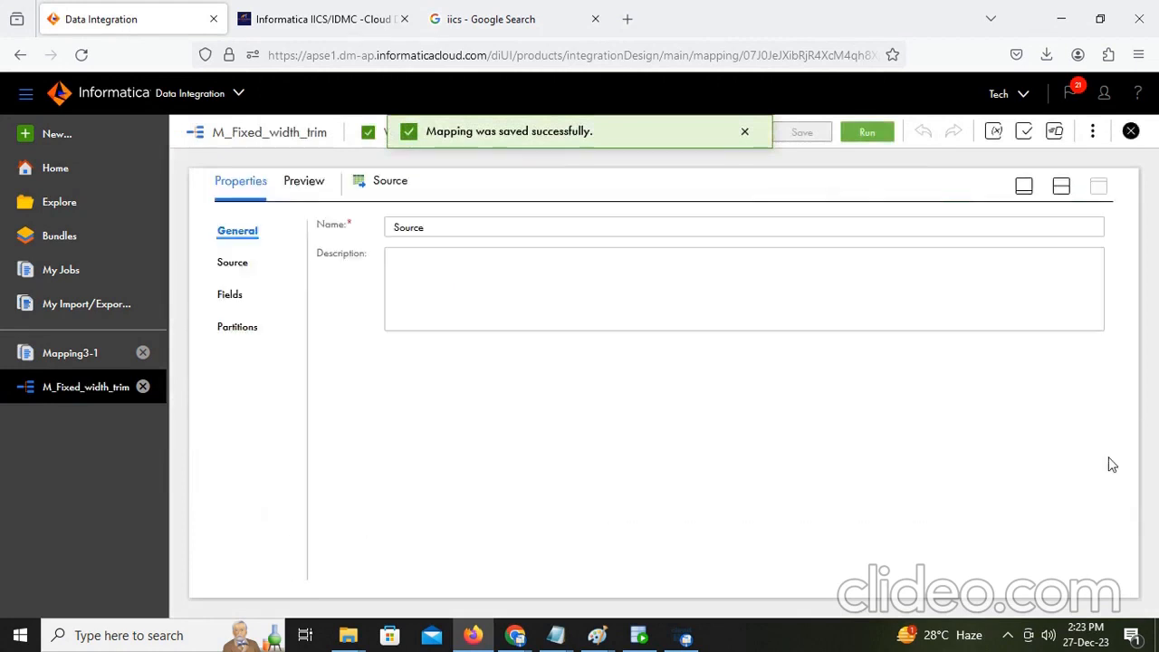
{"action": "left_click", "coordinate": [241, 265]}
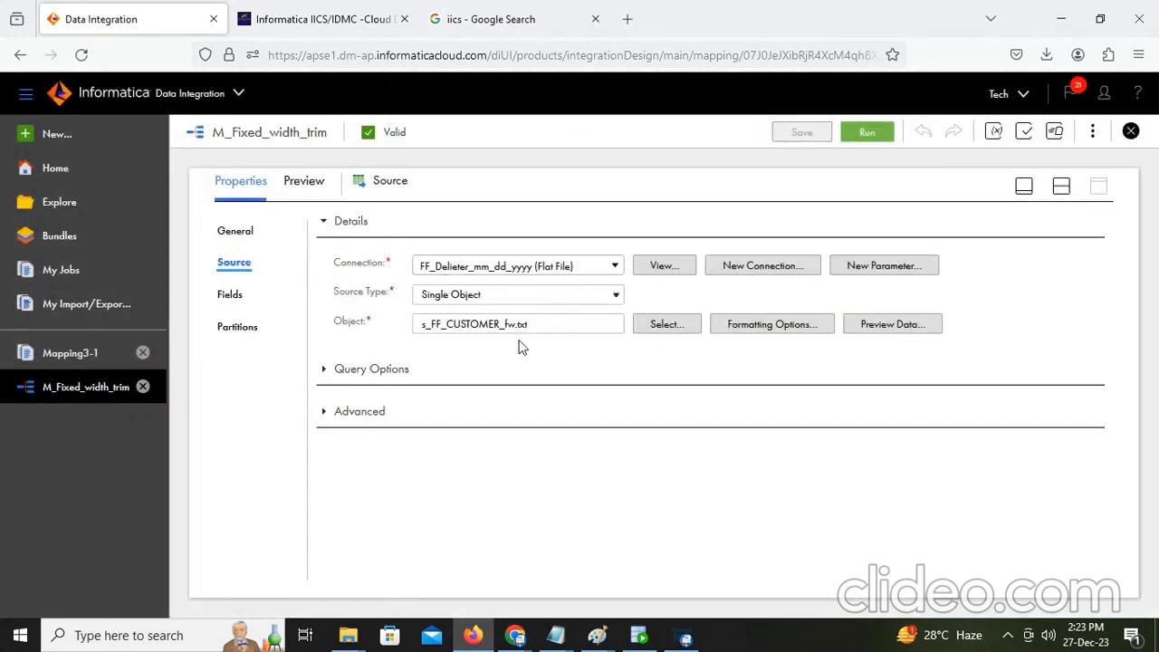
{"action": "left_click", "coordinate": [767, 332]}
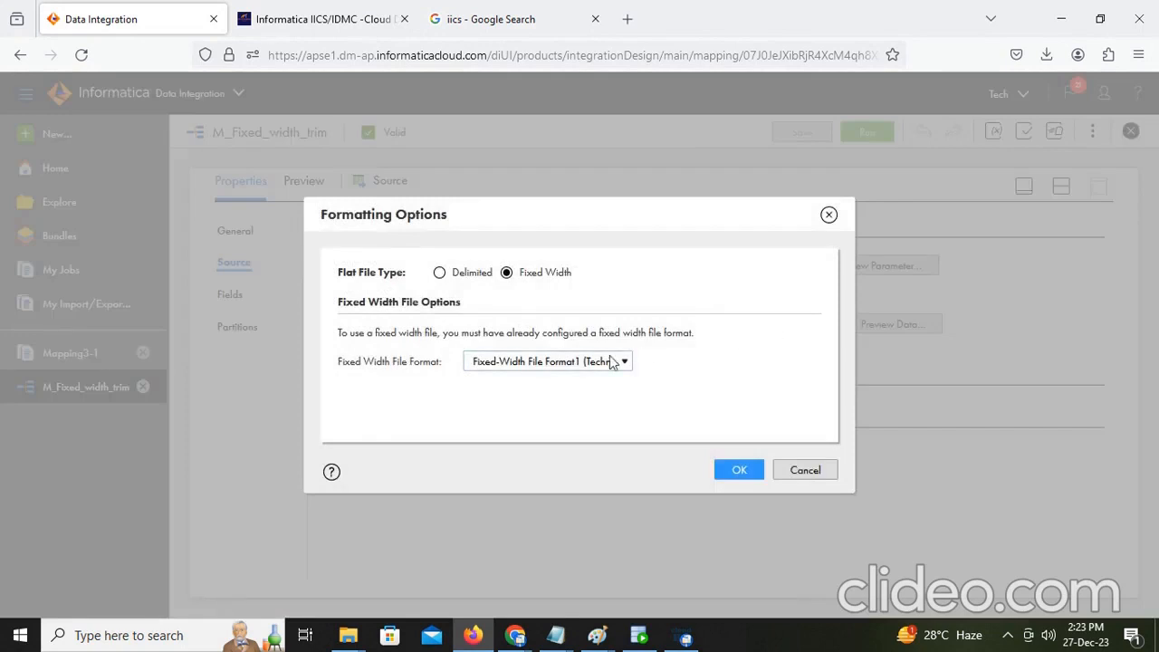
{"action": "left_click", "coordinate": [749, 472]}
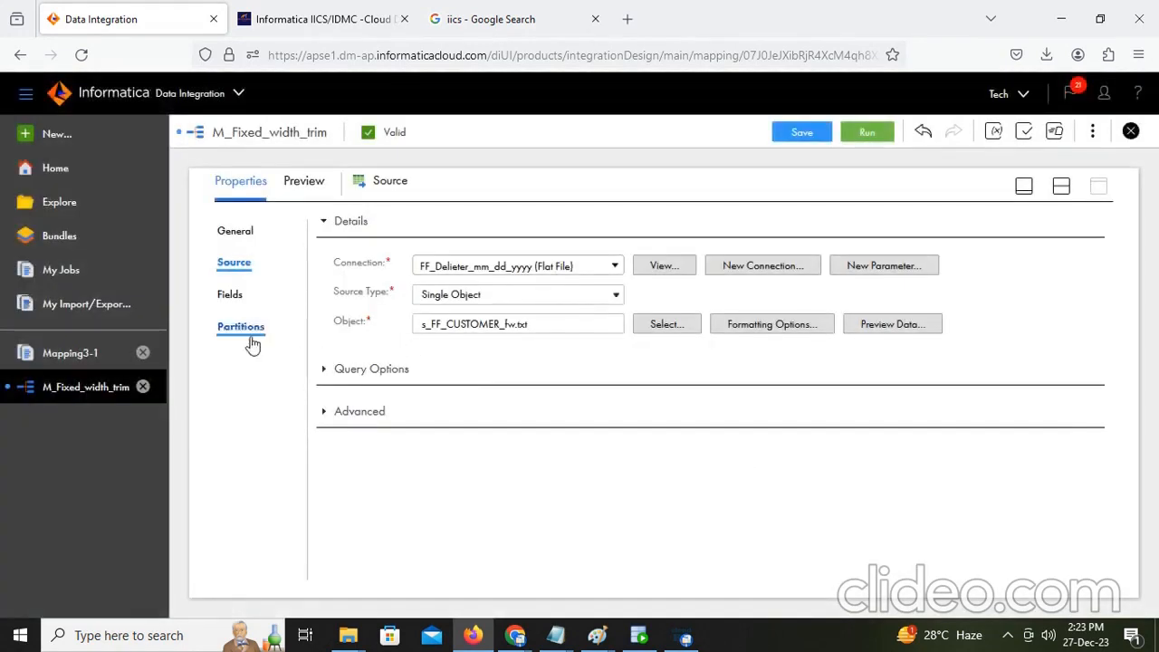
{"action": "left_click", "coordinate": [233, 300]}
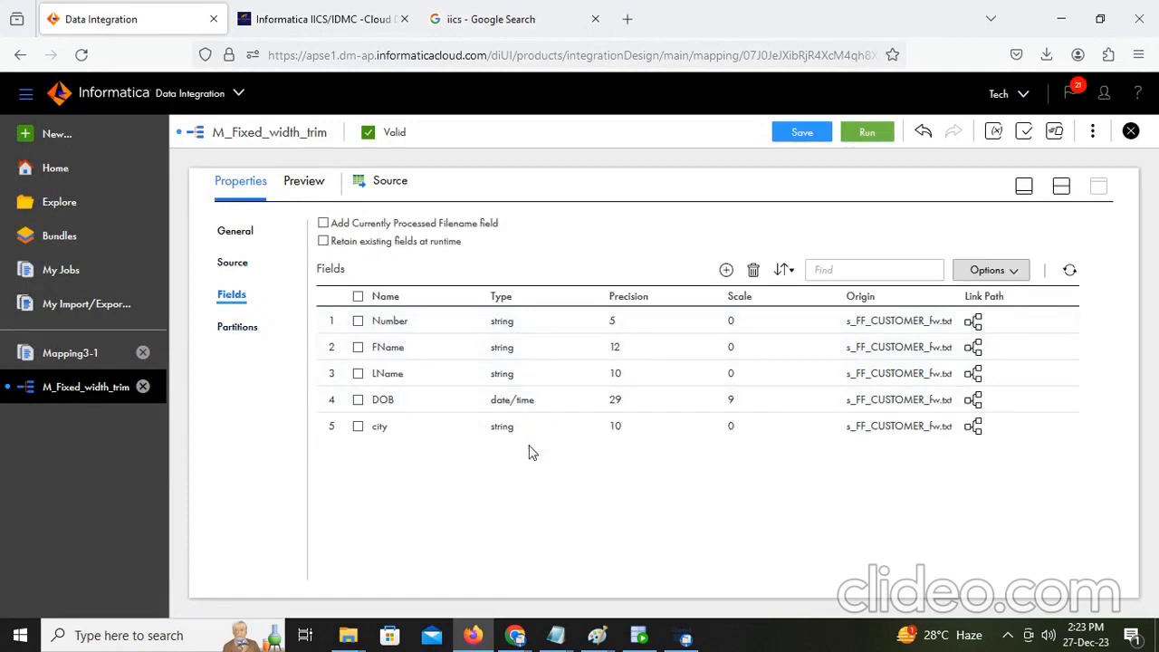
{"action": "left_click", "coordinate": [237, 231]}
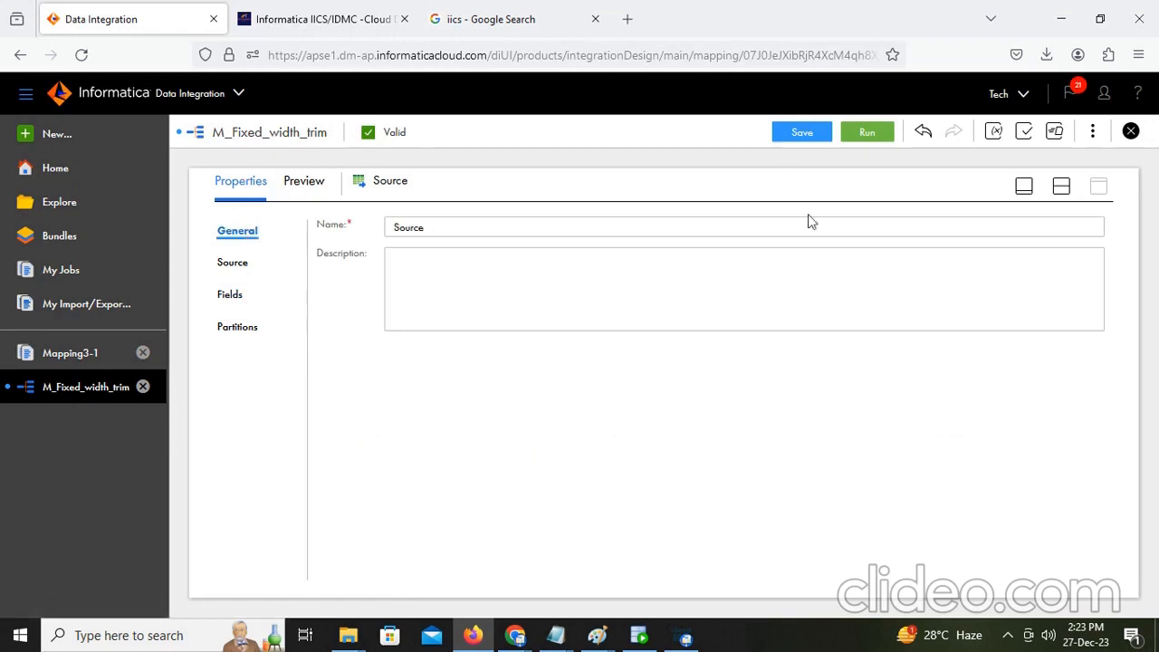
{"action": "left_click", "coordinate": [1062, 189]}
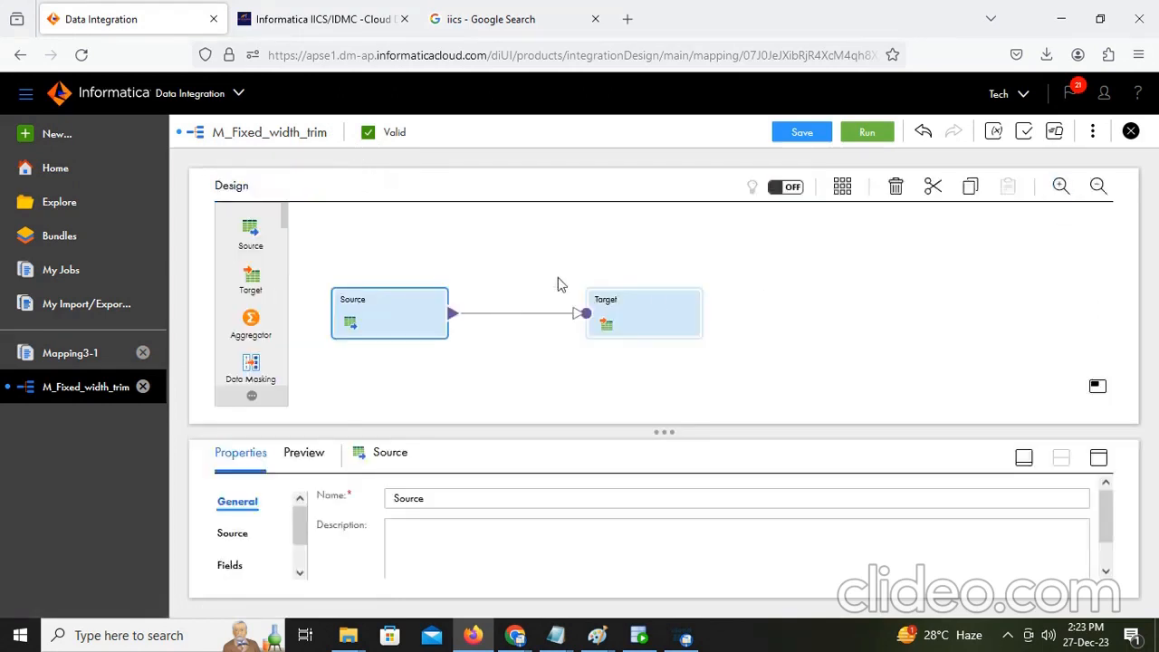
Step: Insert an Expression transformation on the link between Source and Target, and move Target clear of it
{"action": "left_click", "coordinate": [509, 315]}
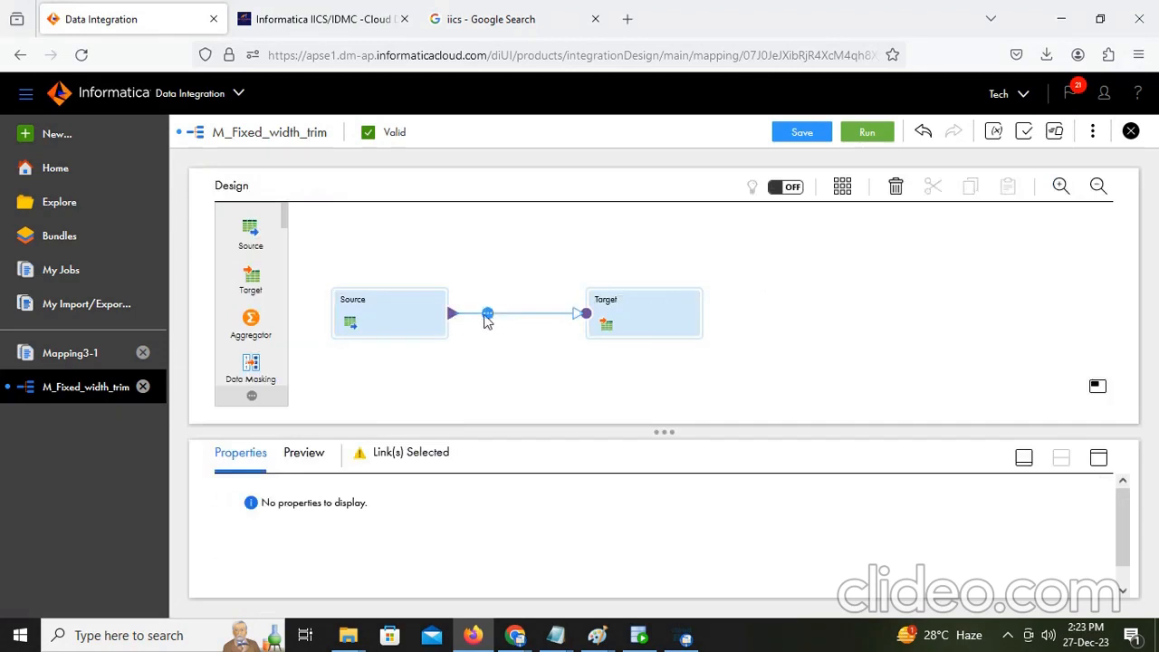
{"action": "left_click", "coordinate": [487, 314]}
{"action": "left_click", "coordinate": [513, 389]}
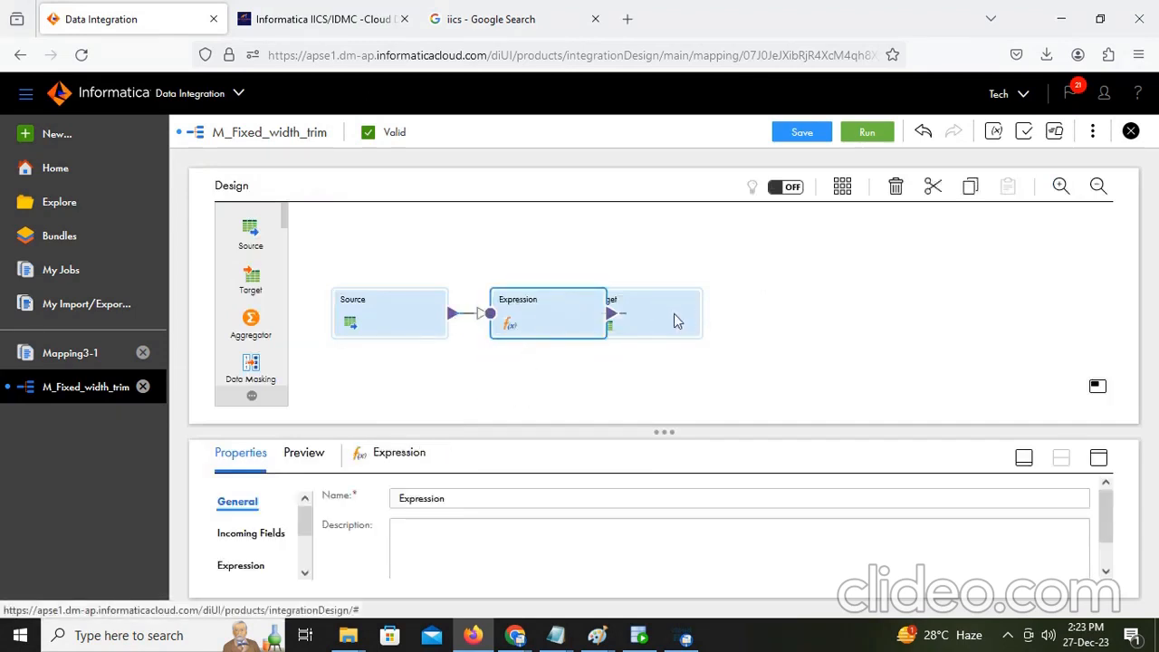
{"action": "left_click_drag", "start_coordinate": [673, 321], "coordinate": [836, 314]}
Step: Examine the Expression transformation's incoming fields, expressions, advanced and window settings
{"action": "left_click", "coordinate": [517, 315]}
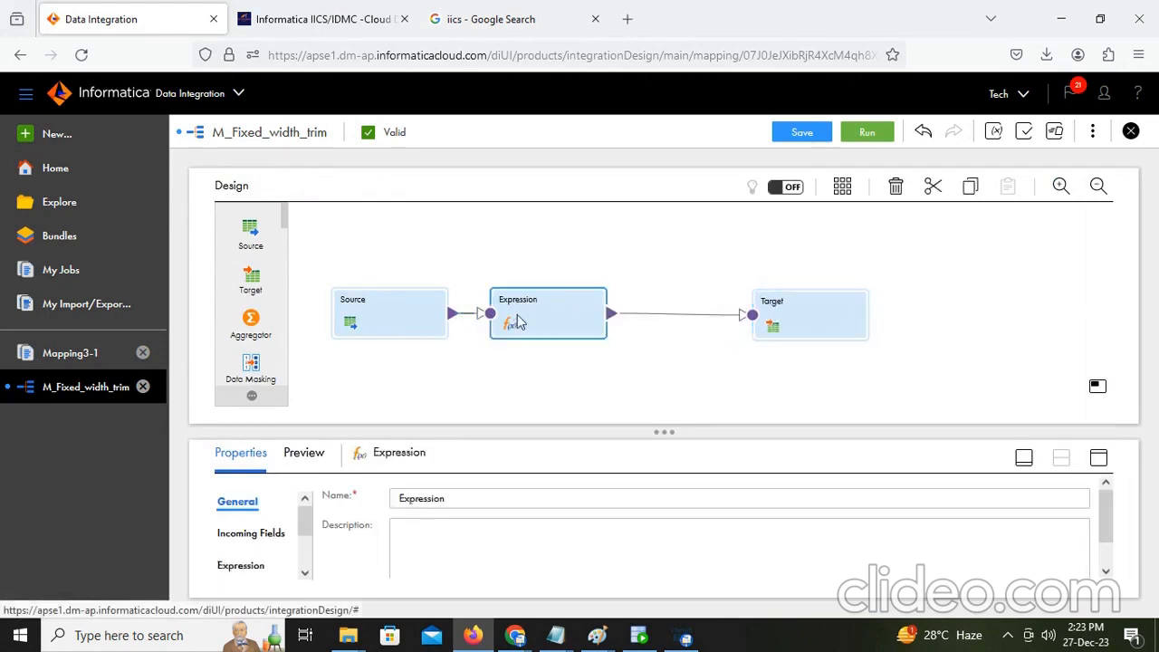
{"action": "left_click", "coordinate": [1099, 459]}
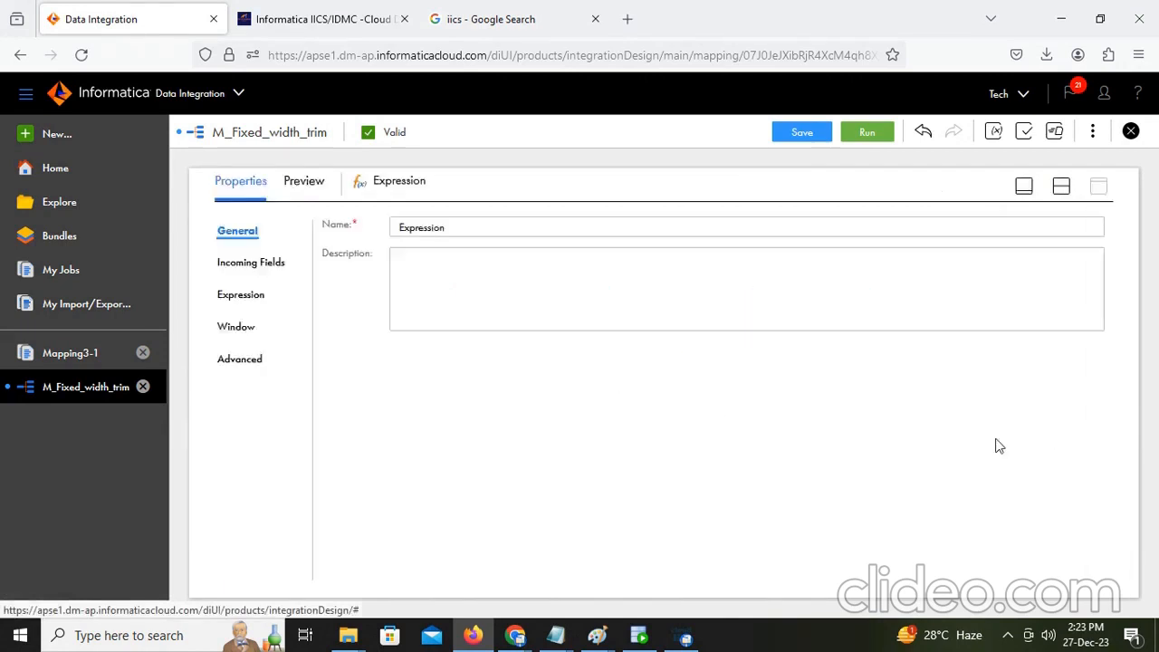
{"action": "left_click", "coordinate": [246, 273]}
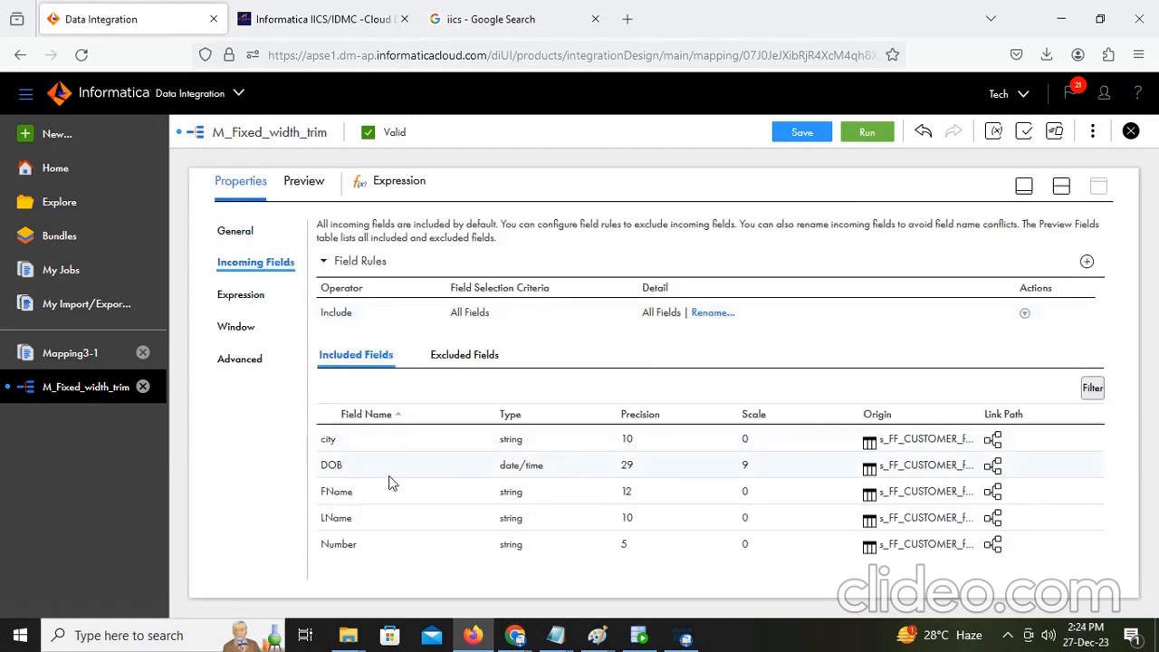
{"action": "left_click", "coordinate": [387, 501]}
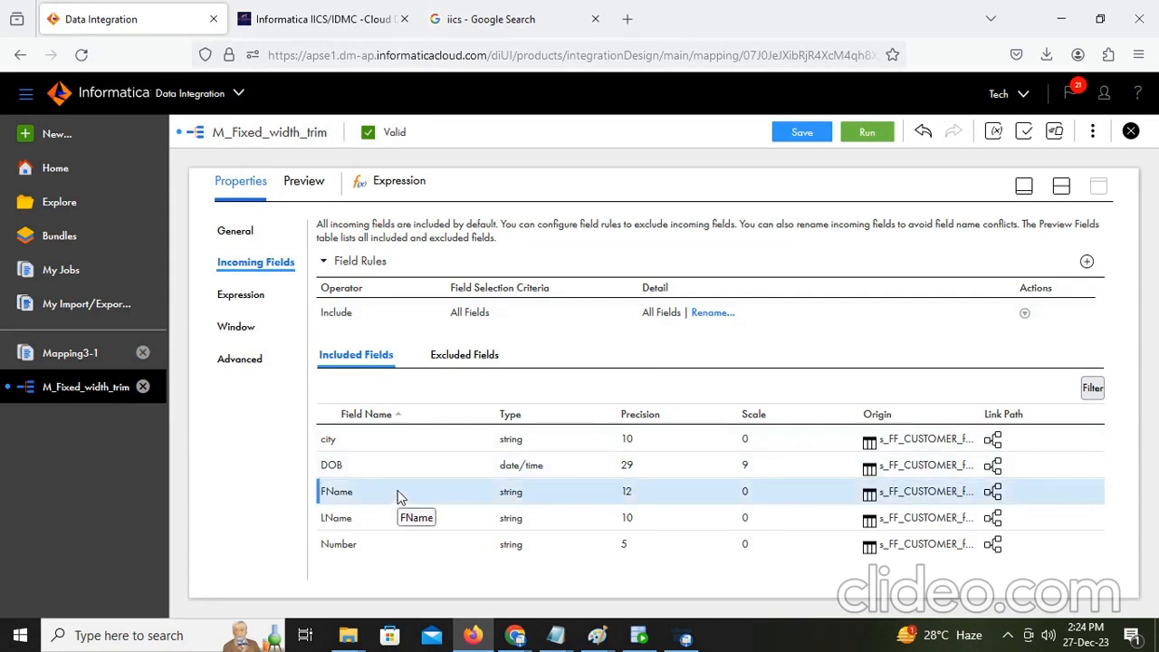
{"action": "left_click", "coordinate": [240, 302]}
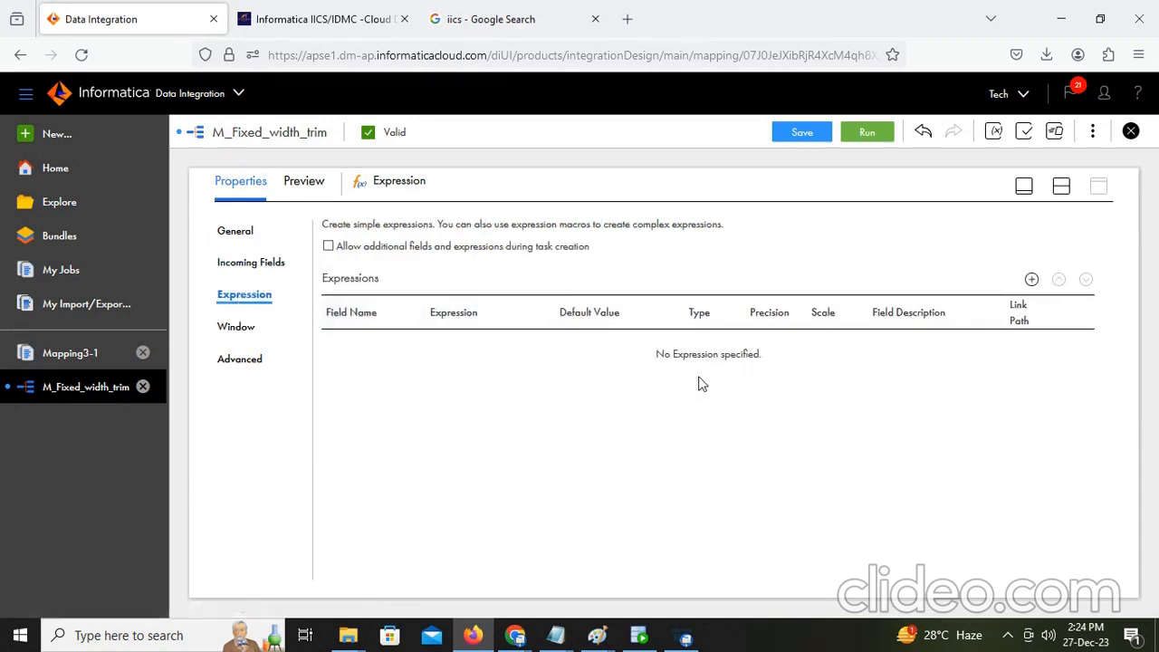
{"action": "left_click", "coordinate": [242, 363]}
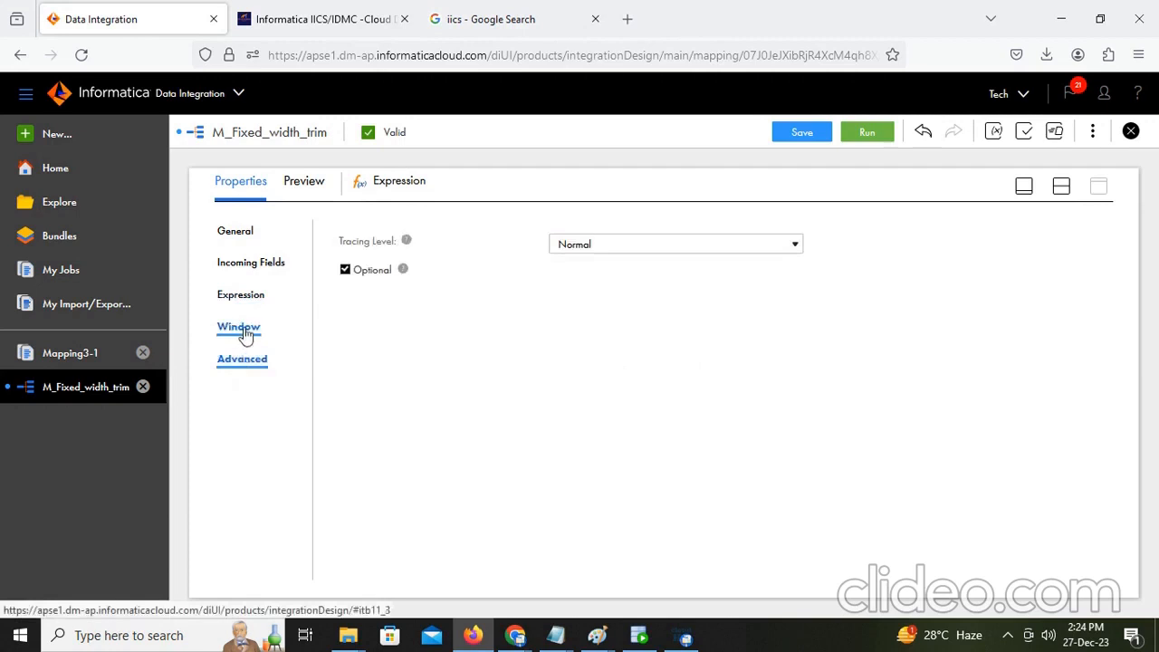
{"action": "left_click", "coordinate": [245, 329]}
Step: Add a string output field named O_First_Name with precision 10 to the Expression transformation
{"action": "left_click", "coordinate": [249, 301]}
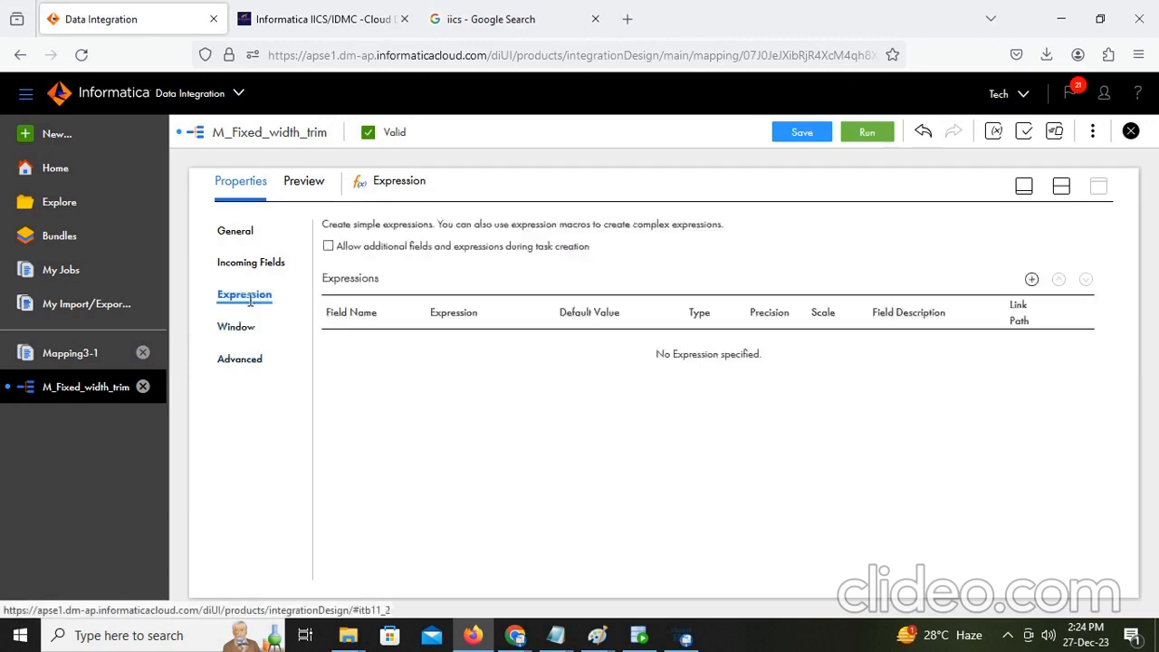
{"action": "left_click", "coordinate": [1033, 280]}
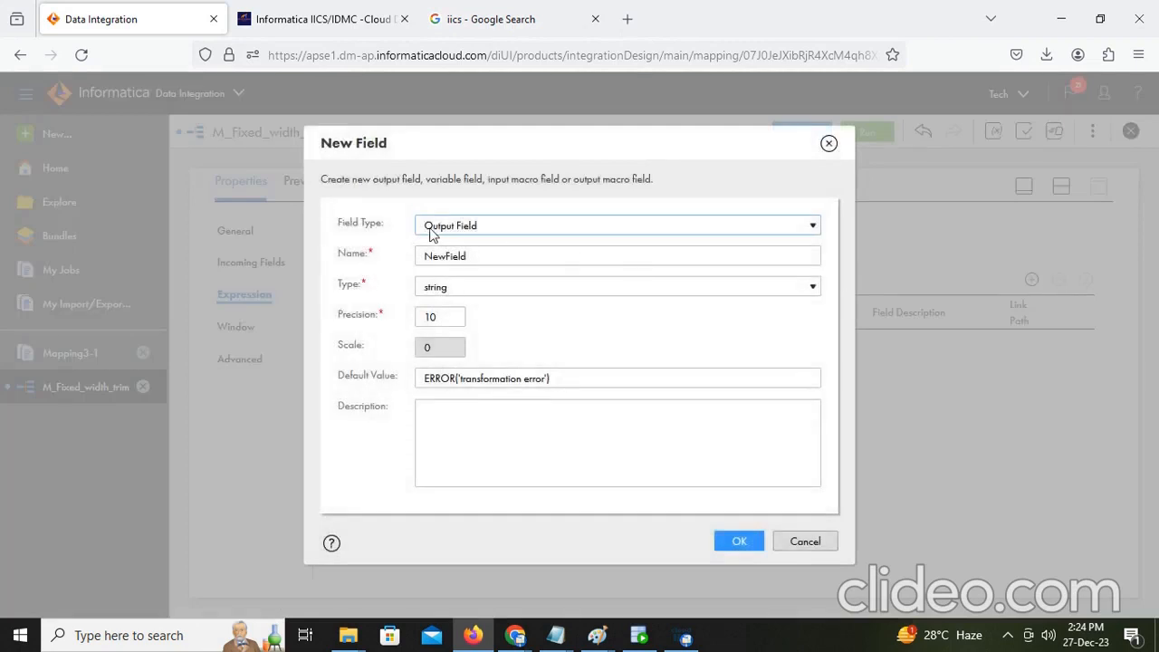
{"action": "left_click_drag", "start_coordinate": [499, 259], "coordinate": [353, 252]}
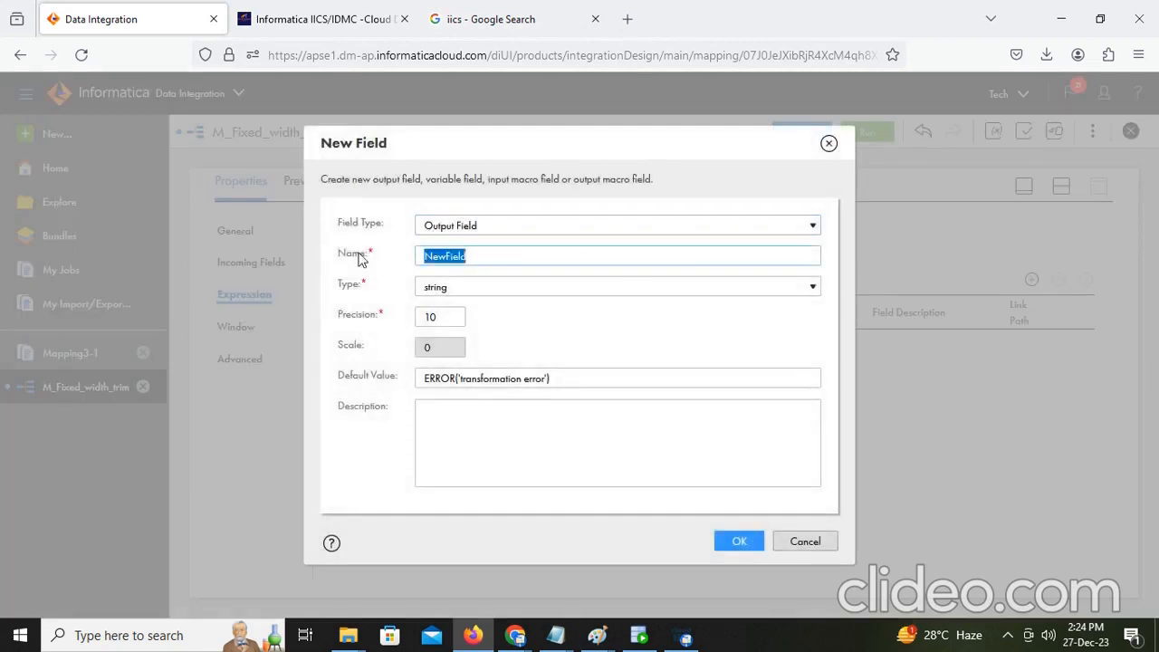
{"action": "type", "text": "O_Last_Name"}
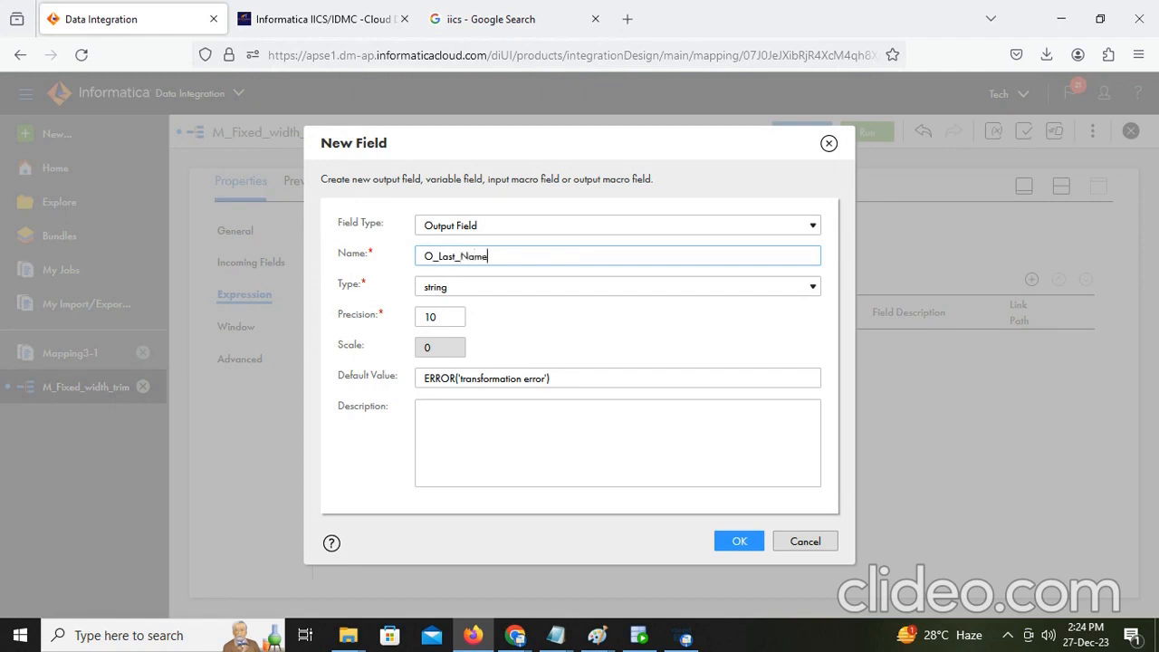
{"action": "key", "text": "BackSpace"}
{"action": "key", "text": "BackSpace"}
{"action": "key", "text": "BackSpace"}
{"action": "left_click", "coordinate": [739, 541]}
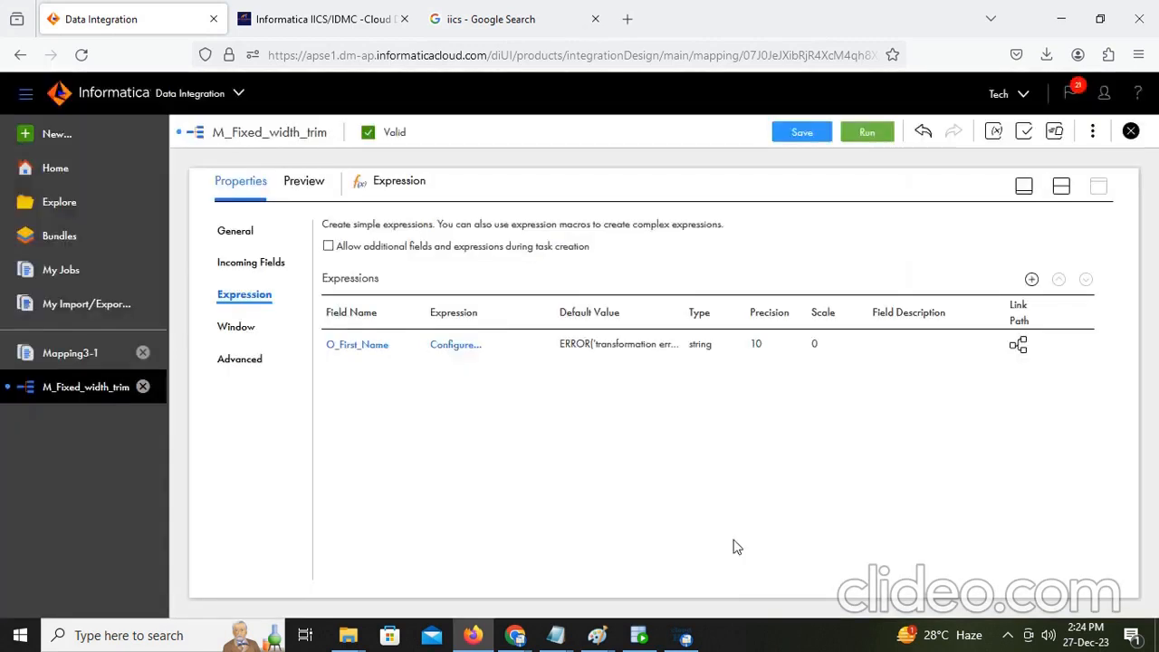
{"action": "left_click", "coordinate": [360, 346]}
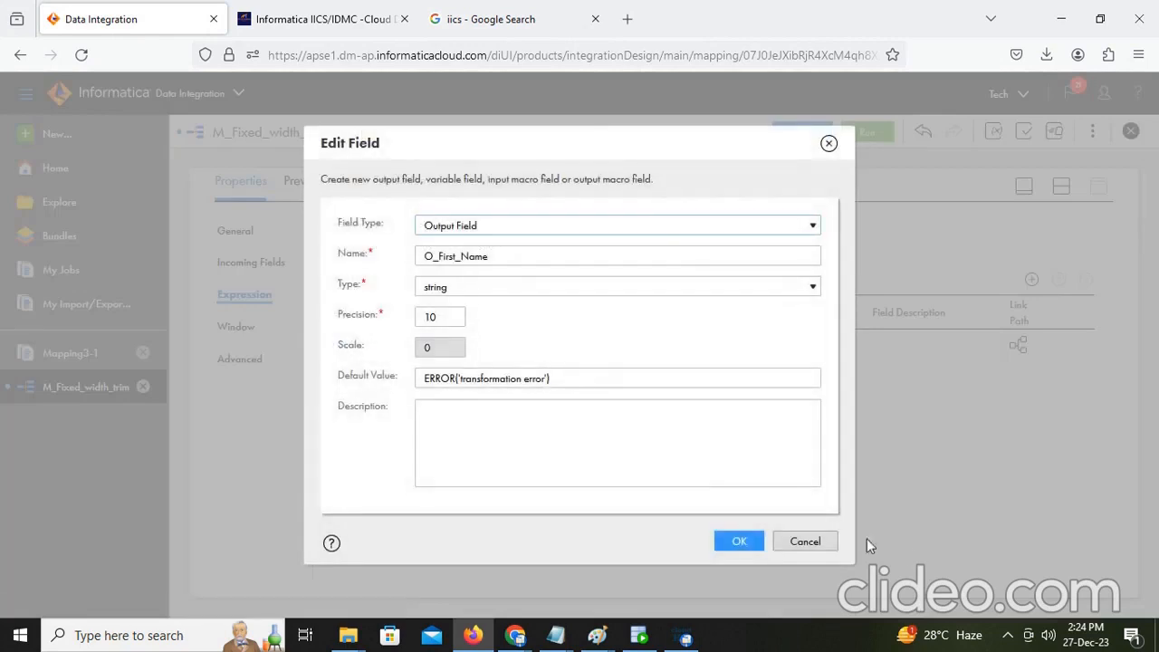
{"action": "left_click", "coordinate": [805, 542]}
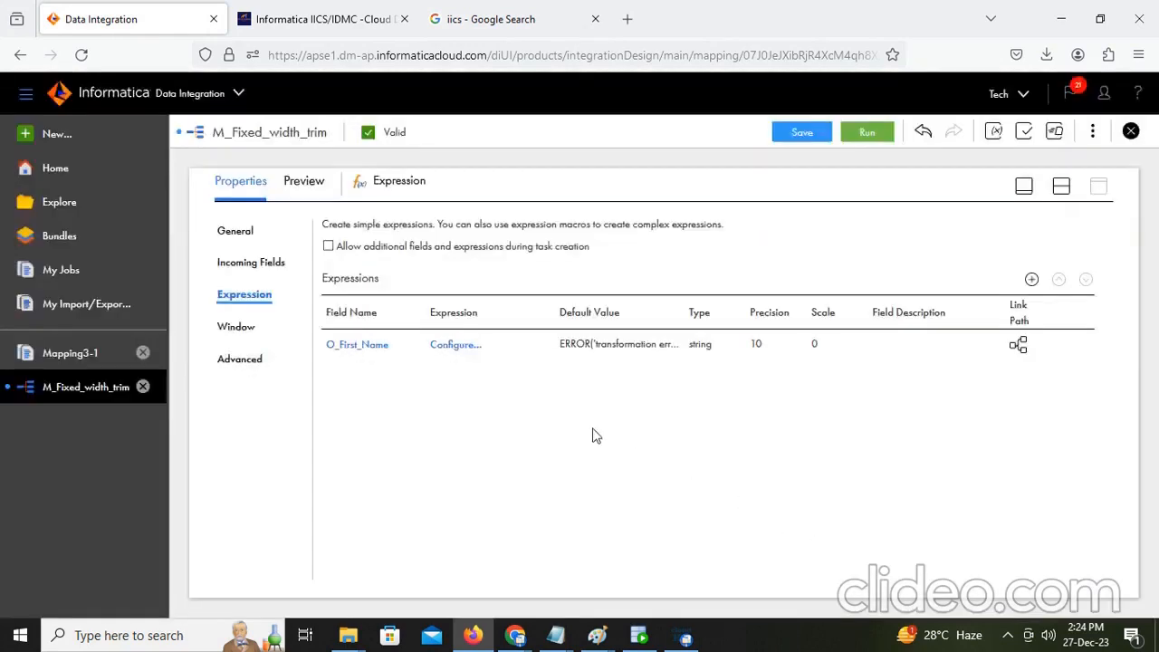
Step: Start the expression of the O_First_Name output field with the nested functions ltrim(rtrim())
{"action": "left_click", "coordinate": [462, 348]}
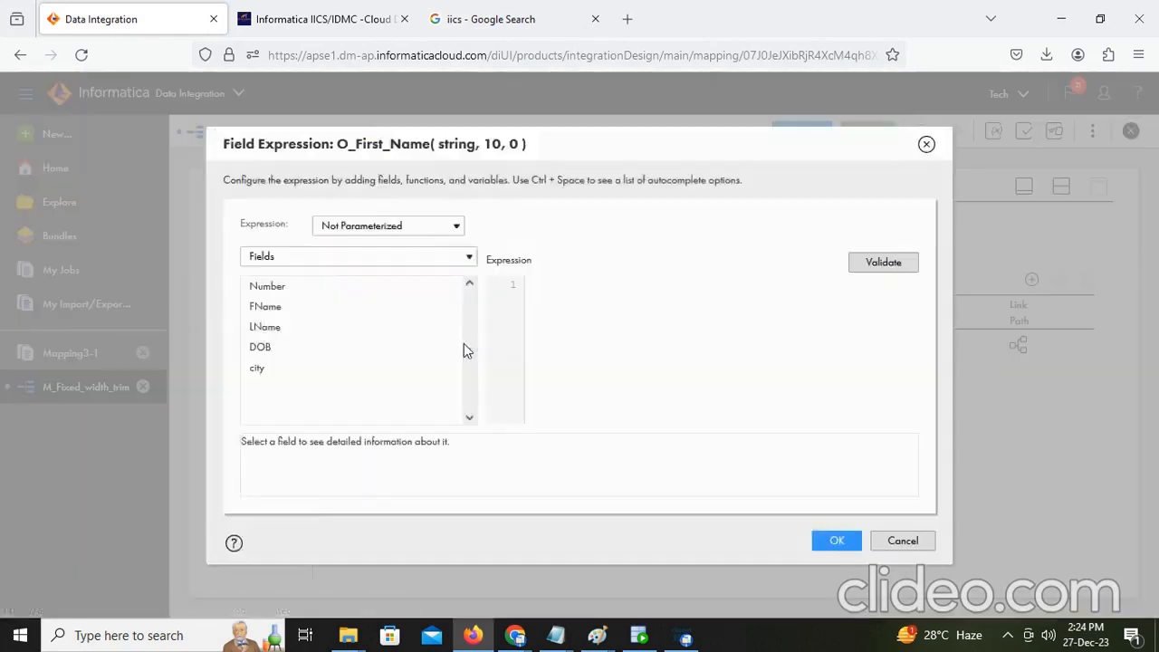
{"action": "left_click", "coordinate": [440, 260]}
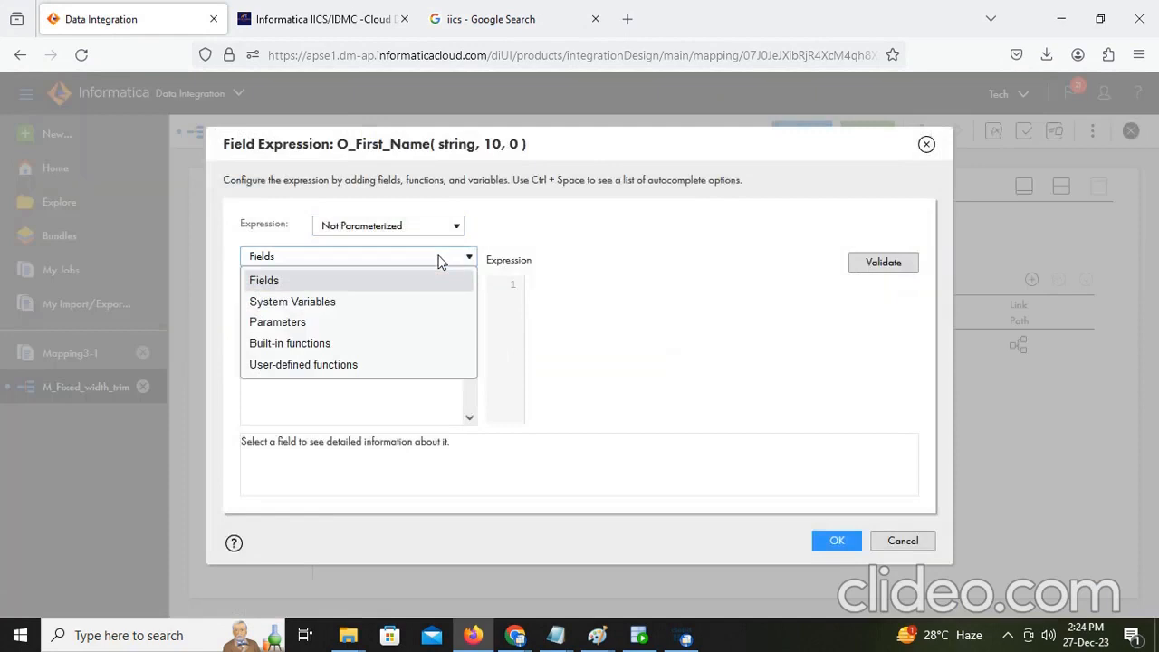
{"action": "left_click", "coordinate": [709, 369]}
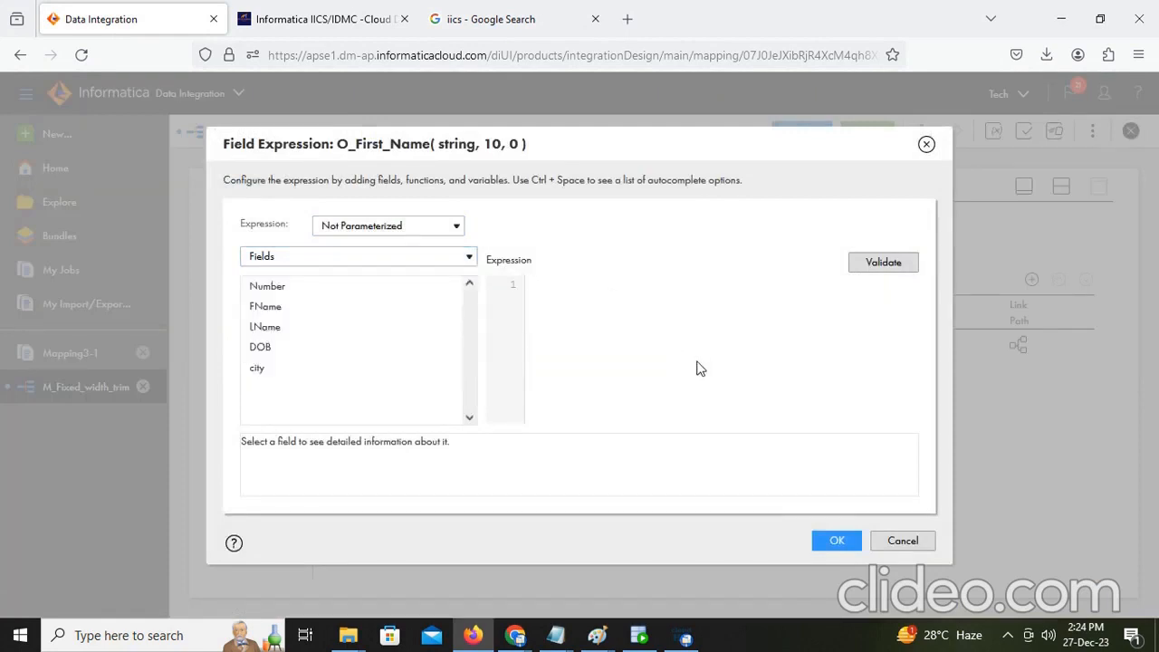
{"action": "type", "text": "ltrim(rtrim("}
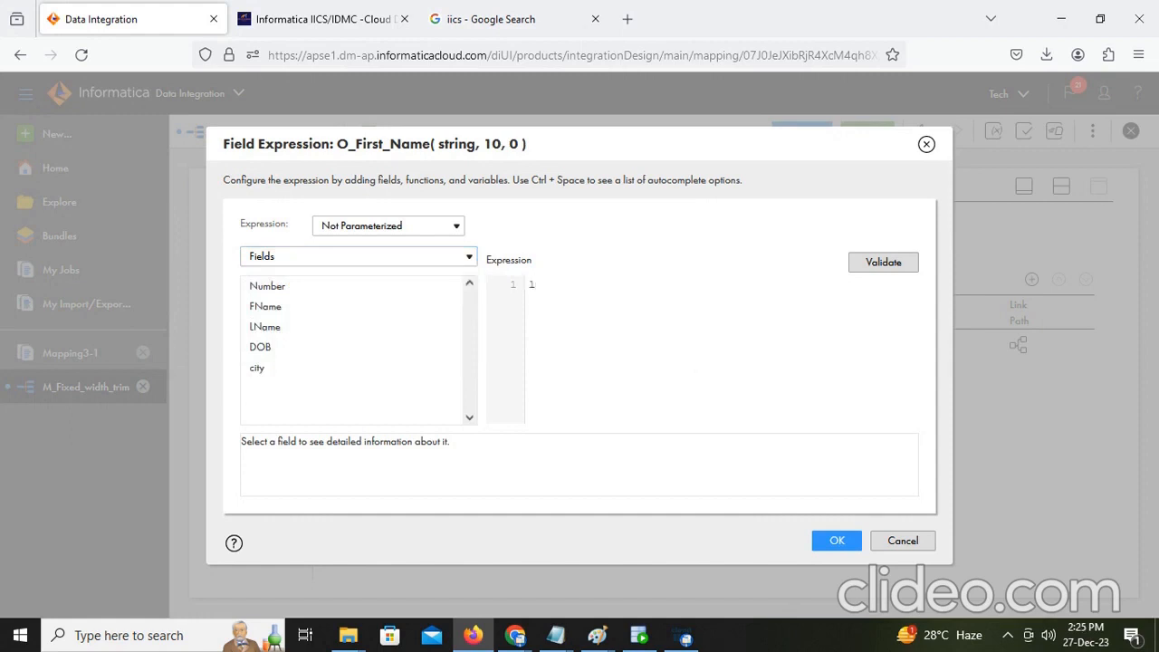
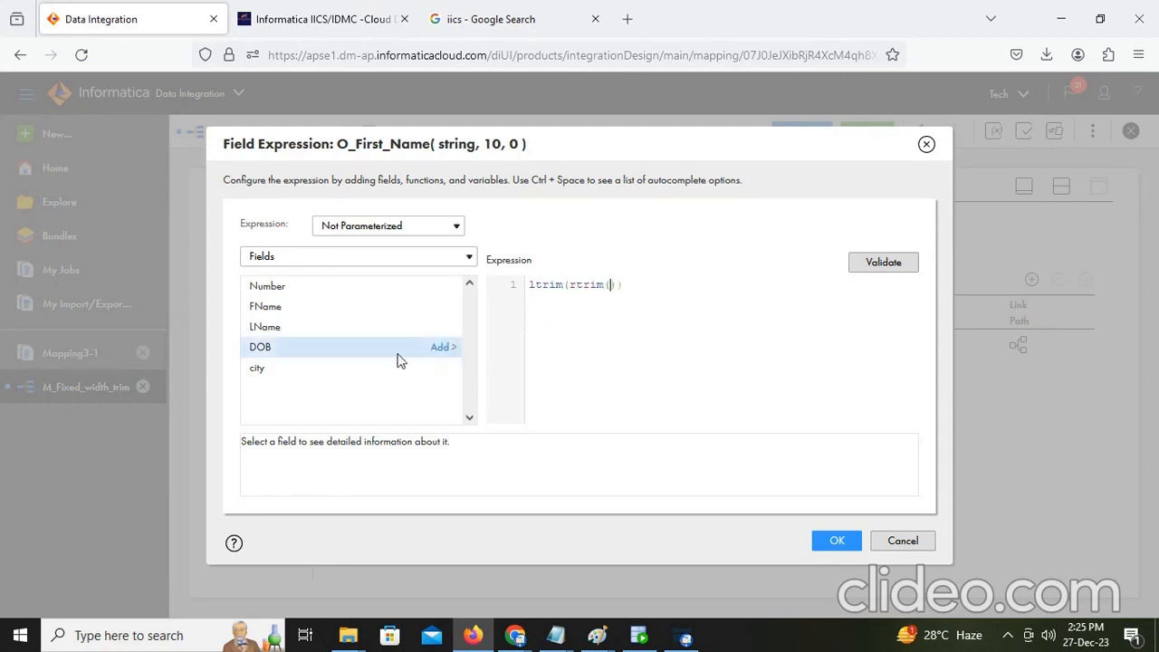
{"action": "mouse_move", "coordinate": [324, 313]}
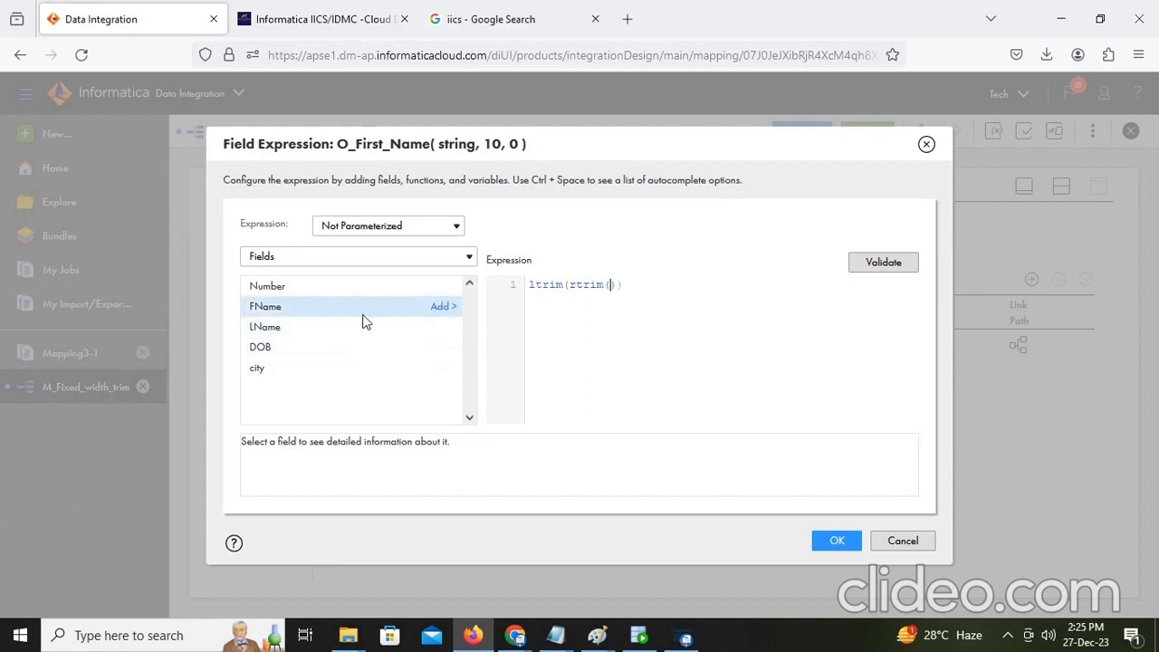
Step: Examine the system variables, parameters, built-in functions and user-defined functions offered for the expression, and return to the field list
{"action": "left_click", "coordinate": [457, 263]}
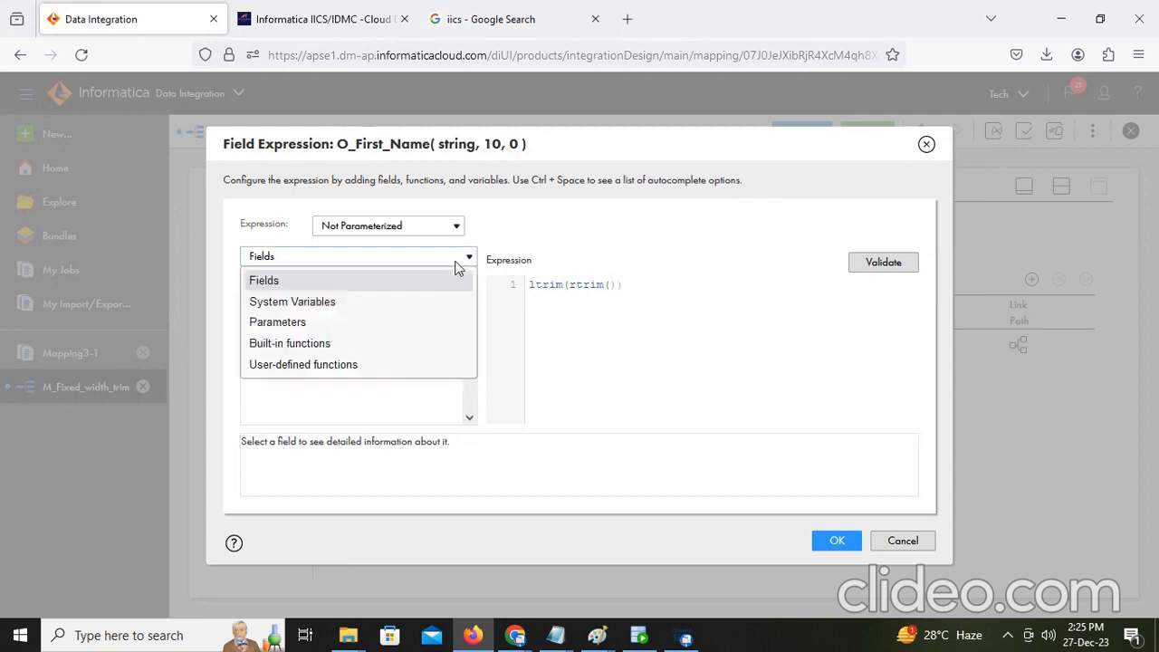
{"action": "left_click", "coordinate": [369, 302]}
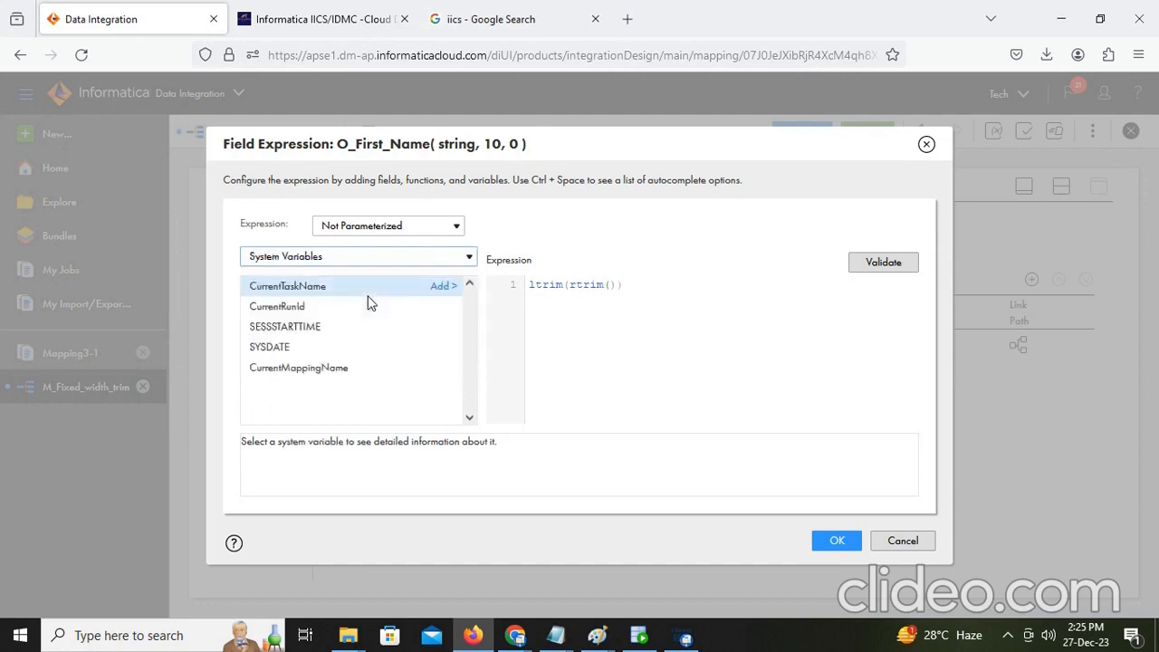
{"action": "left_click", "coordinate": [443, 259]}
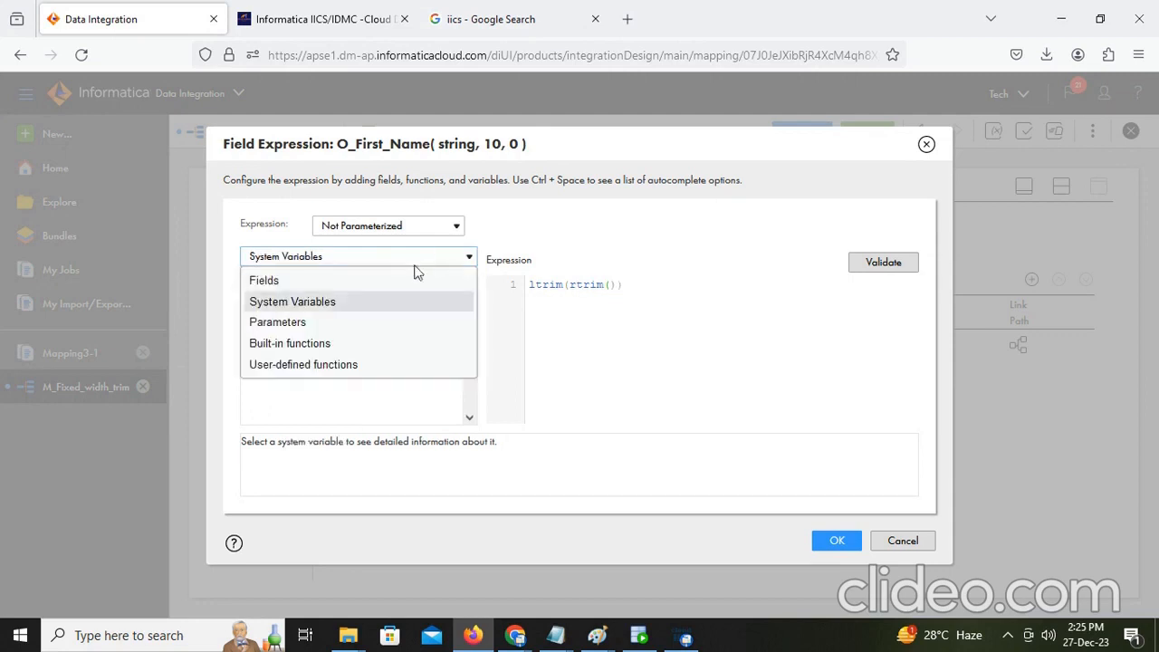
{"action": "left_click", "coordinate": [353, 323]}
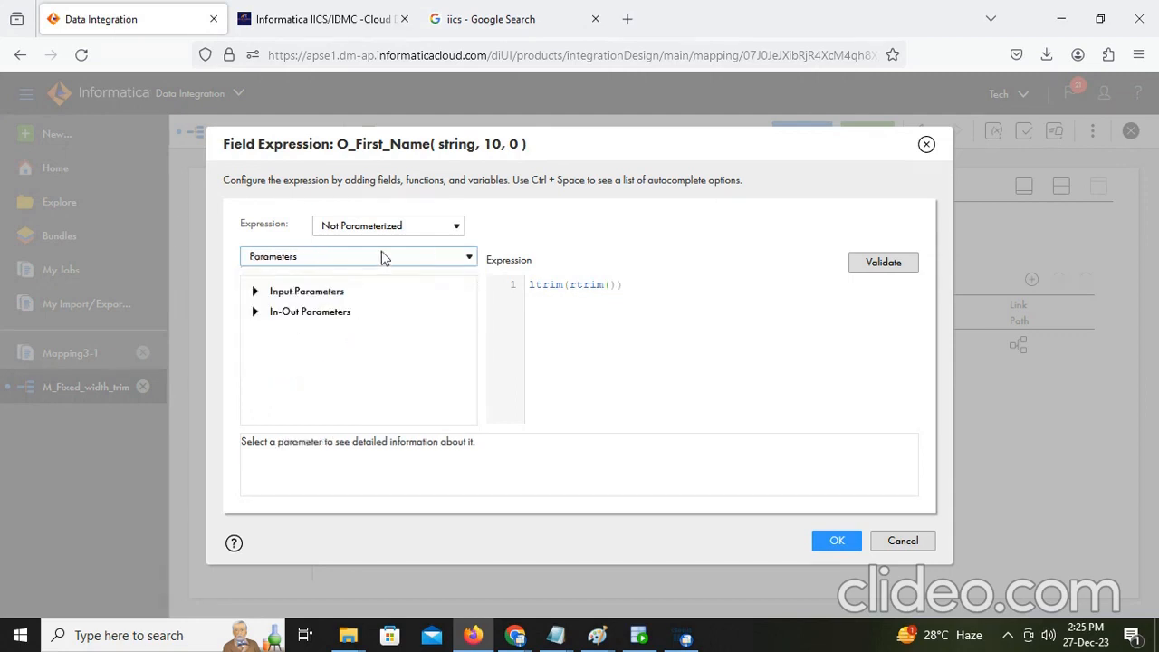
{"action": "left_click", "coordinate": [381, 257]}
{"action": "left_click", "coordinate": [330, 345]}
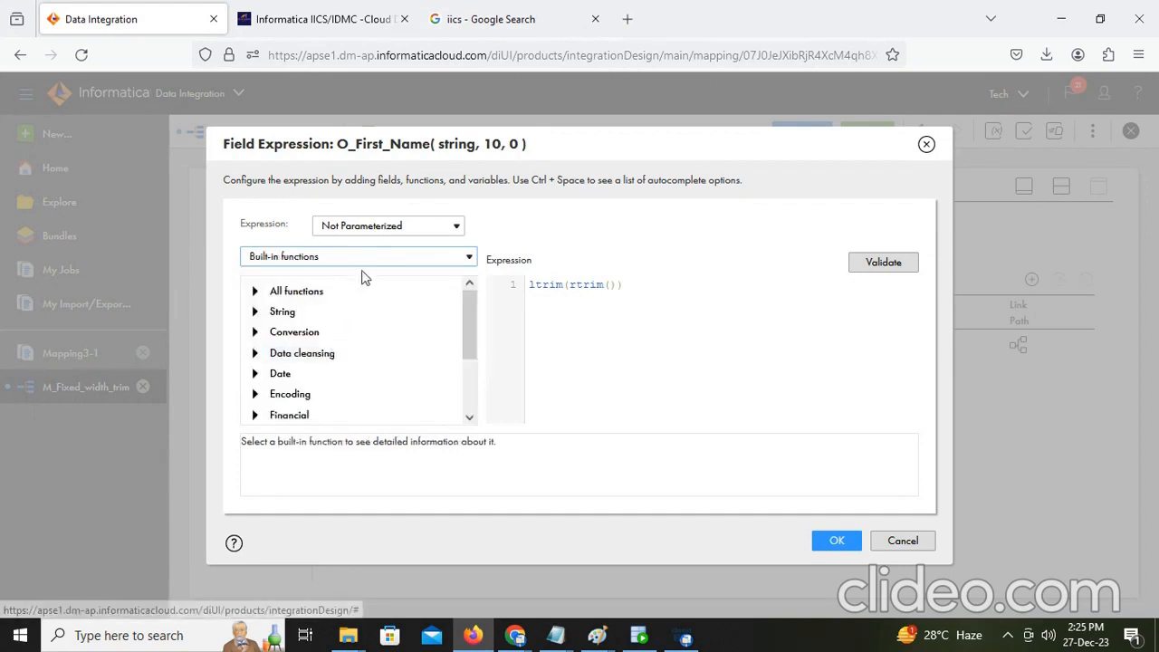
{"action": "left_click", "coordinate": [376, 263]}
{"action": "left_click", "coordinate": [336, 364]}
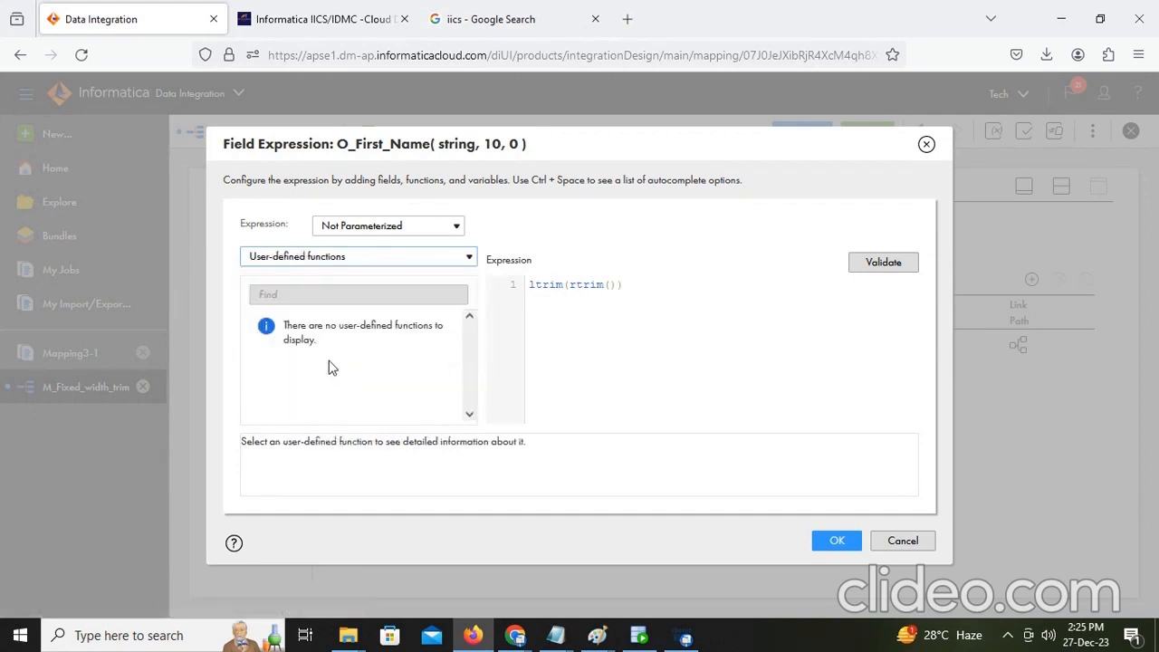
{"action": "left_click", "coordinate": [379, 260]}
{"action": "left_click", "coordinate": [333, 280]}
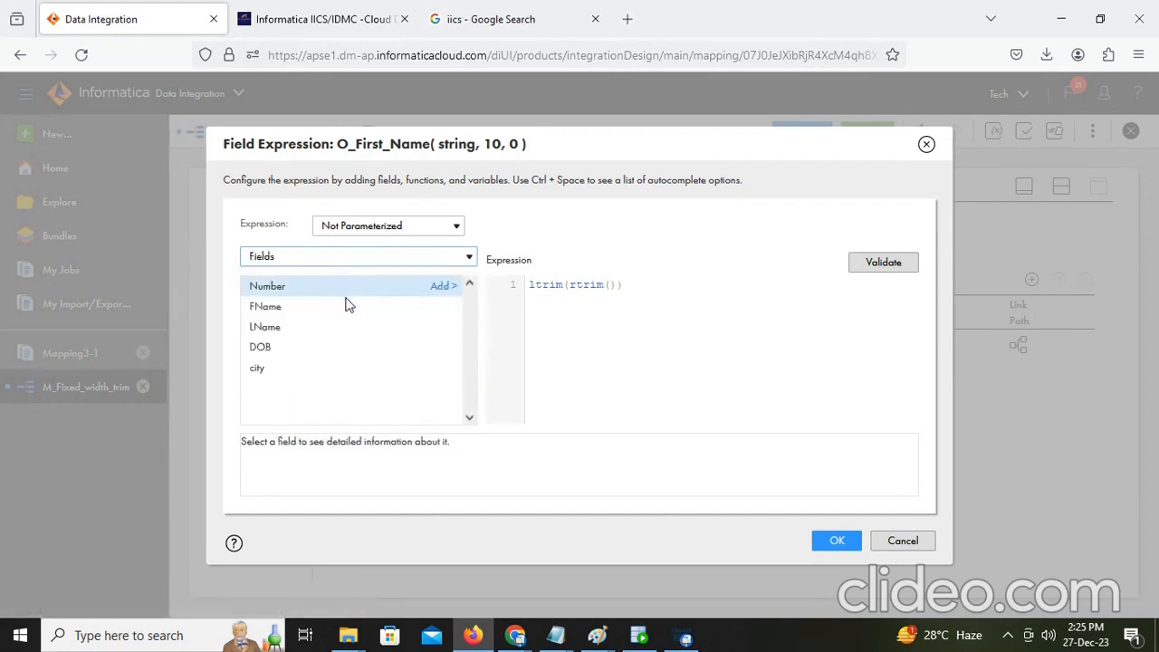
Step: Insert the FName field inside the trim functions to form ltrim(rtrim(FName)), validate the expression and accept it
{"action": "left_click", "coordinate": [319, 313]}
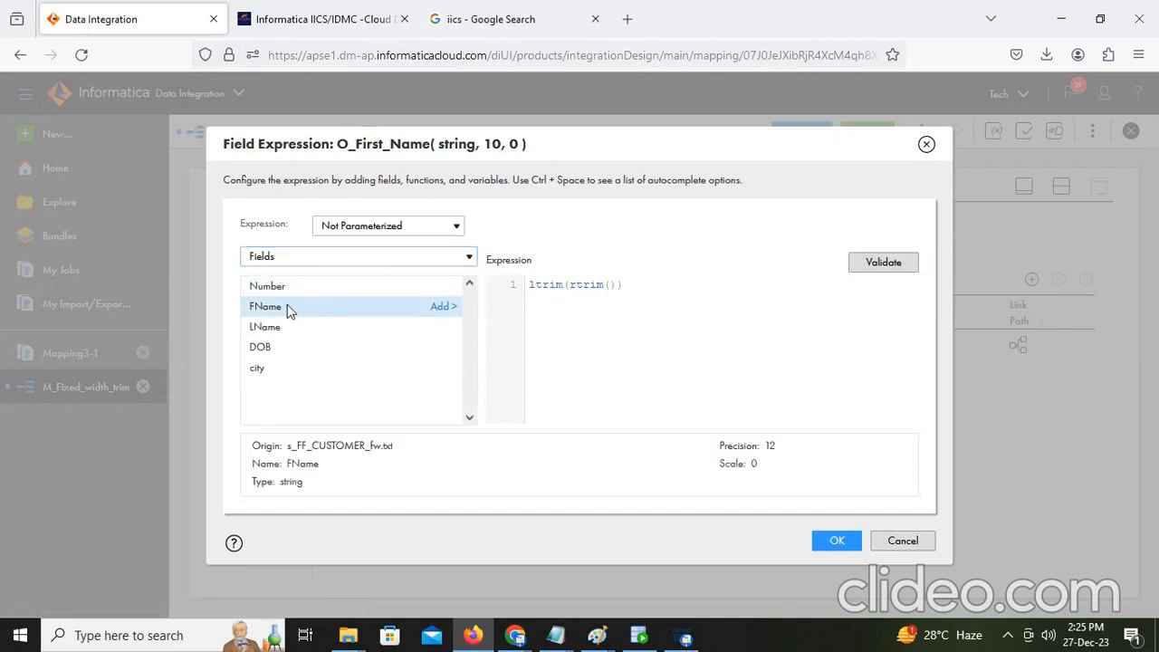
{"action": "double_click", "coordinate": [288, 310]}
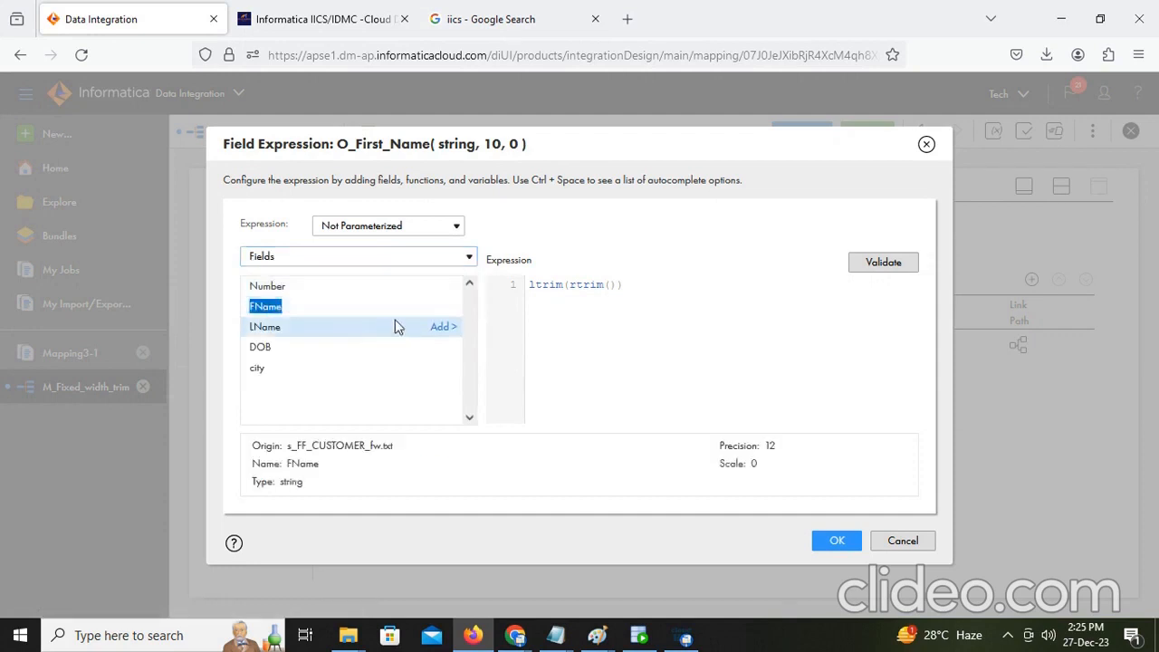
{"action": "left_click", "coordinate": [441, 307]}
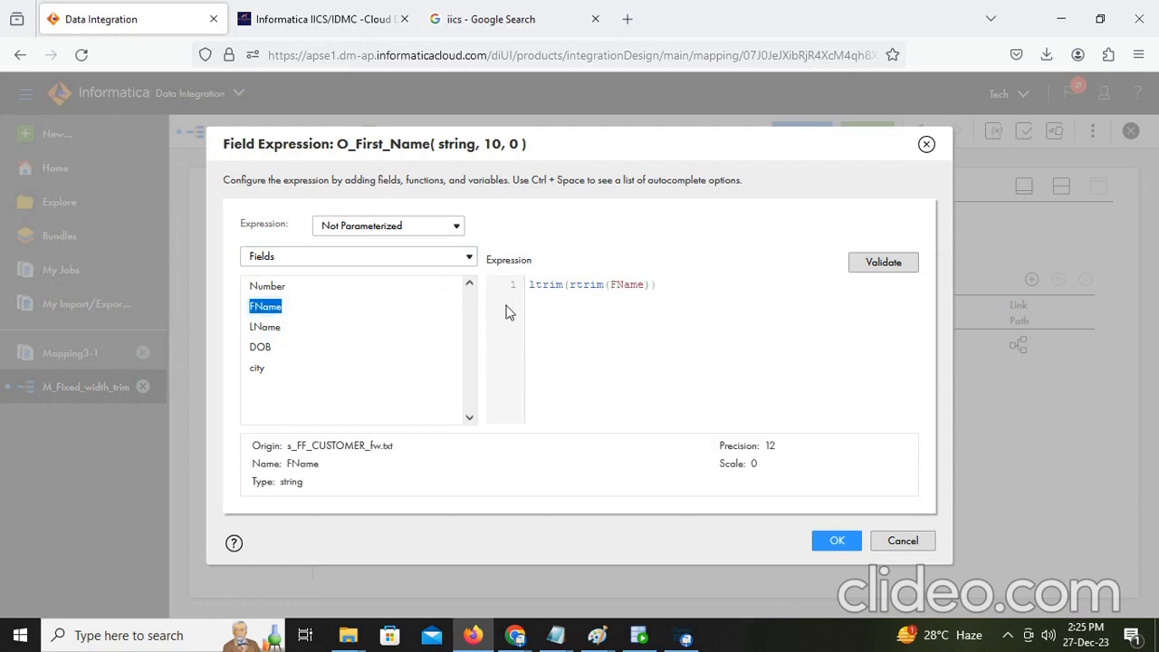
{"action": "left_click", "coordinate": [886, 265]}
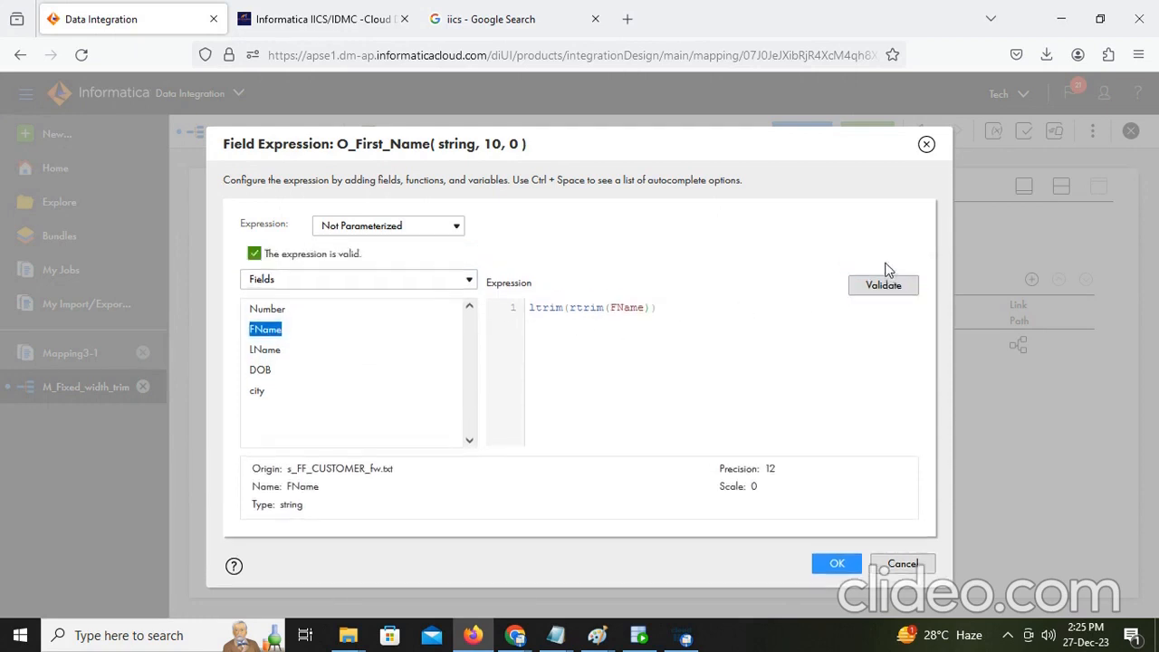
{"action": "left_click", "coordinate": [834, 566]}
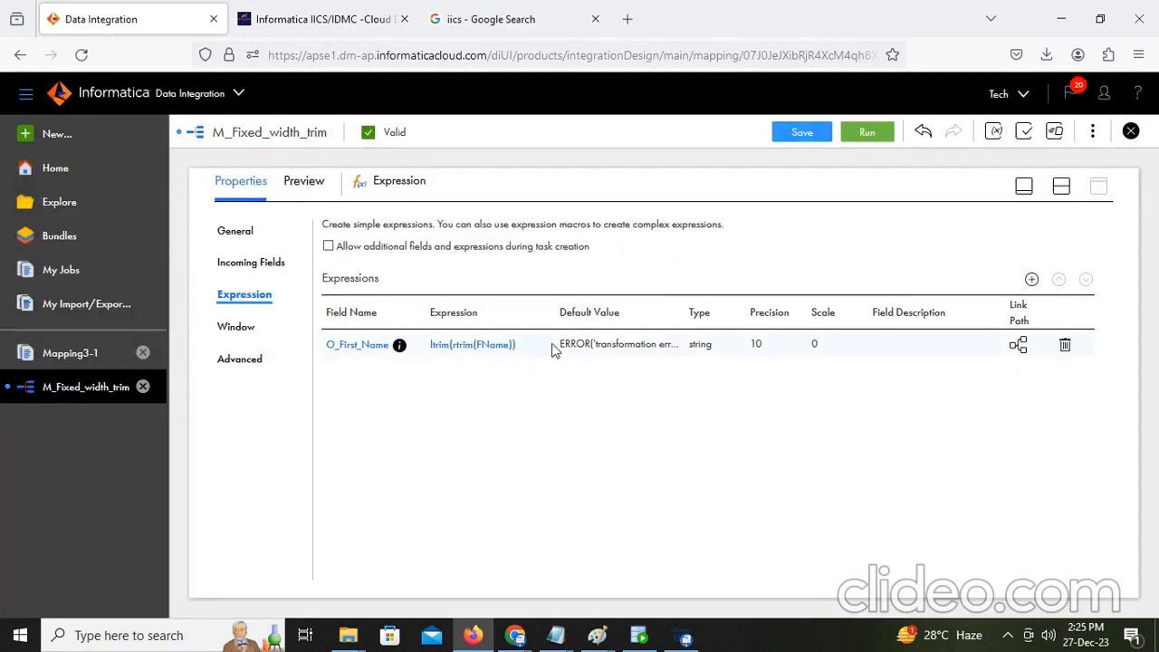
Step: Save the M_Fixed_width_trim mapping and run it
{"action": "left_click", "coordinate": [807, 132]}
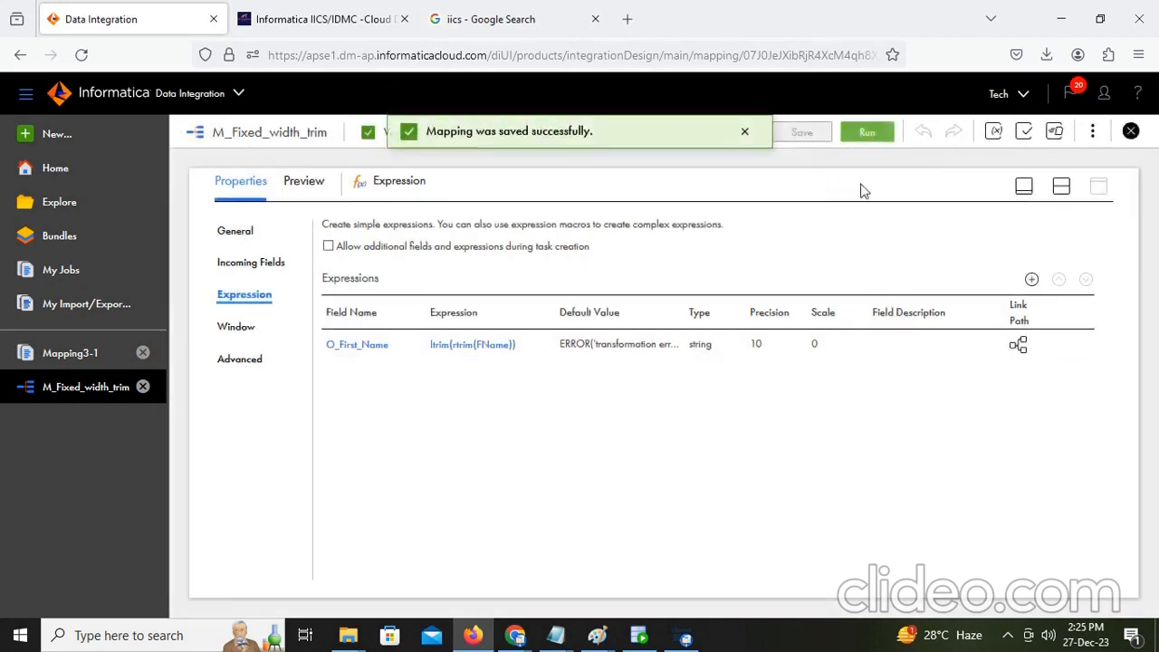
{"action": "left_click", "coordinate": [867, 133]}
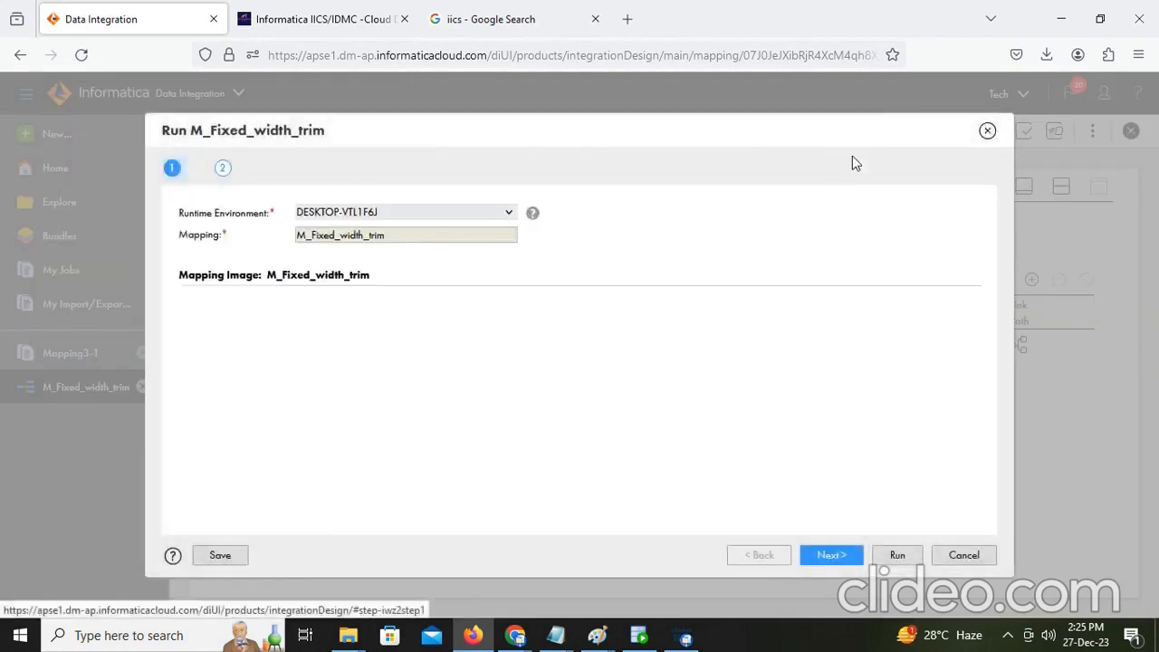
{"action": "left_click", "coordinate": [899, 555]}
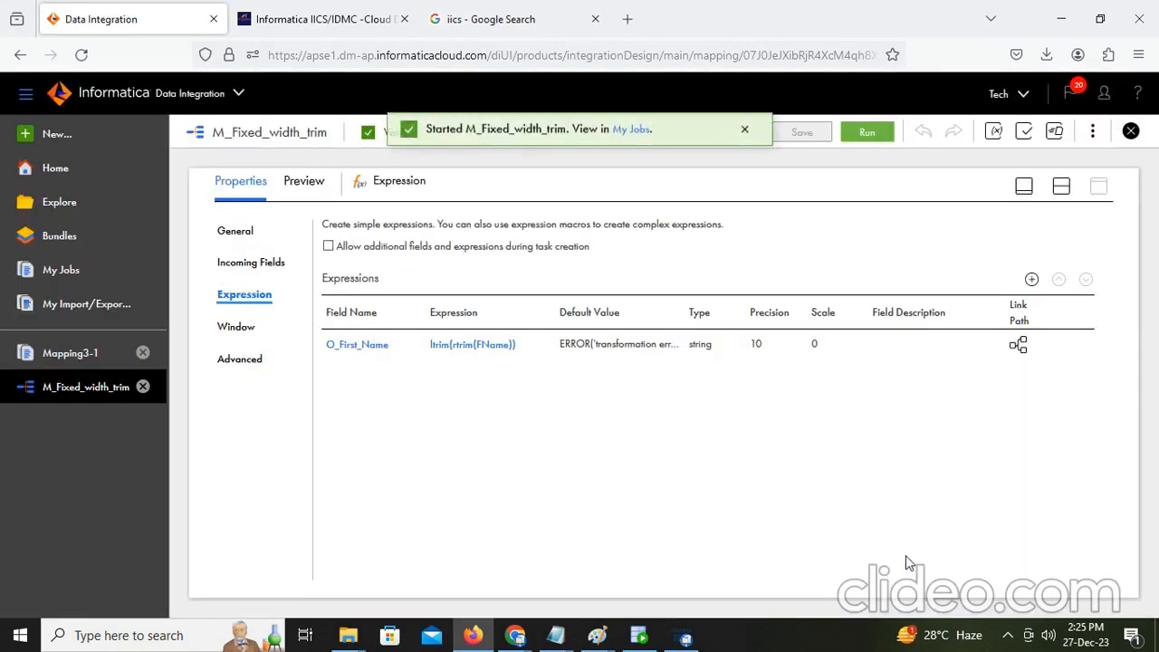
Step: Monitor the M_Fixed_width_trim run in the job list, refreshing its status, and open the job's result details
{"action": "left_click", "coordinate": [630, 132]}
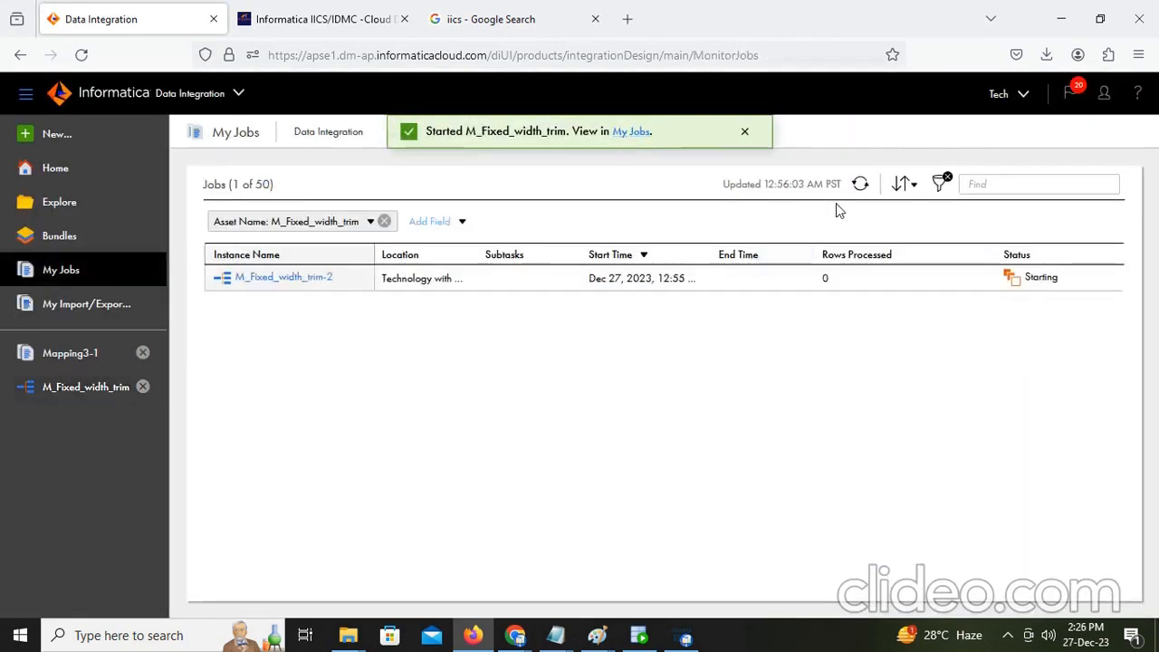
{"action": "left_click", "coordinate": [861, 185]}
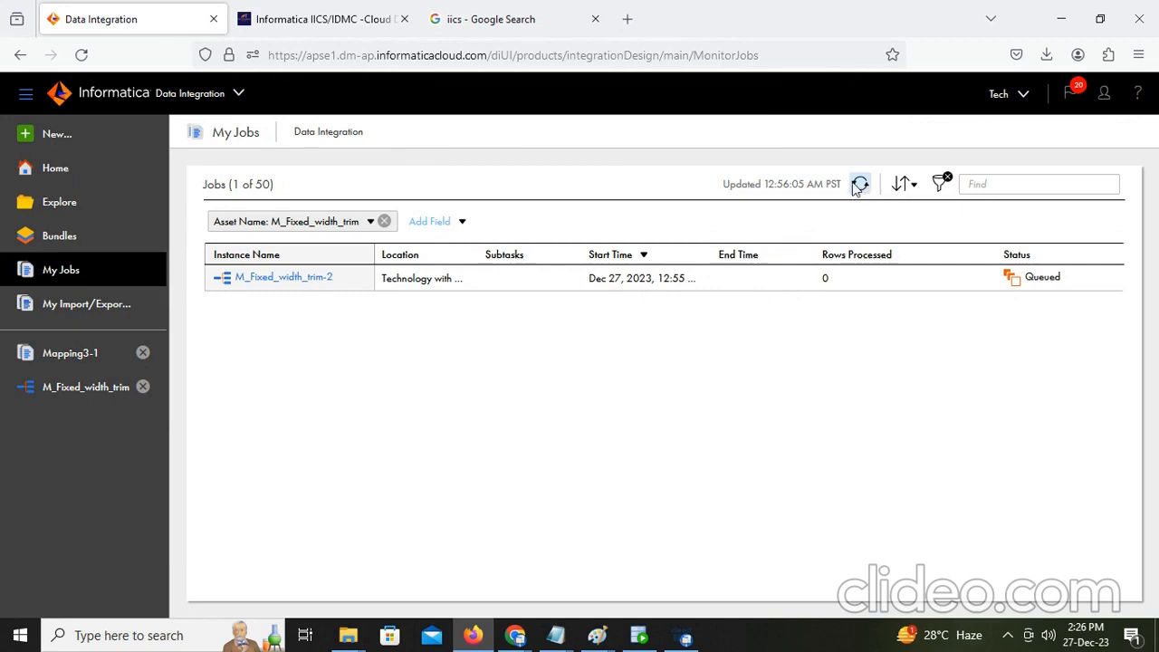
{"action": "left_click", "coordinate": [858, 186]}
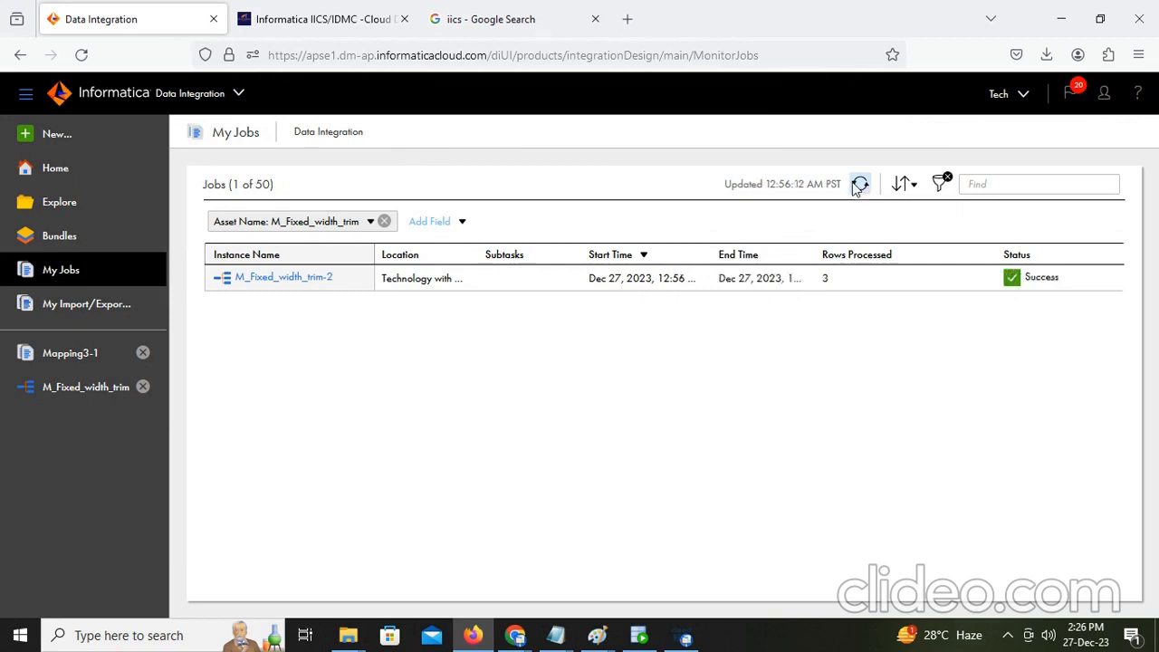
{"action": "left_click", "coordinate": [308, 283]}
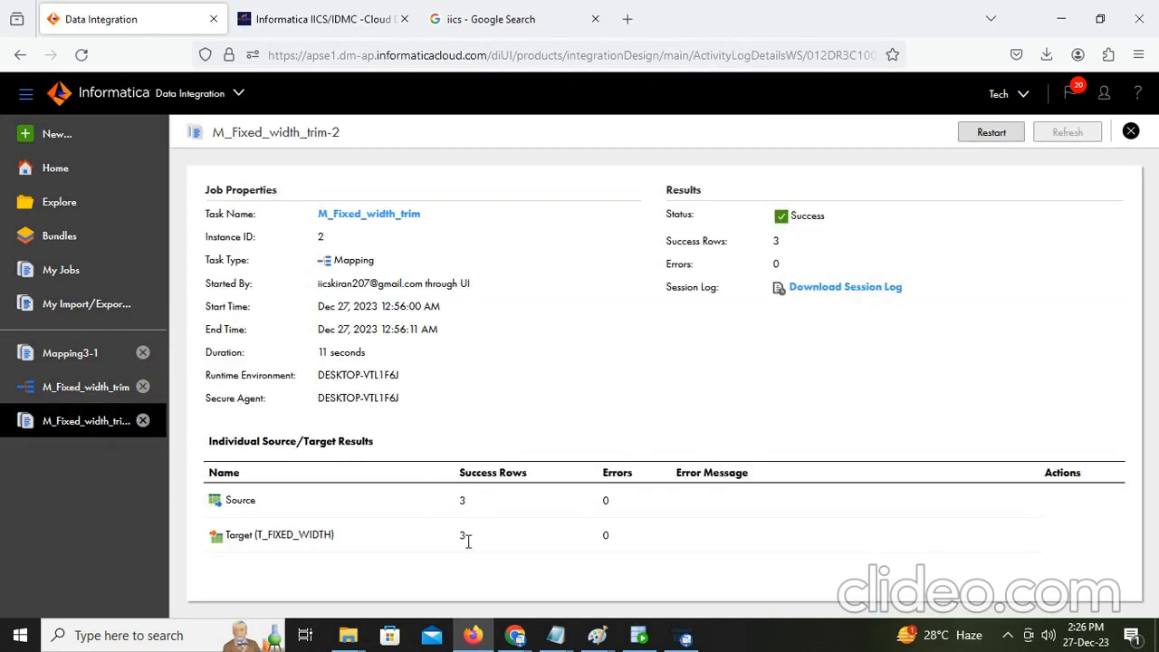
Step: Switch to Oracle SQL Developer and inspect the first row's LAST_NAME value in the existing query result for trailing spaces
{"action": "left_click", "coordinate": [654, 639]}
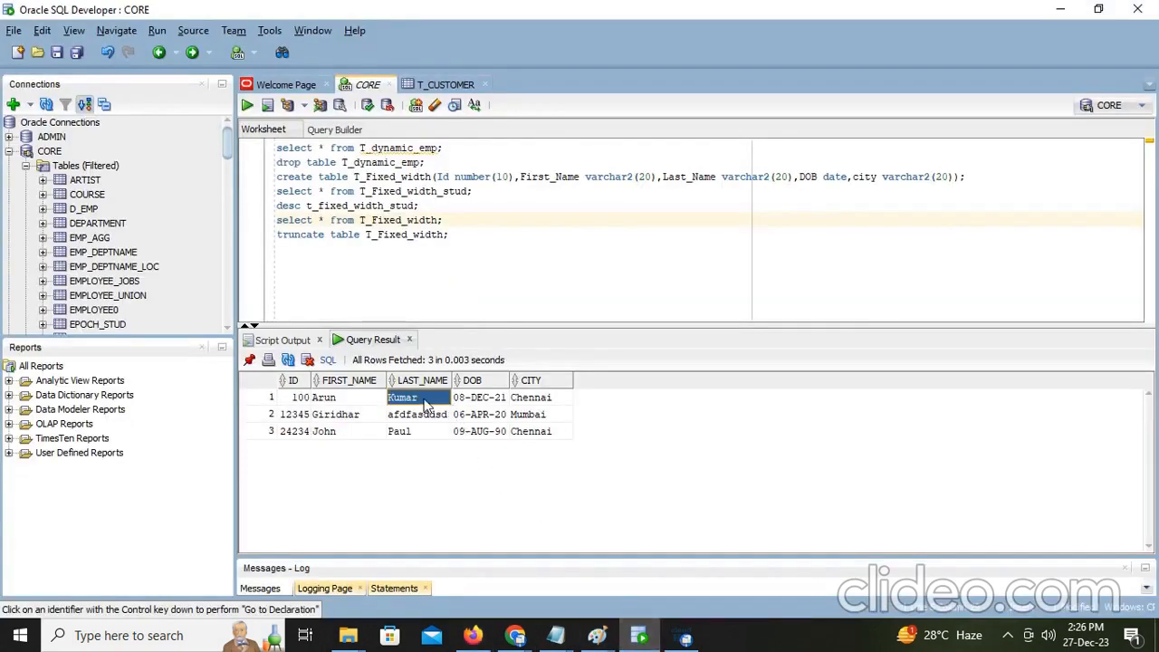
{"action": "double_click", "coordinate": [421, 401]}
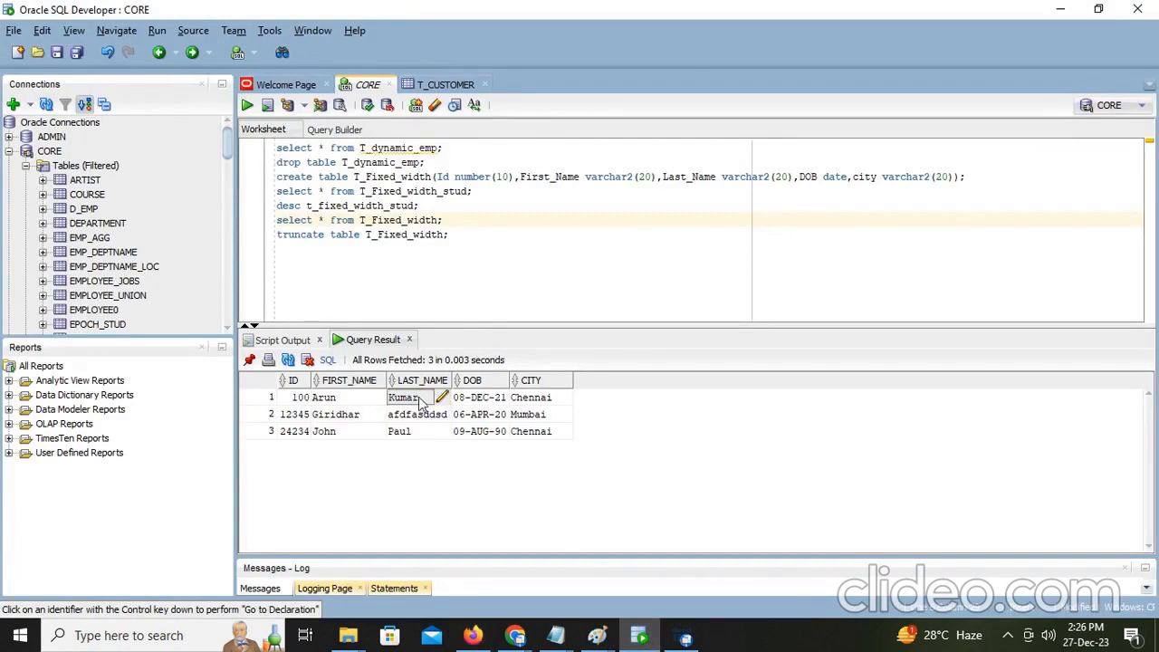
{"action": "mouse_move", "coordinate": [422, 405]}
{"action": "left_mouse_down"}
{"action": "mouse_move", "coordinate": [441, 406]}
{"action": "mouse_move", "coordinate": [401, 399]}
{"action": "mouse_move", "coordinate": [451, 402]}
{"action": "mouse_move", "coordinate": [414, 399]}
{"action": "left_mouse_up"}
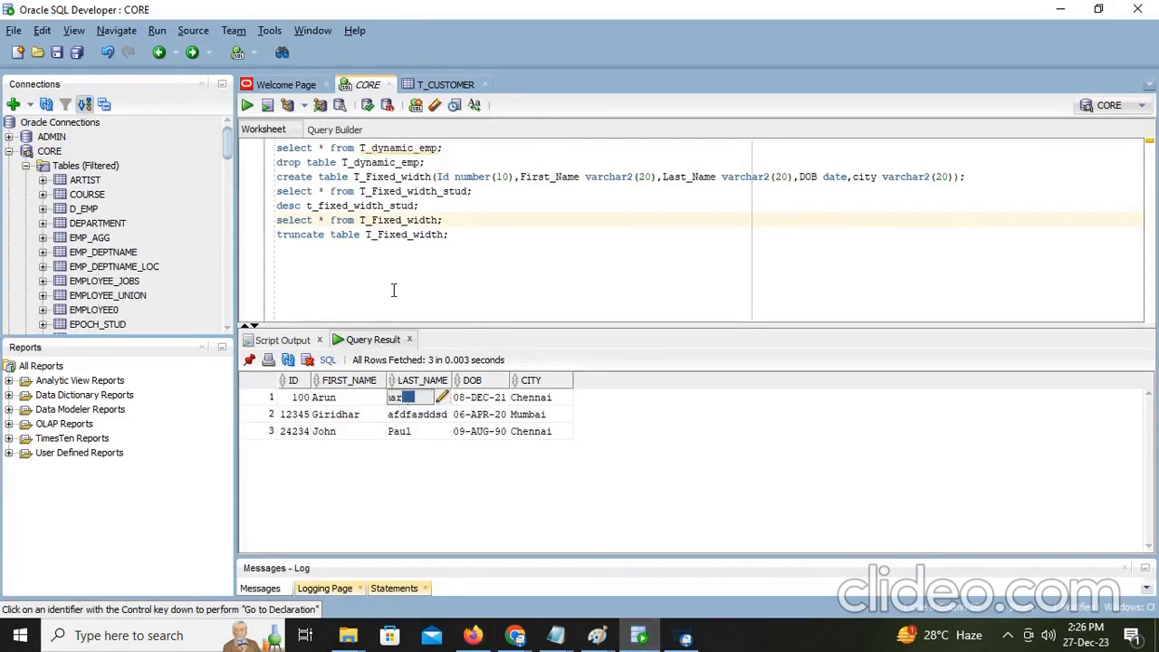
Step: Rerun the select query on T_Fixed_width and check the first row's FIRST_NAME value for trailing spaces
{"action": "left_click", "coordinate": [465, 223]}
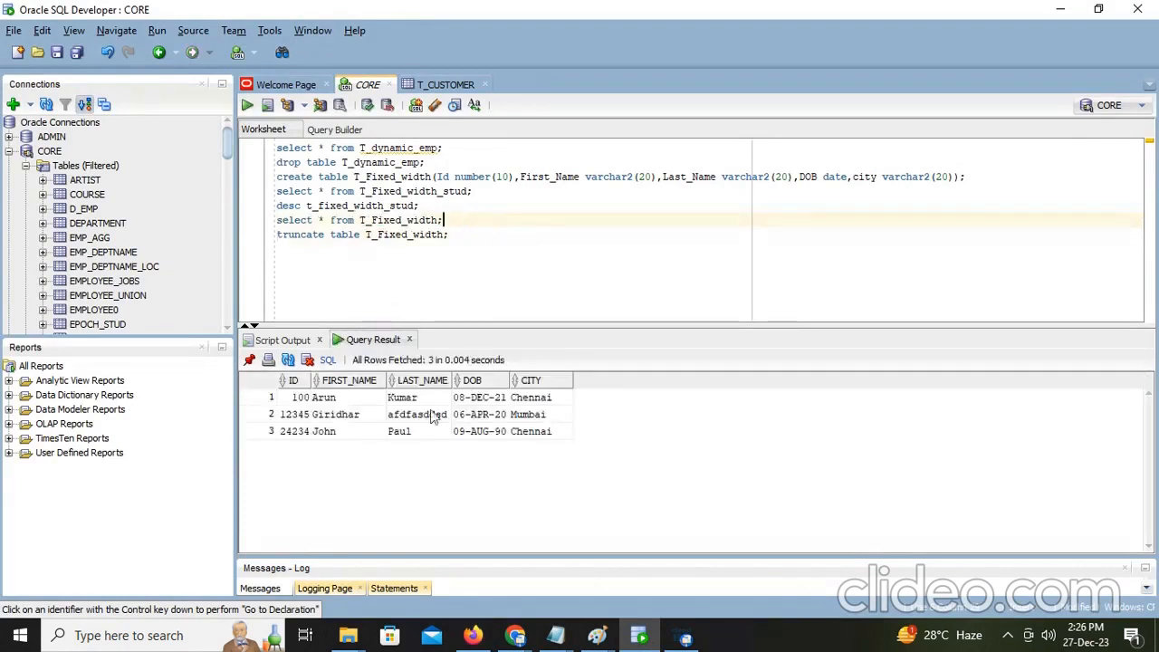
{"action": "left_click", "coordinate": [348, 401]}
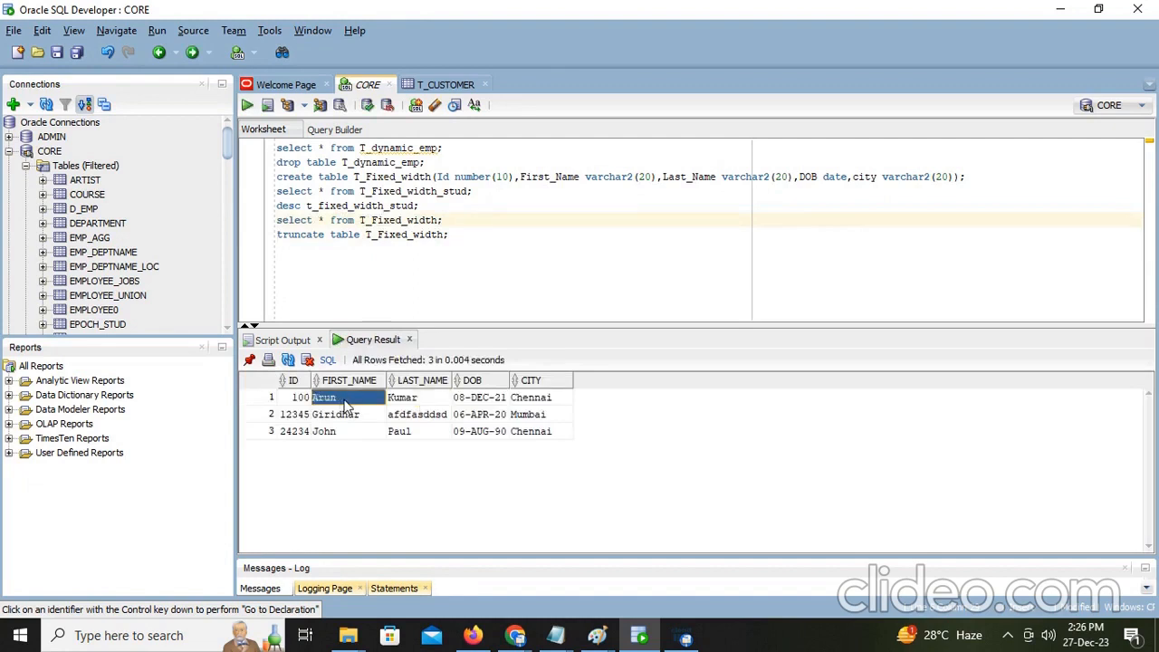
{"action": "left_click", "coordinate": [347, 404]}
{"action": "left_click_drag", "start_coordinate": [345, 398], "coordinate": [387, 399]}
{"action": "left_click", "coordinate": [536, 460]}
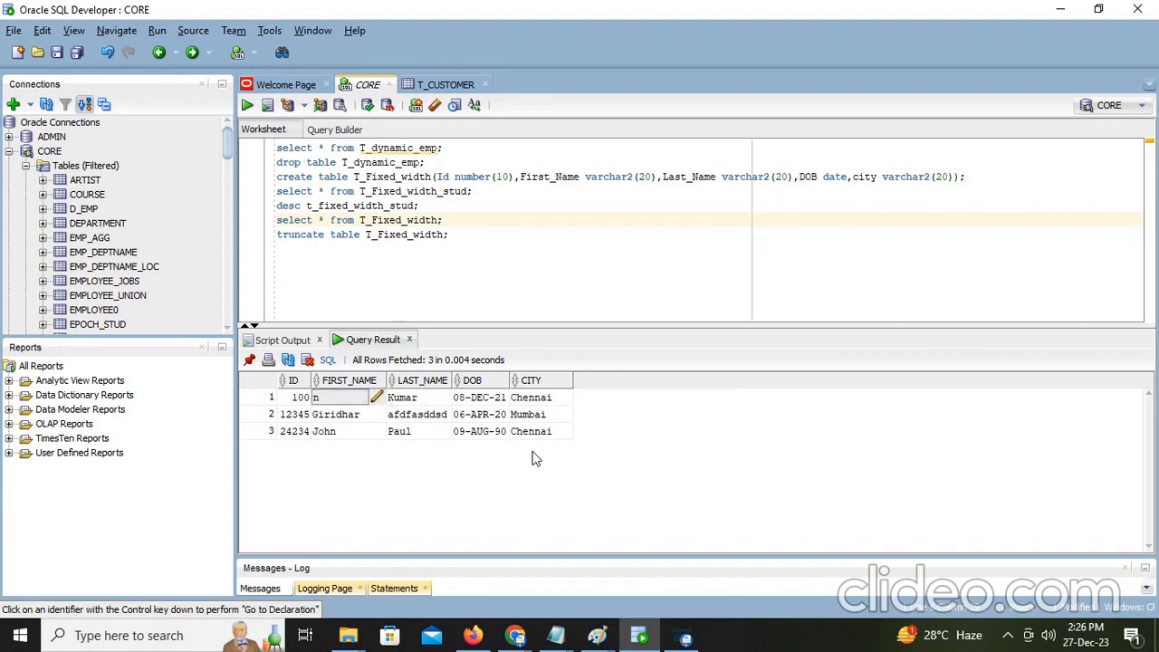
Step: Compare the FIRST_NAME and LAST_NAME values of the first two rows for leftover padding
{"action": "left_click", "coordinate": [356, 419]}
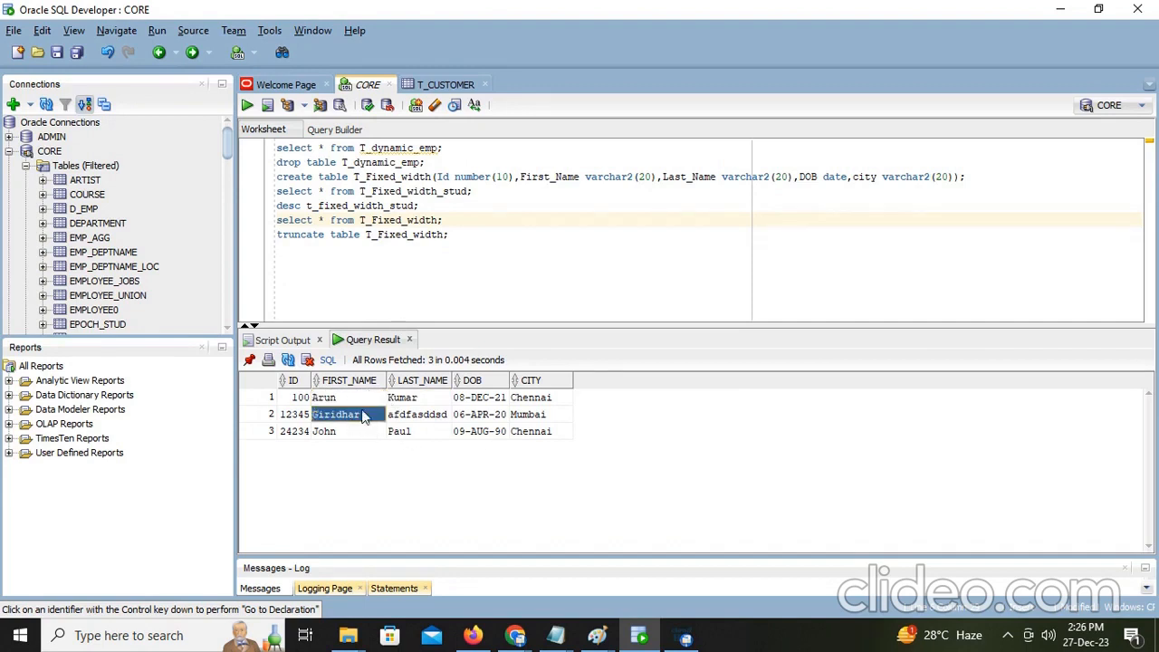
{"action": "left_click", "coordinate": [342, 401]}
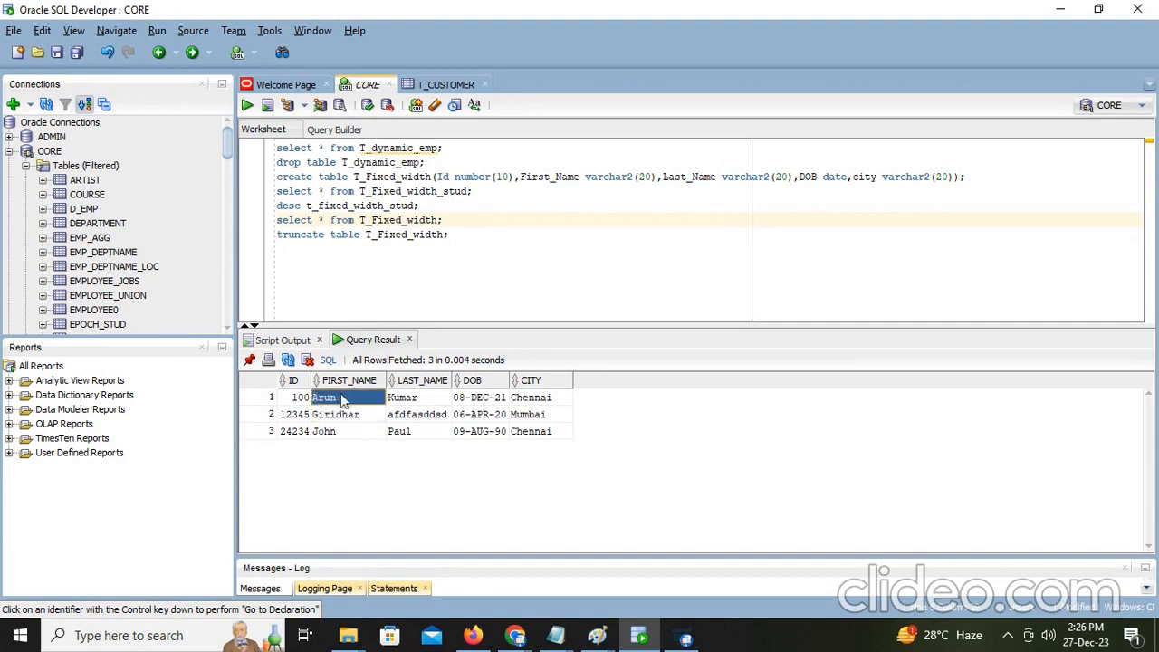
{"action": "left_click", "coordinate": [422, 405]}
{"action": "left_click", "coordinate": [425, 403]}
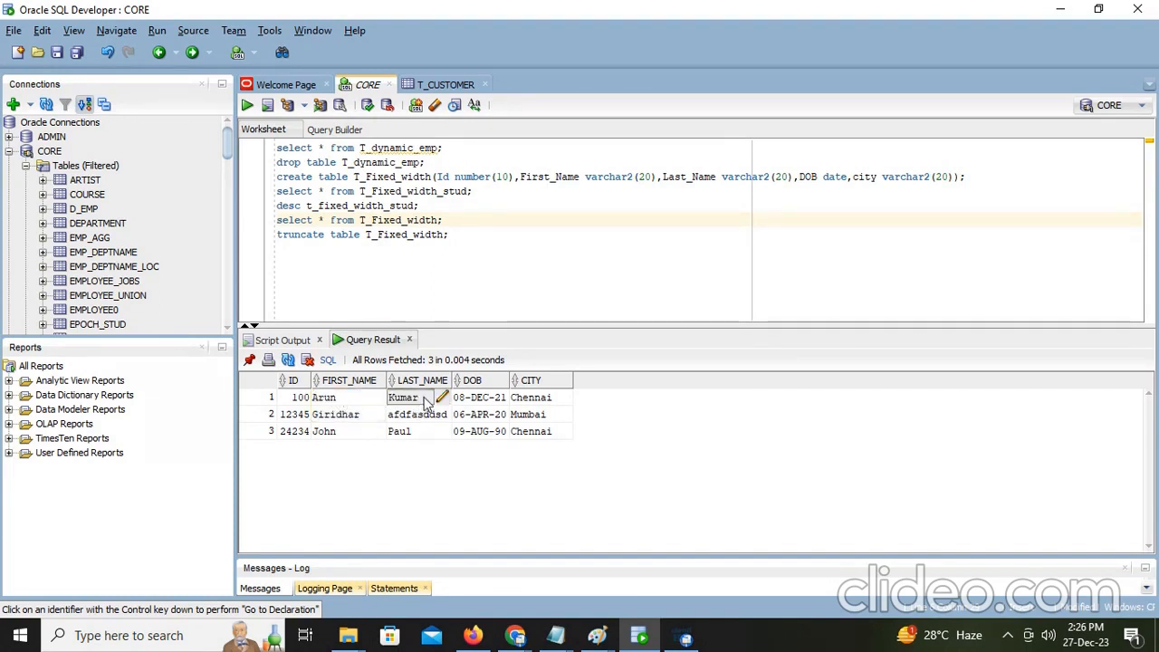
{"action": "double_click", "coordinate": [425, 403]}
{"action": "double_click", "coordinate": [410, 418]}
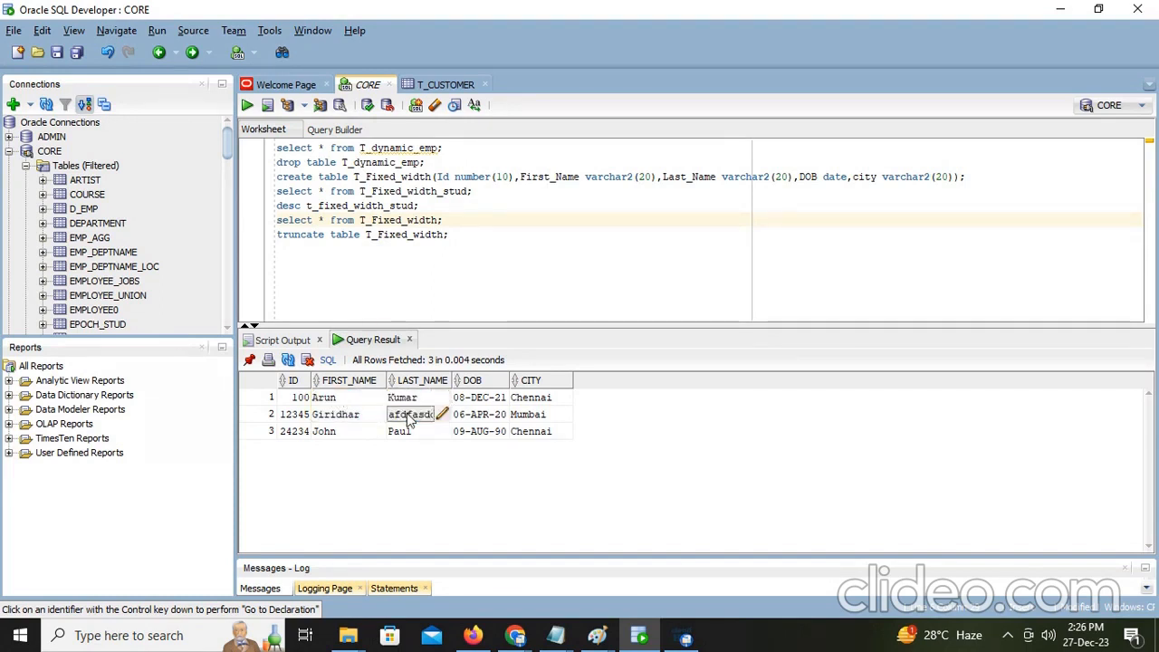
Step: Check the LAST_NAME values of the second and first rows for trailing spaces in the current query result
{"action": "left_click", "coordinate": [433, 416]}
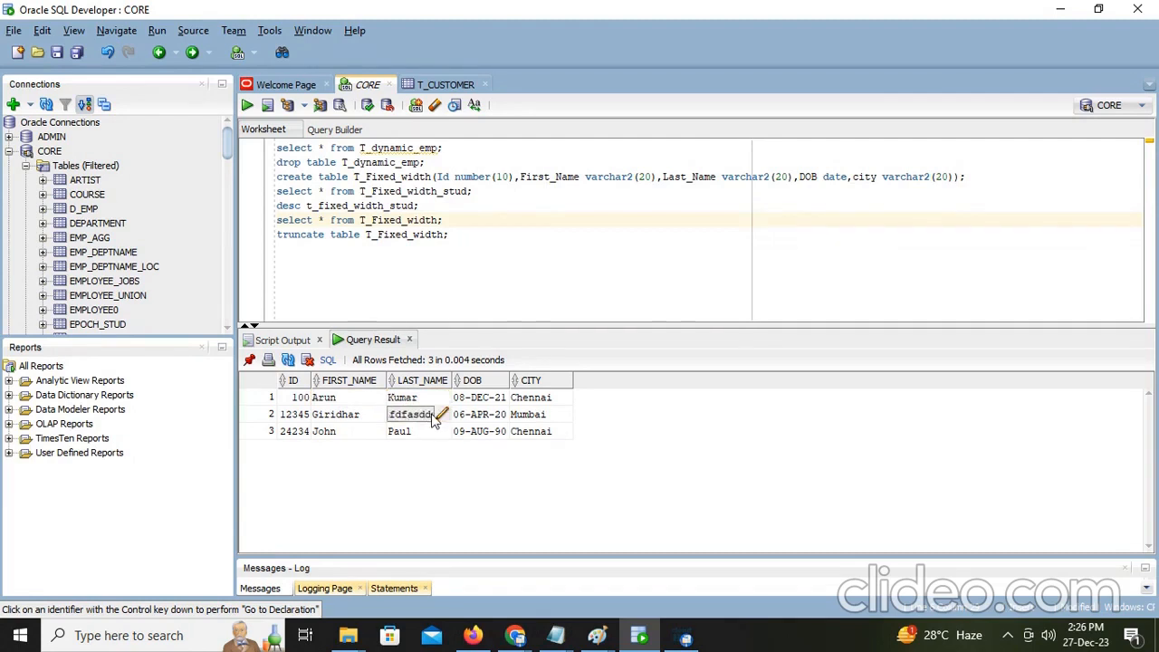
{"action": "type", "text": "sd"}
{"action": "left_click", "coordinate": [420, 403]}
{"action": "double_click", "coordinate": [419, 402]}
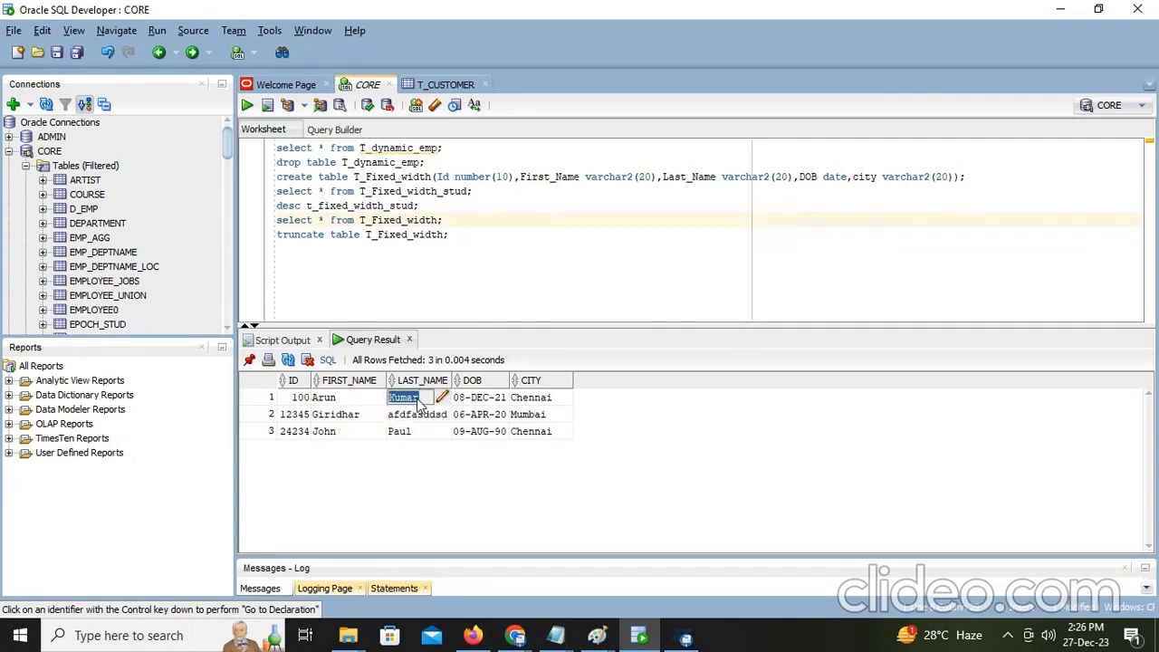
{"action": "left_click", "coordinate": [417, 401]}
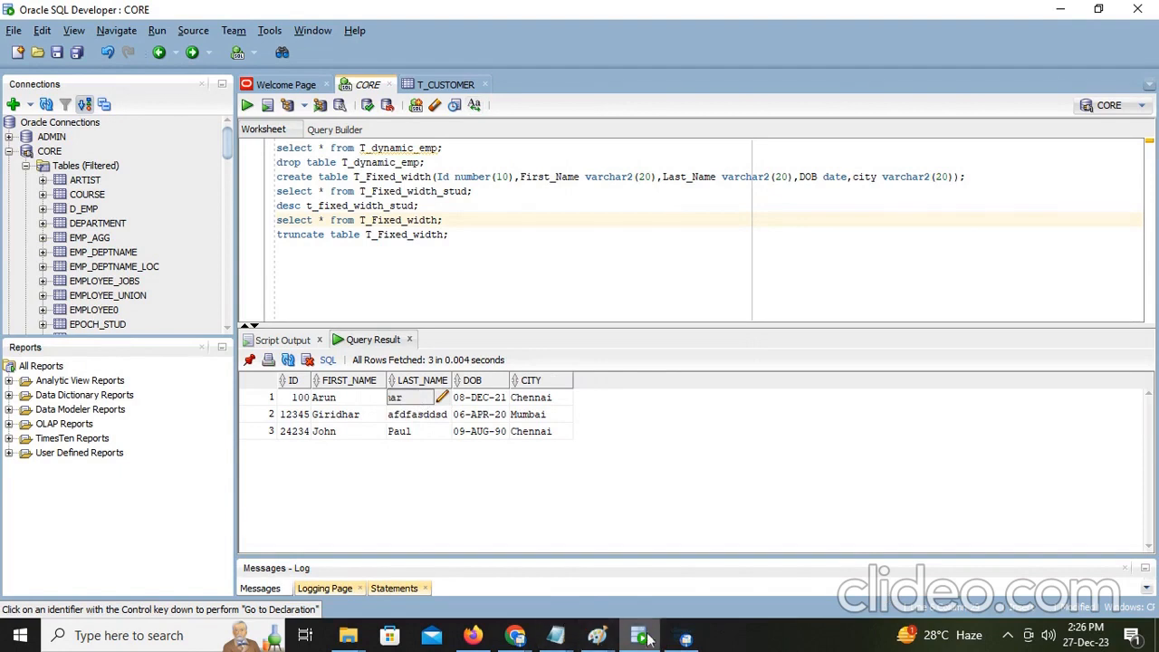
Step: Switch to Informatica Data Integration and reopen the M_Fixed_width_trim mapping from the Dev folder
{"action": "left_click", "coordinate": [467, 636]}
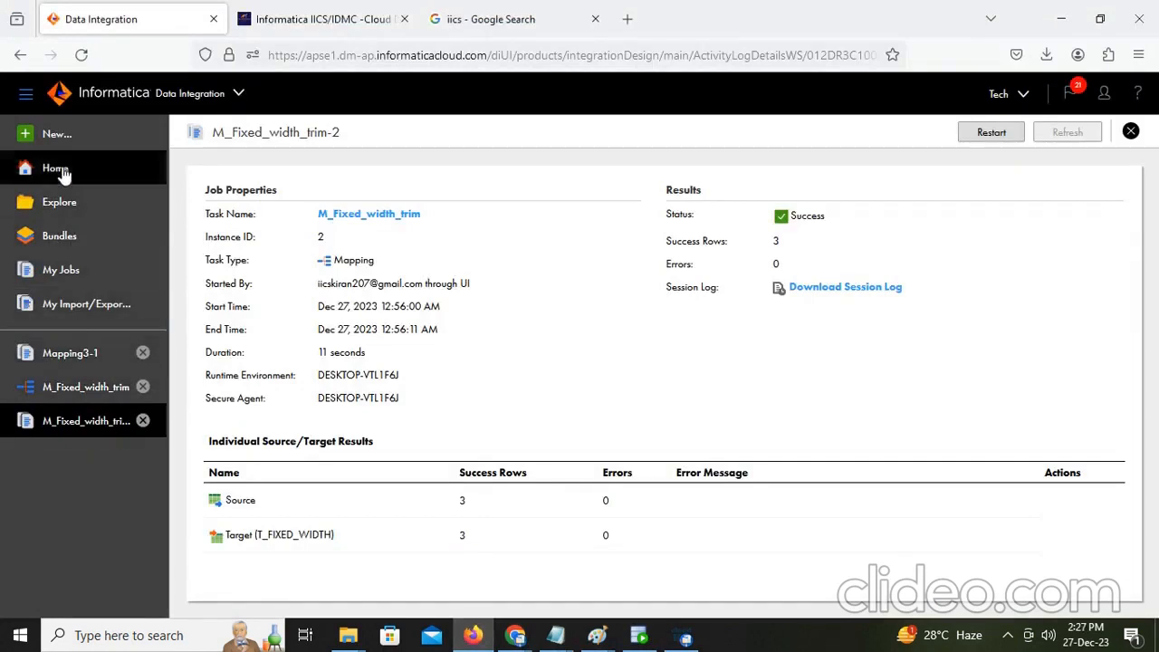
{"action": "left_click", "coordinate": [59, 213]}
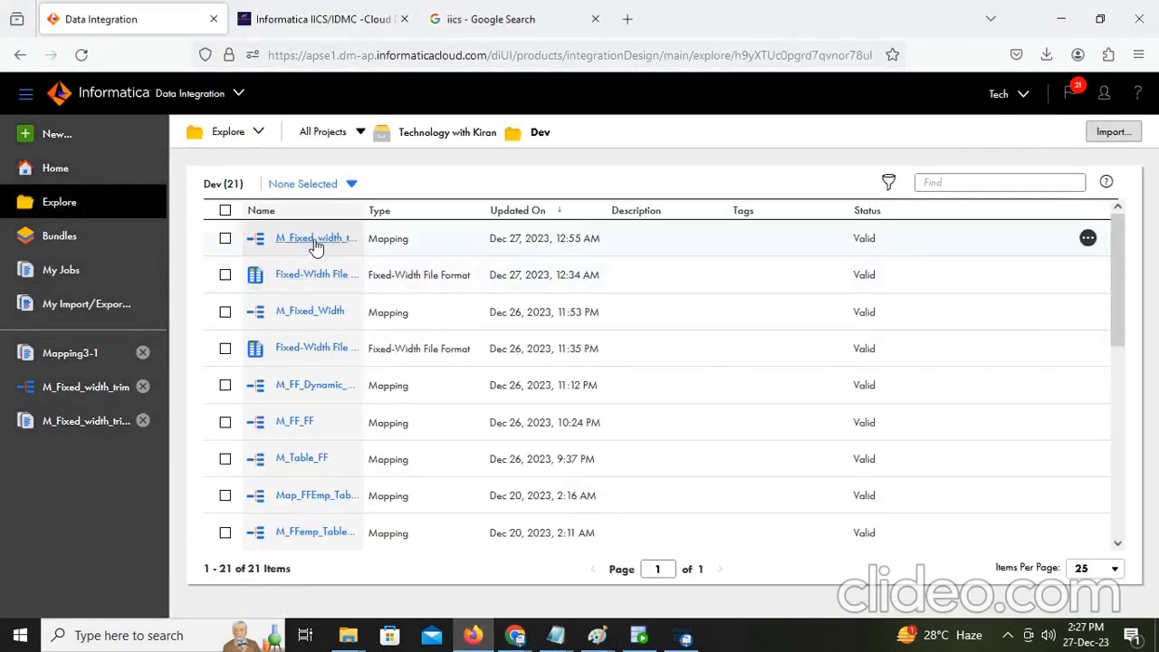
{"action": "left_click", "coordinate": [314, 239]}
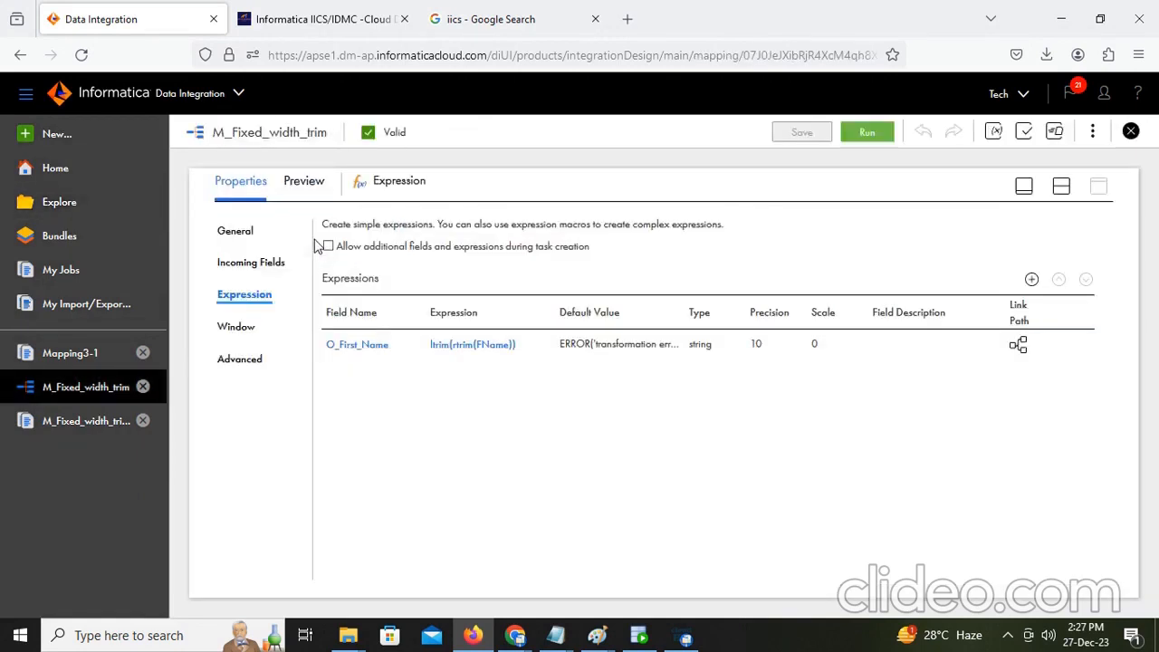
Step: Change the O_First_Name field expression to rtrim(FName), validate it and accept the change
{"action": "left_click", "coordinate": [478, 346]}
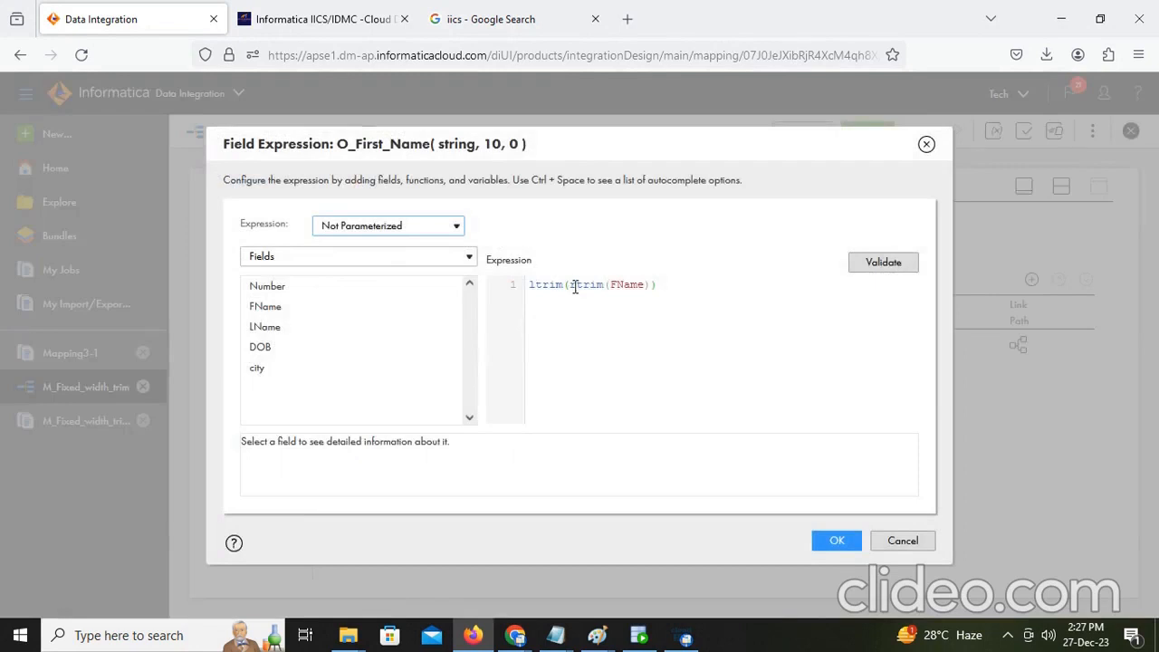
{"action": "left_click", "coordinate": [569, 285]}
{"action": "key", "text": "BackSpace"}
{"action": "key", "text": "BackSpace"}
{"action": "key", "text": "BackSpace"}
{"action": "key", "text": "BackSpace"}
{"action": "key", "text": "BackSpace"}
{"action": "key", "text": "BackSpace"}
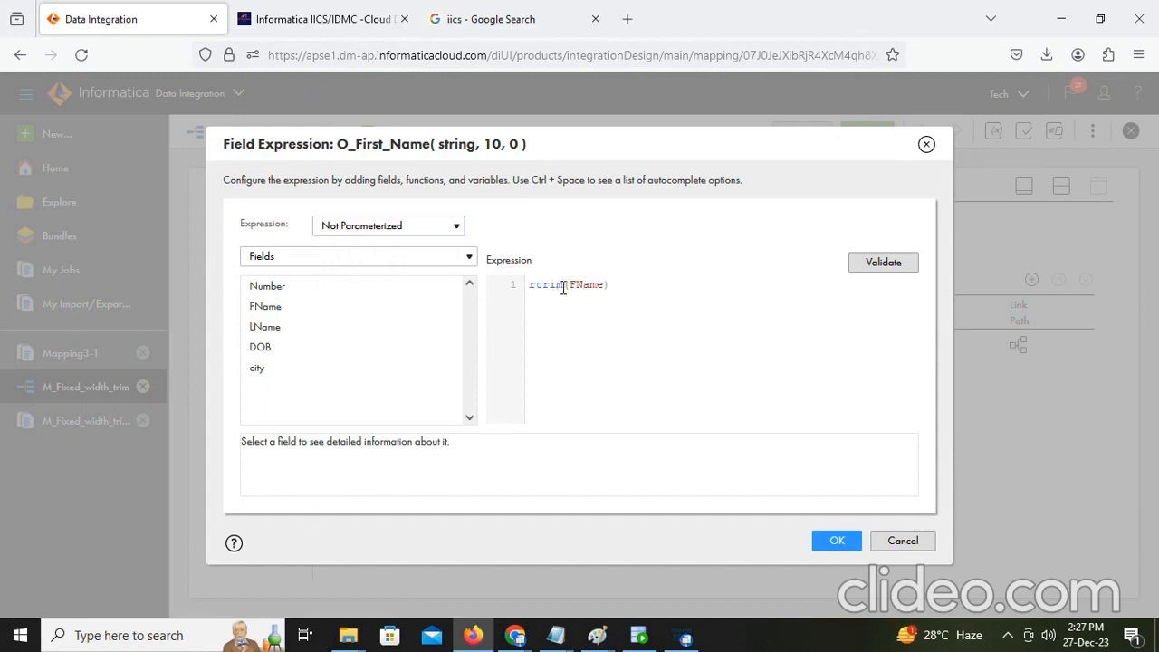
{"action": "left_click", "coordinate": [872, 262]}
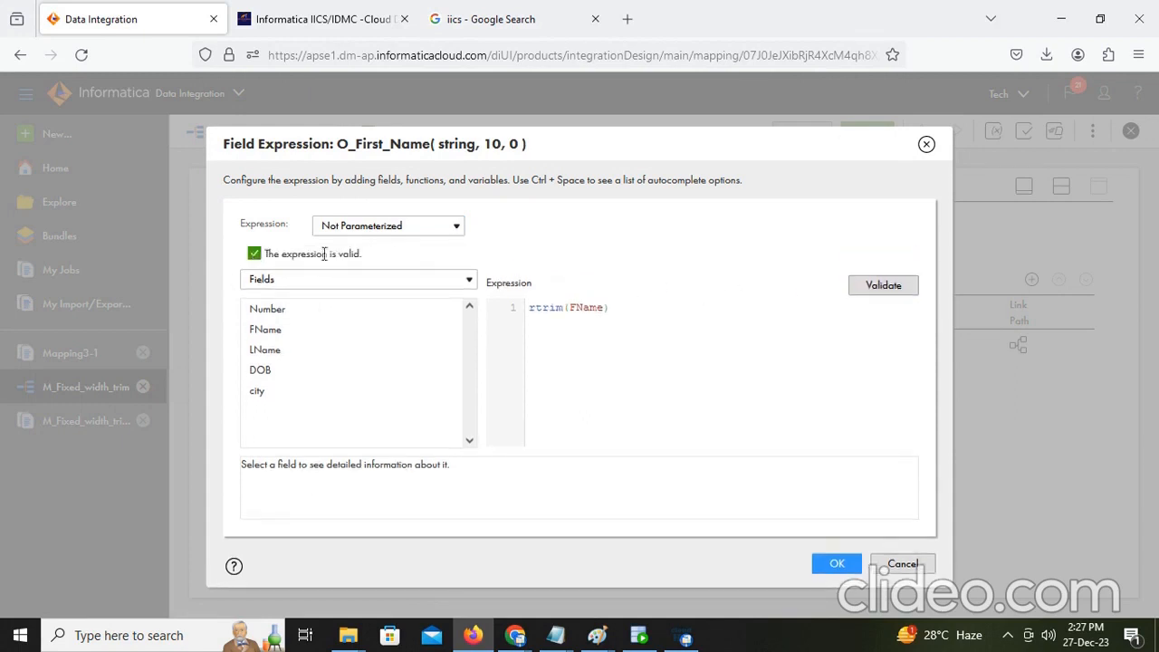
{"action": "left_click", "coordinate": [831, 563]}
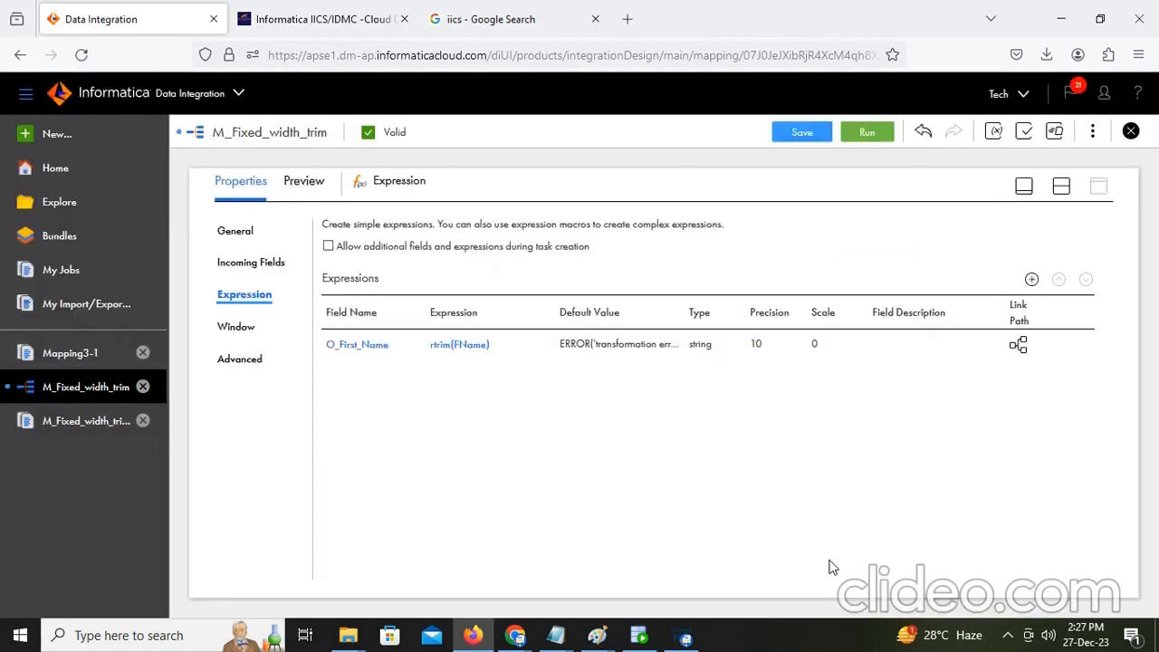
Step: Save the M_Fixed_width_trim mapping and run it on the DESKTOP-VTL1F6J runtime environment
{"action": "left_click", "coordinate": [806, 131]}
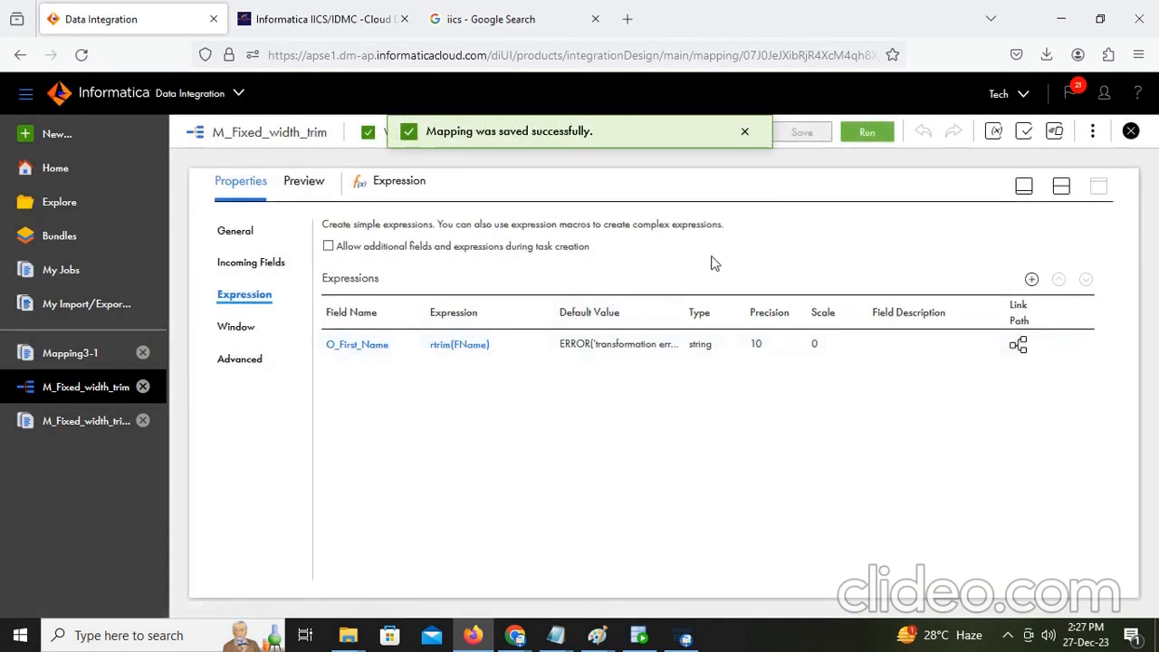
{"action": "left_click", "coordinate": [872, 132]}
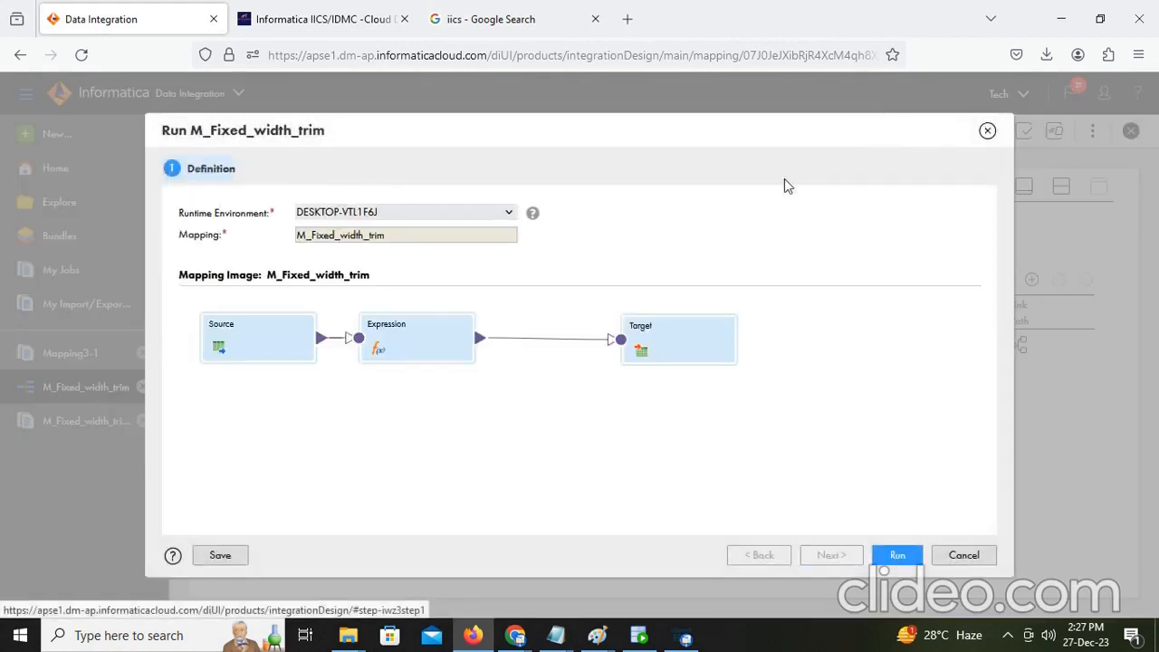
{"action": "left_click", "coordinate": [902, 556]}
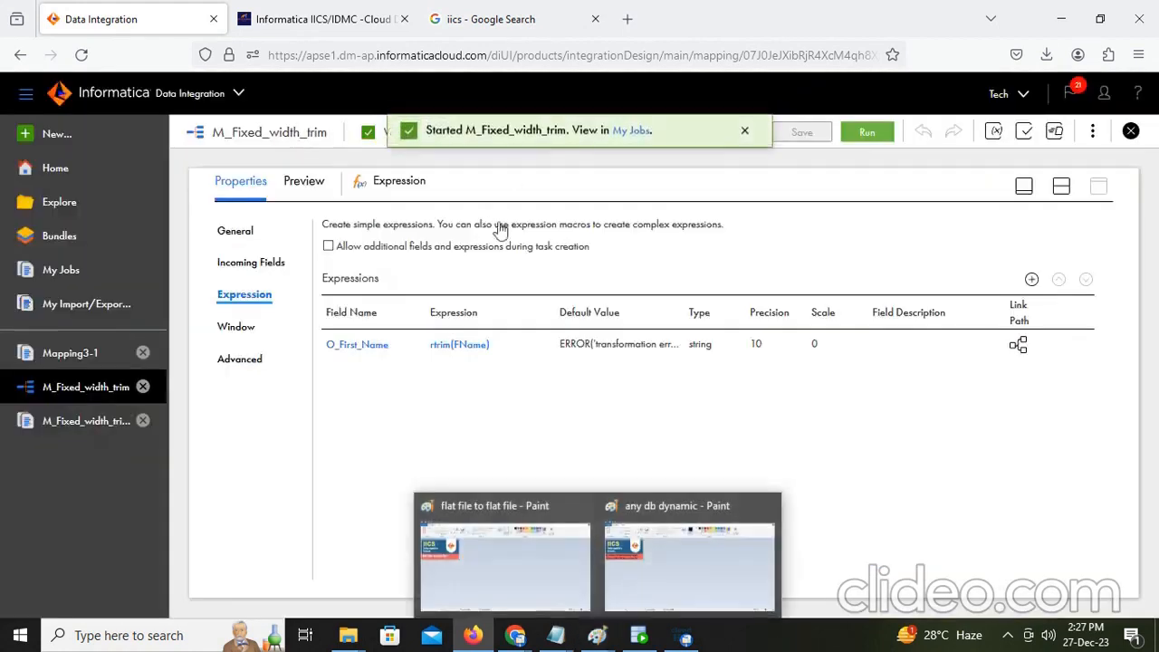
Step: View the new M_Fixed_width_trim run in the job list and refresh its status until it finishes
{"action": "left_click", "coordinate": [633, 132]}
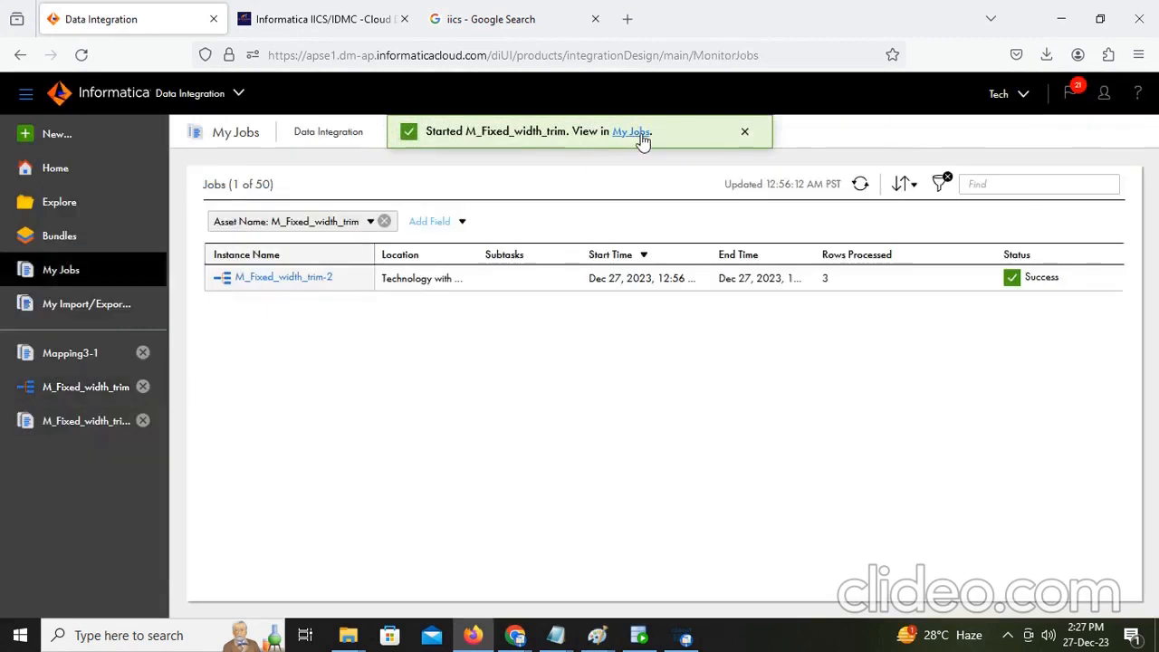
{"action": "left_click", "coordinate": [859, 185]}
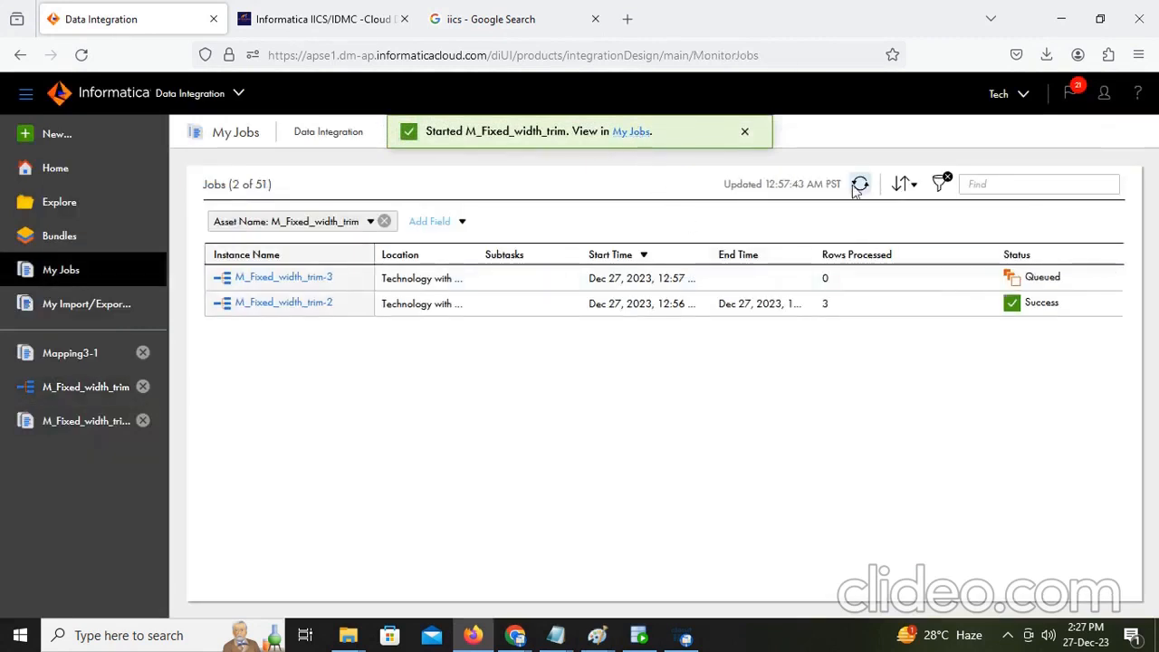
{"action": "left_click", "coordinate": [855, 187]}
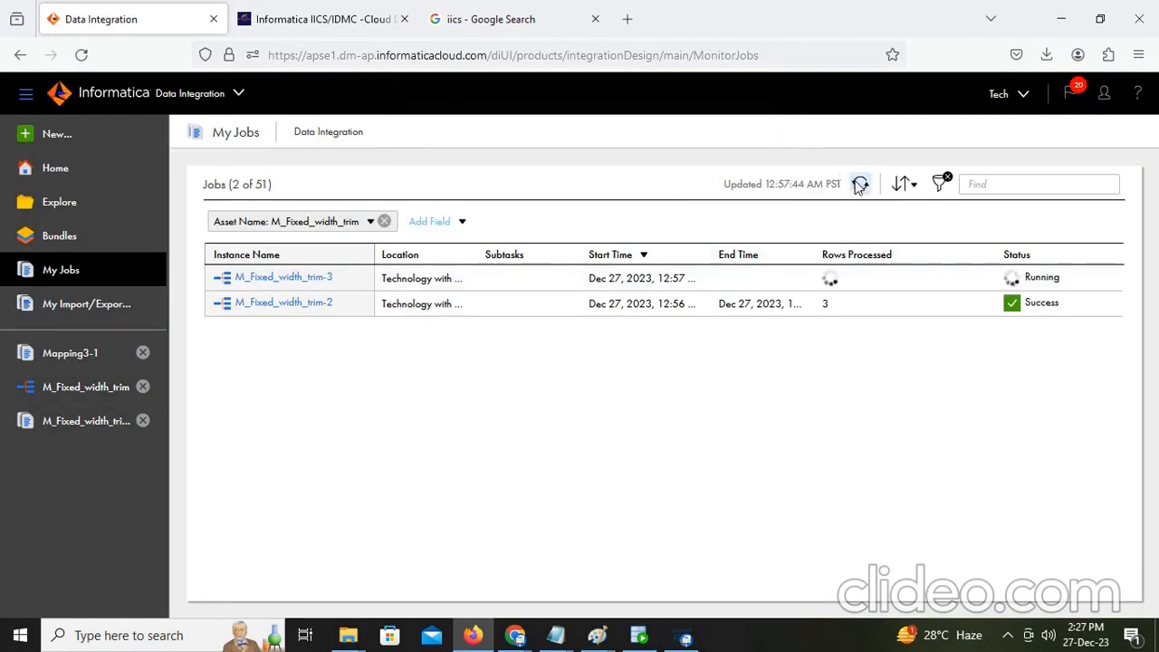
{"action": "left_click", "coordinate": [859, 185]}
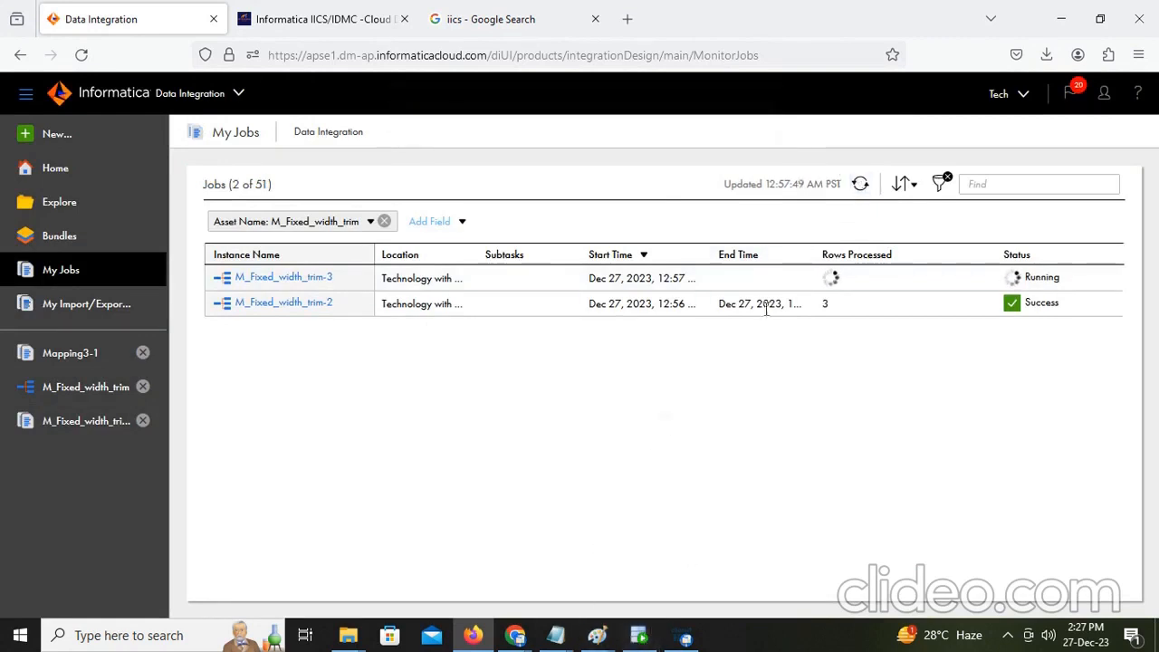
{"action": "left_click", "coordinate": [860, 184]}
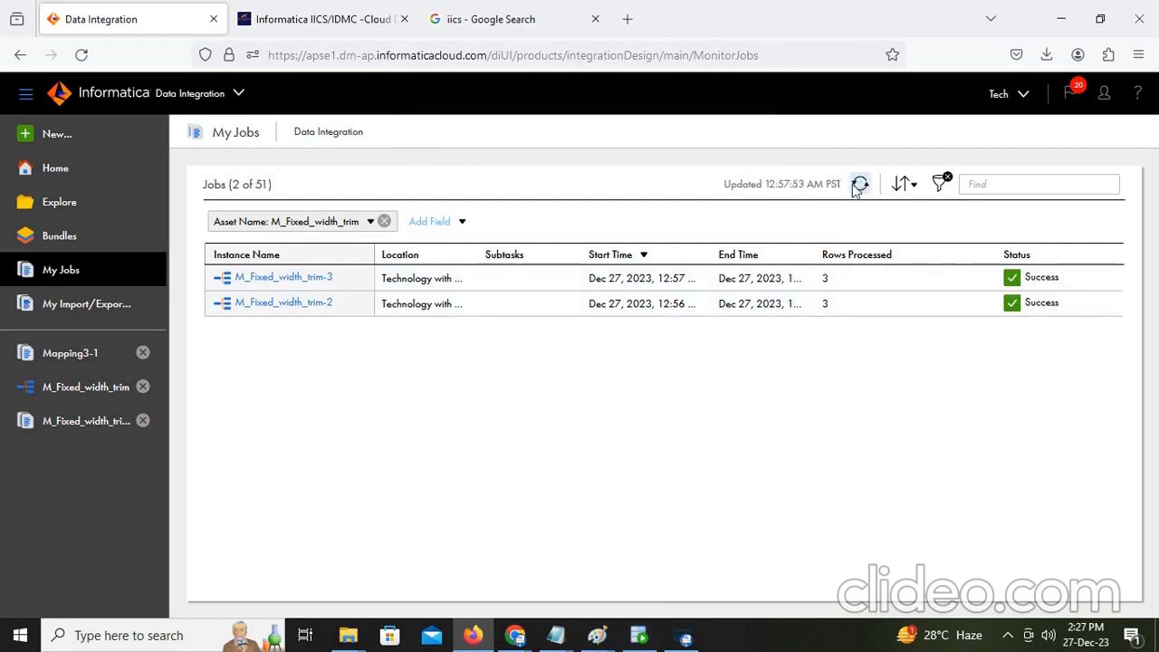
Step: Switch to Oracle SQL Developer, rerun the select query on T_Fixed_width and inspect the first row's FIRST_NAME value for padding
{"action": "left_click", "coordinate": [637, 638]}
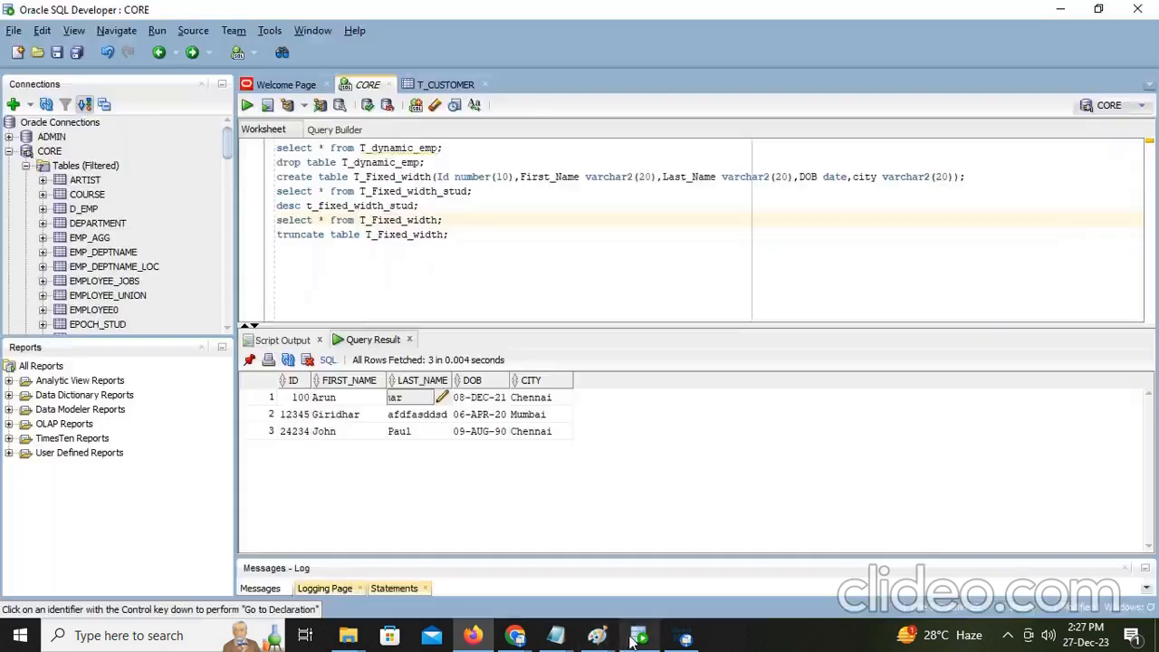
{"action": "left_click", "coordinate": [466, 226]}
{"action": "key", "text": "ctrl+Return"}
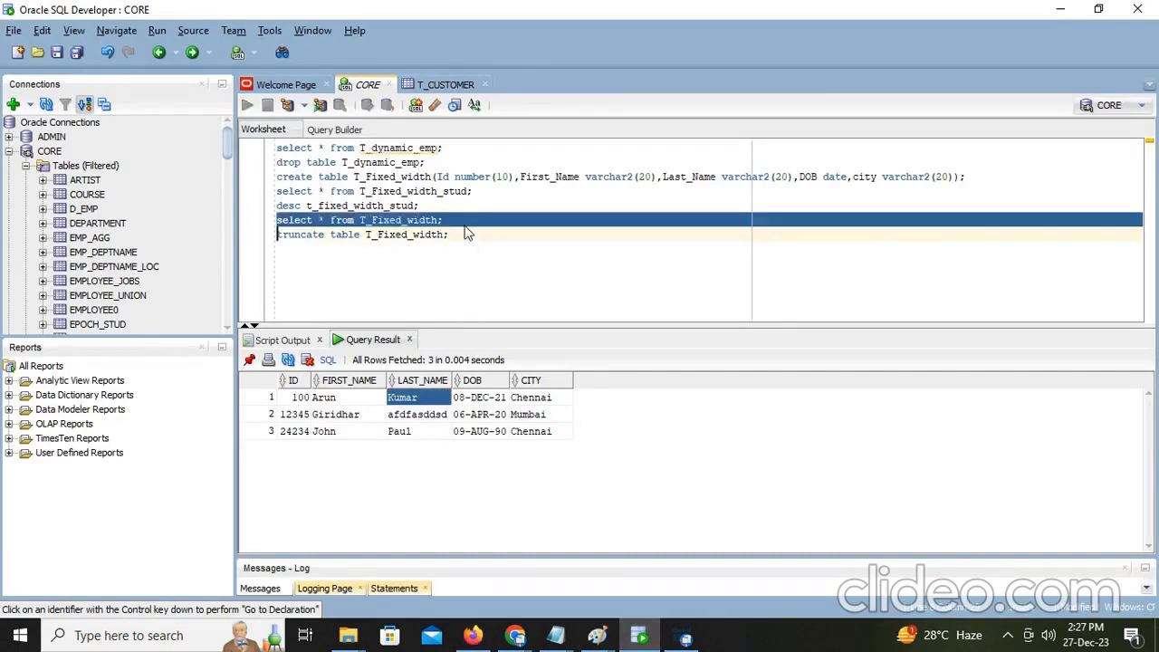
{"action": "double_click", "coordinate": [340, 402]}
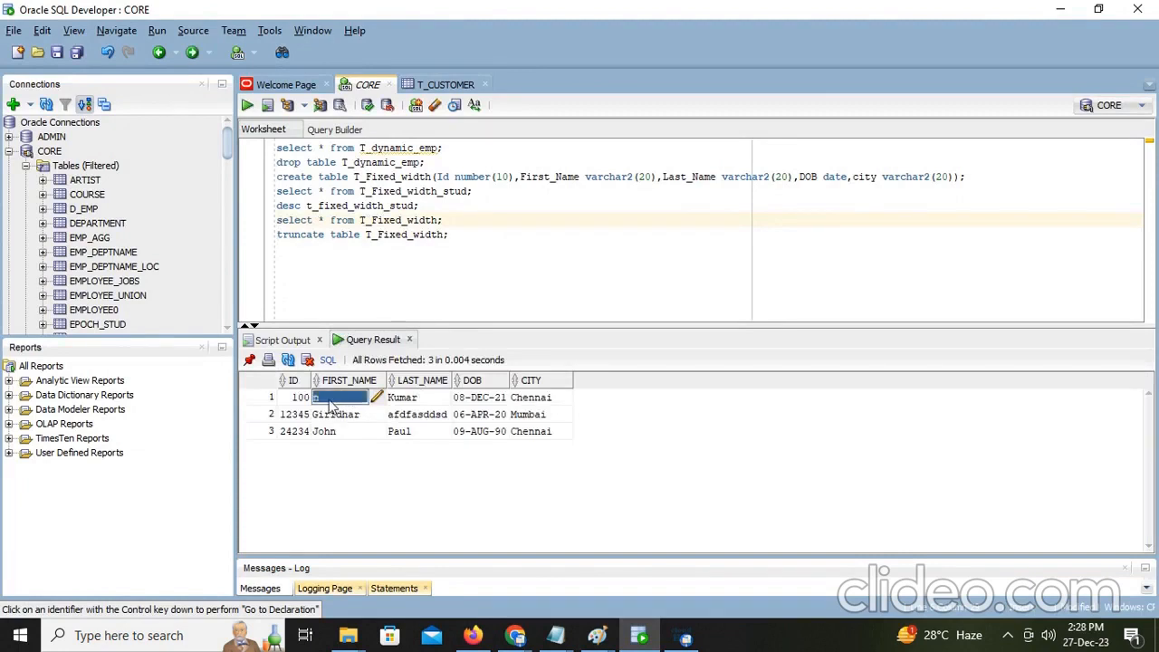
{"action": "left_click_drag", "start_coordinate": [330, 400], "coordinate": [321, 401]}
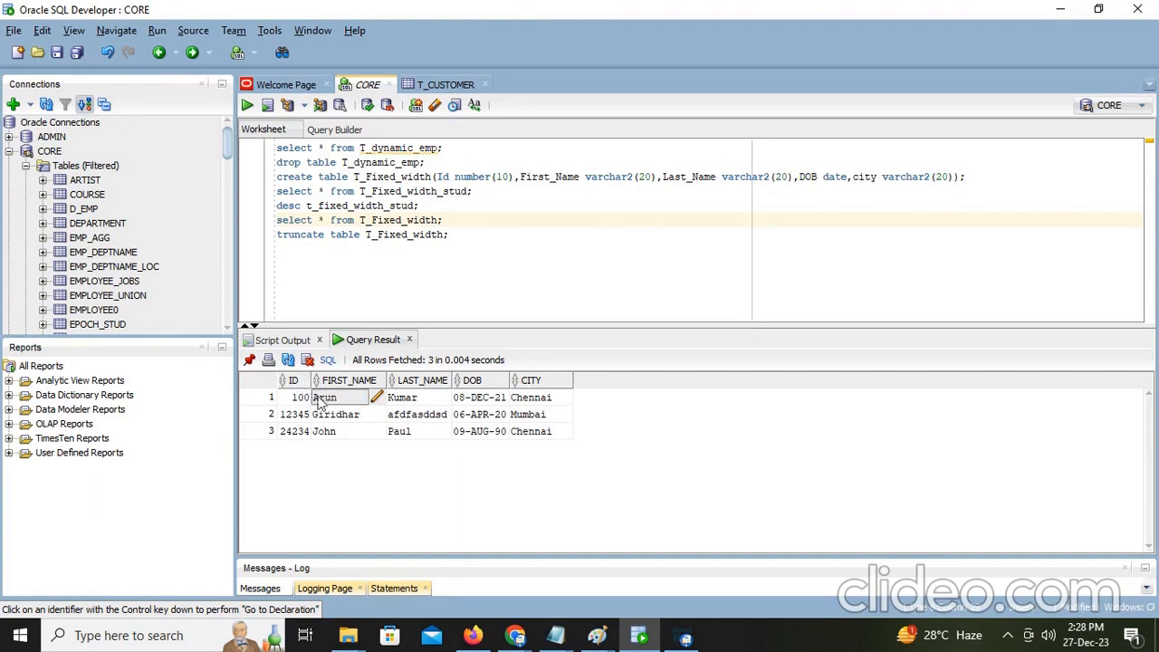
{"action": "double_click", "coordinate": [318, 402]}
{"action": "left_click", "coordinate": [319, 404]}
{"action": "triple_click", "coordinate": [321, 401]}
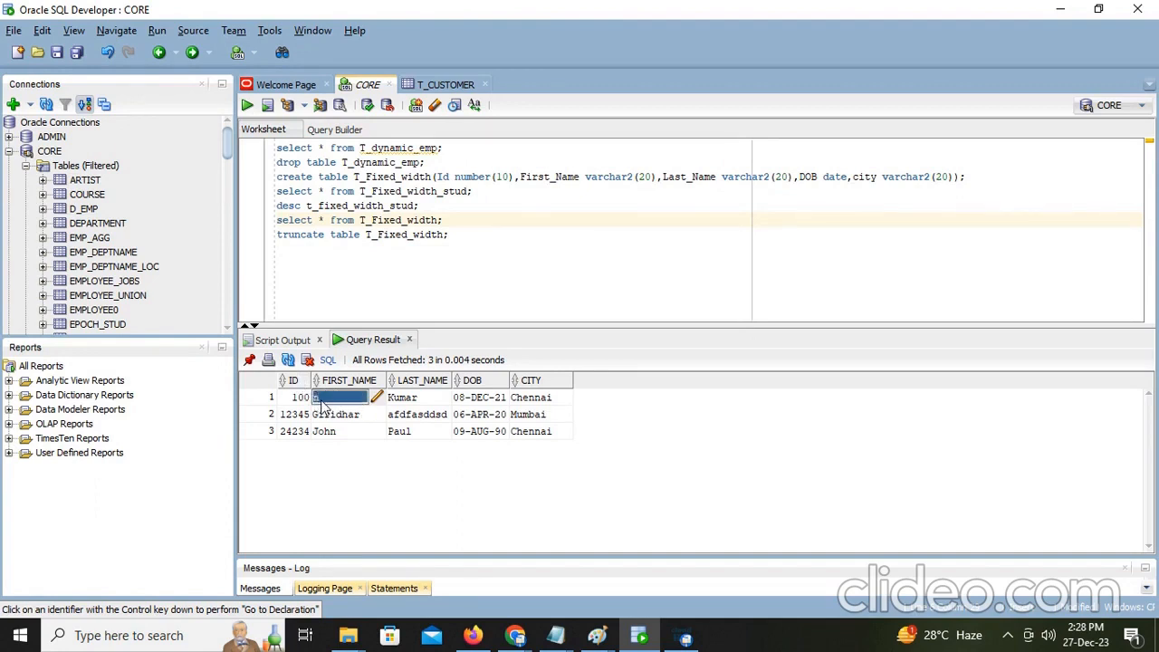
{"action": "left_click", "coordinate": [322, 400]}
Step: Inspect the FIRST_NAME values of the second and third rows for trailing spaces
{"action": "left_click", "coordinate": [321, 414]}
{"action": "left_click", "coordinate": [358, 418]}
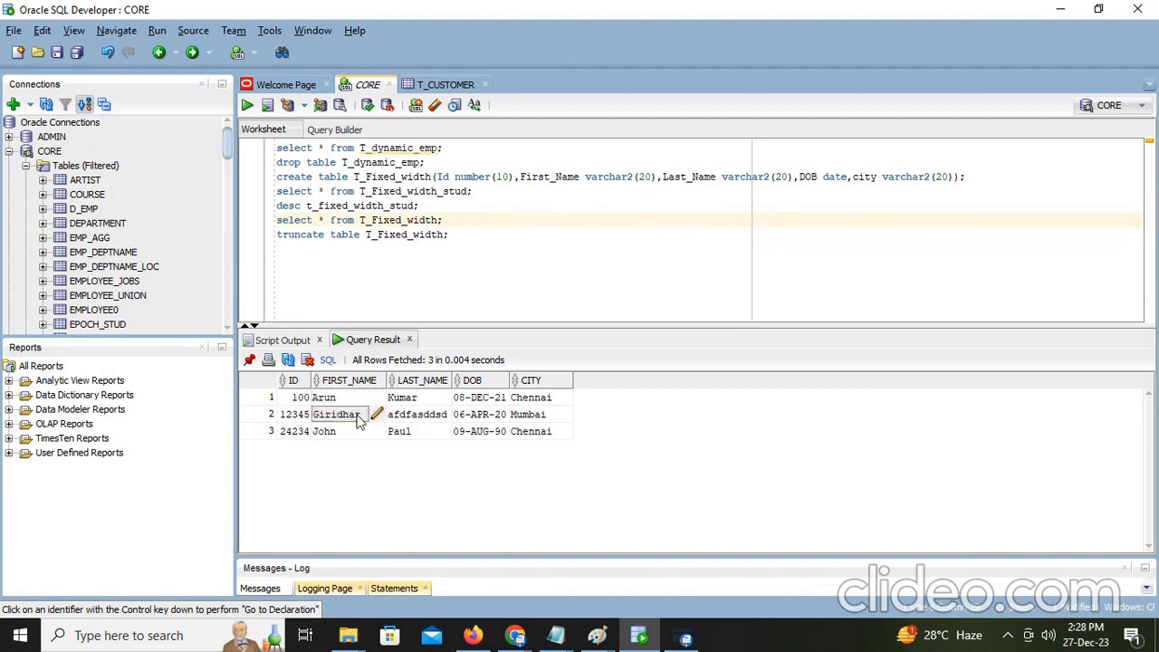
{"action": "key", "text": "Right"}
{"action": "key", "text": "Right"}
{"action": "key", "text": "Right"}
{"action": "left_click", "coordinate": [342, 432]}
{"action": "left_click", "coordinate": [342, 436]}
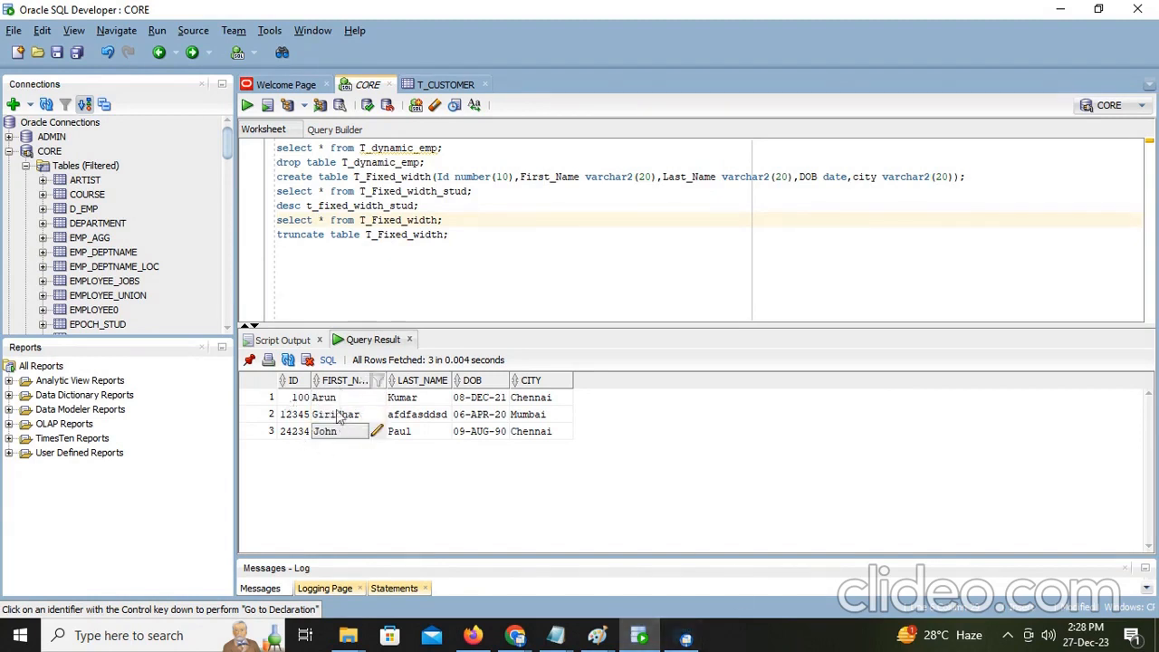
Step: Inspect the first row's LAST_NAME value for trailing spaces, view its full value in the value viewer and close the viewer
{"action": "left_click", "coordinate": [419, 401]}
{"action": "left_click", "coordinate": [419, 404]}
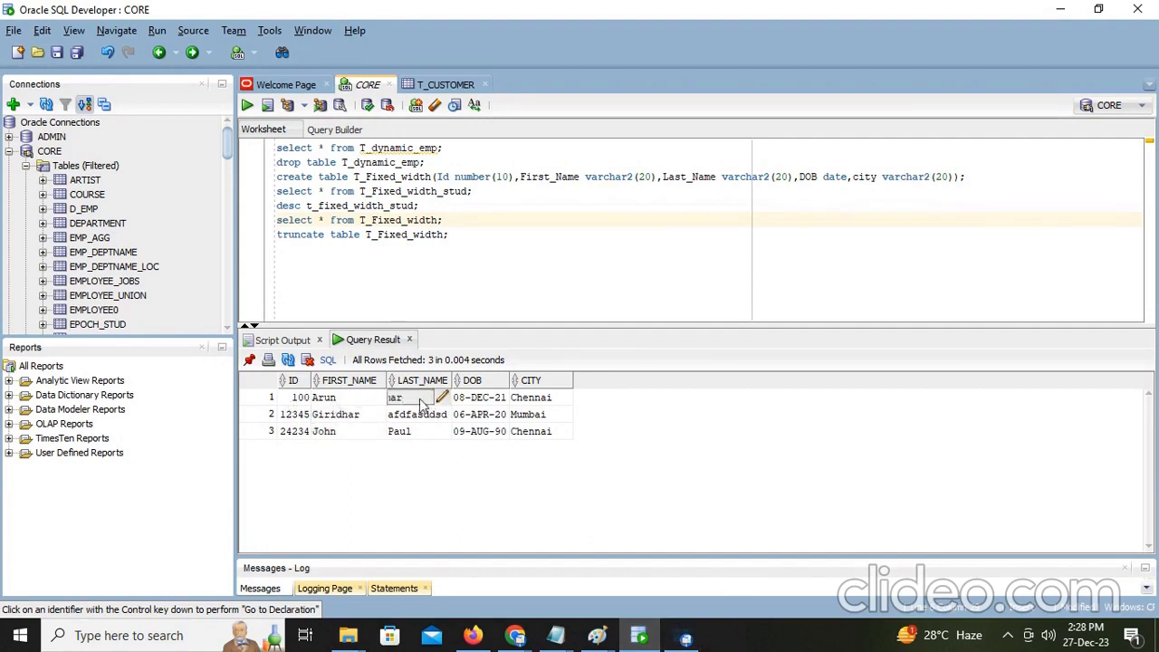
{"action": "left_click_drag", "start_coordinate": [418, 404], "coordinate": [443, 409]}
{"action": "left_click", "coordinate": [445, 399]}
{"action": "left_click", "coordinate": [413, 409]}
{"action": "double_click", "coordinate": [410, 404]}
{"action": "triple_click", "coordinate": [410, 405]}
{"action": "left_click", "coordinate": [442, 398]}
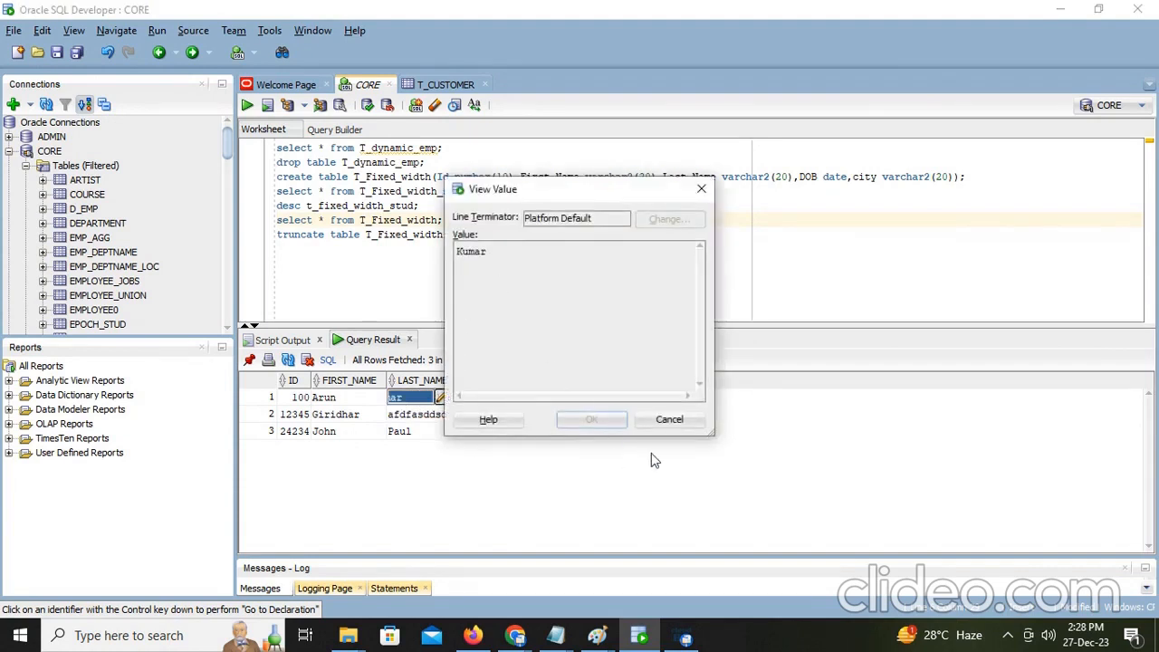
{"action": "left_click", "coordinate": [670, 419]}
{"action": "key", "text": "Tab"}
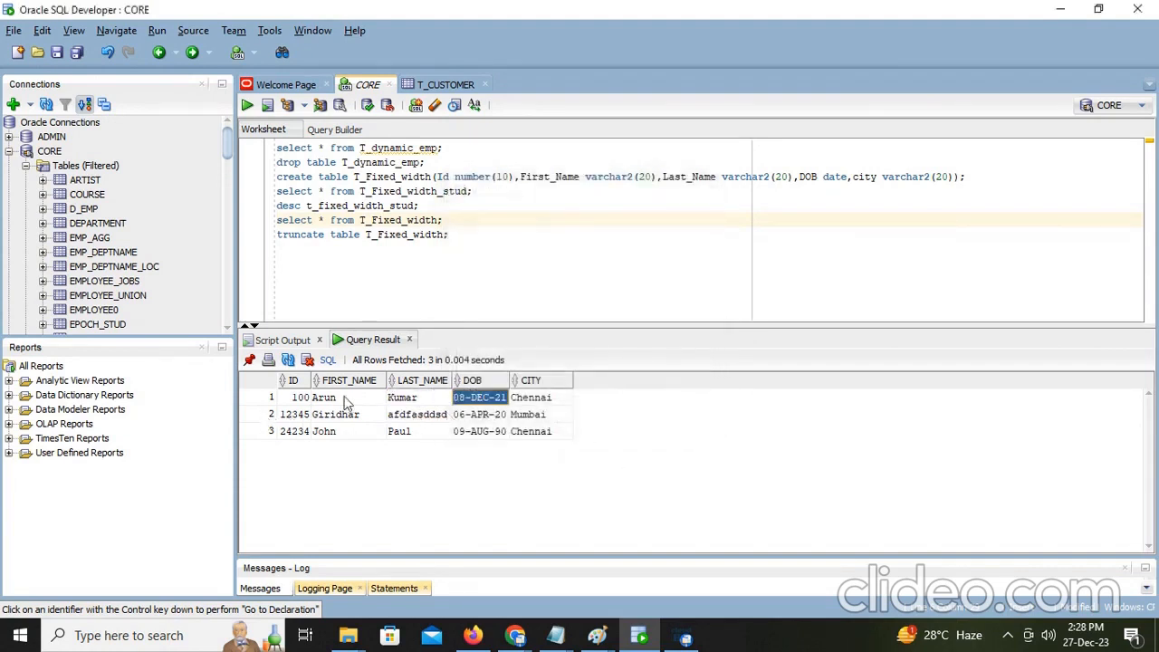
Step: Recheck the FIRST_NAME values of all three rows for leftover padding
{"action": "left_click", "coordinate": [339, 415]}
{"action": "key", "text": "Left"}
{"action": "left_click", "coordinate": [344, 400]}
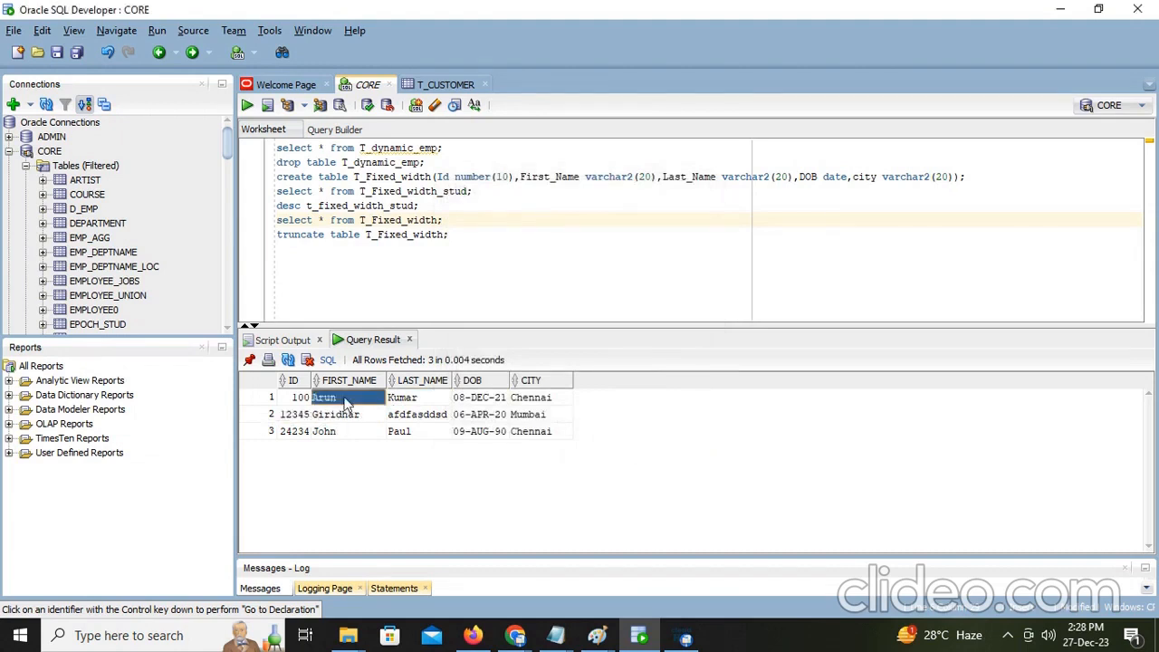
{"action": "double_click", "coordinate": [338, 398]}
{"action": "double_click", "coordinate": [338, 397]}
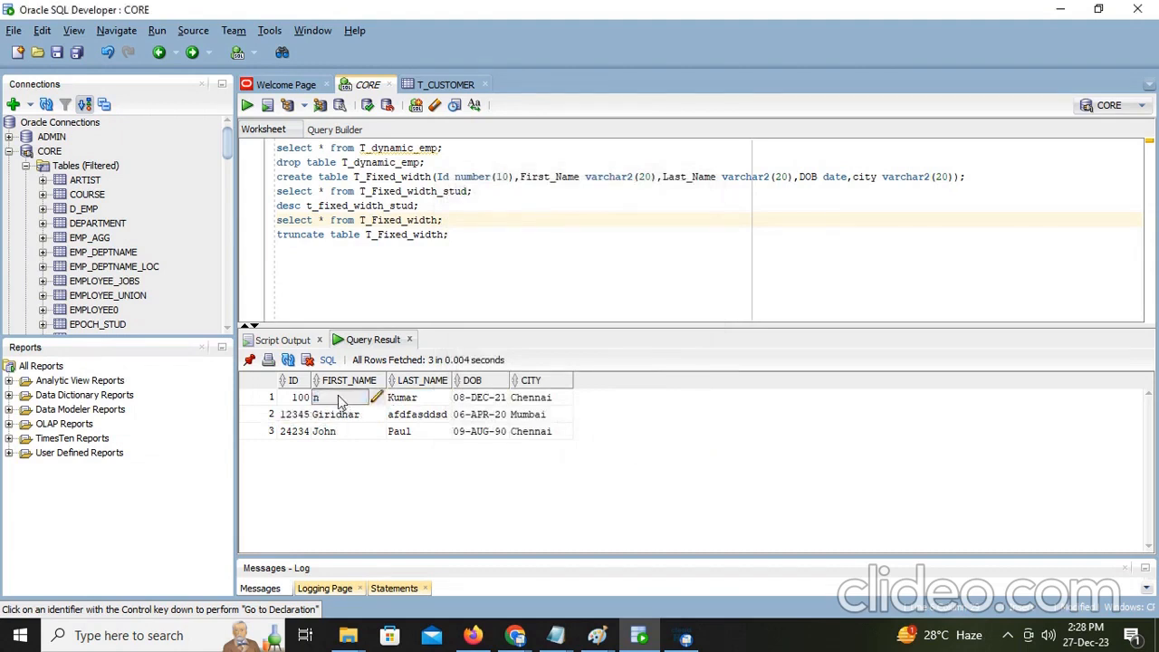
{"action": "type", "text": "n"}
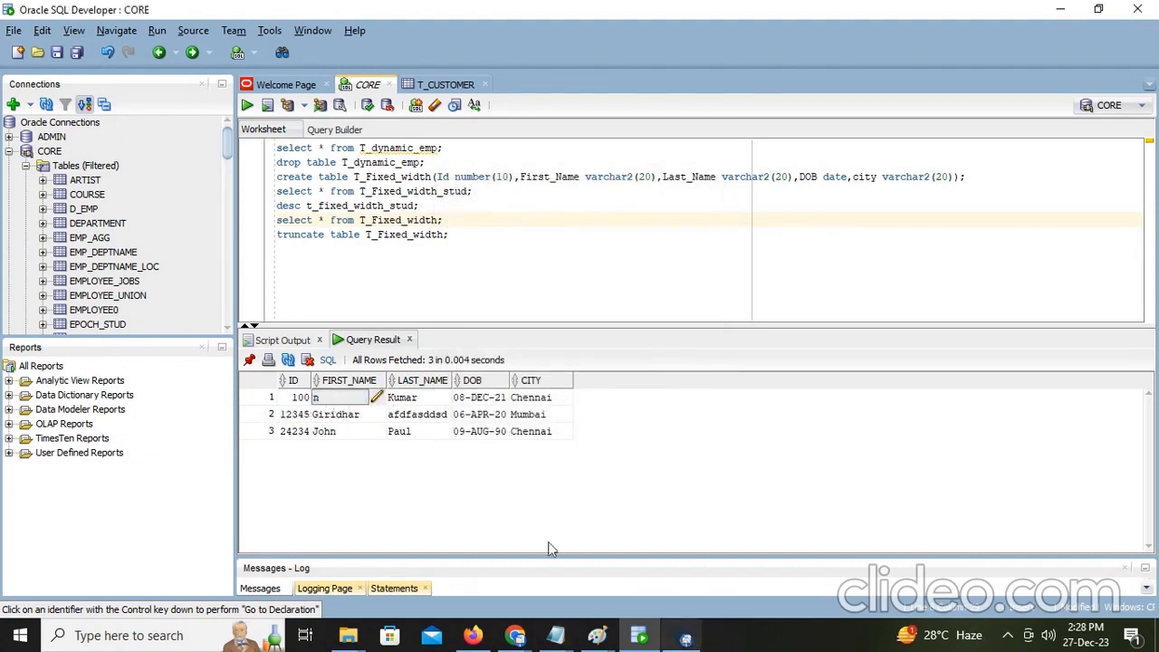
{"action": "left_click", "coordinate": [337, 415]}
{"action": "left_click", "coordinate": [348, 433]}
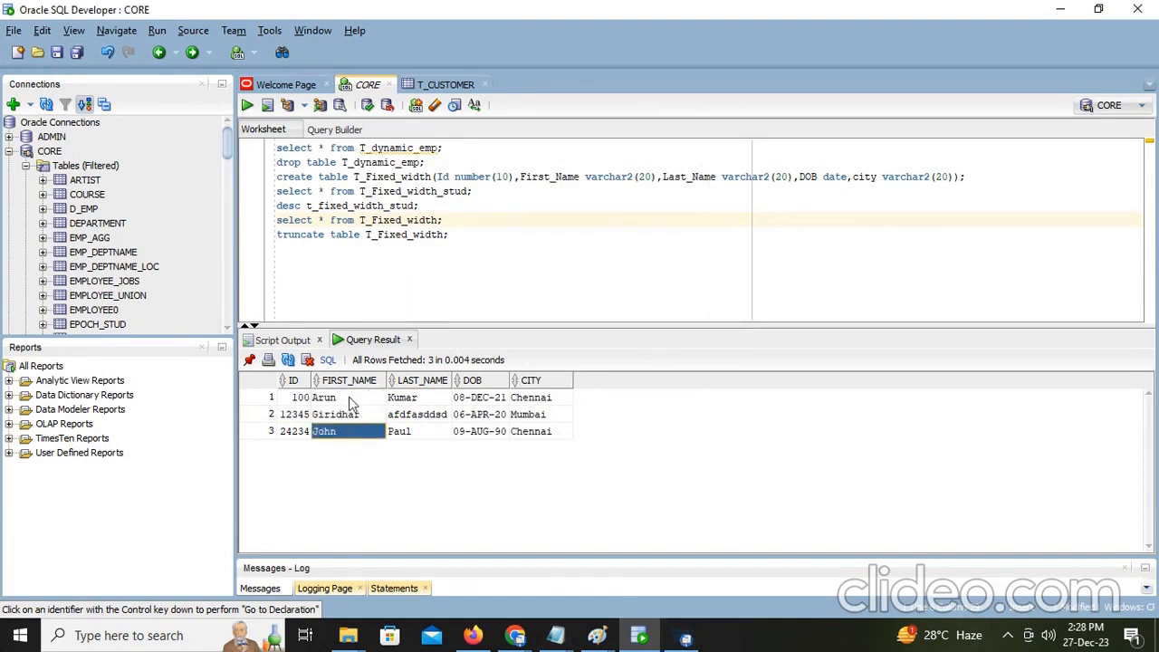
{"action": "type", "text": "n"}
{"action": "key", "text": "Escape"}
{"action": "mouse_move", "coordinate": [517, 638]}
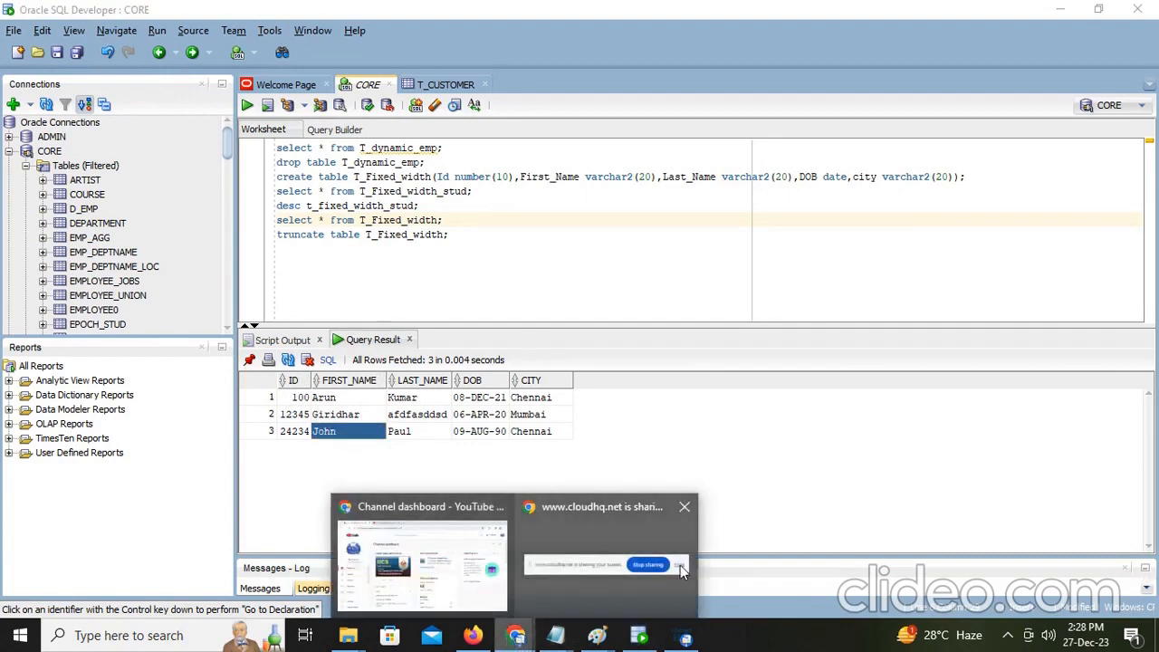
{"action": "left_click", "coordinate": [654, 571]}
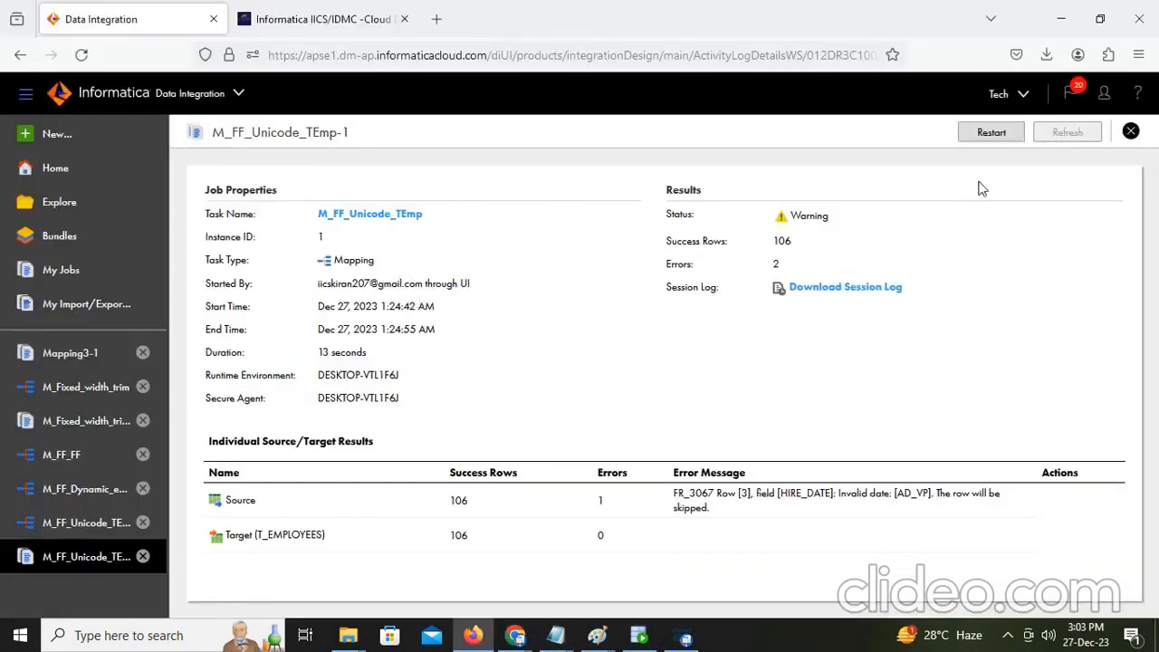
Step: Open the M_FF_Unicode_TEmp mapping from the Dev folder and display its Source transformation's properties in full view
{"action": "left_click", "coordinate": [50, 207]}
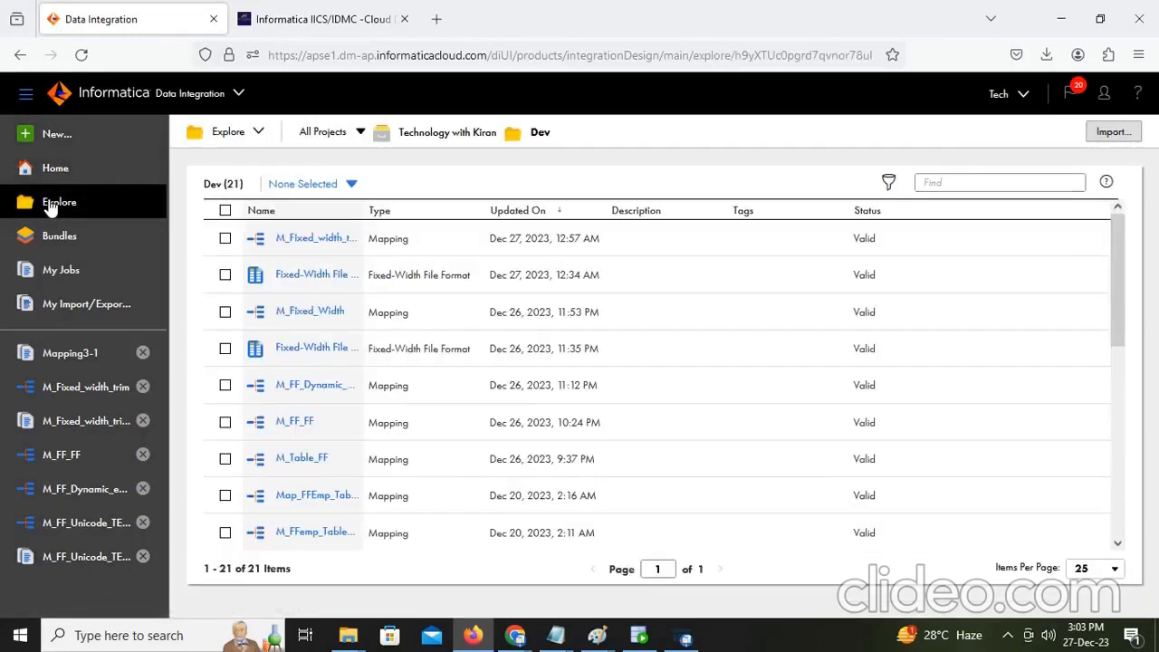
{"action": "left_click", "coordinate": [319, 240]}
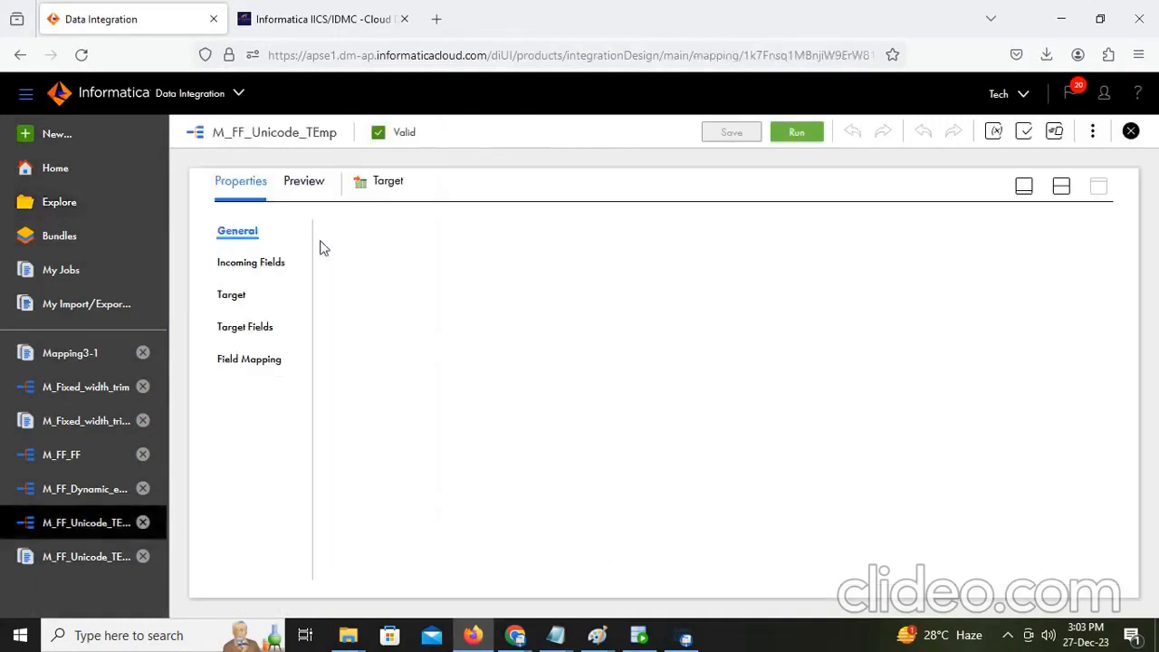
{"action": "left_click", "coordinate": [1060, 186]}
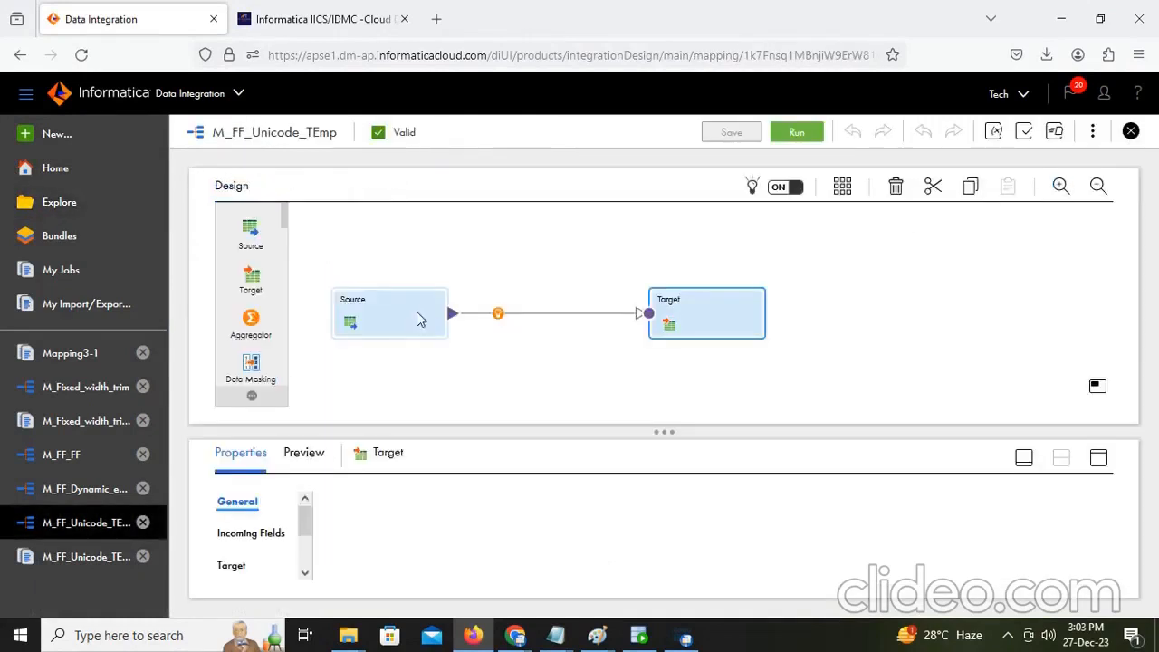
{"action": "left_click", "coordinate": [417, 319]}
{"action": "left_click", "coordinate": [1098, 458]}
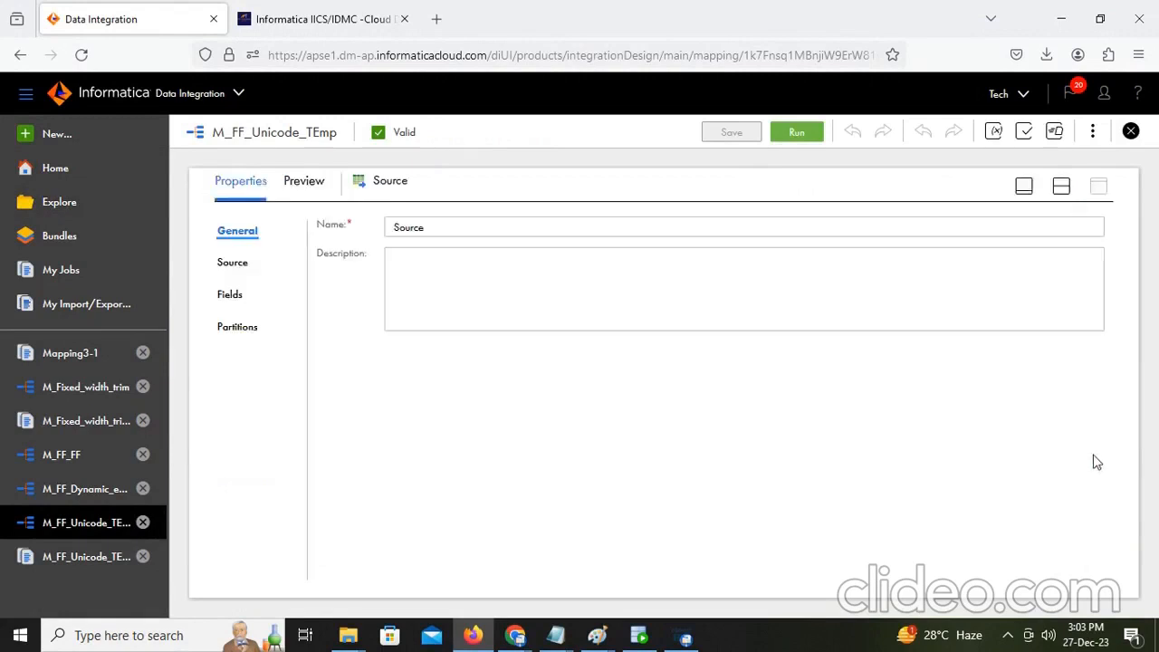
Step: Rename the Source transformation as Unicode_FlatFIle
{"action": "left_click", "coordinate": [438, 236]}
{"action": "left_click_drag", "start_coordinate": [442, 233], "coordinate": [360, 231]}
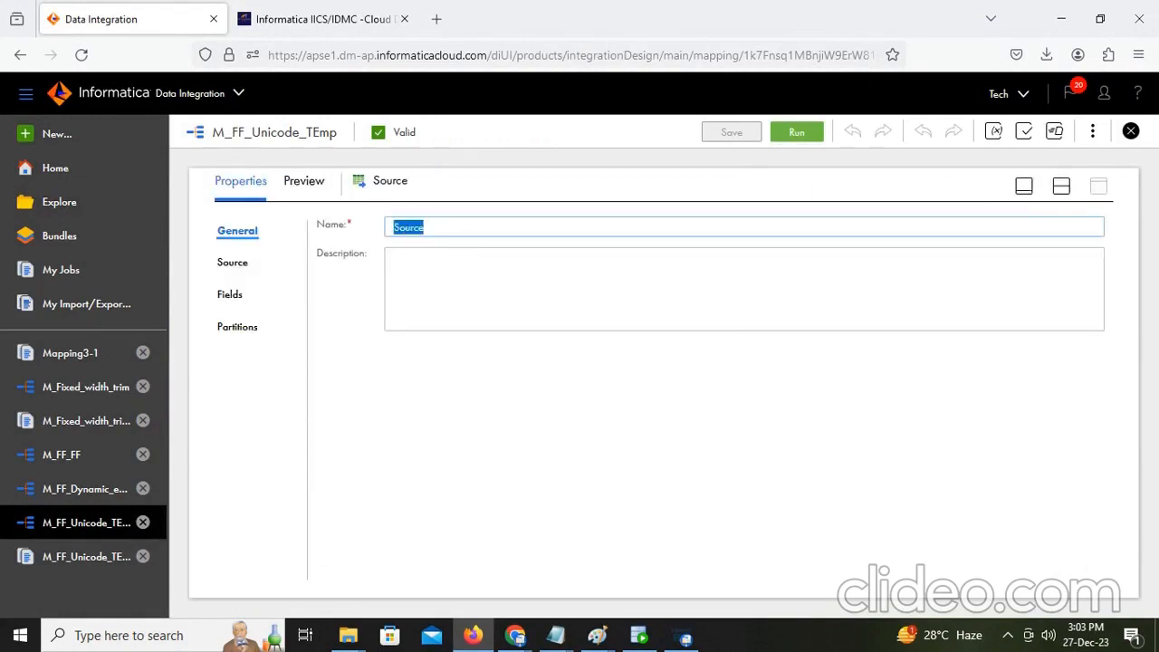
{"action": "type", "text": "Unicode_Flat FIle"}
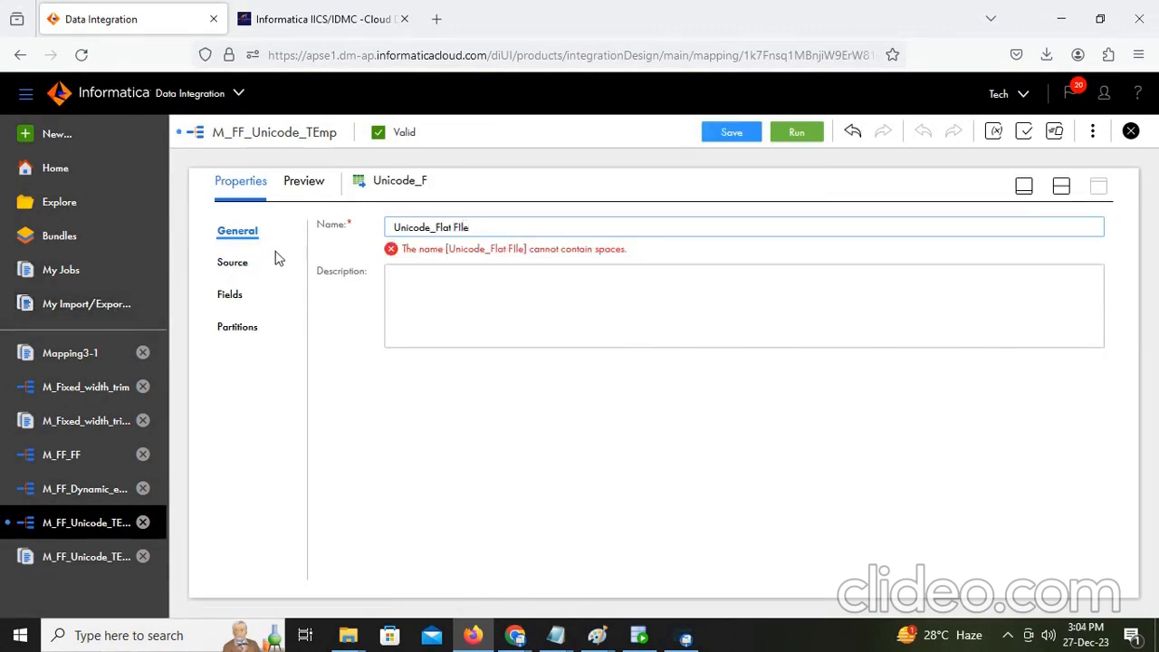
{"action": "left_click", "coordinate": [444, 227]}
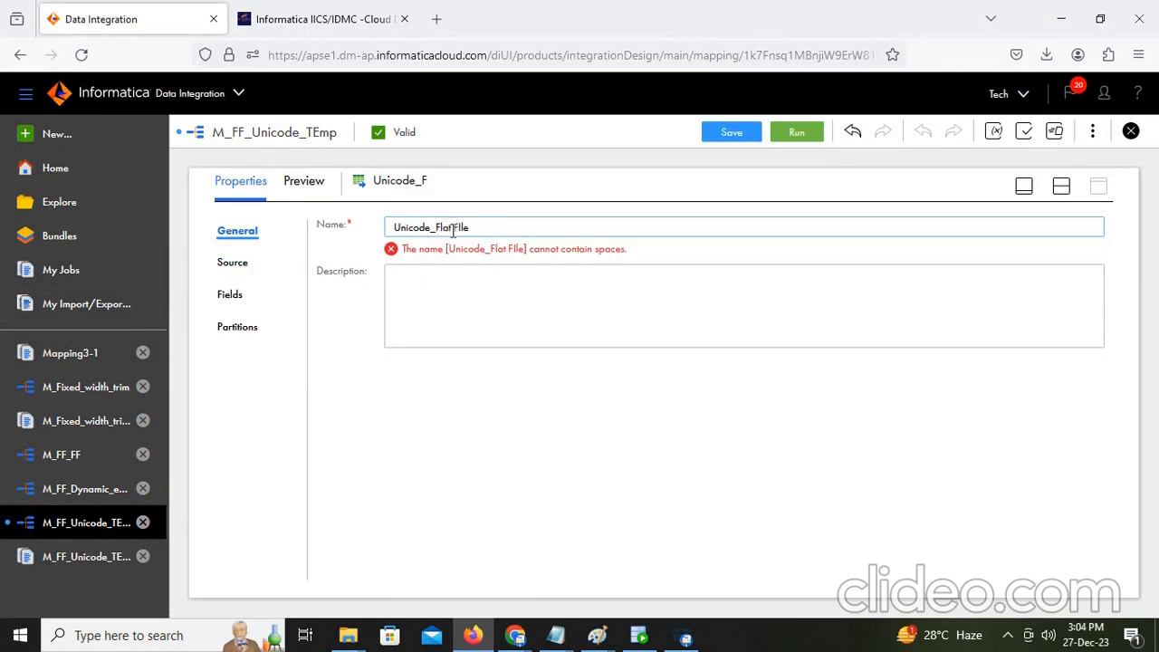
{"action": "key", "text": "BackSpace"}
Step: Edit the source's flat file connection FF_Delieter_mm_dd_yyyy with UTF-8 as the code page and save it
{"action": "left_click", "coordinate": [228, 262]}
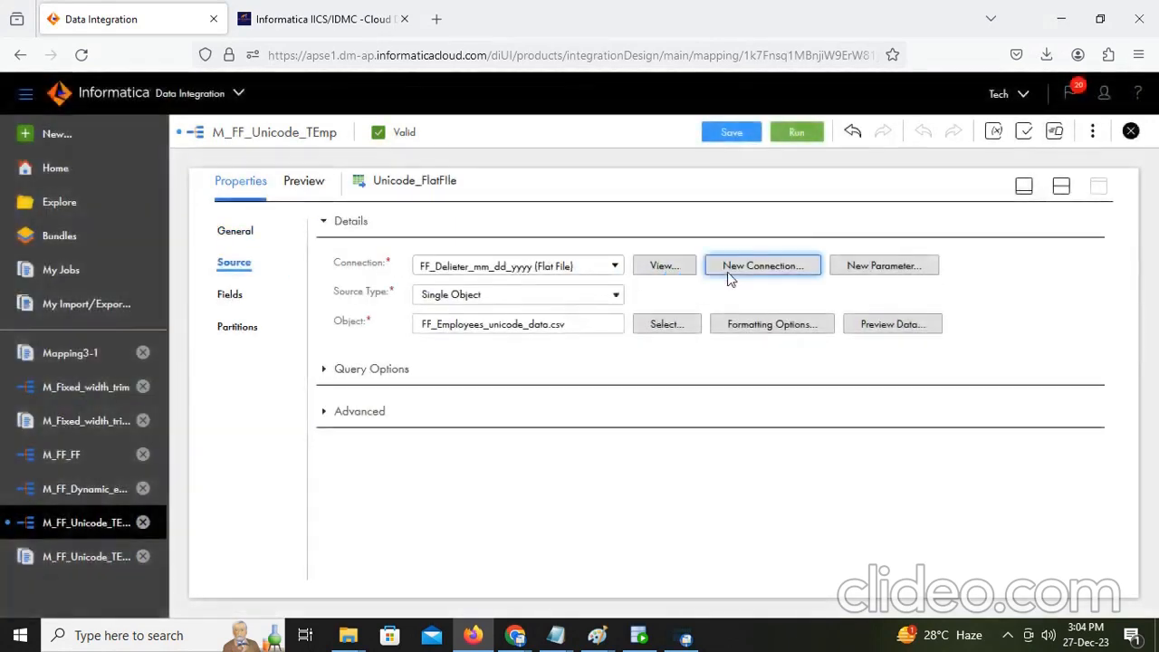
{"action": "left_click", "coordinate": [663, 266]}
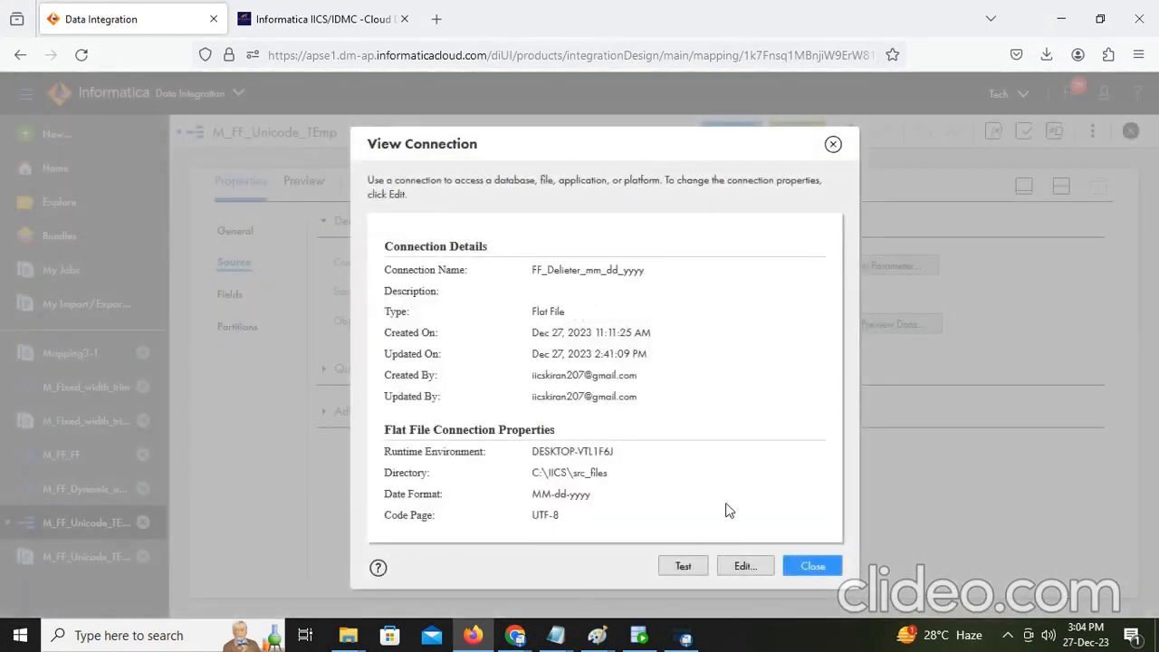
{"action": "left_click", "coordinate": [745, 566]}
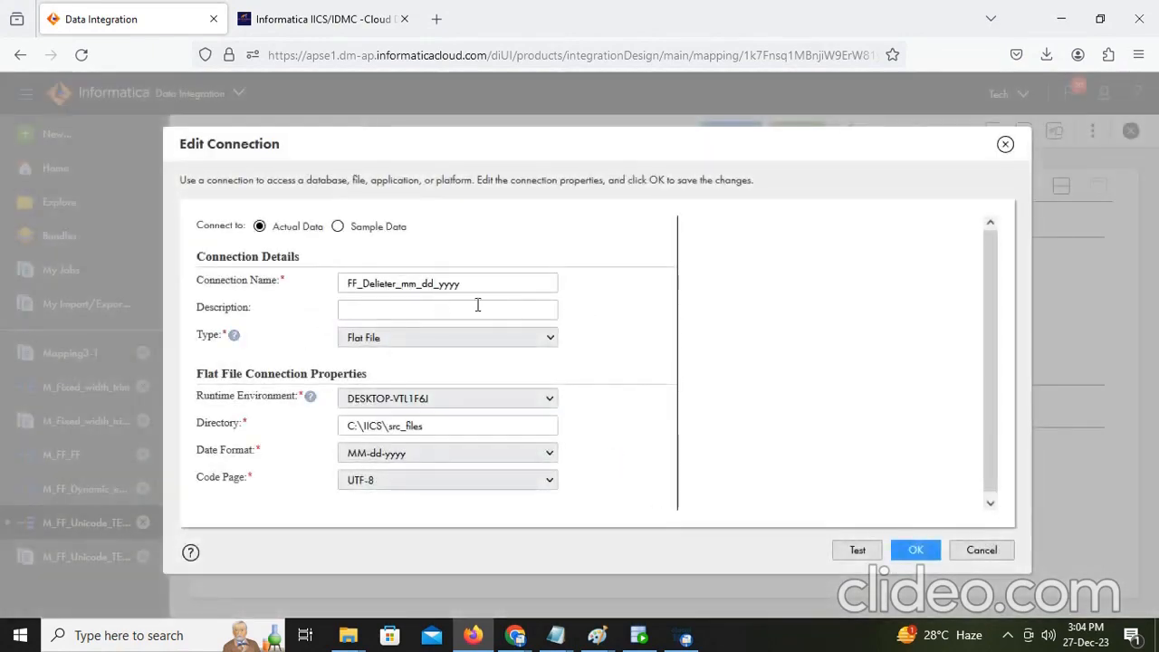
{"action": "left_click", "coordinate": [381, 482]}
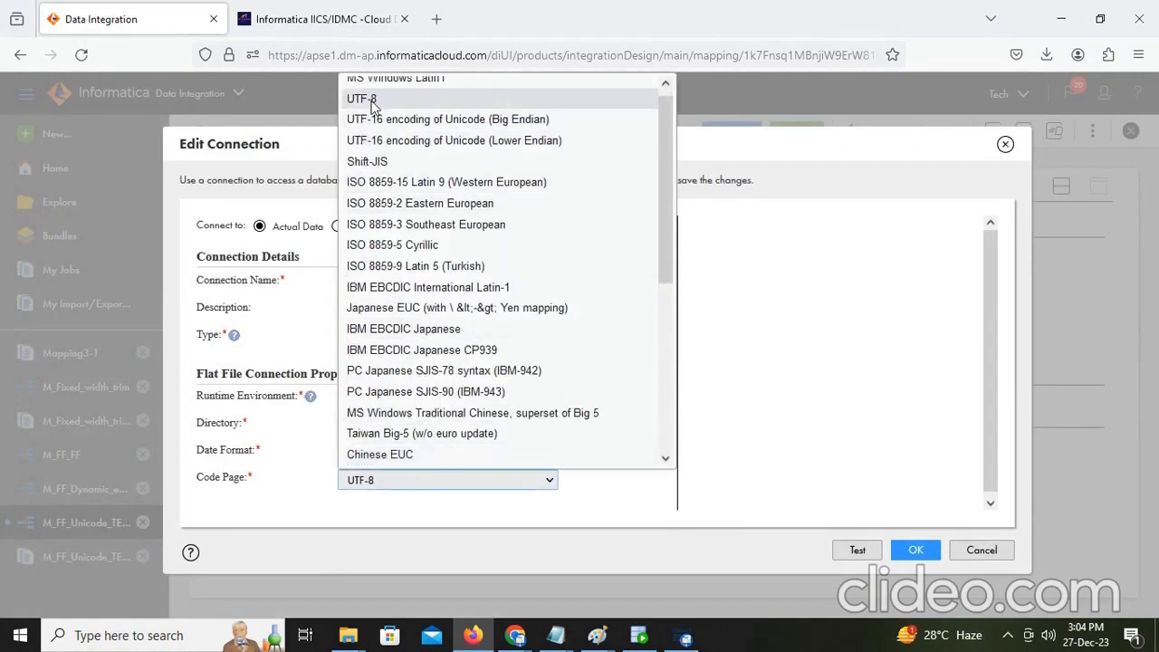
{"action": "left_click", "coordinate": [362, 100]}
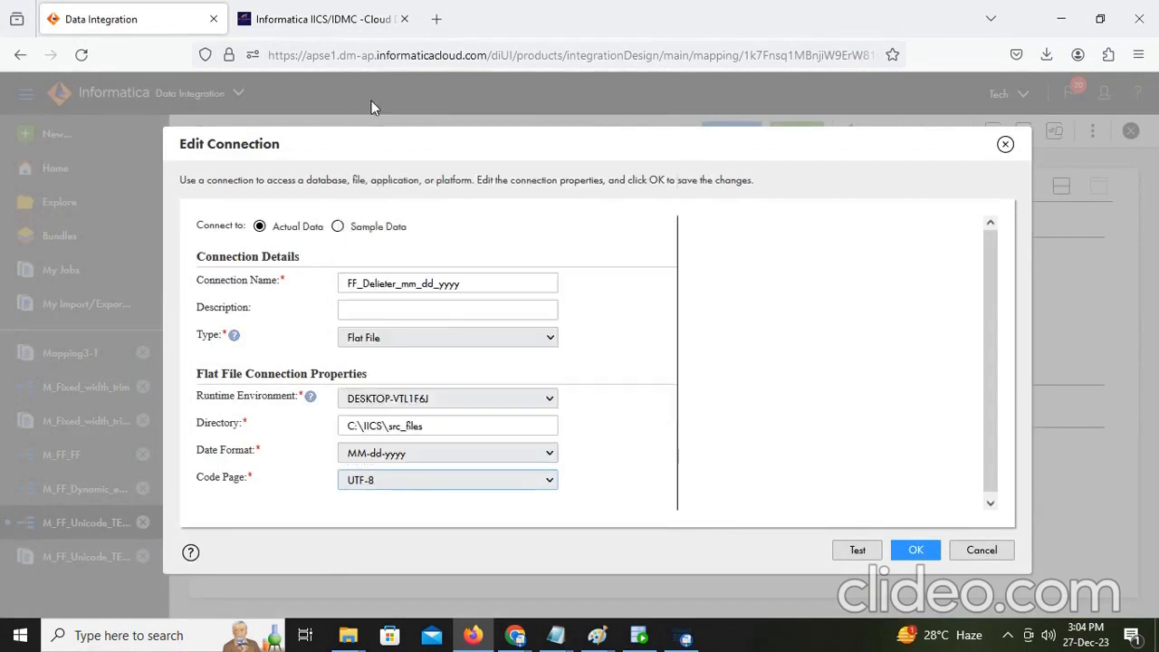
{"action": "left_click", "coordinate": [933, 552]}
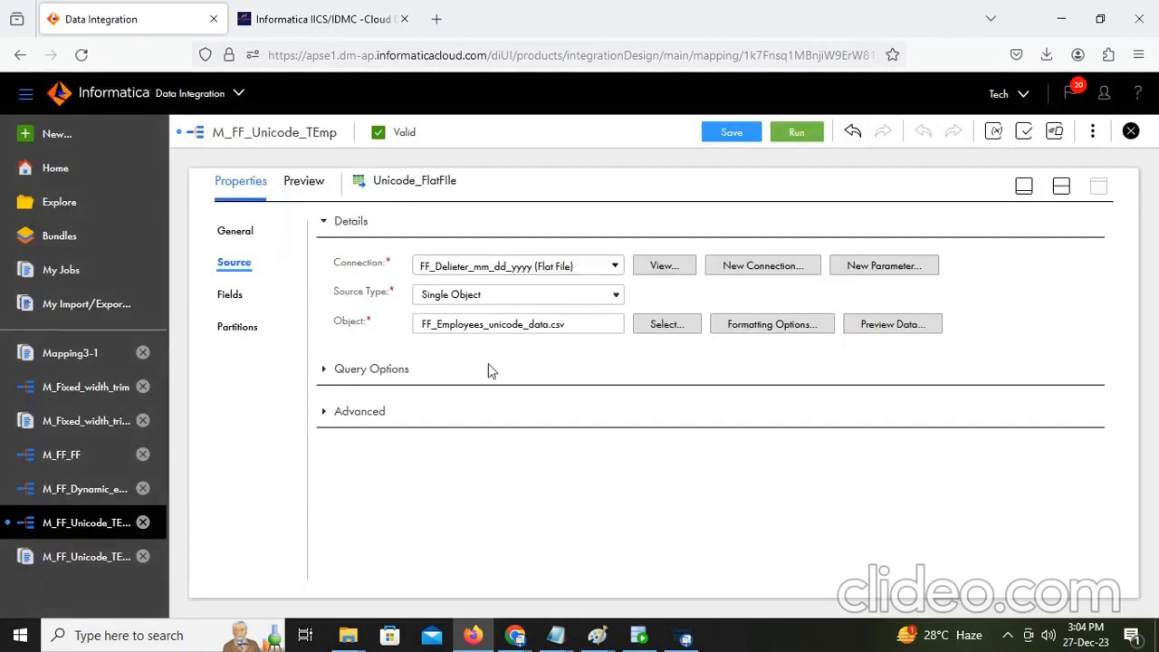
Step: Switch to File Explorer, open FF_Employees_unicode_data from C:\IICS\src_files in Excel to check its characters, and close it
{"action": "left_click", "coordinate": [348, 635]}
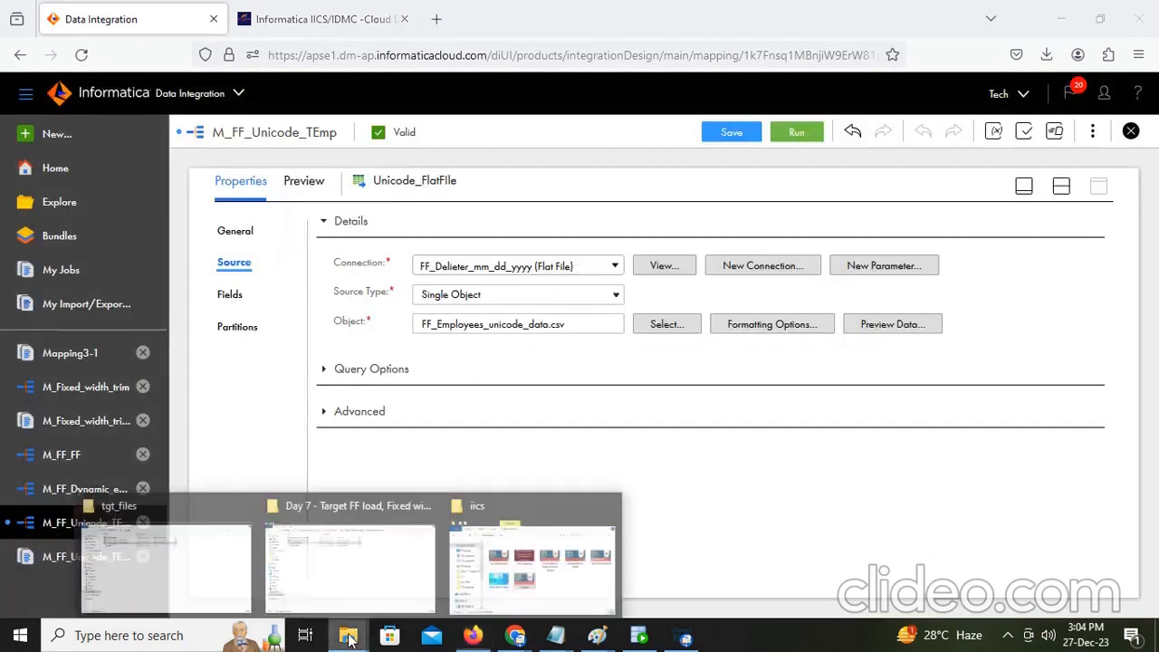
{"action": "left_click", "coordinate": [190, 582]}
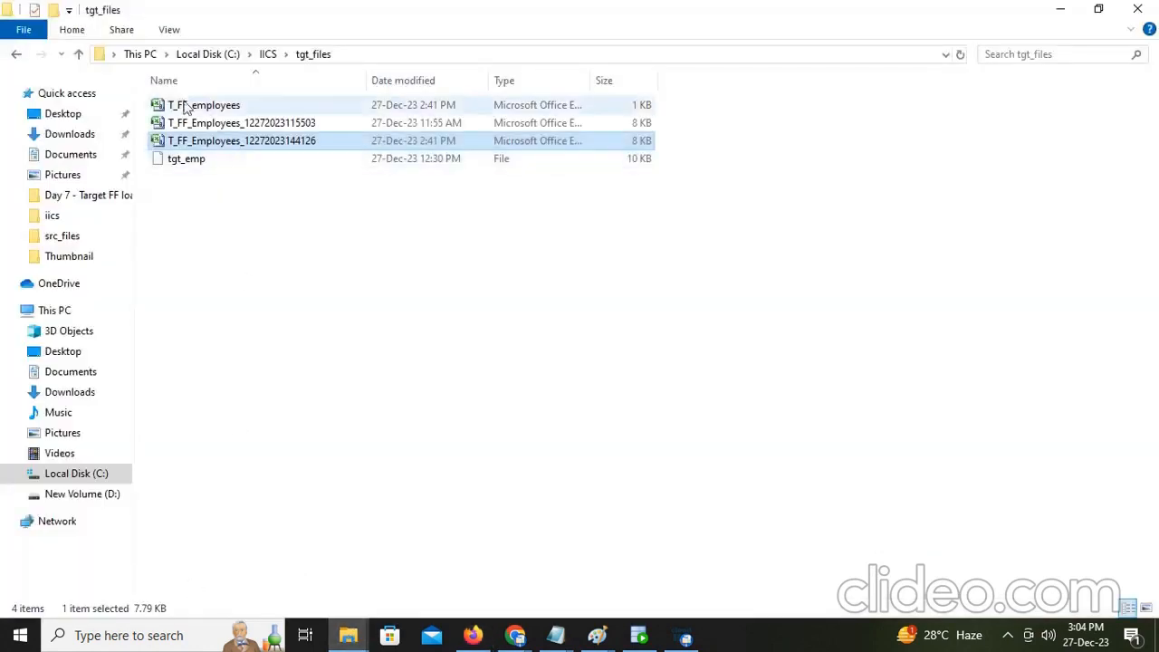
{"action": "left_click", "coordinate": [16, 54]}
{"action": "double_click", "coordinate": [185, 106]}
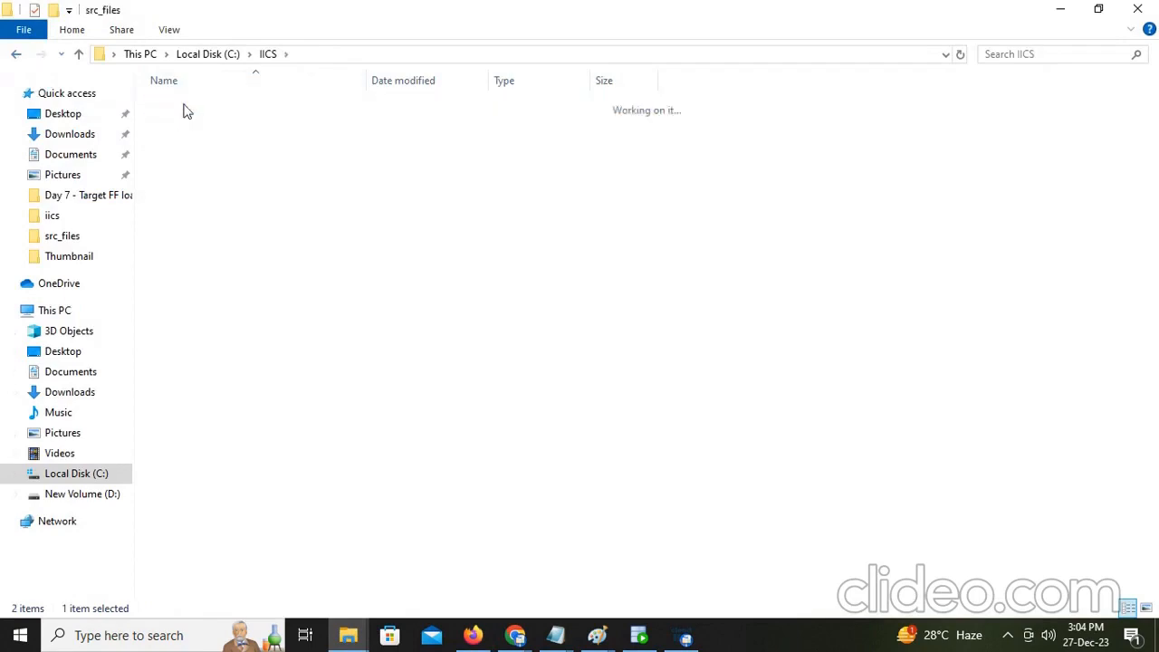
{"action": "left_click", "coordinate": [205, 107]}
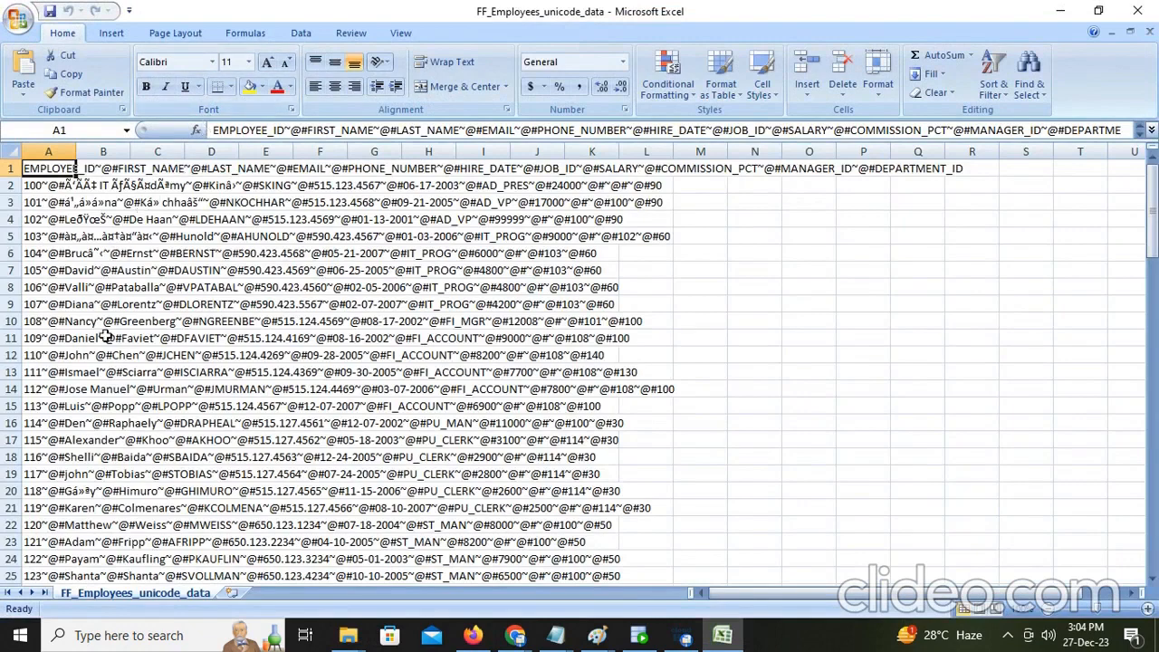
{"action": "left_click", "coordinate": [1138, 10]}
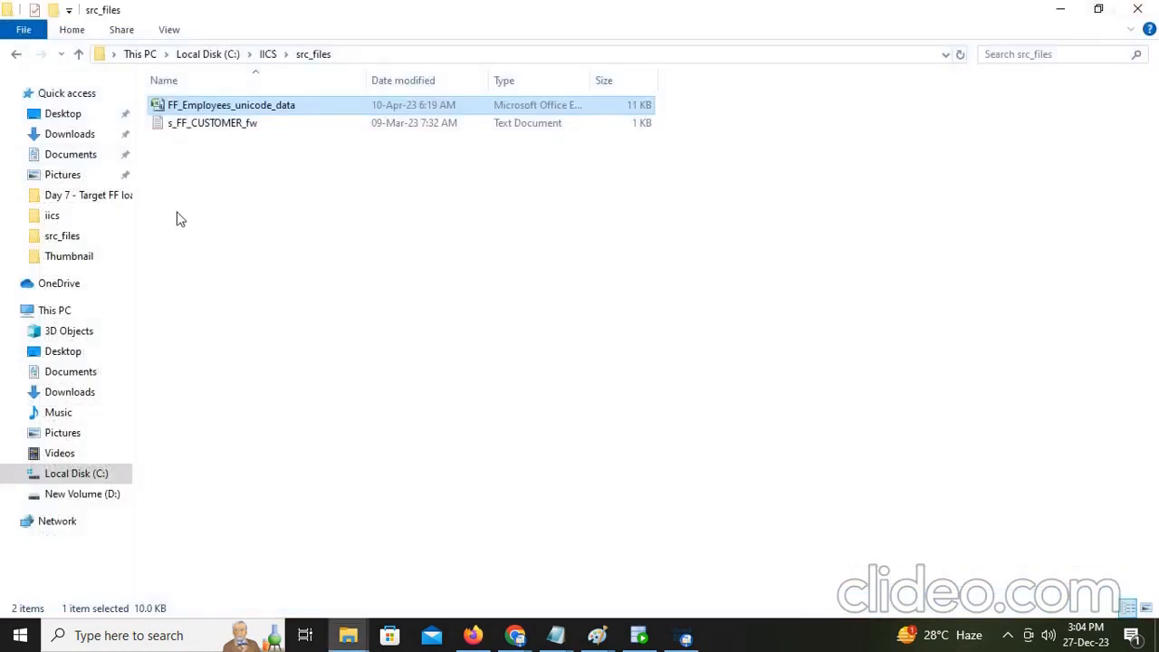
Step: Open FF_Employees_unicode_data in Notepad, maximize it and examine the special characters in the first-name values
{"action": "right_click", "coordinate": [193, 106]}
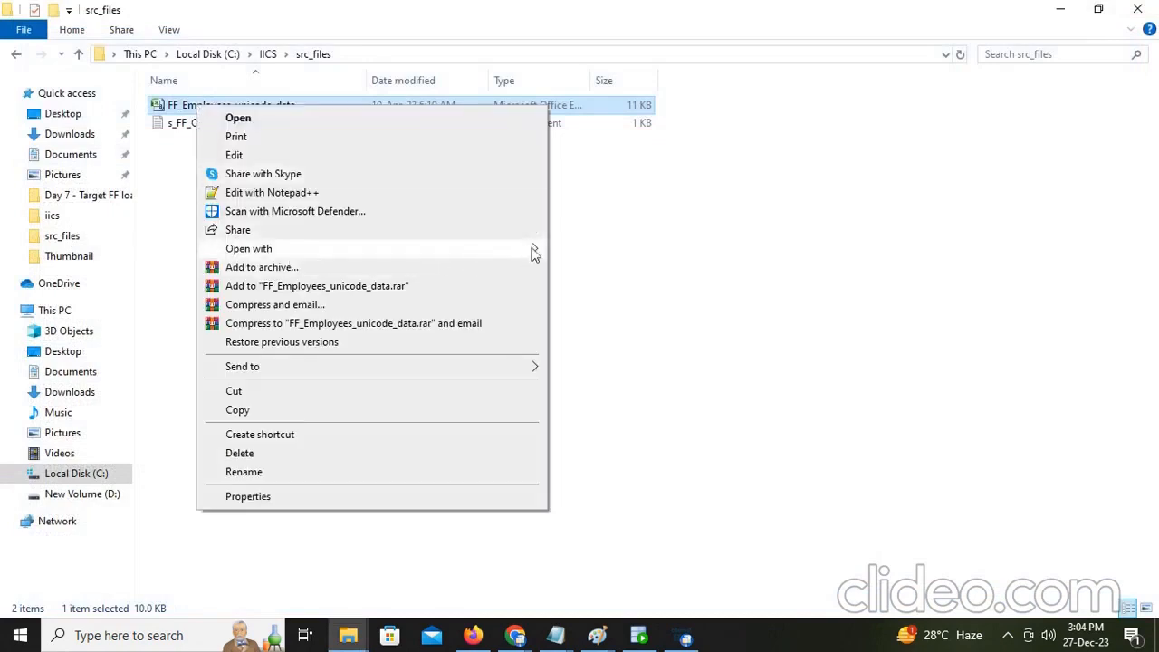
{"action": "mouse_move", "coordinate": [534, 248]}
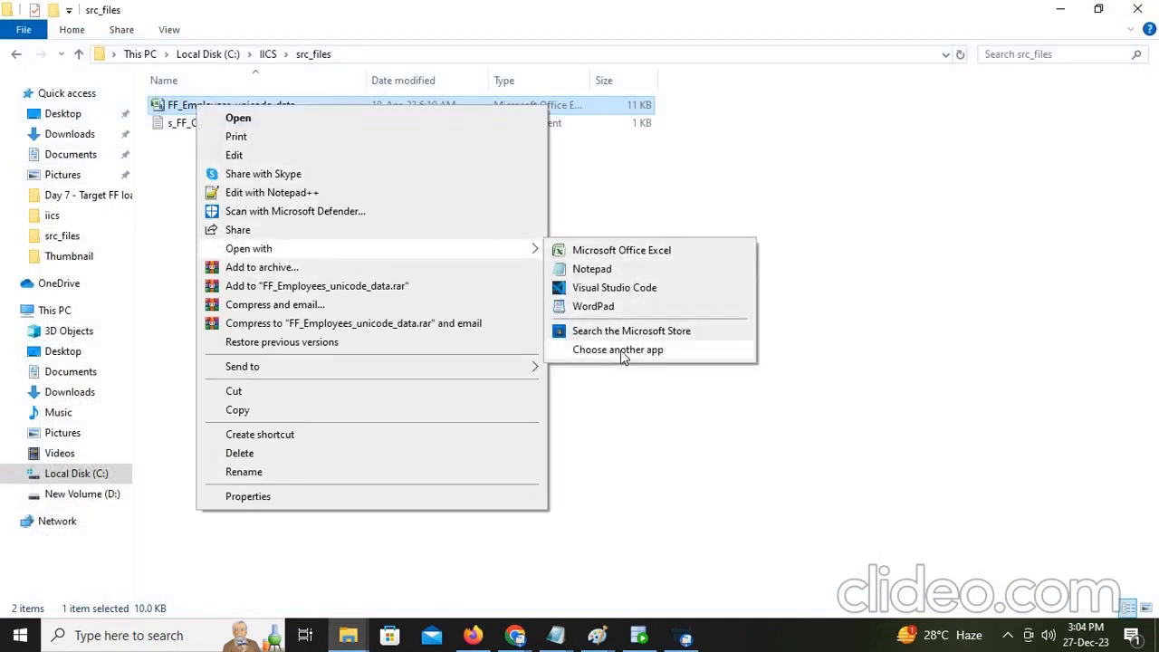
{"action": "left_click", "coordinate": [590, 268]}
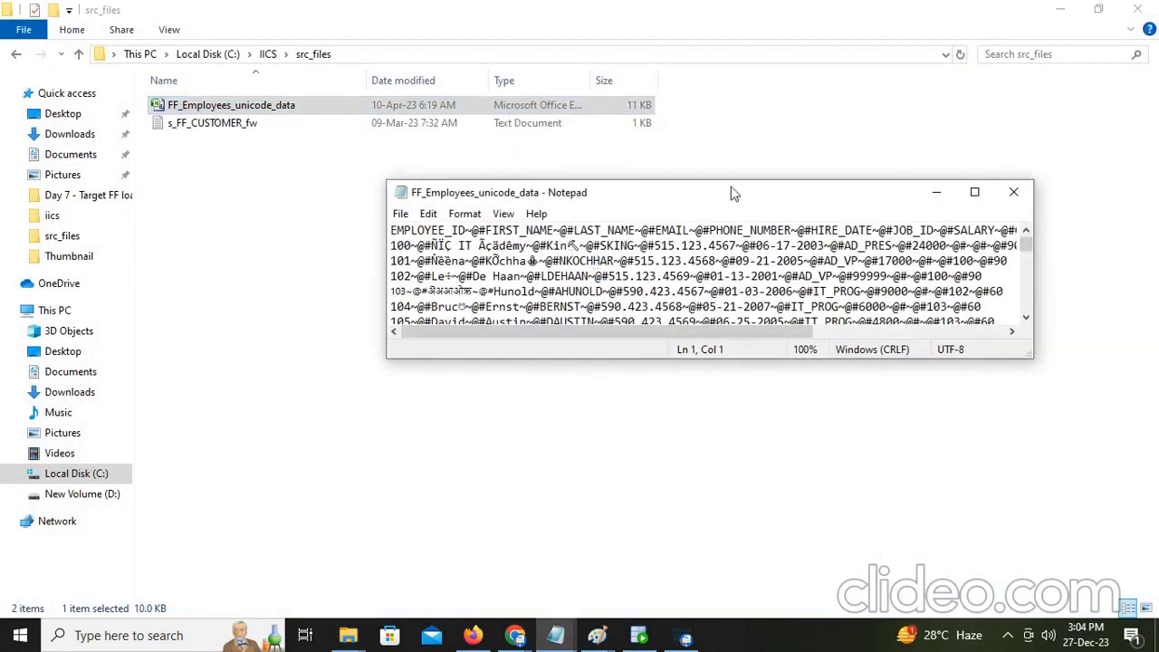
{"action": "left_click", "coordinate": [975, 192]}
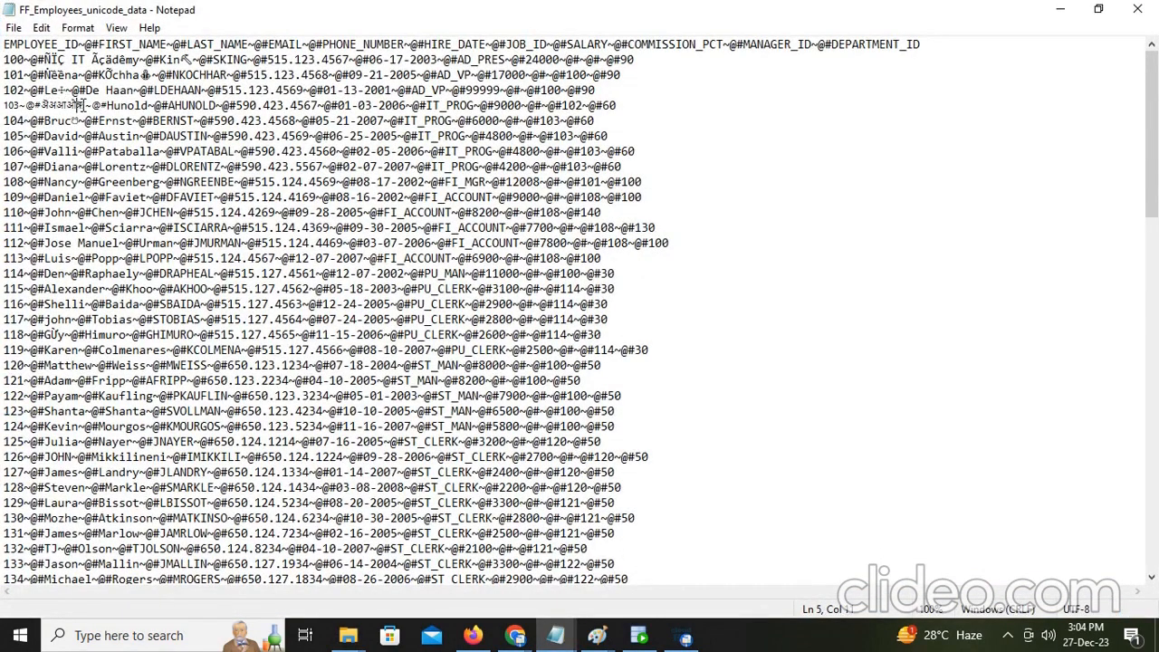
{"action": "left_click", "coordinate": [60, 76]}
{"action": "left_click", "coordinate": [60, 91]}
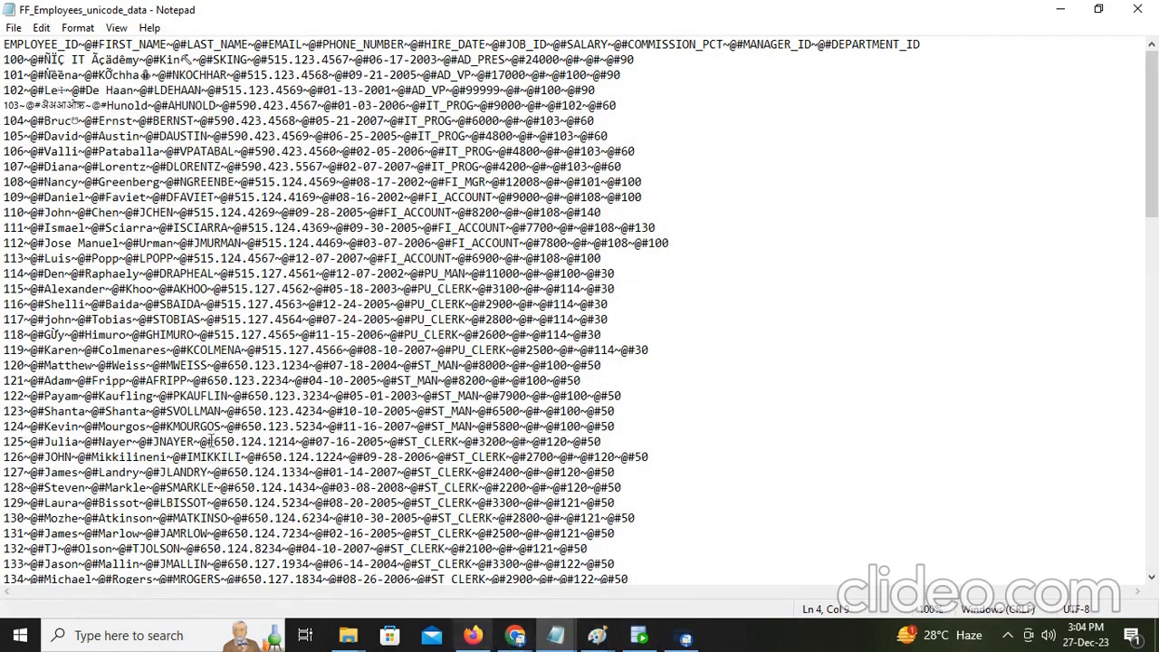
{"action": "left_click_drag", "start_coordinate": [55, 182], "coordinate": [62, 182]}
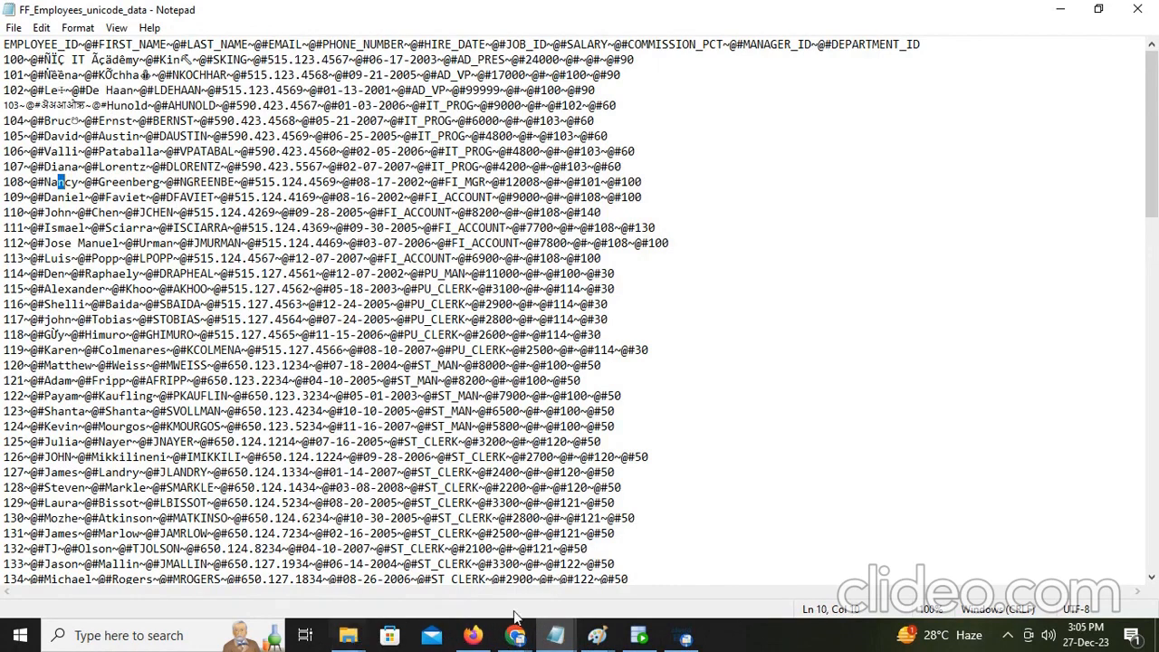
Step: Return to Informatica in Firefox and set the FF_Delieter_mm_dd_yyyy connection's code page to MS Windows Latin1
{"action": "left_click", "coordinate": [473, 636]}
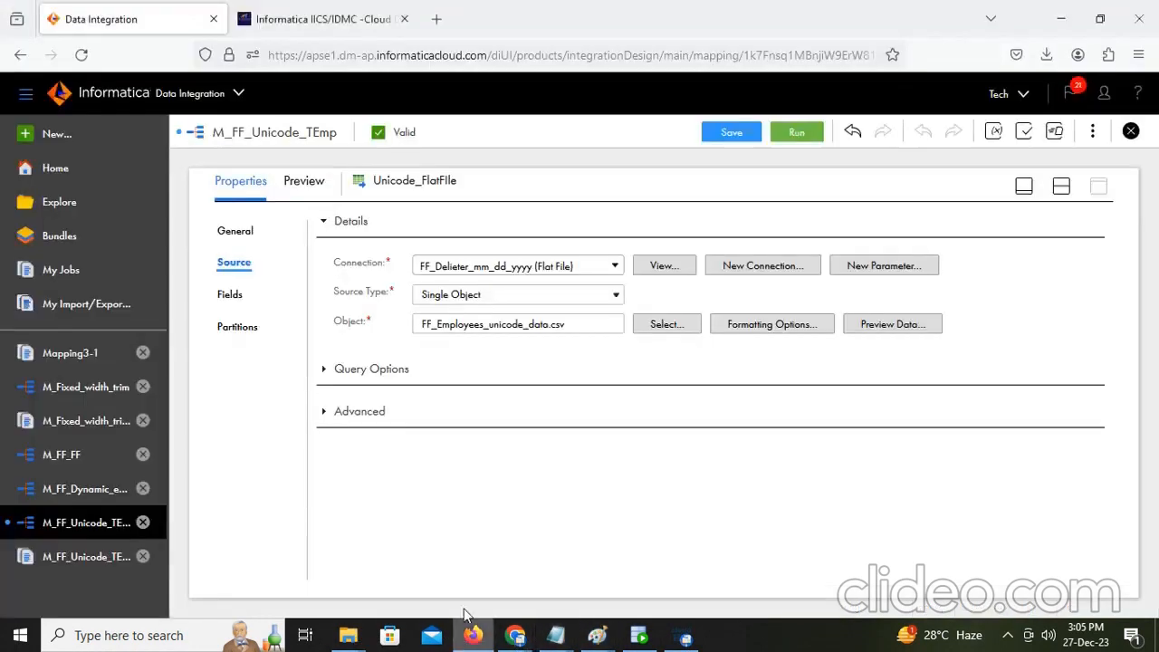
{"action": "left_click", "coordinate": [659, 270]}
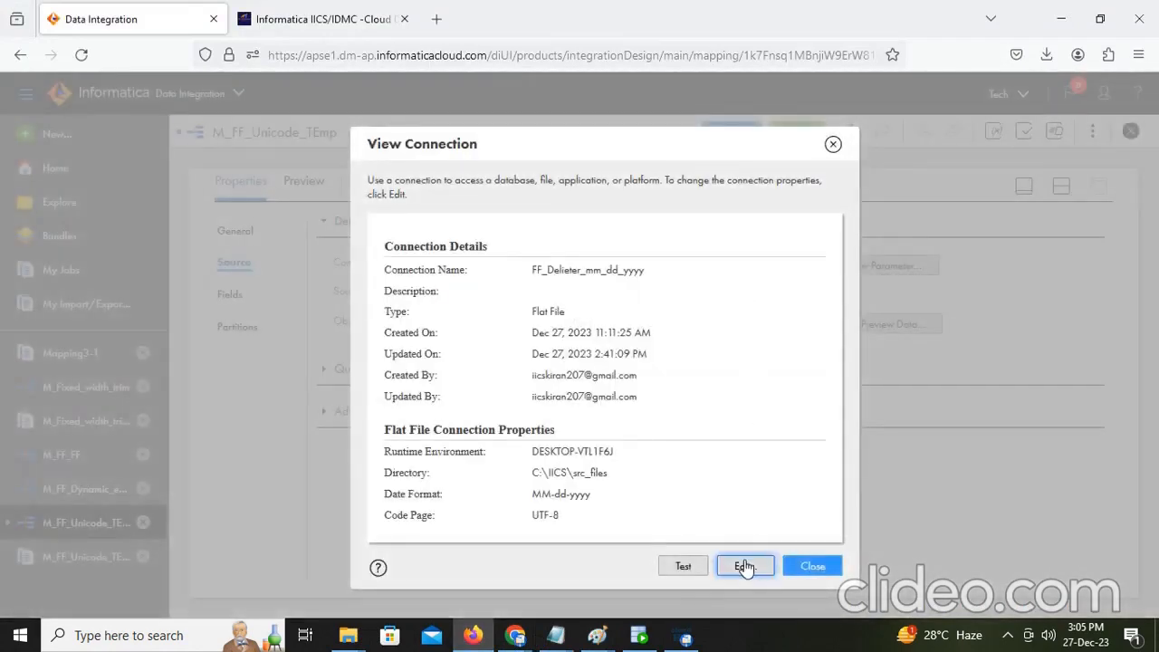
{"action": "left_click", "coordinate": [743, 566]}
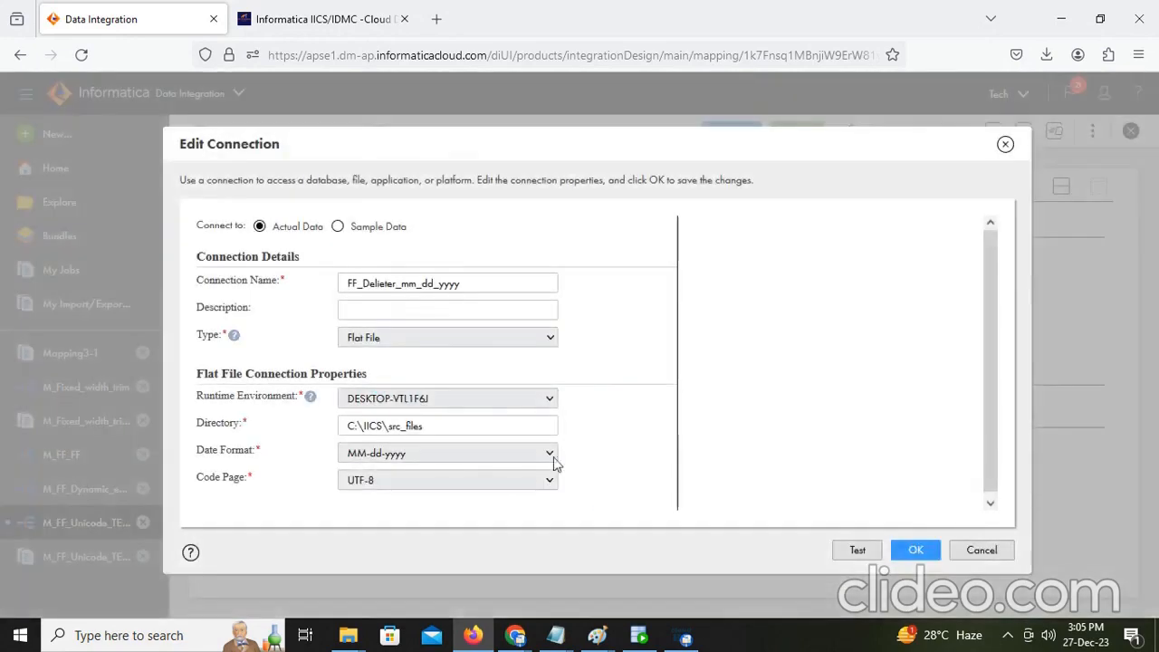
{"action": "left_click", "coordinate": [496, 486]}
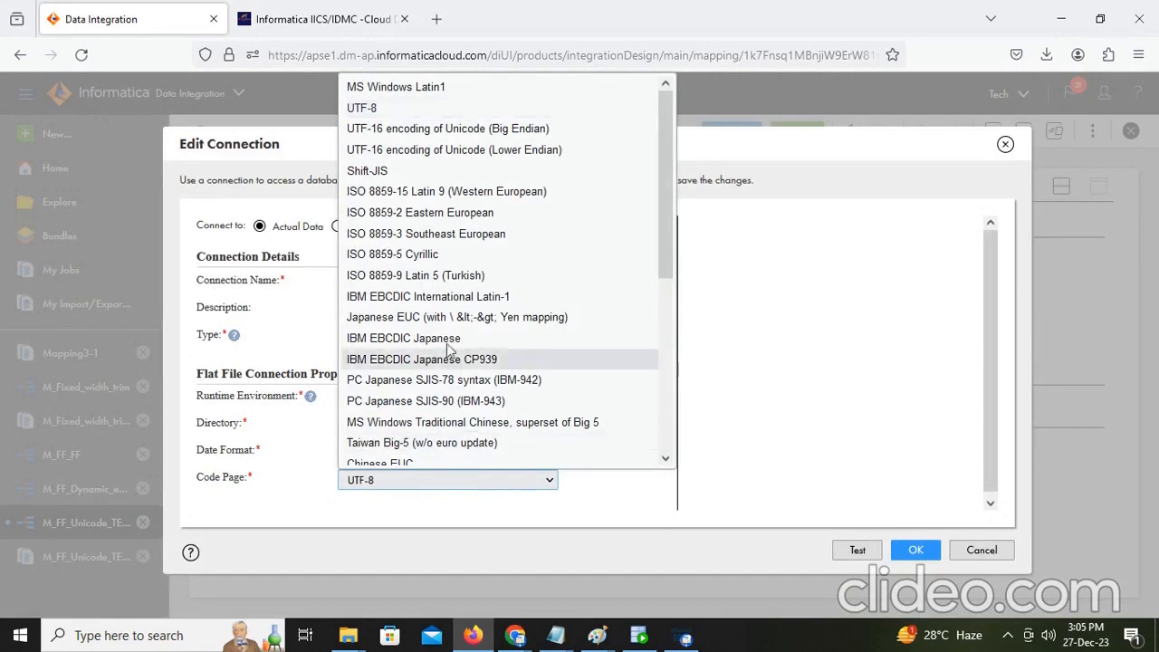
{"action": "scroll", "coordinate": [447, 345], "scroll_direction": "down", "scroll_amount": 5}
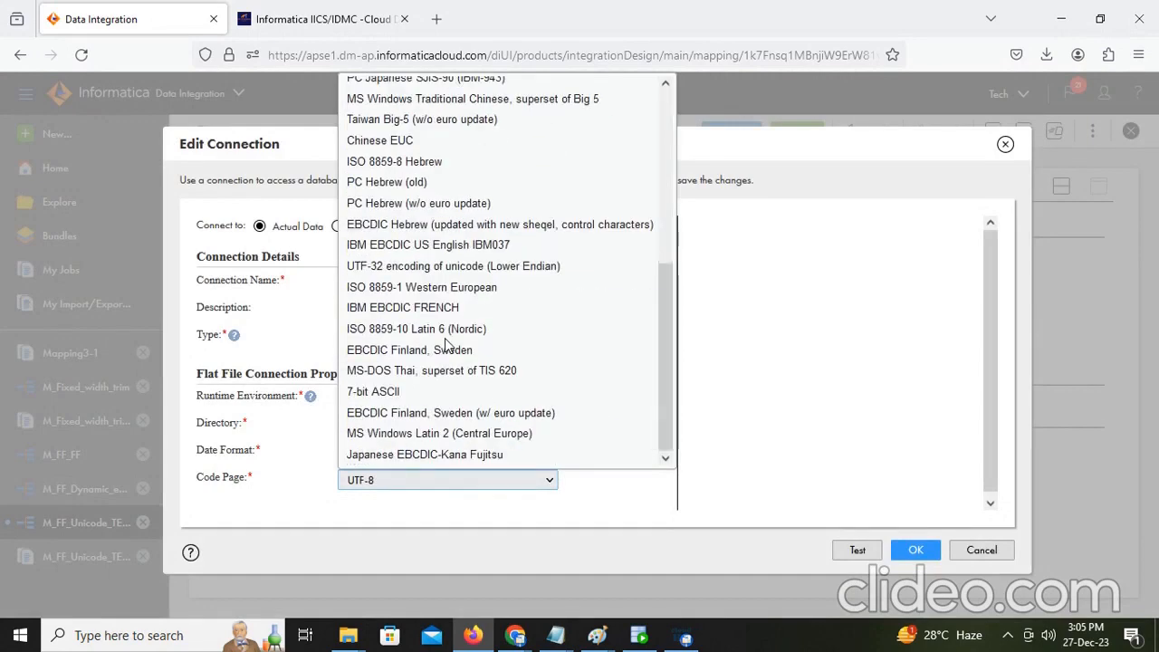
{"action": "scroll", "coordinate": [447, 345], "scroll_direction": "up", "scroll_amount": 4}
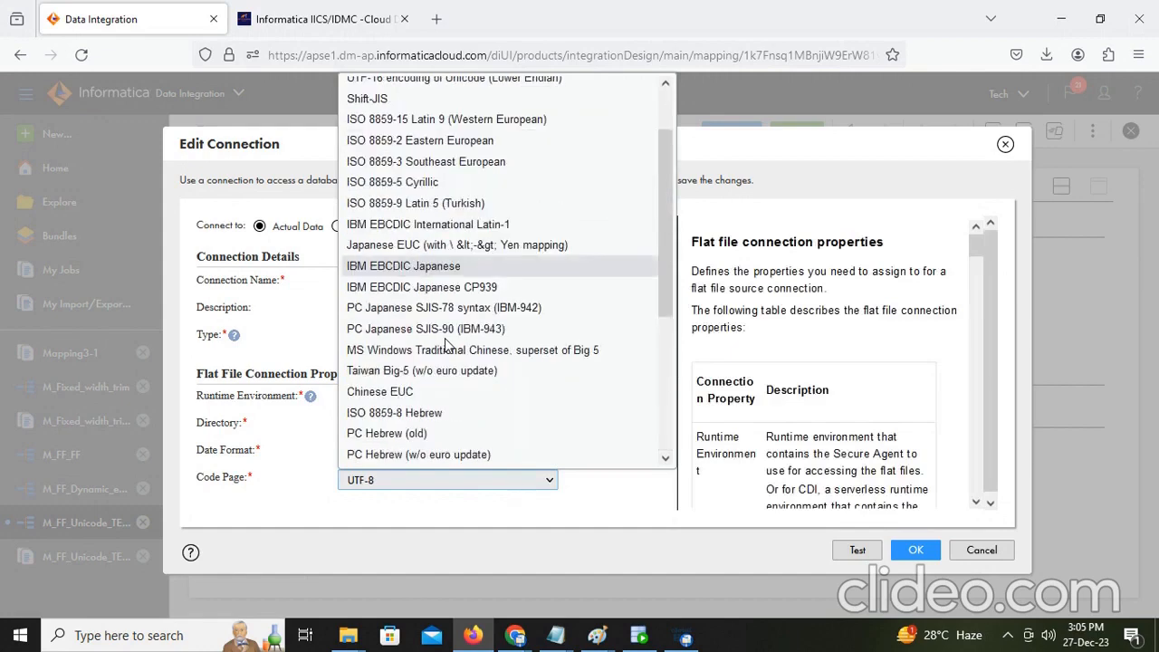
{"action": "scroll", "coordinate": [444, 343], "scroll_direction": "up", "scroll_amount": 1}
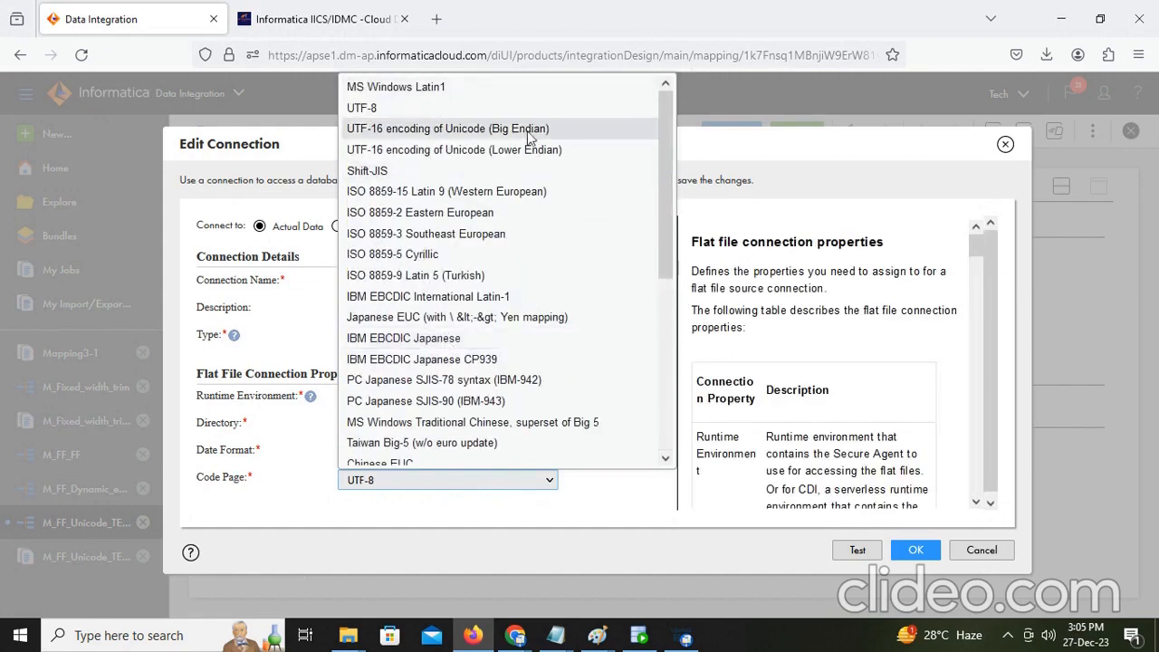
{"action": "left_click", "coordinate": [462, 89]}
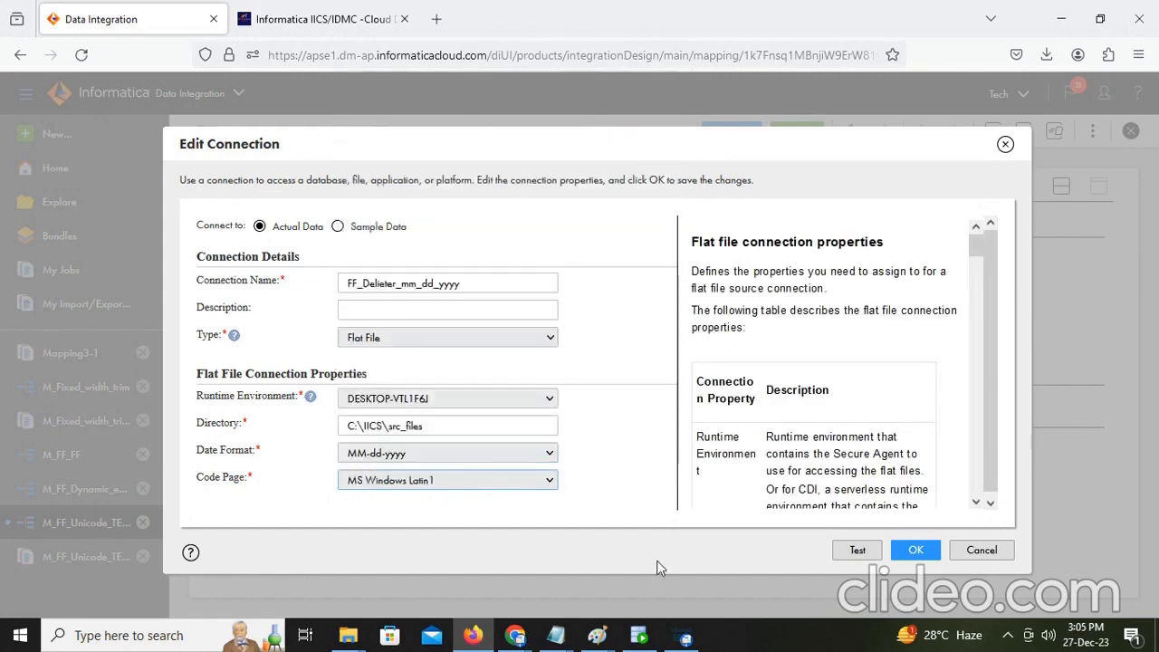
{"action": "left_click", "coordinate": [917, 550]}
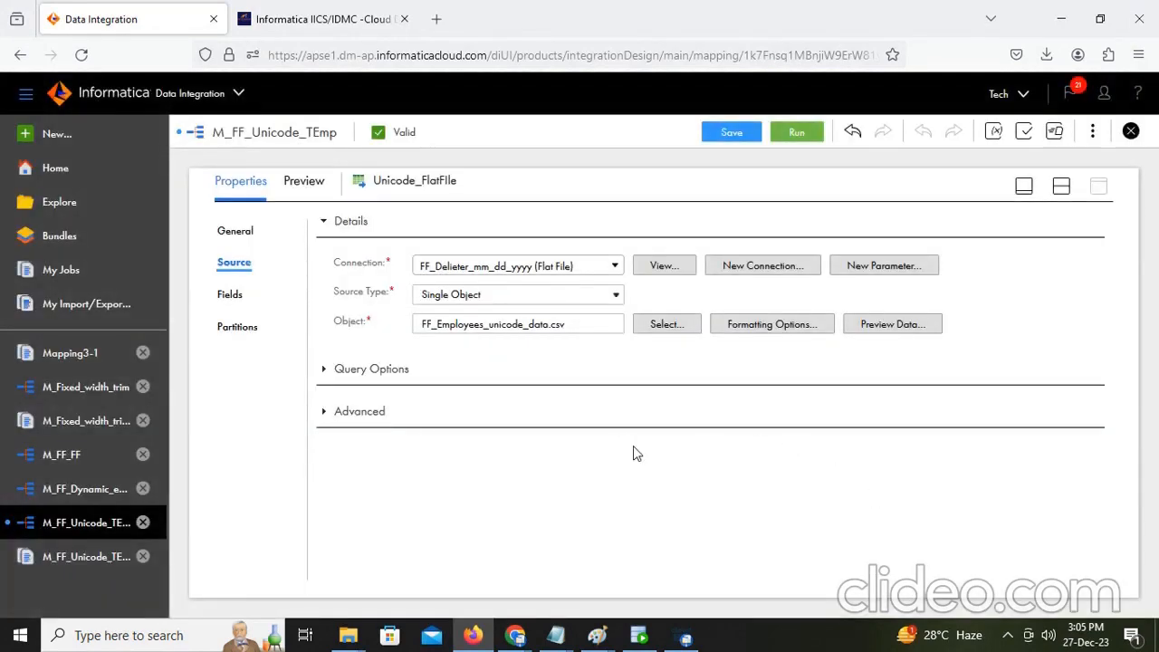
Step: Review the formatting options of FF_Employees_unicode_data.csv, including the delimiter and first data row, and accept them
{"action": "left_click", "coordinate": [768, 328]}
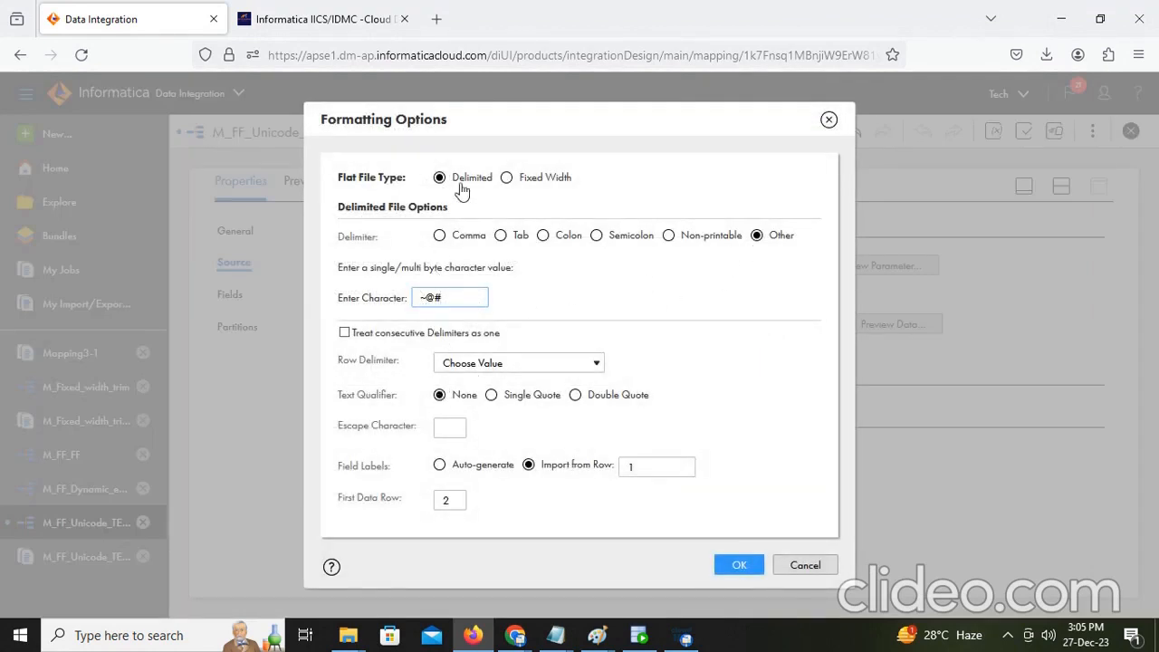
{"action": "double_click", "coordinate": [443, 501]}
{"action": "left_click", "coordinate": [737, 565]}
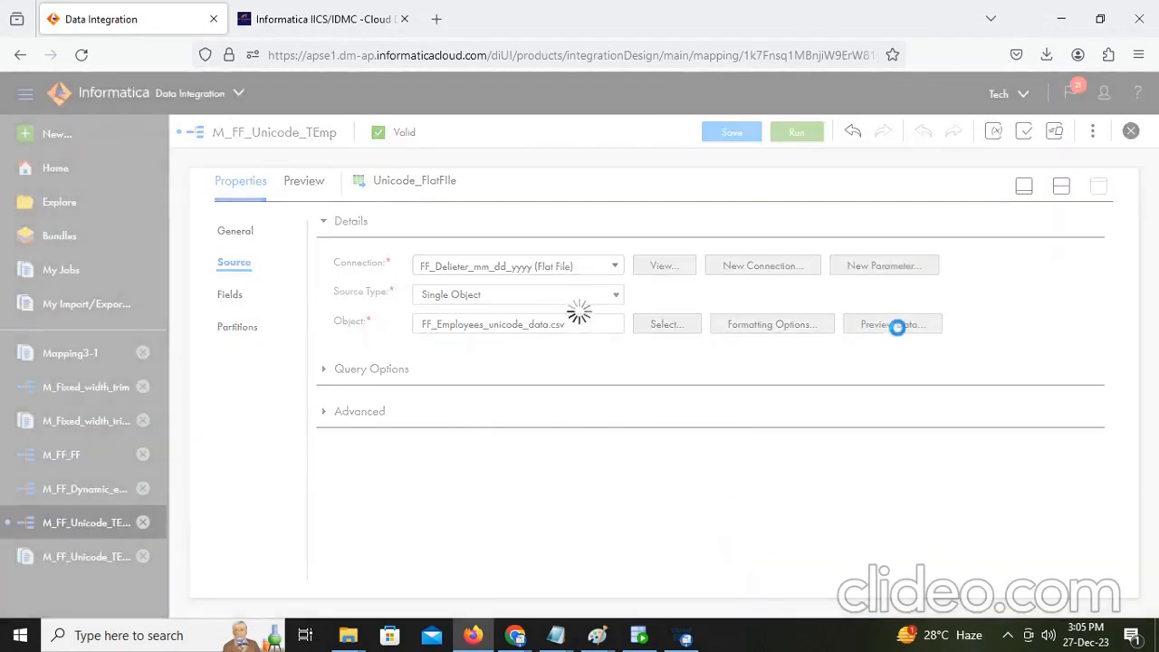
Step: Preview the data of FF_Employees_unicode_data.csv and examine the special characters in the FIRST_NAME values of employees 100 and 103
{"action": "left_click", "coordinate": [895, 327]}
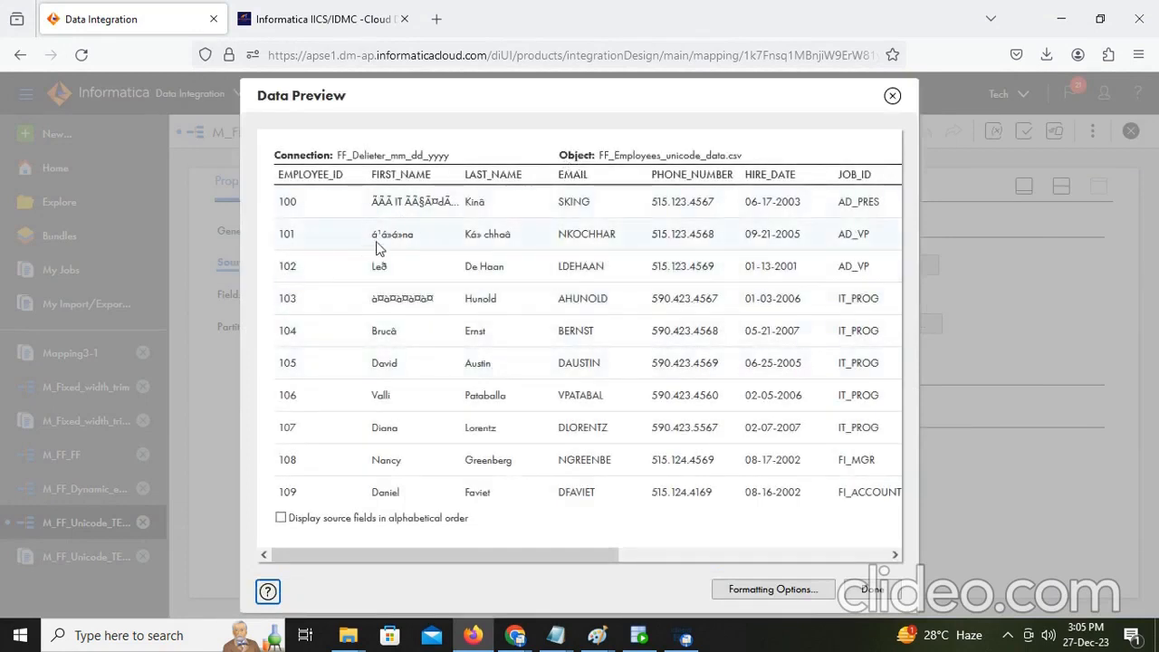
{"action": "left_click_drag", "start_coordinate": [440, 305], "coordinate": [387, 292]}
{"action": "left_click_drag", "start_coordinate": [447, 203], "coordinate": [371, 202]}
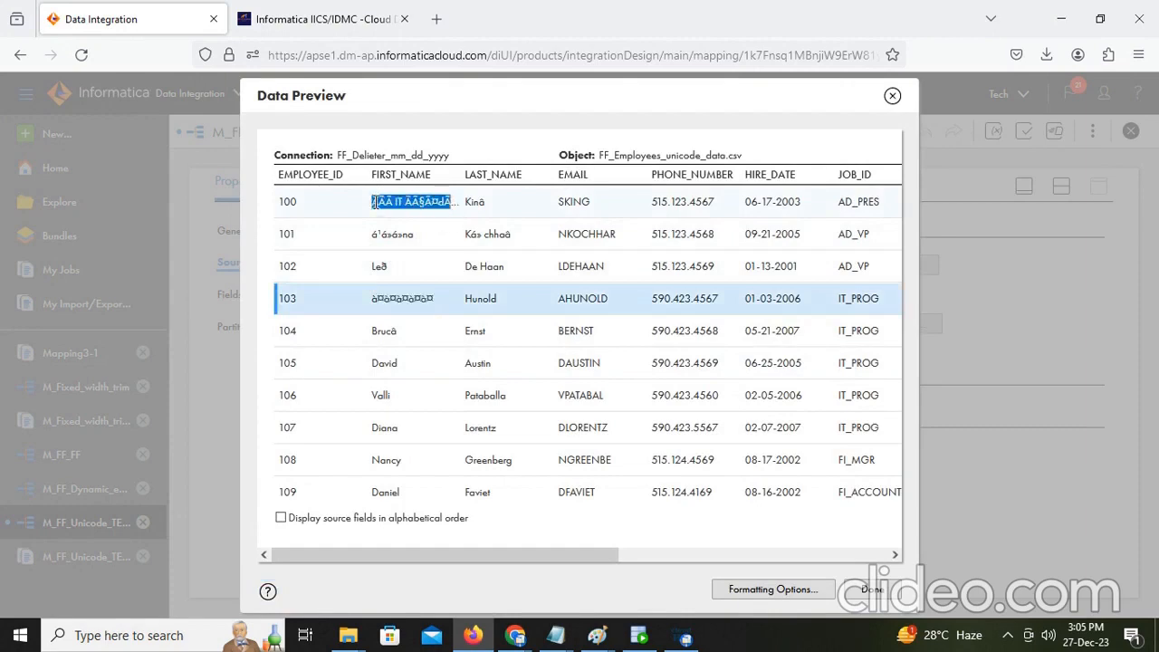
Step: Switch to FF_Employees_unicode_data in Notepad to compare its name characters, then return to Informatica in Firefox and close the data preview
{"action": "left_click", "coordinate": [556, 635]}
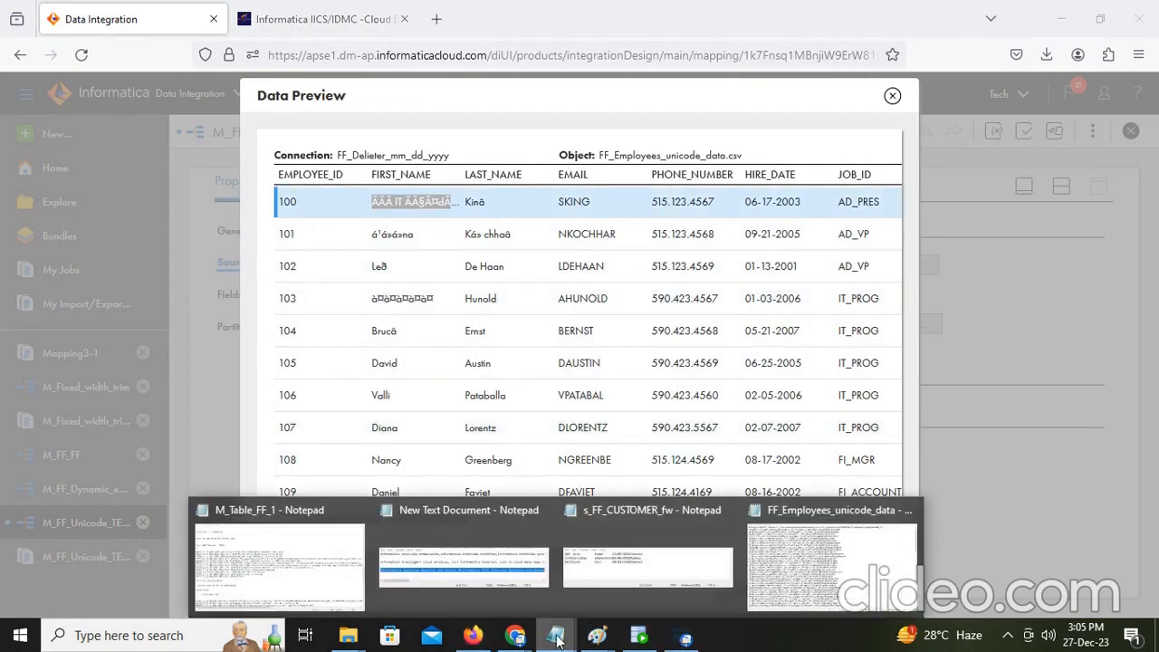
{"action": "left_click", "coordinate": [821, 577]}
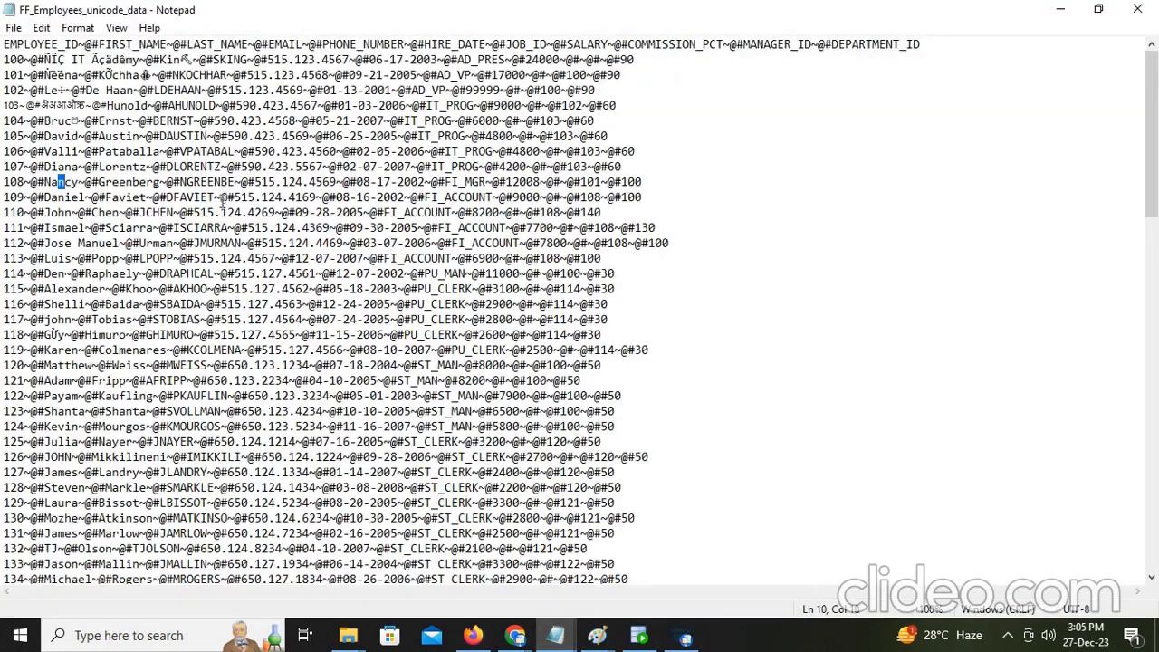
{"action": "double_click", "coordinate": [58, 105]}
{"action": "double_click", "coordinate": [70, 75]}
{"action": "left_click", "coordinate": [60, 105]}
{"action": "left_click", "coordinate": [524, 639]}
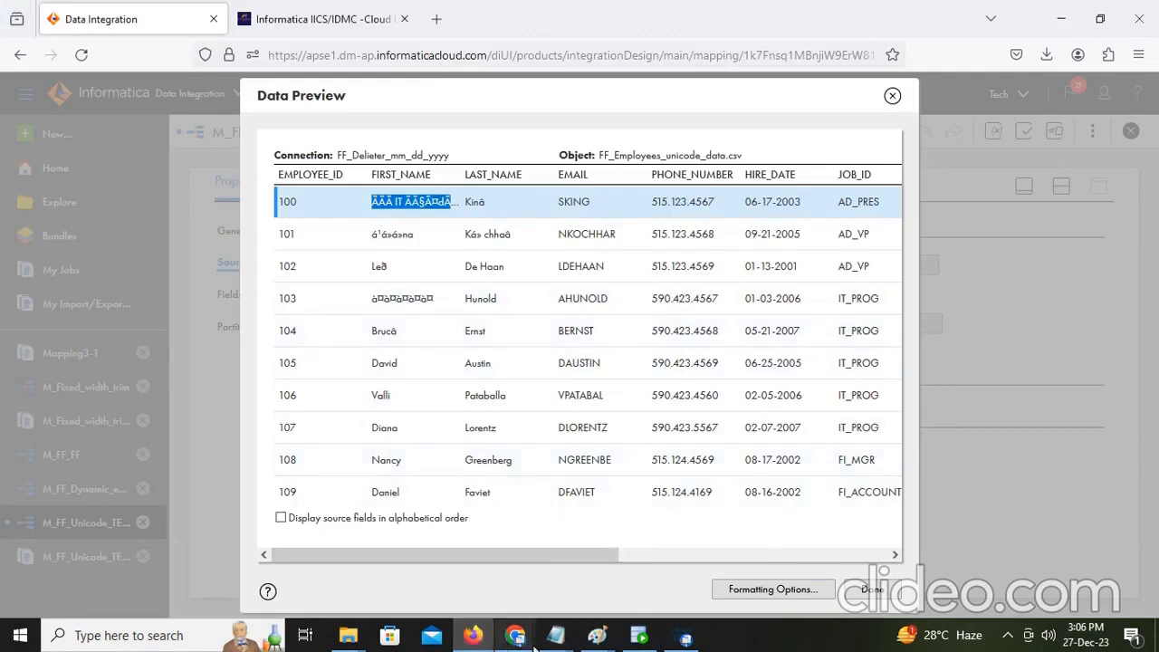
{"action": "mouse_move", "coordinate": [469, 640]}
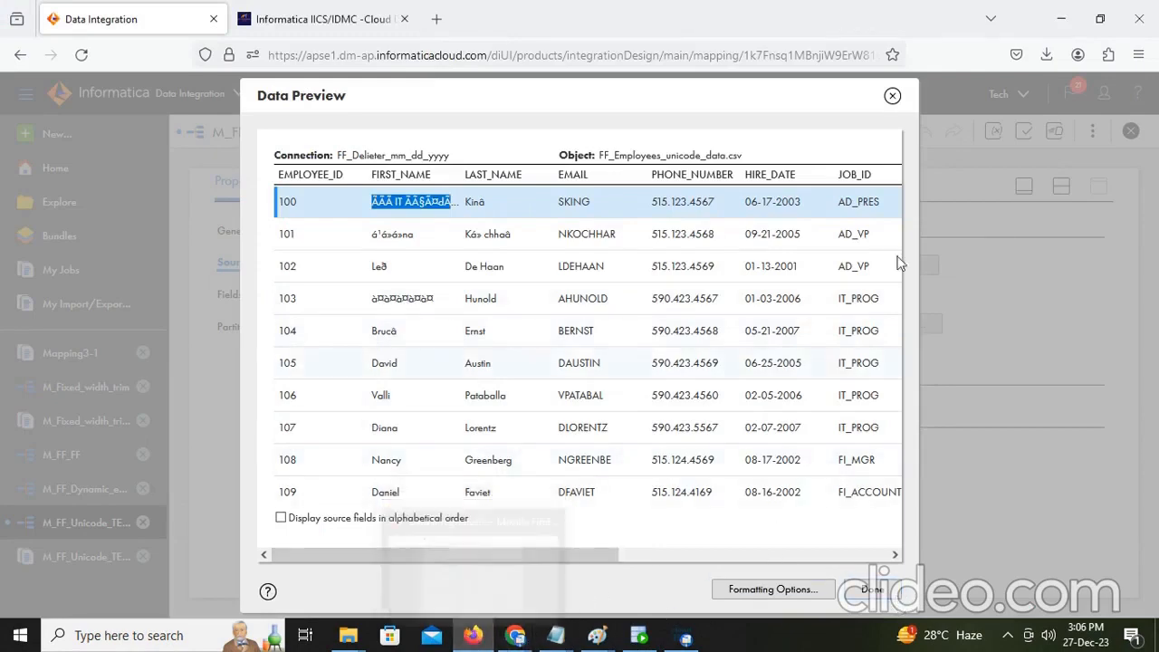
{"action": "left_click", "coordinate": [892, 96]}
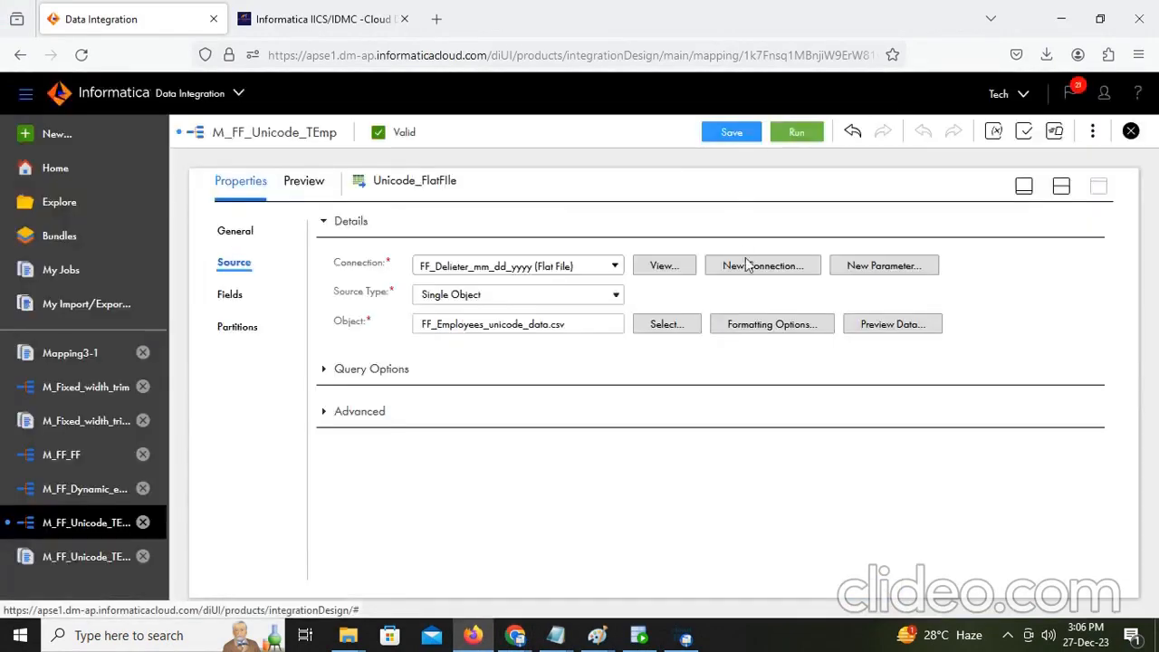
Step: Edit the FF_Delieter_mm_dd_yyyy connection, set its code page to UTF-8, and save the change
{"action": "left_click", "coordinate": [667, 266]}
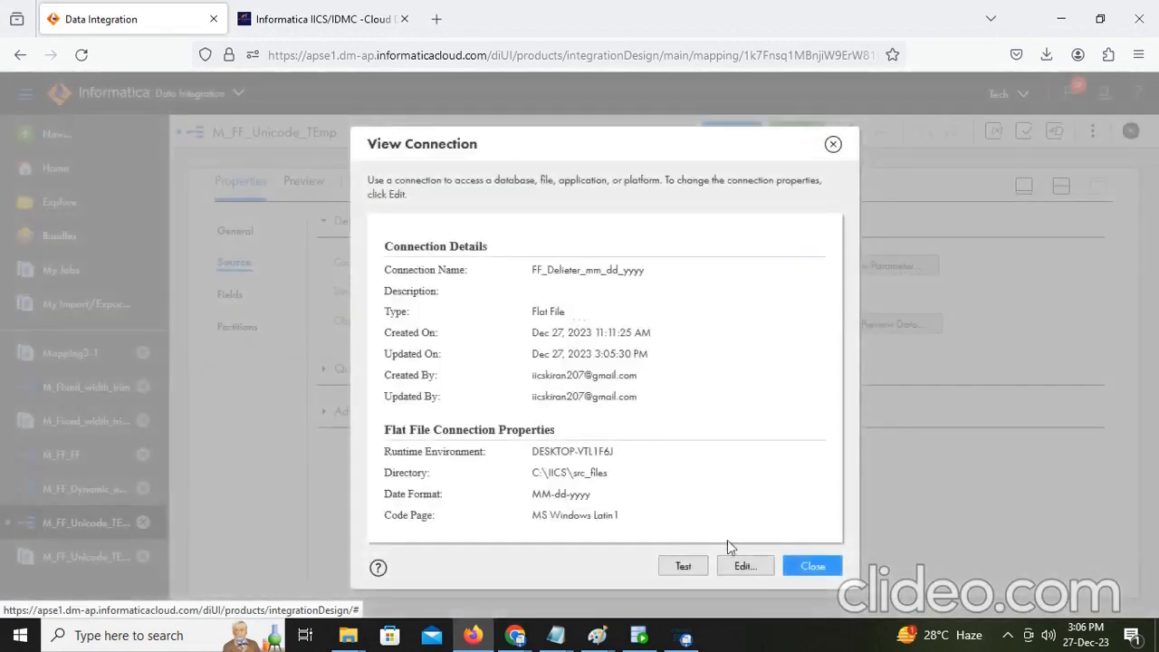
{"action": "left_click", "coordinate": [743, 567]}
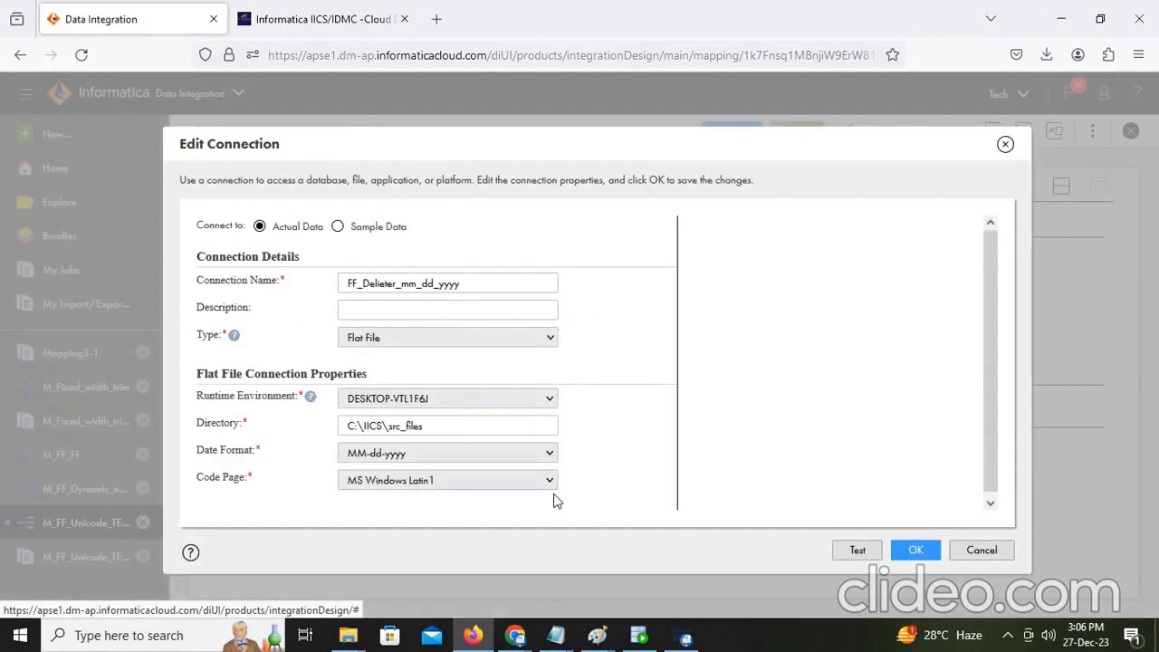
{"action": "left_click", "coordinate": [550, 484]}
{"action": "left_click", "coordinate": [421, 106]}
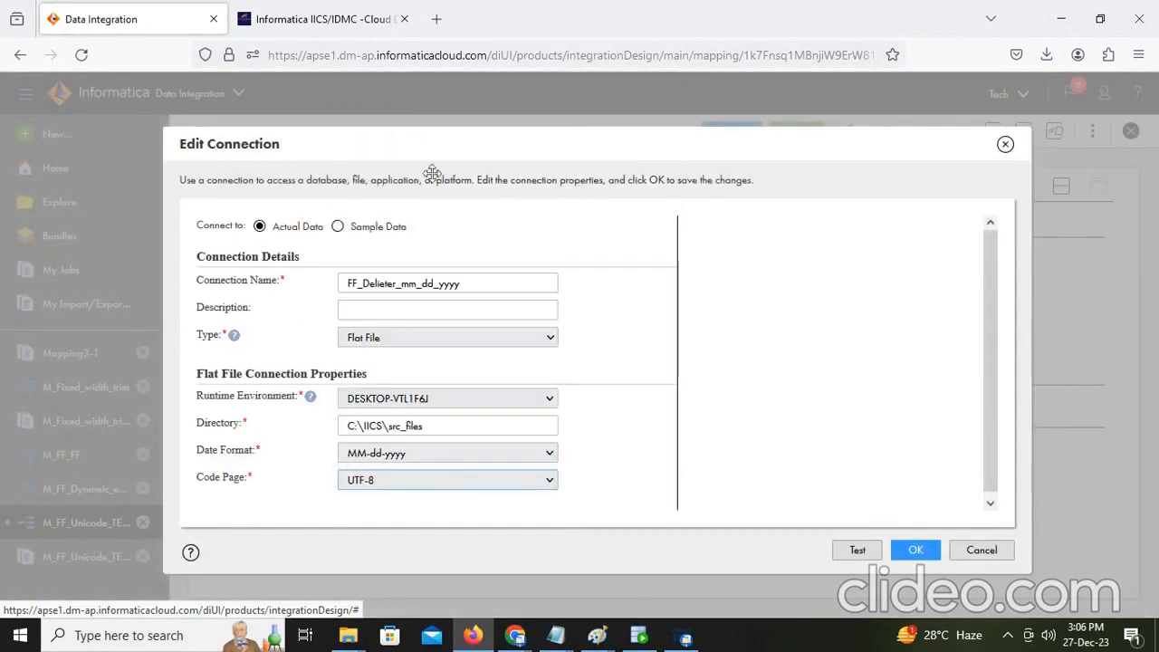
{"action": "left_click", "coordinate": [914, 549]}
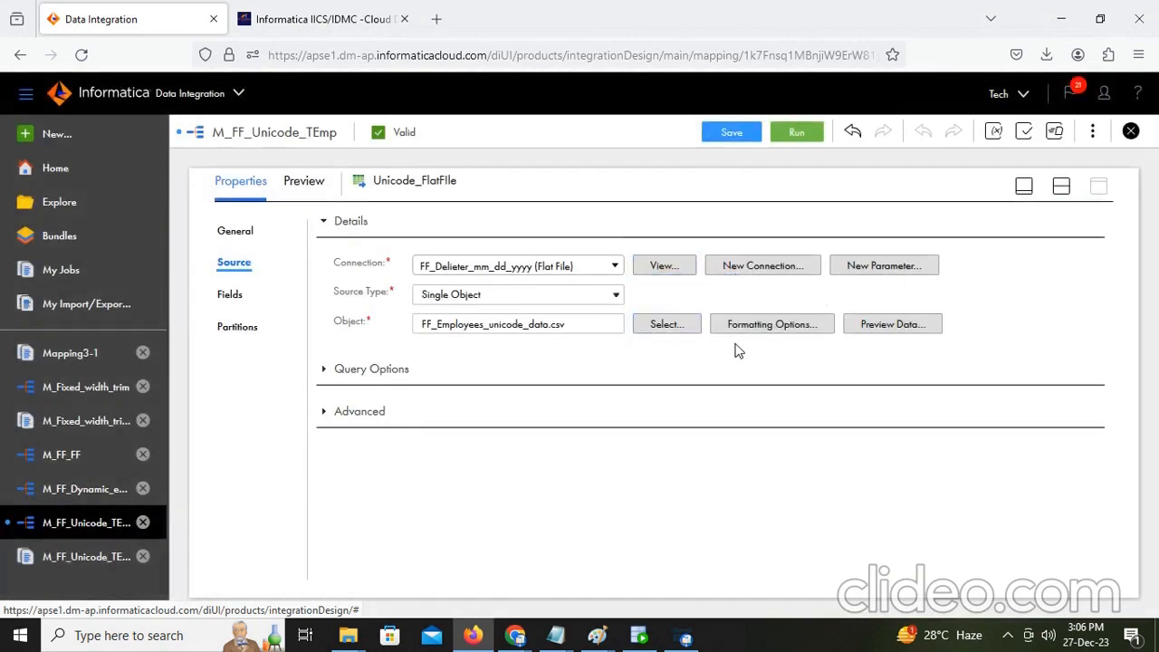
Step: Reopen the FF_Delieter_mm_dd_yyyy connection details, test the connection, and close the details
{"action": "left_click", "coordinate": [672, 268]}
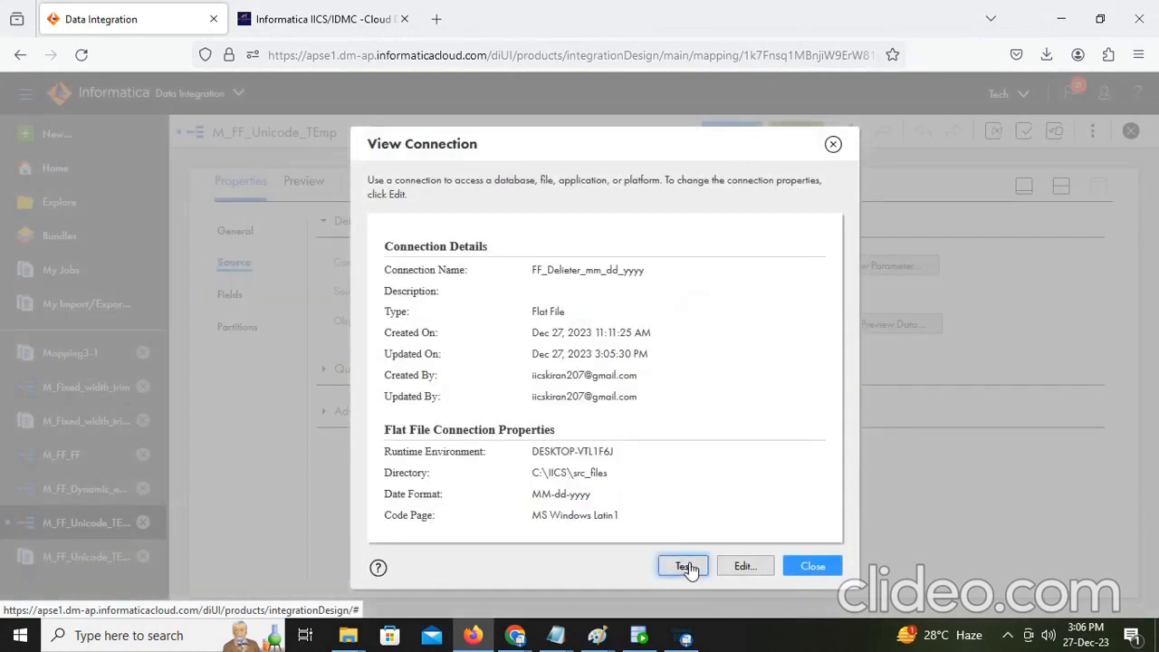
{"action": "left_click", "coordinate": [688, 567]}
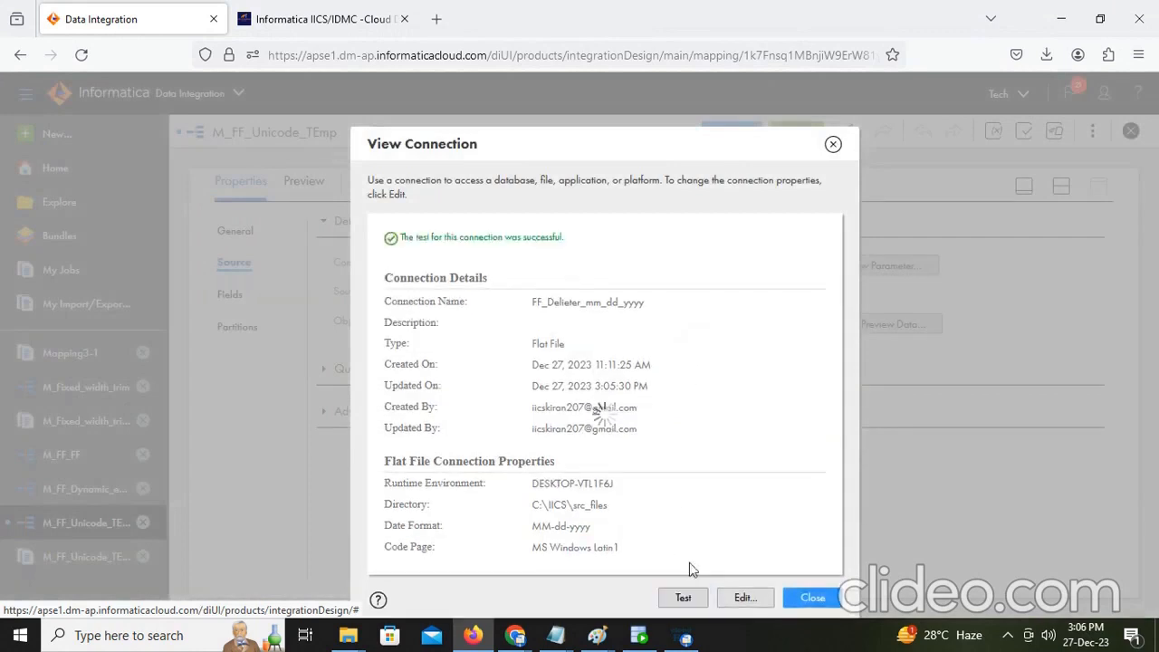
{"action": "left_click", "coordinate": [811, 599]}
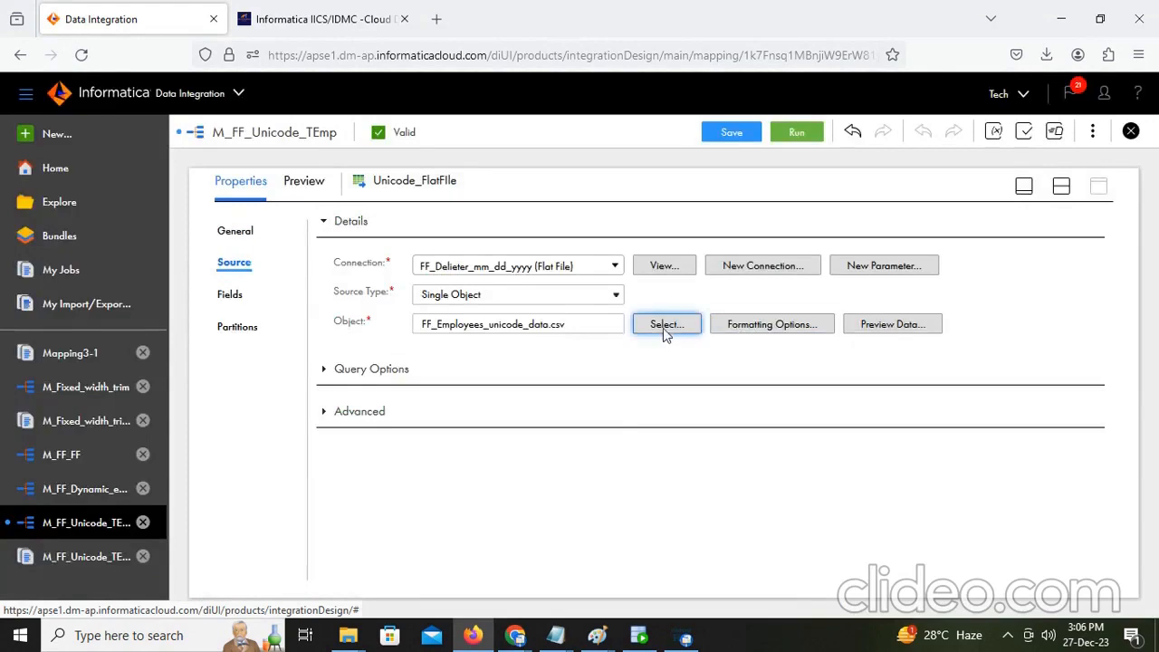
Step: Save the M_FF_Unicode_TEmp mapping and preview the source data before and after saving, keeping the current source object
{"action": "left_click", "coordinate": [888, 326]}
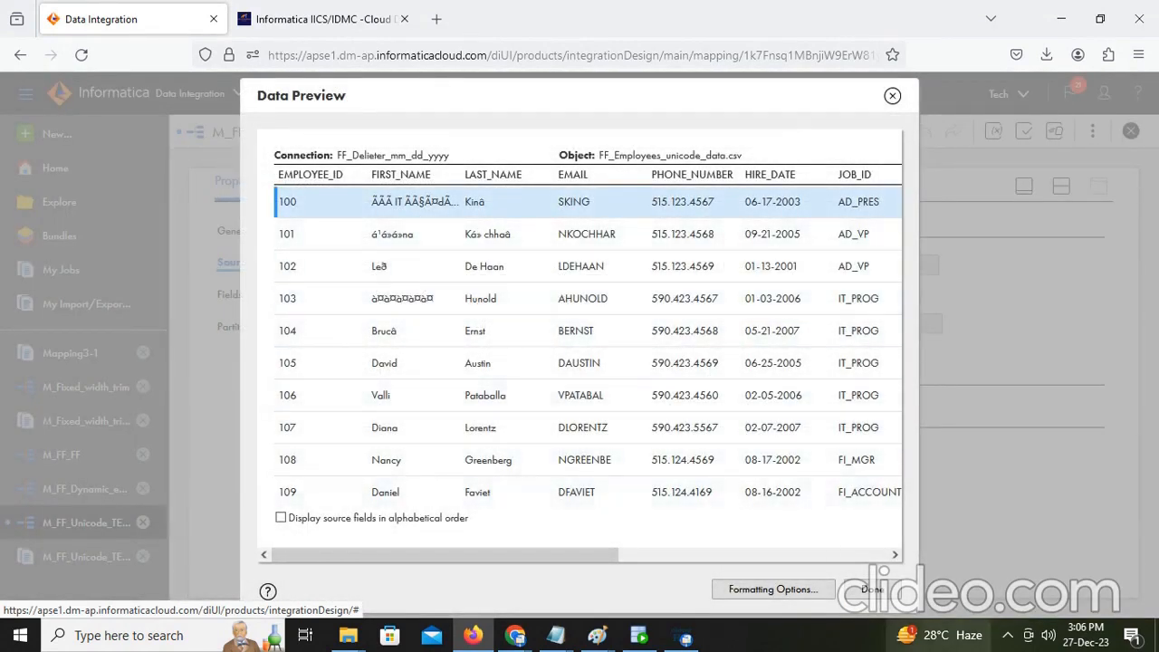
{"action": "left_click", "coordinate": [872, 590]}
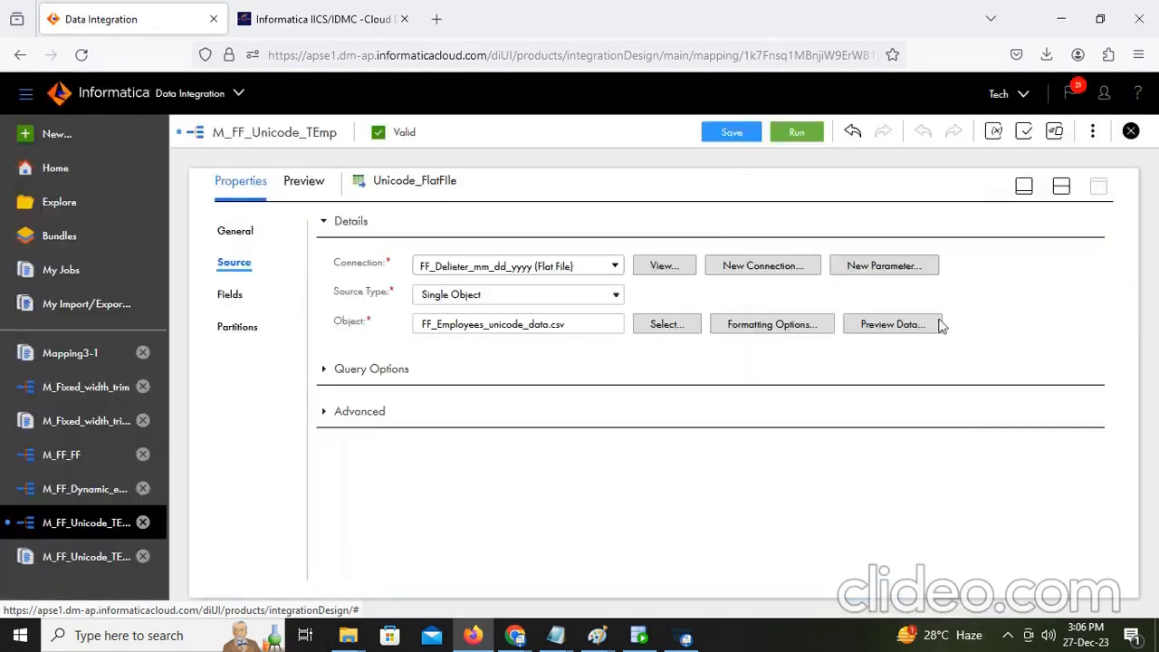
{"action": "left_click", "coordinate": [725, 134]}
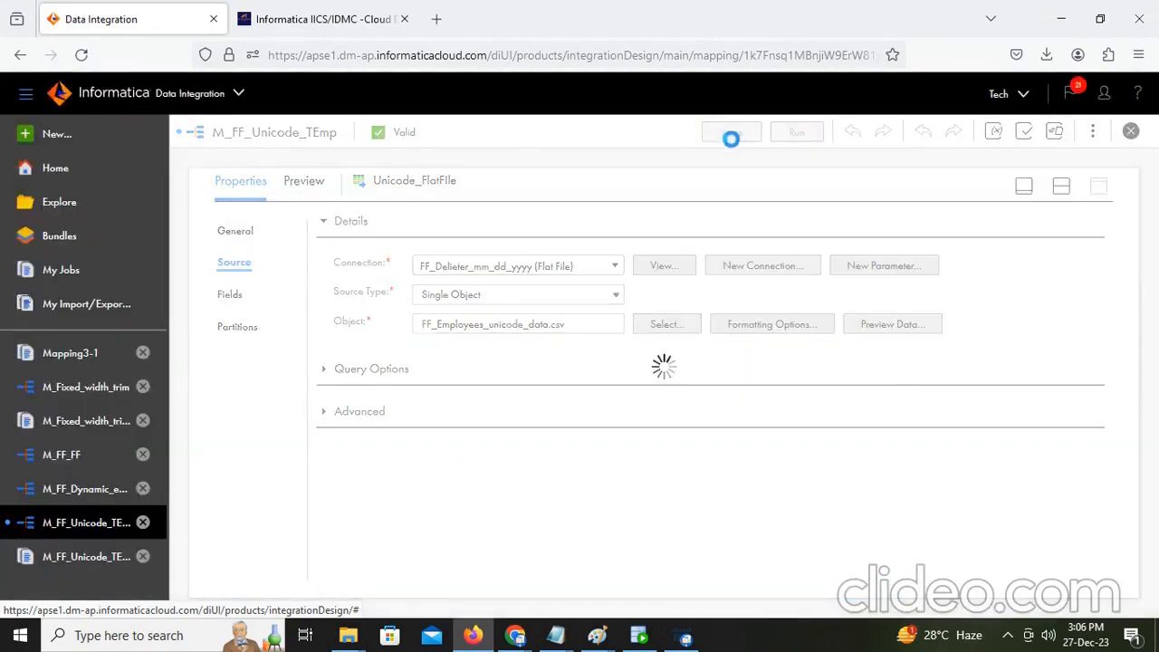
{"action": "left_click", "coordinate": [879, 324]}
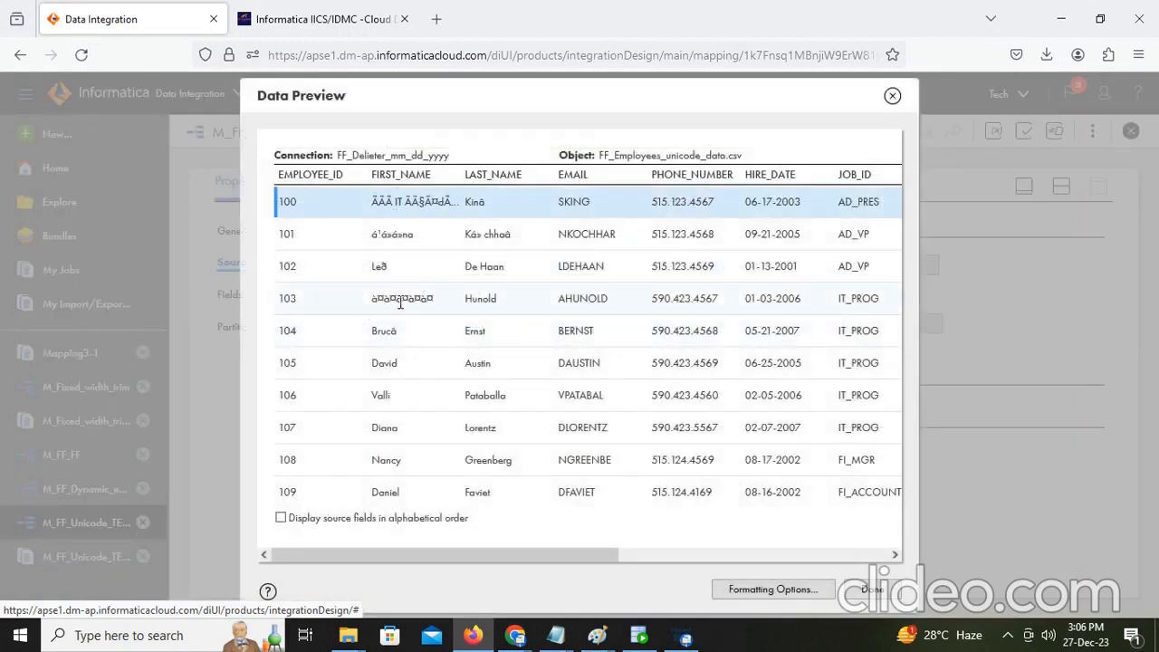
{"action": "left_click", "coordinate": [871, 590]}
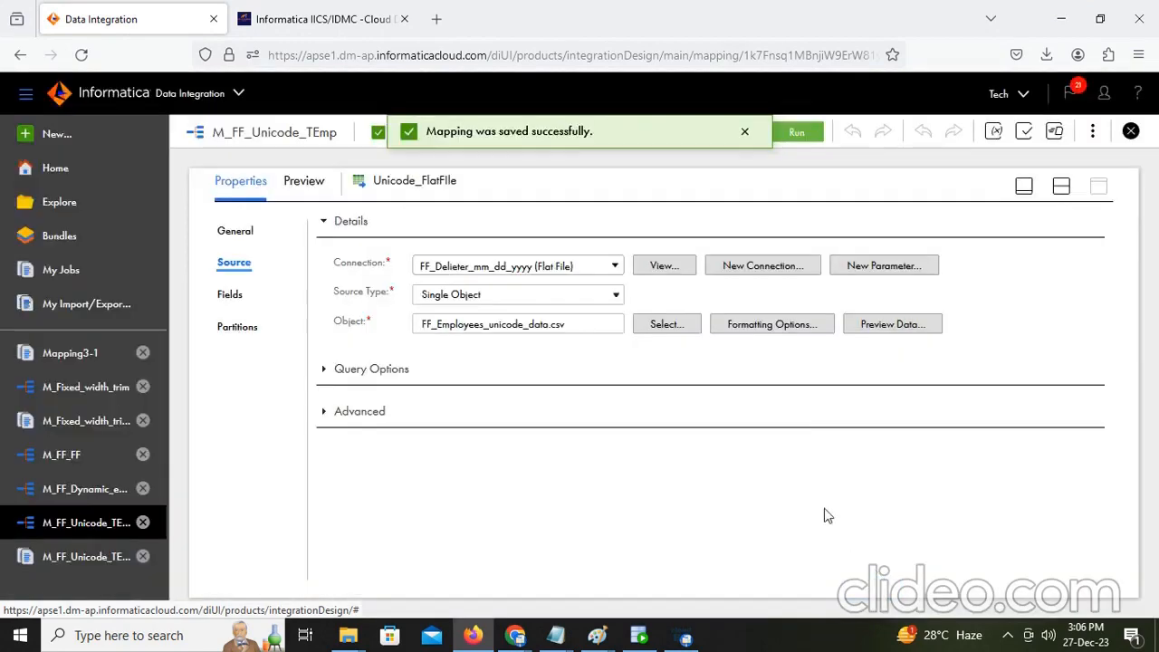
{"action": "left_click", "coordinate": [661, 324]}
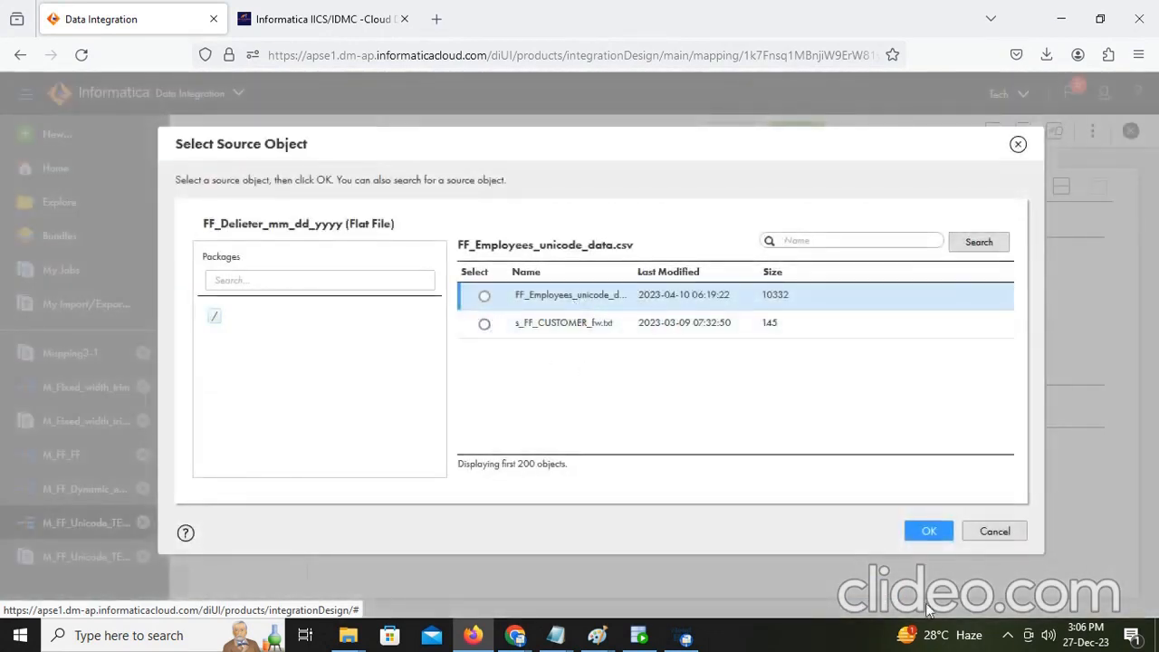
{"action": "left_click", "coordinate": [994, 533]}
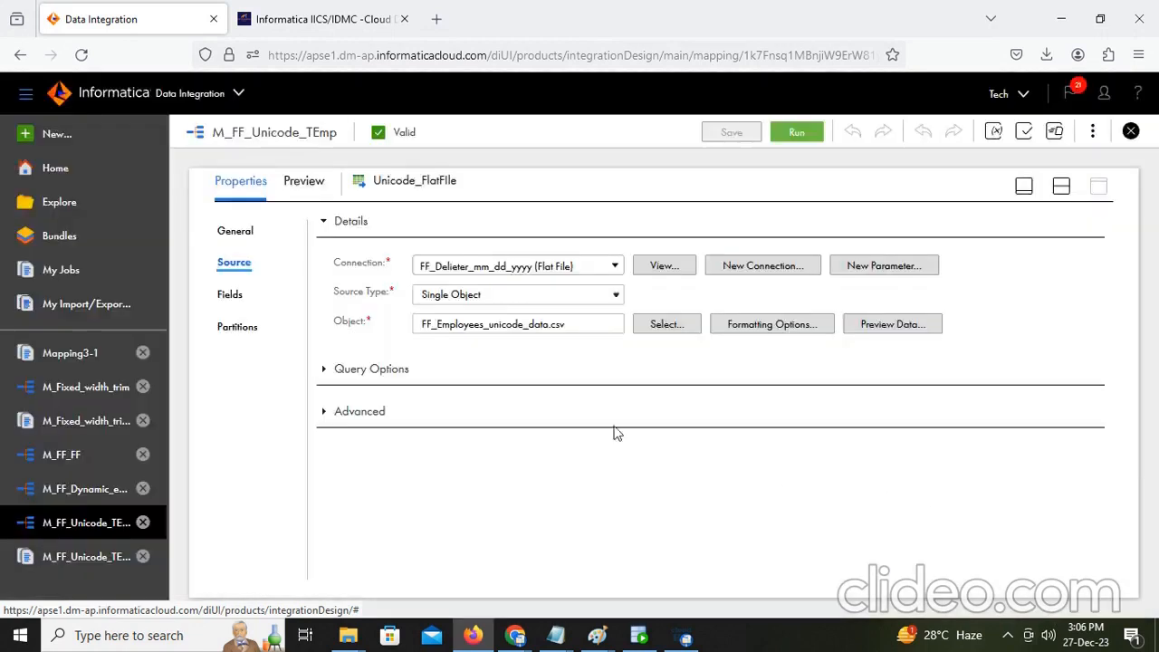
Step: Make the source field metadata editable and set the native type of EMPLOYEE_ID to number
{"action": "left_click", "coordinate": [230, 295]}
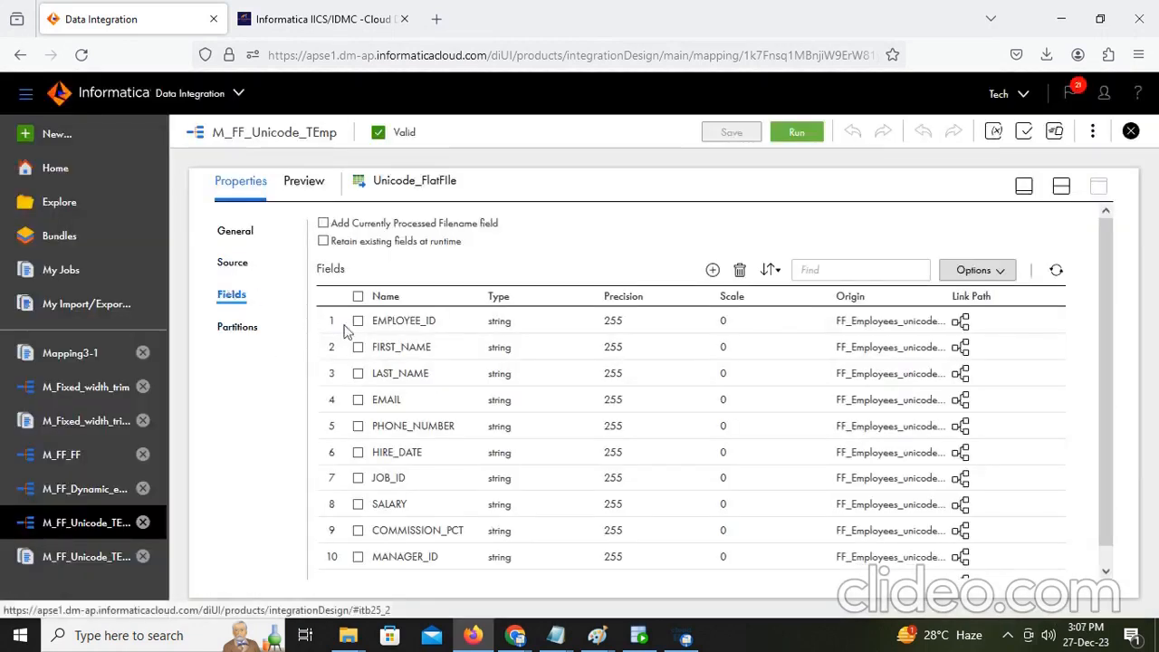
{"action": "left_click", "coordinate": [505, 320]}
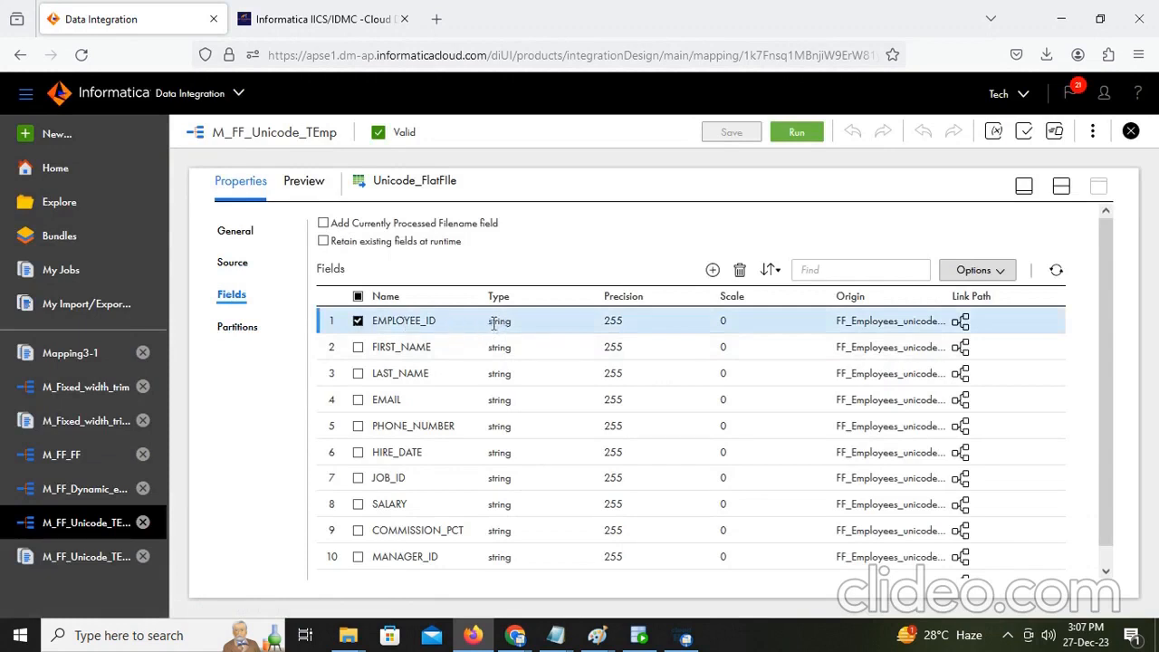
{"action": "left_click", "coordinate": [511, 327]}
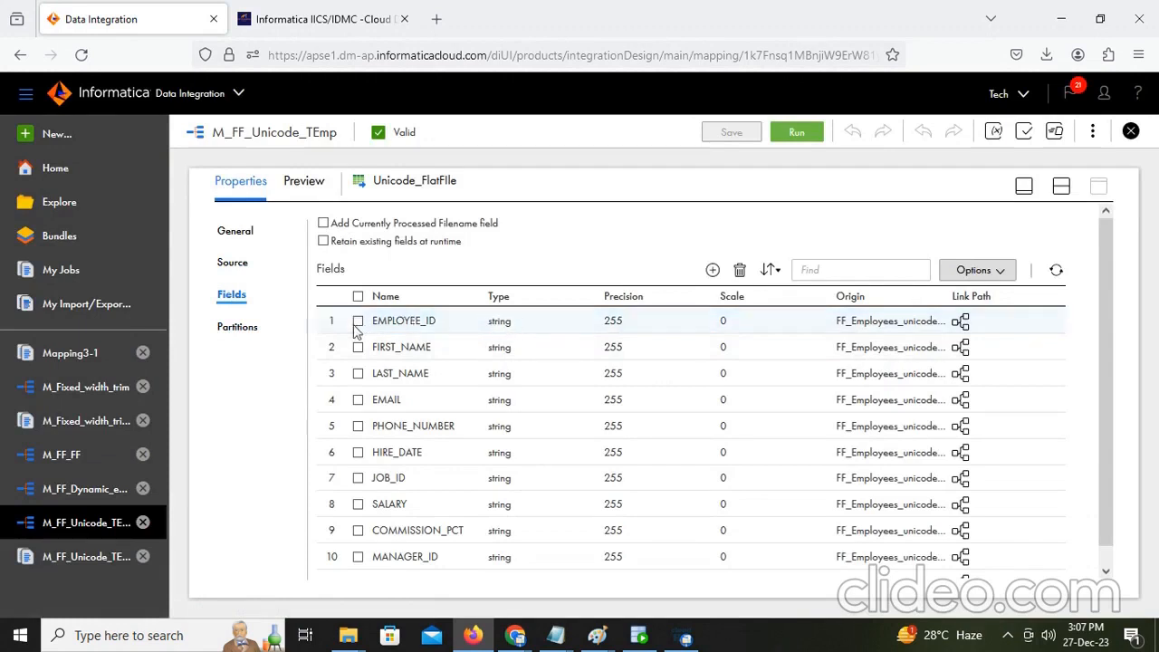
{"action": "left_click", "coordinate": [971, 273]}
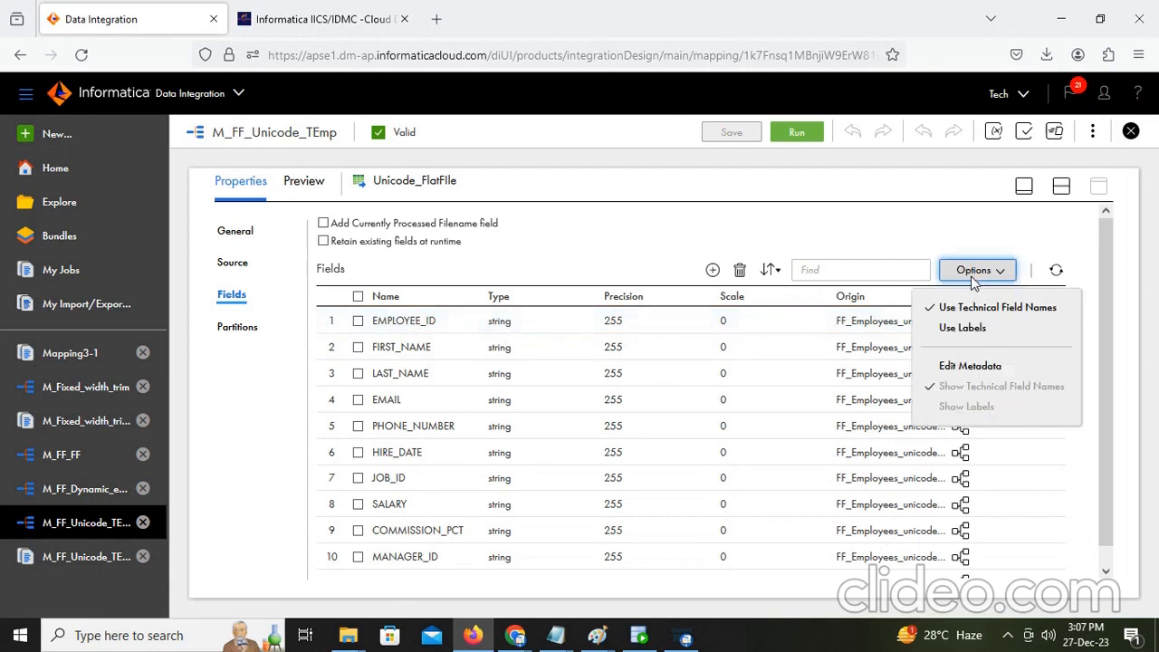
{"action": "left_click", "coordinate": [975, 363]}
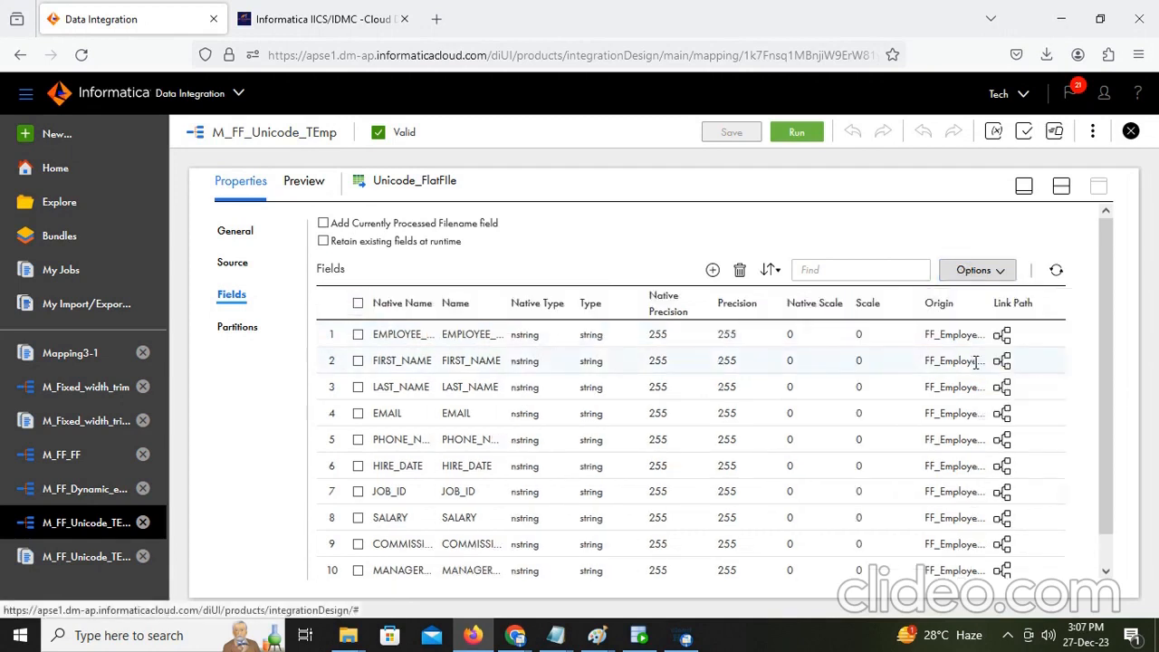
{"action": "left_click", "coordinate": [358, 335]}
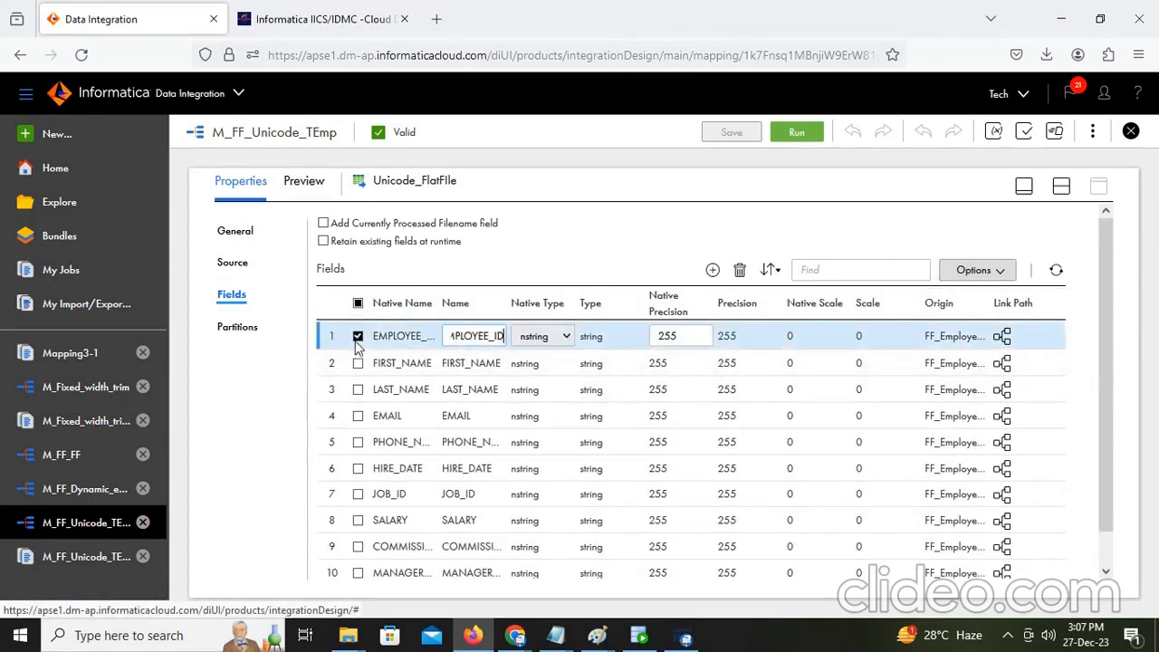
{"action": "left_click", "coordinate": [564, 341]}
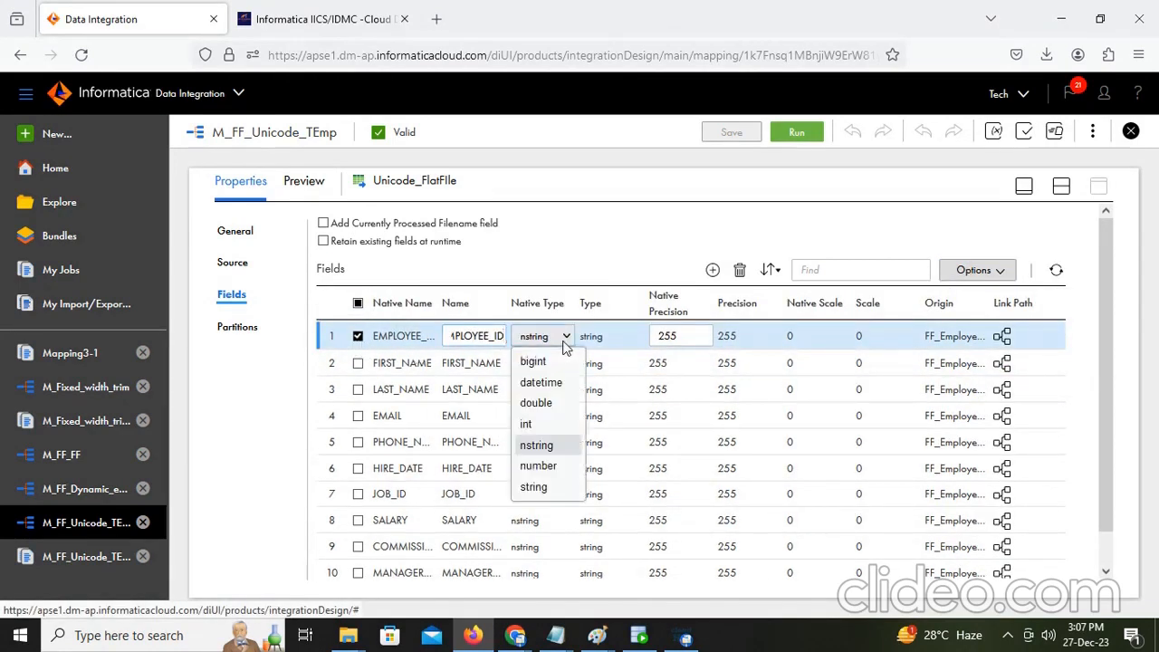
{"action": "left_click", "coordinate": [562, 466]}
Step: Set the native type of the HIRE_DATE field to datetime
{"action": "left_click", "coordinate": [358, 363]}
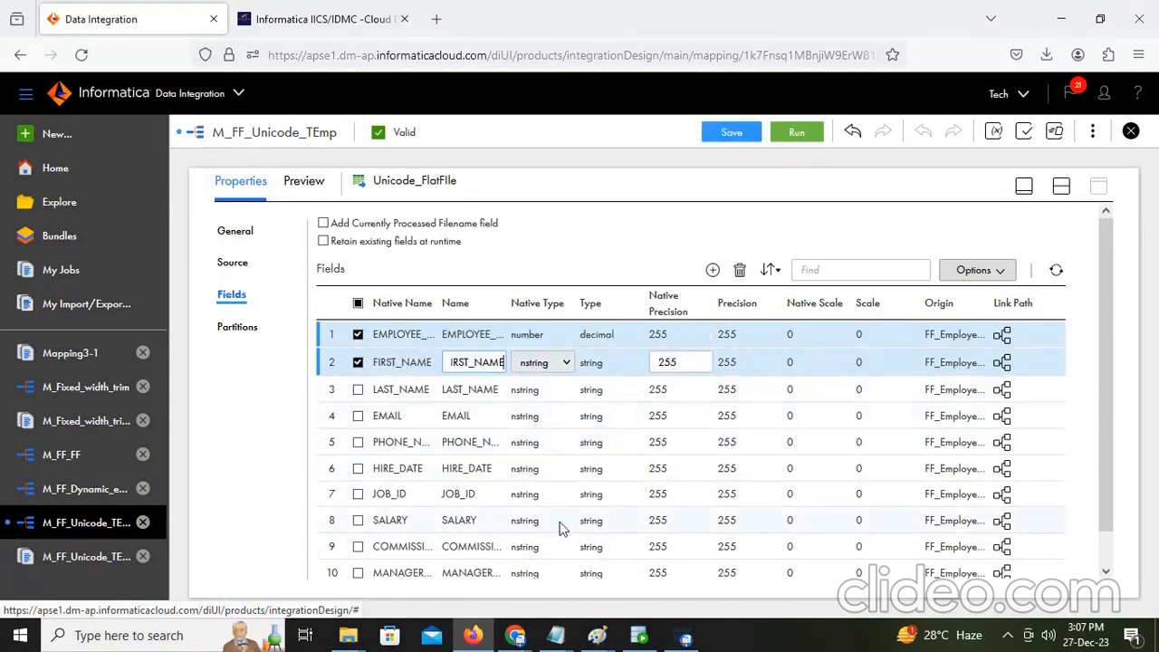
{"action": "scroll", "coordinate": [559, 529], "scroll_direction": "down", "scroll_amount": 1}
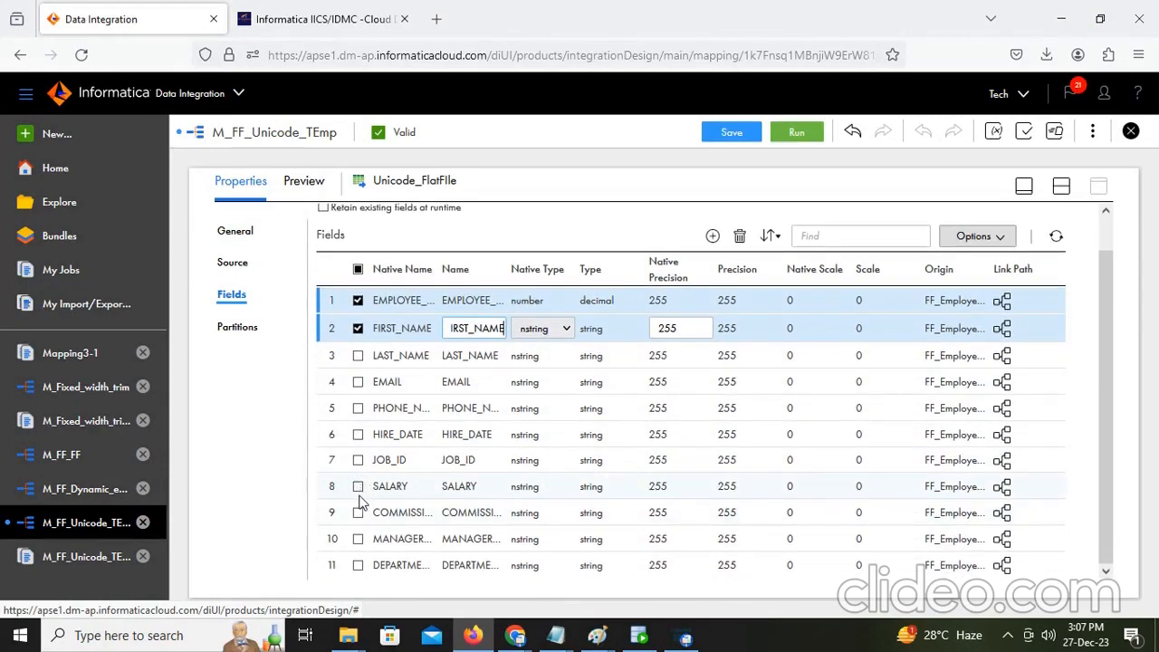
{"action": "left_click", "coordinate": [359, 435]}
{"action": "left_click", "coordinate": [546, 435]}
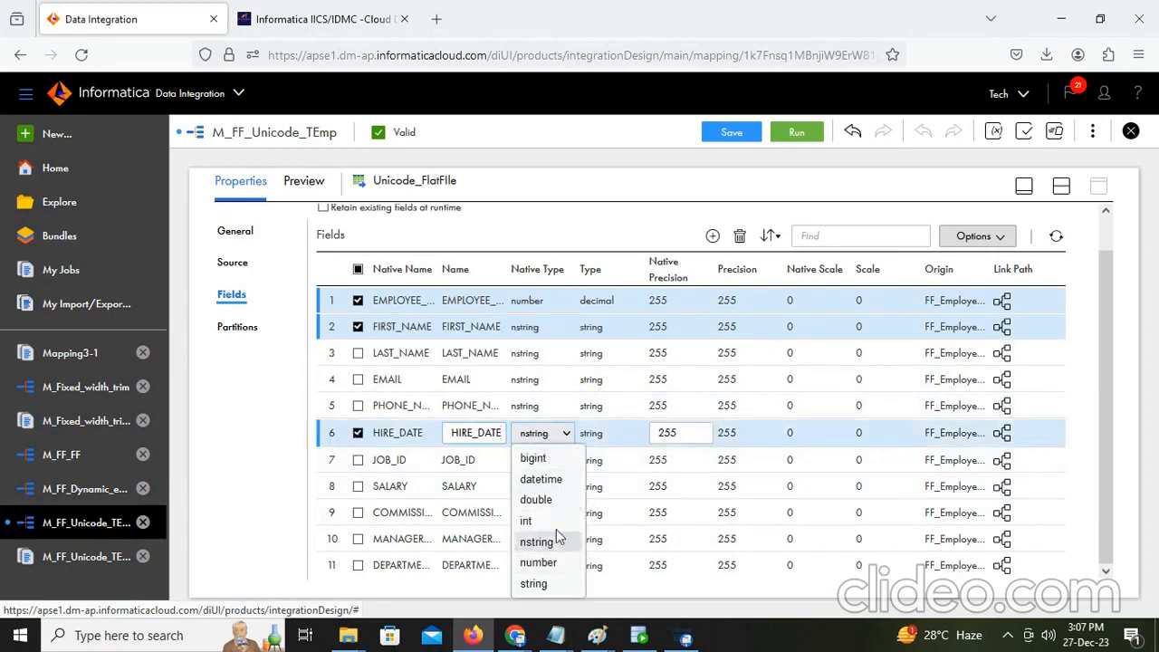
{"action": "left_click", "coordinate": [549, 481]}
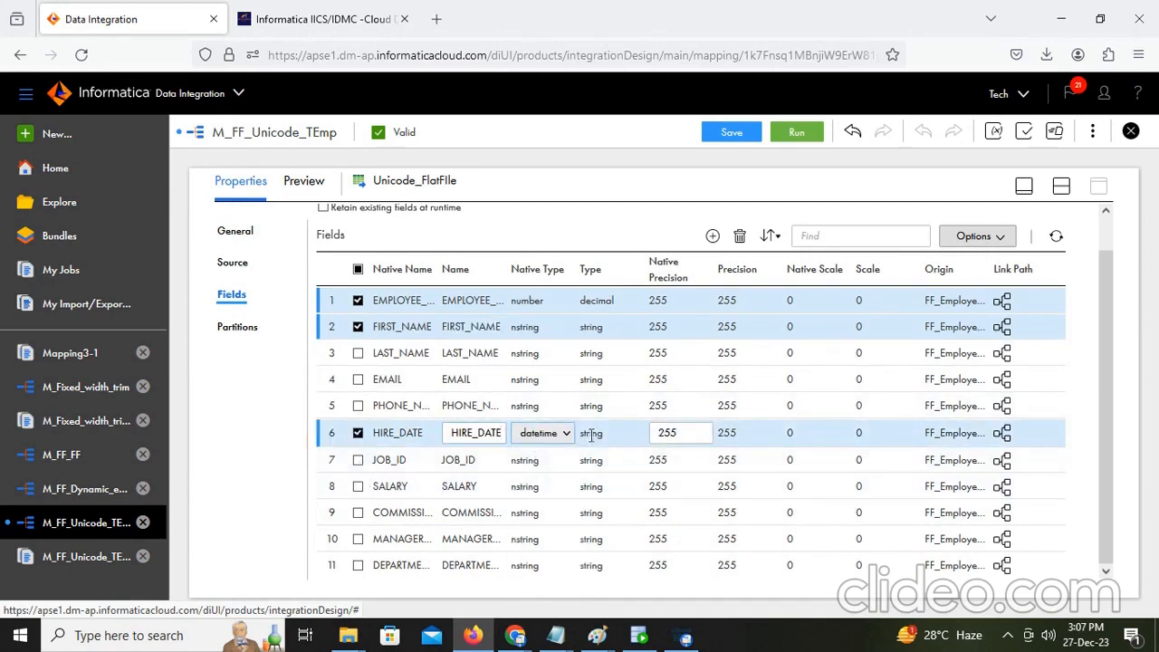
Step: Set the native type of the SALARY and COMMISSION_PCT source fields to number
{"action": "left_click", "coordinate": [358, 487]}
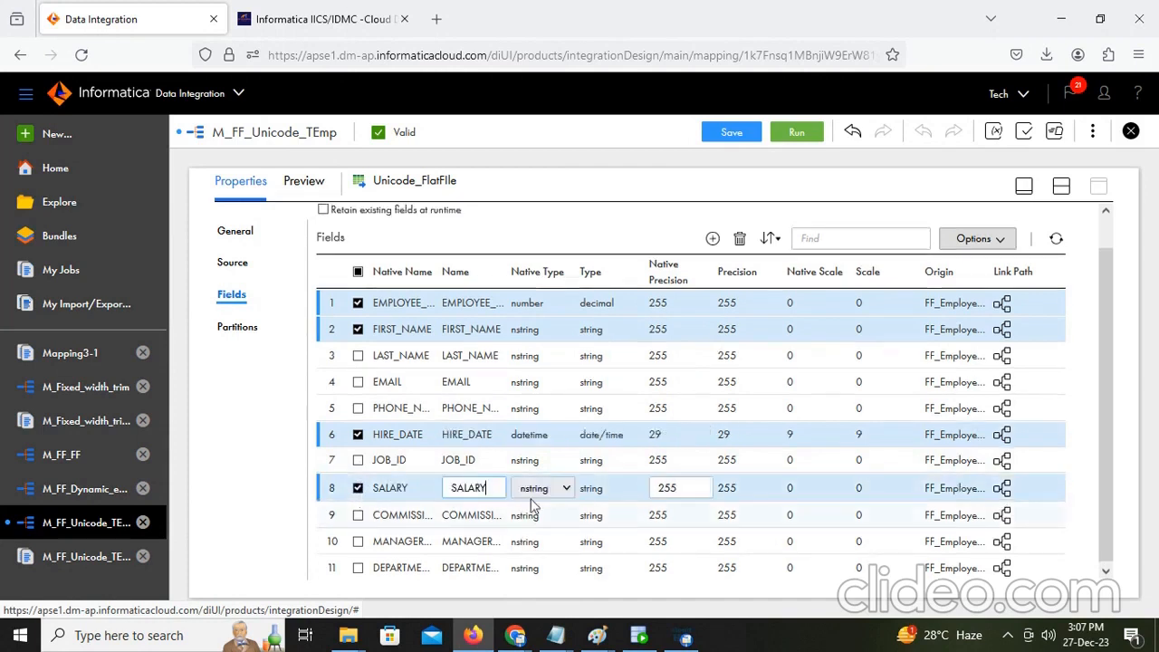
{"action": "left_click", "coordinate": [557, 490]}
{"action": "left_click", "coordinate": [542, 440]}
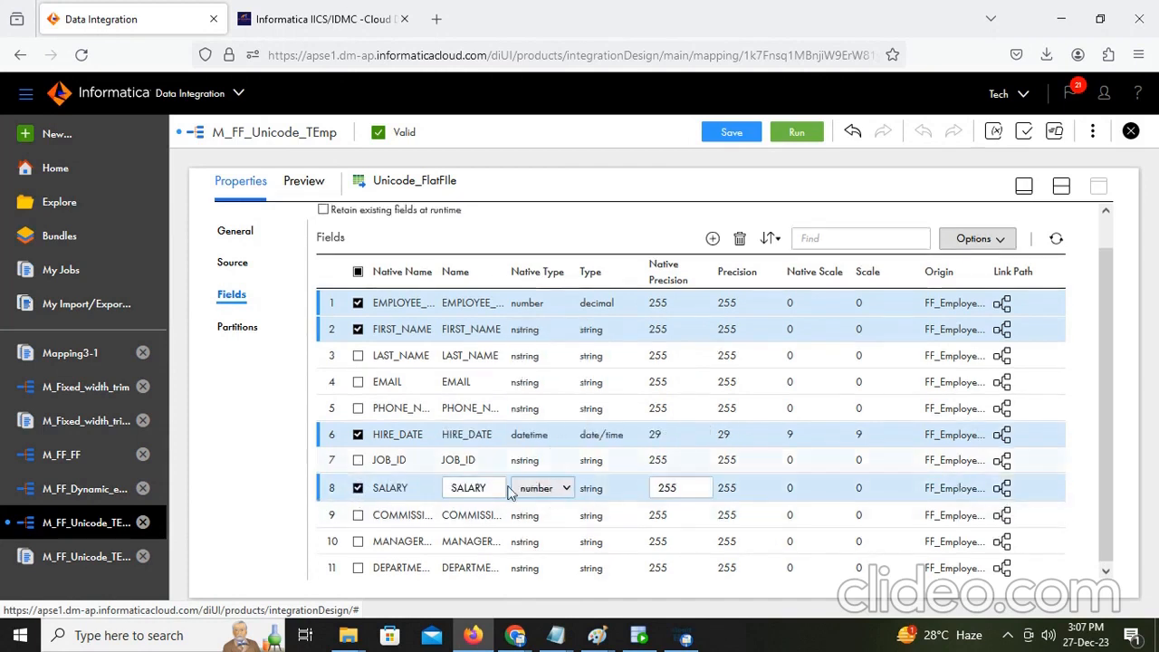
{"action": "left_click", "coordinate": [358, 514]}
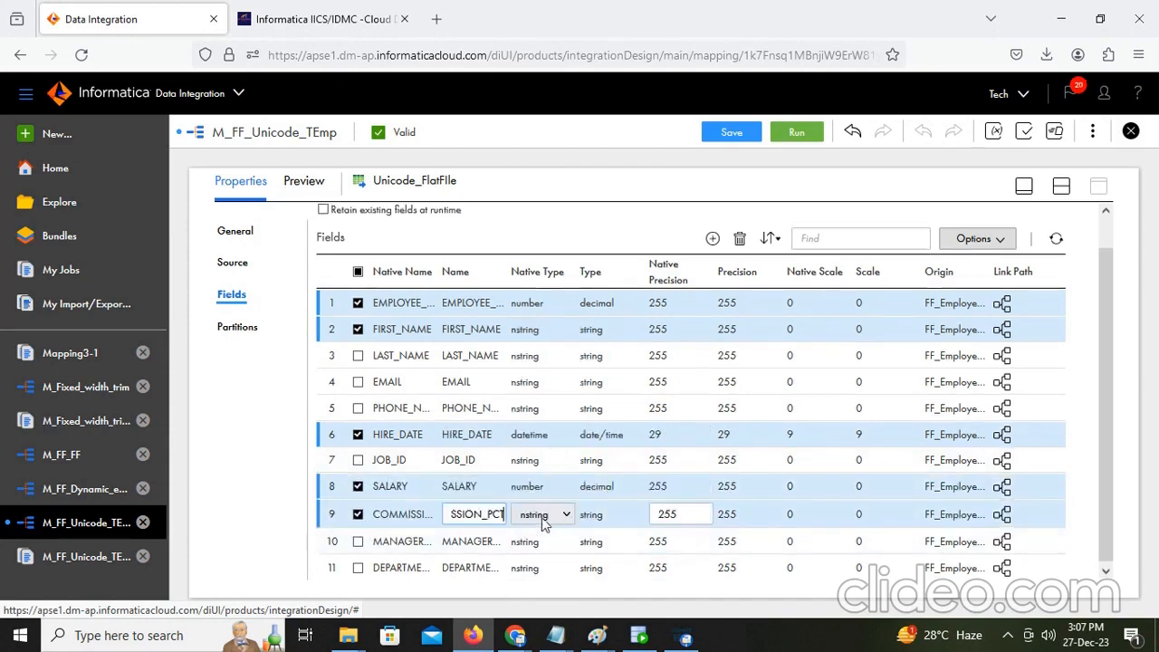
{"action": "left_click", "coordinate": [543, 514]}
{"action": "left_click", "coordinate": [538, 466]}
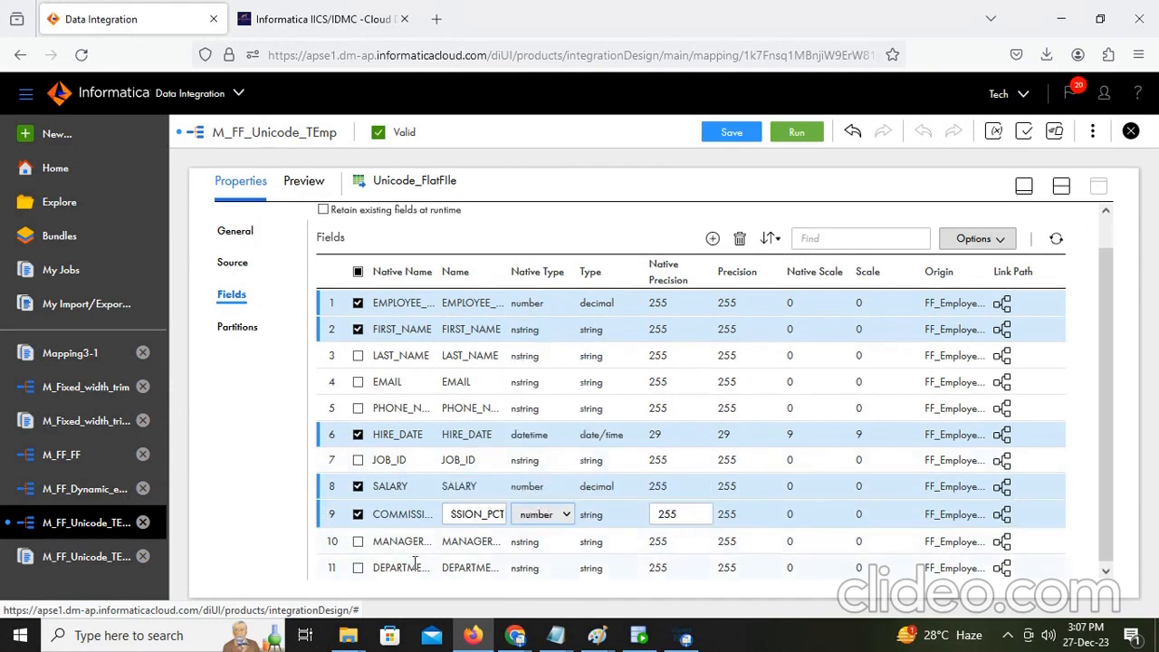
Step: Set the native type of the MANAGER_ID and DEPARTMENT_ID source fields to number and save the mapping
{"action": "left_click", "coordinate": [358, 542]}
{"action": "left_click", "coordinate": [538, 544]}
{"action": "left_click", "coordinate": [546, 498]}
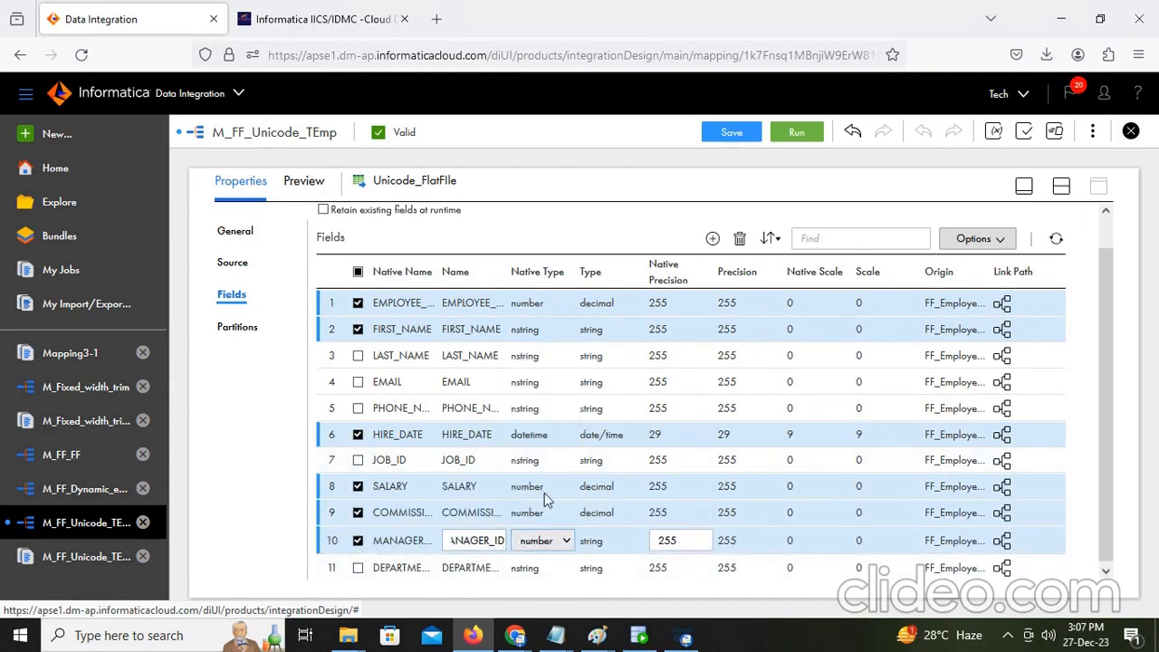
{"action": "left_click", "coordinate": [358, 568]}
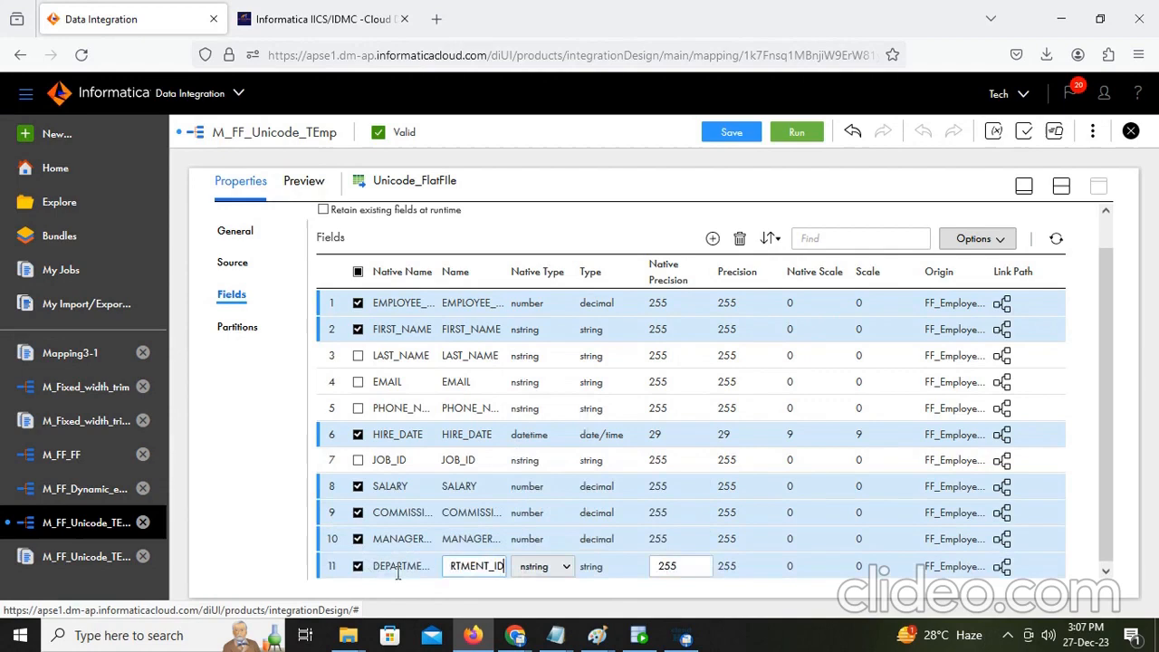
{"action": "left_click", "coordinate": [553, 578]}
{"action": "left_click", "coordinate": [543, 523]}
{"action": "left_click", "coordinate": [732, 136]}
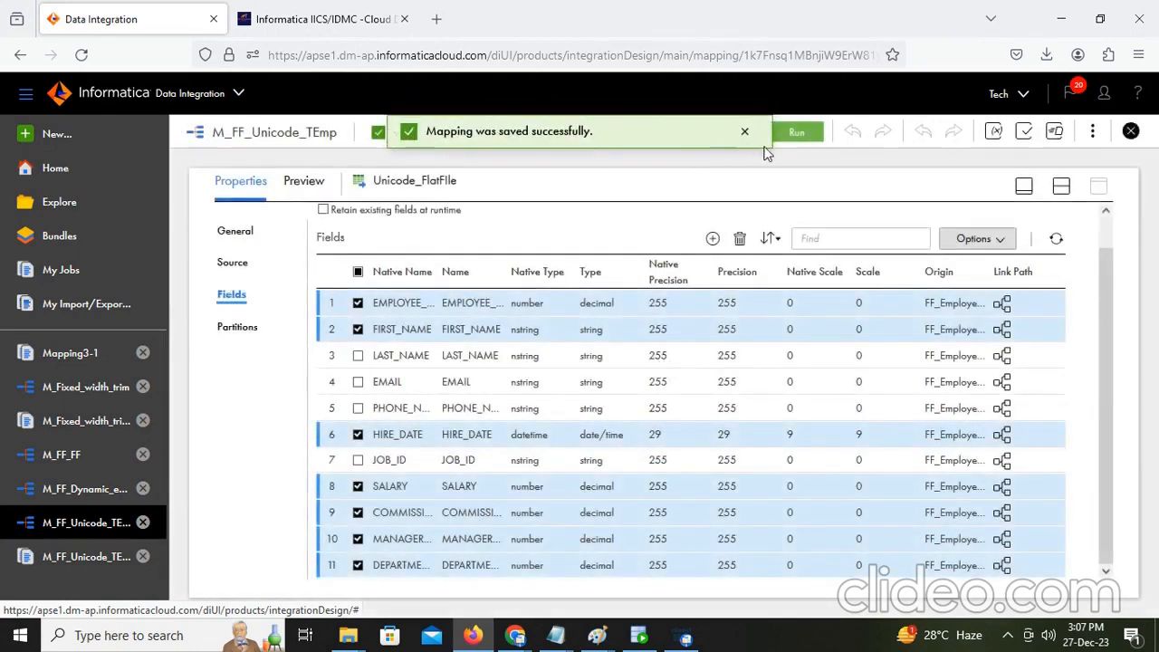
Step: Open the Target transformation, review its incoming fields and target details, and preview the T_EMPLOYEES data
{"action": "left_click", "coordinate": [1061, 187]}
{"action": "left_click", "coordinate": [693, 308]}
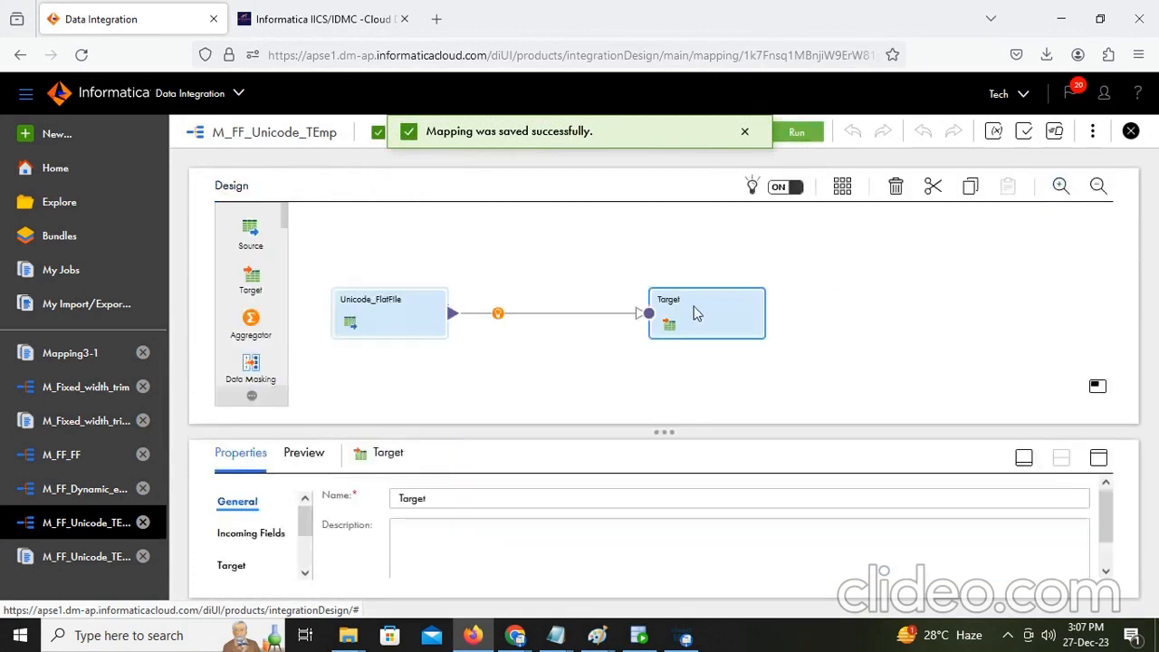
{"action": "left_click", "coordinate": [1099, 458]}
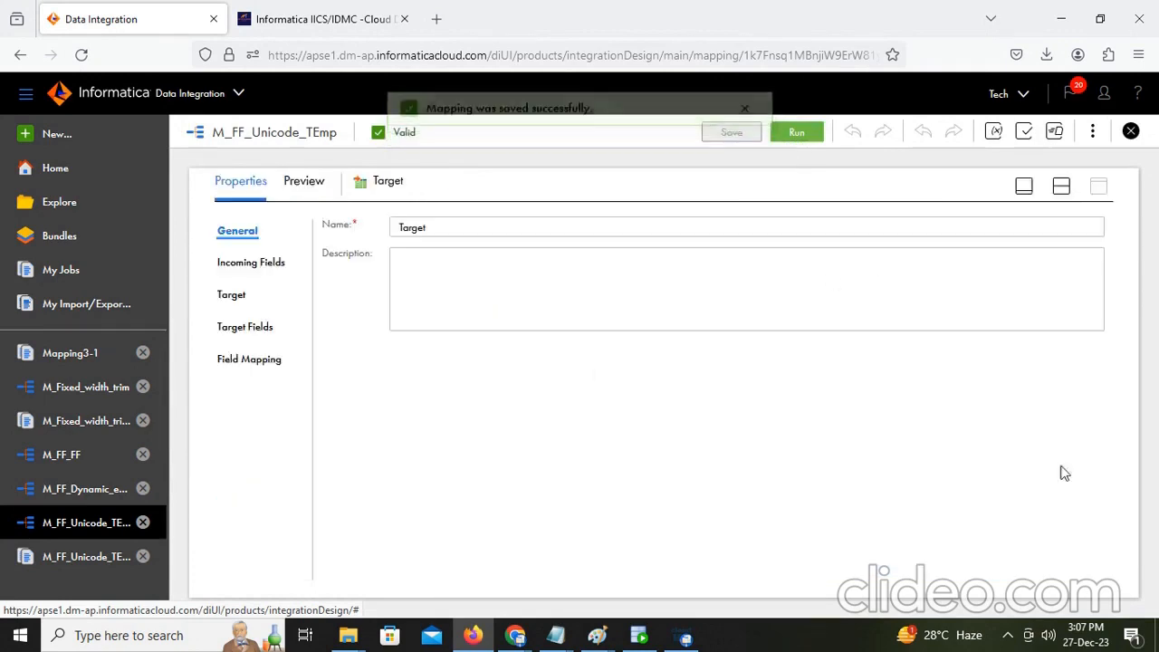
{"action": "left_click", "coordinate": [257, 267]}
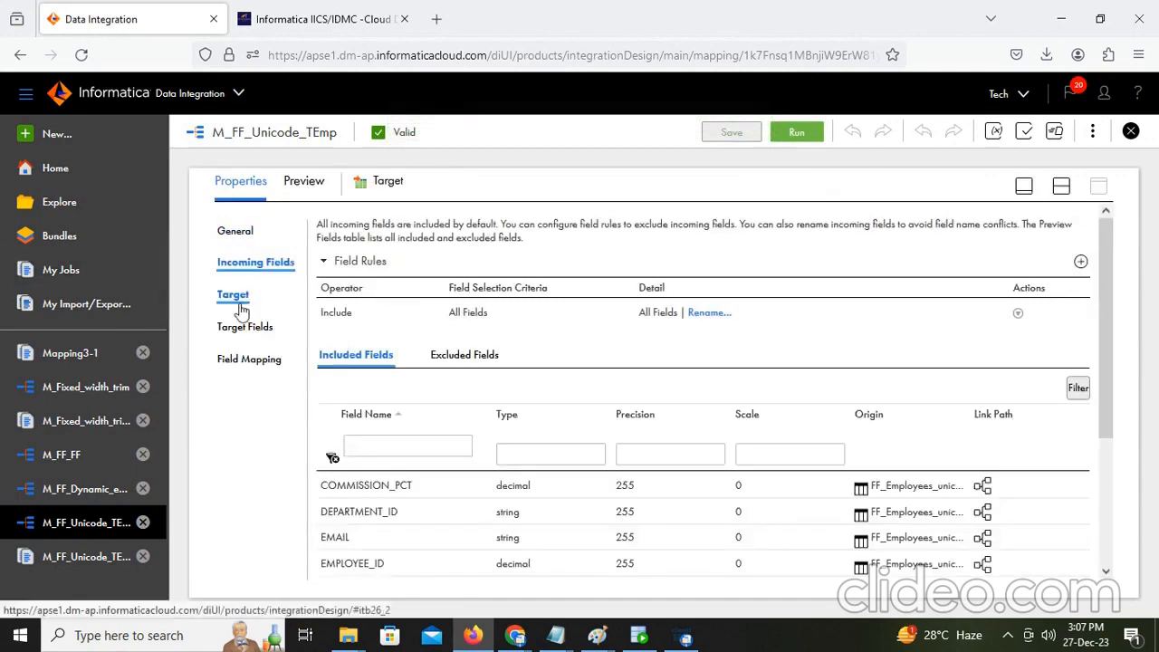
{"action": "left_click", "coordinate": [236, 297]}
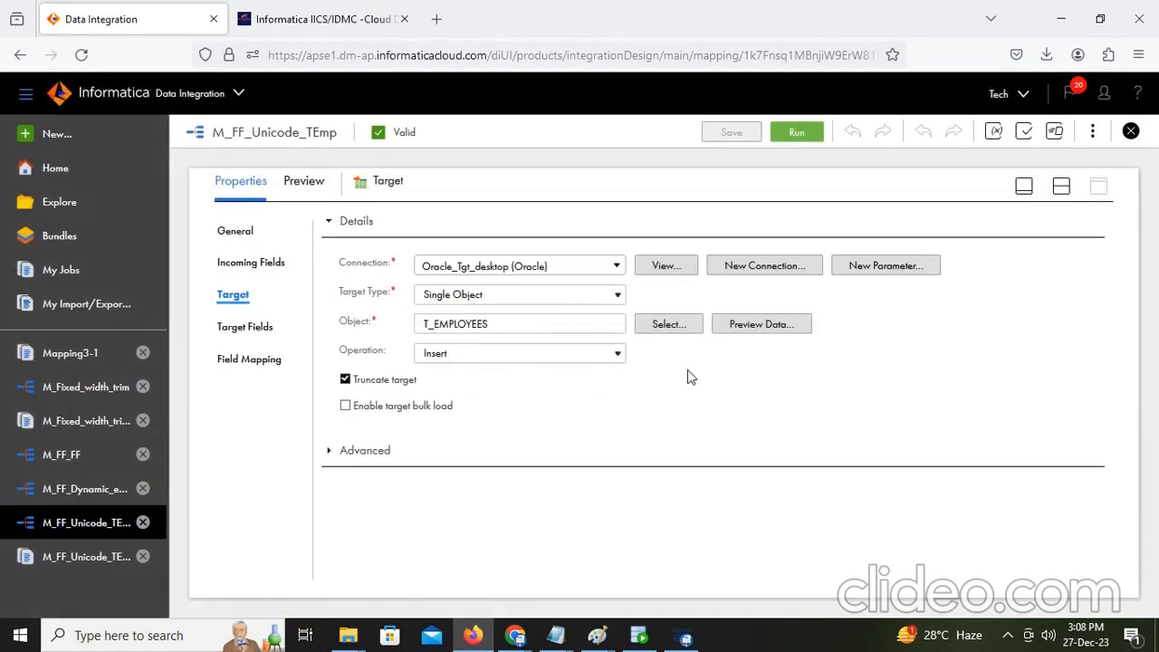
{"action": "left_click", "coordinate": [770, 326]}
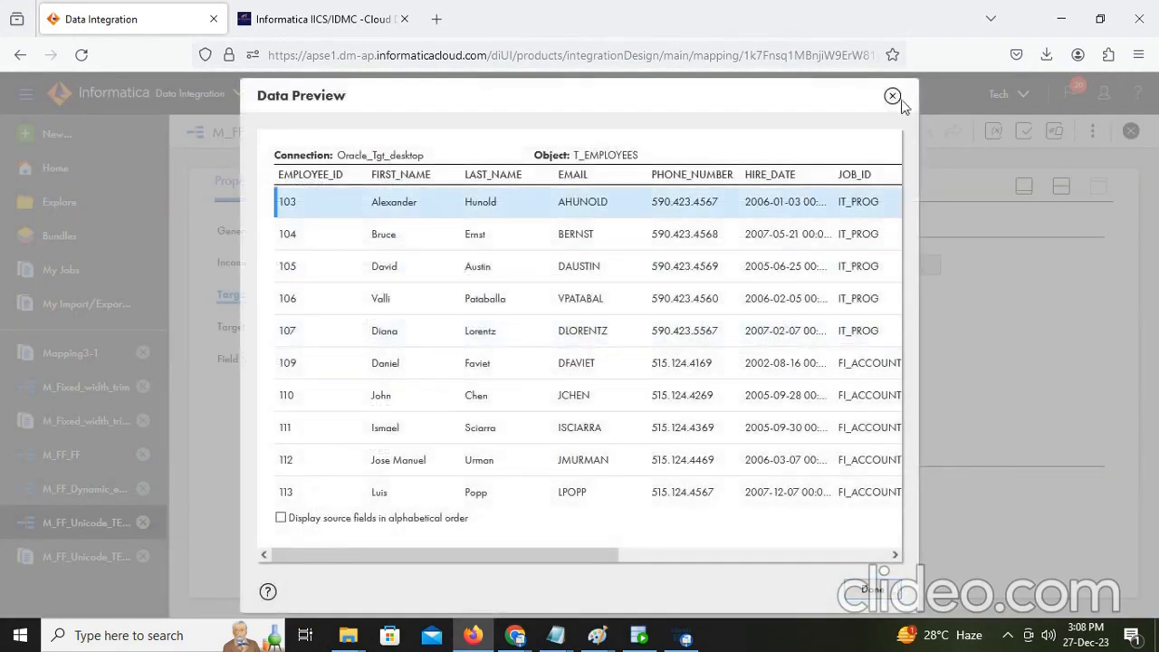
{"action": "left_click", "coordinate": [893, 97]}
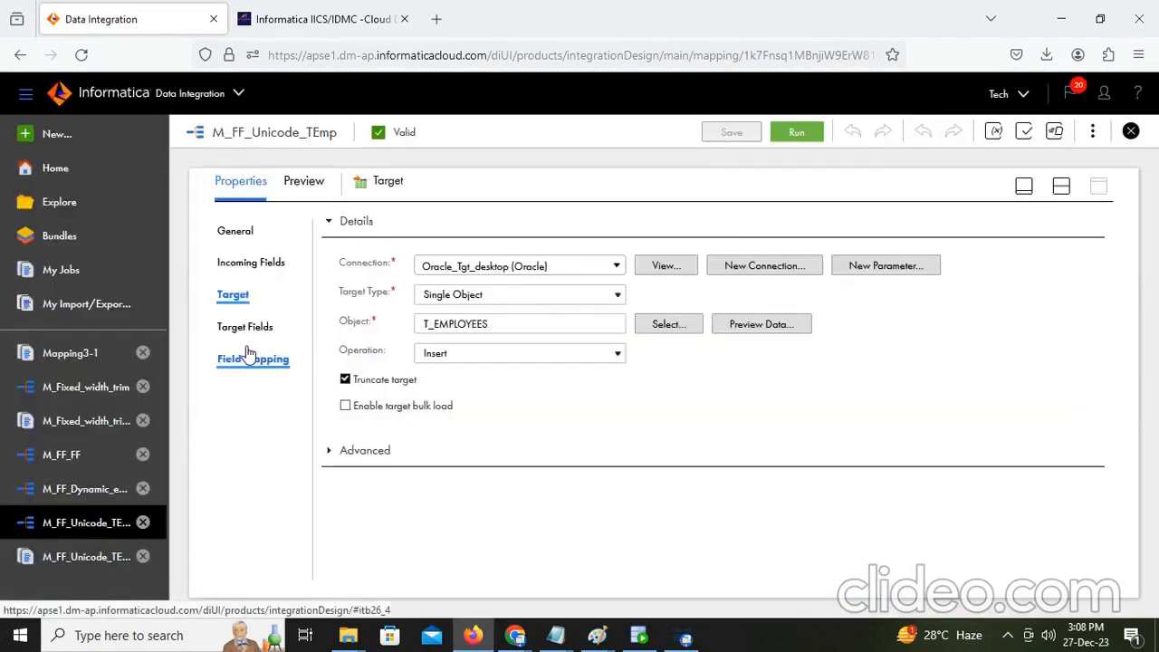
Step: Switch to Oracle SQL Developer, query all rows from t_employees, and return to the mapping
{"action": "left_click", "coordinate": [642, 638]}
{"action": "left_click", "coordinate": [445, 249]}
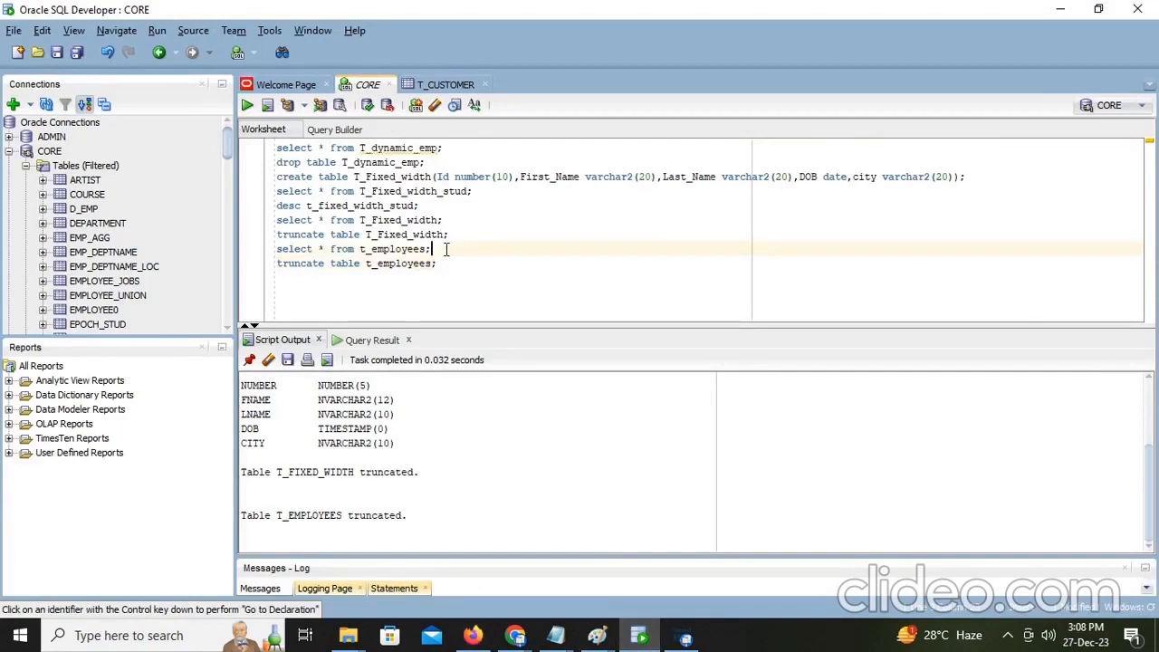
{"action": "key", "text": "ctrl+Return"}
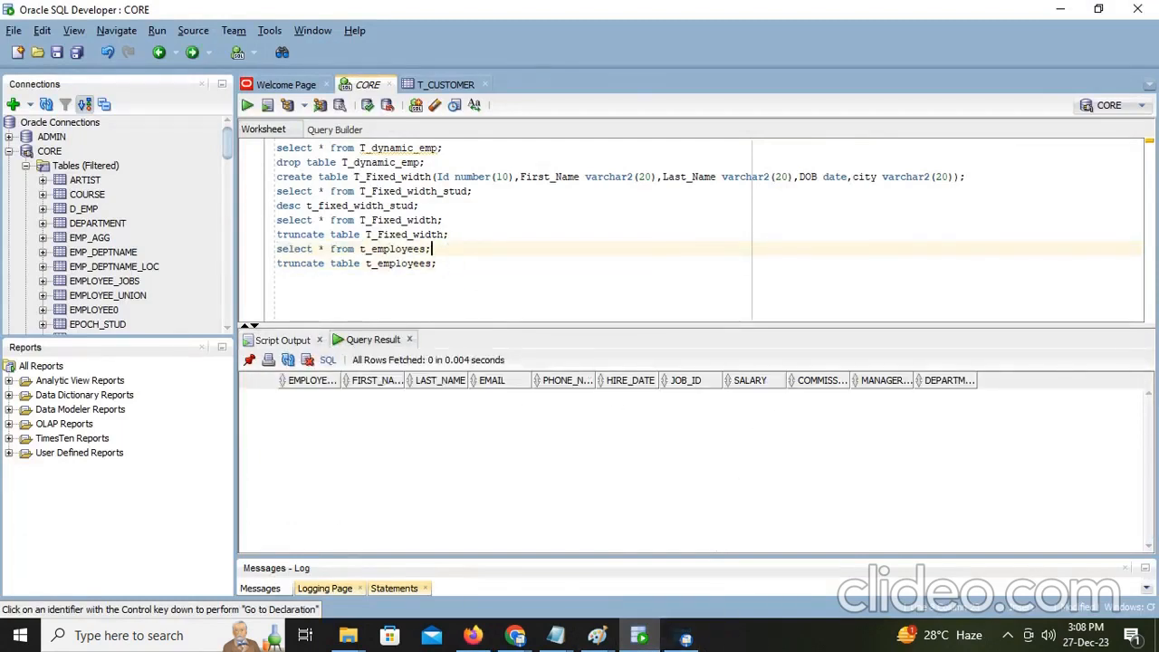
{"action": "left_click", "coordinate": [1061, 9]}
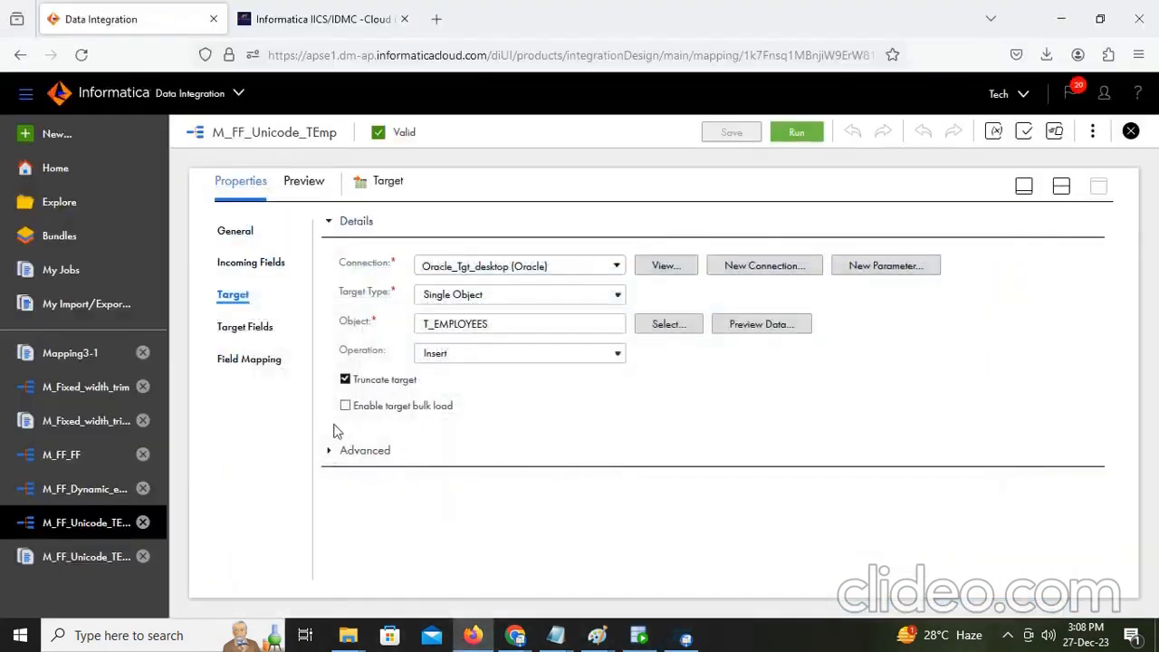
Step: Edit the Oracle_Tgt_desktop target connection, set its code page to UTF-8, and save the connection
{"action": "left_click", "coordinate": [669, 267]}
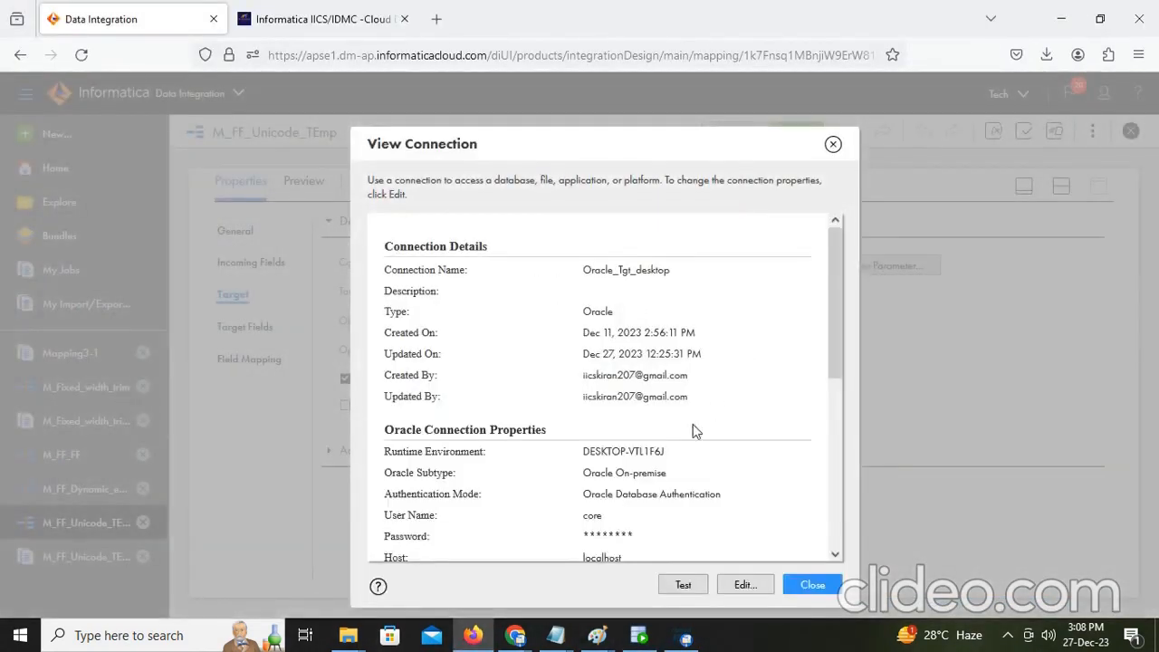
{"action": "scroll", "coordinate": [694, 433], "scroll_direction": "down", "scroll_amount": 4}
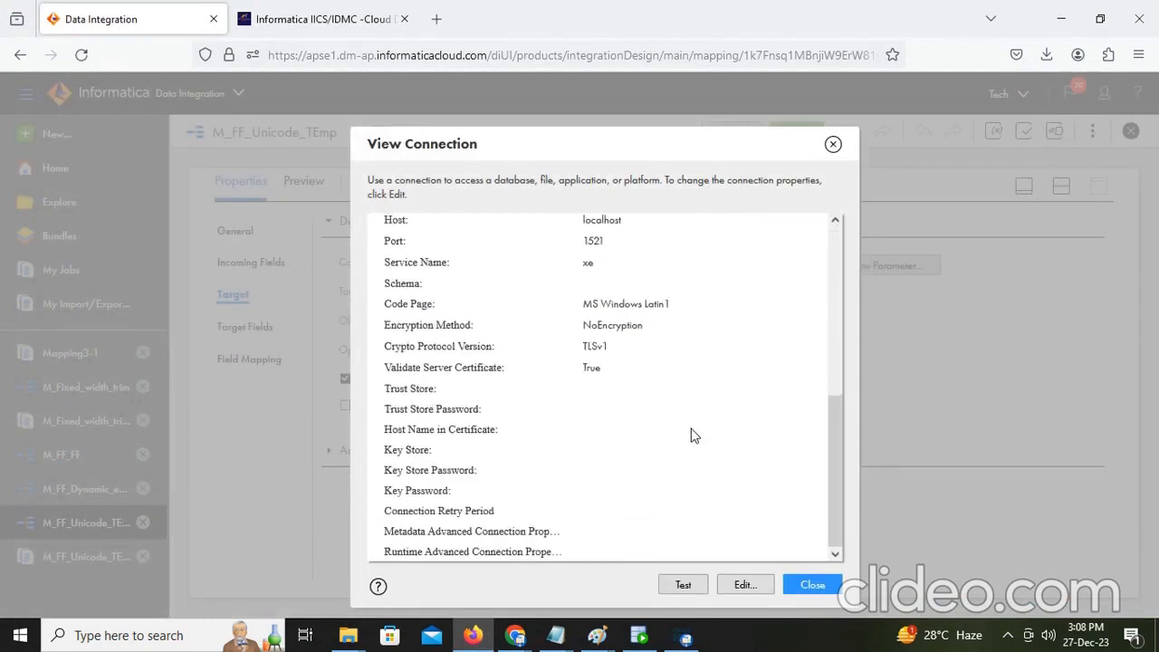
{"action": "left_click", "coordinate": [752, 585]}
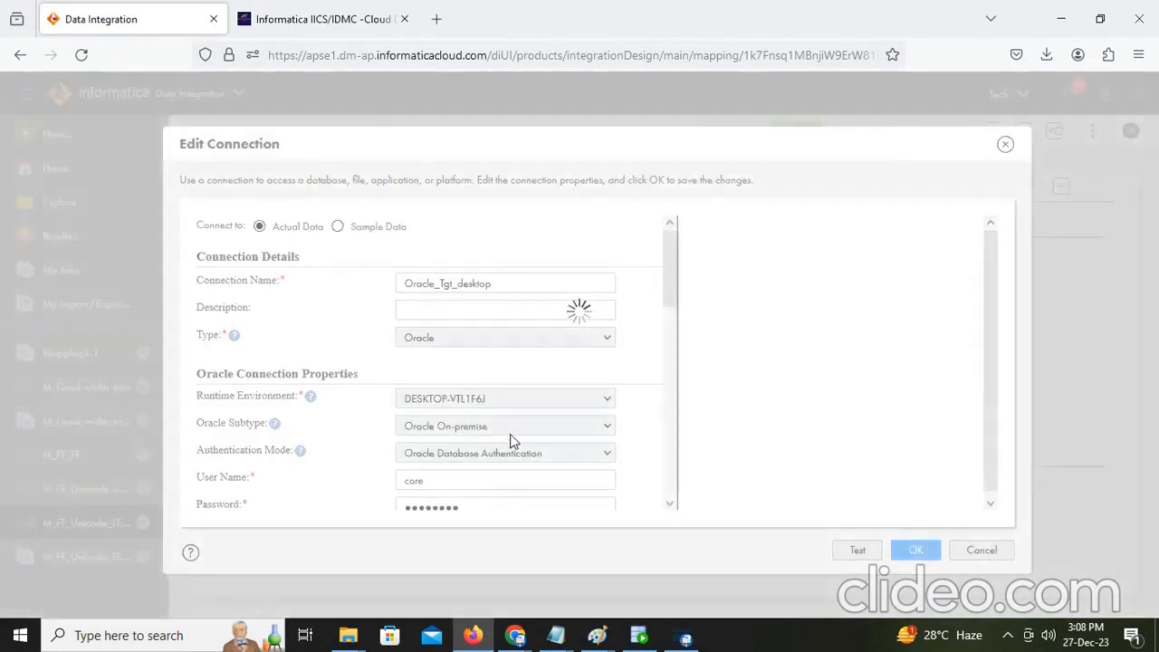
{"action": "scroll", "coordinate": [647, 452], "scroll_direction": "down", "scroll_amount": 3}
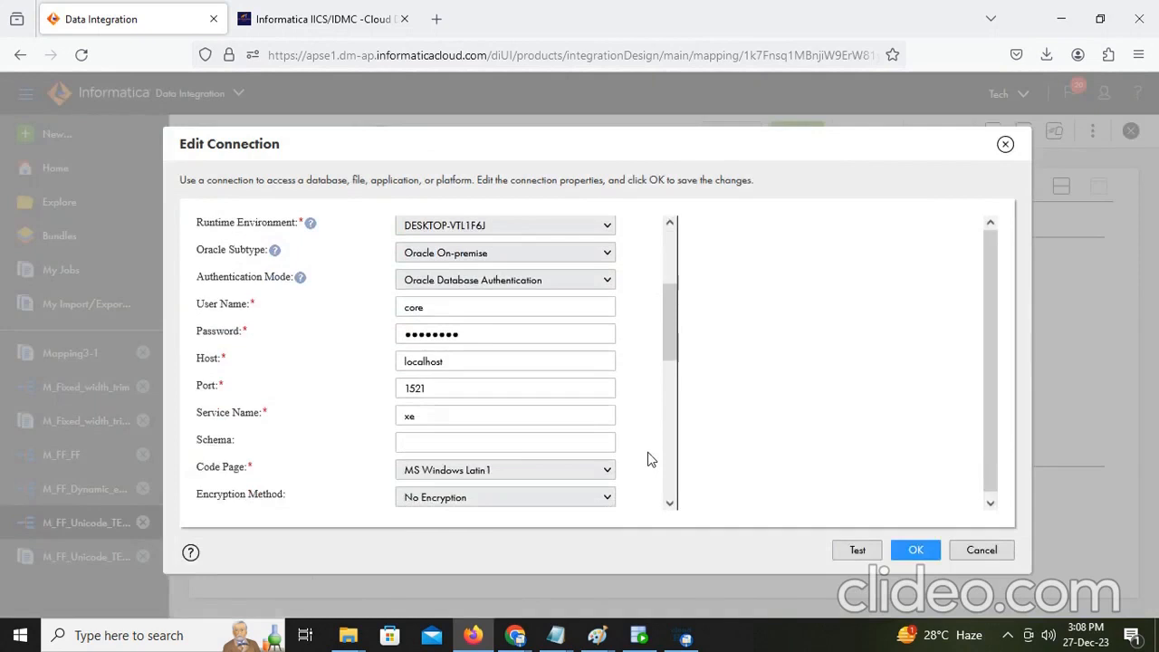
{"action": "scroll", "coordinate": [647, 460], "scroll_direction": "down", "scroll_amount": 3}
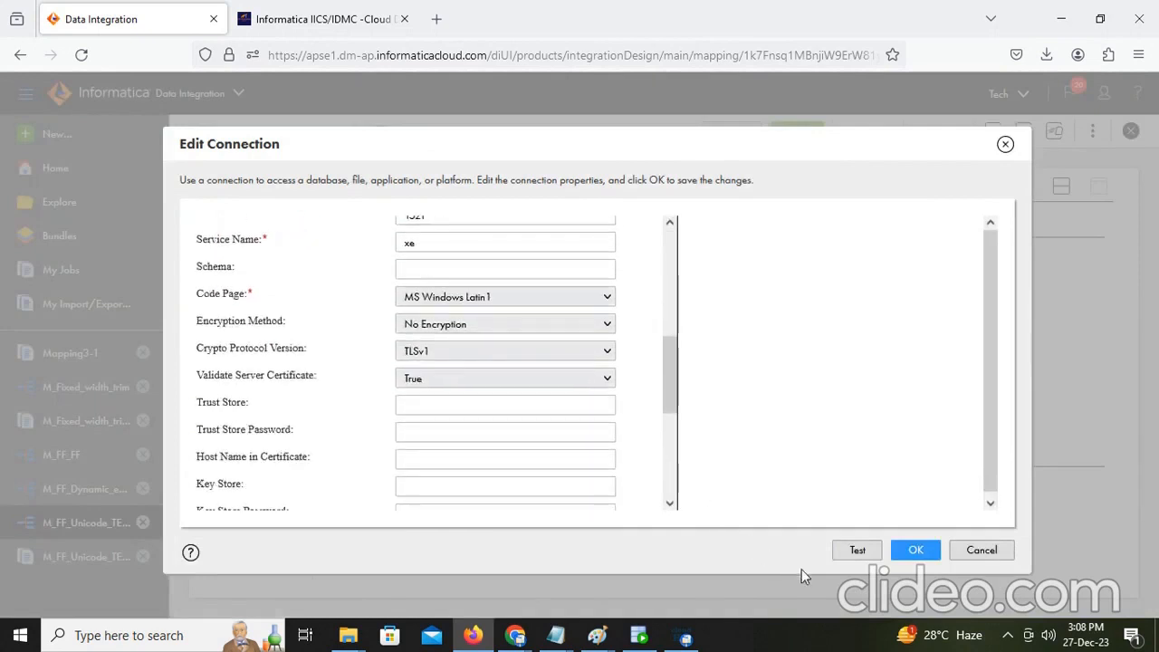
{"action": "left_click", "coordinate": [480, 298]}
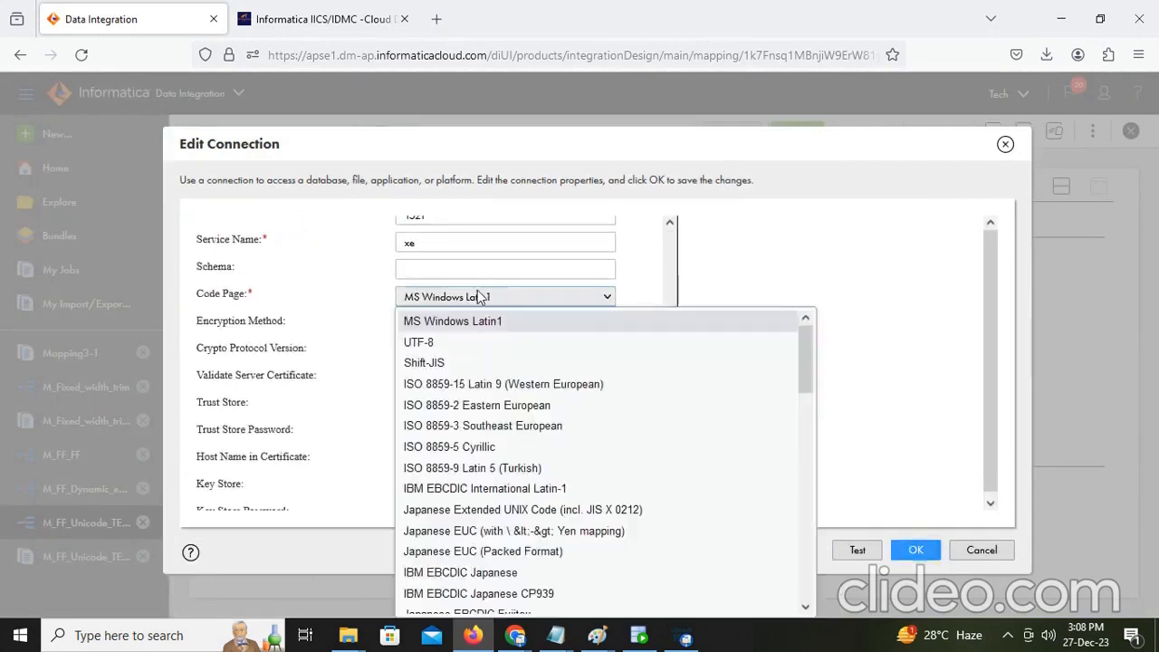
{"action": "left_click", "coordinate": [422, 342]}
{"action": "left_click", "coordinate": [919, 554]}
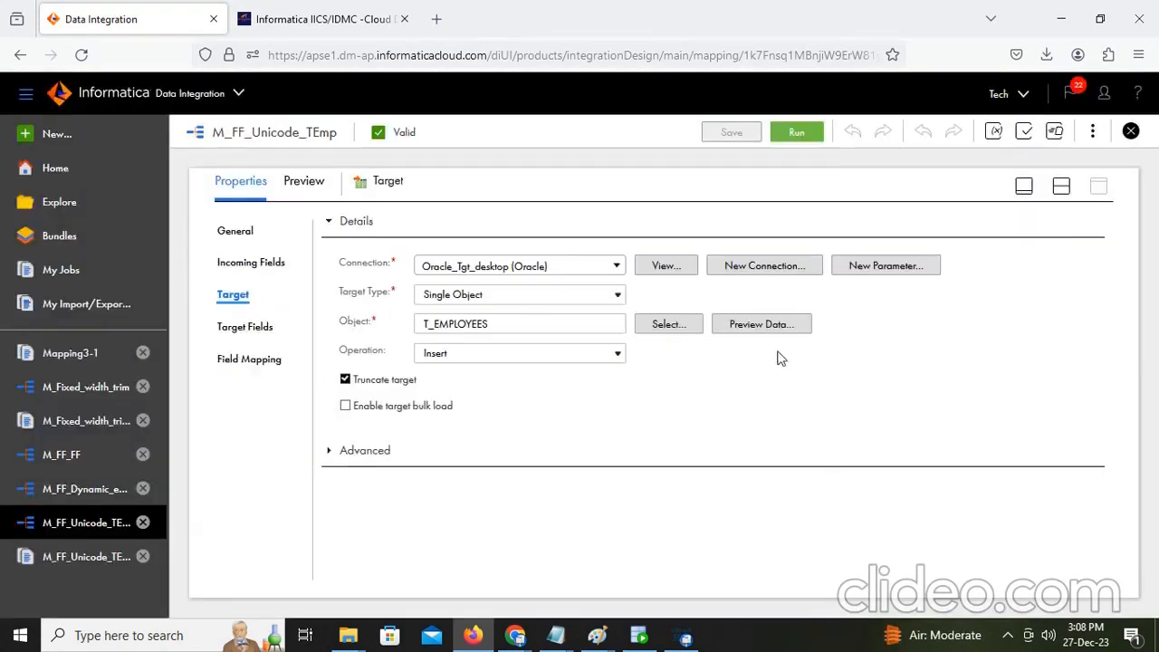
Step: Request a preview of the target data and review the field mapping between incoming and target fields
{"action": "left_click", "coordinate": [769, 327]}
{"action": "left_click", "coordinate": [255, 362]}
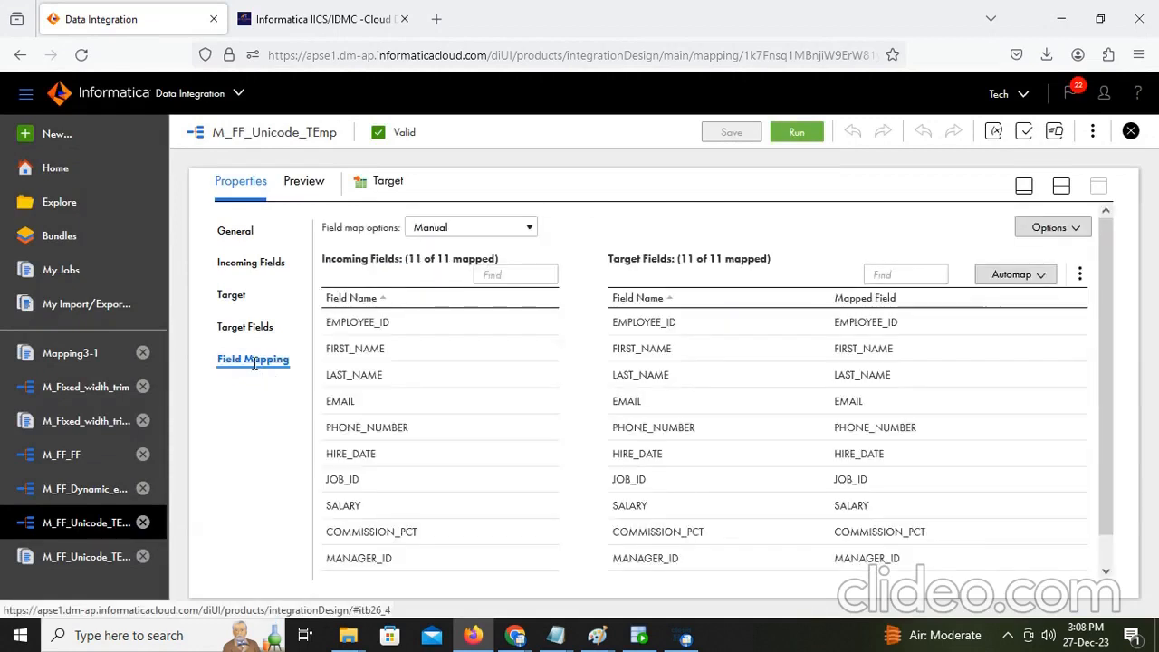
{"action": "scroll", "coordinate": [888, 466], "scroll_direction": "down", "scroll_amount": 1}
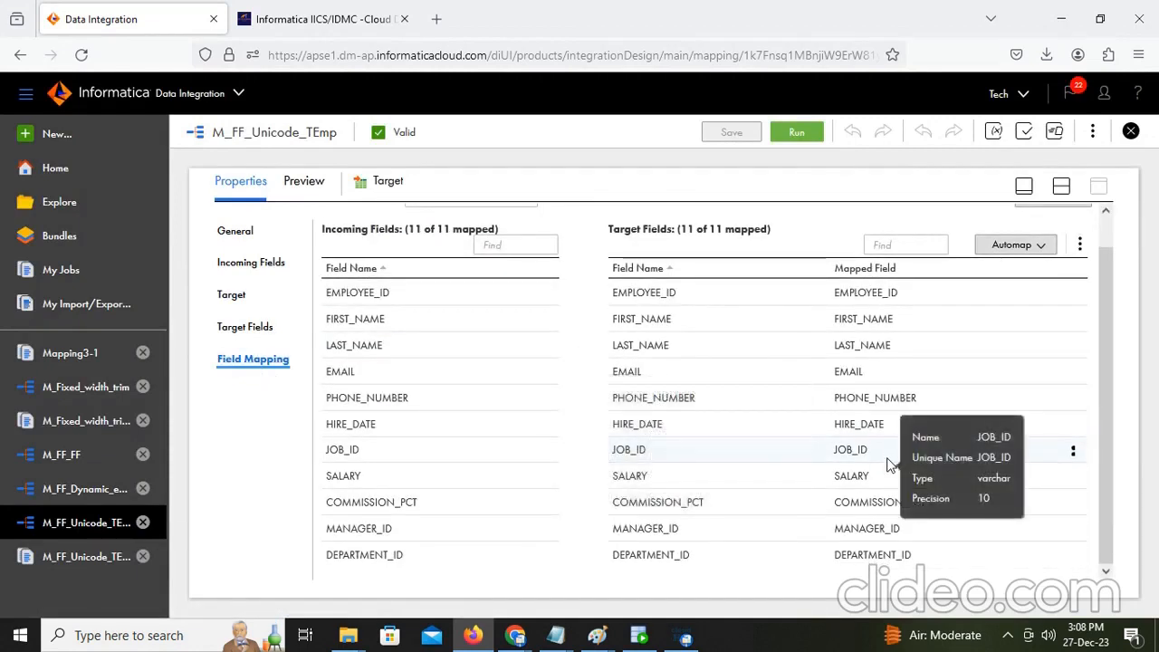
{"action": "scroll", "coordinate": [888, 466], "scroll_direction": "up", "scroll_amount": 1}
Step: Run the M_FF_Unicode_TEmp mapping on the DESKTOP-VTL1F6J runtime environment and refresh its job status in My Jobs
{"action": "left_click", "coordinate": [797, 133]}
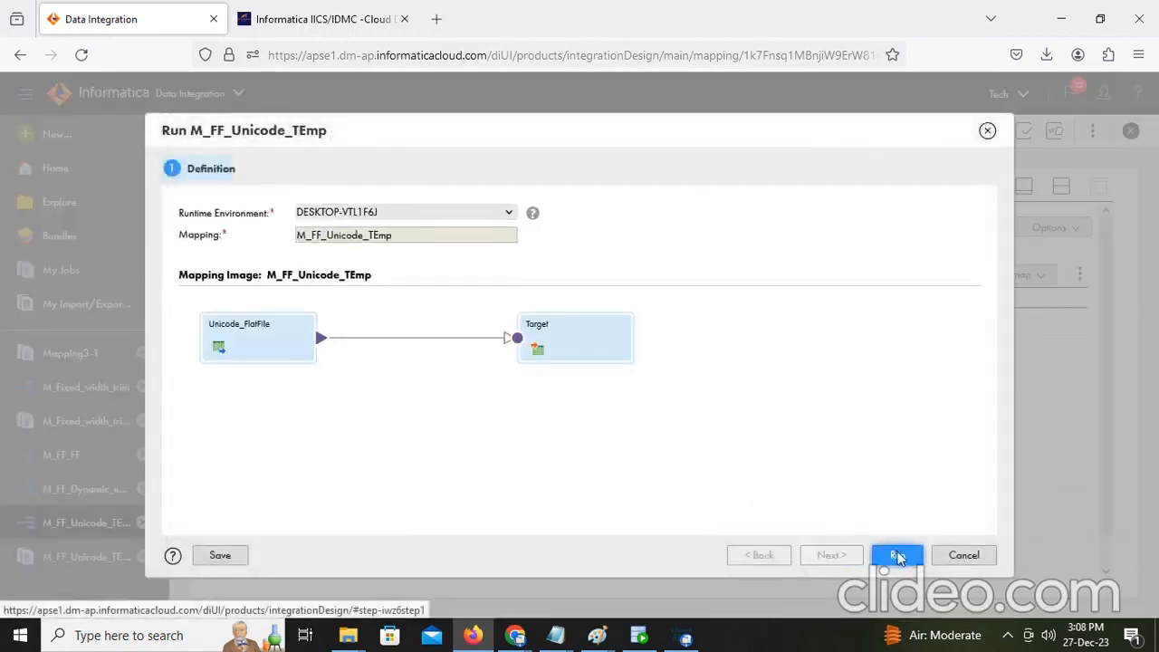
{"action": "left_click", "coordinate": [898, 558]}
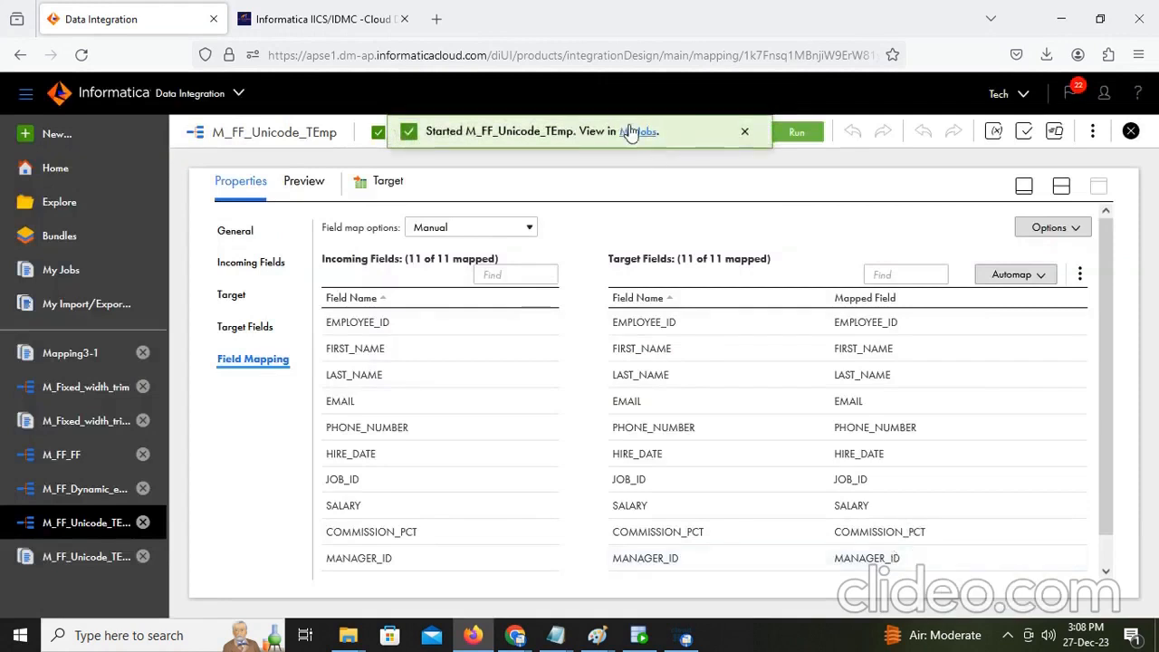
{"action": "left_click", "coordinate": [638, 133]}
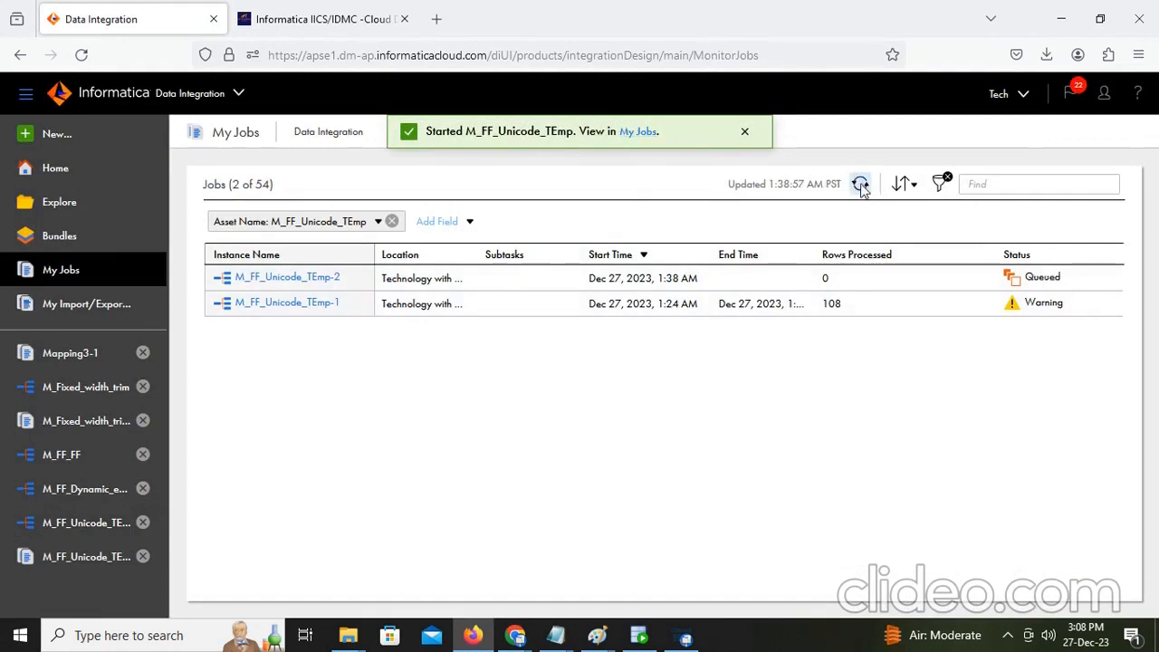
{"action": "left_click", "coordinate": [861, 186]}
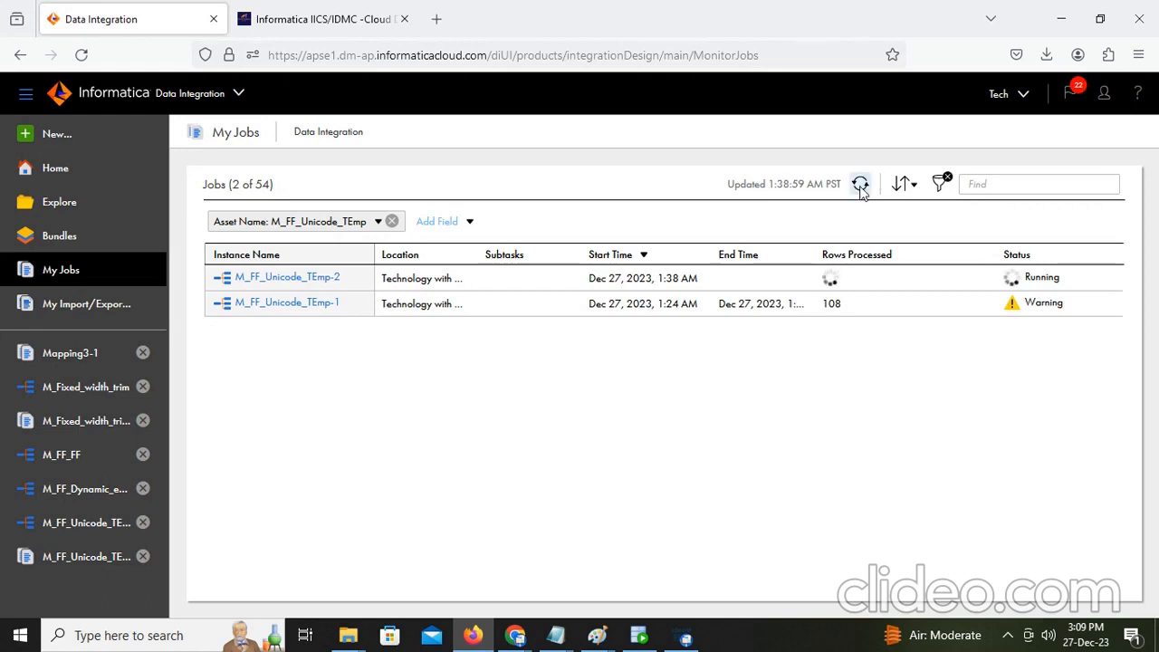
{"action": "left_click", "coordinate": [860, 185]}
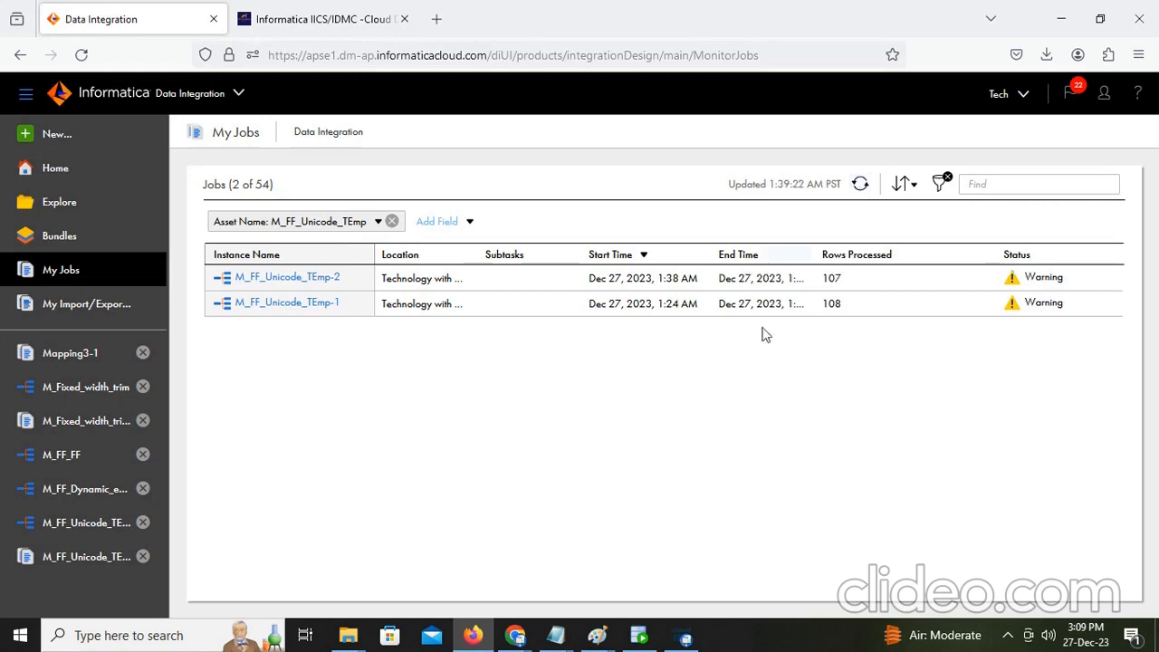
Step: Switch to Oracle SQL Developer, rerun the t_employees query, and inspect the FIRST_NAME values of the first four rows
{"action": "left_click", "coordinate": [639, 635]}
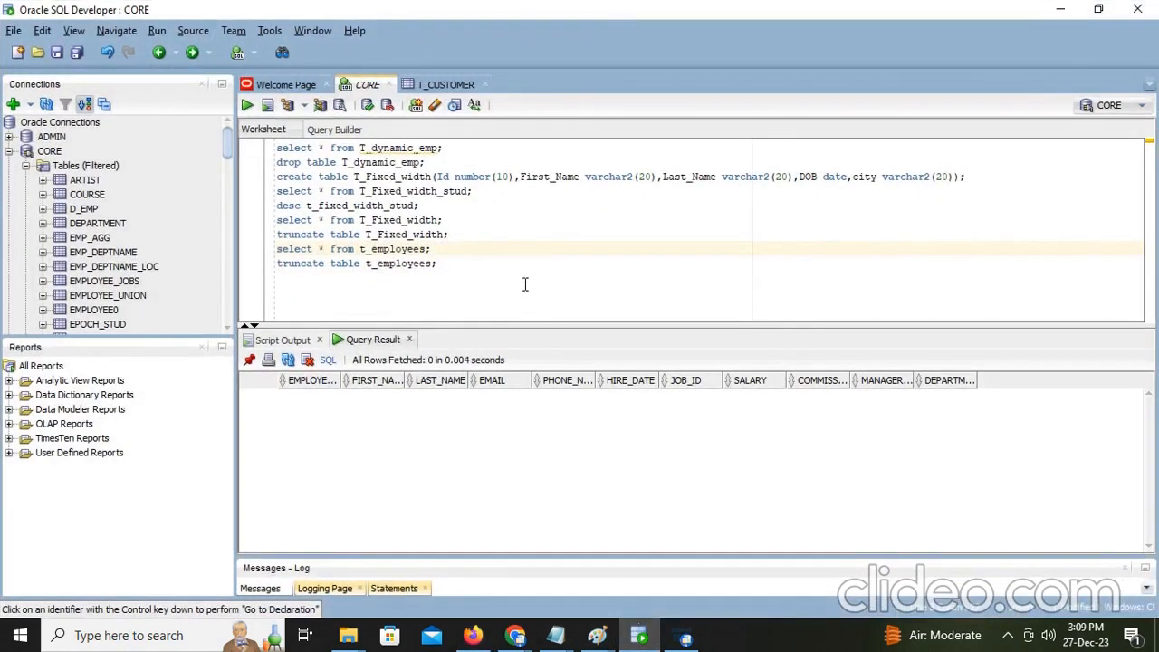
{"action": "key", "text": "ctrl+Return"}
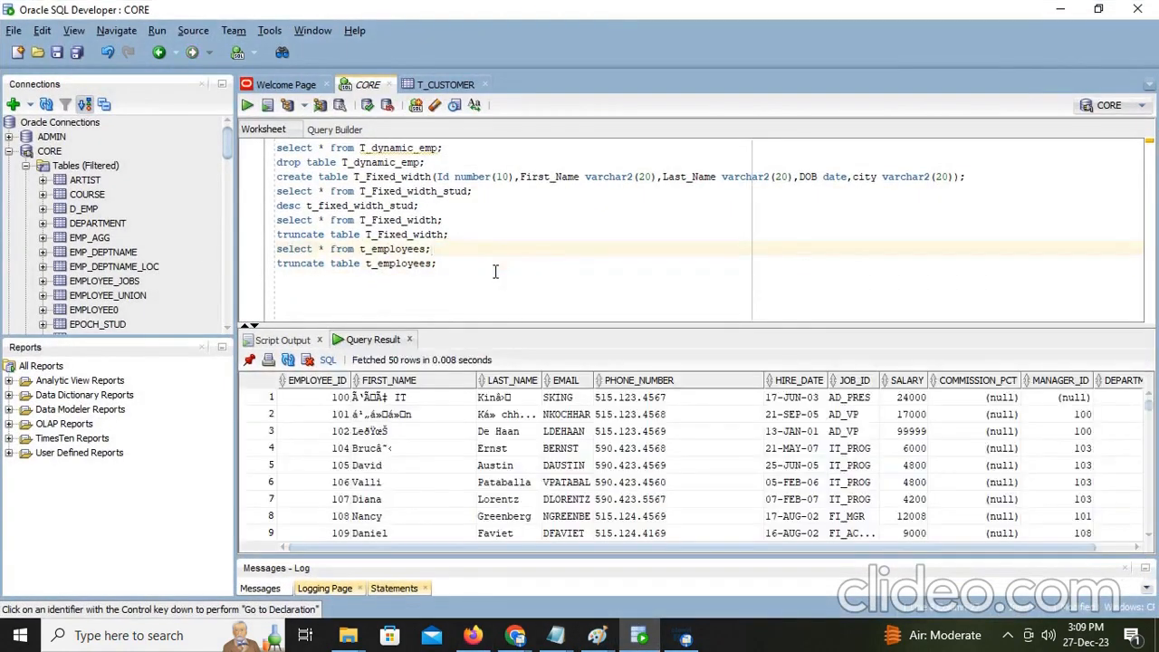
{"action": "scroll", "coordinate": [379, 437], "scroll_direction": "down", "scroll_amount": 4}
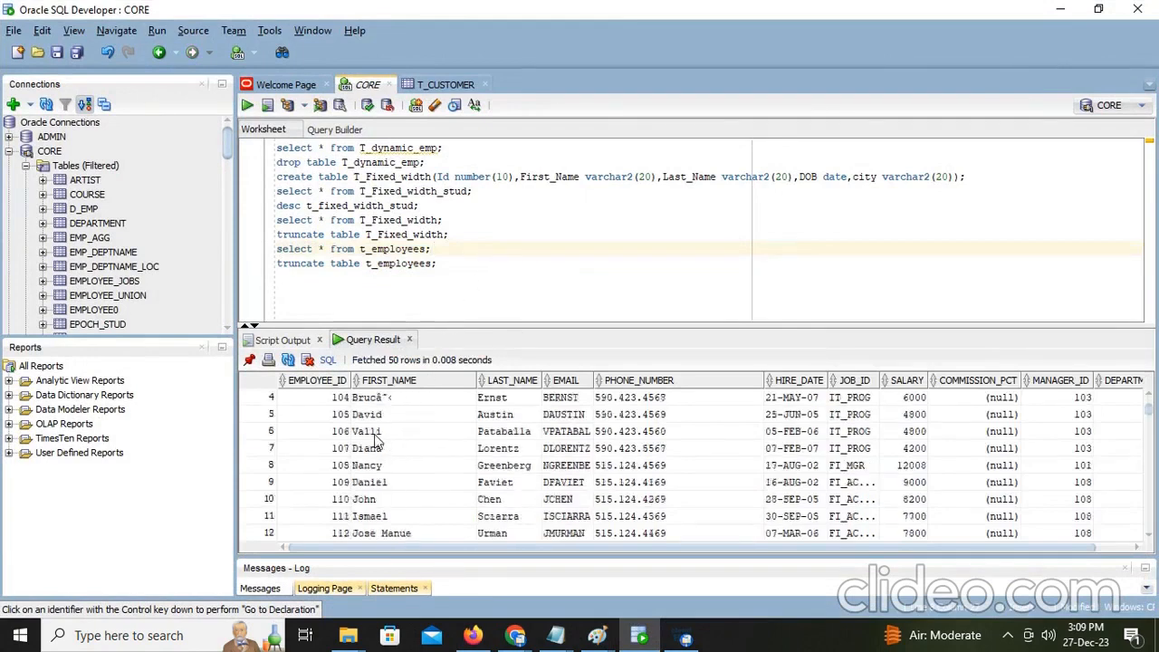
{"action": "scroll", "coordinate": [380, 416], "scroll_direction": "up", "scroll_amount": 4}
{"action": "left_click", "coordinate": [378, 404]}
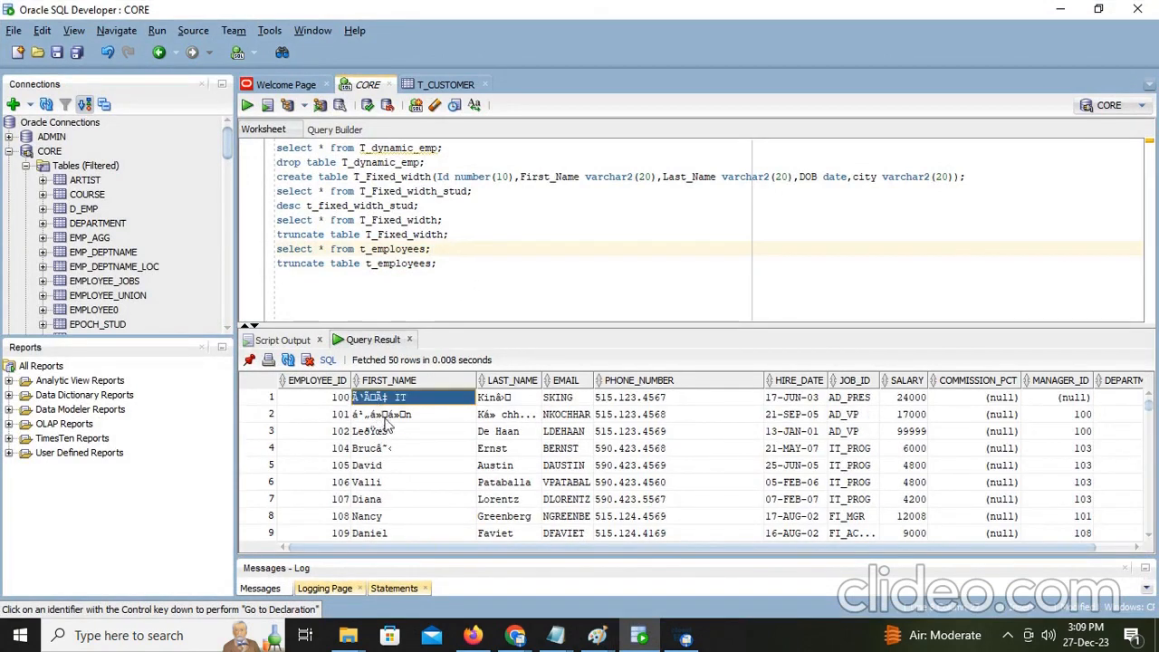
{"action": "left_click", "coordinate": [384, 418]}
{"action": "left_click", "coordinate": [382, 433]}
{"action": "left_click", "coordinate": [386, 451]}
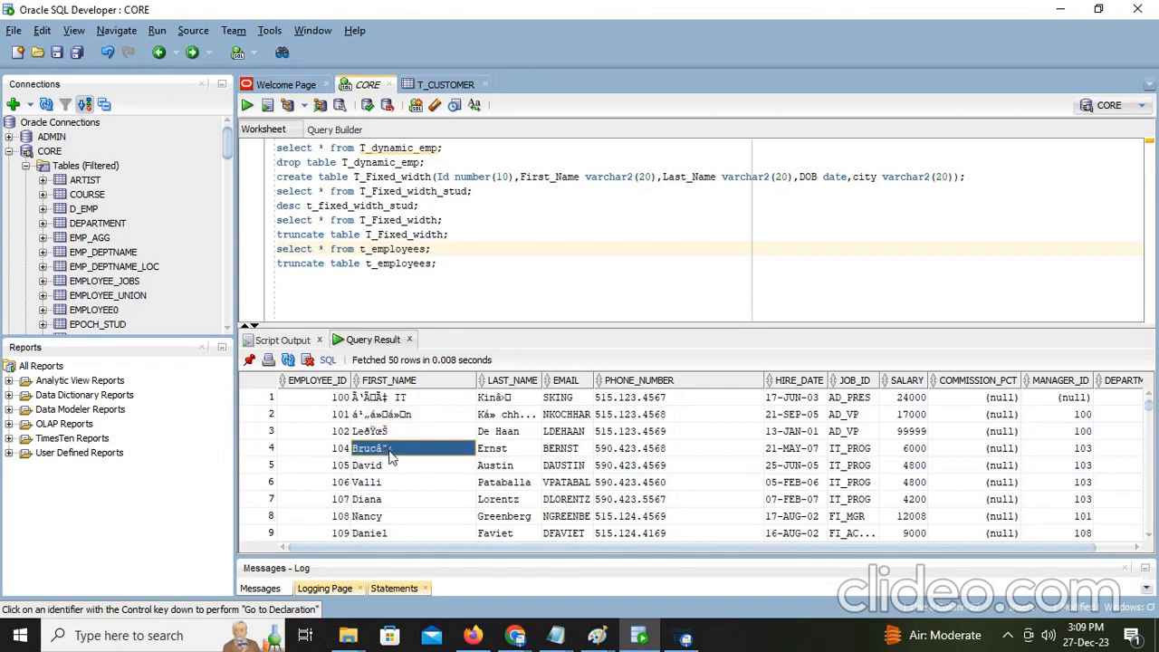
Step: Recheck the FIRST_NAME values of employees 102 and 101, and switch back to the M_FF_Unicode_TEmp mapping in Informatica Data Integration
{"action": "left_click", "coordinate": [388, 432]}
{"action": "left_click", "coordinate": [387, 416]}
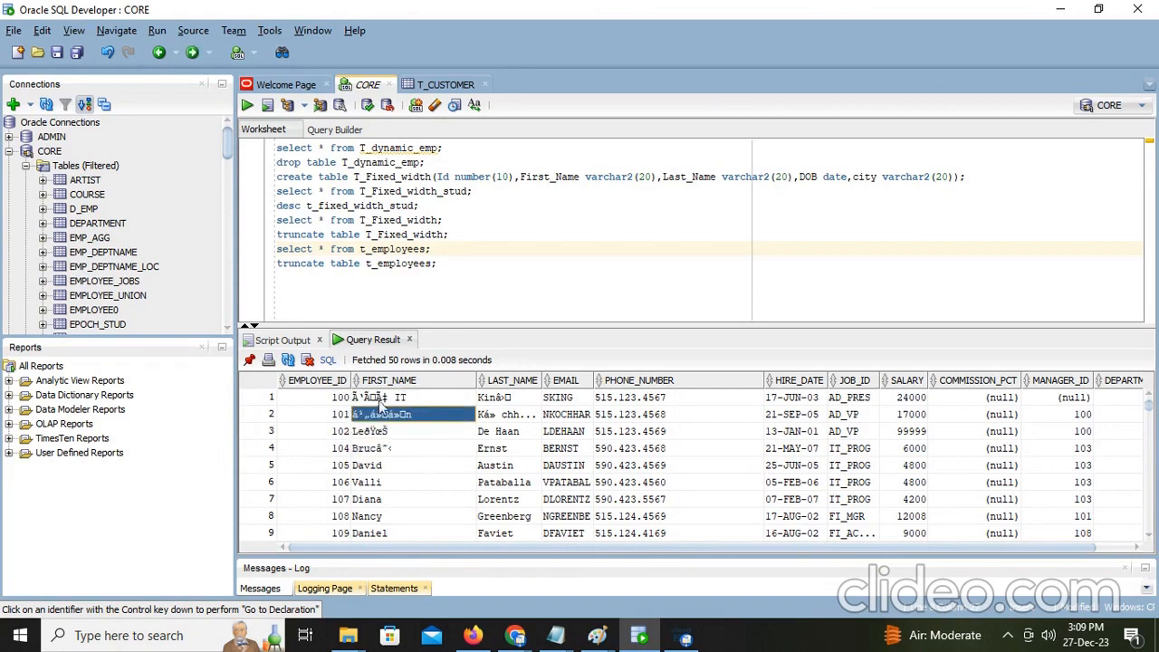
{"action": "left_click", "coordinate": [470, 636]}
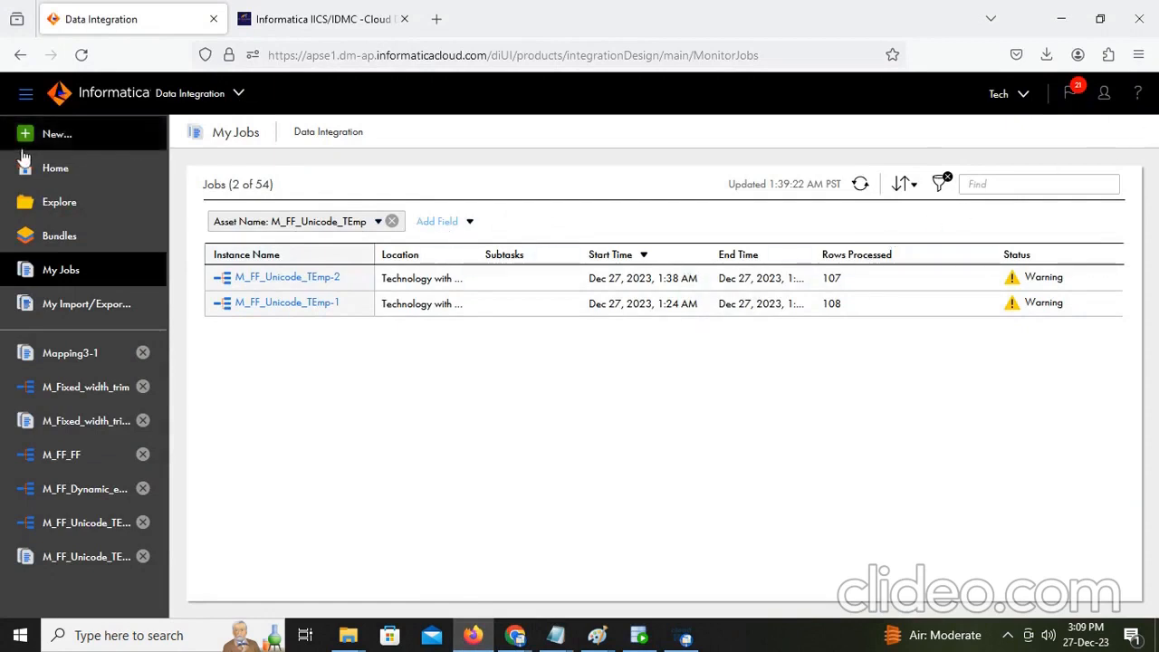
{"action": "left_click", "coordinate": [20, 56]}
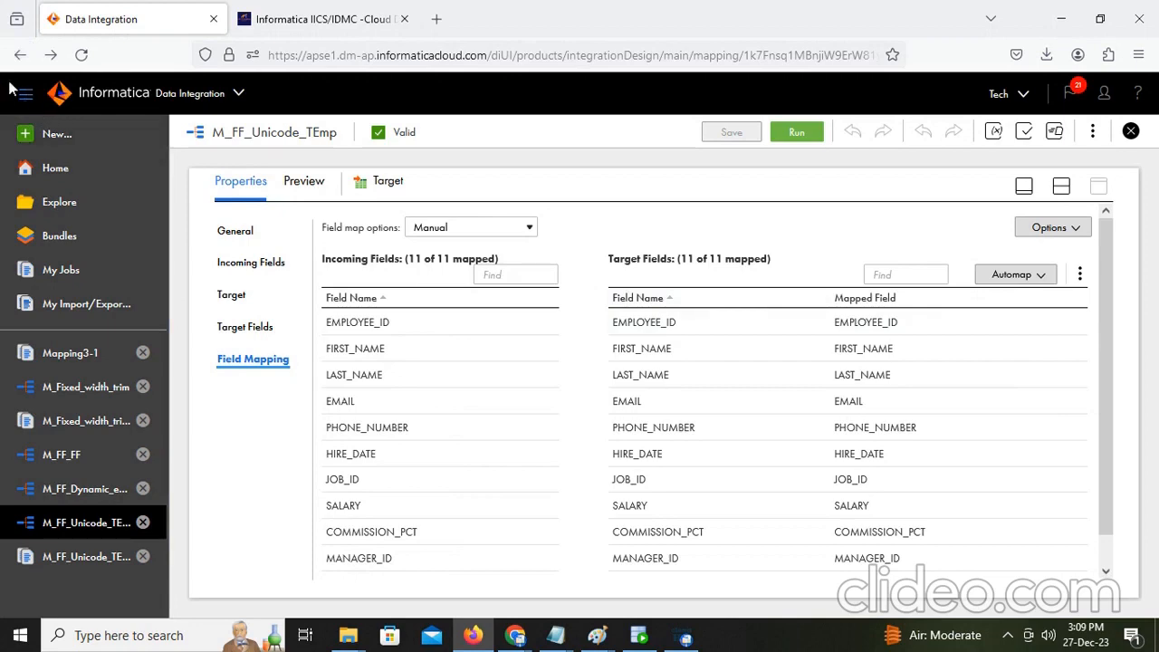
{"action": "left_click", "coordinate": [20, 56]}
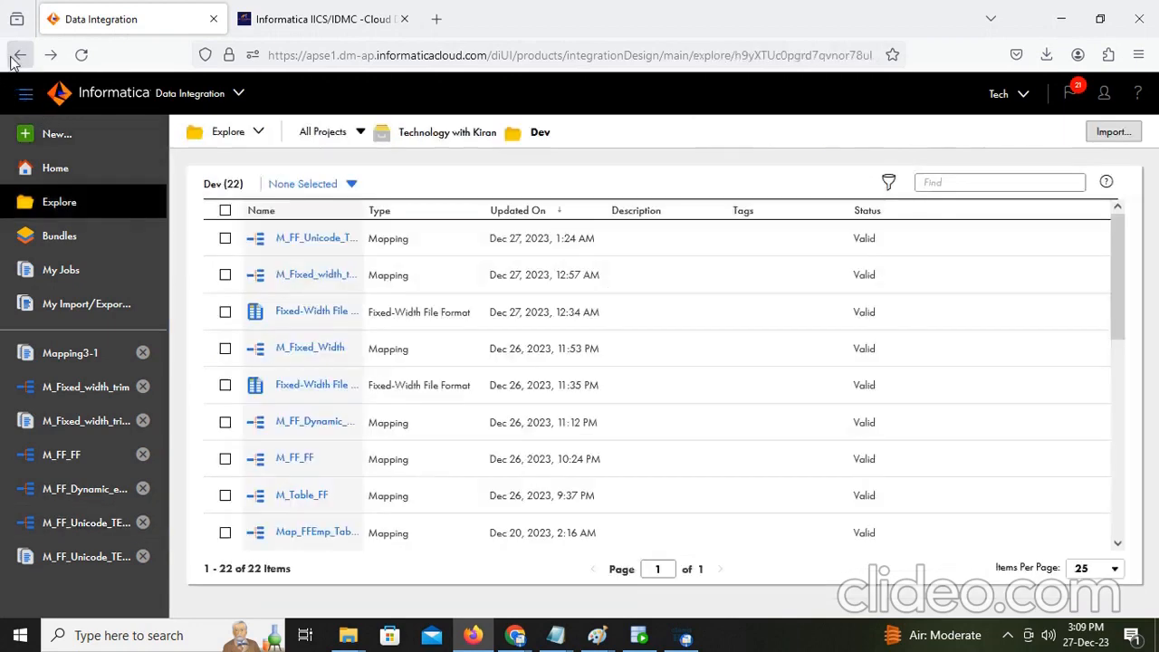
{"action": "left_click", "coordinate": [317, 237]}
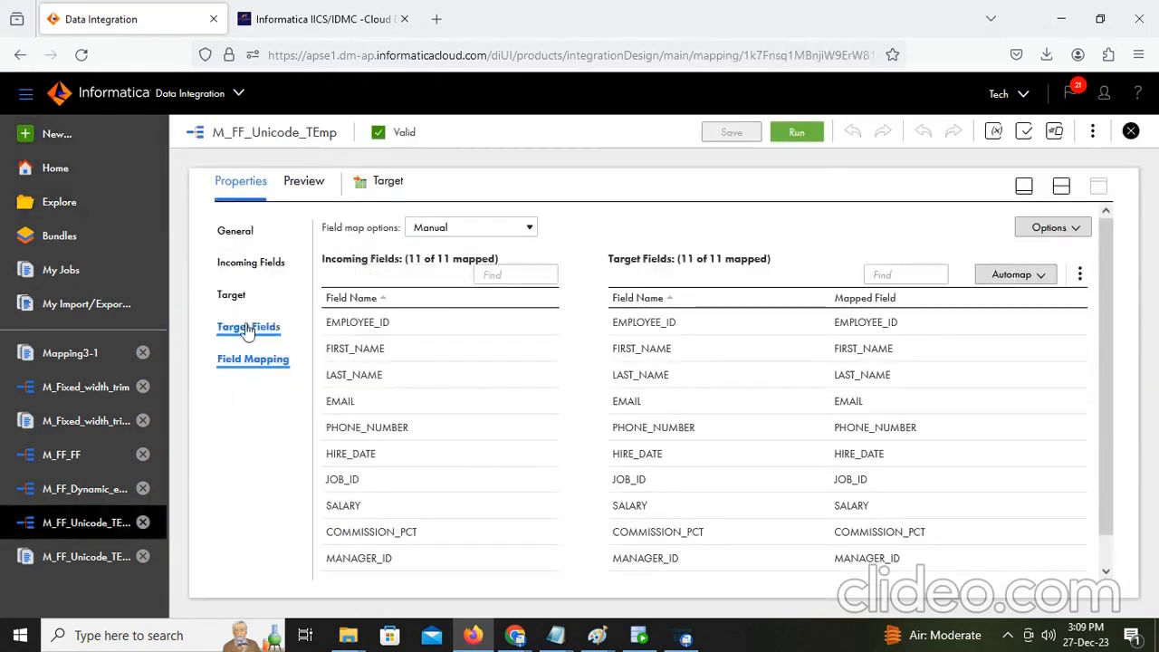
Step: Show the native metadata of the T_EMPLOYEES target fields and examine their native types and precisions, especially FIRST_NAME
{"action": "left_click", "coordinate": [237, 297]}
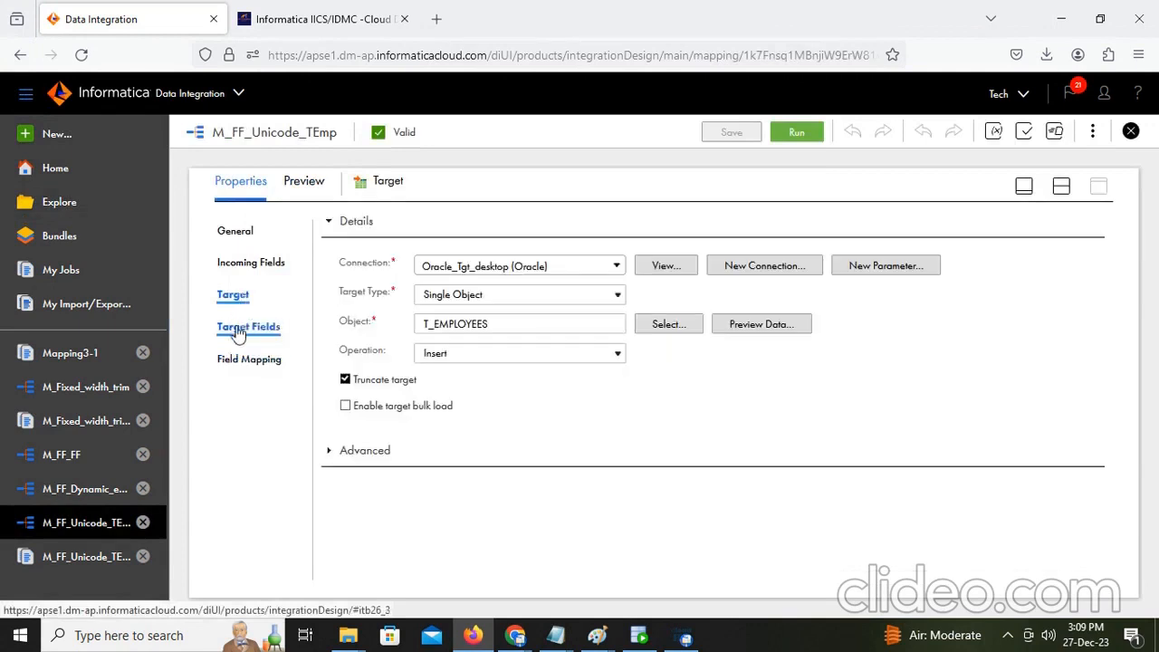
{"action": "left_click", "coordinate": [240, 329]}
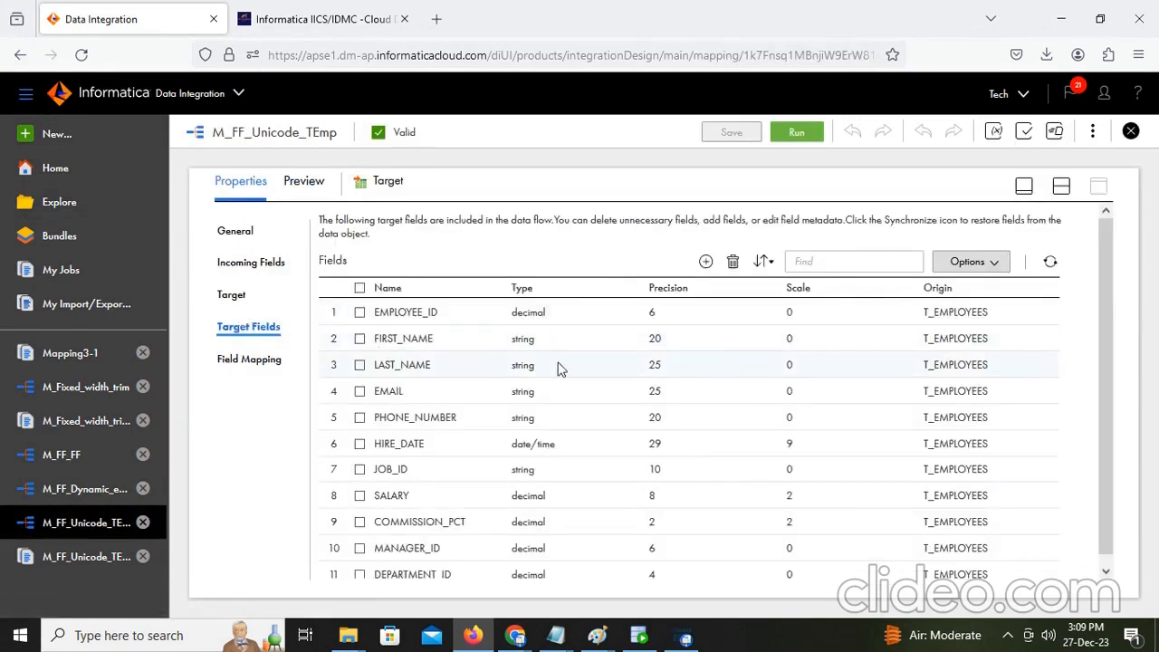
{"action": "left_click", "coordinate": [985, 265]}
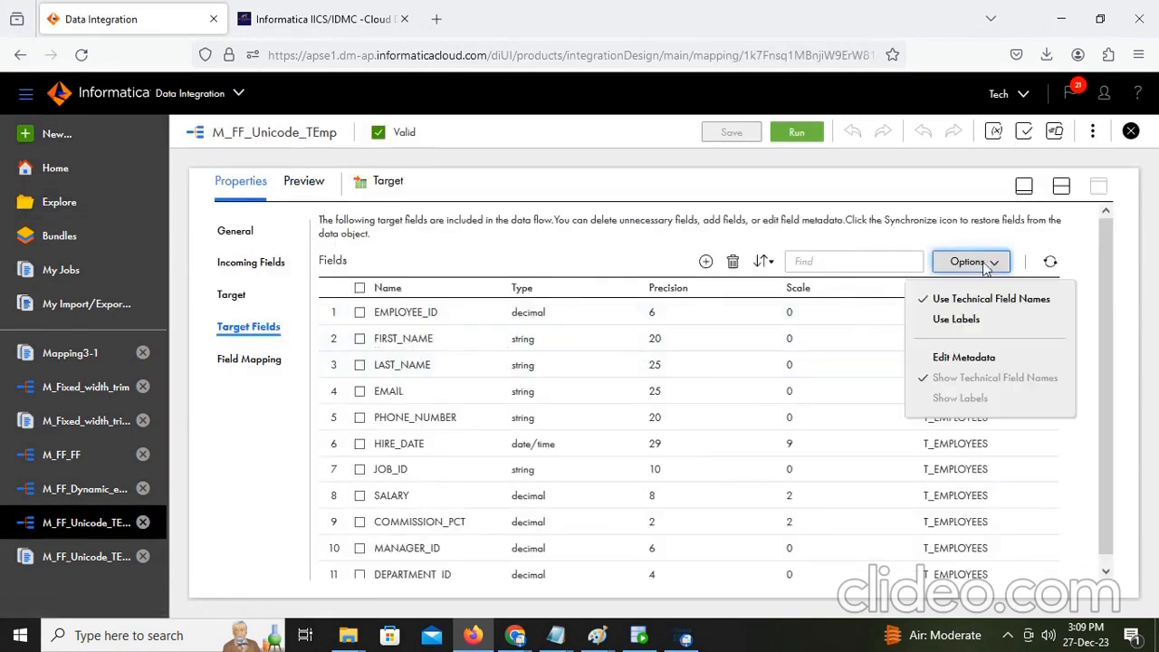
{"action": "left_click", "coordinate": [942, 358]}
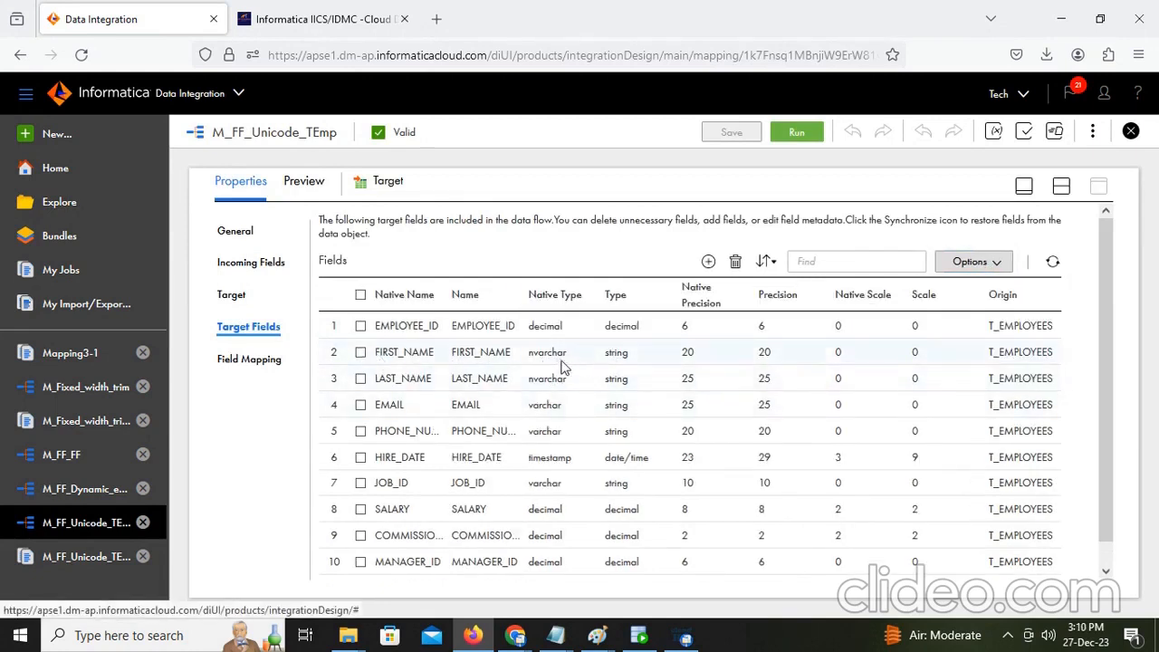
{"action": "left_click", "coordinate": [360, 353]}
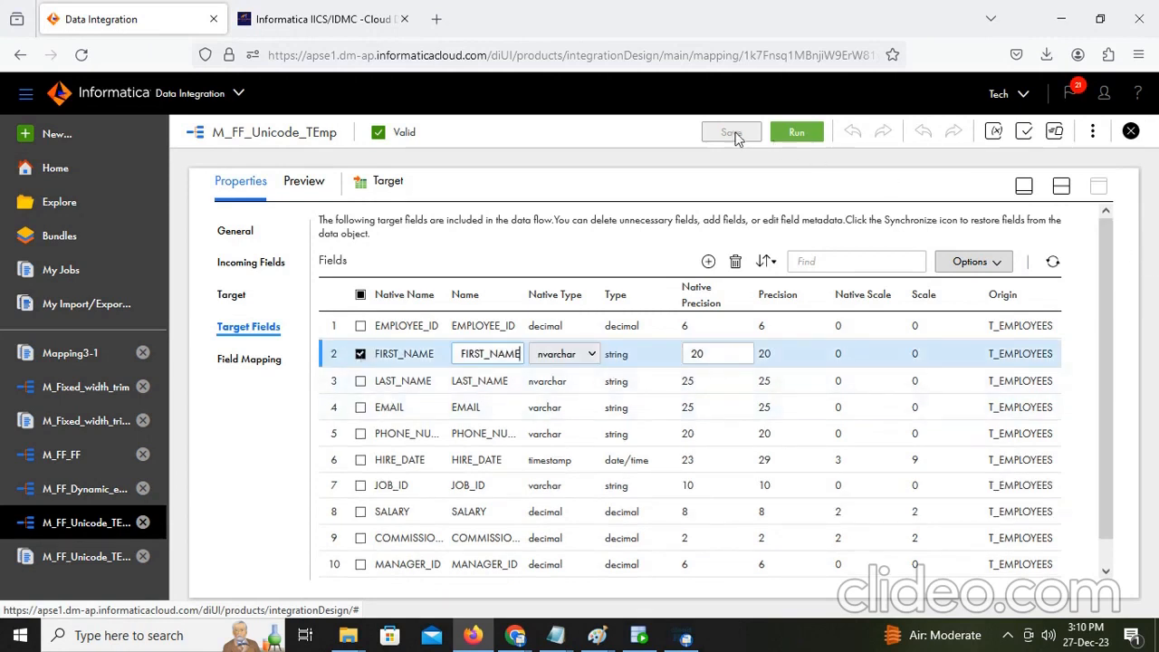
{"action": "left_click", "coordinate": [756, 199]}
{"action": "scroll", "coordinate": [688, 327], "scroll_direction": "down", "scroll_amount": 1}
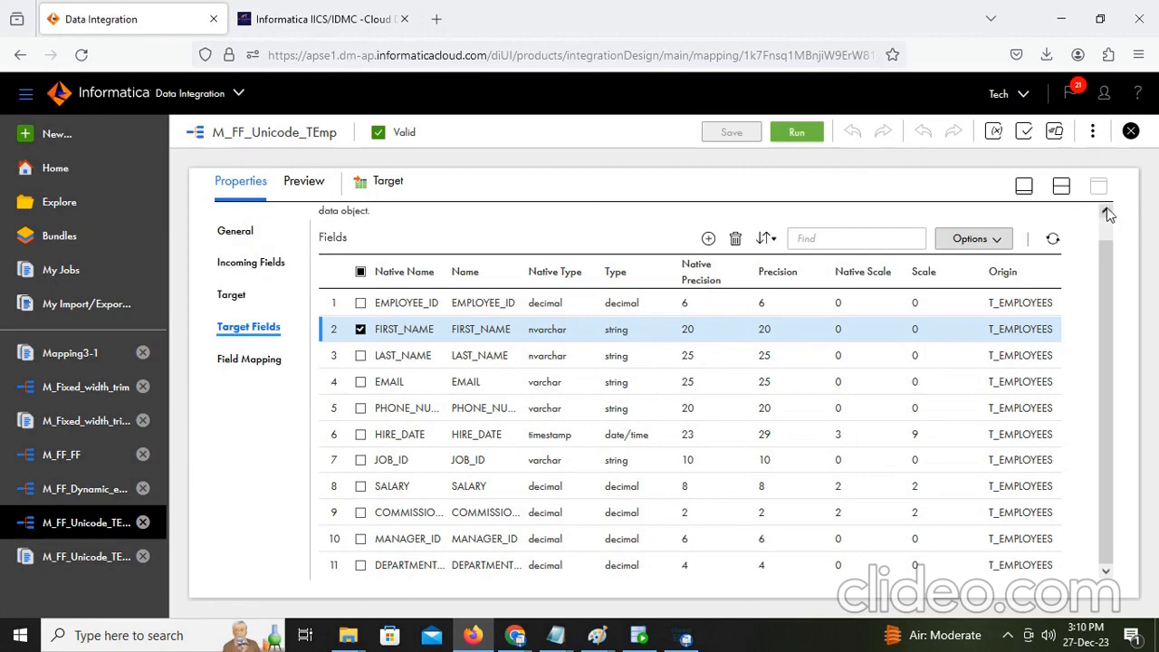
Step: Edit the Oracle_Tgt_desktop target connection, set its code page to MS Windows Latin1, and save the connection
{"action": "left_click", "coordinate": [234, 296]}
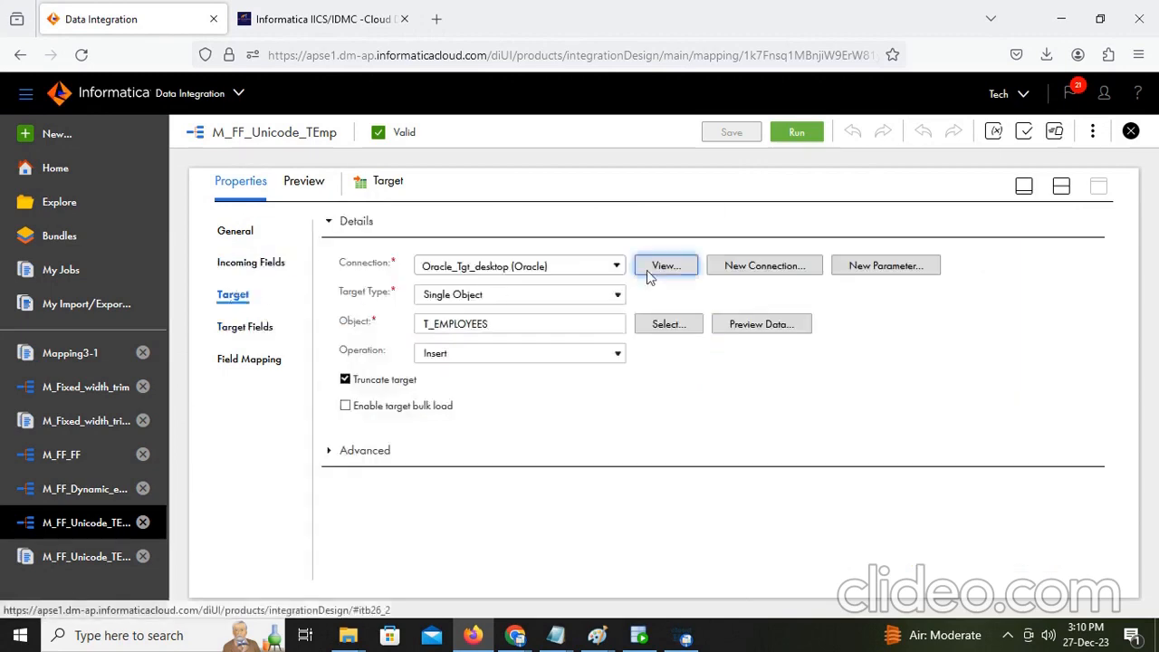
{"action": "left_click", "coordinate": [692, 269]}
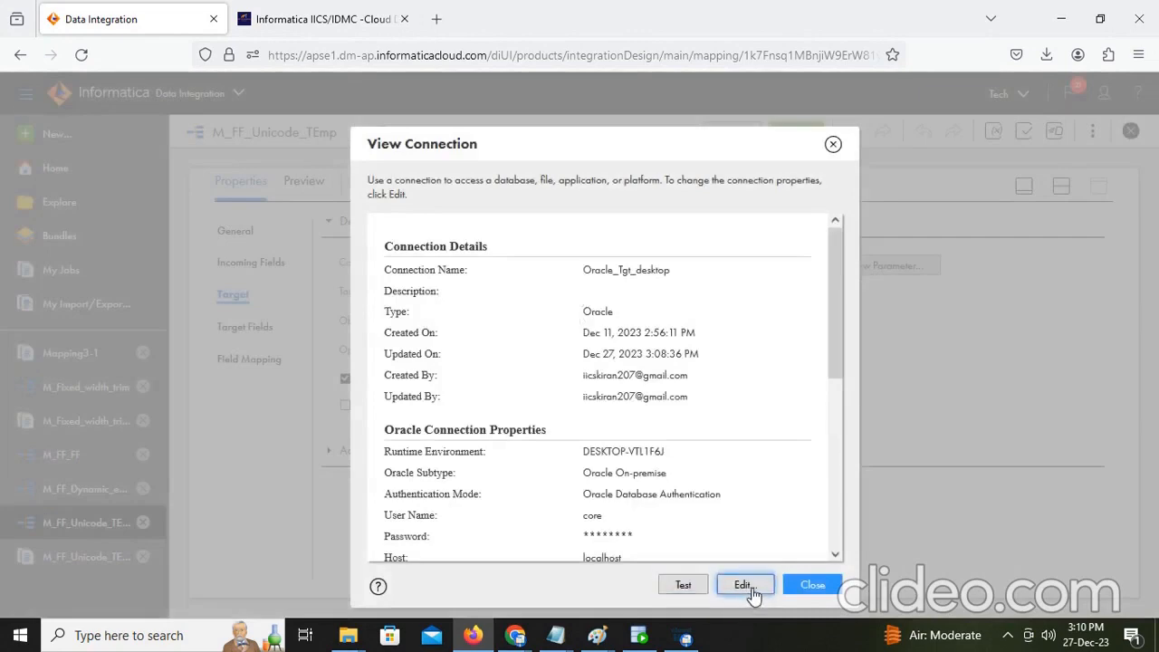
{"action": "left_click", "coordinate": [744, 586]}
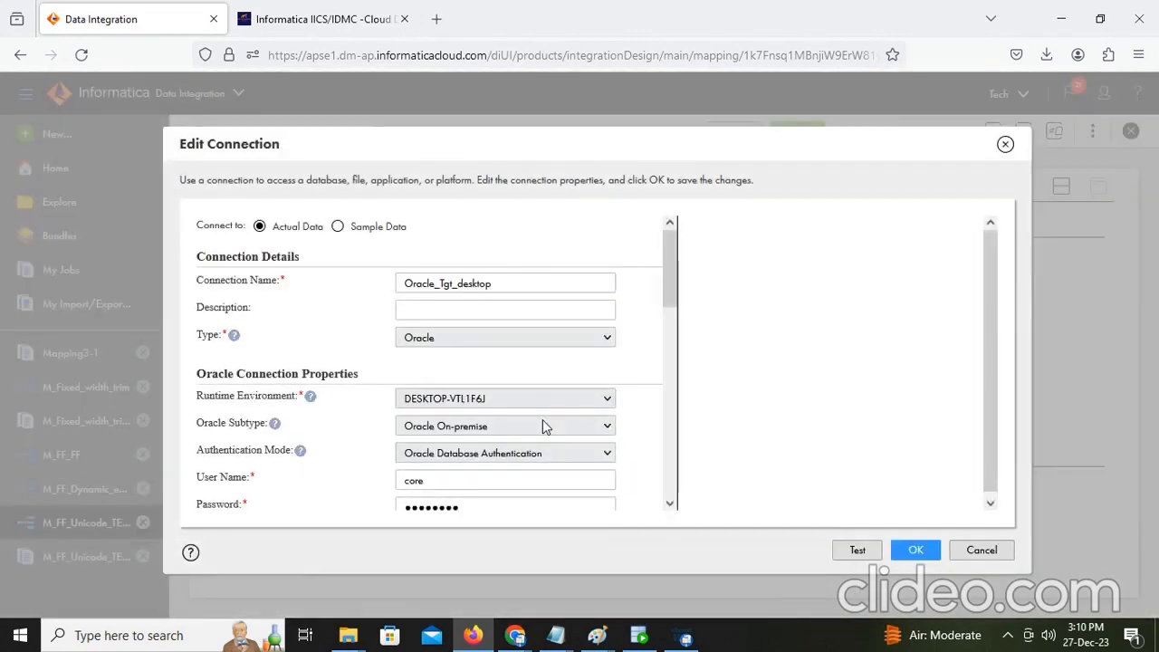
{"action": "scroll", "coordinate": [542, 422], "scroll_direction": "down", "scroll_amount": 3}
{"action": "left_click", "coordinate": [582, 390]}
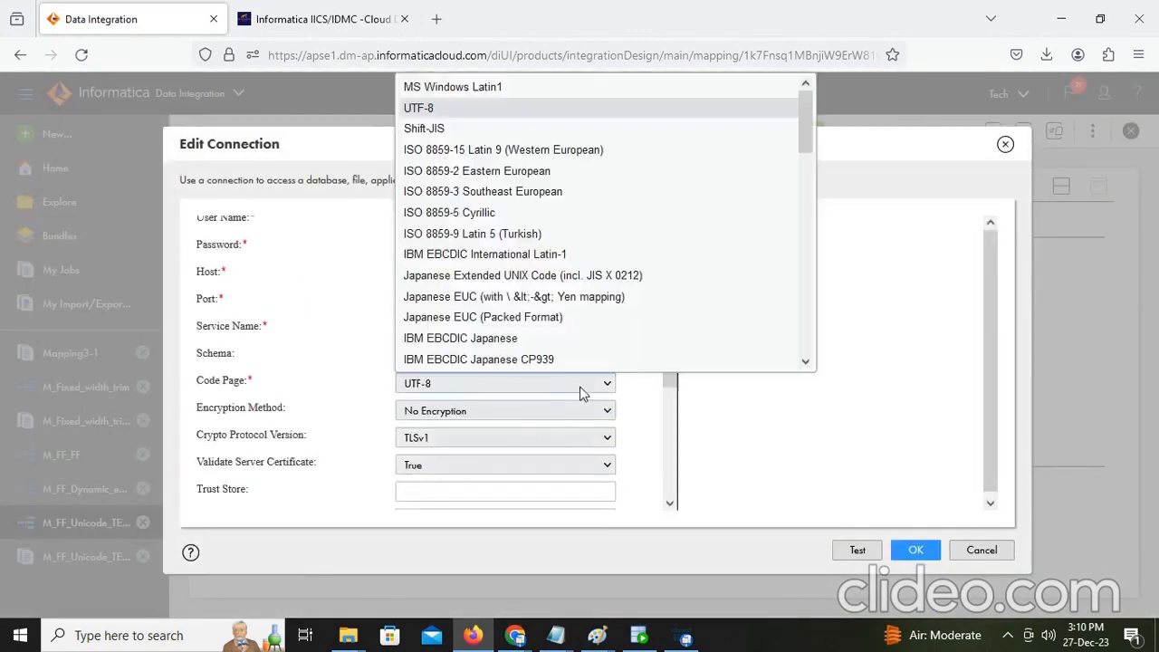
{"action": "left_click", "coordinate": [504, 87]}
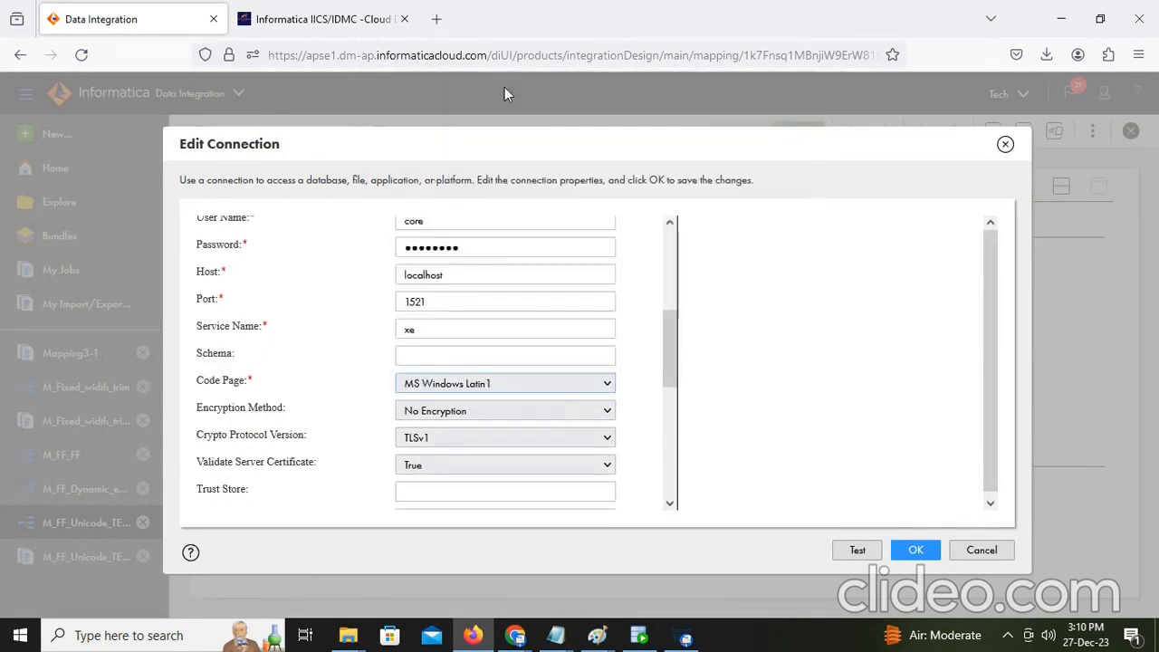
{"action": "left_click", "coordinate": [860, 550]}
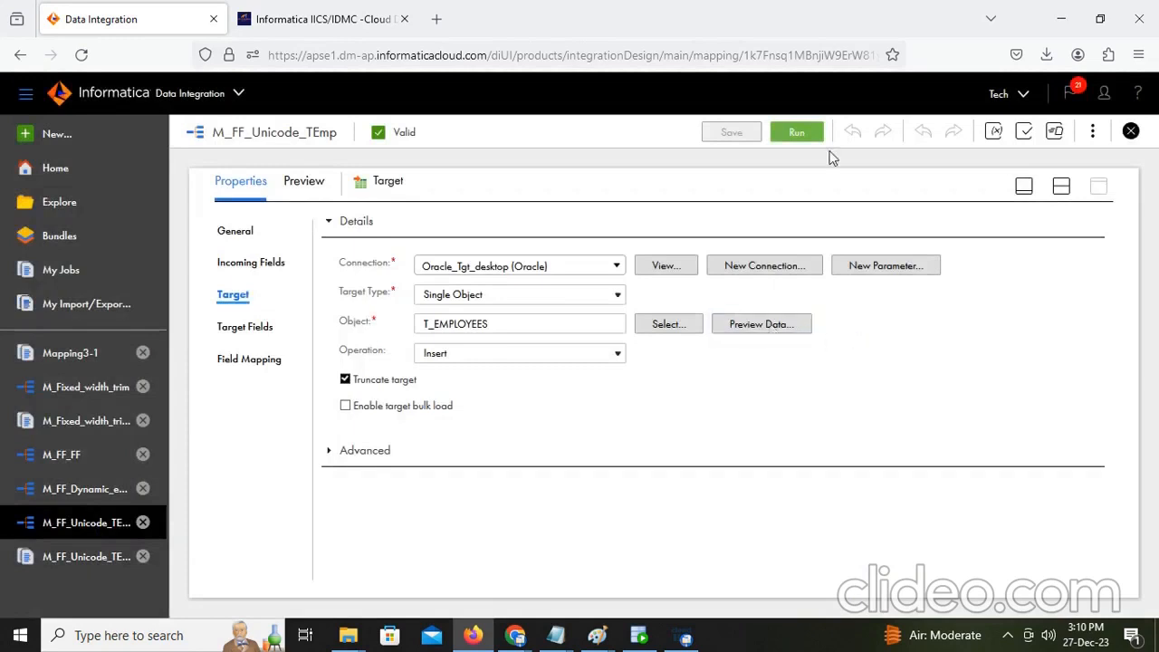
Step: Run M_FF_Unicode_TEmp again on the DESKTOP-VTL1F6J runtime environment and refresh My Jobs until the new run finishes
{"action": "left_click", "coordinate": [803, 132]}
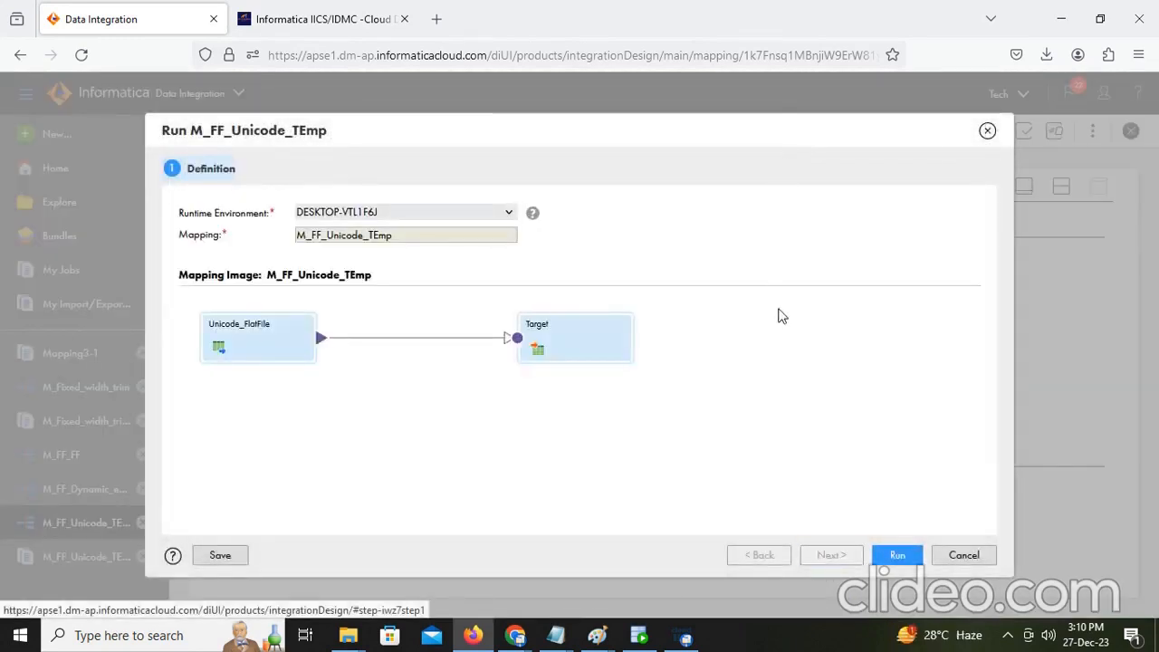
{"action": "left_click", "coordinate": [896, 556]}
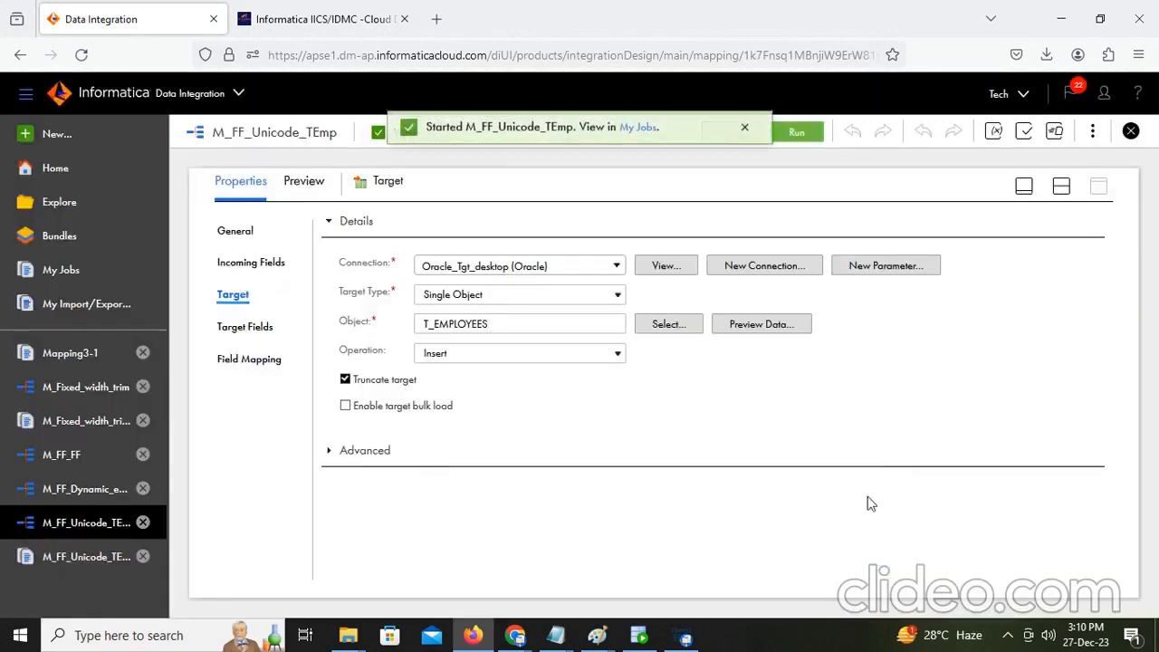
{"action": "left_click", "coordinate": [639, 132]}
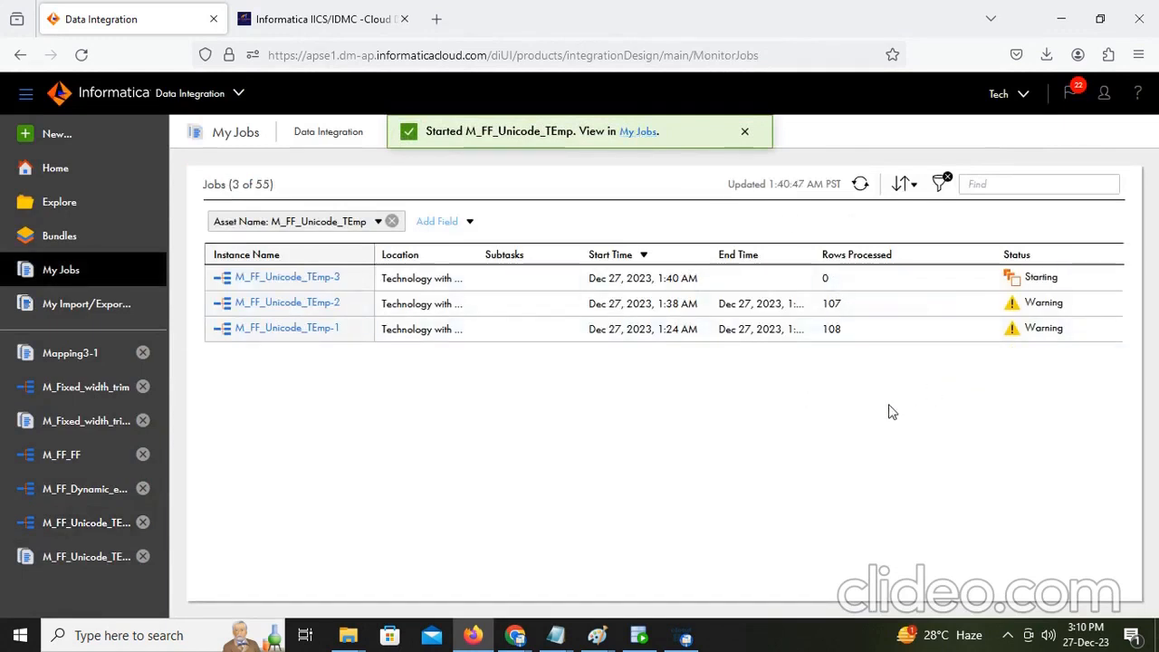
{"action": "left_click", "coordinate": [860, 184]}
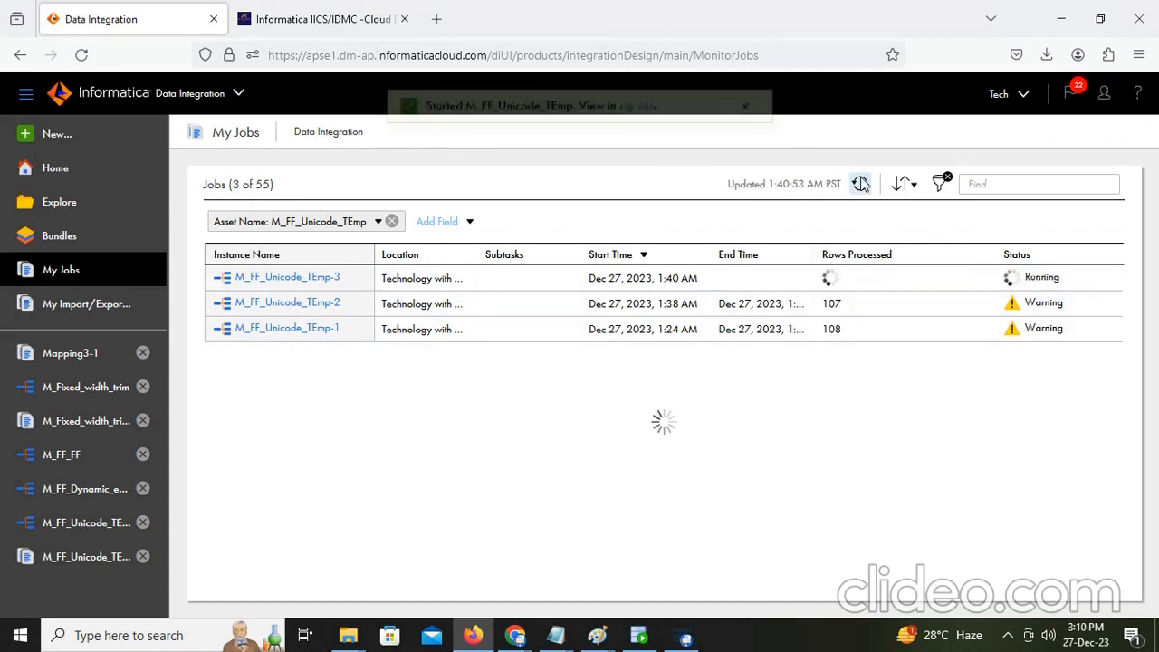
{"action": "left_click", "coordinate": [860, 184]}
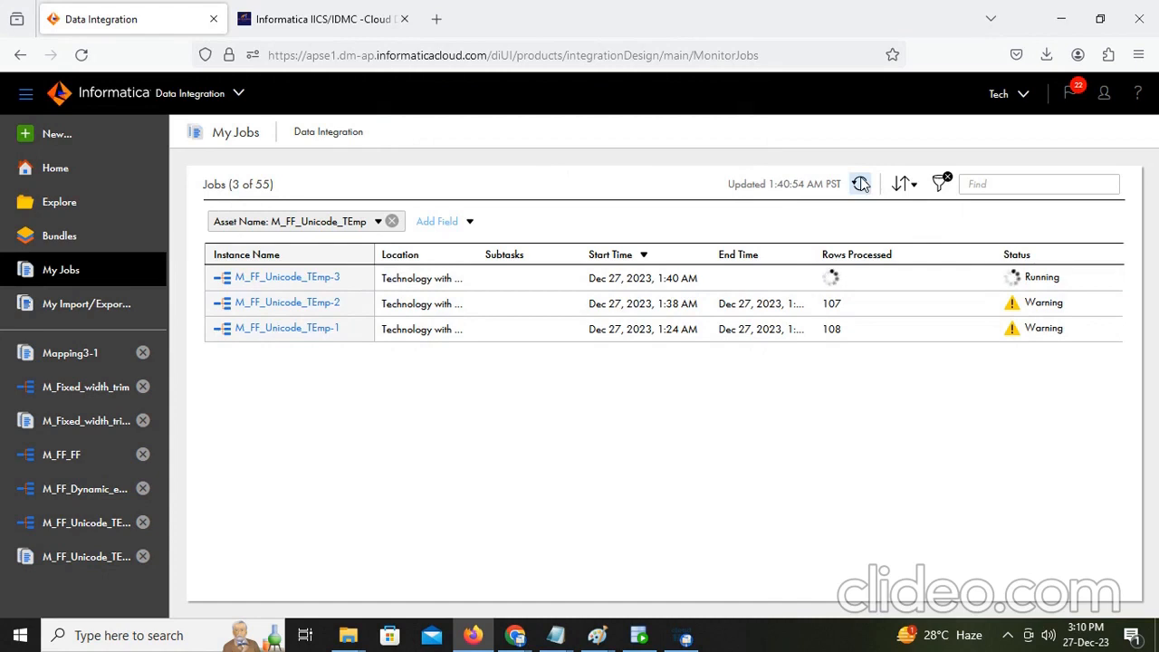
{"action": "left_click", "coordinate": [860, 184]}
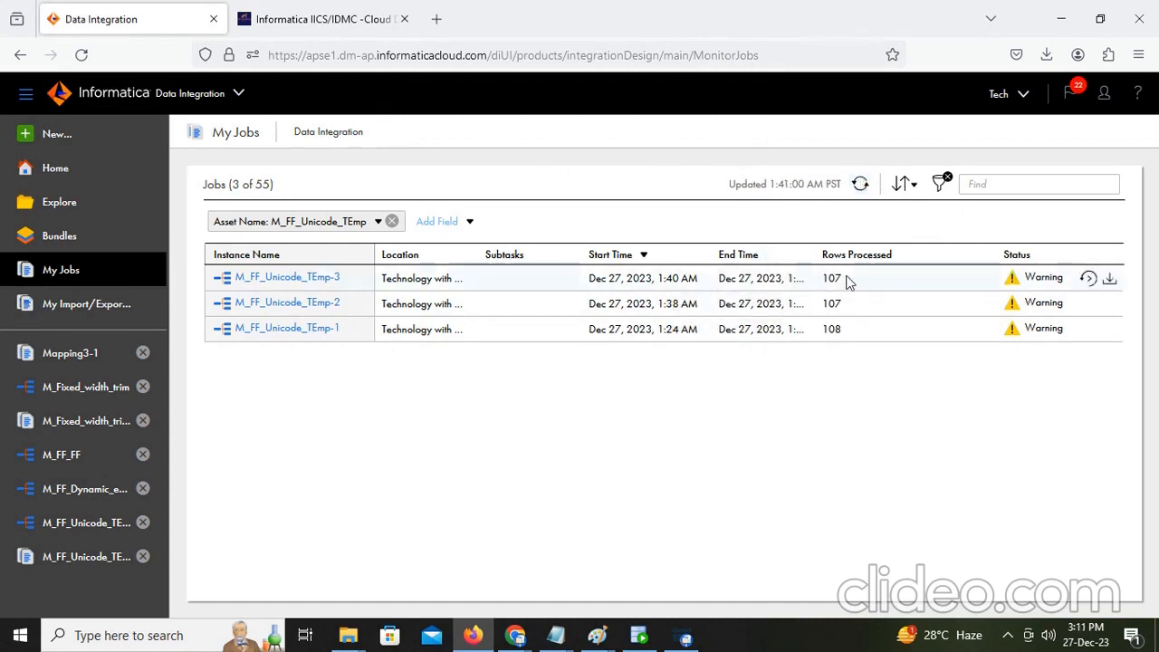
Step: Switch to Oracle SQL Developer, rerun the select query on t_employees, and inspect the FIRST_NAME value of employee 101
{"action": "left_click", "coordinate": [640, 637]}
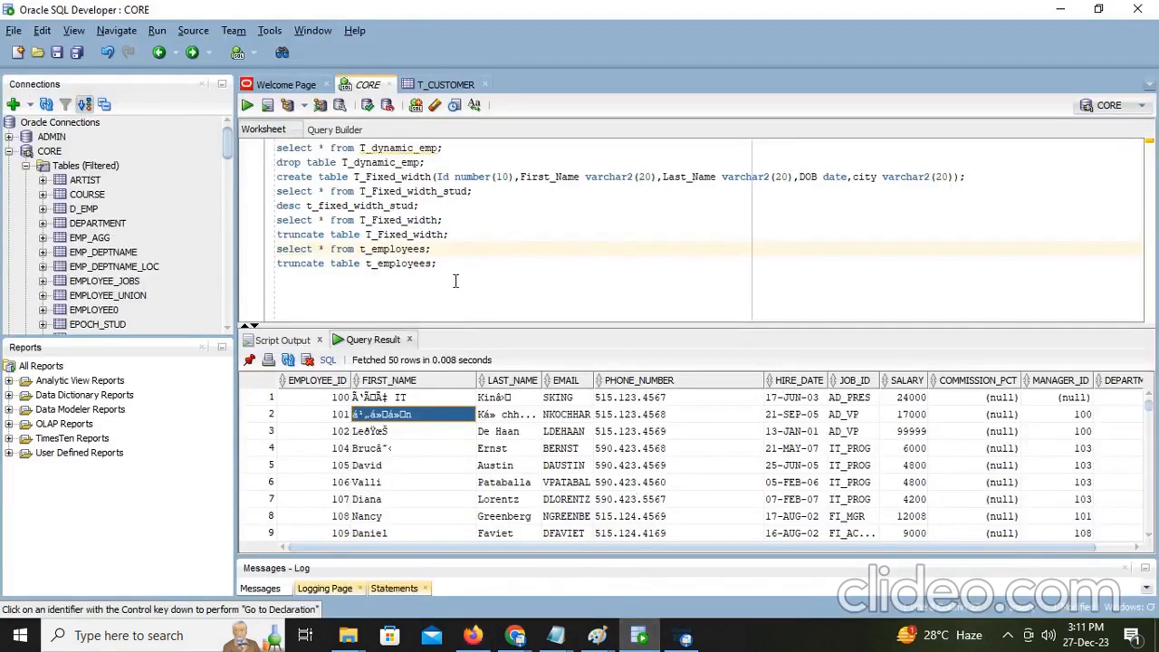
{"action": "left_click", "coordinate": [451, 249]}
{"action": "key", "text": "ctrl+Return"}
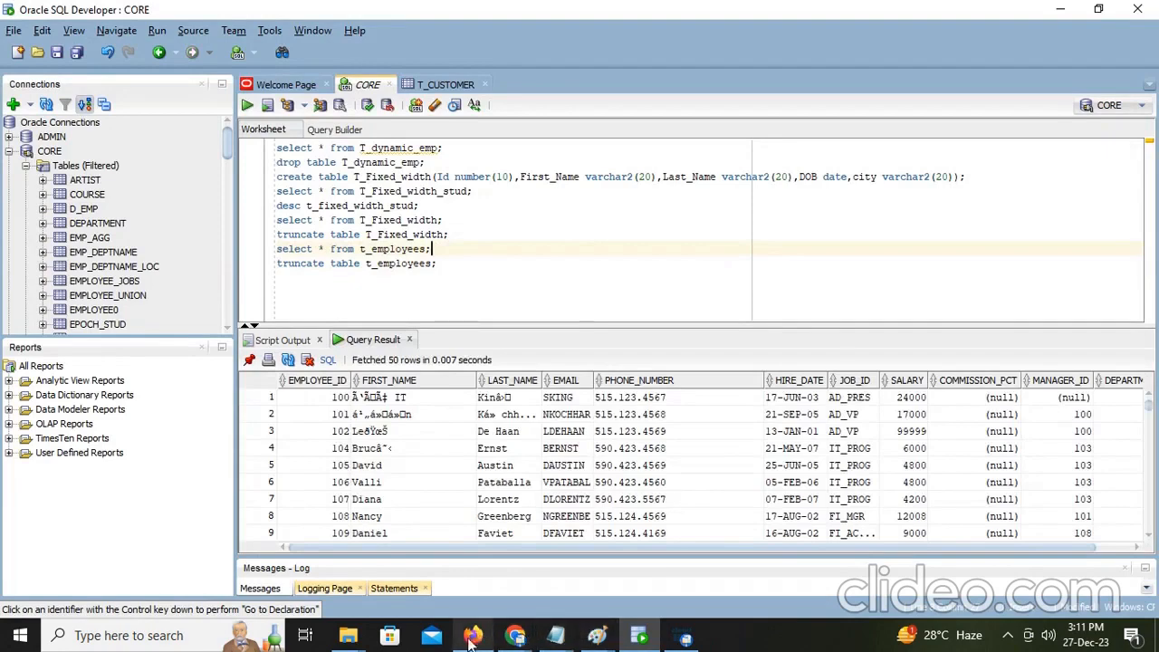
{"action": "left_click", "coordinate": [401, 417]}
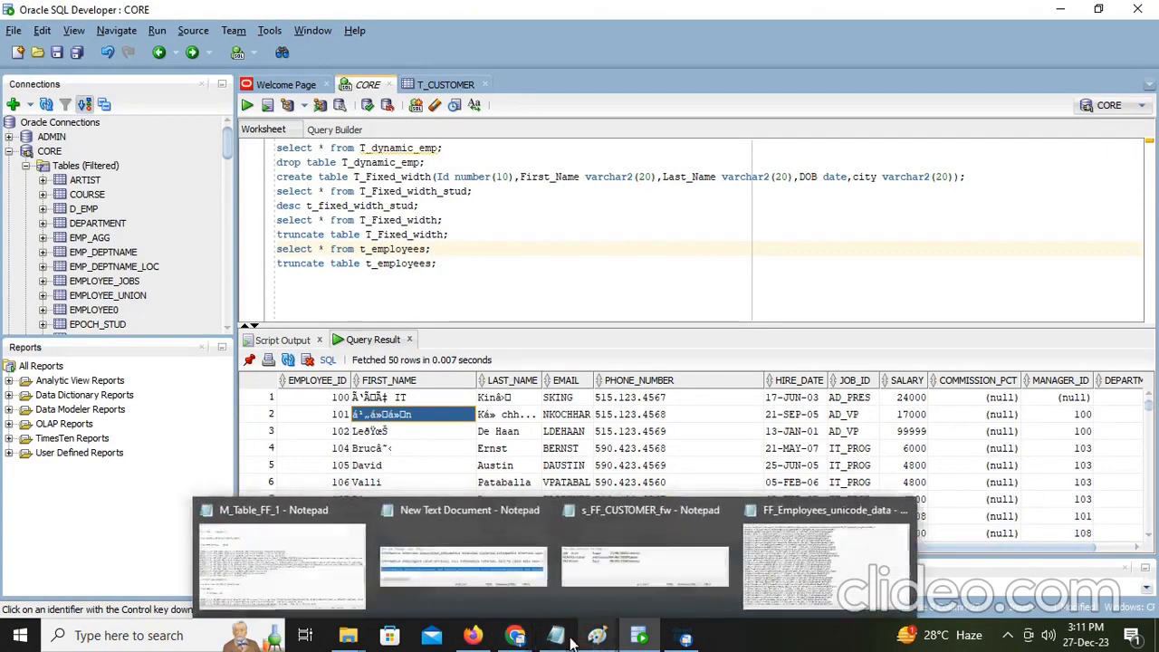
Step: Return to the M_FF_Unicode_TEmp mapping in Informatica Data Integration and display the Unicode_FlatFIle source properties at full size
{"action": "left_click", "coordinate": [476, 637]}
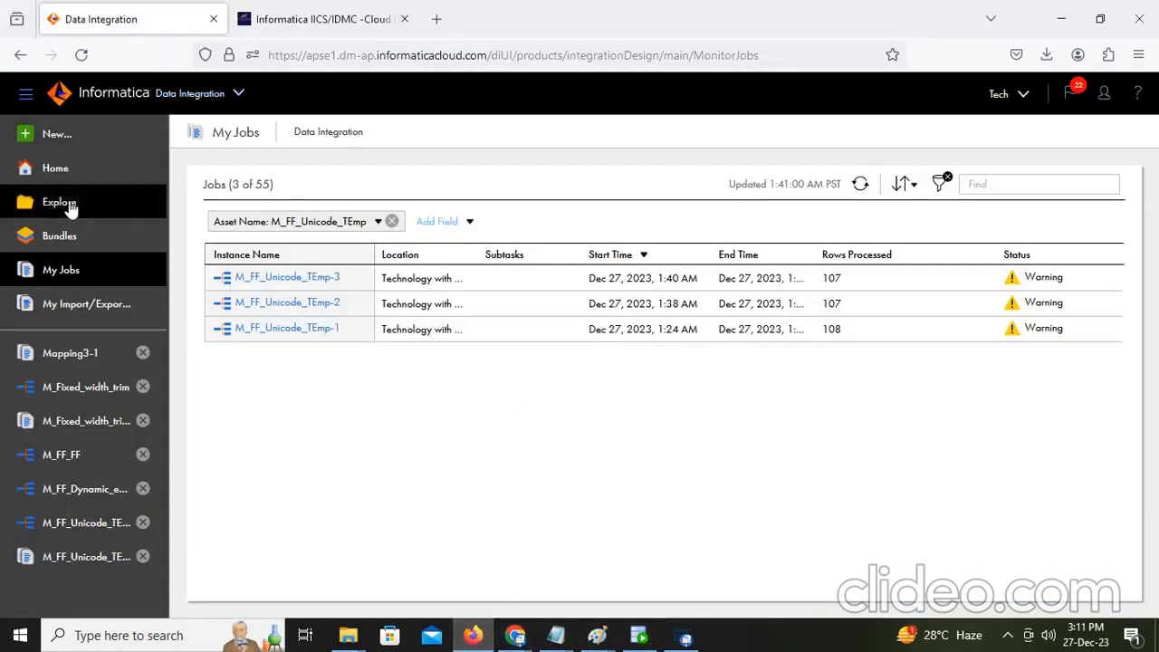
{"action": "left_click", "coordinate": [19, 56]}
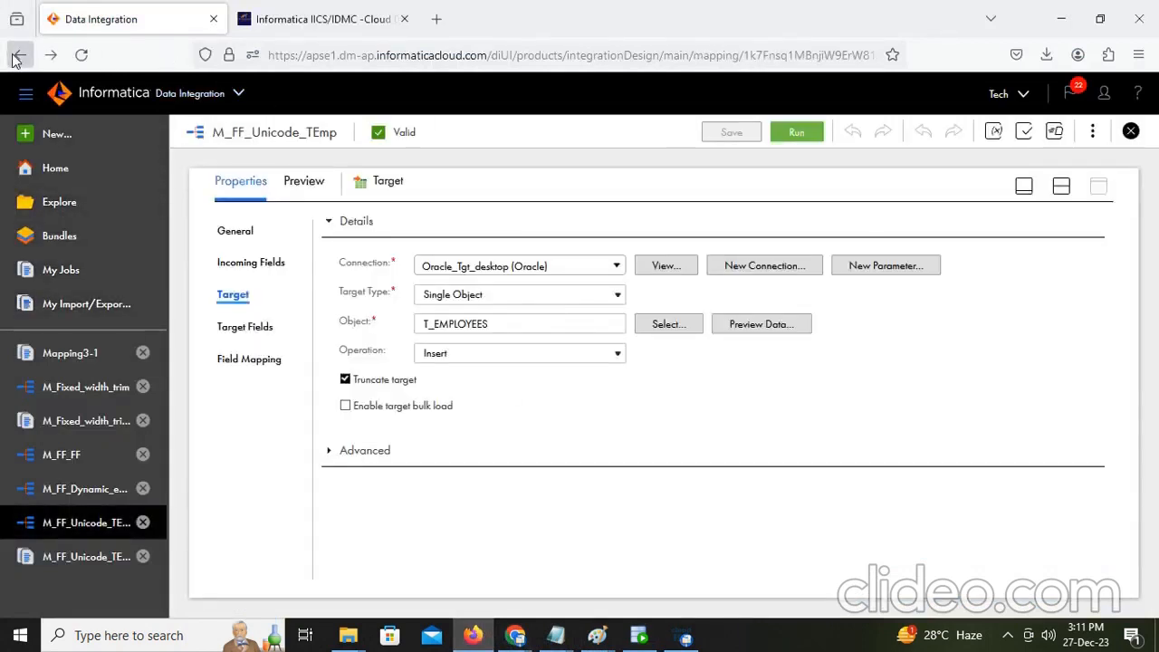
{"action": "left_click", "coordinate": [18, 57]}
{"action": "left_click", "coordinate": [311, 238]}
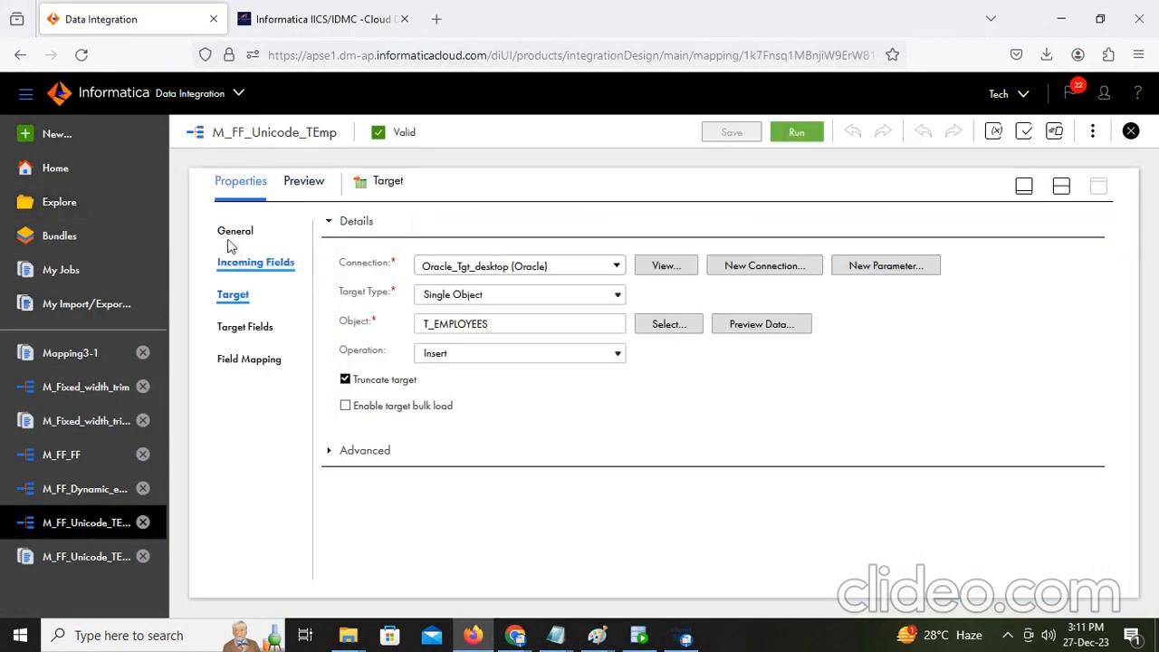
{"action": "left_click", "coordinate": [1061, 188]}
{"action": "left_click", "coordinate": [384, 312]}
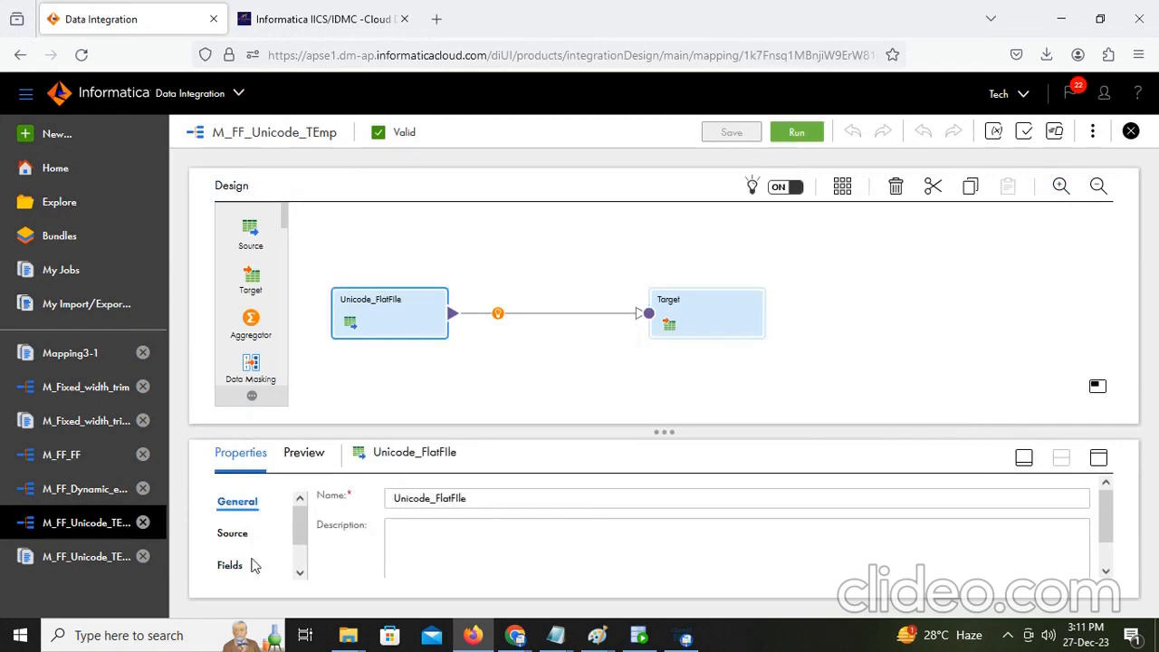
{"action": "left_click", "coordinate": [1099, 457]}
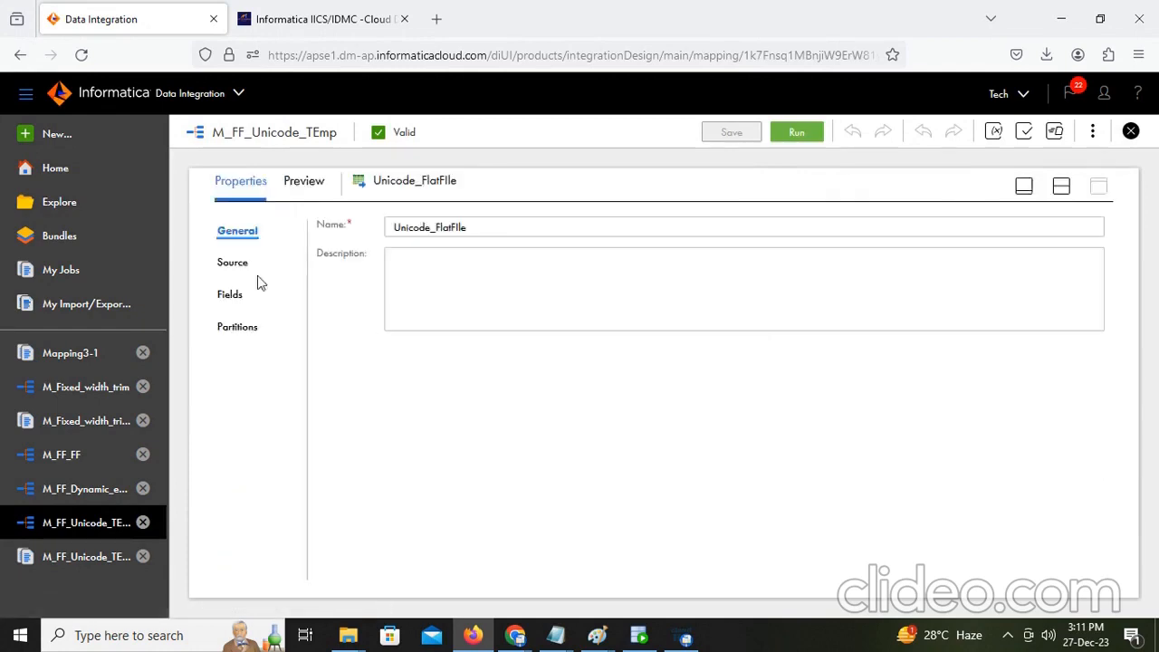
Step: Preview the source data of FF_Employees_unicode_data.csv, check its name columns, and close the preview
{"action": "left_click", "coordinate": [238, 263]}
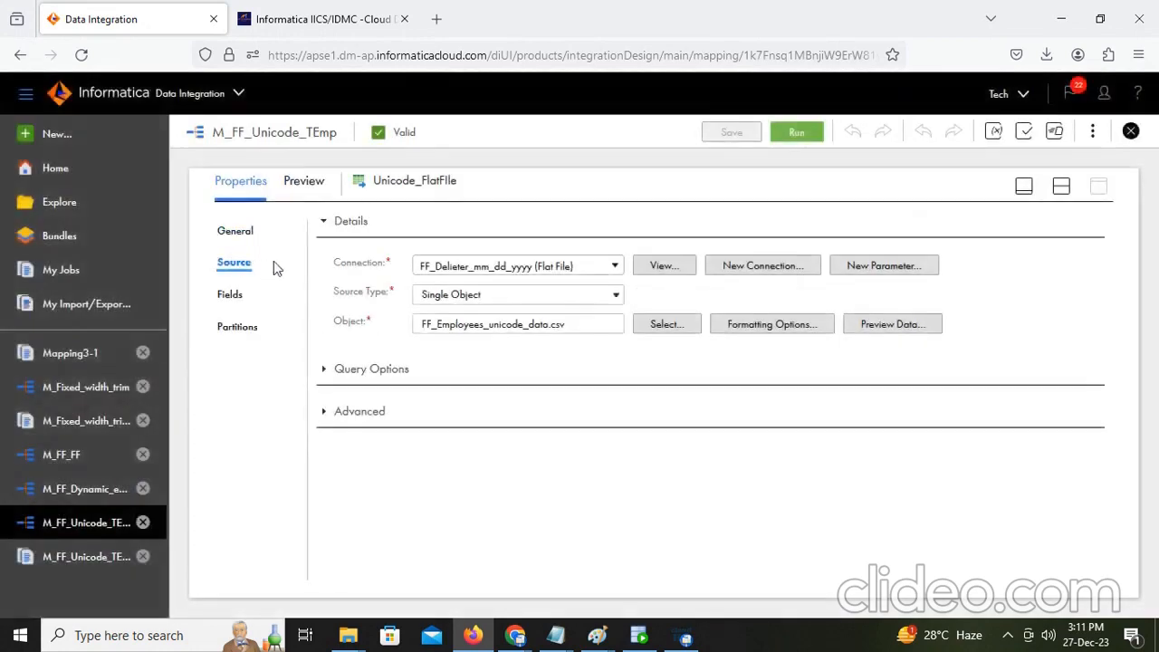
{"action": "left_click", "coordinate": [886, 330]}
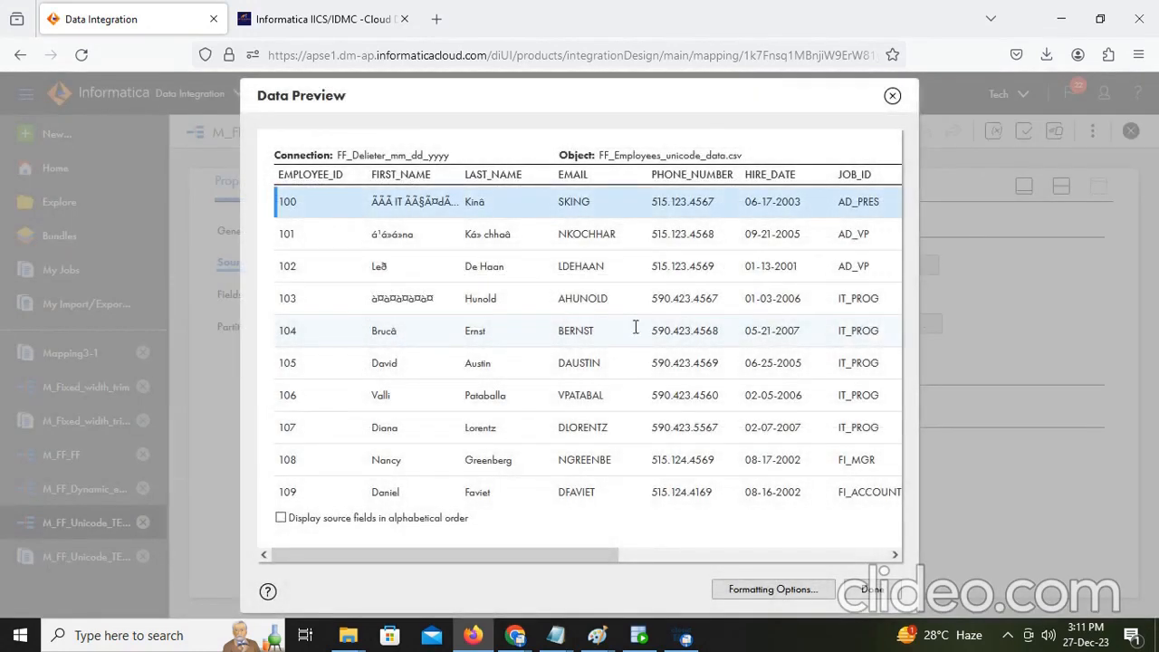
{"action": "left_click", "coordinate": [877, 591]}
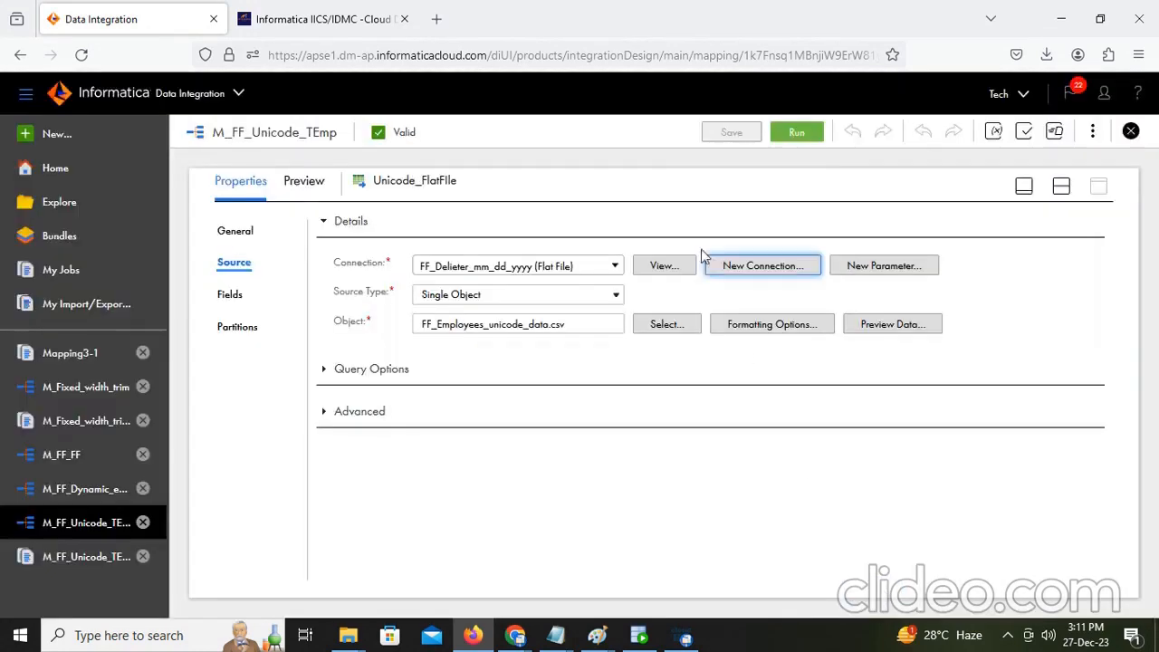
Step: Set the code page of the FF_Delieter_mm_dd_yyyy flat file connection to UTF-8, test the connection, and save it
{"action": "left_click", "coordinate": [681, 274]}
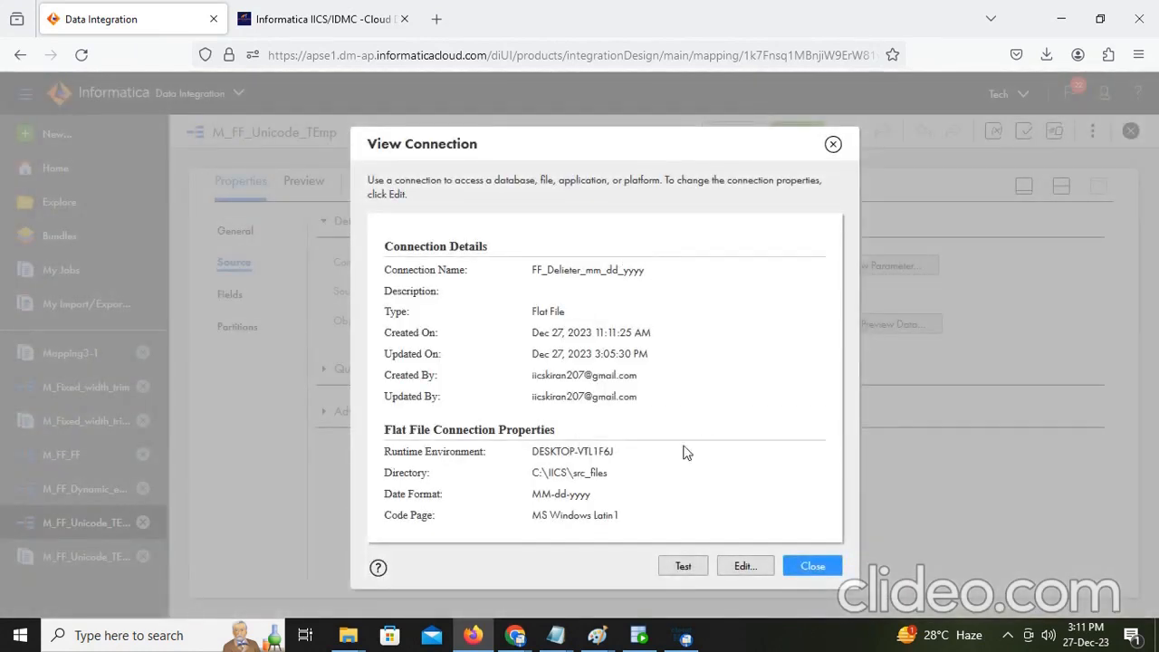
{"action": "left_click", "coordinate": [749, 566]}
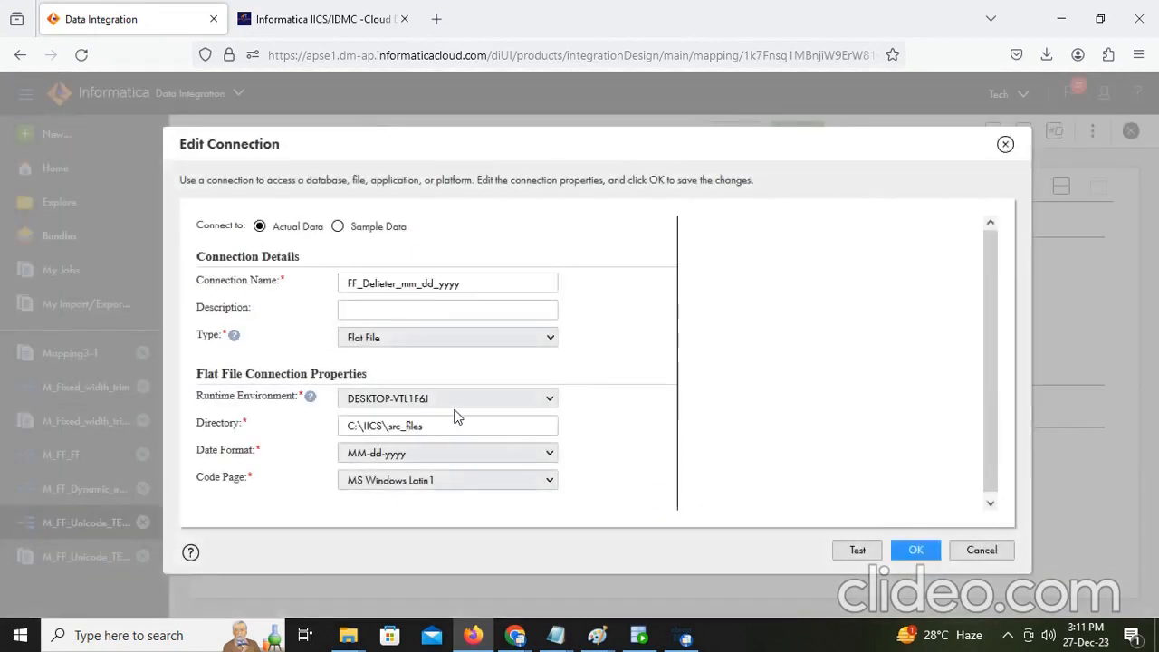
{"action": "left_click", "coordinate": [434, 492]}
{"action": "scroll", "coordinate": [456, 461], "scroll_direction": "down", "scroll_amount": 1}
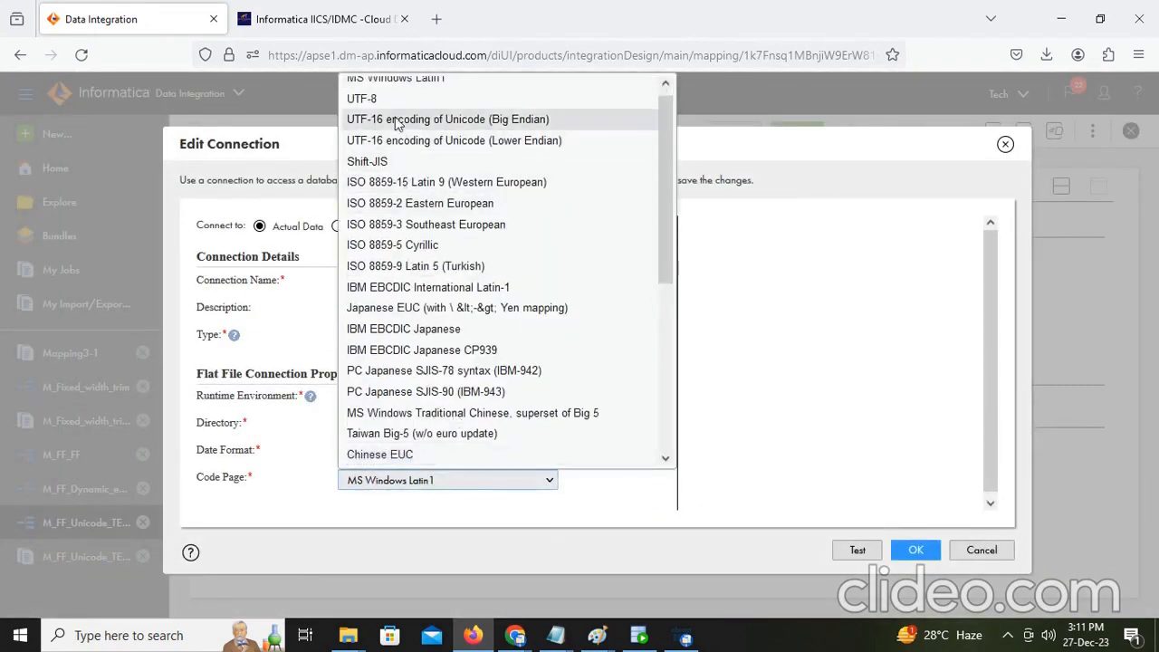
{"action": "left_click", "coordinate": [389, 102]}
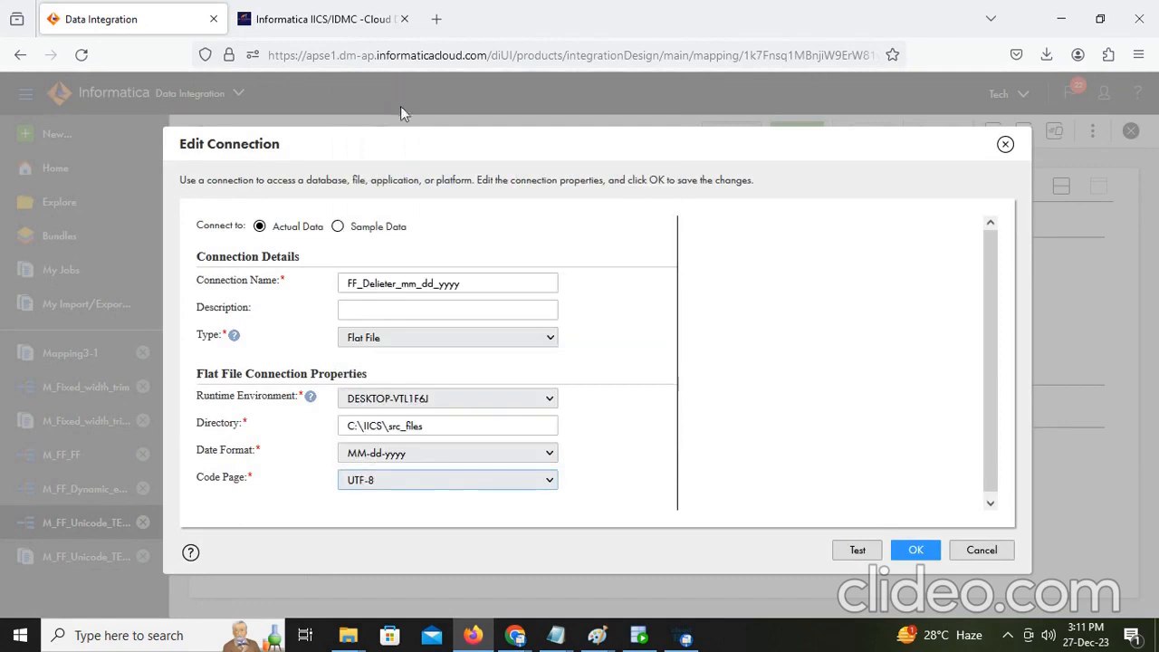
{"action": "left_click", "coordinate": [856, 550]}
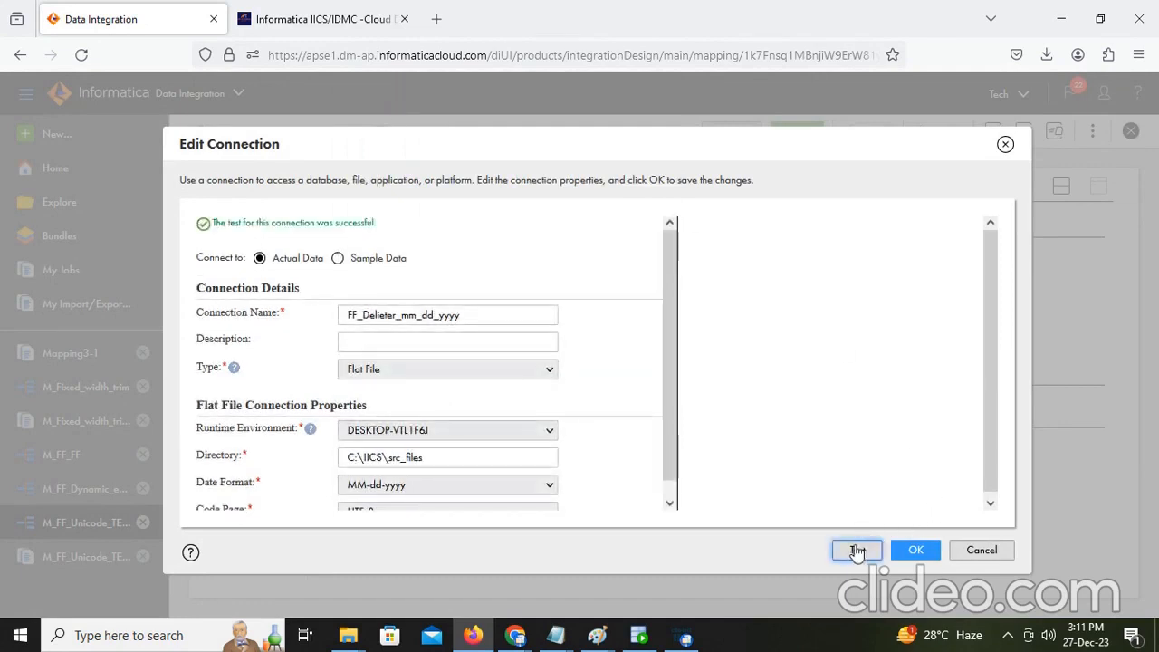
{"action": "left_click", "coordinate": [913, 553]}
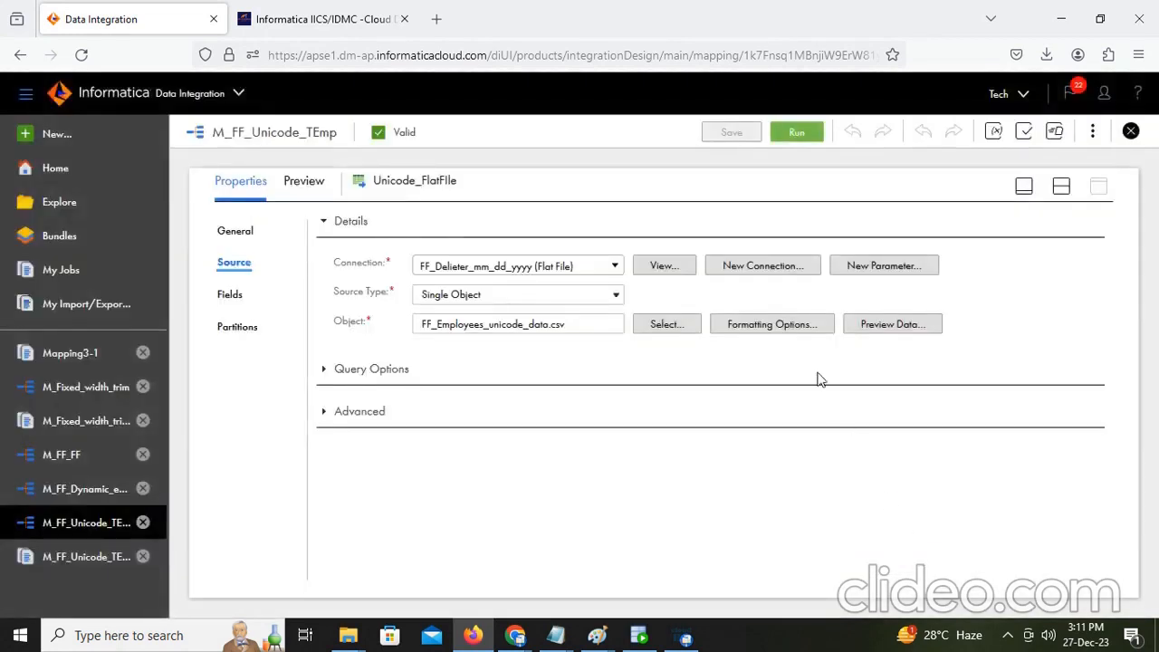
Step: Reselect FF_Employees_unicode_data.csv as the source object of Unicode_FlatFIle
{"action": "left_click", "coordinate": [681, 331]}
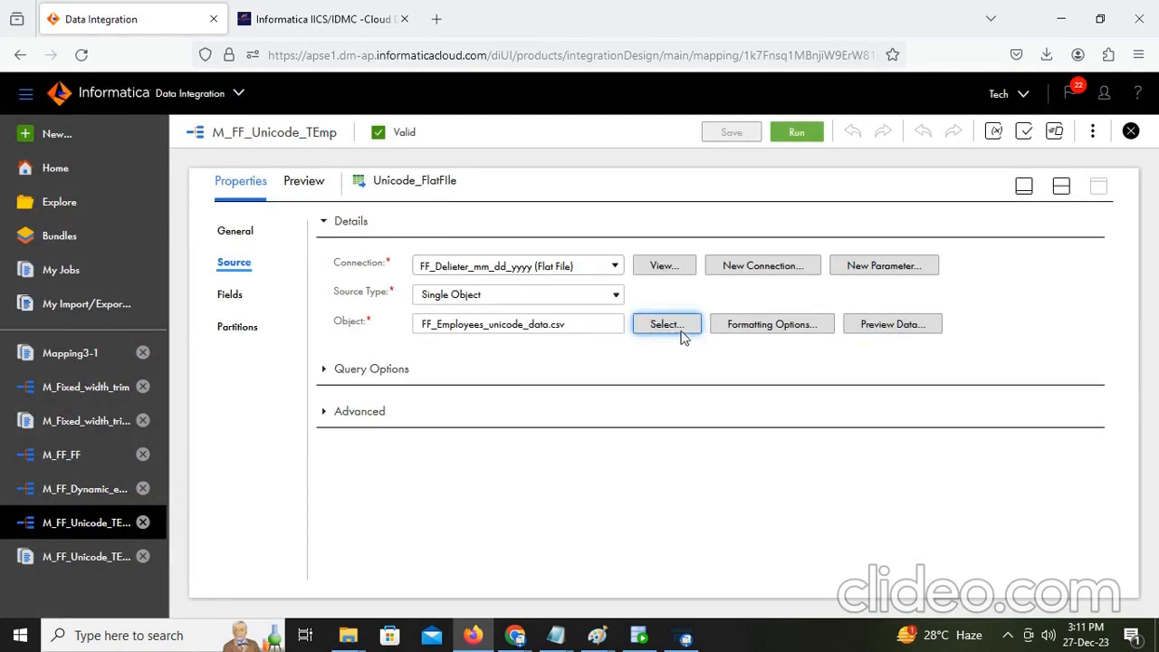
{"action": "left_click", "coordinate": [669, 324]}
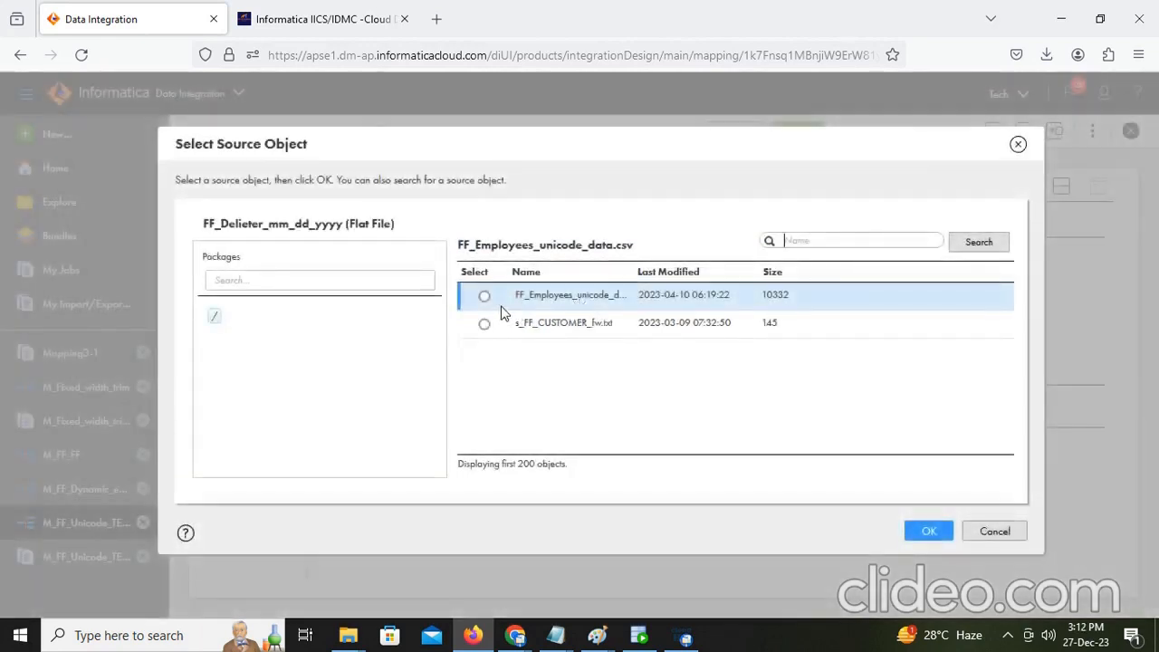
{"action": "left_click", "coordinate": [485, 297]}
{"action": "left_click", "coordinate": [929, 531]}
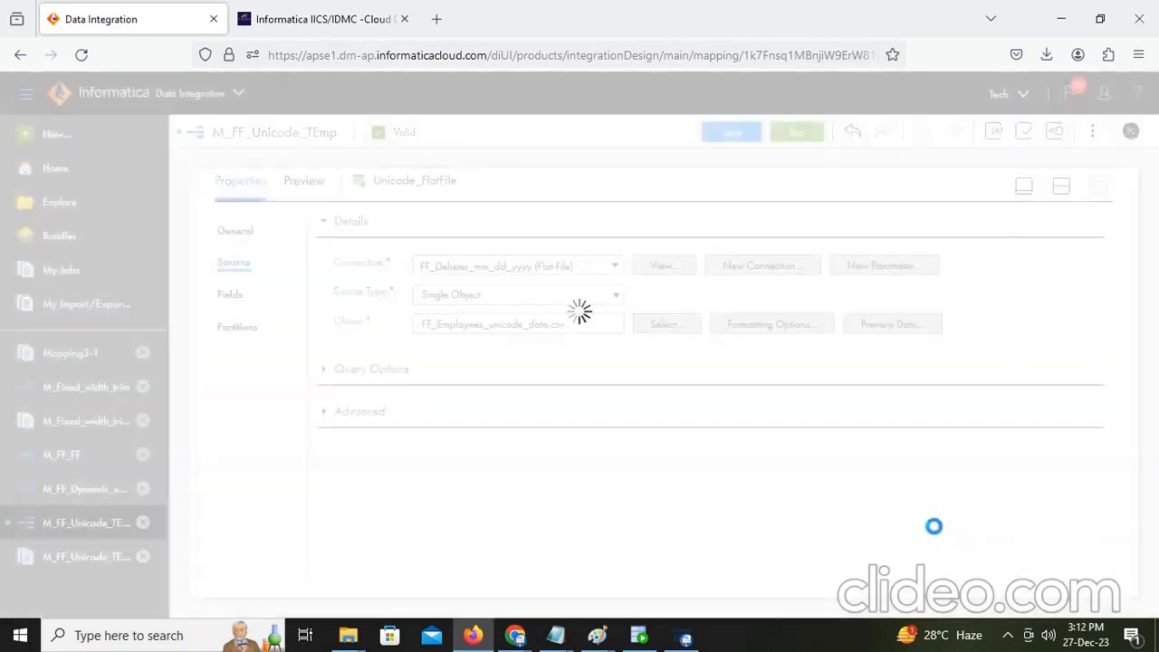
Step: Preview the source data, review the delimited file formatting options with the row delimiter choices, and close the preview
{"action": "left_click", "coordinate": [895, 328]}
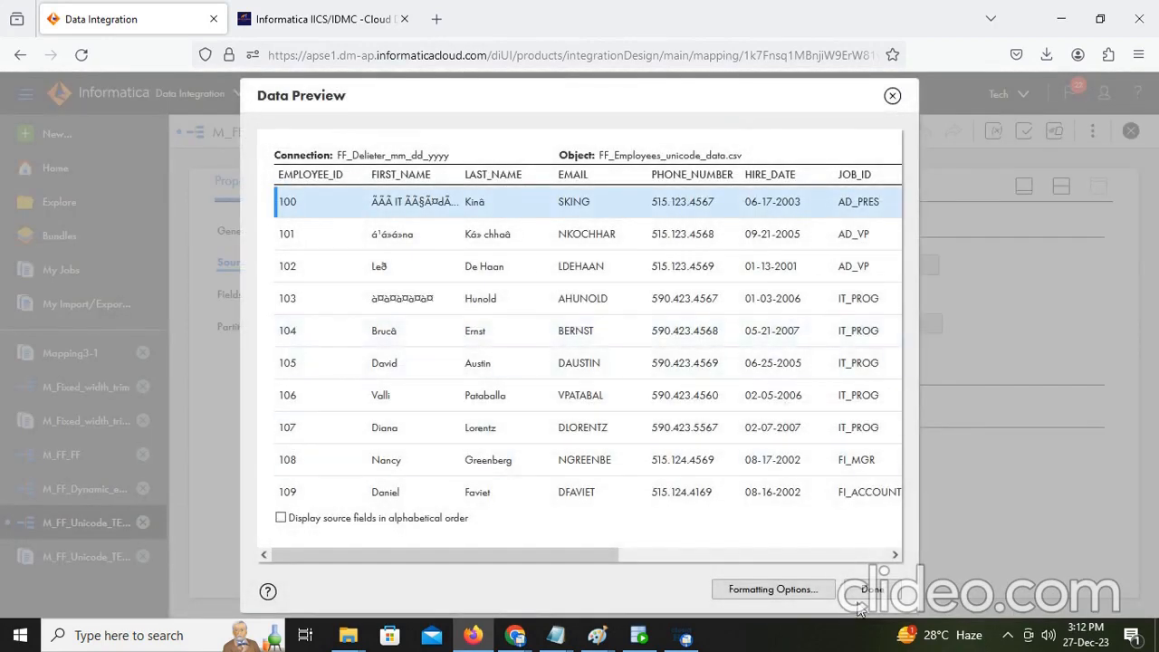
{"action": "left_click", "coordinate": [809, 591]}
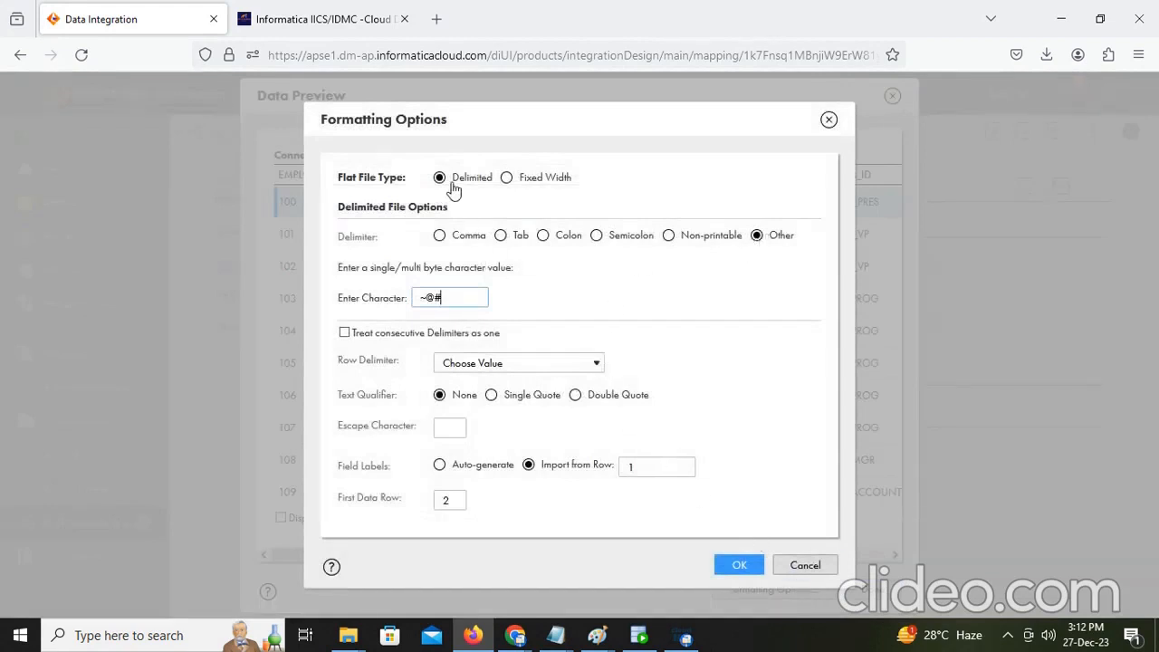
{"action": "left_click", "coordinate": [548, 367]}
{"action": "left_click", "coordinate": [716, 358]}
{"action": "left_click", "coordinate": [740, 560]}
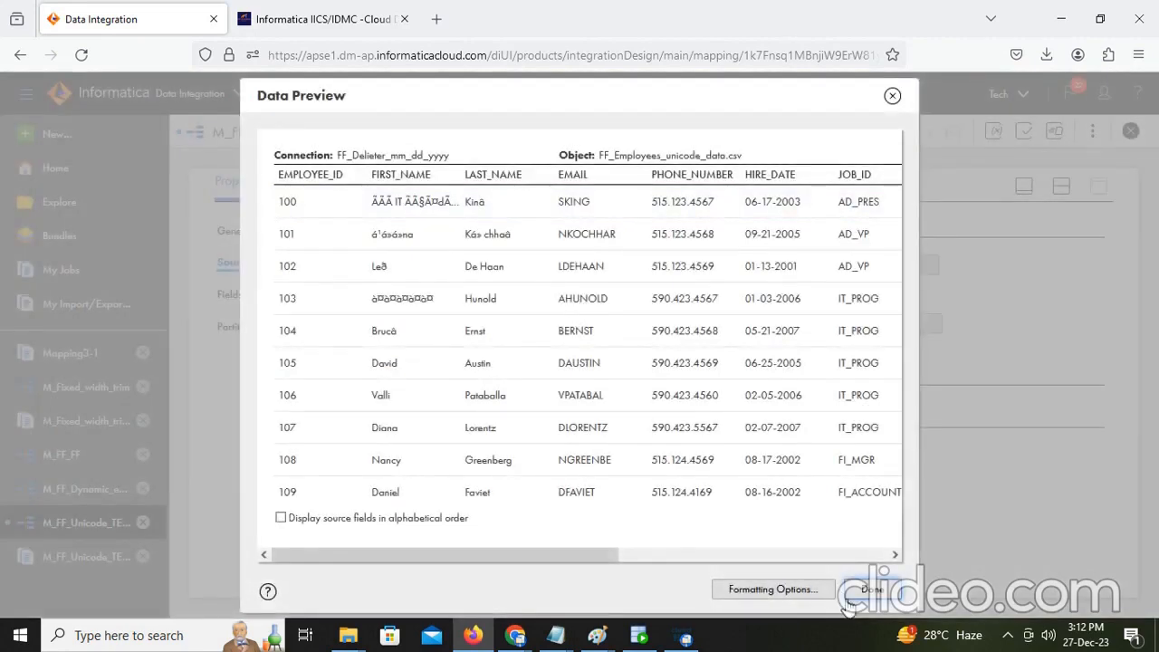
{"action": "left_click", "coordinate": [862, 594]}
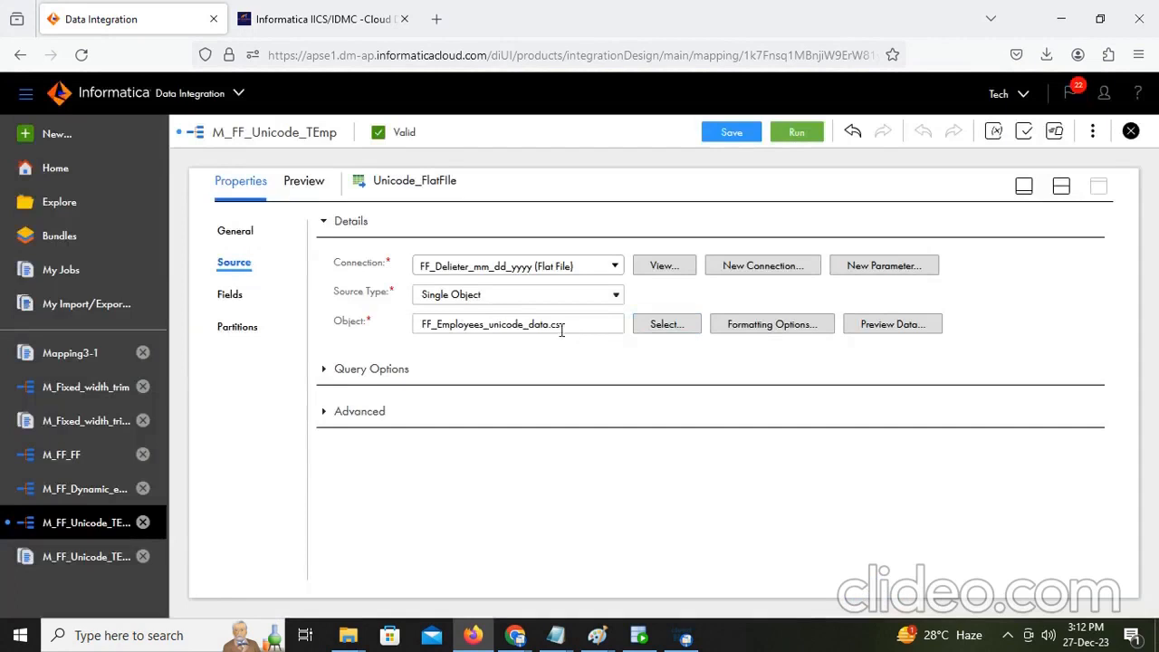
Step: Open the Unicode_FlatFIle source fields for metadata editing so that their native names, types and precision are shown
{"action": "left_click", "coordinate": [232, 294]}
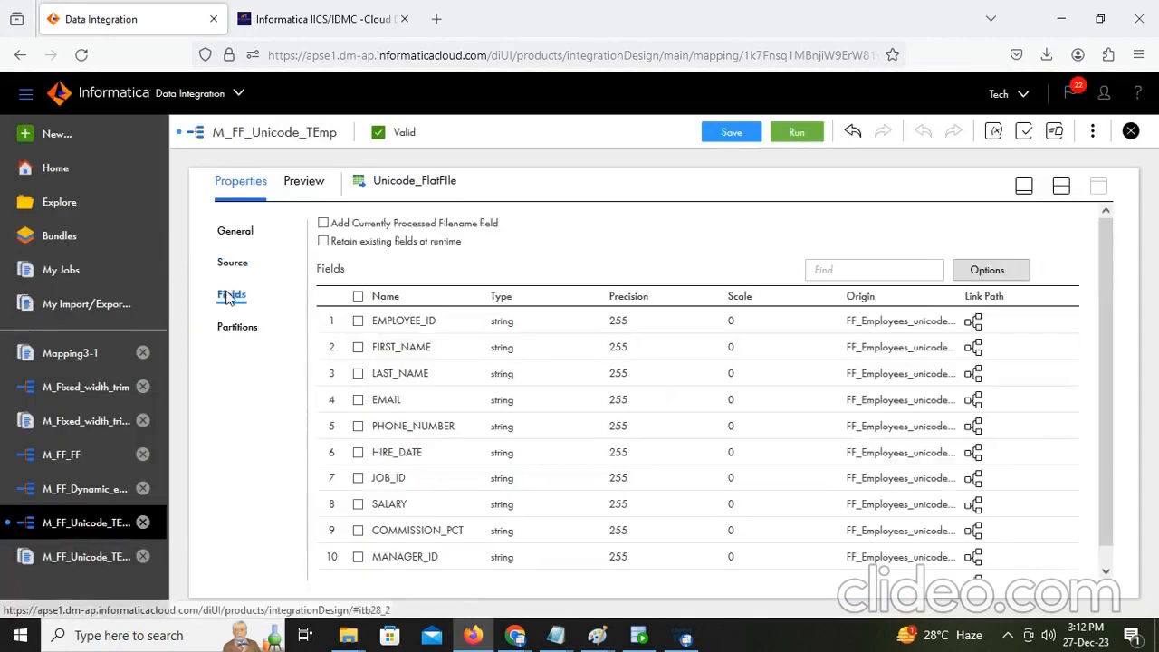
{"action": "left_click", "coordinate": [509, 353]}
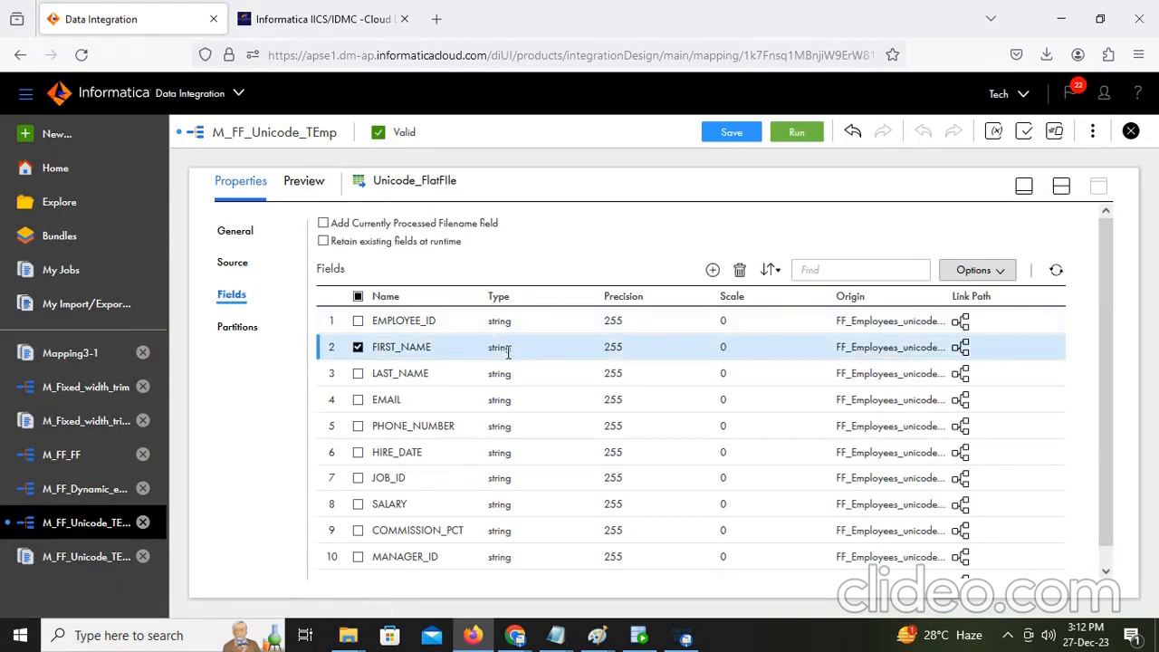
{"action": "left_click", "coordinate": [1002, 275]}
{"action": "left_click", "coordinate": [968, 362]}
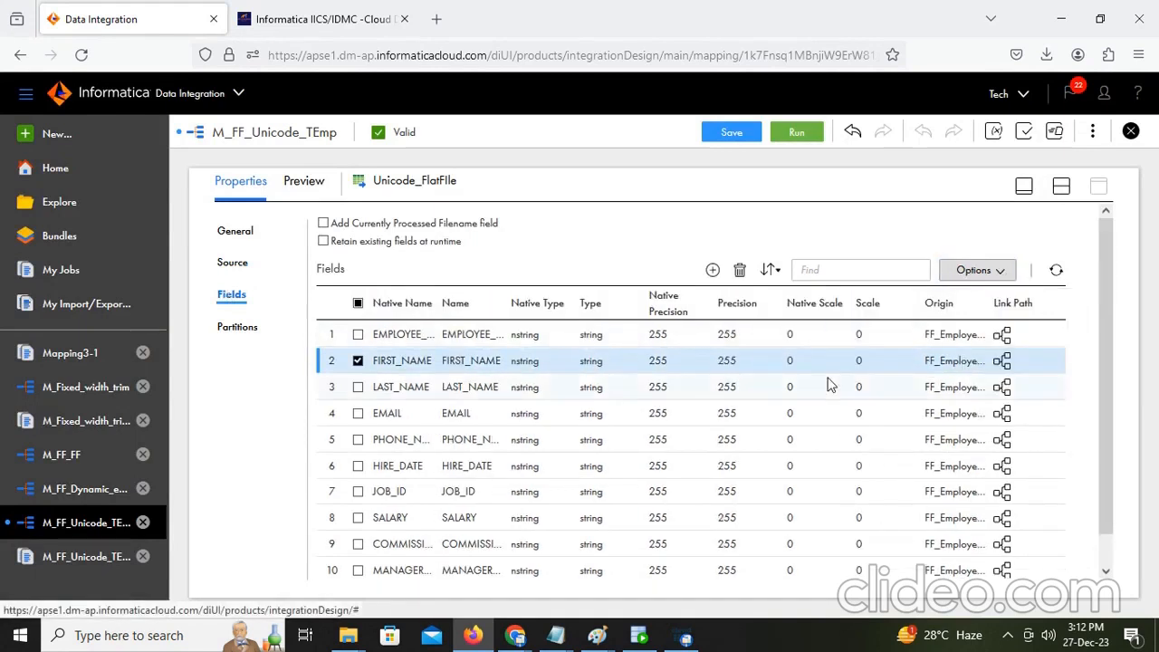
Step: Choose nstring as the native type of FIRST_NAME, select LAST_NAME as well, and save the mapping
{"action": "left_click", "coordinate": [541, 360]}
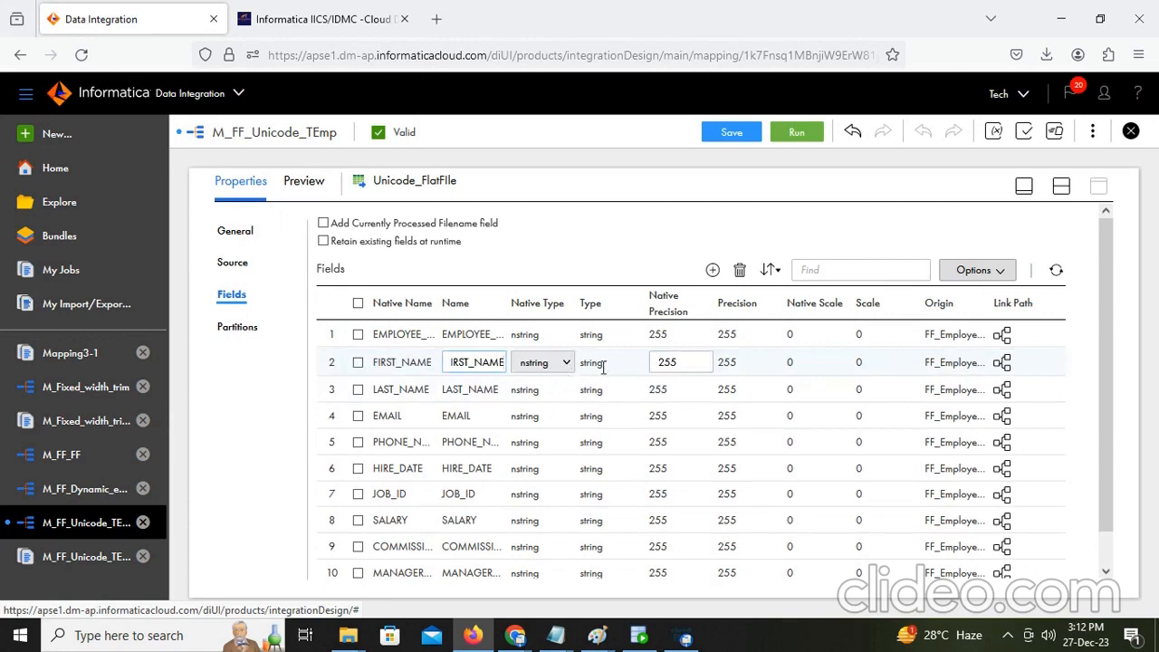
{"action": "left_click", "coordinate": [584, 365]}
{"action": "left_click", "coordinate": [559, 365]}
{"action": "left_click", "coordinate": [551, 475]}
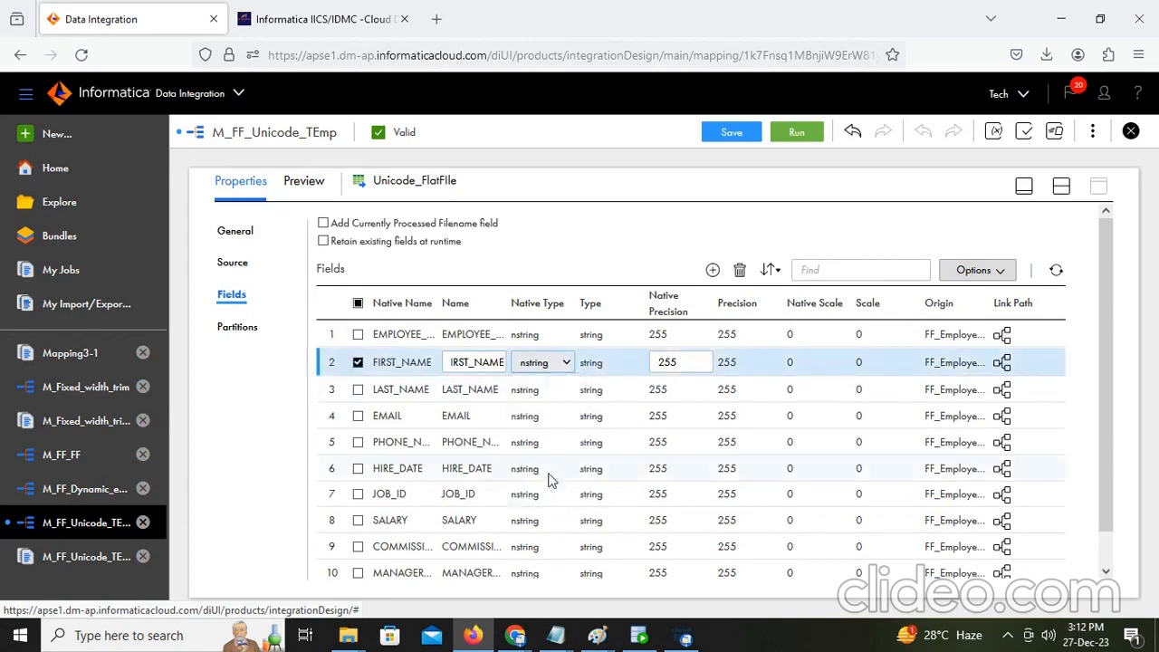
{"action": "left_click", "coordinate": [358, 390]}
{"action": "left_click", "coordinate": [730, 133]}
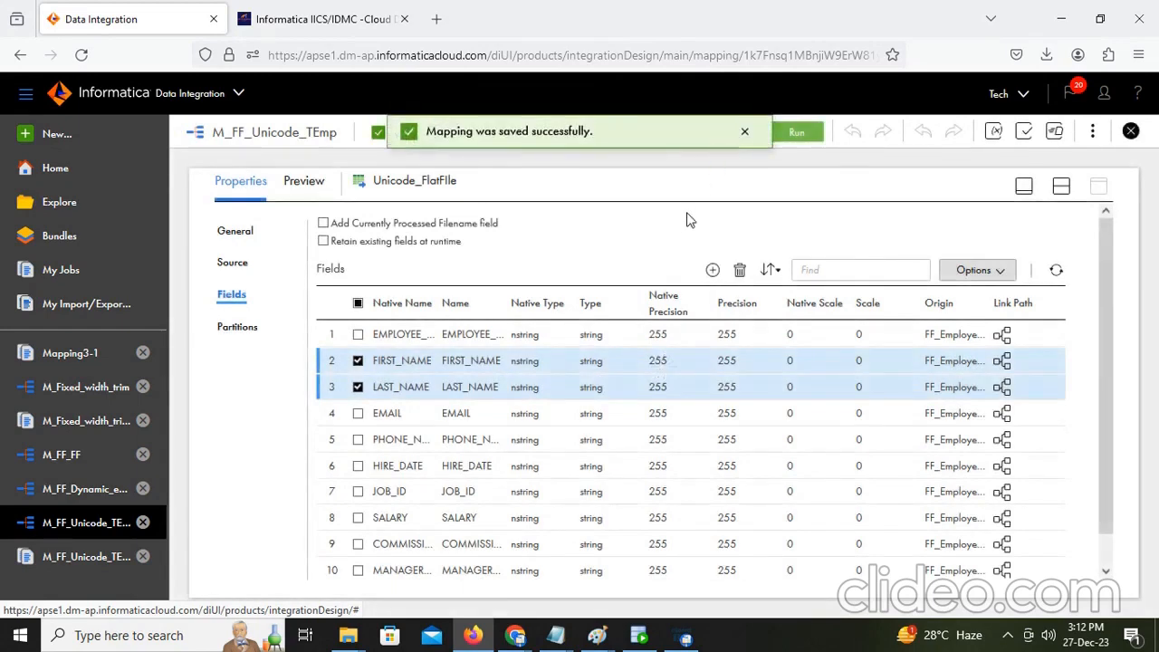
Step: Preview the source data again from the source settings, check the FIRST_NAME and LAST_NAME characters, and close the preview
{"action": "left_click", "coordinate": [239, 268]}
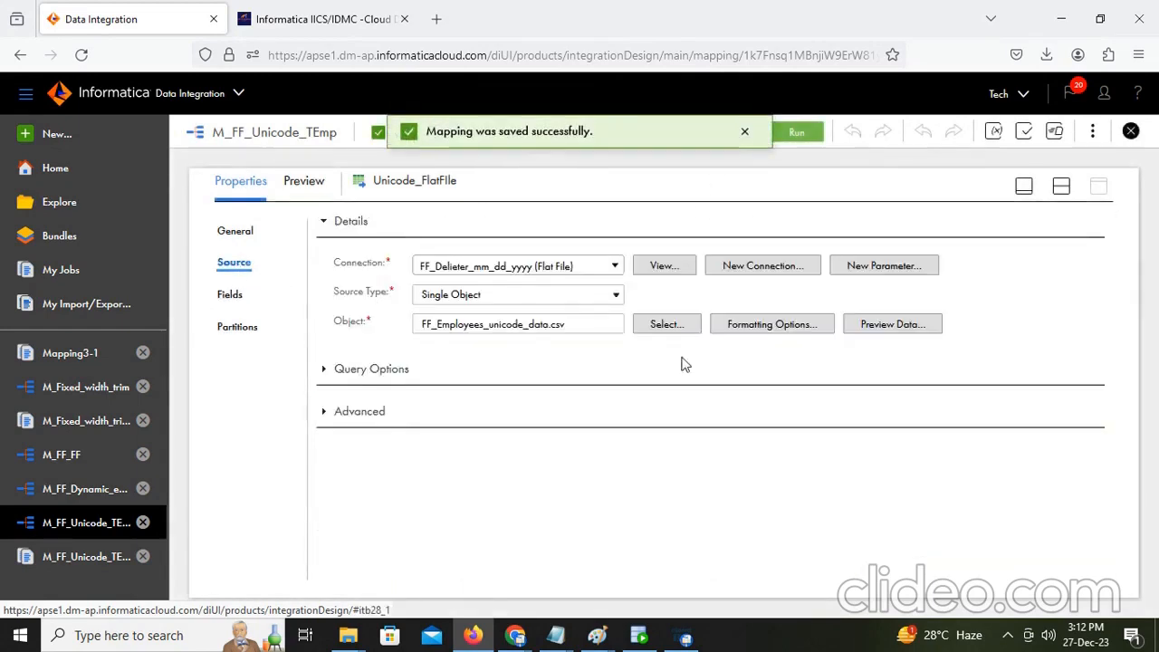
{"action": "left_click", "coordinate": [875, 326]}
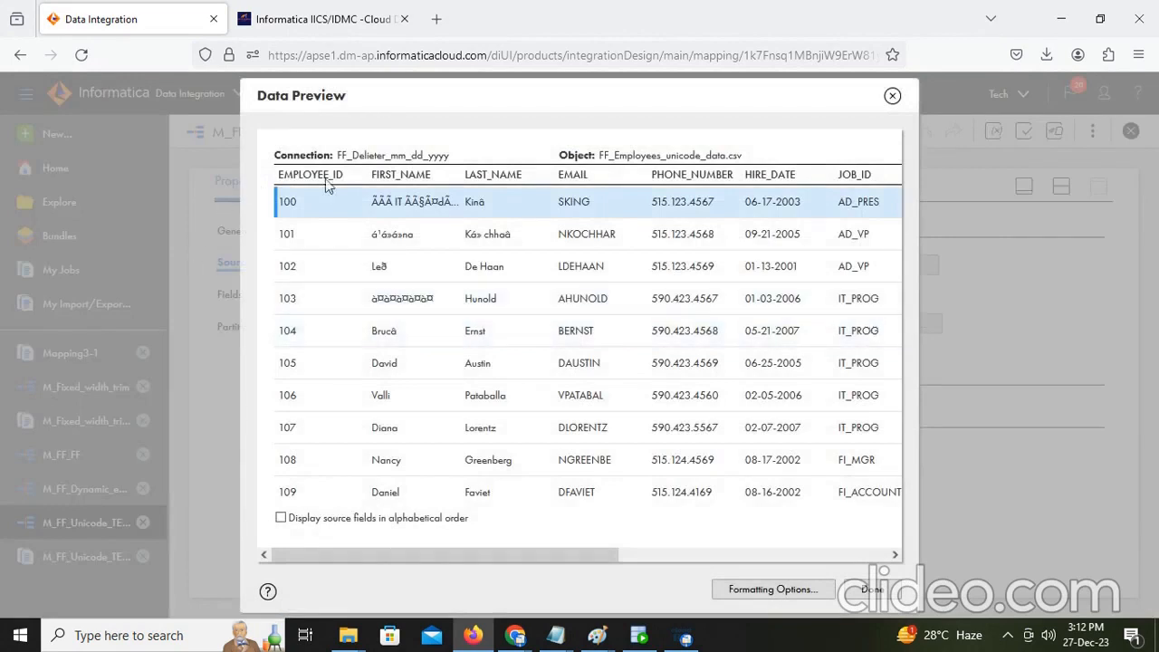
{"action": "left_click", "coordinate": [872, 590]}
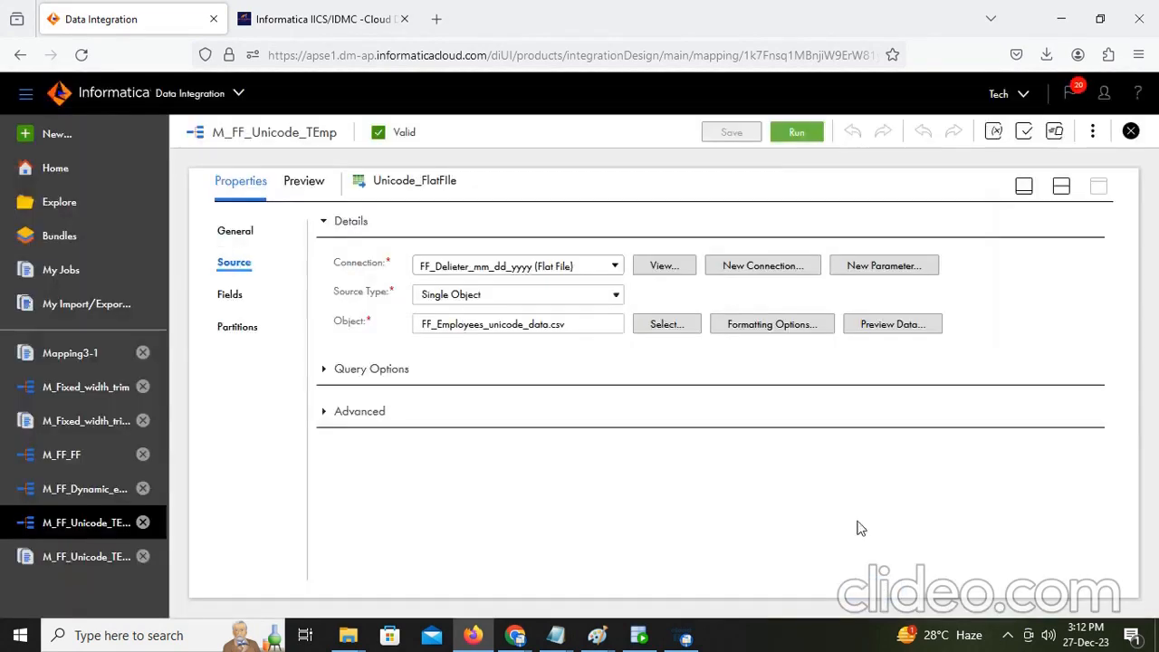
Step: Review the code page and other properties of the FF_Delieter_mm_dd_yyyy connection and accept them without changes
{"action": "left_click", "coordinate": [653, 263]}
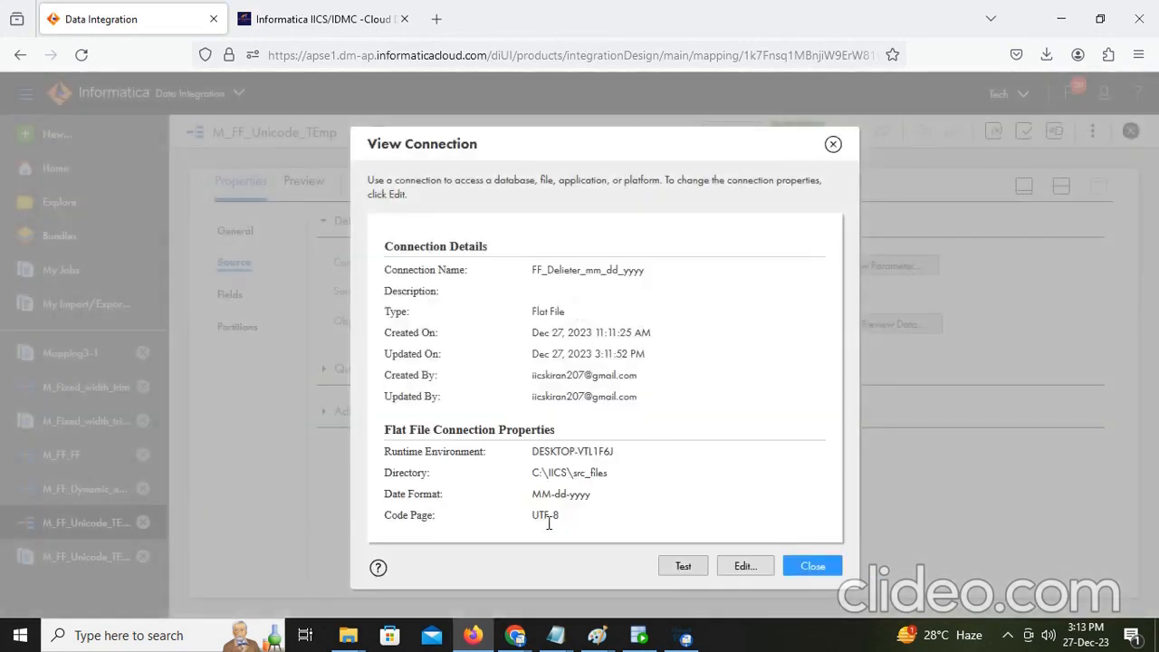
{"action": "left_click", "coordinate": [746, 571]}
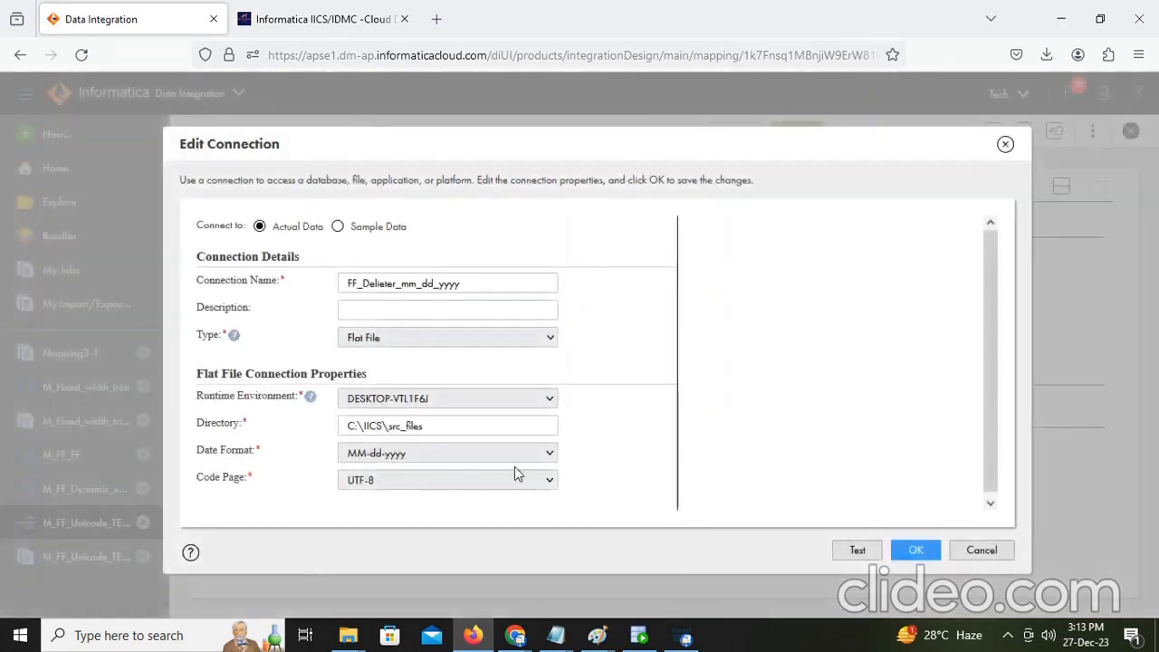
{"action": "left_click", "coordinate": [913, 551]}
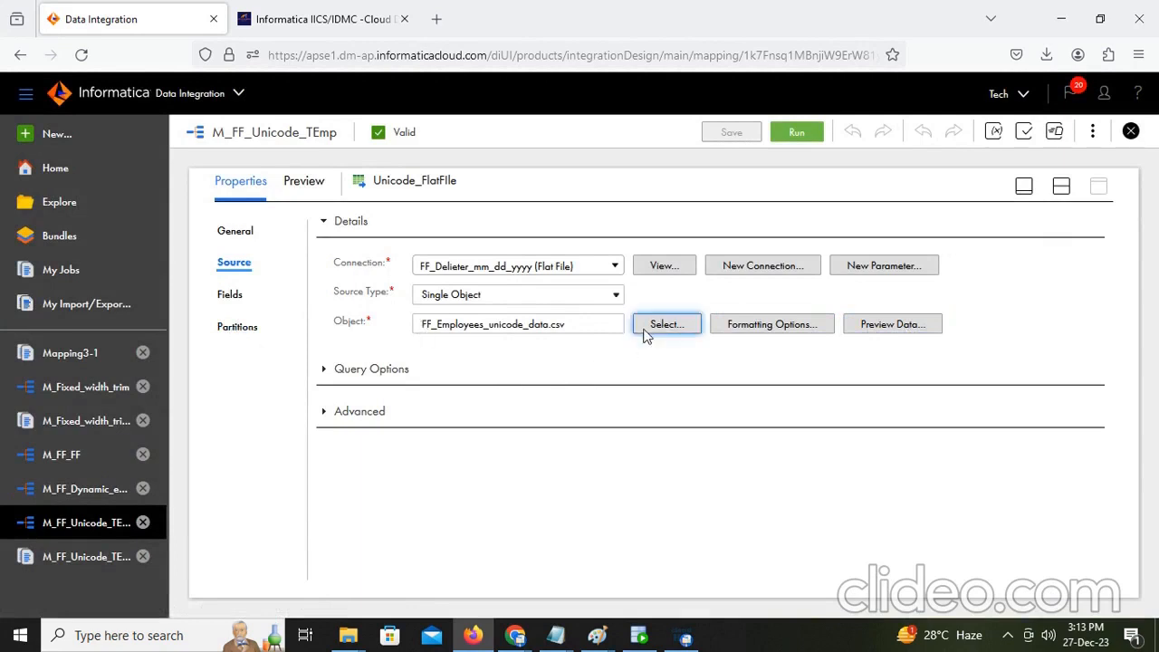
Step: Open the source field metadata for editing and set the native type of EMPLOYEE_ID to number
{"action": "left_click", "coordinate": [232, 294]}
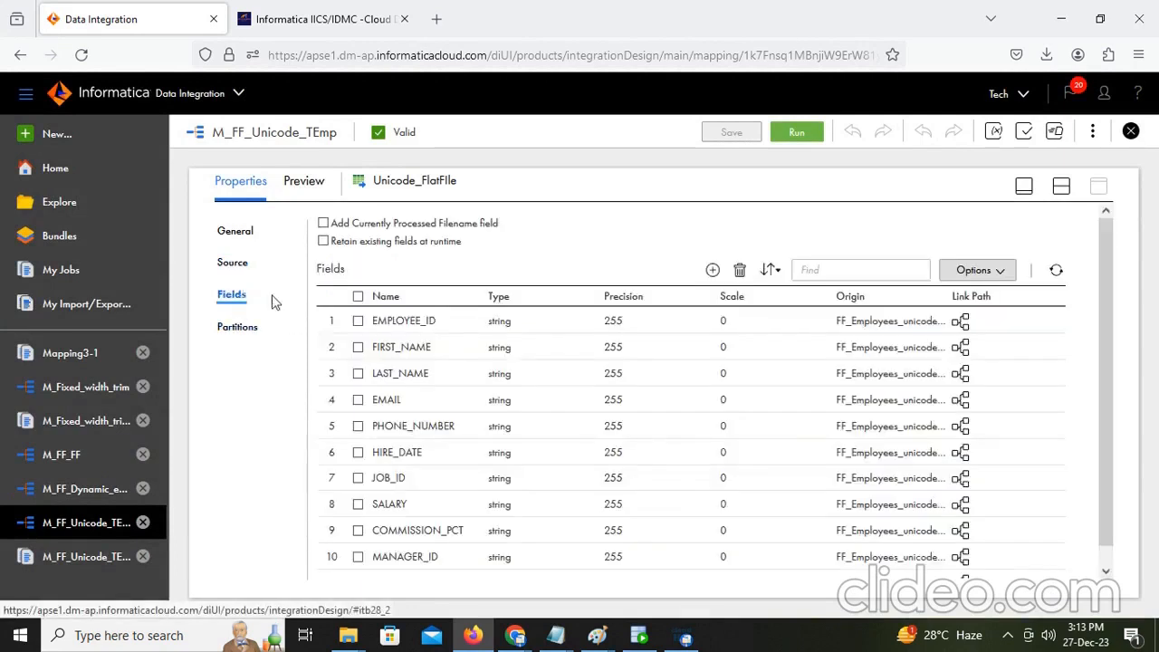
{"action": "left_click", "coordinate": [357, 322]}
{"action": "left_click", "coordinate": [492, 325]}
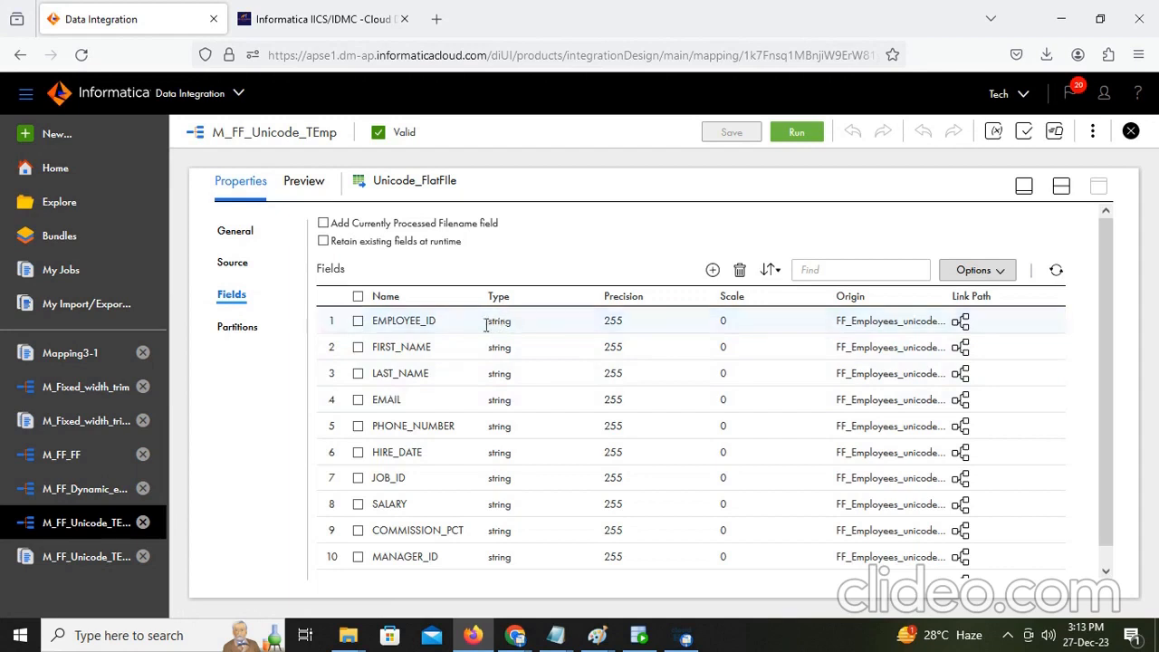
{"action": "left_click", "coordinate": [357, 322]}
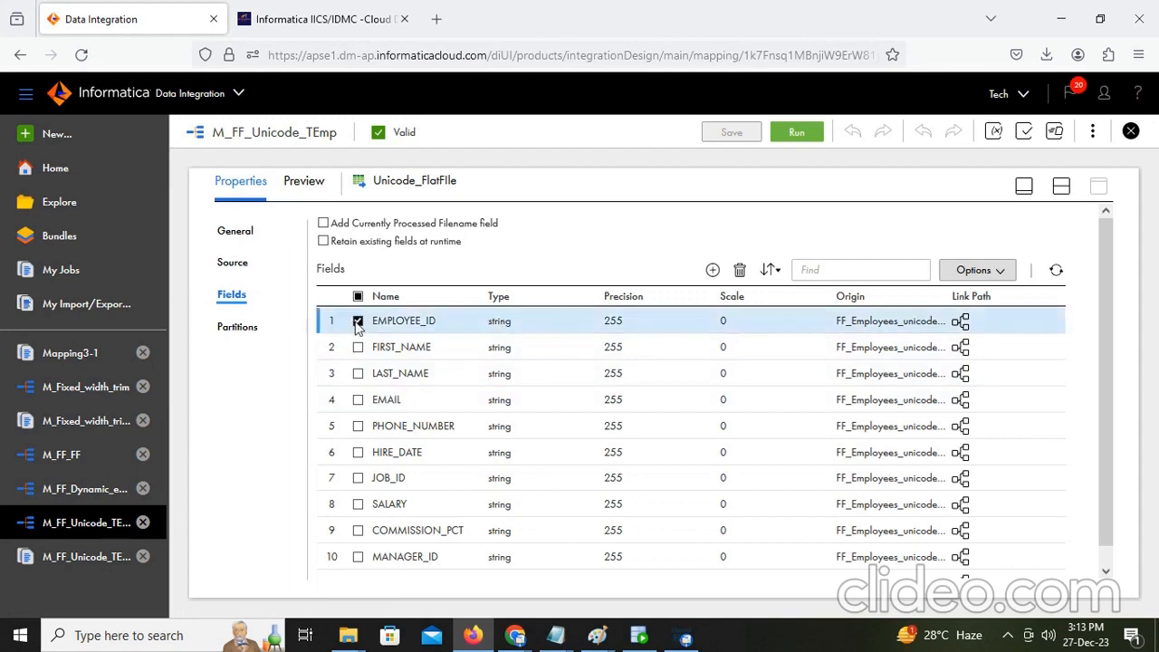
{"action": "left_click", "coordinate": [1008, 276]}
{"action": "left_click", "coordinate": [984, 381]}
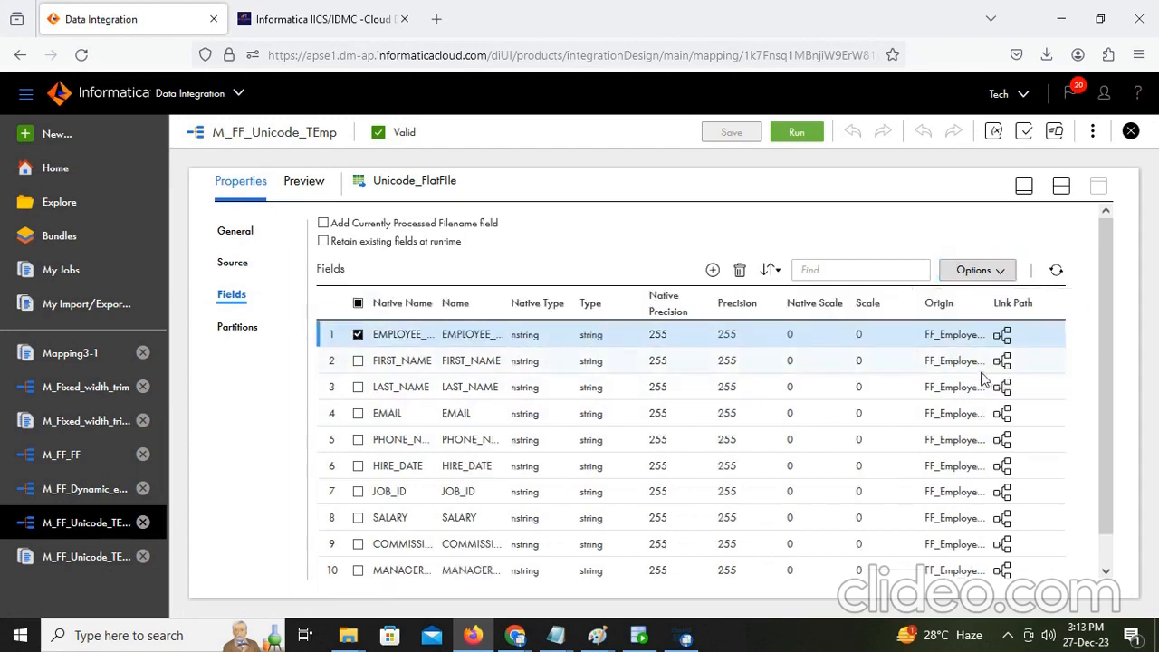
{"action": "left_click", "coordinate": [538, 337]}
{"action": "left_click", "coordinate": [562, 337]}
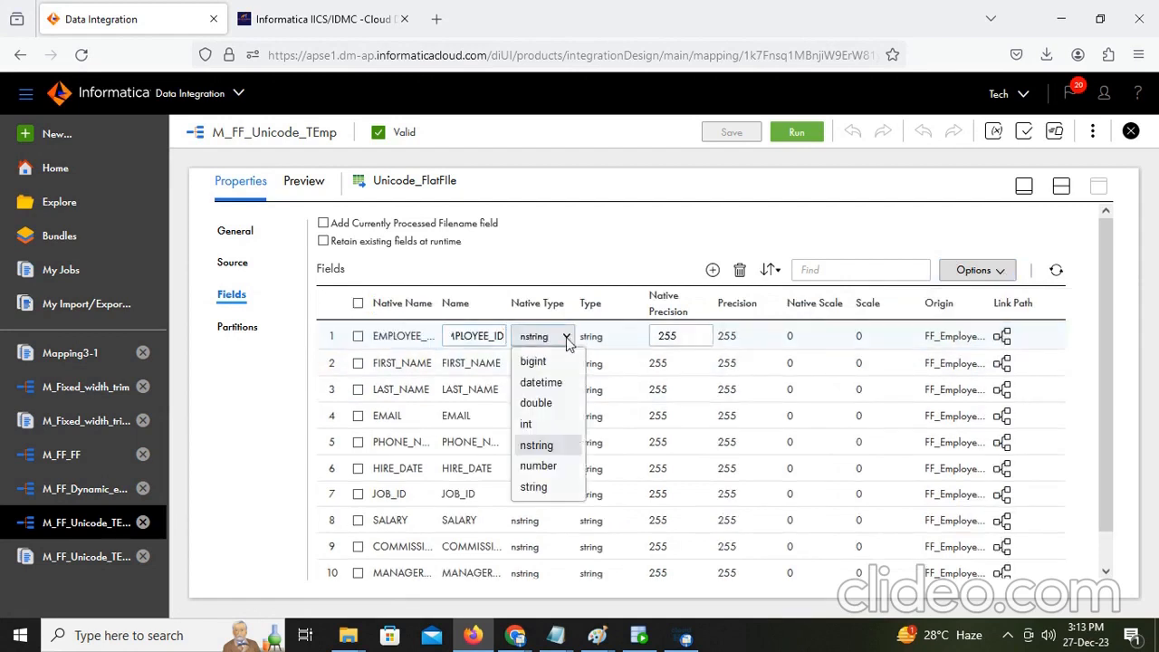
{"action": "left_click", "coordinate": [558, 467]}
{"action": "left_click", "coordinate": [358, 336]}
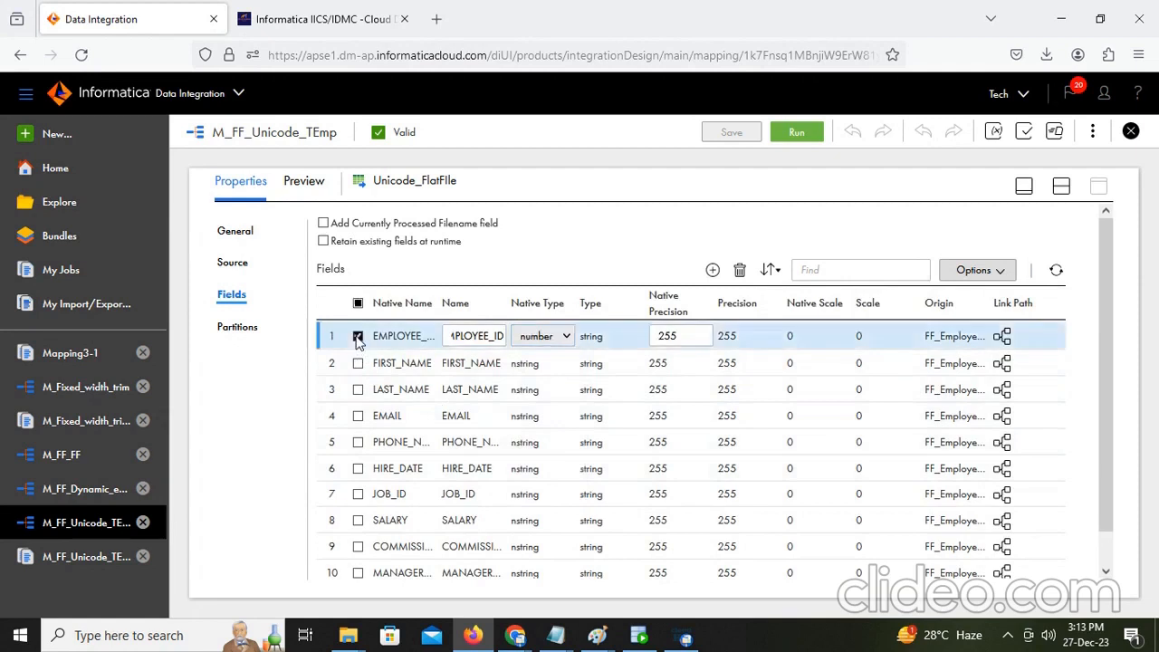
Step: Keep nstring as the native type of FIRST_NAME and open the SALARY field for editing
{"action": "left_click", "coordinate": [358, 363]}
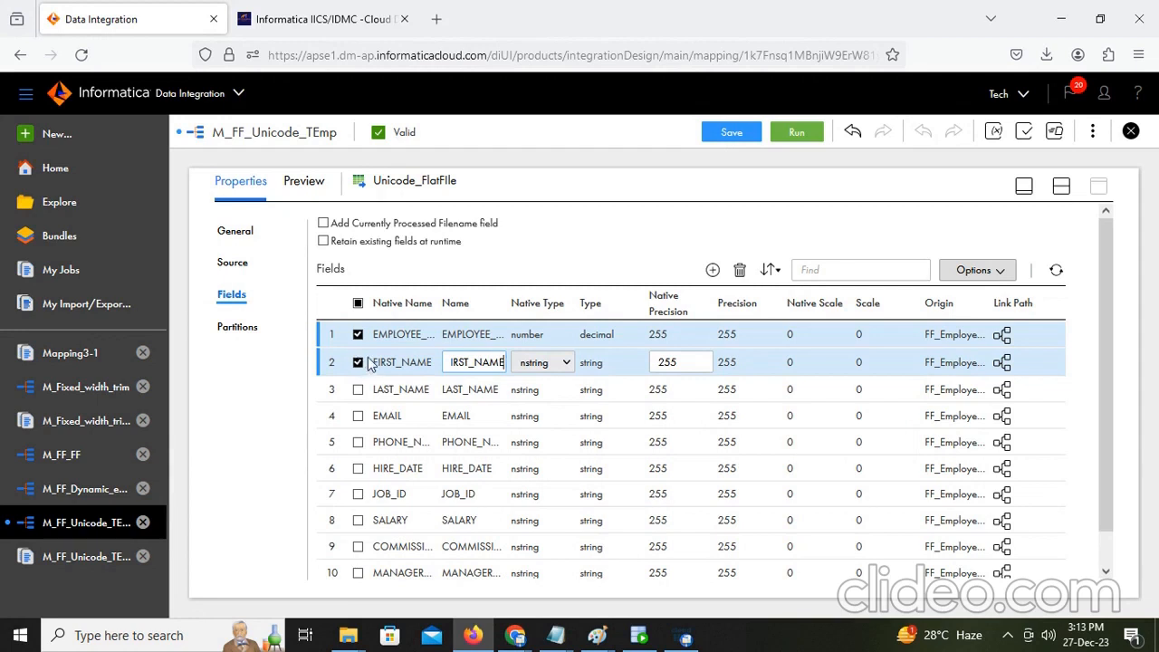
{"action": "left_click", "coordinate": [538, 364]}
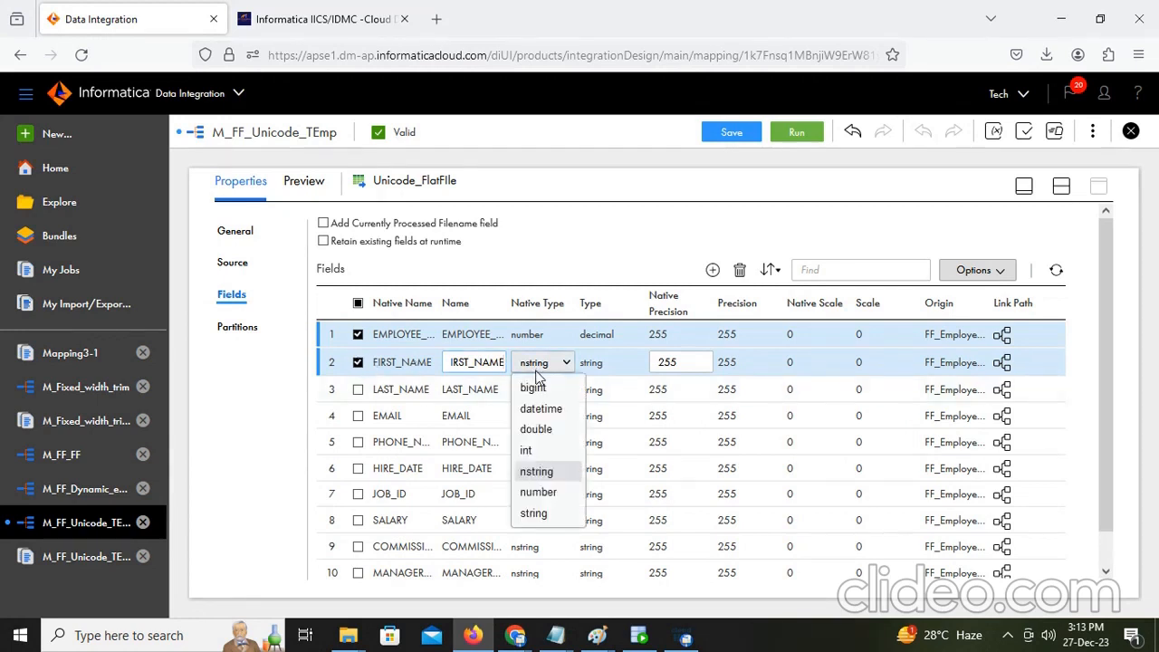
{"action": "left_click", "coordinate": [552, 474]}
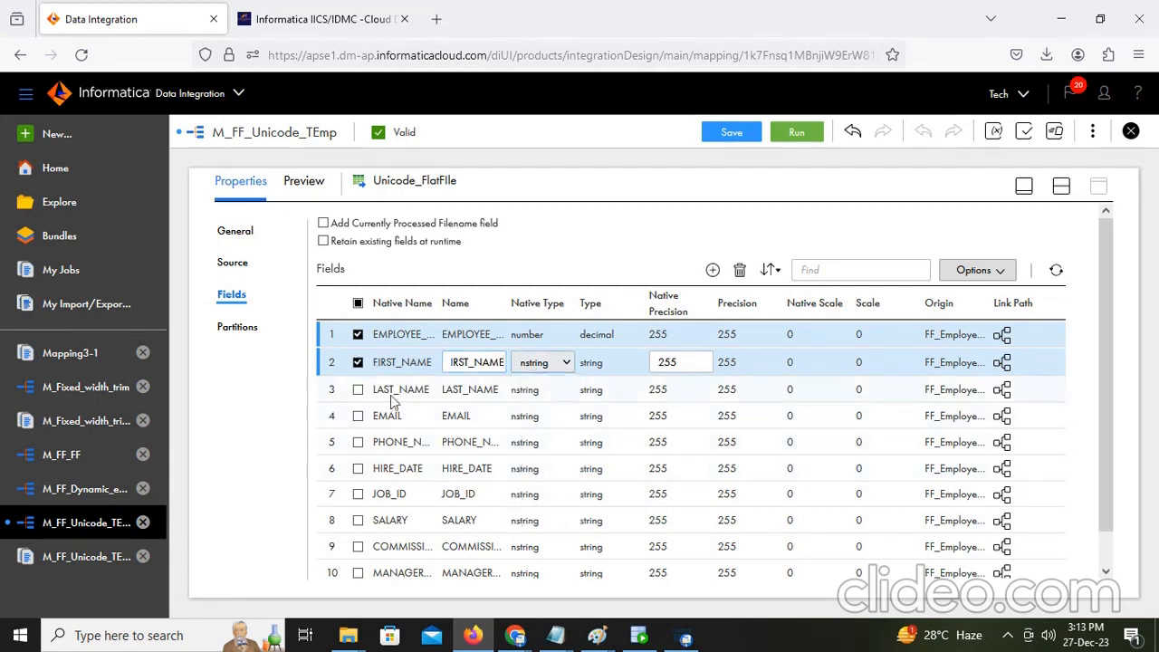
{"action": "left_click", "coordinate": [359, 521]}
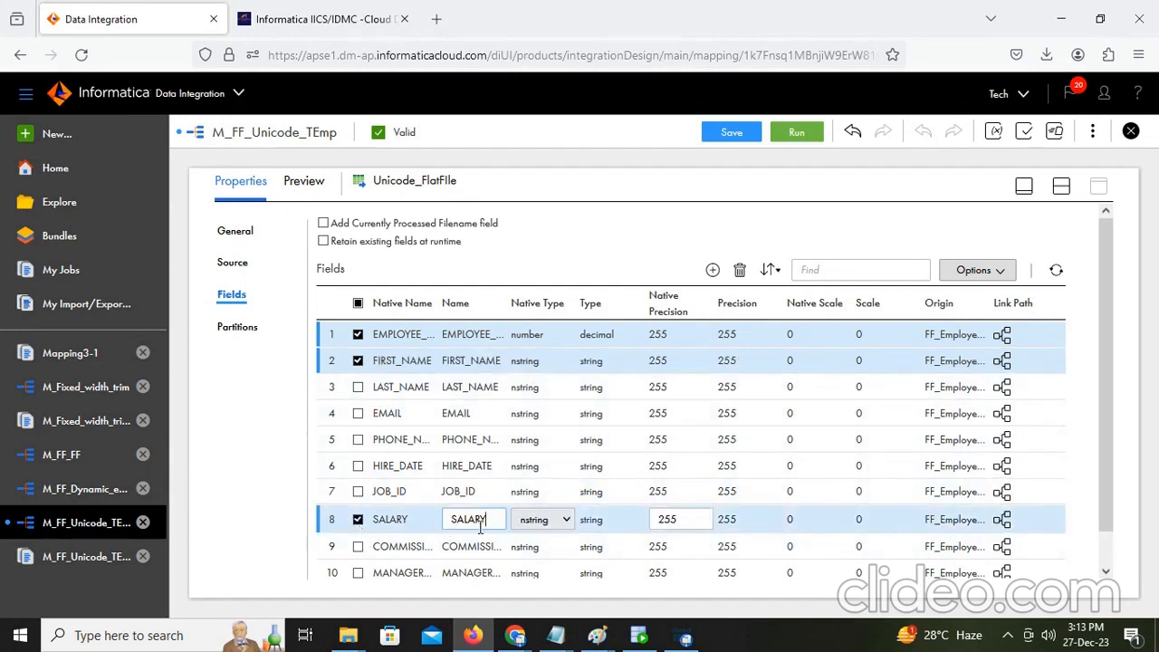
Step: Set the source fields' native types to datetime for HIRE_DATE and number for SALARY
{"action": "left_click", "coordinate": [357, 466]}
{"action": "left_click", "coordinate": [548, 468]}
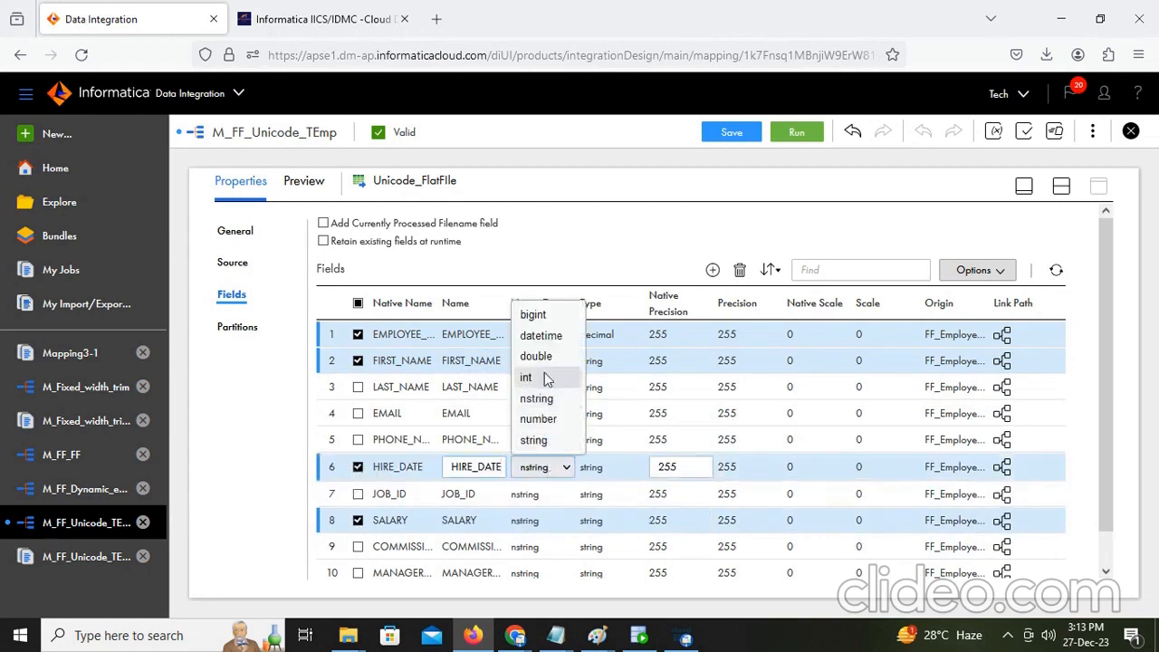
{"action": "left_click", "coordinate": [543, 336]}
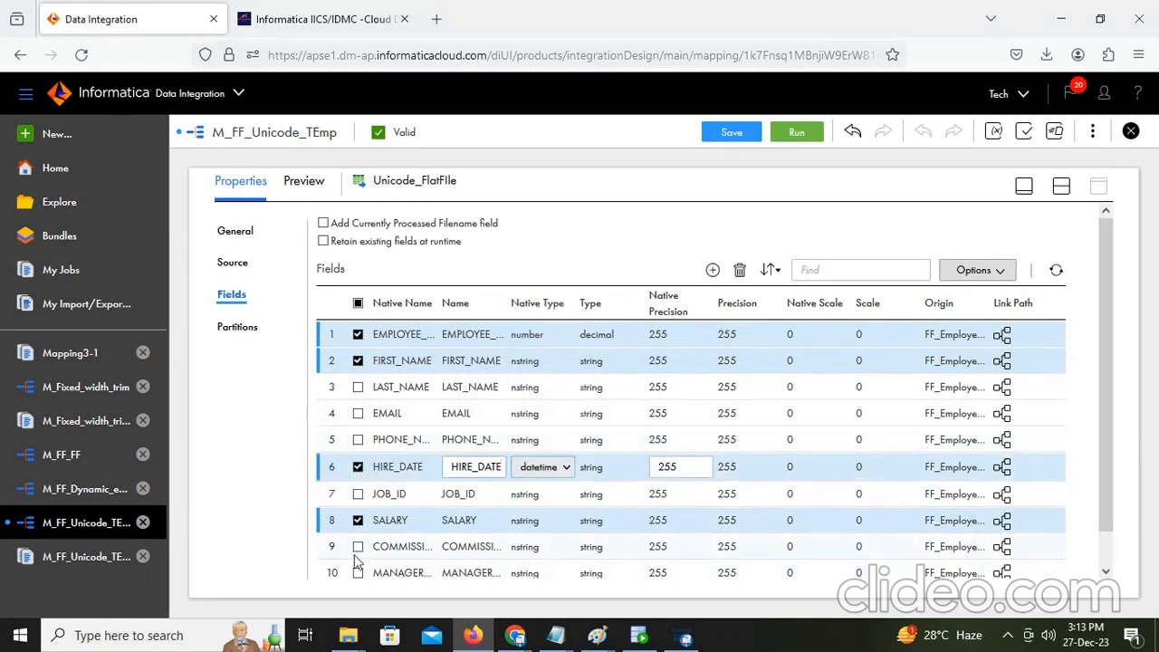
{"action": "left_click", "coordinate": [531, 522]}
{"action": "left_click", "coordinate": [535, 523]}
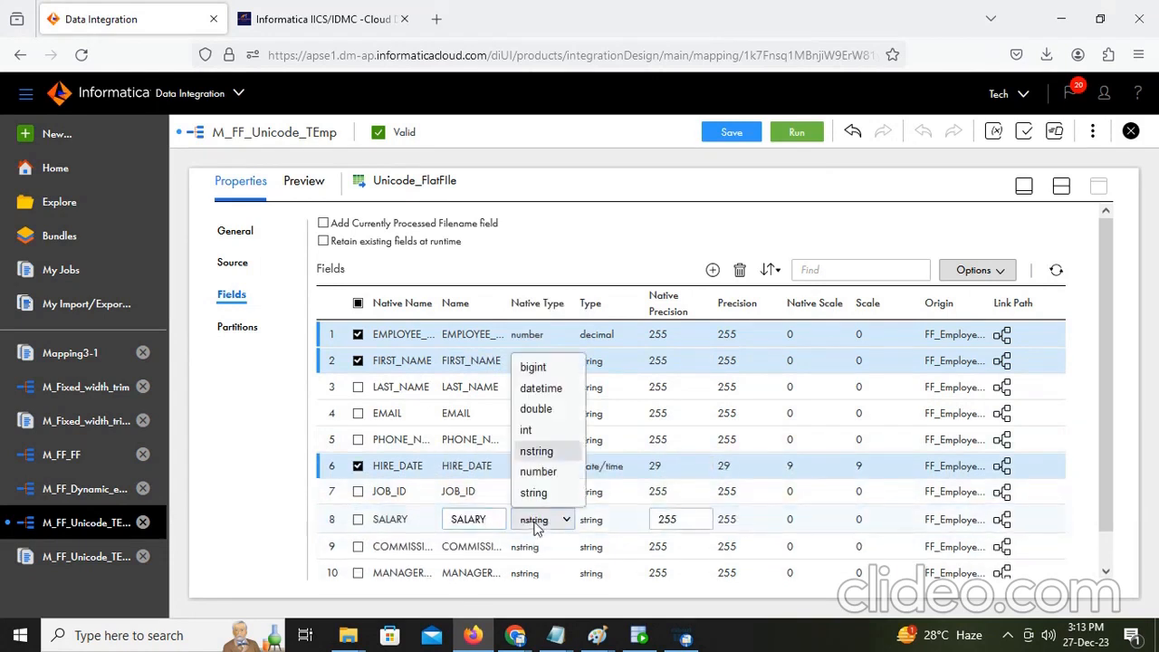
{"action": "left_click", "coordinate": [548, 473]}
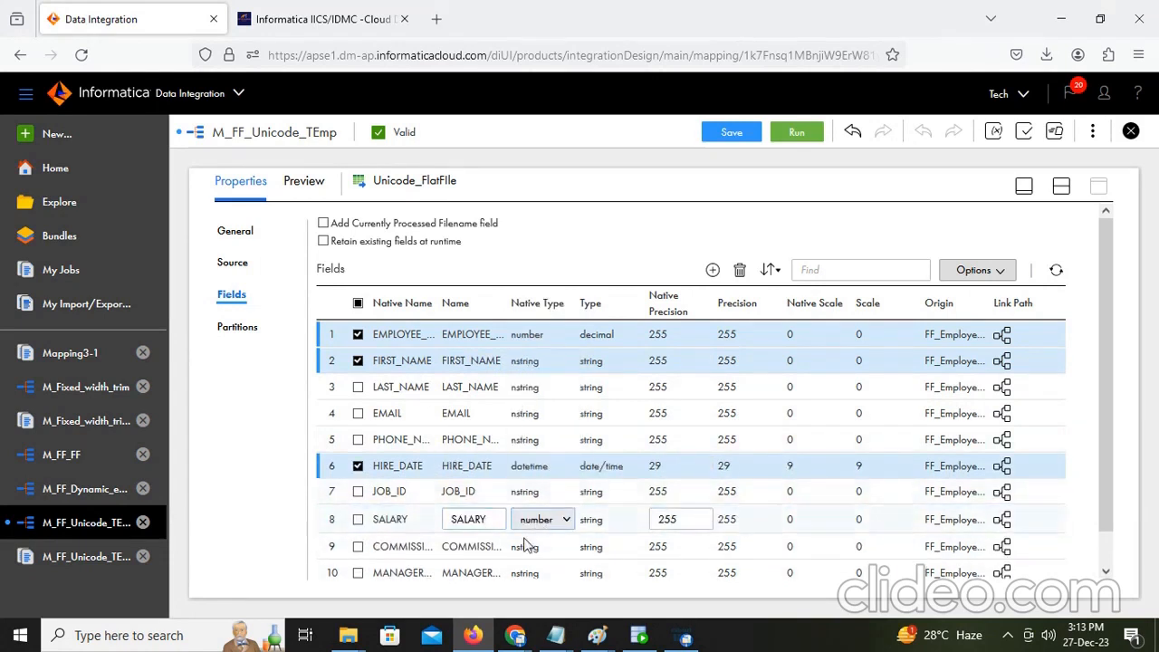
{"action": "left_click", "coordinate": [358, 522]}
Step: Set the native type of the source fields COMMISSION_PCT and MANAGER_ID to number
{"action": "left_click", "coordinate": [359, 548]}
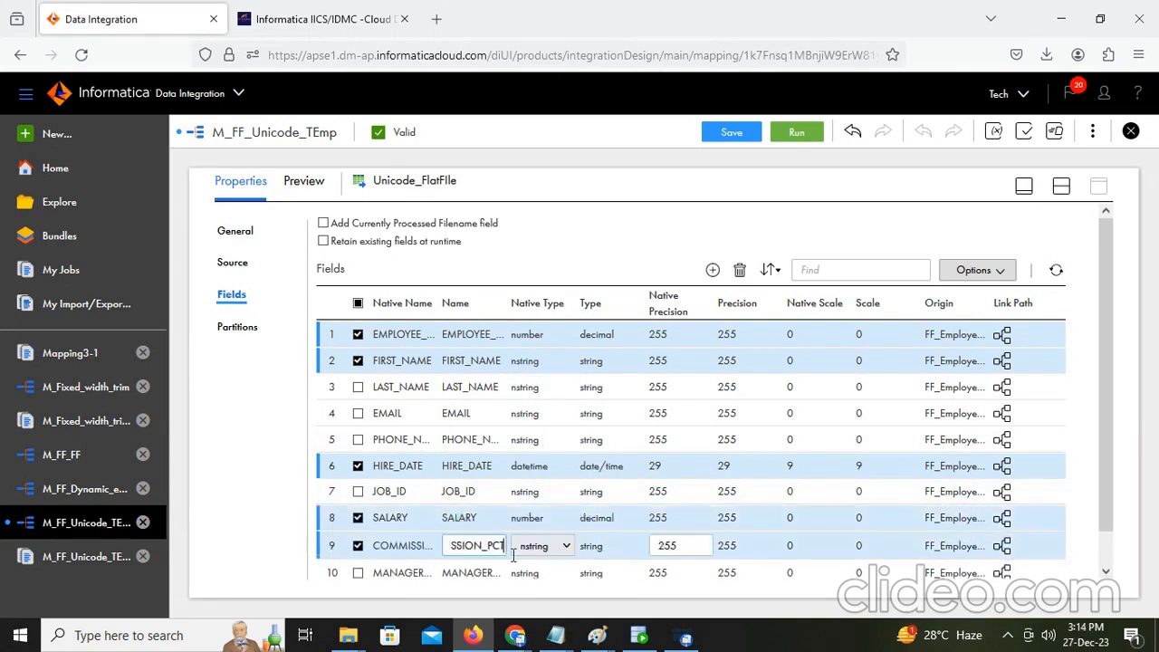
{"action": "left_click", "coordinate": [544, 549]}
{"action": "left_click", "coordinate": [537, 499]}
{"action": "scroll", "coordinate": [508, 526], "scroll_direction": "down", "scroll_amount": 1}
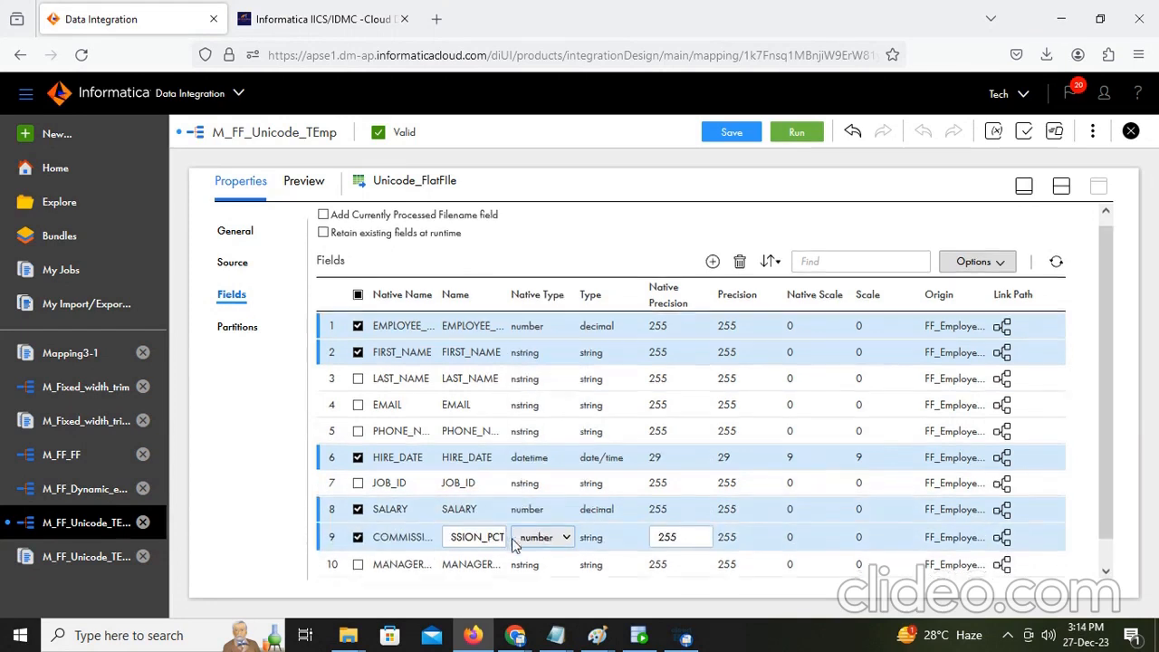
{"action": "left_click", "coordinate": [359, 541]}
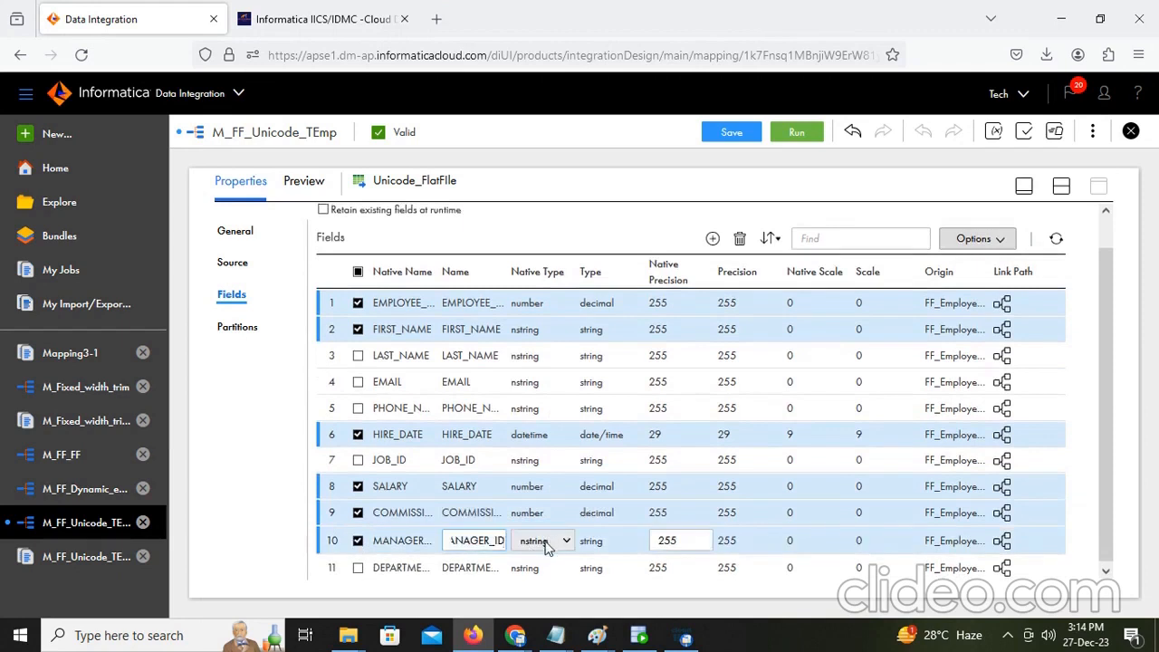
{"action": "left_click", "coordinate": [544, 540]}
{"action": "left_click", "coordinate": [544, 501]}
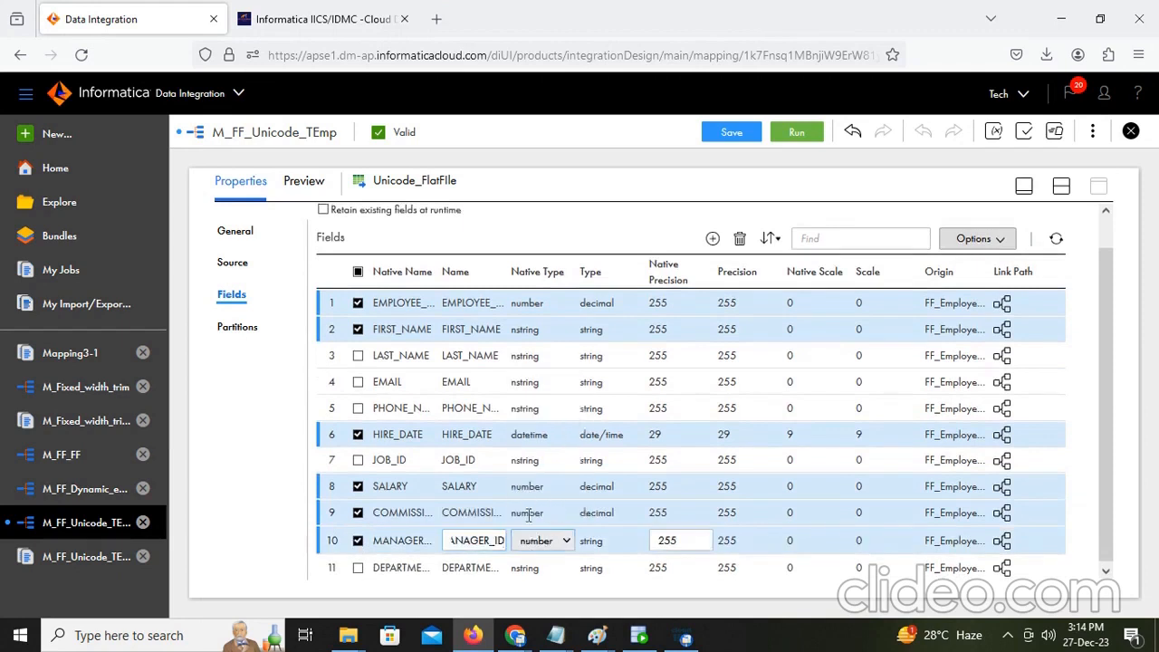
Step: Set the native type of the source field DEPARTMENT_ID to number and save the mapping
{"action": "left_click", "coordinate": [357, 569]}
{"action": "left_click", "coordinate": [543, 567]}
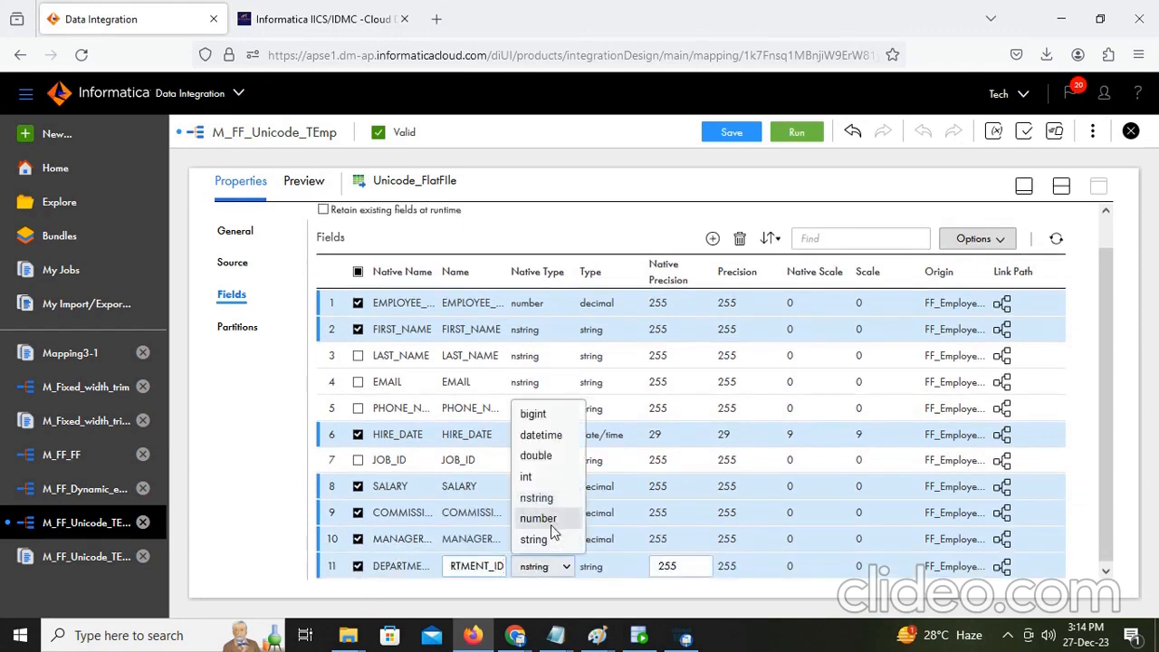
{"action": "left_click", "coordinate": [554, 521]}
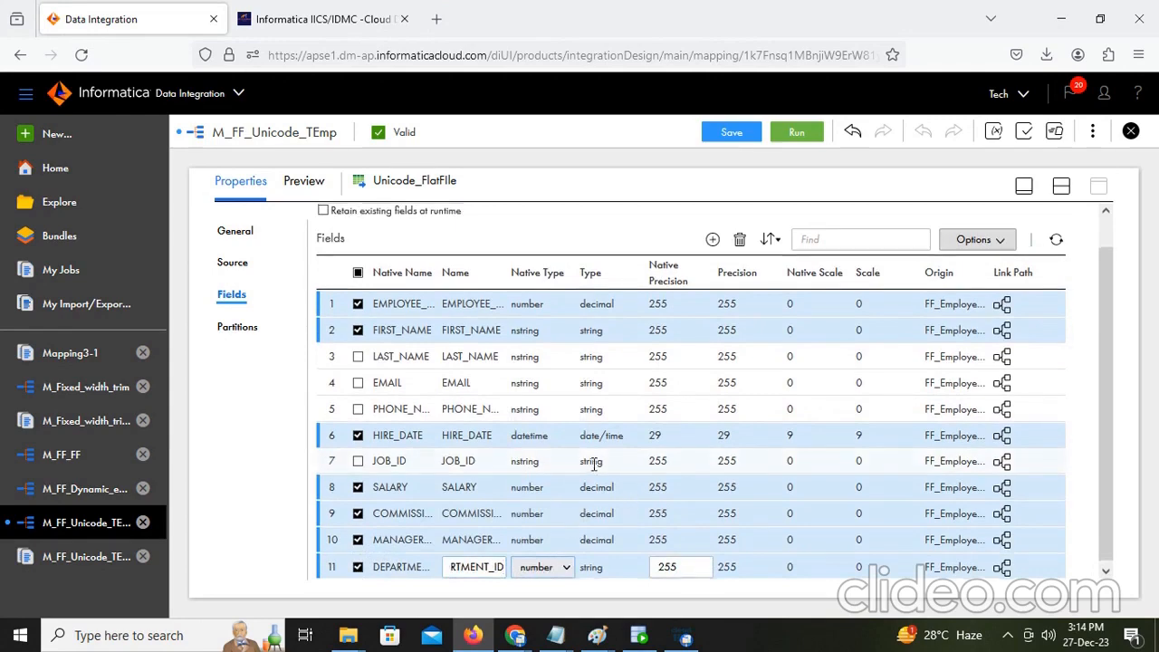
{"action": "scroll", "coordinate": [589, 464], "scroll_direction": "up", "scroll_amount": 1}
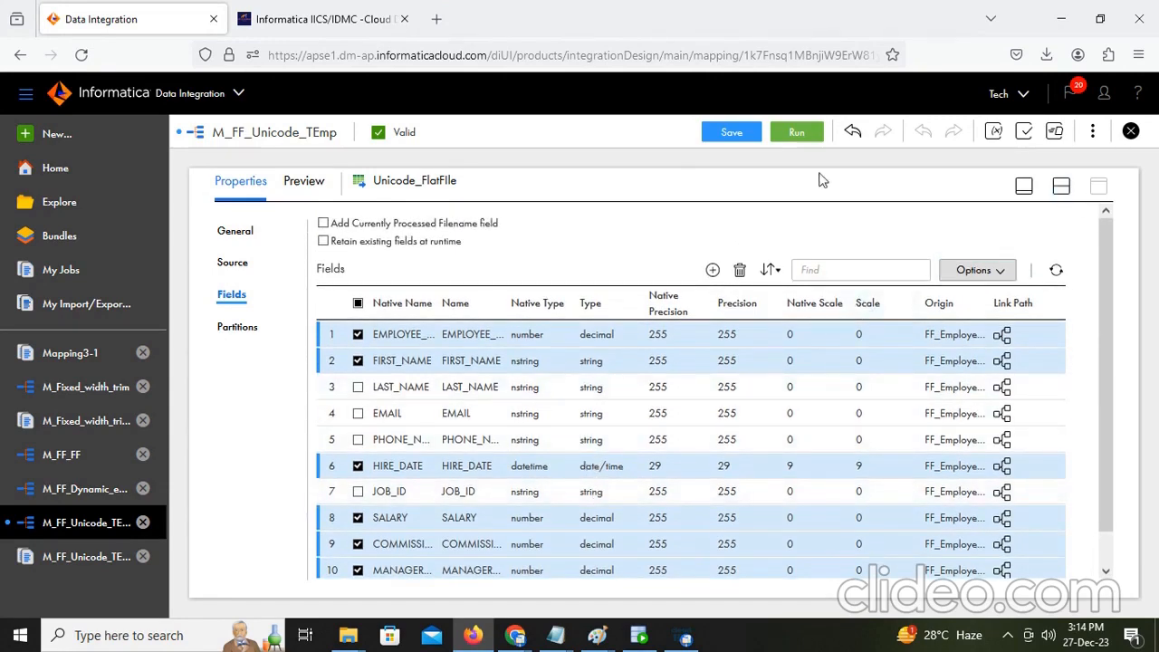
{"action": "left_click", "coordinate": [746, 134]}
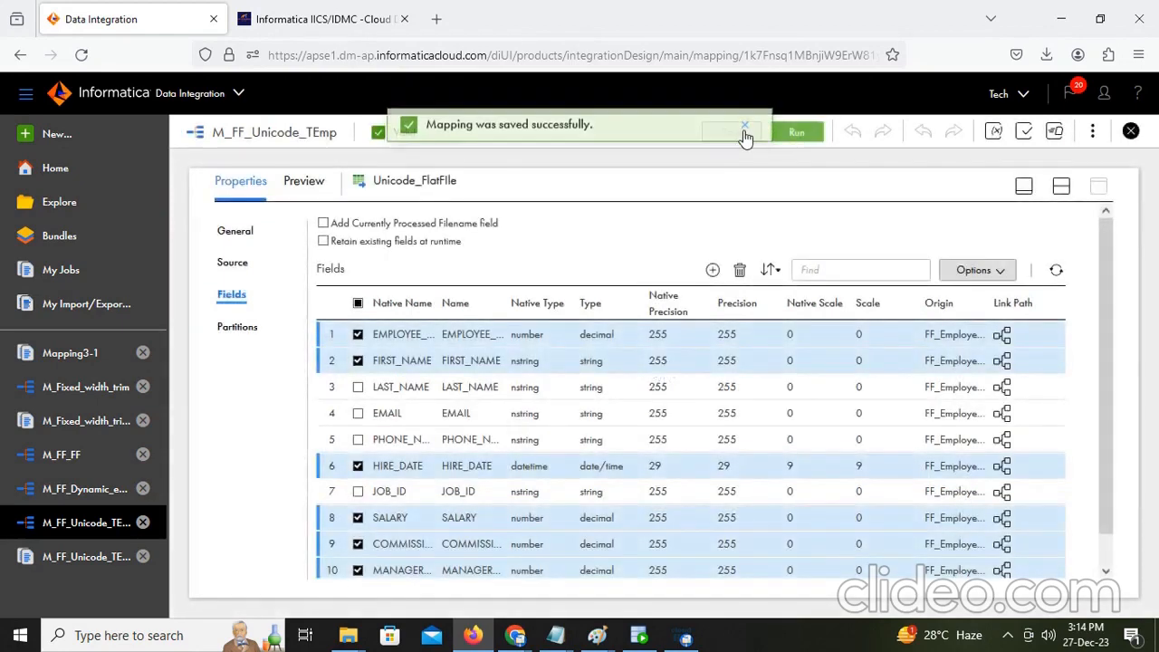
{"action": "scroll", "coordinate": [612, 432], "scroll_direction": "down", "scroll_amount": 1}
{"action": "scroll", "coordinate": [609, 432], "scroll_direction": "up", "scroll_amount": 1}
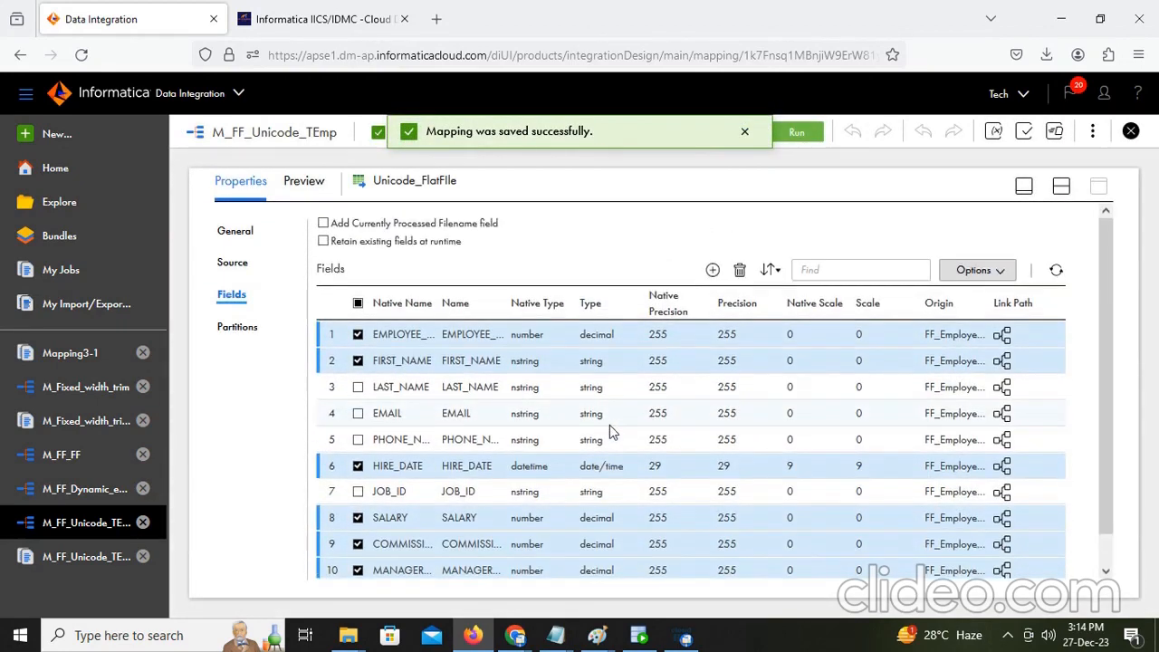
Step: Examine the data types of the Target transformation's incoming fields in an enlarged properties view
{"action": "left_click", "coordinate": [1062, 187]}
{"action": "left_click", "coordinate": [684, 314]}
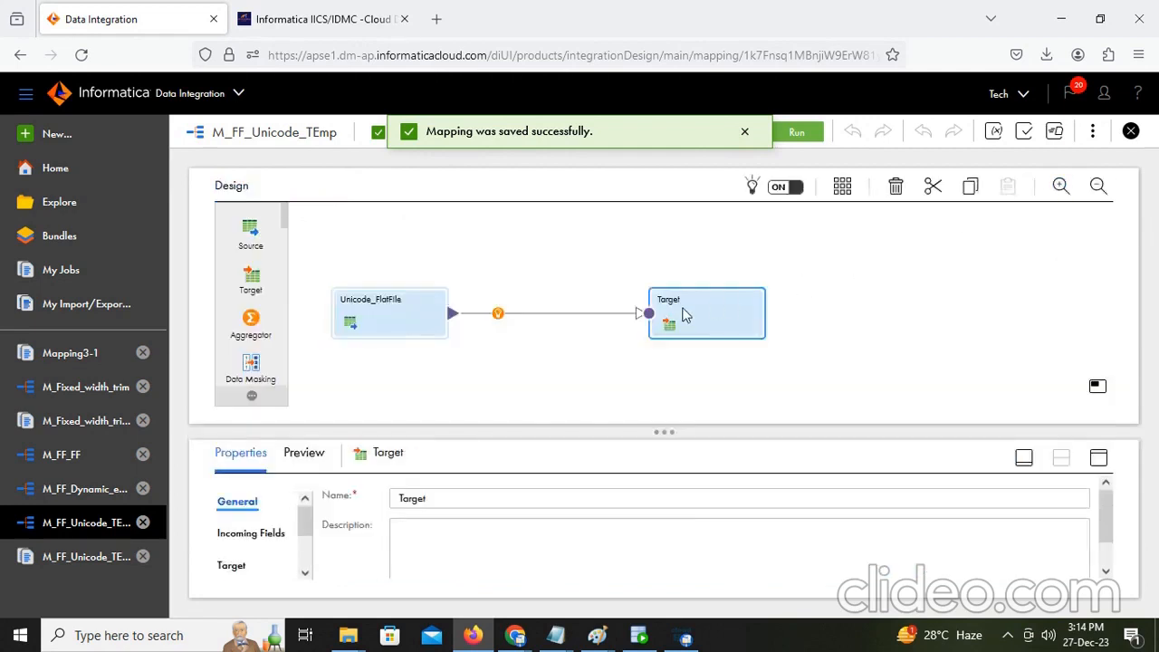
{"action": "left_click", "coordinate": [251, 537]}
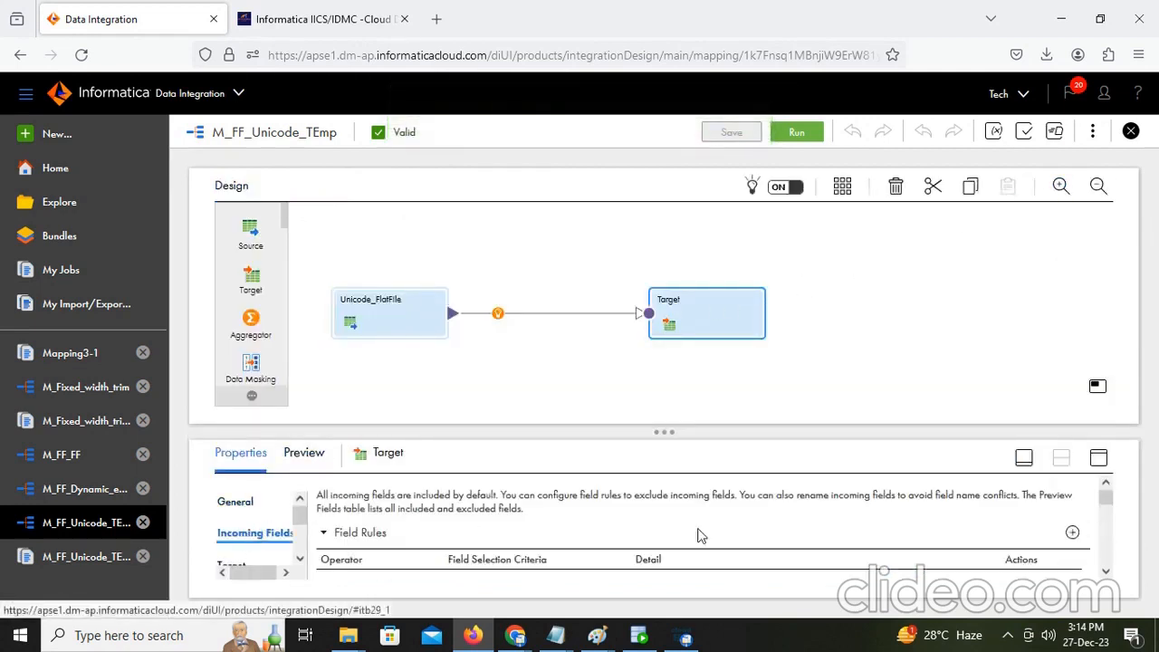
{"action": "left_click", "coordinate": [1095, 458]}
{"action": "scroll", "coordinate": [704, 477], "scroll_direction": "down", "scroll_amount": 3}
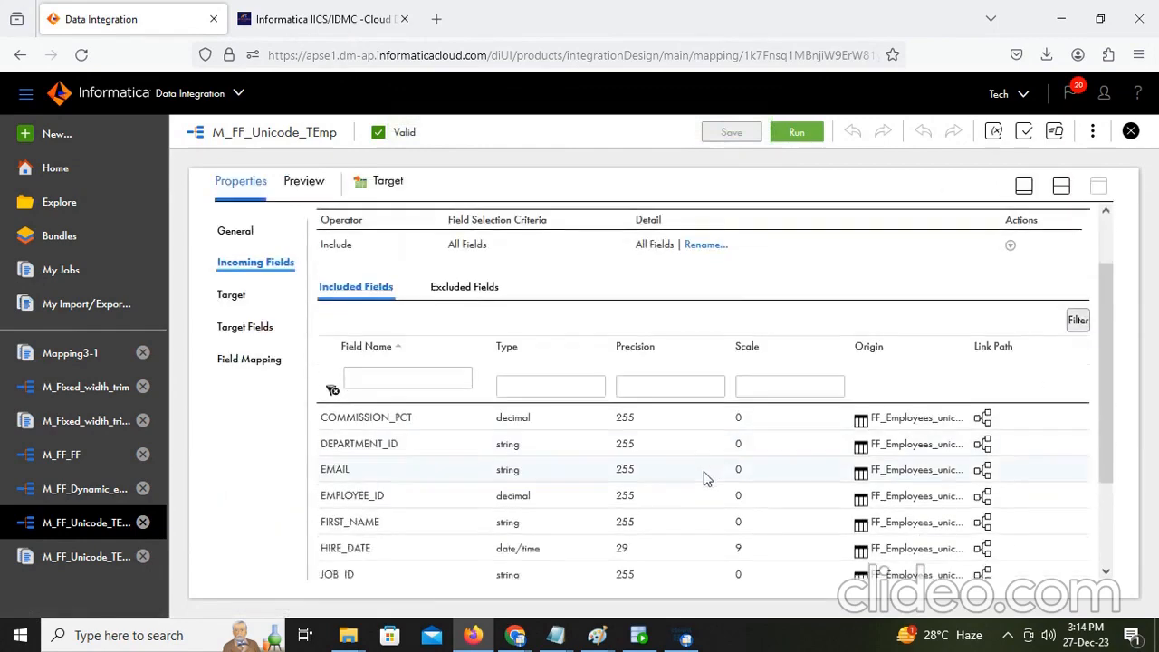
{"action": "scroll", "coordinate": [702, 474], "scroll_direction": "up", "scroll_amount": 3}
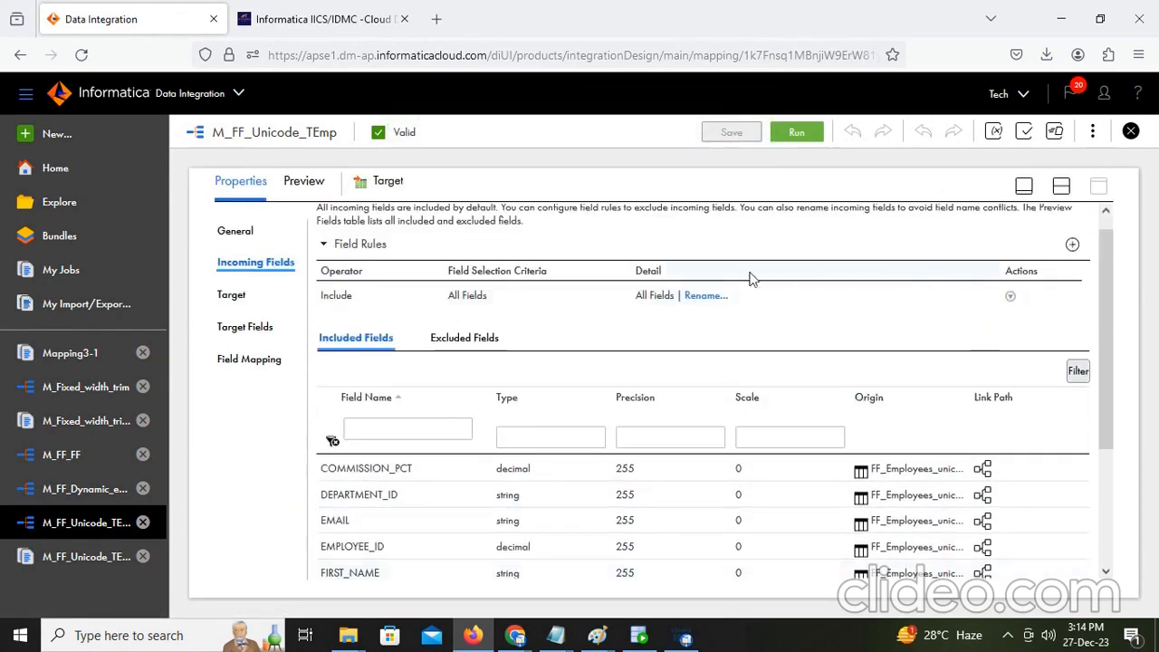
Step: Enable metadata editing for the target fields and choose nvarchar as the native type for FIRST_NAME, checking LAST_NAME as well
{"action": "left_click", "coordinate": [239, 328]}
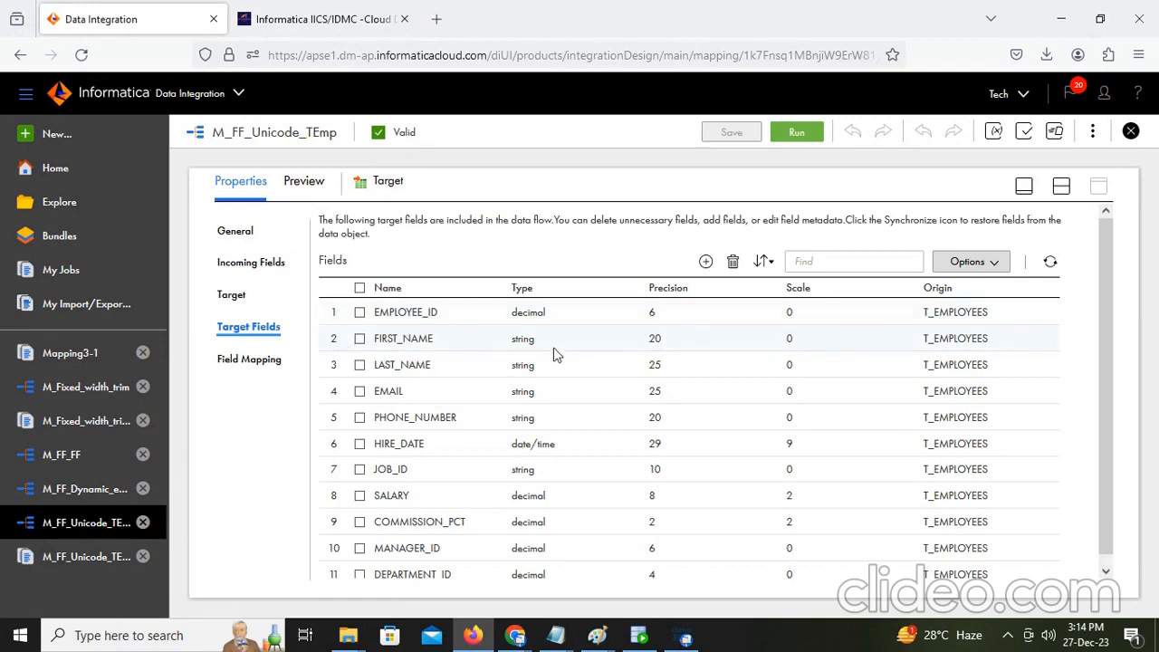
{"action": "left_click", "coordinate": [990, 262]}
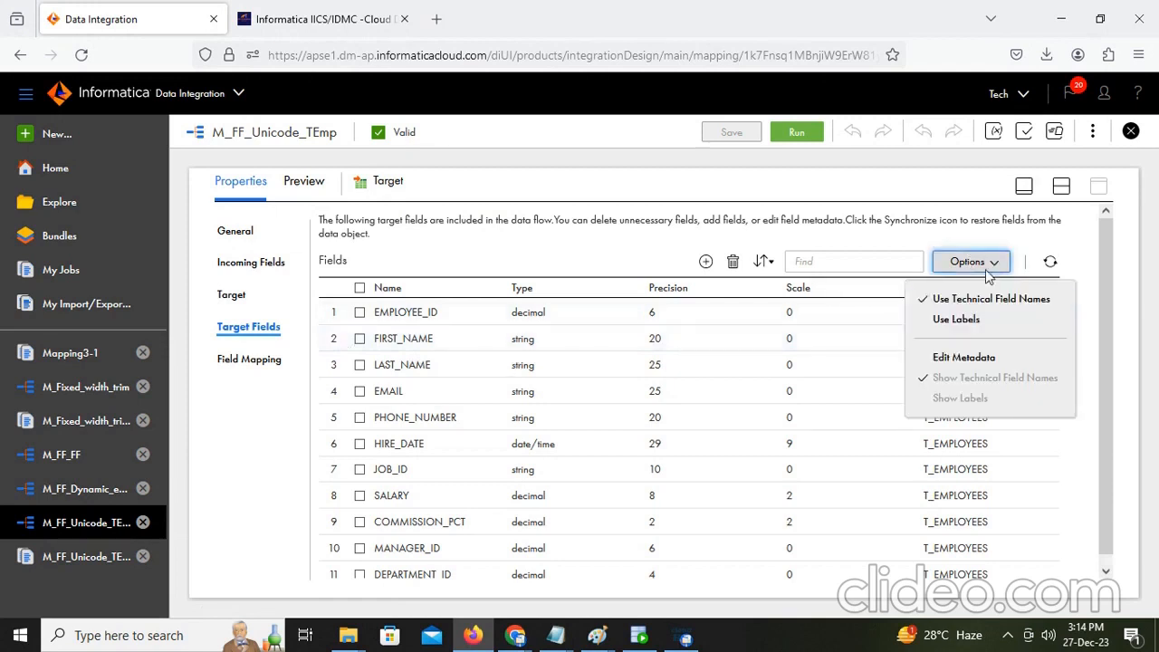
{"action": "left_click", "coordinate": [972, 359]}
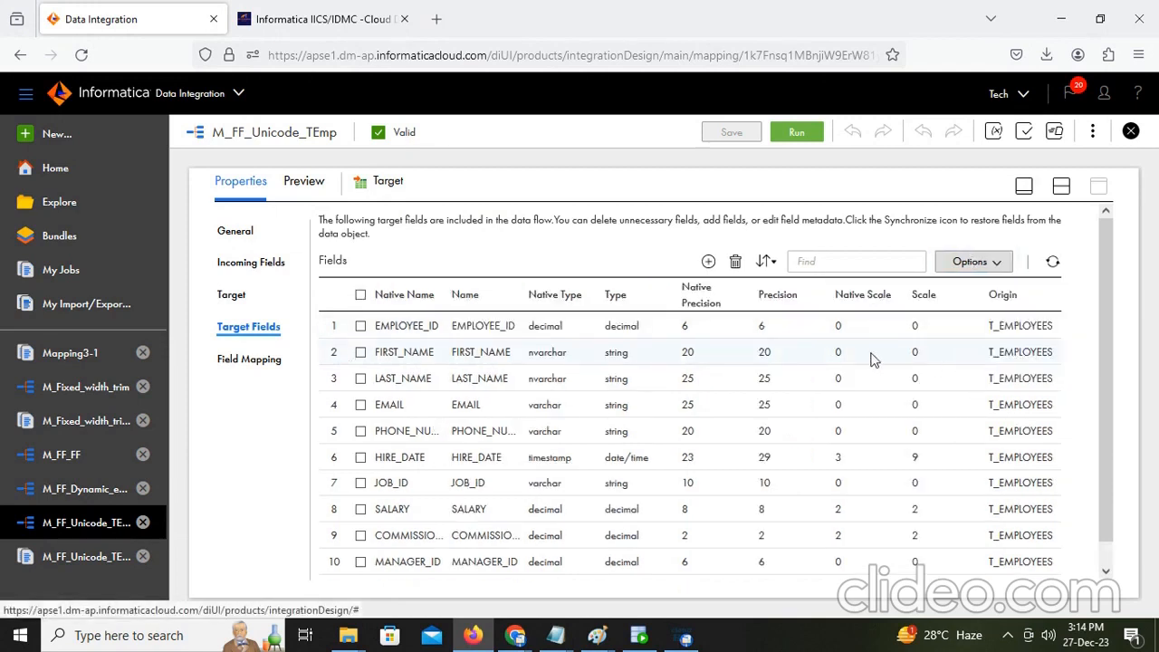
{"action": "left_click", "coordinate": [648, 363]}
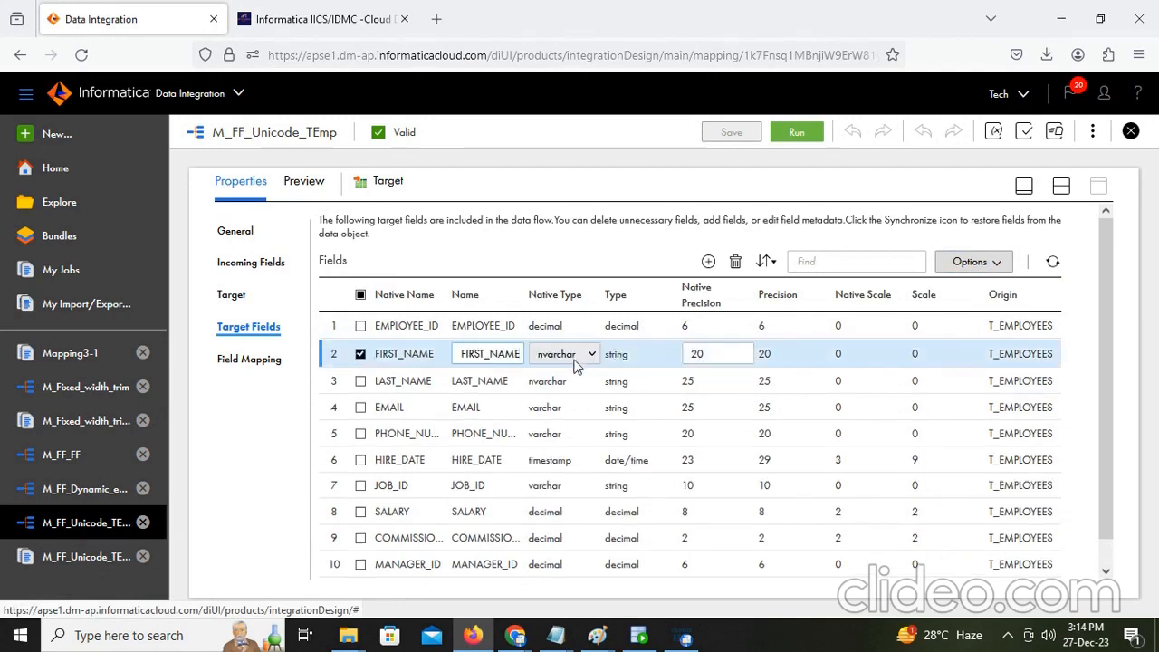
{"action": "left_click", "coordinate": [575, 361]}
{"action": "left_click", "coordinate": [576, 328]}
{"action": "left_click", "coordinate": [571, 389]}
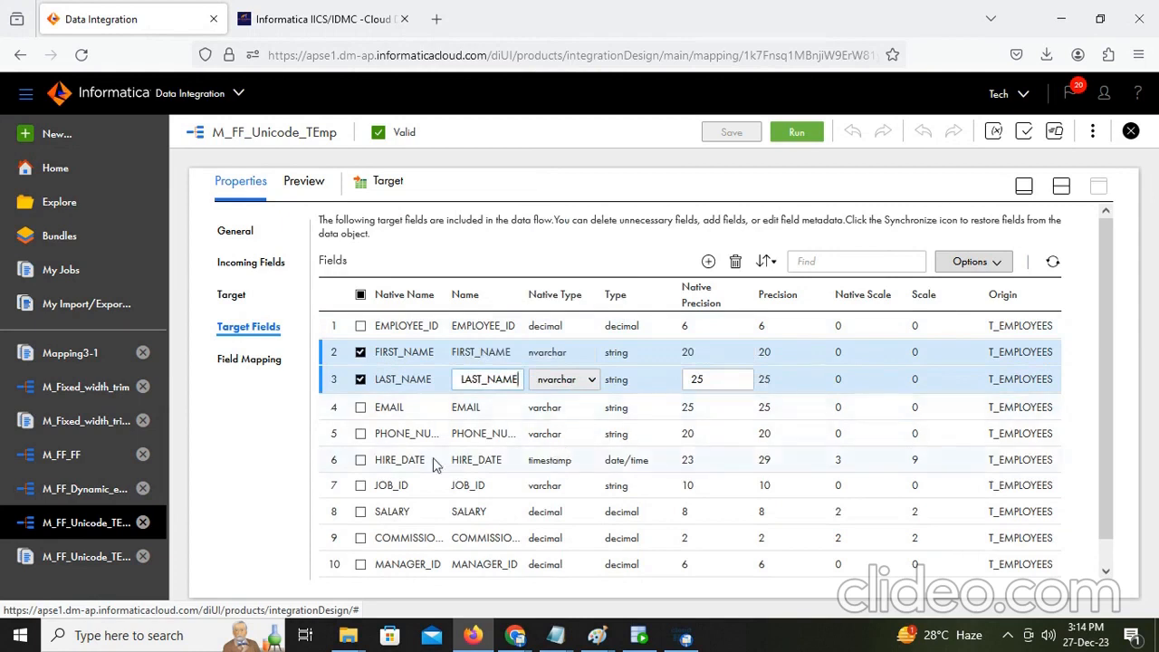
Step: Set the native type of the target field HIRE_DATE to date and look over the remaining target fields
{"action": "left_click", "coordinate": [362, 462]}
{"action": "left_click", "coordinate": [568, 460]}
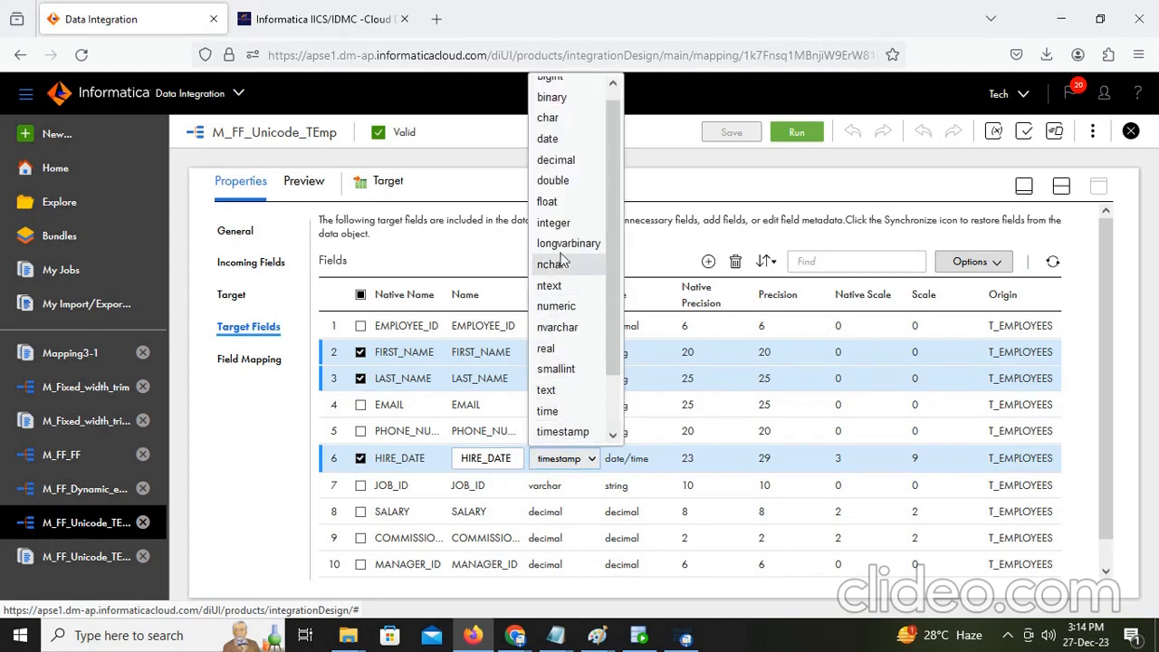
{"action": "left_click", "coordinate": [547, 140]}
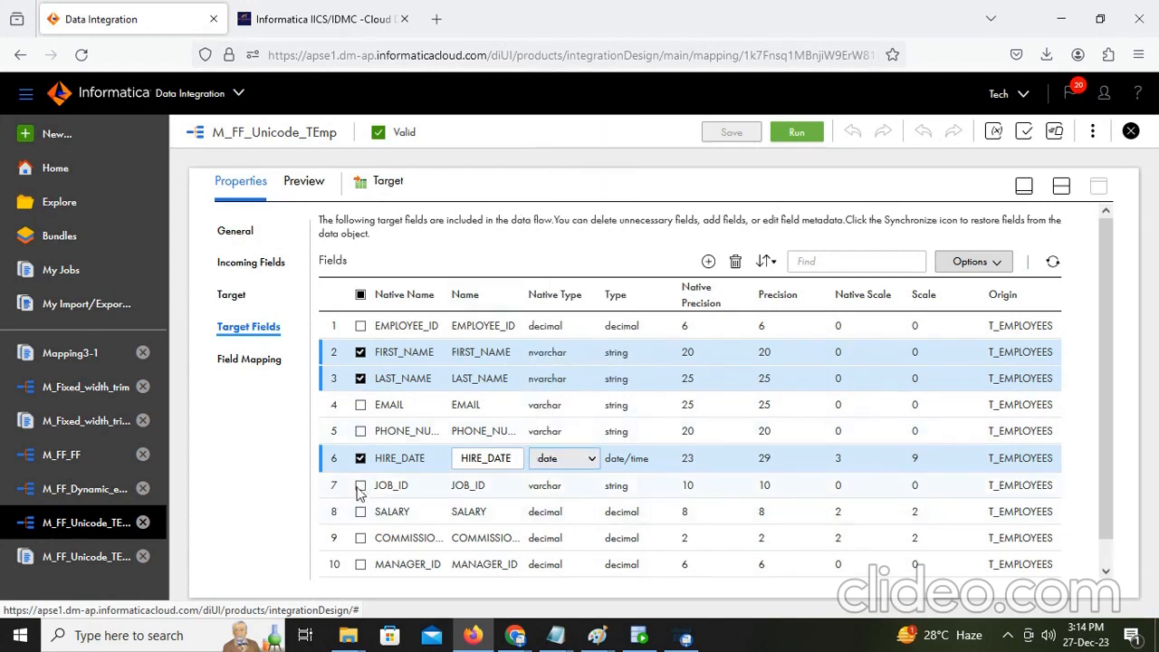
{"action": "scroll", "coordinate": [513, 514], "scroll_direction": "down", "scroll_amount": 1}
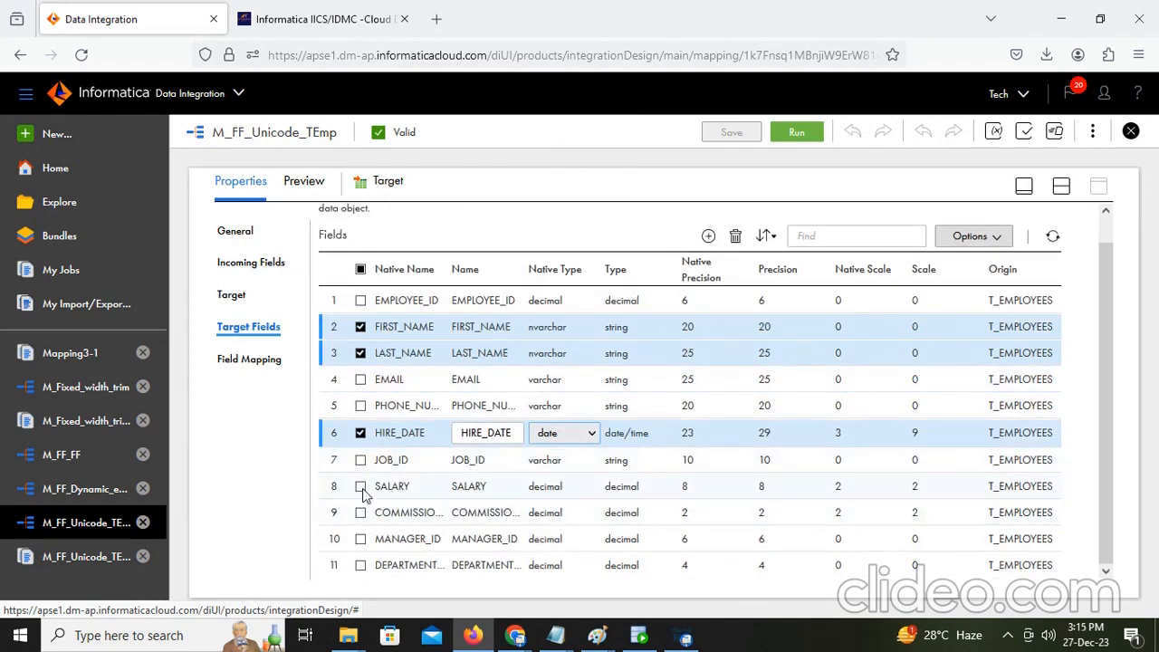
{"action": "scroll", "coordinate": [567, 556], "scroll_direction": "up", "scroll_amount": 1}
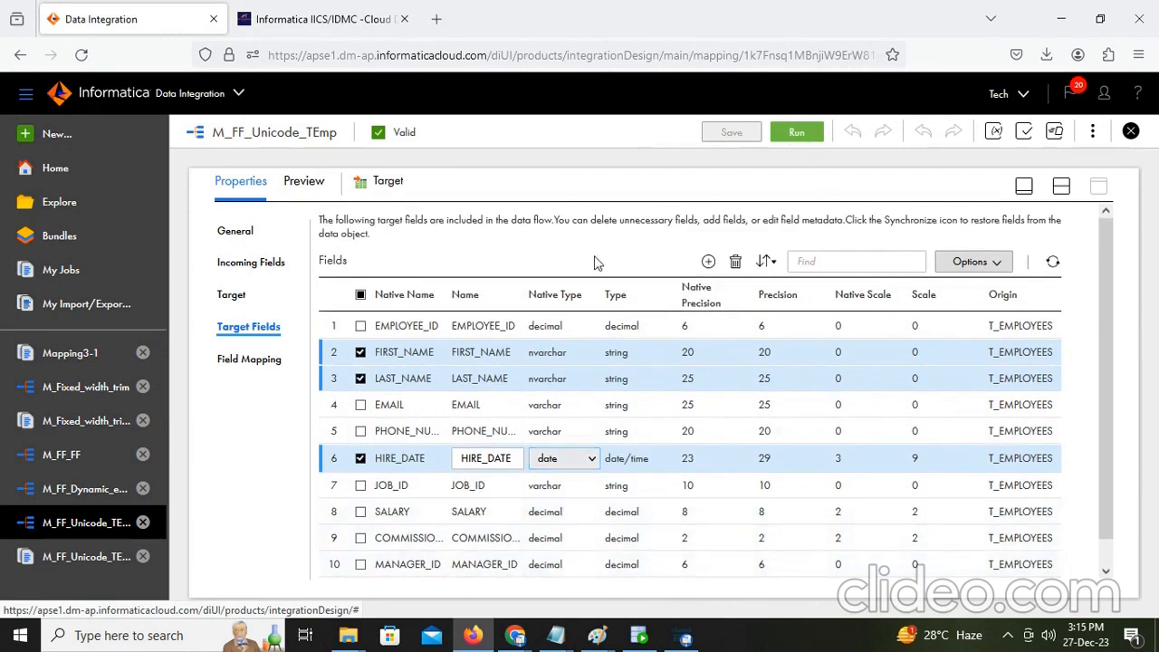
Step: Run the M_FF_Unicode_TEmp mapping and refresh its entry in My Jobs until the run finishes
{"action": "left_click", "coordinate": [785, 131]}
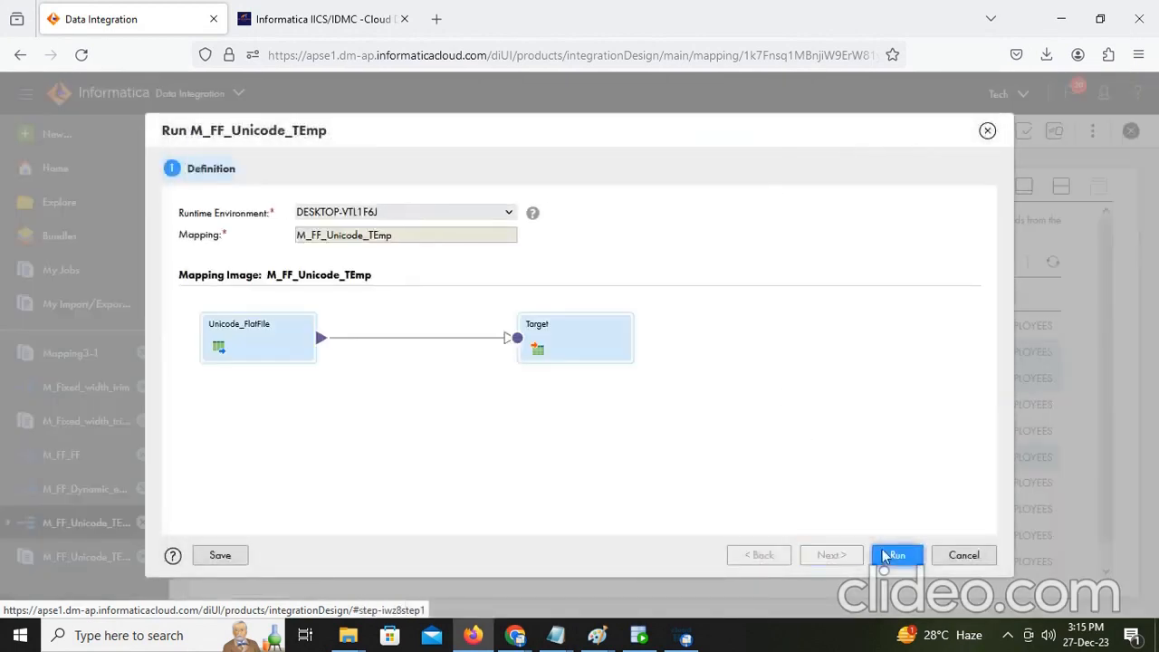
{"action": "left_click", "coordinate": [895, 554]}
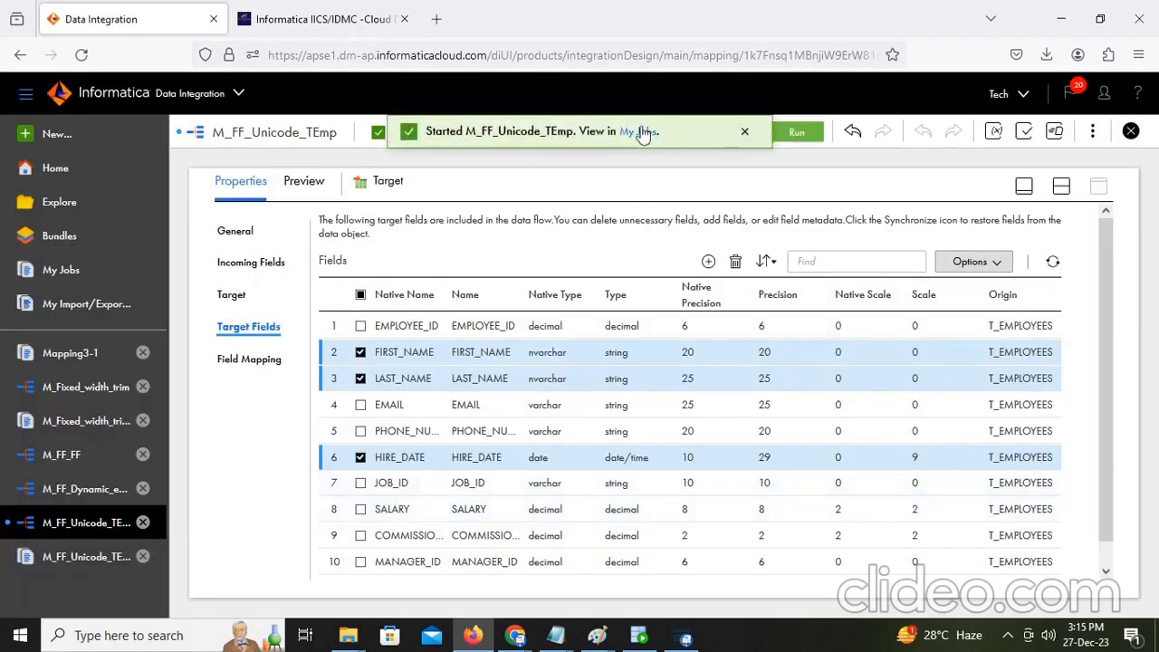
{"action": "left_click", "coordinate": [640, 132]}
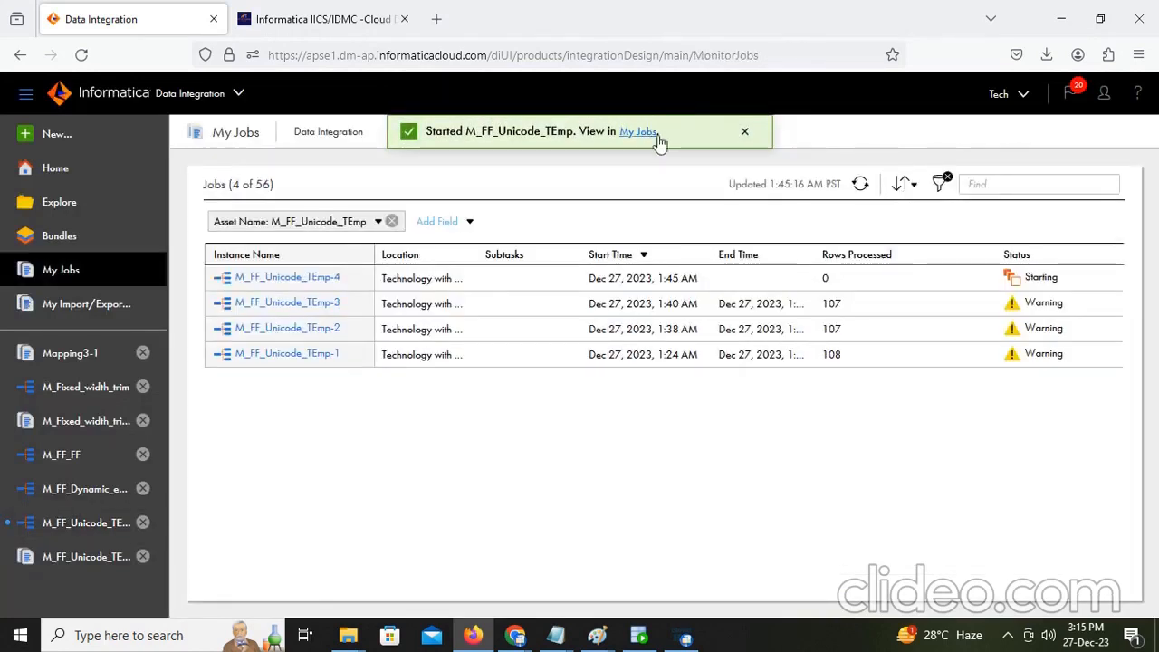
{"action": "left_click", "coordinate": [860, 185]}
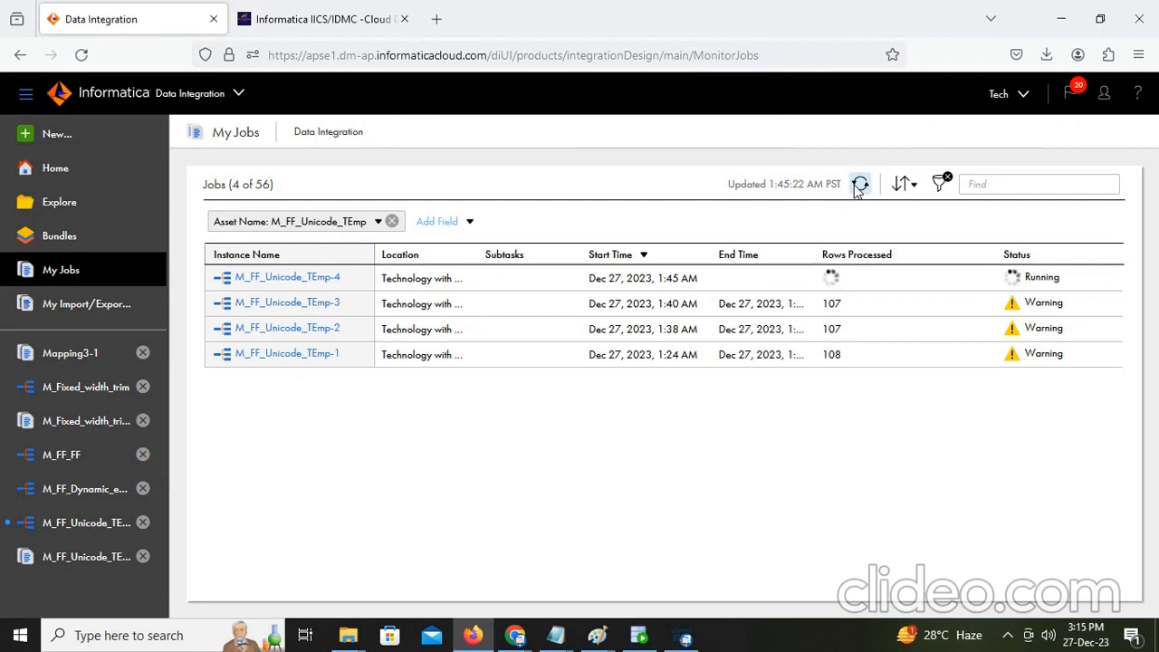
{"action": "left_click", "coordinate": [858, 187]}
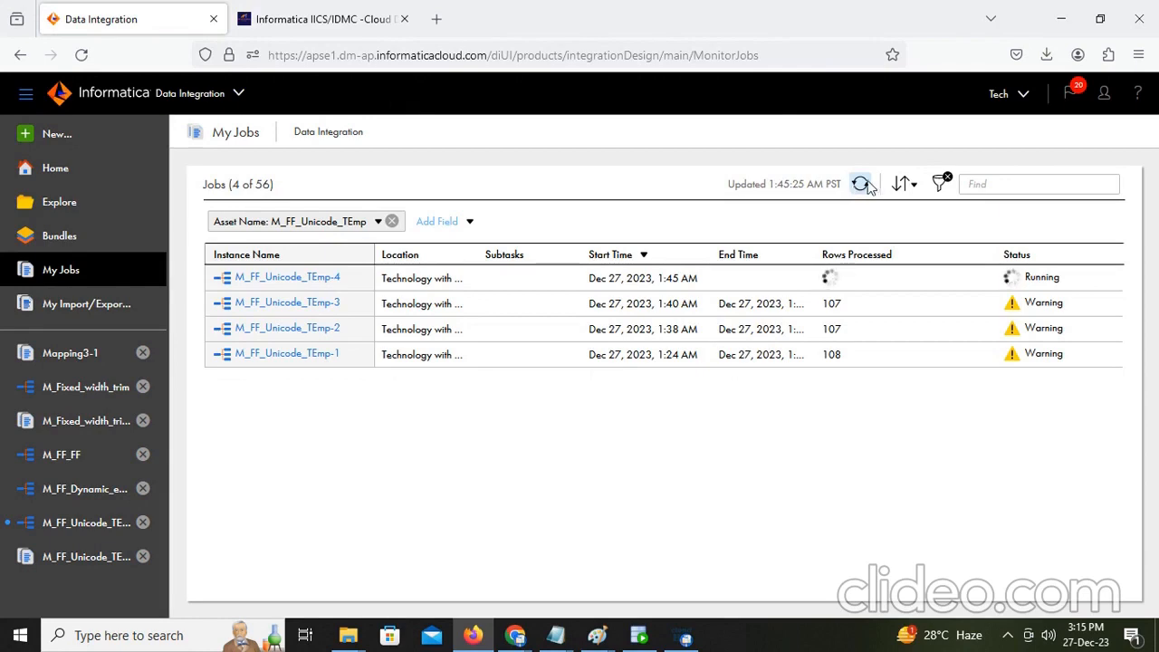
{"action": "left_click", "coordinate": [863, 185]}
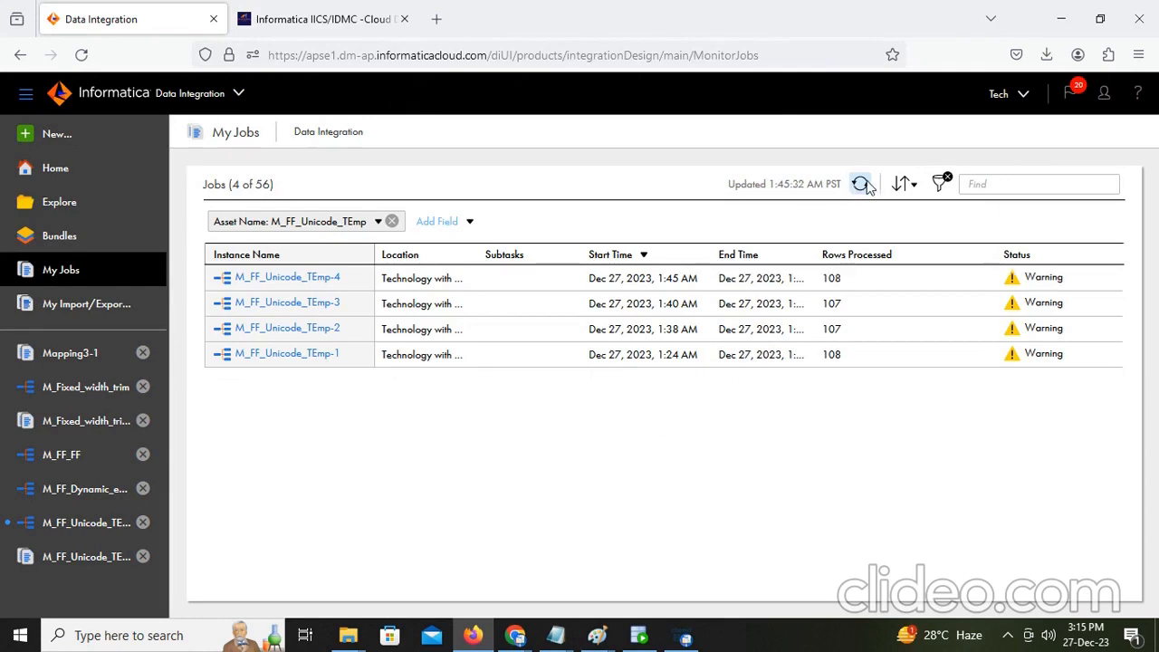
Step: Switch to Oracle SQL Developer and run select * from t_employees to check the loaded rows
{"action": "left_click", "coordinate": [639, 636]}
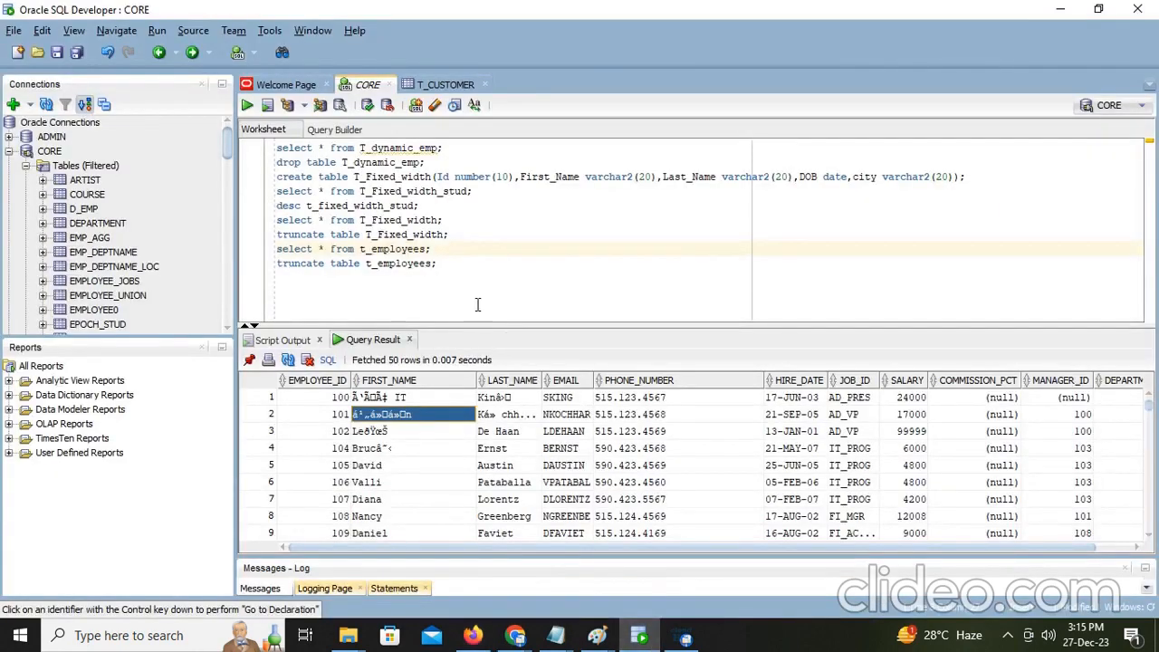
{"action": "left_click", "coordinate": [452, 246]}
{"action": "key", "text": "ctrl+Return"}
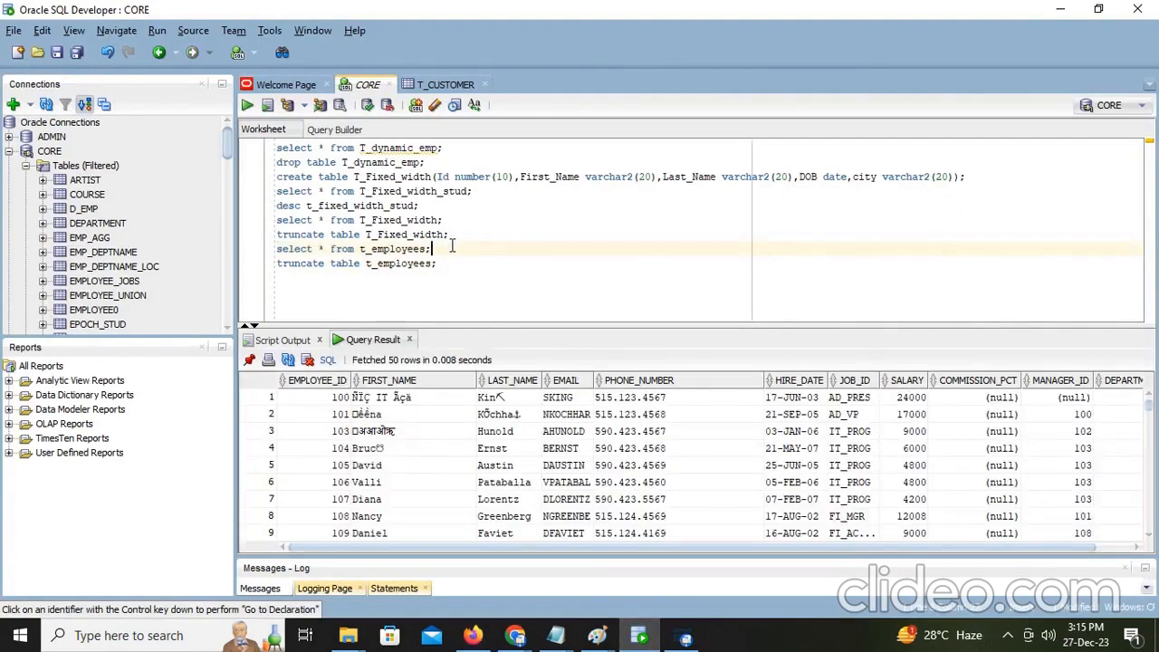
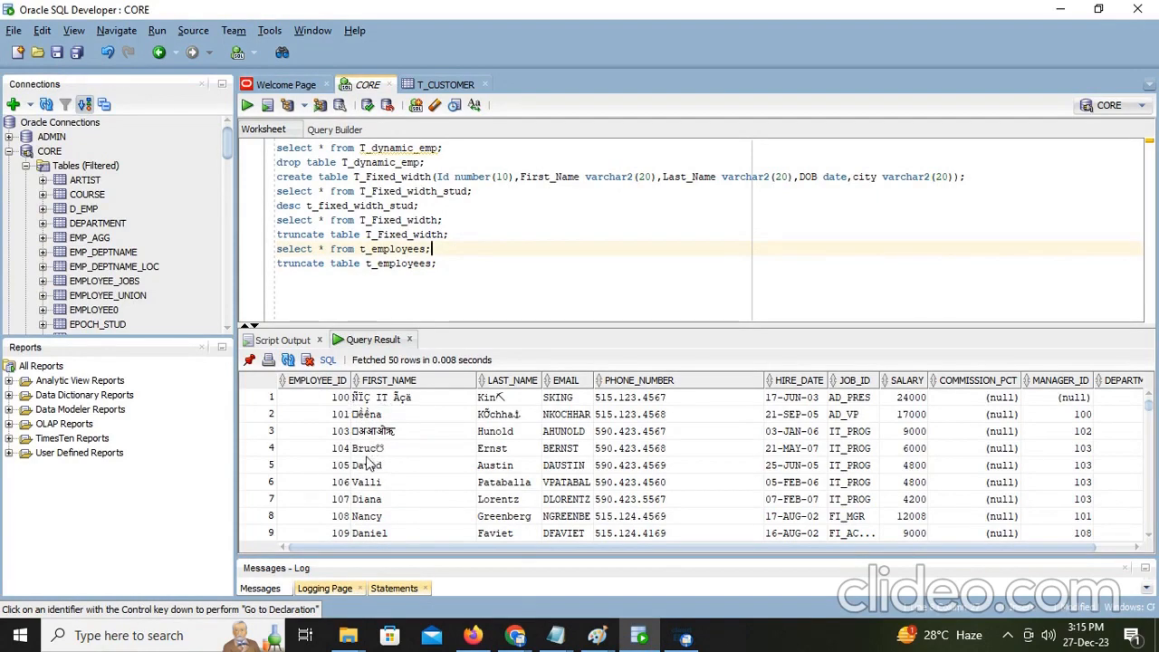
{"action": "left_click", "coordinate": [694, 641]}
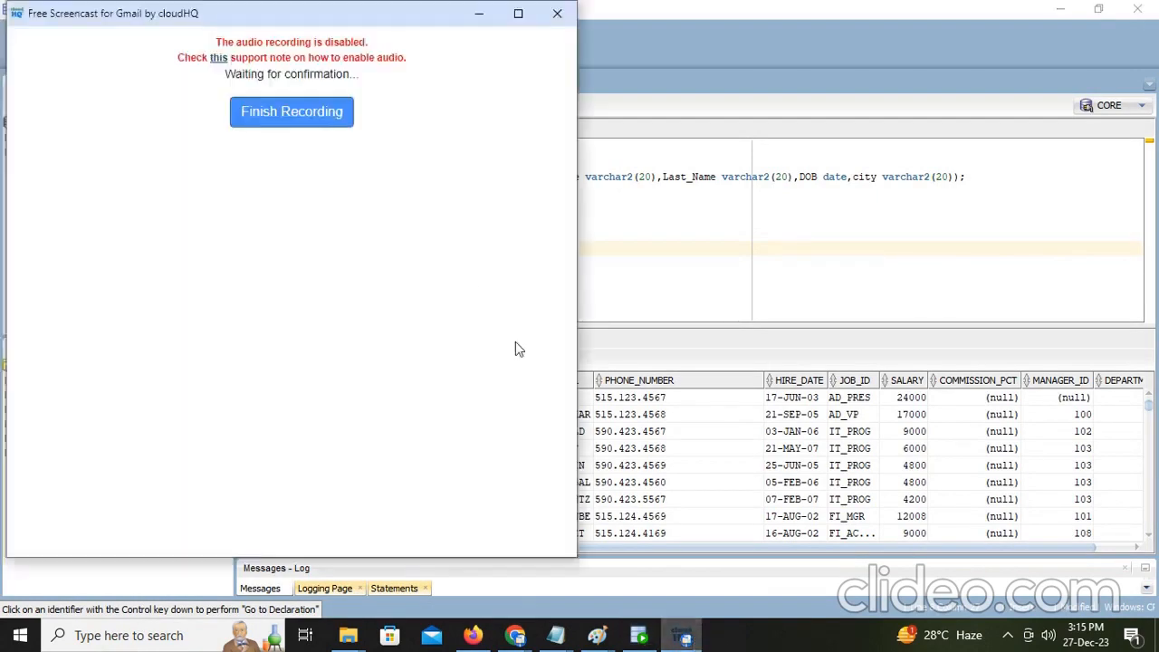
{"action": "left_click", "coordinate": [311, 117]}
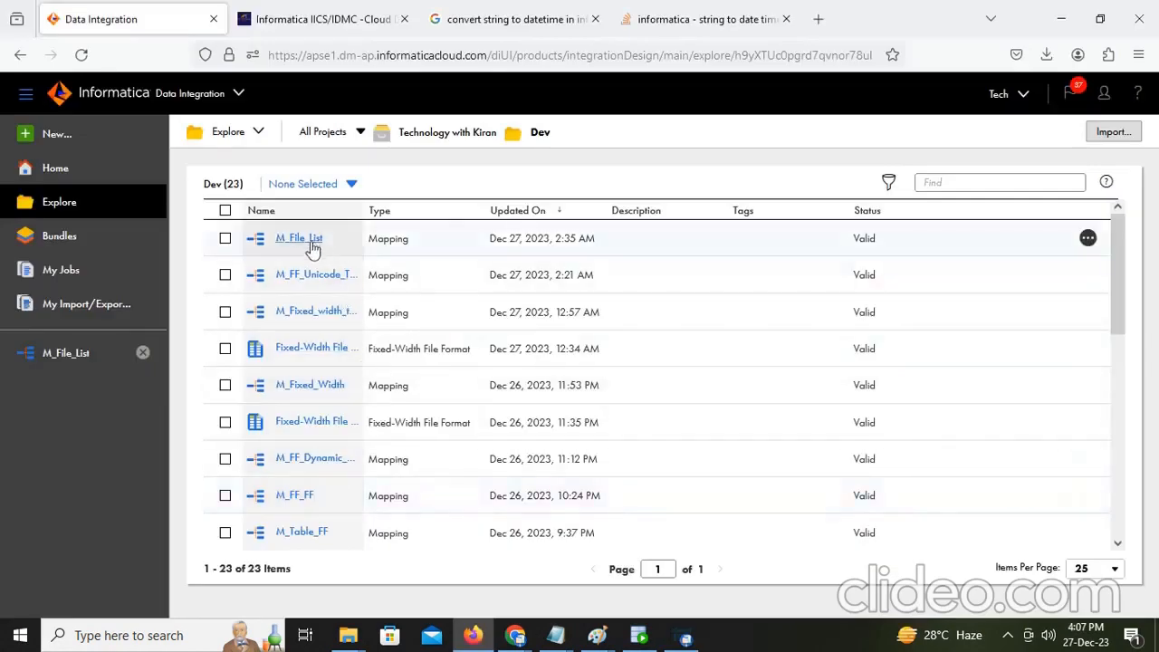
Step: Open the M_File_List mapping and bring up the source details of its Source transformation
{"action": "left_click", "coordinate": [311, 243]}
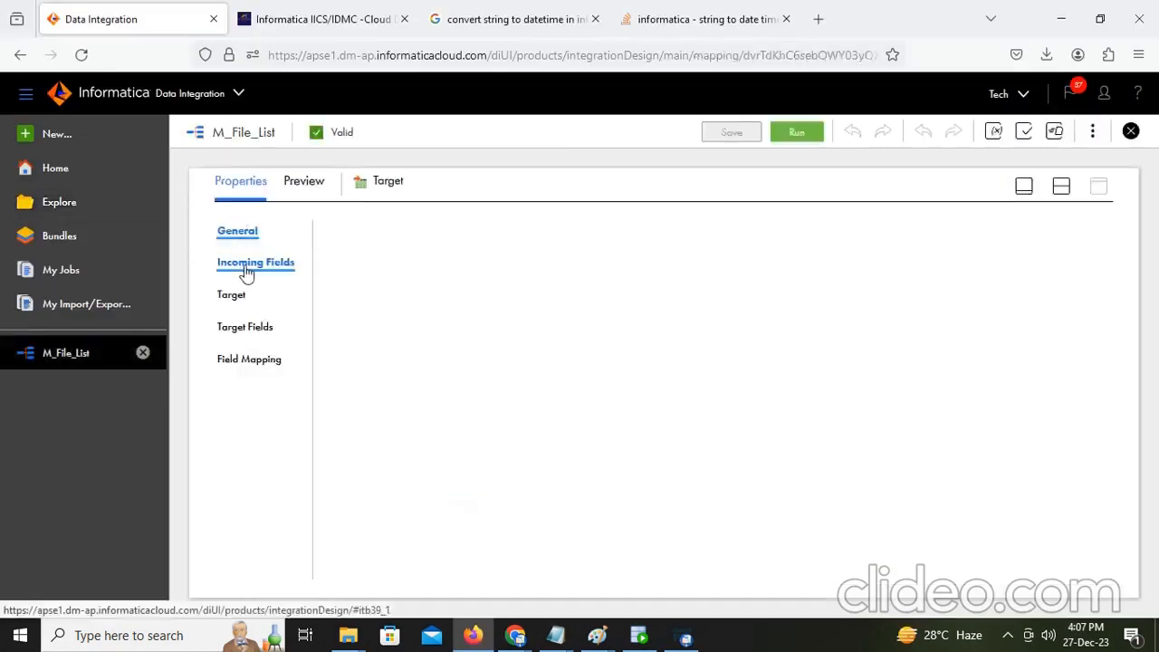
{"action": "left_click", "coordinate": [1061, 187]}
{"action": "left_click", "coordinate": [403, 327]}
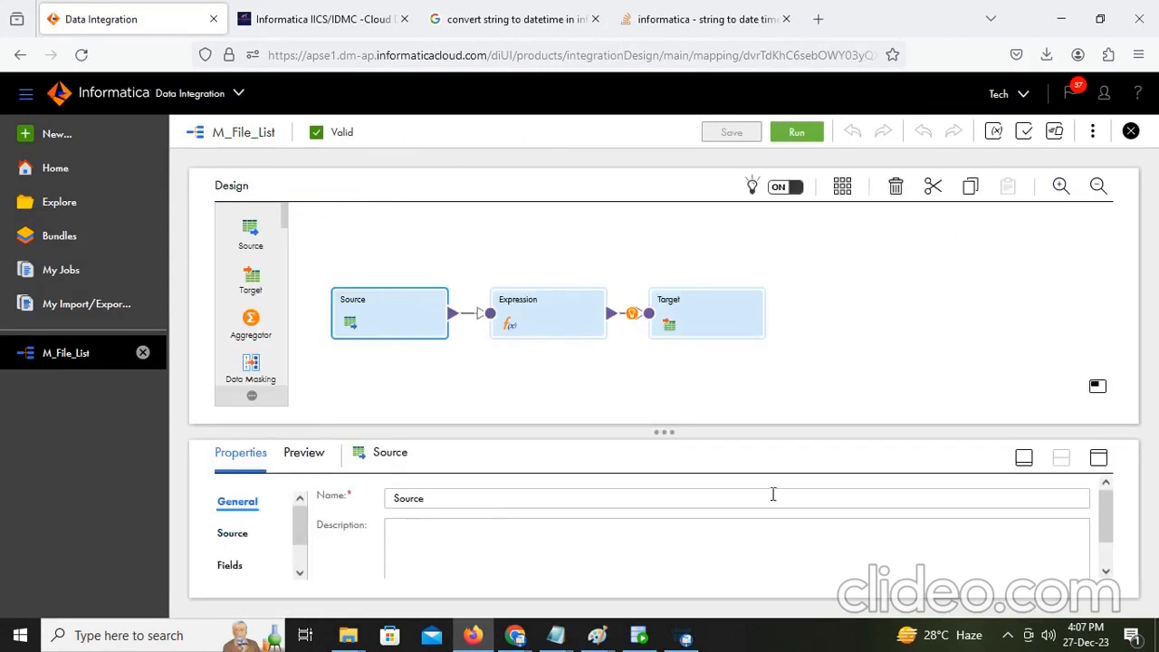
{"action": "left_click", "coordinate": [1099, 457]}
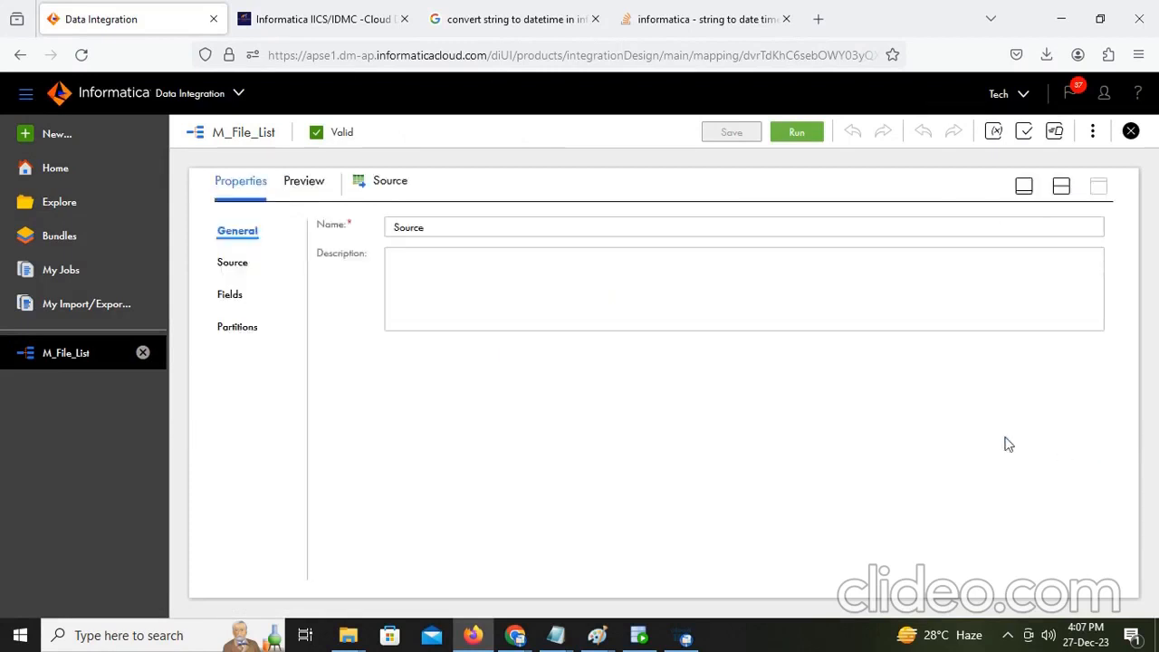
{"action": "left_click", "coordinate": [246, 263]}
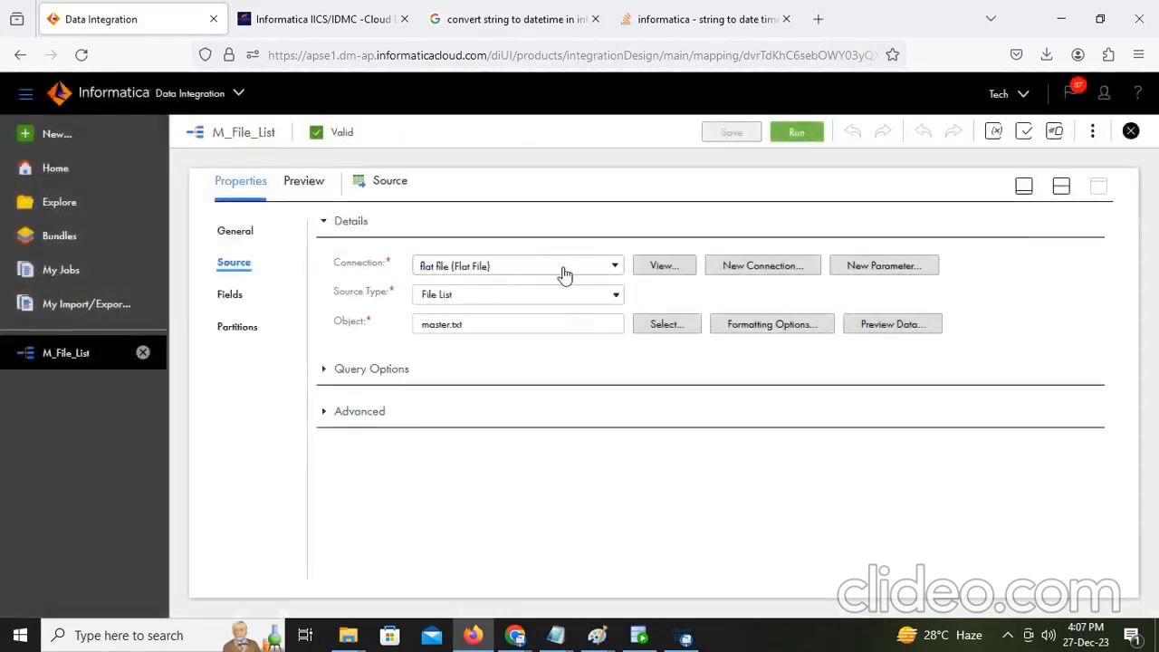
Step: View the details of the source's flat file connection and copy its directory path
{"action": "left_click", "coordinate": [666, 270]}
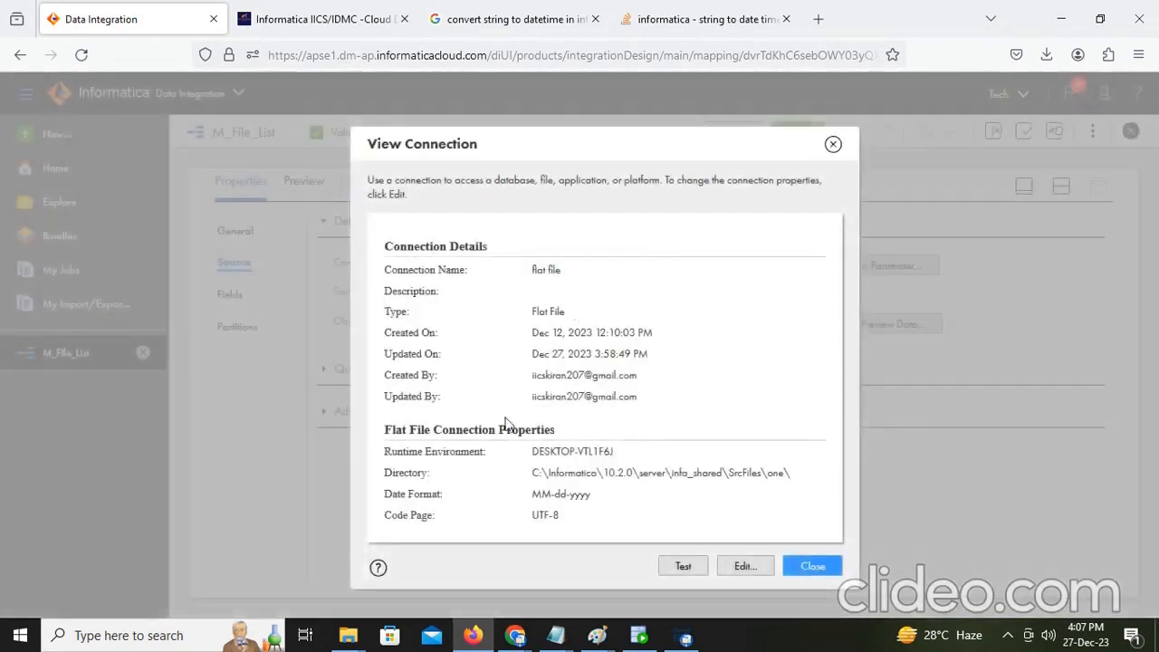
{"action": "left_click_drag", "start_coordinate": [536, 454], "coordinate": [791, 477]}
{"action": "key", "text": "ctrl+c"}
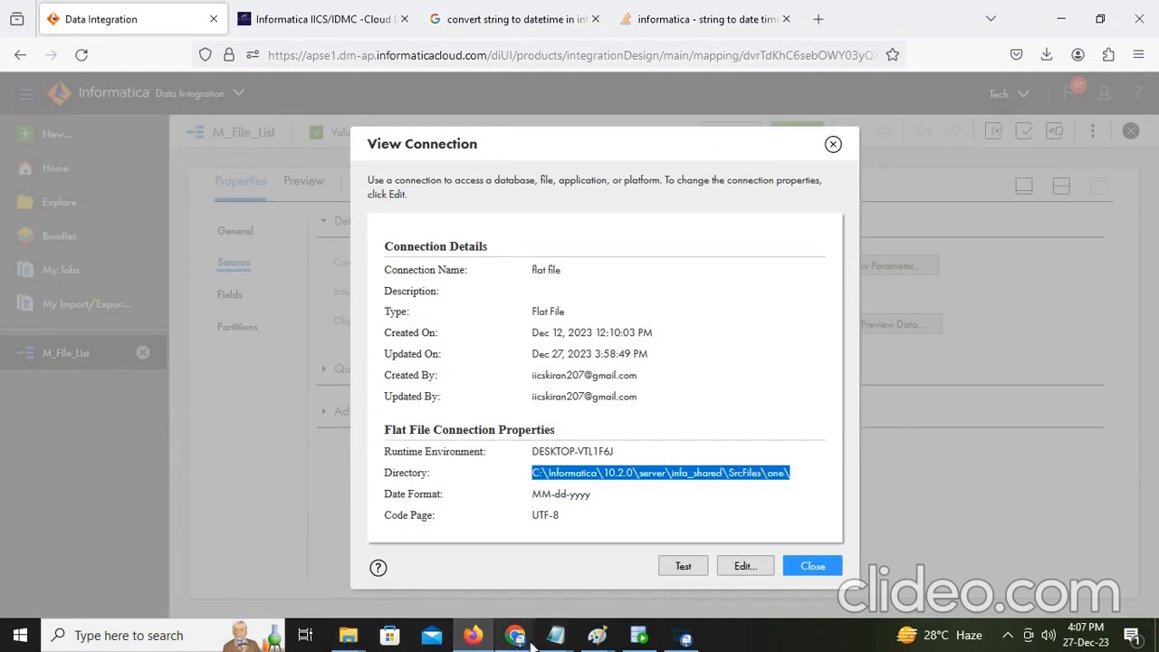
Step: Switch to File Explorer and go to the folder C:\Informatica\10.2.0\server\infa_shared\SrcFiles\one\ using the copied path
{"action": "left_click", "coordinate": [348, 635]}
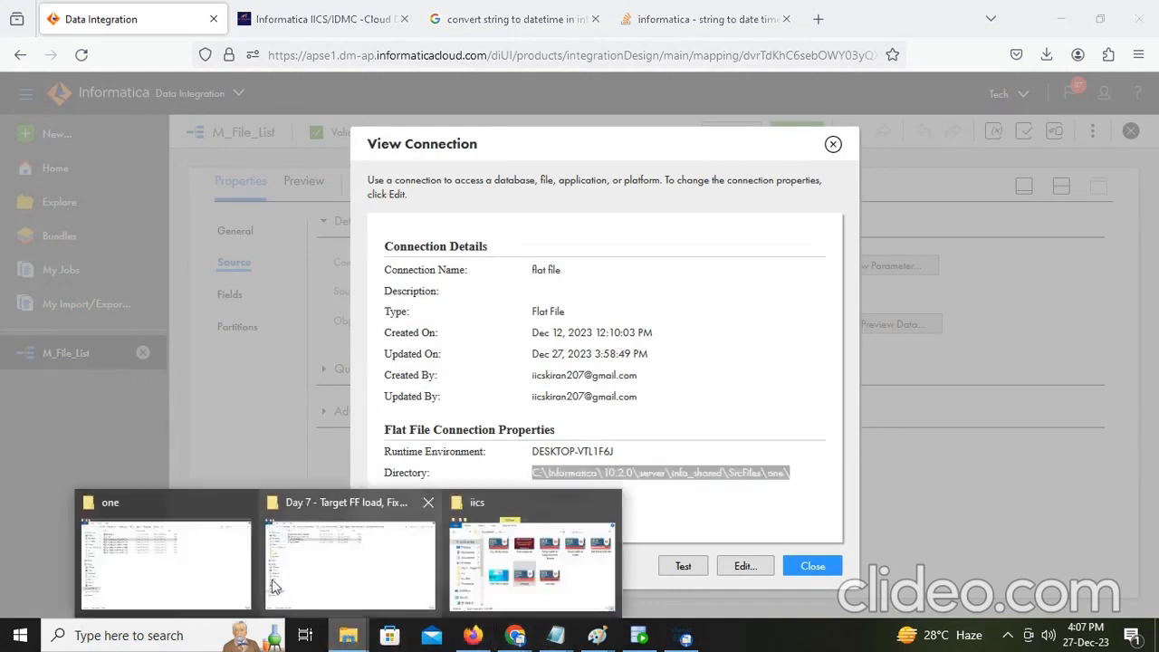
{"action": "left_click", "coordinate": [252, 580]}
{"action": "left_click", "coordinate": [603, 52]}
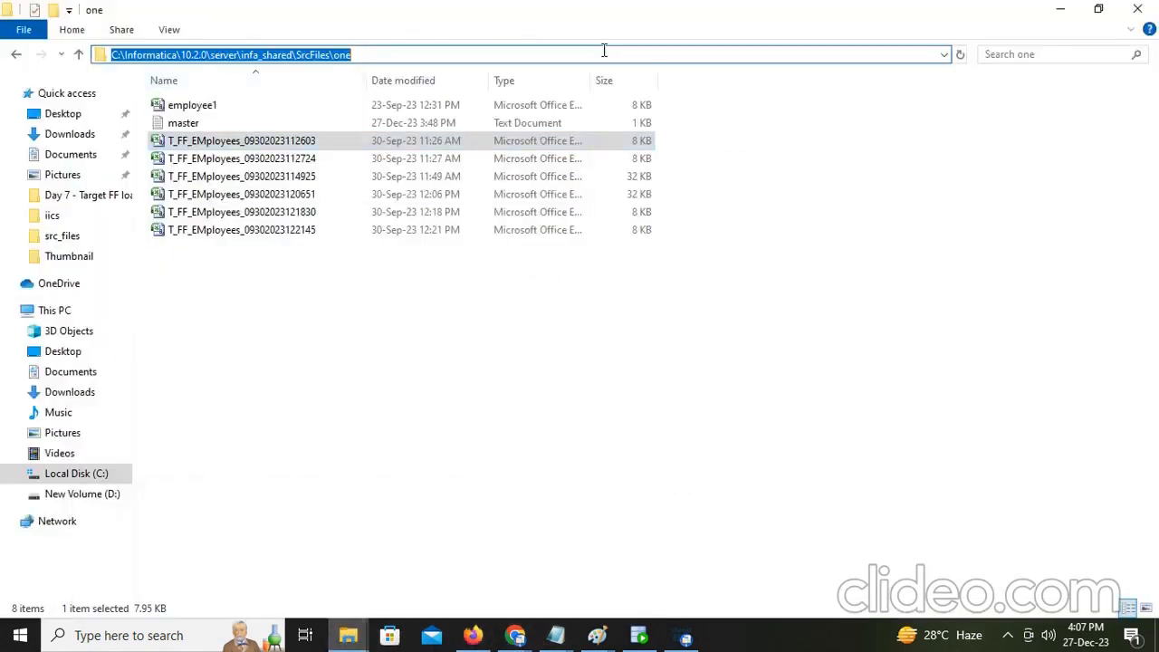
{"action": "key", "text": "ctrl+v"}
{"action": "key", "text": "Return"}
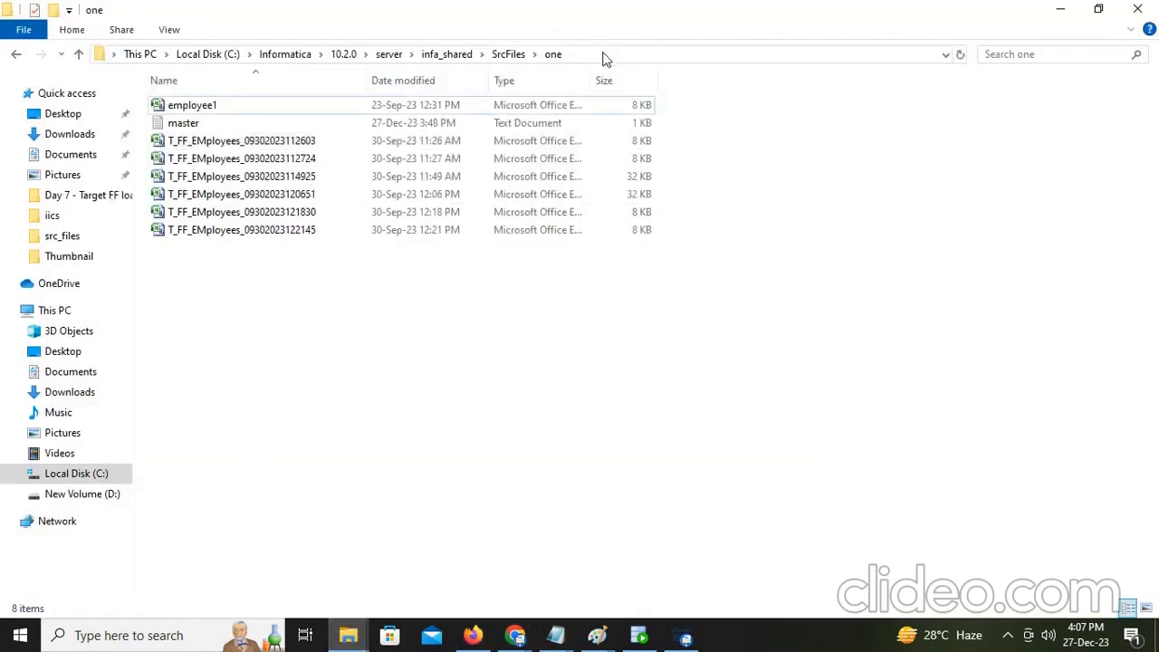
Step: Open the master text file, review the employee file paths listed in it, and close it
{"action": "left_click", "coordinate": [174, 126]}
{"action": "double_click", "coordinate": [176, 127]}
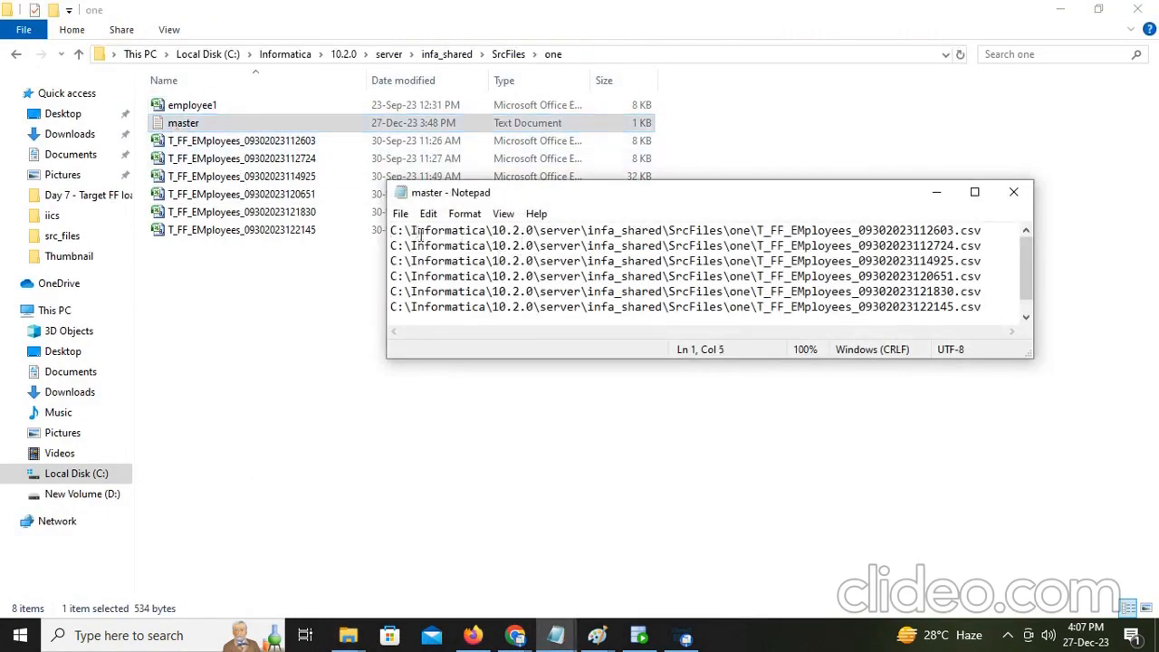
{"action": "left_click", "coordinate": [432, 277]}
{"action": "scroll", "coordinate": [435, 307], "scroll_direction": "down", "scroll_amount": 1}
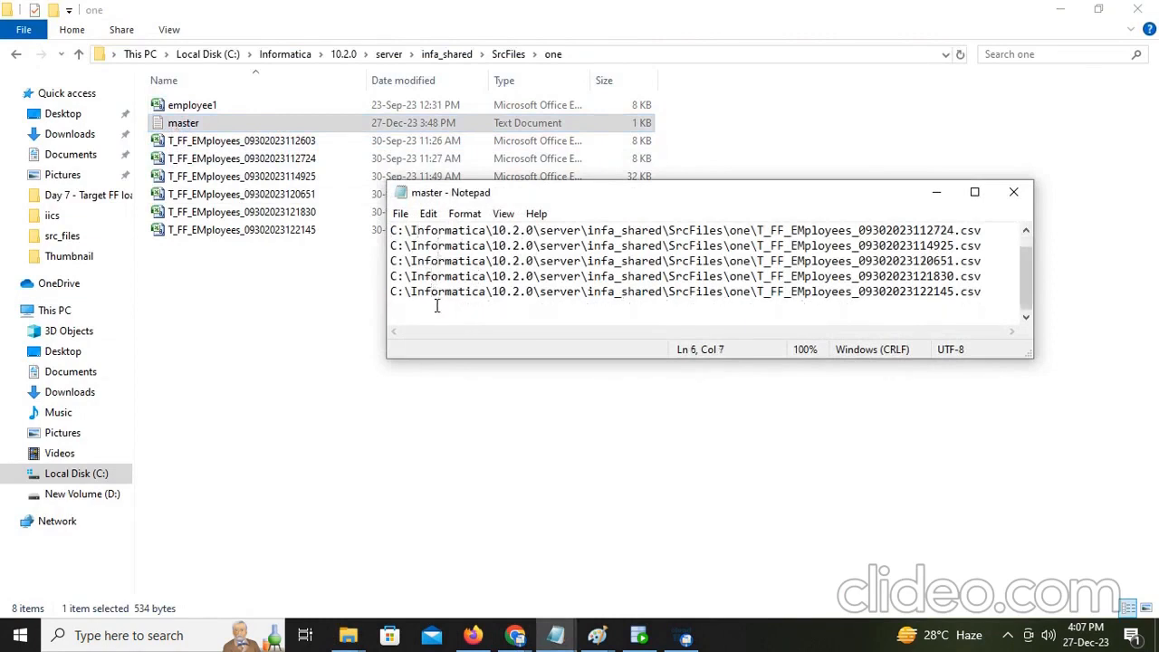
{"action": "scroll", "coordinate": [437, 306], "scroll_direction": "up", "scroll_amount": 1}
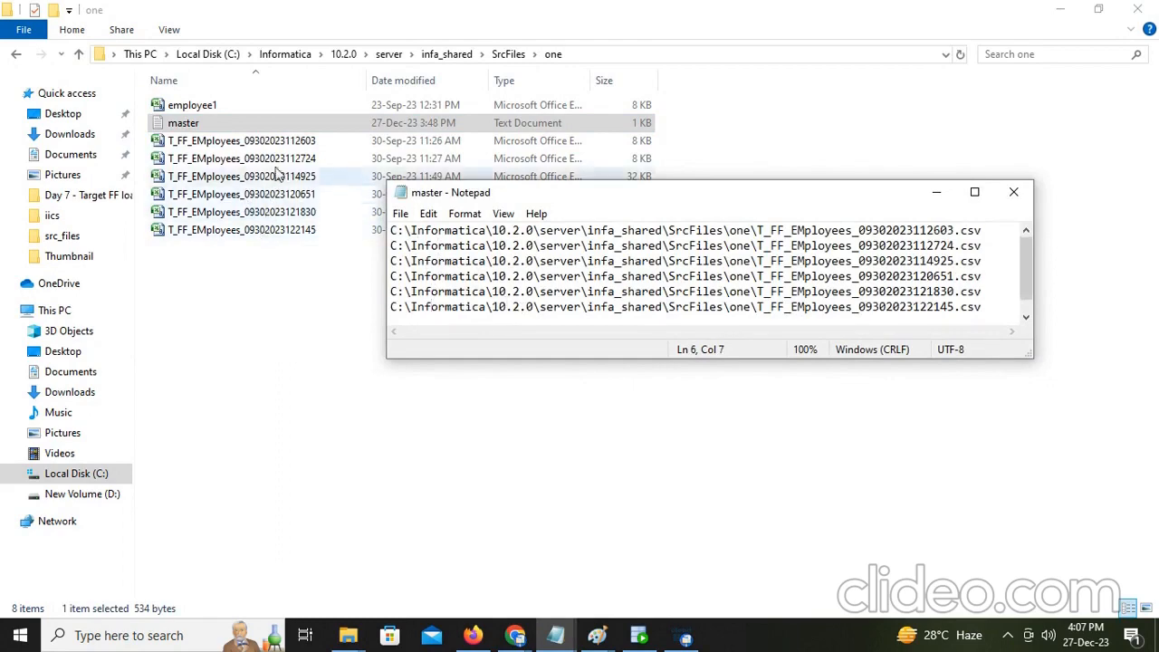
{"action": "left_click", "coordinate": [1014, 192]}
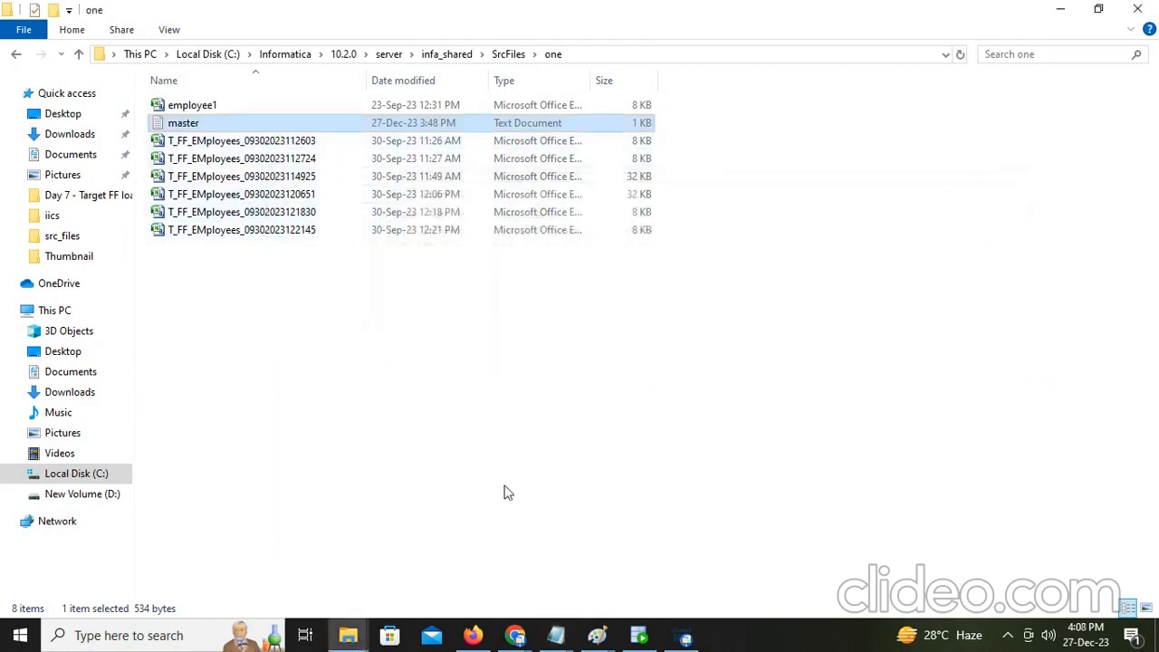
Step: Switch back to Informatica, check the flat file connection's date format, test the connection and close its details
{"action": "left_click", "coordinate": [473, 636]}
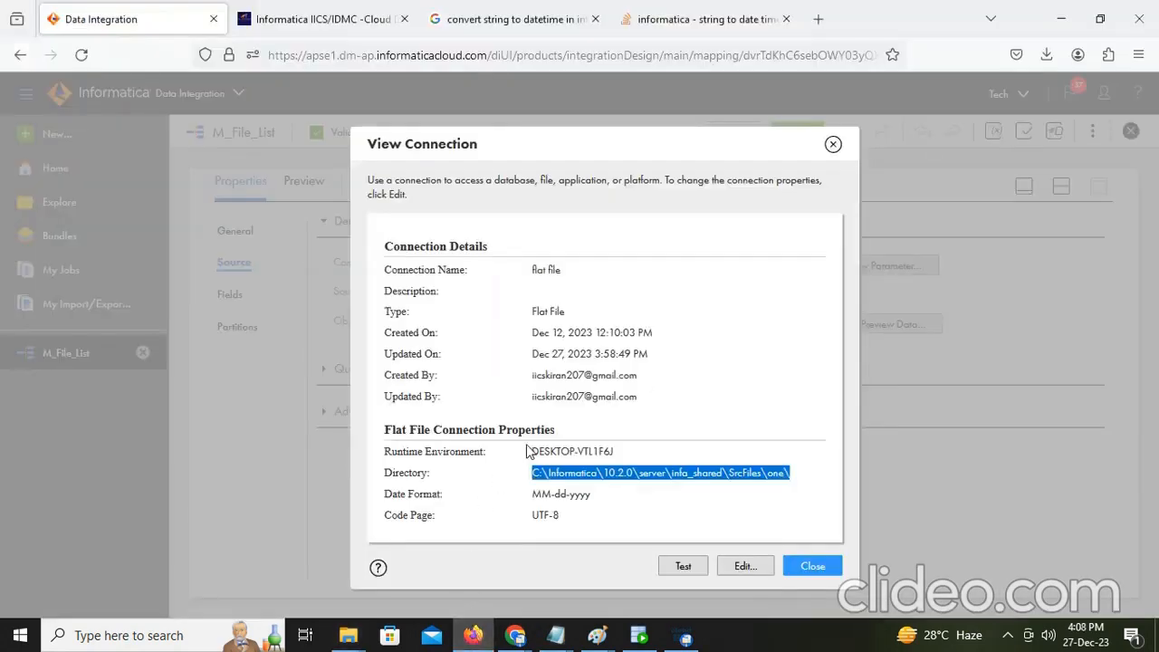
{"action": "left_click_drag", "start_coordinate": [534, 496], "coordinate": [591, 494]}
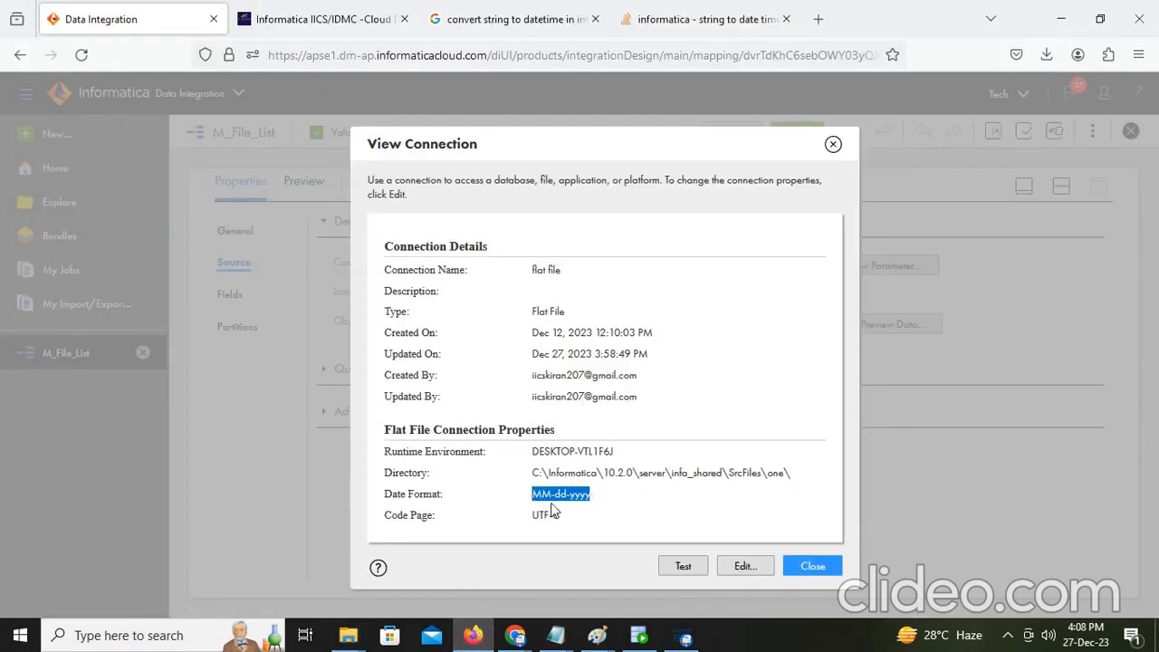
{"action": "left_click", "coordinate": [684, 566]}
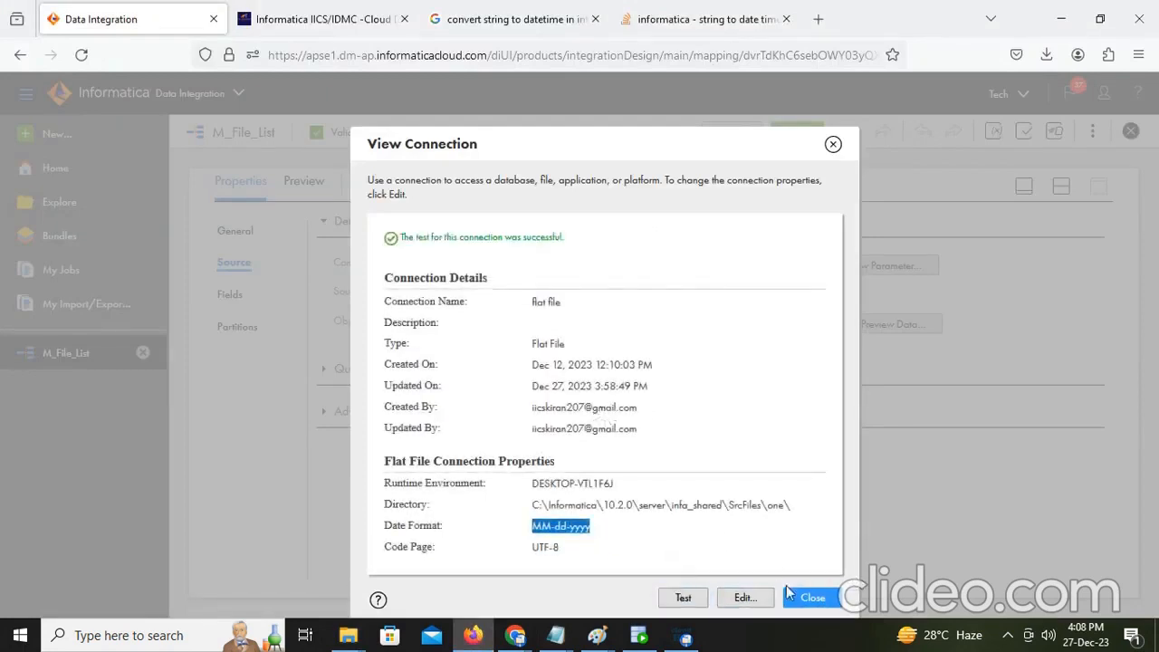
{"action": "left_click", "coordinate": [822, 602]}
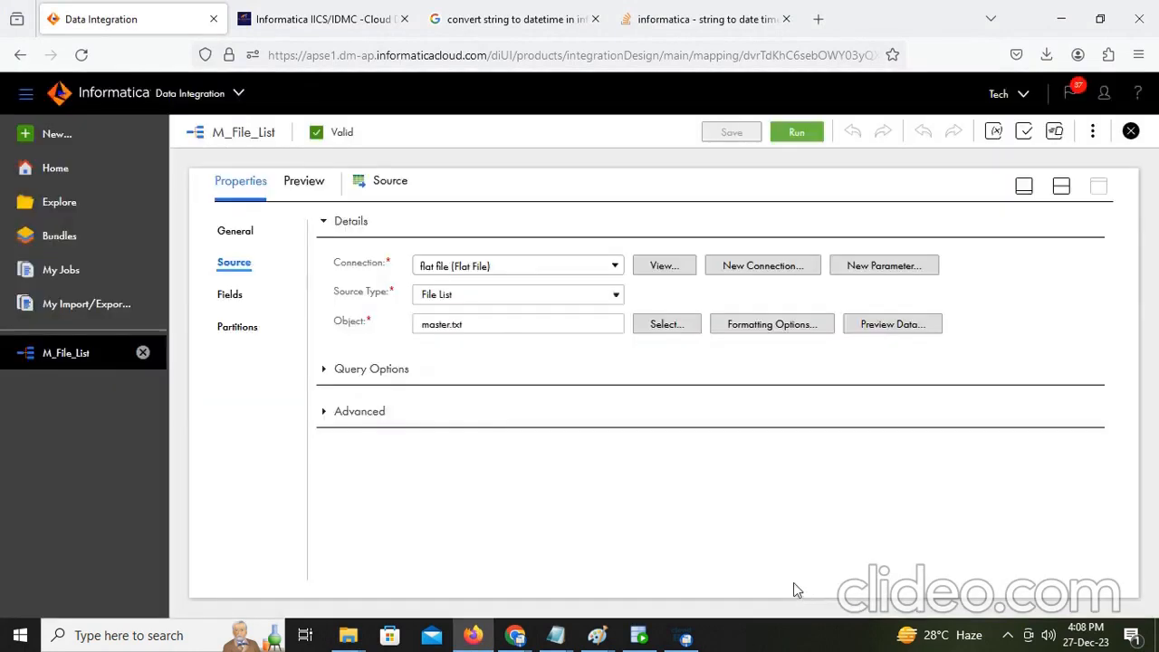
Step: Show the Source transformation's fields and select the hiredate field to check its type
{"action": "left_click", "coordinate": [231, 304]}
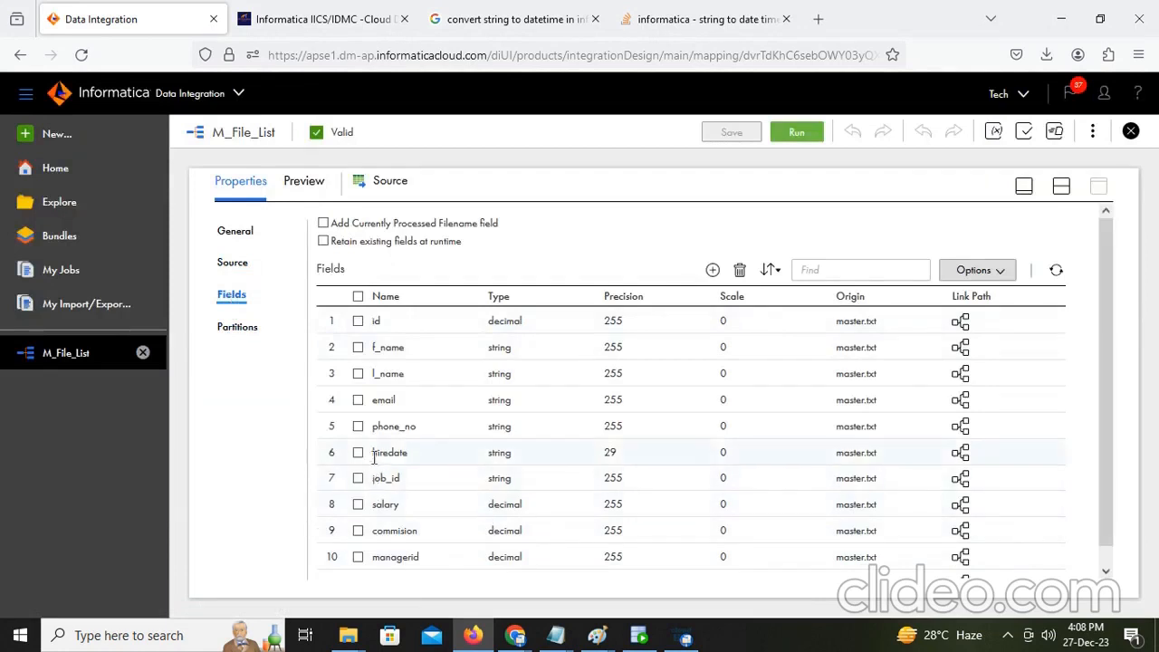
{"action": "left_click_drag", "start_coordinate": [511, 457], "coordinate": [352, 457]}
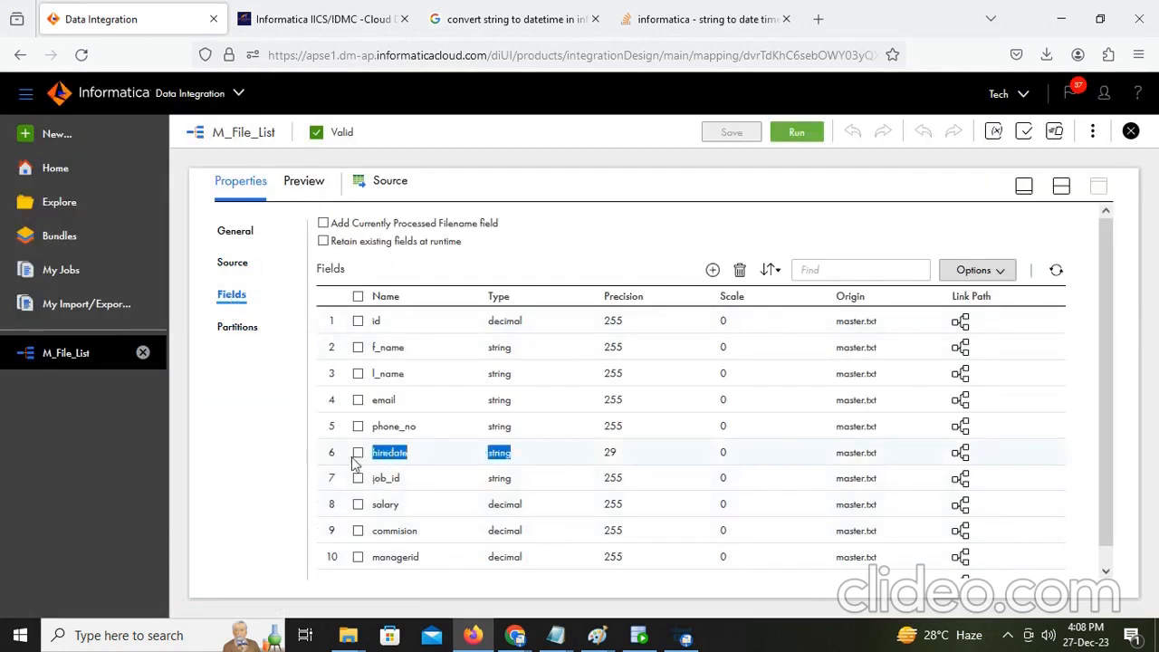
{"action": "left_click", "coordinate": [358, 452]}
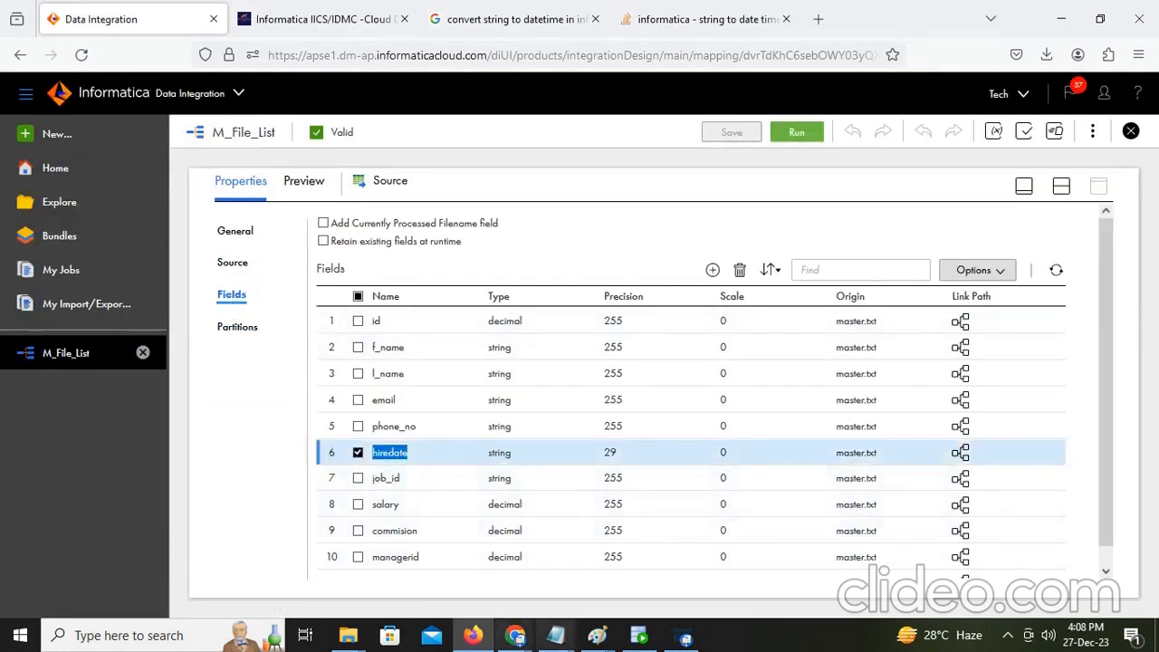
Step: Close the s_FF_CUSTOMER_fw and M_Table_FF_1 Notepad windows
{"action": "mouse_move", "coordinate": [558, 641]}
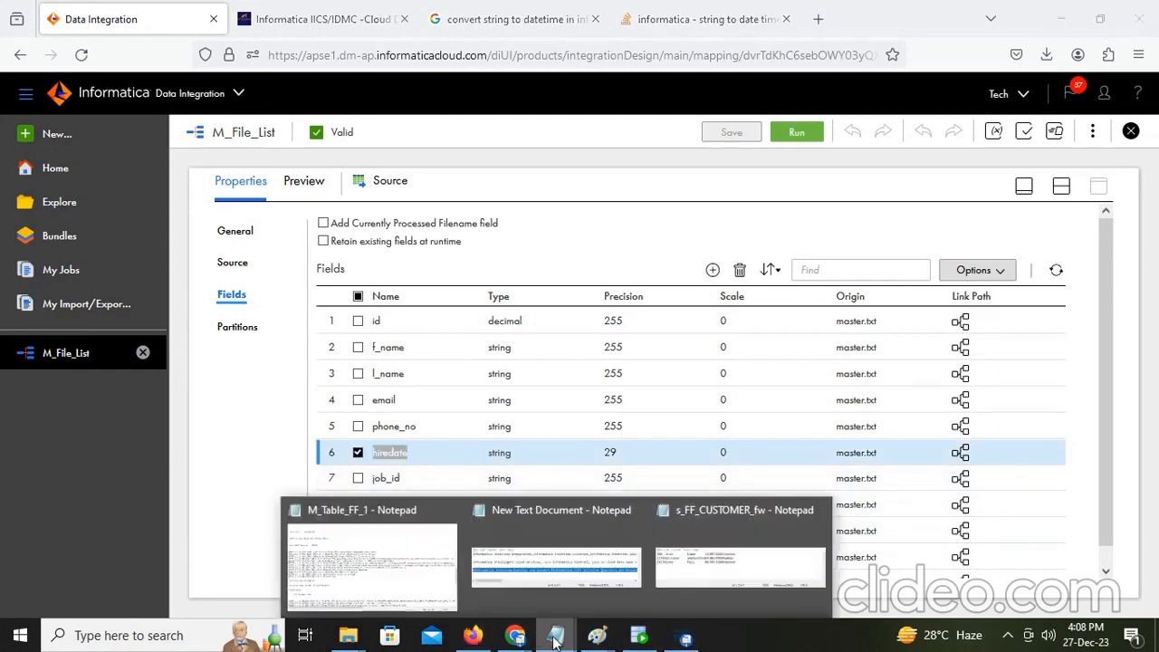
{"action": "mouse_move", "coordinate": [736, 565]}
{"action": "mouse_move", "coordinate": [388, 566]}
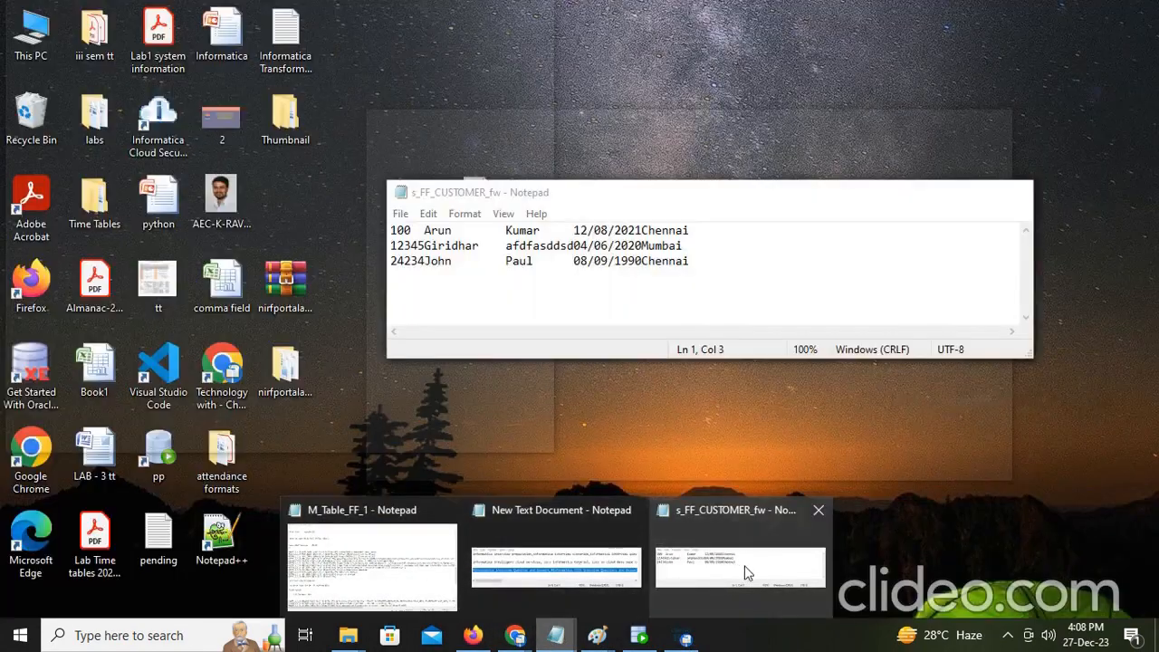
{"action": "left_click", "coordinate": [818, 510]}
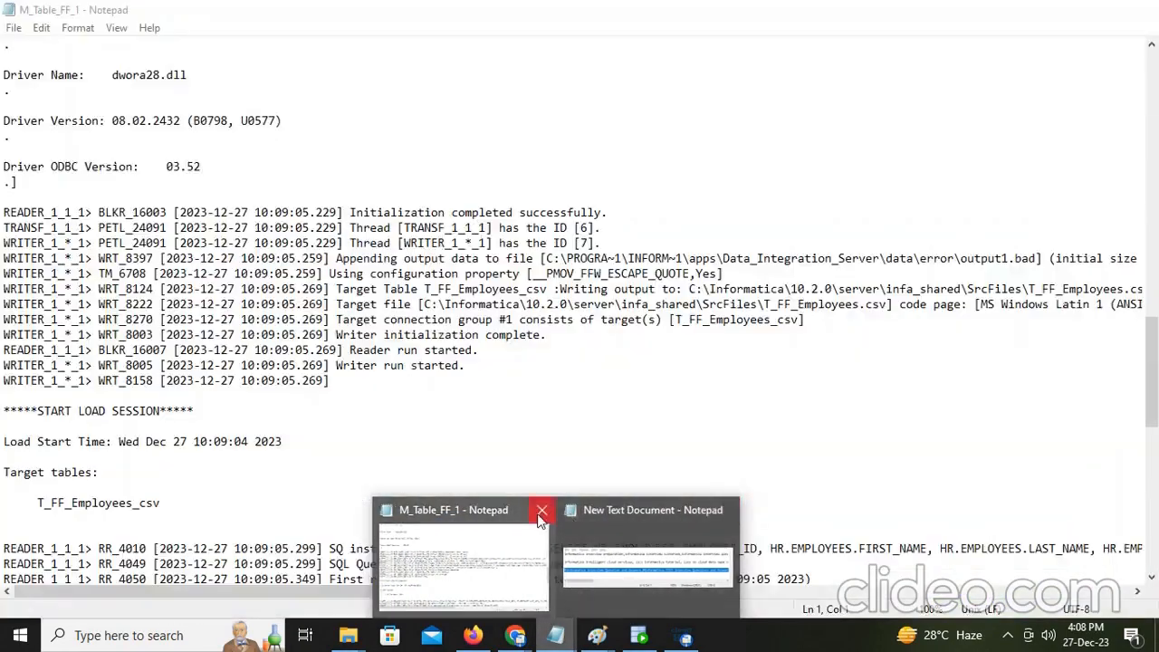
{"action": "left_click", "coordinate": [542, 513]}
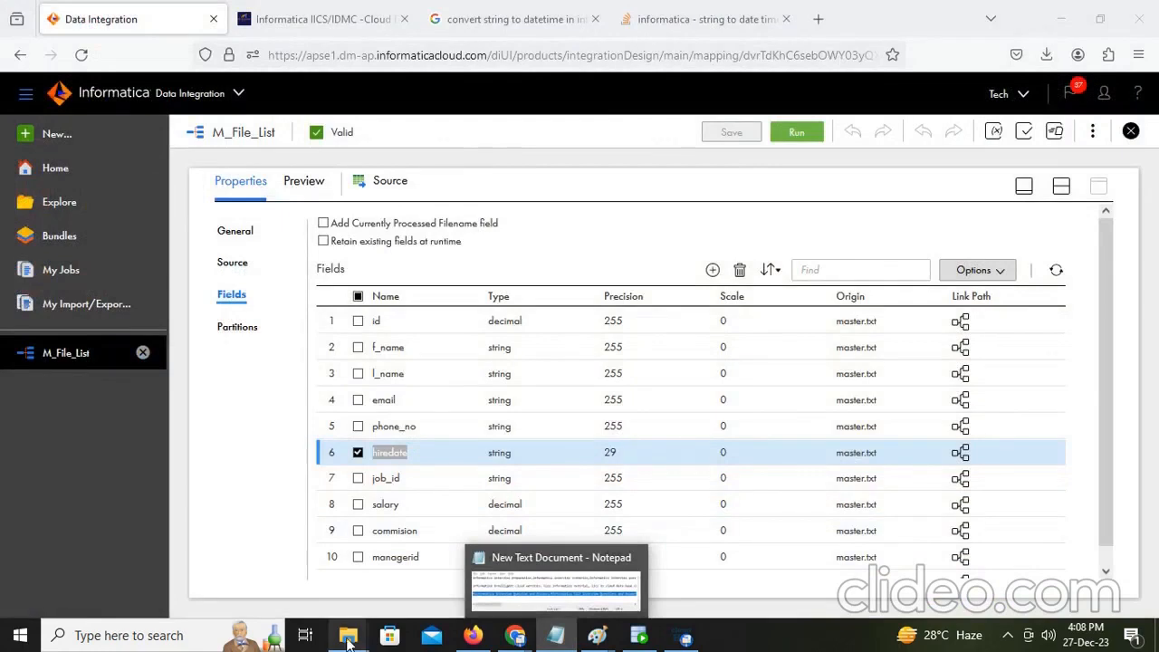
{"action": "mouse_move", "coordinate": [340, 627]}
{"action": "left_click", "coordinate": [218, 569]}
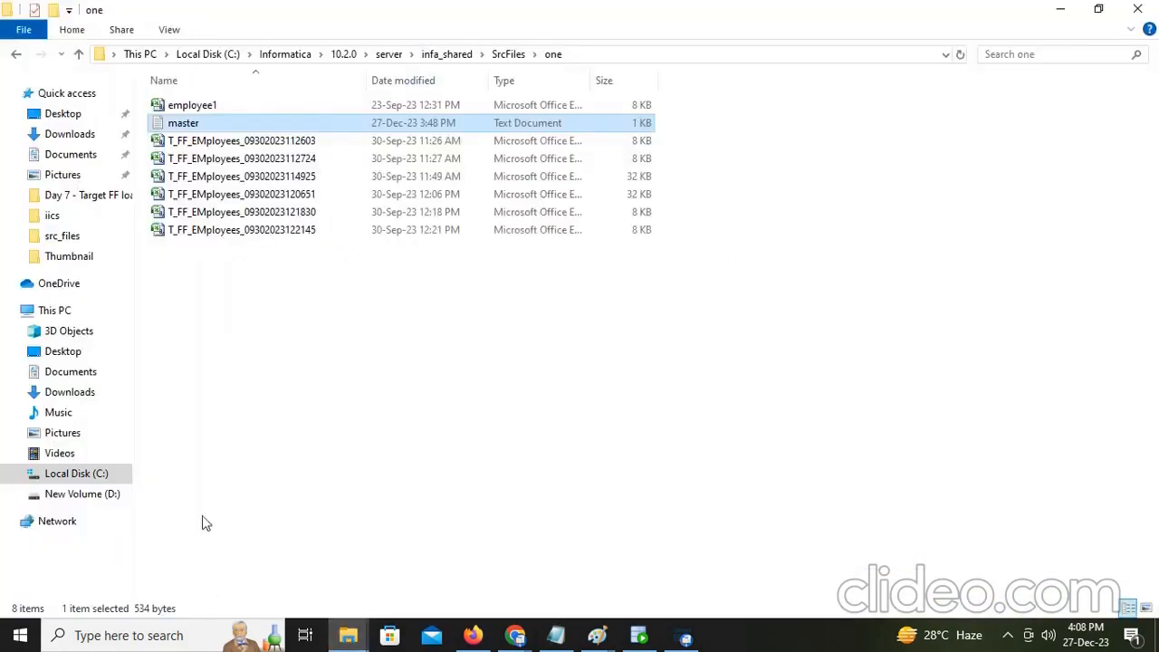
{"action": "left_click", "coordinate": [213, 142]}
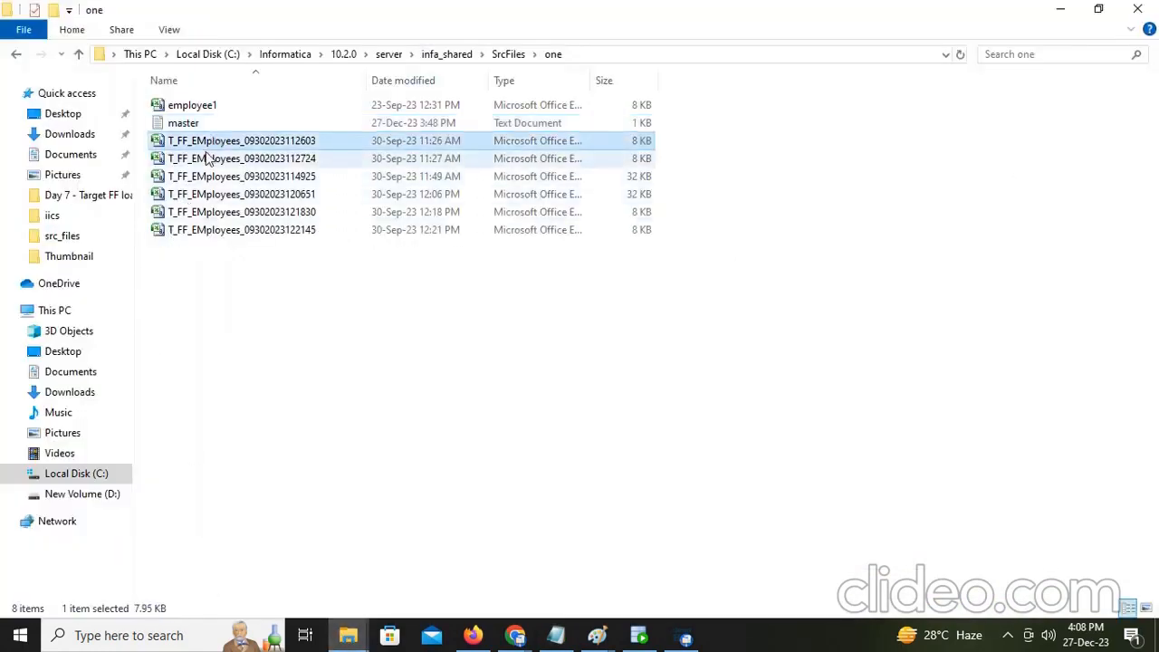
{"action": "double_click", "coordinate": [215, 144]}
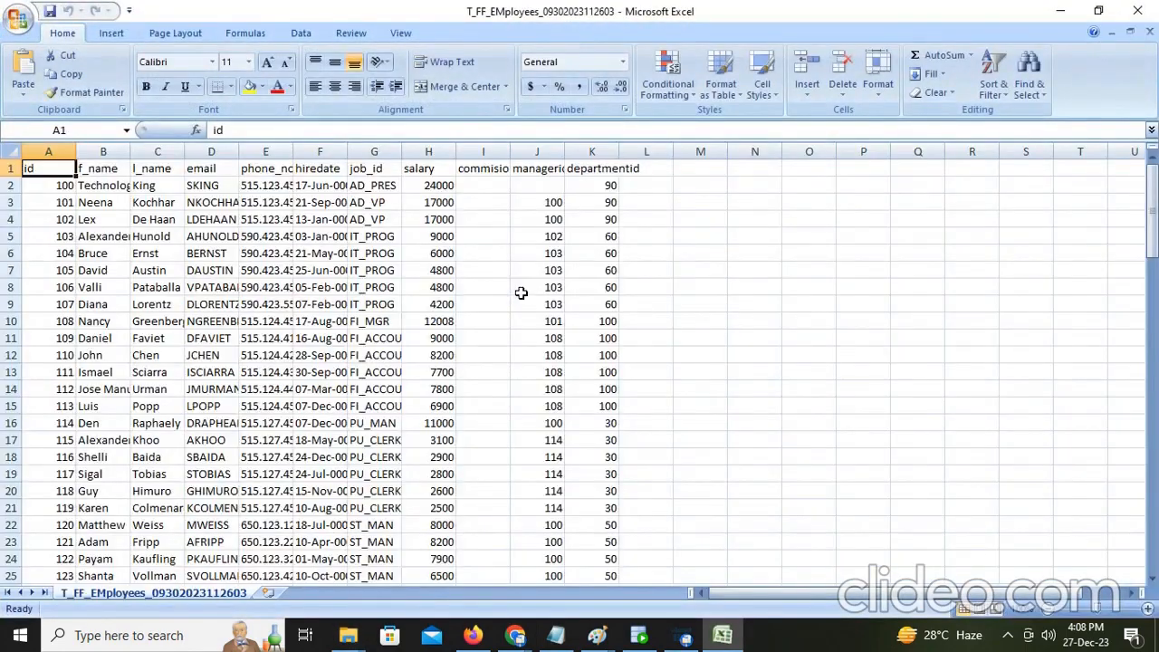
{"action": "left_click", "coordinate": [305, 185]}
{"action": "left_click", "coordinate": [223, 131]}
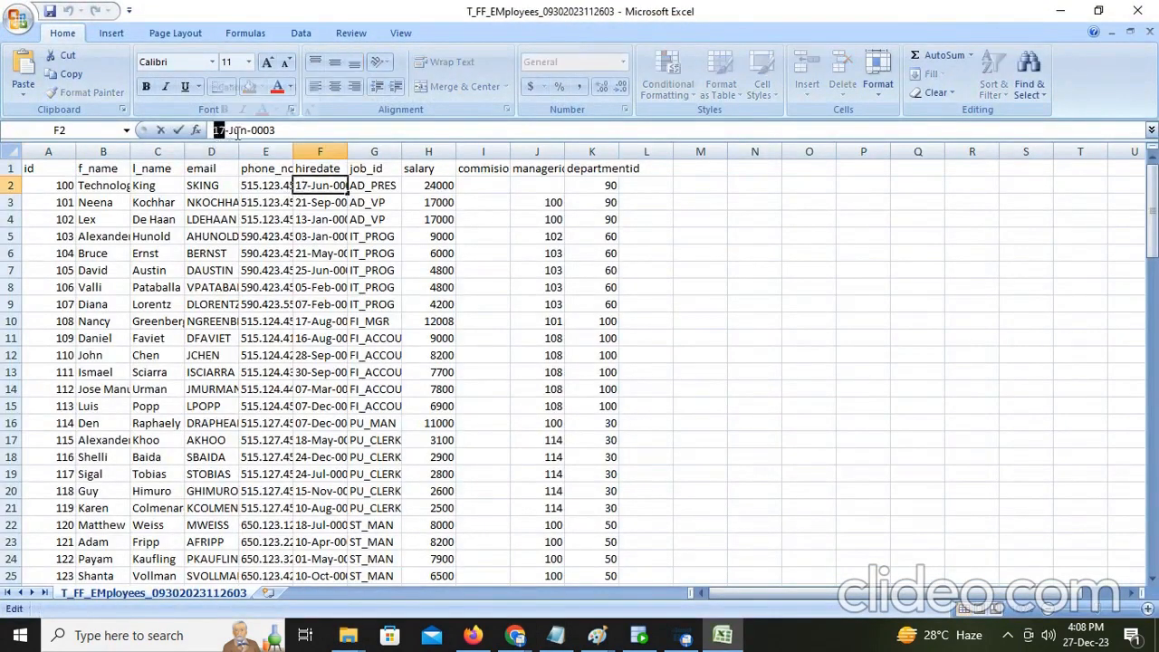
{"action": "double_click", "coordinate": [238, 131]}
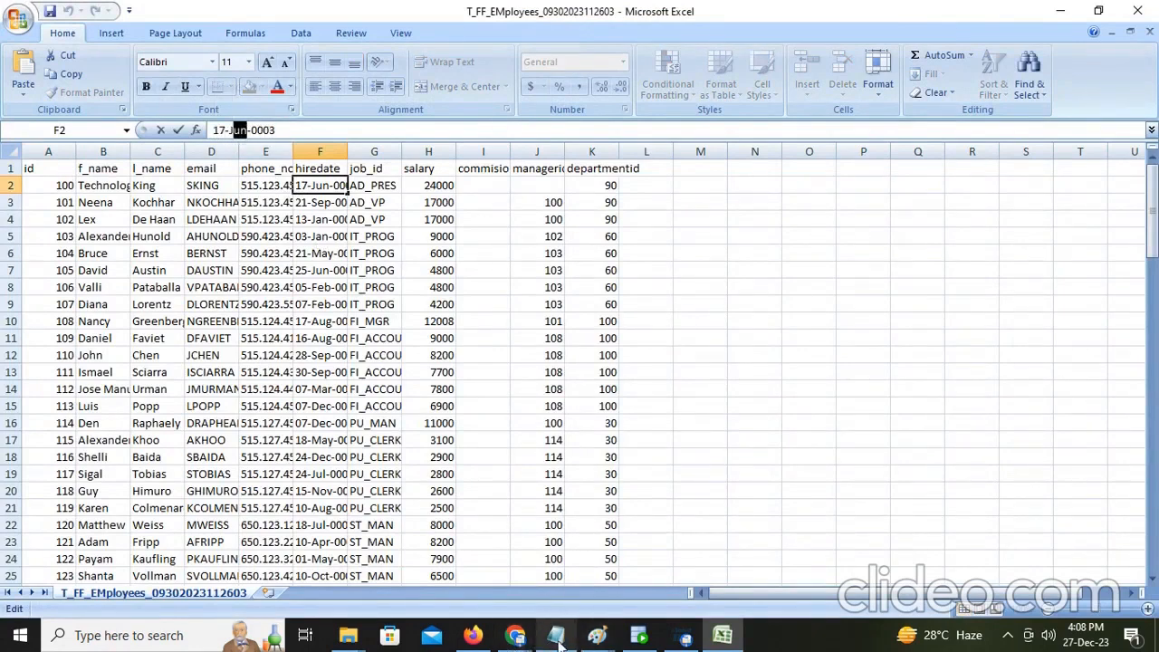
Step: Switch back to Informatica and show the output expressions of the Expression transformation in M_File_List
{"action": "left_click", "coordinate": [473, 635]}
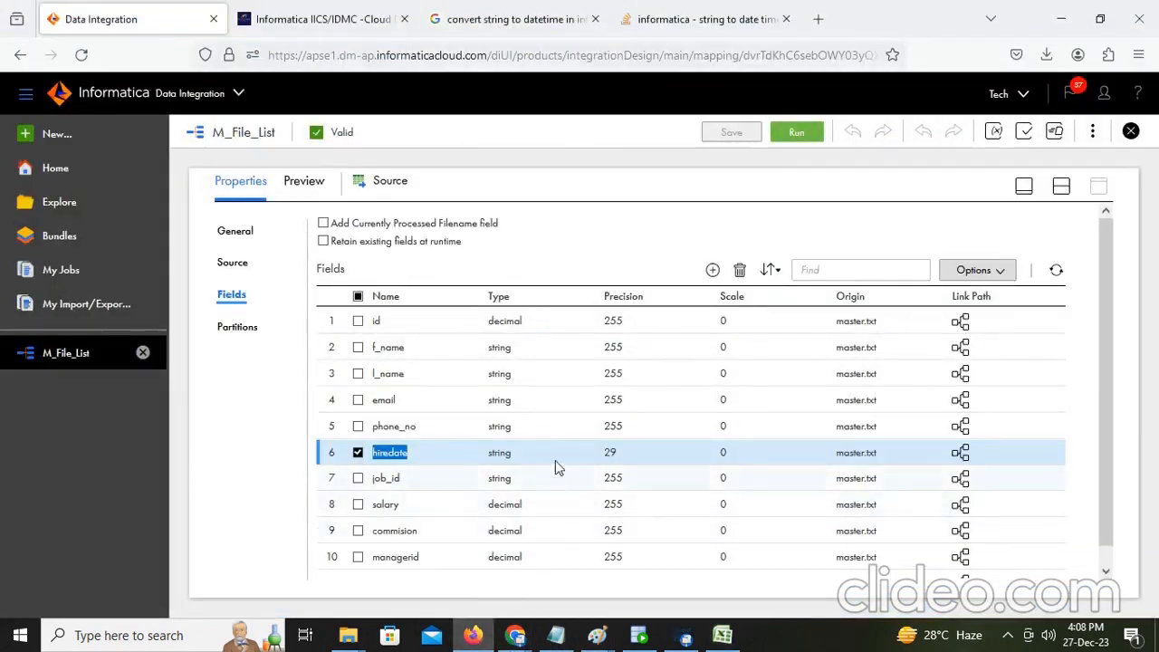
{"action": "left_click", "coordinate": [1061, 185]}
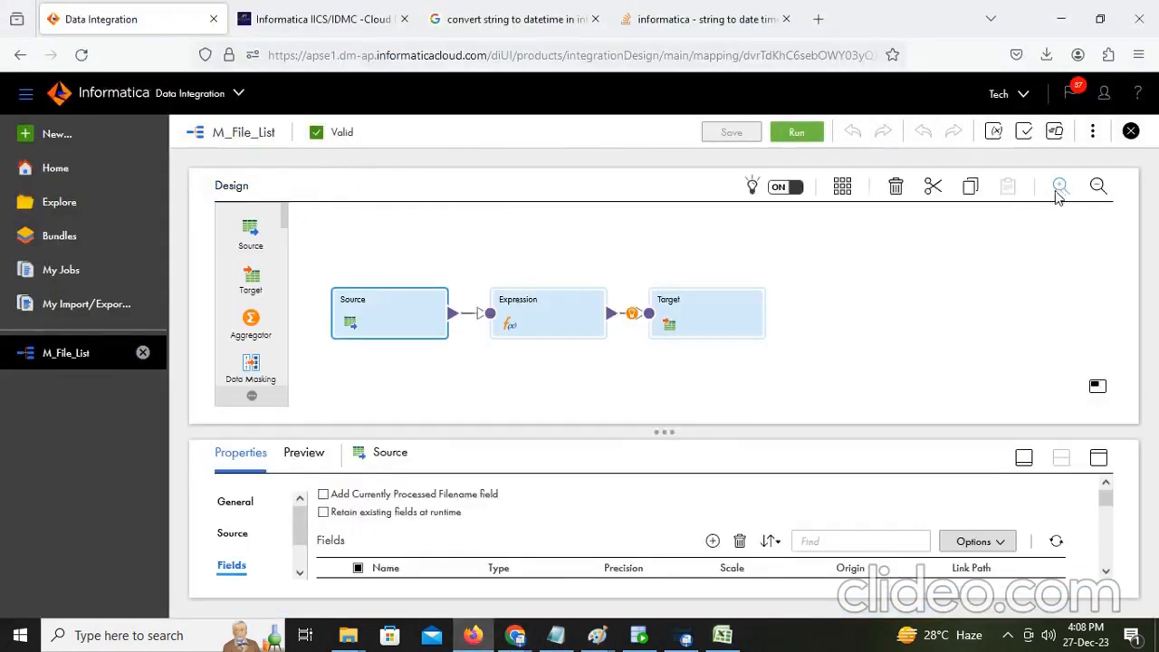
{"action": "left_click", "coordinate": [730, 322]}
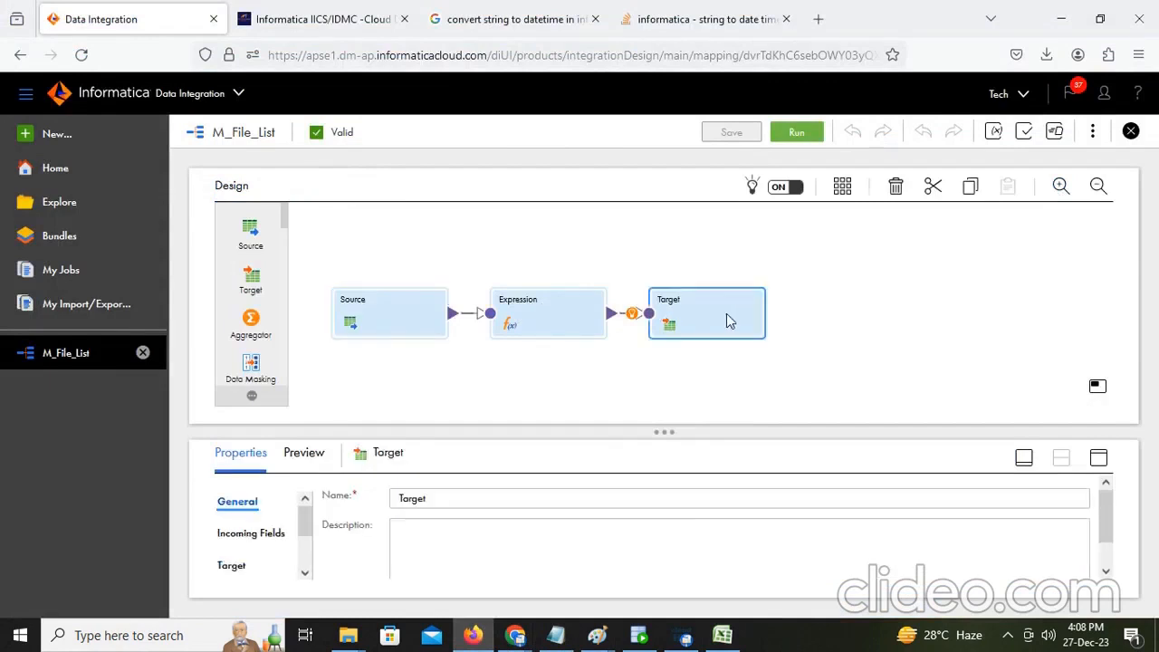
{"action": "left_click", "coordinate": [580, 323]}
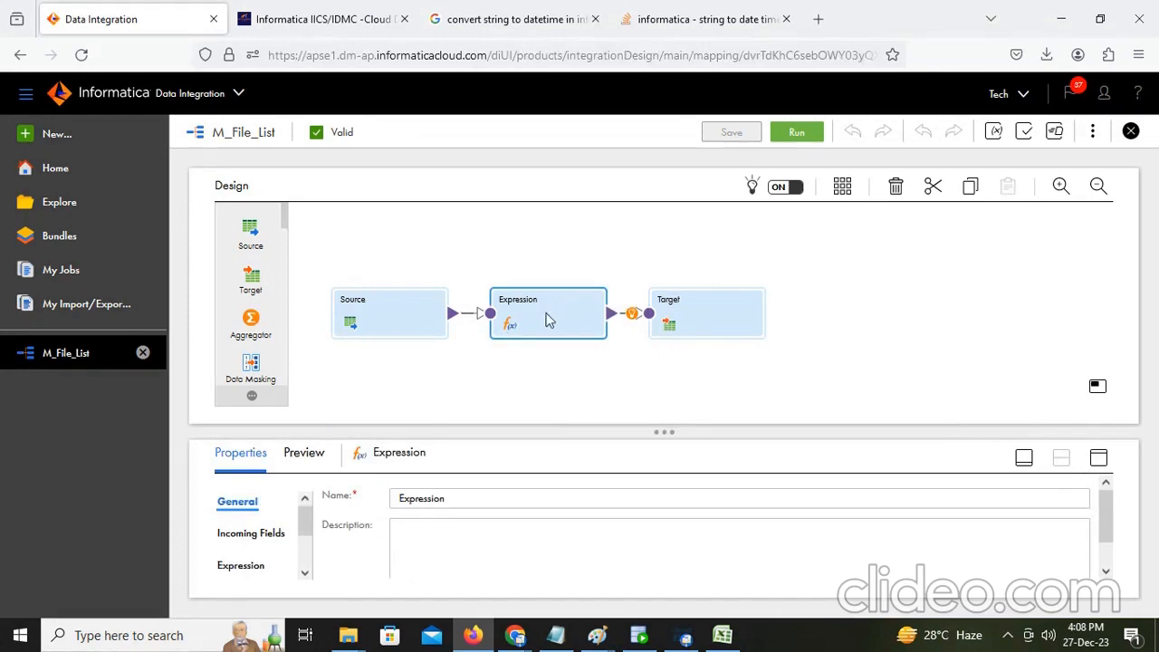
{"action": "left_click", "coordinate": [1098, 458]}
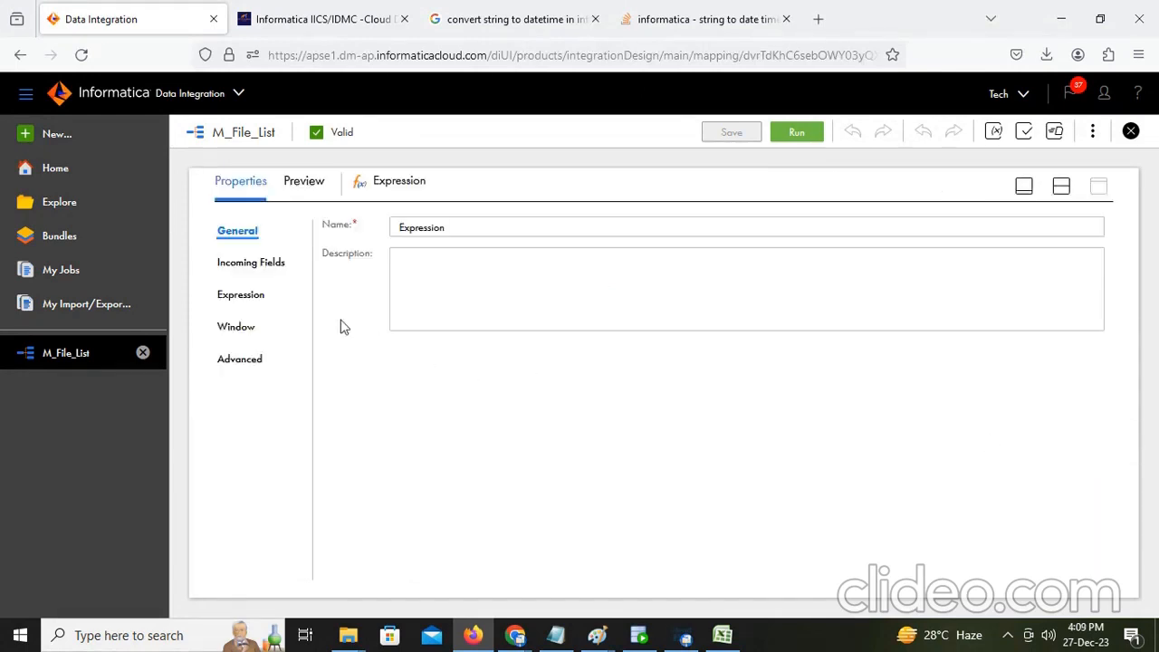
{"action": "left_click", "coordinate": [254, 297]}
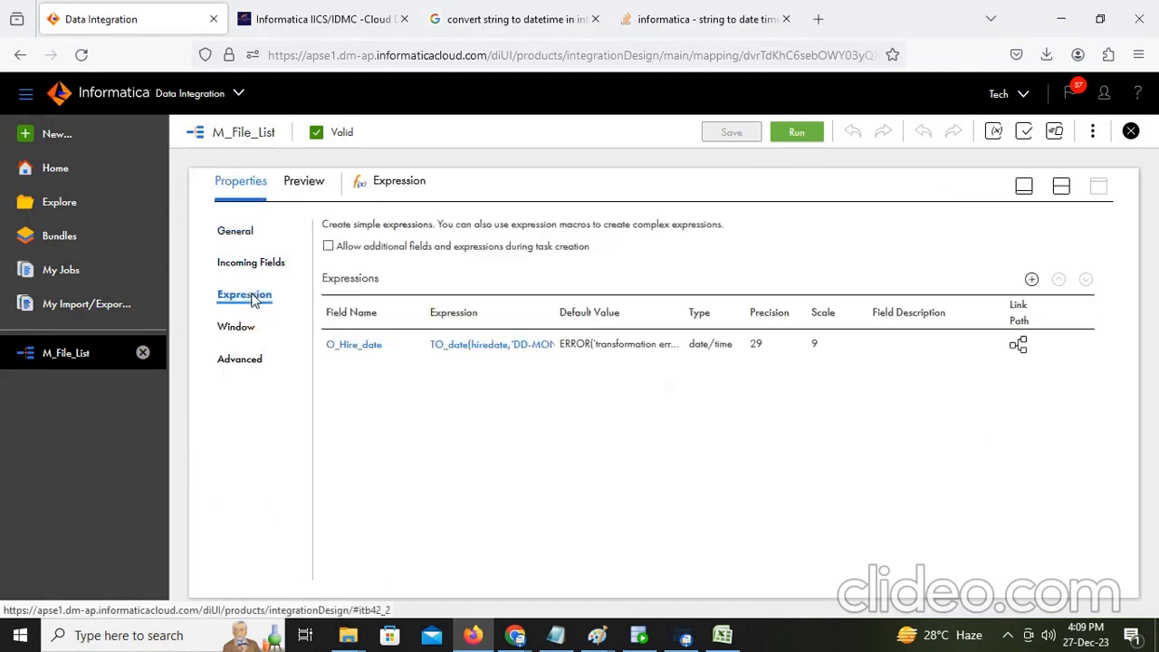
Step: Check the O_Hire_date field's definition and examine the TO_date function in its expression
{"action": "left_click", "coordinate": [341, 345]}
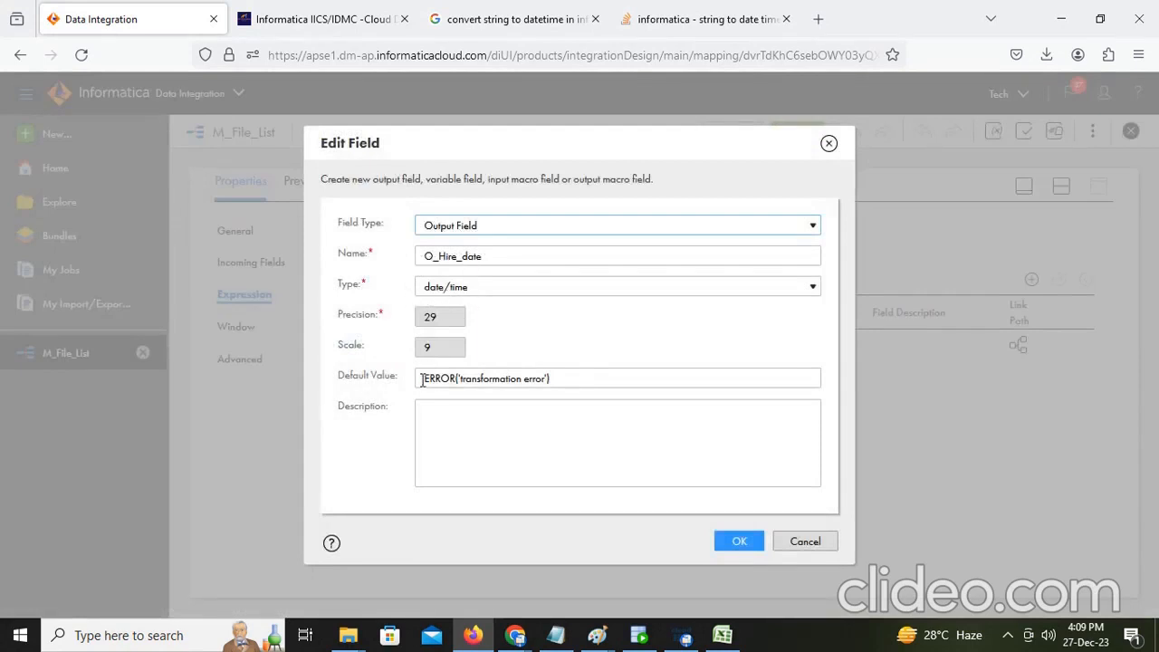
{"action": "left_click", "coordinate": [738, 544]}
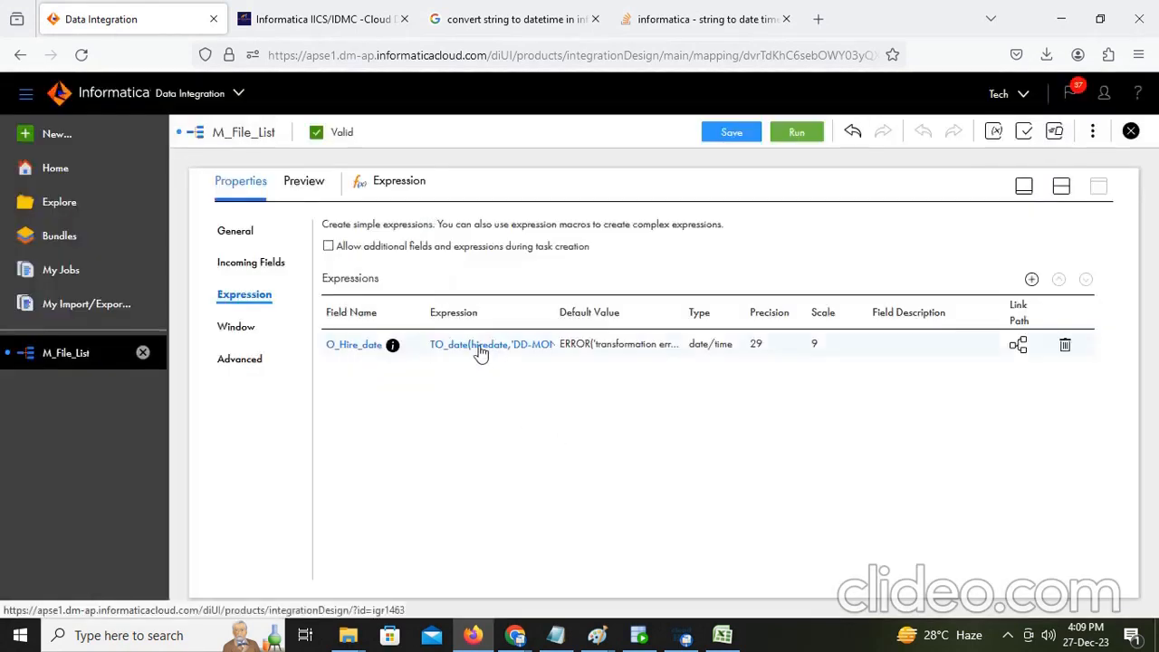
{"action": "left_click", "coordinate": [477, 346]}
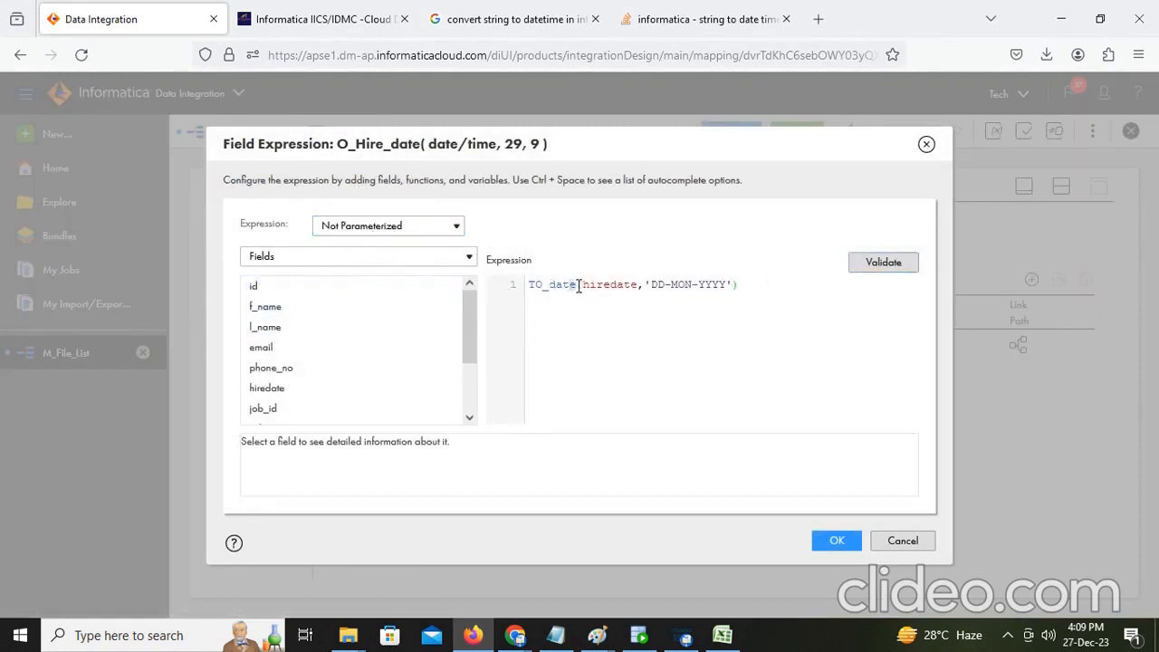
{"action": "left_click_drag", "start_coordinate": [579, 286], "coordinate": [530, 292]}
{"action": "left_click", "coordinate": [723, 635]}
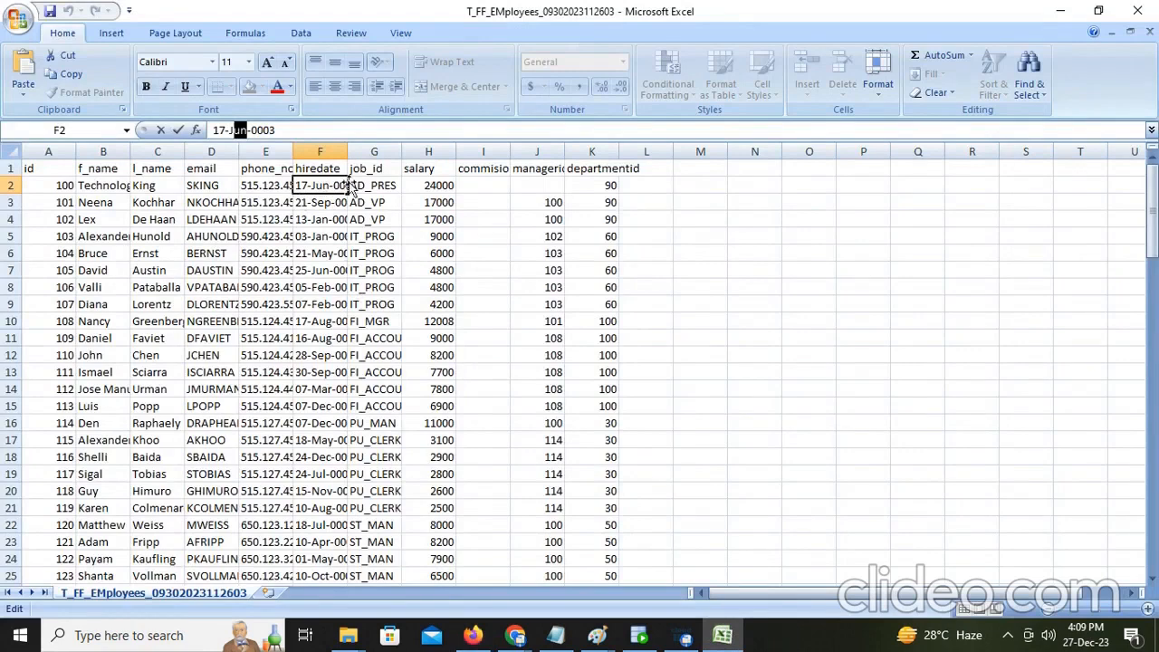
{"action": "left_click", "coordinate": [1137, 11]}
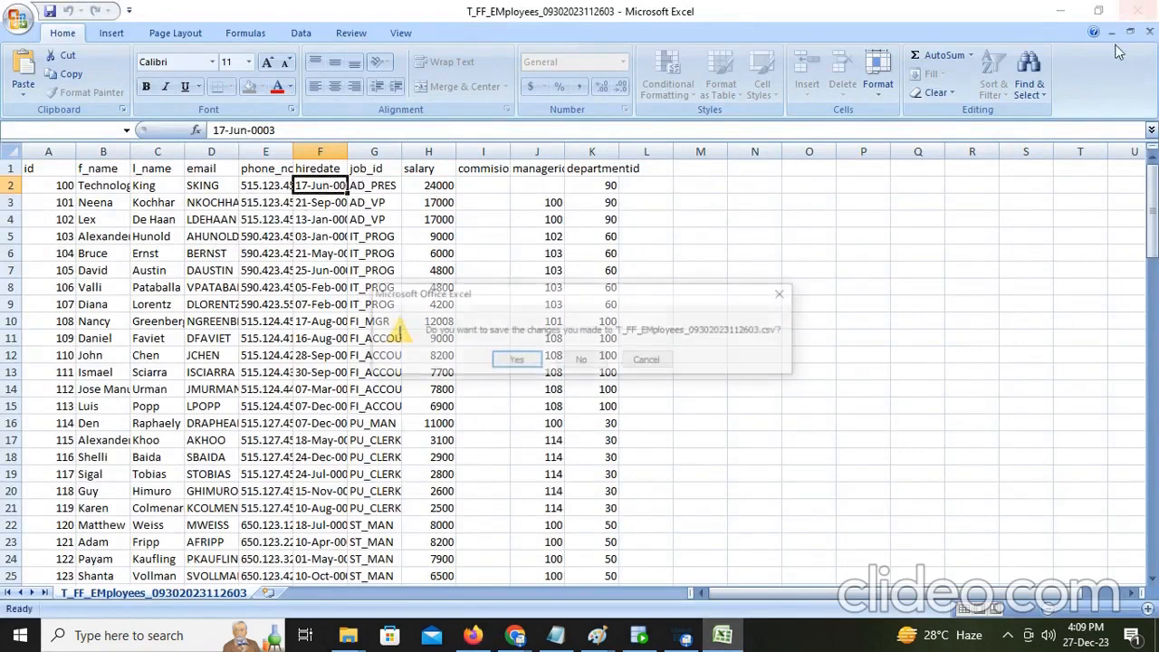
{"action": "left_click", "coordinate": [513, 362]}
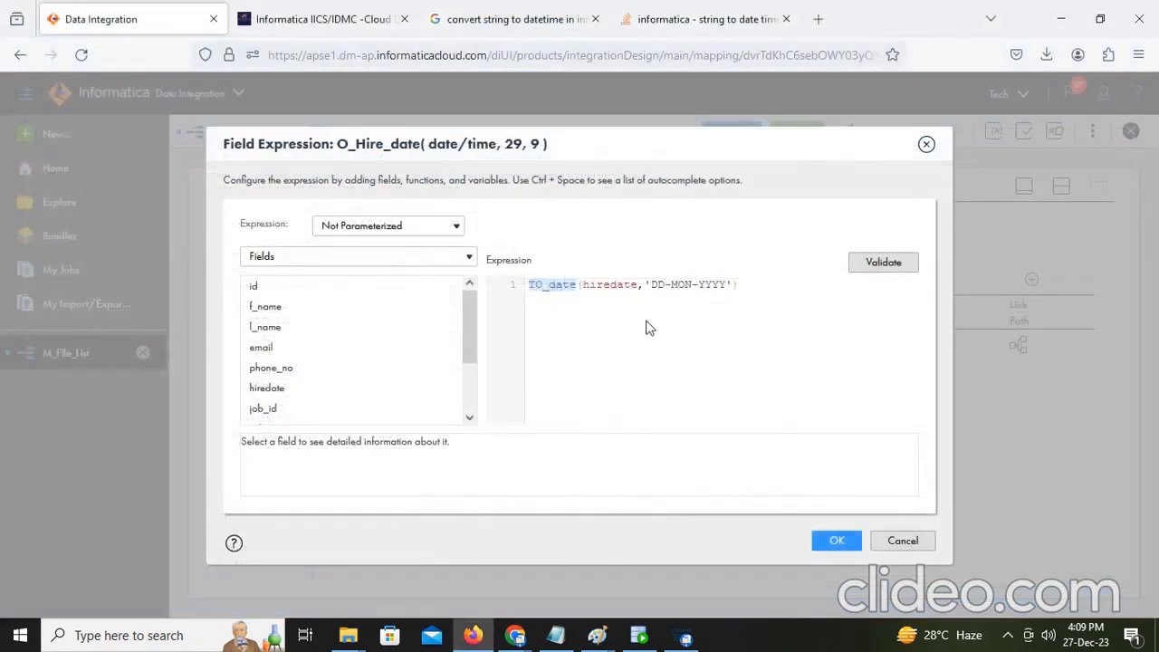
{"action": "left_click", "coordinate": [843, 541]}
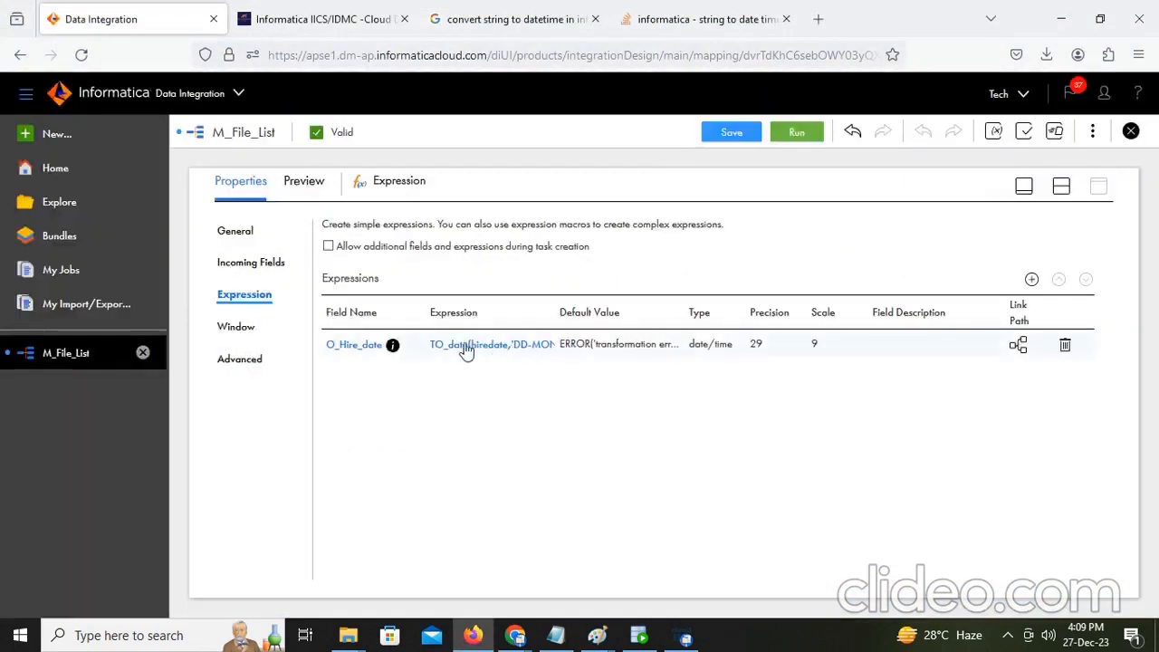
Step: Check the Expression transformation's advanced and window properties and return to the mapping design
{"action": "left_click", "coordinate": [239, 360]}
{"action": "left_click", "coordinate": [248, 324]}
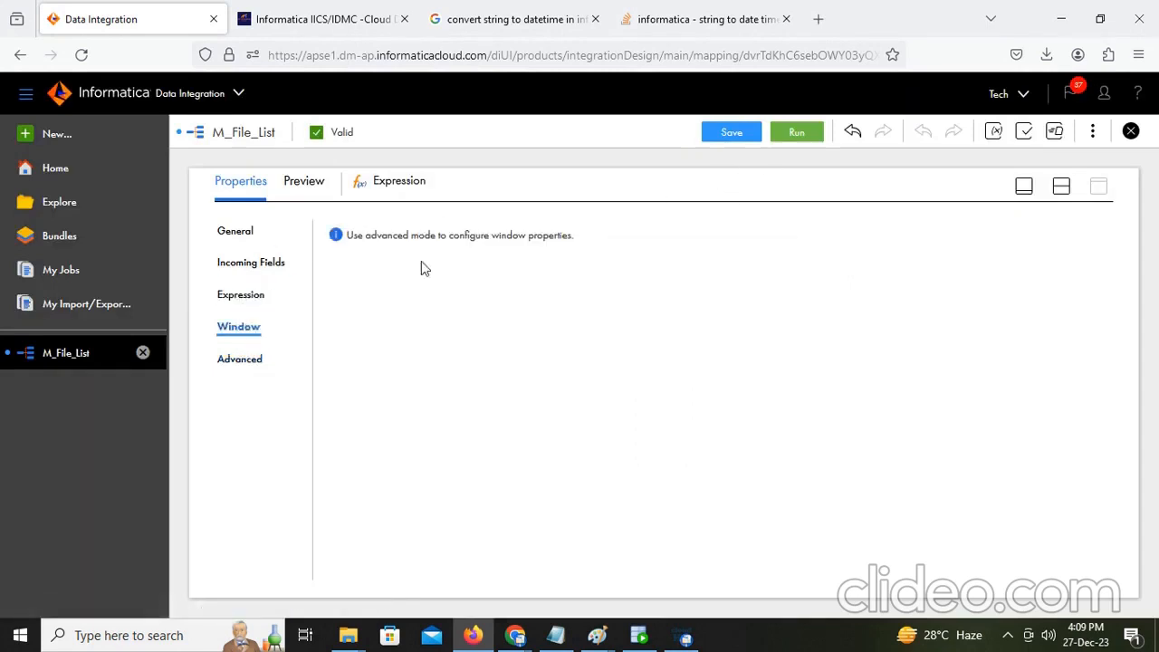
{"action": "left_click", "coordinate": [1063, 187]}
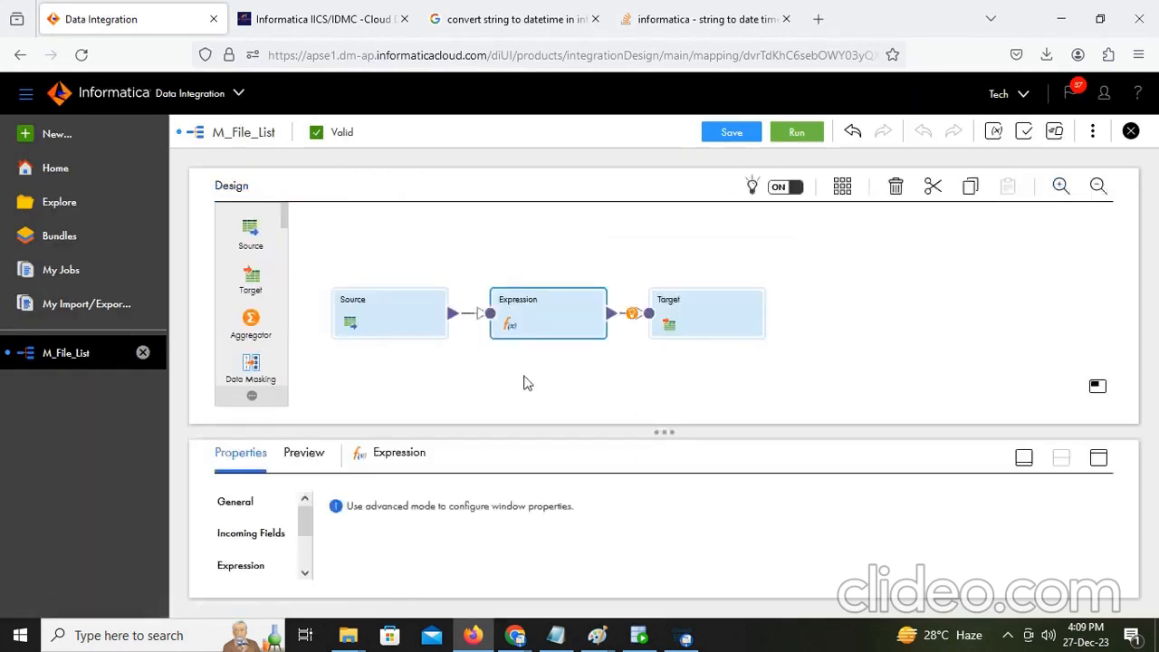
Step: Examine the Target transformation's incoming fields, including the origin of O_Hire_date
{"action": "left_click", "coordinate": [715, 324]}
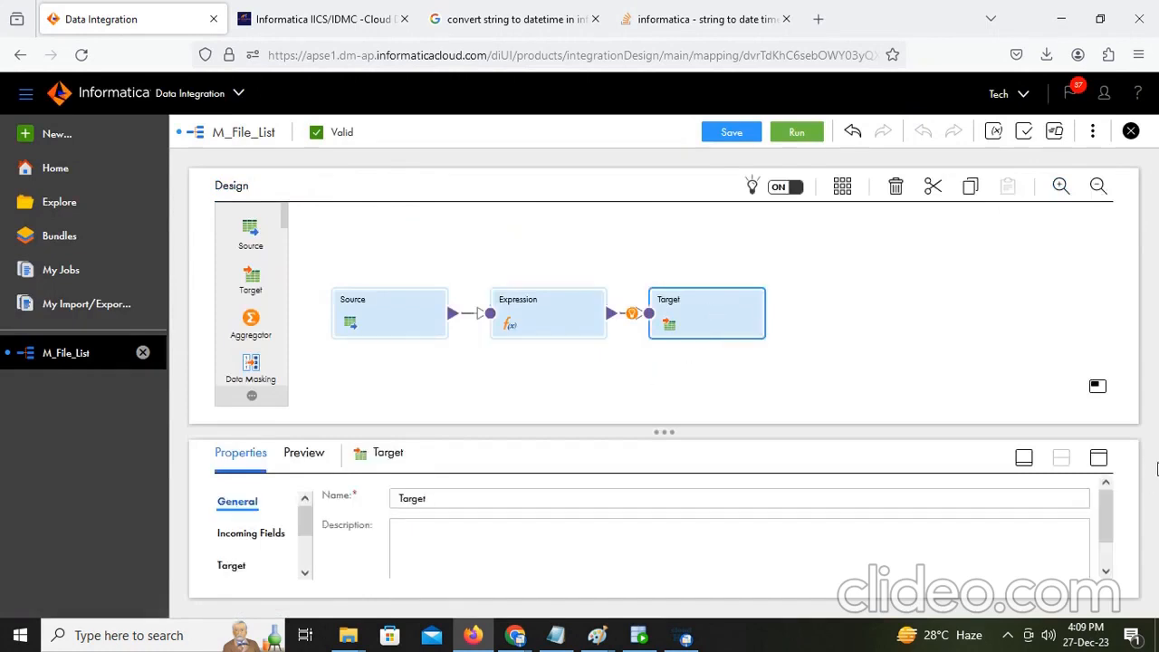
{"action": "left_click", "coordinate": [1099, 458]}
{"action": "left_click", "coordinate": [249, 270]}
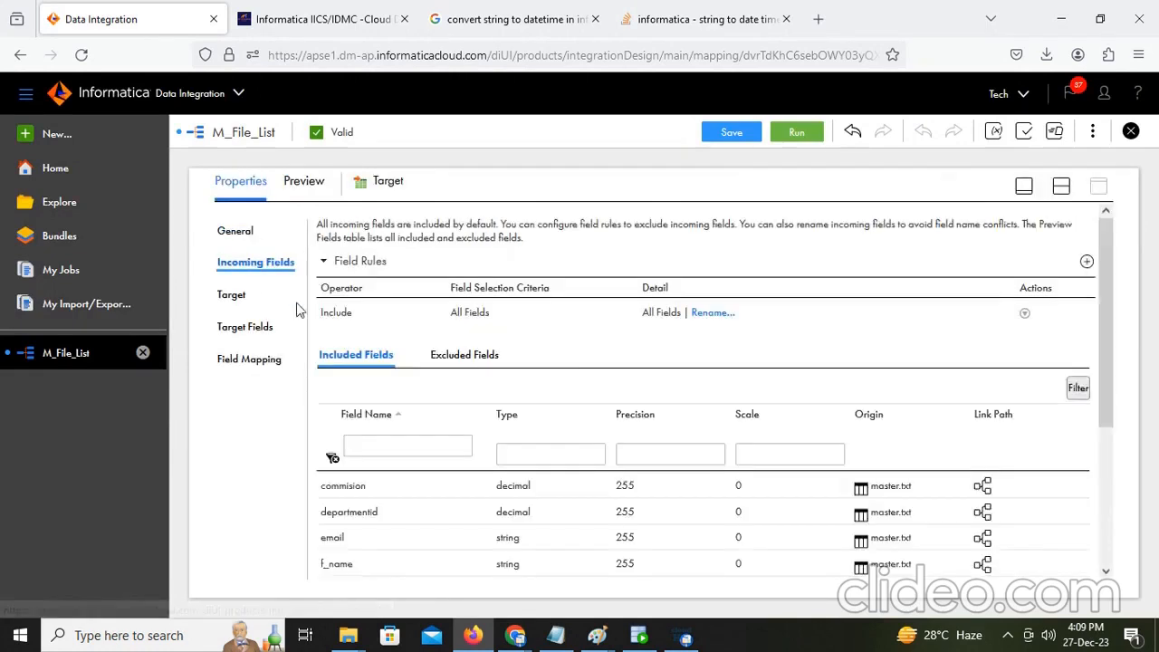
{"action": "scroll", "coordinate": [422, 554], "scroll_direction": "down", "scroll_amount": 5}
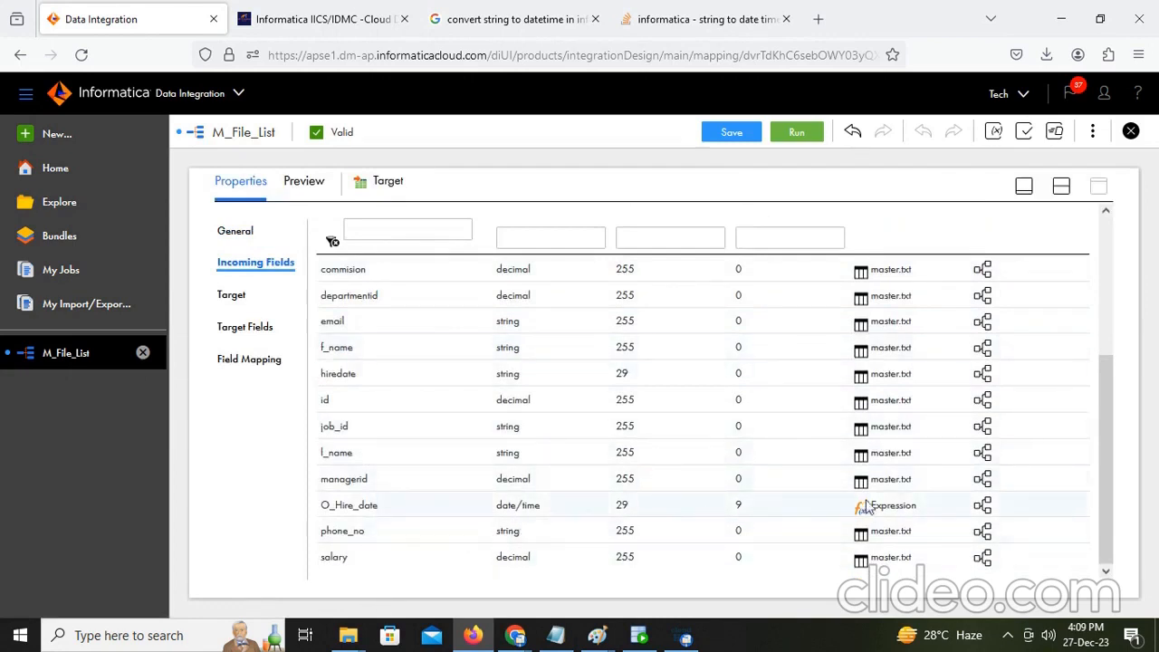
Step: View the Target's Oracle_Tgt_desktop connection details, test the connection and close the details
{"action": "left_click", "coordinate": [237, 301]}
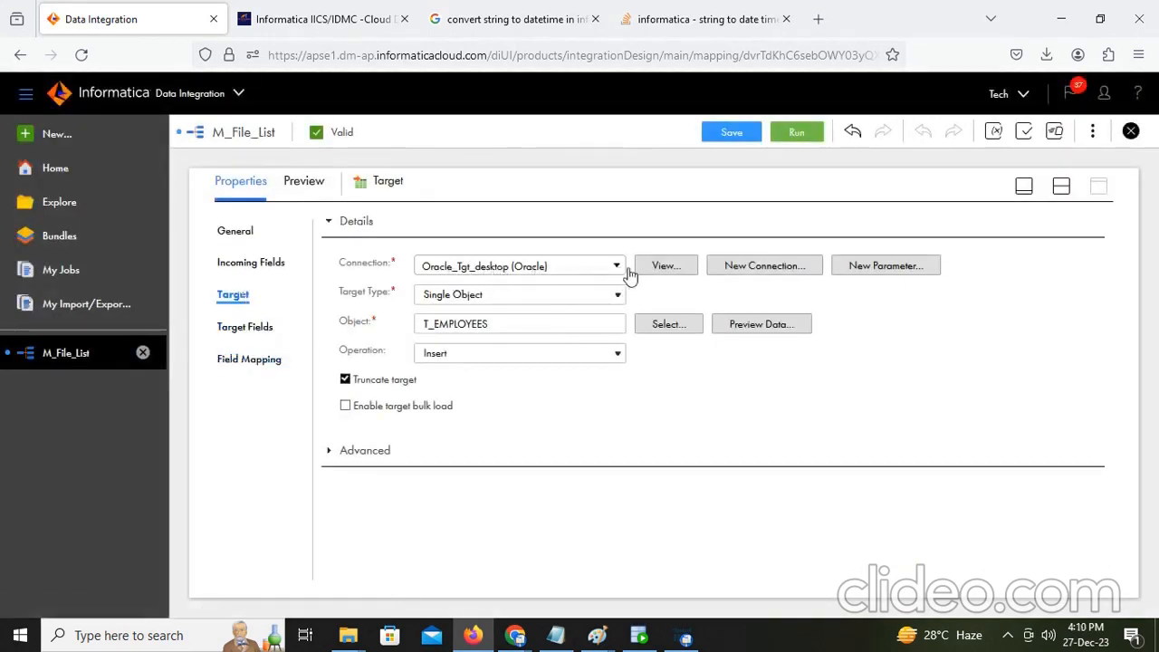
{"action": "left_click", "coordinate": [666, 268]}
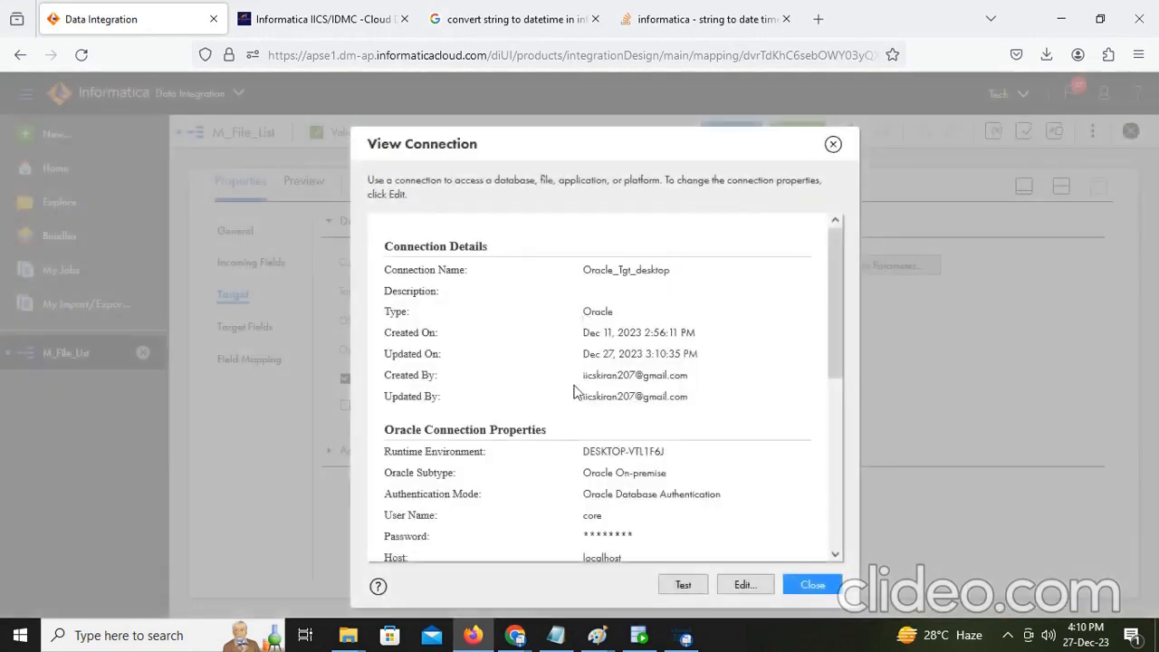
{"action": "scroll", "coordinate": [598, 434], "scroll_direction": "down", "scroll_amount": 2}
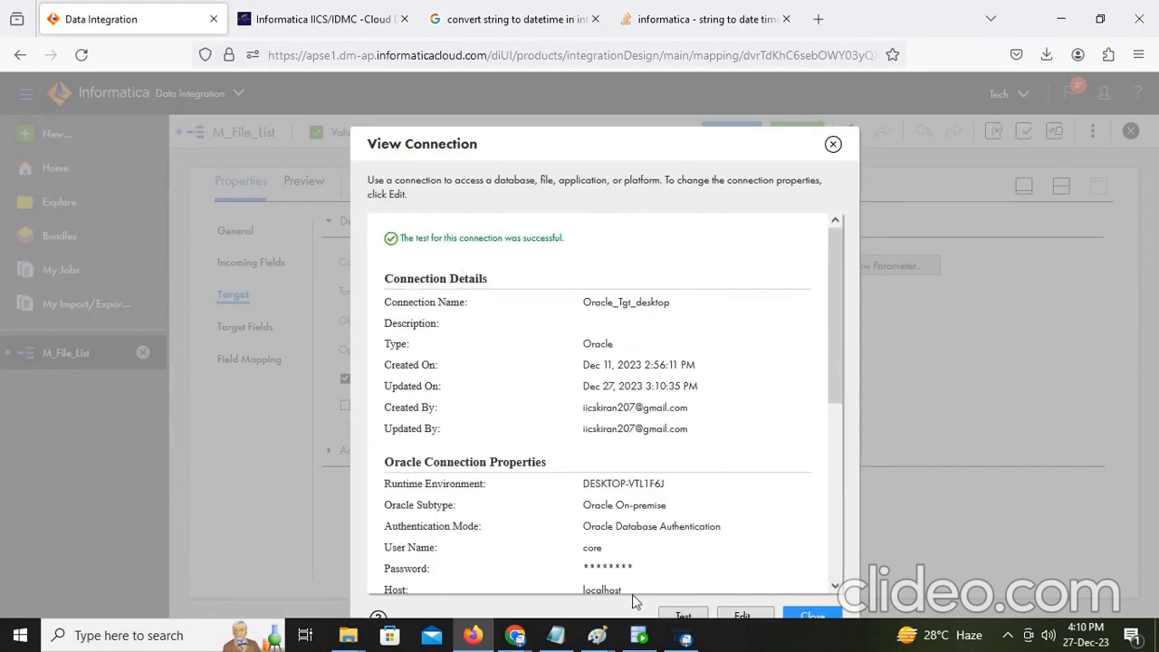
{"action": "left_click", "coordinate": [812, 616]}
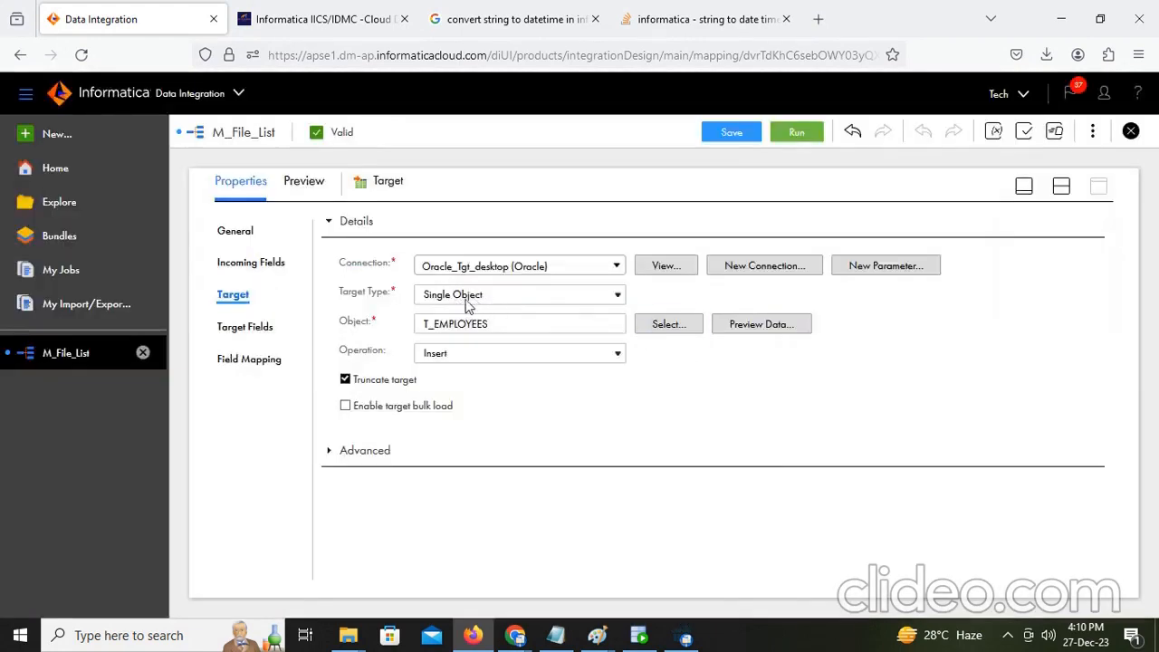
Step: Review the Source transformation's fields and its connection, source type and object settings
{"action": "left_click", "coordinate": [1061, 186]}
{"action": "left_click", "coordinate": [379, 315]}
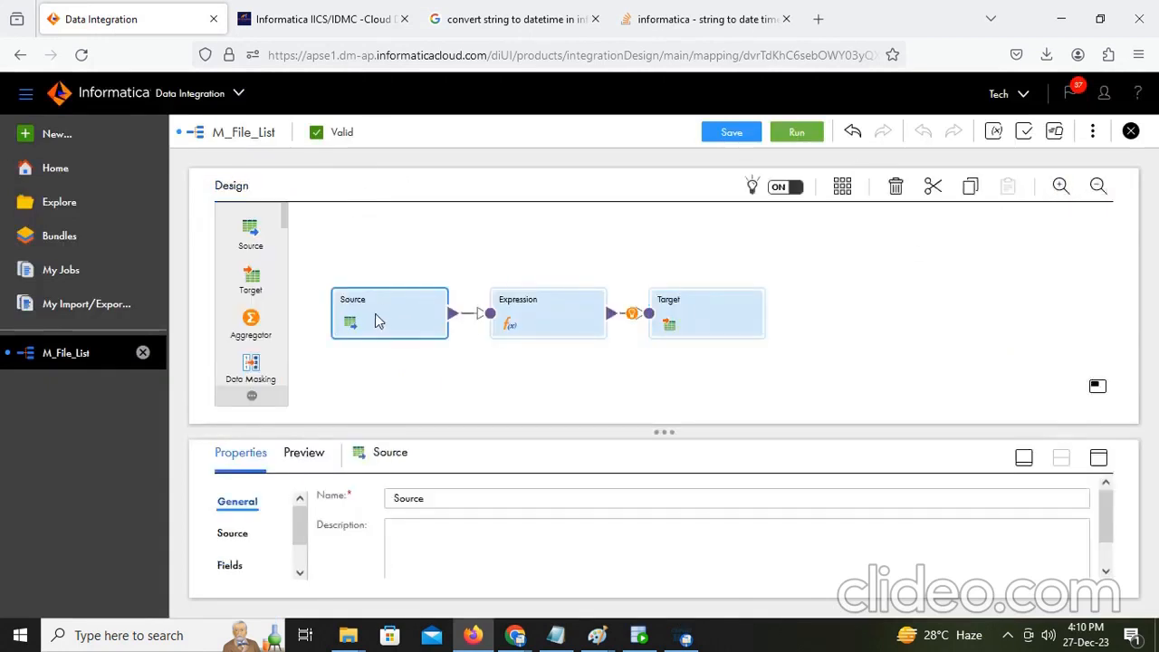
{"action": "left_click", "coordinate": [1098, 458]}
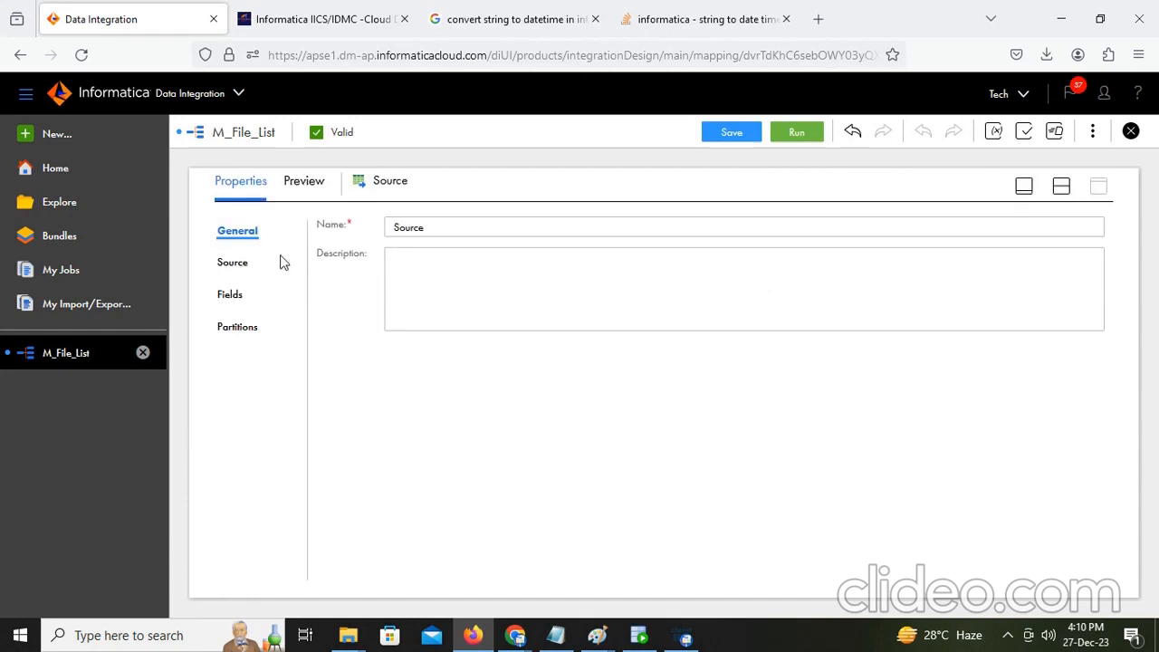
{"action": "left_click", "coordinate": [234, 296]}
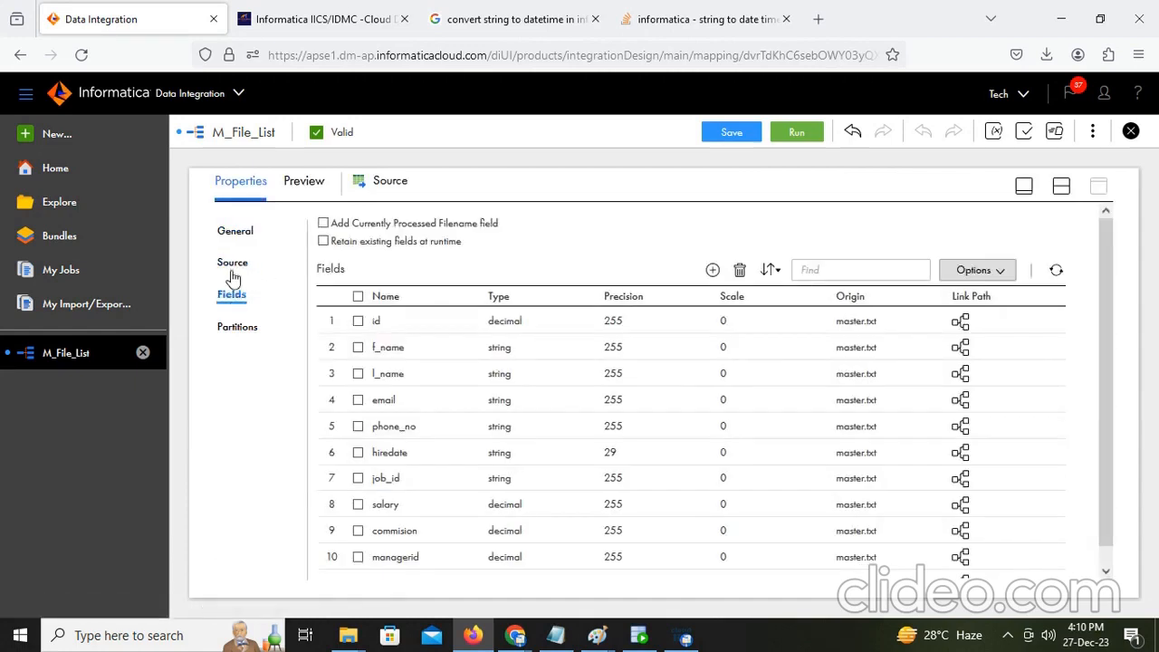
{"action": "left_click", "coordinate": [232, 265]}
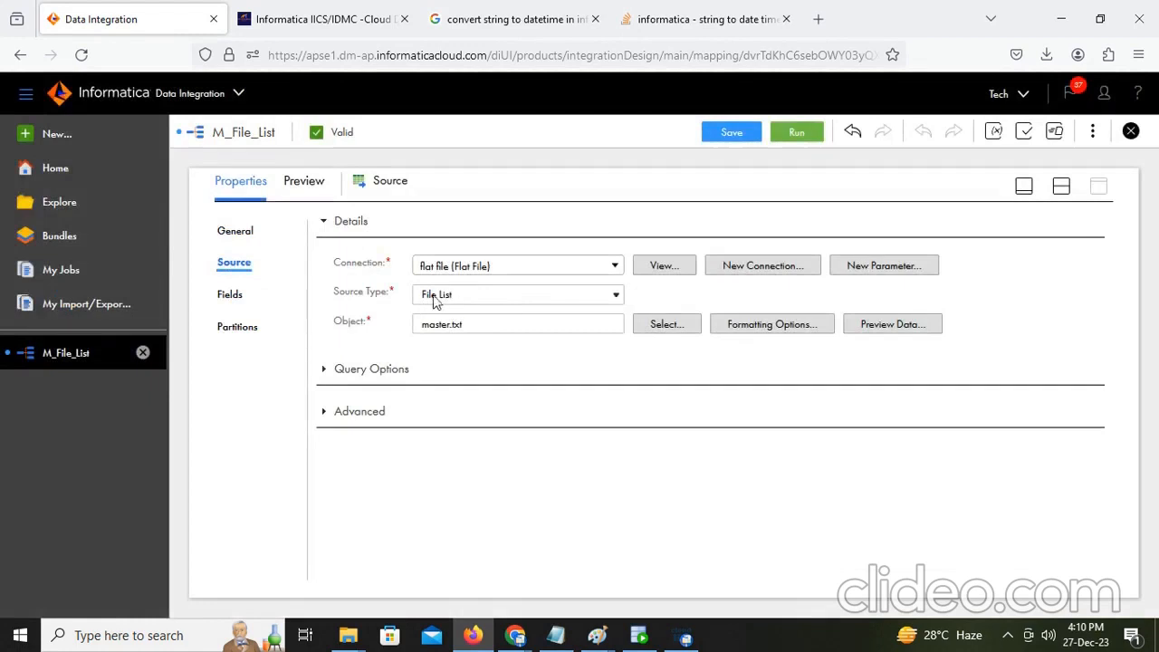
Step: Check the Target's settings, search its existing target objects for t_emp and leave the object selection without changes
{"action": "left_click", "coordinate": [1061, 187]}
{"action": "left_click", "coordinate": [722, 326]}
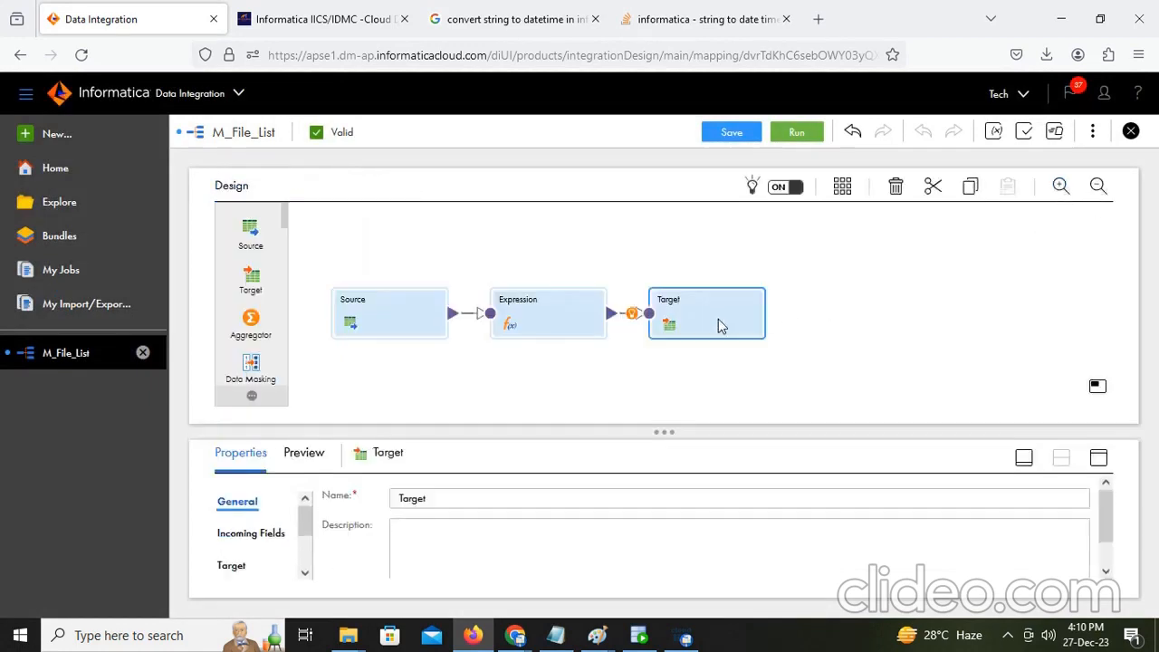
{"action": "left_click", "coordinate": [1099, 457]}
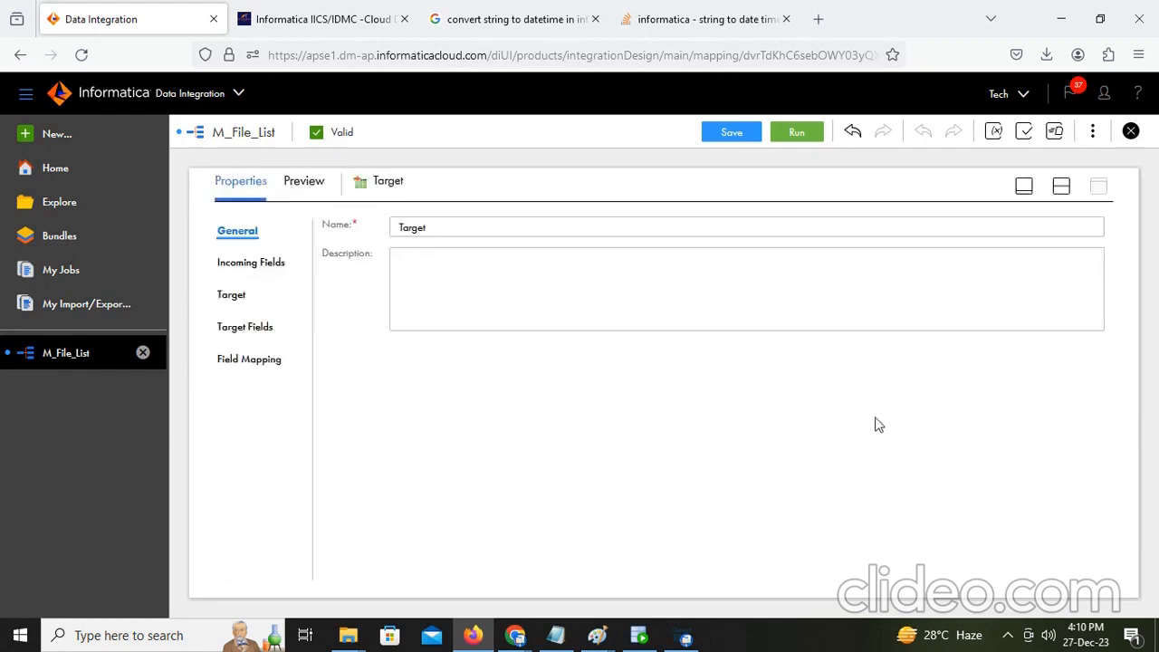
{"action": "left_click", "coordinate": [232, 295]}
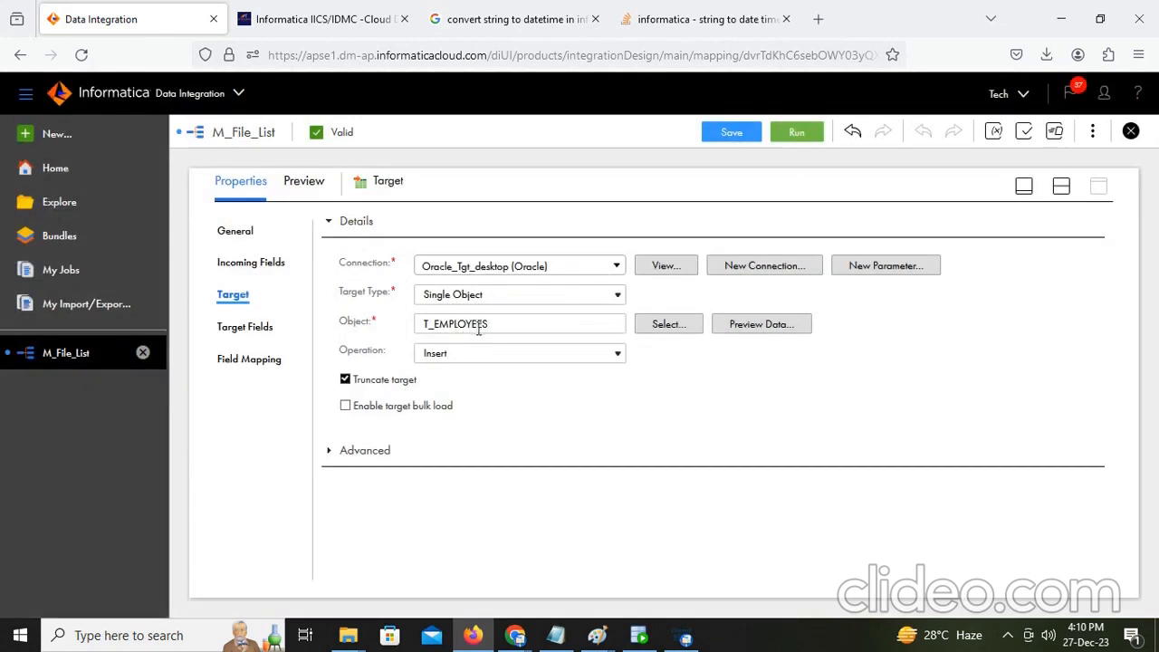
{"action": "left_click", "coordinate": [683, 326]}
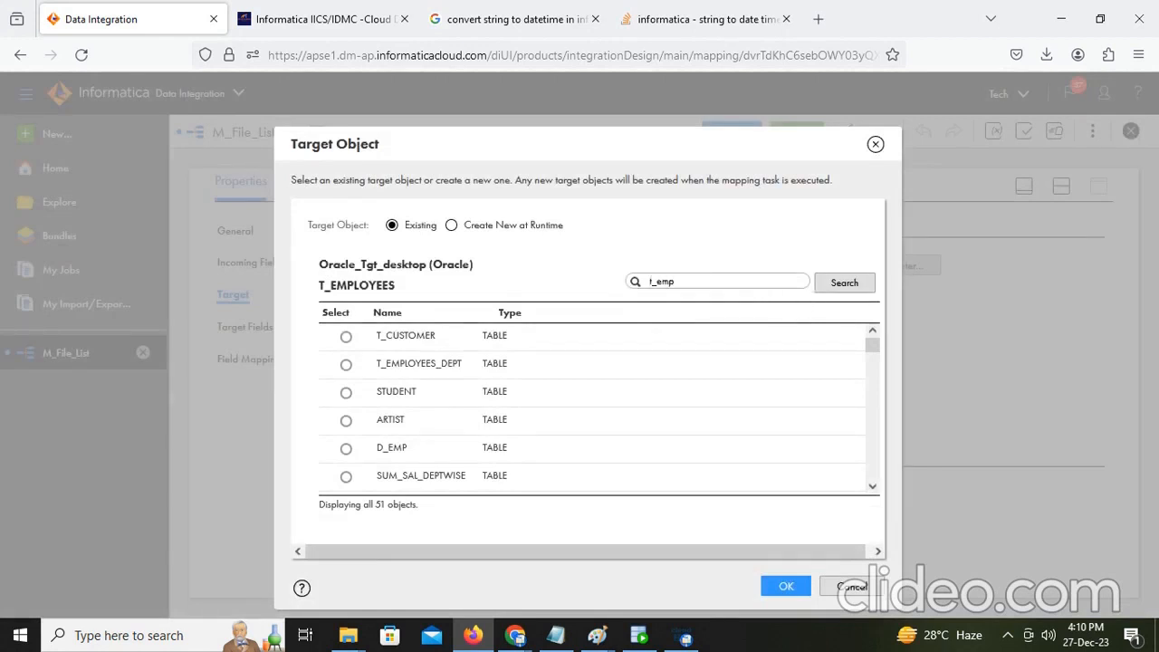
{"action": "left_click", "coordinate": [859, 284]}
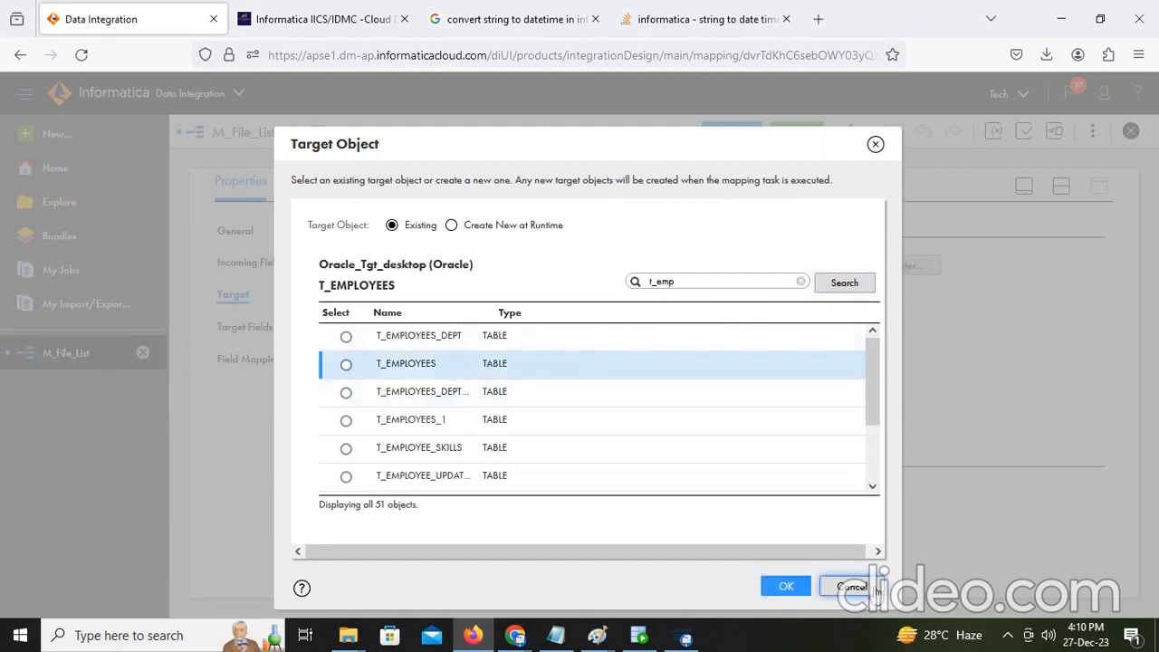
{"action": "left_click", "coordinate": [852, 587]}
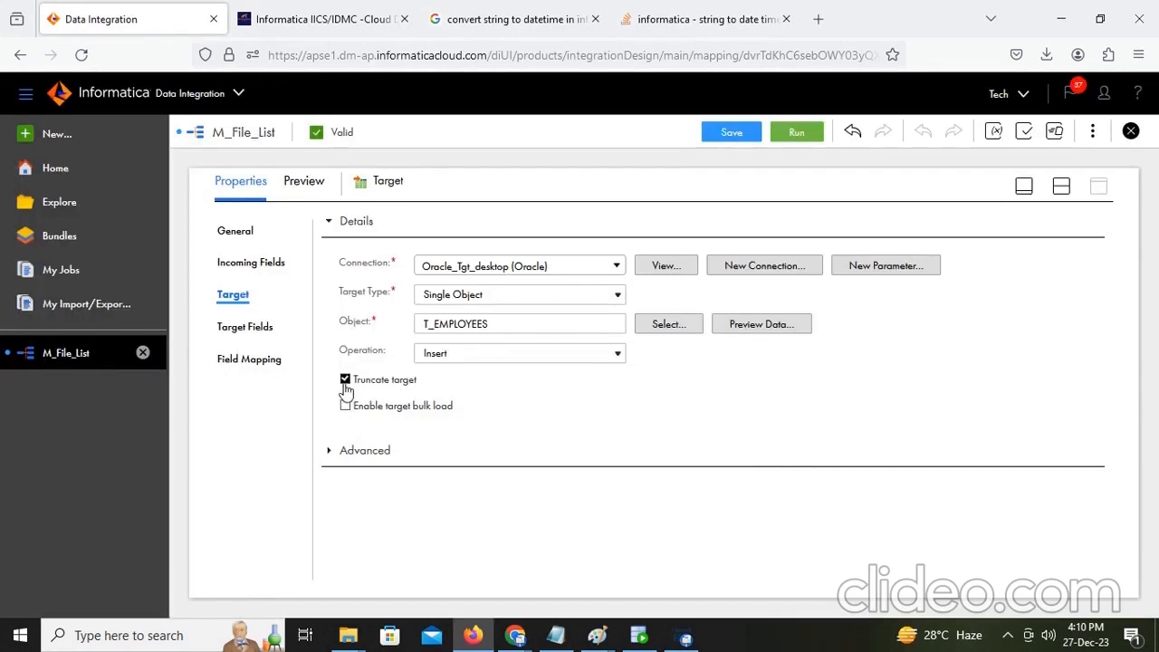
Step: Review the Target's fields and examine how the incoming fields are mapped to them
{"action": "left_click", "coordinate": [260, 335]}
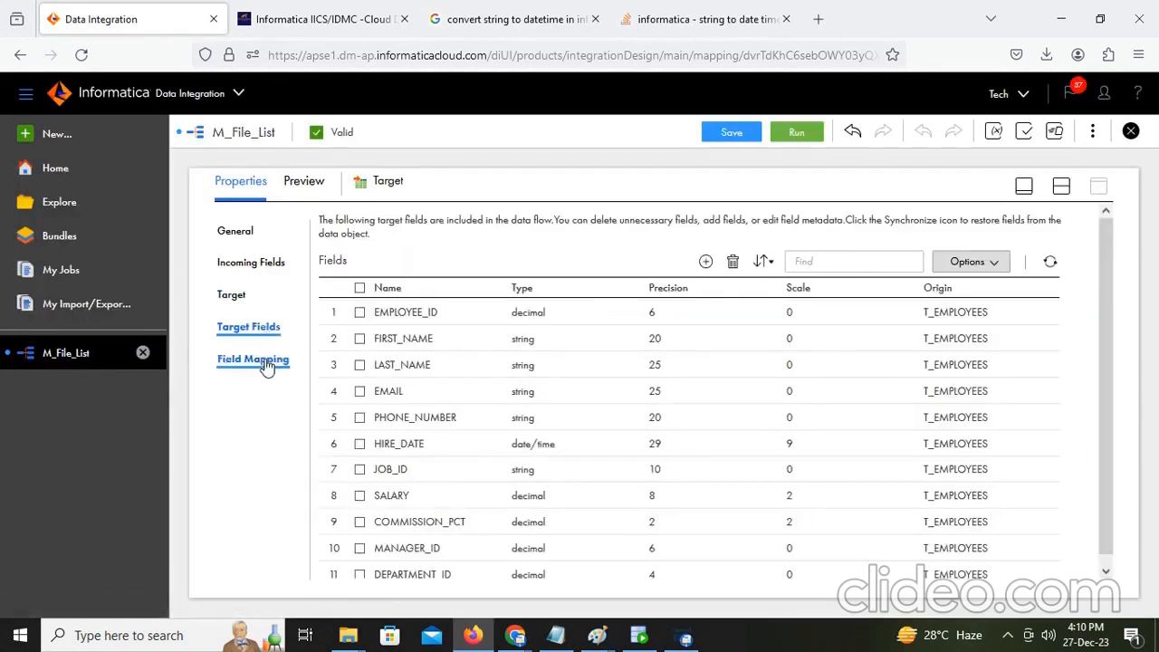
{"action": "left_click", "coordinate": [266, 360]}
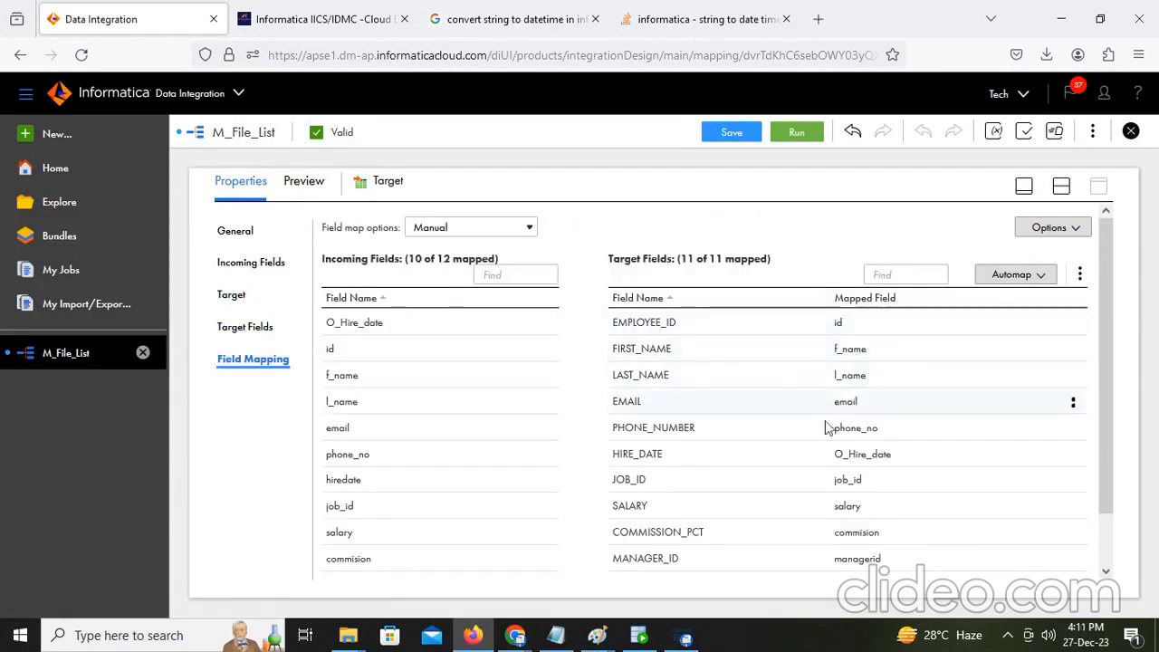
{"action": "scroll", "coordinate": [940, 388], "scroll_direction": "down", "scroll_amount": 1}
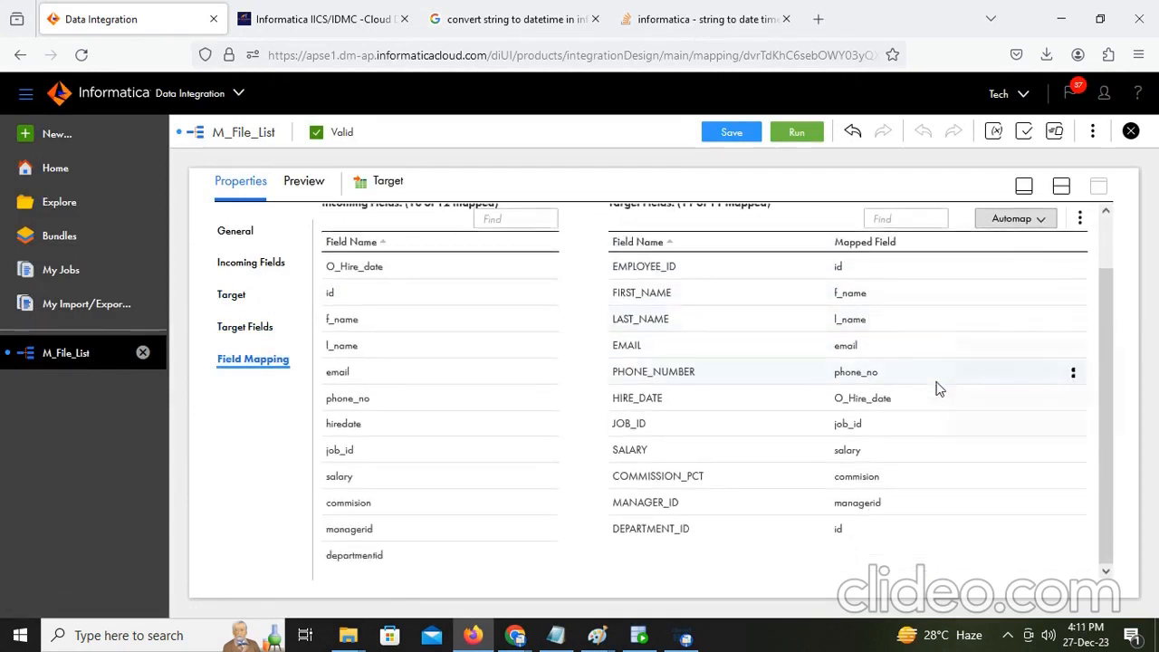
Step: Examine the Target's field mapping, including the O_Hire_date mapping of HIRE_DATE and the actions available for it
{"action": "mouse_move", "coordinate": [939, 389]}
{"action": "scroll", "coordinate": [939, 388], "scroll_direction": "up", "scroll_amount": 1}
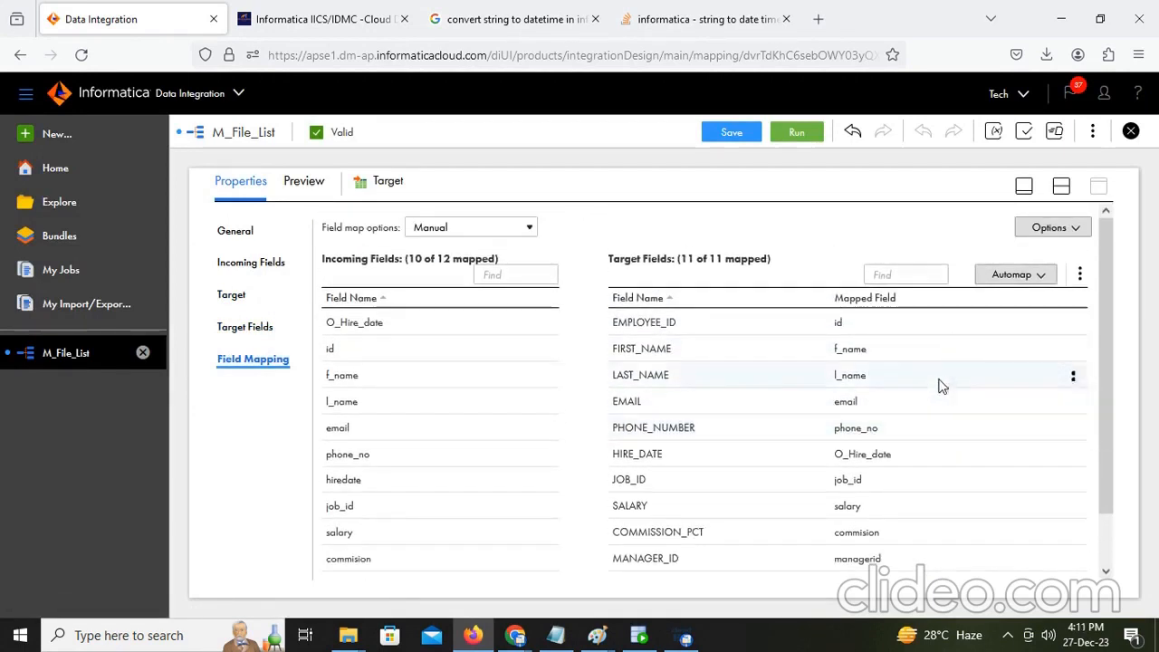
{"action": "scroll", "coordinate": [942, 387], "scroll_direction": "down", "scroll_amount": 1}
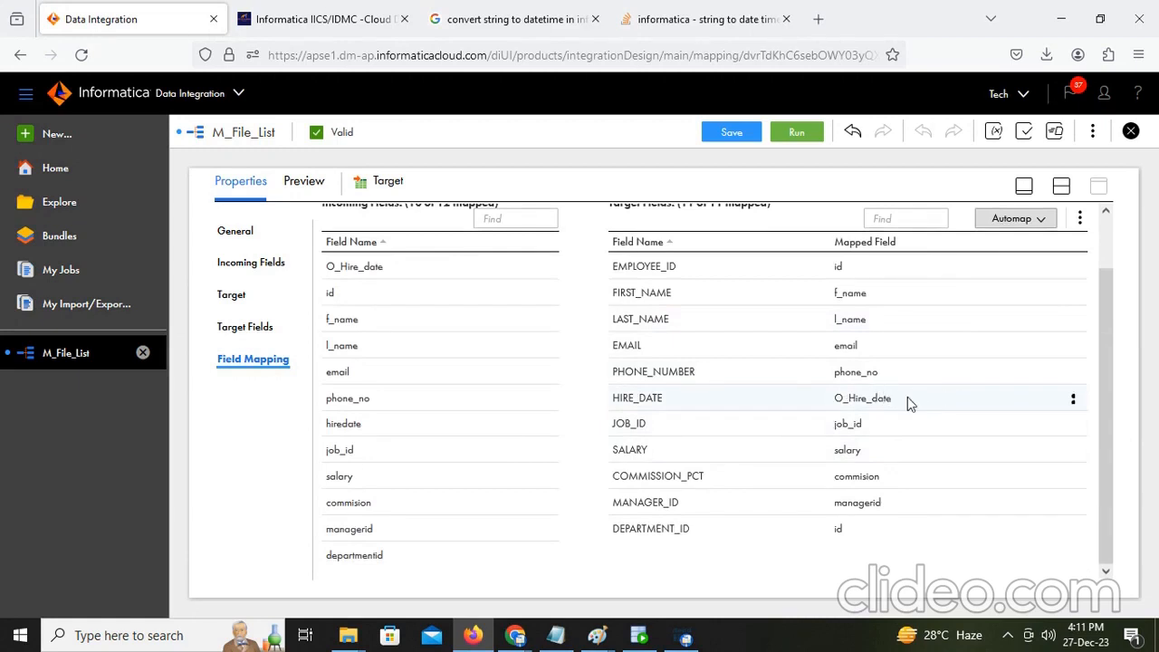
{"action": "mouse_move", "coordinate": [908, 397]}
{"action": "mouse_move", "coordinate": [970, 402]}
{"action": "left_click", "coordinate": [1074, 402]}
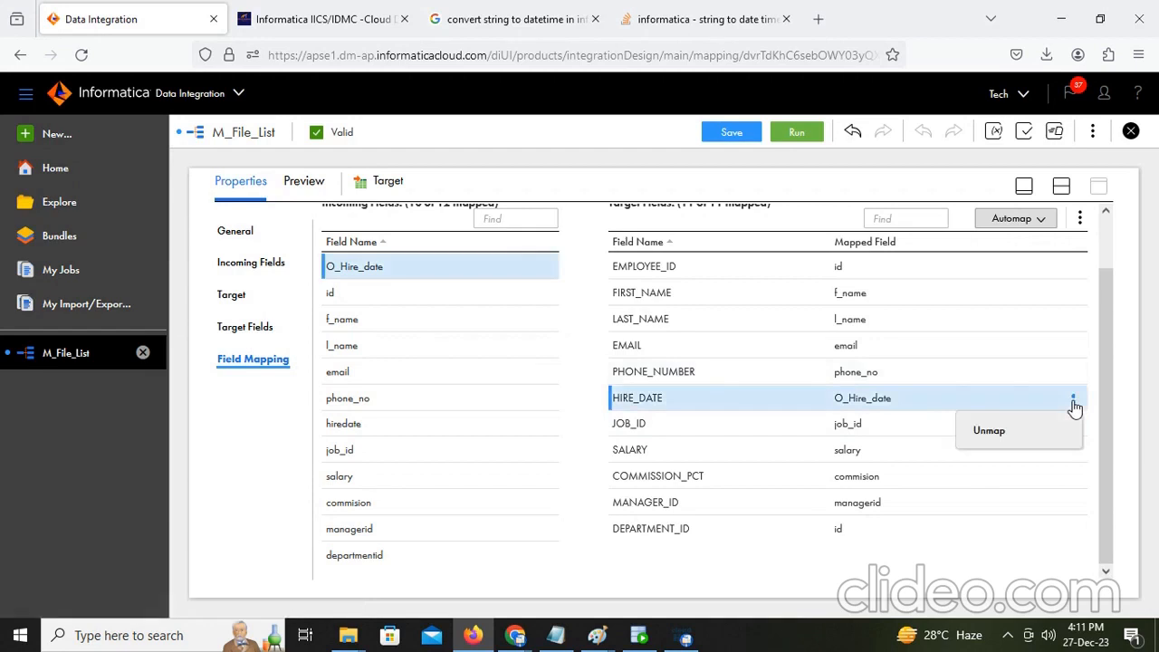
{"action": "left_click", "coordinate": [1133, 381]}
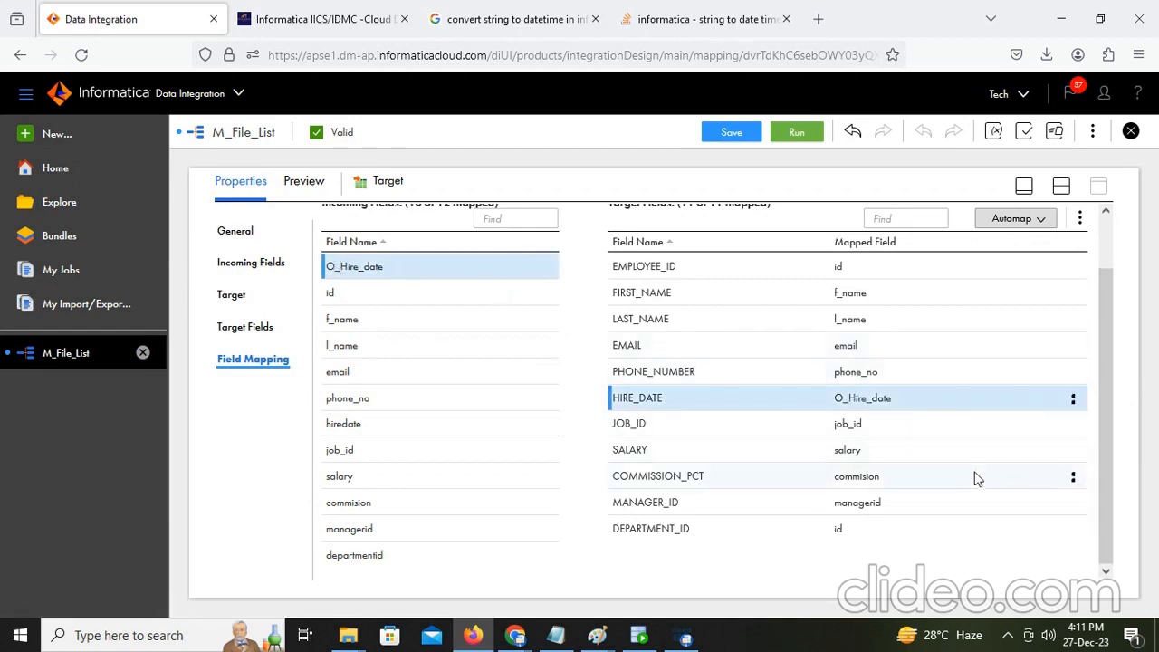
{"action": "scroll", "coordinate": [977, 478], "scroll_direction": "up", "scroll_amount": 1}
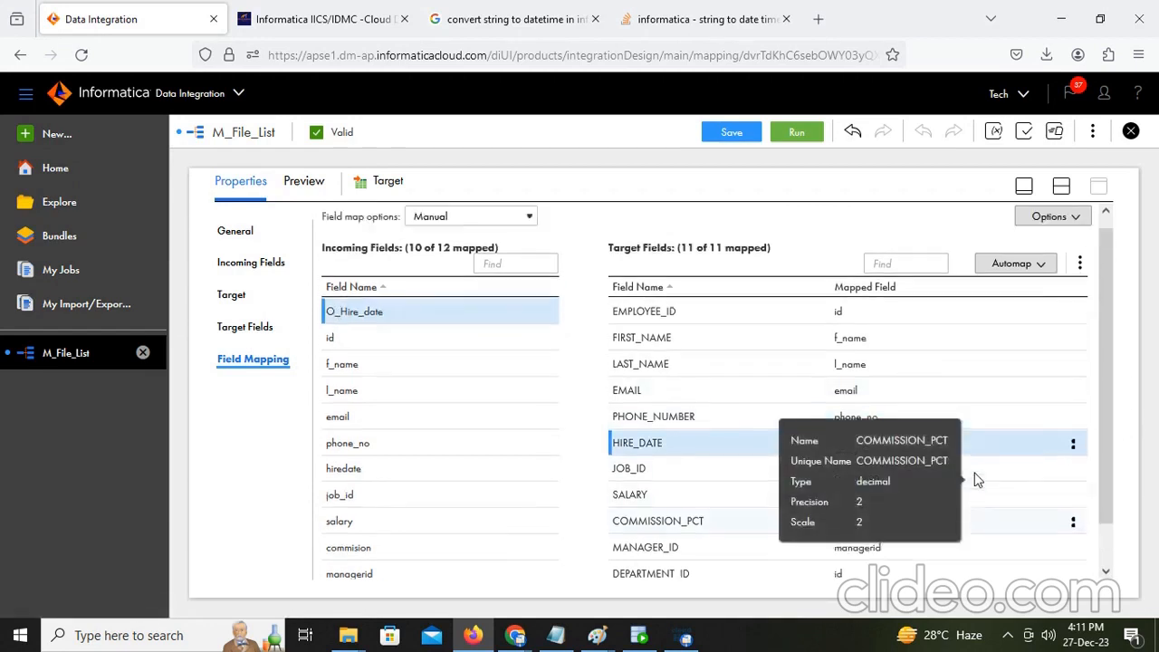
Step: Save the M_File_List mapping and run it on the DESKTOP-VTL1F6J runtime environment
{"action": "left_click", "coordinate": [727, 136]}
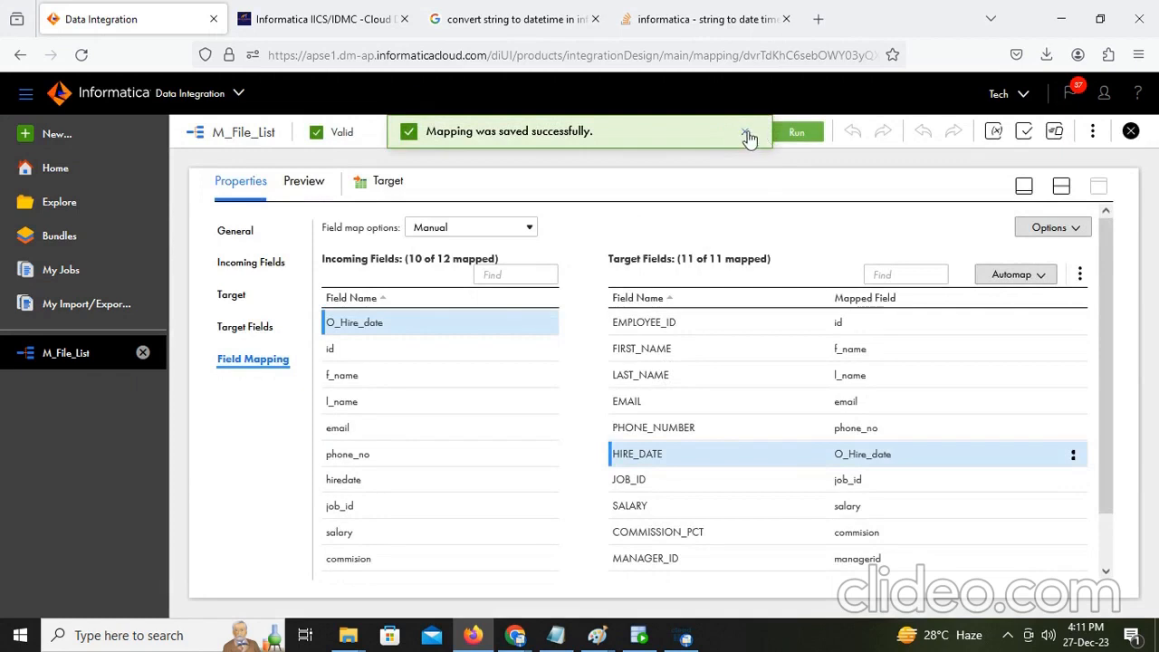
{"action": "left_click", "coordinate": [745, 132]}
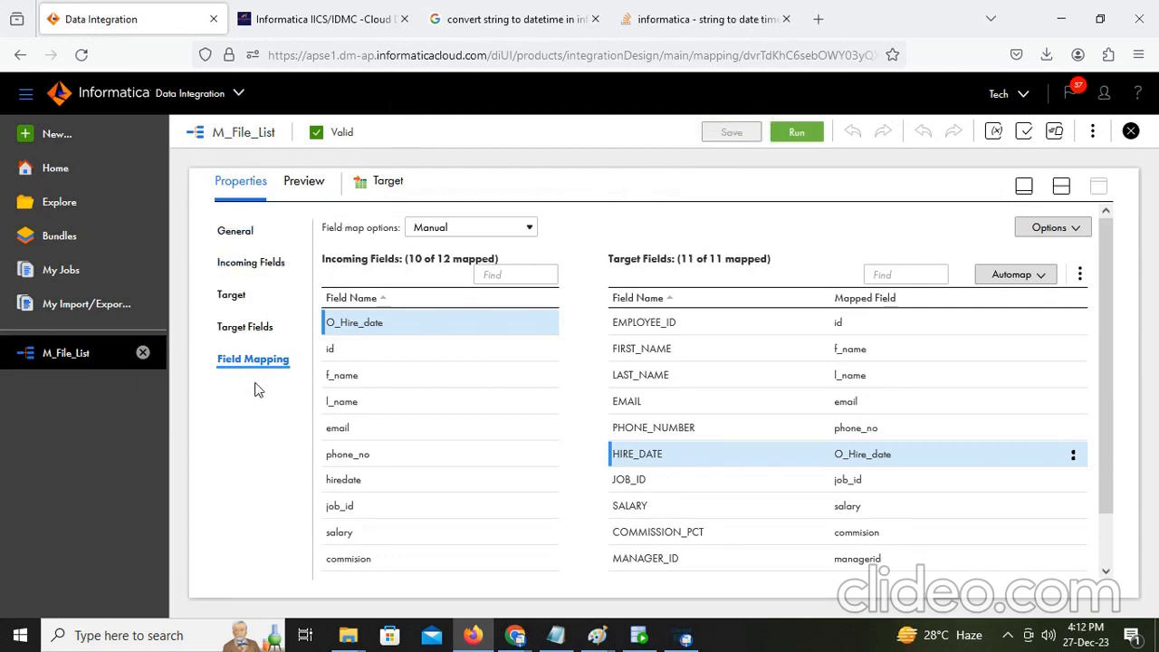
{"action": "mouse_move", "coordinate": [497, 328]}
{"action": "scroll", "coordinate": [990, 464], "scroll_direction": "down", "scroll_amount": 1}
{"action": "scroll", "coordinate": [978, 479], "scroll_direction": "up", "scroll_amount": 1}
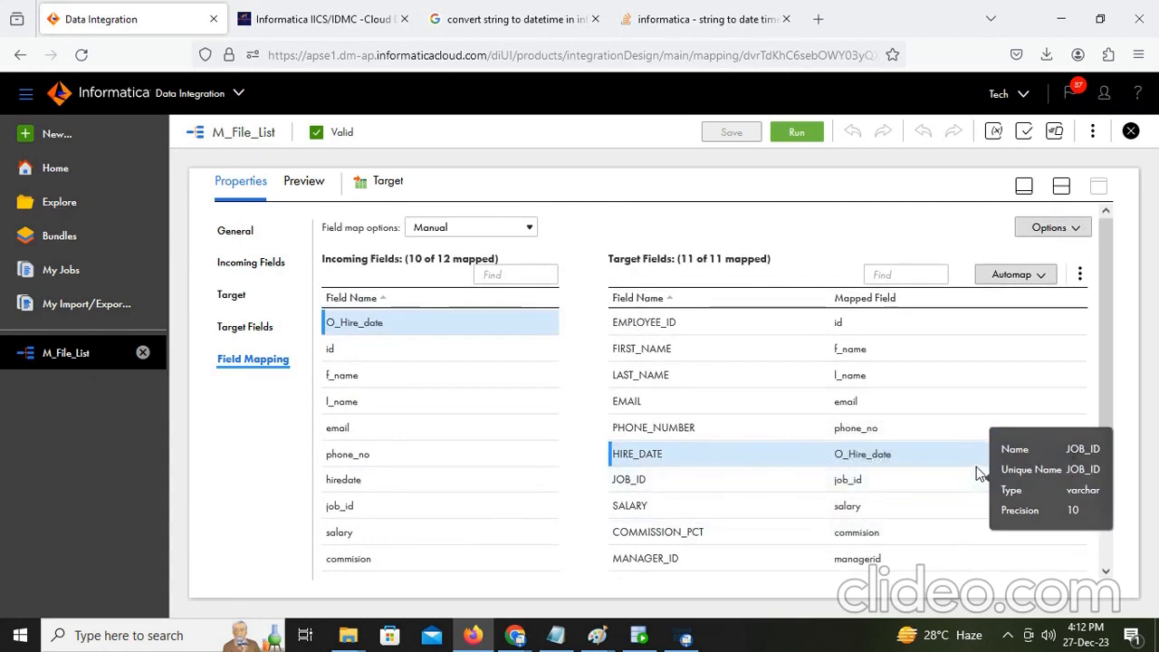
{"action": "mouse_move", "coordinate": [979, 473]}
{"action": "scroll", "coordinate": [977, 473], "scroll_direction": "down", "scroll_amount": 1}
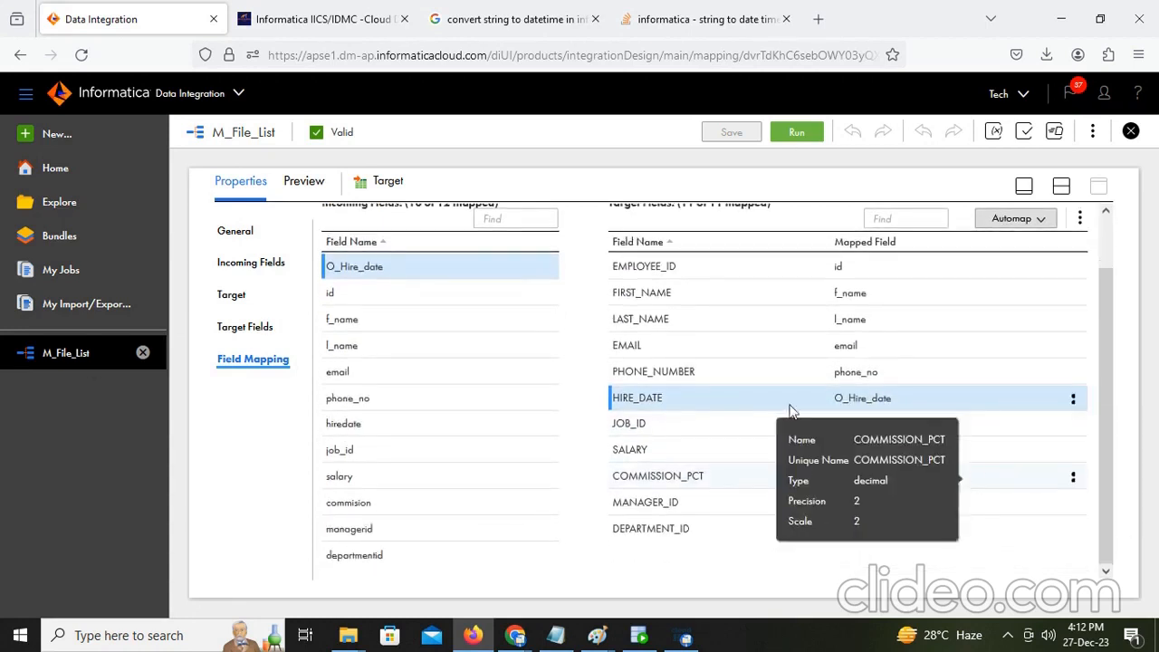
{"action": "scroll", "coordinate": [335, 389], "scroll_direction": "up", "scroll_amount": 1}
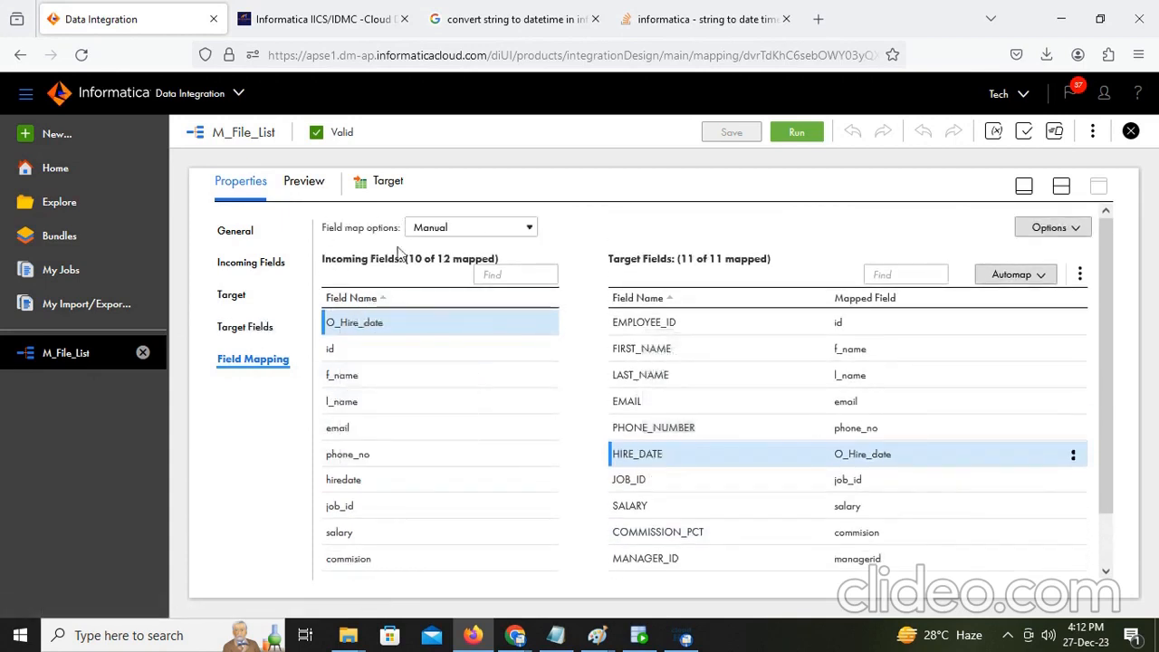
{"action": "scroll", "coordinate": [942, 435], "scroll_direction": "down", "scroll_amount": 1}
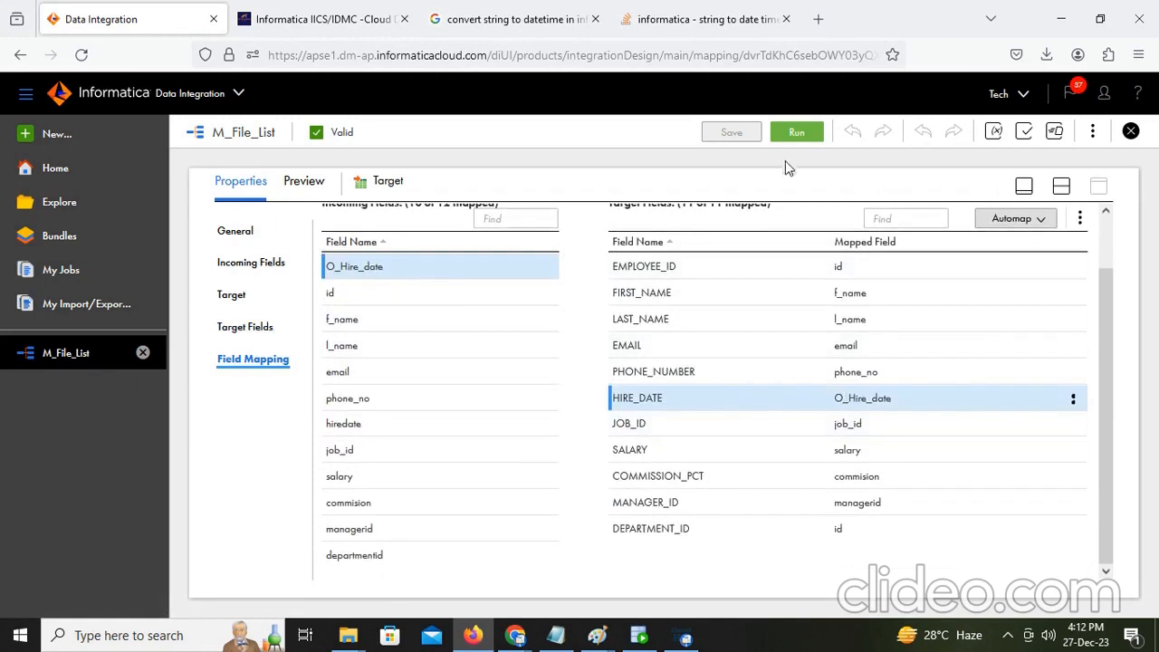
{"action": "left_click", "coordinate": [1062, 188]}
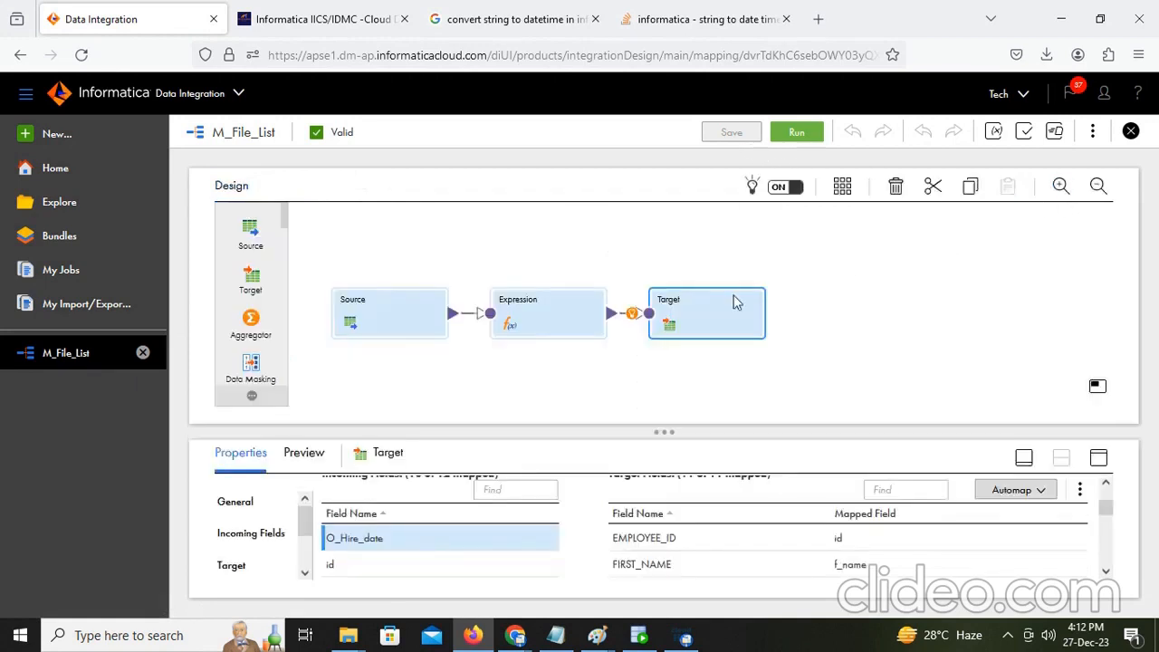
{"action": "left_click", "coordinate": [803, 133]}
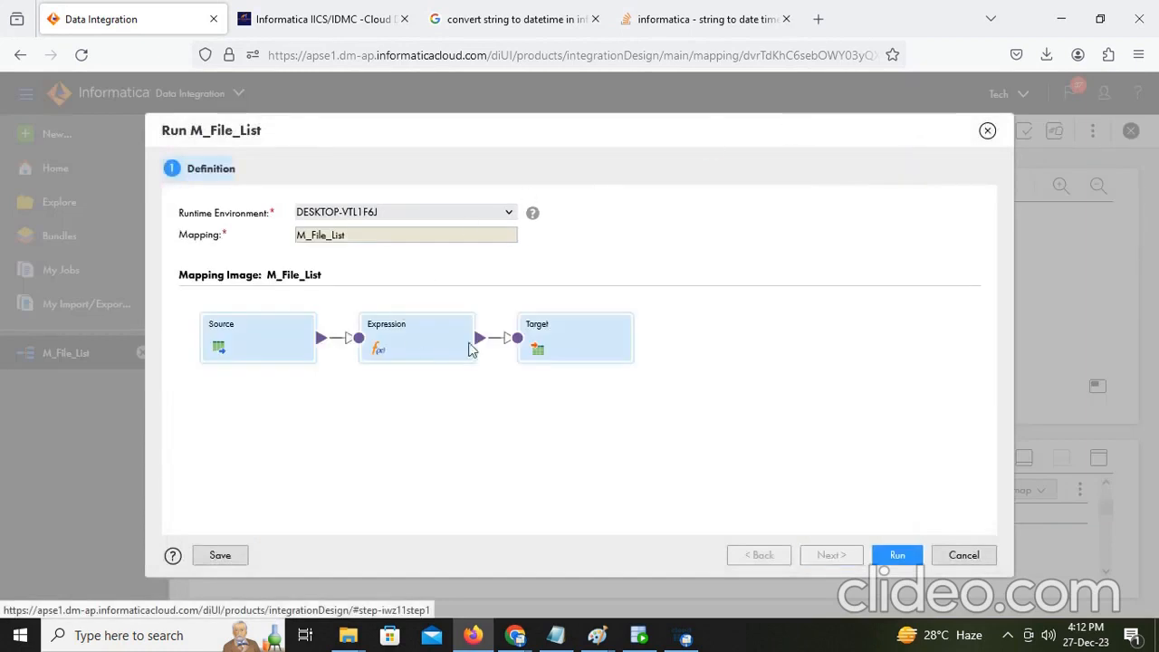
{"action": "left_click", "coordinate": [896, 555]}
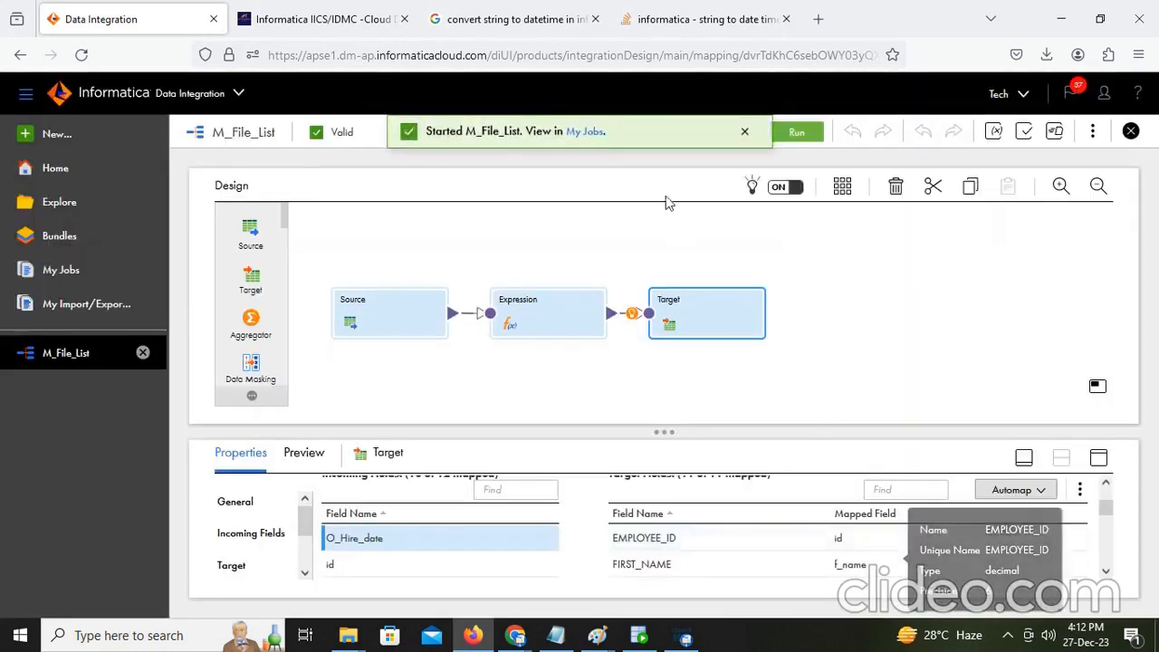
Step: Monitor the new M_File_List job until it ends and check the source and target success rows in its details
{"action": "left_click", "coordinate": [586, 134]}
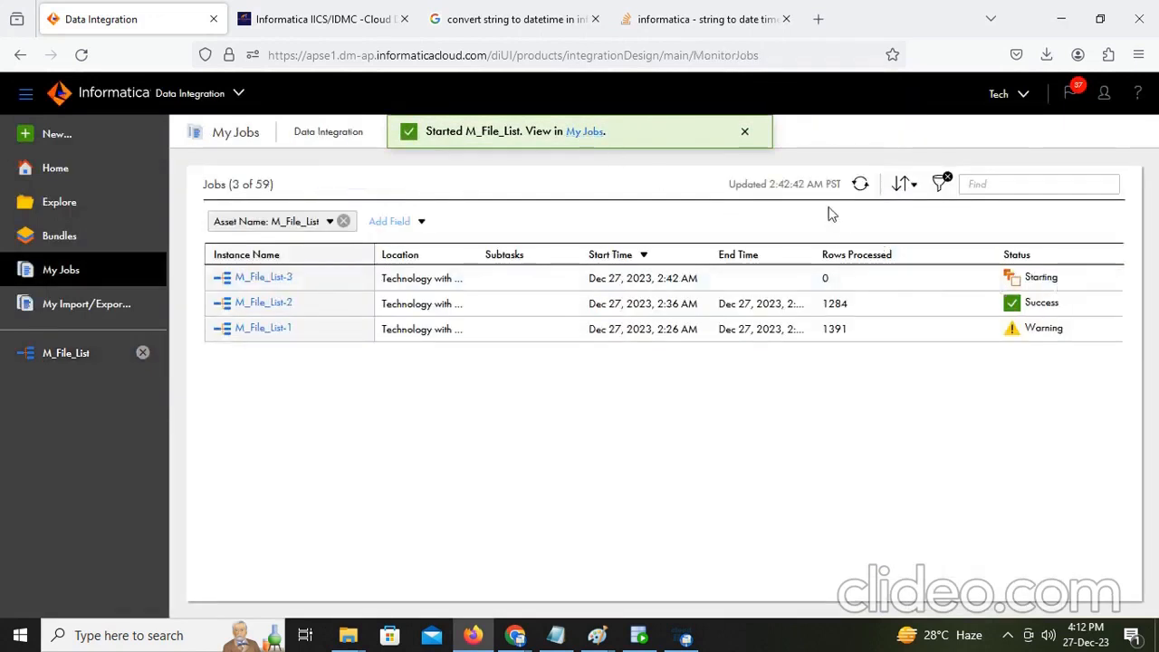
{"action": "left_click", "coordinate": [861, 185]}
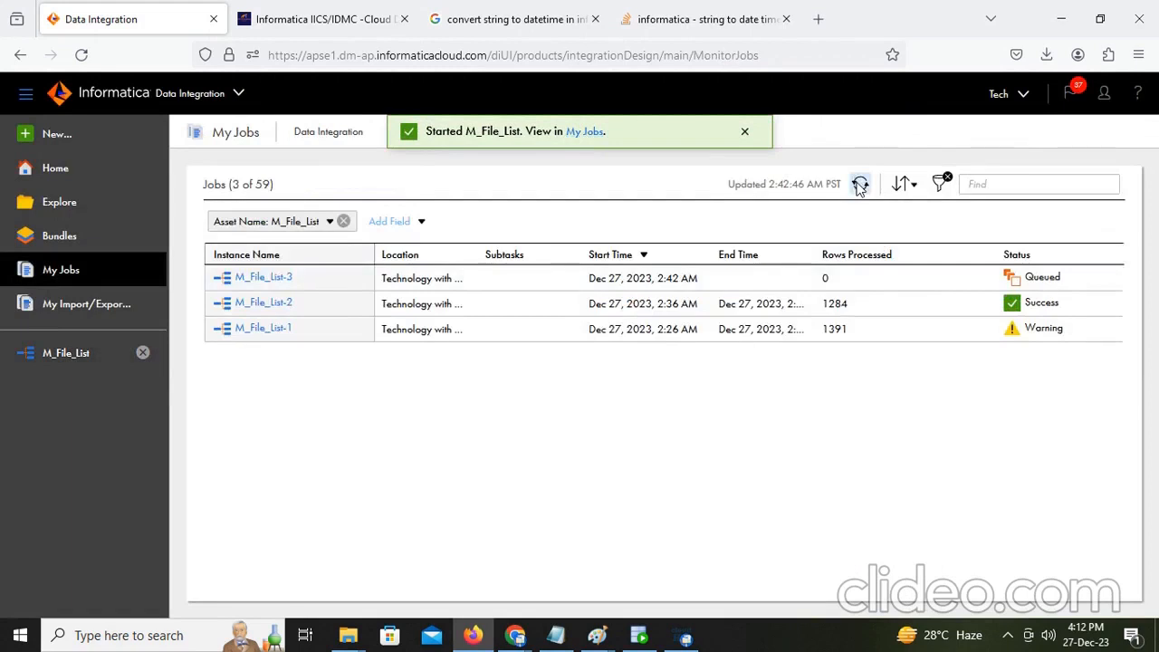
{"action": "left_click", "coordinate": [861, 186]}
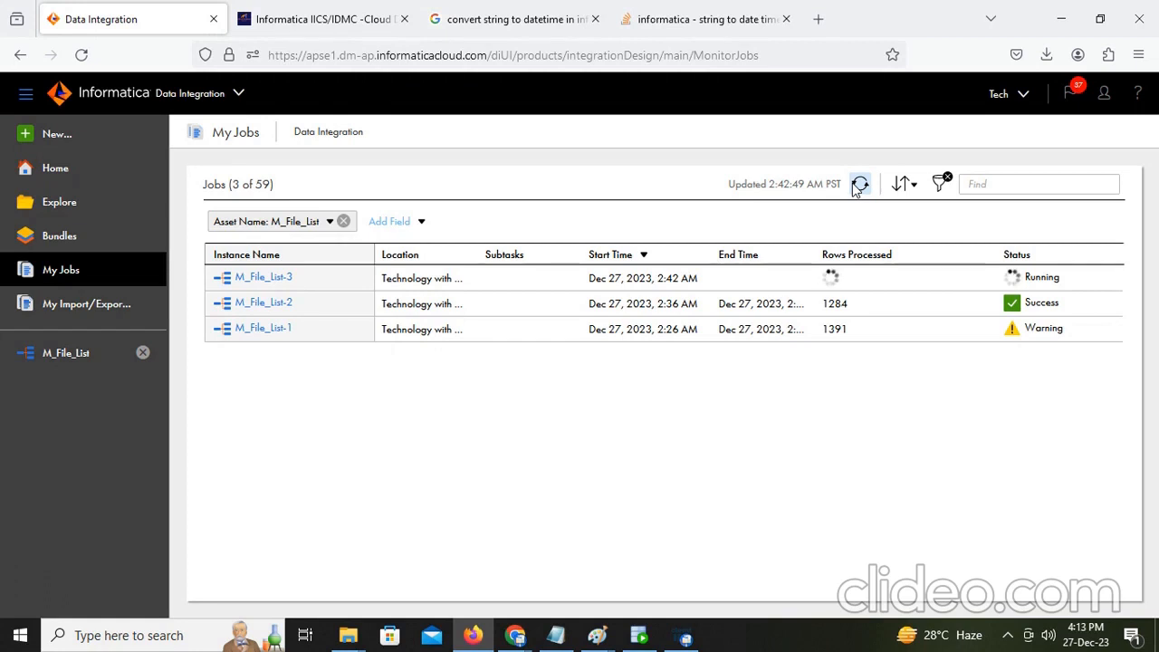
{"action": "left_click", "coordinate": [858, 186]}
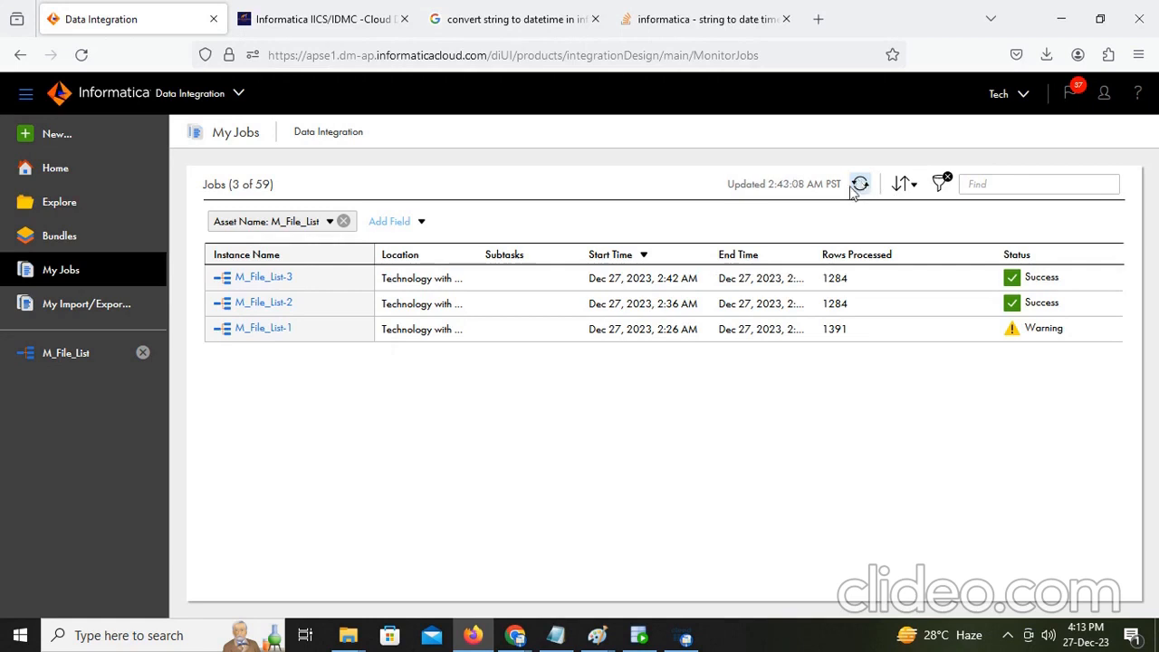
{"action": "left_click", "coordinate": [283, 278]}
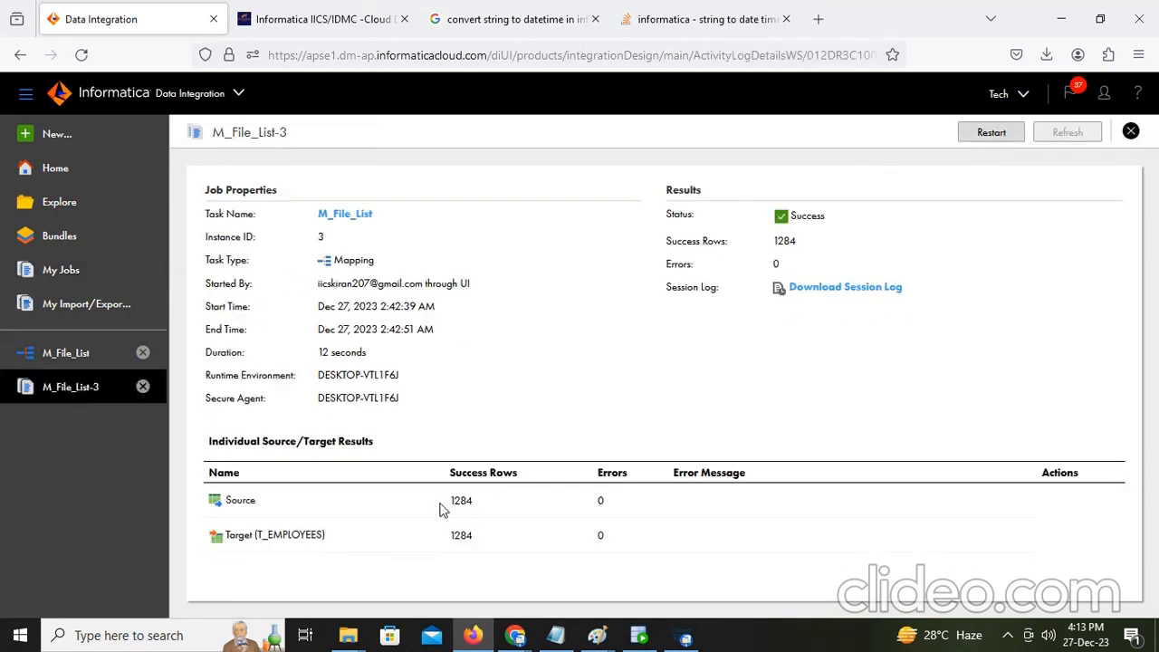
{"action": "double_click", "coordinate": [462, 503]}
{"action": "double_click", "coordinate": [462, 535]}
Step: Switch to Oracle SQL Developer, run select * from t_employees and count the rows of the query result
{"action": "left_click", "coordinate": [636, 640]}
{"action": "triple_click", "coordinate": [469, 250]}
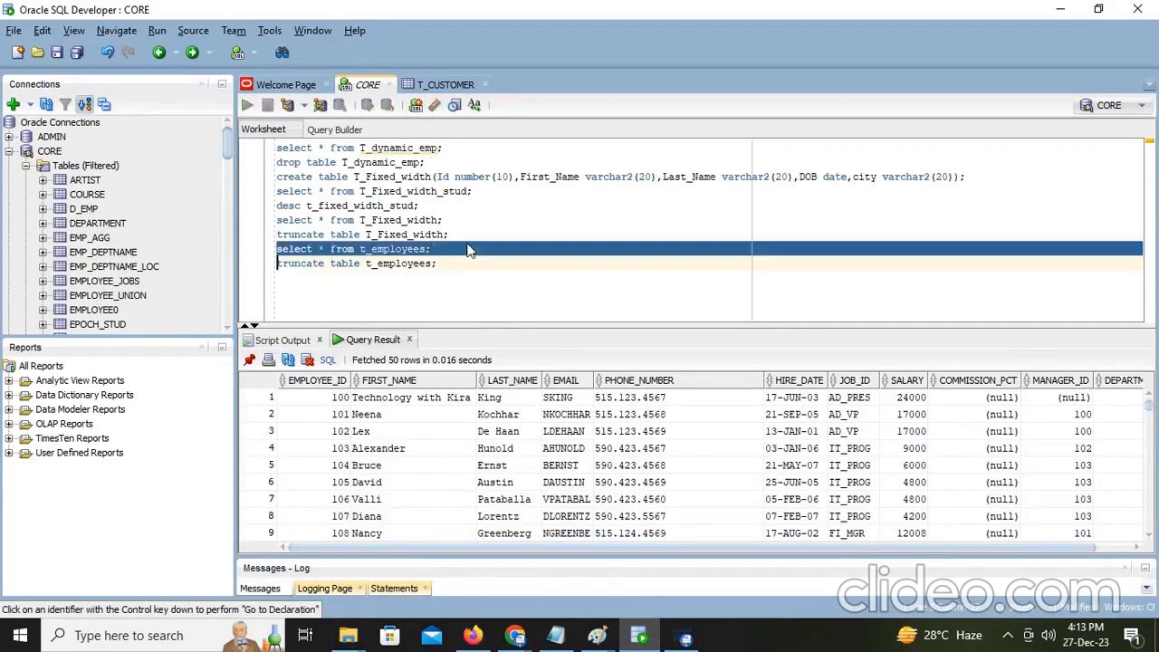
{"action": "key", "text": "ctrl+Return"}
{"action": "right_click", "coordinate": [531, 436]}
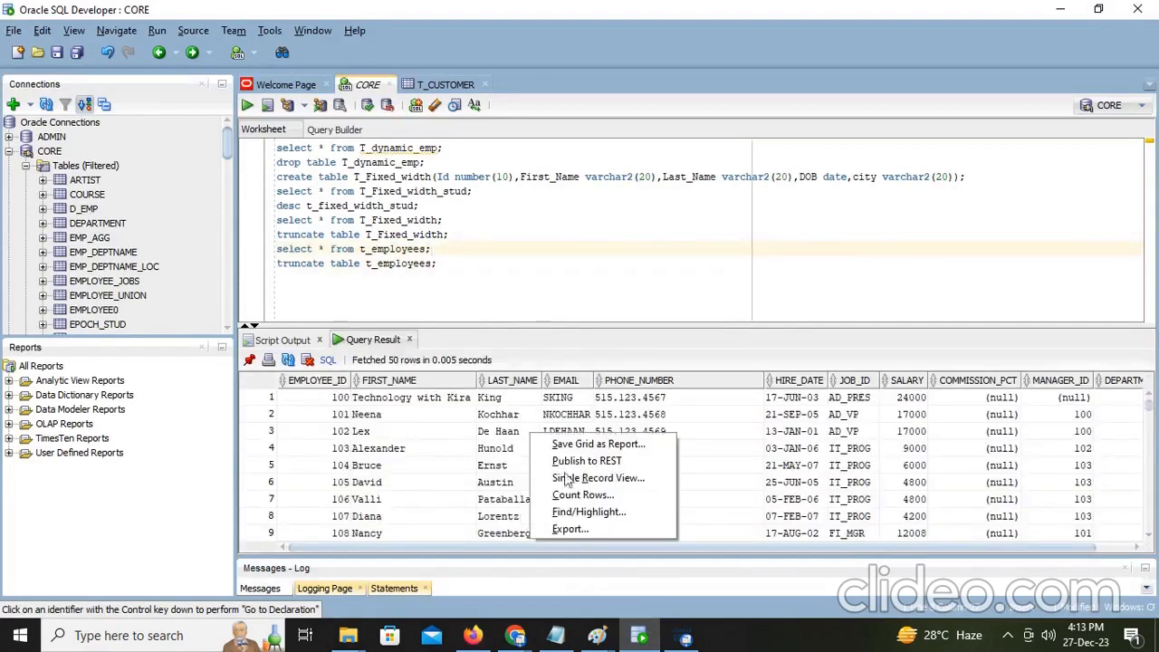
{"action": "left_click", "coordinate": [580, 495]}
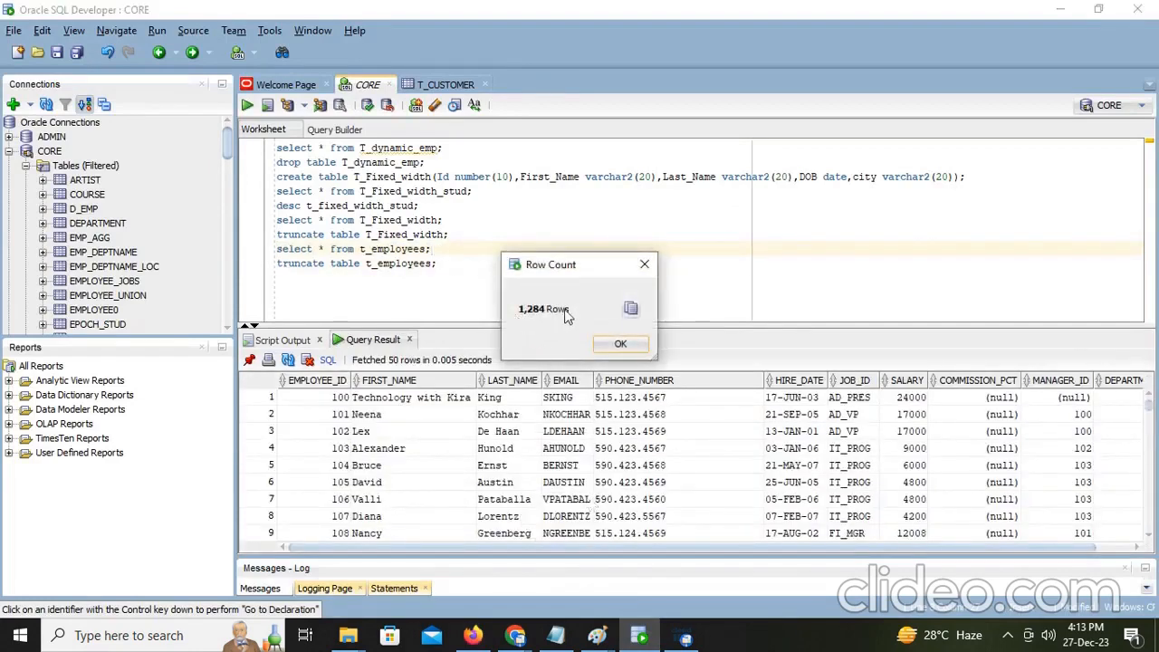
{"action": "left_click", "coordinate": [620, 345]}
{"action": "left_click", "coordinate": [687, 638]}
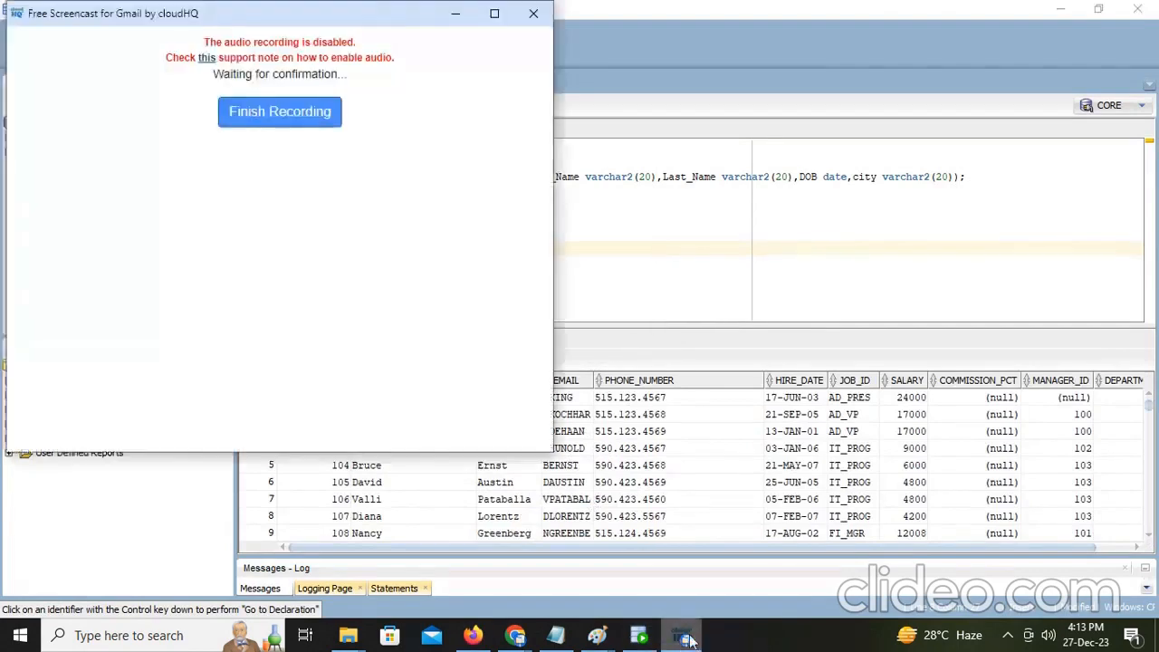
{"action": "left_click", "coordinate": [299, 116]}
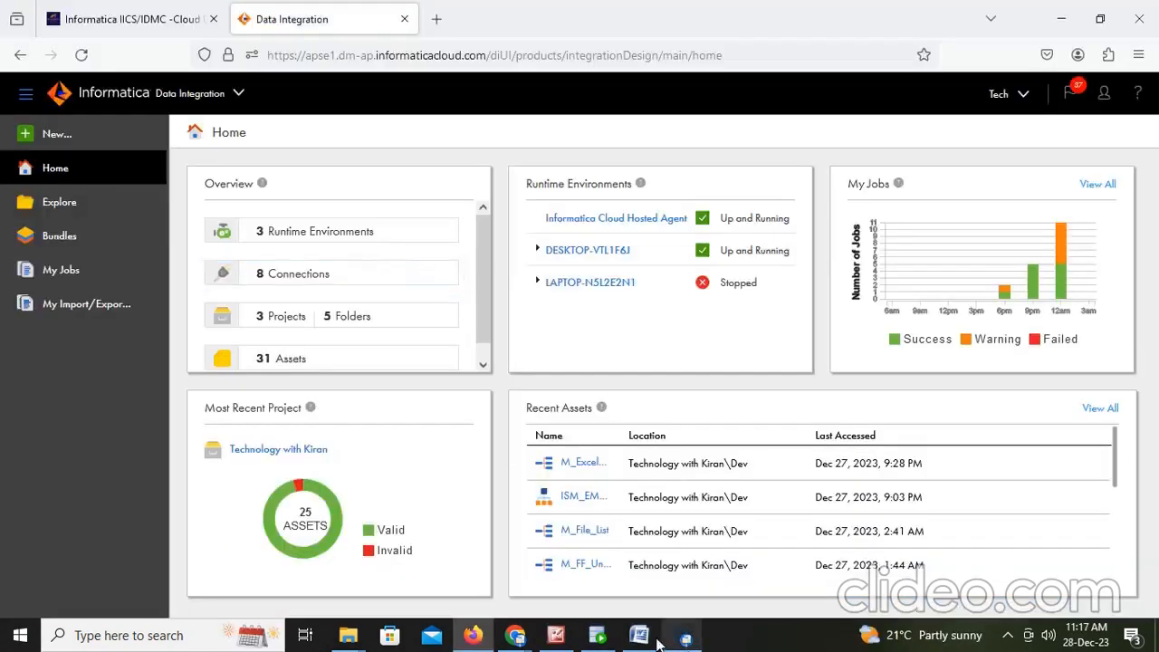
Step: Switch to the Word document and read the notes on mapping the emp and dept Excel sheets to a relational table
{"action": "left_click", "coordinate": [656, 640]}
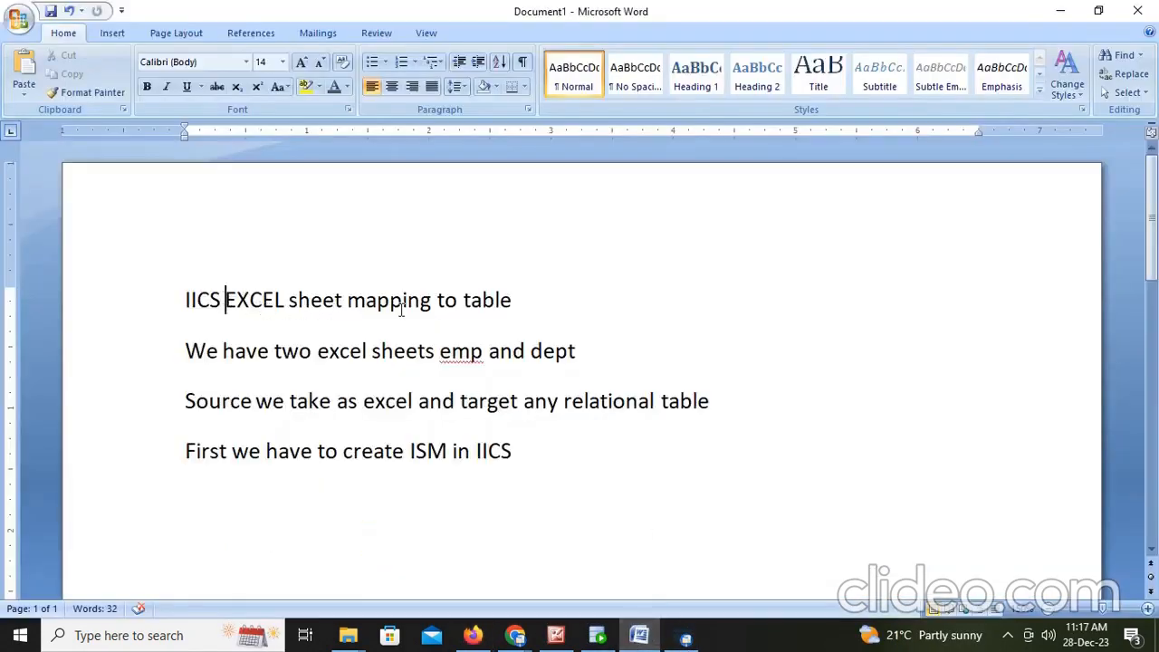
{"action": "left_click_drag", "start_coordinate": [319, 352], "coordinate": [531, 351]}
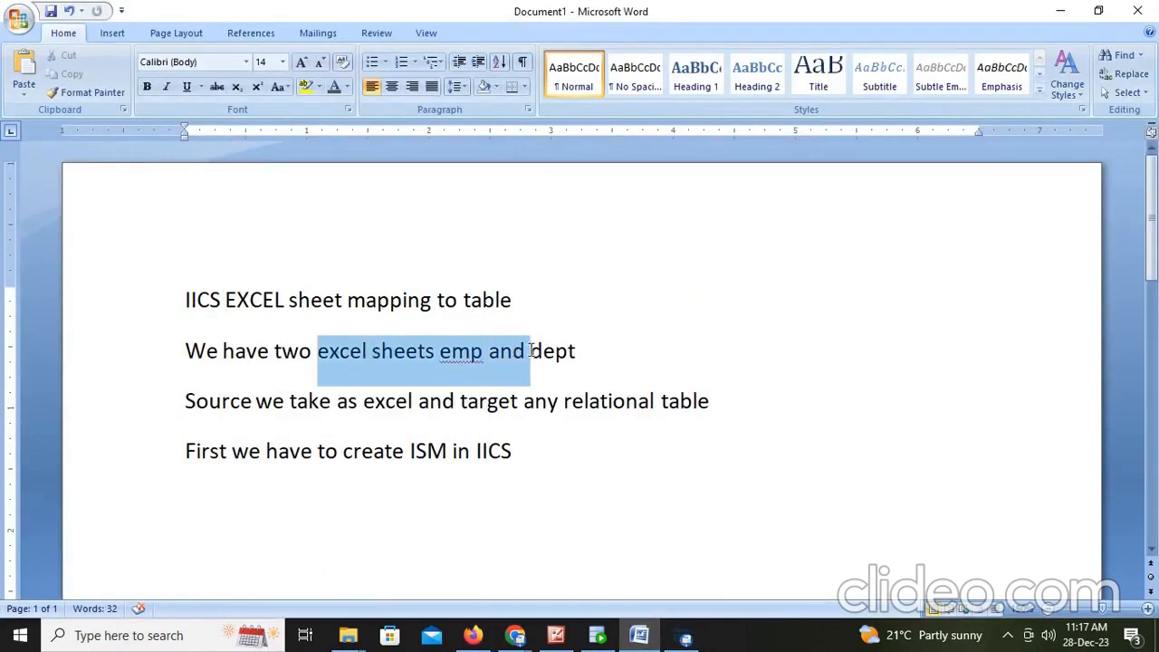
{"action": "left_click", "coordinate": [589, 356]}
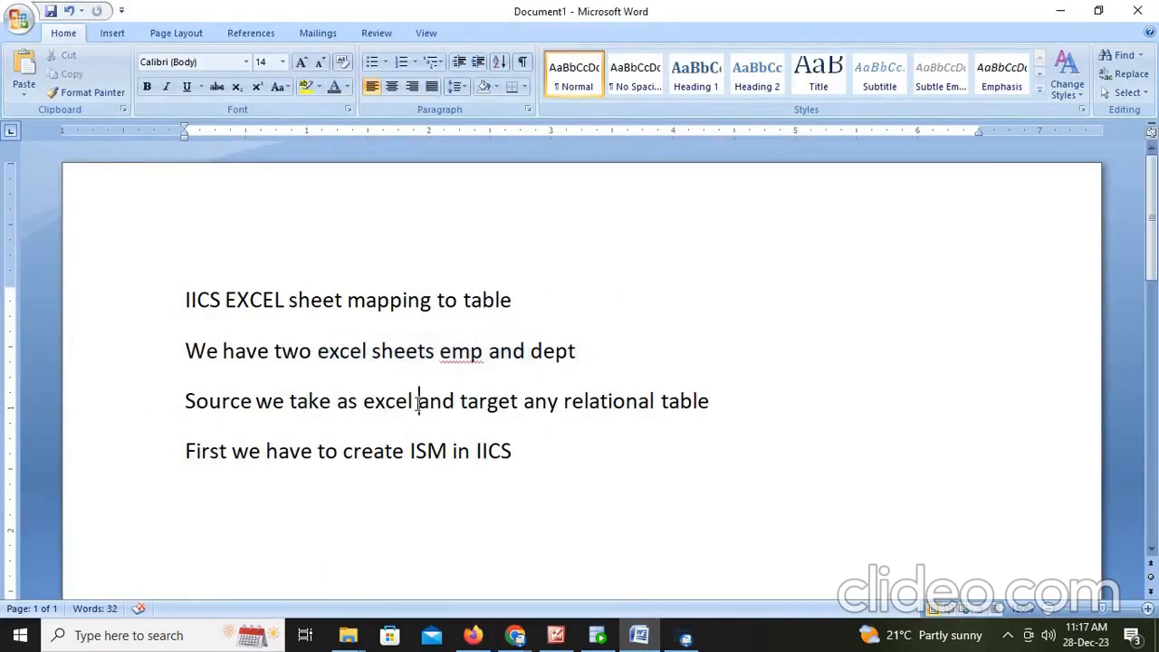
{"action": "left_click_drag", "start_coordinate": [510, 405], "coordinate": [468, 405]}
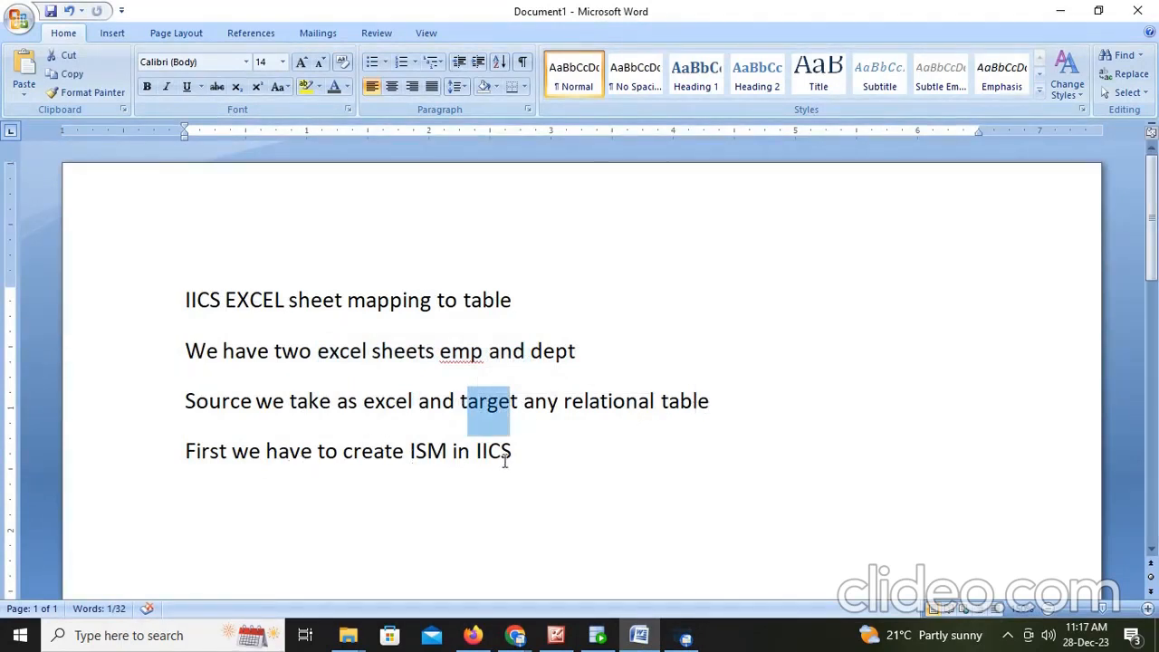
{"action": "left_click", "coordinate": [555, 453]}
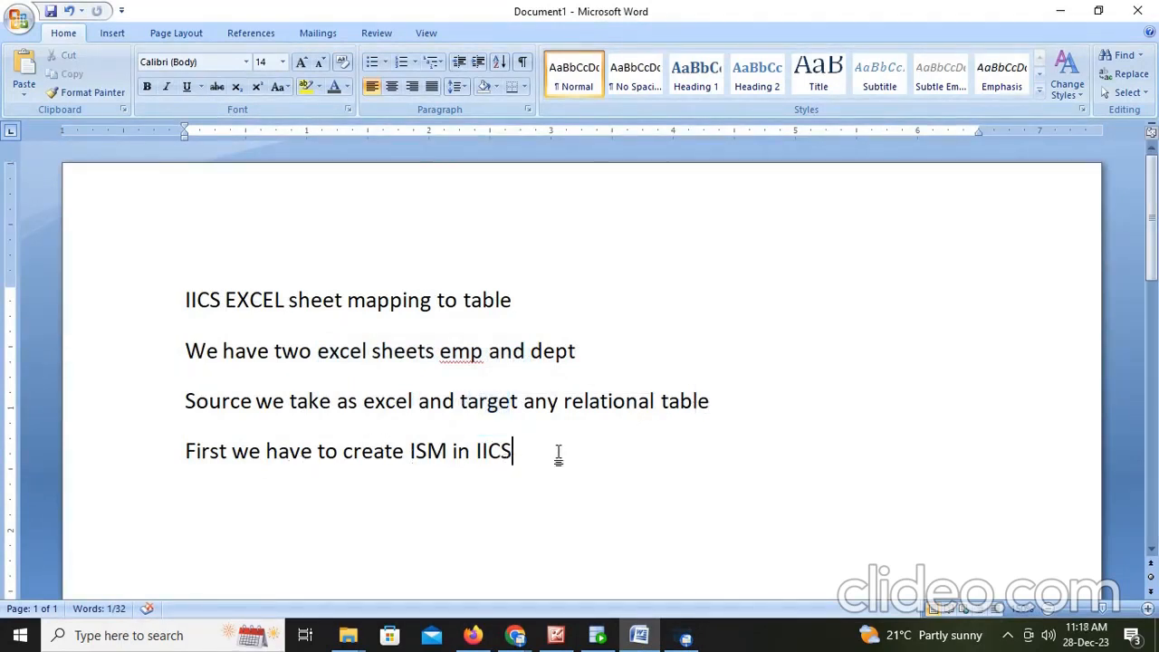
Step: Switch to Informatica Data Integration in Firefox and create a new Intelligent Structure Model asset
{"action": "left_click", "coordinate": [474, 637]}
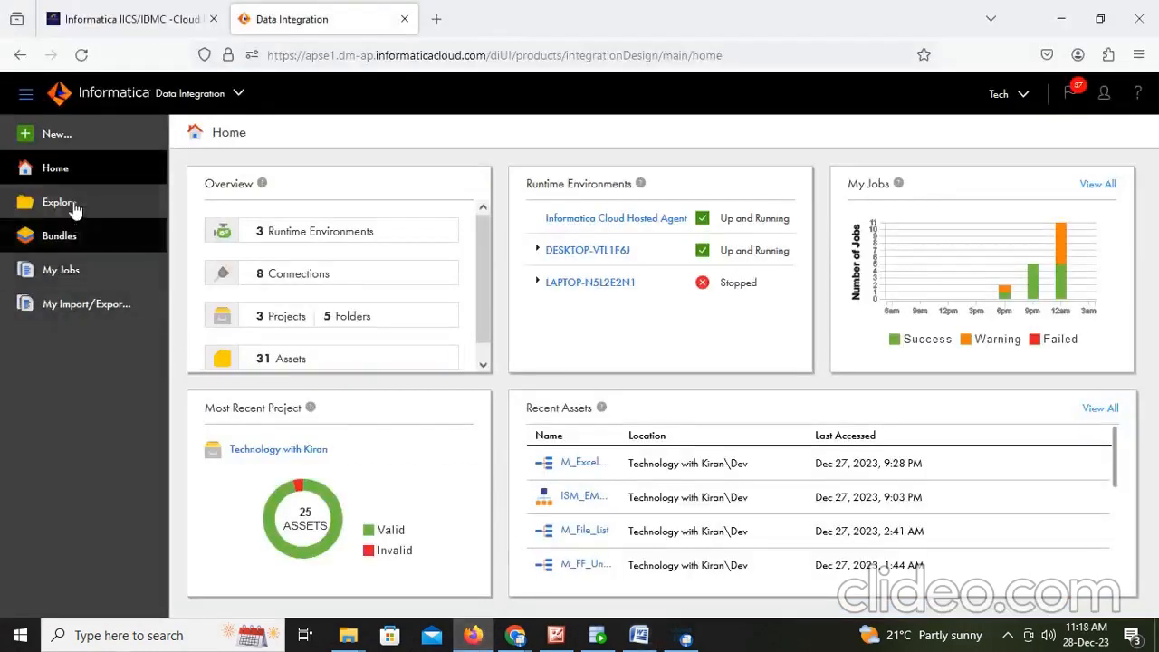
{"action": "left_click", "coordinate": [57, 138]}
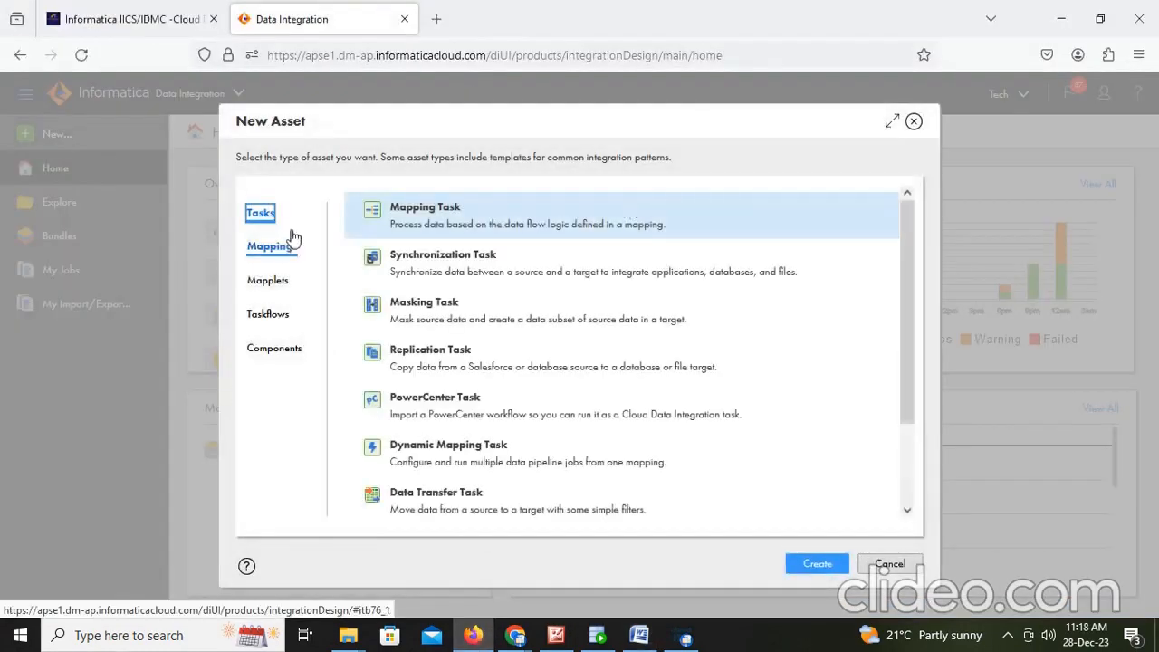
{"action": "left_click", "coordinate": [290, 353]}
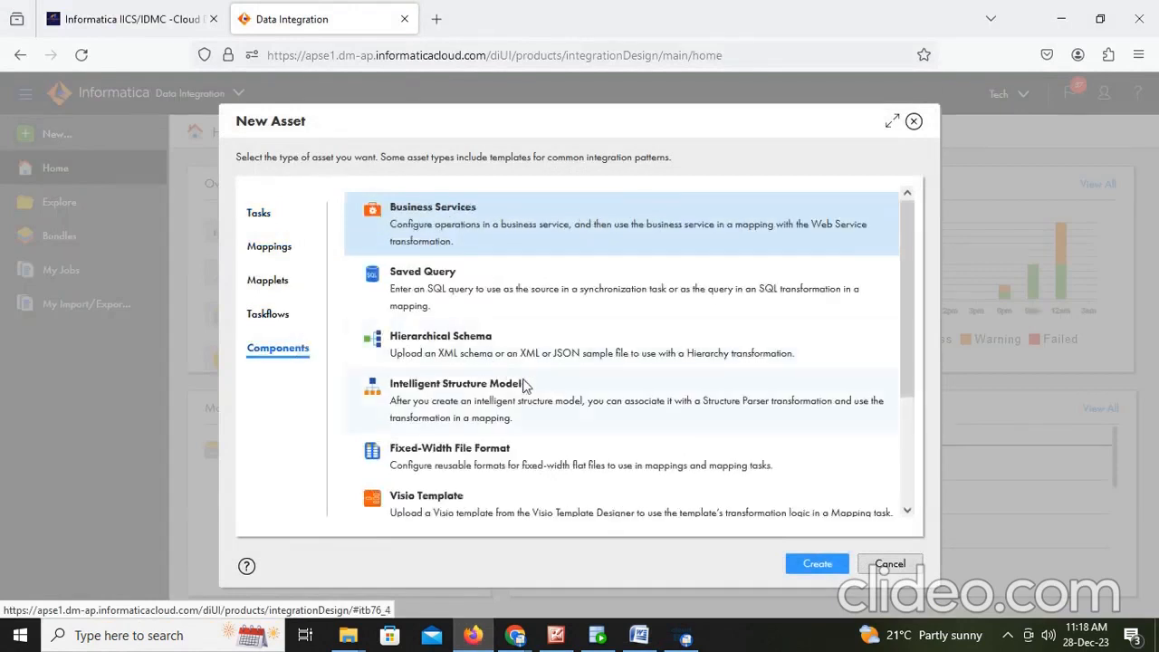
{"action": "left_click", "coordinate": [459, 398]}
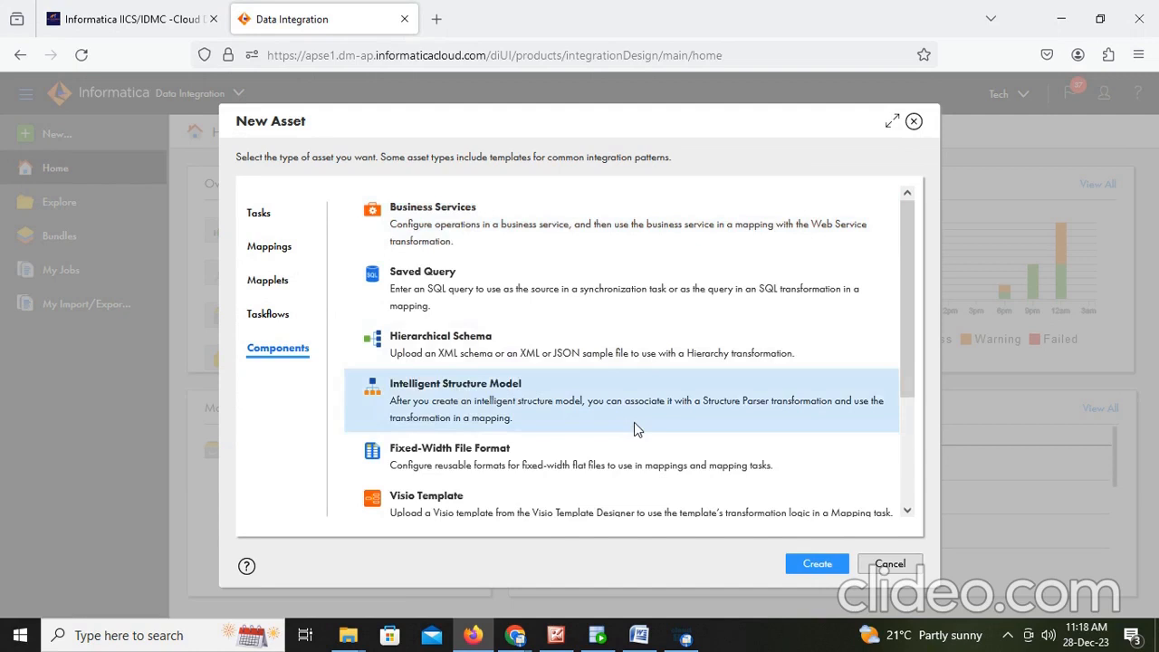
{"action": "left_click", "coordinate": [830, 562]}
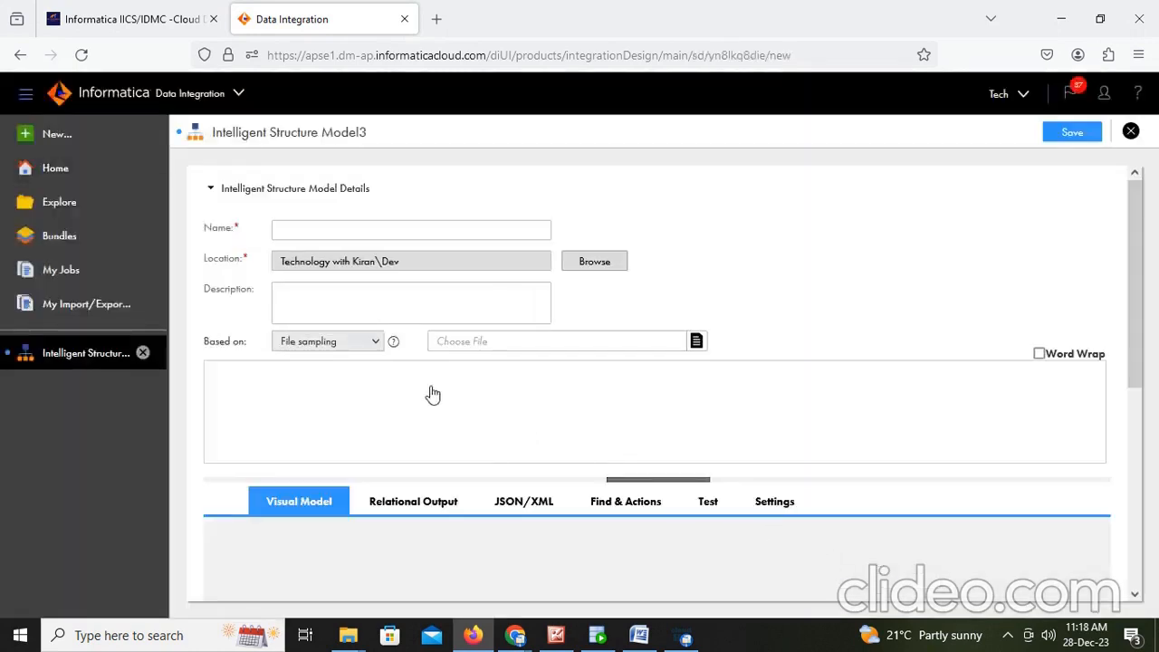
Step: Name the intelligent structure model ISM_Excel_EMP_DEPT
{"action": "left_click", "coordinate": [302, 226]}
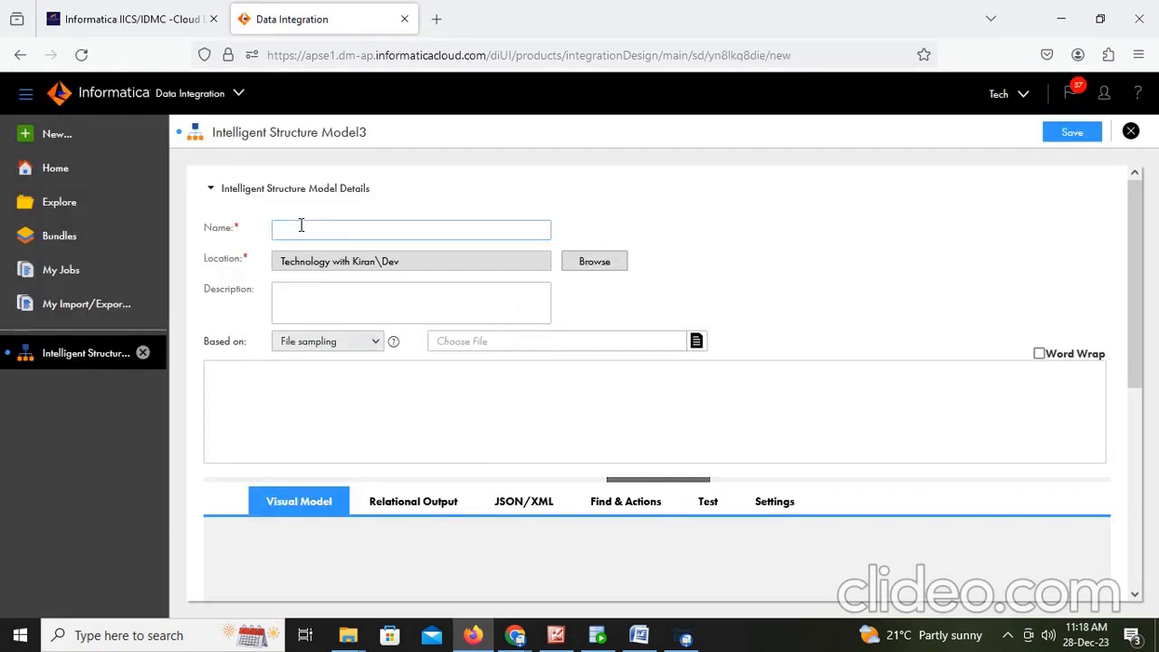
{"action": "type", "text": "ISM"}
{"action": "key", "text": "BackSpace"}
{"action": "key", "text": "BackSpace"}
{"action": "key", "text": "BackSpace"}
Step: Base the model on the entire file or schema, load emp_dept.xlsx from src_files and discover its structure
{"action": "left_click", "coordinate": [336, 343]}
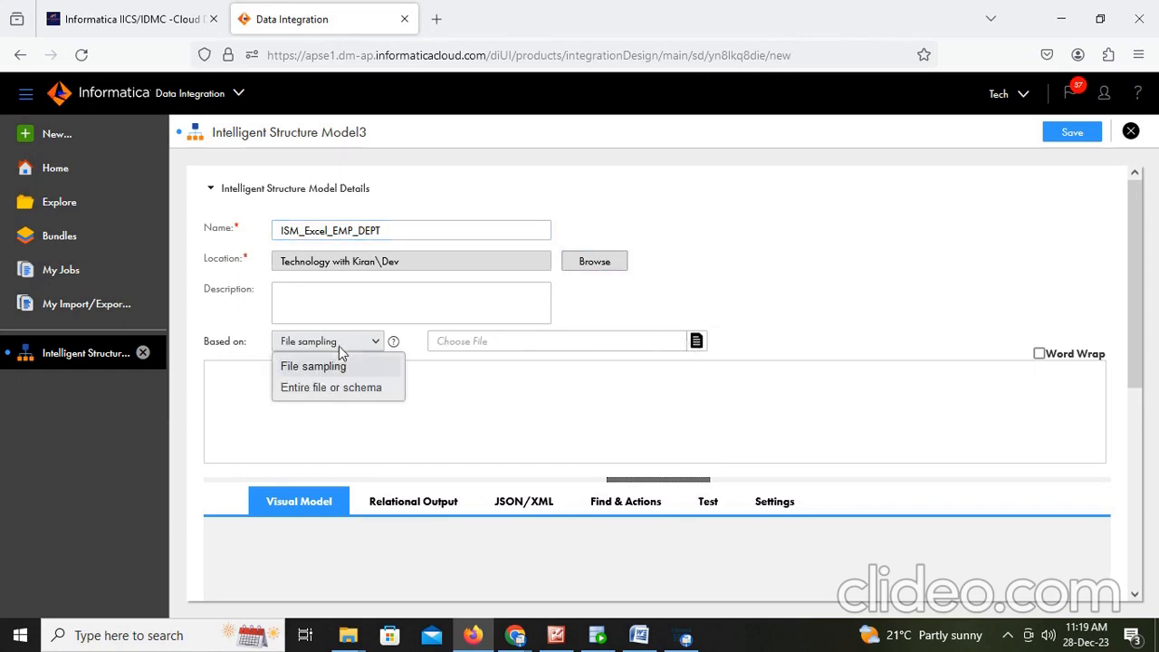
{"action": "left_click", "coordinate": [323, 387]}
{"action": "left_click", "coordinate": [700, 343]}
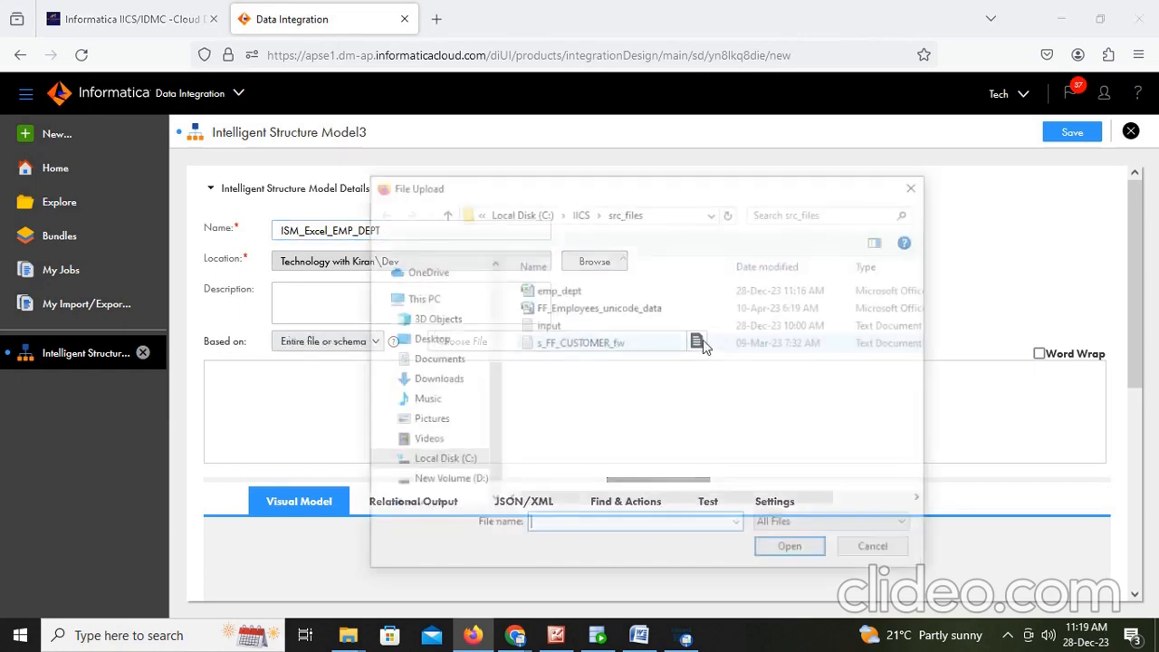
{"action": "left_click", "coordinate": [557, 290]}
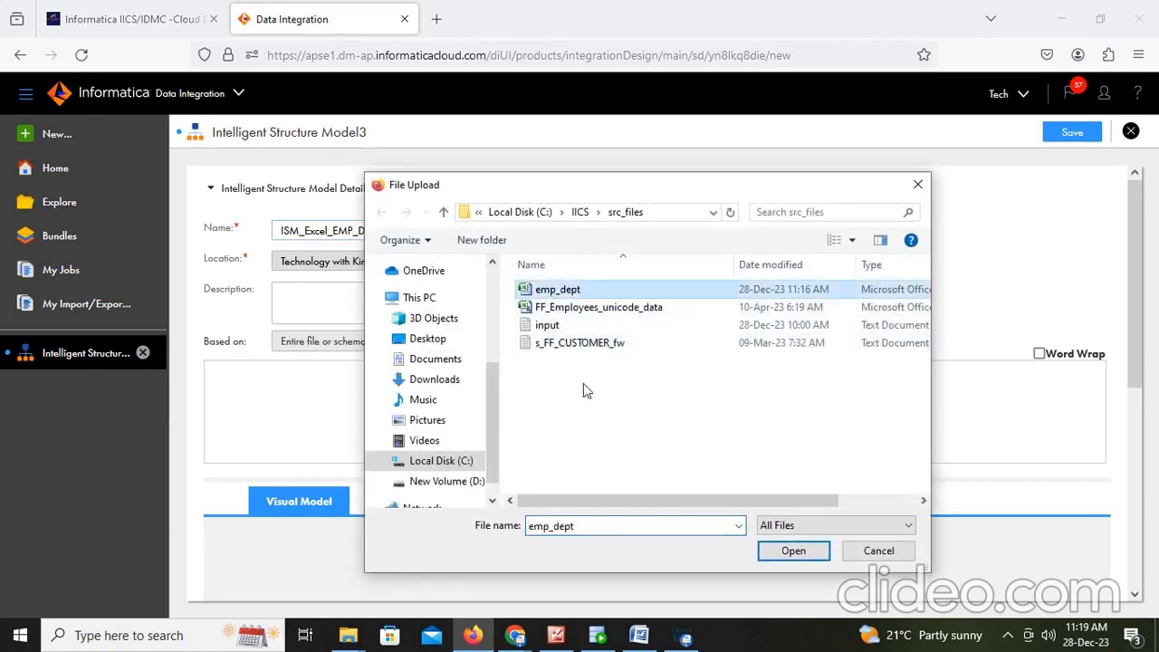
{"action": "left_click", "coordinate": [793, 551]}
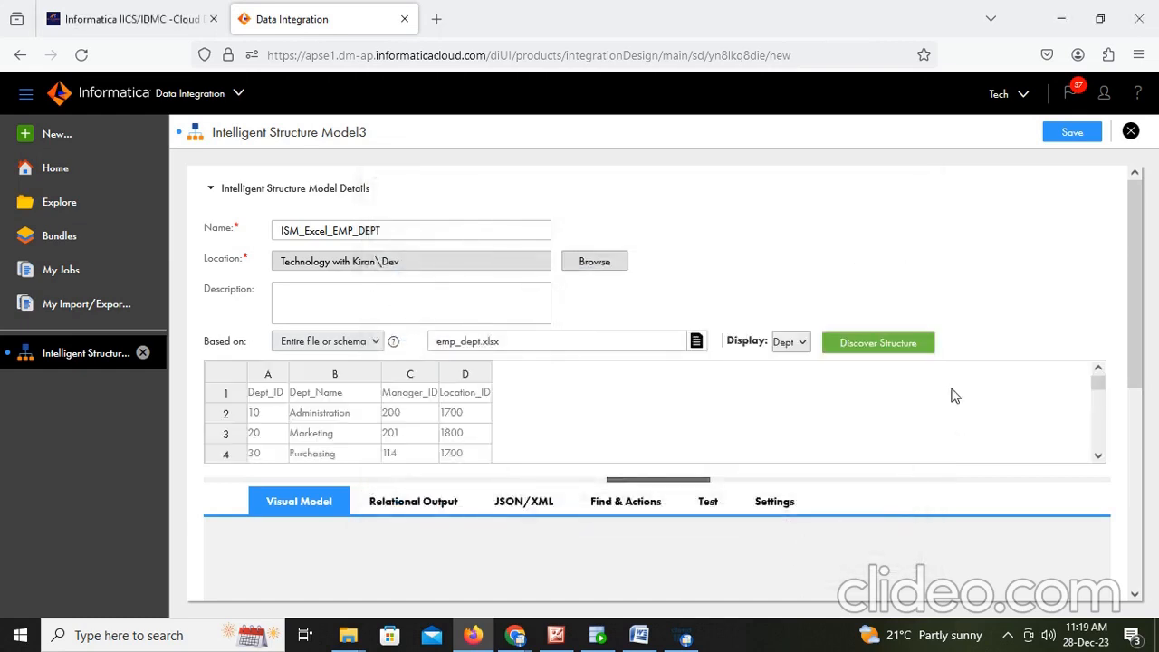
{"action": "left_click", "coordinate": [902, 347]}
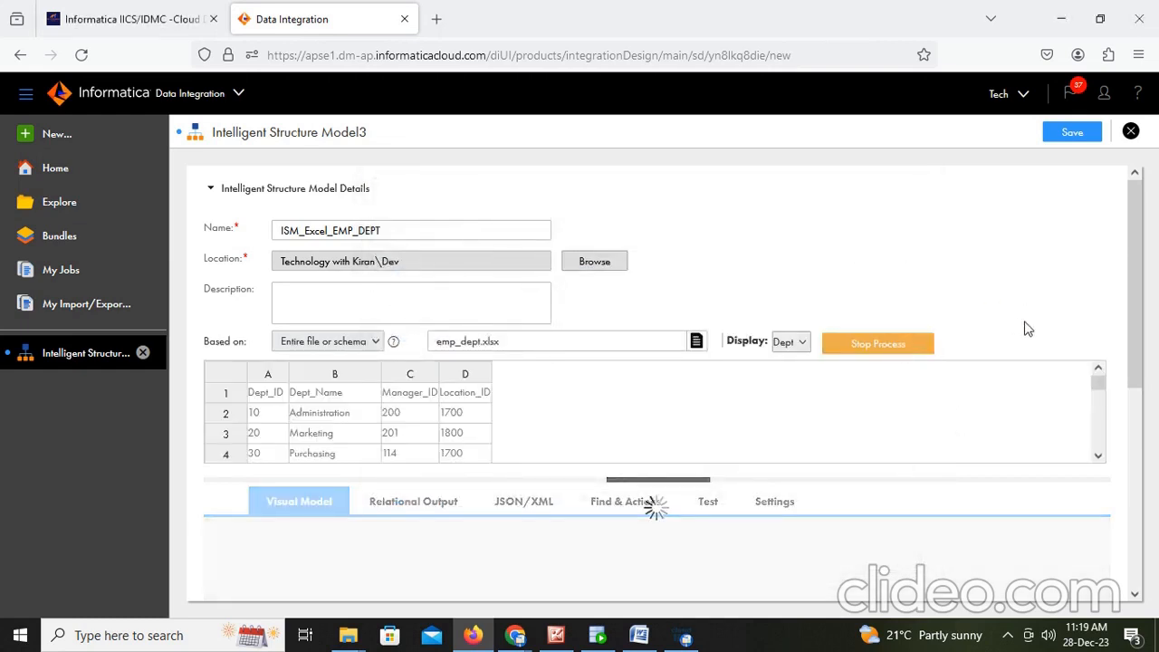
Step: Try to rename the element1 node under the Dept sheet's table to DEPT in the visual model
{"action": "scroll", "coordinate": [1030, 327], "scroll_direction": "down", "scroll_amount": 5}
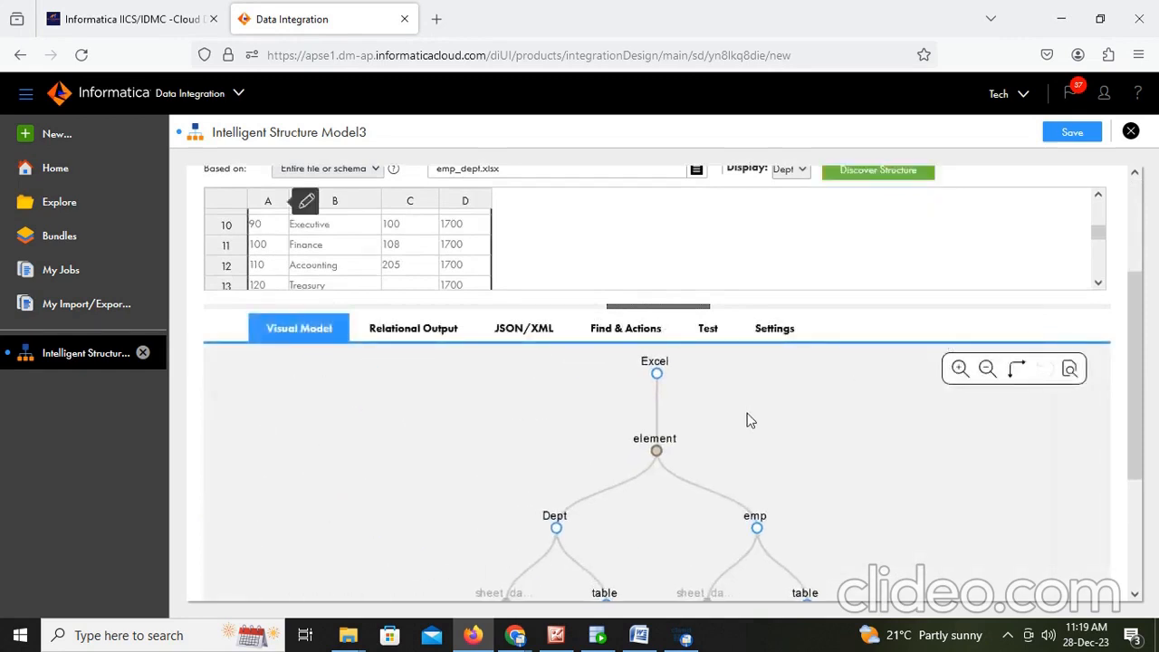
{"action": "left_click_drag", "start_coordinate": [1137, 444], "coordinate": [1128, 516]}
{"action": "left_click", "coordinate": [614, 478]}
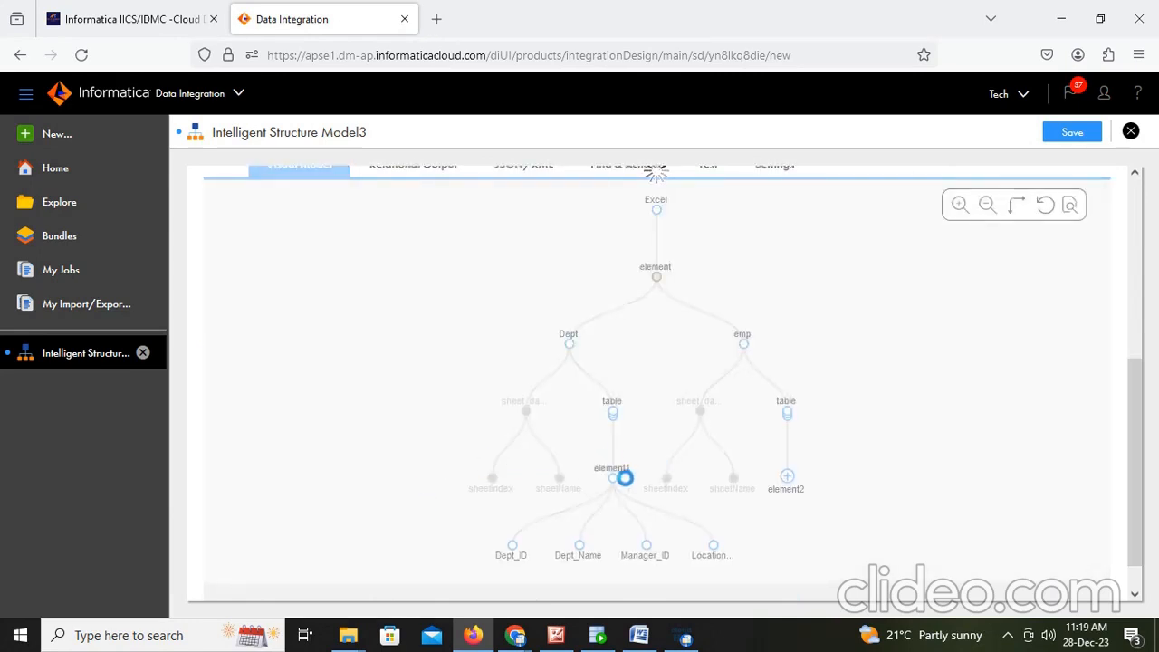
{"action": "left_click", "coordinate": [613, 479]}
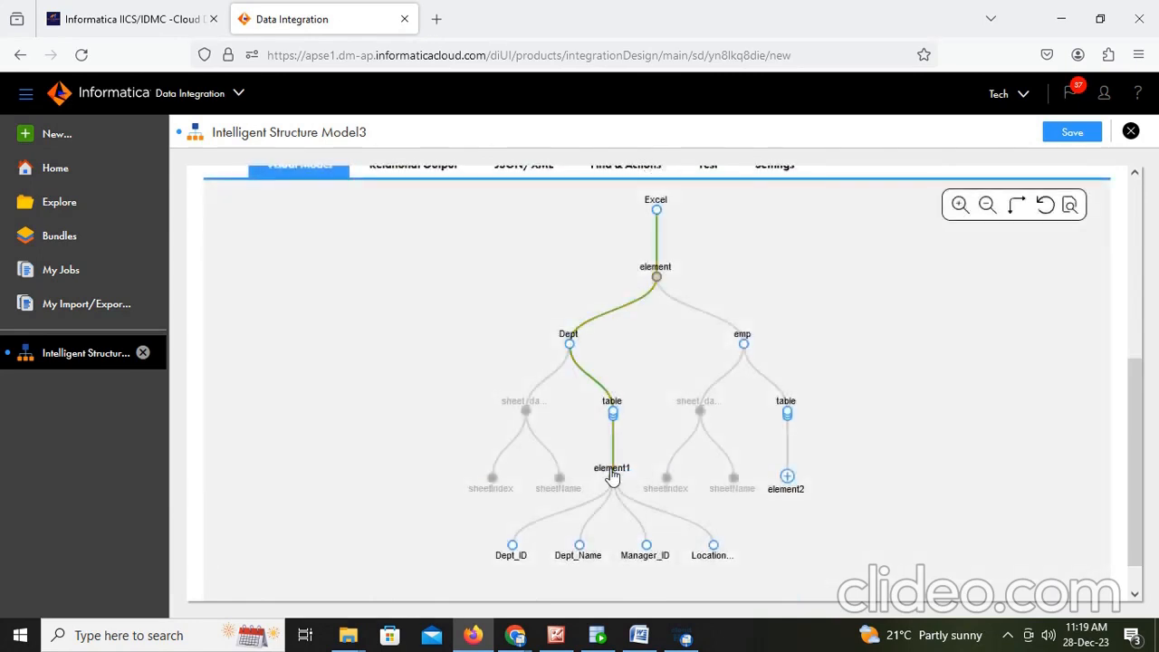
{"action": "right_click", "coordinate": [614, 478]}
{"action": "left_click", "coordinate": [659, 589]}
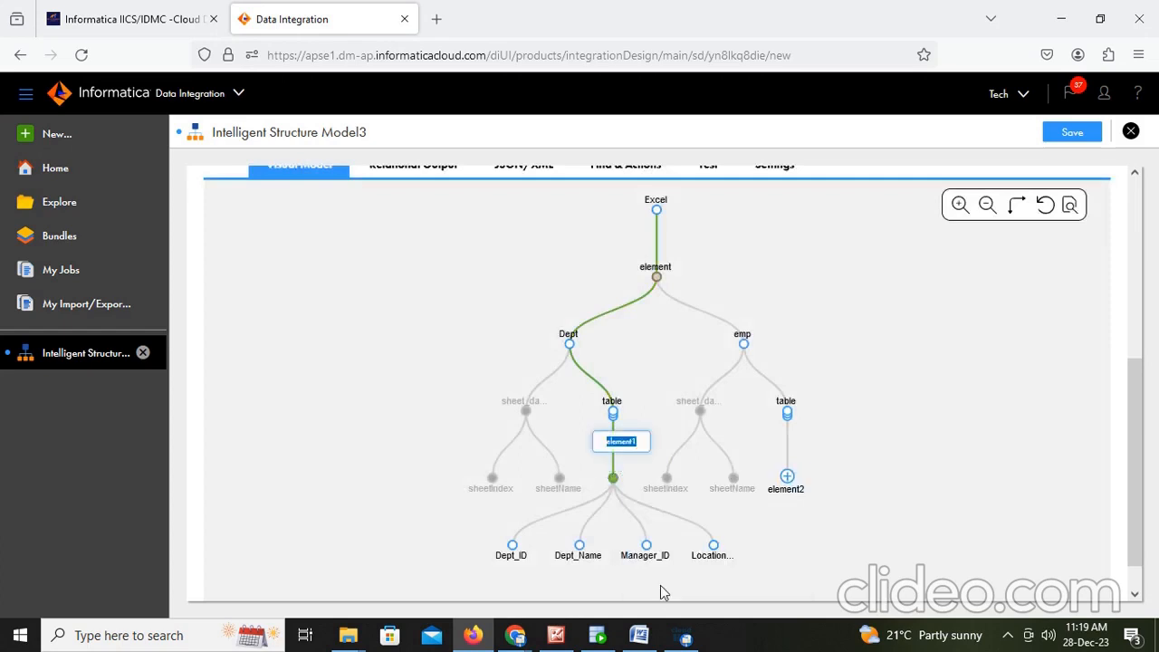
{"action": "type", "text": "DEPT"}
Step: Expand the element2 node under the emp sheet's table and rename it to EMP
{"action": "left_click", "coordinate": [788, 478]}
{"action": "left_click", "coordinate": [933, 477]}
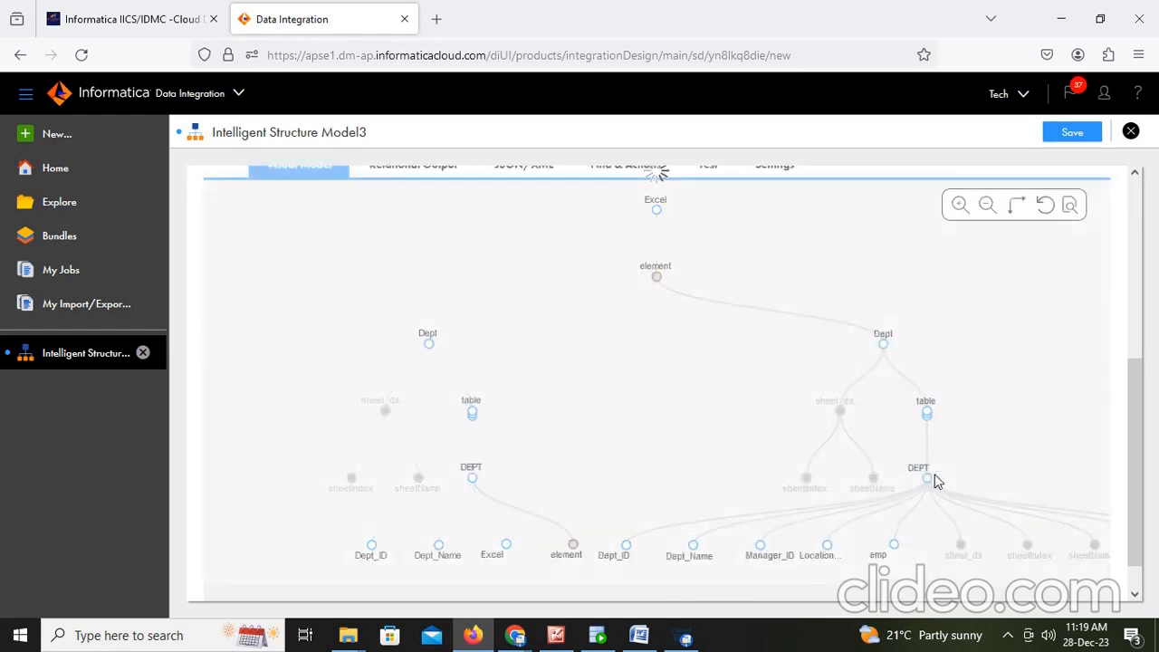
{"action": "right_click", "coordinate": [787, 480]}
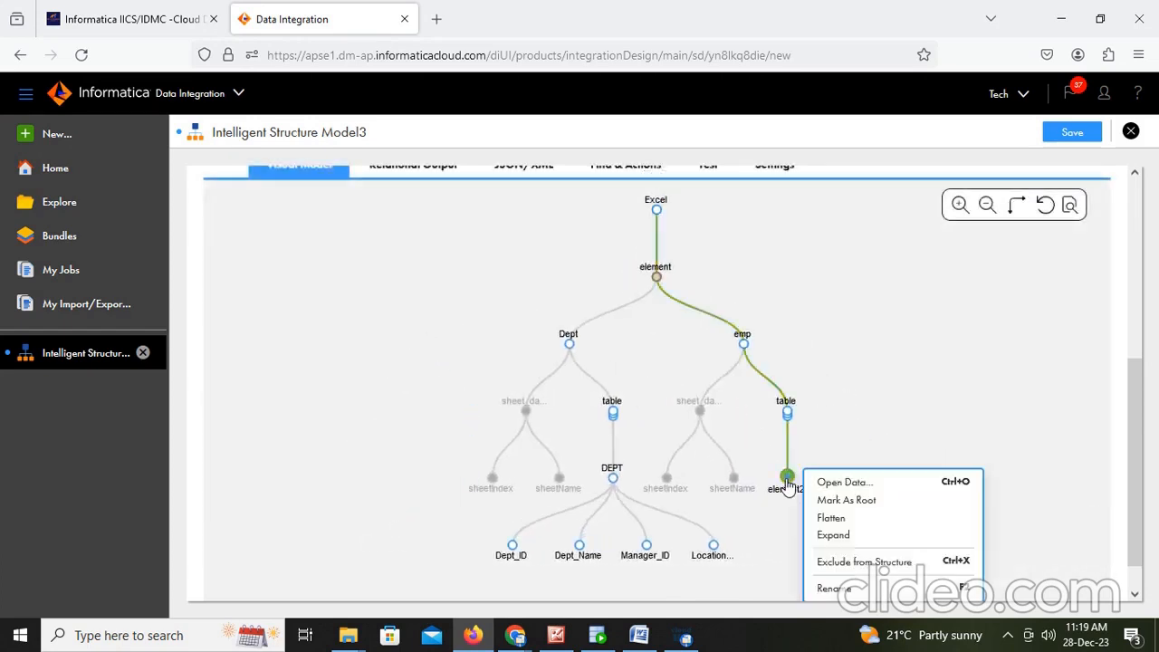
{"action": "left_click", "coordinate": [788, 482]}
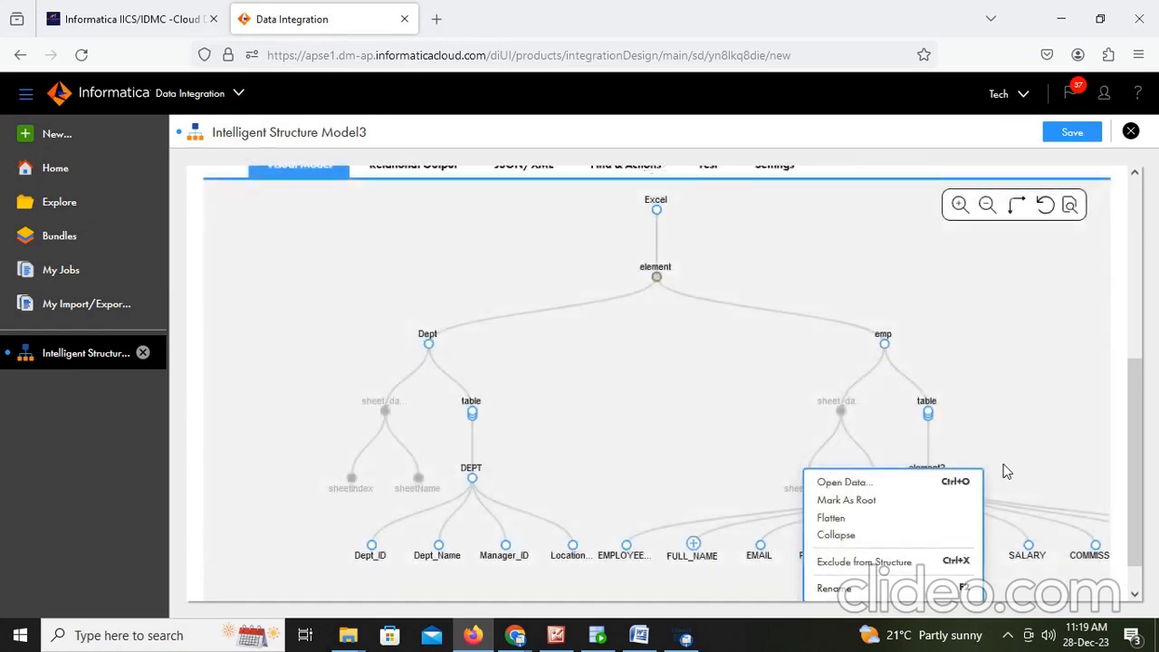
{"action": "left_click", "coordinate": [855, 592]}
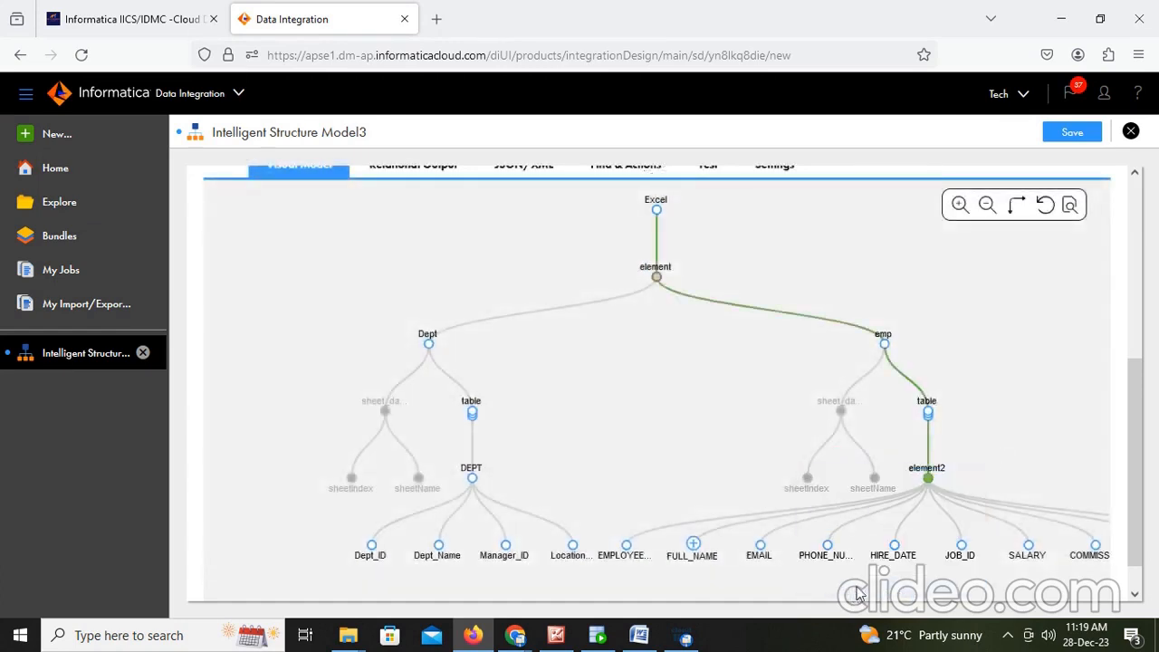
{"action": "right_click", "coordinate": [936, 478]}
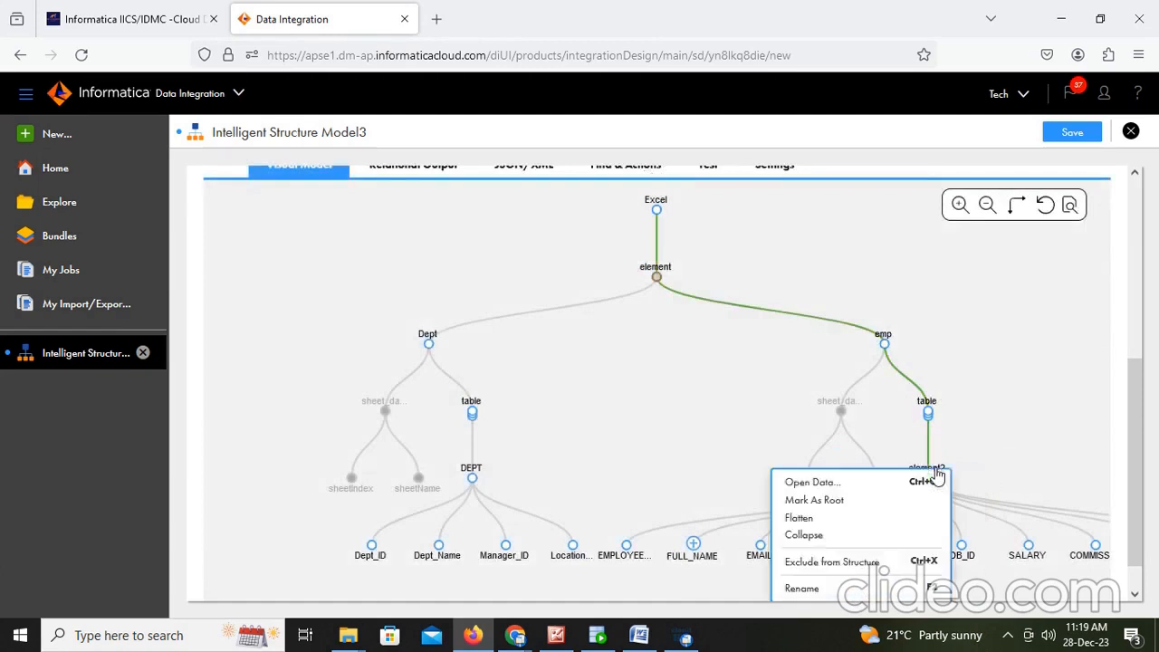
{"action": "left_click", "coordinate": [830, 589]}
{"action": "type", "text": "EM"}
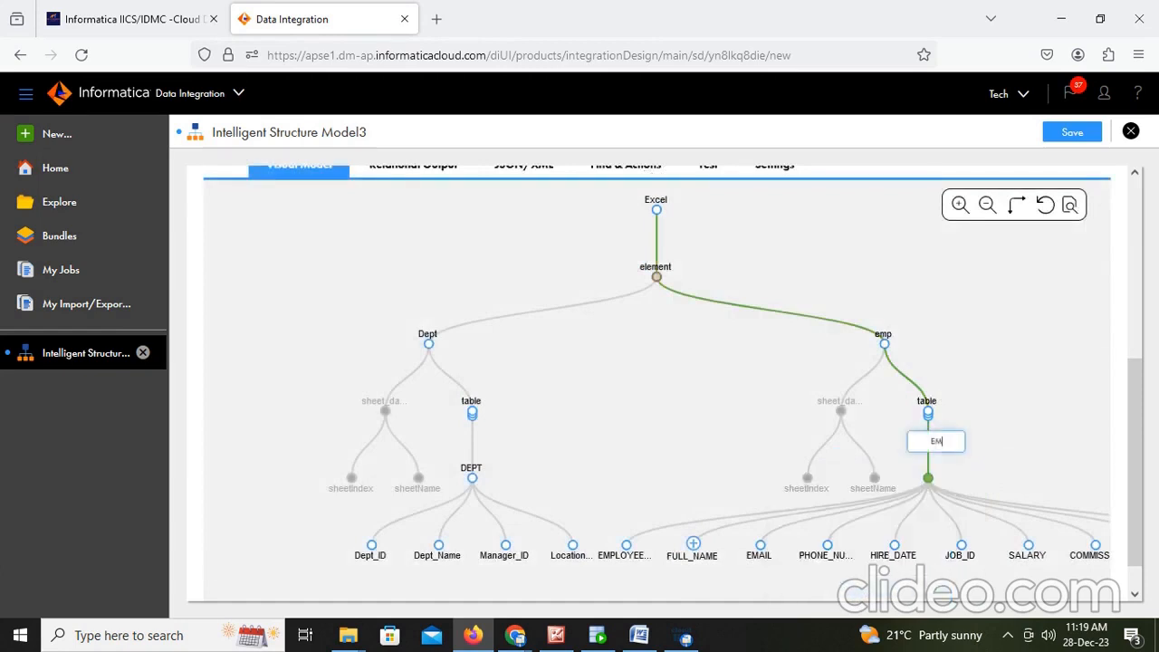
{"action": "type", "text": "P"}
{"action": "left_click", "coordinate": [1036, 404]}
Step: Review the department and employee rows in the model's relational output and save the intelligent structure model
{"action": "scroll", "coordinate": [900, 335], "scroll_direction": "up", "scroll_amount": 3}
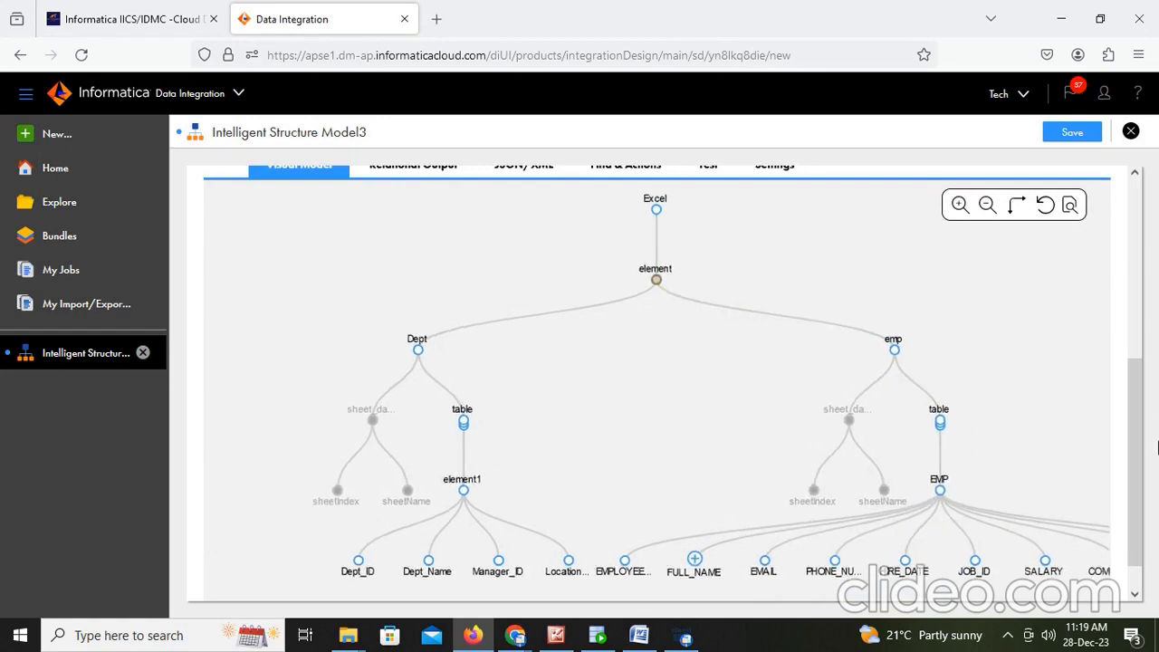
{"action": "scroll", "coordinate": [1144, 344], "scroll_direction": "up", "scroll_amount": 5}
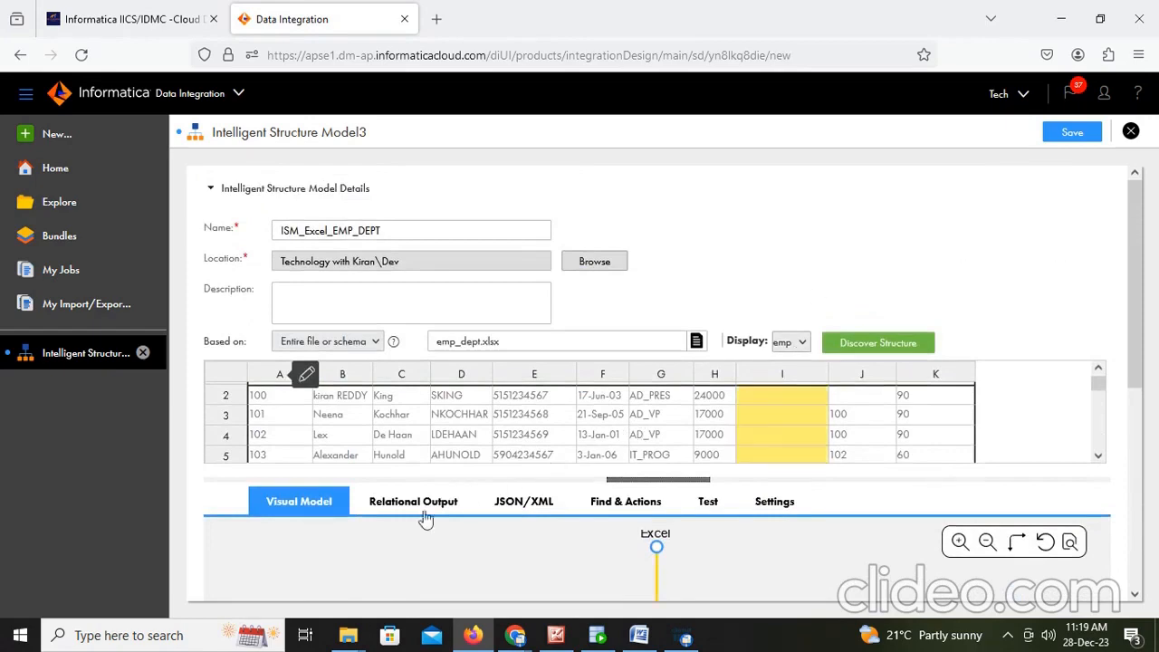
{"action": "left_click", "coordinate": [412, 502]}
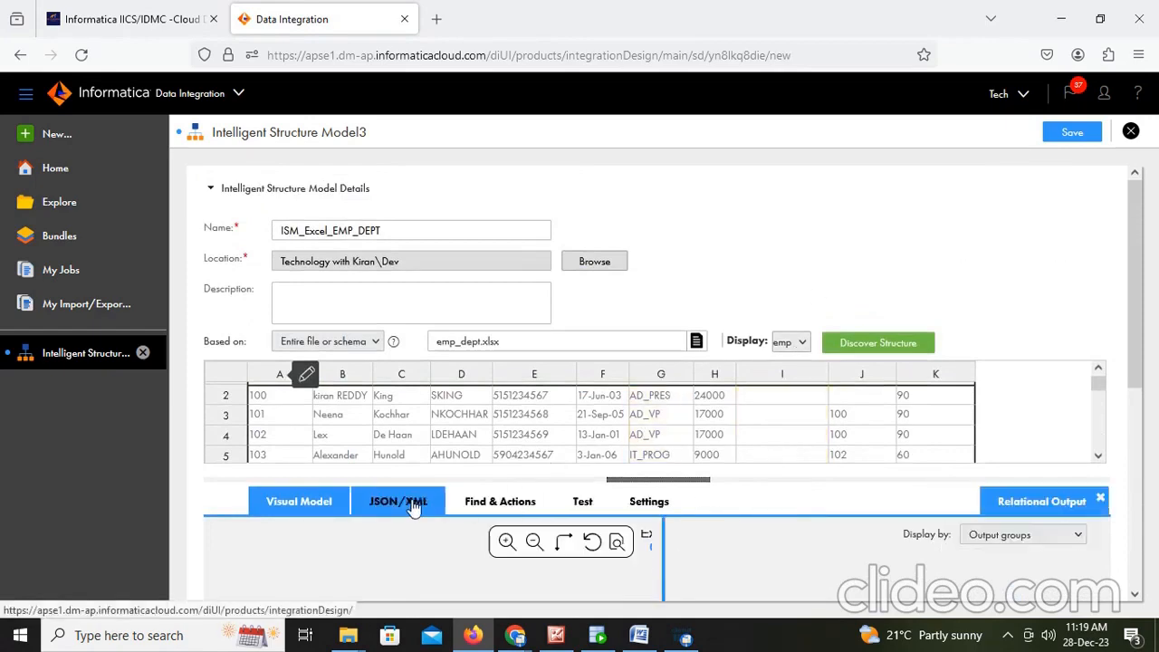
{"action": "scroll", "coordinate": [1026, 508], "scroll_direction": "down", "scroll_amount": 5}
{"action": "scroll", "coordinate": [956, 467], "scroll_direction": "down", "scroll_amount": 10}
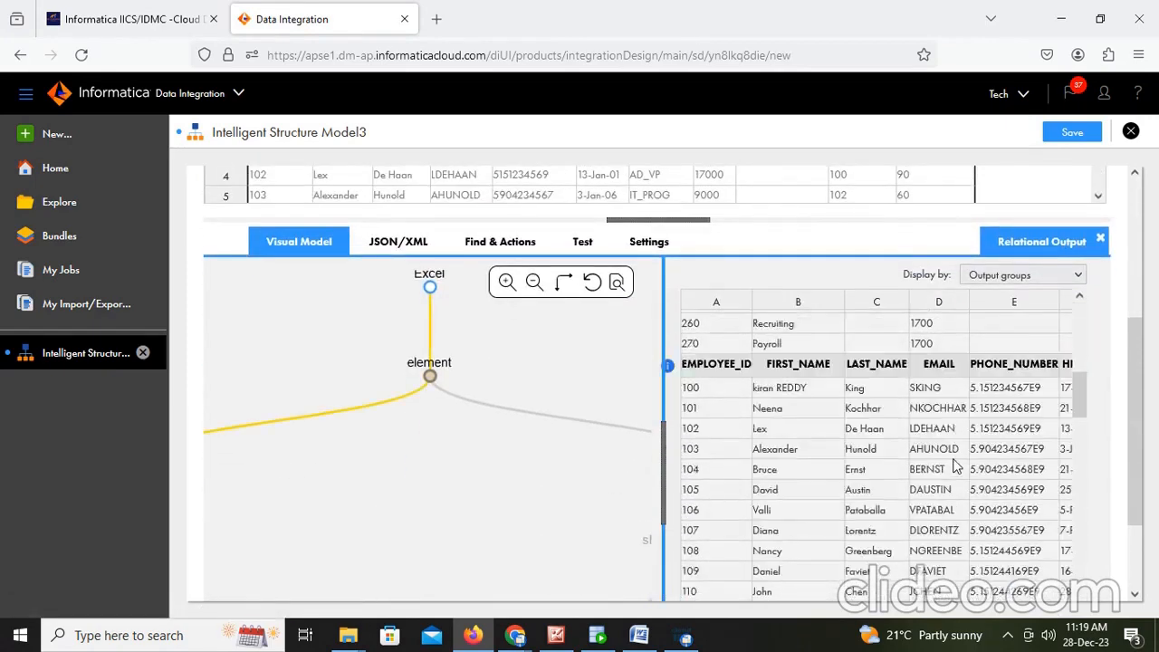
{"action": "scroll", "coordinate": [956, 466], "scroll_direction": "down", "scroll_amount": 3}
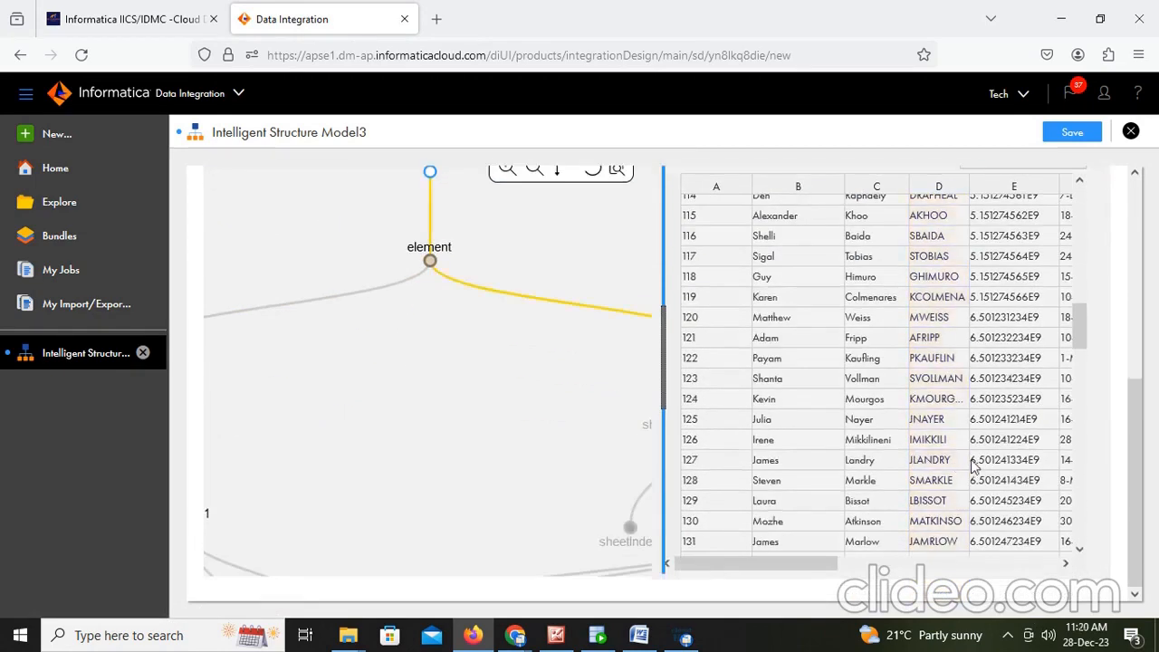
{"action": "scroll", "coordinate": [978, 467], "scroll_direction": "up", "scroll_amount": 10}
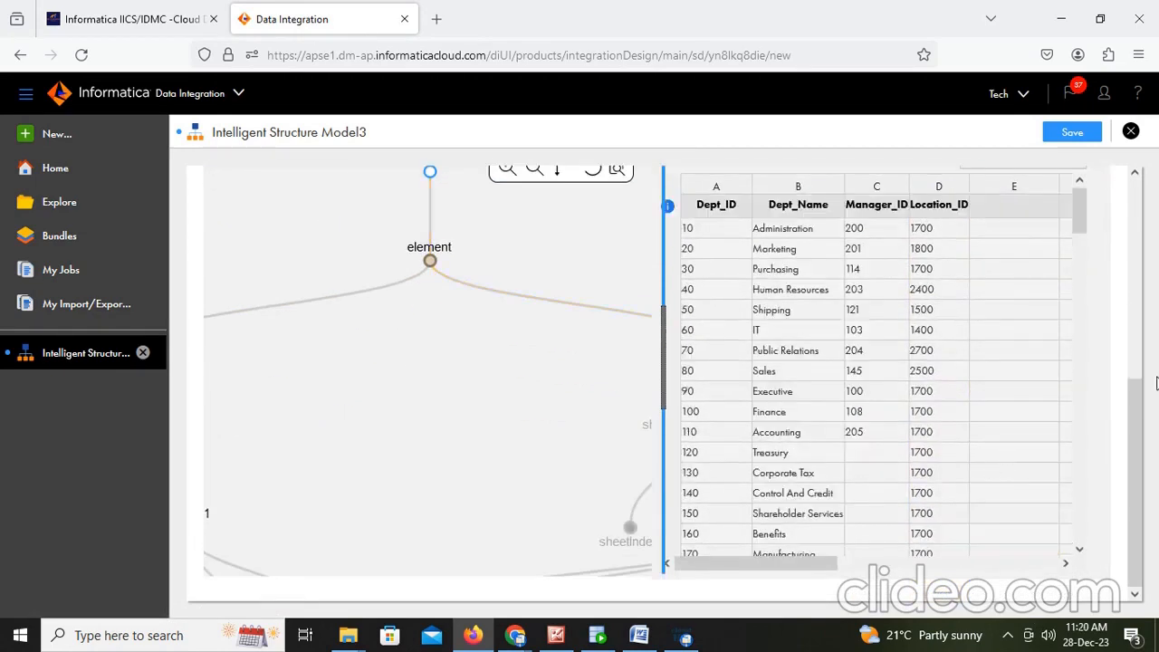
{"action": "left_click", "coordinate": [1074, 133]}
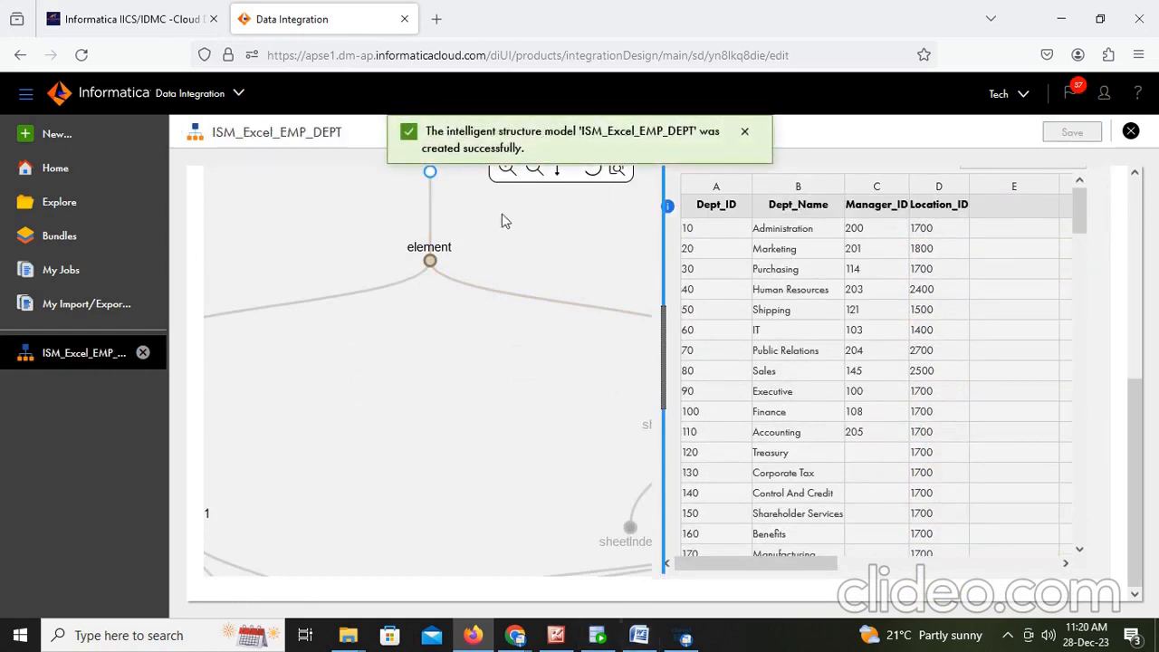
Step: Switch to the Word document and add the line "The Intelligent Structrue model is created" below the existing notes
{"action": "left_click", "coordinate": [639, 635]}
{"action": "key", "text": "Return"}
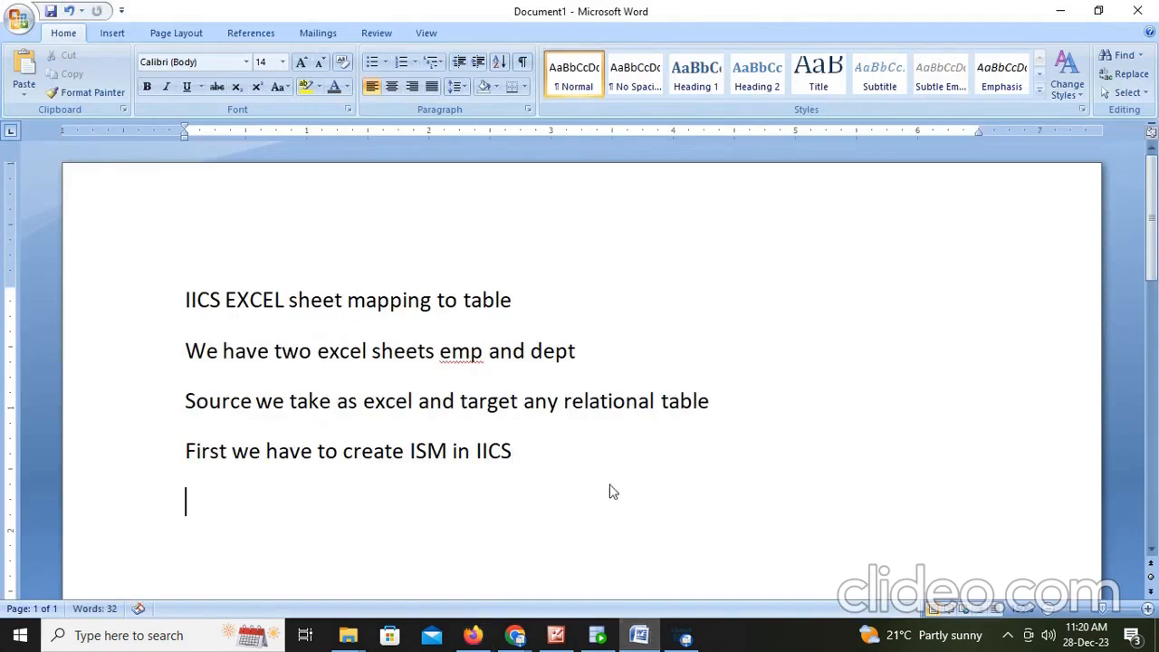
{"action": "type", "text": "The Inte"}
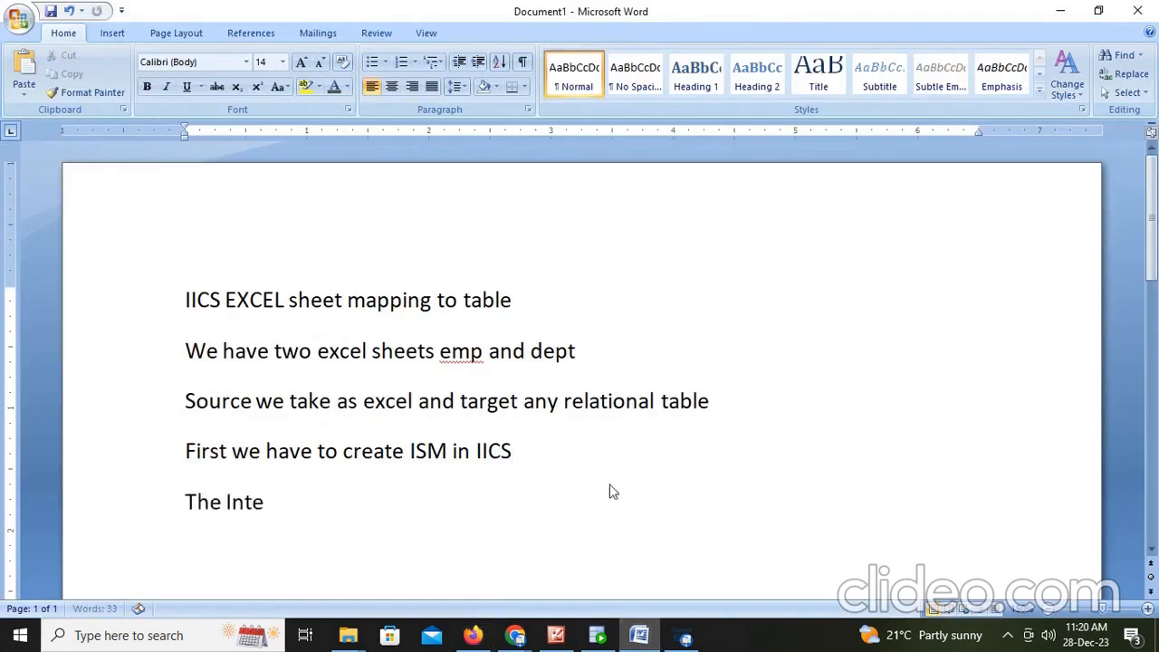
{"action": "type", "text": "lligent Str4u"}
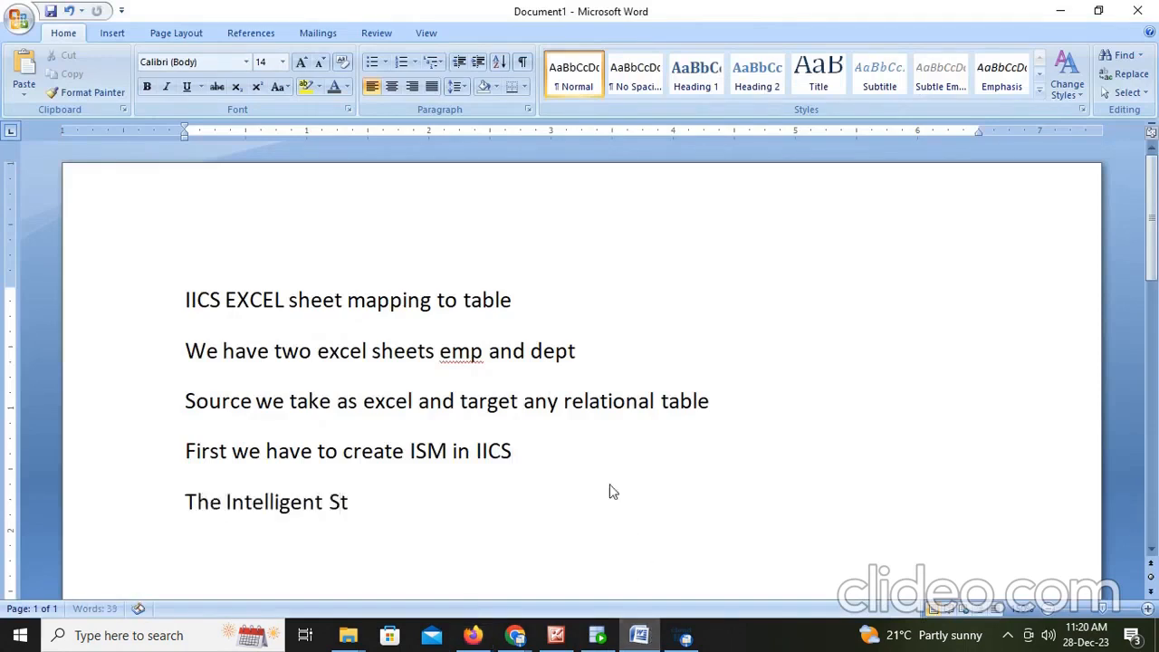
{"action": "key", "text": "BackSpace"}
{"action": "key", "text": "BackSpace"}
{"action": "type", "text": "uctrue mOdel"}
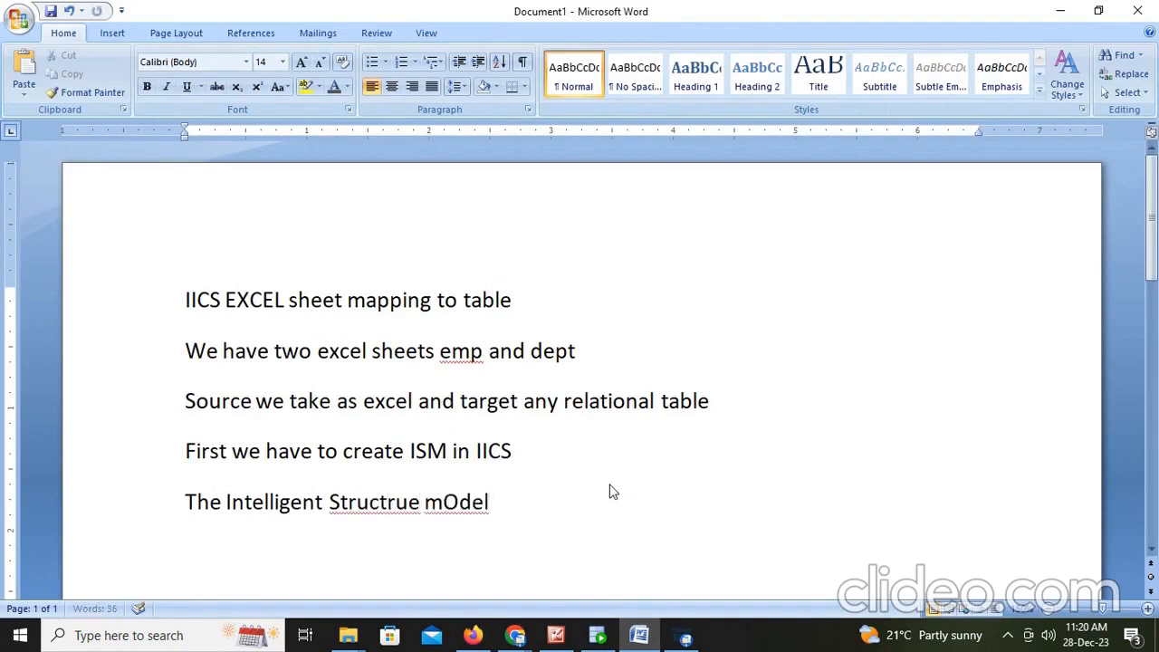
{"action": "key", "text": "BackSpace"}
{"action": "key", "text": "BackSpace"}
{"action": "type", "text": "od"}
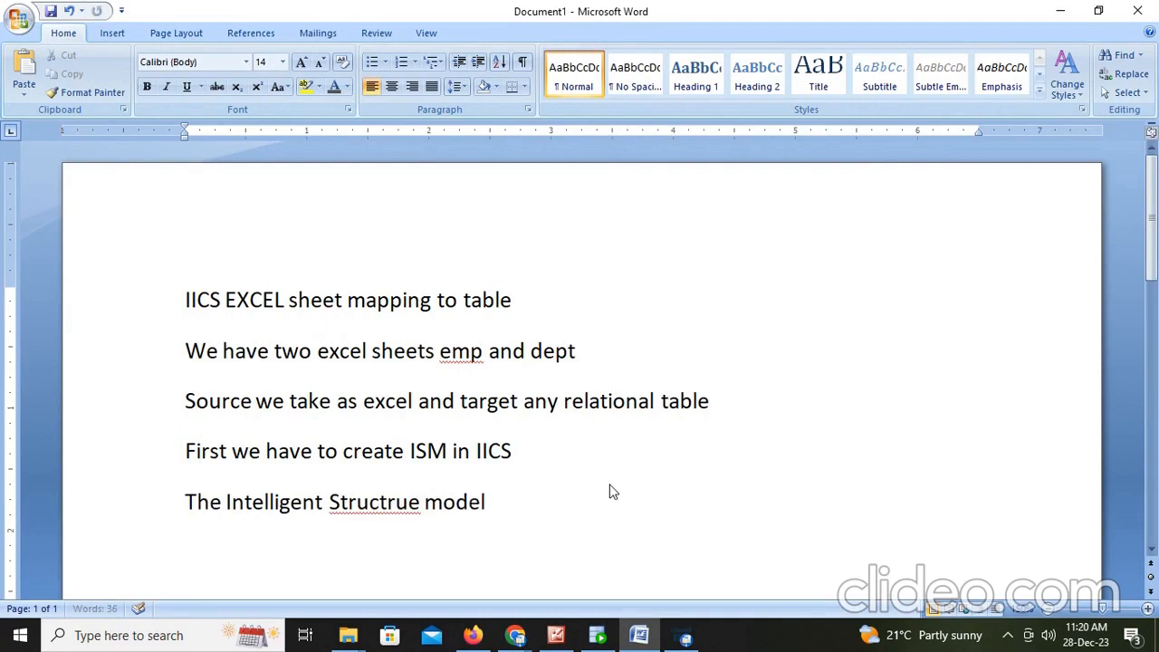
{"action": "type", "text": "el is created\\"}
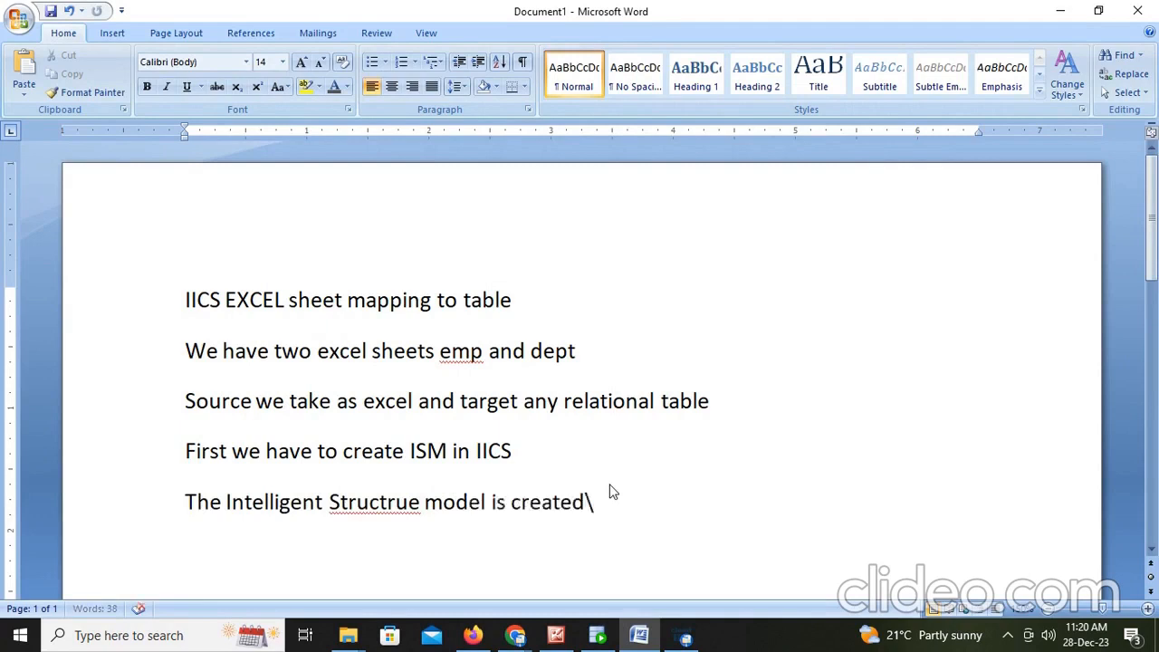
{"action": "key", "text": "Return"}
{"action": "key", "text": "BackSpace"}
Step: Add the line "Now we give file path in input.txt file" below the existing notes
{"action": "key", "text": "Return"}
{"action": "type", "text": "Now we givew"}
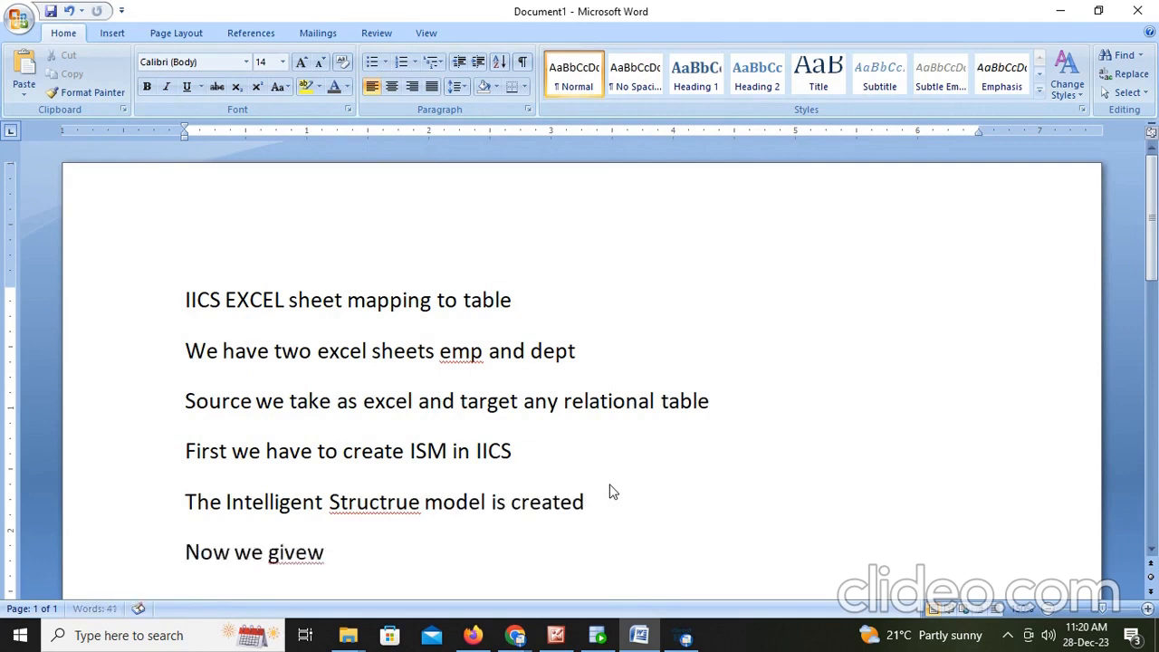
{"action": "key", "text": "BackSpace"}
{"action": "type", "text": "file path"}
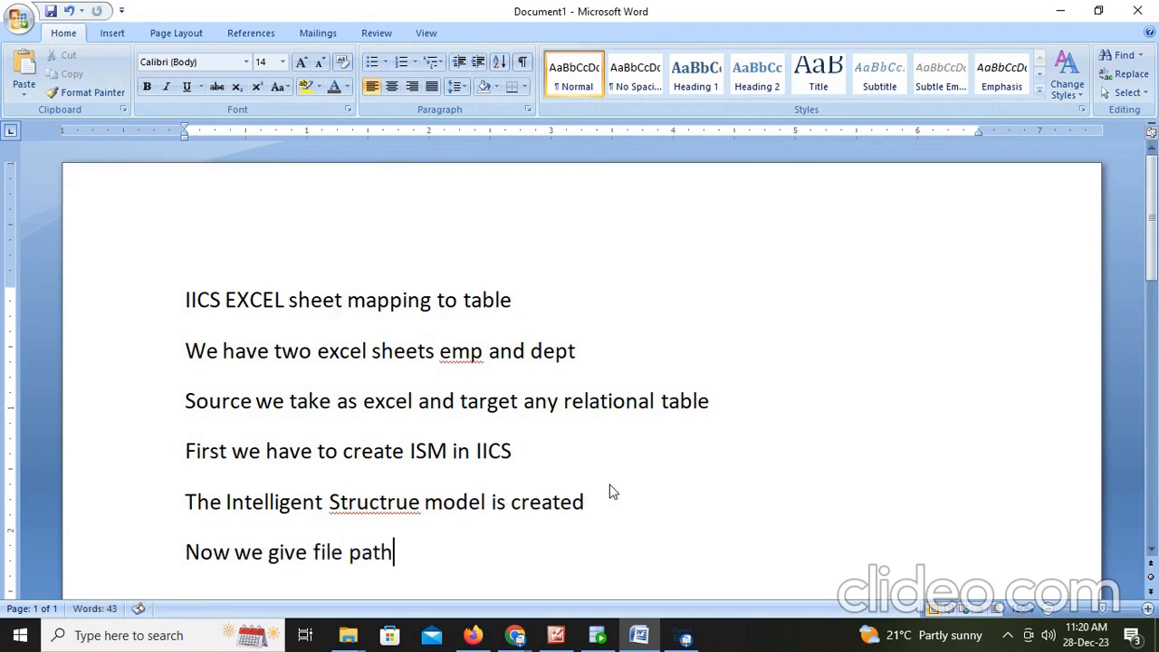
{"action": "type", "text": " in input"}
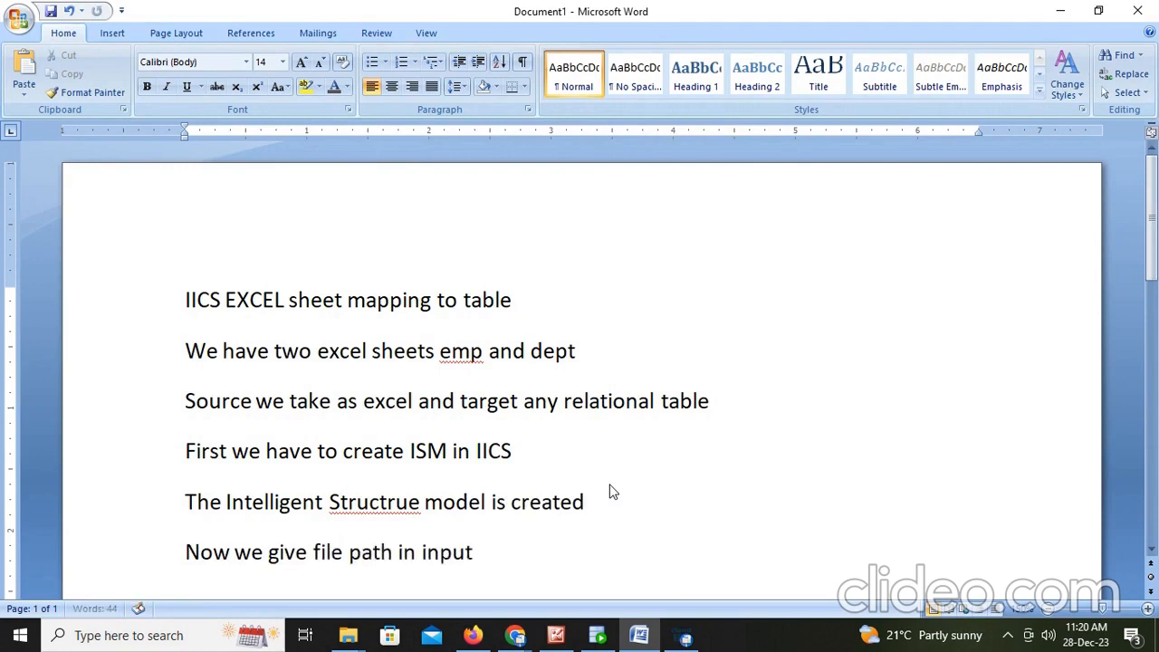
{"action": "type", "text": ".txt file"}
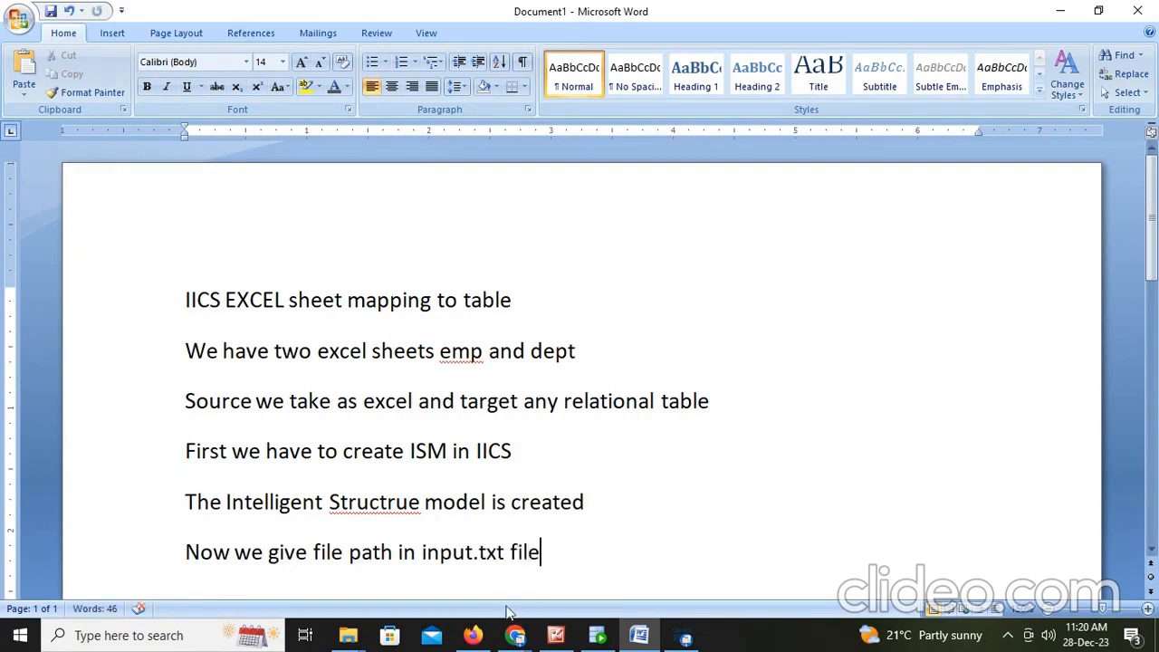
Step: Open input.txt from the src_files folder and examine its file_path header and the Excel file path beneath it
{"action": "left_click", "coordinate": [473, 635]}
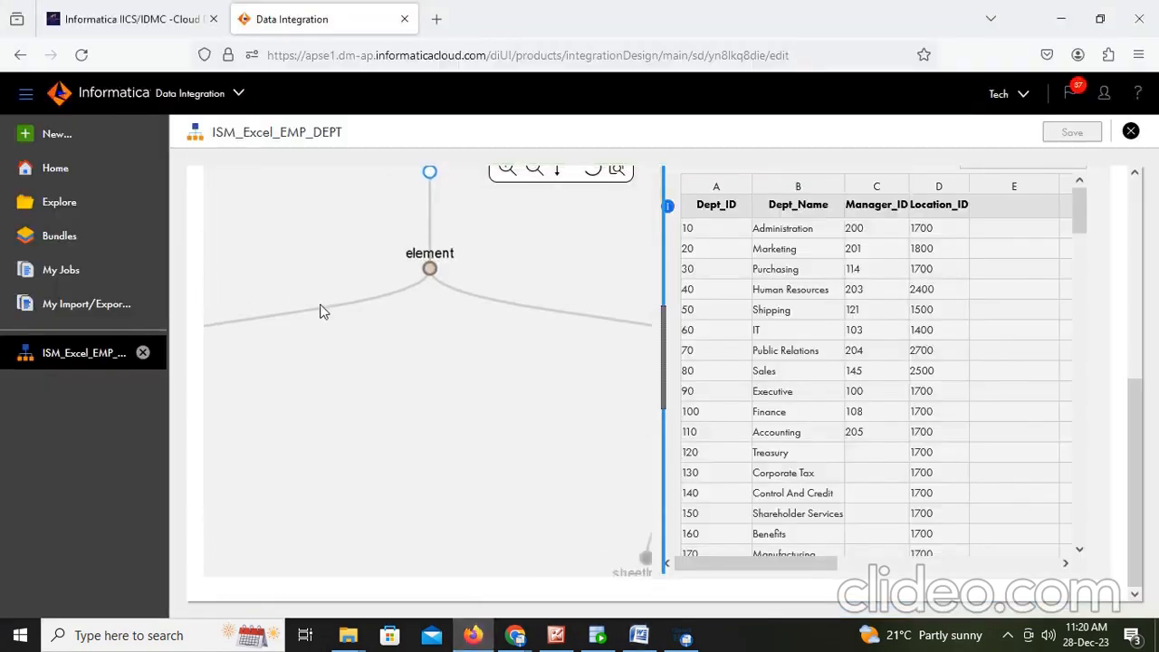
{"action": "mouse_move", "coordinate": [343, 607]}
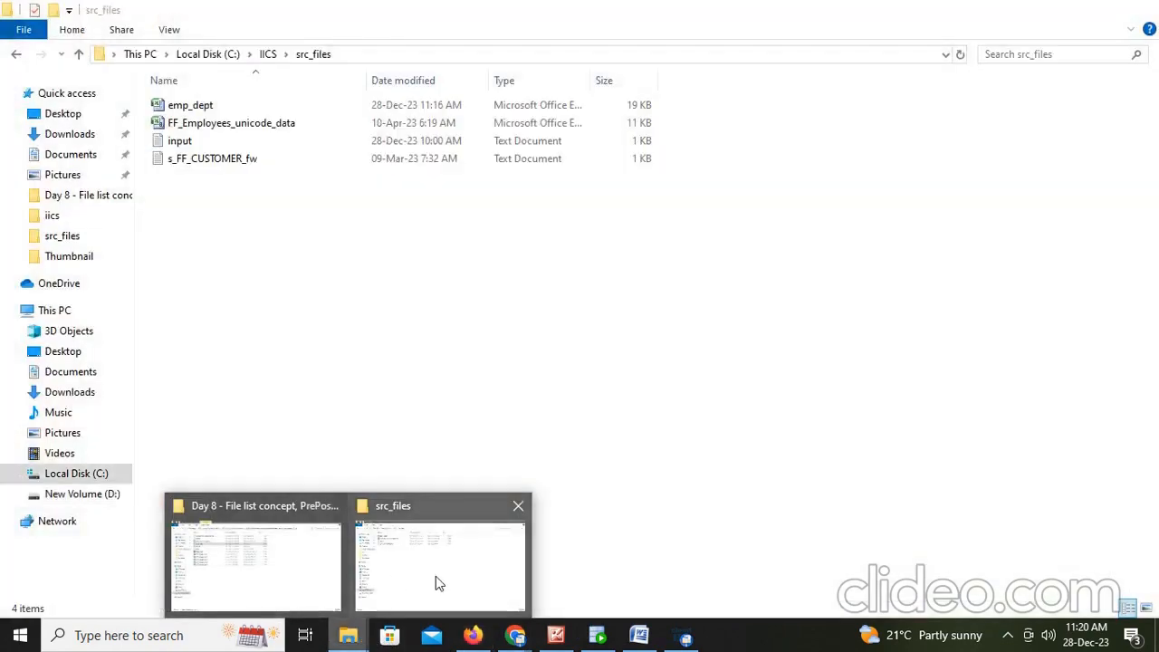
{"action": "left_click", "coordinate": [438, 579]}
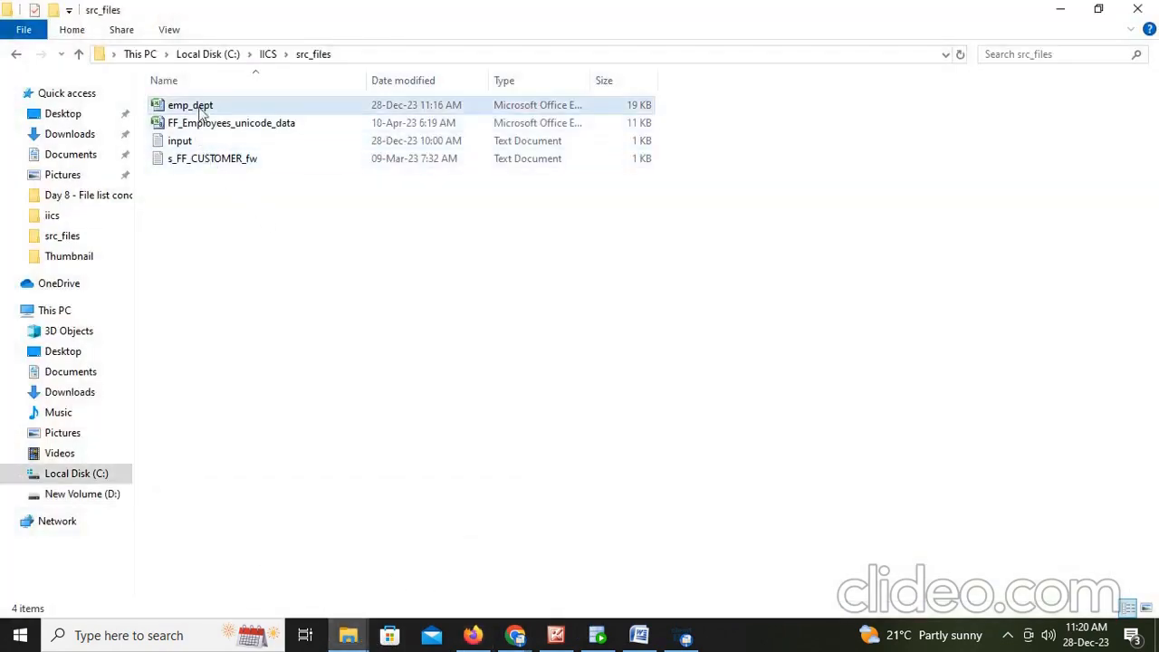
{"action": "double_click", "coordinate": [173, 143]}
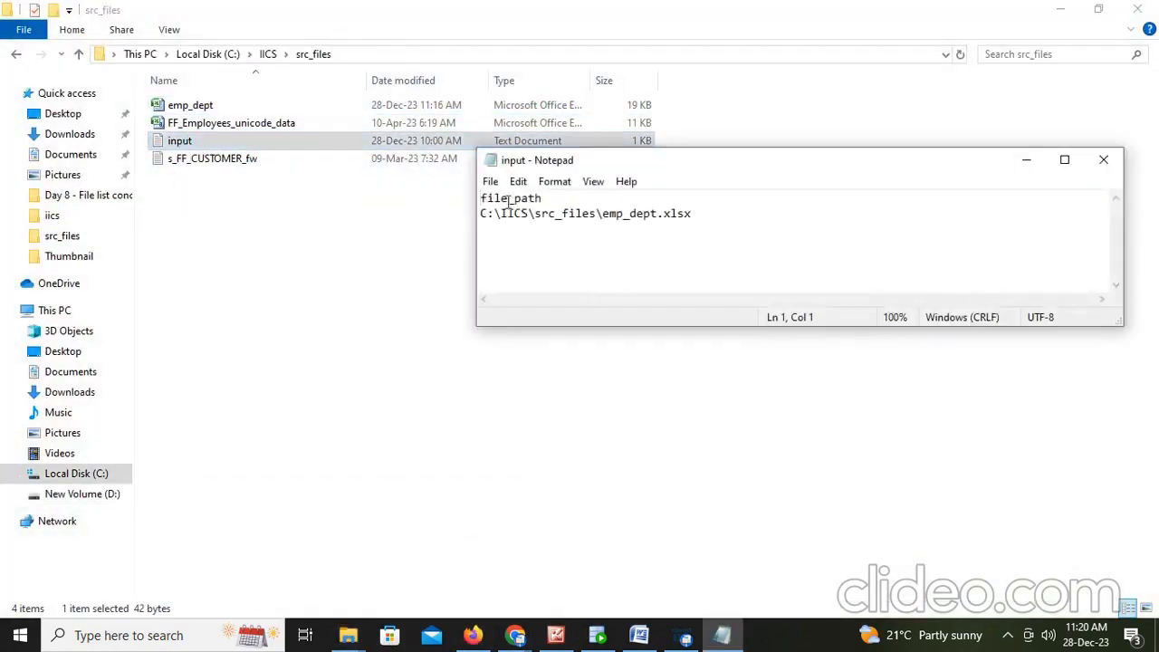
{"action": "left_click_drag", "start_coordinate": [548, 198], "coordinate": [481, 195]}
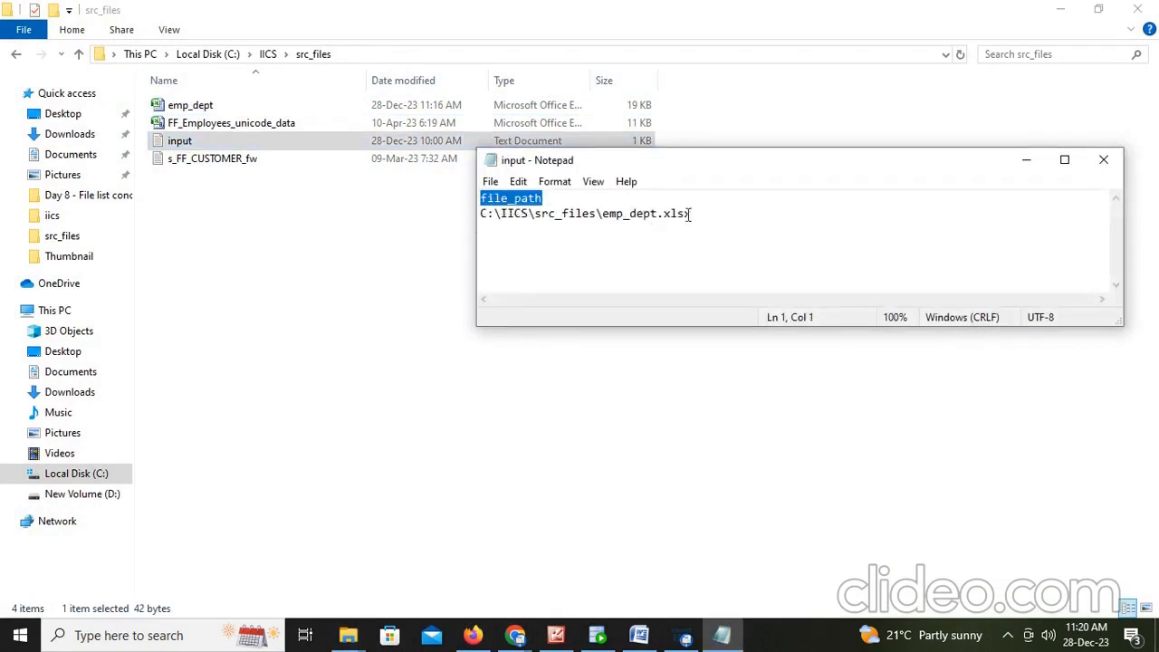
{"action": "left_click_drag", "start_coordinate": [690, 214], "coordinate": [475, 213]}
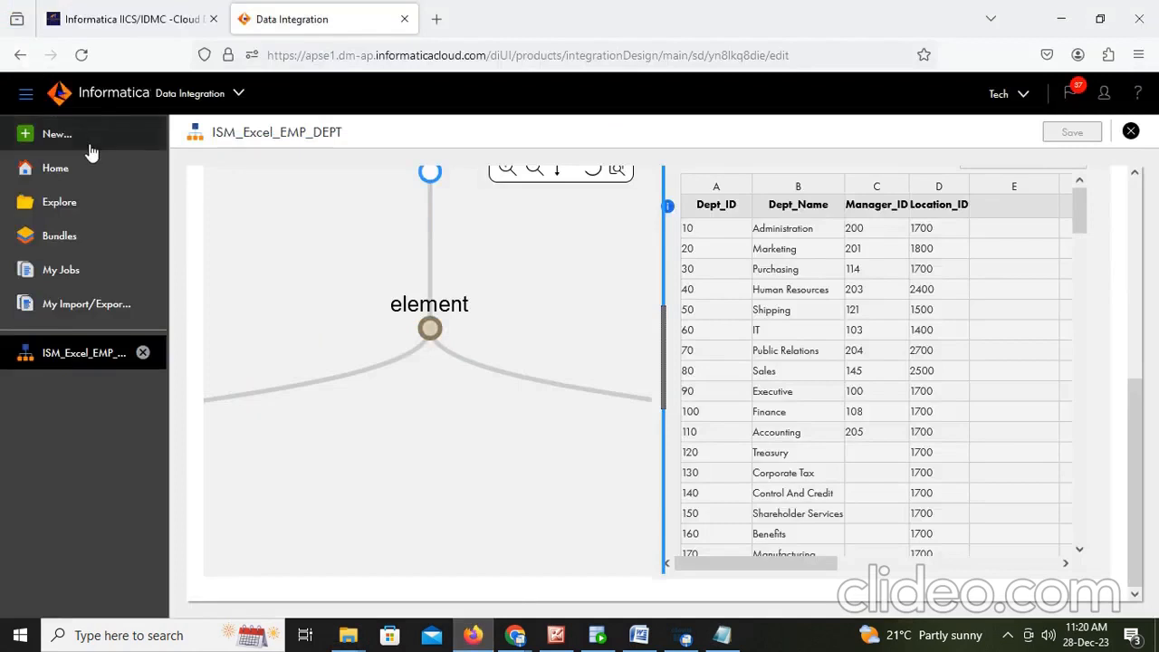
Step: Create a new mapping in Informatica Data Integration and name it M_Excel_emp_dept_table
{"action": "left_click", "coordinate": [50, 134]}
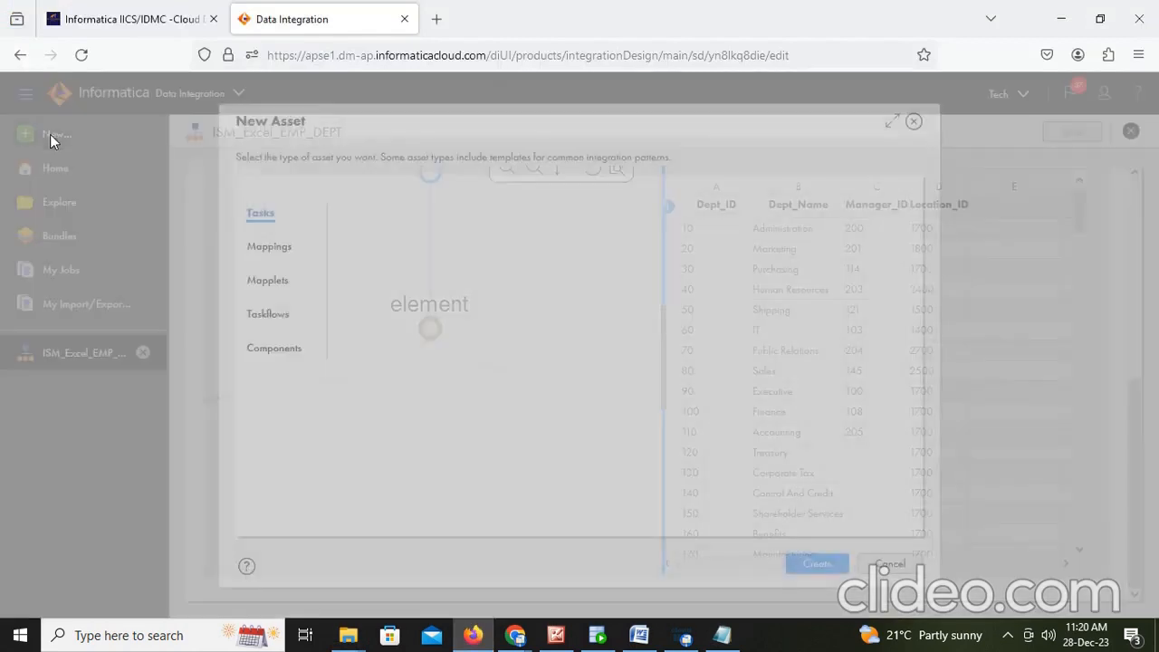
{"action": "left_click", "coordinate": [271, 247]}
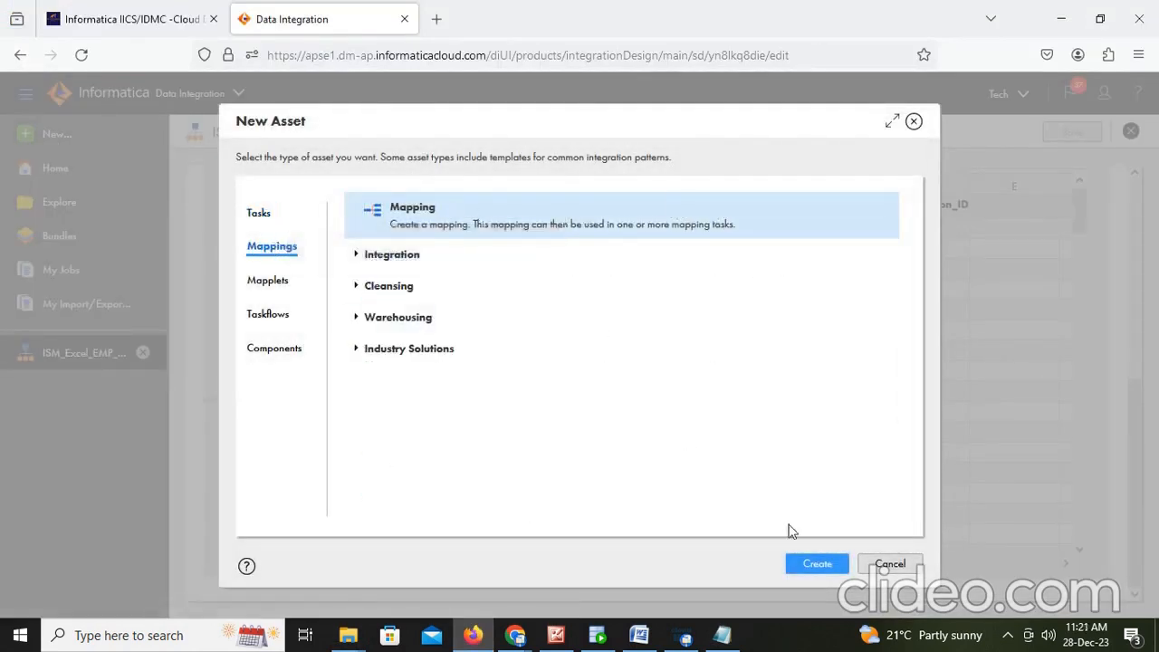
{"action": "left_click", "coordinate": [812, 565]}
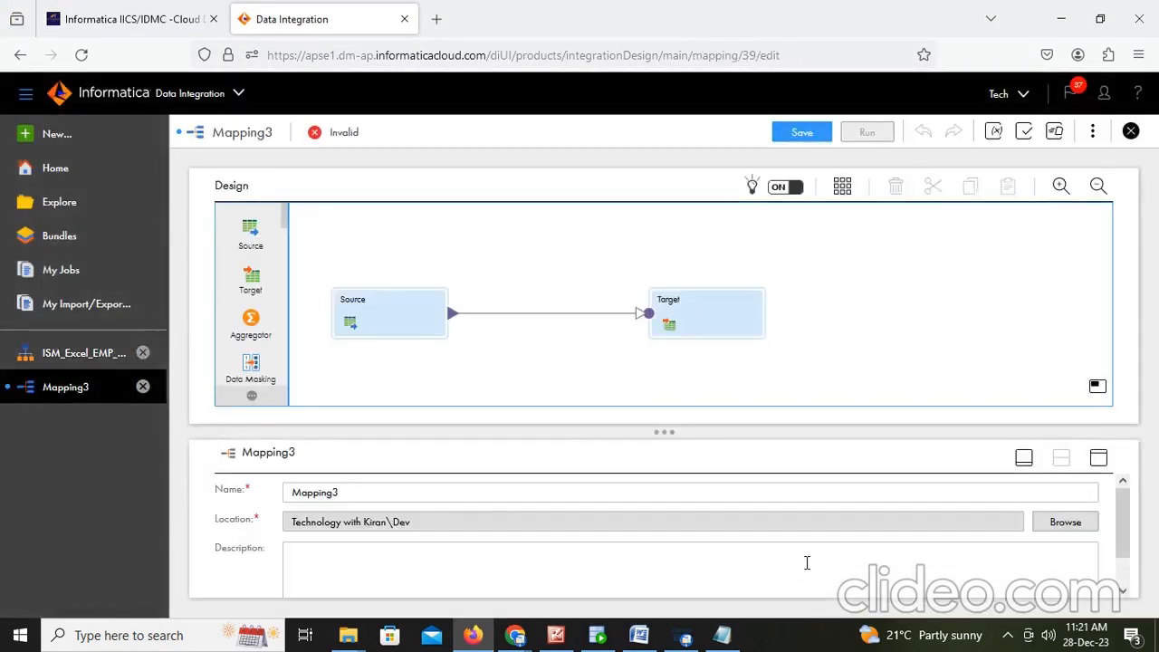
{"action": "left_click", "coordinate": [373, 497]}
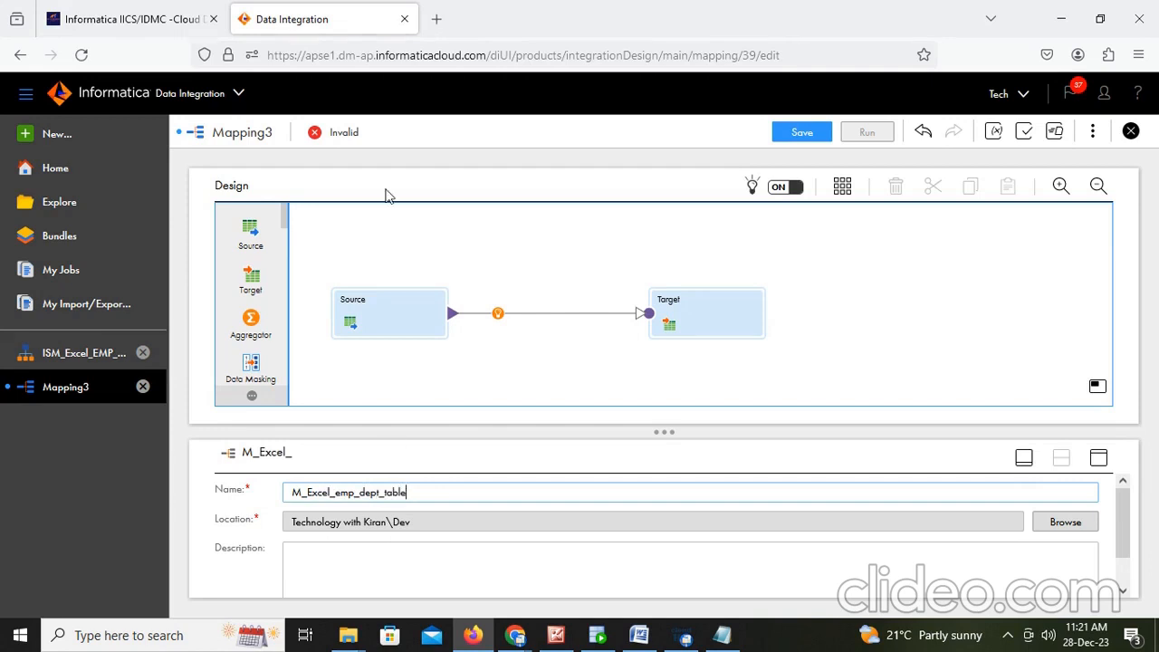
Step: Configure the Source transformation with the FF_Delieter_mm_dd_yyyy flat file connection and input.txt as its single object
{"action": "left_click", "coordinate": [399, 333]}
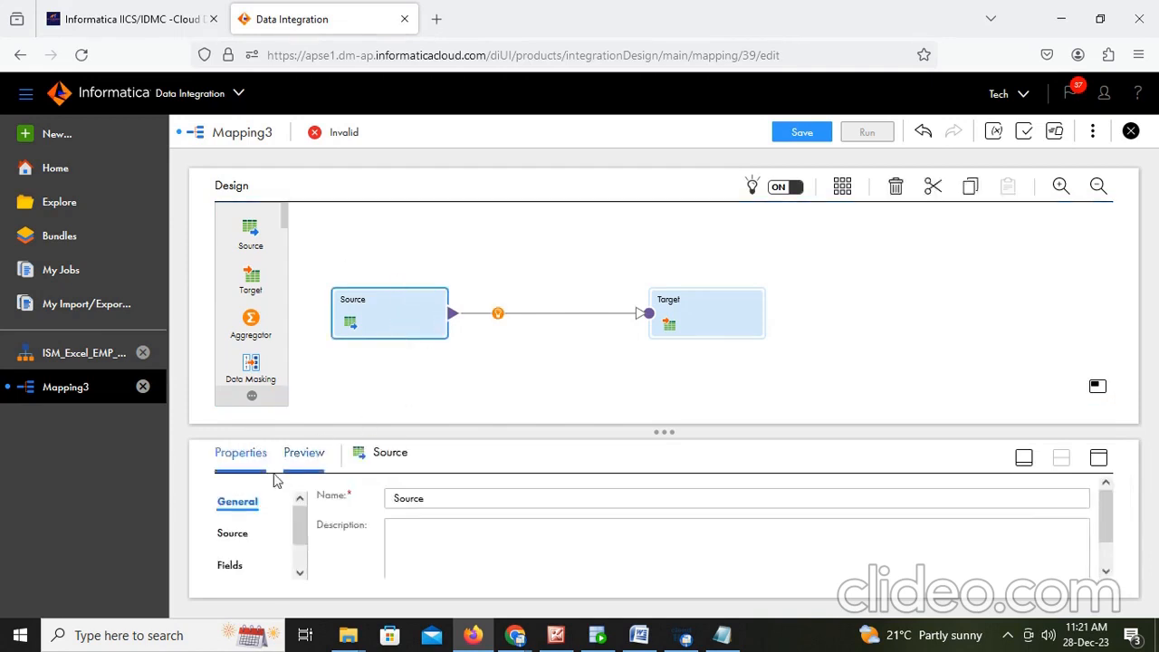
{"action": "left_click", "coordinate": [1099, 457]}
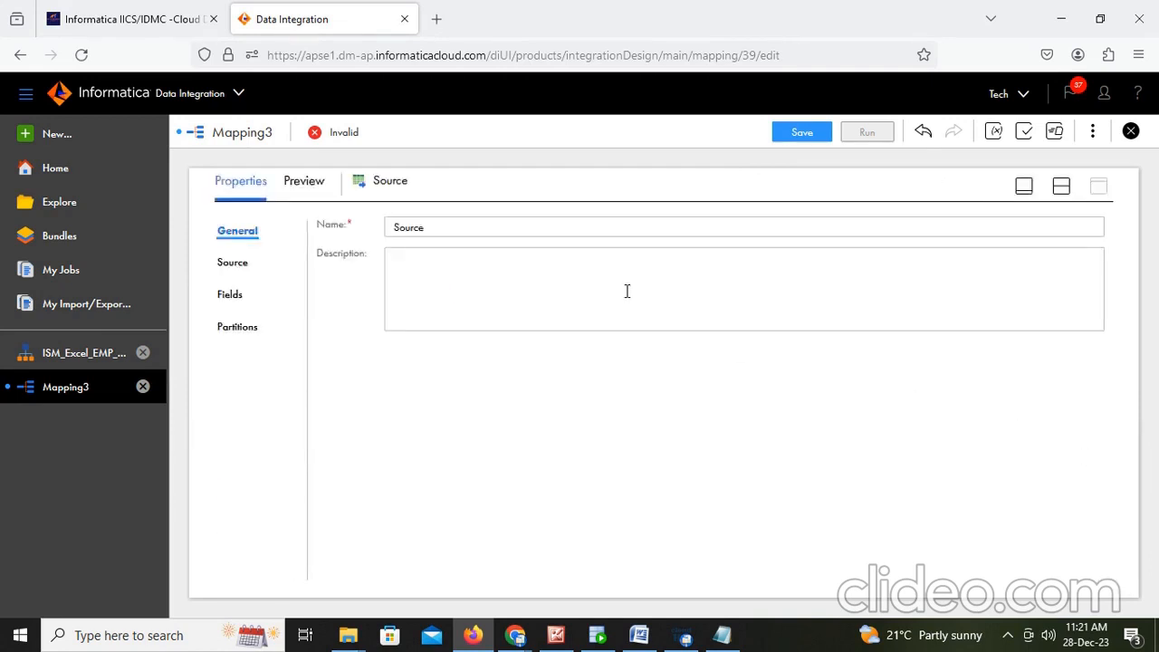
{"action": "left_click", "coordinate": [235, 265]}
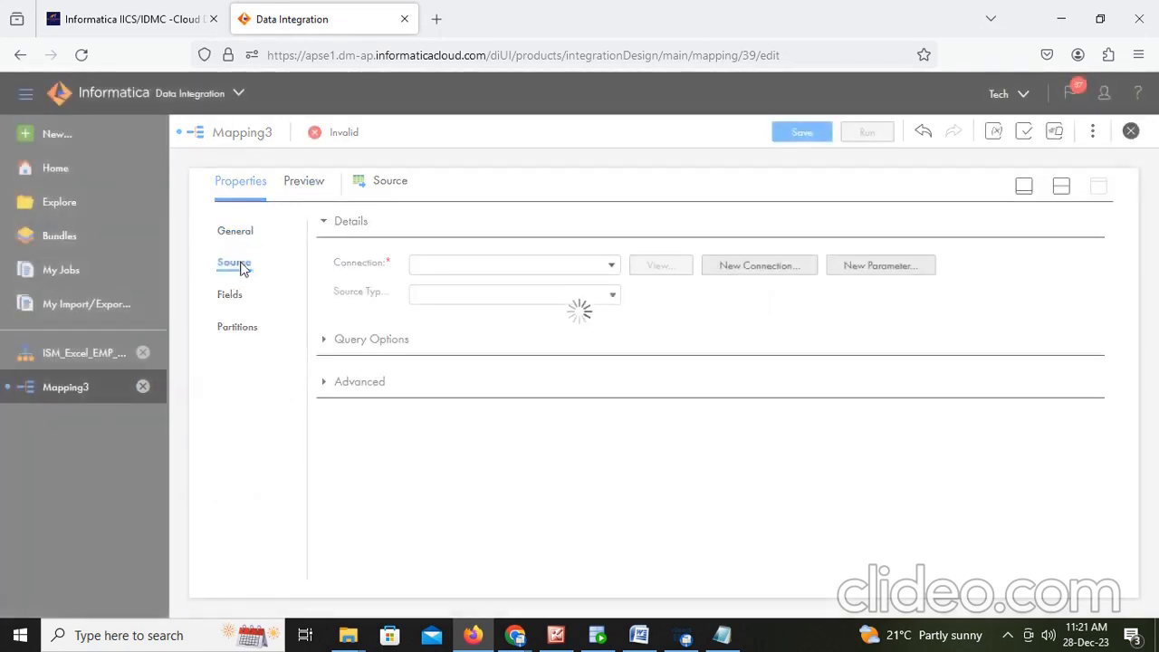
{"action": "left_click", "coordinate": [581, 266]}
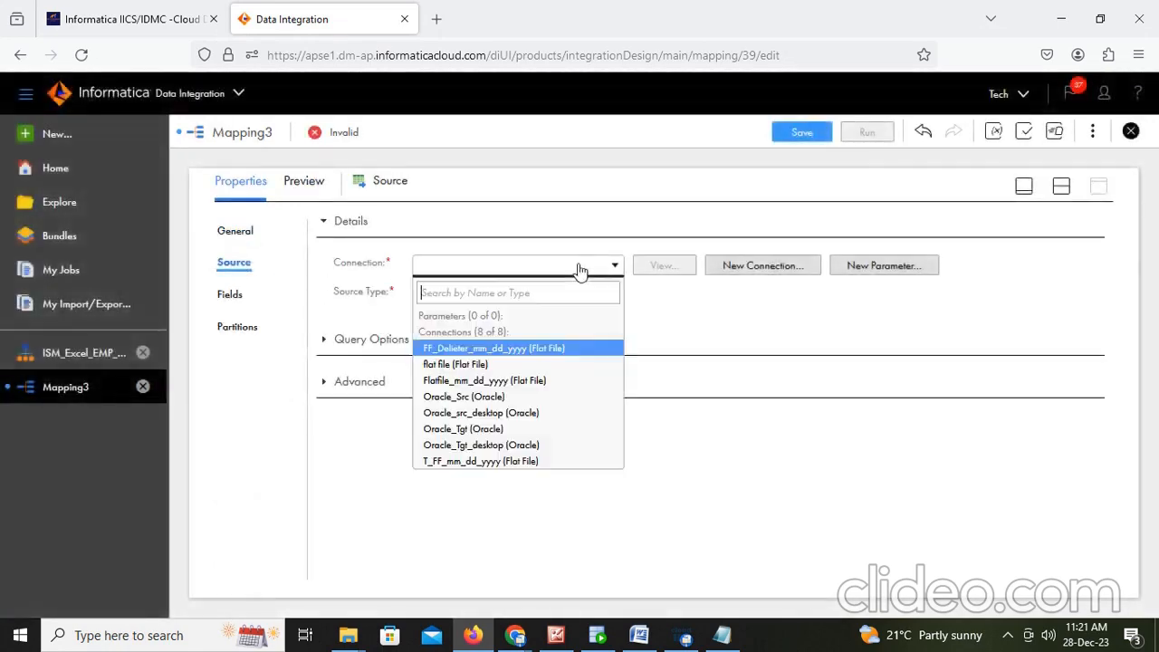
{"action": "left_click", "coordinate": [524, 350]}
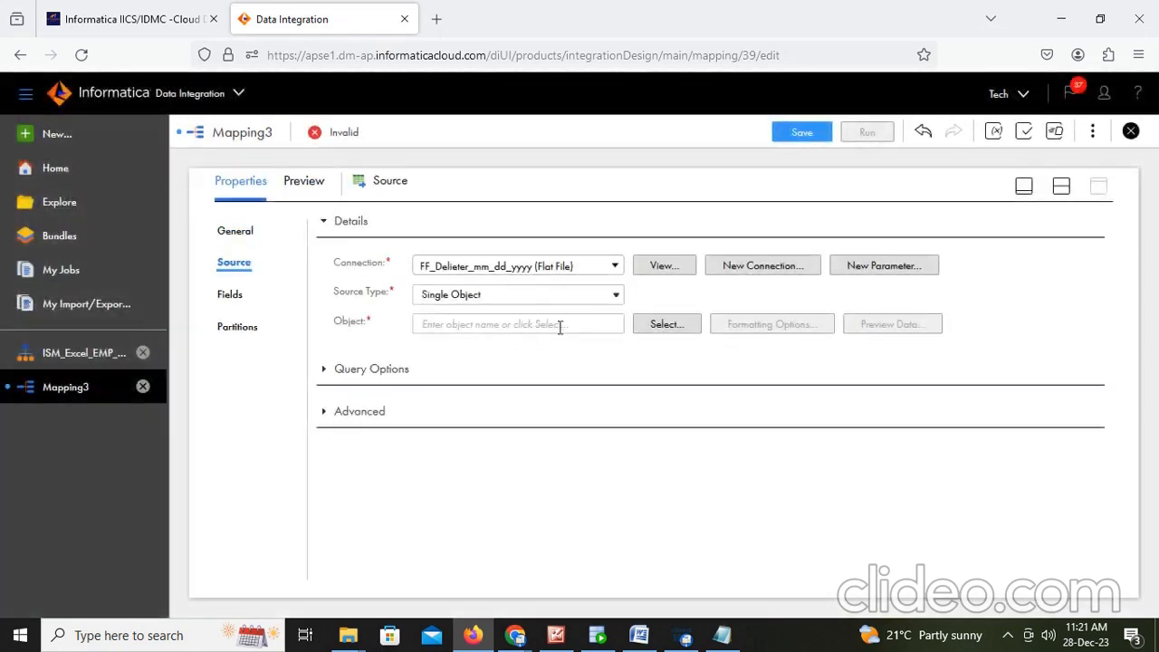
{"action": "left_click", "coordinate": [672, 324]}
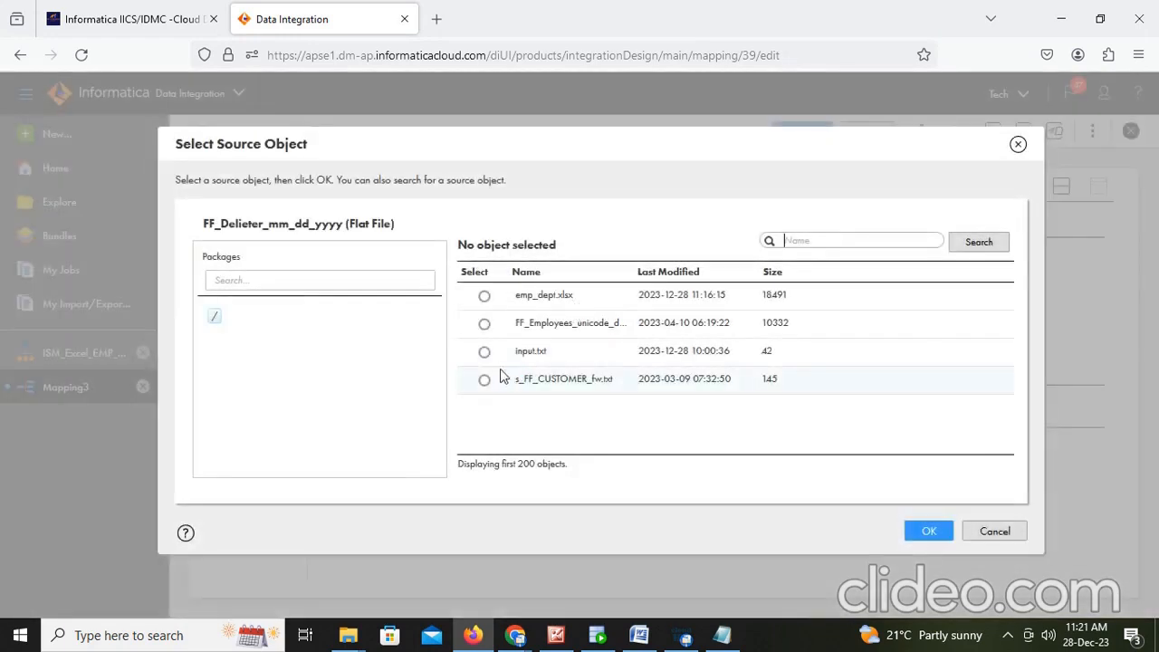
{"action": "left_click", "coordinate": [484, 352]}
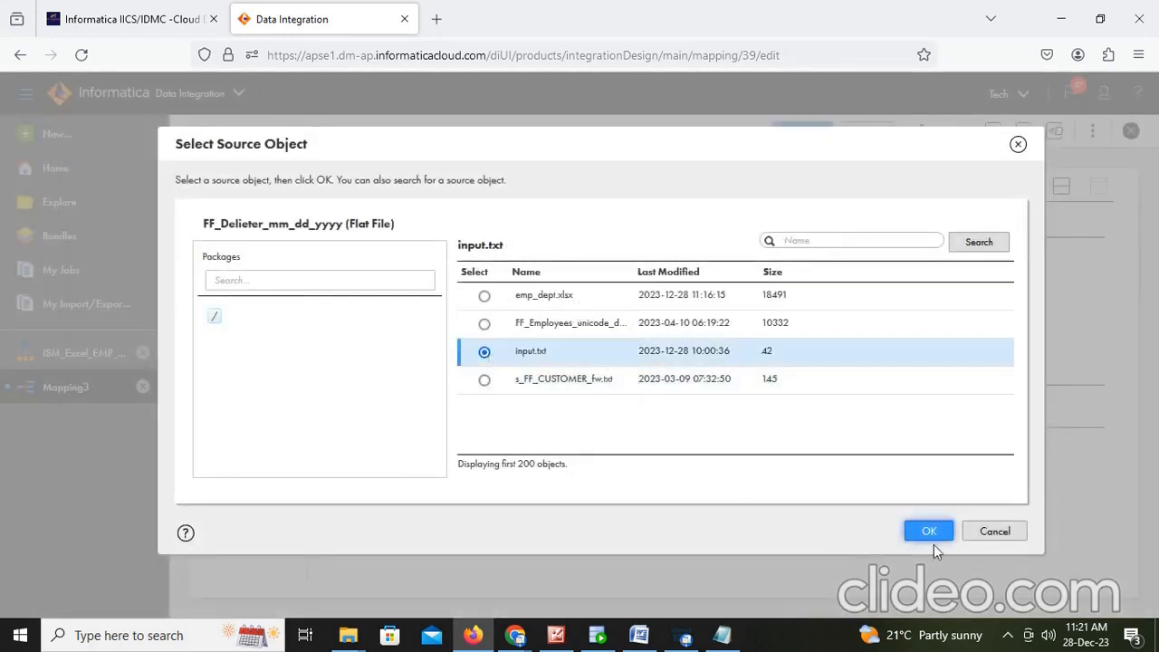
{"action": "left_click", "coordinate": [930, 531]}
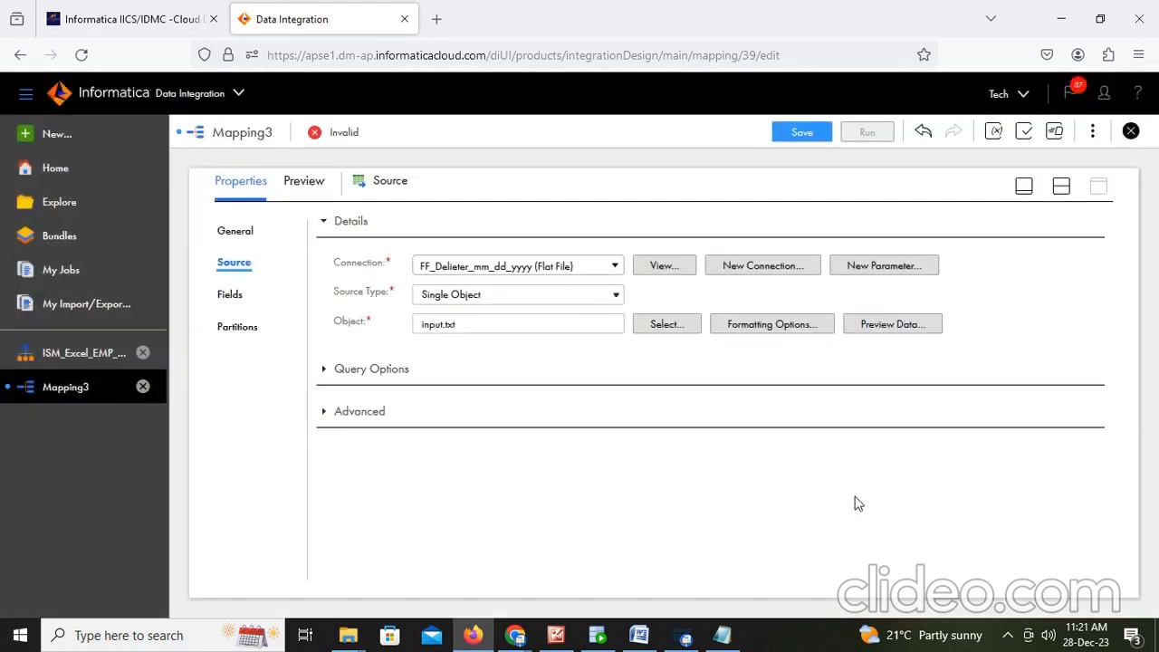
Step: Check the Source transformation's fields and partitions, and save the mapping
{"action": "left_click", "coordinate": [241, 299]}
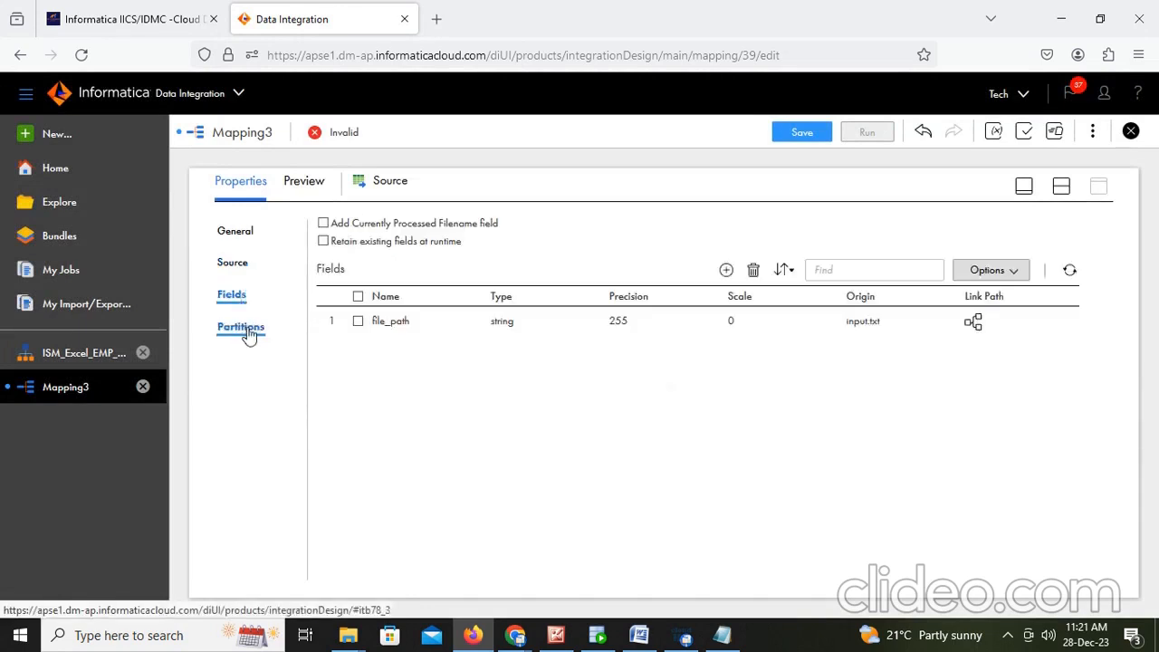
{"action": "left_click", "coordinate": [245, 330]}
{"action": "left_click", "coordinate": [232, 300]}
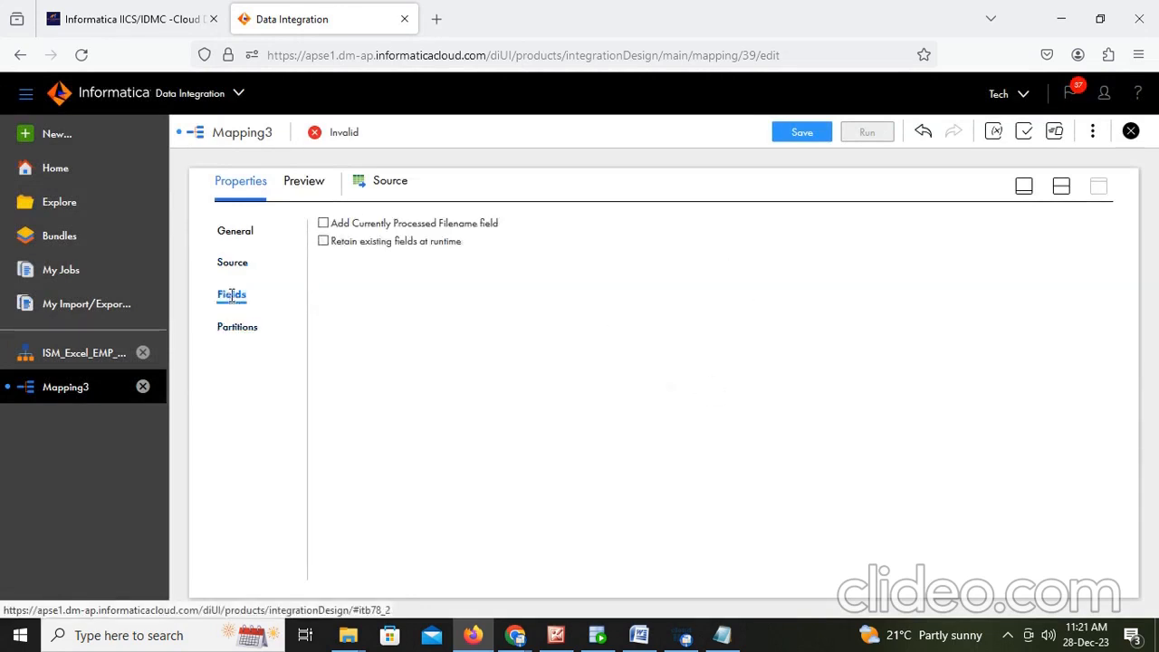
{"action": "left_click", "coordinate": [235, 263]}
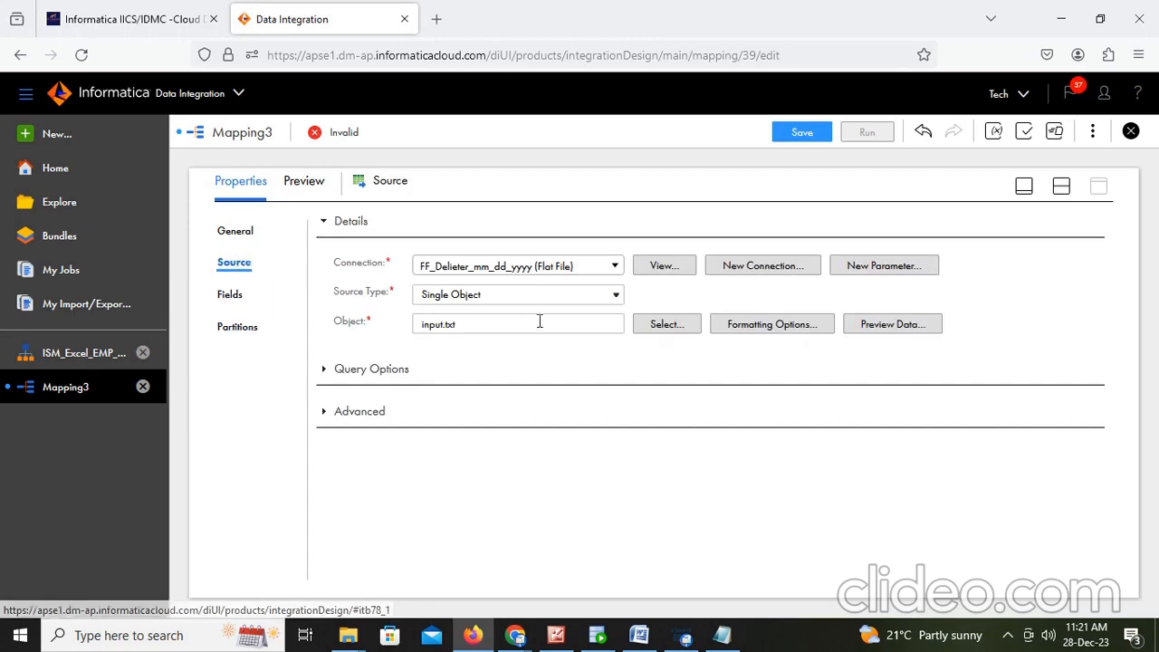
{"action": "left_click", "coordinate": [789, 135]}
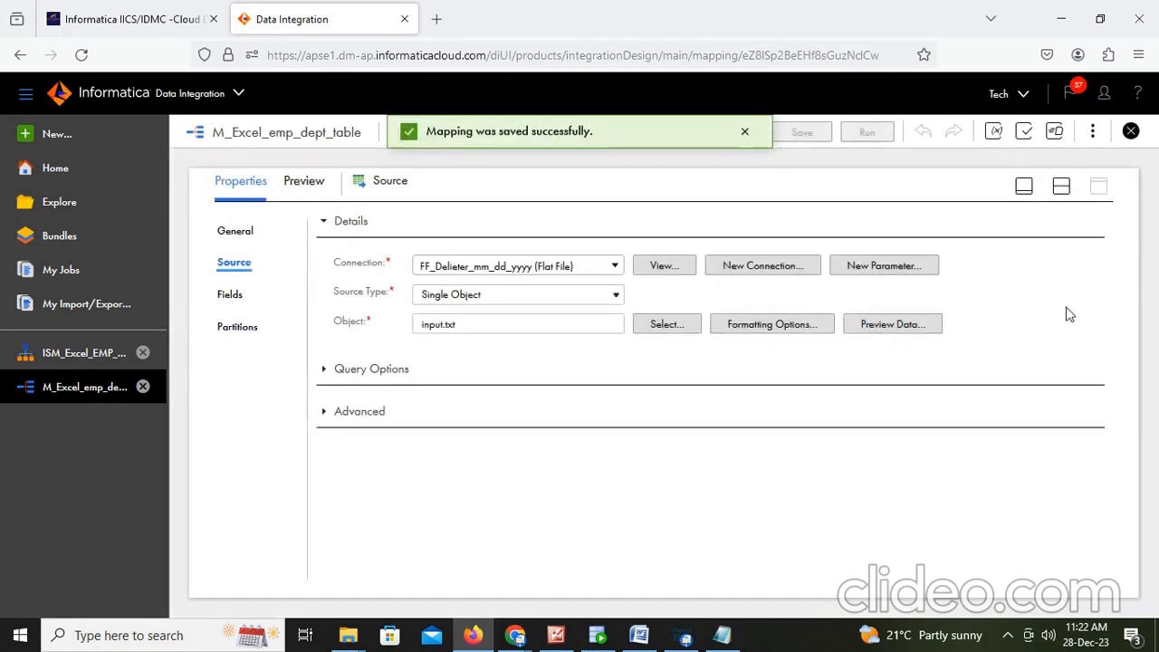
Step: Insert a Structure Parser transformation on the link between Source and Target in the mapping design
{"action": "left_click", "coordinate": [1062, 186]}
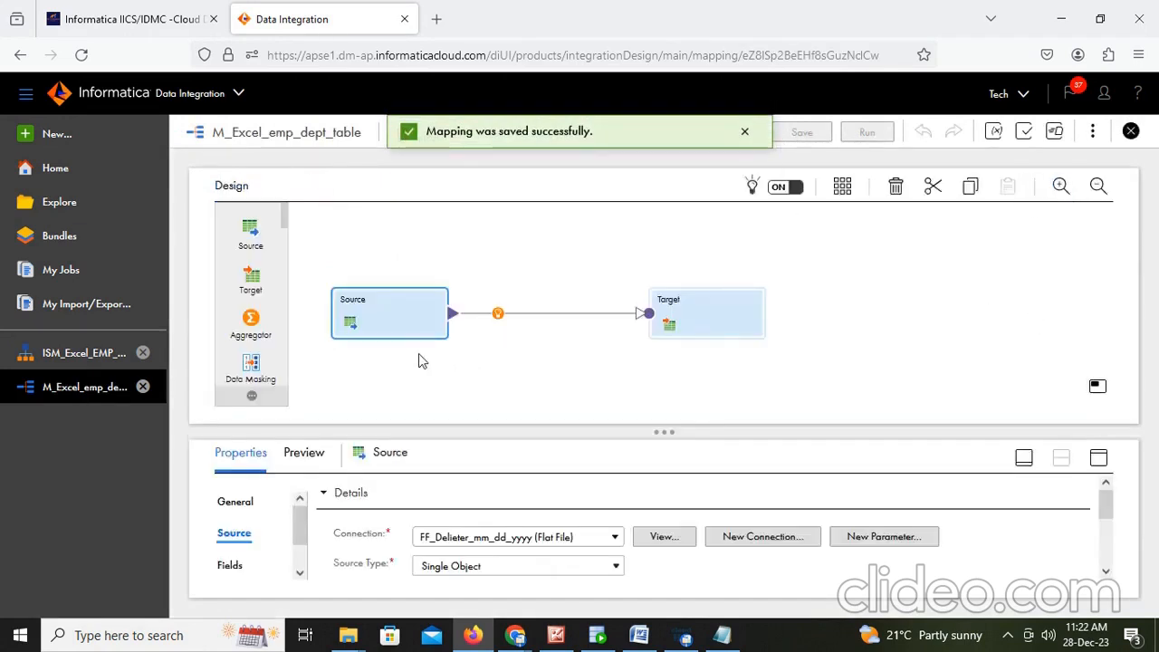
{"action": "left_click", "coordinate": [497, 315]}
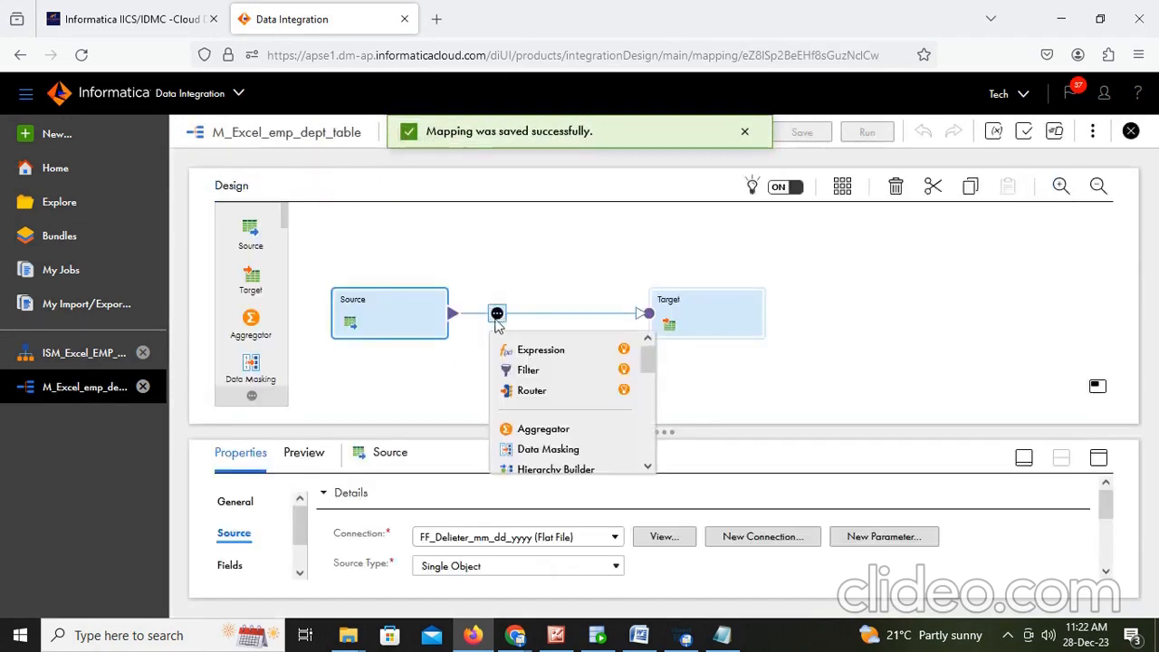
{"action": "scroll", "coordinate": [548, 428], "scroll_direction": "down", "scroll_amount": 5}
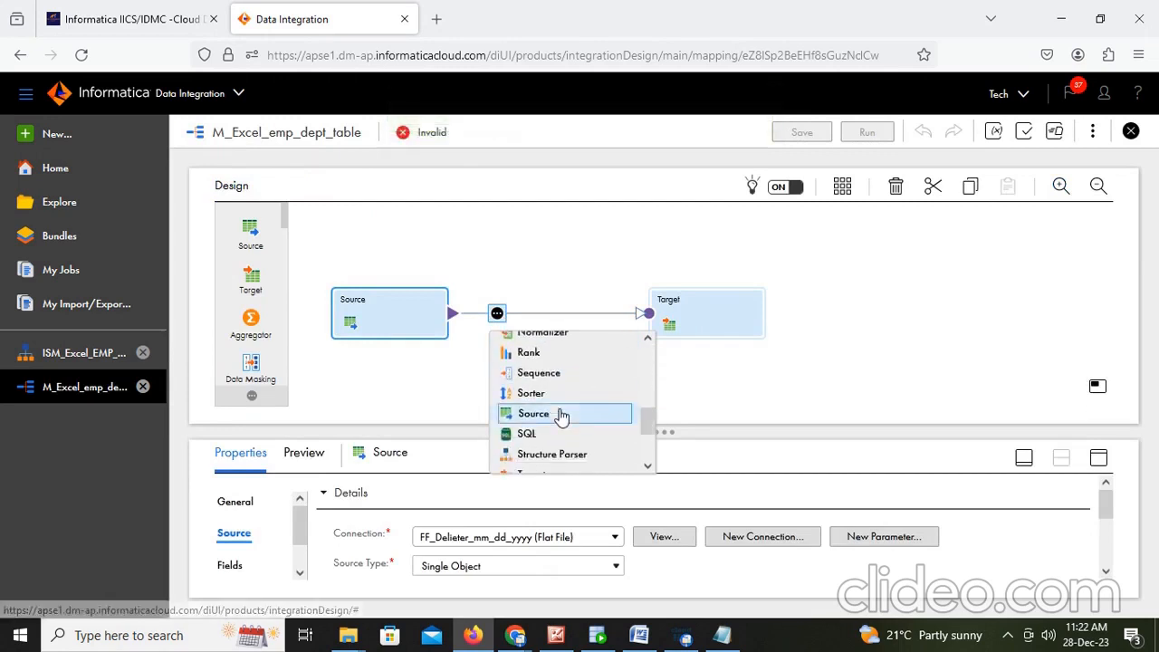
{"action": "scroll", "coordinate": [562, 415], "scroll_direction": "down", "scroll_amount": 2}
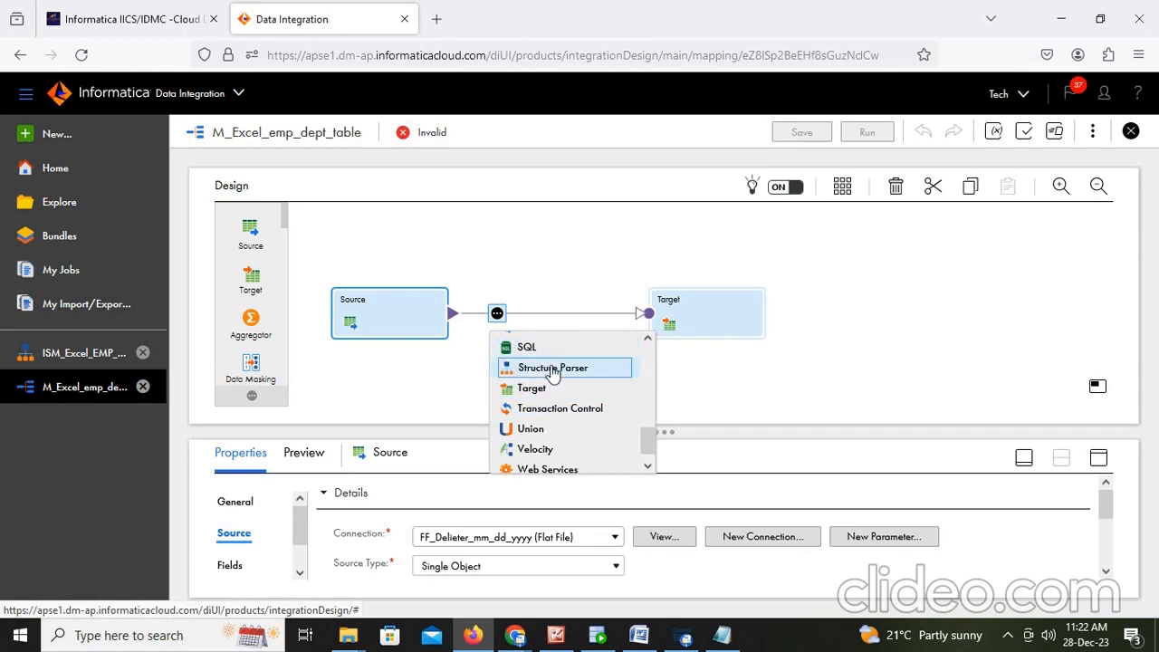
{"action": "left_click", "coordinate": [551, 372]}
Step: Switch to Word, add the line "With the structure parse we convert the excel data to relational data", and return to the mapping
{"action": "left_click", "coordinate": [640, 635]}
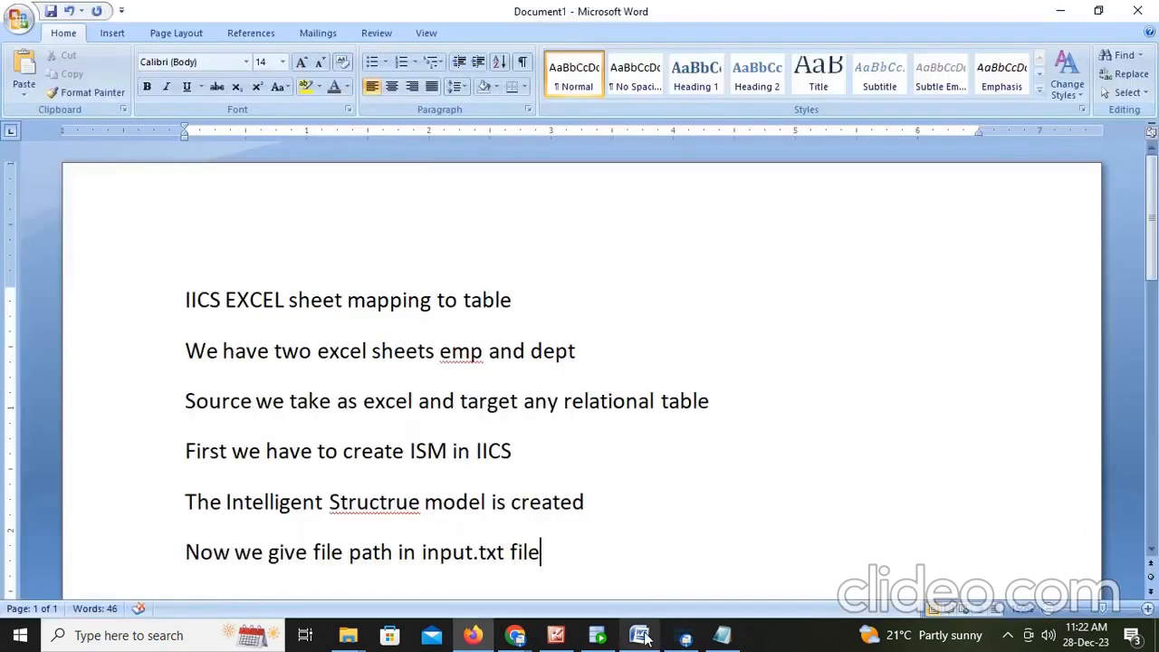
{"action": "key", "text": "Return"}
{"action": "type", "text": "w"}
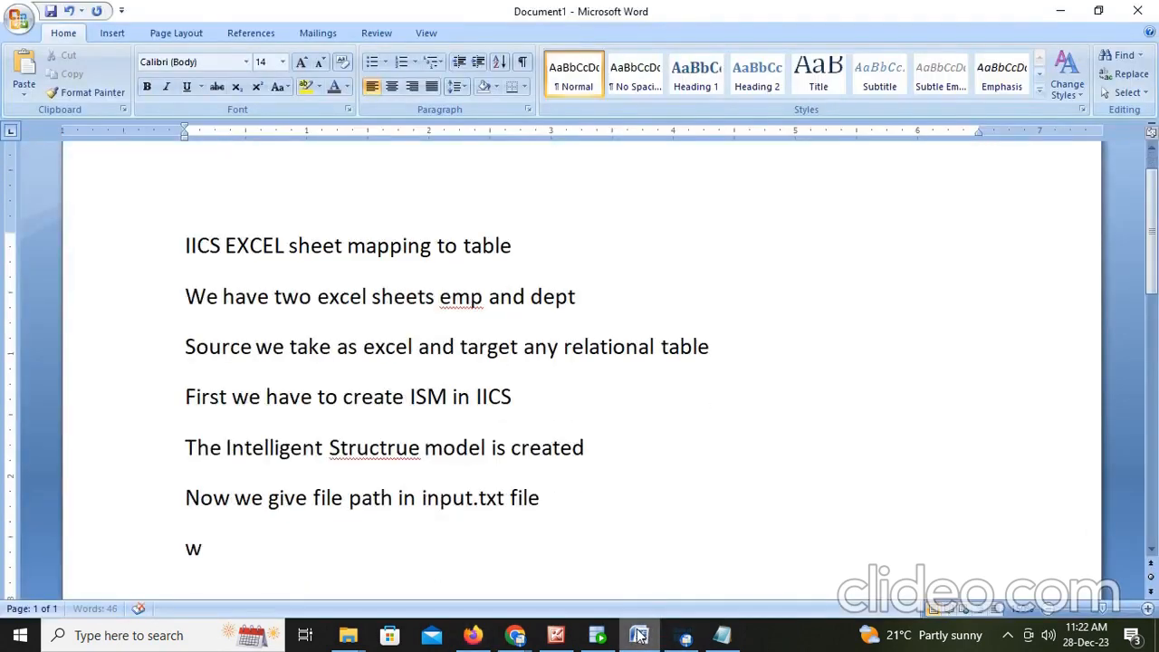
{"action": "type", "text": "ith tehe"}
{"action": "key", "text": "BackSpace"}
{"action": "key", "text": "BackSpace"}
{"action": "key", "text": "BackSpace"}
{"action": "key", "text": "BackSpace"}
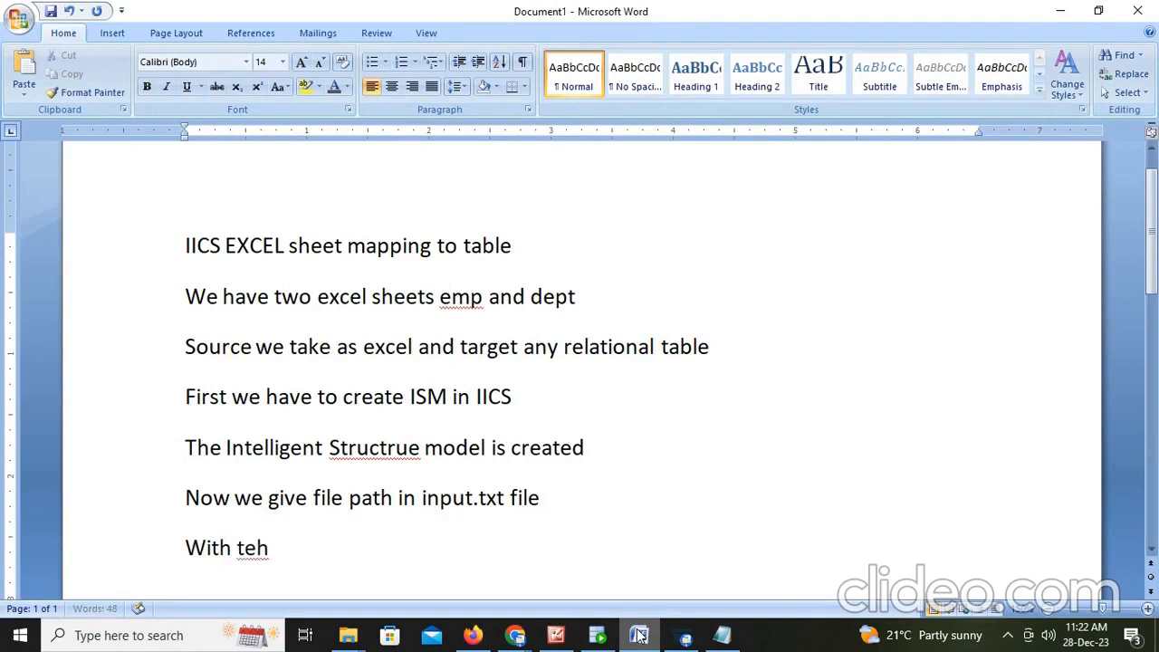
{"action": "type", "text": "the structure p"}
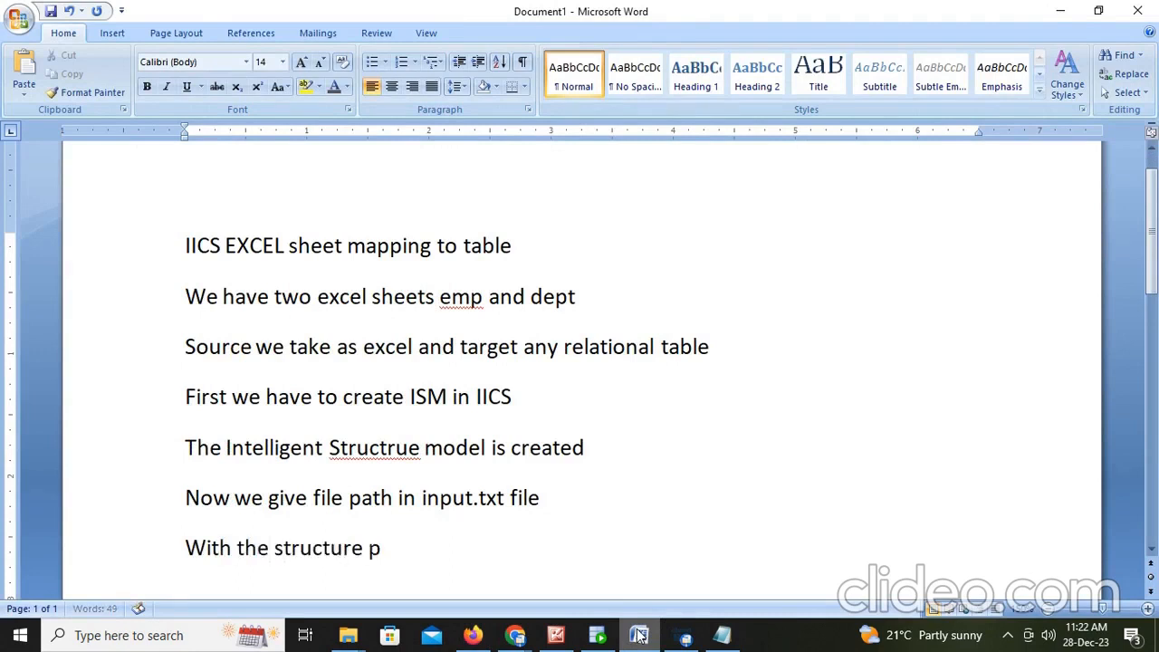
{"action": "type", "text": "arse we con"}
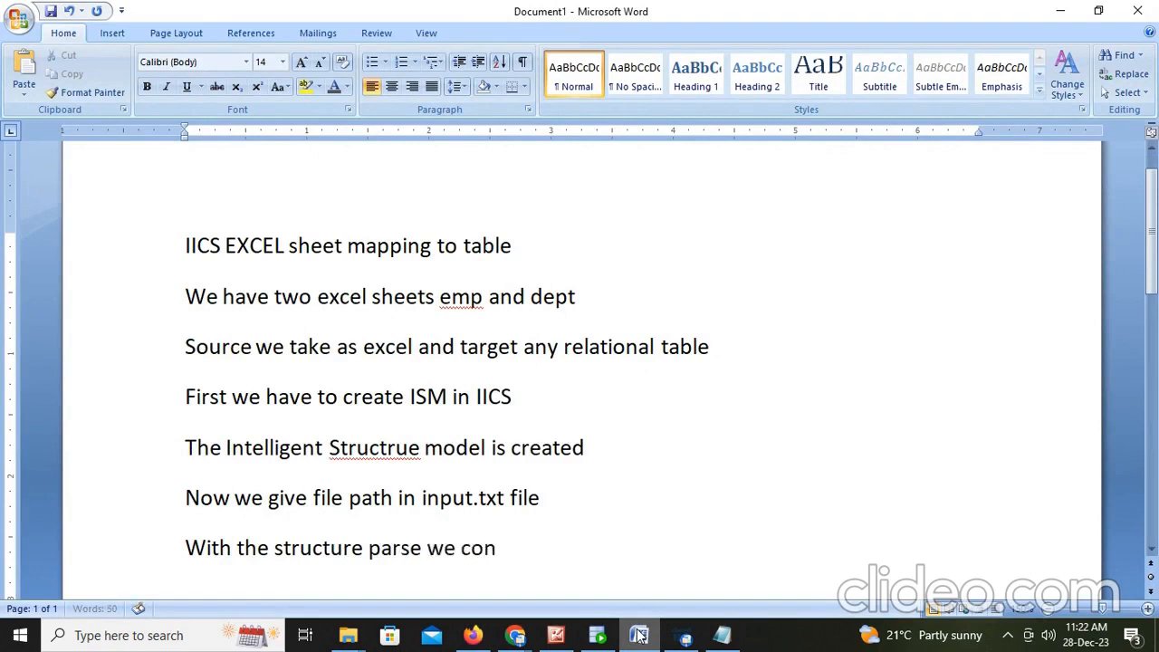
{"action": "type", "text": "vert the ex"}
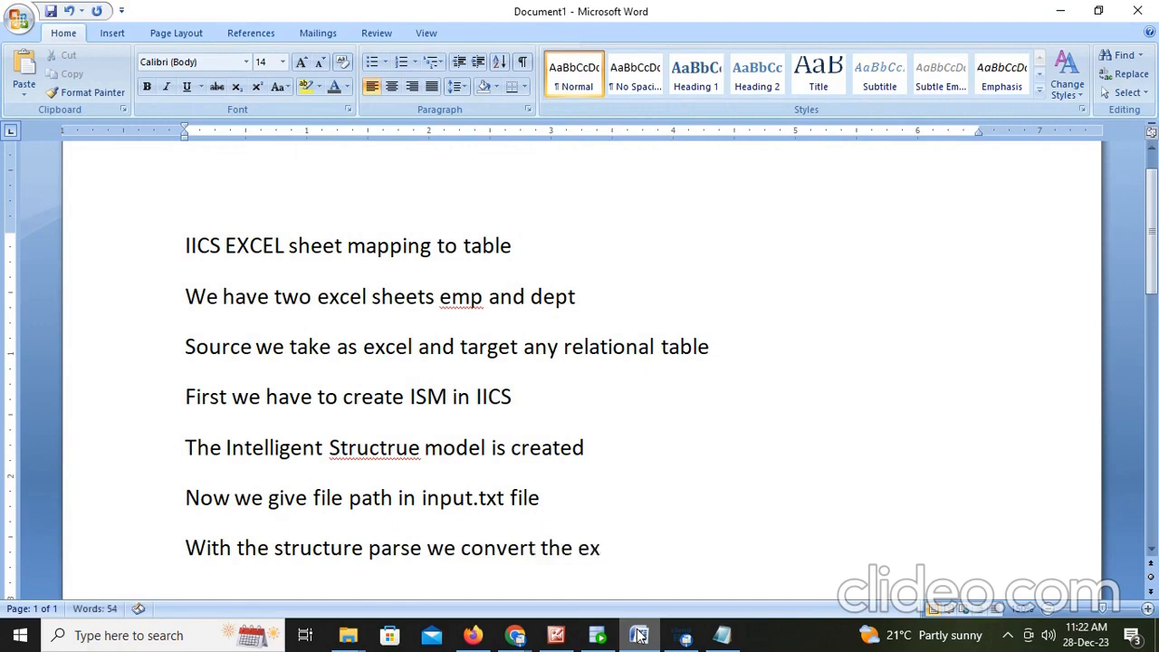
{"action": "type", "text": "cel date"}
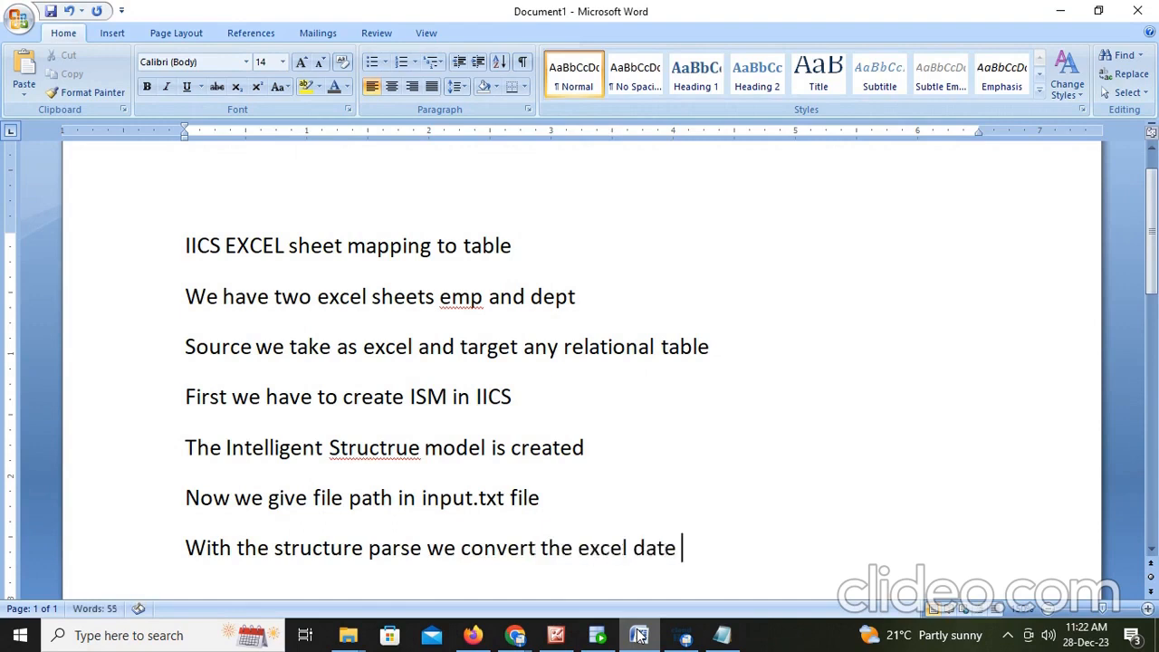
{"action": "key", "text": "BackSpace"}
{"action": "type", "text": "a to rel"}
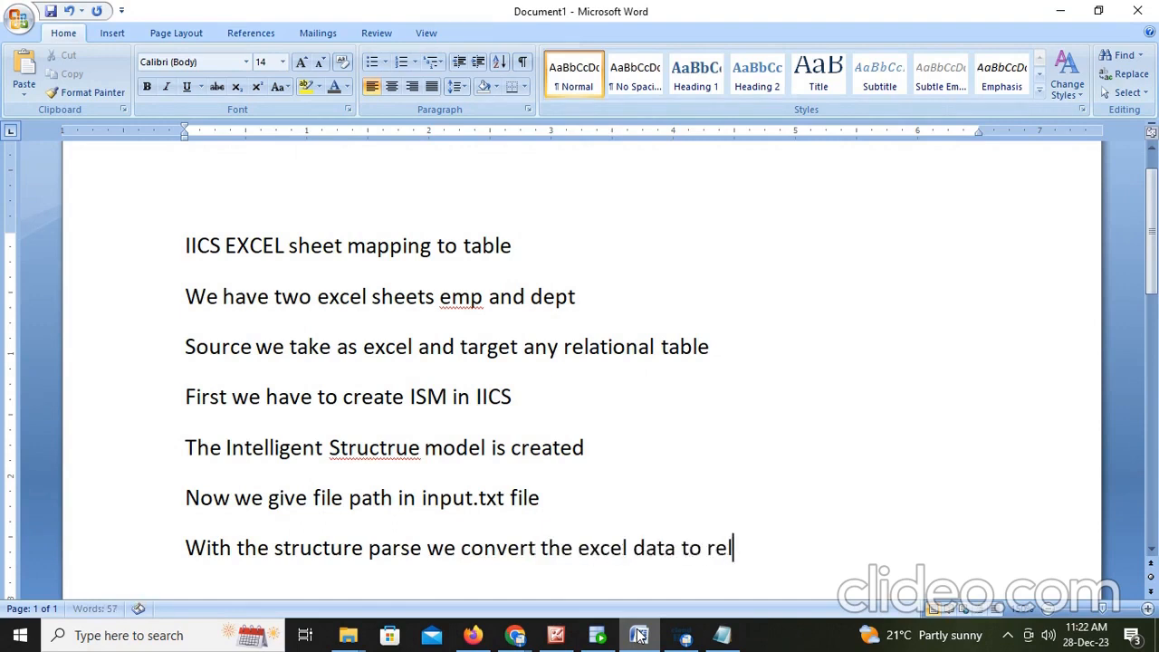
{"action": "type", "text": "ational da"}
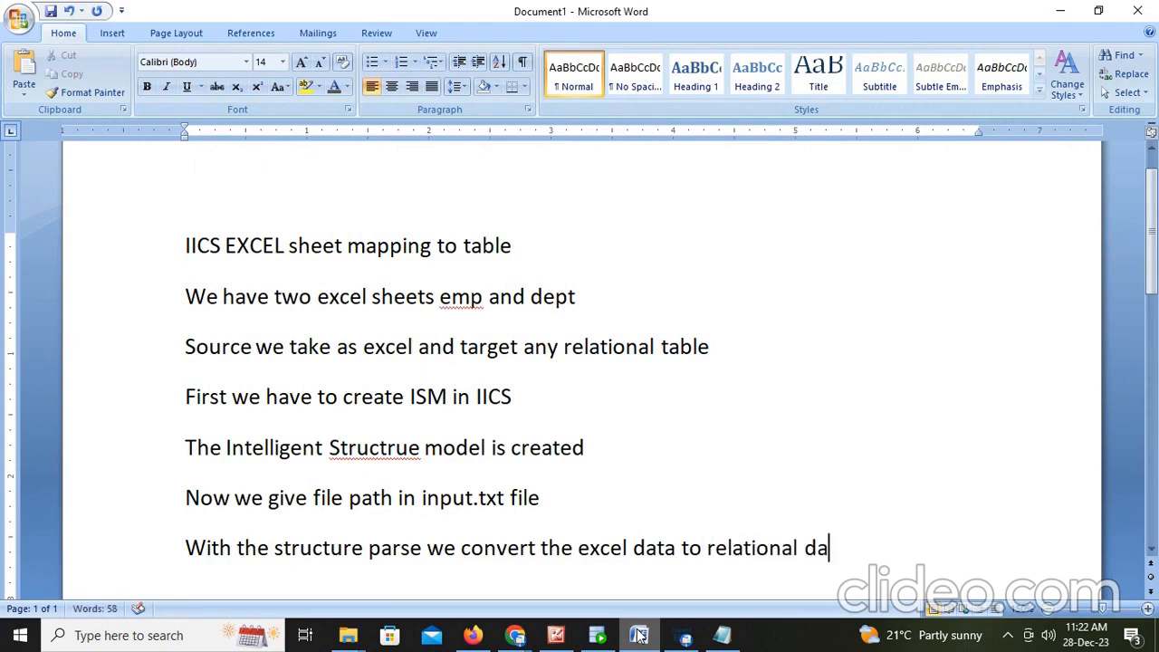
{"action": "type", "text": "ta"}
{"action": "left_click", "coordinate": [638, 635]}
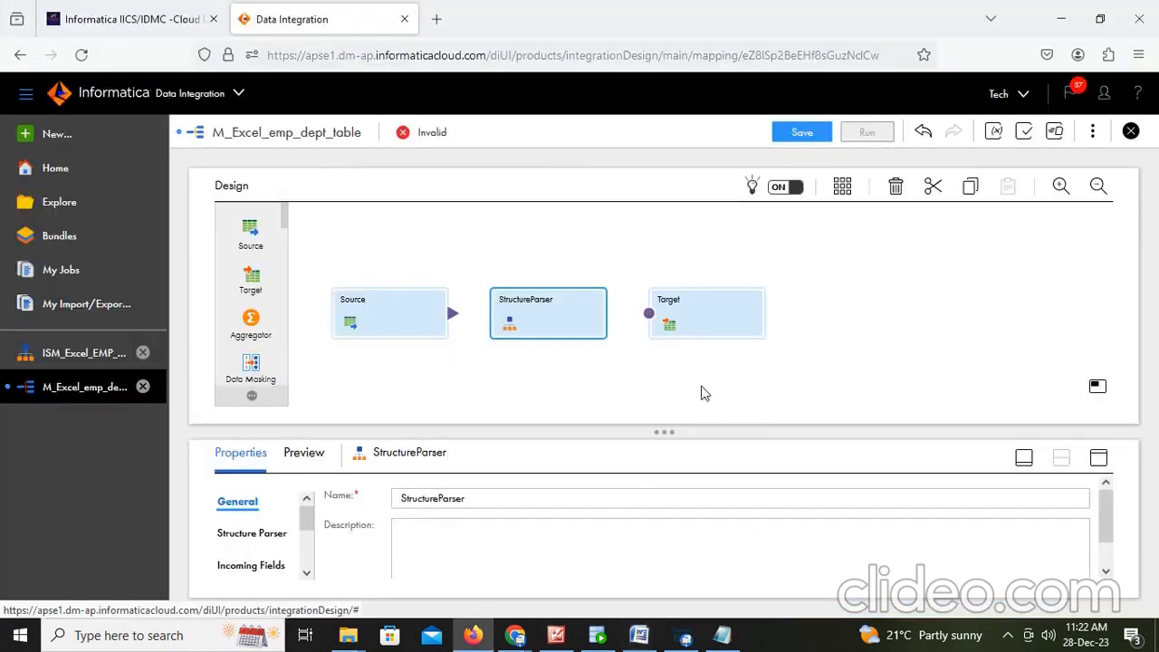
Step: Rename the Structure Parser transformation as StructureParser_excel_table
{"action": "left_click_drag", "start_coordinate": [537, 301], "coordinate": [539, 301]}
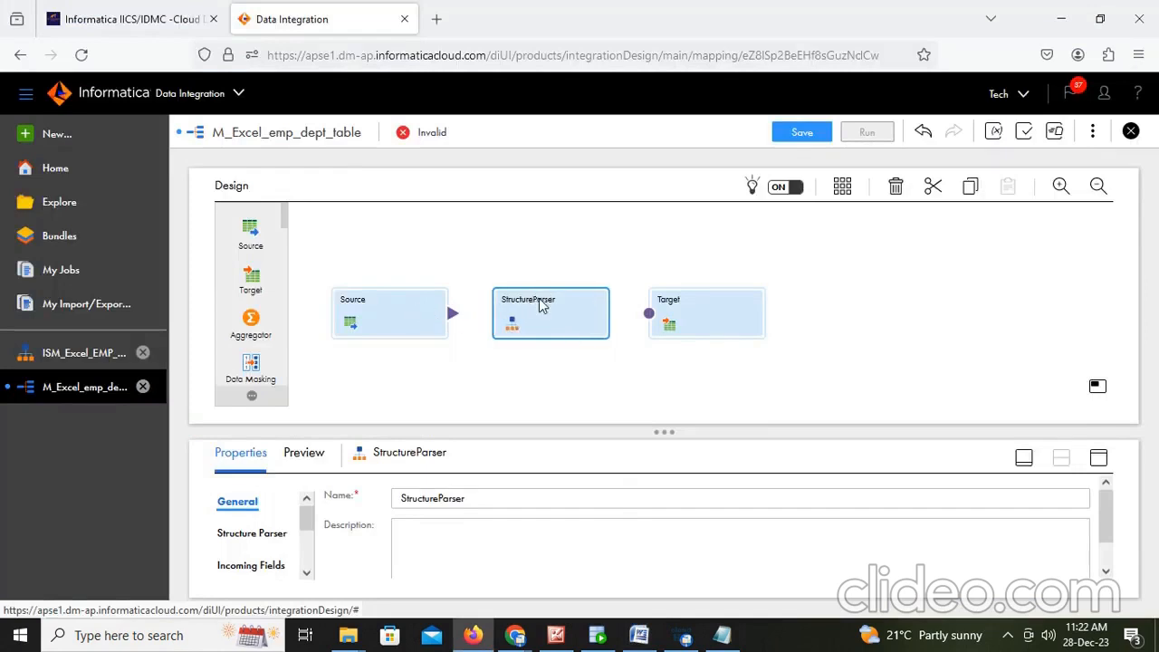
{"action": "left_click", "coordinate": [1099, 459]}
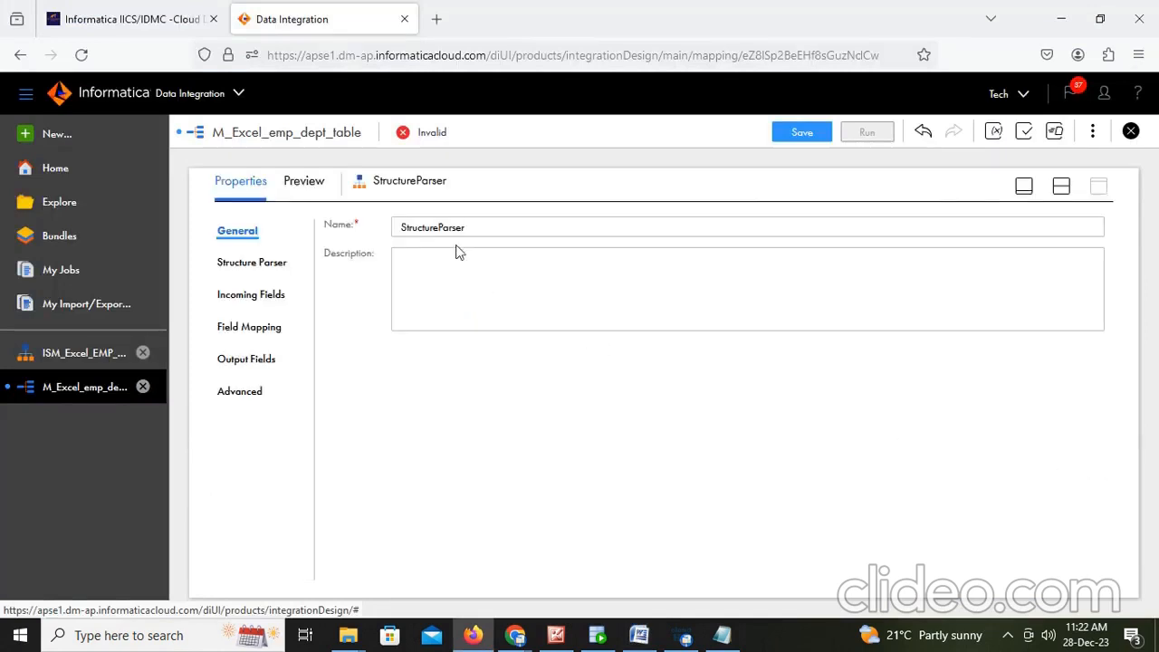
{"action": "left_click", "coordinate": [476, 229]}
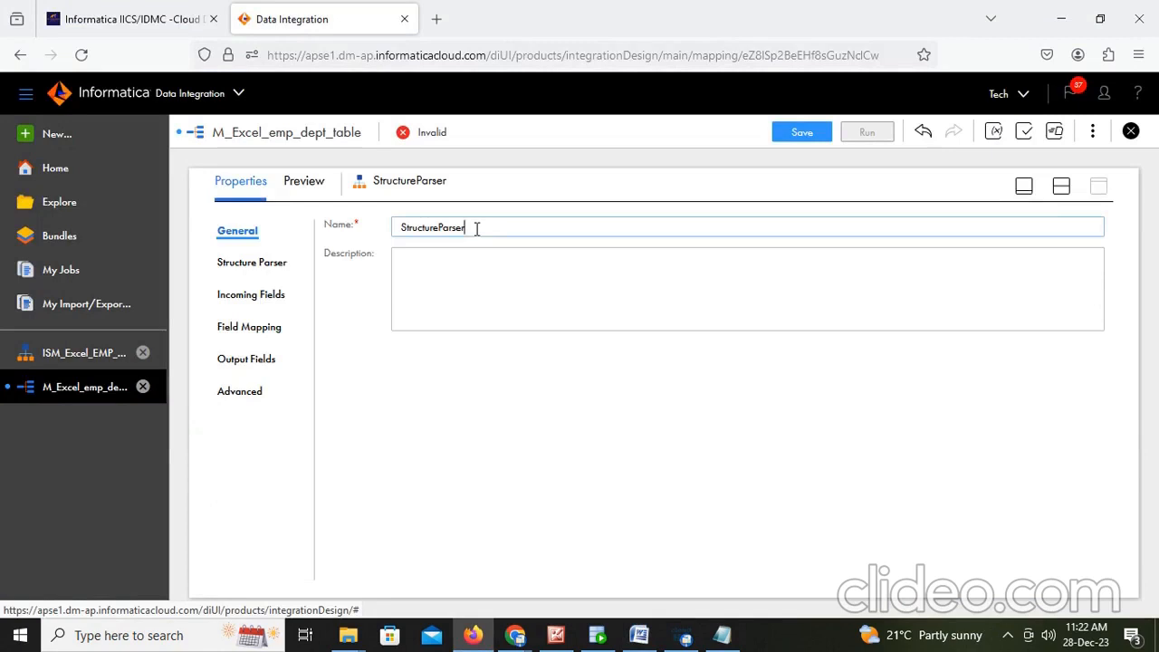
{"action": "type", "text": "_excel_table"}
Step: Assign the ISM_Excel_EMP_DEPT intelligent structure model from the project's Dev folder to the structure parser
{"action": "left_click", "coordinate": [258, 261]}
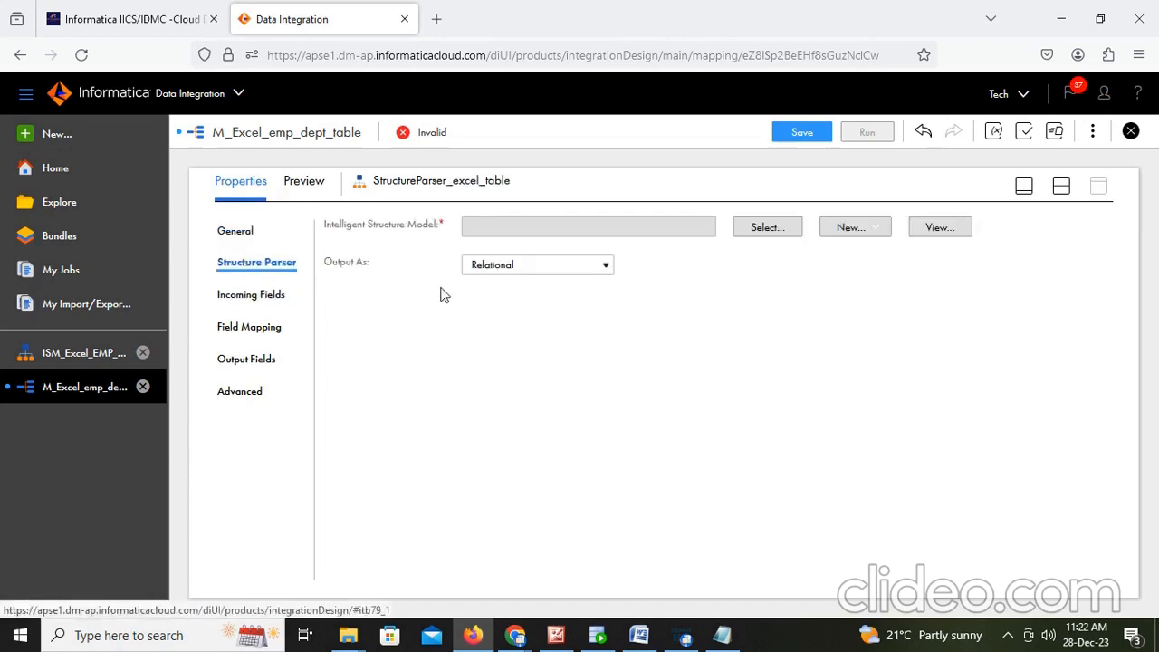
{"action": "left_click", "coordinate": [775, 230]}
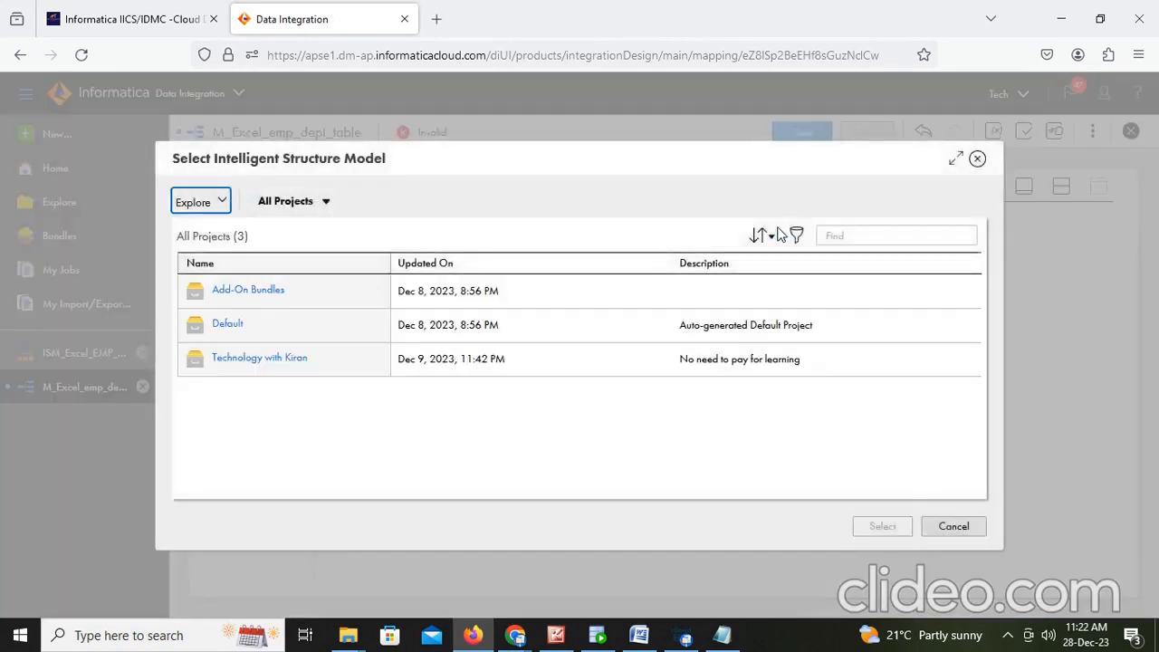
{"action": "left_click", "coordinate": [287, 358]}
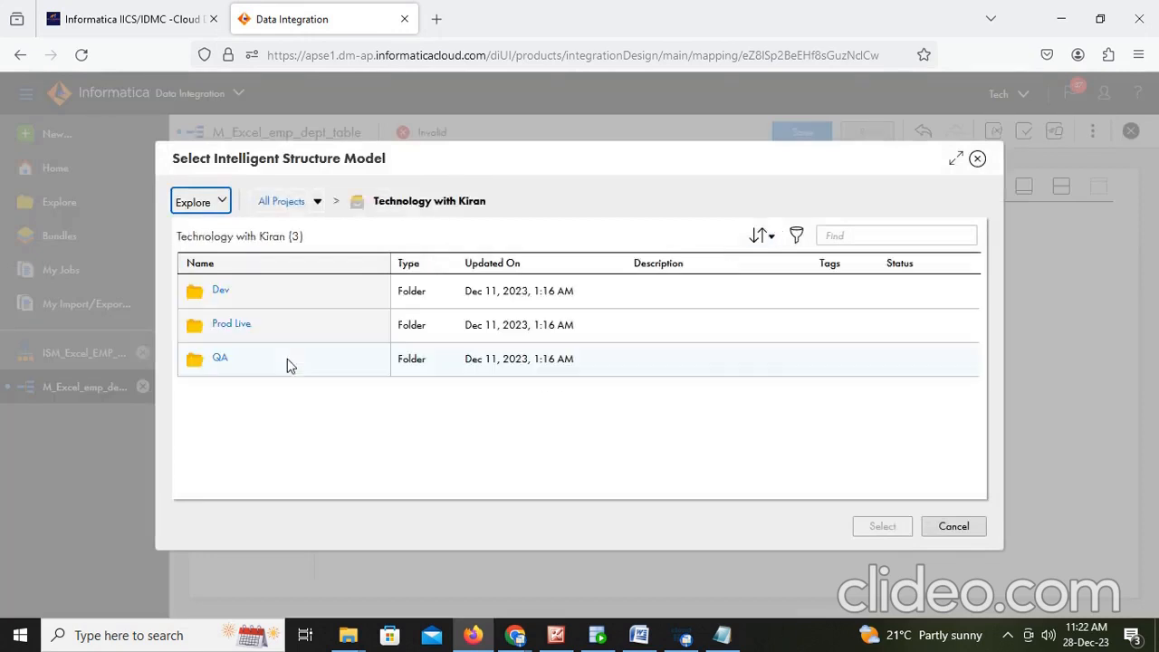
{"action": "double_click", "coordinate": [202, 362]}
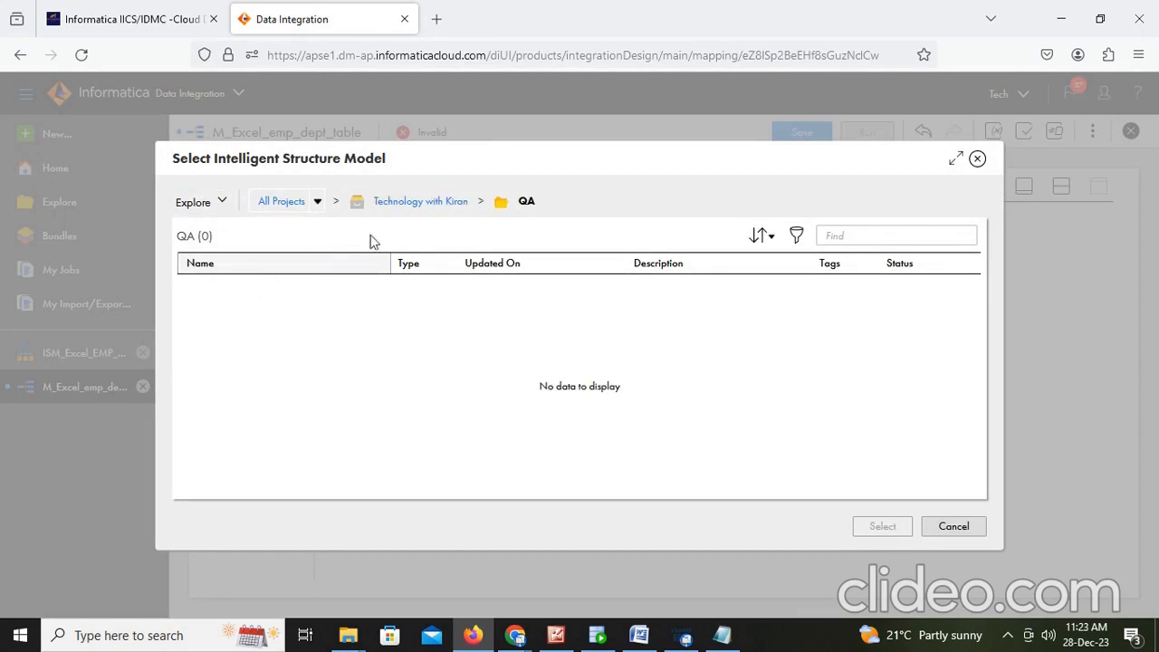
{"action": "left_click", "coordinate": [417, 210]}
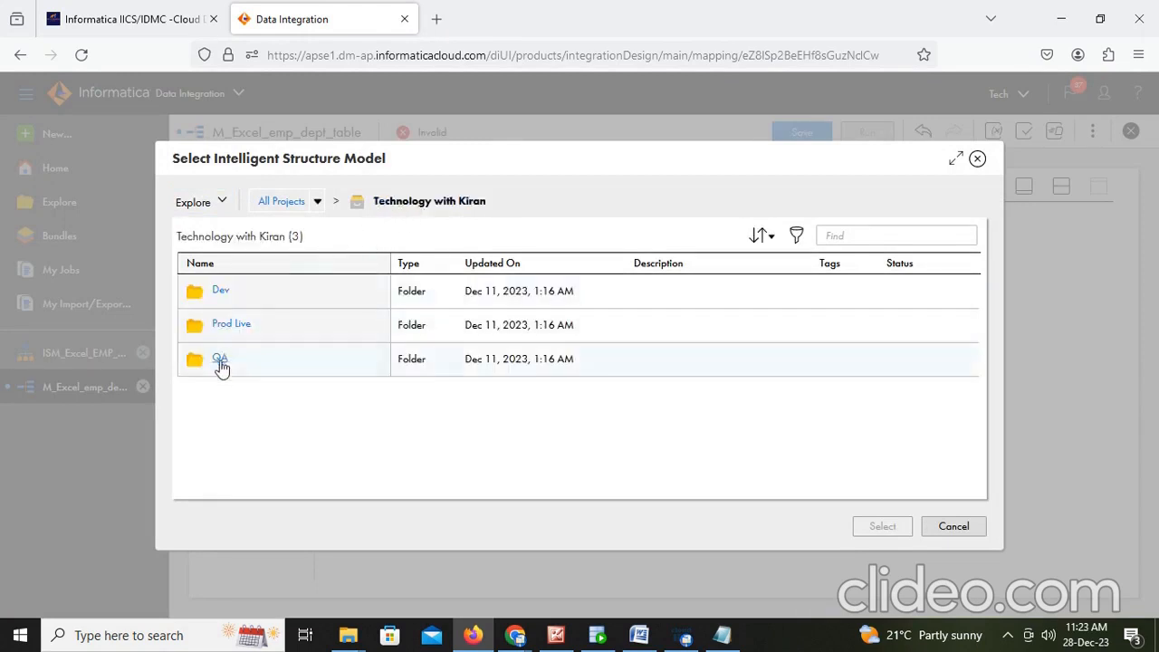
{"action": "left_click", "coordinate": [228, 295]}
{"action": "double_click", "coordinate": [227, 292]}
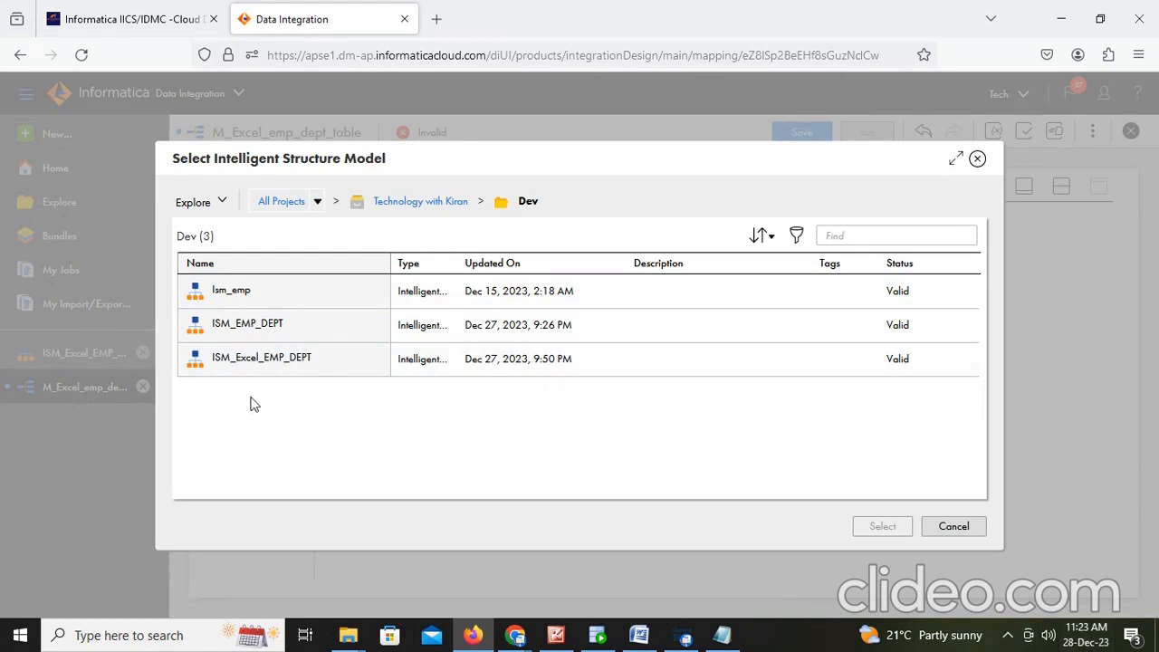
{"action": "left_click", "coordinate": [210, 363]}
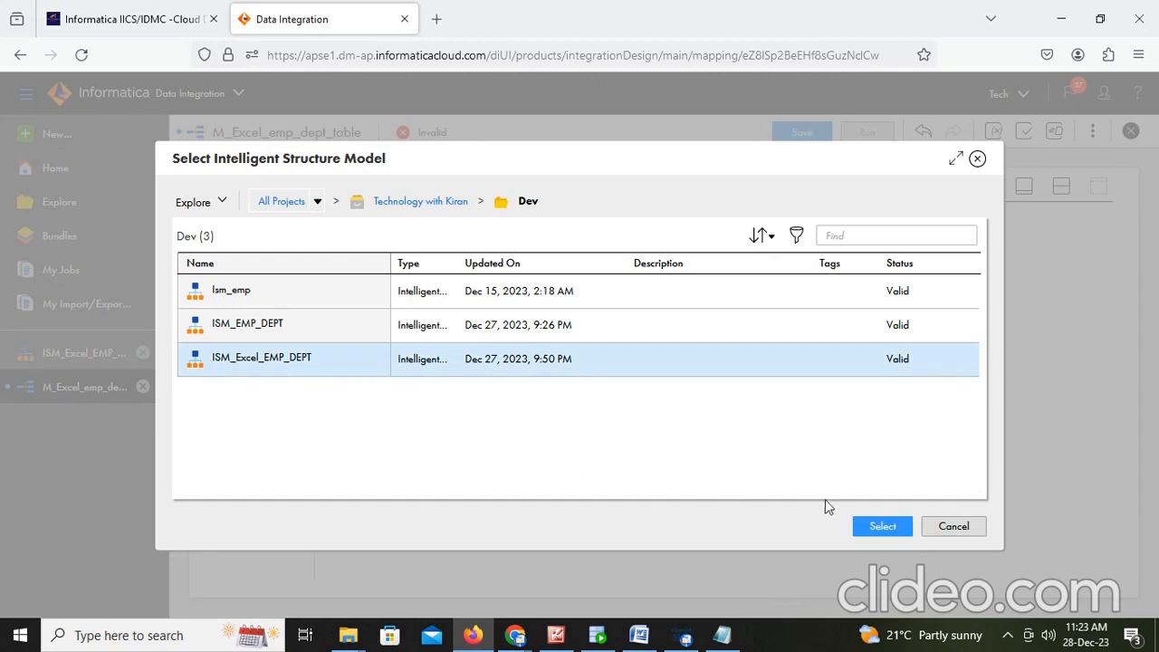
{"action": "left_click", "coordinate": [881, 527]}
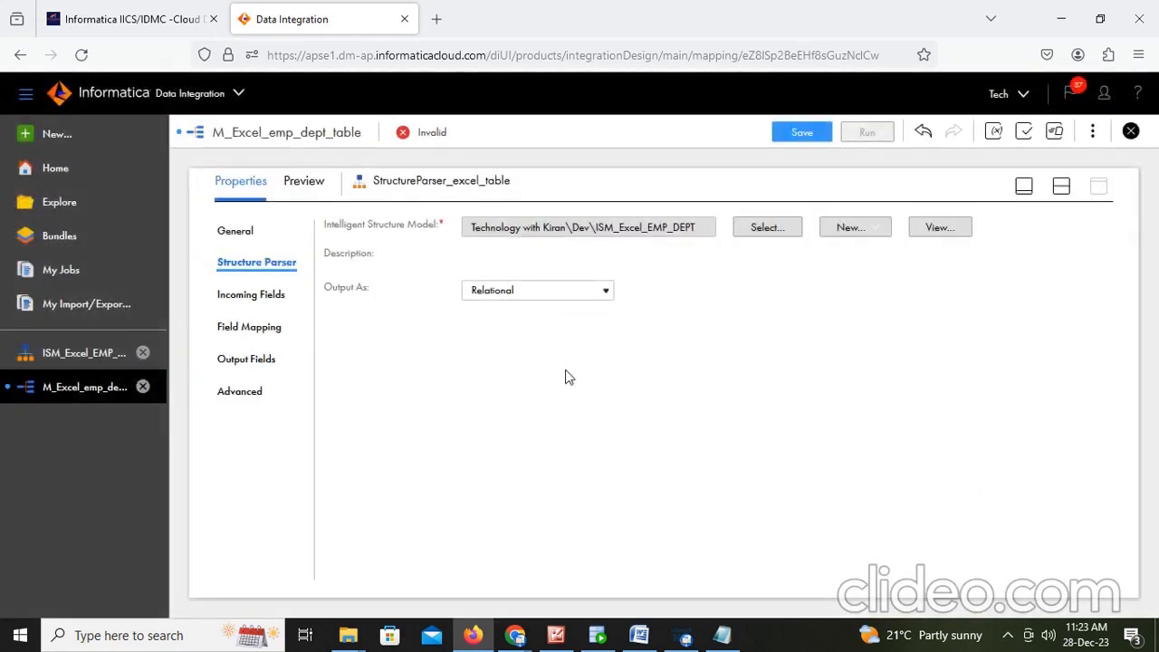
Step: Review the structure parser's incoming fields, field mapping, output fields and model settings
{"action": "left_click", "coordinate": [257, 297]}
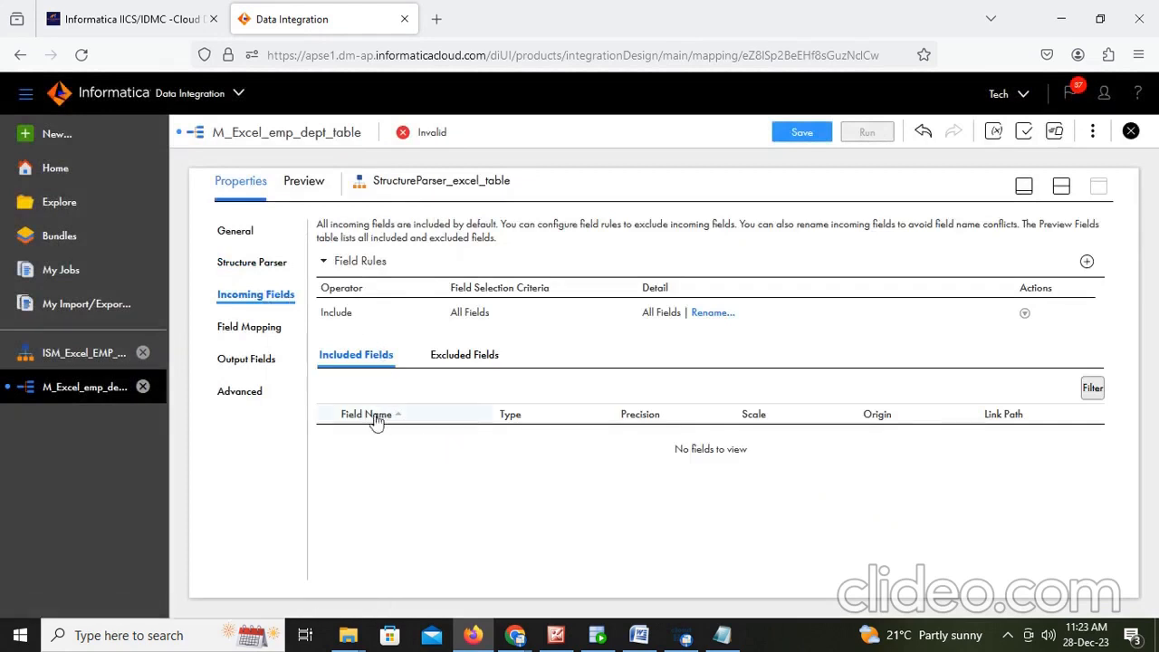
{"action": "left_click", "coordinate": [251, 326]}
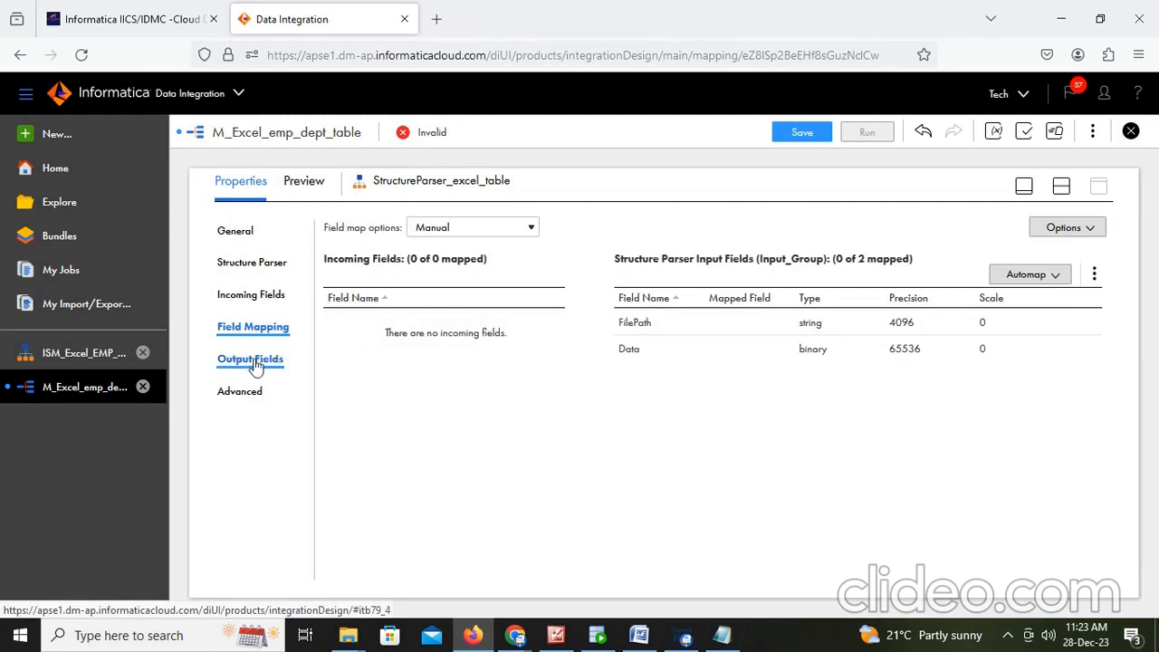
{"action": "left_click", "coordinate": [257, 362]}
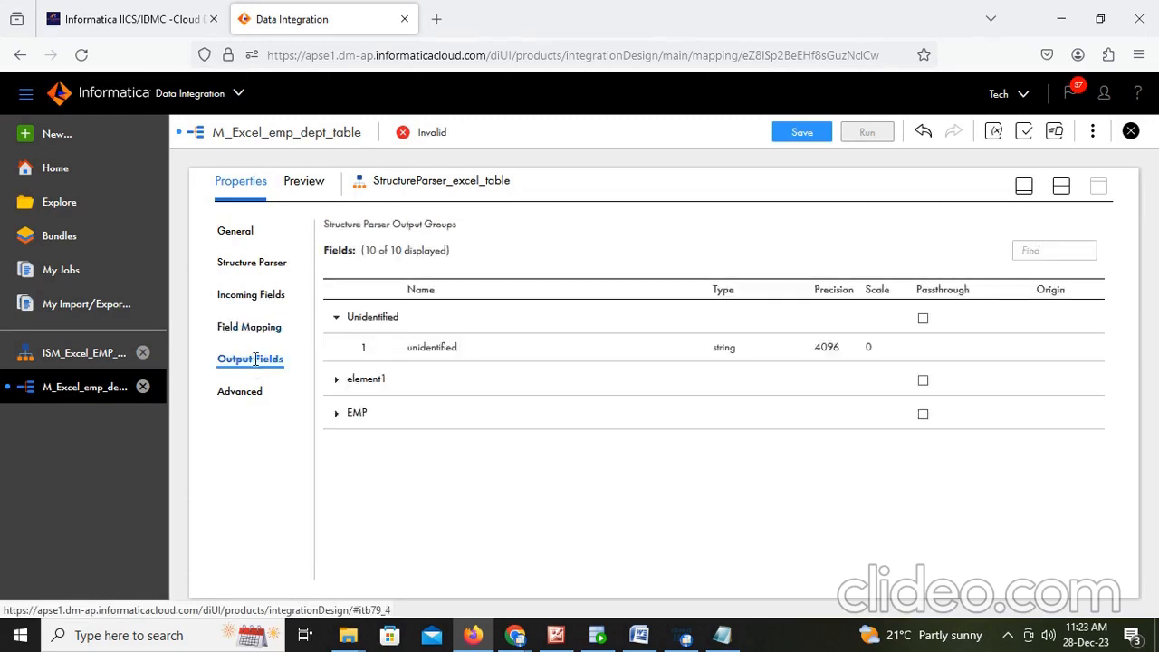
{"action": "left_click", "coordinate": [235, 302]}
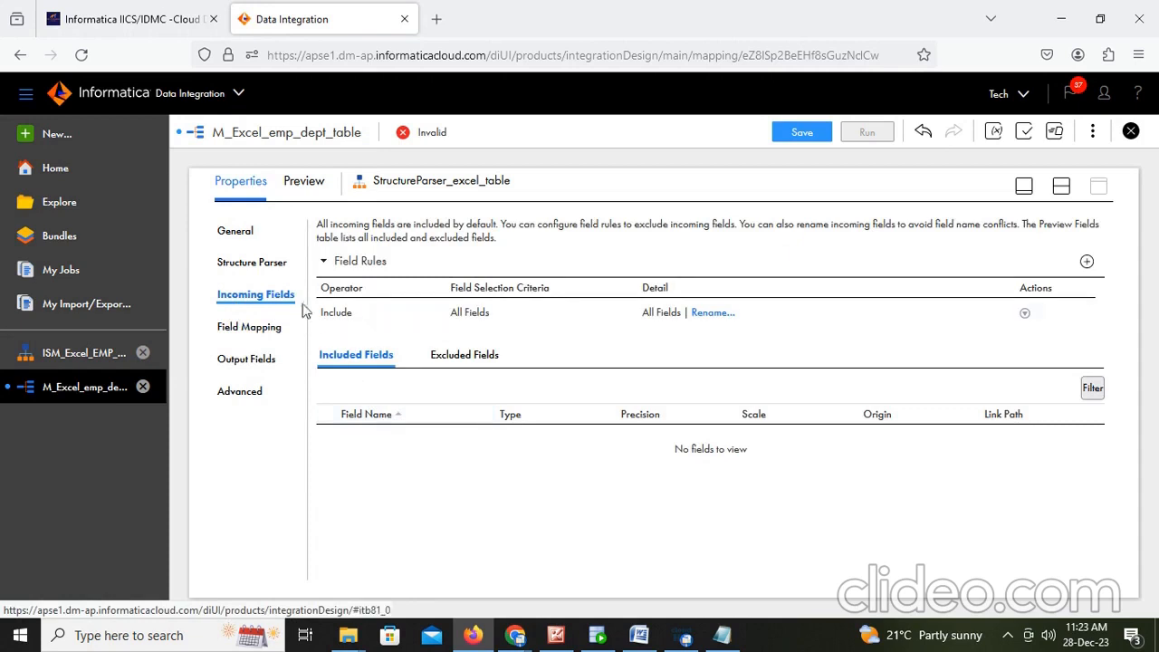
{"action": "left_click", "coordinate": [263, 265]}
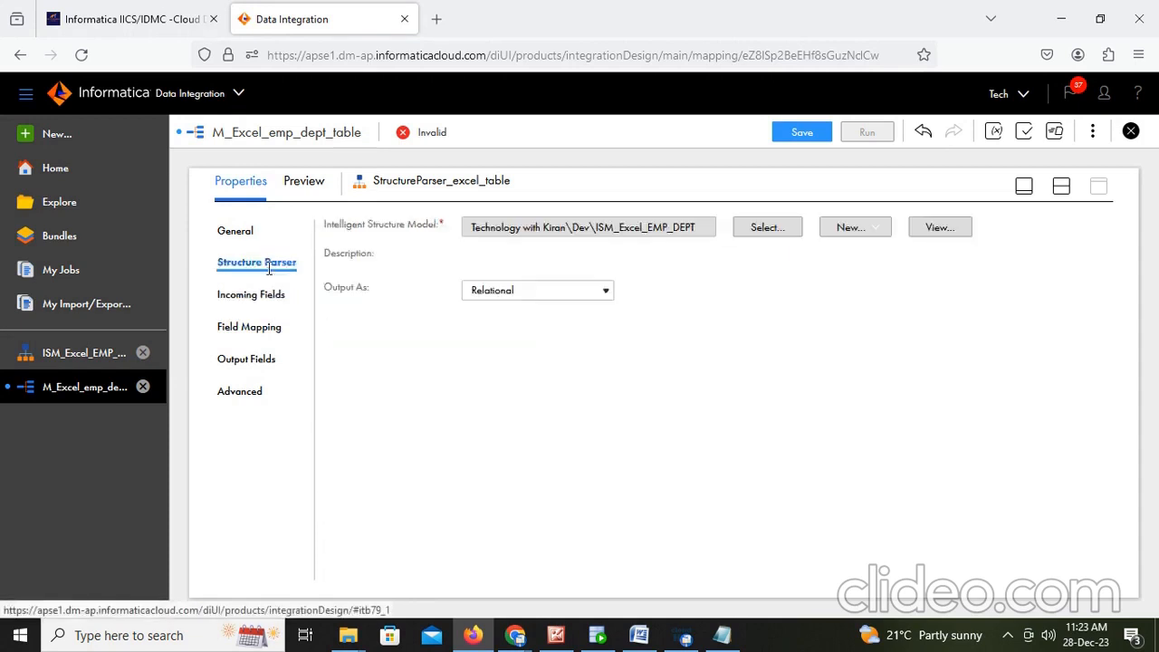
Step: Link the Source transformation to StructureParser_excel_table in the mapping design and save the mapping
{"action": "left_click", "coordinate": [1061, 187]}
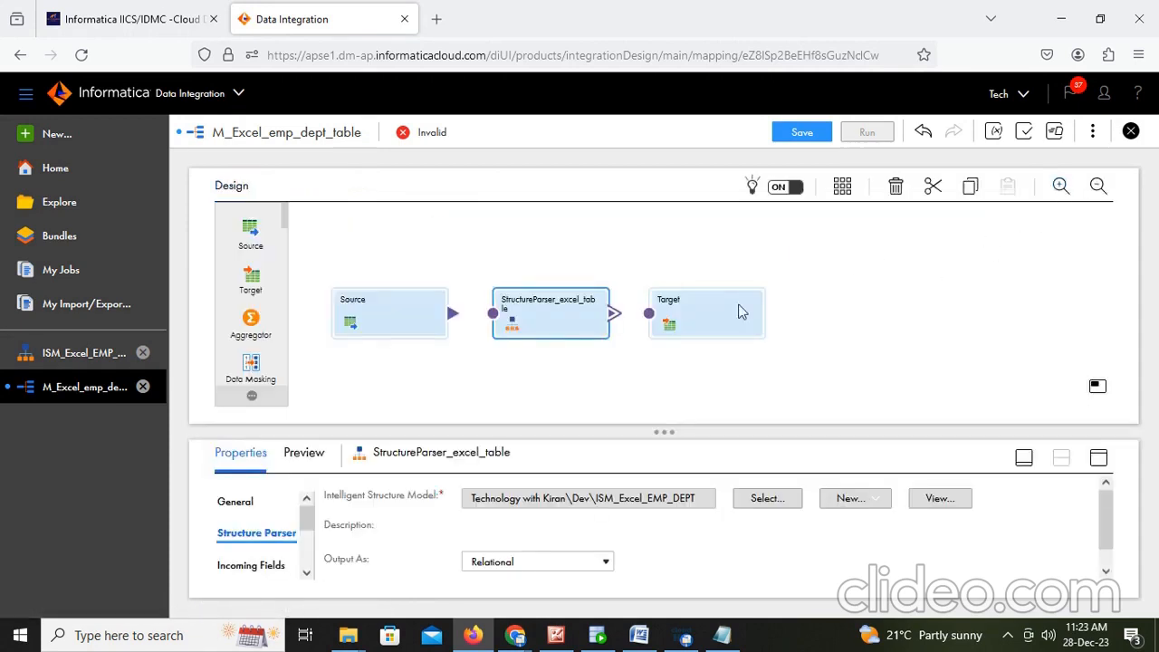
{"action": "left_click_drag", "start_coordinate": [458, 319], "coordinate": [492, 316]}
{"action": "left_click", "coordinate": [794, 133]}
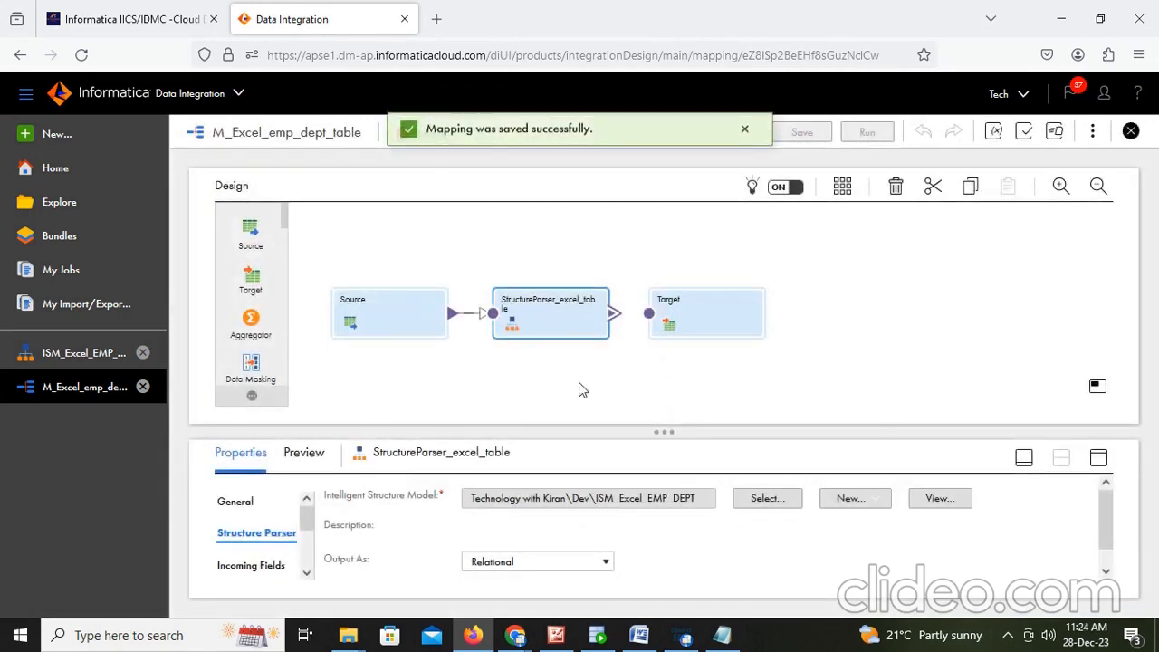
Step: Map the incoming file_path field to the structure parser's FilePath input field using Smart Map, and save the mapping
{"action": "left_click", "coordinate": [1099, 458]}
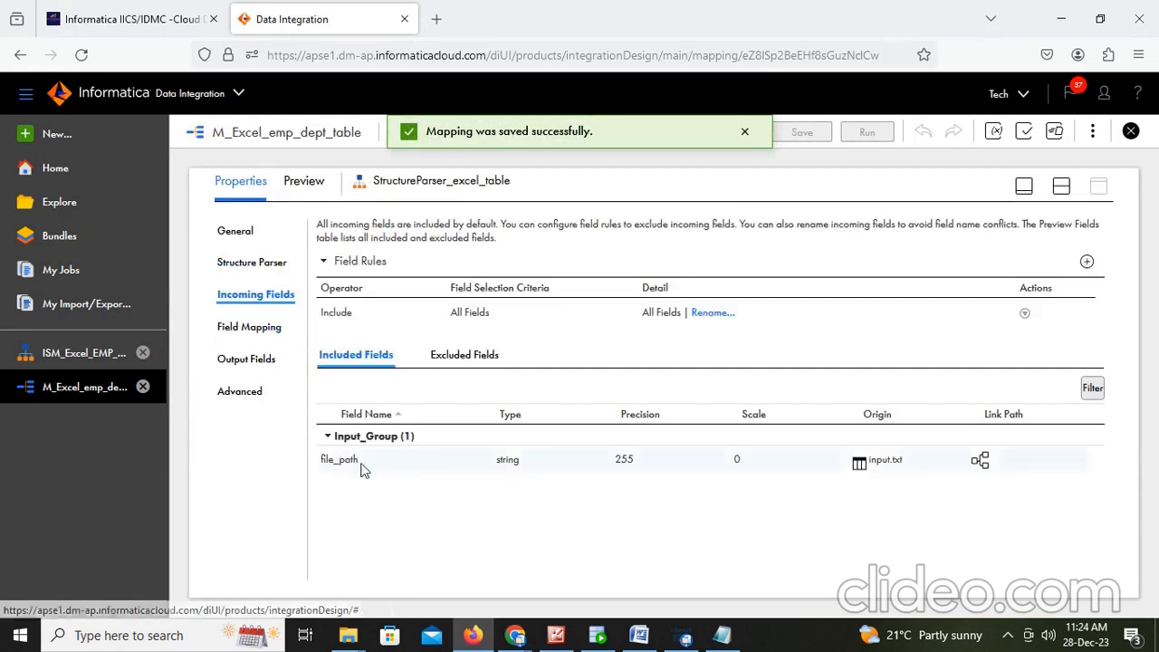
{"action": "left_click", "coordinate": [251, 328]}
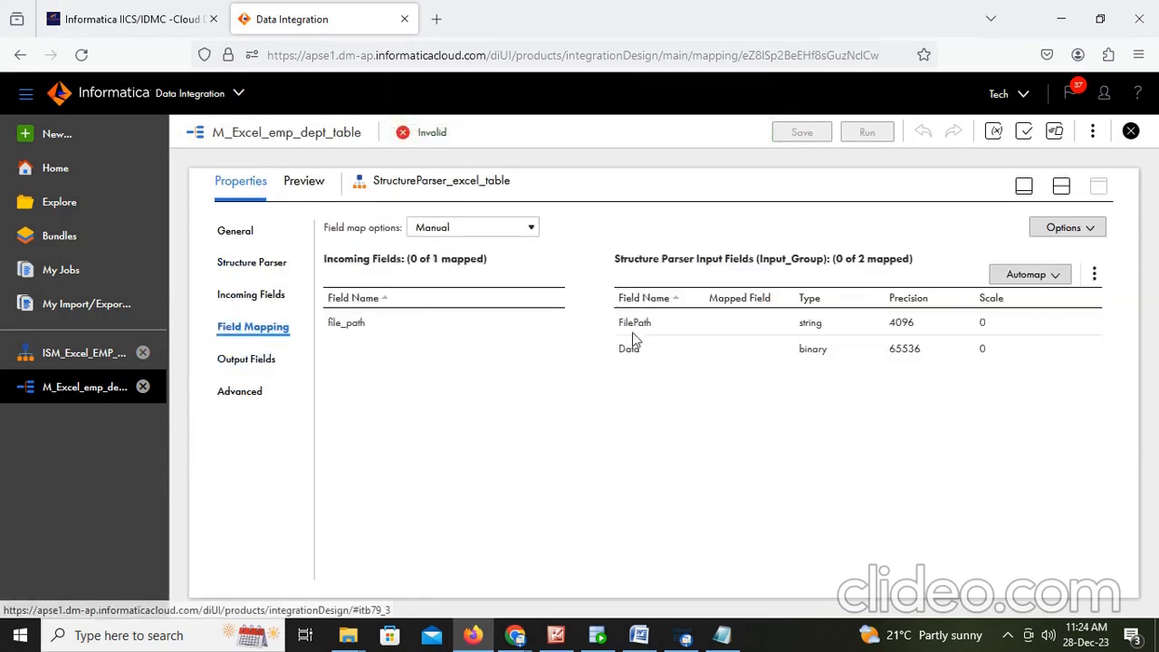
{"action": "left_click", "coordinate": [661, 329]}
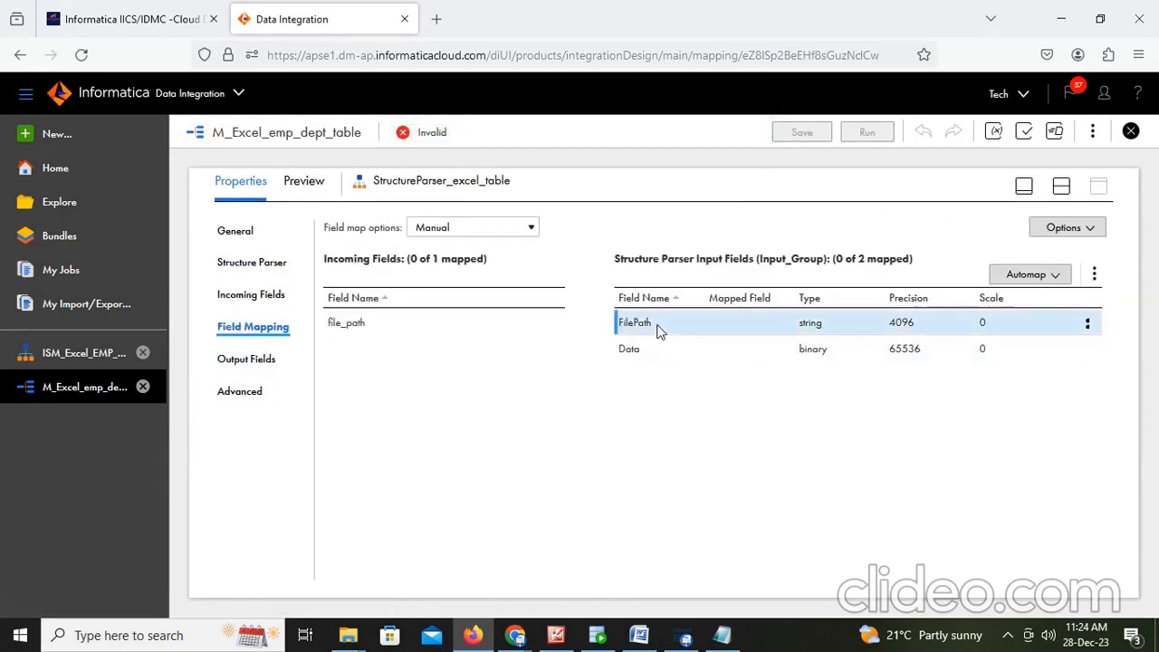
{"action": "left_click", "coordinate": [344, 323]}
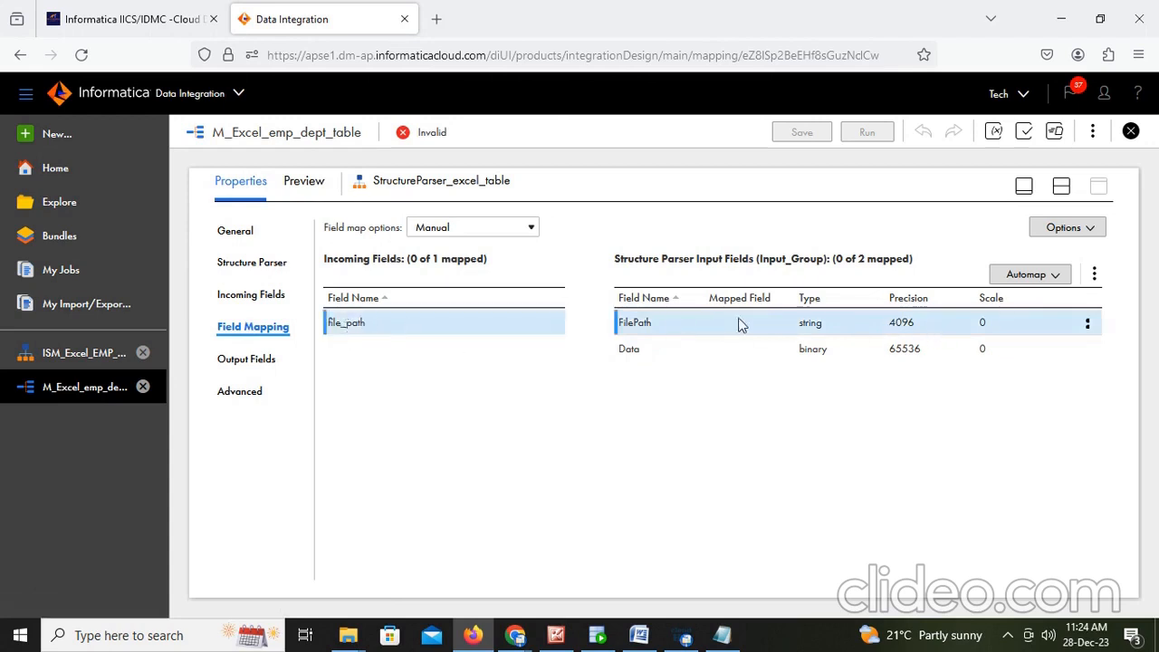
{"action": "left_click", "coordinate": [1029, 275]}
{"action": "left_click", "coordinate": [958, 331]}
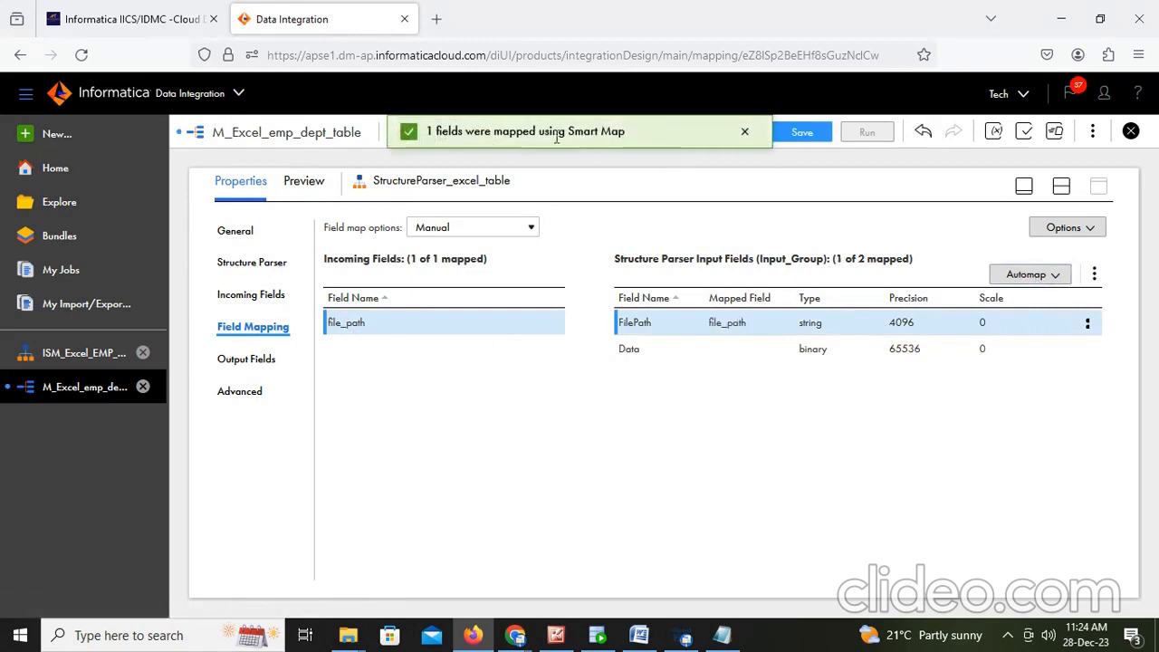
{"action": "left_click", "coordinate": [805, 133]}
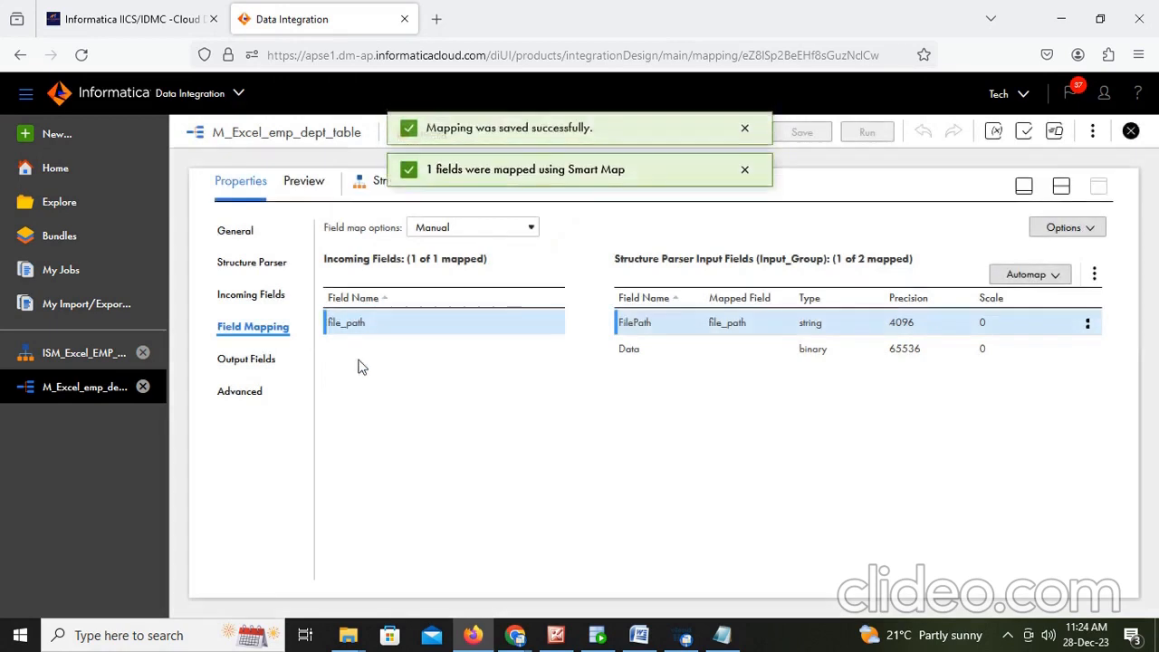
Step: Examine the structure parser's output groups, including the element1 and EMP fields, and its advanced settings
{"action": "left_click", "coordinate": [253, 361]}
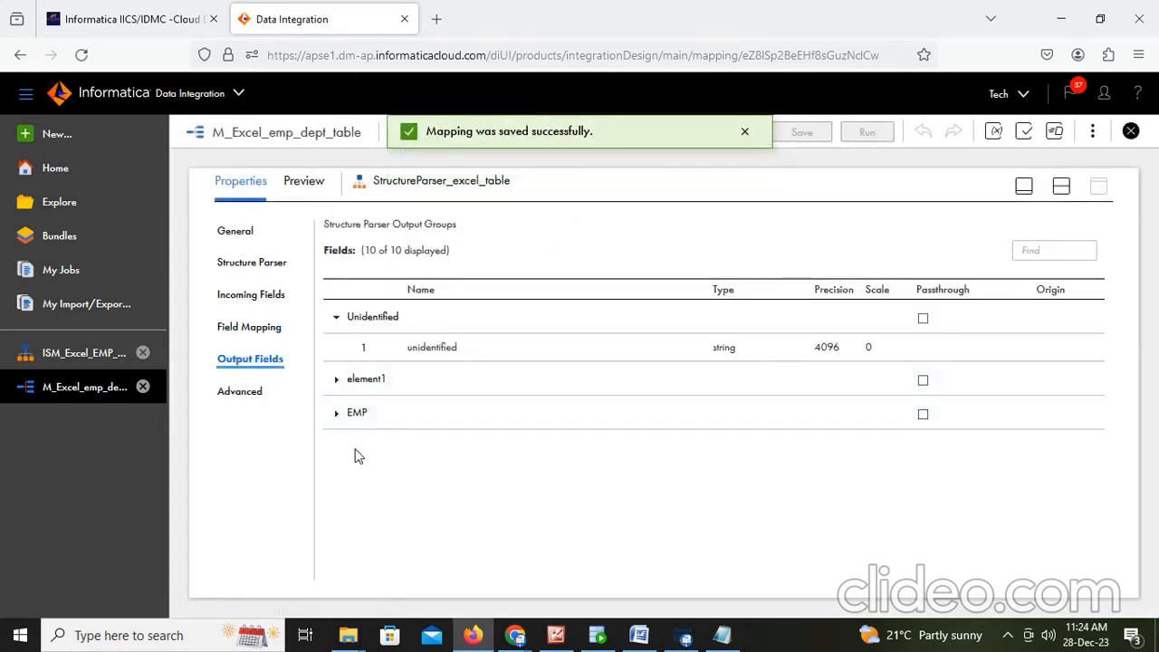
{"action": "left_click", "coordinate": [341, 386]}
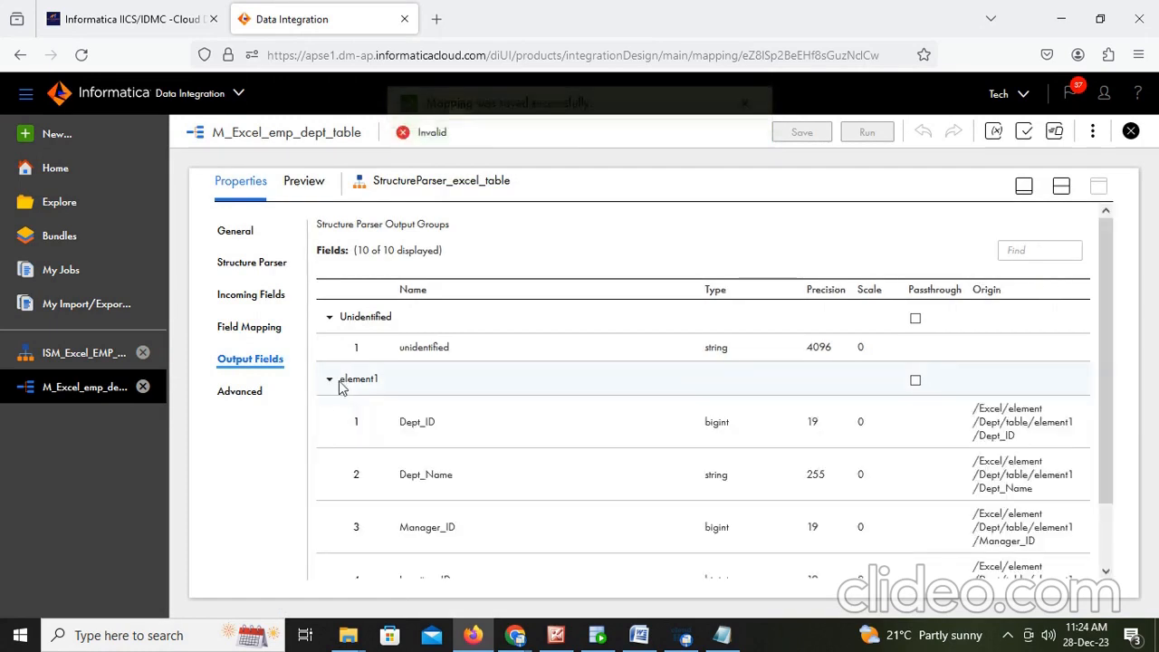
{"action": "left_click", "coordinate": [340, 387]}
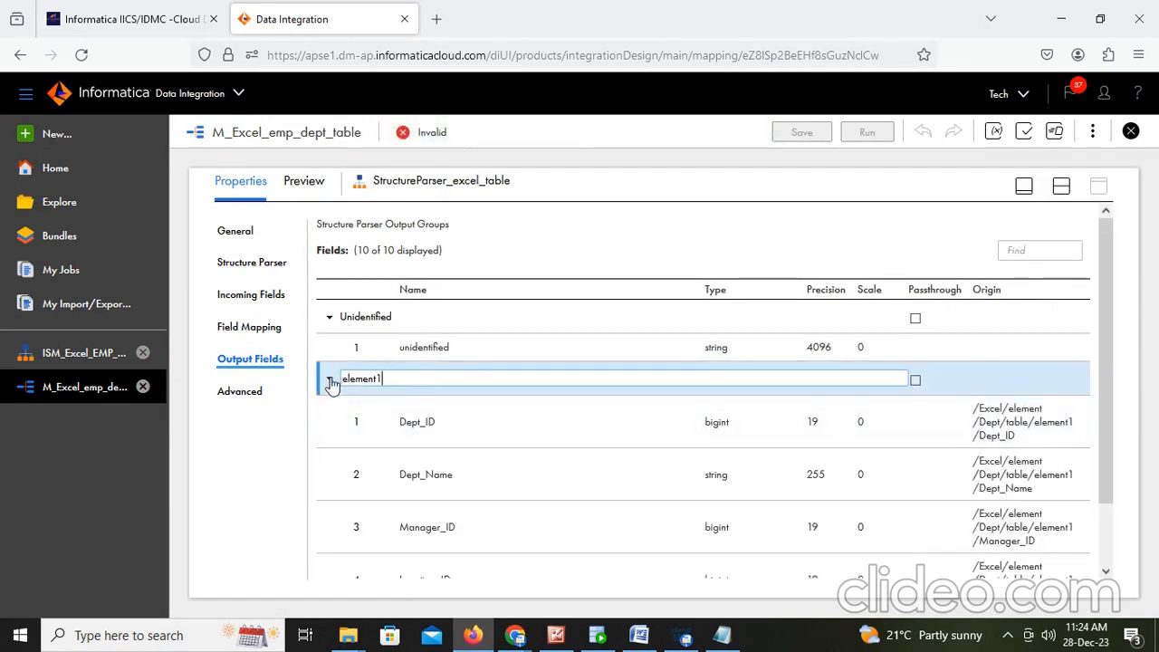
{"action": "left_click", "coordinate": [330, 382]}
{"action": "left_click", "coordinate": [336, 415]}
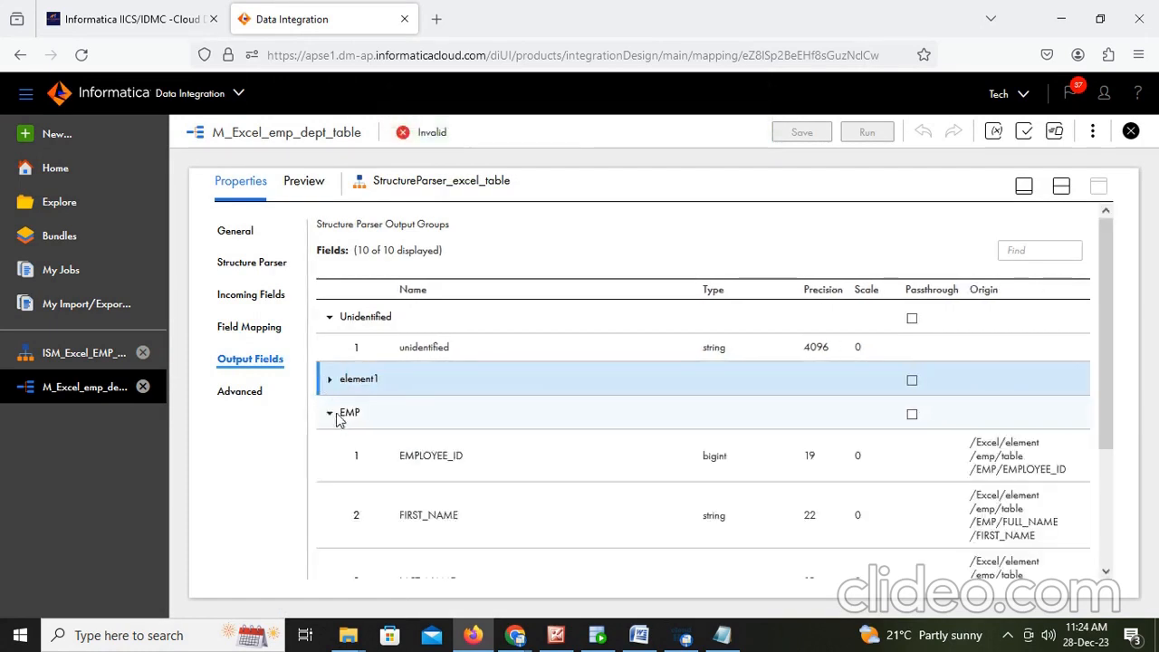
{"action": "left_click", "coordinate": [335, 414]}
{"action": "left_click", "coordinate": [242, 395]}
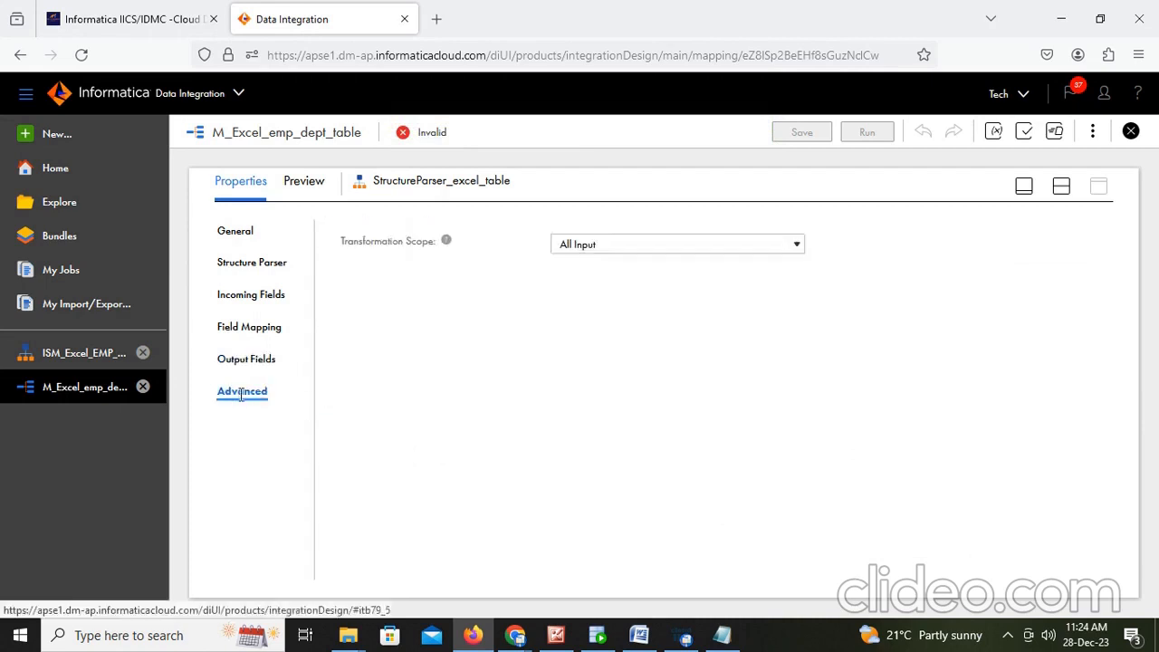
{"action": "left_click", "coordinate": [252, 360]}
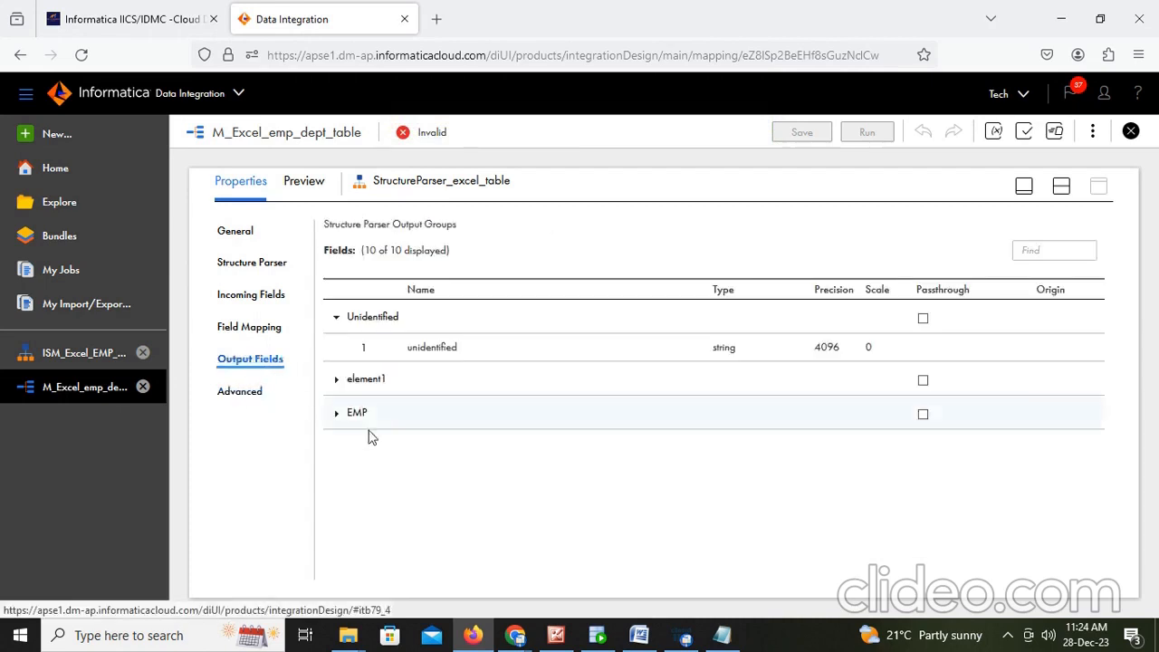
Step: Move the Target transformation farther from the structure parser and link the parser's EMP output group to it
{"action": "left_click", "coordinate": [1065, 194]}
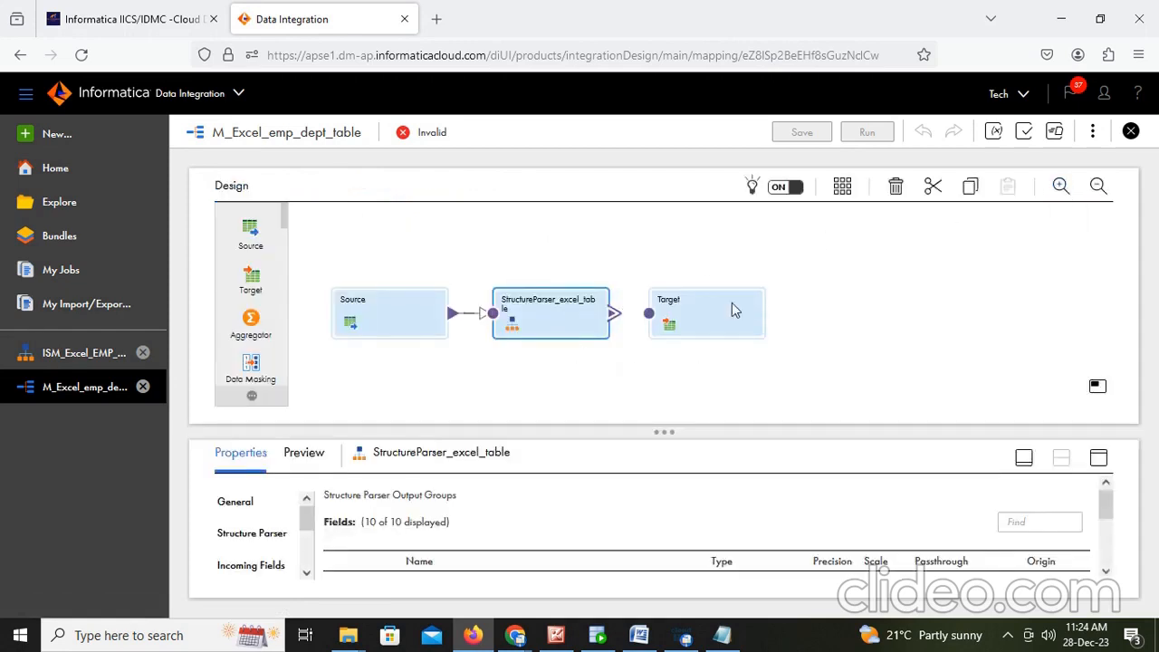
{"action": "left_click_drag", "start_coordinate": [745, 312], "coordinate": [902, 310]}
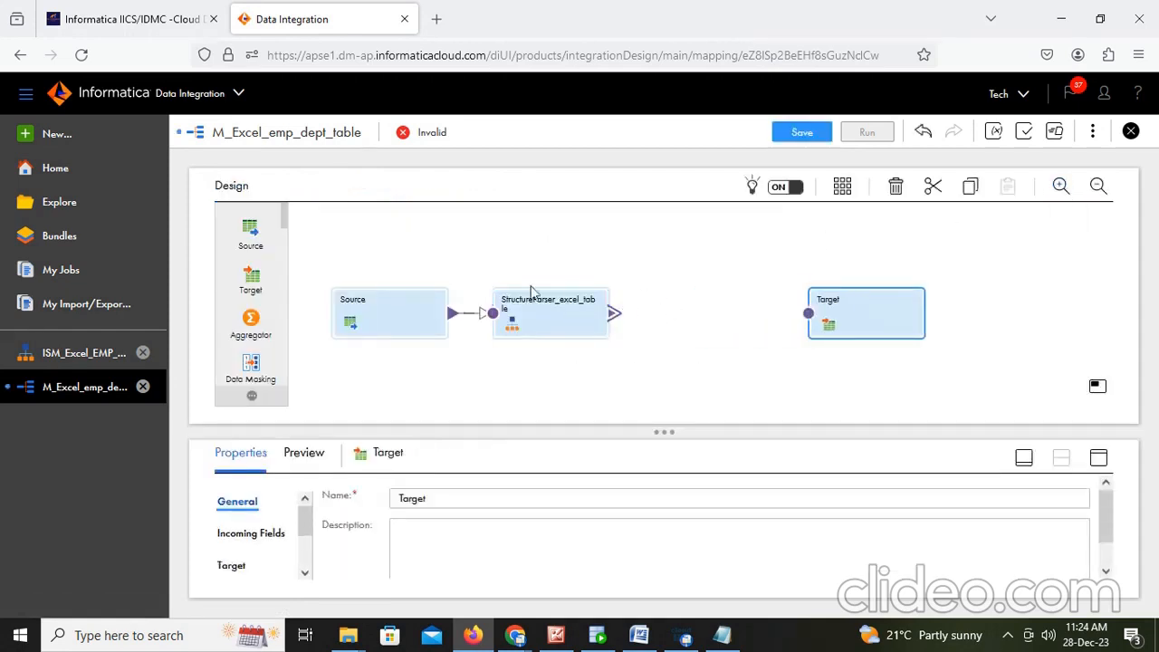
{"action": "left_click_drag", "start_coordinate": [615, 315], "coordinate": [809, 315]}
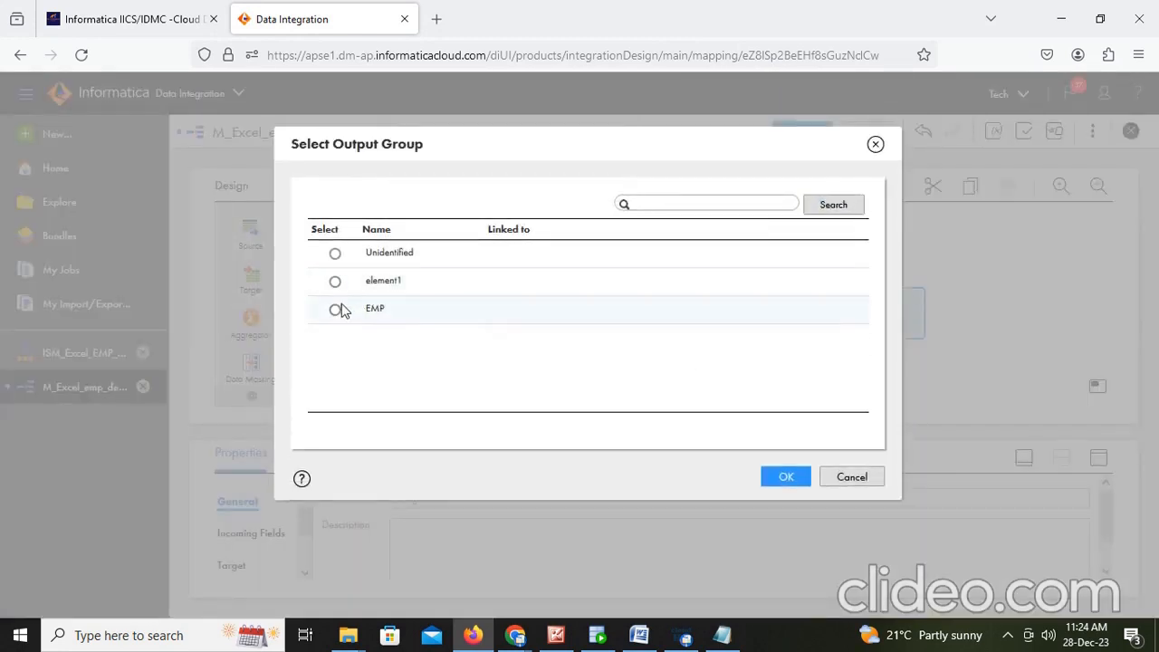
{"action": "left_click", "coordinate": [335, 310]}
{"action": "left_click", "coordinate": [768, 477]}
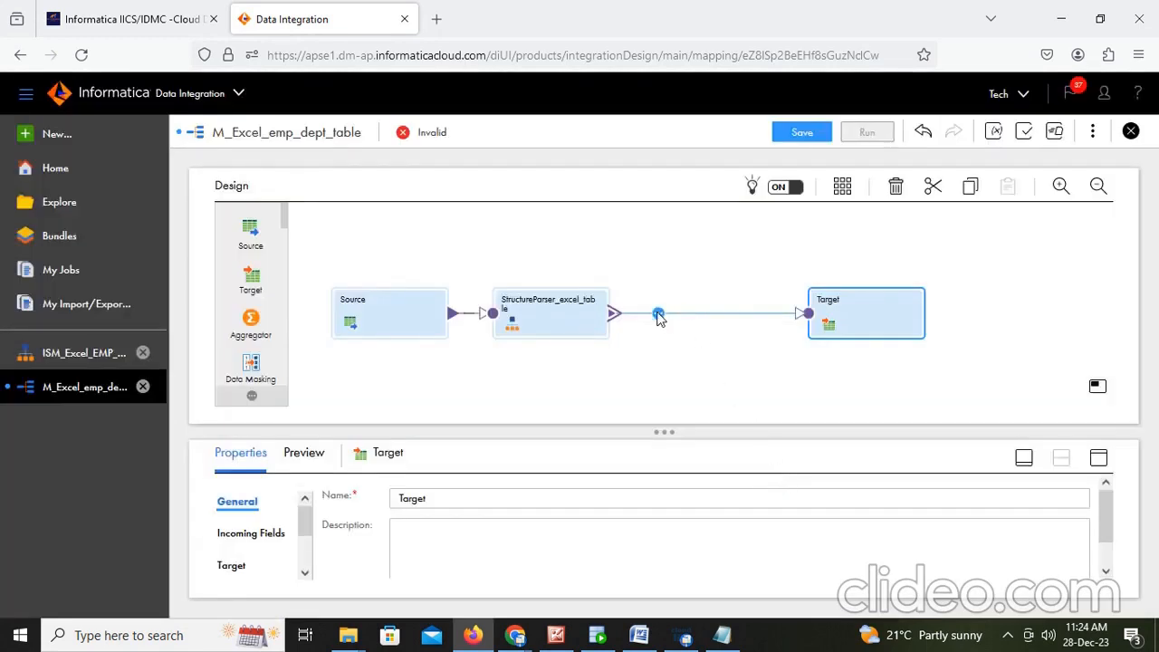
Step: Insert an Expression transformation on the link between the structure parser and Target, fed by the EMP output group
{"action": "left_click", "coordinate": [658, 314]}
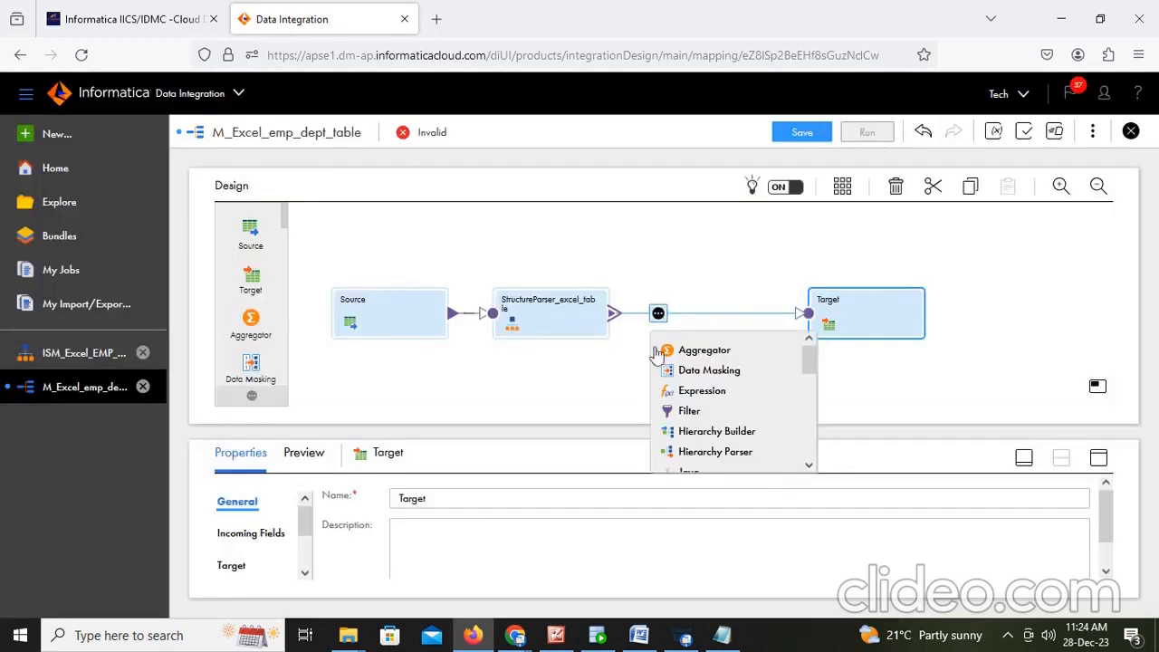
{"action": "left_click", "coordinate": [725, 391]}
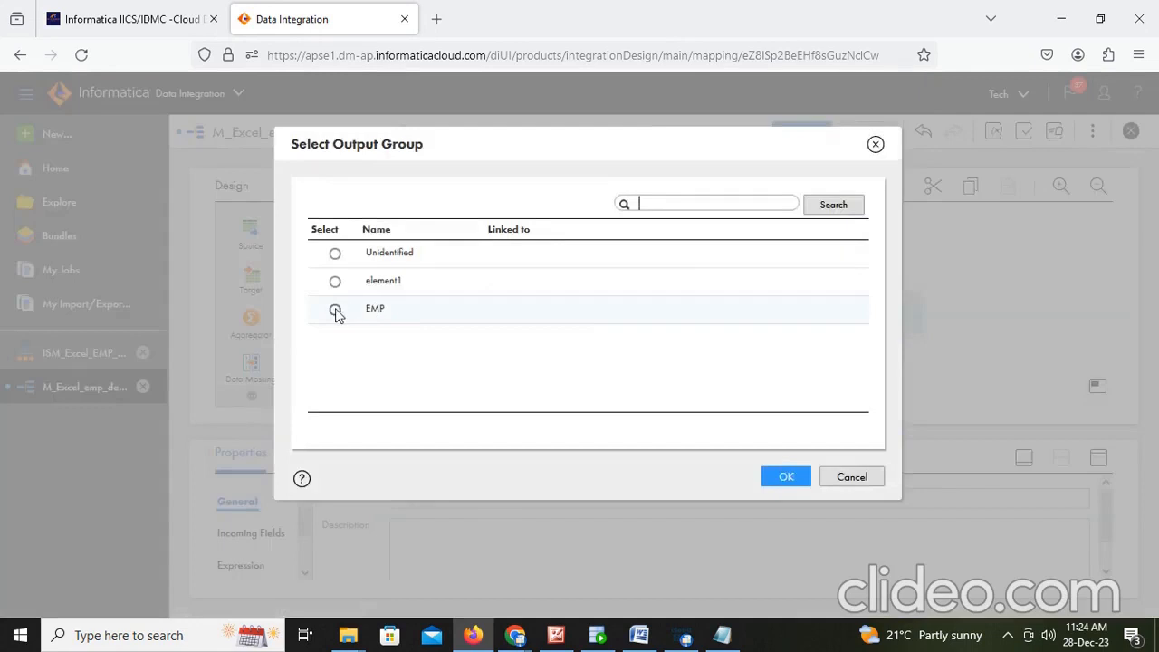
{"action": "left_click", "coordinate": [335, 310]}
{"action": "left_click", "coordinate": [786, 480]}
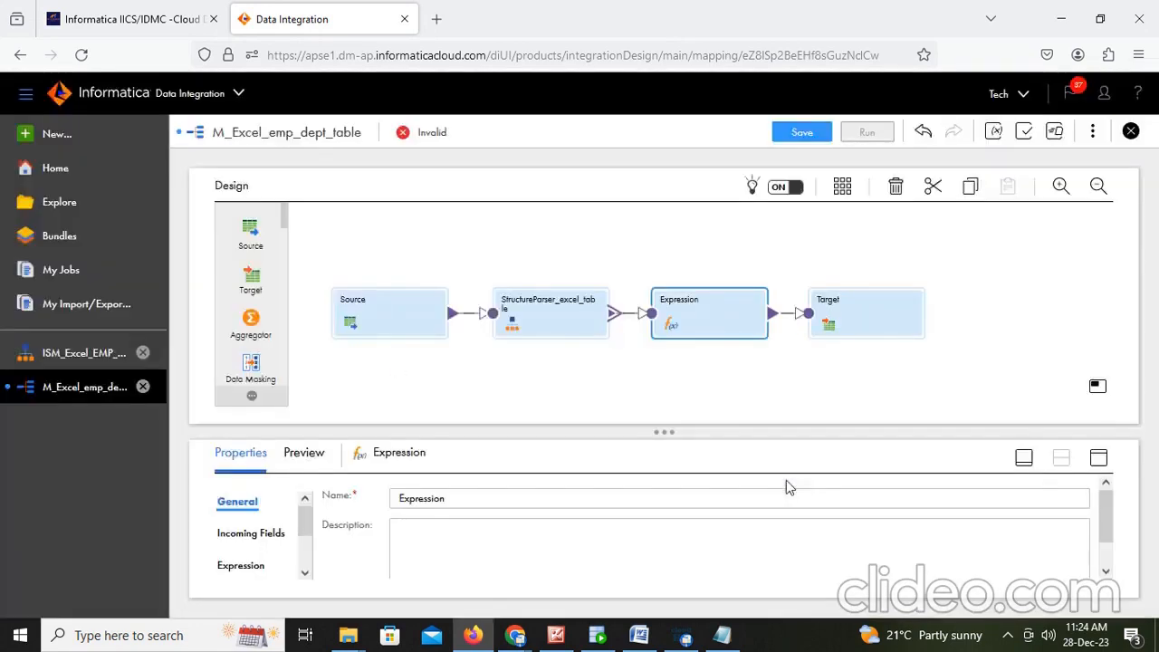
Step: Examine the Expression transformation's incoming fields, checking the data type of HIRE_DATE
{"action": "left_click", "coordinate": [1098, 458]}
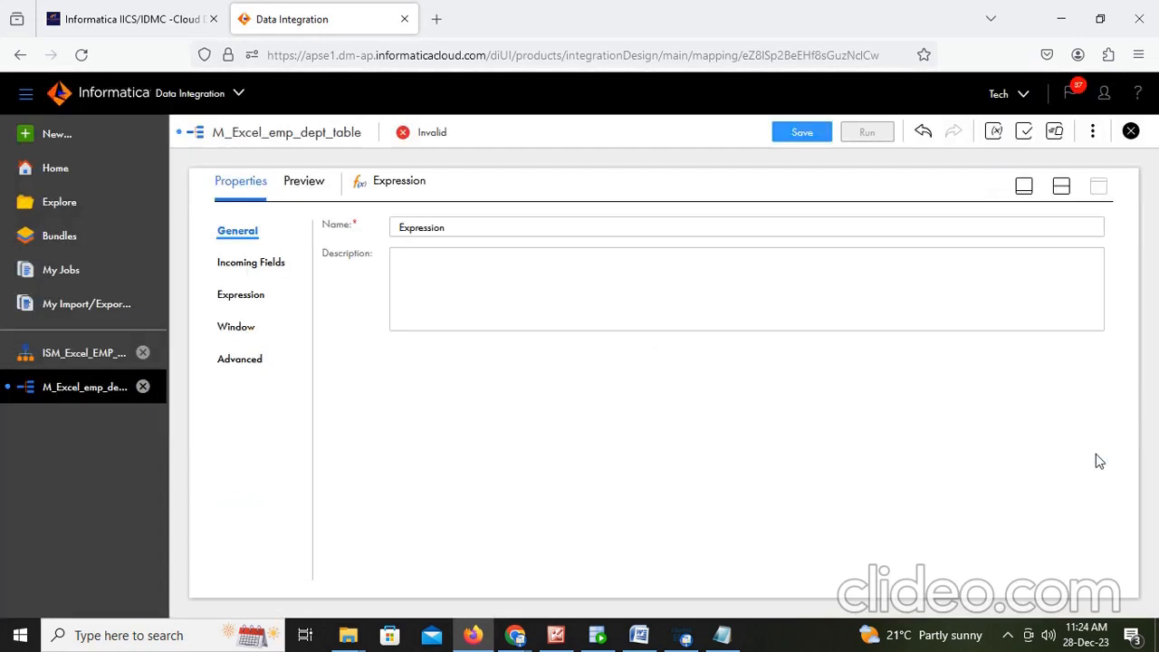
{"action": "left_click", "coordinate": [245, 270]}
{"action": "scroll", "coordinate": [463, 486], "scroll_direction": "down", "scroll_amount": 3}
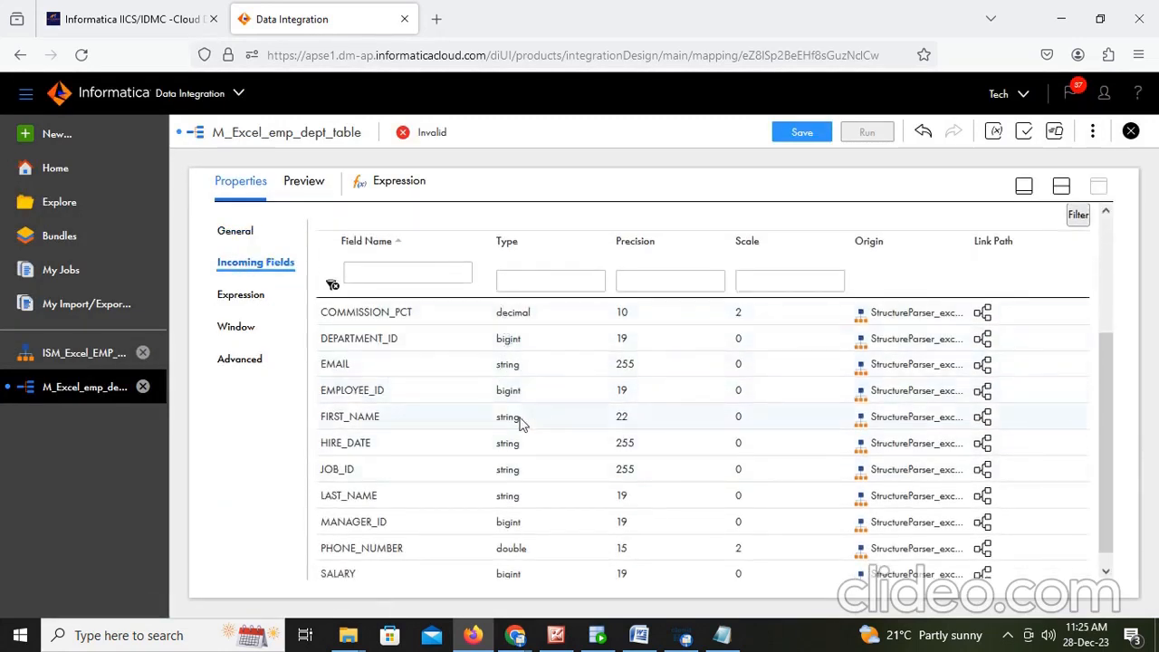
{"action": "left_click", "coordinate": [521, 448]}
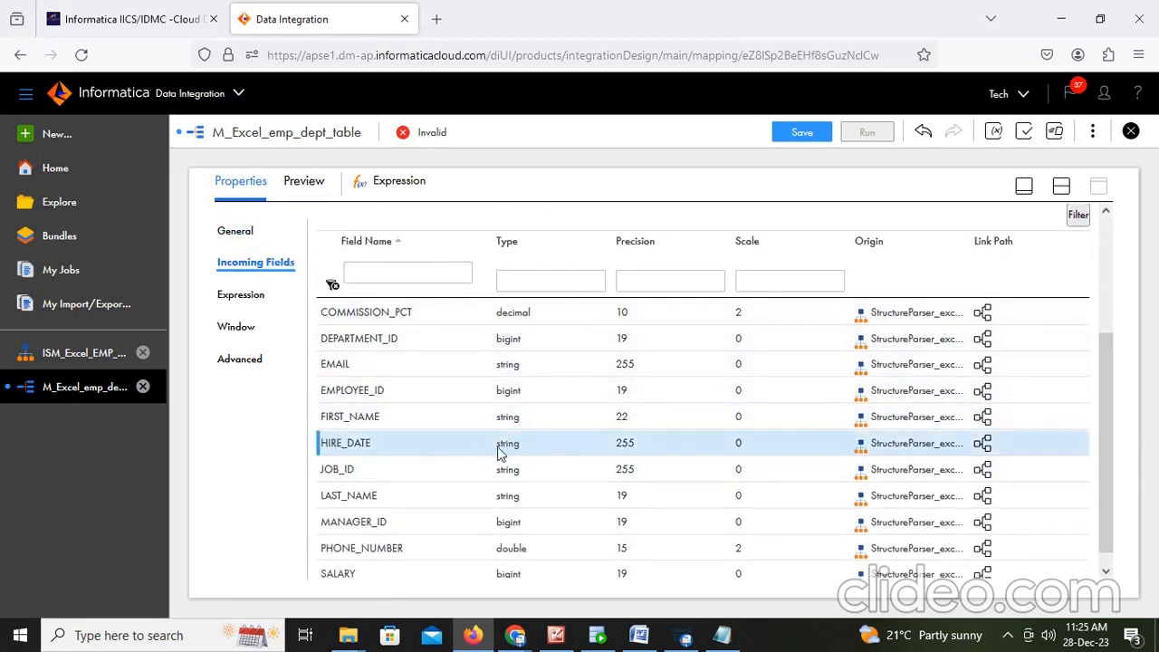
{"action": "left_click_drag", "start_coordinate": [531, 453], "coordinate": [480, 450]}
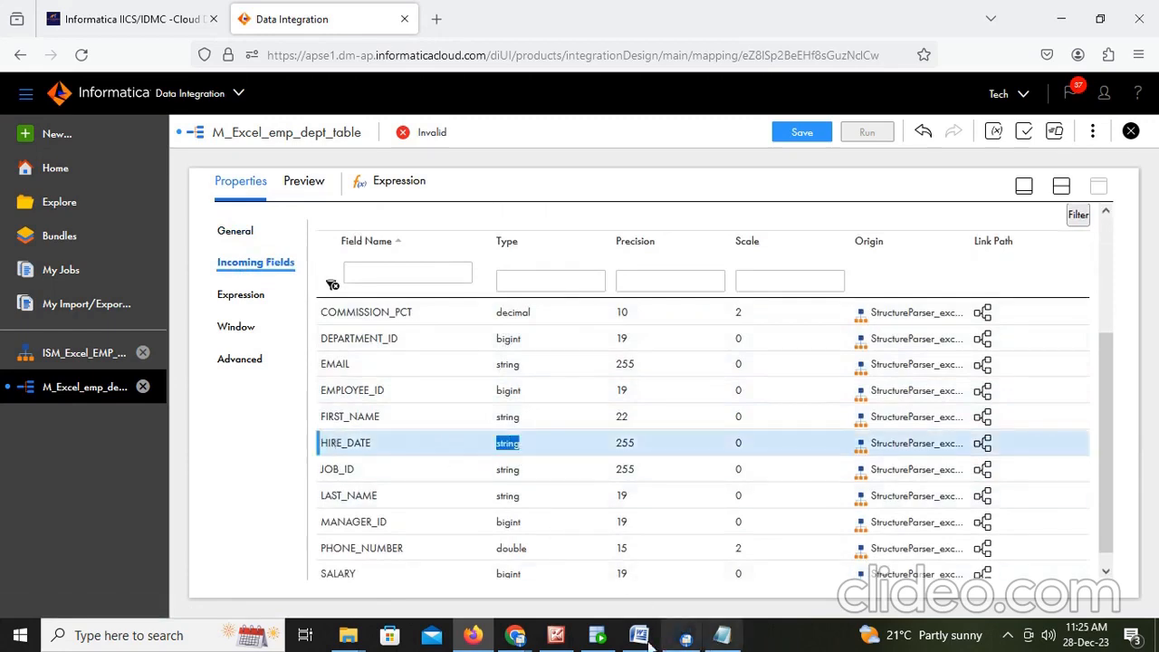
Step: Switch to Word and add the line "Here hire date is in string format we have to convert that into date format by using expression transformation"
{"action": "left_click", "coordinate": [640, 635]}
{"action": "key", "text": "Return"}
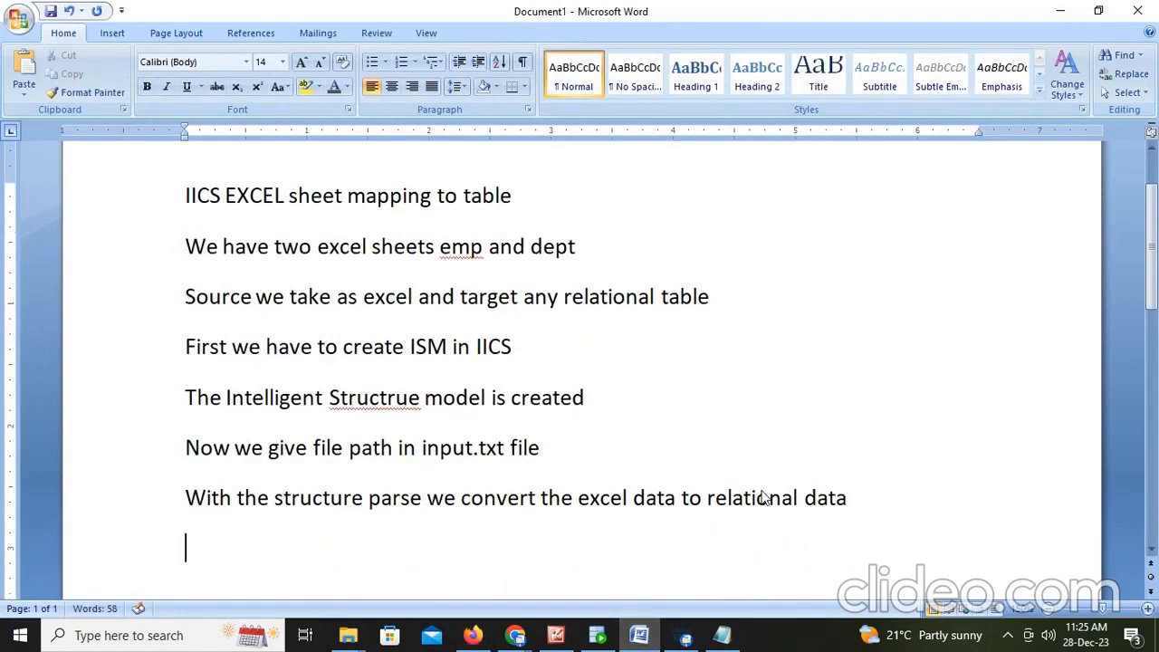
{"action": "type", "text": "Here hire"}
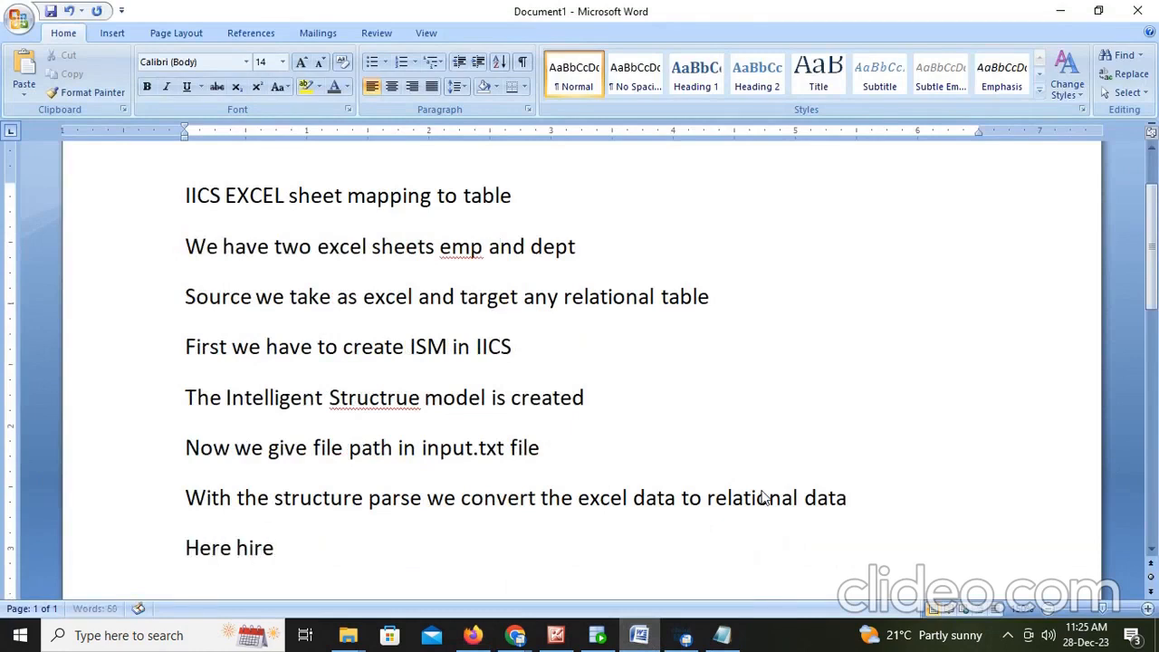
{"action": "type", "text": " date is "}
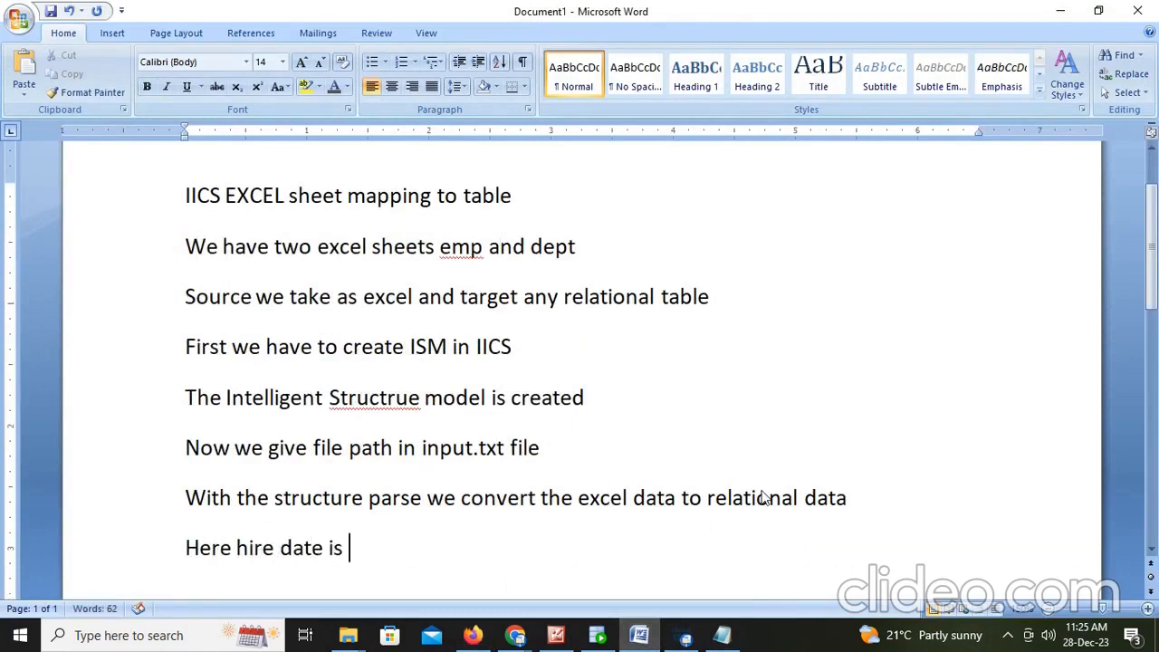
{"action": "type", "text": "in string"}
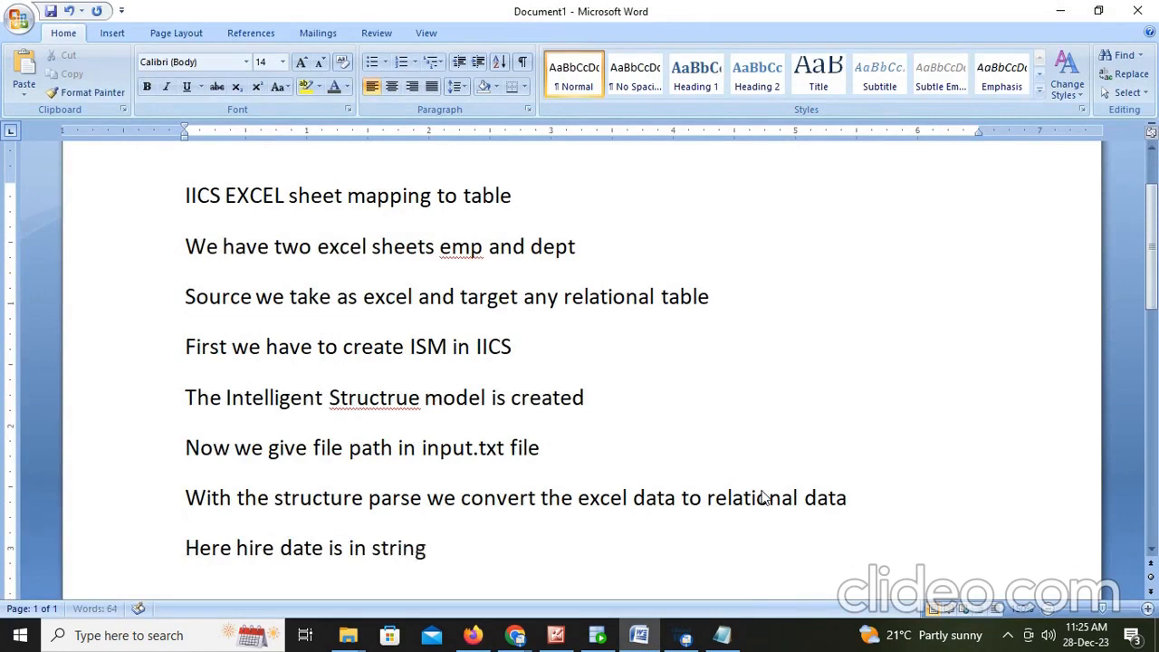
{"action": "type", "text": " format "}
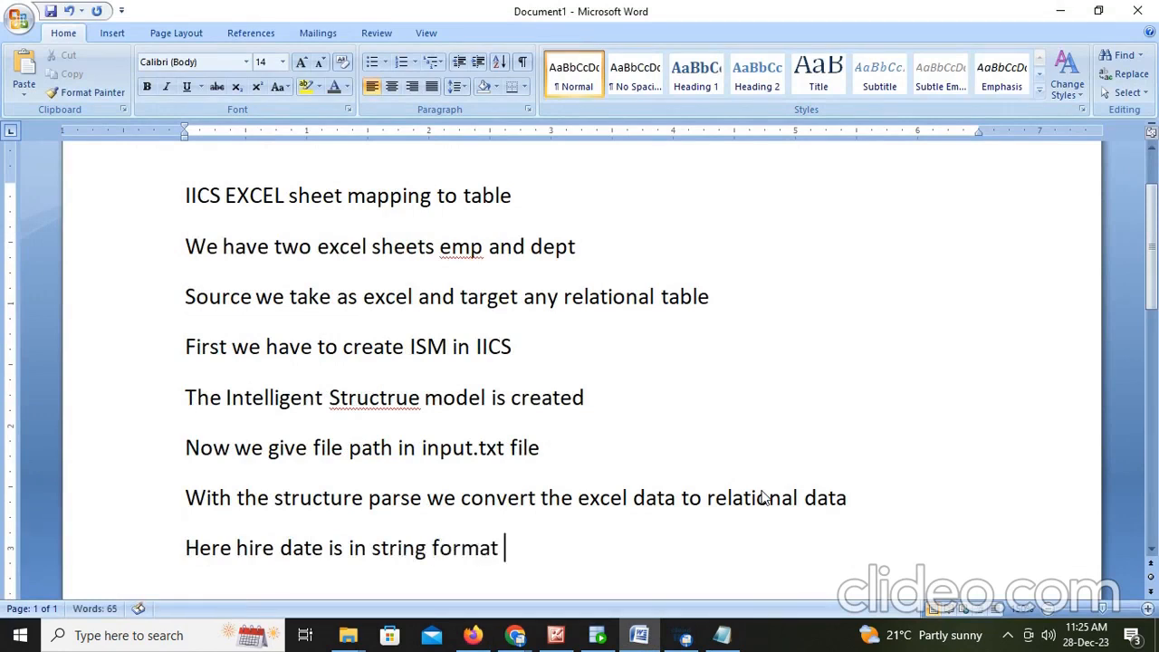
{"action": "type", "text": "we have t"}
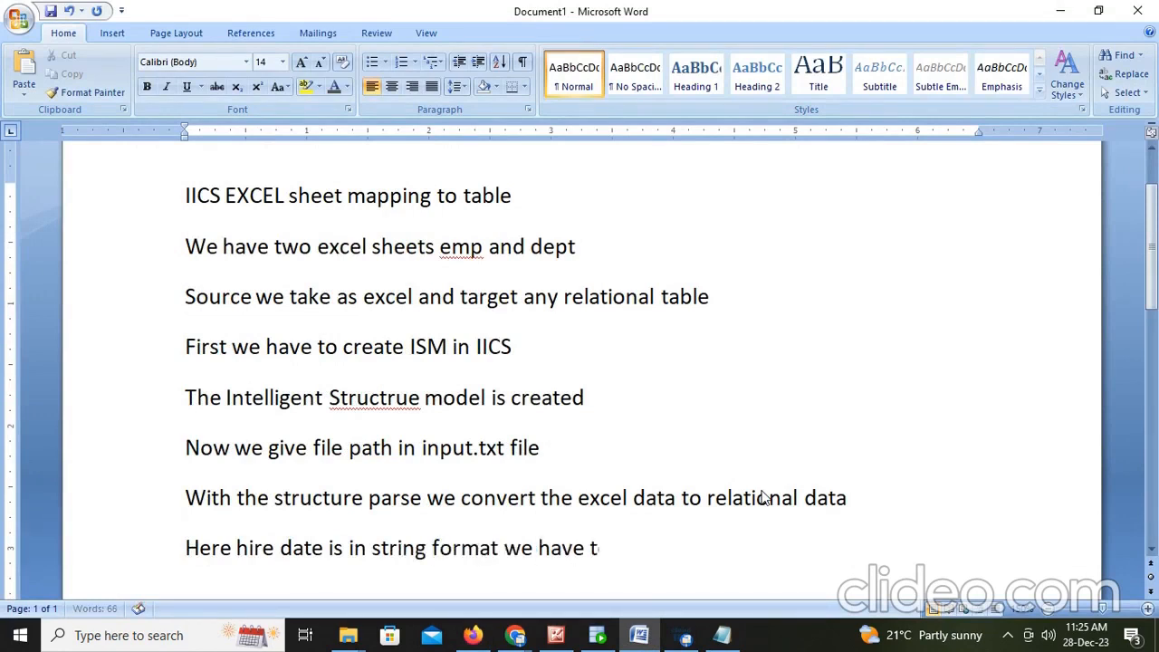
{"action": "type", "text": "o convert th"}
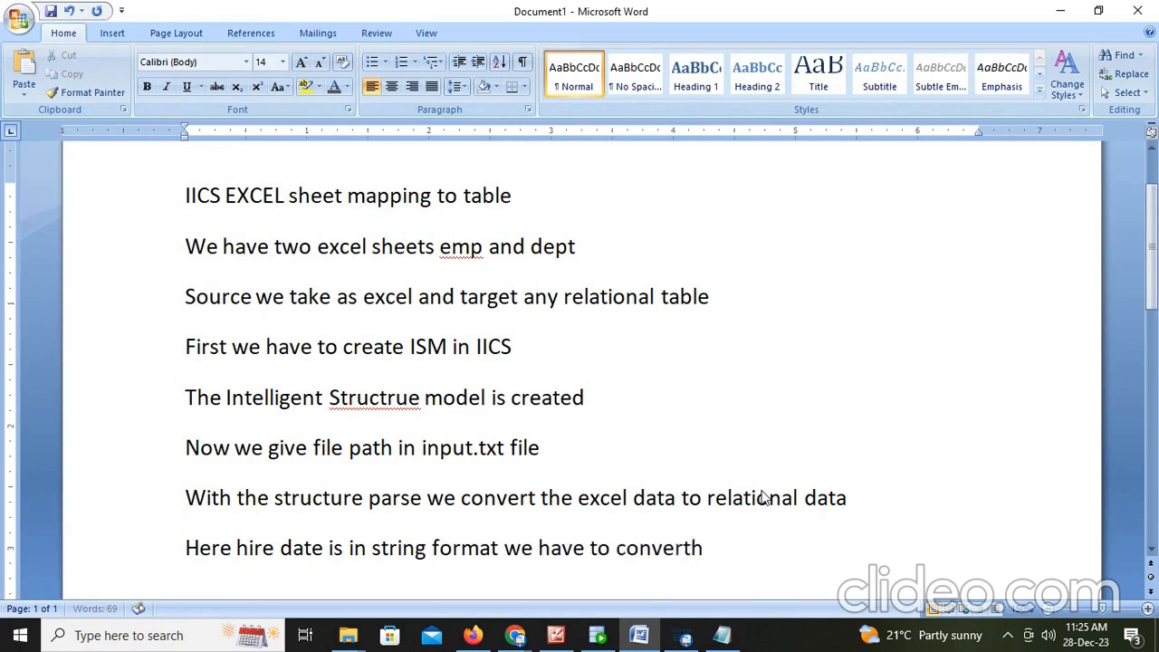
{"action": "key", "text": "BackSpace"}
{"action": "type", "text": "format we have to convert that i"}
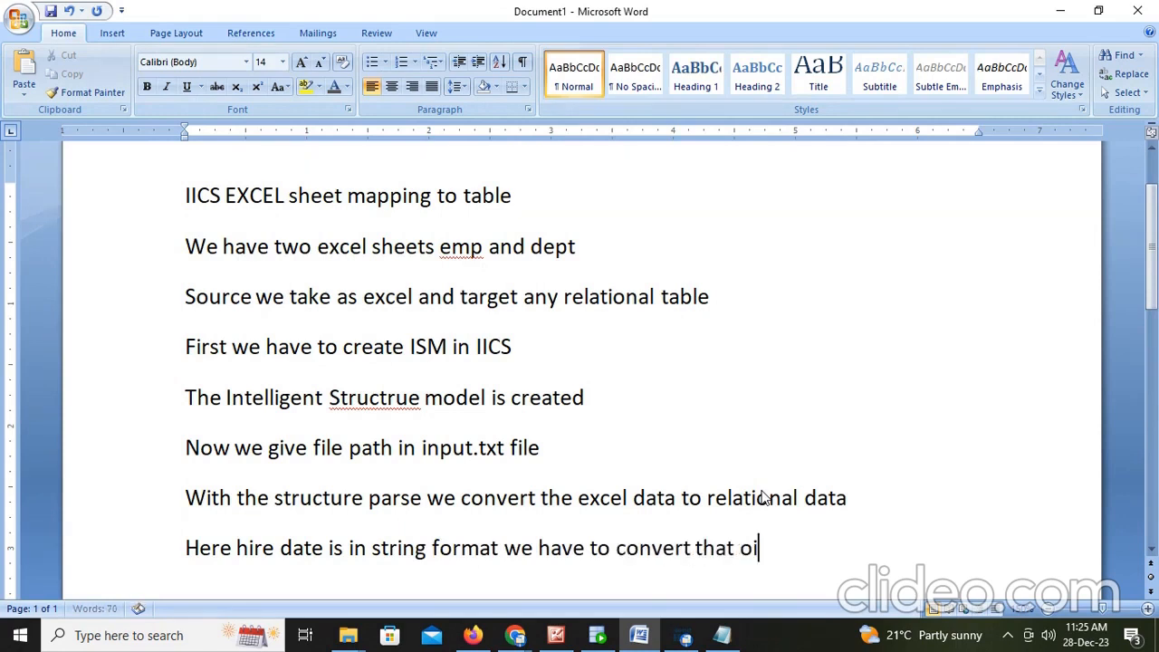
{"action": "type", "text": "nto date format"}
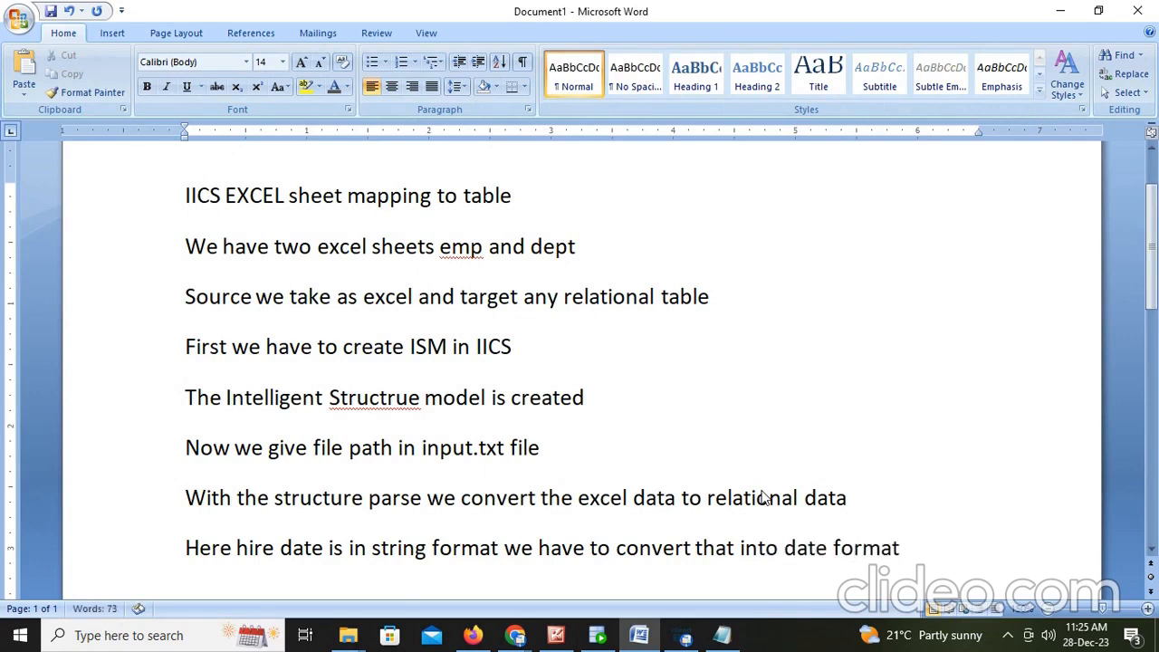
{"action": "type", "text": " by using"}
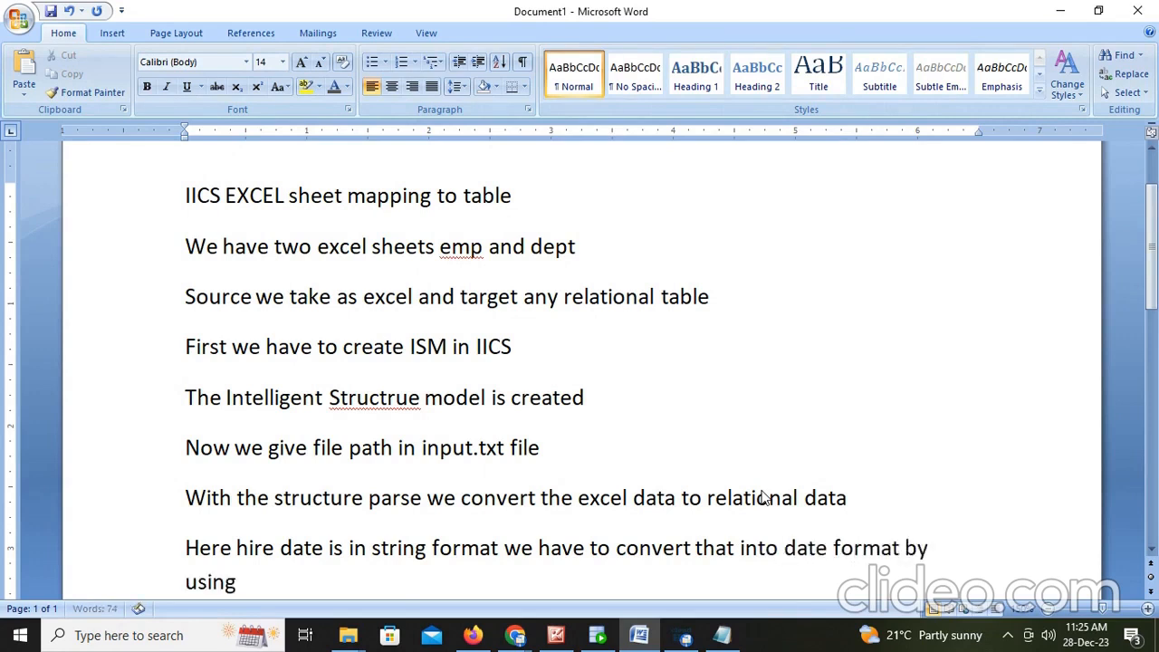
{"action": "type", "text": " express"}
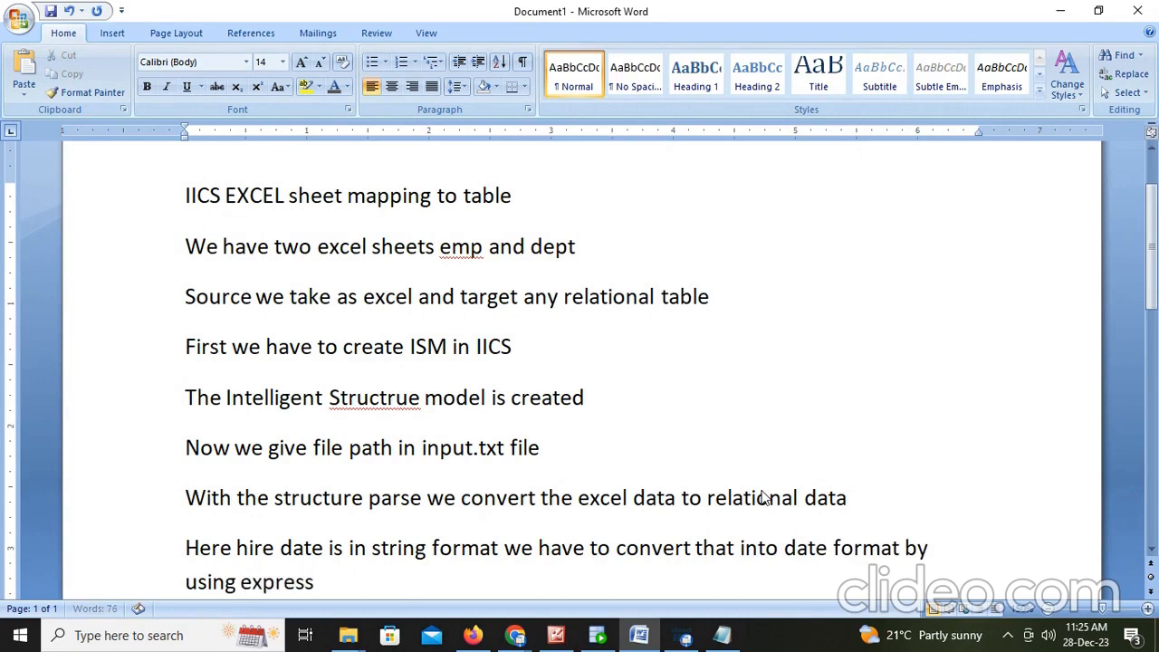
{"action": "type", "text": "ion trans"}
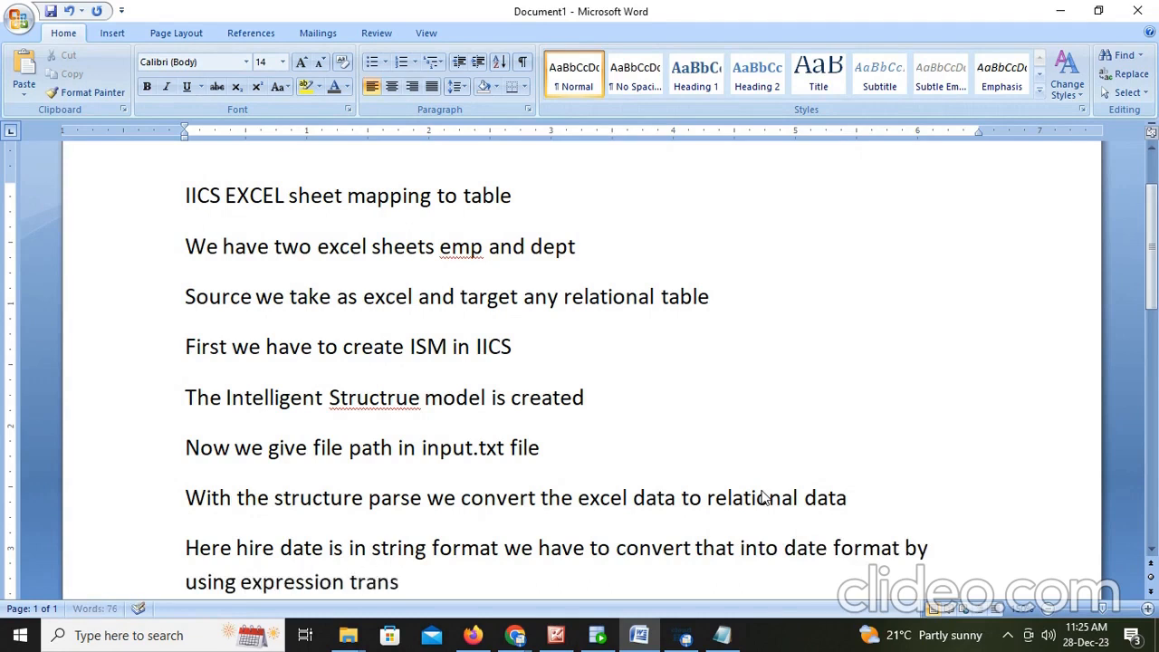
{"action": "type", "text": "formation"}
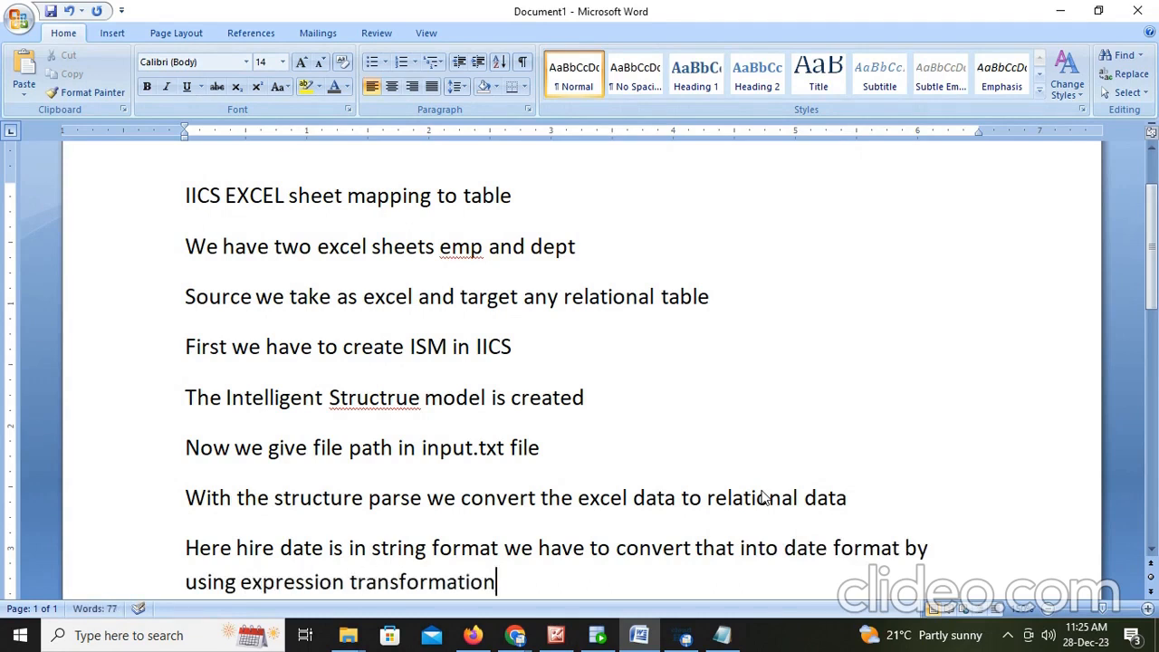
Step: Return to the mapping in the browser and add an output field O_HireDate of type date/time to the Expression transformation
{"action": "key", "text": "alt+Tab"}
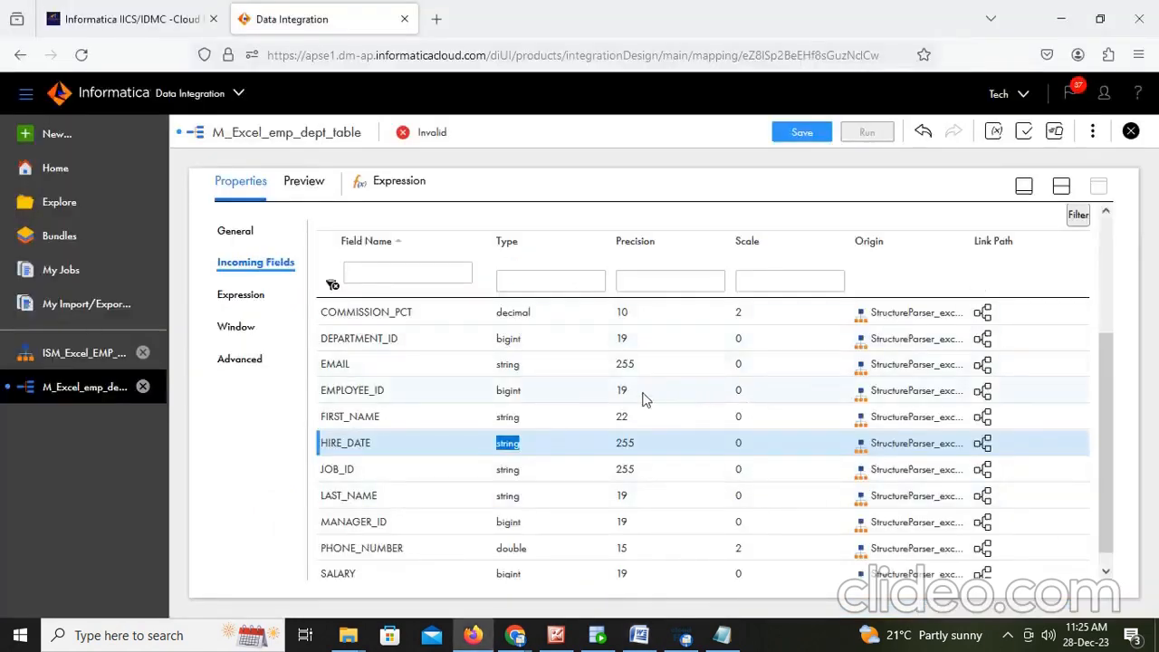
{"action": "left_click", "coordinate": [237, 296]}
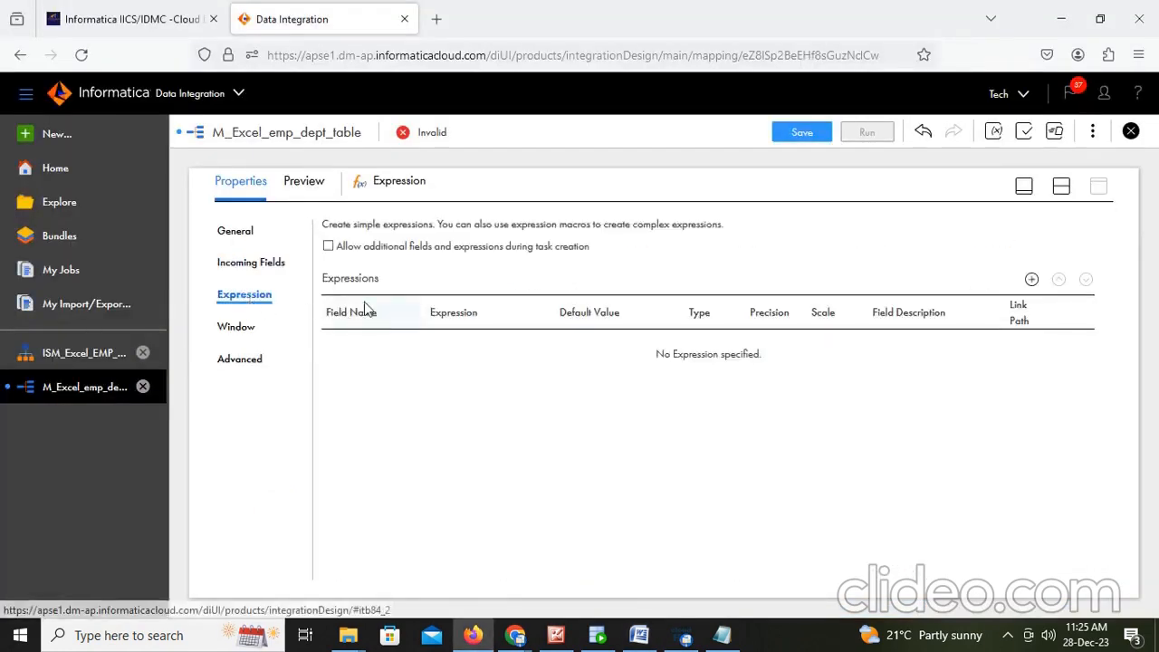
{"action": "left_click", "coordinate": [1032, 280]}
{"action": "left_click_drag", "start_coordinate": [511, 254], "coordinate": [335, 243]}
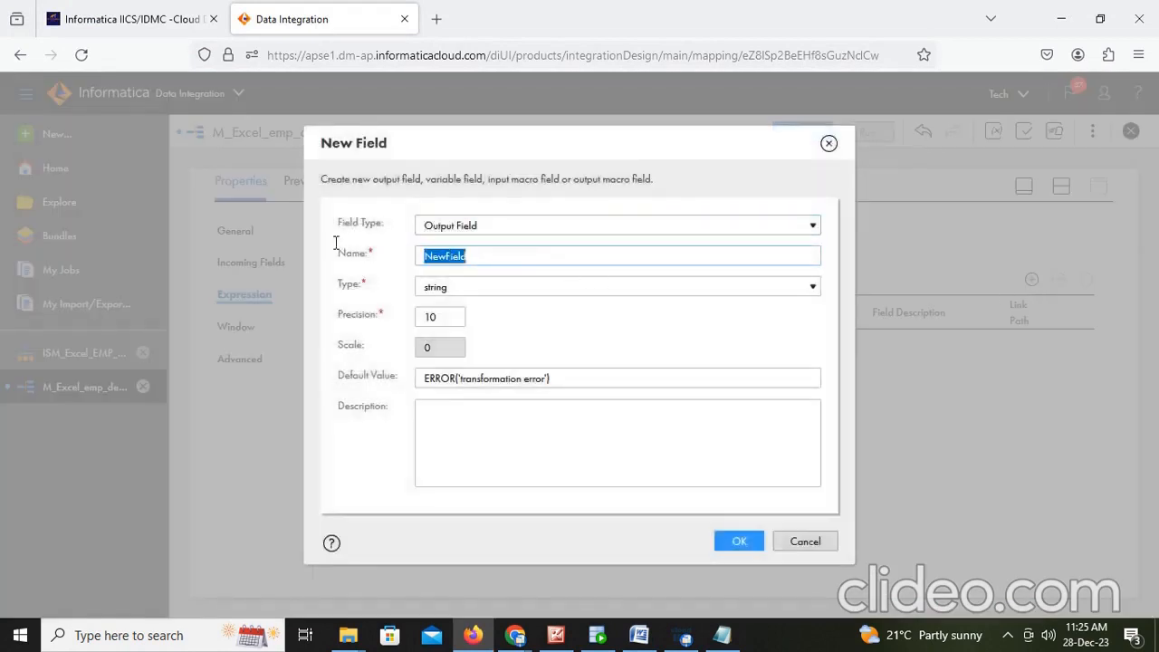
{"action": "type", "text": "O_HireDate"}
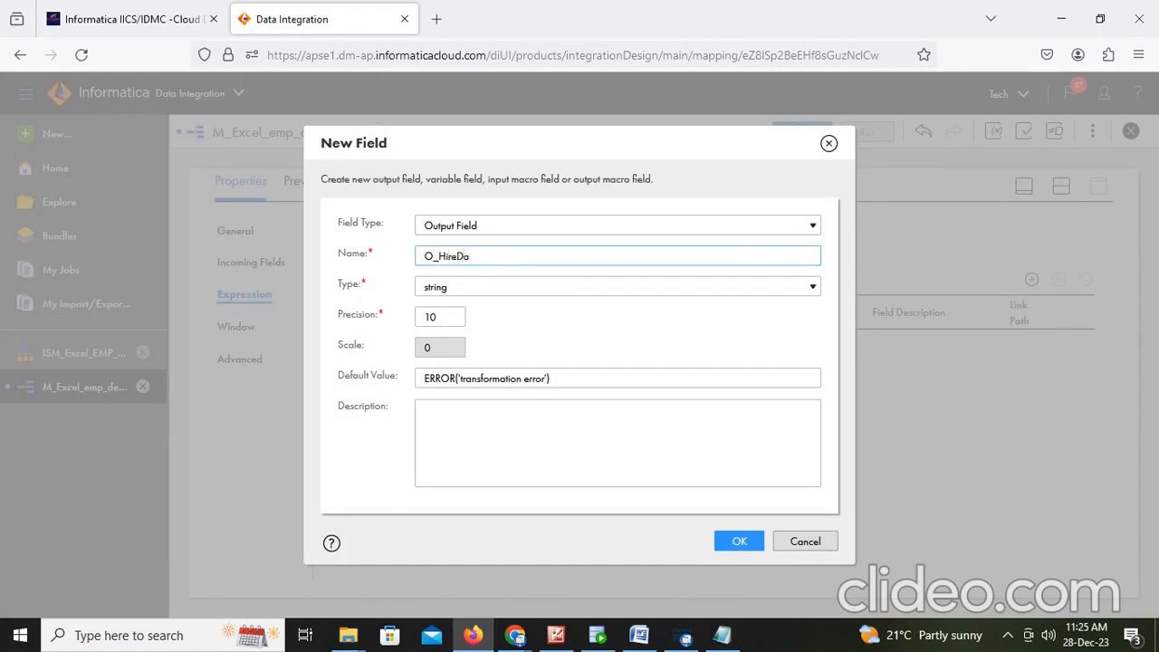
{"action": "left_click", "coordinate": [496, 287]}
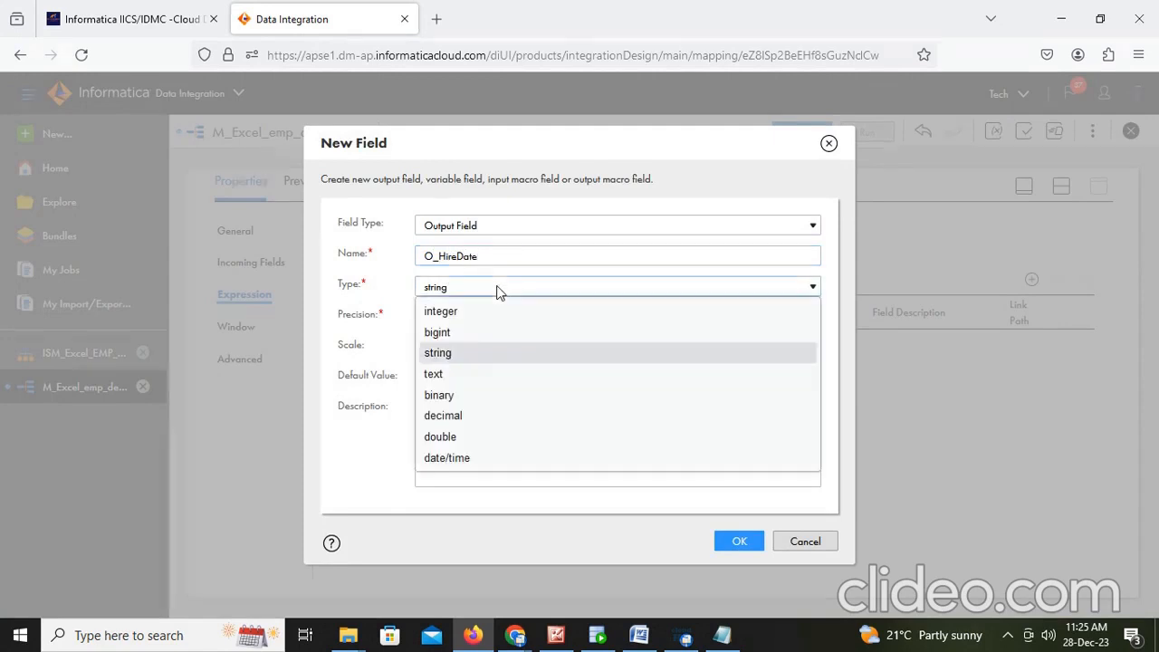
{"action": "left_click", "coordinate": [462, 462]}
{"action": "left_click", "coordinate": [744, 542]}
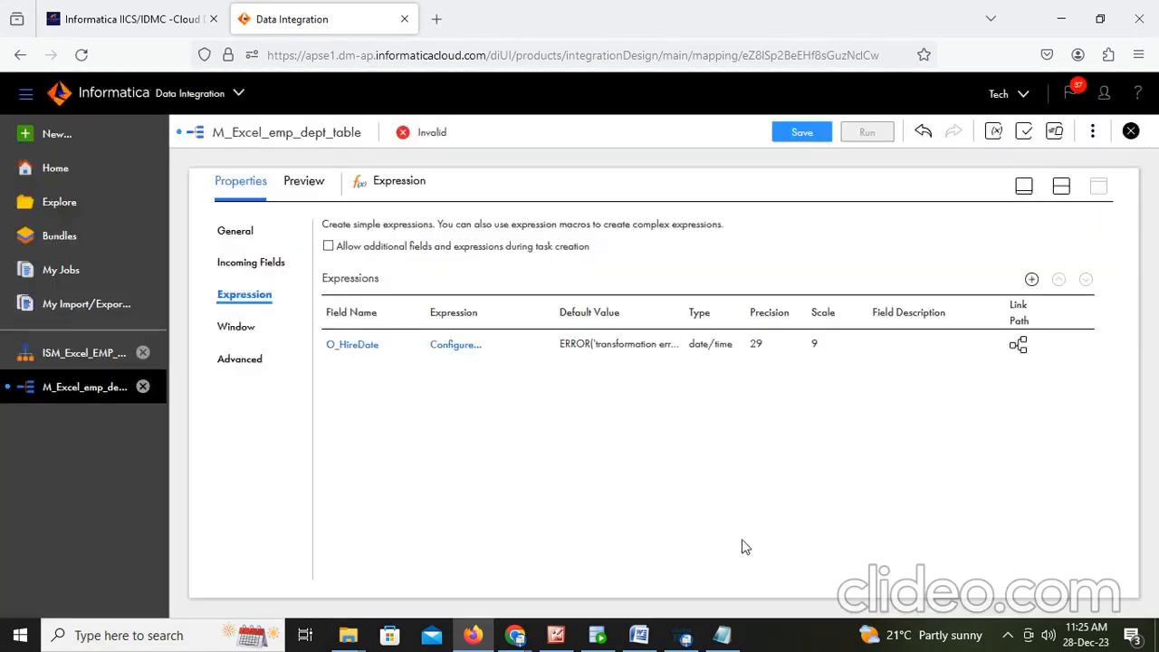
Step: Configure the O_HireDate expression as to_date(HIRE_DATE,'dd-mon-yy')
{"action": "left_click", "coordinate": [445, 347]}
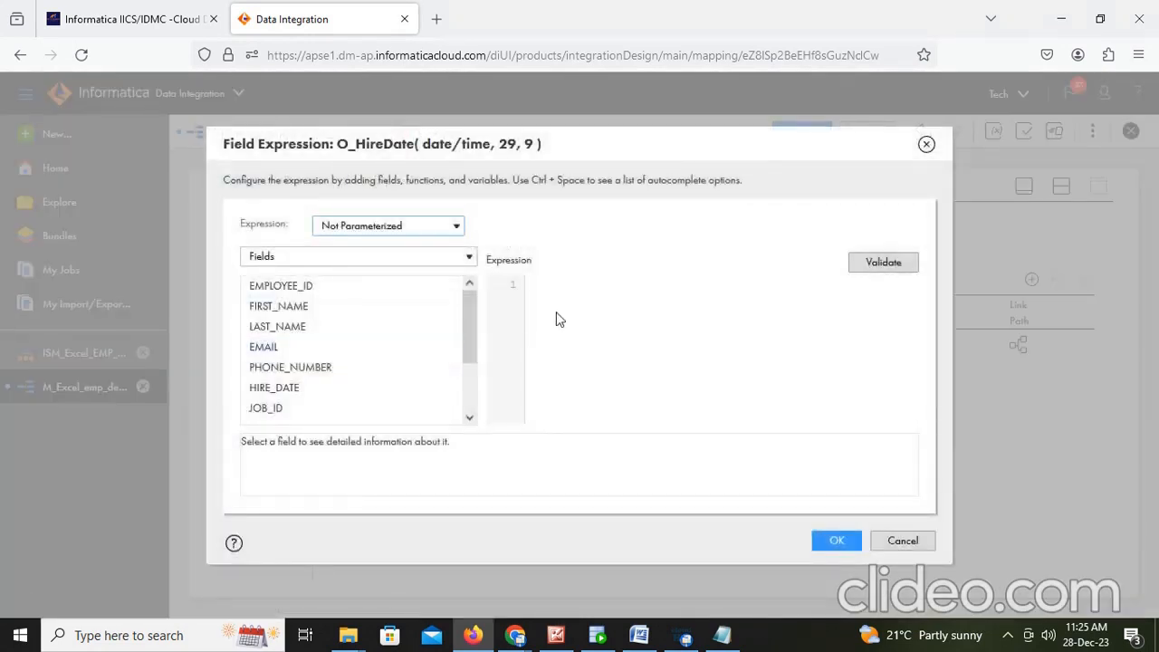
{"action": "left_click", "coordinate": [569, 288]}
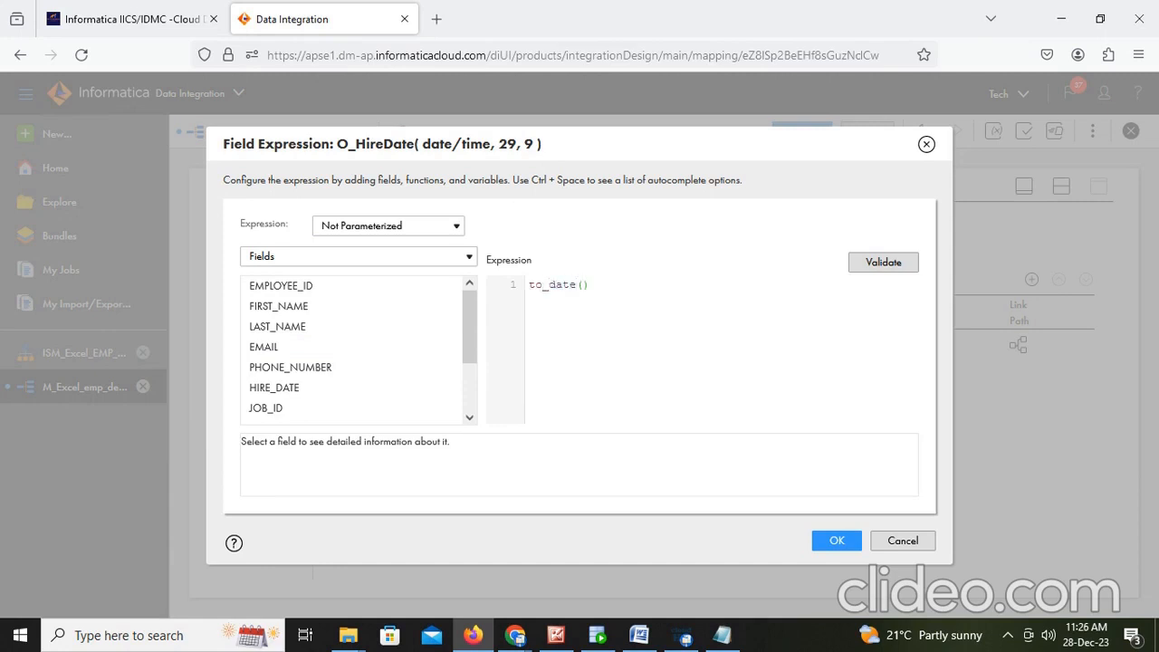
{"action": "double_click", "coordinate": [261, 390]}
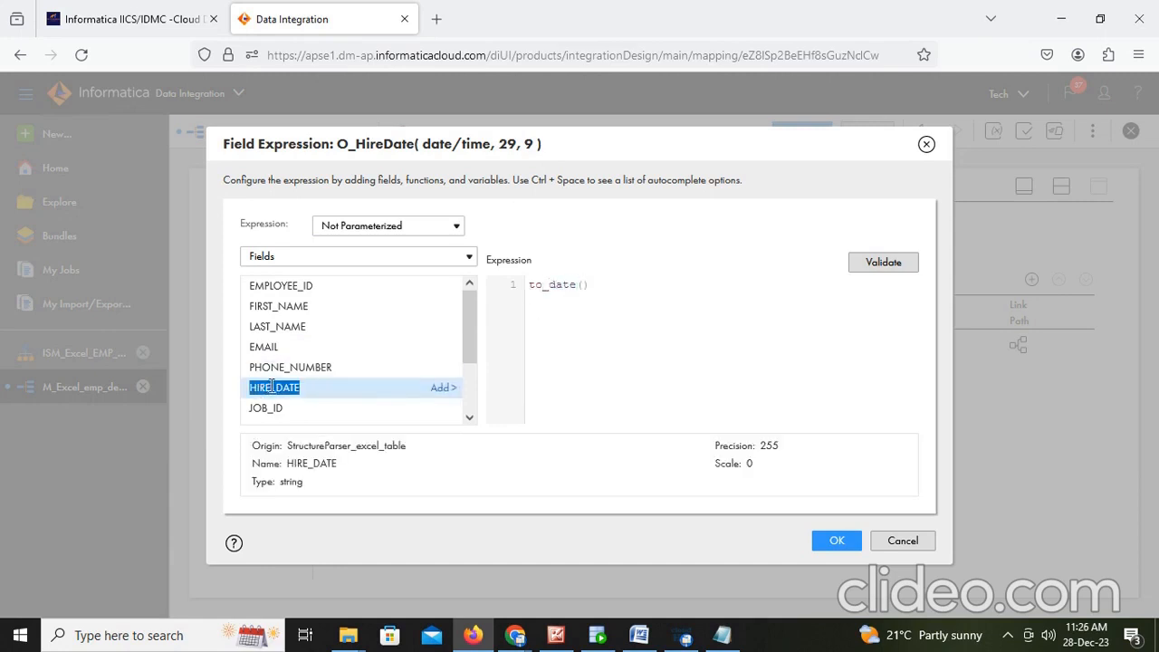
{"action": "left_click", "coordinate": [436, 392]}
{"action": "left_click", "coordinate": [645, 288]}
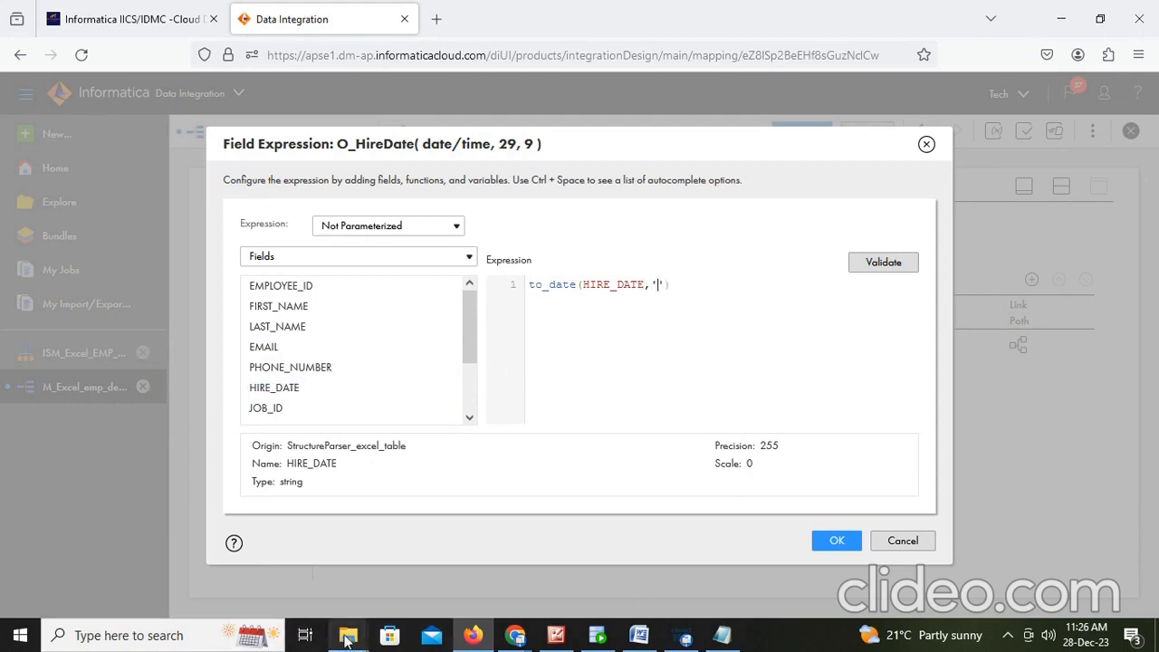
{"action": "mouse_move", "coordinate": [358, 637]}
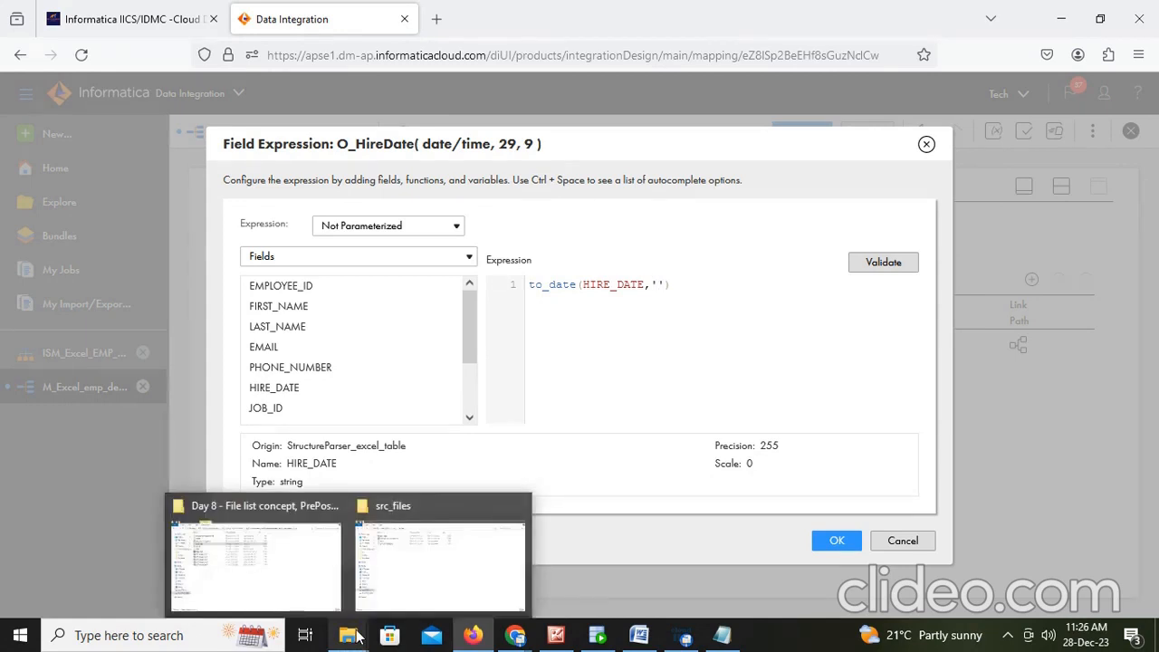
{"action": "type", "text": "dd-mon-yy"}
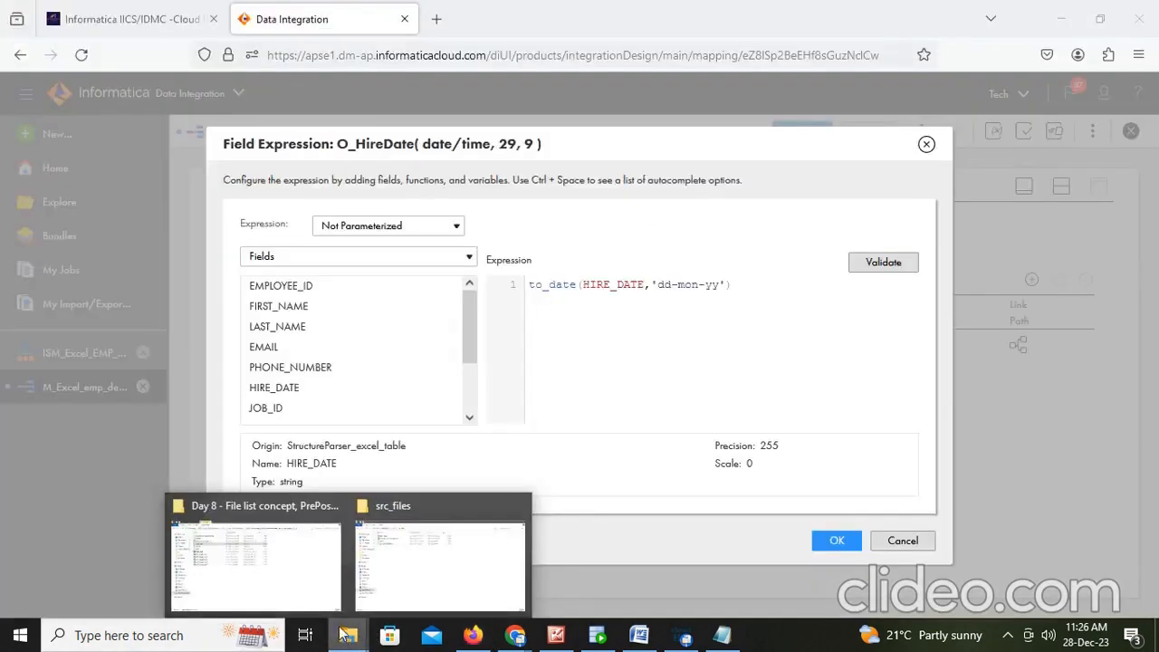
Step: Open the emp_dept workbook from the src_files folder, check the date format in the HIRE_DATE column, and close it
{"action": "mouse_move", "coordinate": [281, 563]}
{"action": "left_click", "coordinate": [449, 558]}
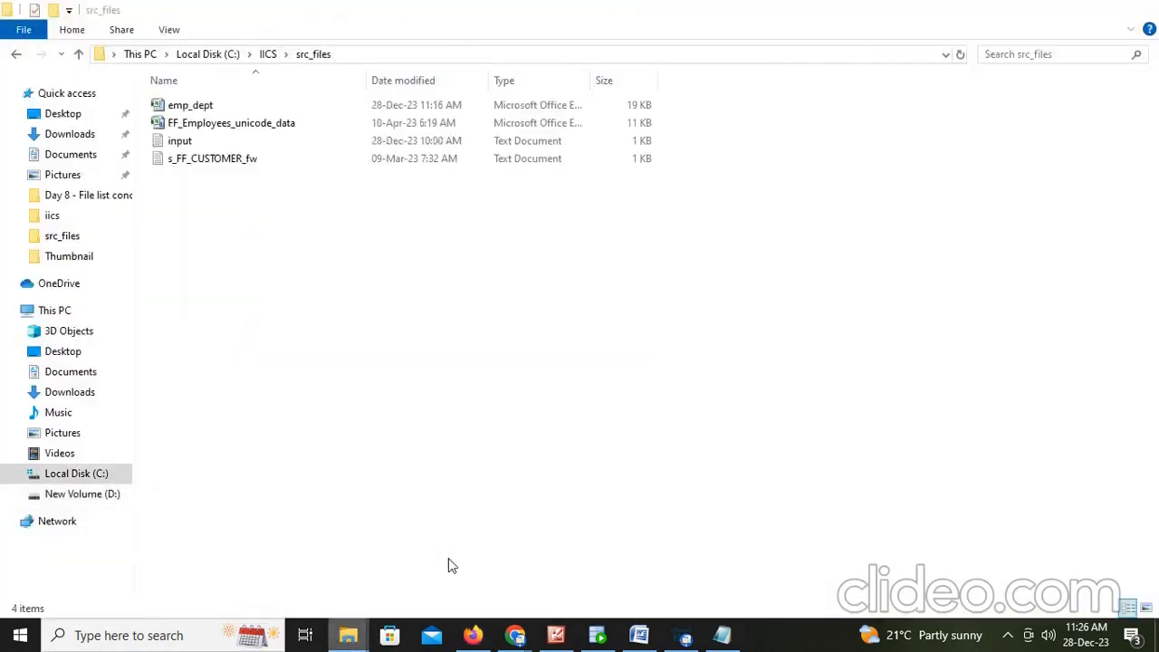
{"action": "left_click", "coordinate": [189, 106]}
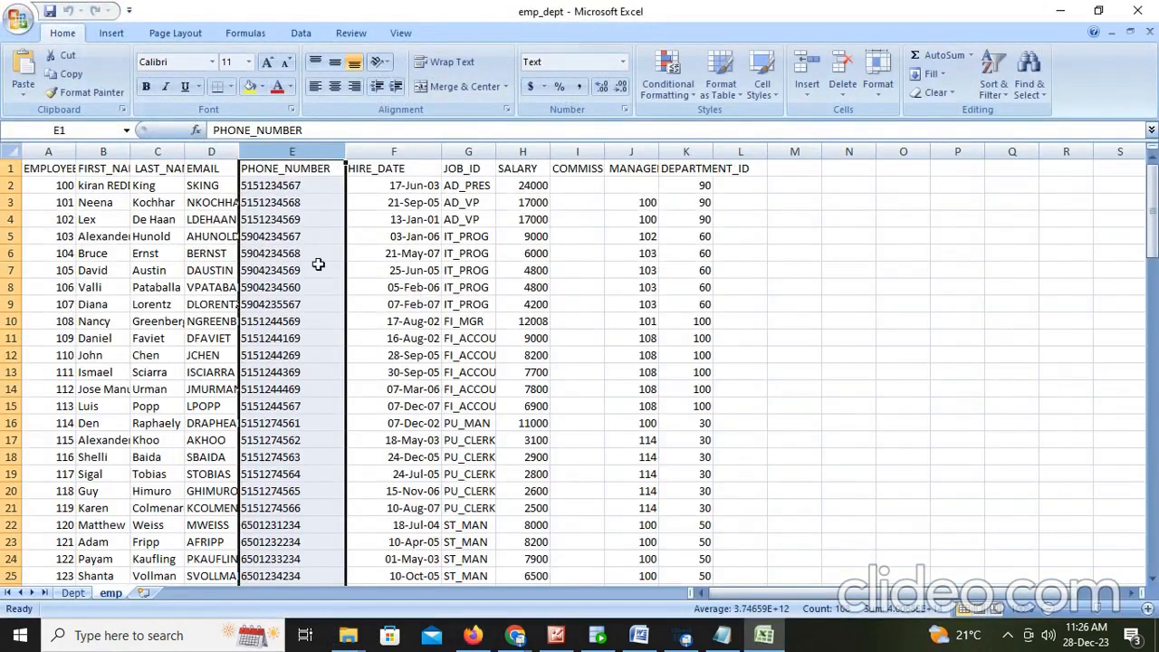
{"action": "left_click", "coordinate": [405, 185]}
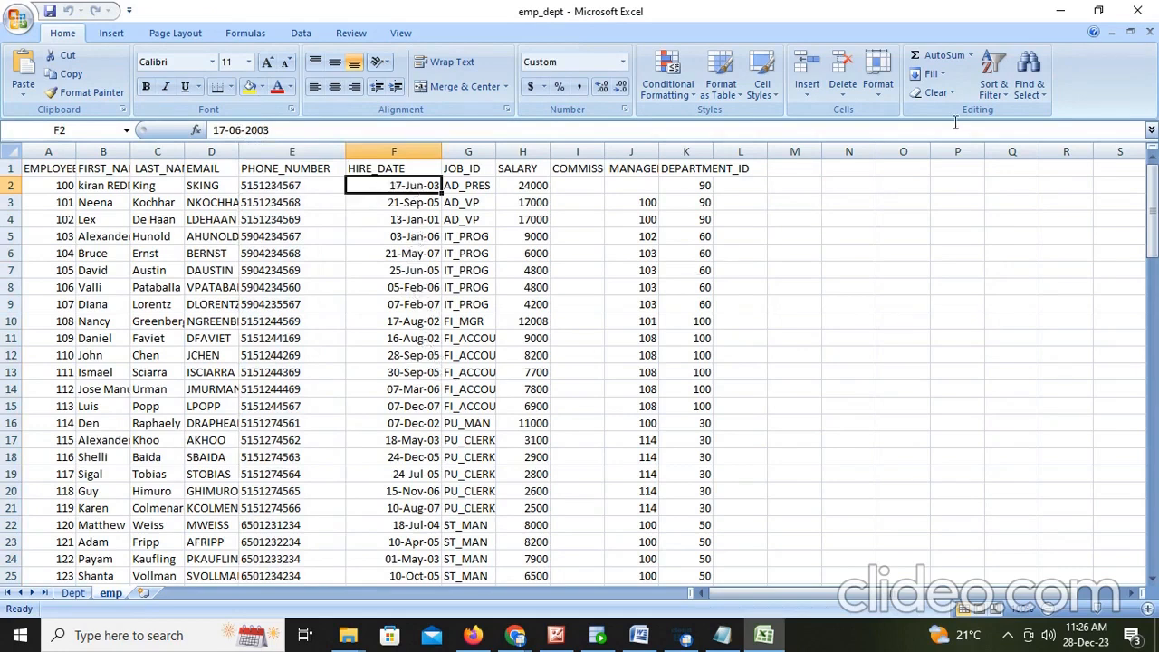
{"action": "left_click", "coordinate": [1140, 15]}
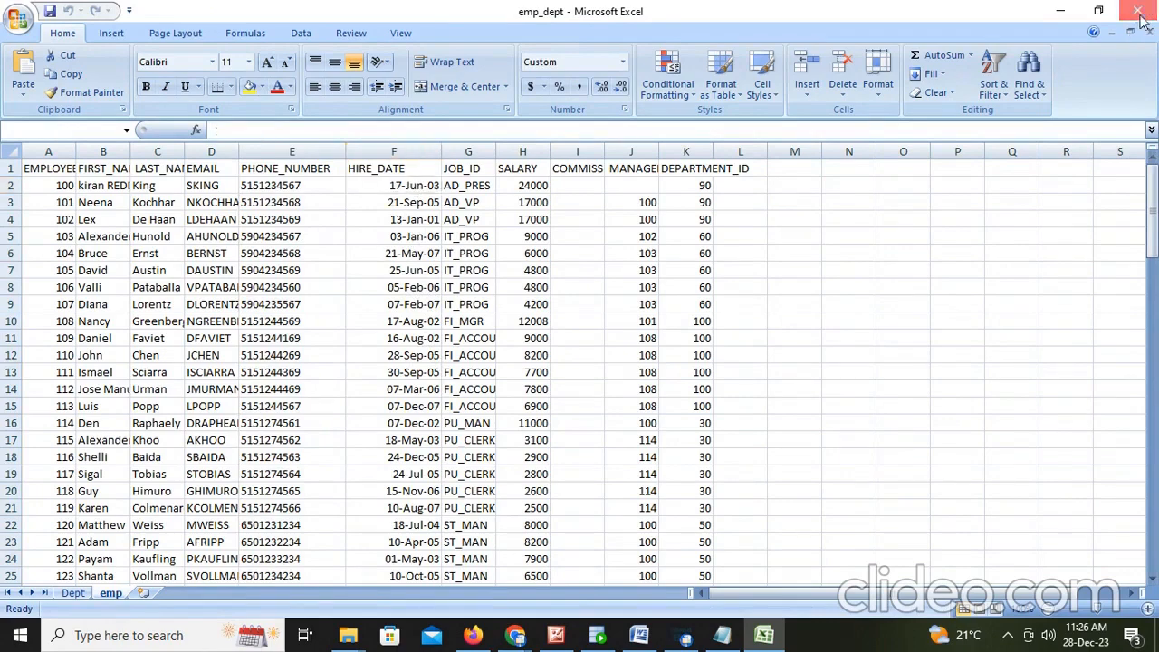
Step: Return to the browser, validate and apply the O_HireDate expression, and look through the transformation's window and advanced settings
{"action": "left_click", "coordinate": [473, 635]}
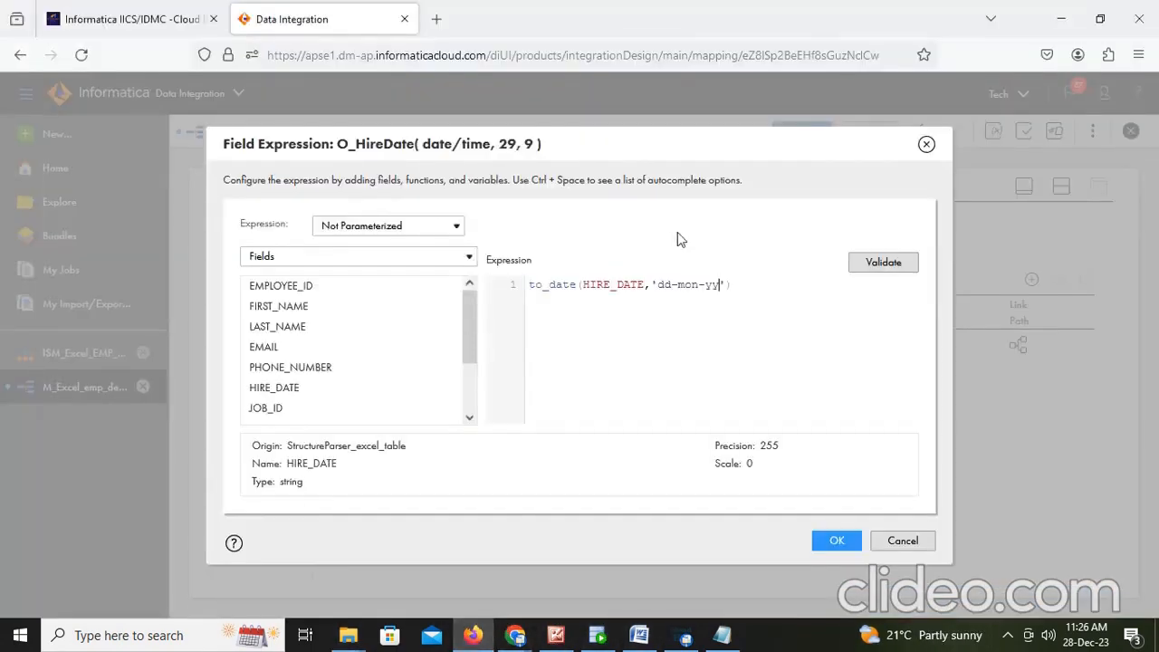
{"action": "left_click", "coordinate": [879, 272]}
{"action": "left_click", "coordinate": [838, 563]}
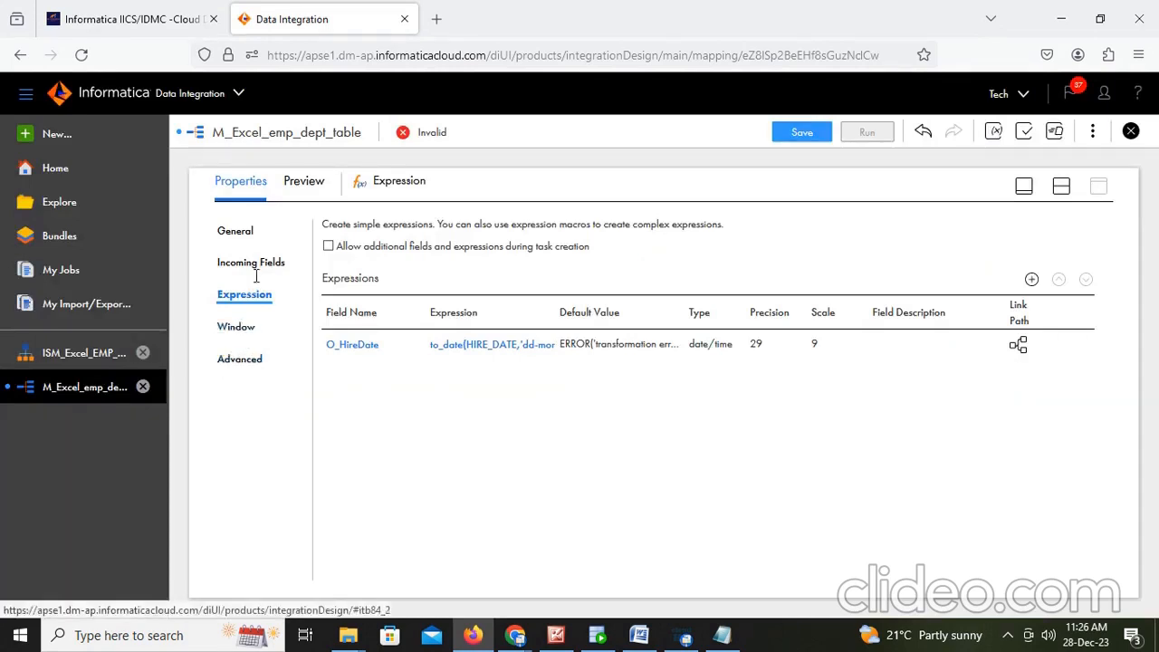
{"action": "left_click", "coordinate": [243, 329]}
{"action": "left_click", "coordinate": [239, 362]}
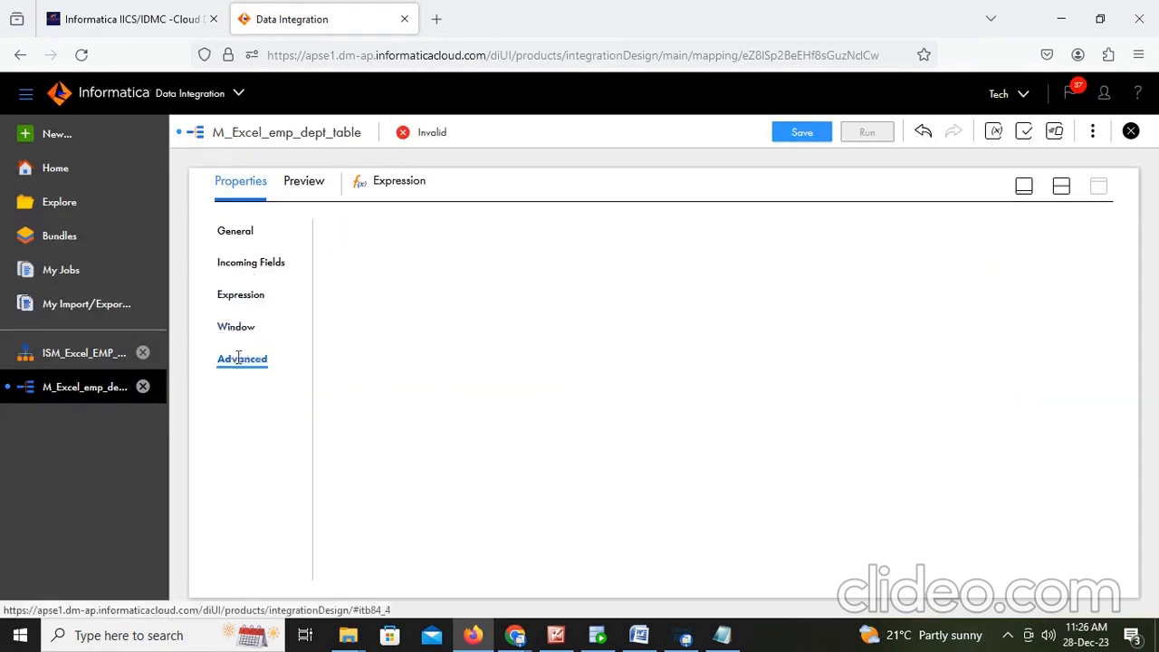
Step: Open the Target transformation's properties and review its incoming fields for O_HireDate
{"action": "left_click", "coordinate": [1059, 189]}
{"action": "left_click", "coordinate": [840, 322]}
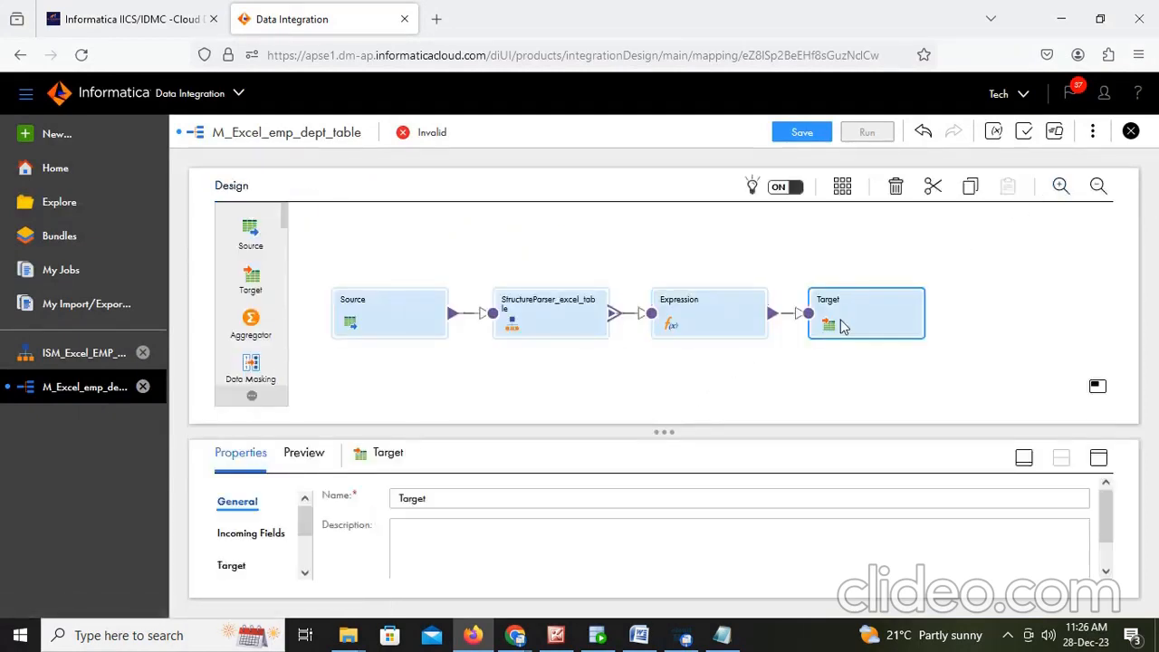
{"action": "left_click", "coordinate": [1099, 460]}
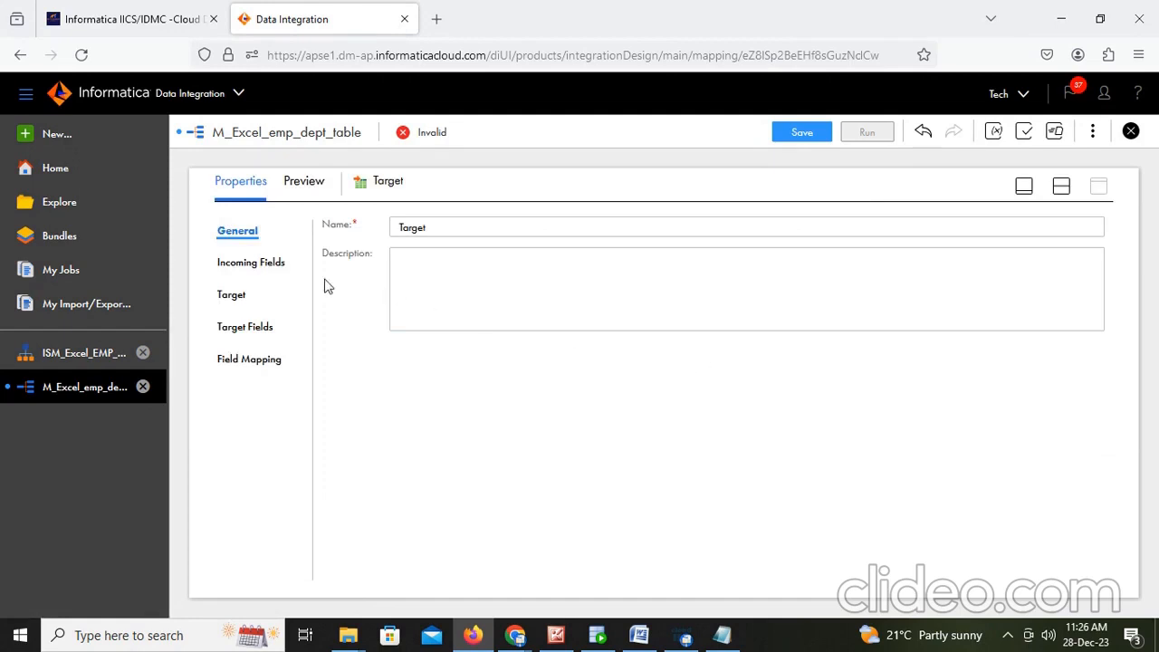
{"action": "left_click", "coordinate": [248, 264]}
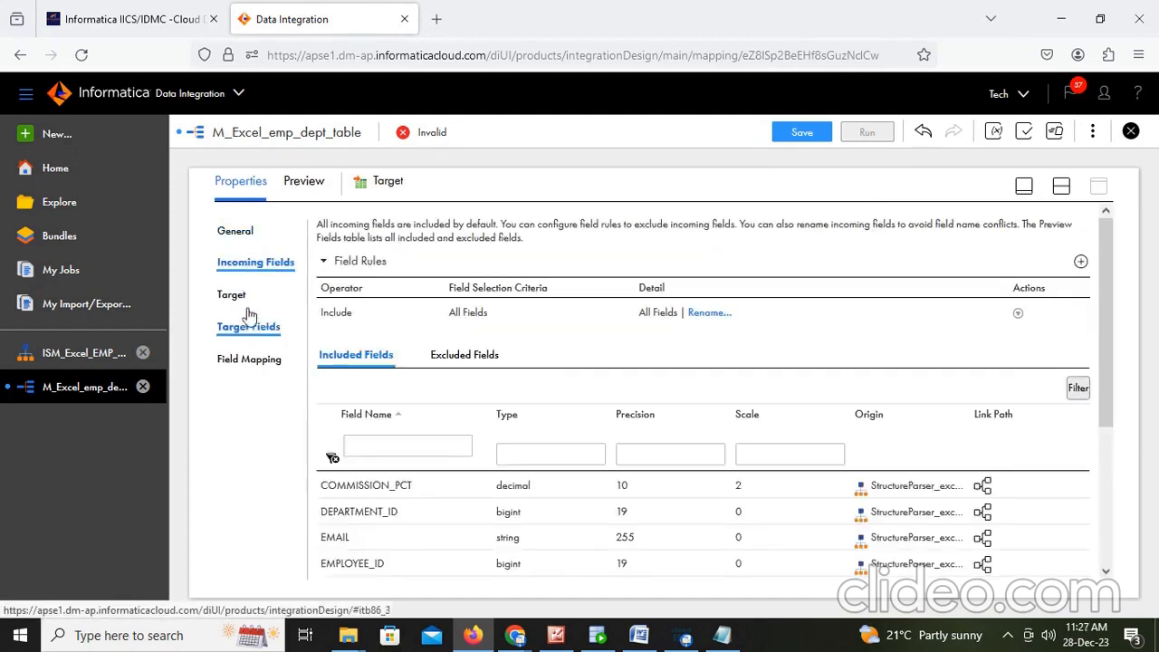
{"action": "scroll", "coordinate": [643, 526], "scroll_direction": "down", "scroll_amount": 5}
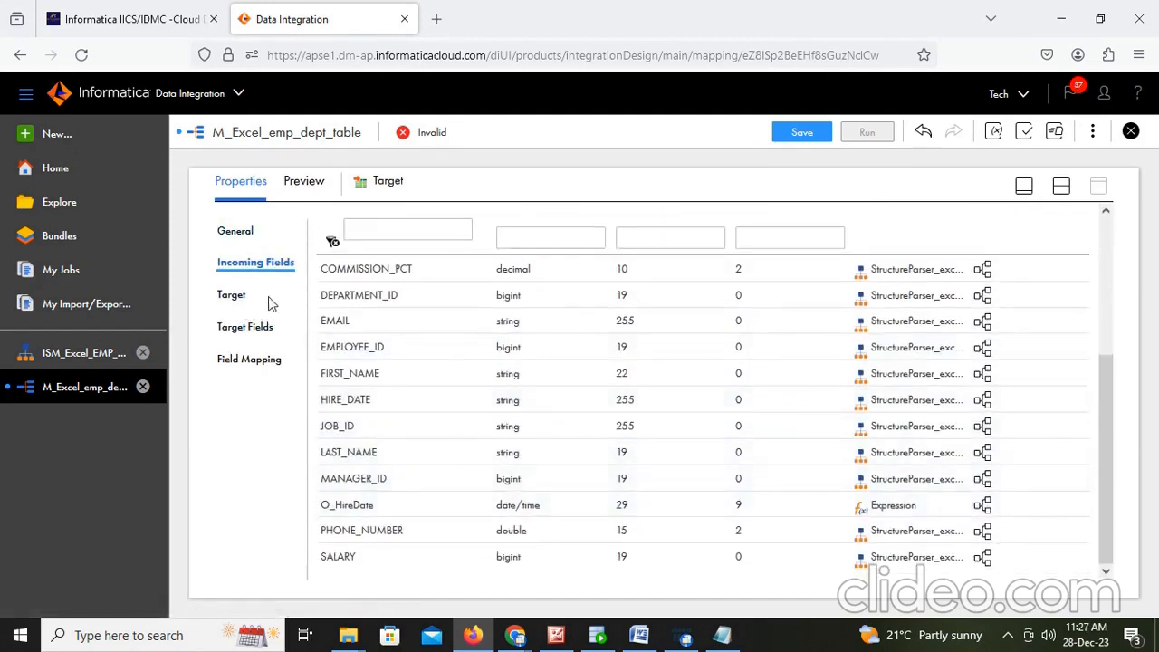
Step: Set the target connection to Oracle_Tgt_desktop with the existing table T_EMPLOYEES as its object, and enable Truncate target
{"action": "left_click", "coordinate": [231, 296]}
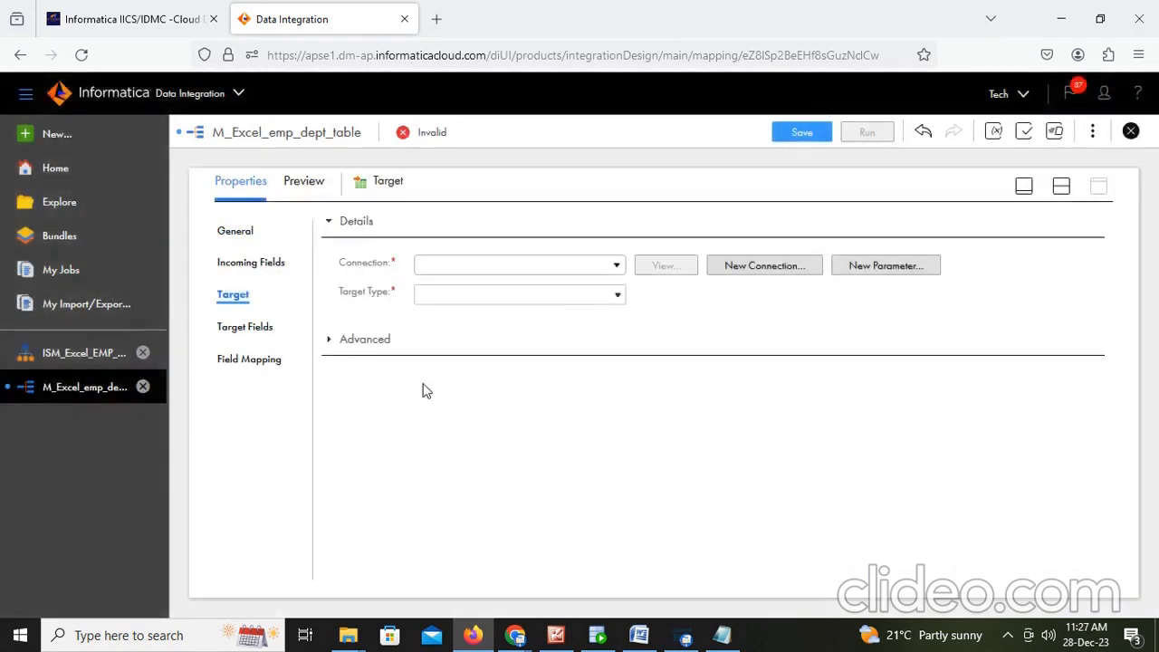
{"action": "left_click", "coordinate": [541, 268]}
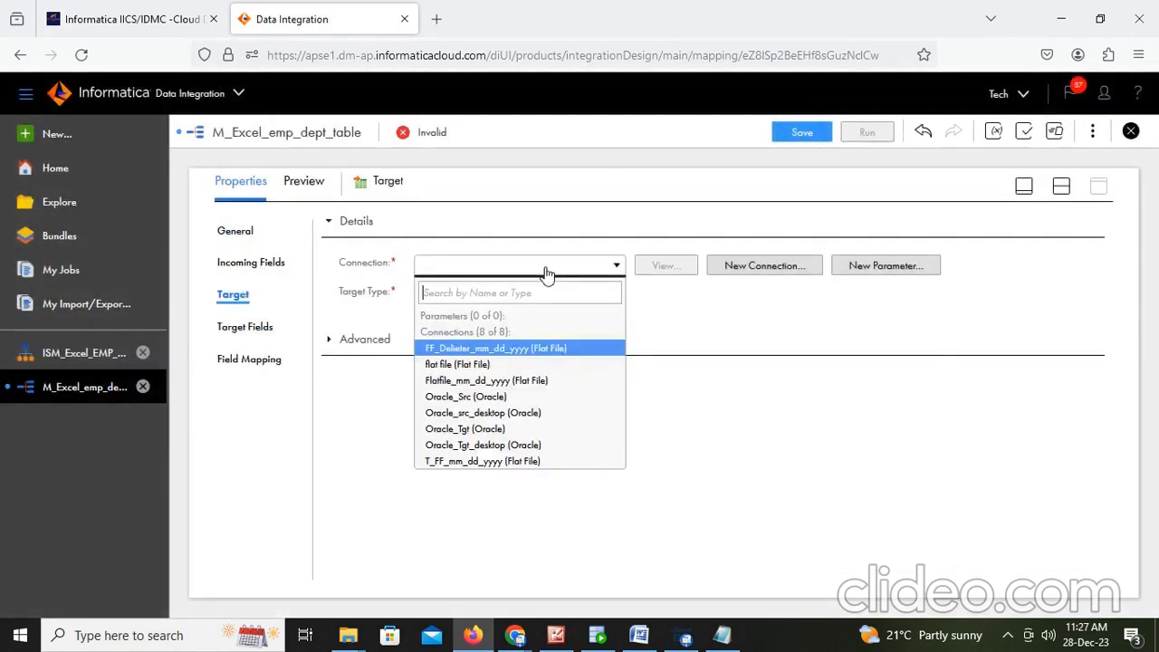
{"action": "left_click", "coordinate": [478, 447]}
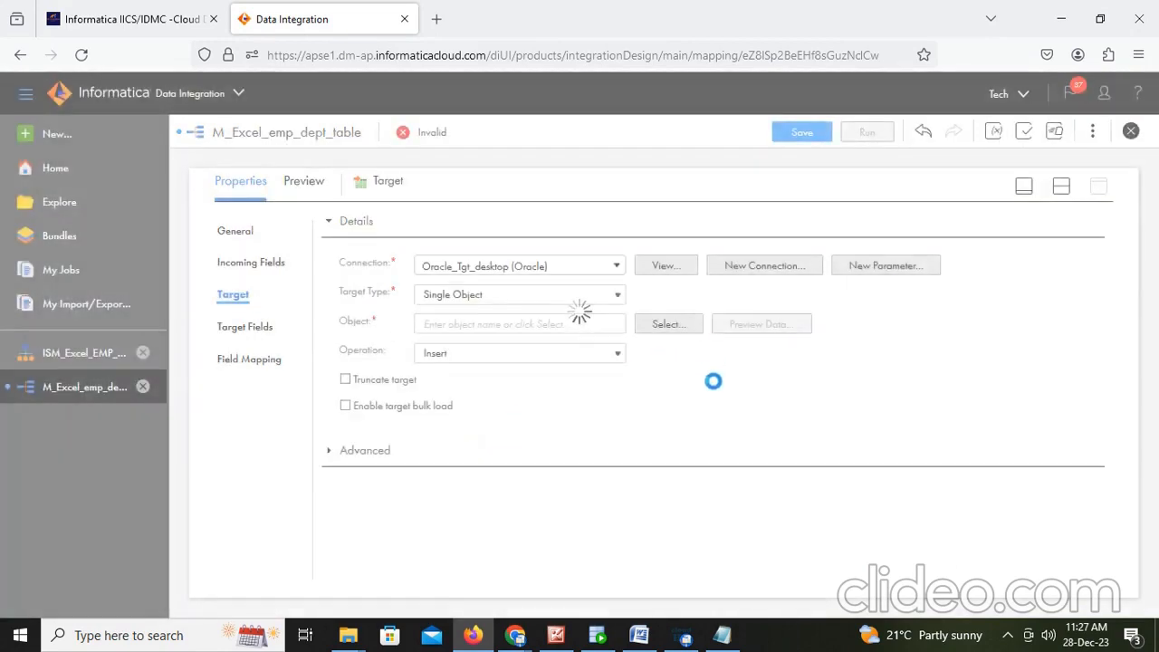
{"action": "left_click", "coordinate": [661, 326]}
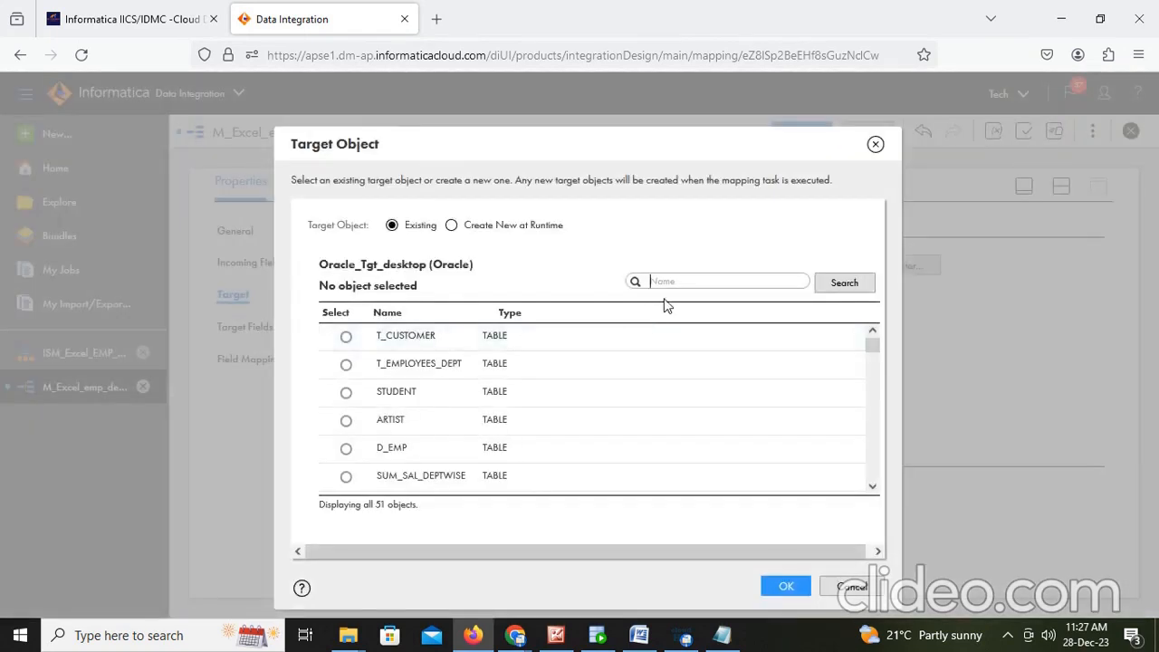
{"action": "type", "text": "t_emp"}
{"action": "left_click", "coordinate": [845, 284]}
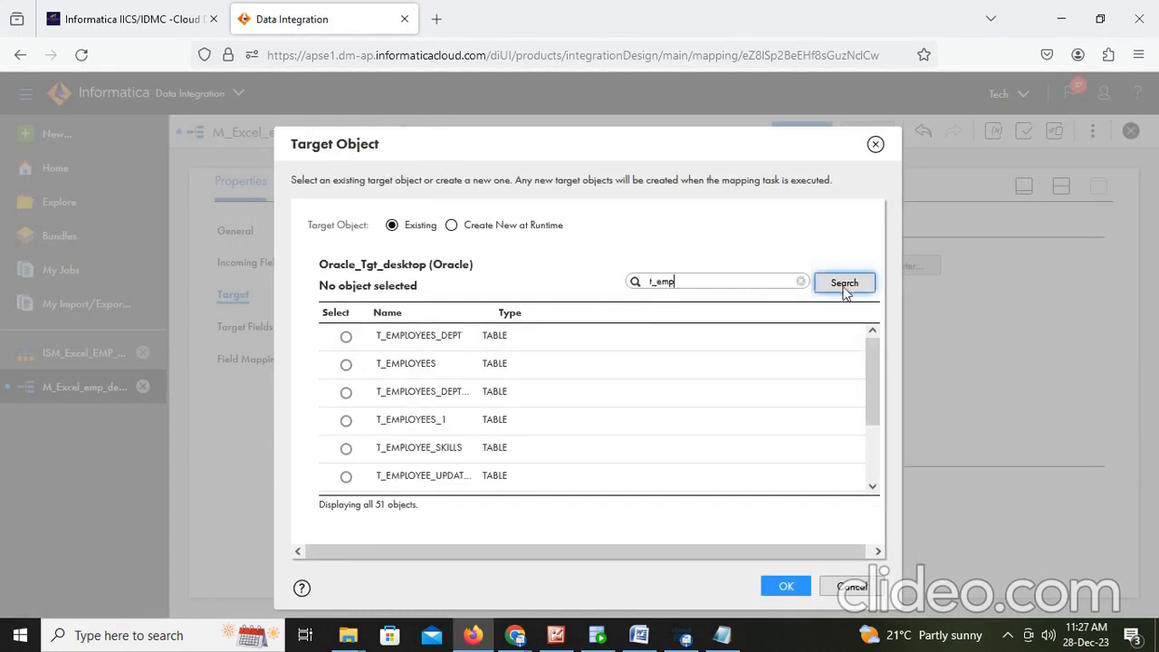
{"action": "left_click", "coordinate": [346, 364]}
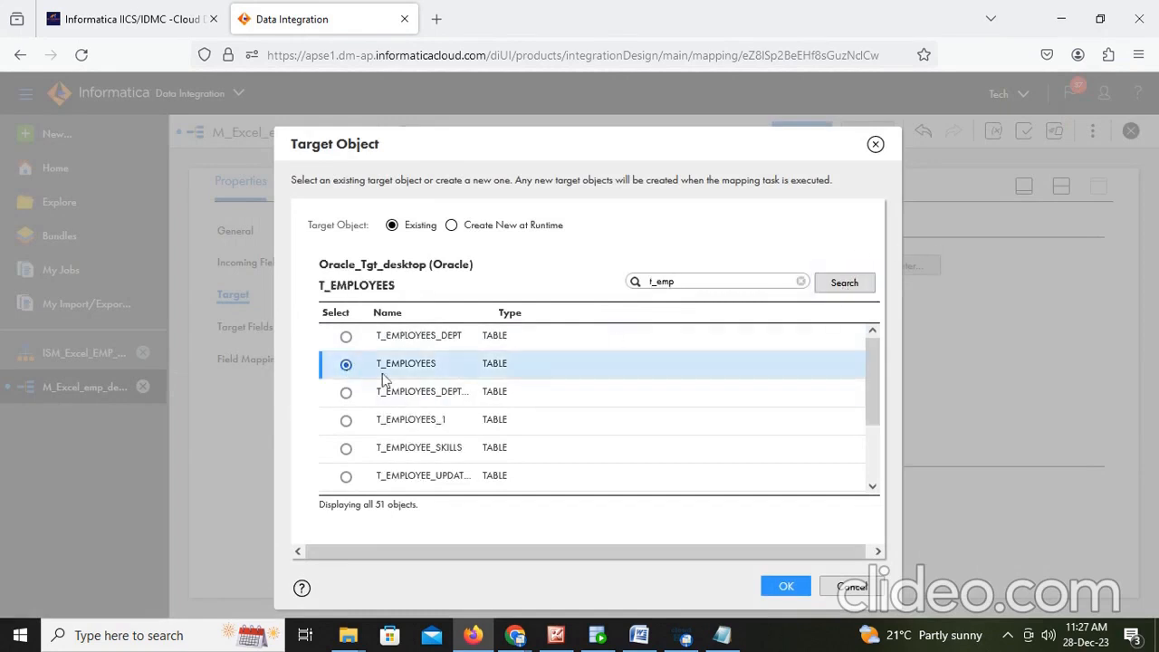
{"action": "left_click", "coordinate": [777, 586]}
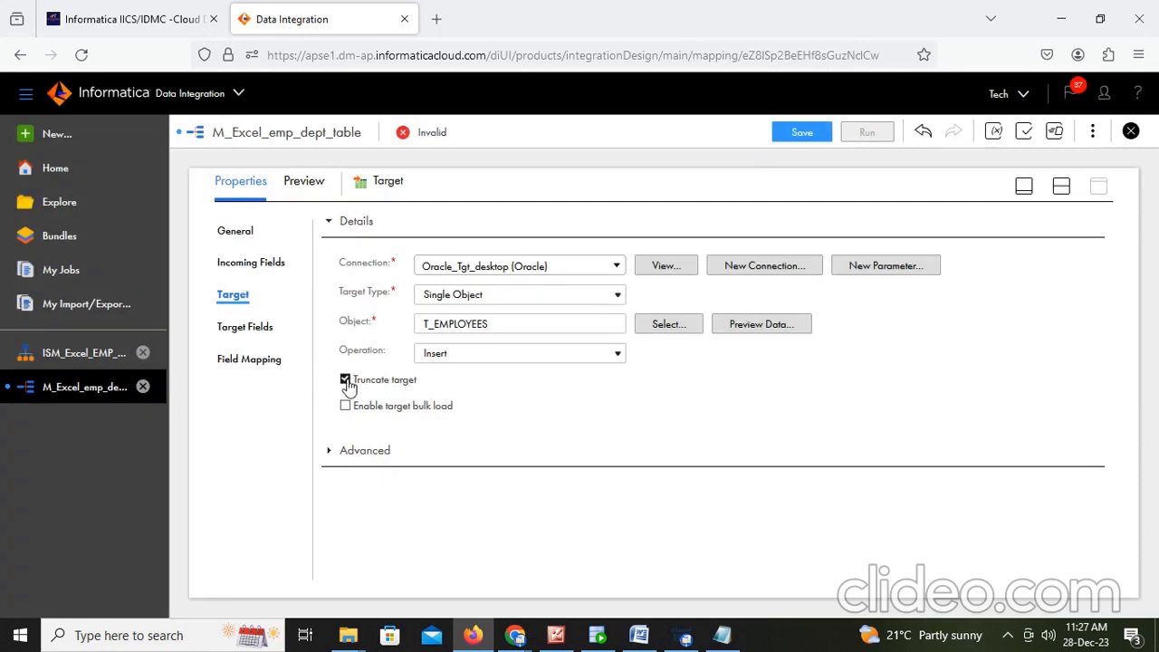
Step: Review the target fields and automatically map the incoming fields to them with Smart Map
{"action": "left_click", "coordinate": [252, 329]}
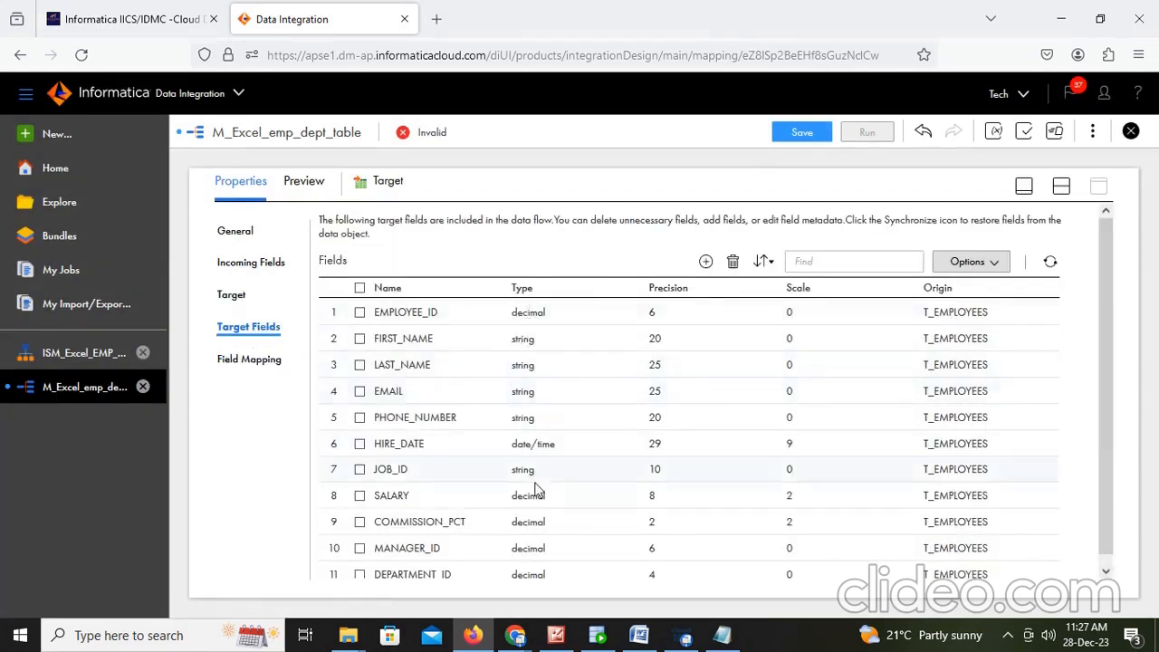
{"action": "left_click", "coordinate": [239, 358]}
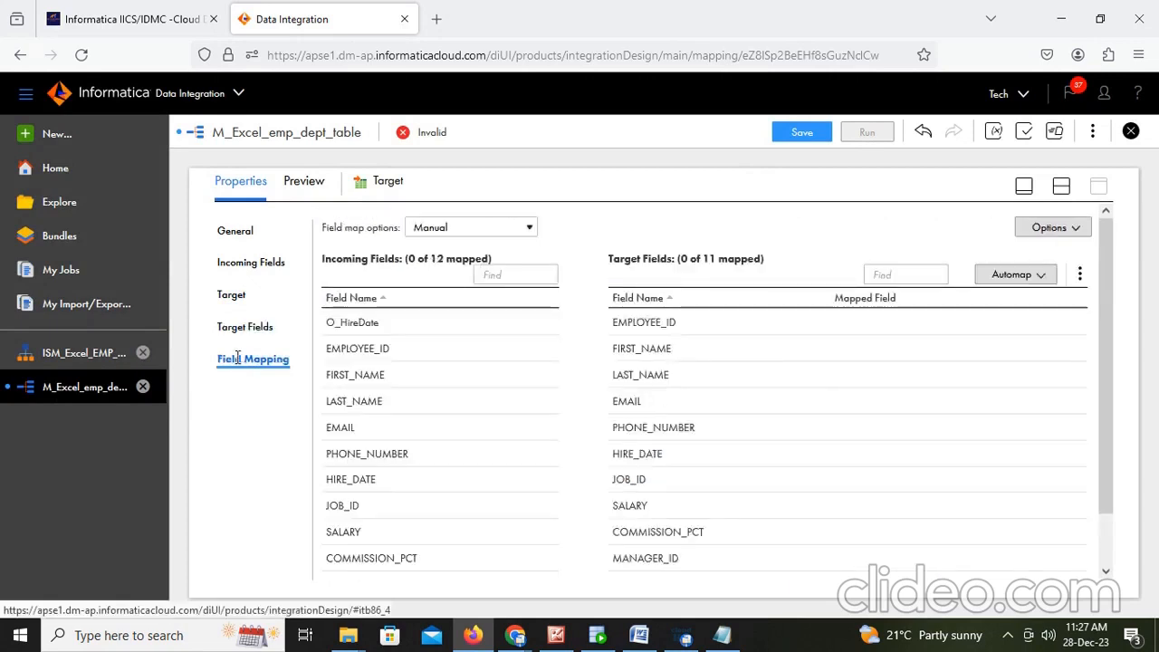
{"action": "left_click", "coordinate": [1019, 279]}
{"action": "left_click", "coordinate": [942, 330]}
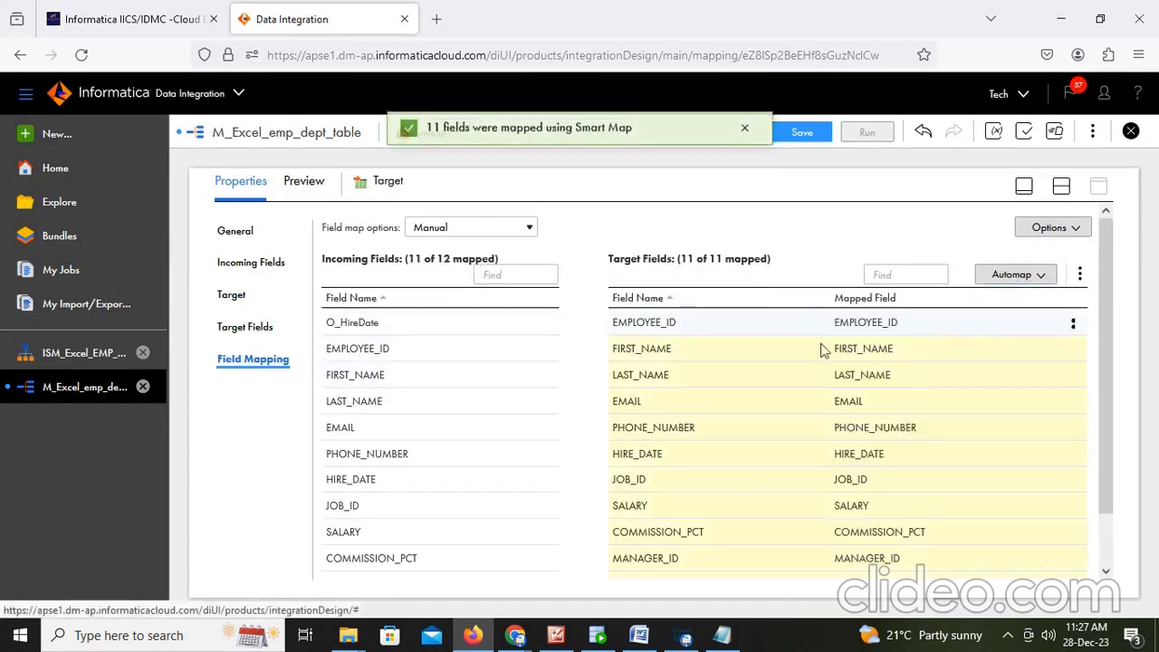
Step: Unmap the incoming HIRE_DATE field from the HIRE_DATE target field
{"action": "left_click", "coordinate": [879, 455]}
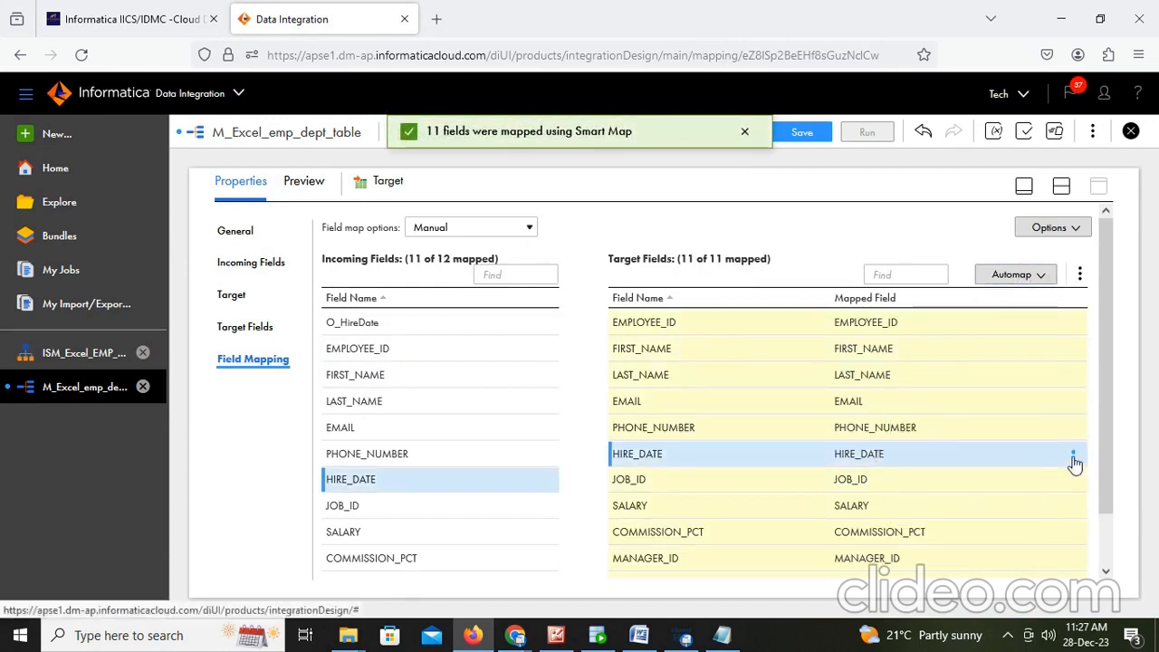
{"action": "left_click", "coordinate": [1074, 456]}
{"action": "left_click", "coordinate": [990, 487]}
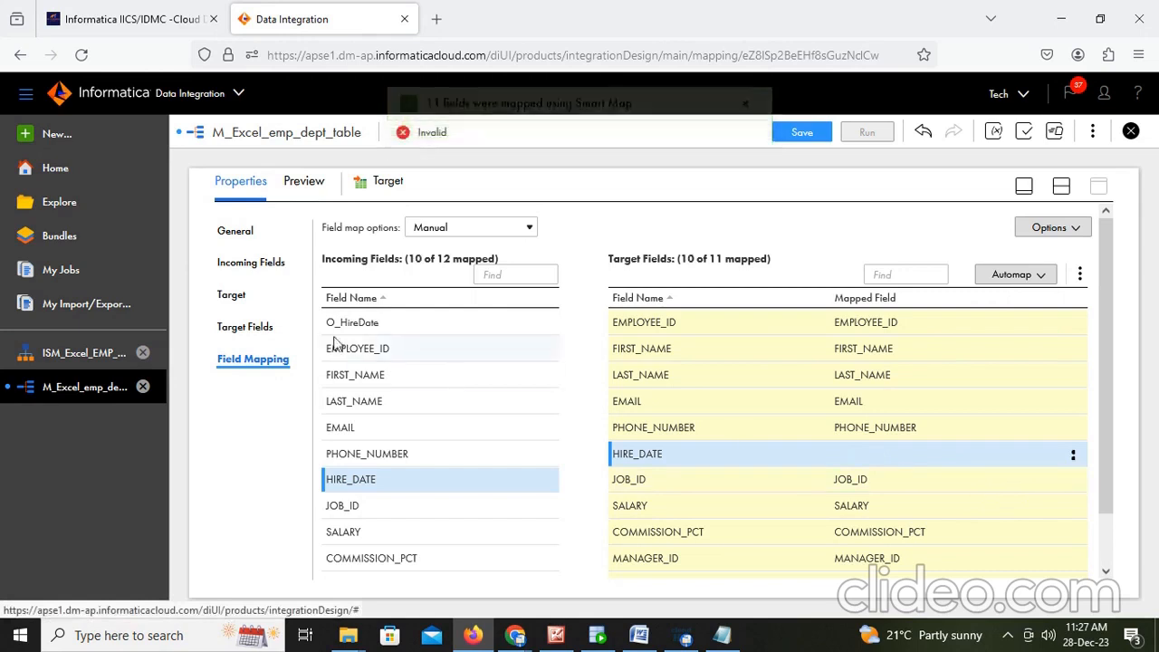
Step: Map the incoming O_HireDate field to the HIRE_DATE target field, save the mapping, and review the field mappings
{"action": "left_click_drag", "start_coordinate": [354, 323], "coordinate": [807, 461]}
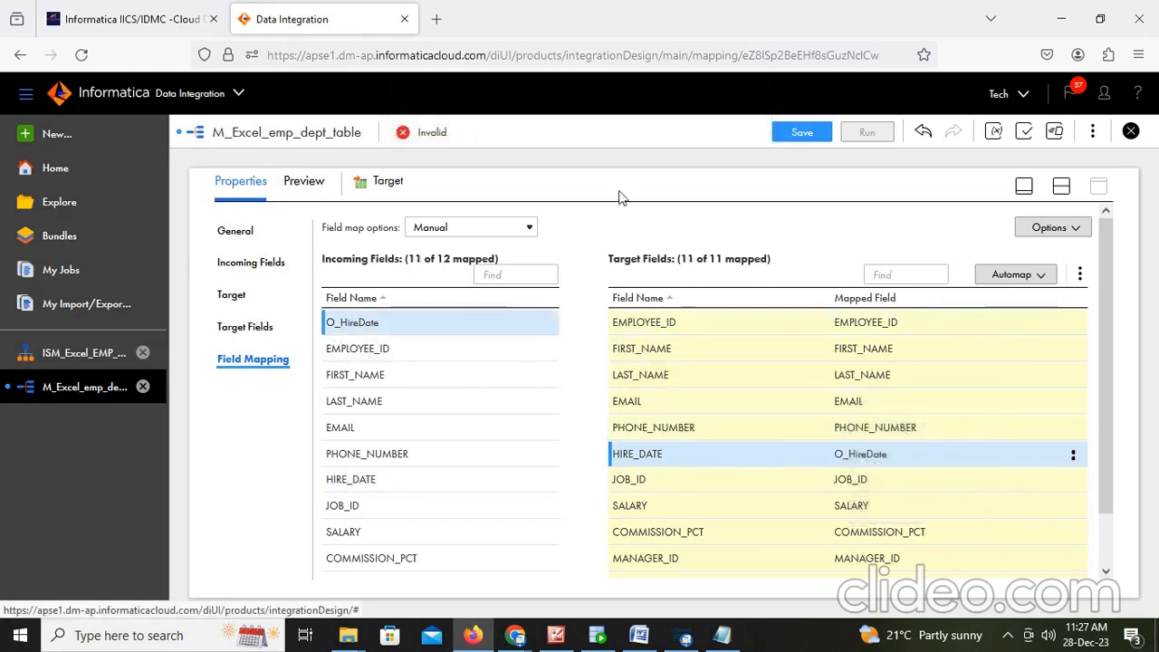
{"action": "left_click", "coordinate": [809, 136]}
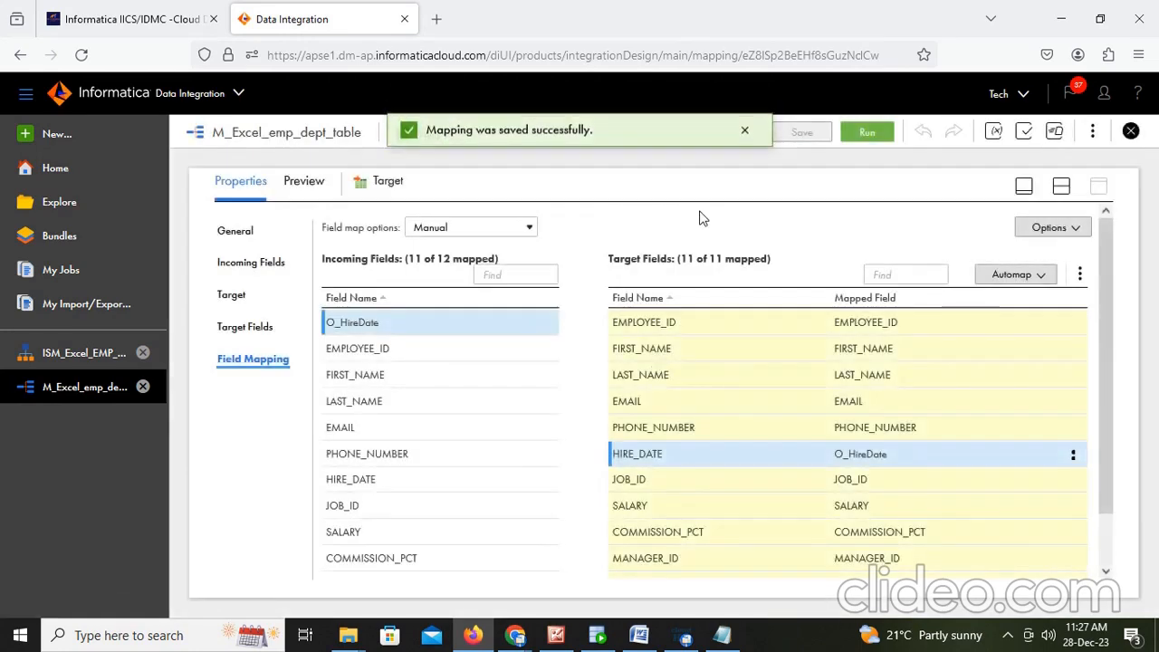
{"action": "scroll", "coordinate": [685, 225], "scroll_direction": "down", "scroll_amount": 1}
{"action": "scroll", "coordinate": [685, 371], "scroll_direction": "down", "scroll_amount": 2}
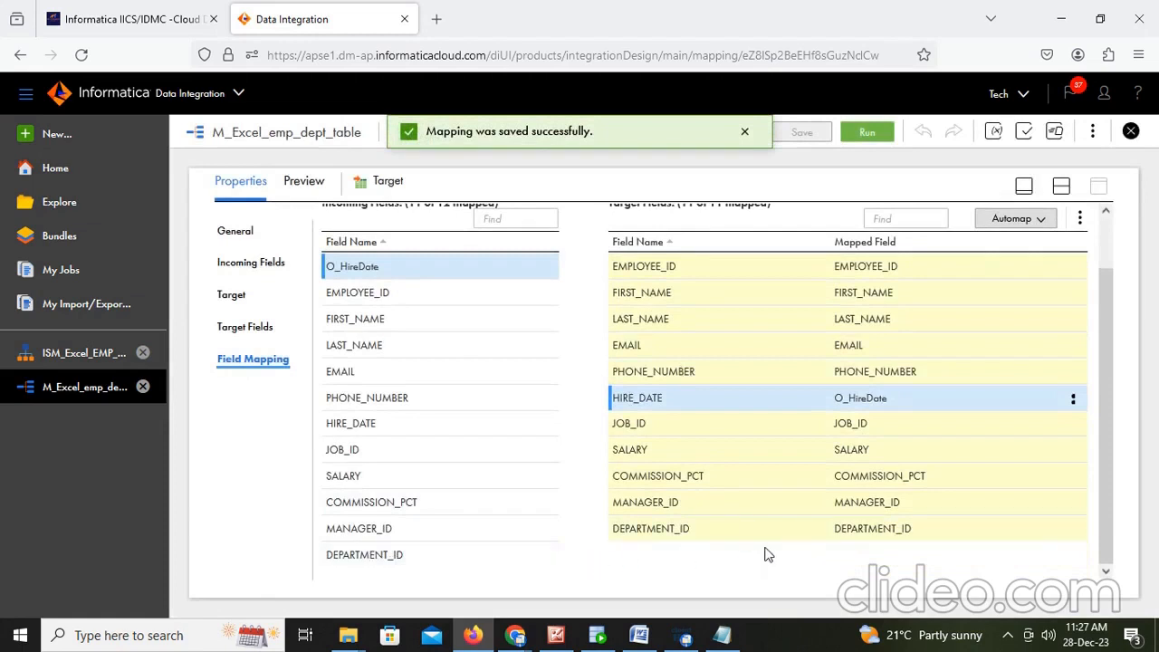
{"action": "scroll", "coordinate": [715, 546], "scroll_direction": "up", "scroll_amount": 3}
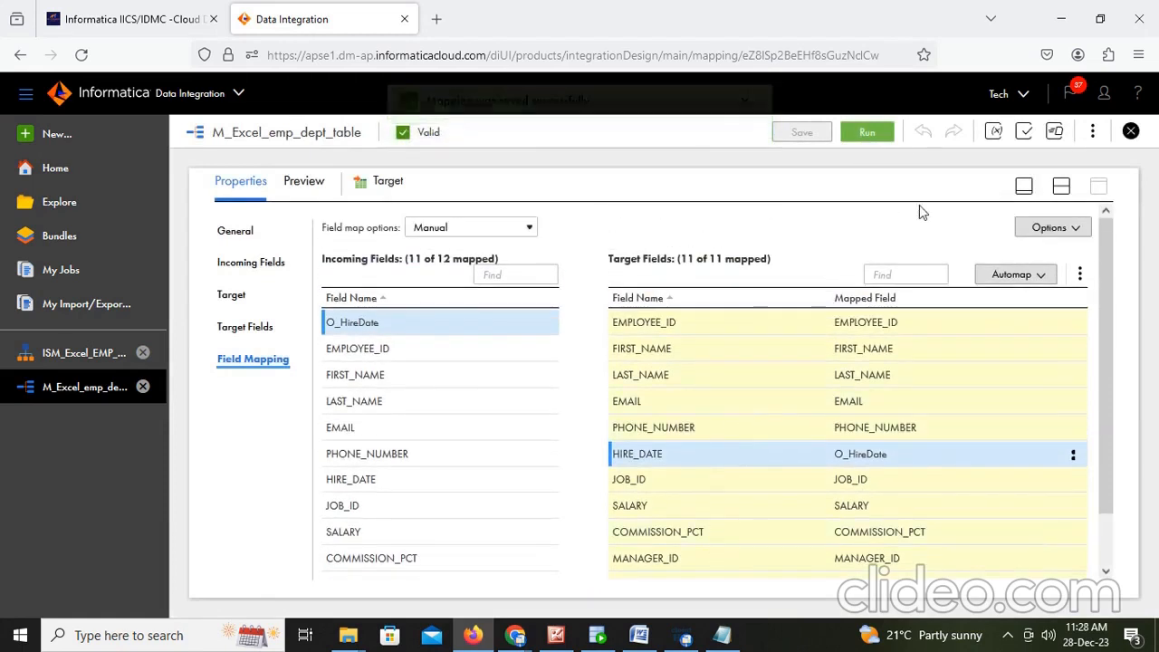
Step: Return to the mapping design view and run M_Excel_emp_dept_table with the preset runtime environment
{"action": "left_click", "coordinate": [1062, 185]}
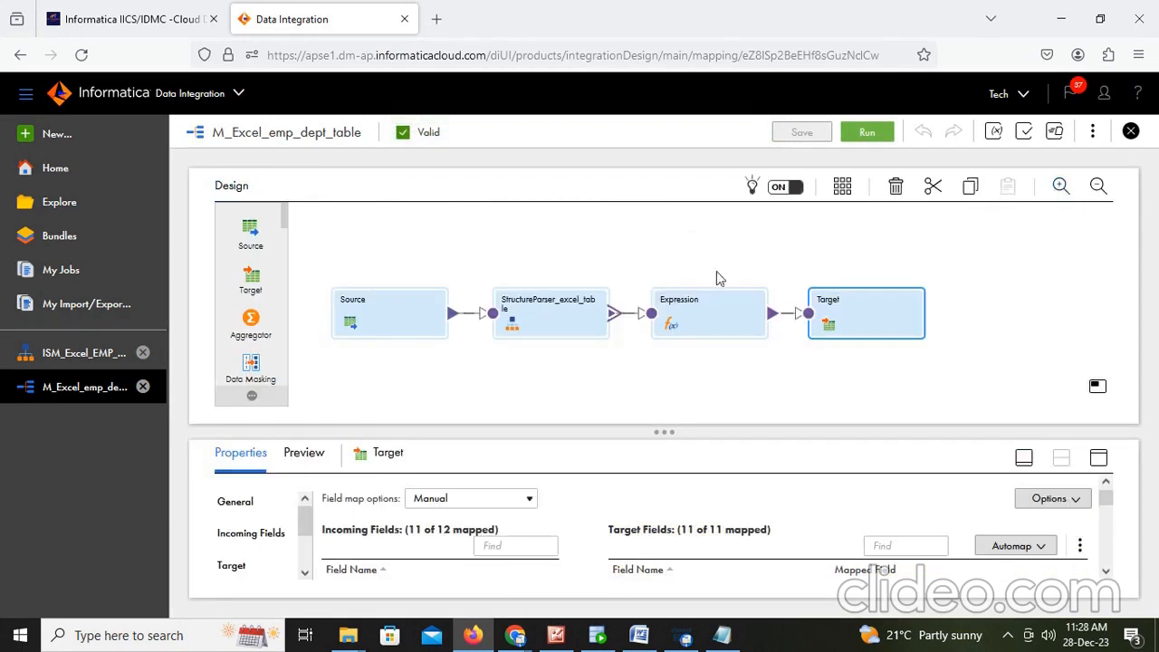
{"action": "left_click", "coordinate": [856, 133]}
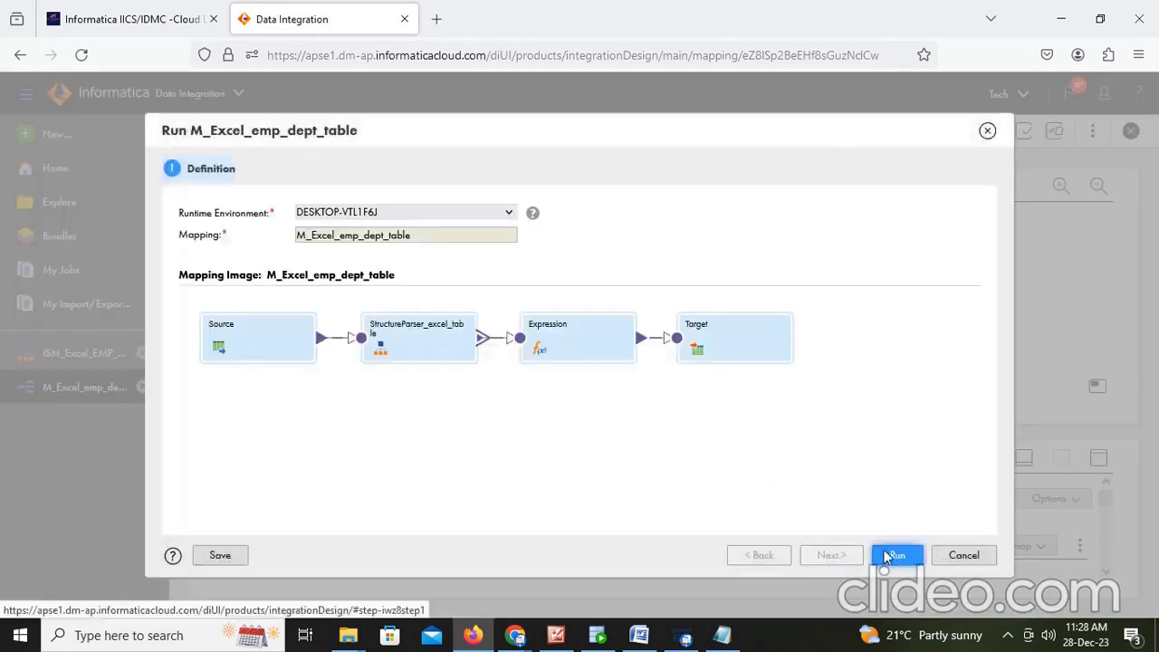
{"action": "left_click", "coordinate": [897, 556]}
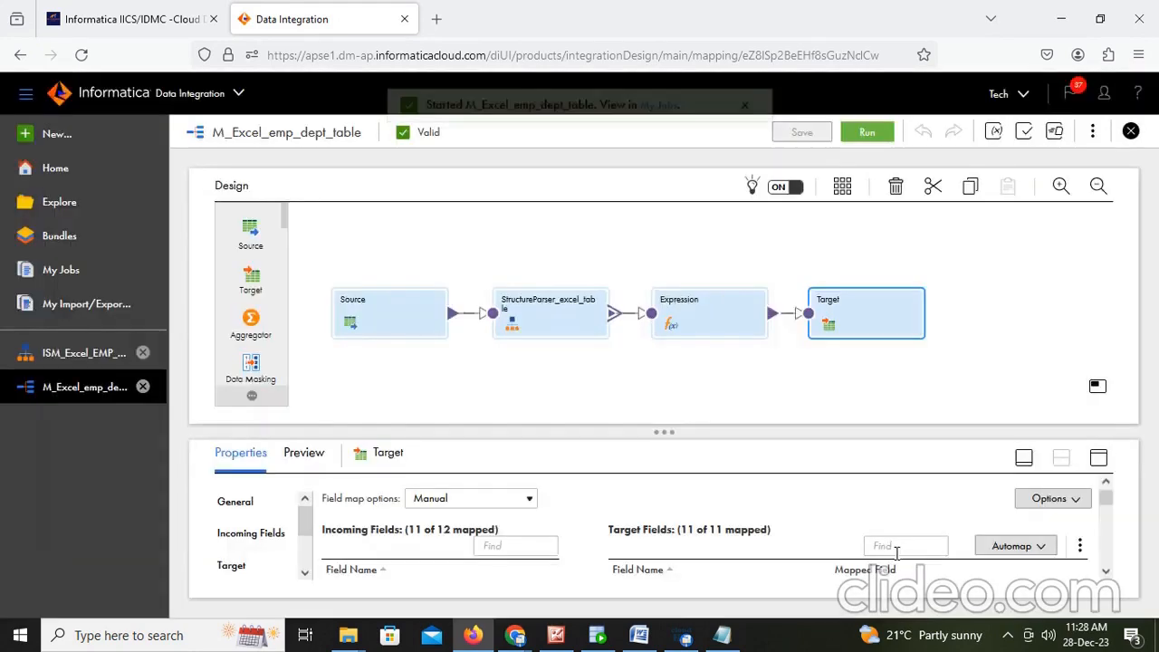
Step: Open the started job in the jobs monitor and refresh its status until the run finishes
{"action": "left_click", "coordinate": [658, 133]}
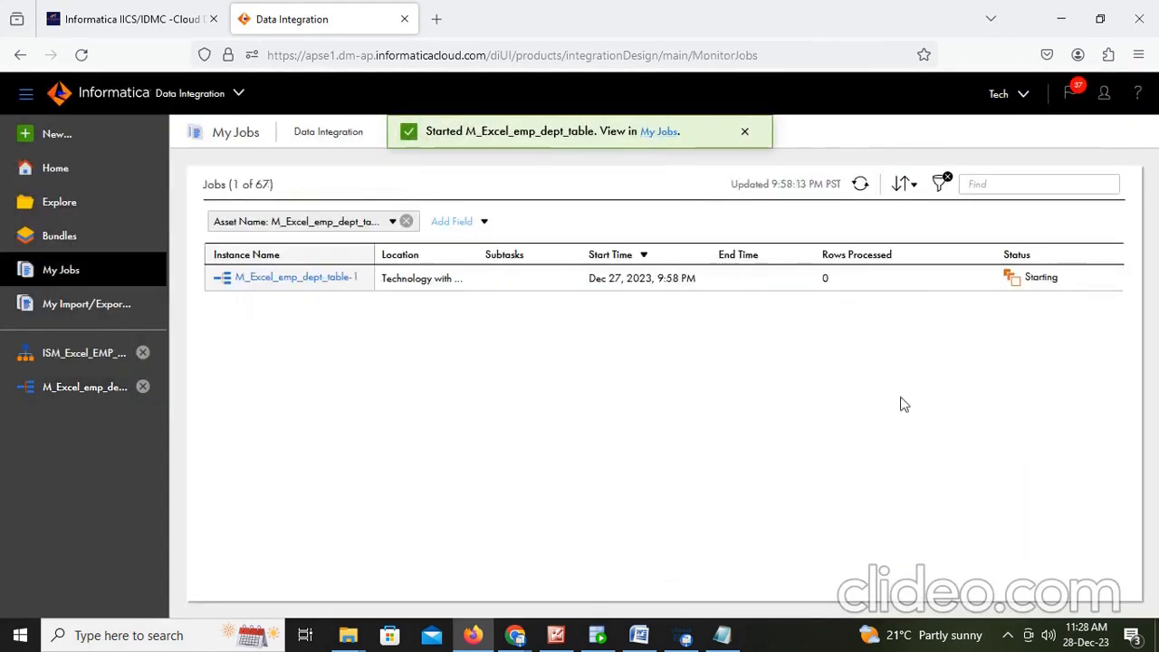
{"action": "left_click", "coordinate": [861, 186]}
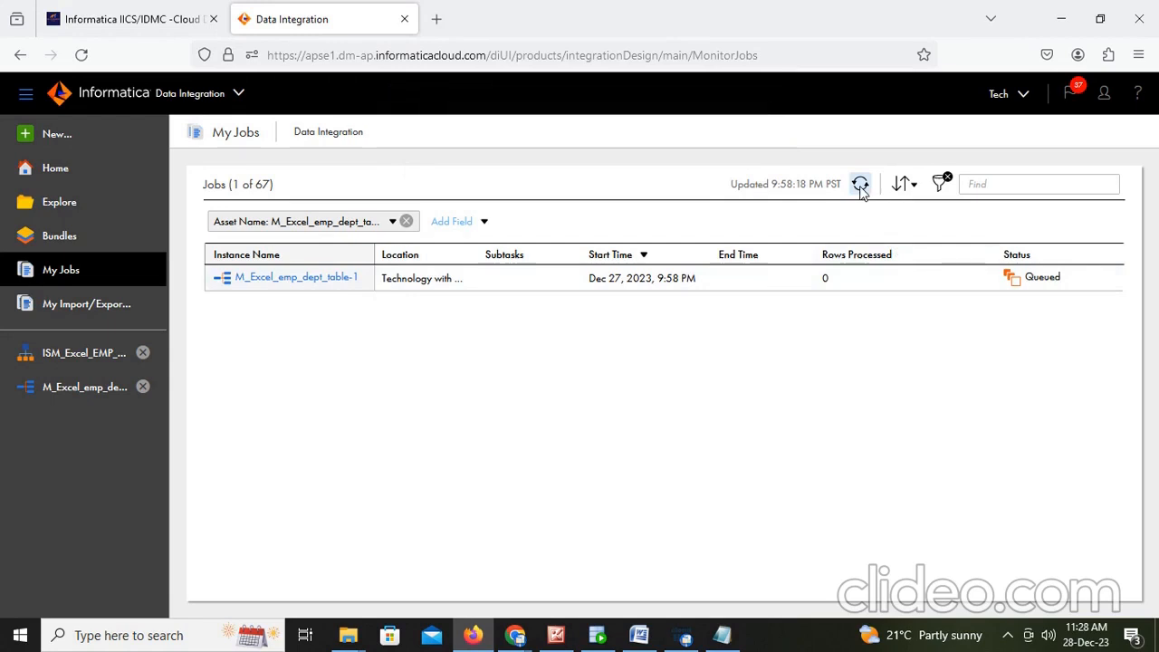
{"action": "left_click", "coordinate": [861, 186]}
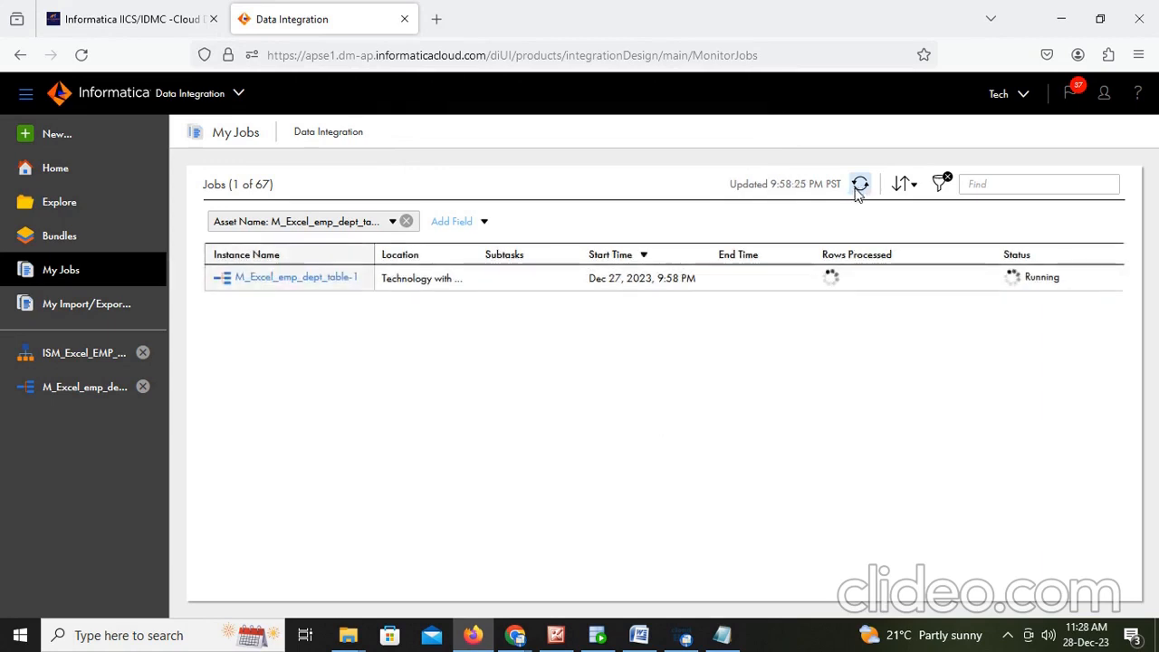
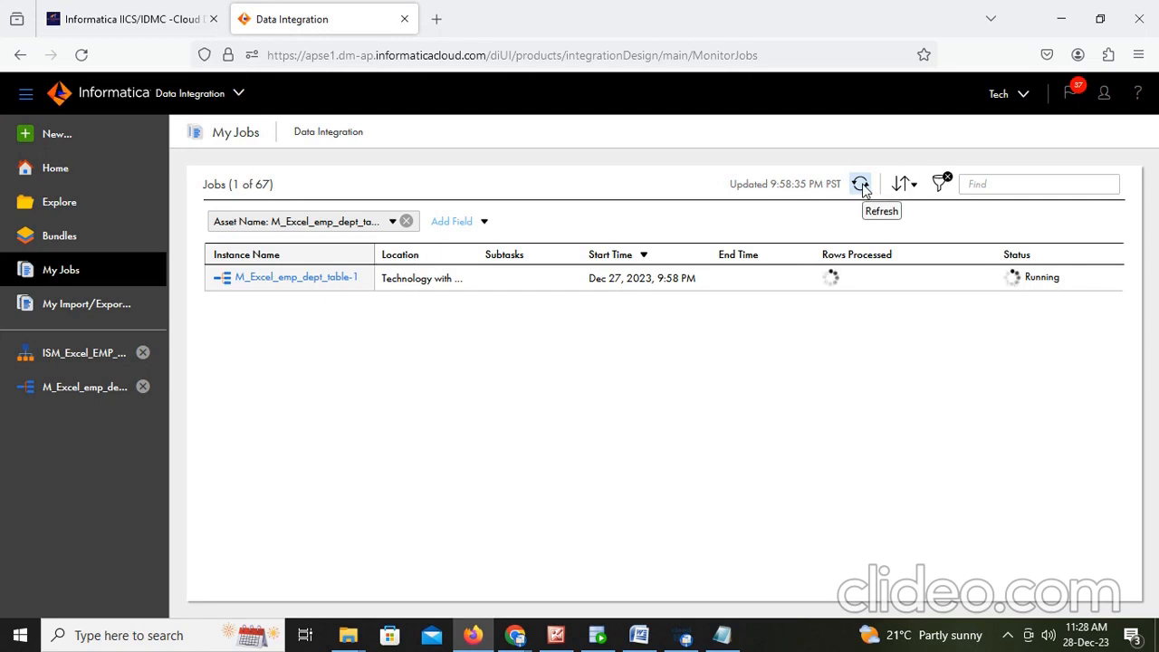
{"action": "left_click", "coordinate": [860, 184]}
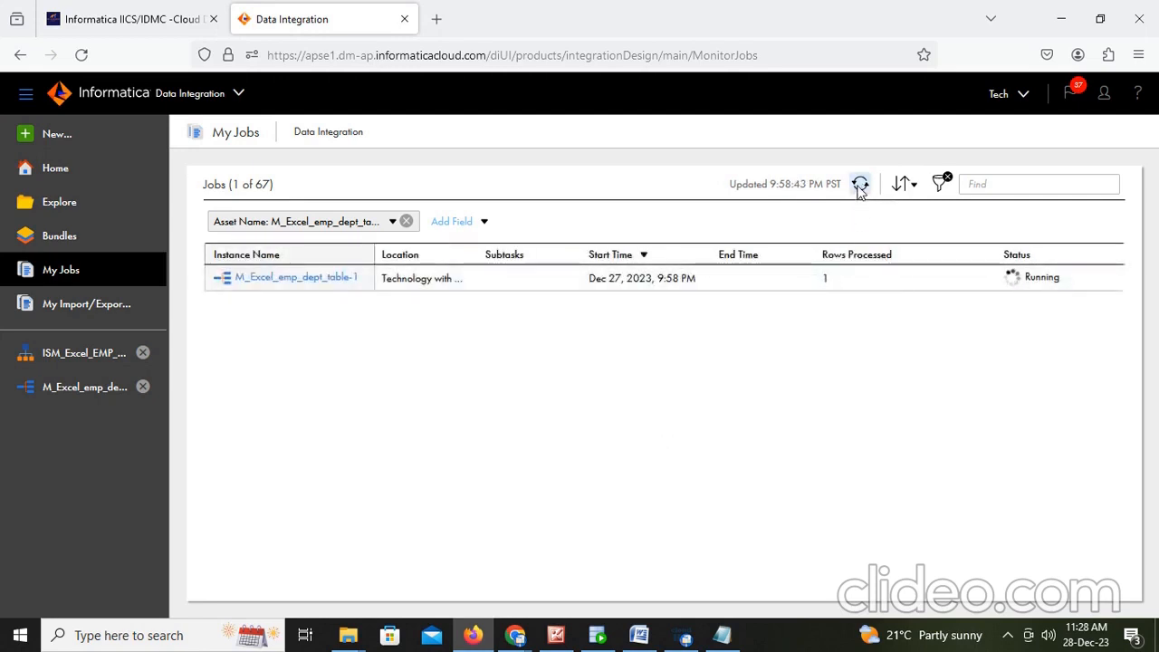
{"action": "left_click", "coordinate": [860, 186]}
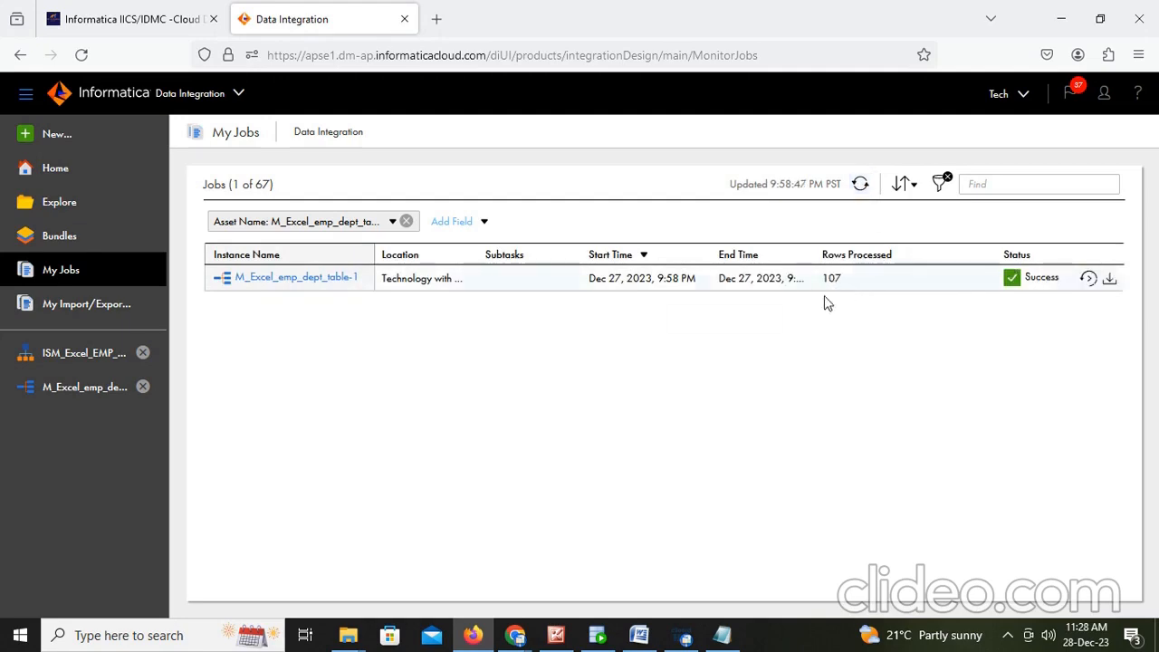
Step: Switch to Oracle SQL Developer and rerun the query on t_employees to check the loaded rows
{"action": "left_click", "coordinate": [596, 635]}
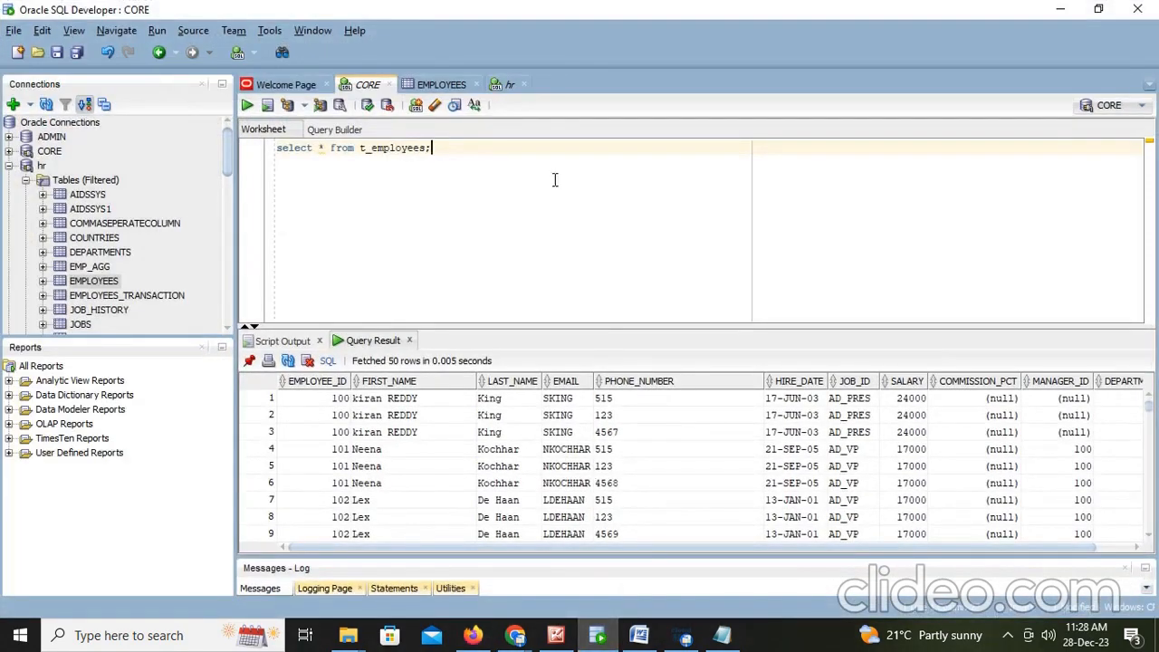
{"action": "key", "text": "ctrl+Return"}
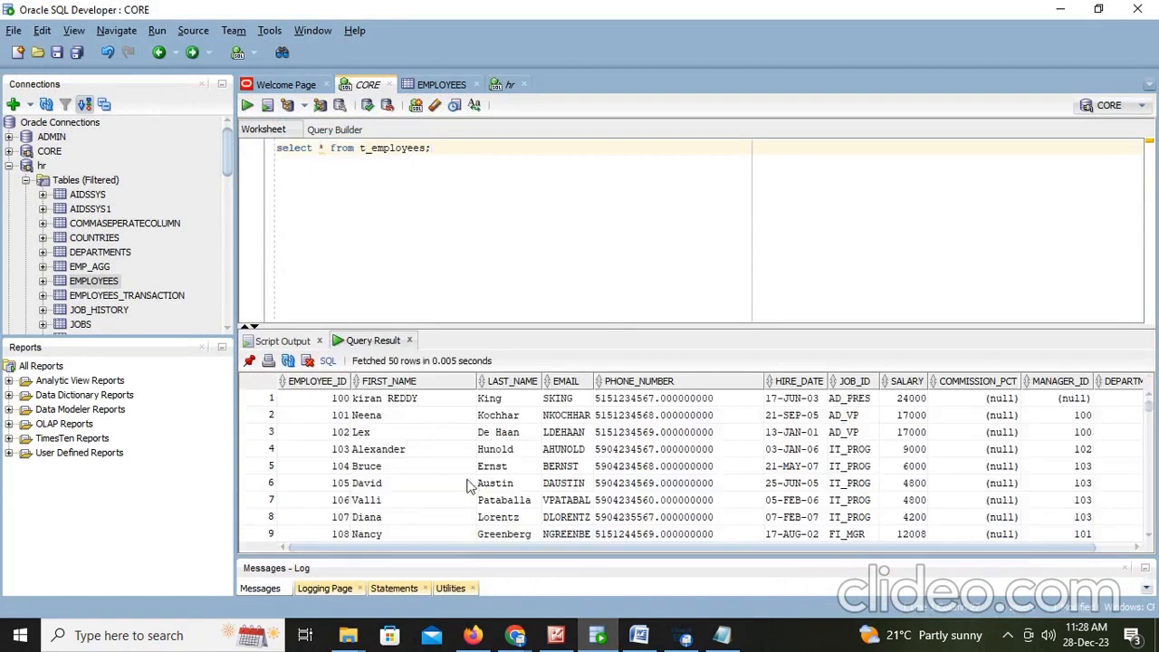
Step: Add and run the statement "truncate table t_employees;" and query t_employees again to check its contents
{"action": "key", "text": "Return"}
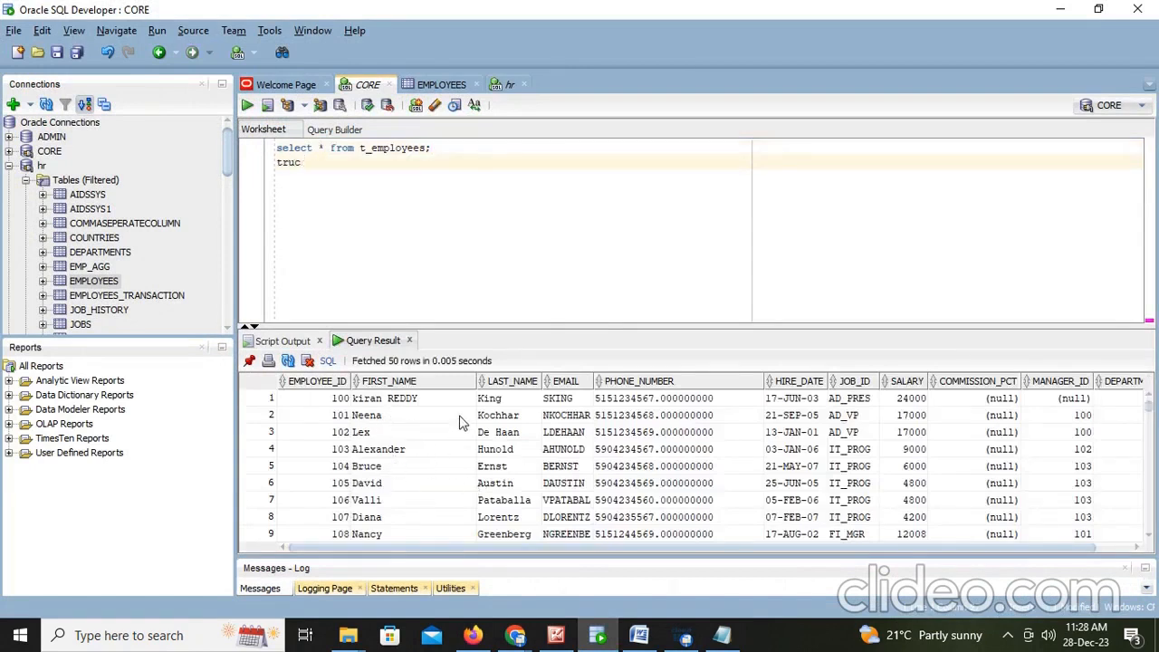
{"action": "type", "text": "truncate"}
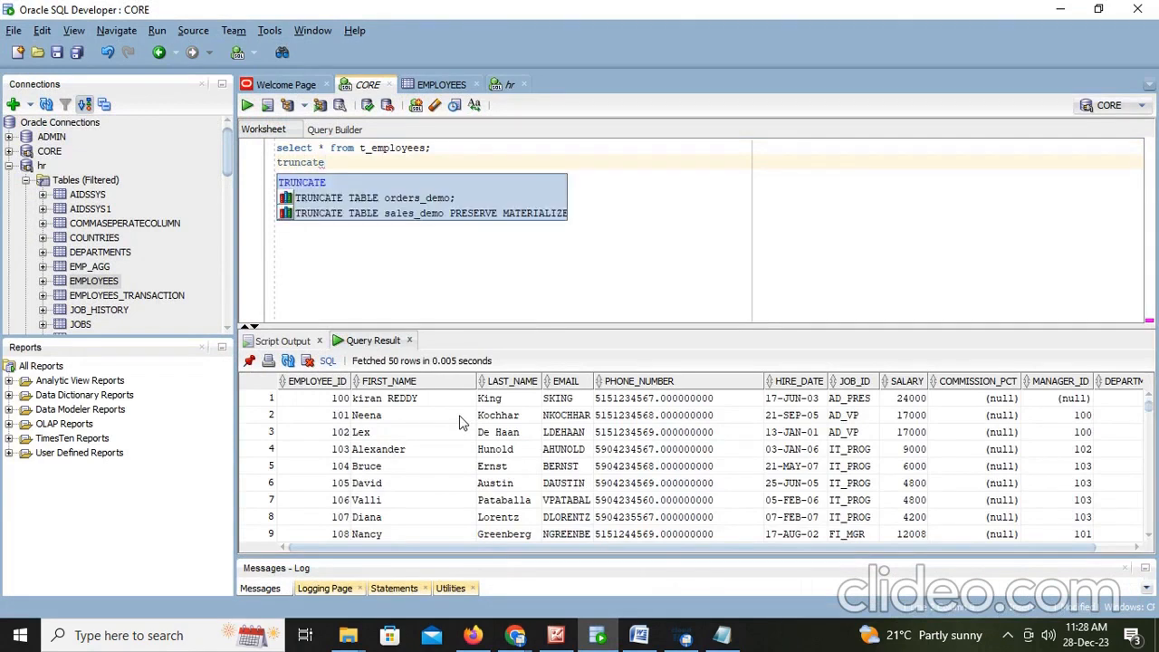
{"action": "type", "text": " table t_employees;"}
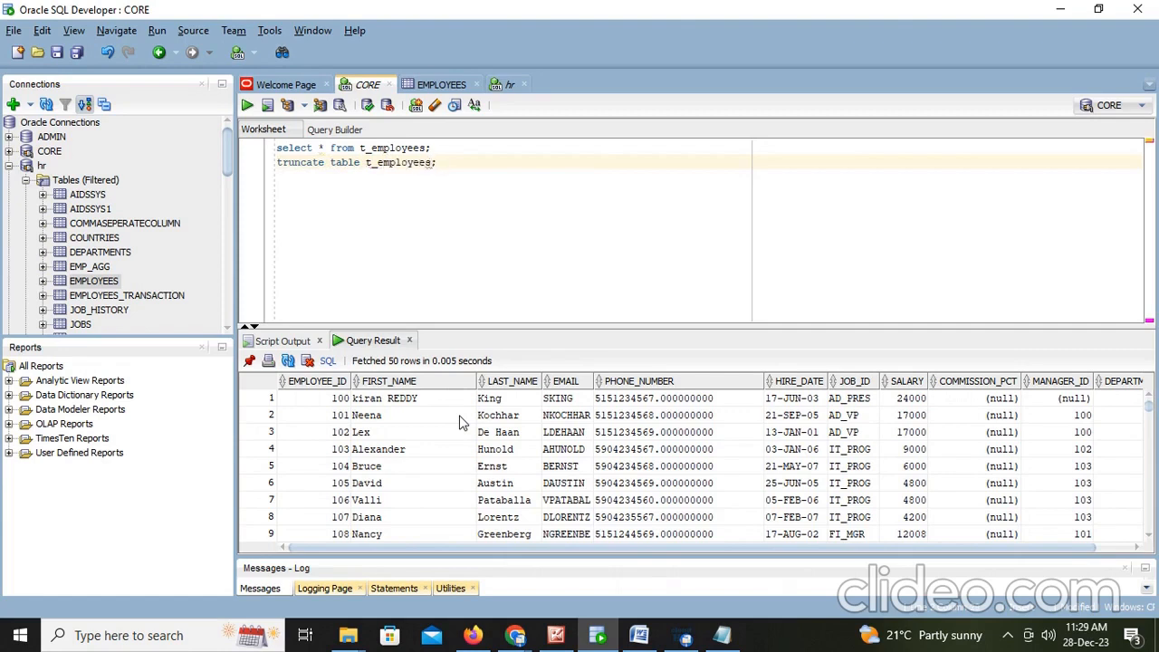
{"action": "key", "text": "ctrl+Return"}
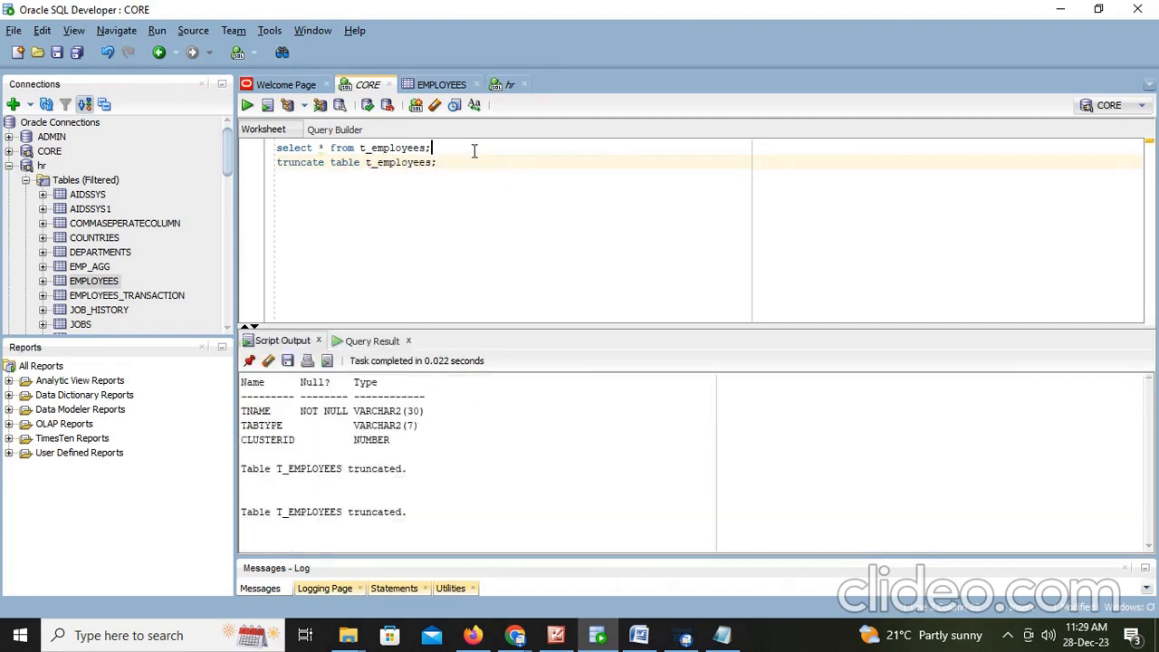
{"action": "key", "text": "ctrl+Return"}
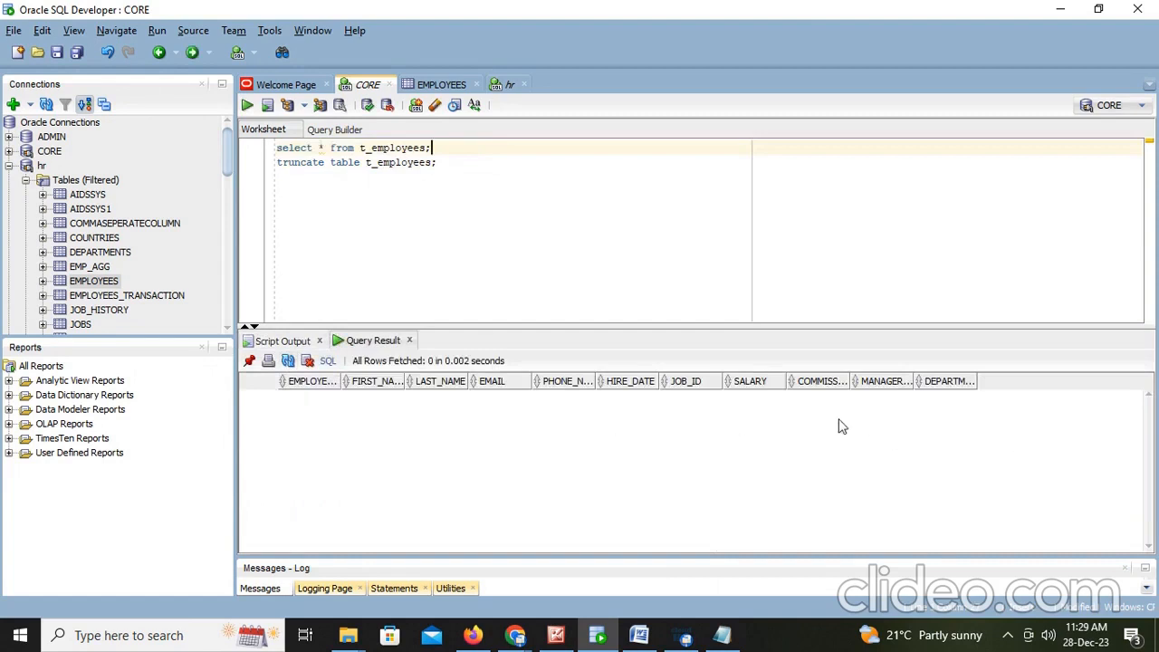
Step: Switch back to Informatica and add a second Target to M_Excel_emp_dept_table, linked from the structure parser's element1 output group
{"action": "left_click", "coordinate": [473, 637]}
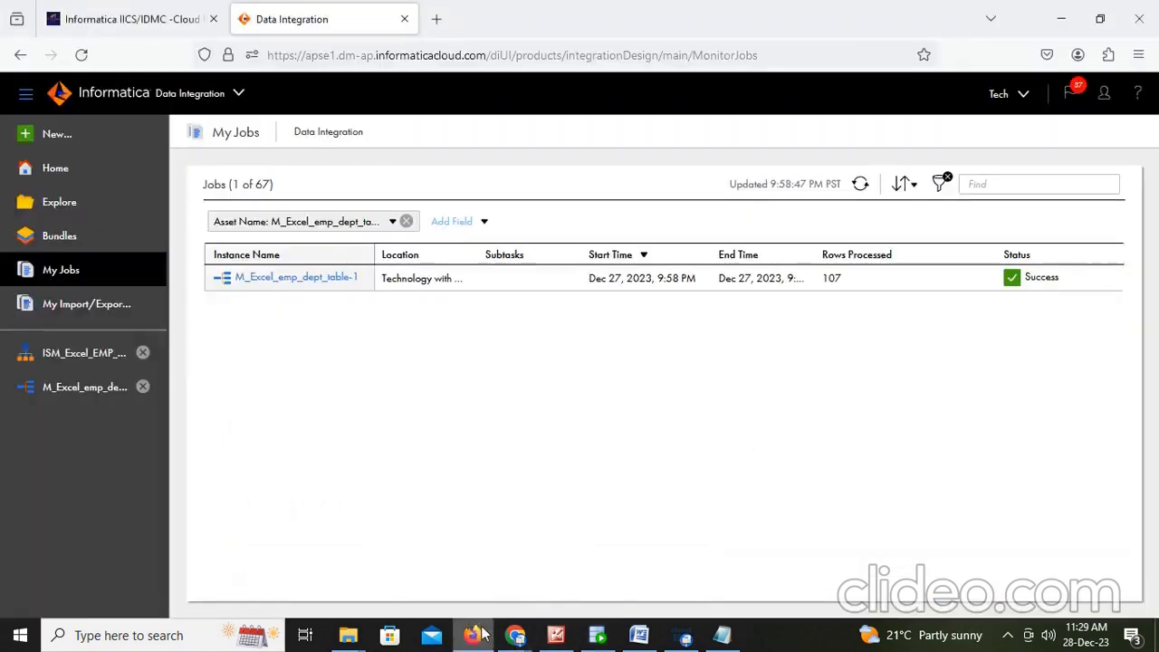
{"action": "left_click", "coordinate": [63, 388]}
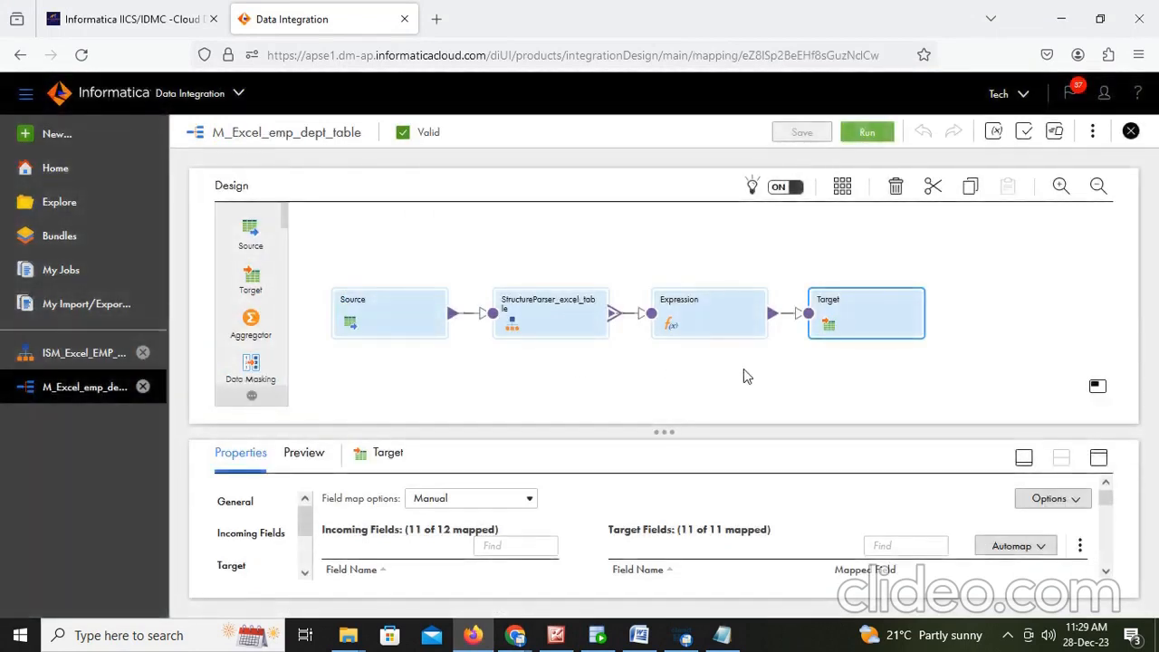
{"action": "left_click_drag", "start_coordinate": [257, 288], "coordinate": [836, 375]}
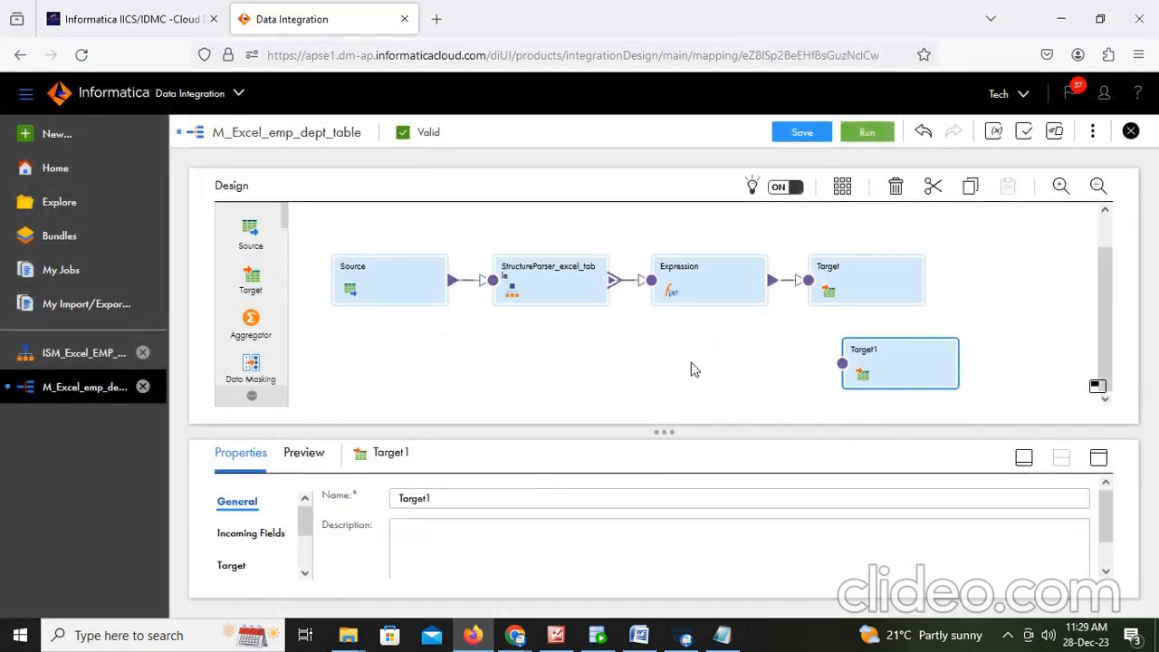
{"action": "left_click_drag", "start_coordinate": [610, 286], "coordinate": [835, 369]}
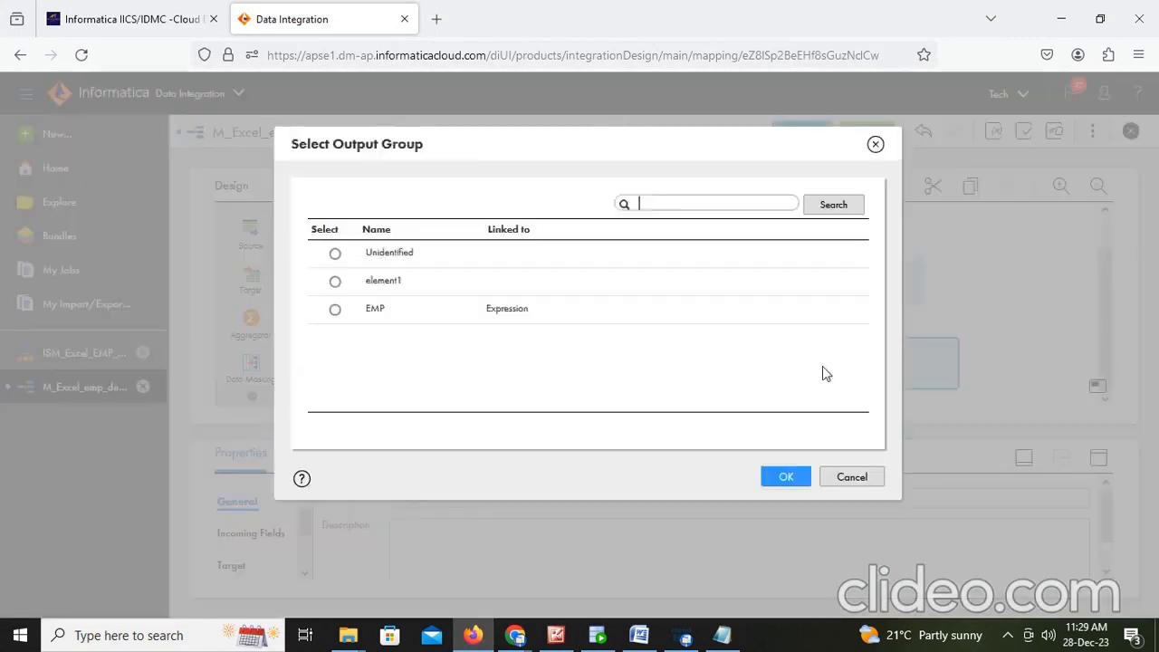
{"action": "left_click", "coordinate": [335, 282]}
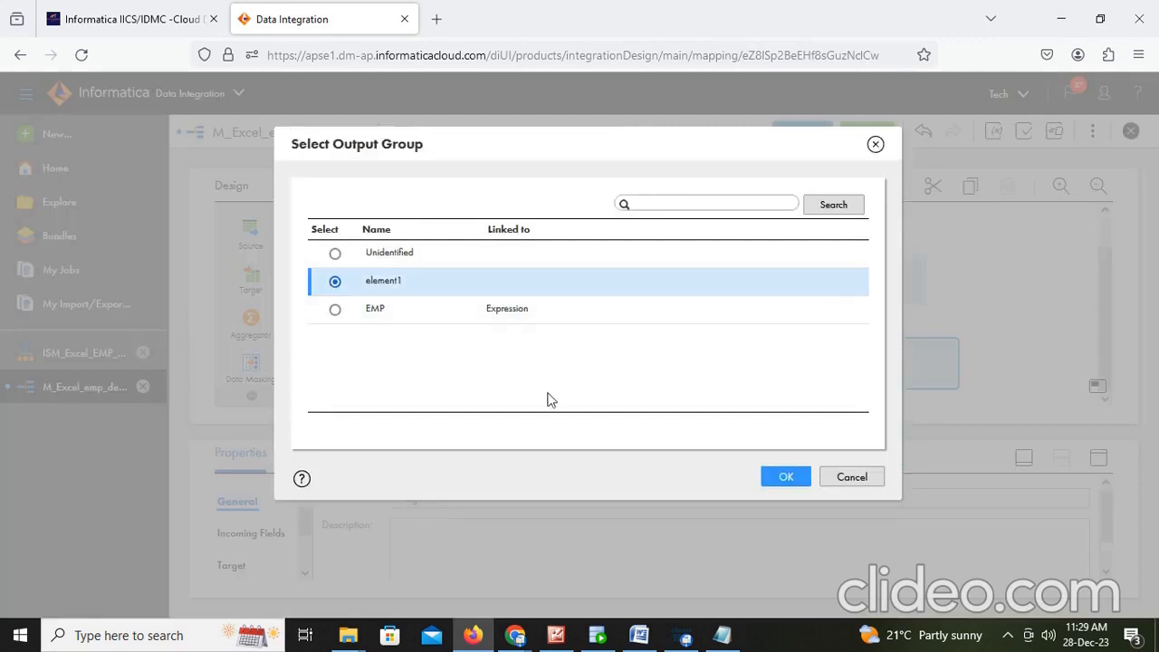
{"action": "left_click", "coordinate": [796, 477]}
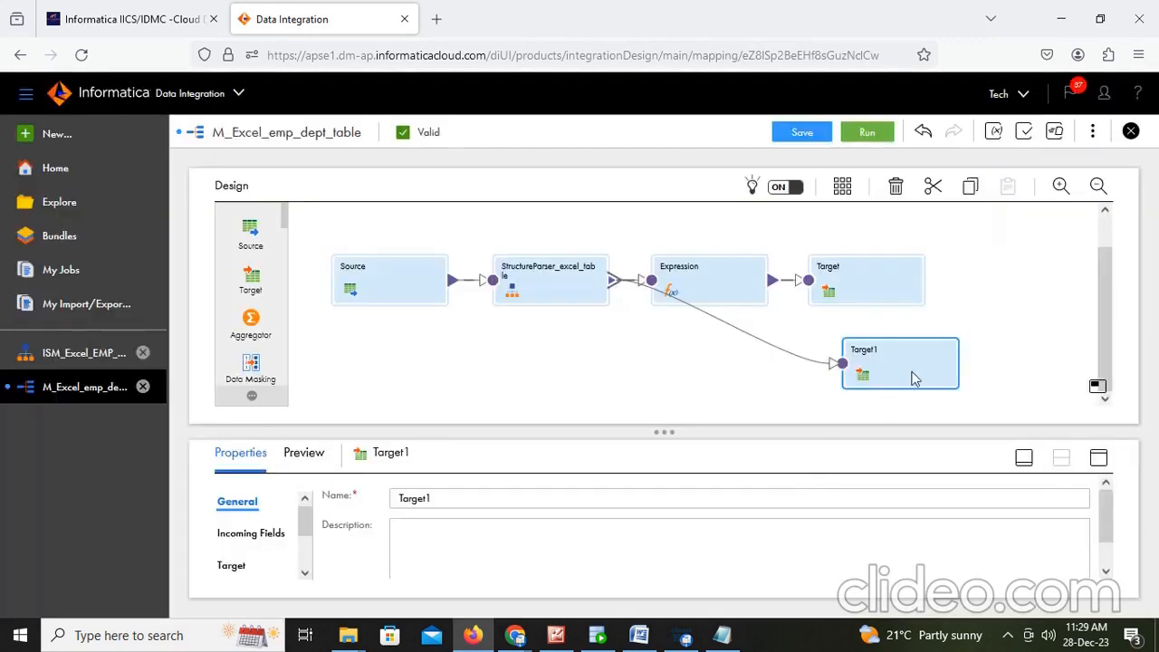
Step: Rename the new target to dept and review its incoming fields
{"action": "left_click", "coordinate": [1098, 458]}
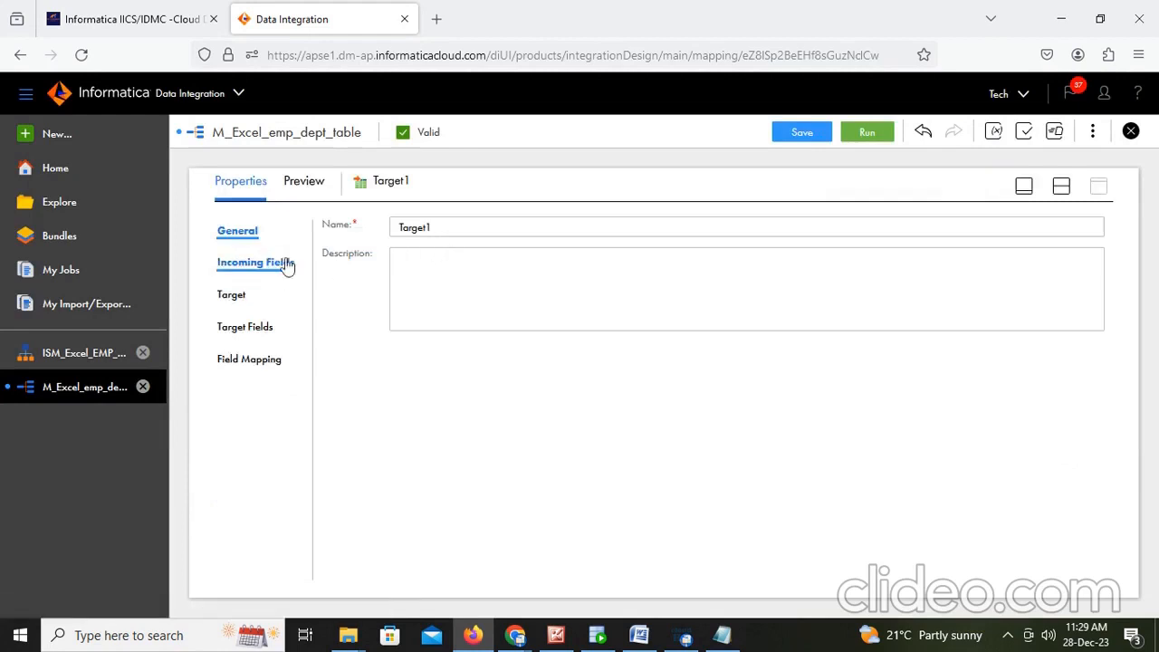
{"action": "left_click_drag", "start_coordinate": [449, 225], "coordinate": [353, 230]}
{"action": "type", "text": "dept"}
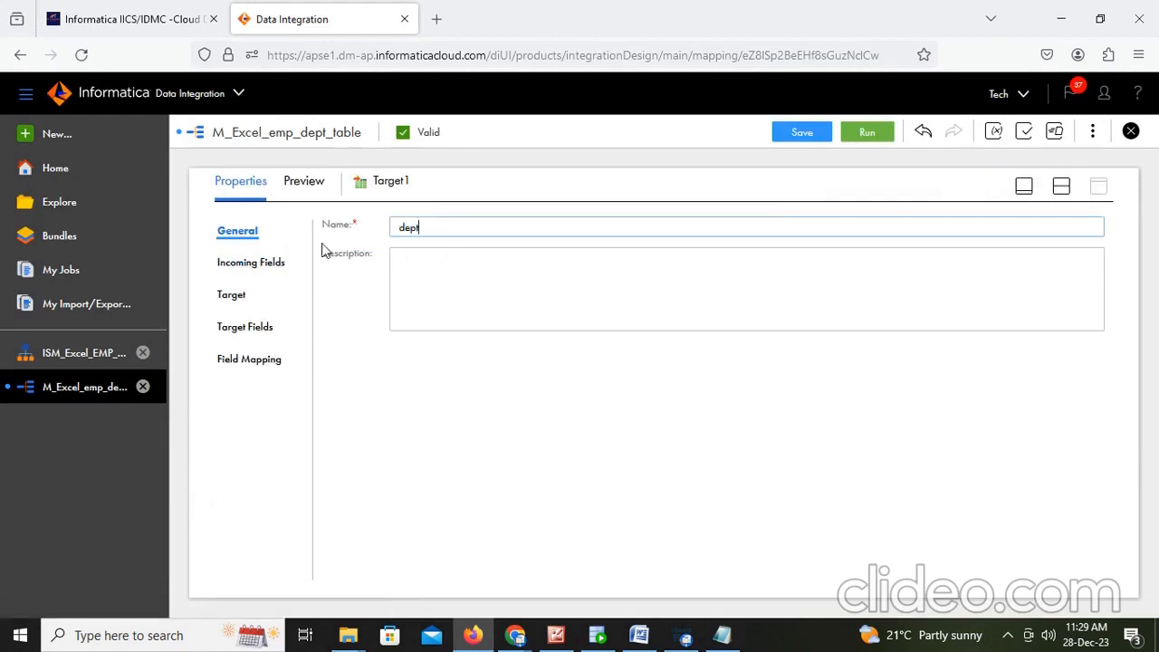
{"action": "left_click", "coordinate": [268, 263]}
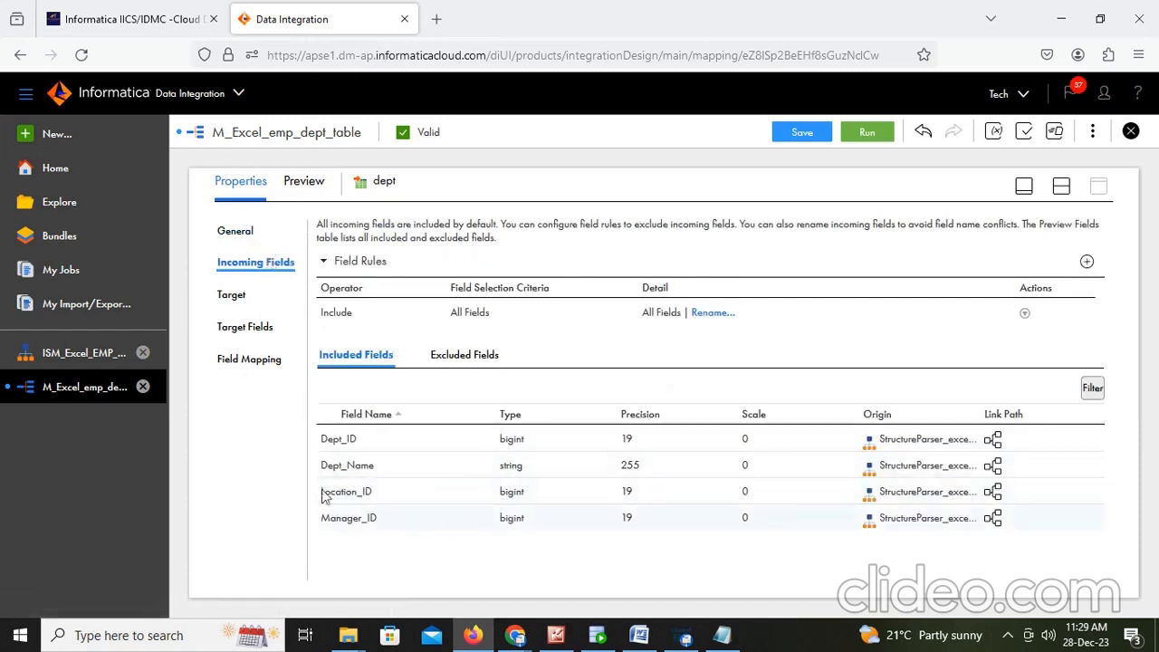
Step: Set the dept target's connection to Oracle_Tgt_desktop and, searching for "dep", choose the existing DEPARTMENT table as its object
{"action": "left_click", "coordinate": [242, 302]}
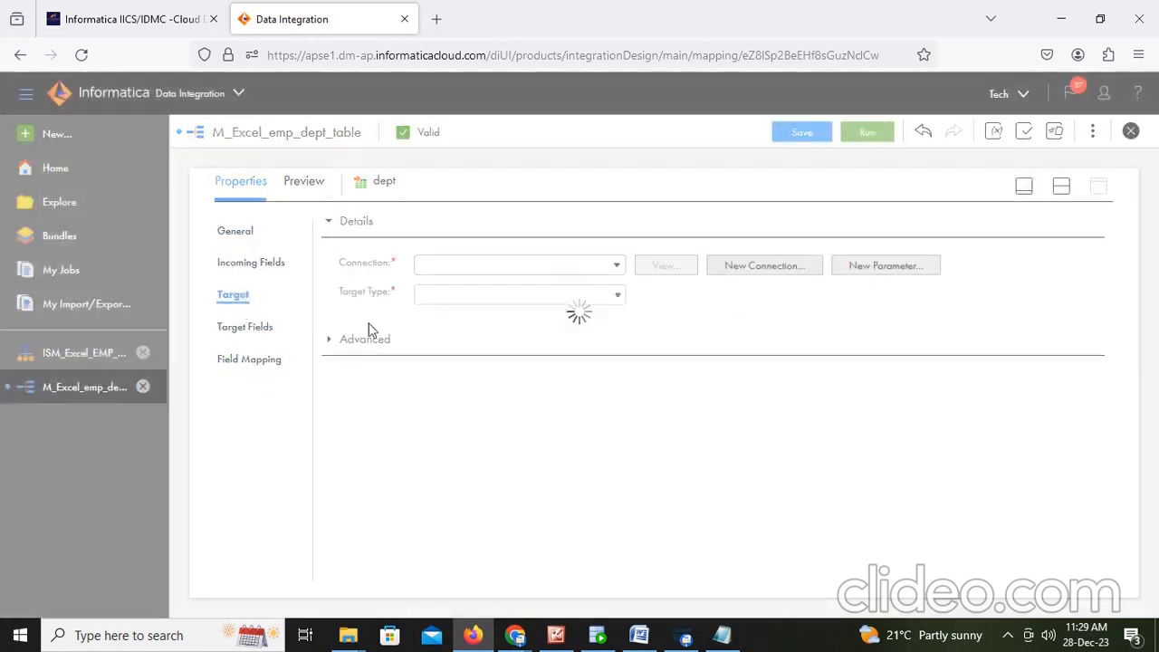
{"action": "left_click", "coordinate": [617, 269]}
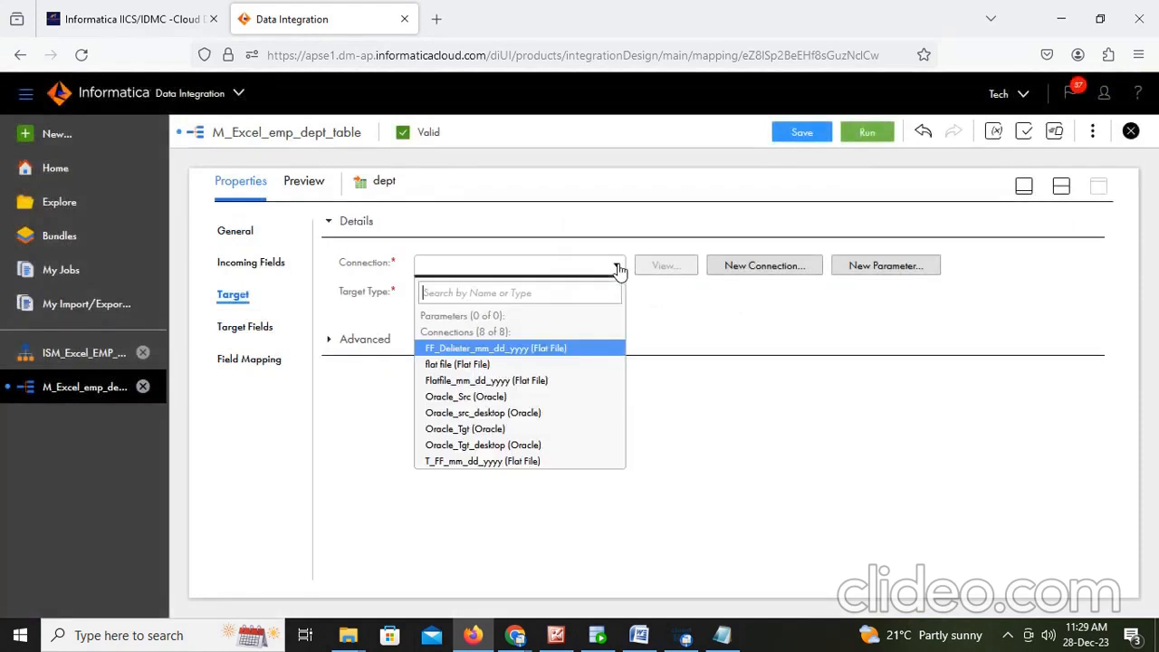
{"action": "left_click", "coordinate": [522, 450]}
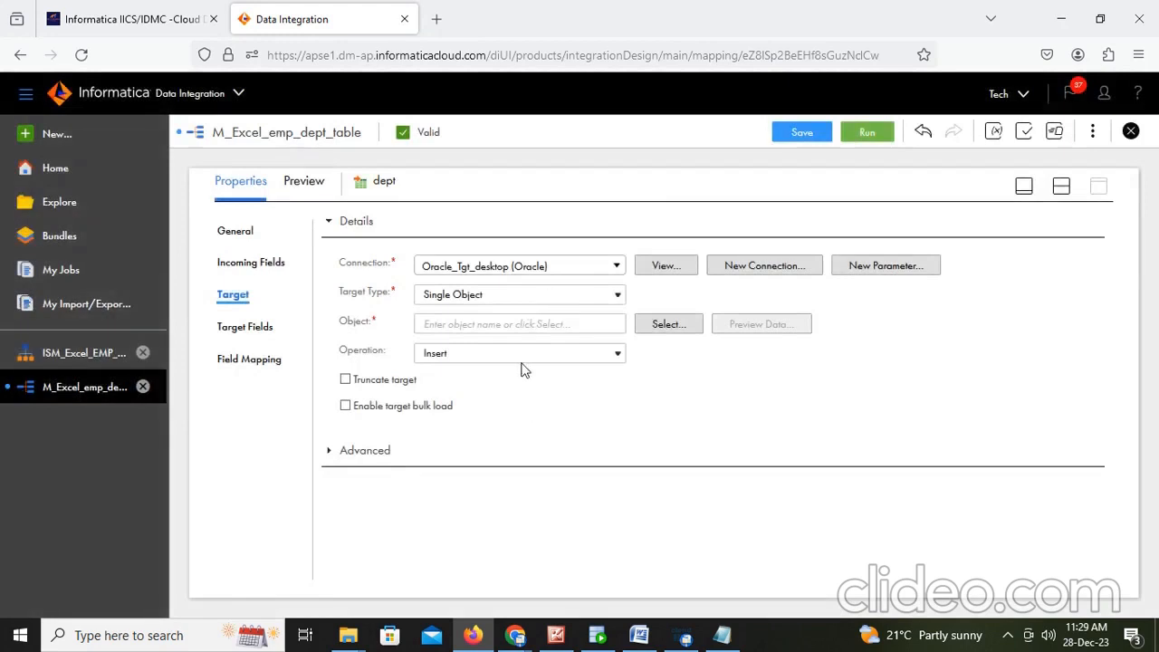
{"action": "left_click", "coordinate": [643, 326]}
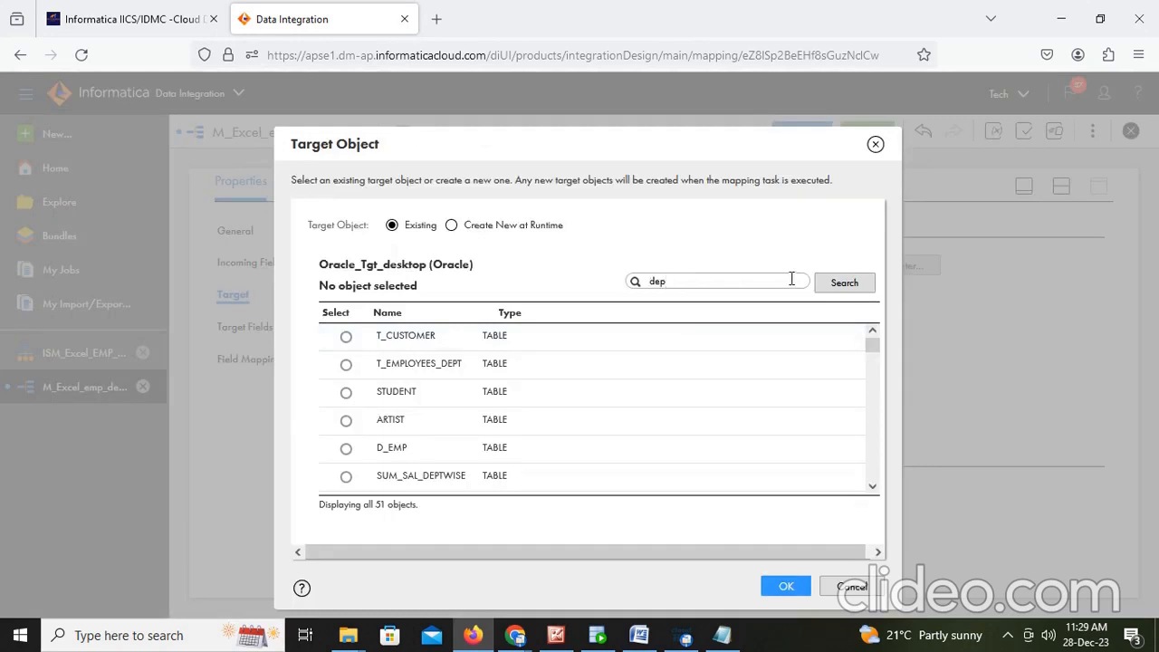
{"action": "left_click", "coordinate": [844, 283]}
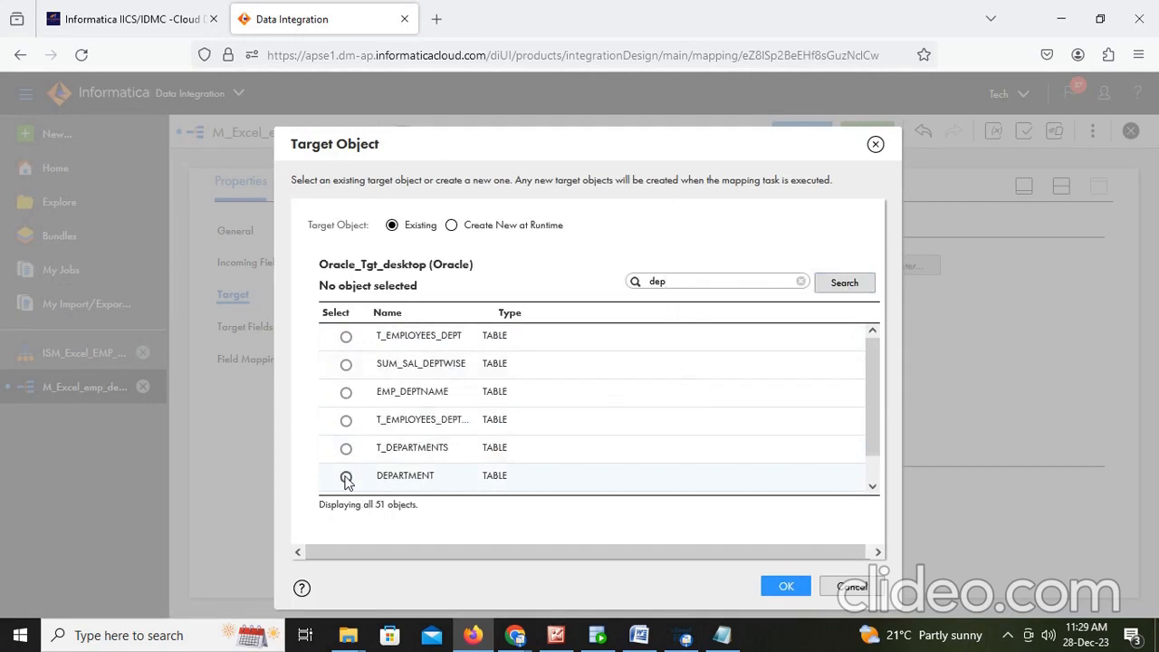
{"action": "left_click", "coordinate": [346, 477]}
{"action": "left_click", "coordinate": [781, 585]}
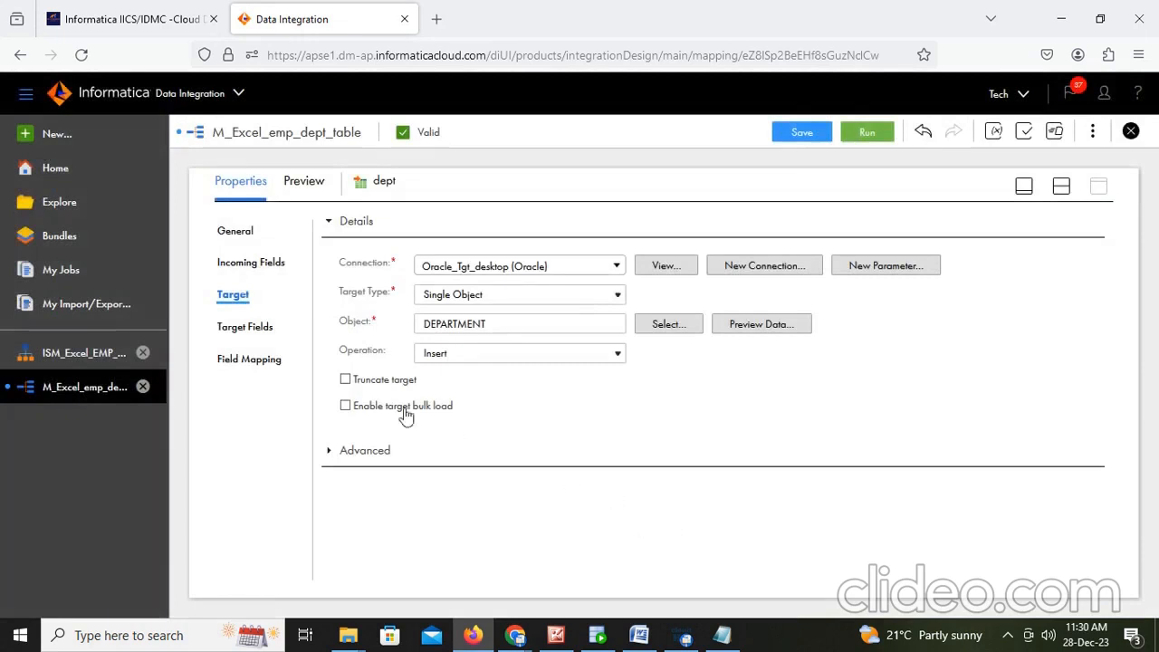
Step: Map the dept target's fields automatically with Smart Map and save the mapping
{"action": "left_click", "coordinate": [256, 328]}
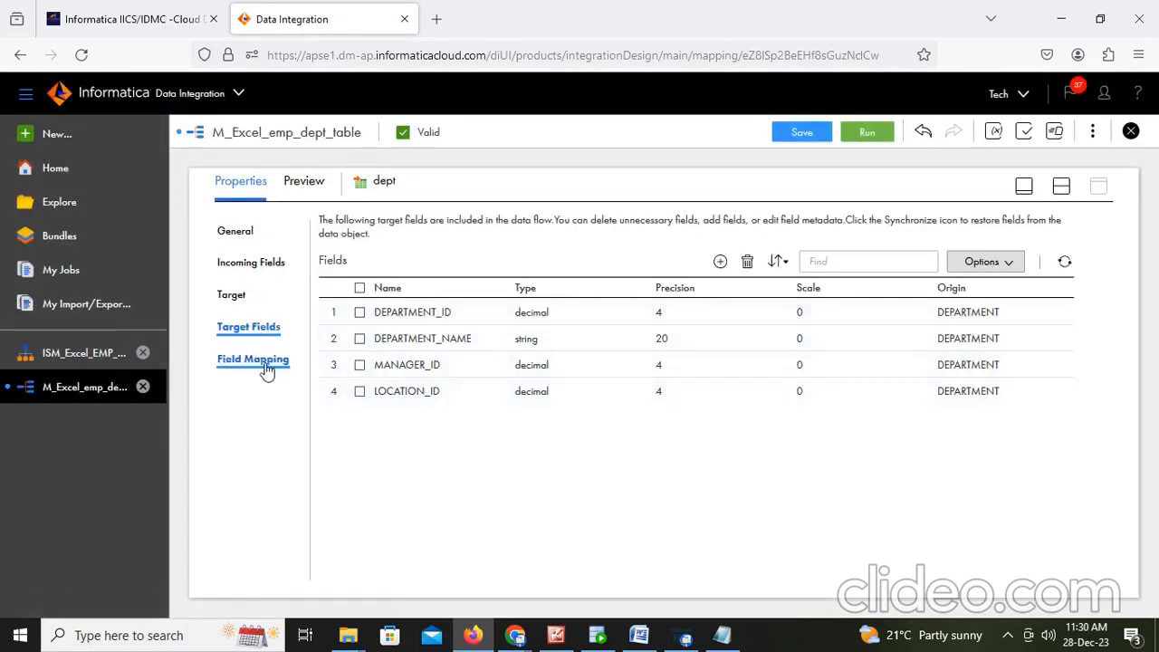
{"action": "left_click", "coordinate": [266, 367]}
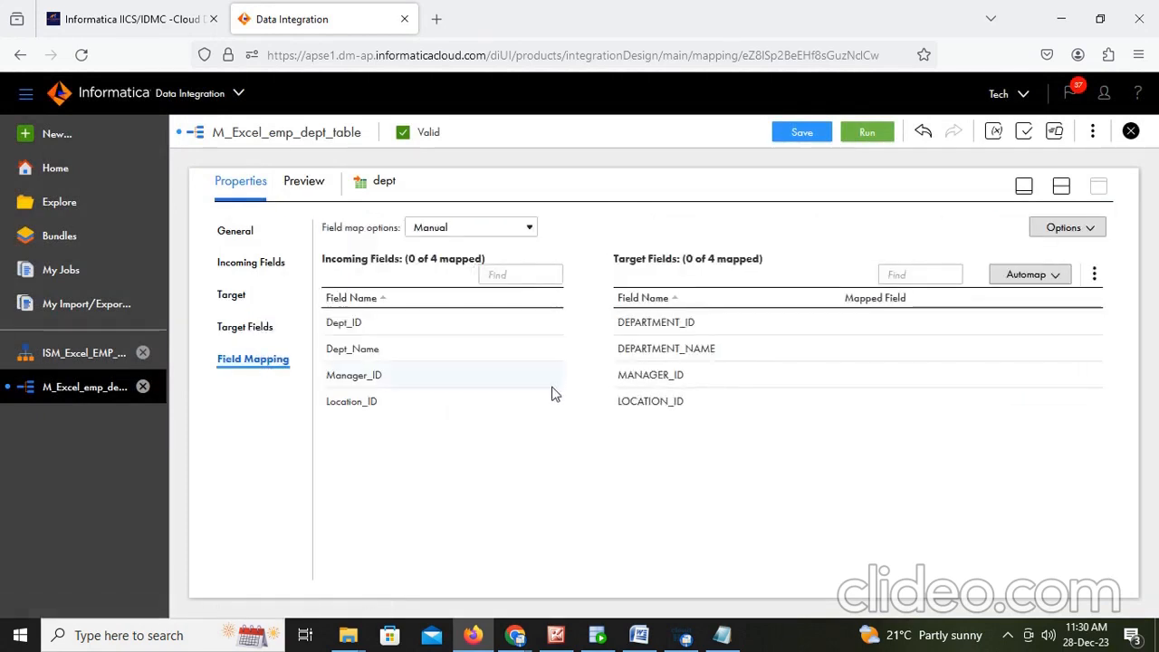
{"action": "left_click", "coordinate": [1044, 277]}
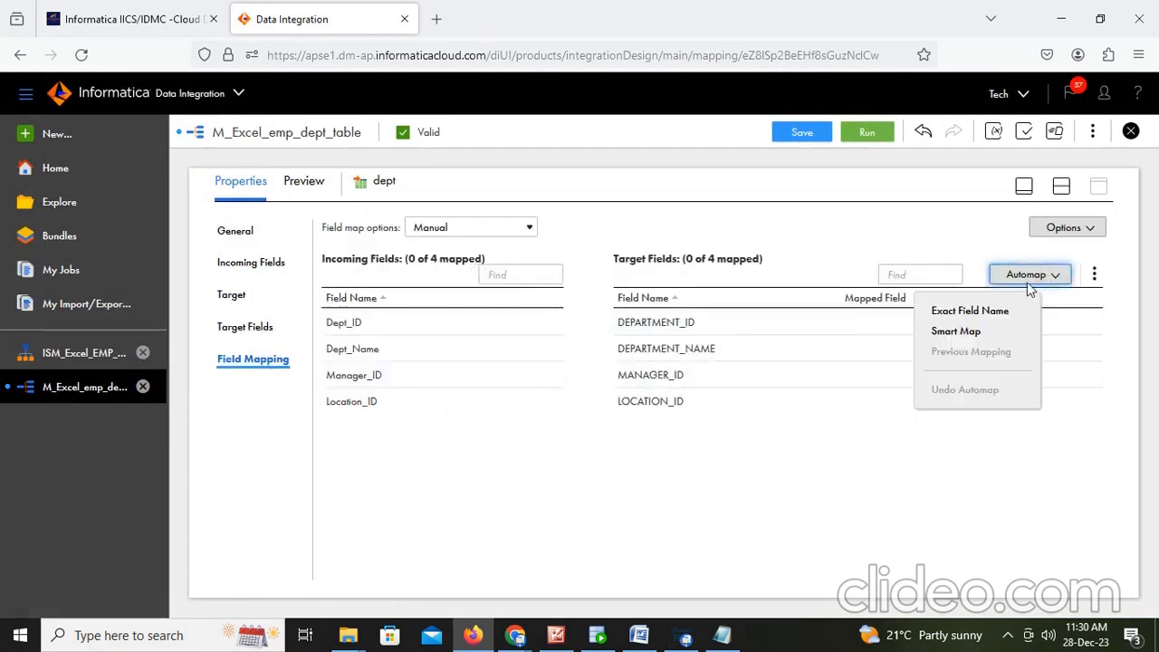
{"action": "left_click", "coordinate": [985, 333]}
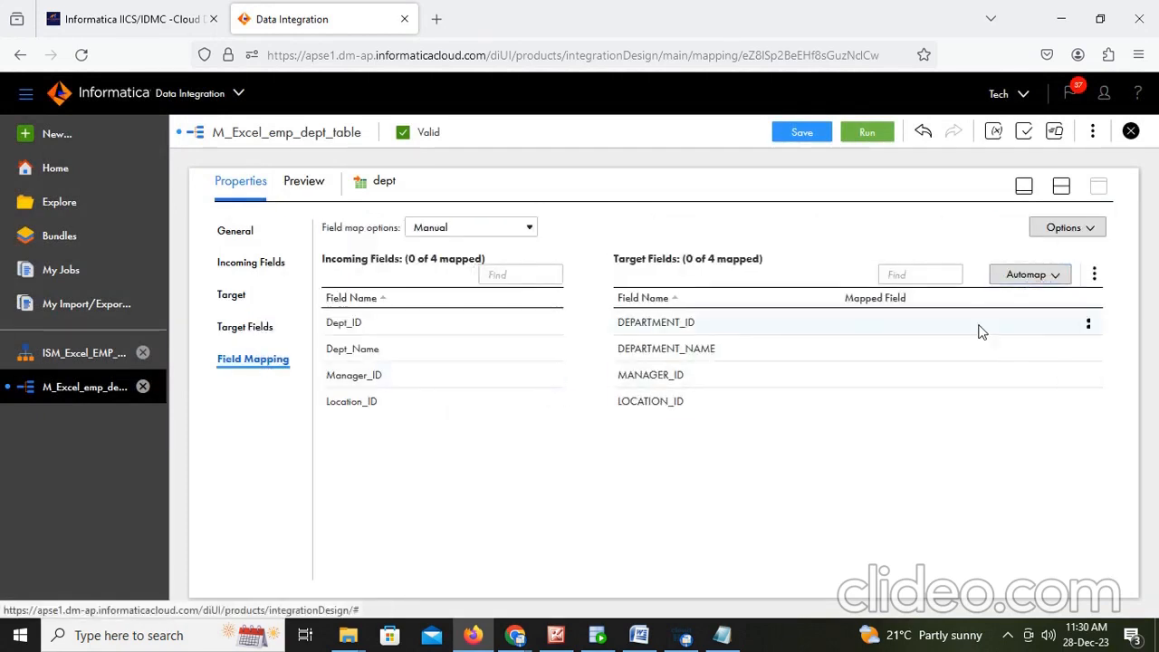
{"action": "left_click", "coordinate": [804, 133]}
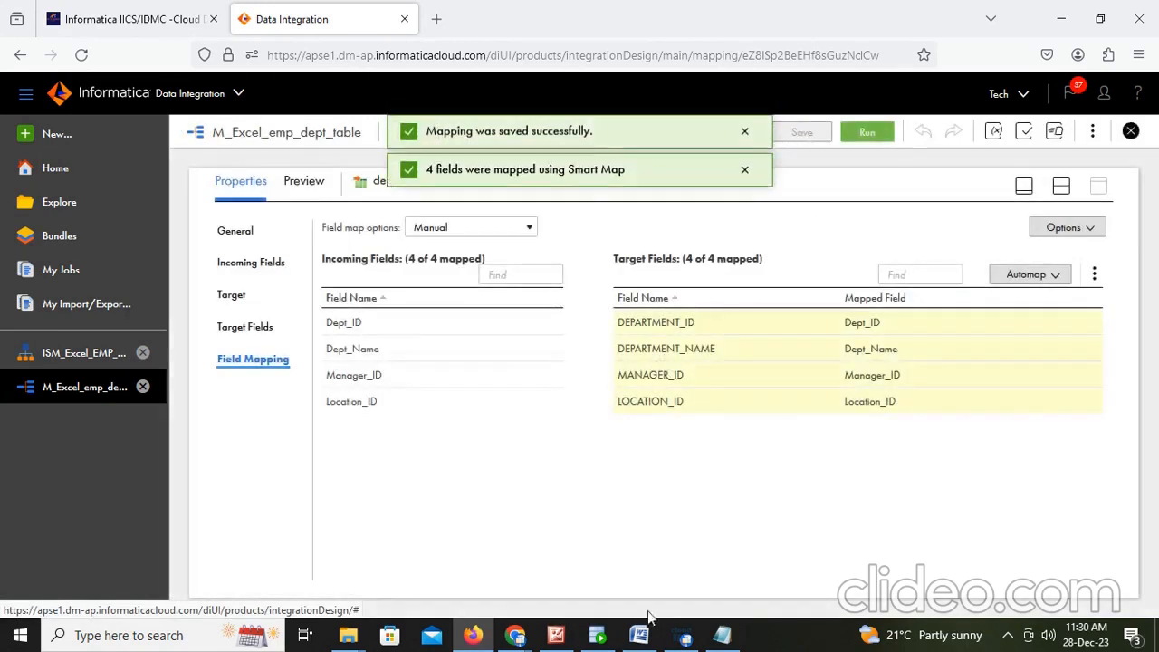
Step: Switch to SQL Developer, then add and run the statement "truncate table department;" in the CORE worksheet
{"action": "left_click", "coordinate": [555, 635]}
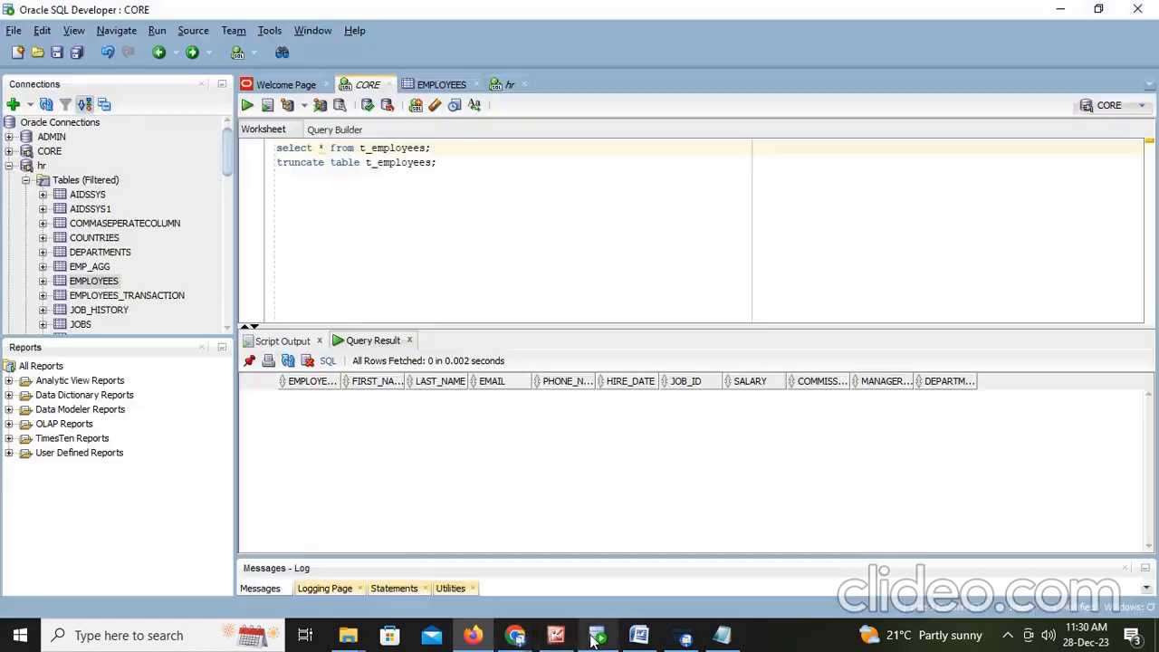
{"action": "left_click", "coordinate": [475, 163]}
{"action": "key", "text": "Return"}
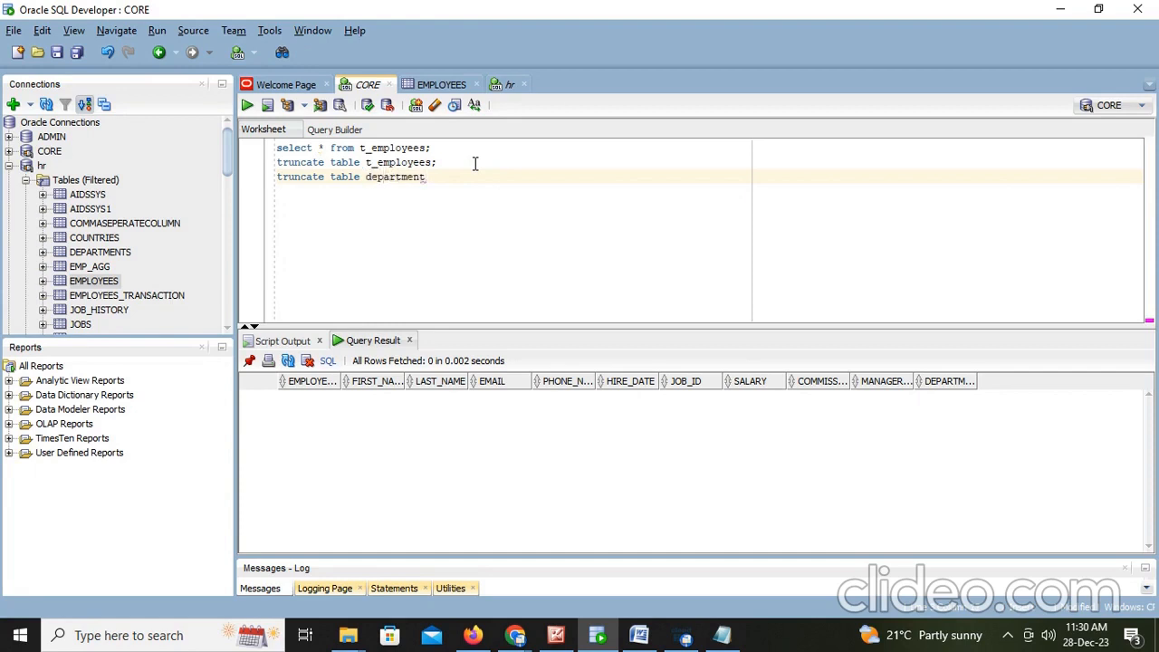
{"action": "key", "text": "F5"}
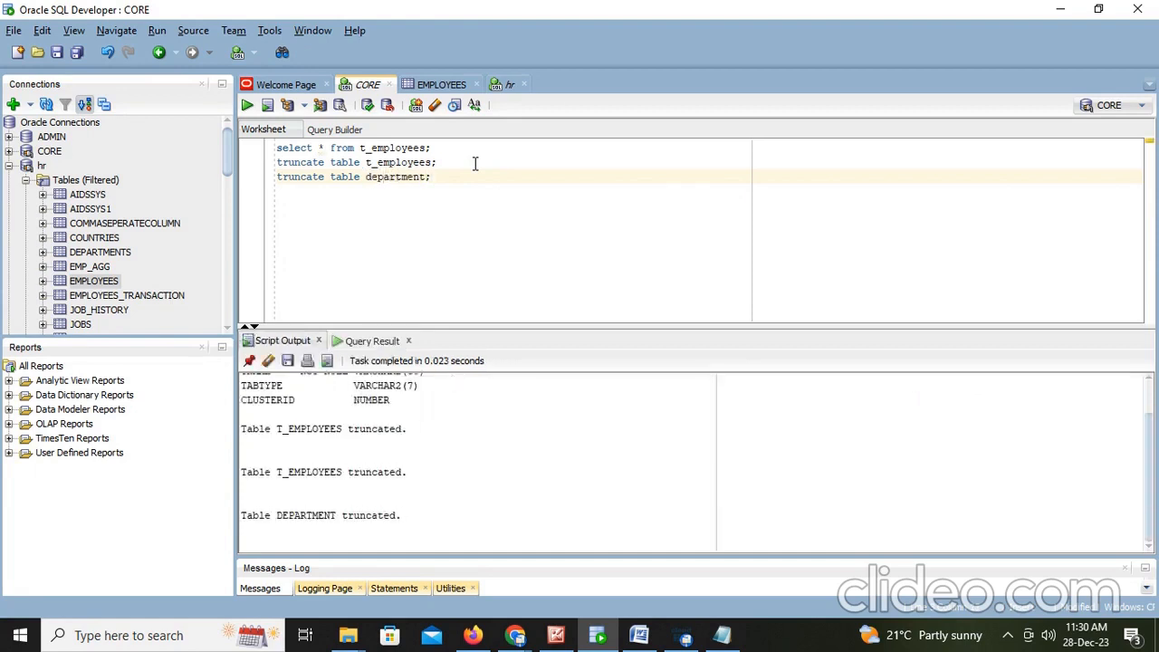
Step: Add the query "select * from department;" below the truncate statement and run it
{"action": "key", "text": "Return"}
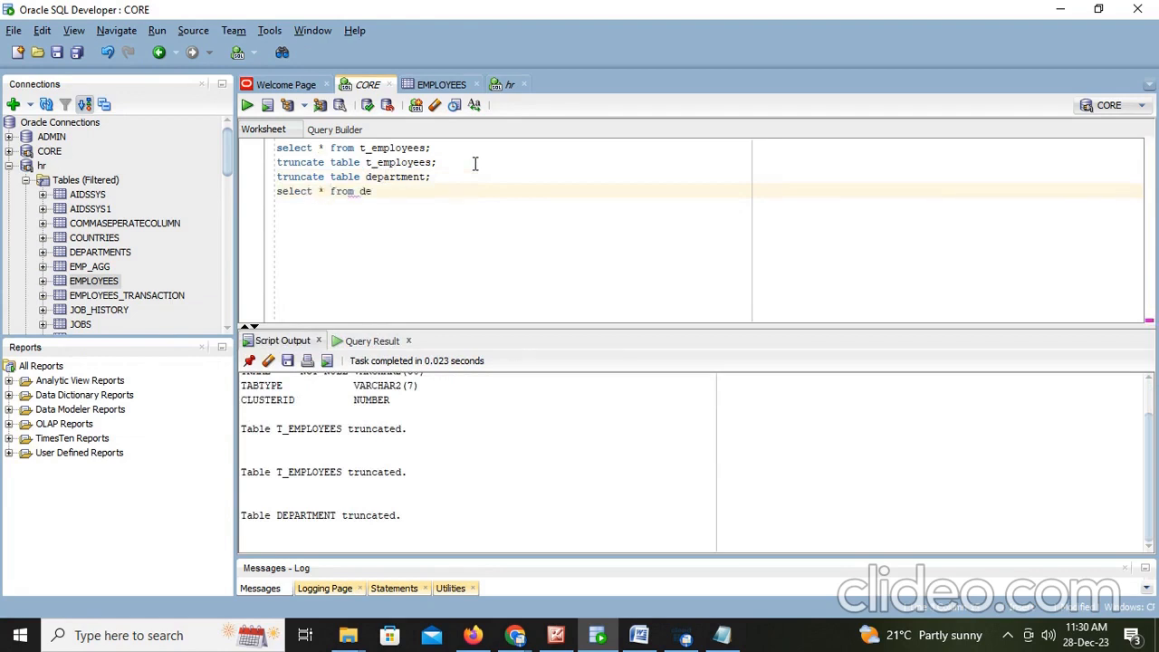
{"action": "type", "text": "select * from department;"}
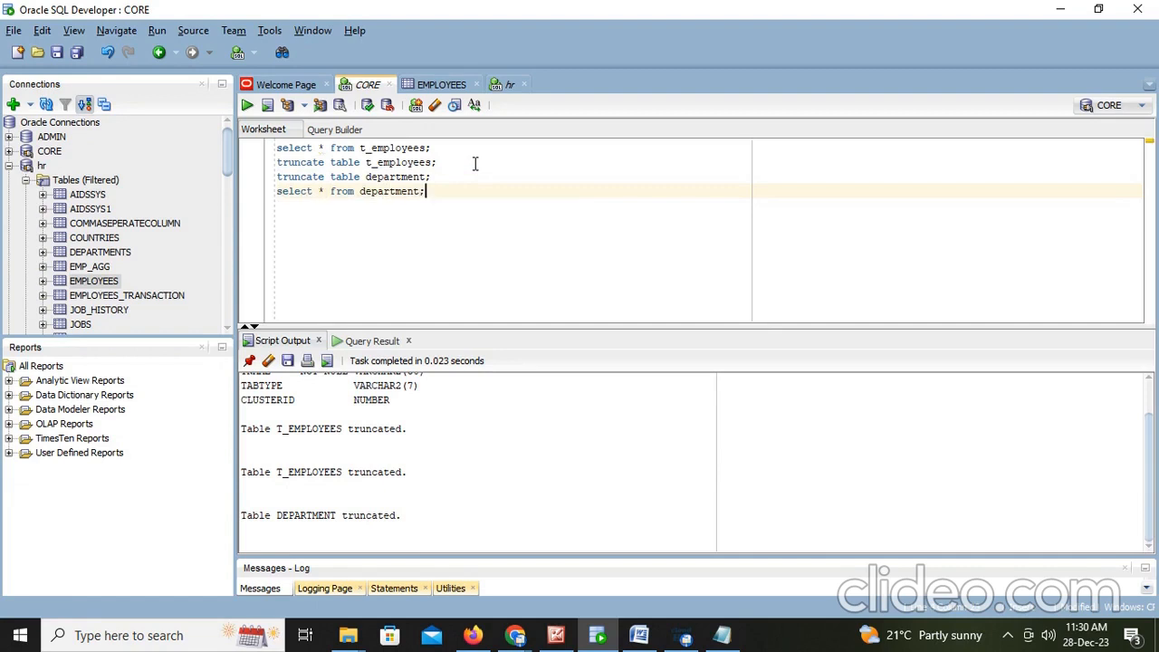
{"action": "key", "text": "ctrl+Return"}
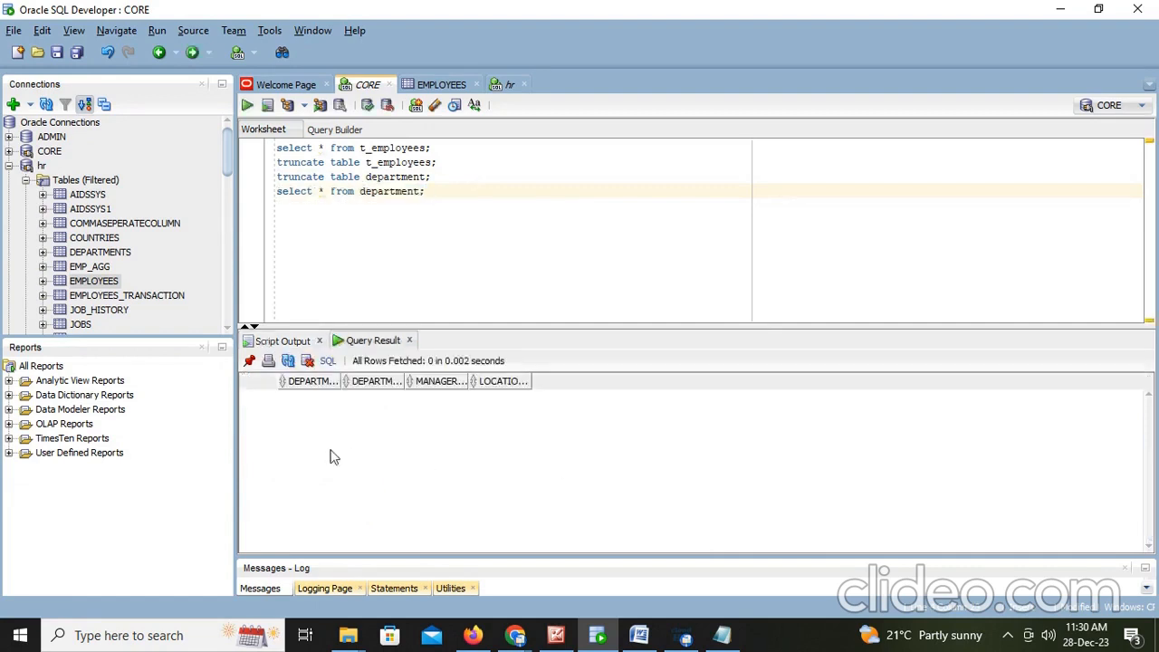
Step: Switch back to Informatica and run the M_Excel_emp_dept_table mapping on runtime environment DESKTOP-VTL1F6J
{"action": "left_click", "coordinate": [473, 636]}
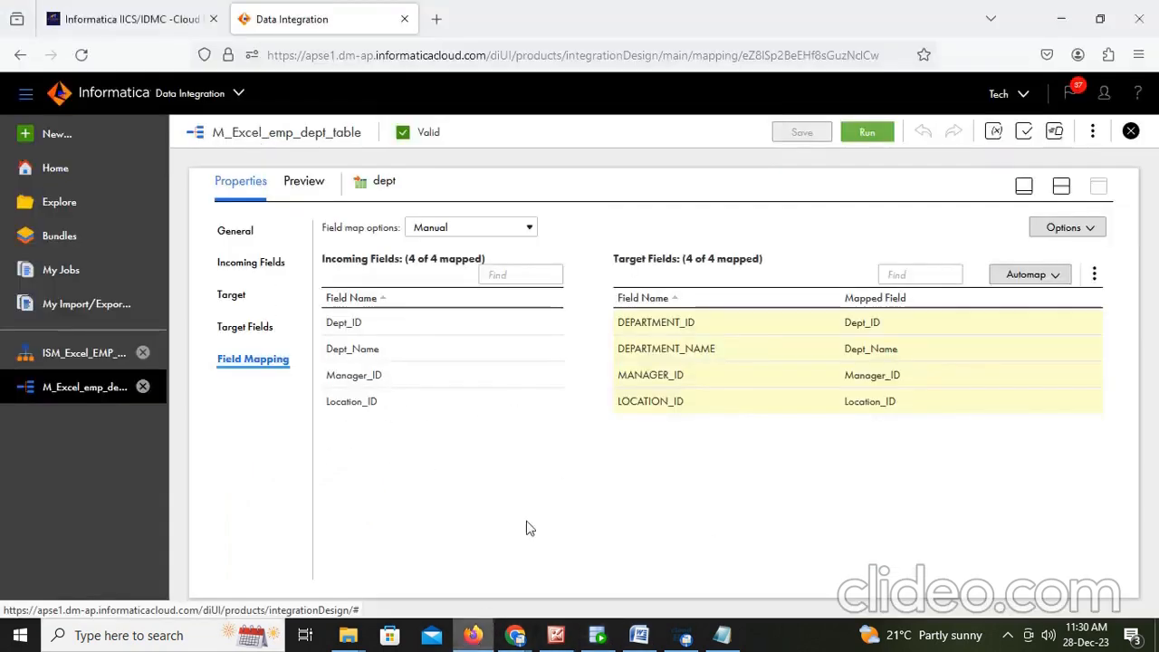
{"action": "left_click", "coordinate": [1063, 193]}
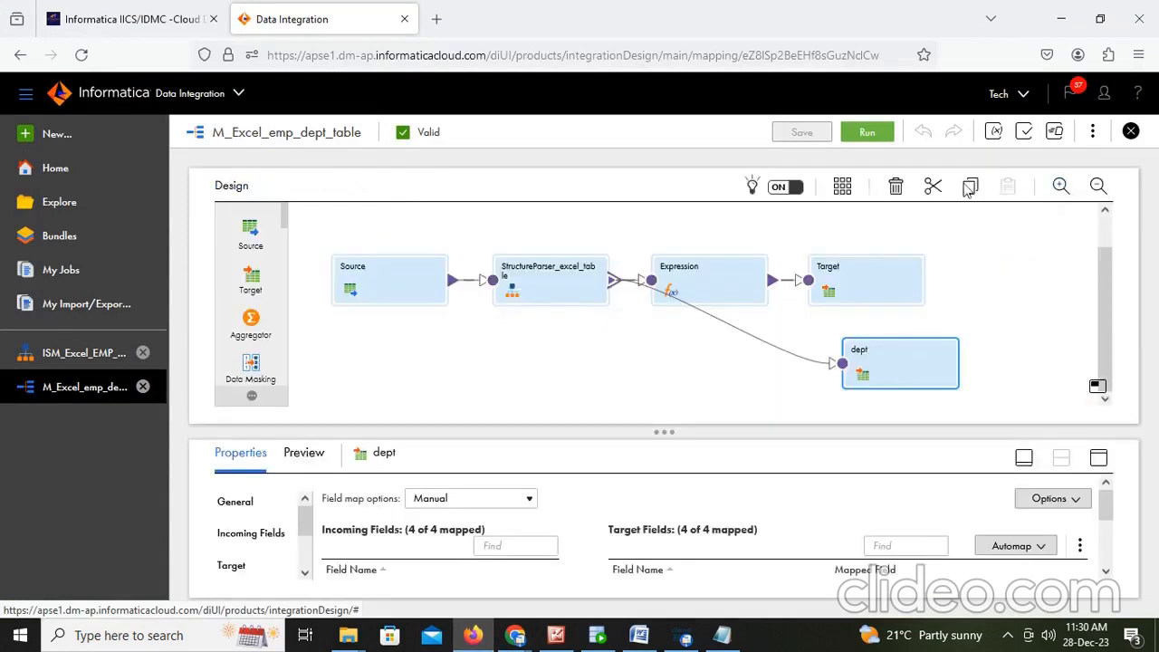
{"action": "left_click", "coordinate": [865, 134]}
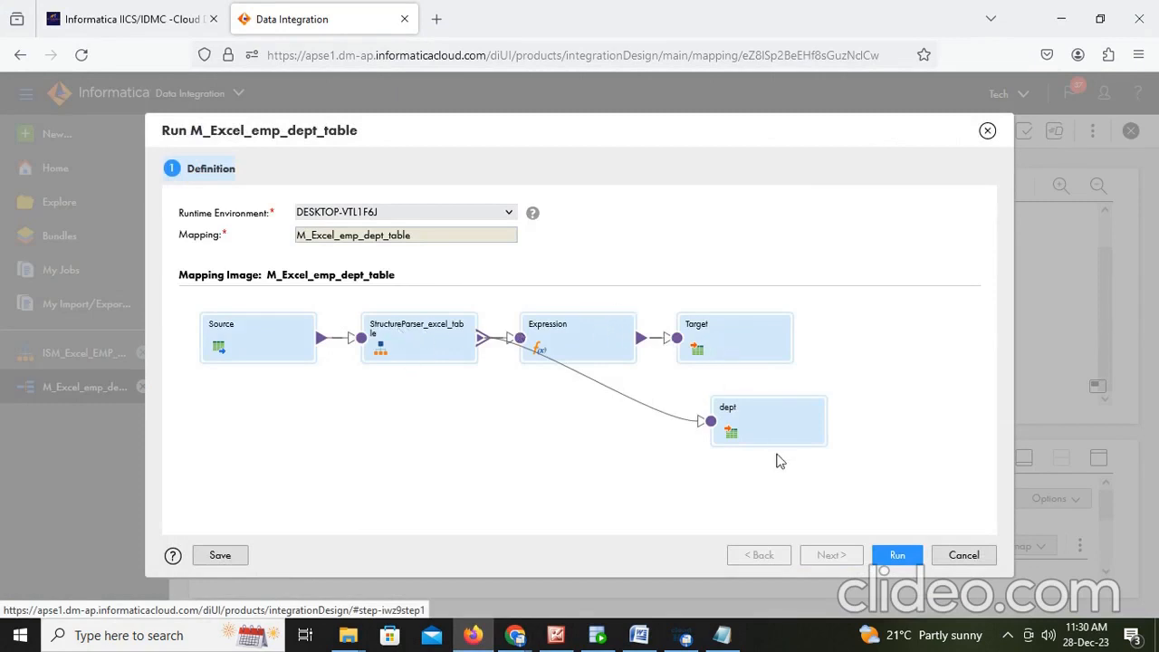
{"action": "left_click", "coordinate": [899, 555]}
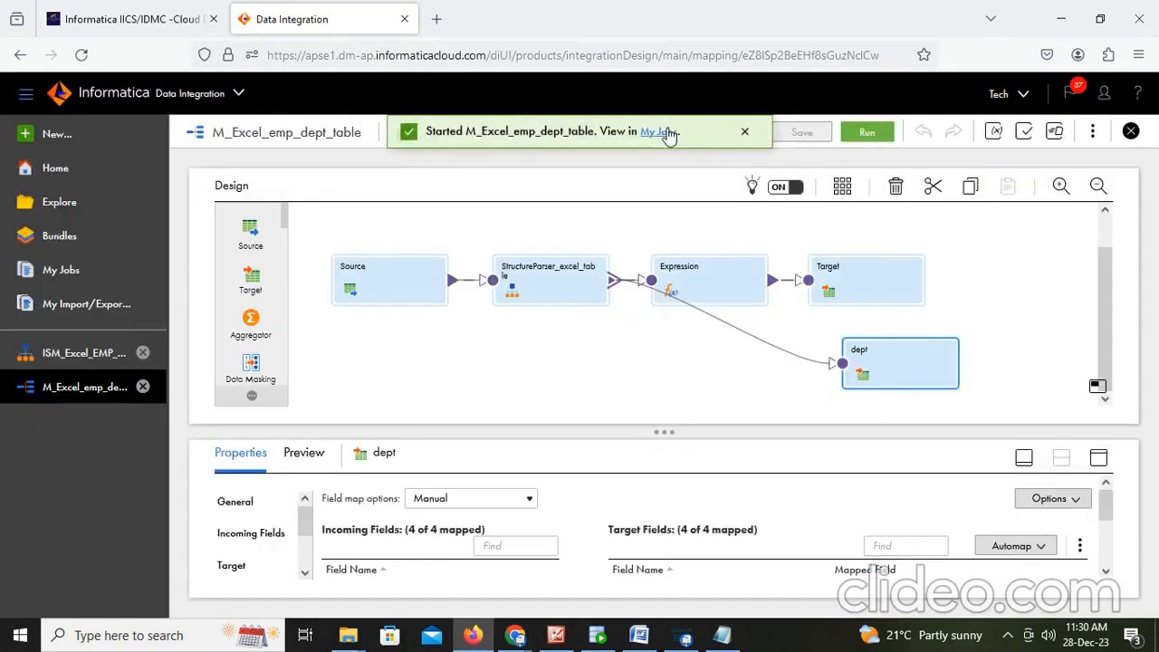
Step: Open the job list for the started mapping and refresh it until the M_Excel_emp_dept_table-2 run finishes
{"action": "left_click", "coordinate": [663, 132]}
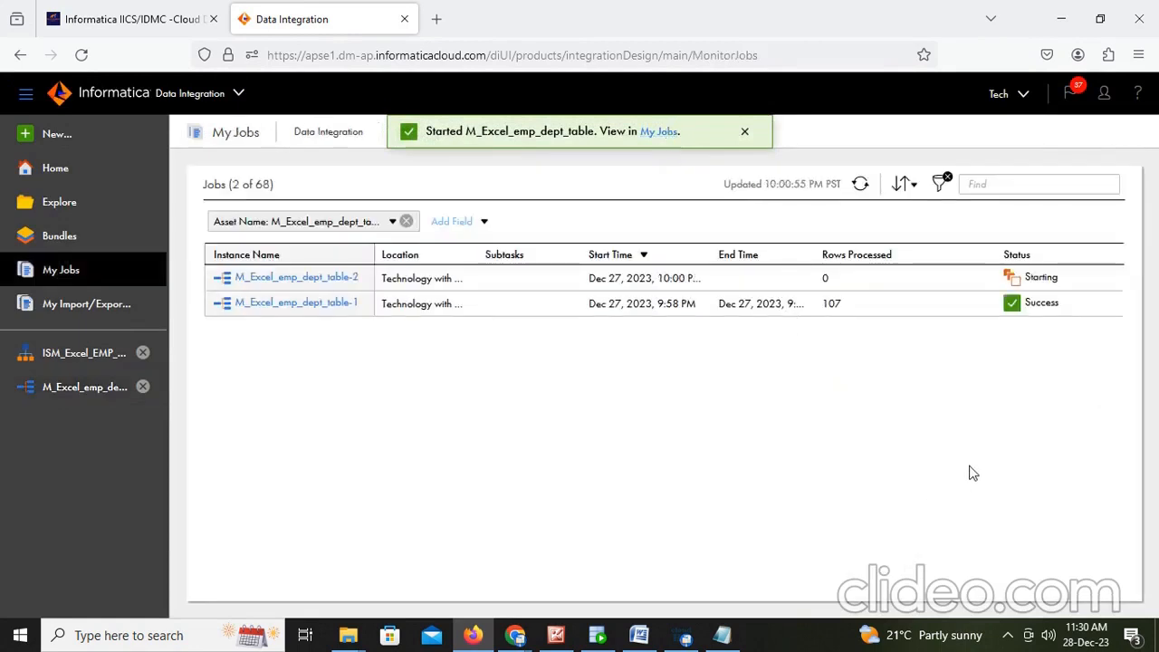
{"action": "right_click", "coordinate": [831, 365]}
{"action": "left_click", "coordinate": [795, 387]}
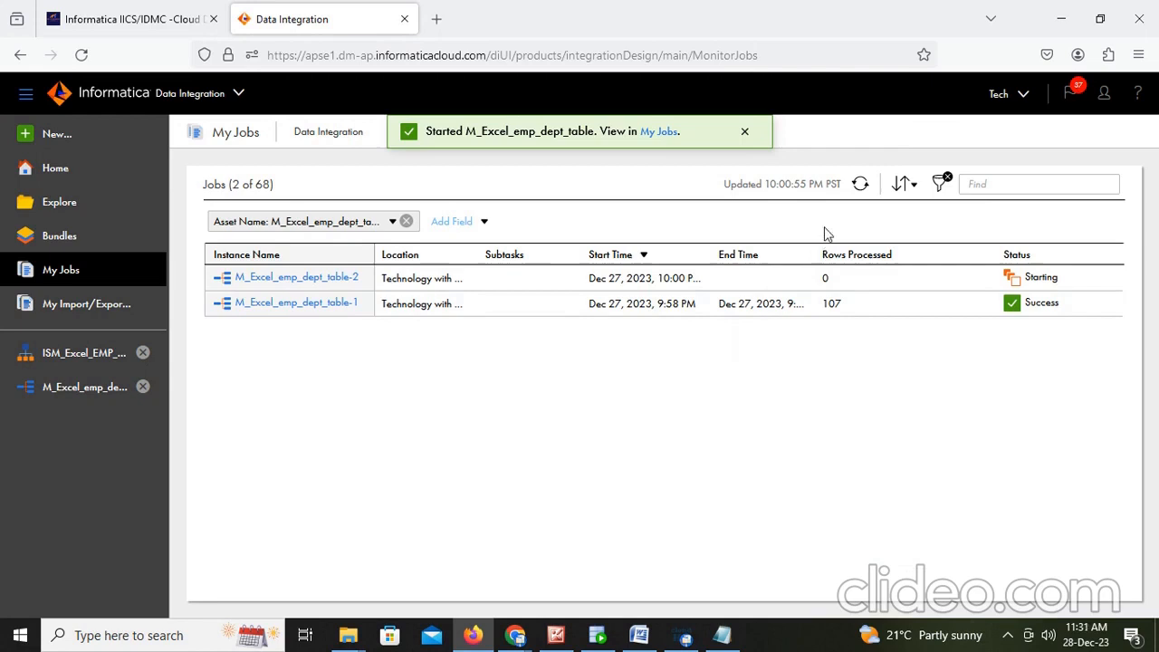
{"action": "left_click", "coordinate": [861, 186]}
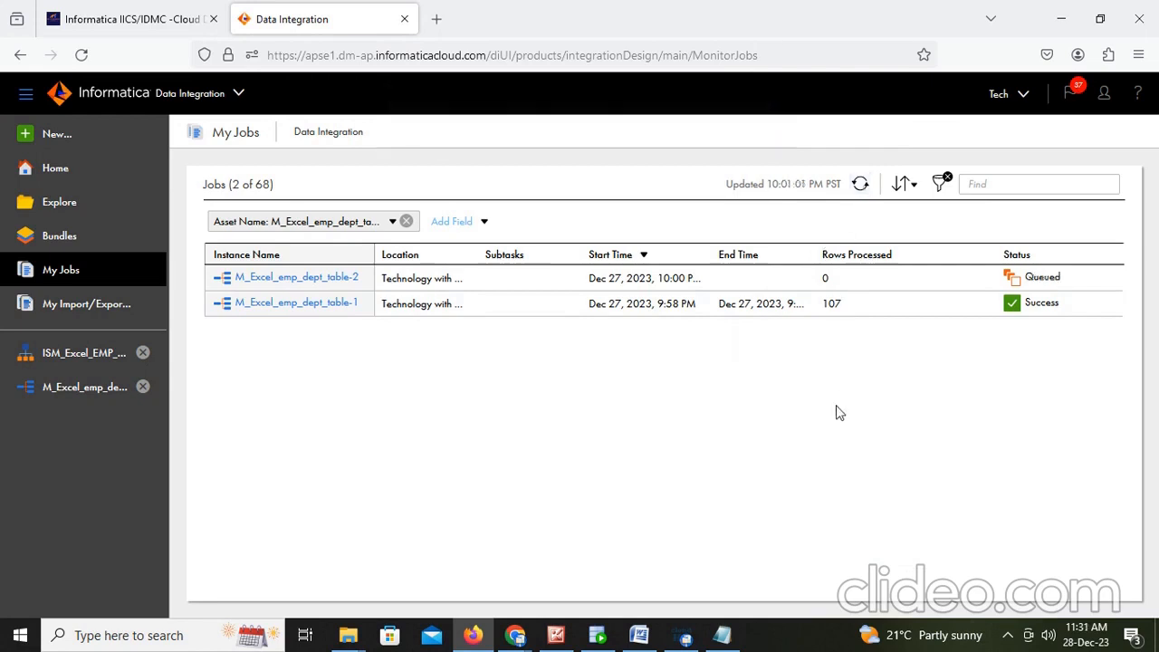
{"action": "left_click", "coordinate": [860, 186]}
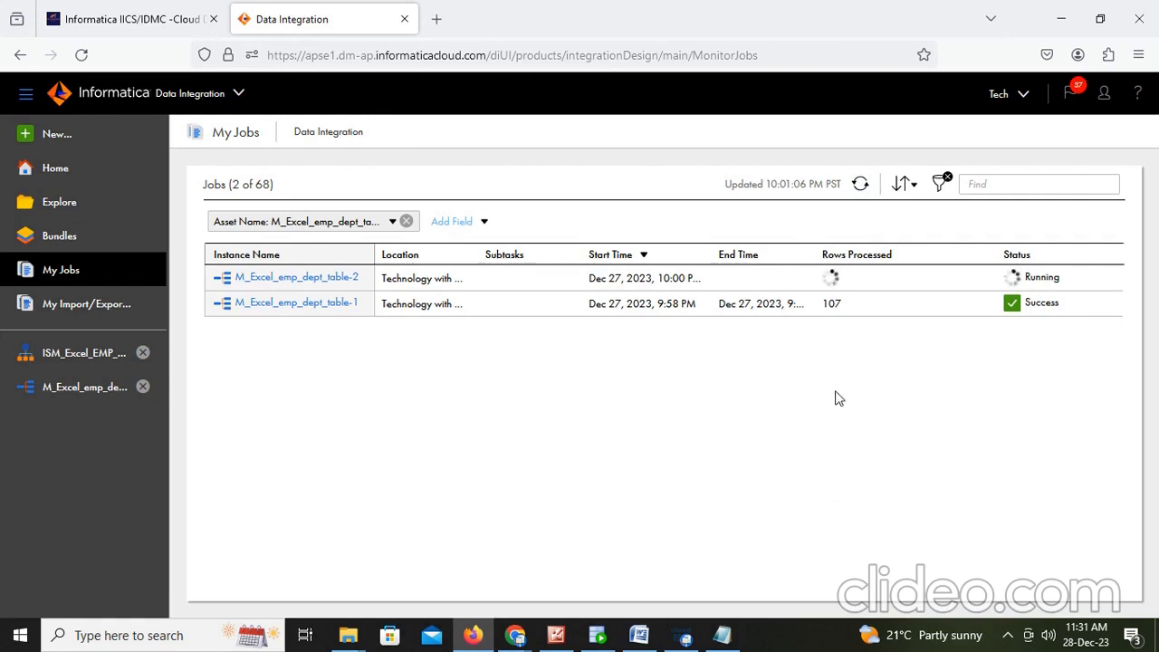
{"action": "left_click", "coordinate": [861, 184]}
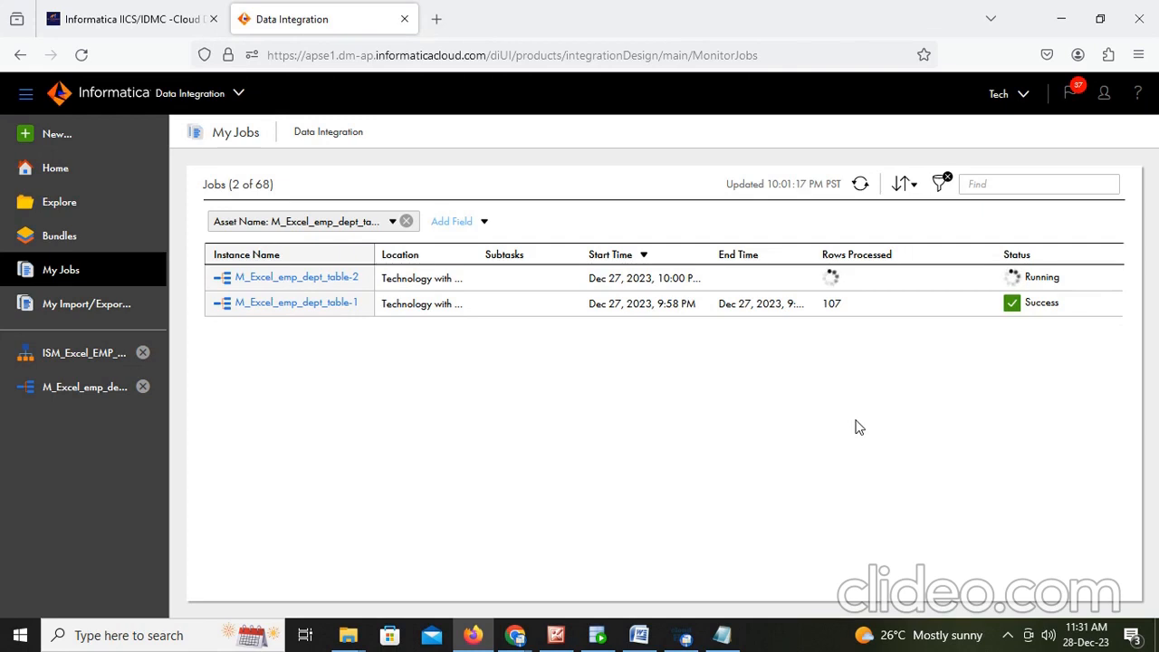
{"action": "left_click", "coordinate": [861, 186]}
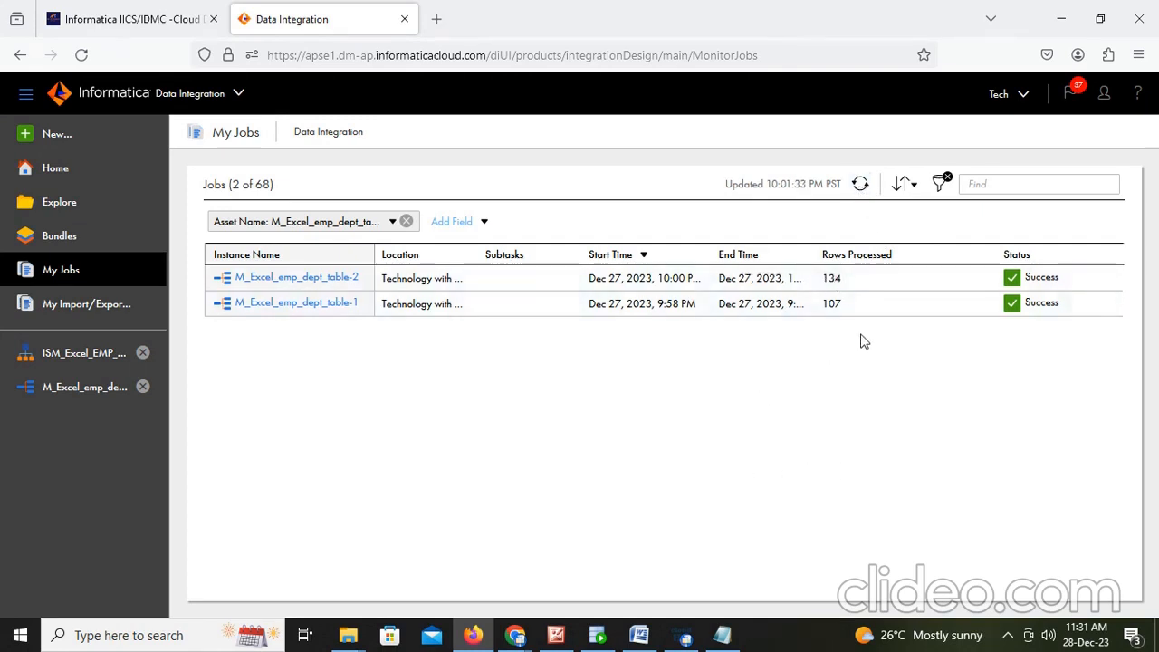
Step: Switch to SQL Developer, rerun "select * from t_employees;" and look through the loaded employee rows
{"action": "left_click", "coordinate": [597, 635]}
{"action": "left_click", "coordinate": [451, 150]}
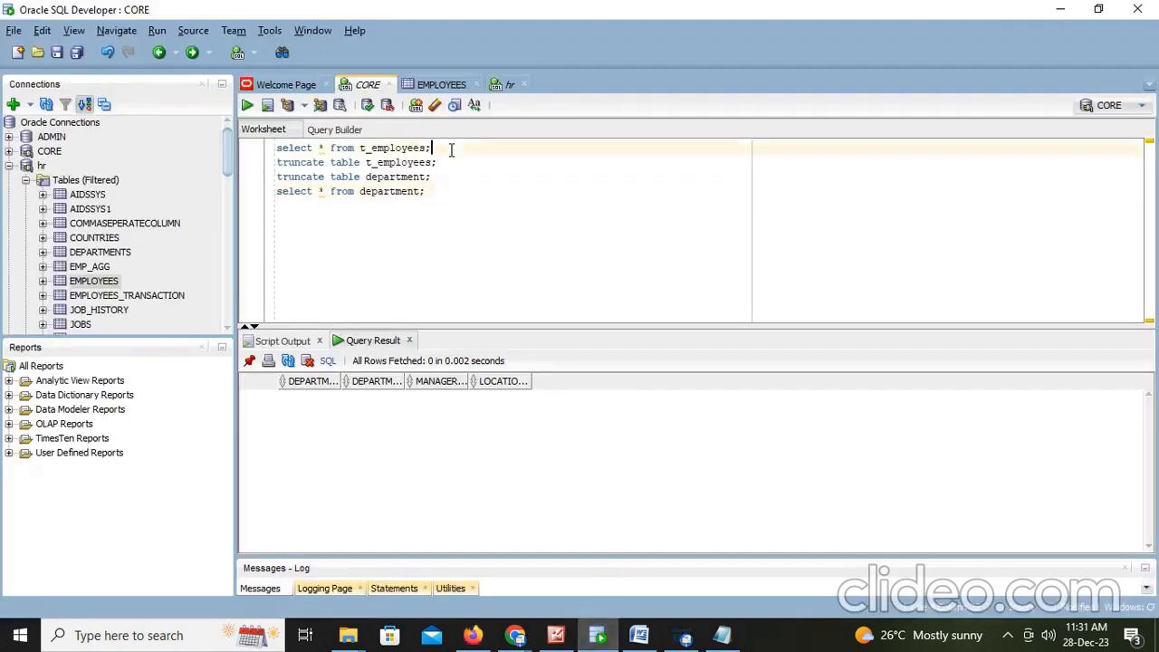
{"action": "key", "text": "ctrl+Return"}
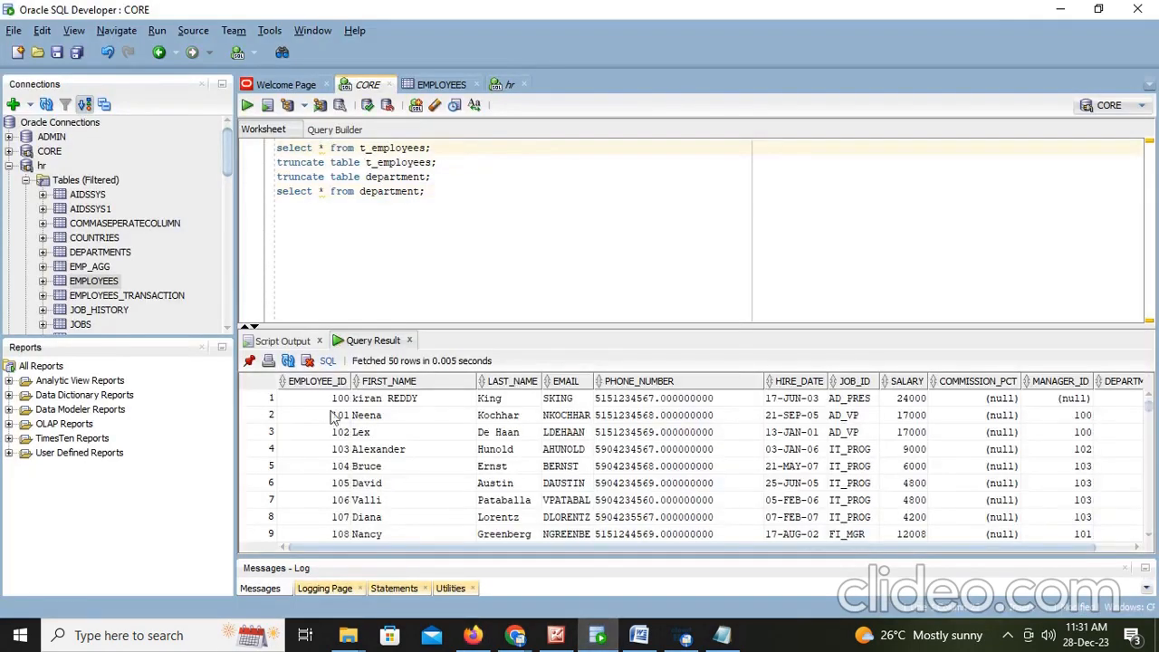
{"action": "scroll", "coordinate": [333, 416], "scroll_direction": "down", "scroll_amount": 2}
{"action": "scroll", "coordinate": [380, 415], "scroll_direction": "up", "scroll_amount": 2}
{"action": "scroll", "coordinate": [760, 467], "scroll_direction": "down", "scroll_amount": 20}
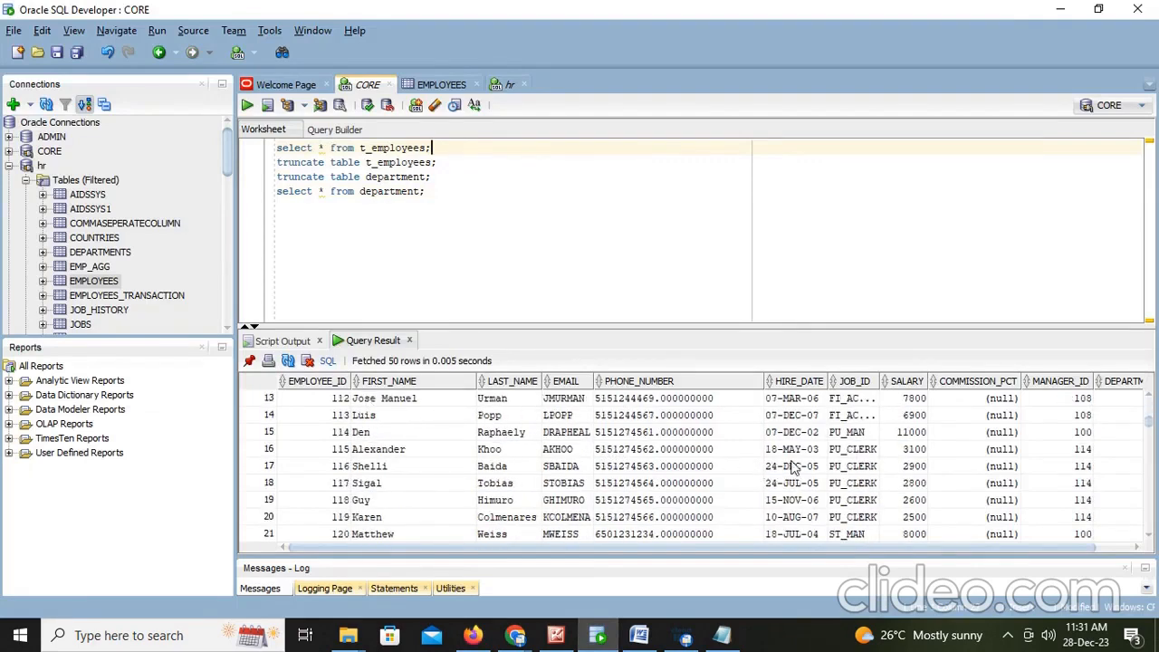
Step: Rerun "select * from department;" and look through the loaded department rows
{"action": "left_click", "coordinate": [461, 198]}
{"action": "key", "text": "ctrl+Return"}
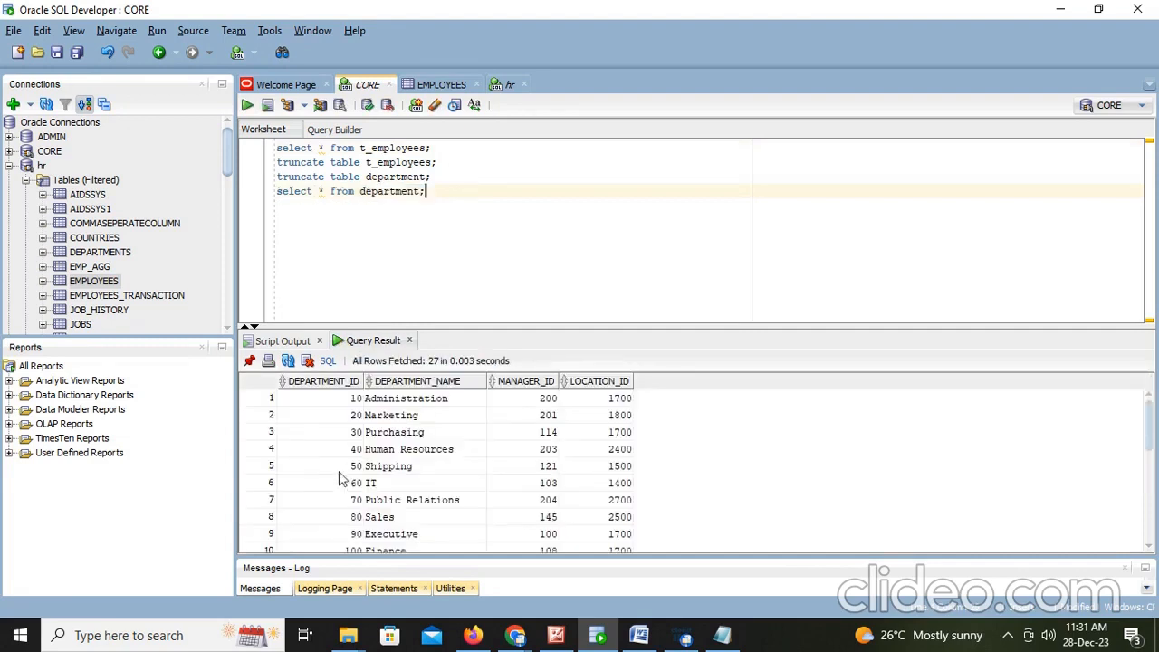
{"action": "scroll", "coordinate": [389, 474], "scroll_direction": "down", "scroll_amount": 3}
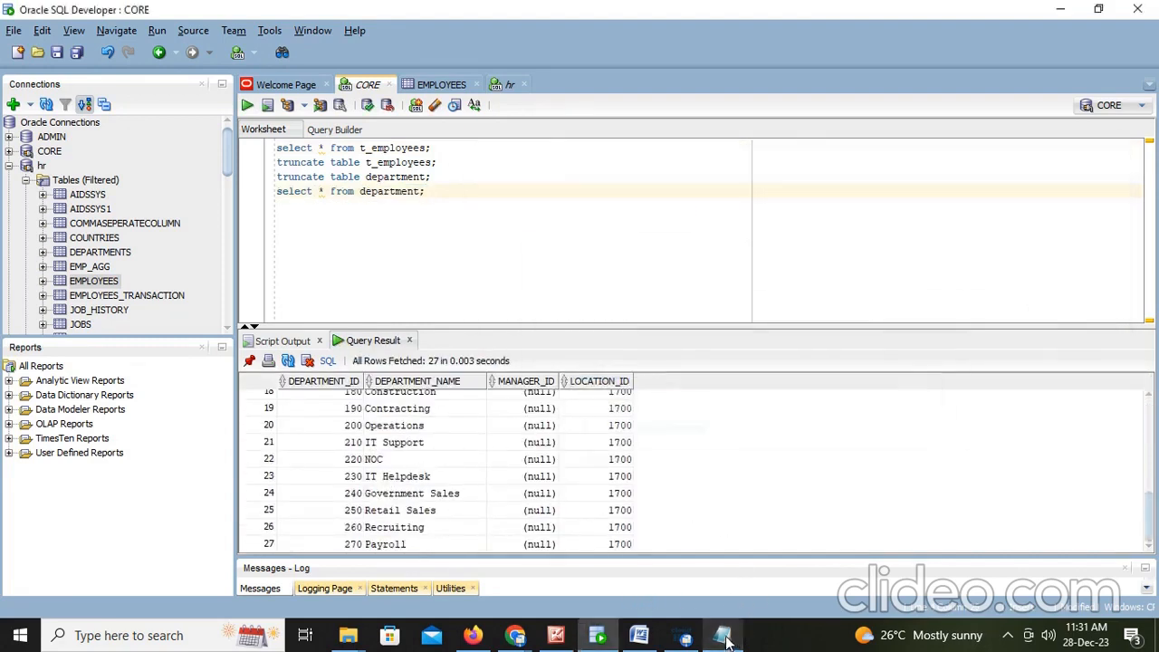
Step: Switch to the Word notes and add the line "Like this we will map excel data to relational table" at the end
{"action": "left_click", "coordinate": [642, 638]}
{"action": "key", "text": "Return"}
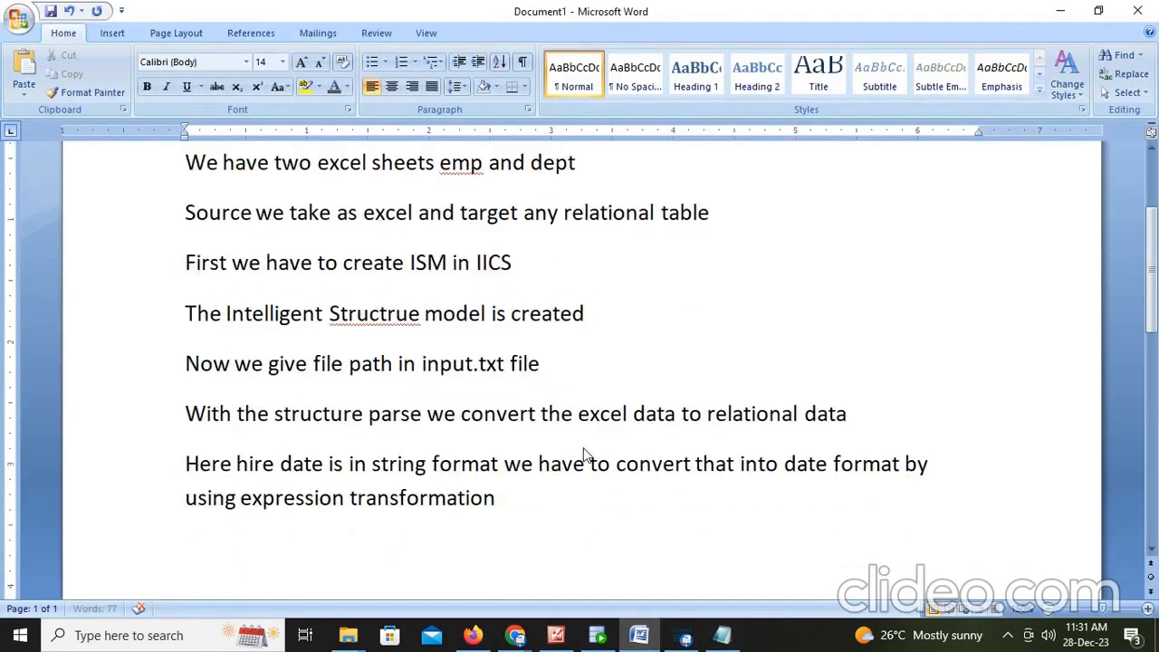
{"action": "type", "text": "Like this we w"}
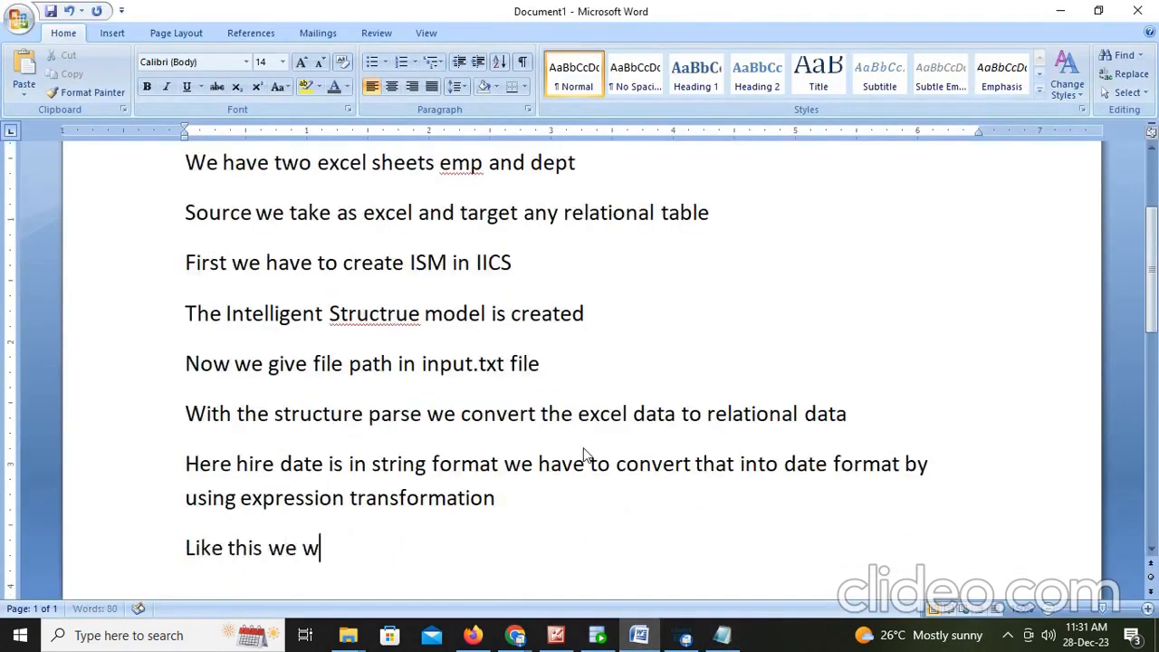
{"action": "type", "text": "ilol"}
{"action": "key", "text": "BackSpace"}
{"action": "type", "text": "ll"}
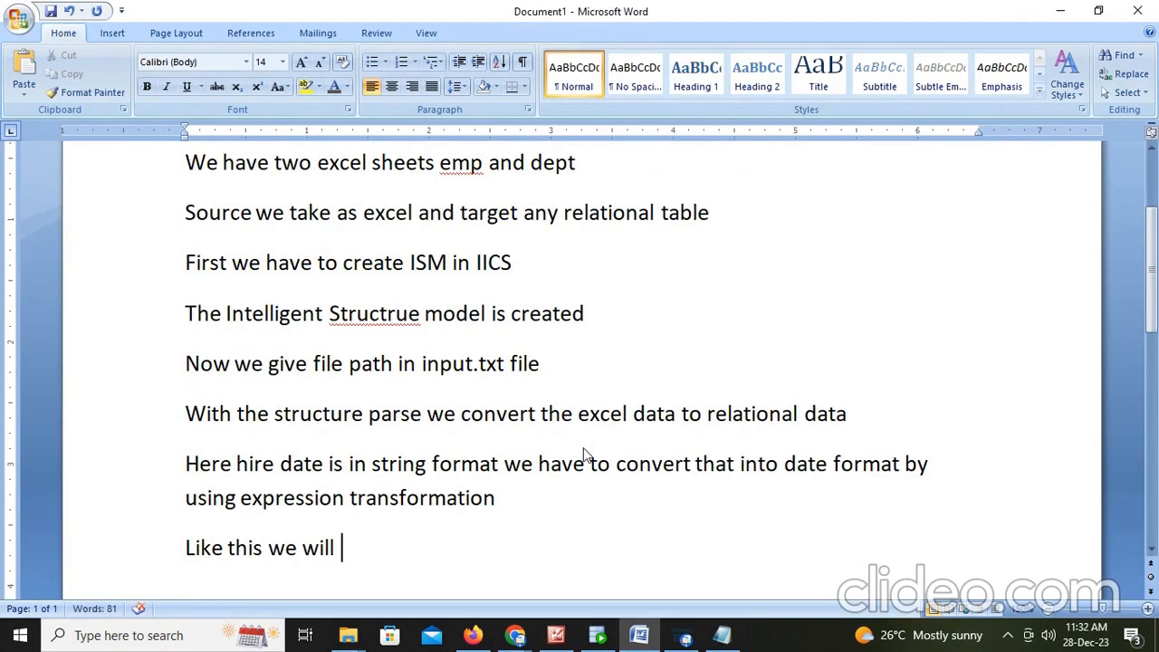
{"action": "type", "text": " map"}
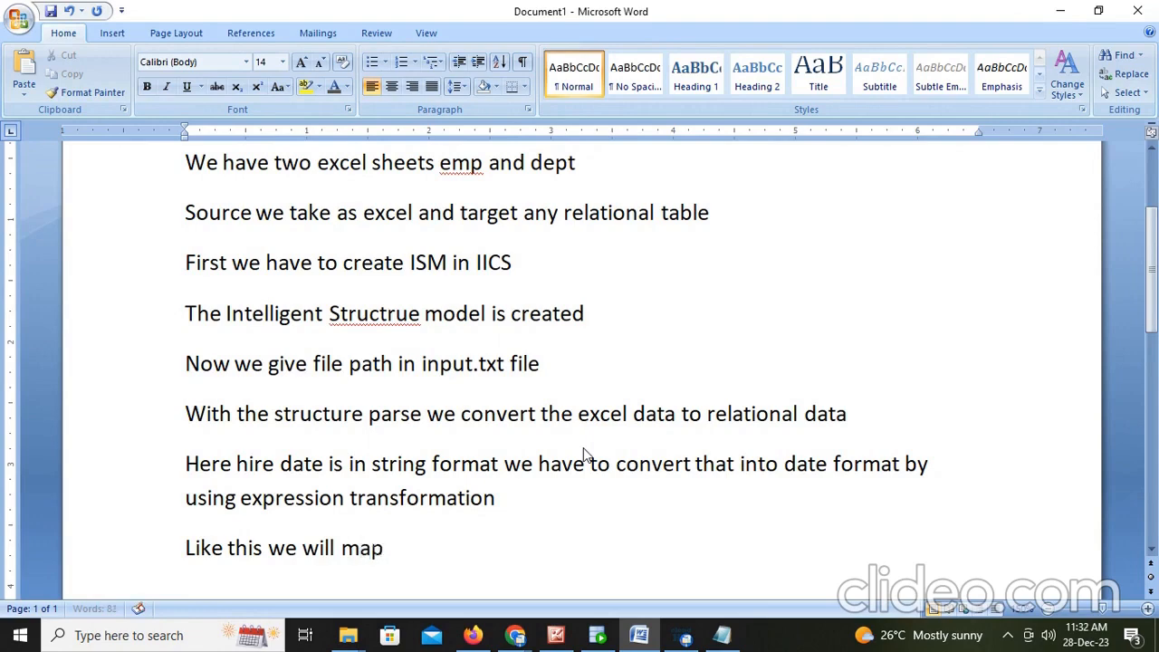
{"action": "type", "text": " exce"}
{"action": "type", "text": "l dat"}
{"action": "key", "text": "BackSpace"}
{"action": "type", "text": "data "}
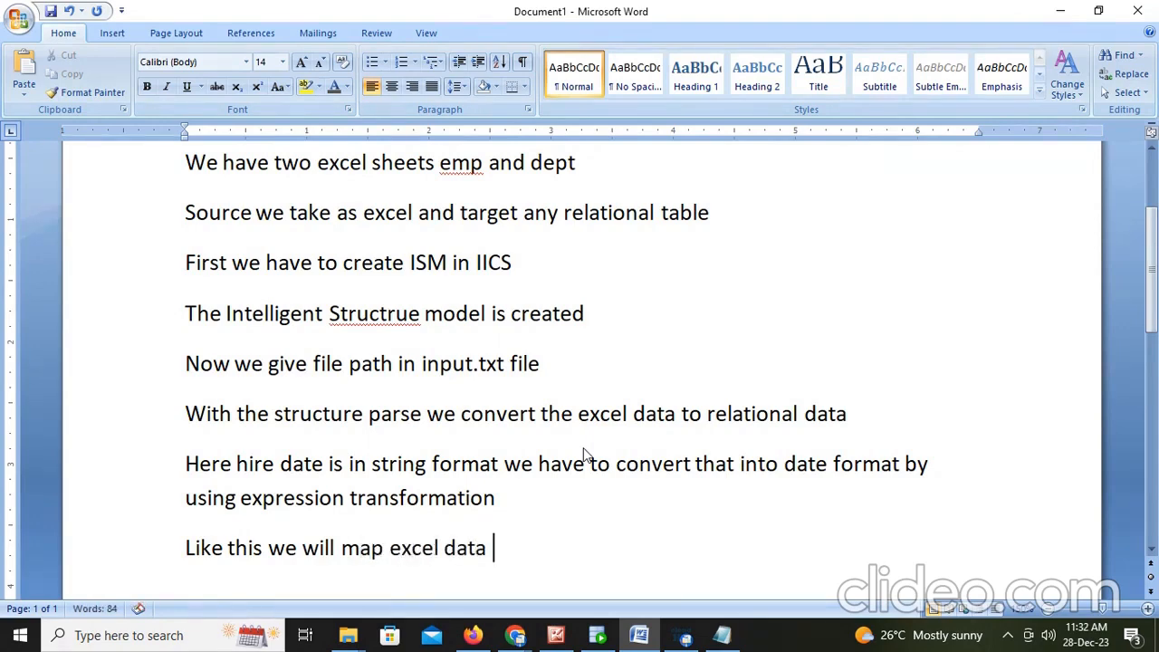
{"action": "type", "text": "to relation"}
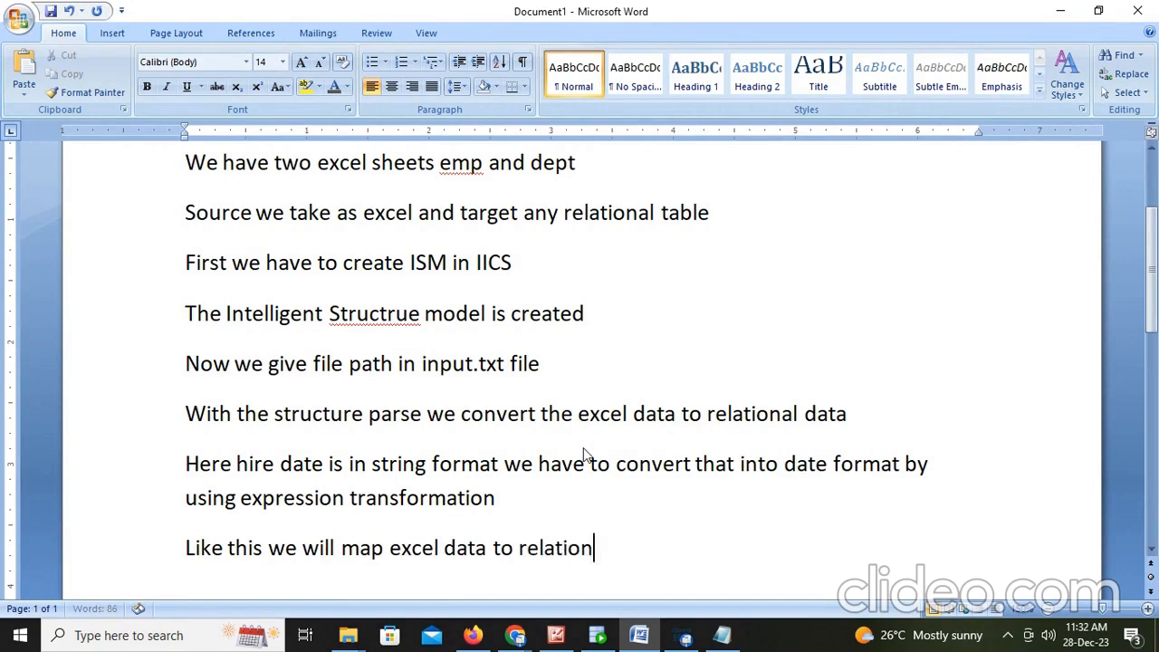
{"action": "type", "text": "al table"}
{"action": "key", "text": "Return"}
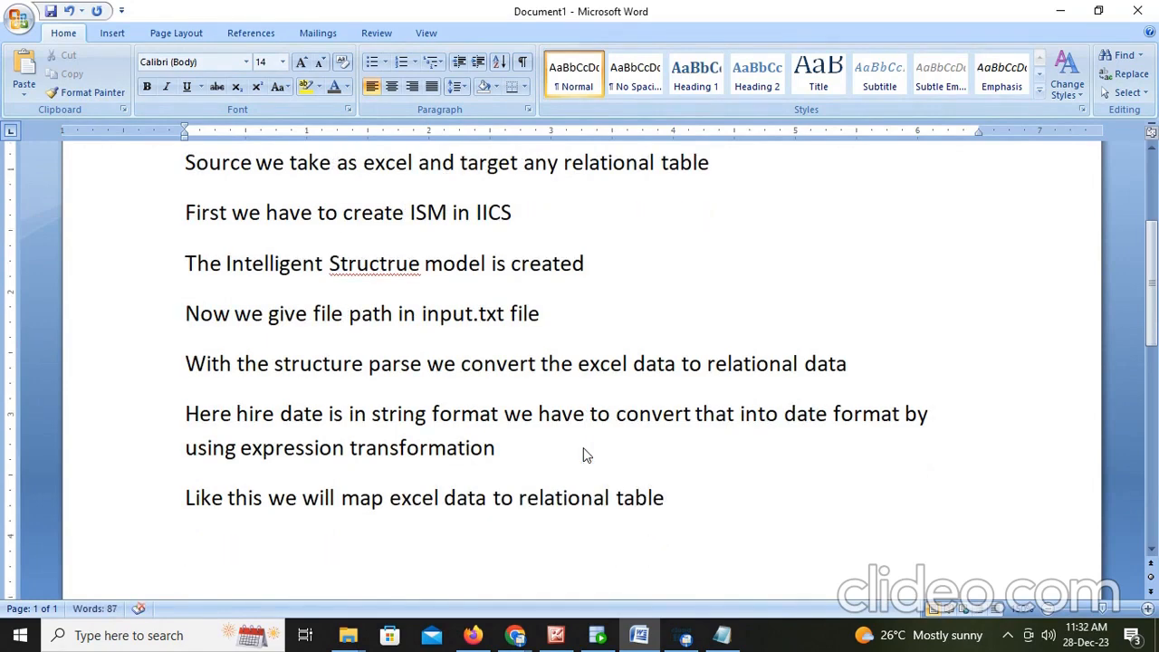
Step: Add the closing lines "Thank you" and "Subscribe and like" to the notes
{"action": "type", "text": "thank you"}
{"action": "key", "text": "Return"}
{"action": "type", "text": "\\"}
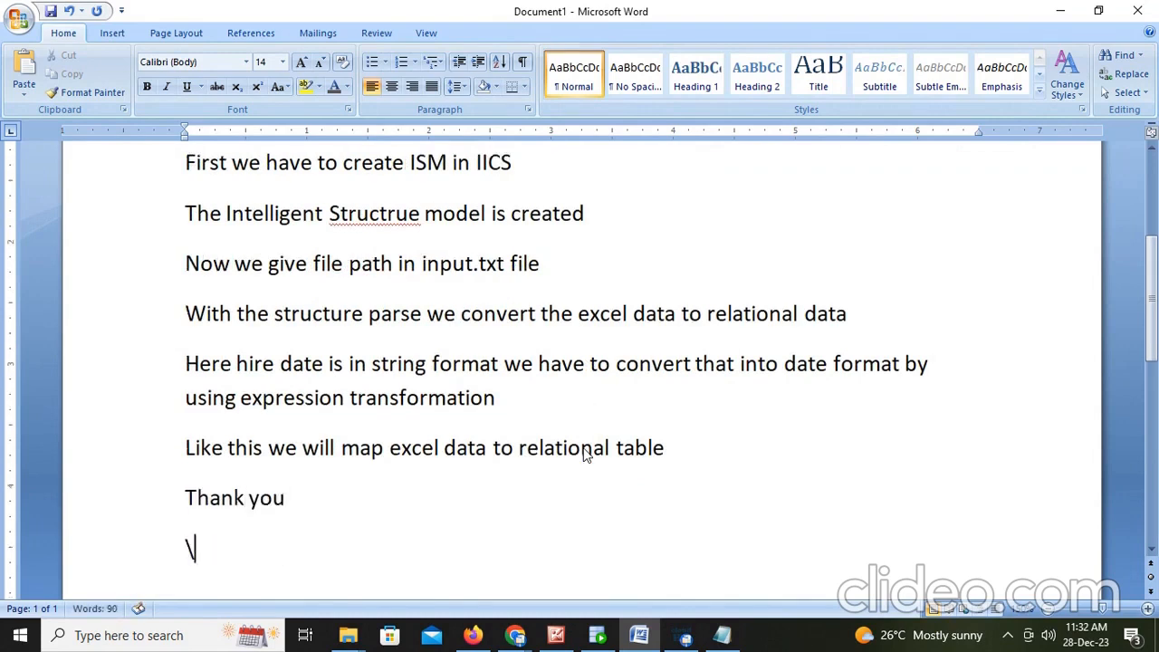
{"action": "key", "text": "BackSpace"}
{"action": "type", "text": "subsc"}
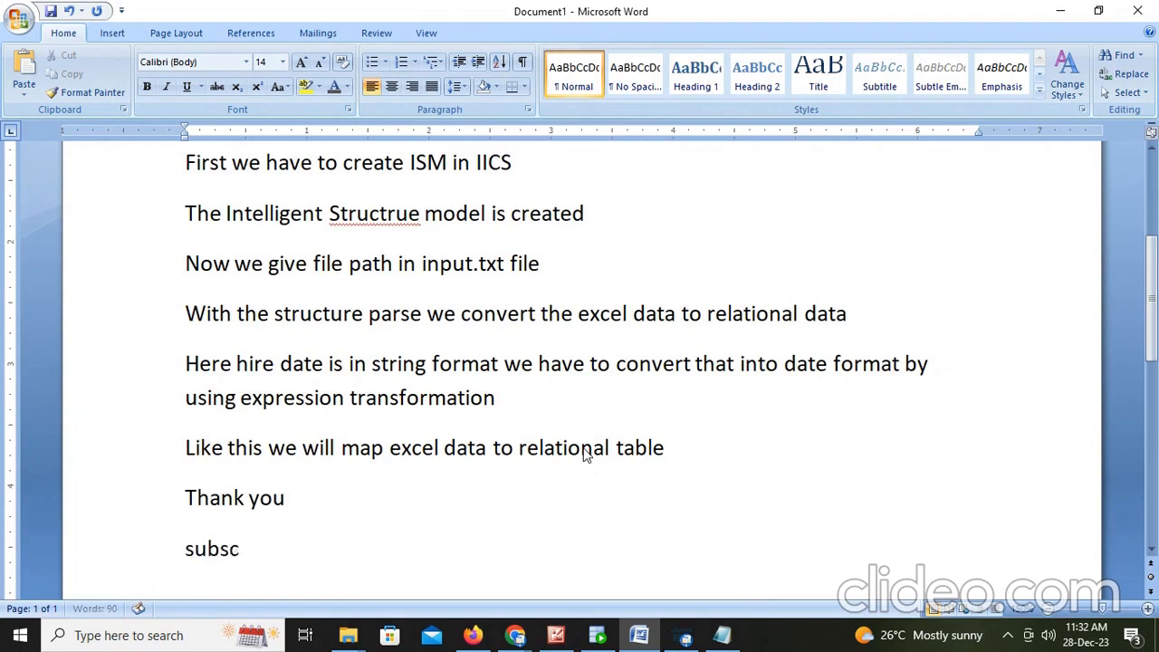
{"action": "type", "text": "rib"}
{"action": "key", "text": "BackSpace"}
{"action": "key", "text": "BackSpace"}
{"action": "key", "text": "BackSpace"}
{"action": "type", "text": "e an"}
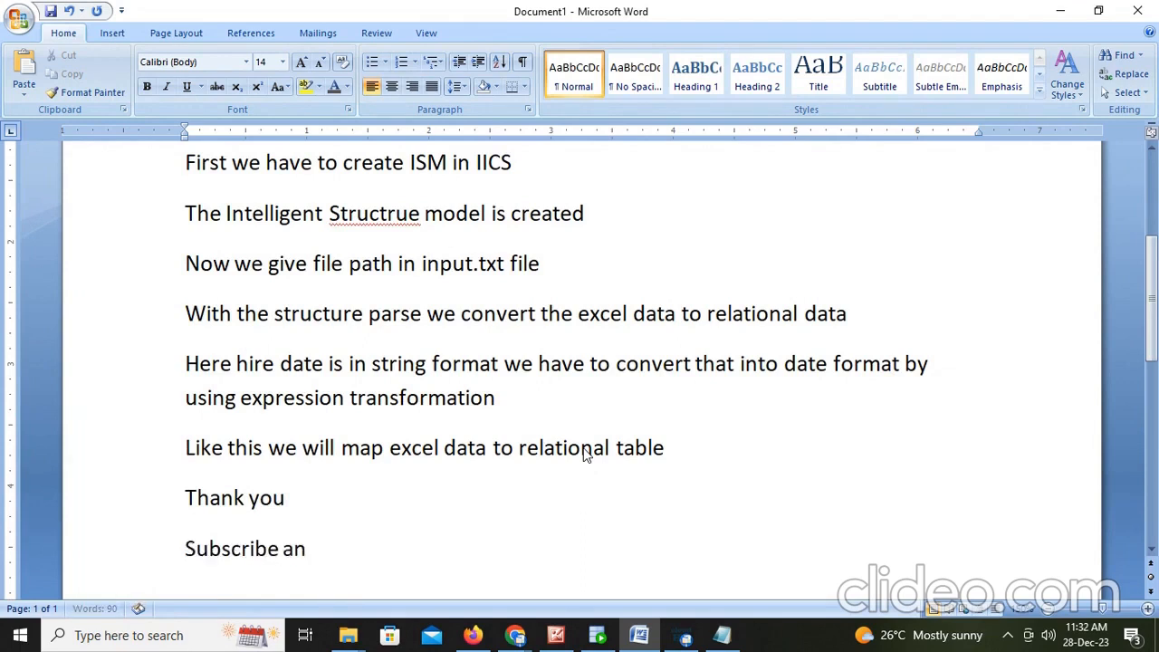
{"action": "type", "text": "d like"}
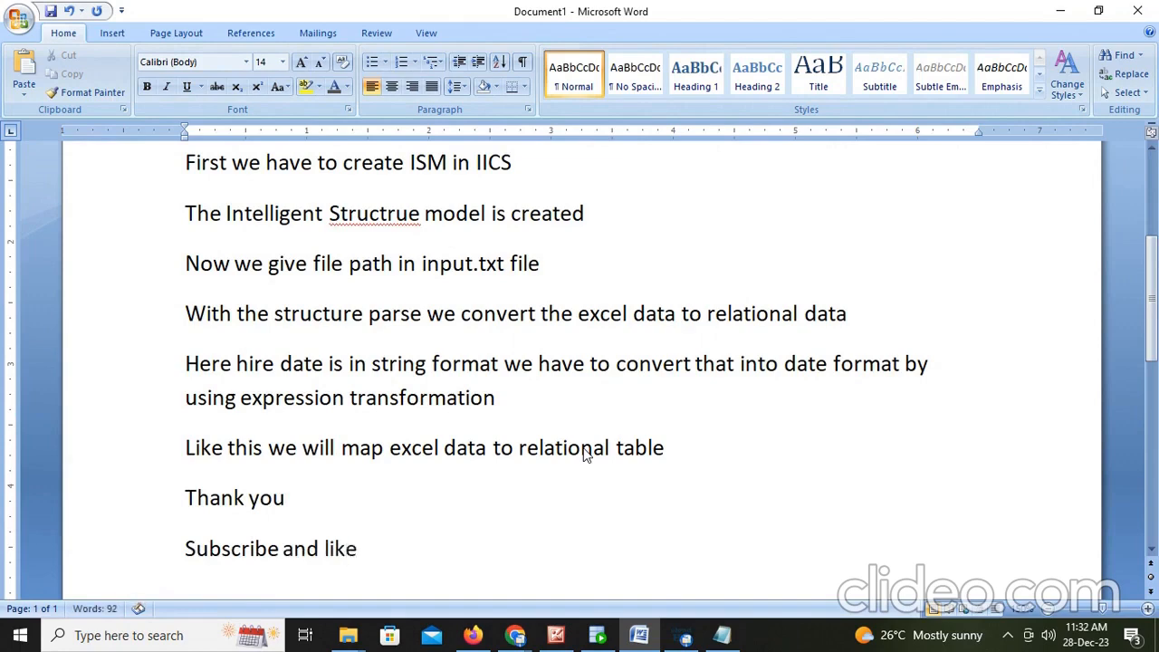